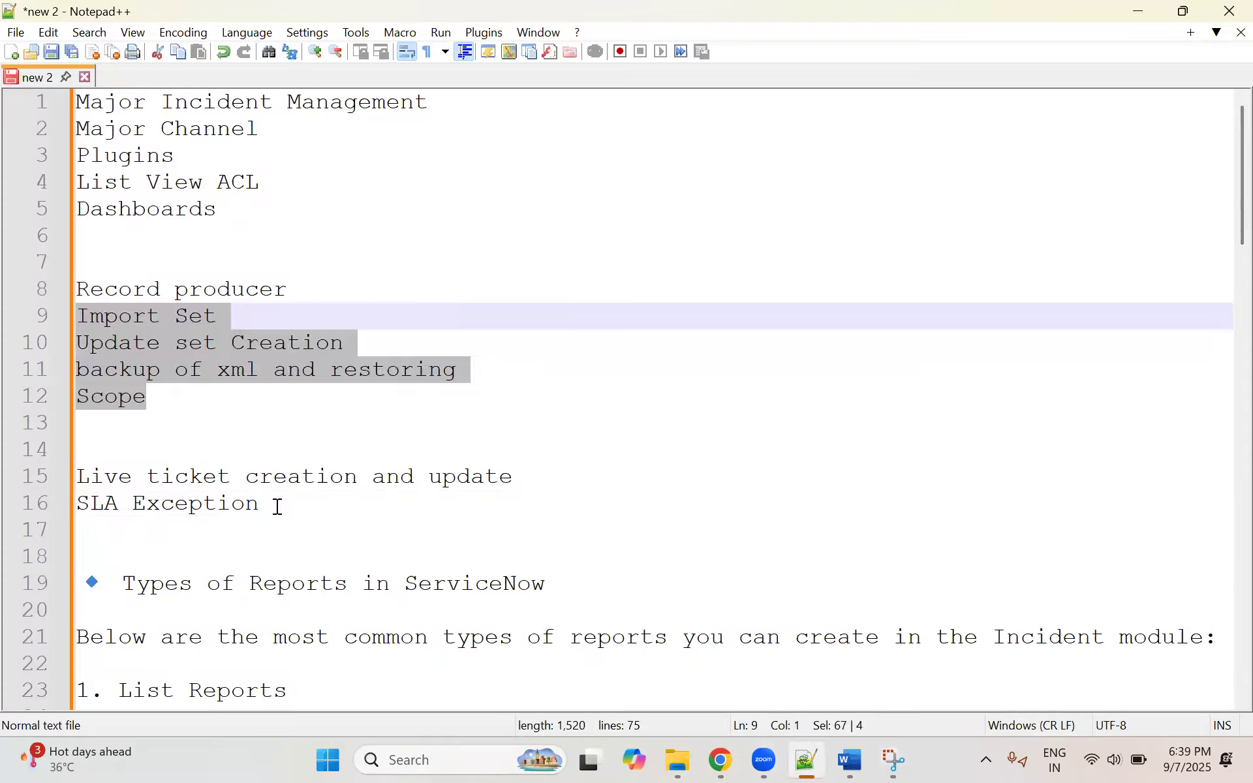
Step: Review the topic list in the notes, from Record producer down to Live ticket creation and update and SLA Exception
left_click(322, 503)
left_click(82, 476, "shift")
left_click(183, 446)
left_click(285, 505)
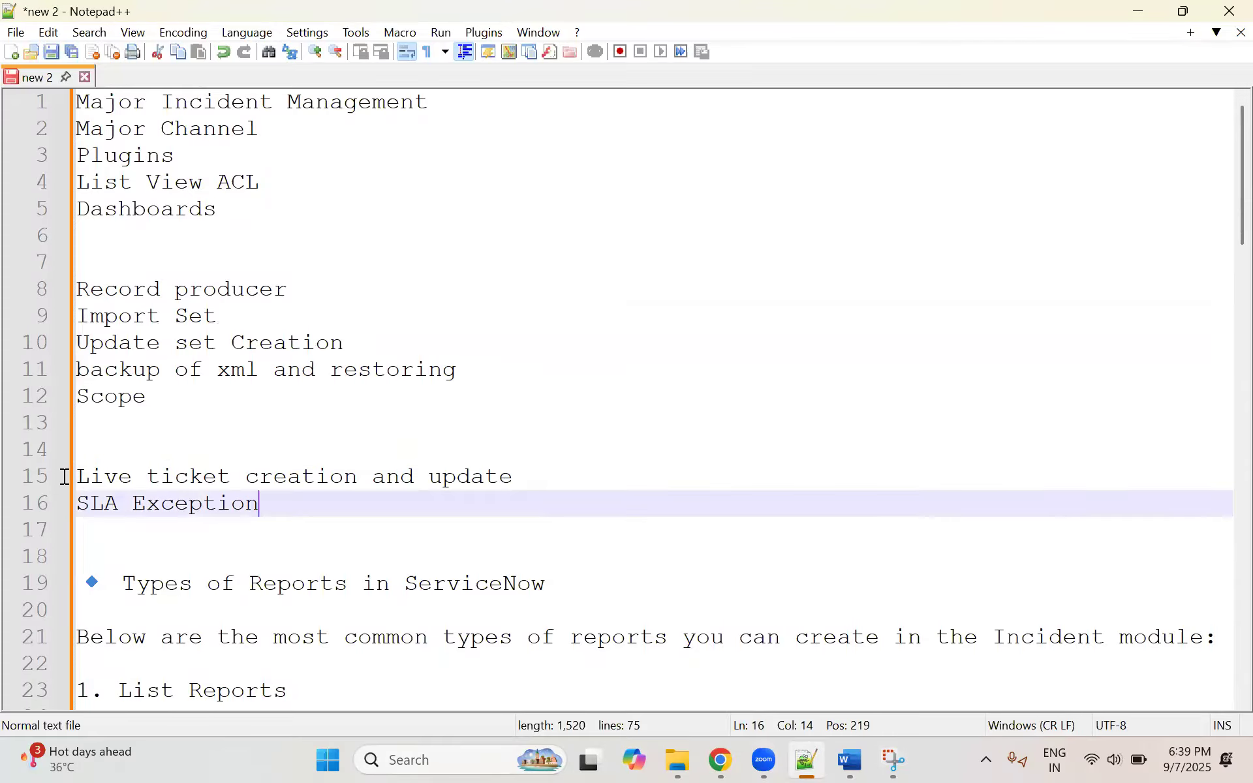
left_click(61, 476, "shift")
left_click(133, 446)
left_click(263, 503)
left_click(62, 476, "shift")
left_click(184, 444)
left_click(272, 515)
left_click(73, 486, "shift")
left_click(115, 444, "shift")
left_click(157, 421)
left_click_drag(160, 393, 84, 292)
left_click(181, 314)
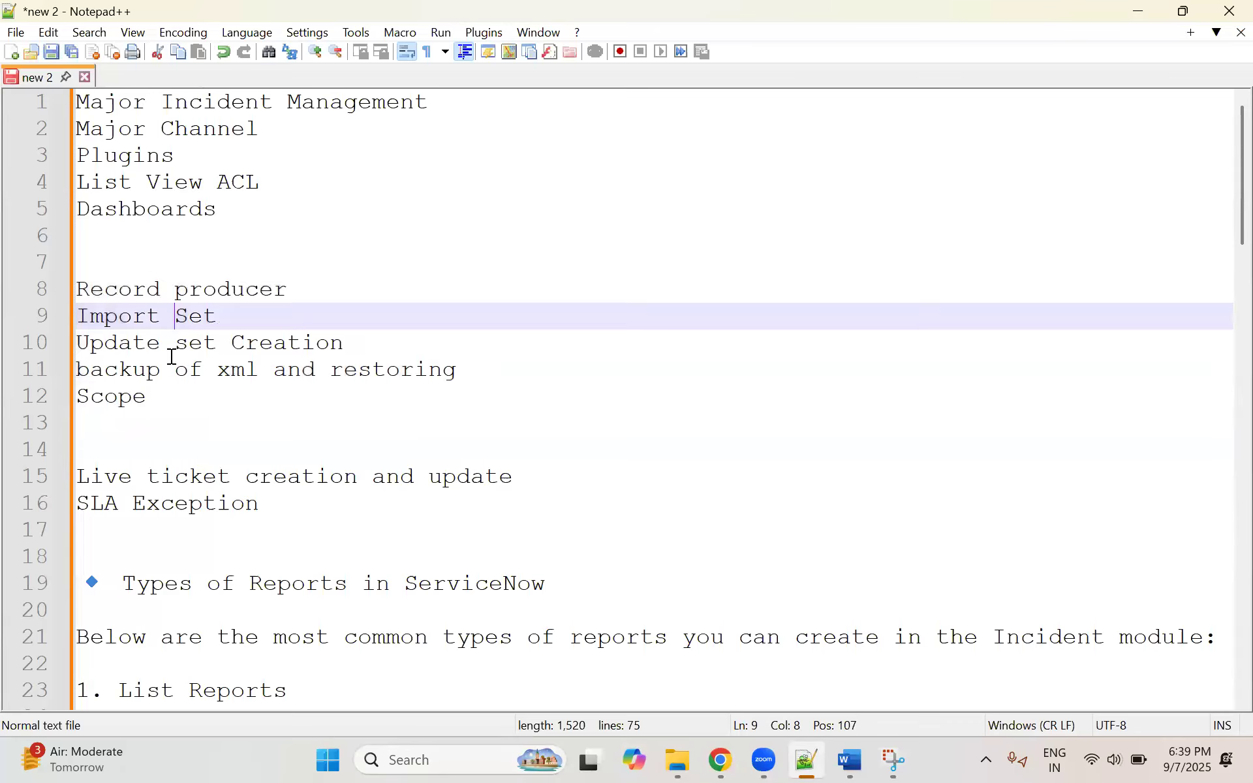
Step: Highlight the Scope topic in the notes and switch to the Scope section of the Topics_Day_18 document in Word
left_click_drag(154, 400, 56, 400)
left_click(177, 393)
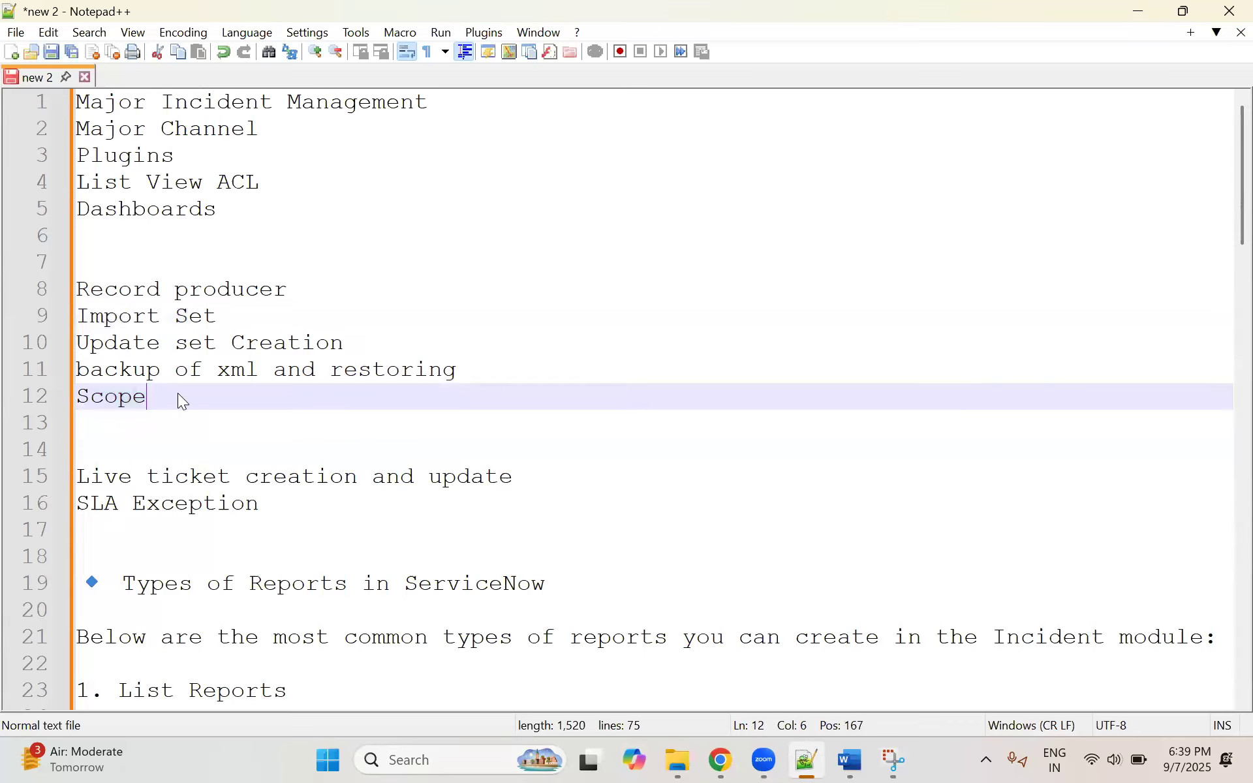
key("shift+Left")
key("shift+Left")
key("shift+Left")
key("shift+Left")
key("shift+Left")
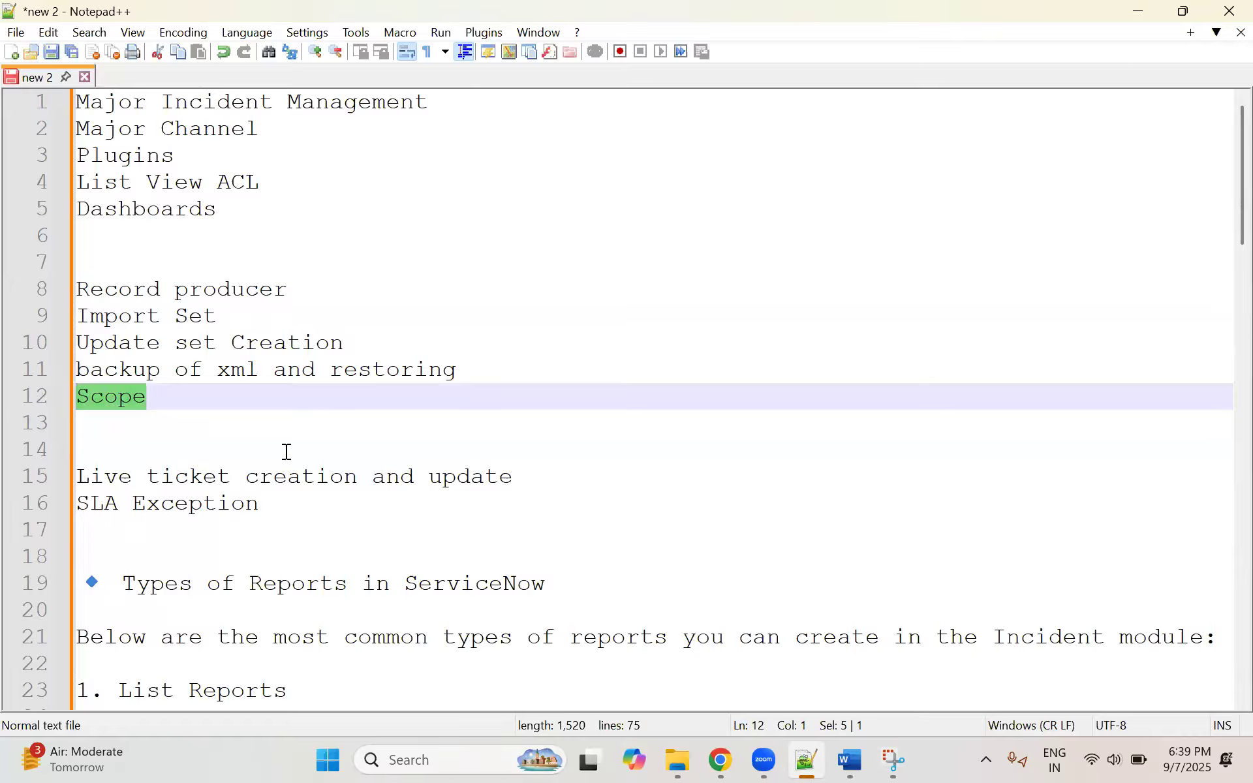
left_click(847, 758)
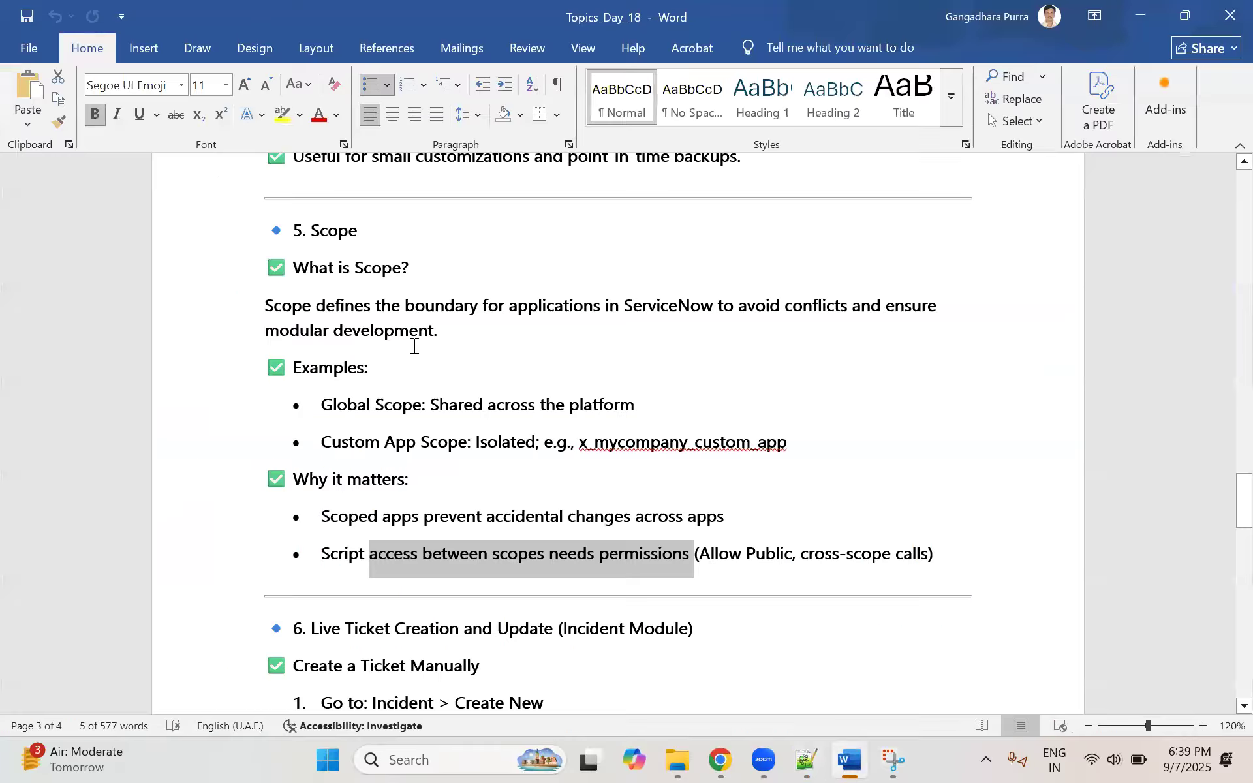
left_click(450, 268)
Step: Switch to ServiceNow in Chrome and view the application scope choices, returning to the scope and update set overview
left_click(90, 24)
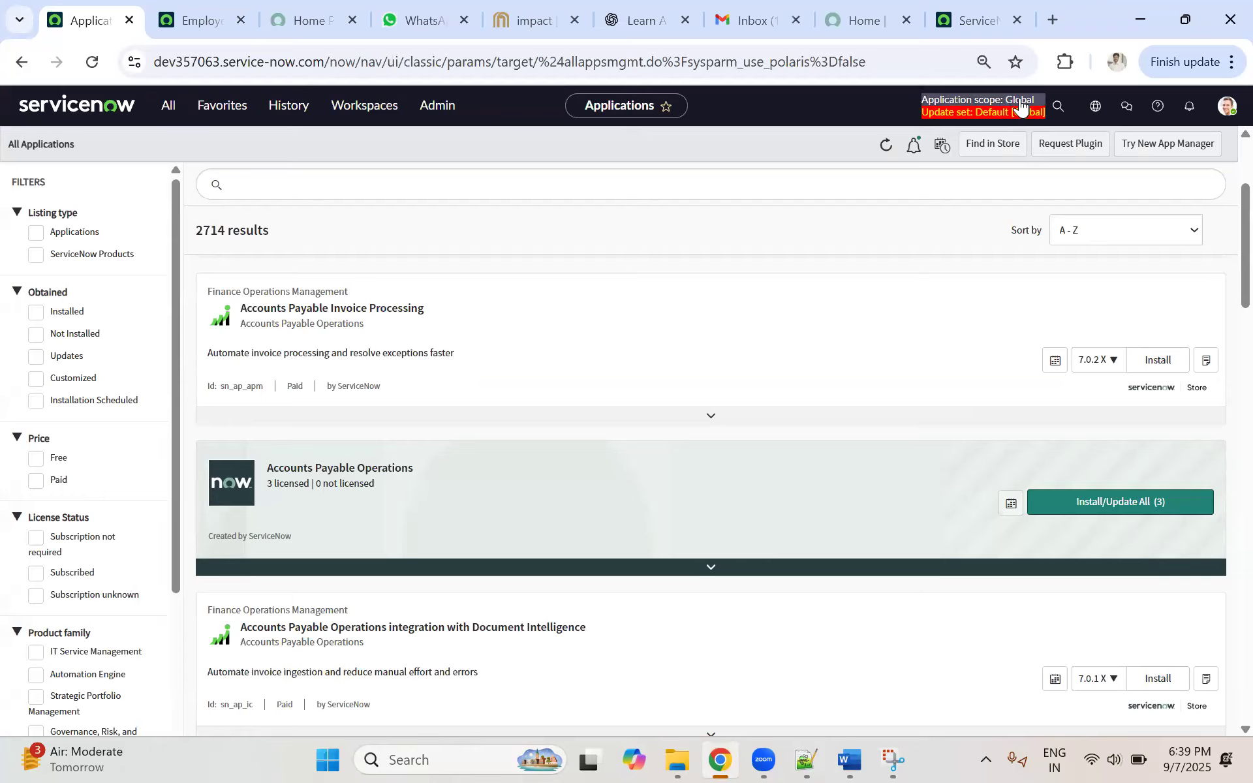
left_click(1099, 109)
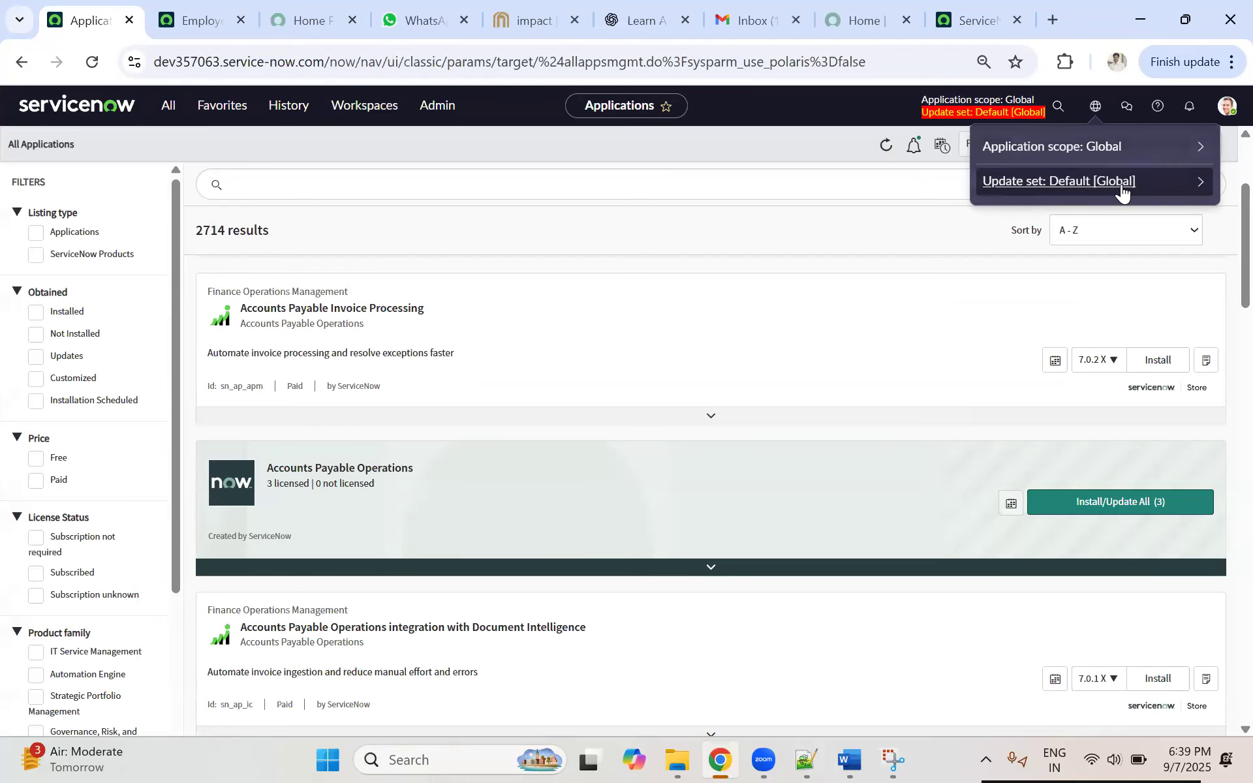
left_click(1197, 149)
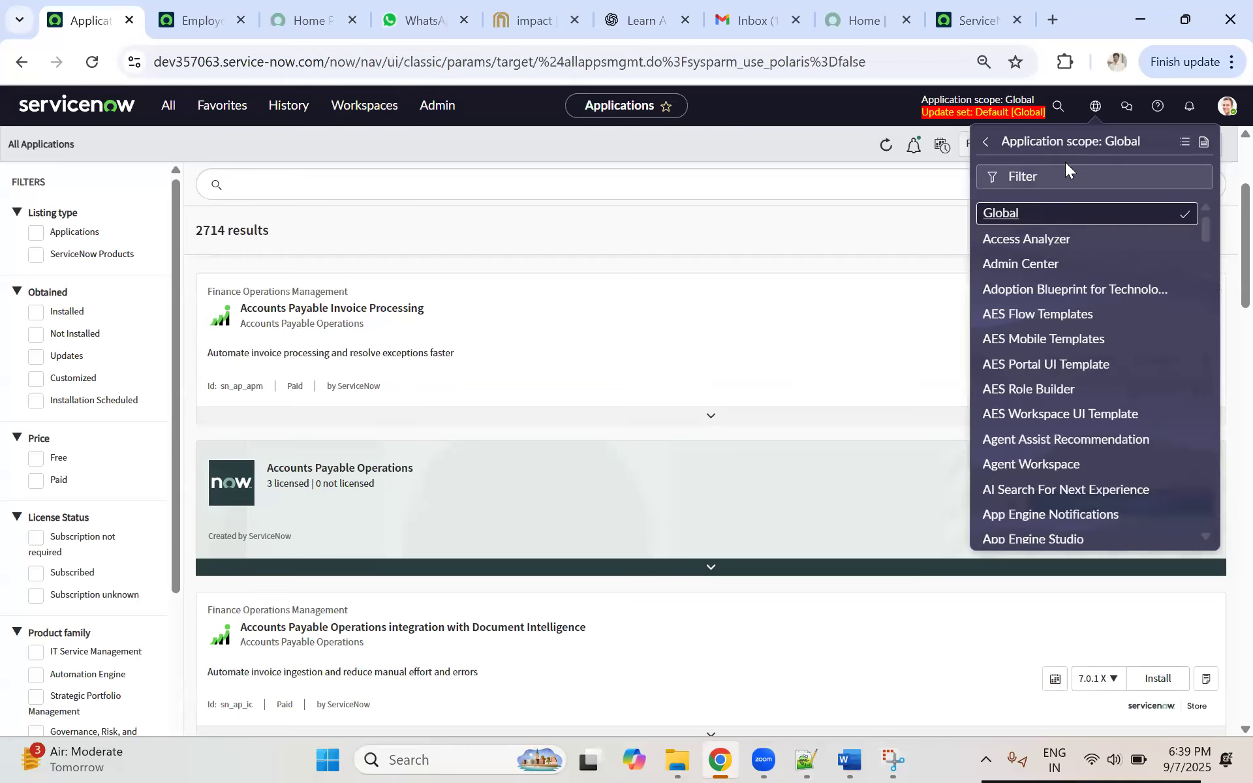
left_click(986, 143)
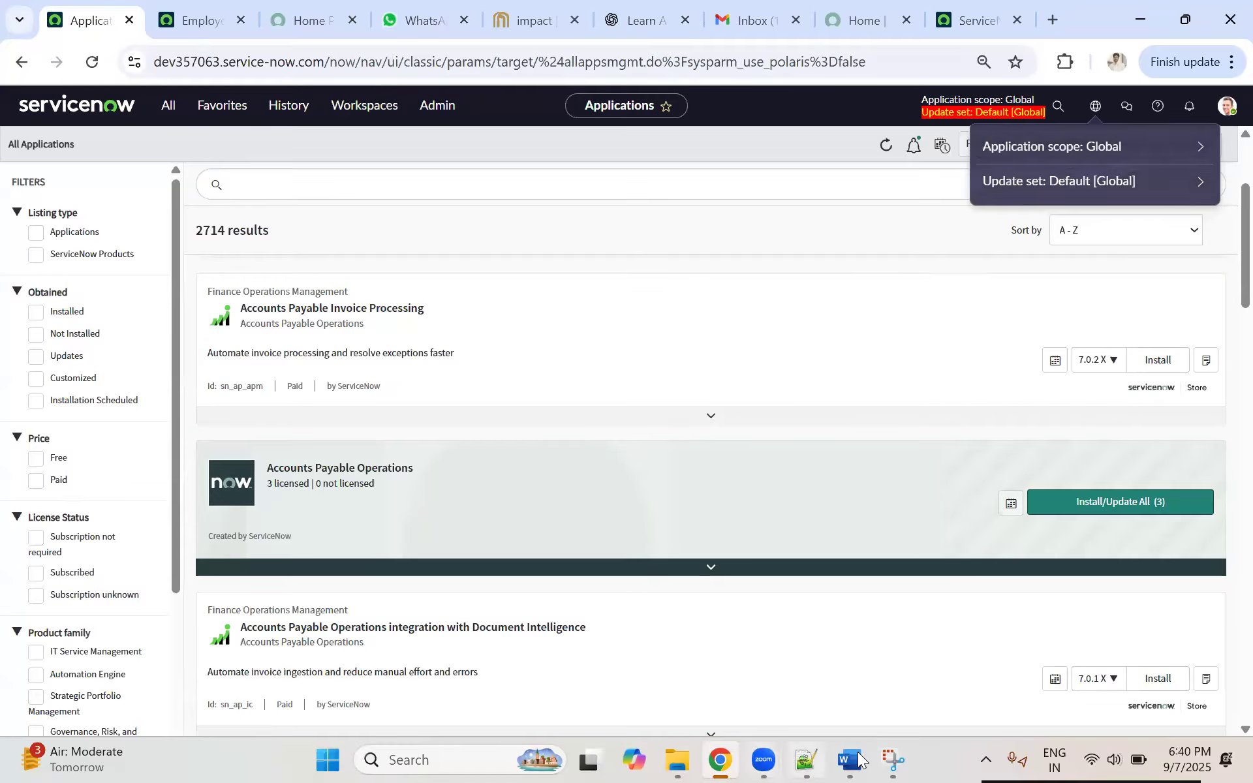
Step: Switch back to Word and read the definition under "What is Scope?", highlighting its sentence about application boundaries and modular development
key("alt+Tab")
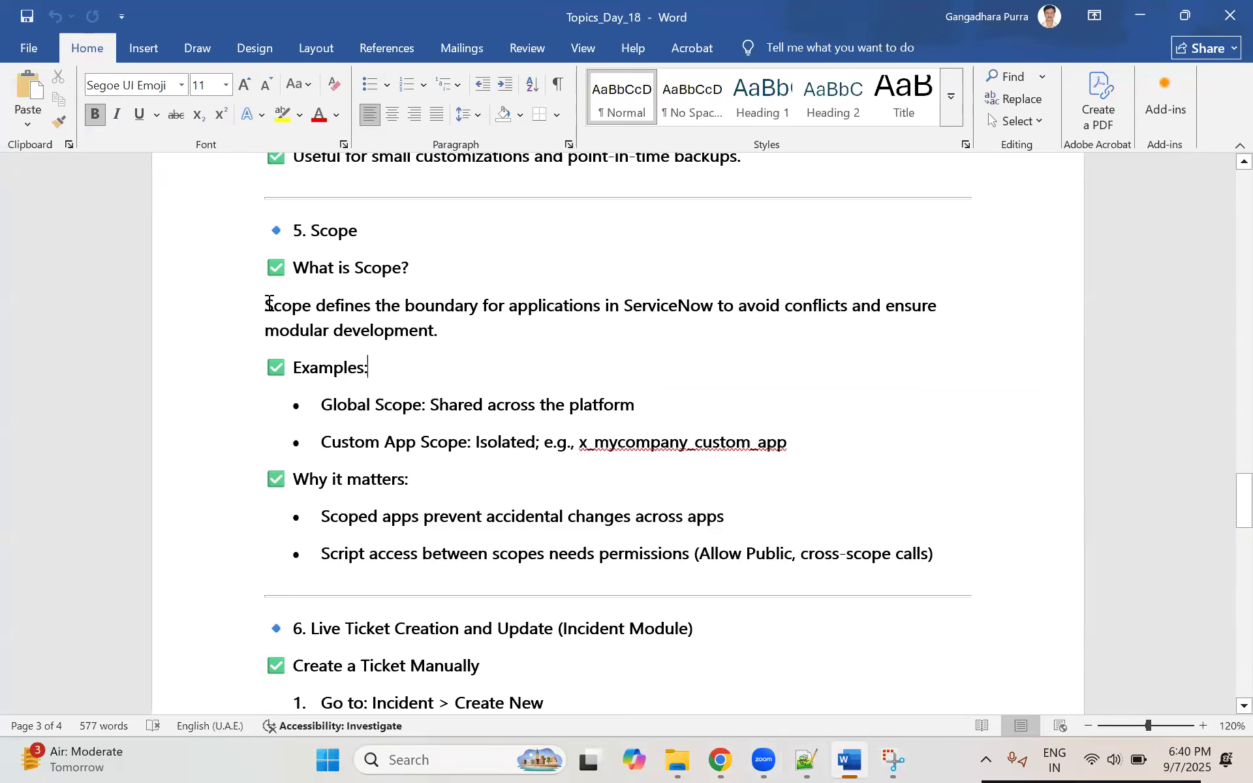
left_click_drag(266, 306, 442, 300)
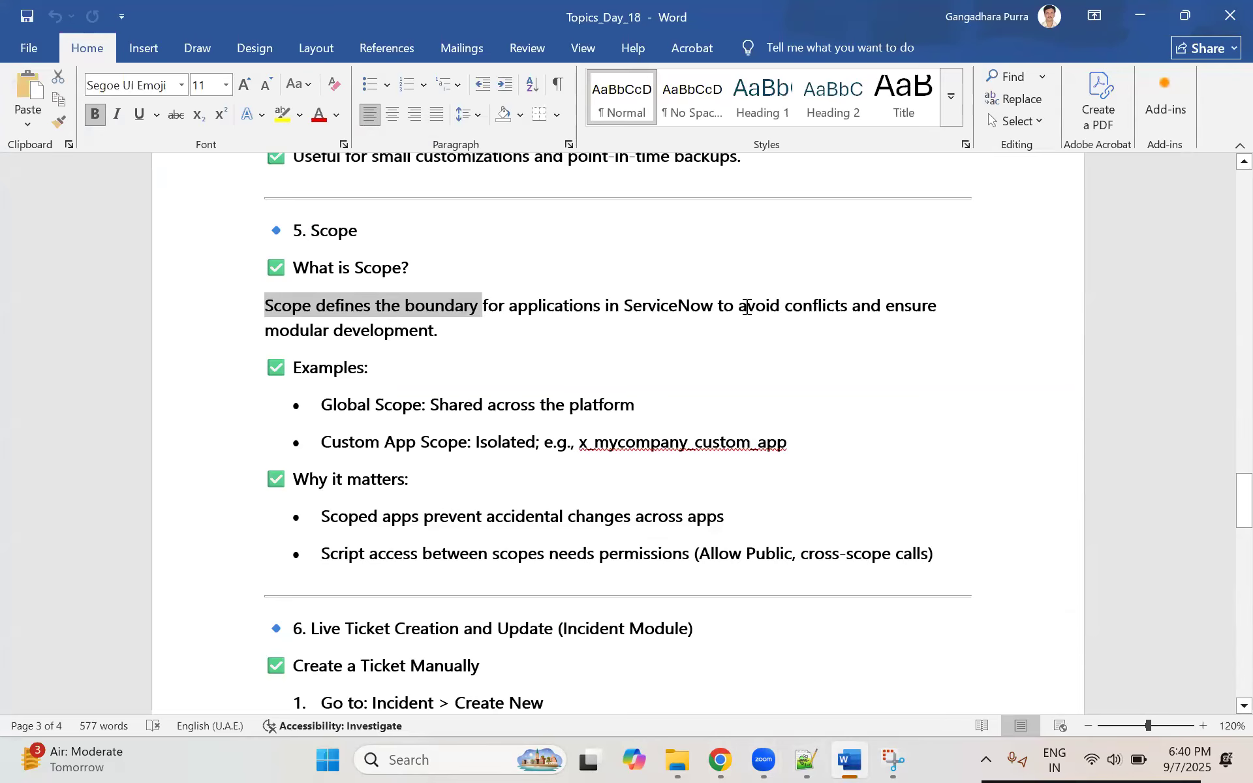
left_click_drag(511, 307, 743, 306)
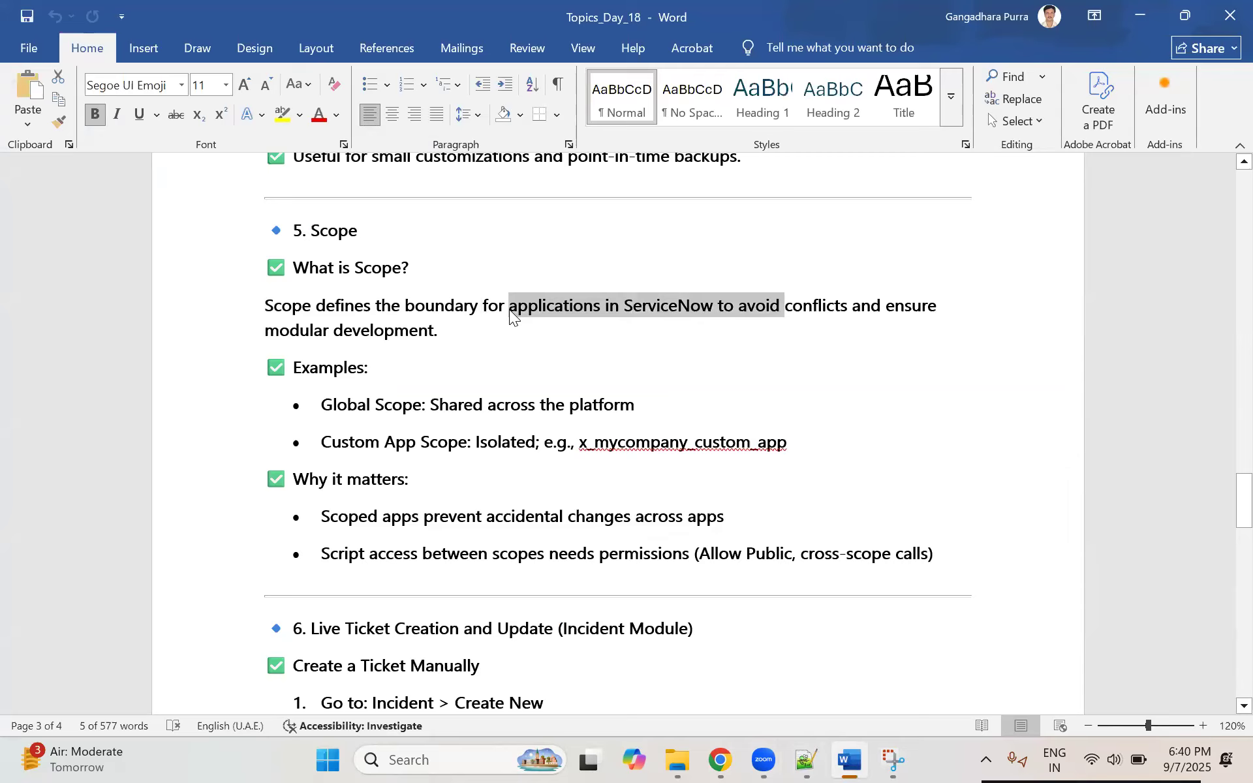
left_click_drag(269, 330, 511, 341)
left_click(330, 343)
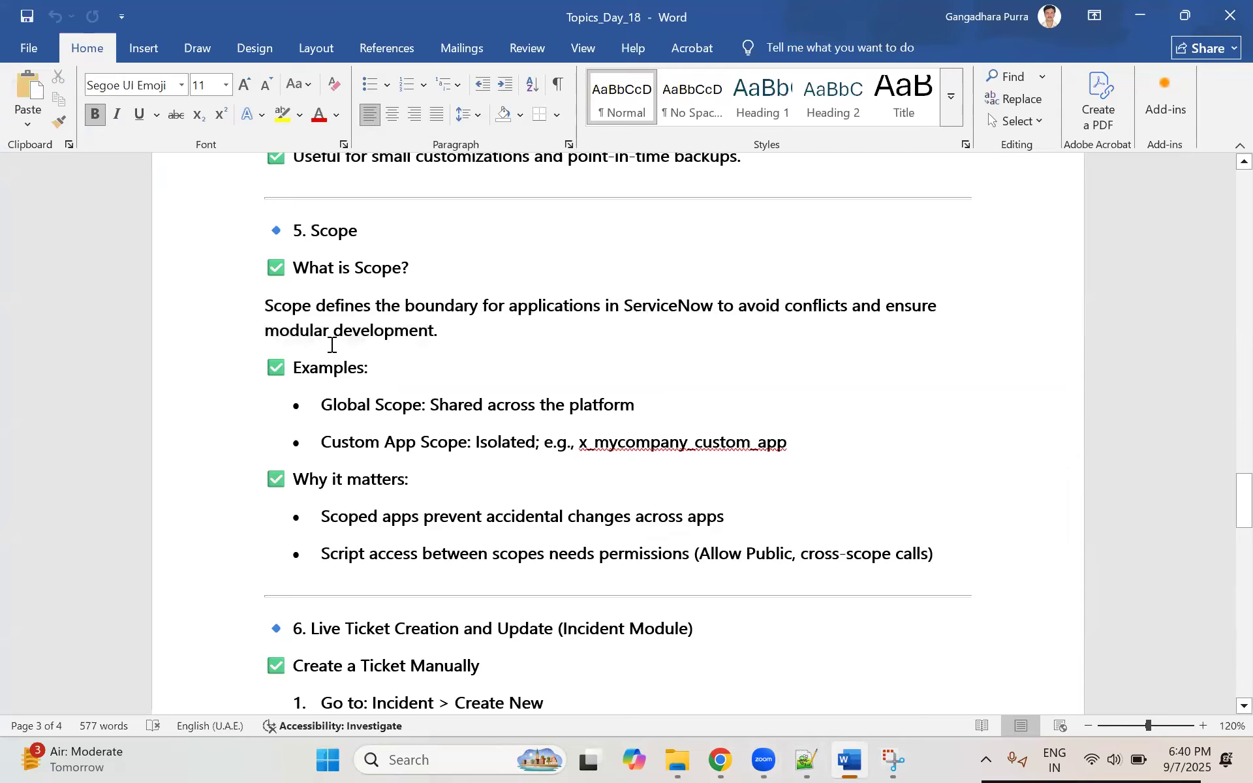
double_click(252, 302)
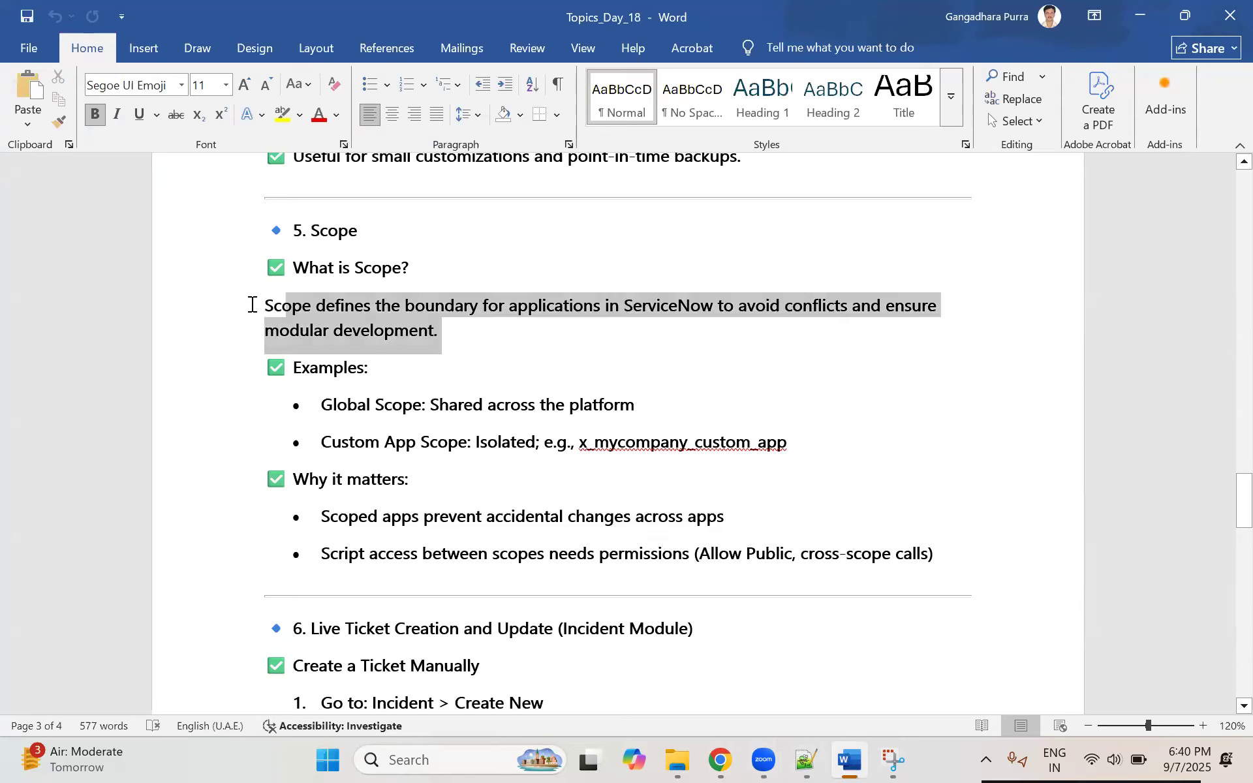
left_click(355, 327)
triple_click(262, 312)
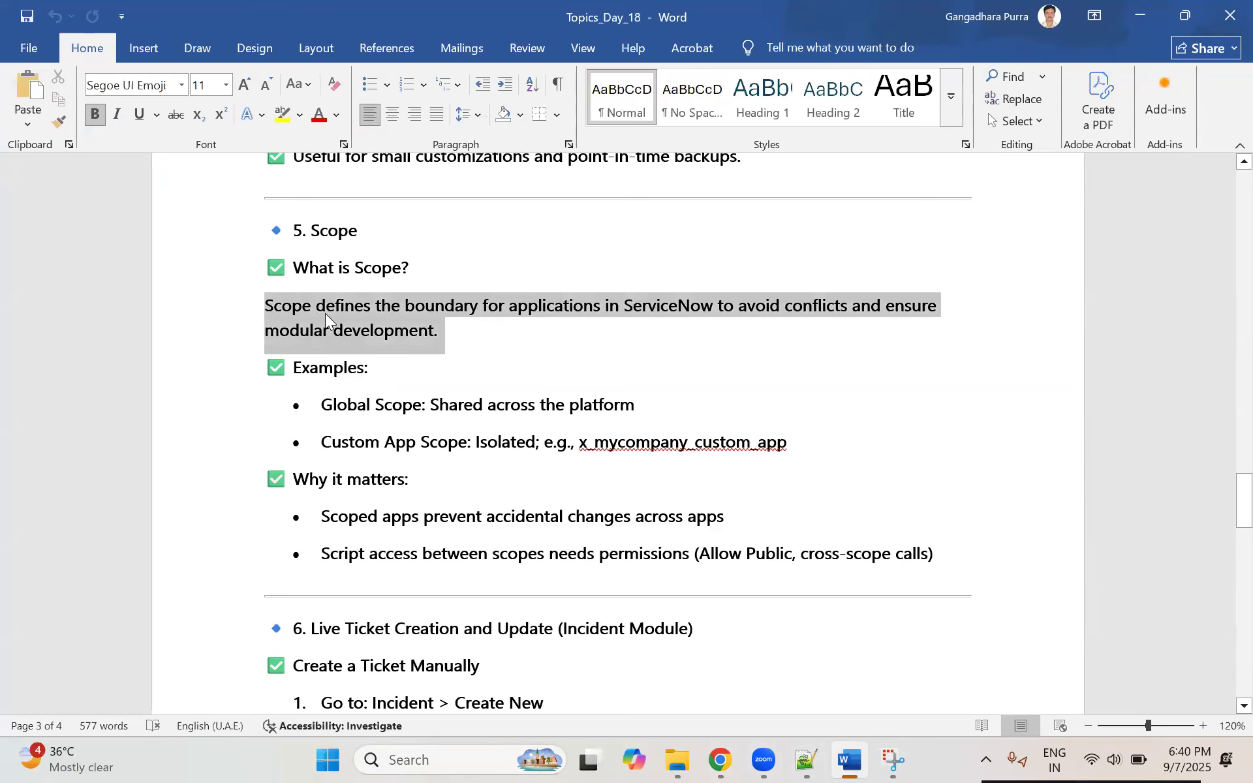
left_click(492, 339)
left_click_drag(492, 339, 266, 308)
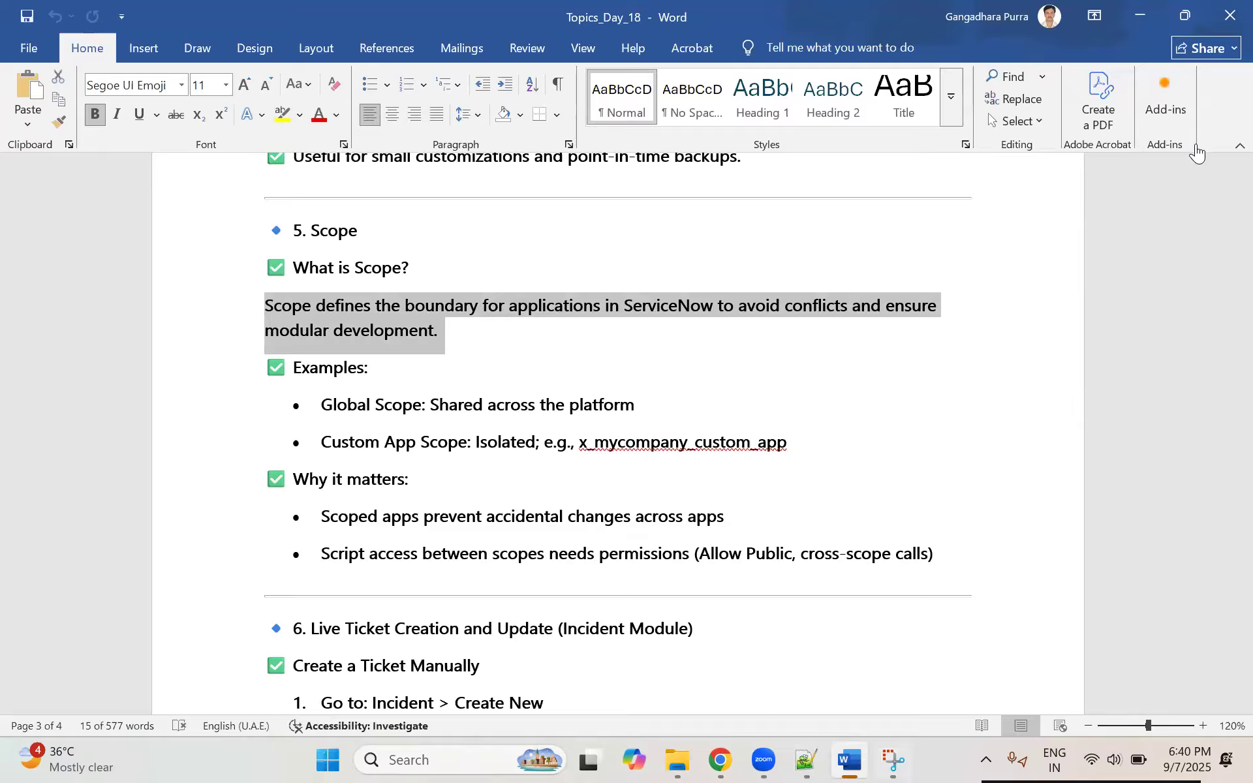
Step: Switch to ServiceNow in Chrome and examine which application scopes are available besides Global
key("alt+Tab")
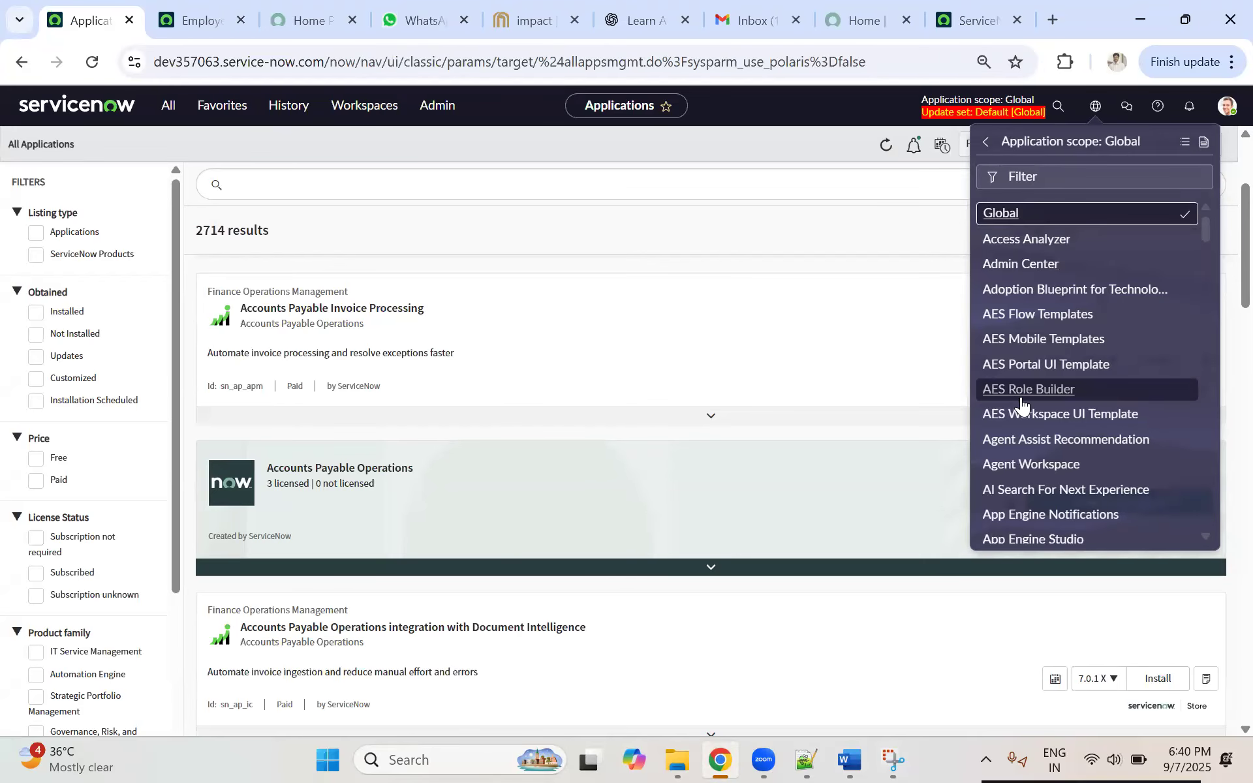
scroll(1022, 405, "down", 3)
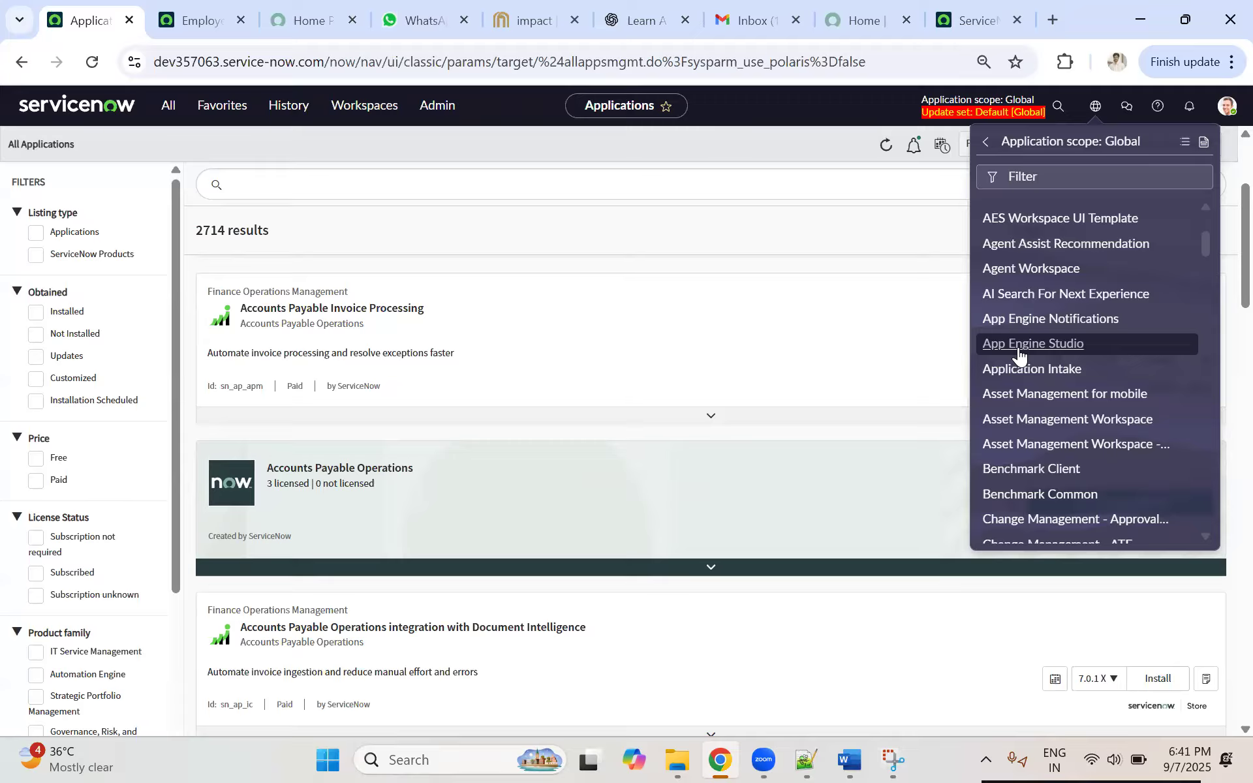
scroll(1083, 385, "down", 3)
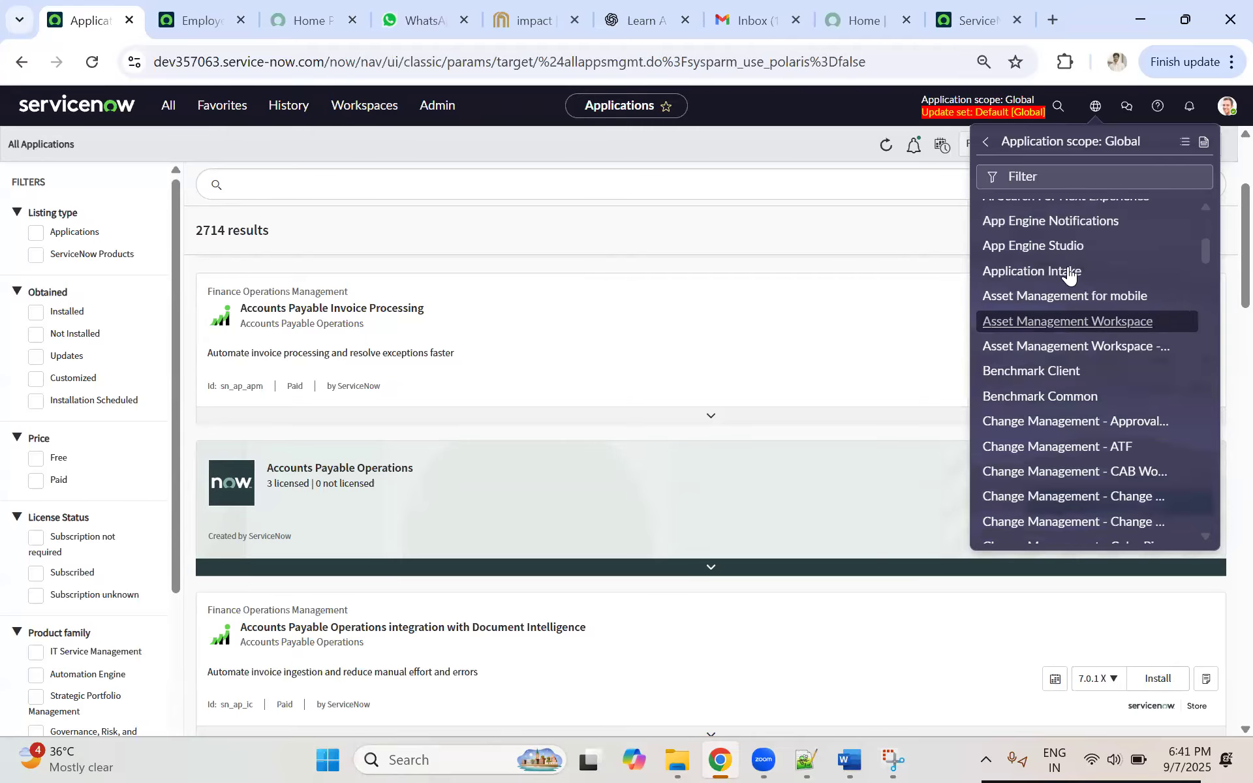
scroll(1056, 312, "down", 3)
scroll(1056, 312, "down", 9)
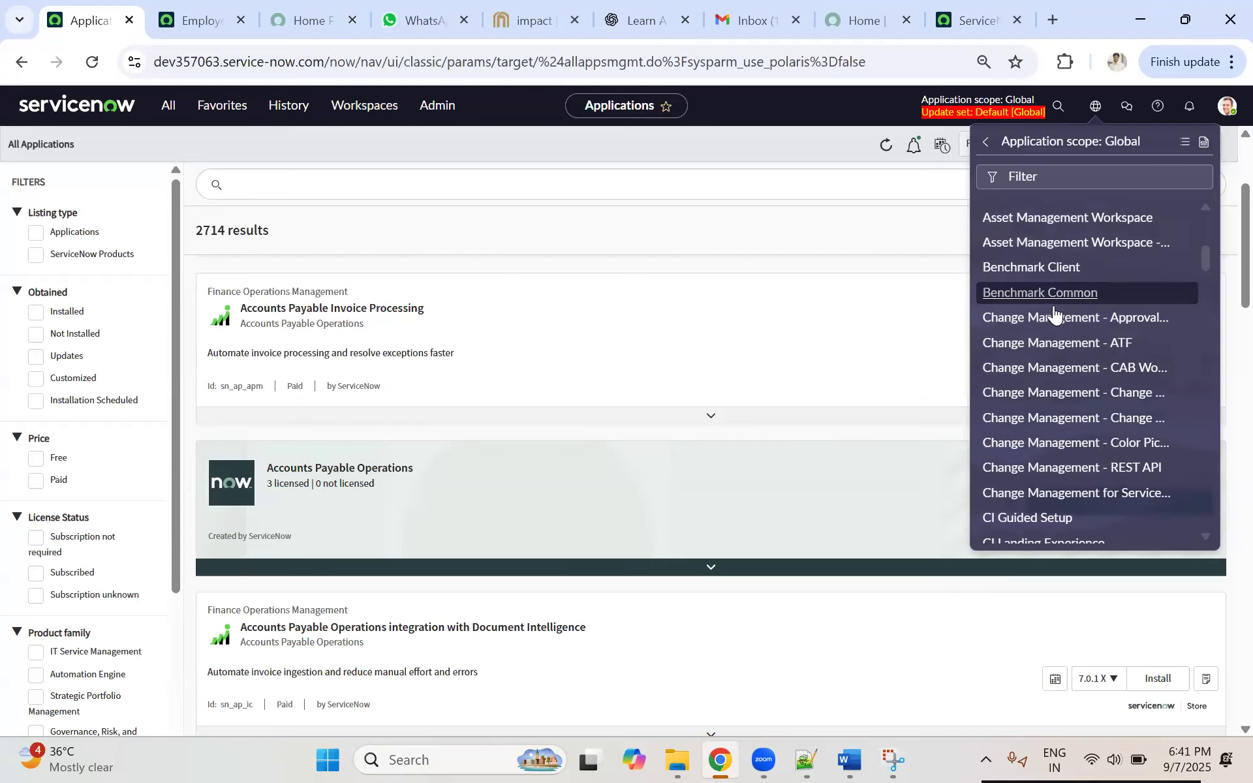
scroll(1055, 312, "down", 3)
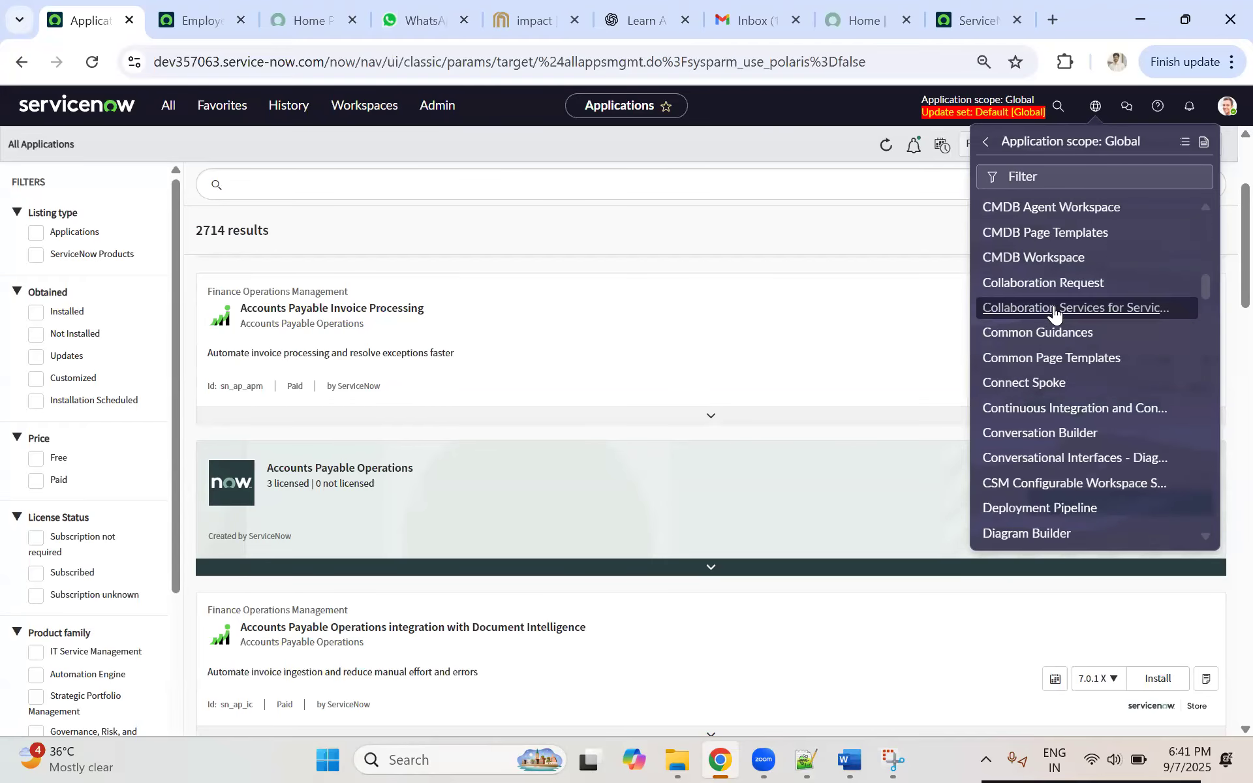
scroll(1056, 312, "down", 3)
scroll(1051, 313, "up", 20)
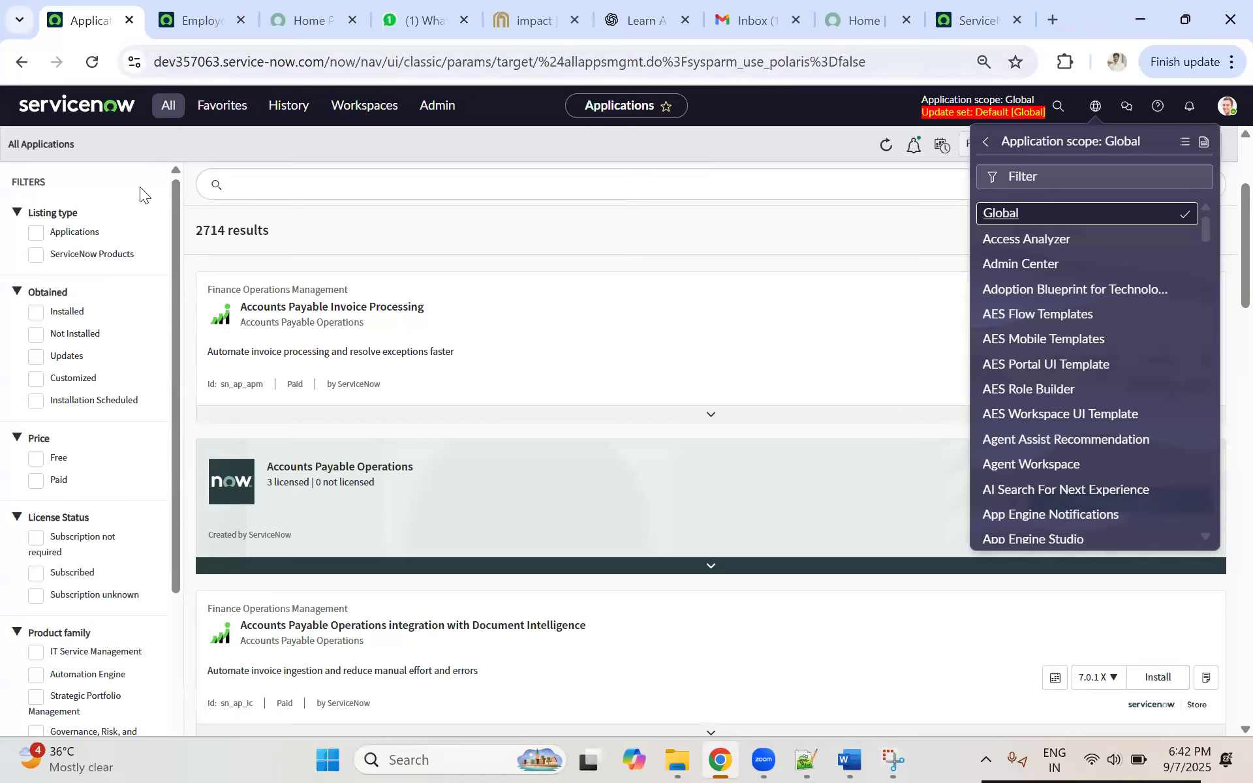
Step: Find "incident" in the application navigator and open the Service Desk Incidents list in a new browser tab
left_click(169, 105)
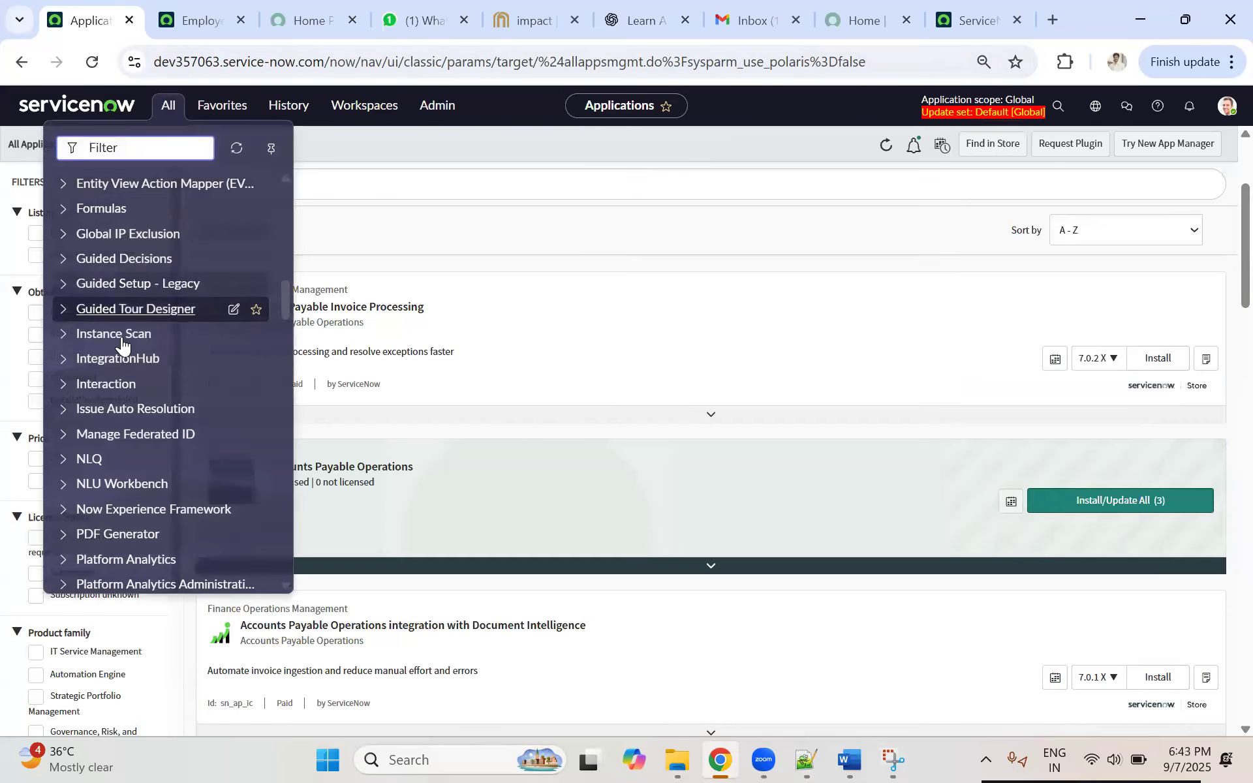
type("incid")
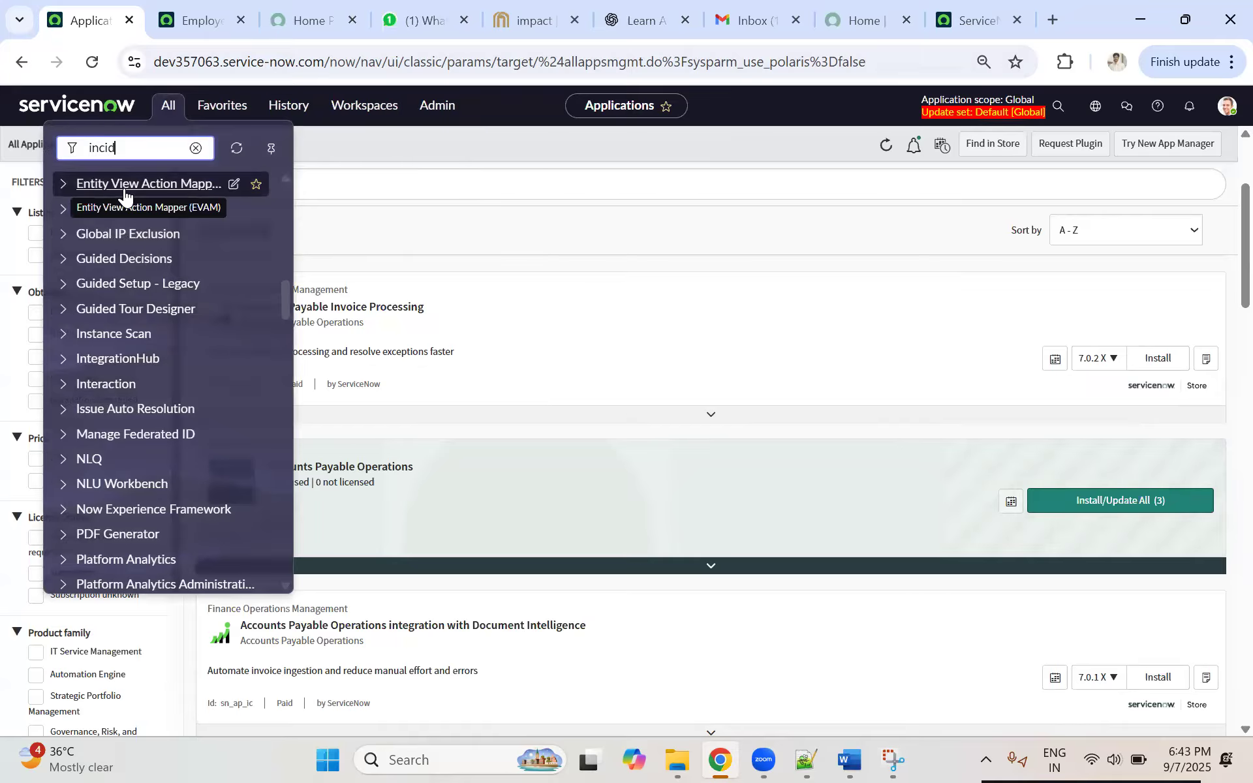
type("ent")
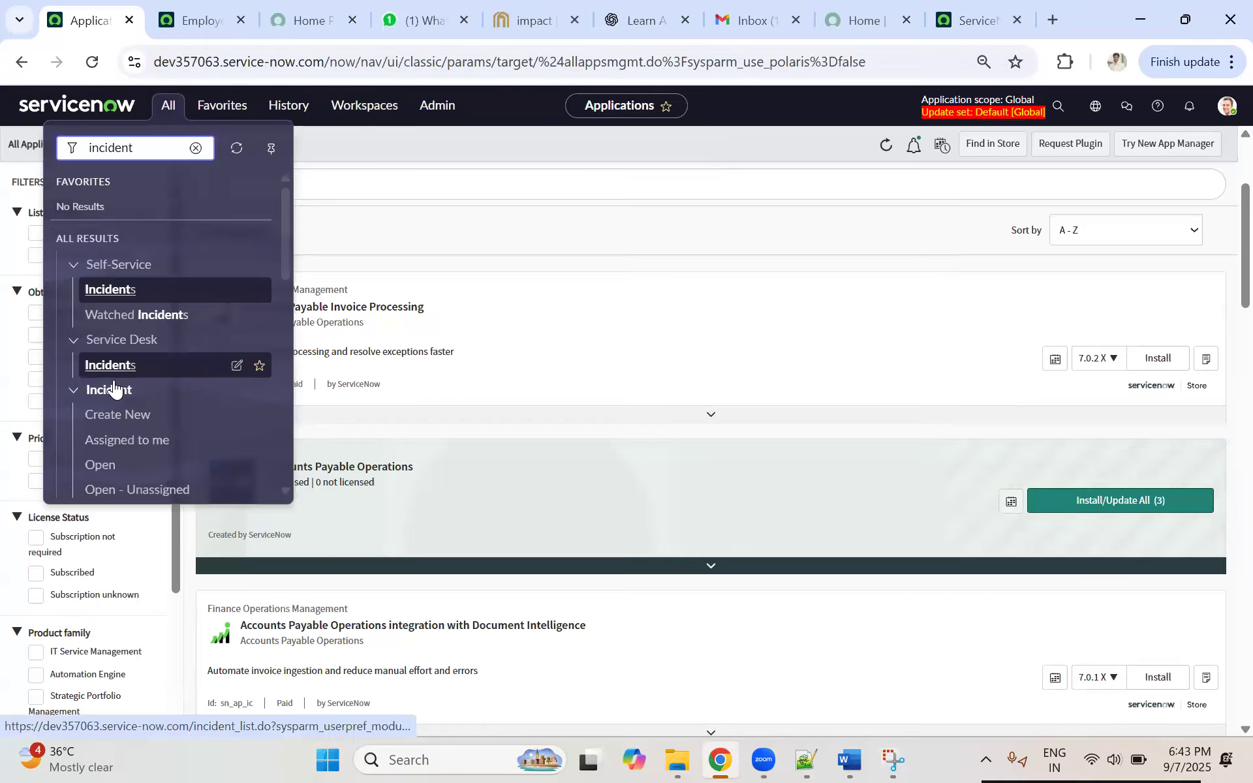
middle_click(115, 366)
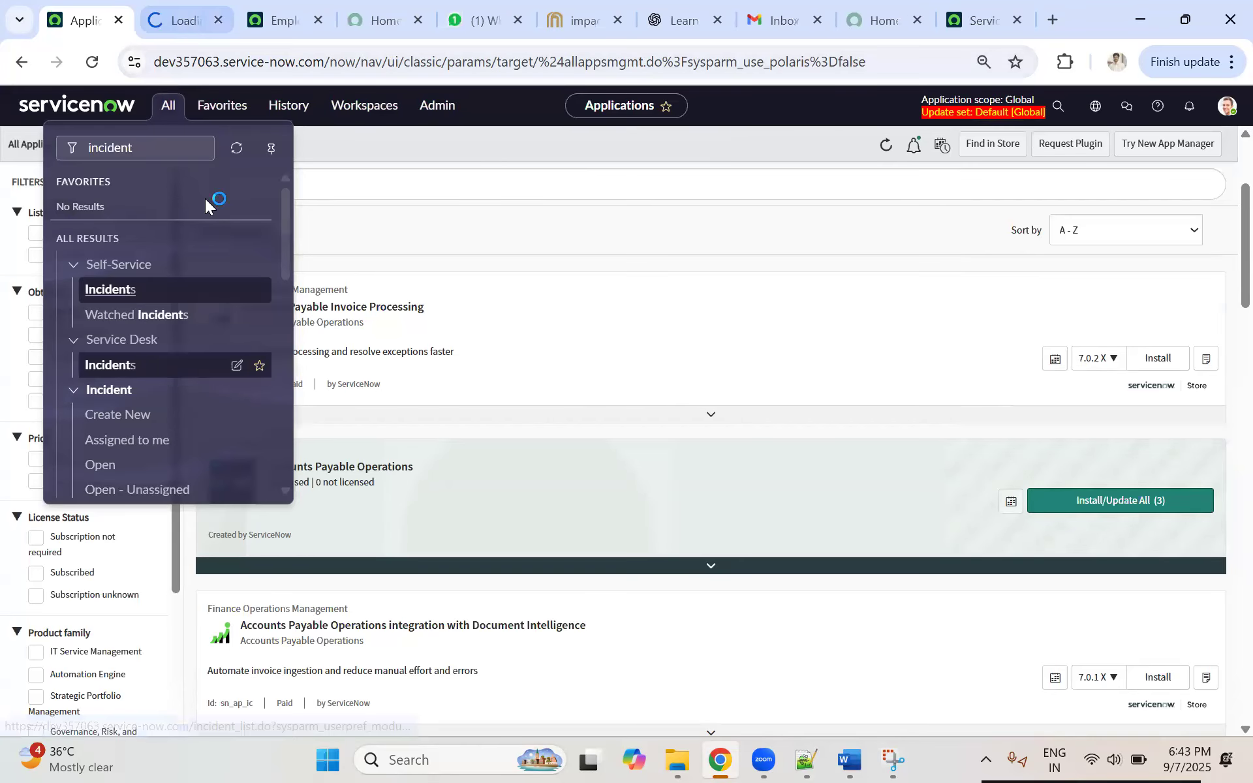
key("ctrl+Tab")
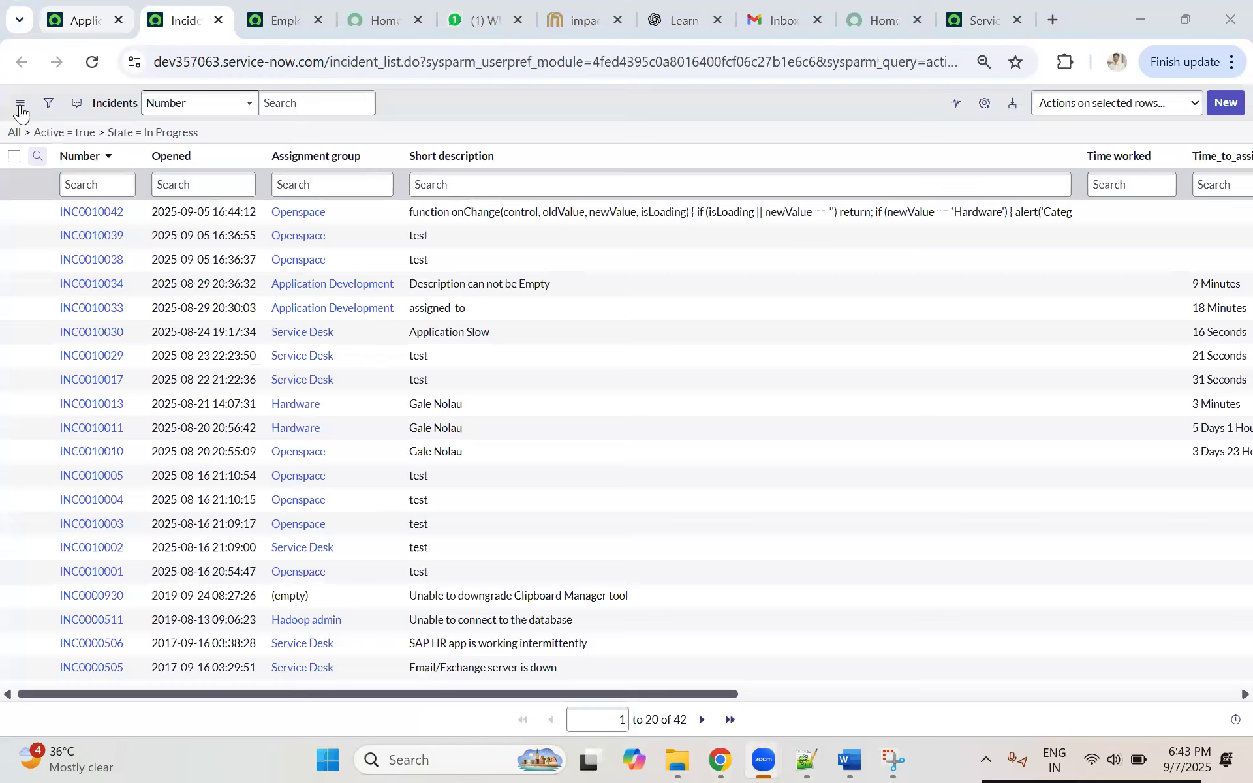
Step: Set the incident list to 10 rows per page and open incident INC0010042 in a new browser tab
left_click(20, 103)
mouse_move(64, 168)
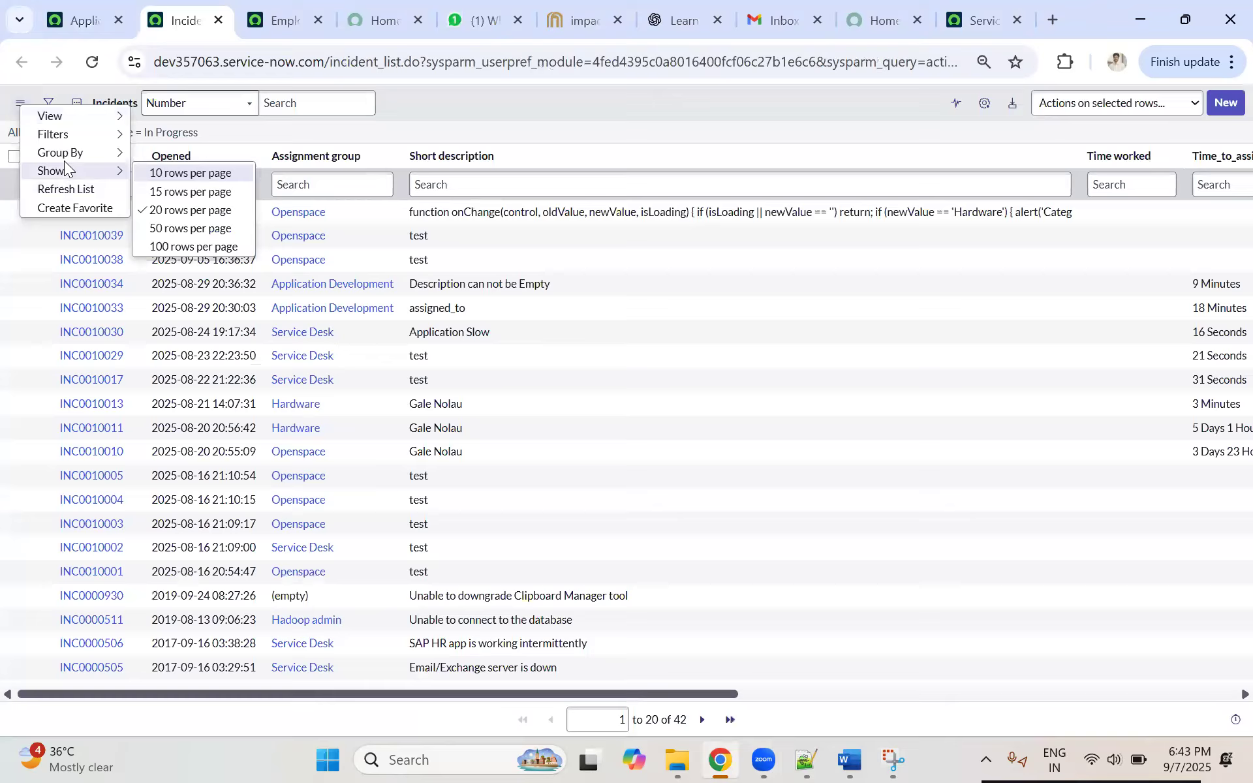
left_click(432, 176)
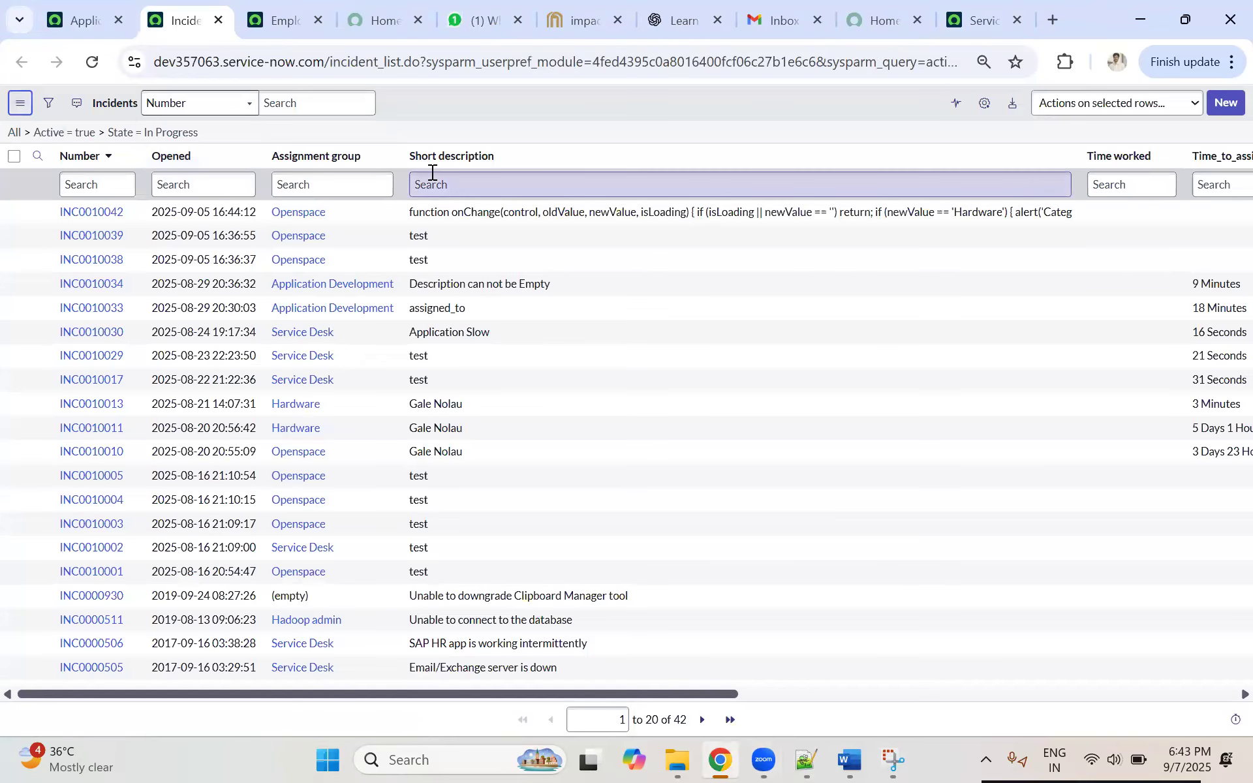
left_click(92, 213, "ctrl")
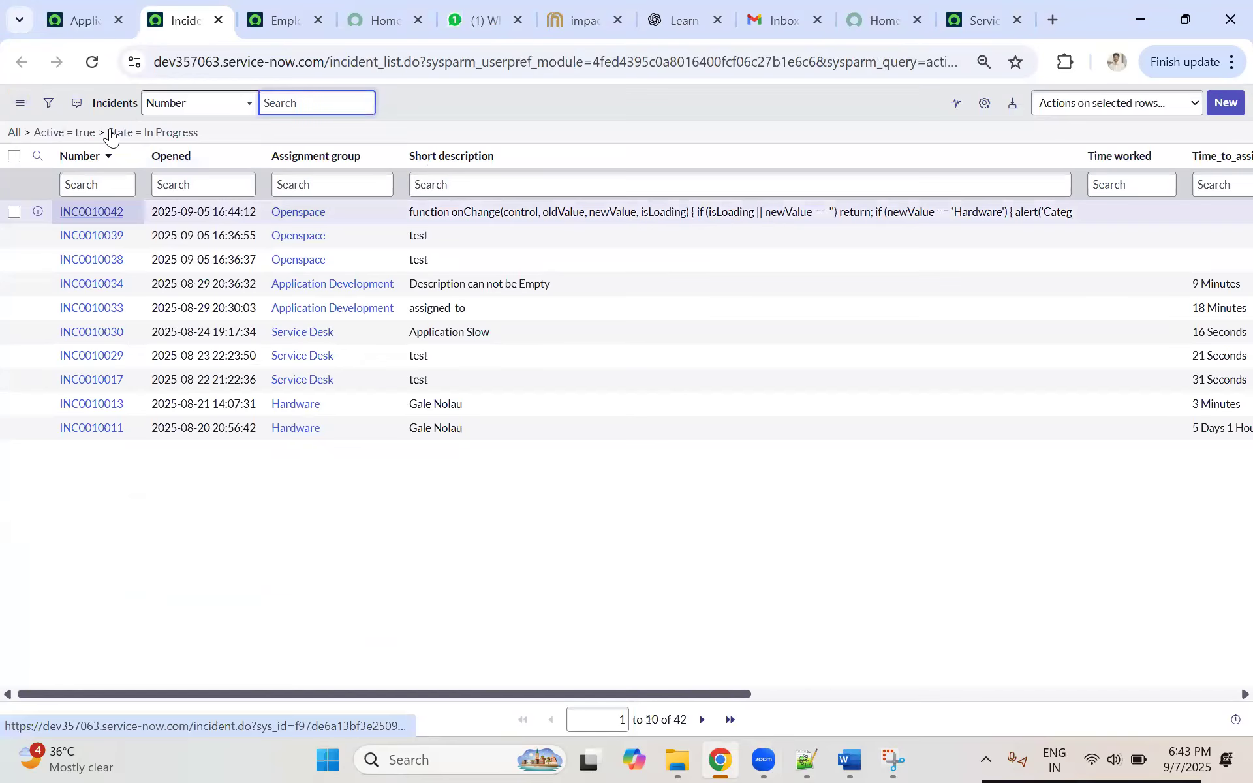
left_click(236, 17)
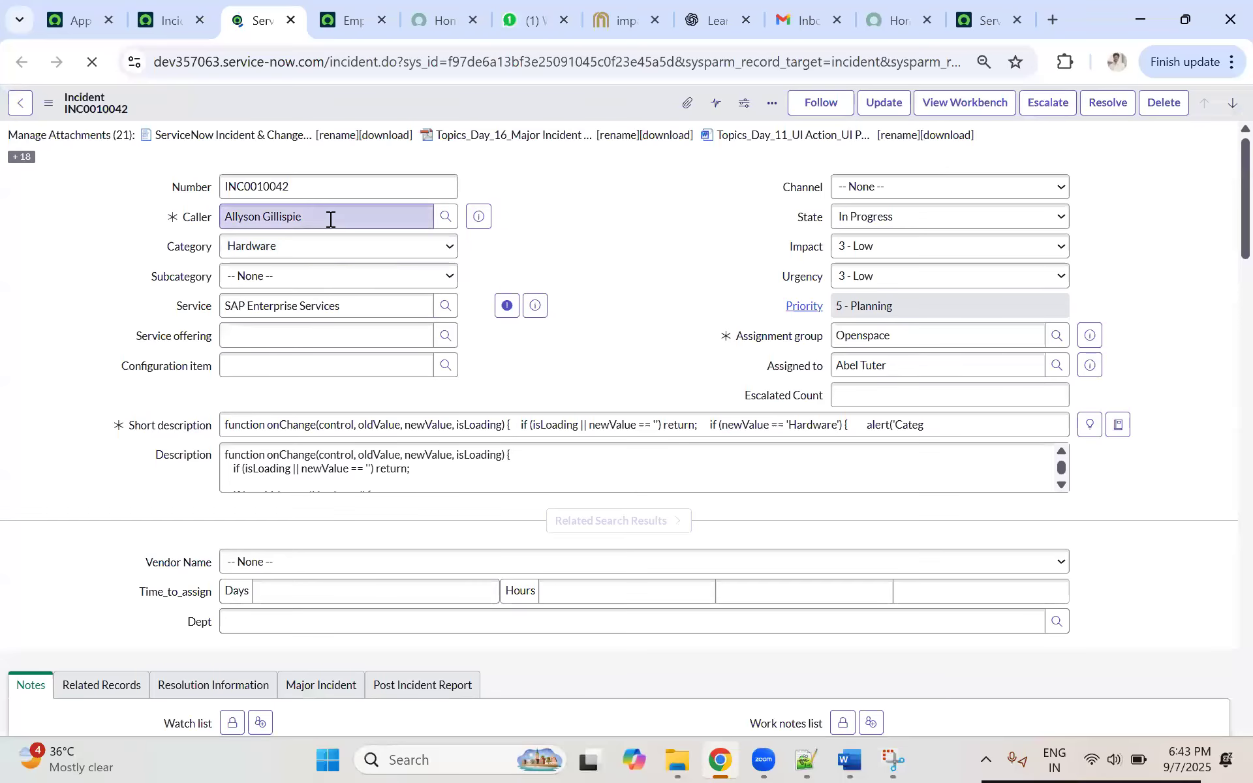
Step: Replace the incident's caller with the last person in the recent selections, and check the assignment group and assignee
triple_click(331, 220)
key("BackSpace")
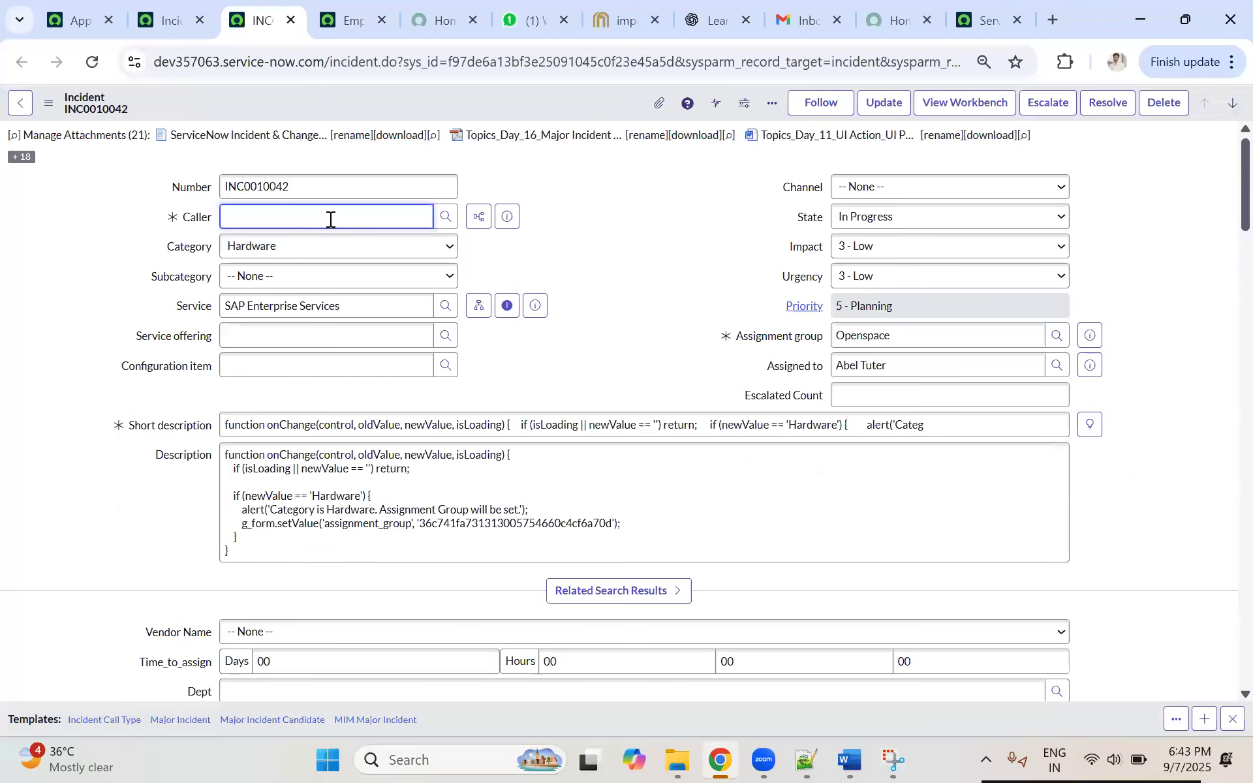
left_click(303, 217)
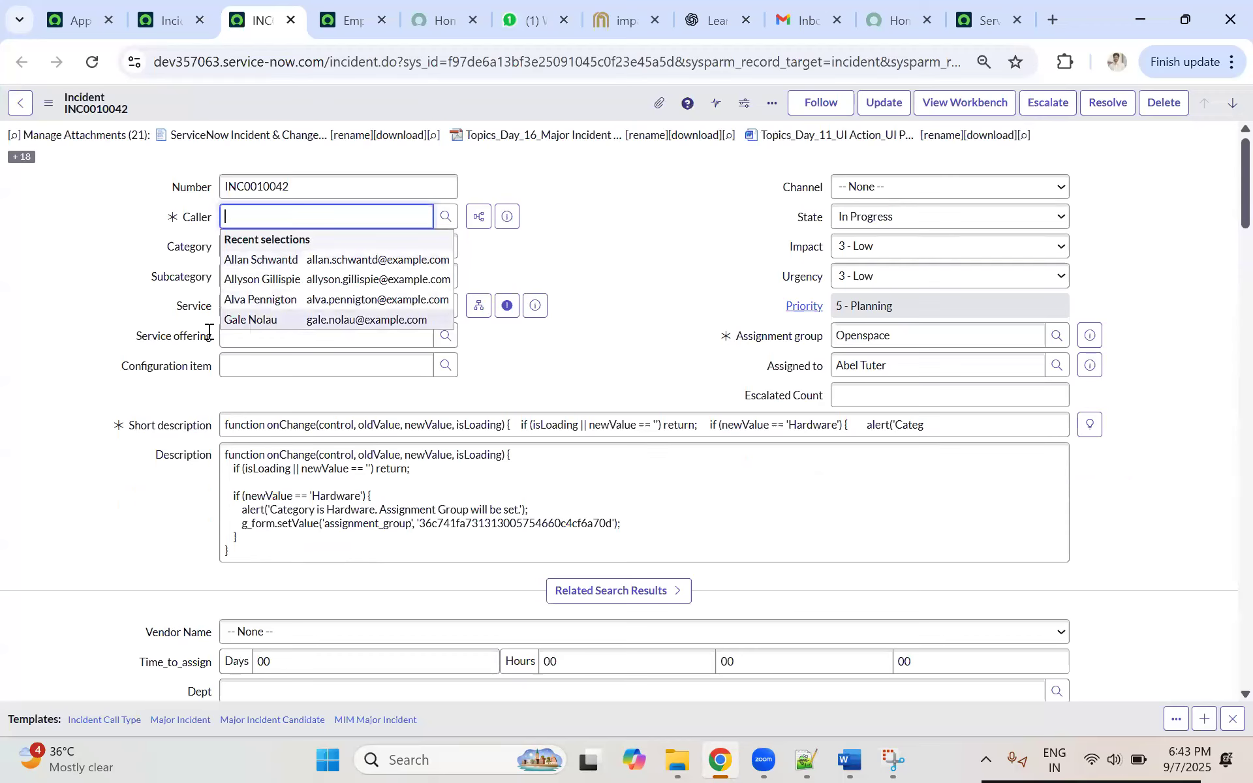
left_click(251, 320)
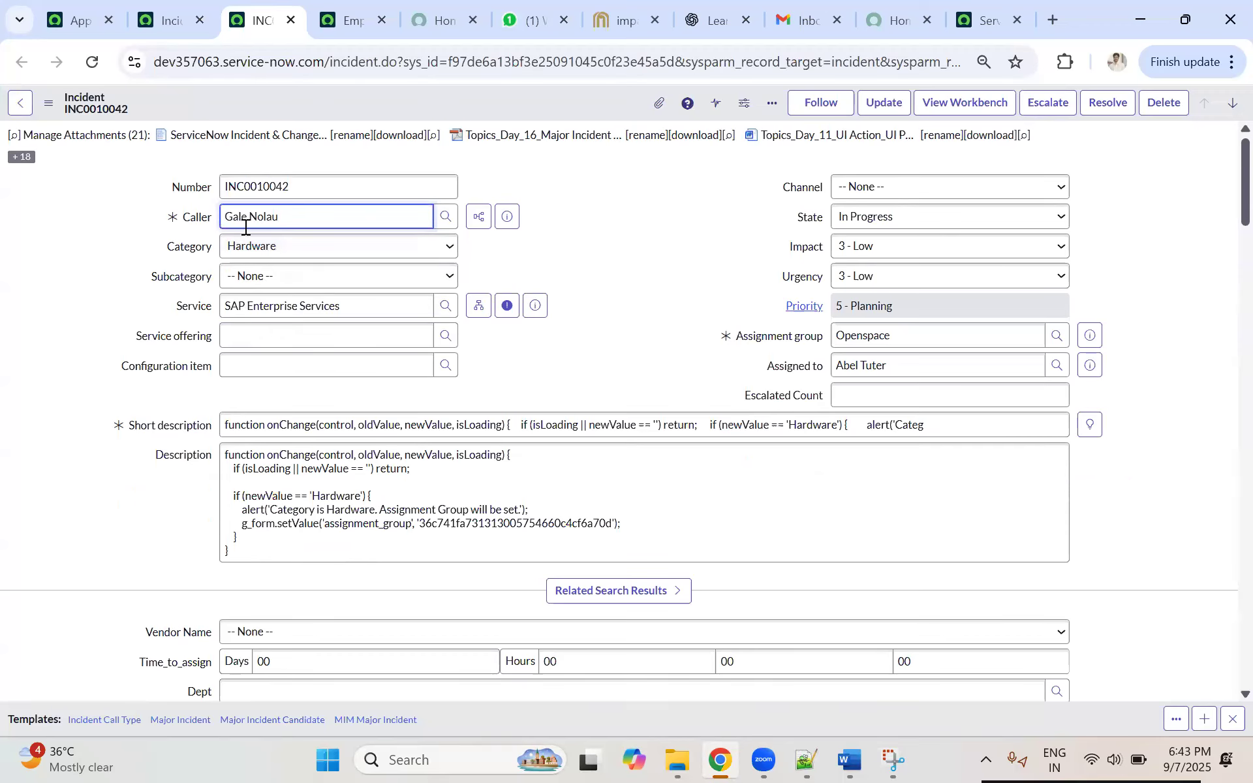
left_click_drag(892, 334, 837, 335)
left_click(910, 367)
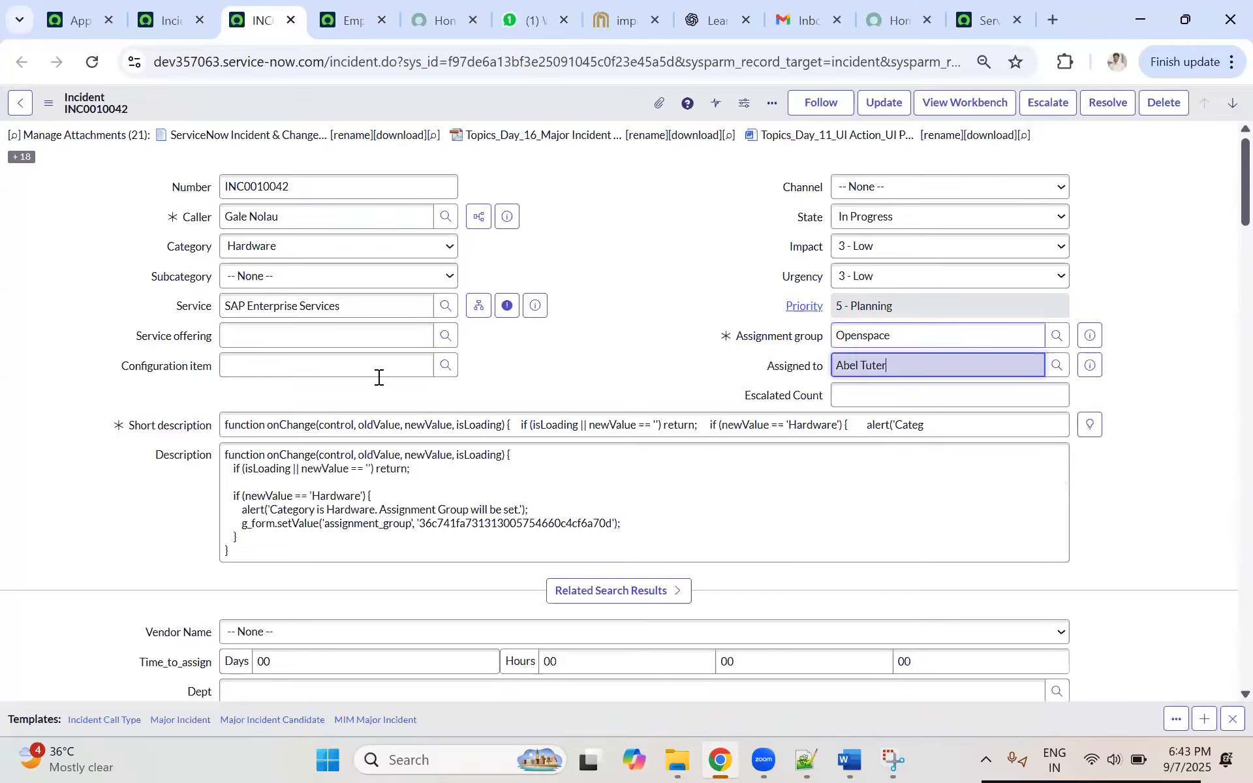
Step: Return to the Applications page and examine the application scopes available in the scope picker
left_click(243, 335)
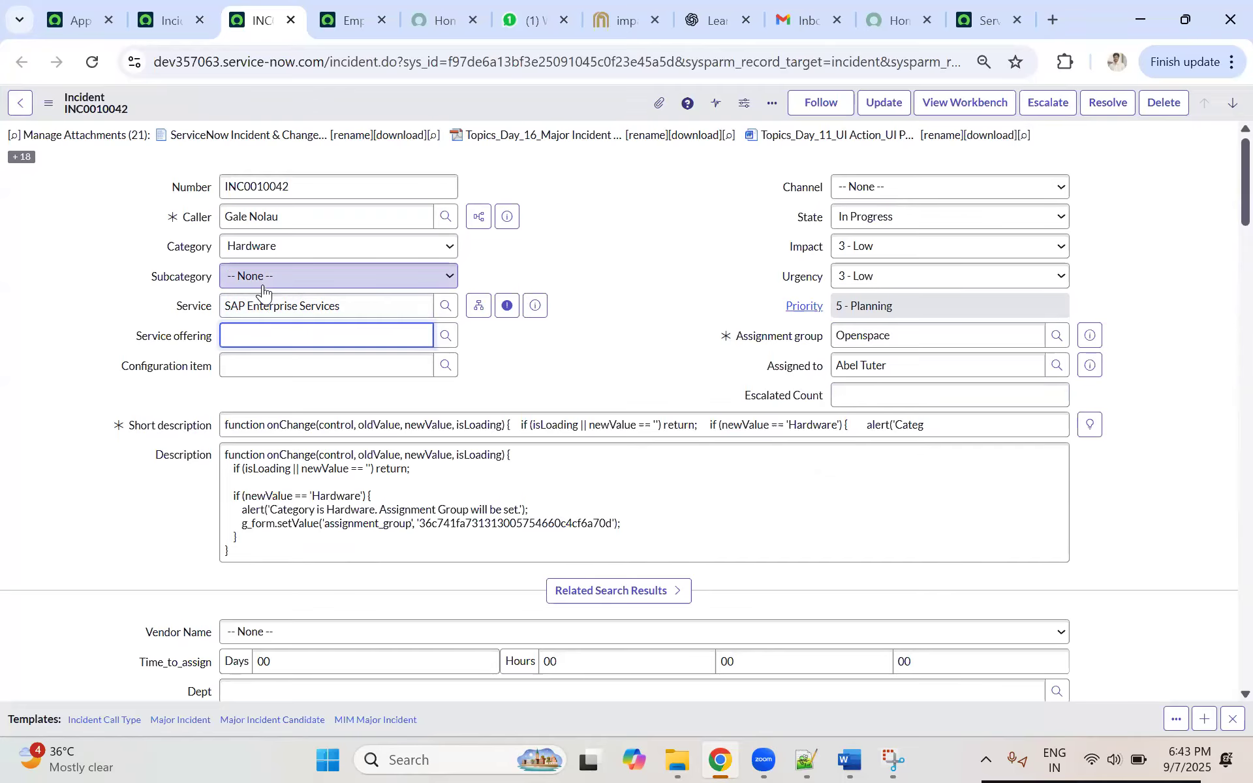
left_click(69, 21)
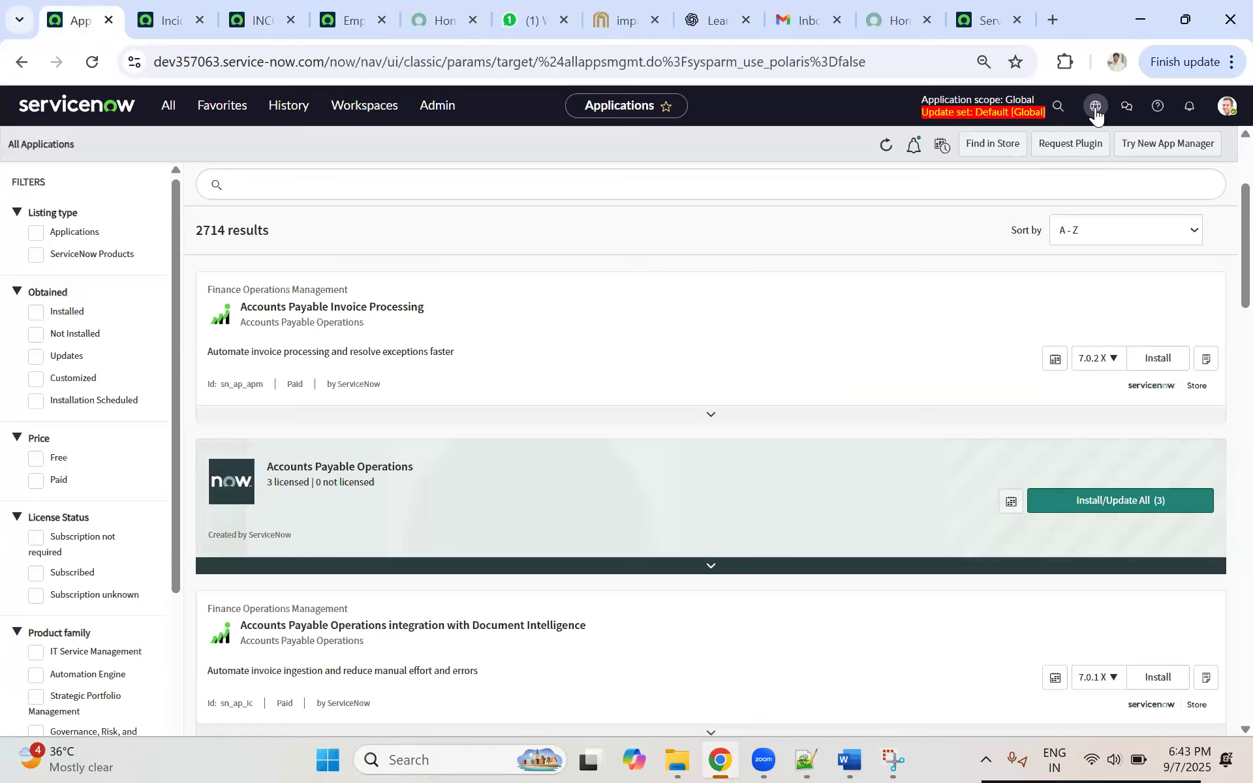
left_click(1095, 110)
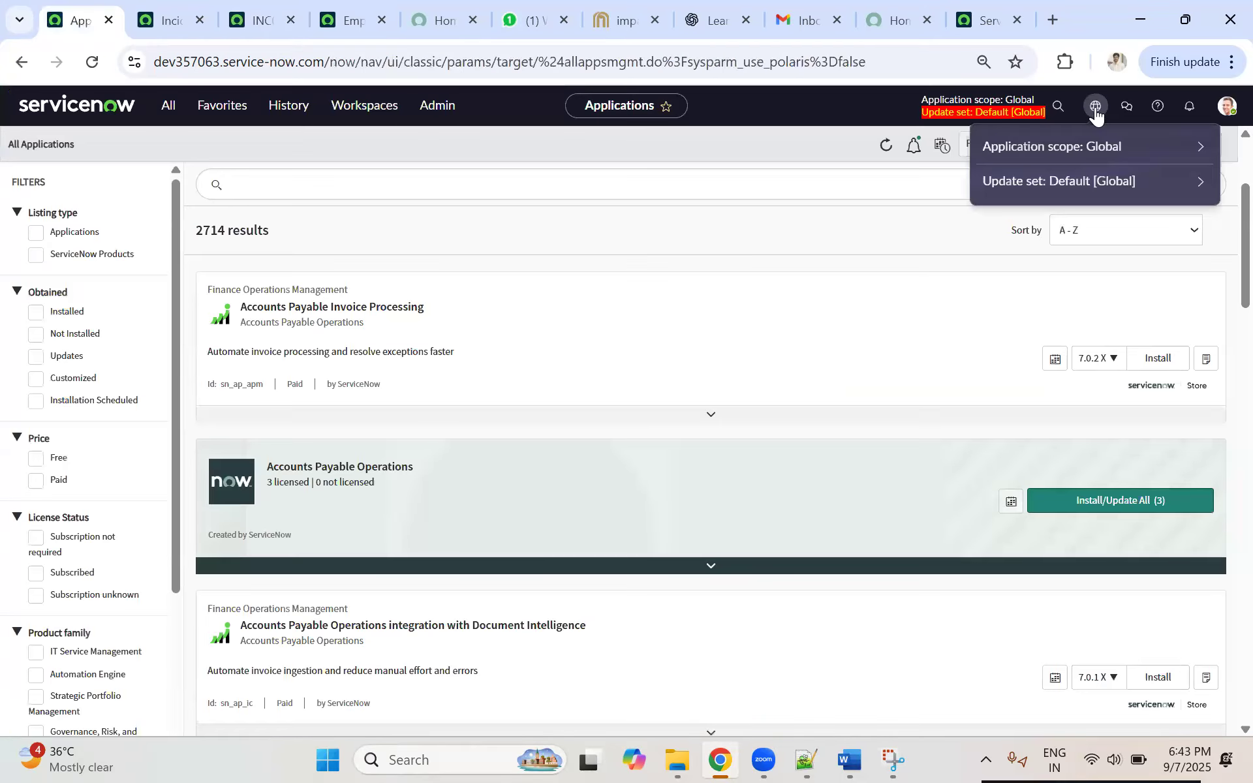
left_click(1199, 150)
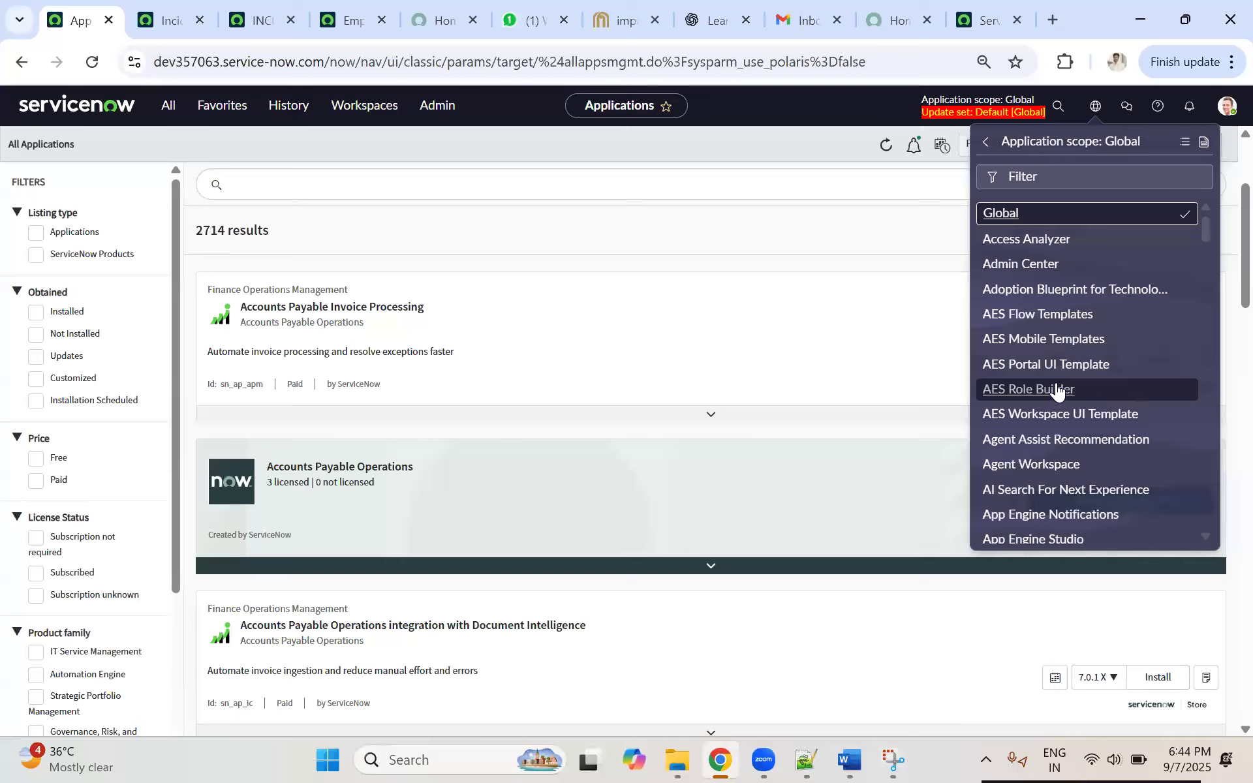
scroll(1057, 389, "down", 5)
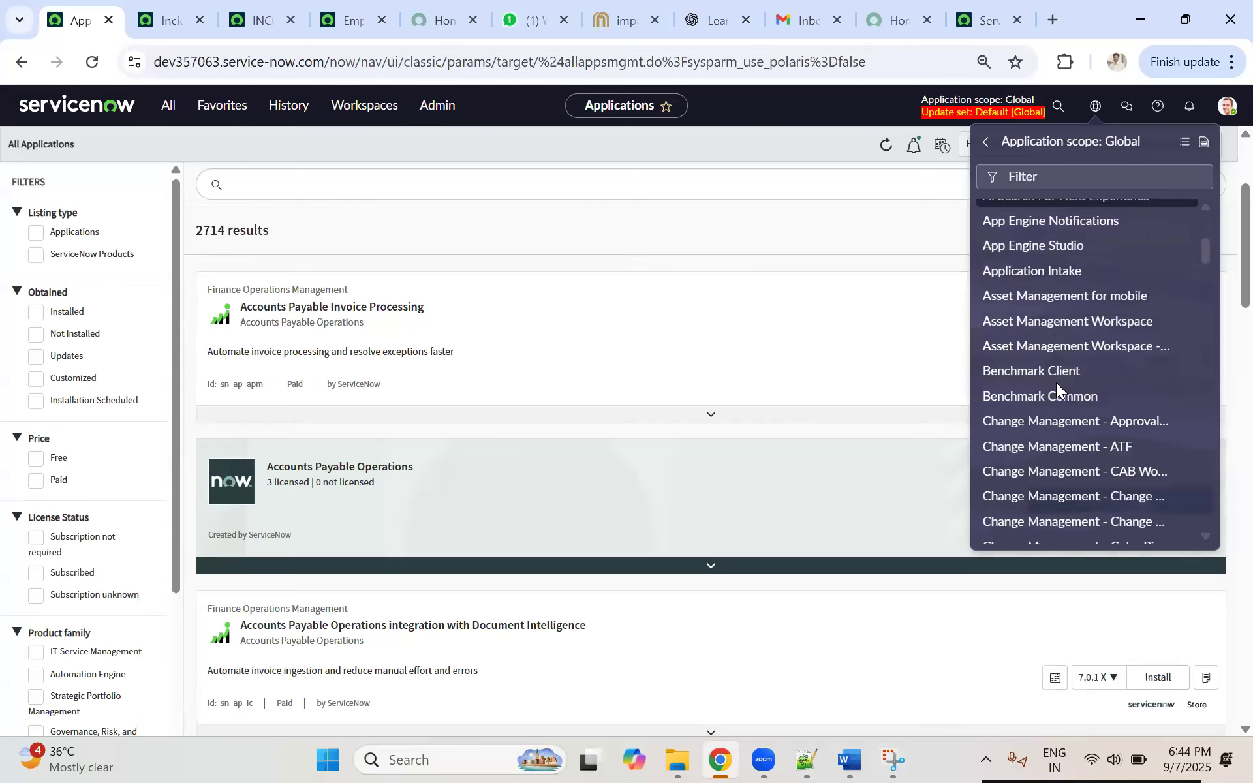
scroll(1056, 386, "down", 6)
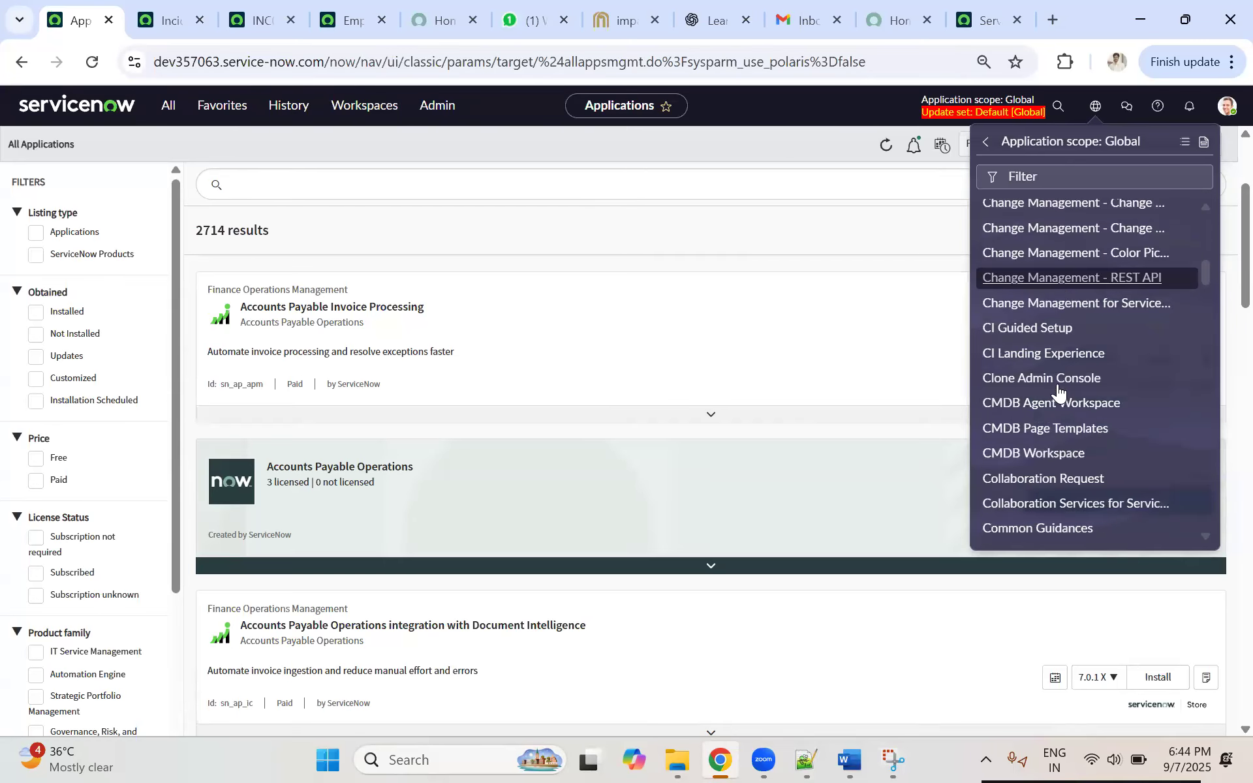
scroll(1058, 390, "down", 7)
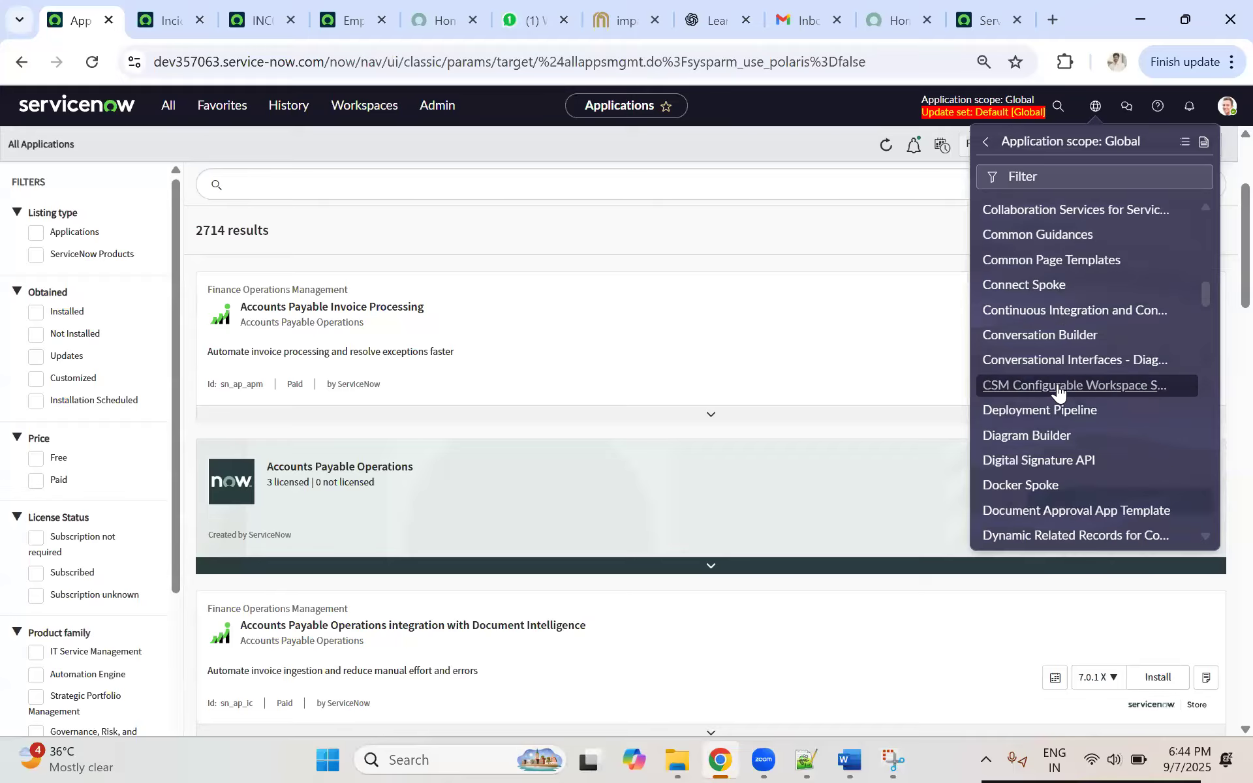
scroll(1058, 391, "down", 3)
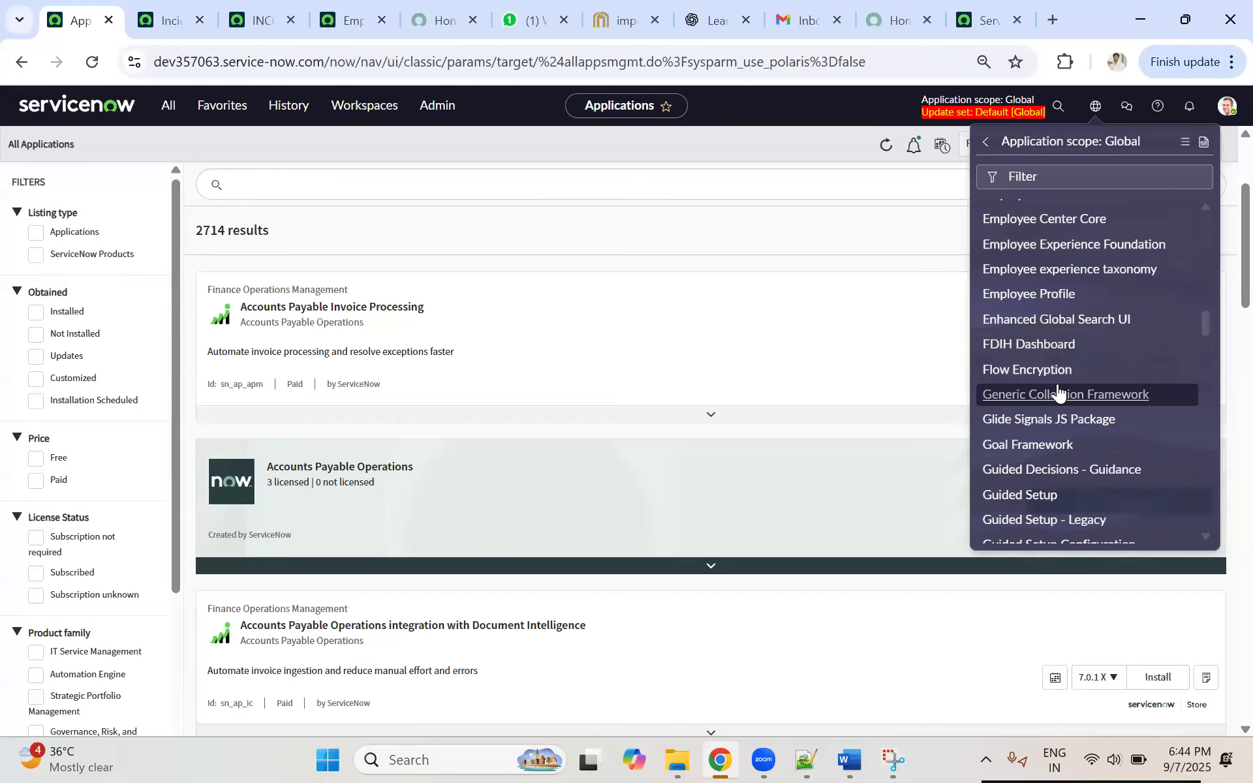
scroll(1058, 392, "down", 2)
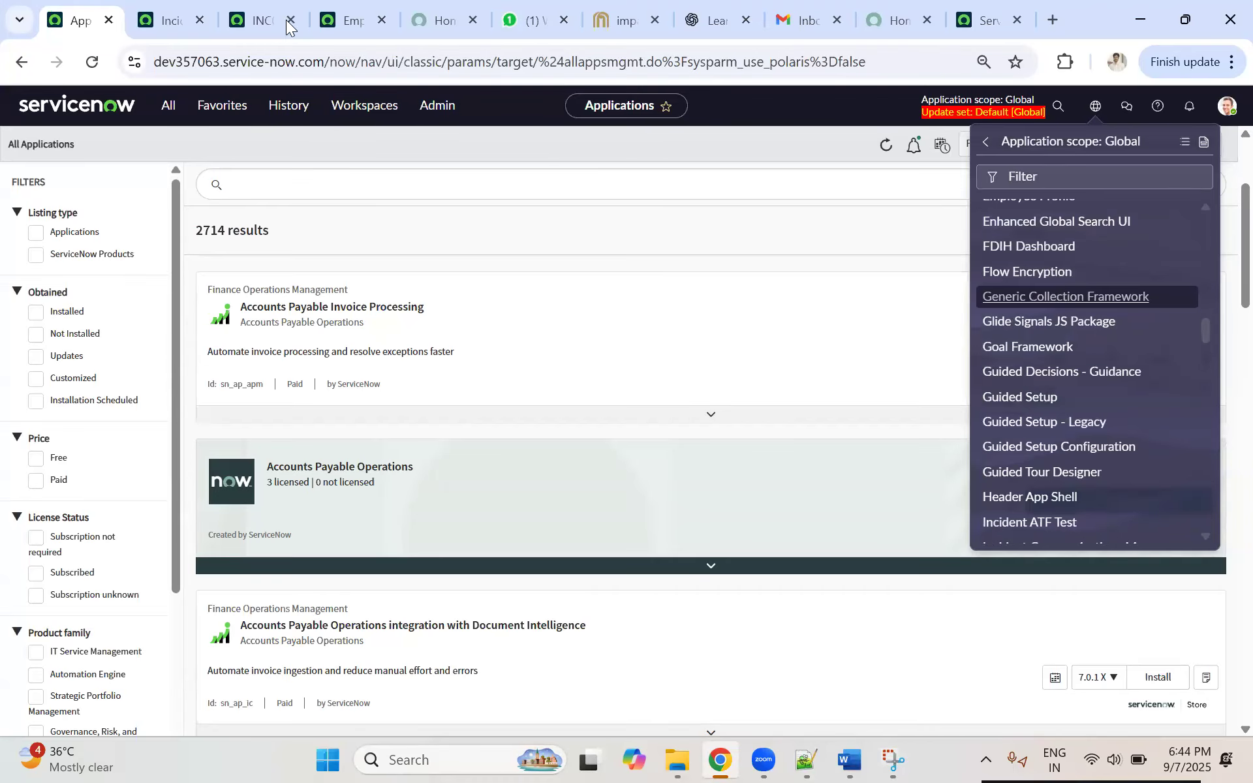
Step: Find "widget" in the application navigator and open the System UI Widgets list in a new browser tab
left_click(170, 104)
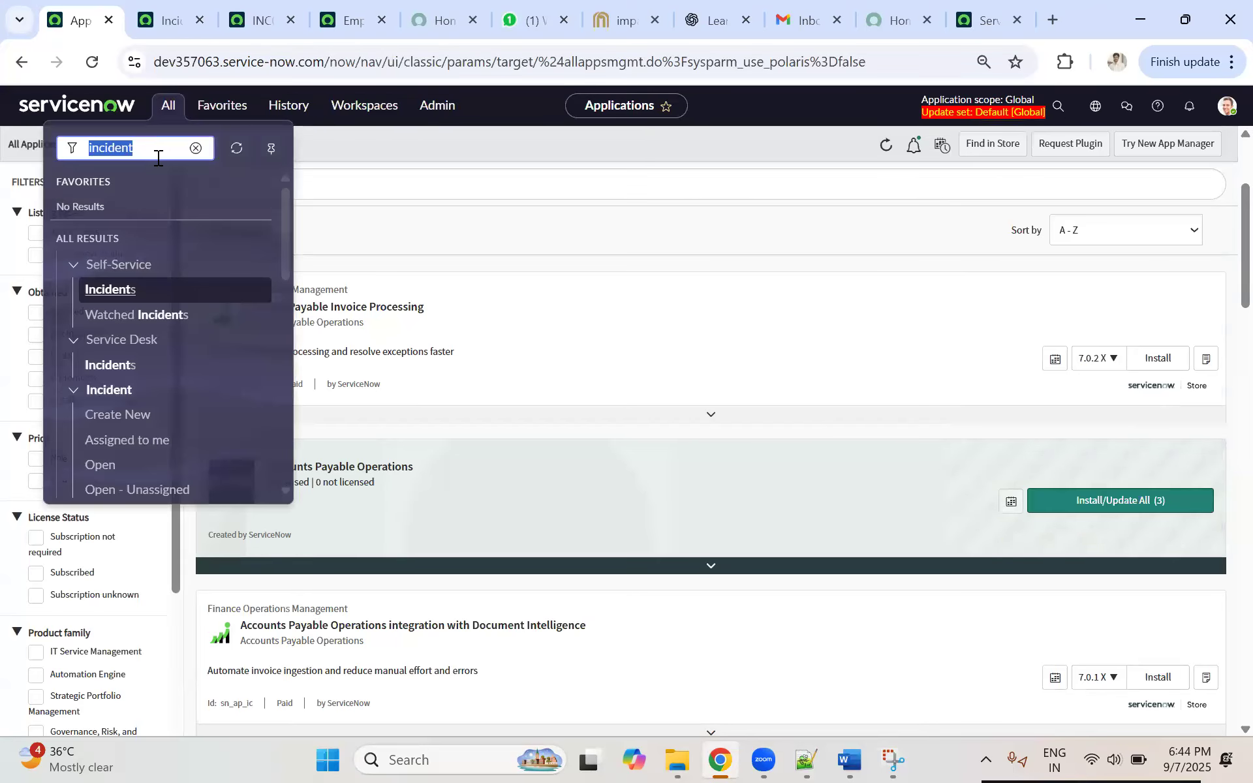
type("widget")
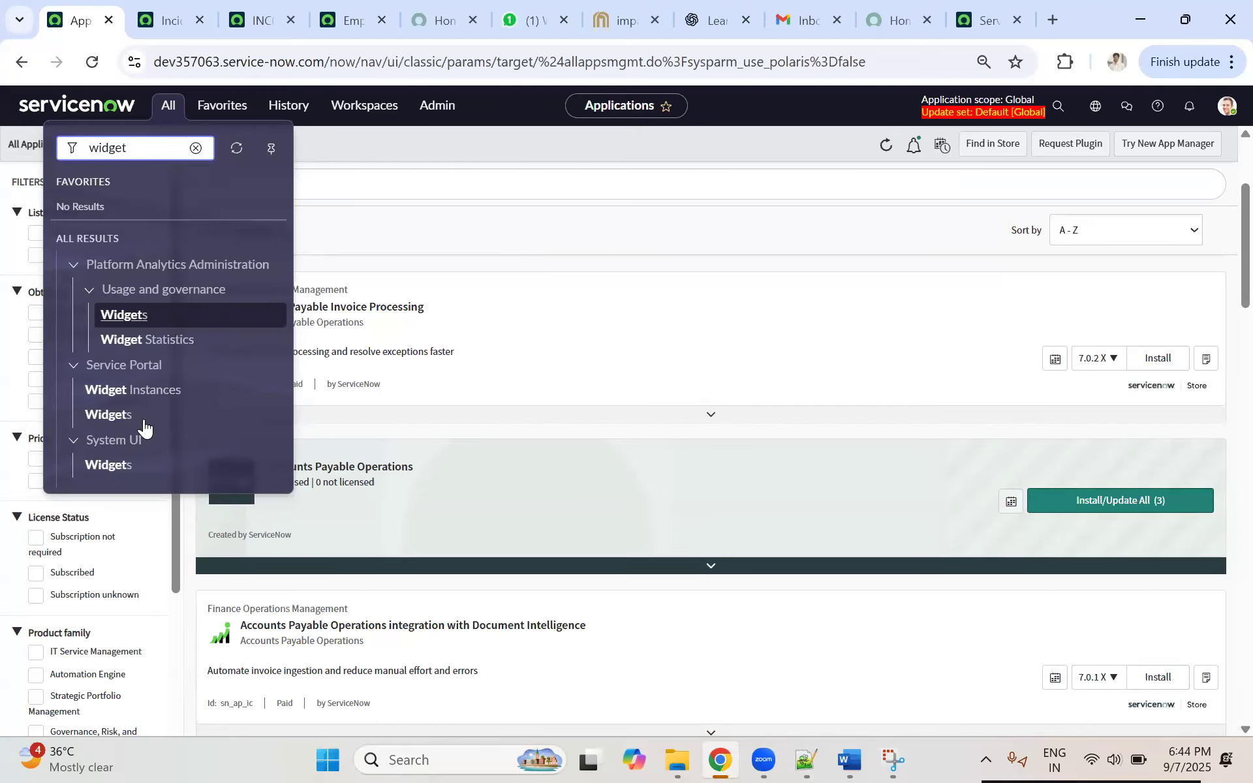
middle_click(111, 465)
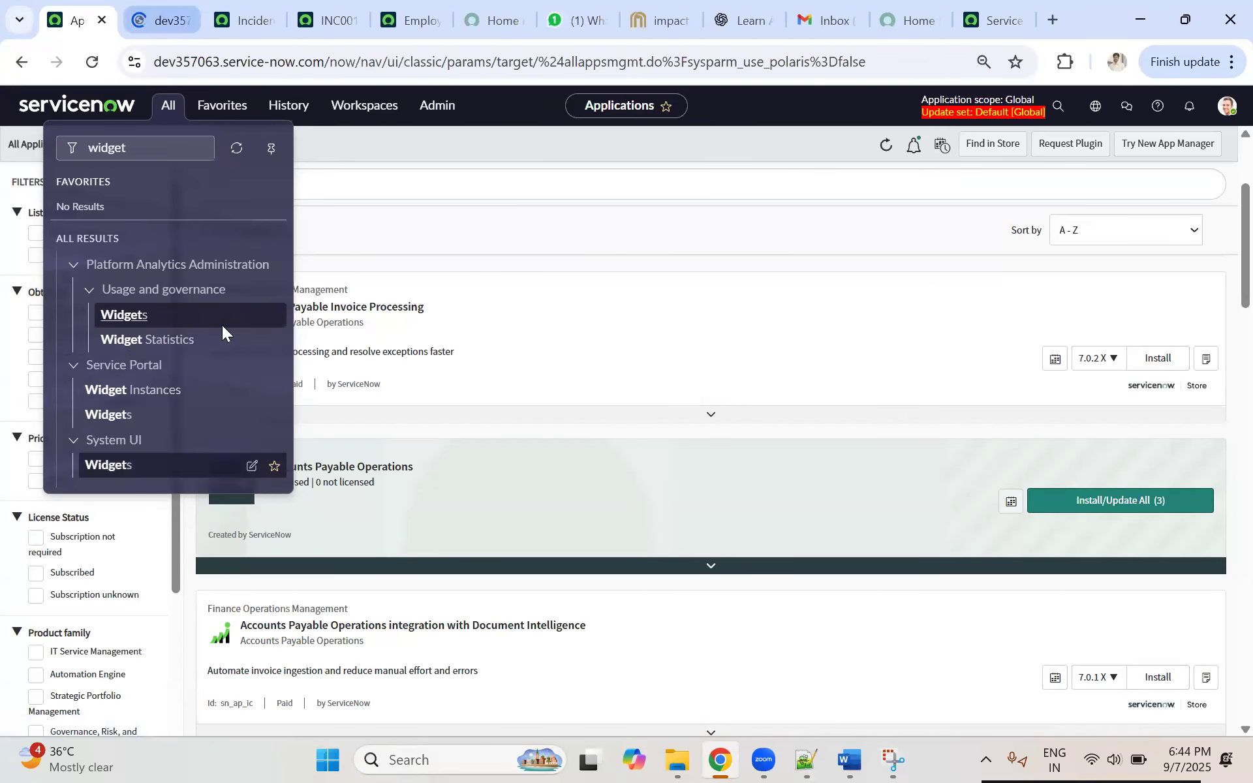
key("ctrl+Tab")
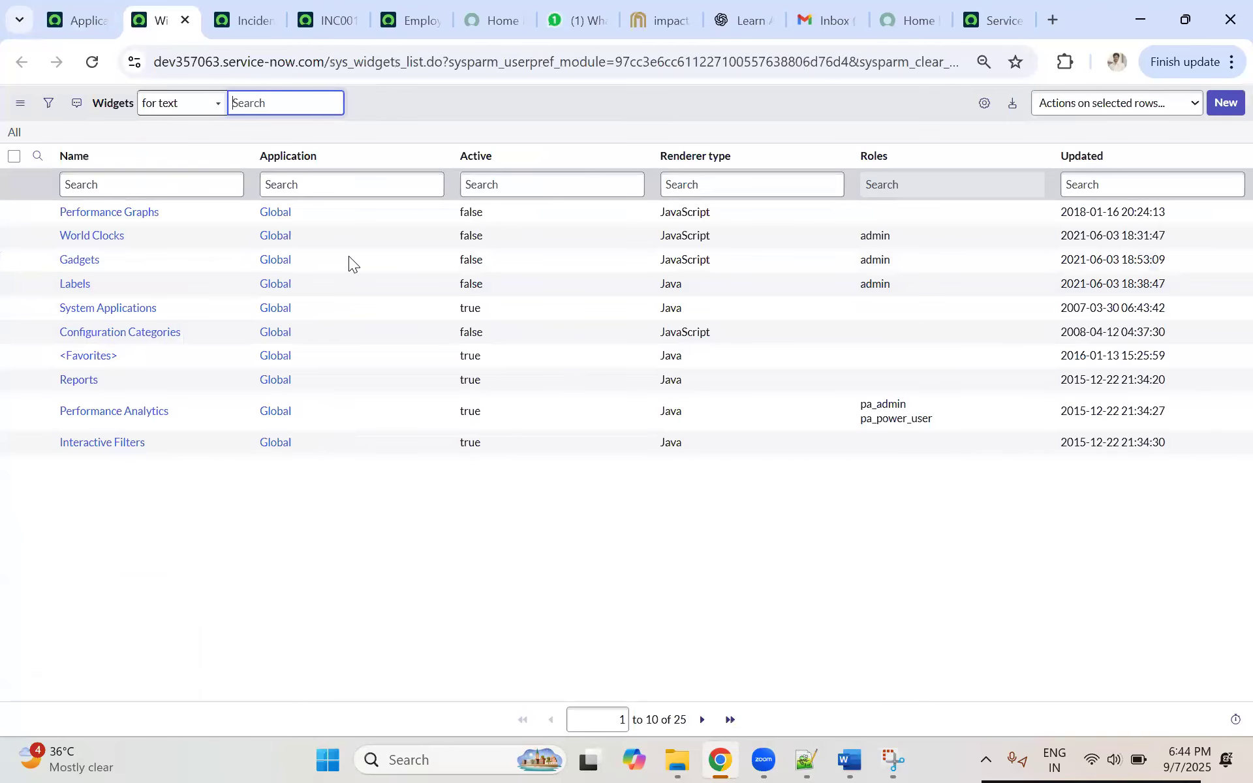
left_click(141, 179)
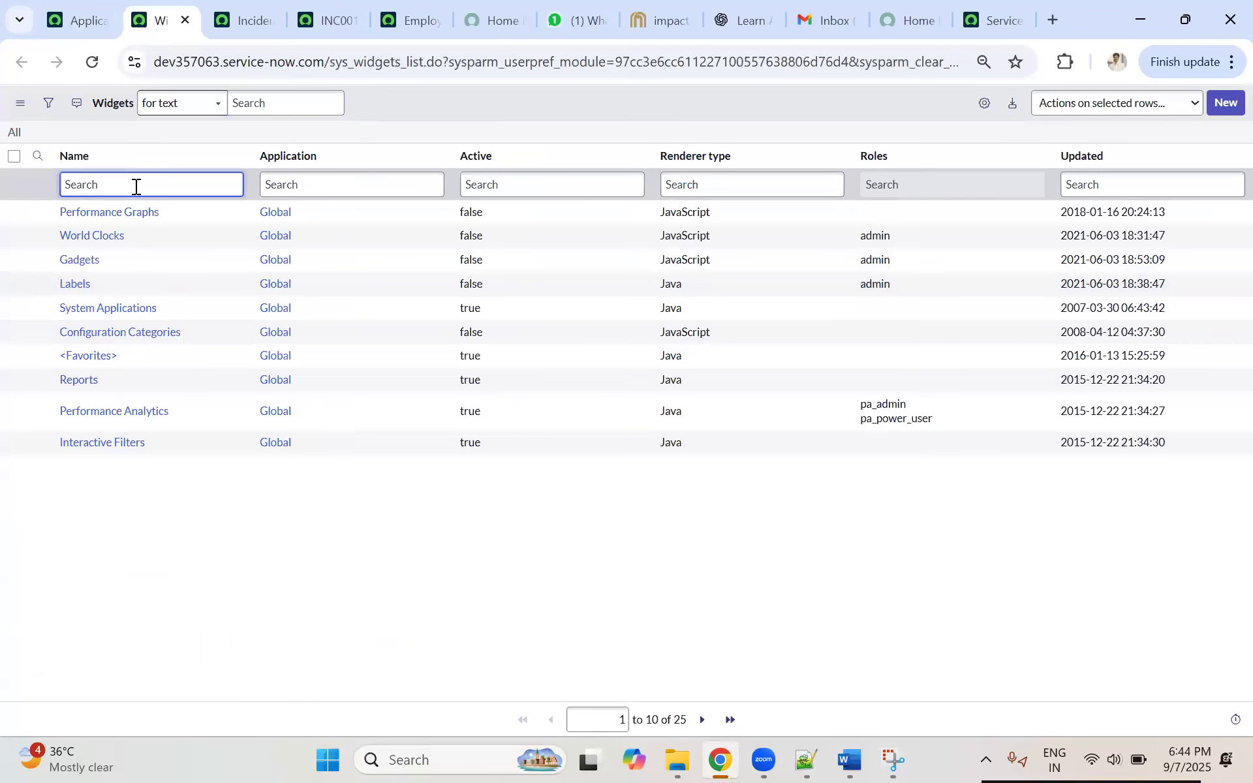
type("*")
key("BackSpace")
Step: Return to the Applications page and open the Service Portal Widgets list in another browser tab
left_click(92, 22)
left_click(168, 105)
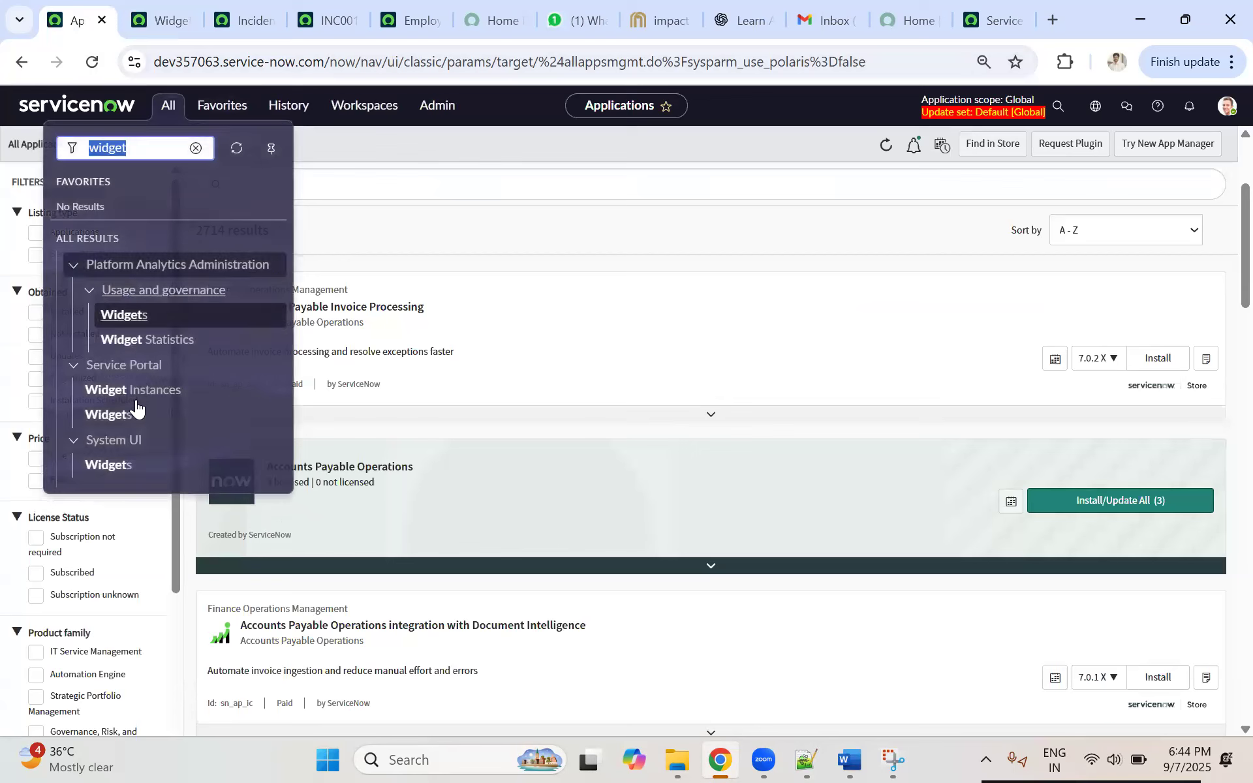
middle_click(116, 413)
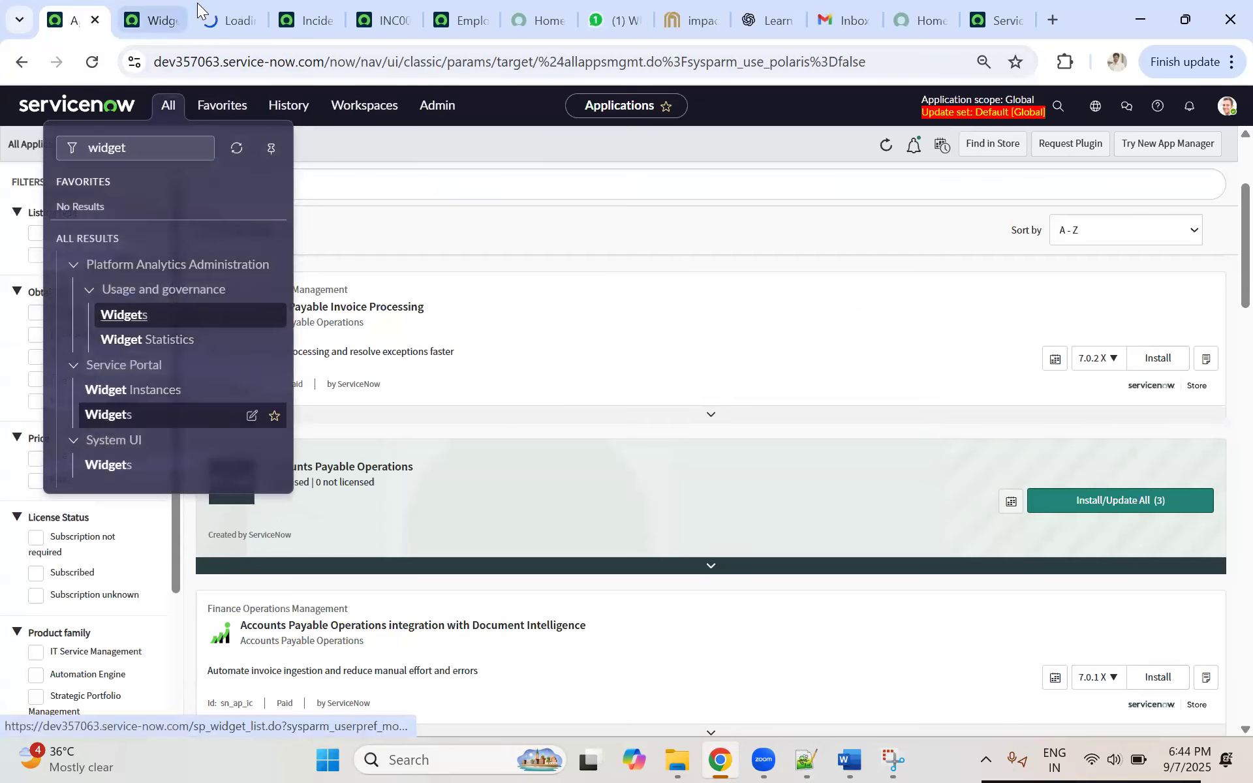
left_click(216, 21)
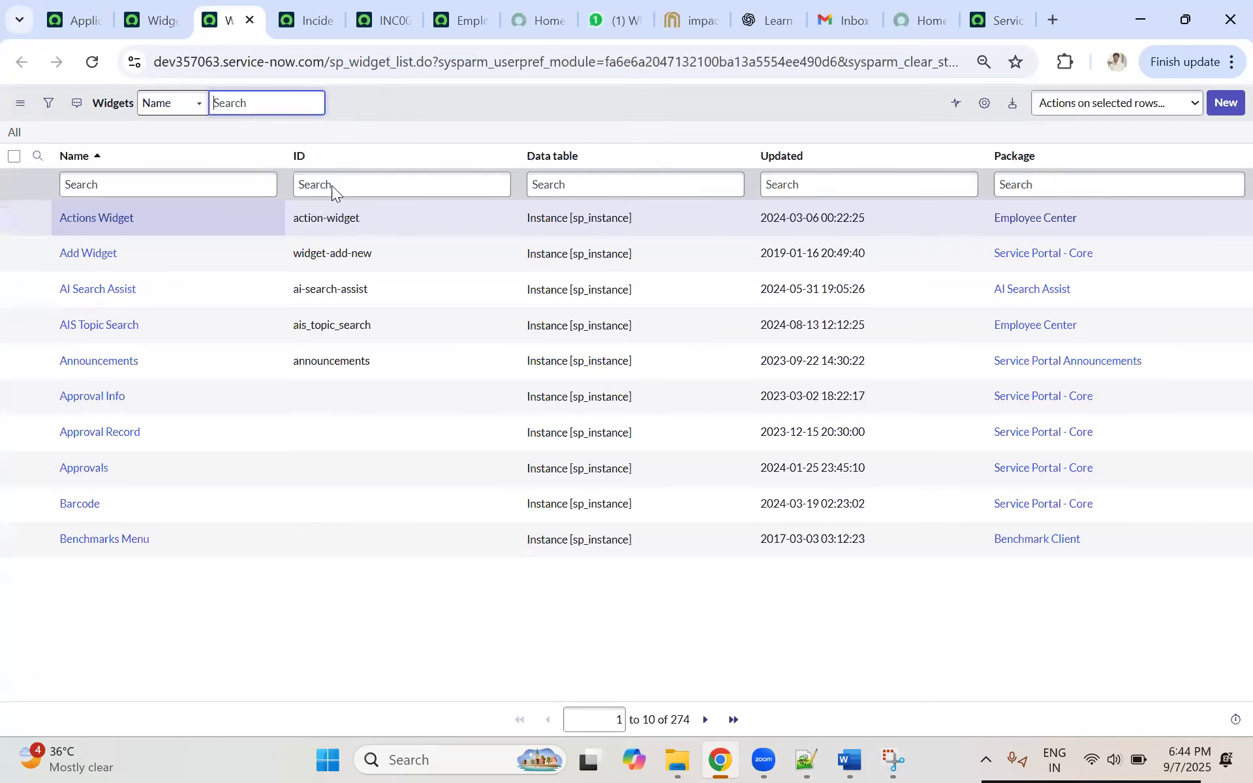
Step: Filter the Service Portal widgets to the Employee Center package and open the Employee Center Footer record
left_click(153, 186)
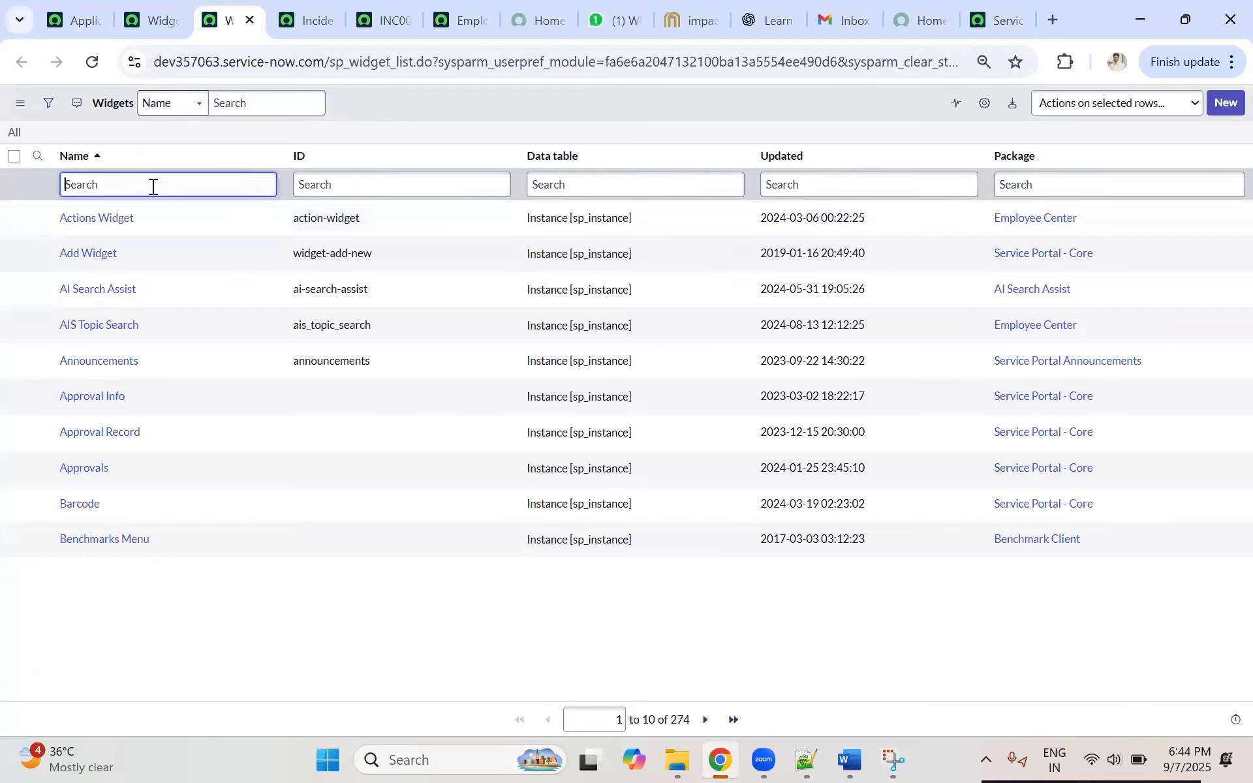
type("Empl")
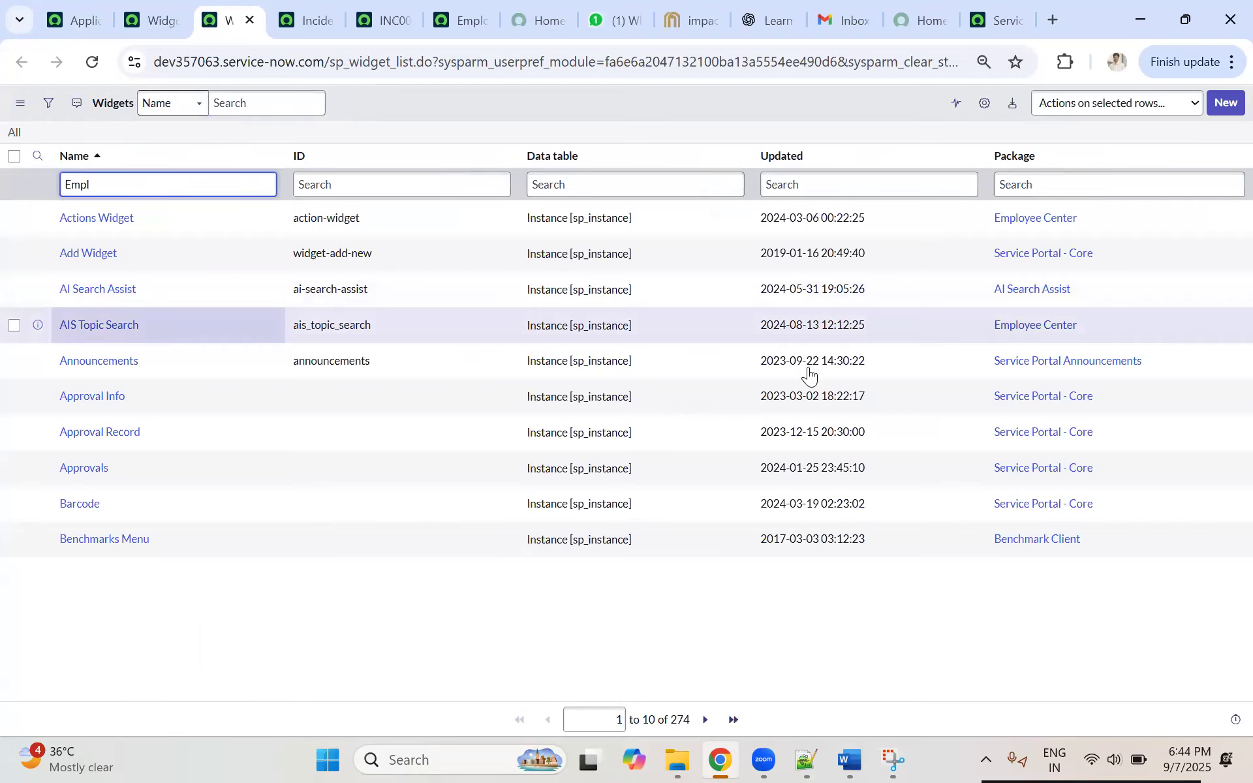
right_click(1031, 334)
left_click(1038, 334)
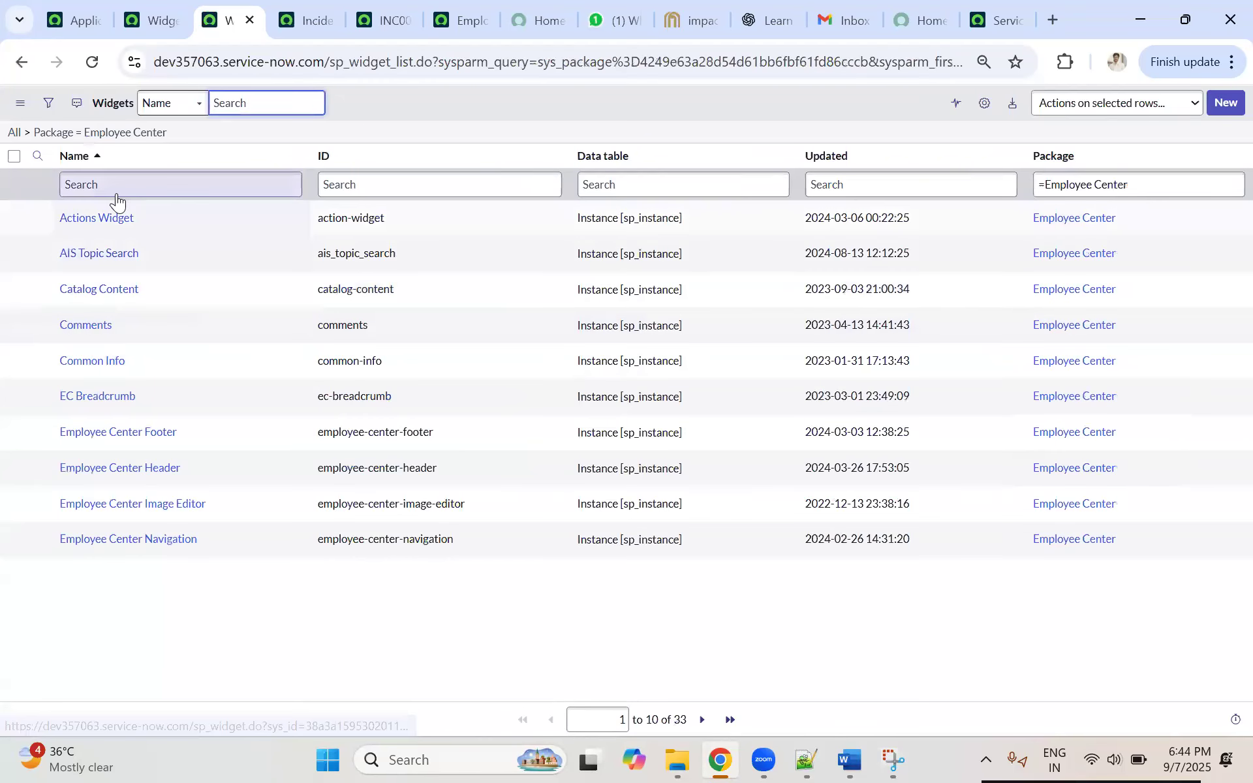
left_click(101, 432)
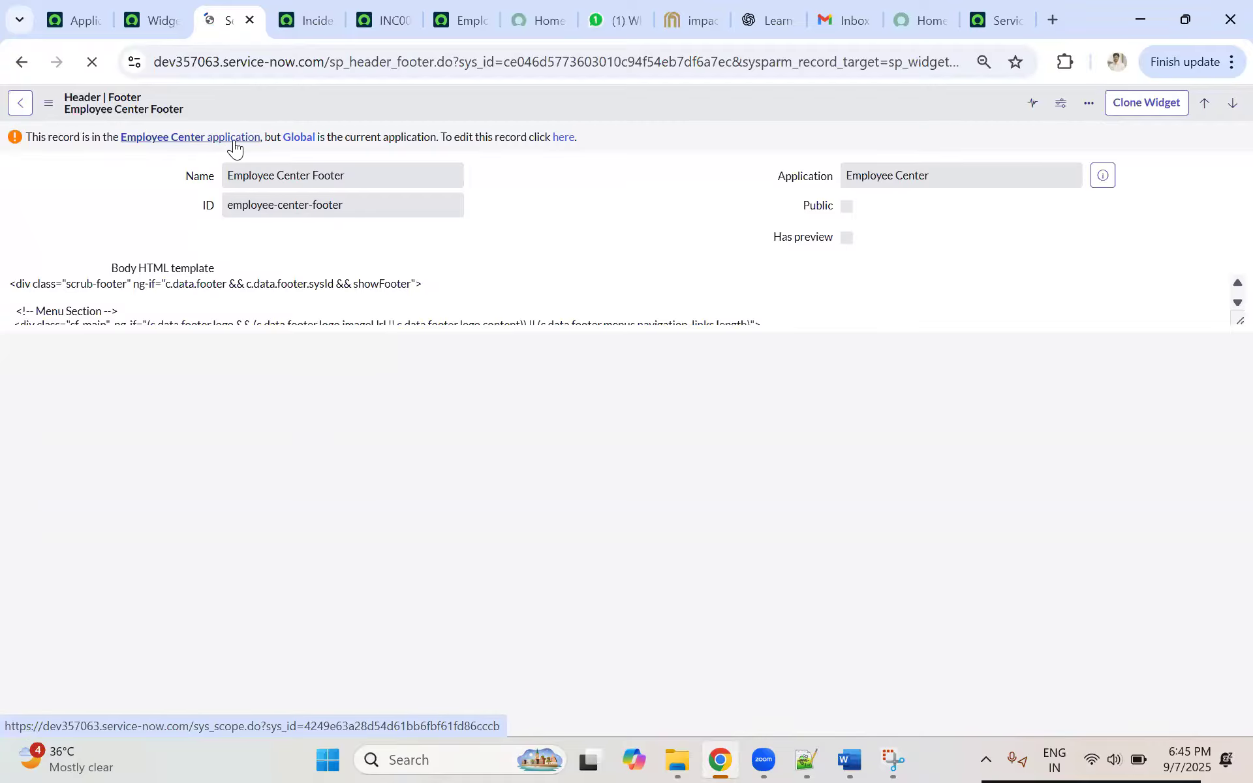
Step: Check the current application scope on the Applications page, and switch to the Employee Center application from the Employee Center Footer record
left_click(65, 26)
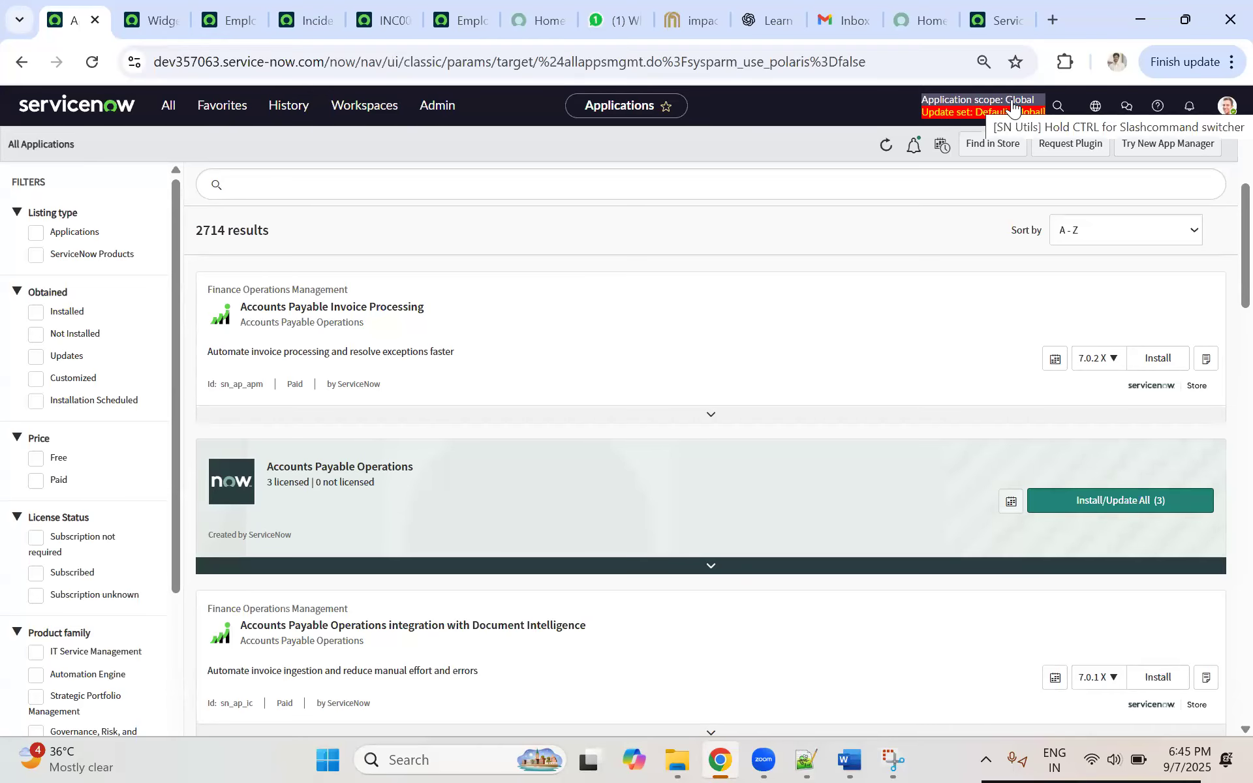
left_click(147, 20)
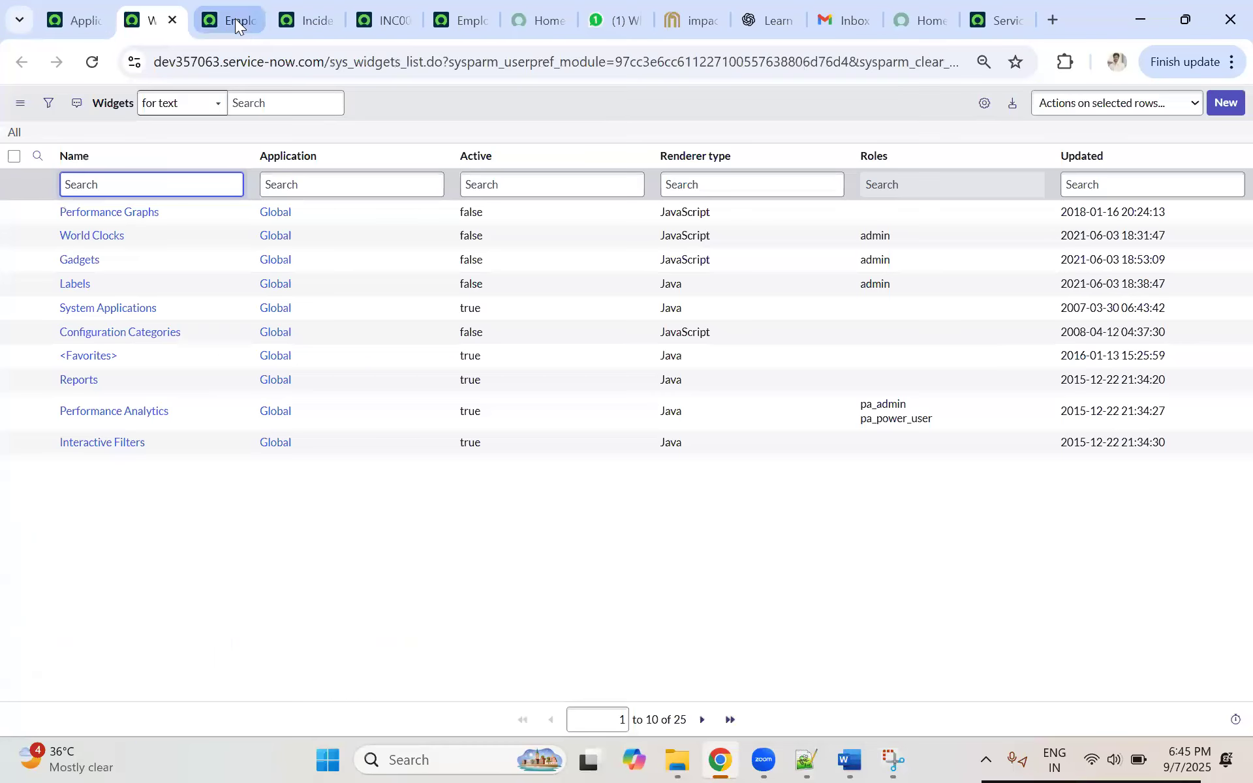
left_click(235, 19)
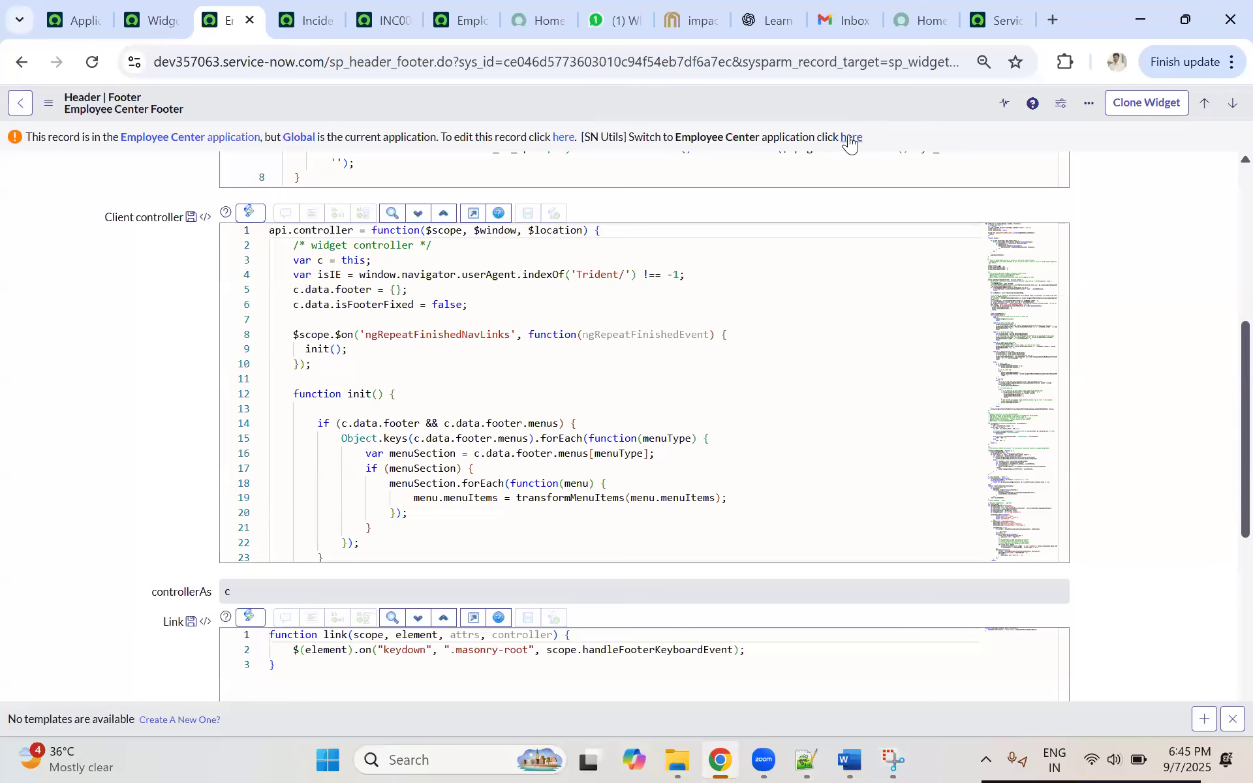
left_click(850, 139)
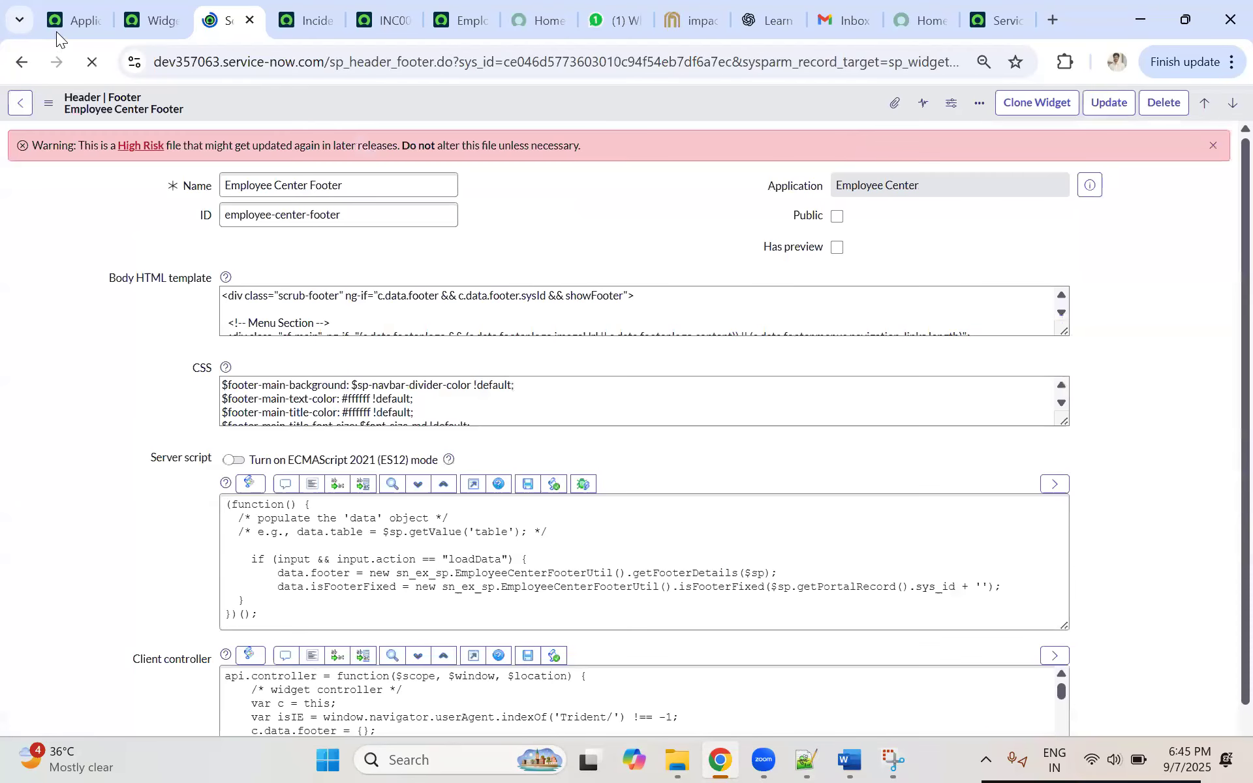
Step: Return to the Applications page and open the scope picker to check the current application scope
left_click(77, 20)
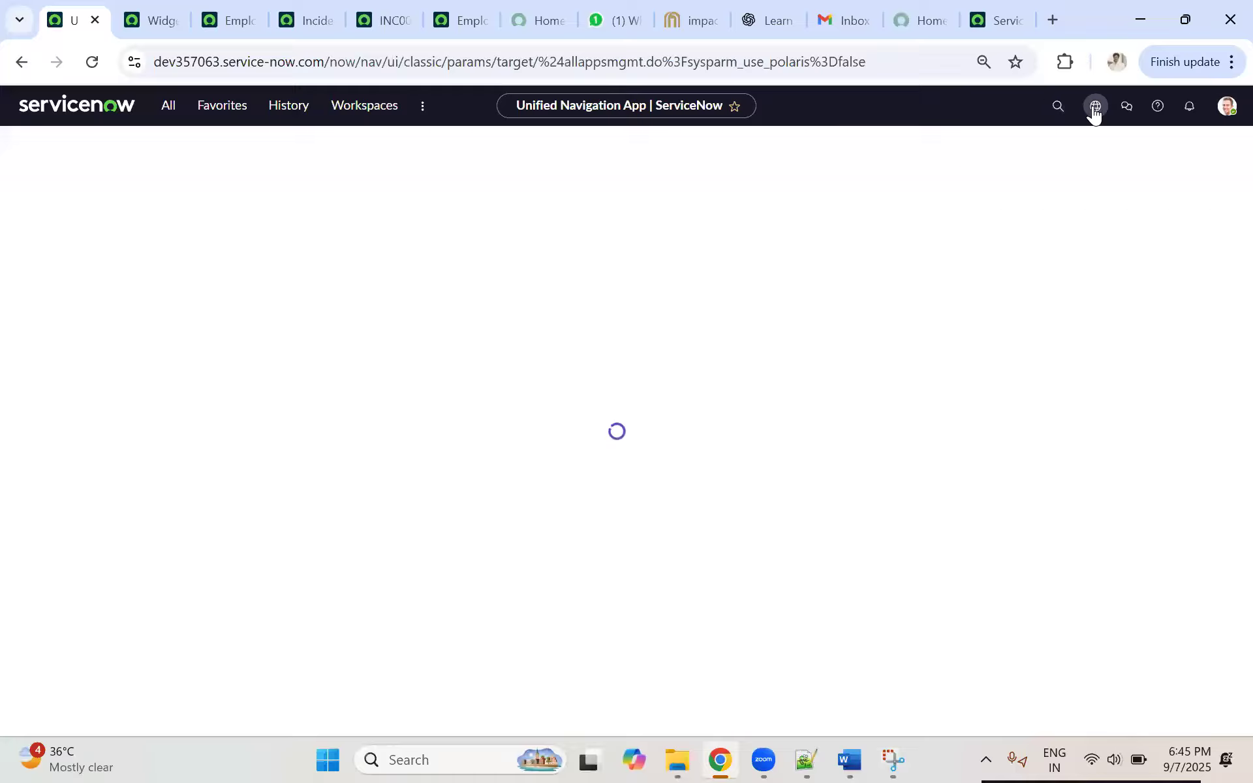
left_click(1094, 110)
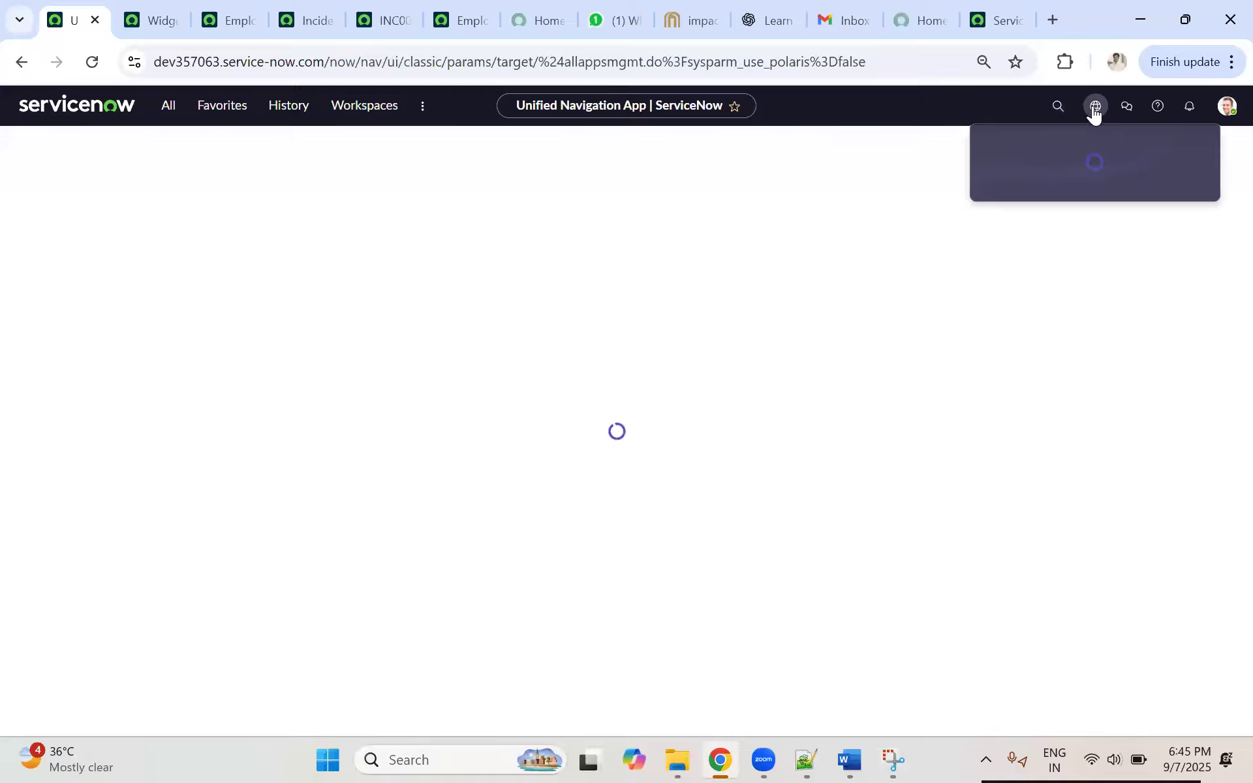
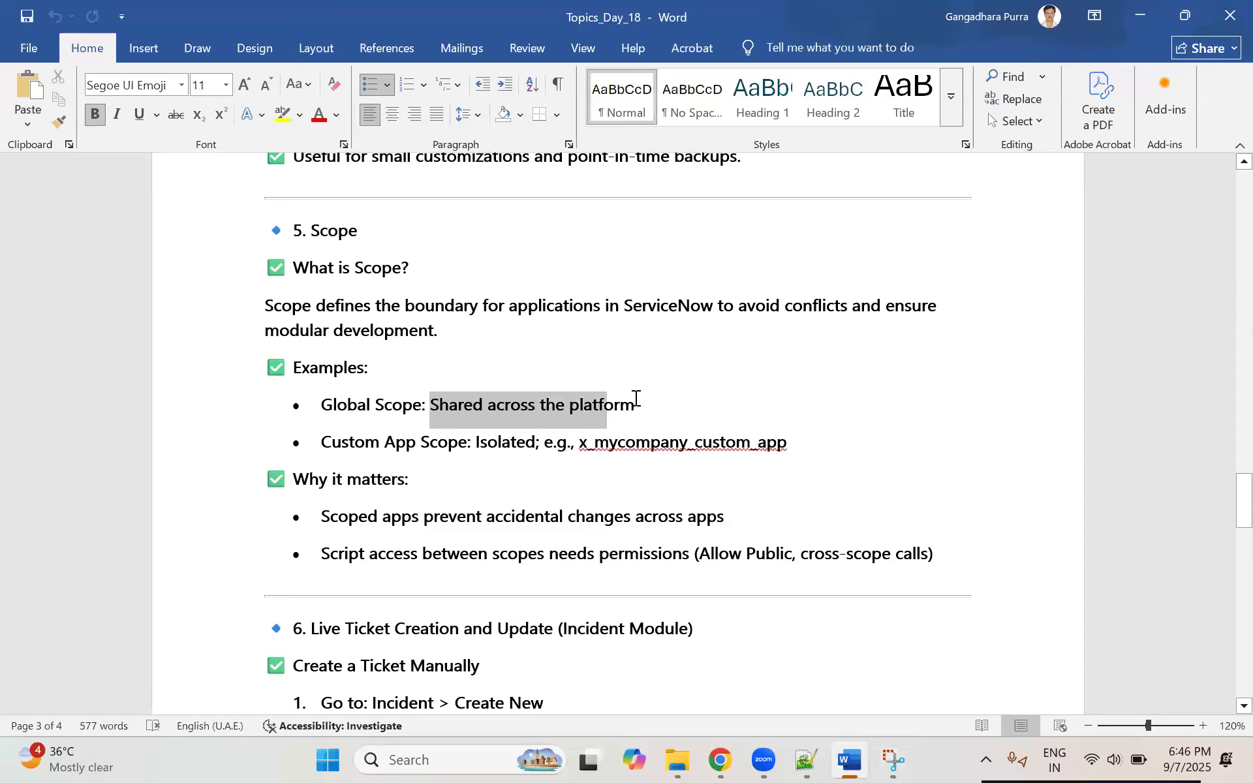
Step: Switch to the Word notes and highlight the Global Scope and Custom App Scope examples in the Scope section
left_click(436, 399)
left_click_drag(530, 392, 634, 394)
left_click(465, 403)
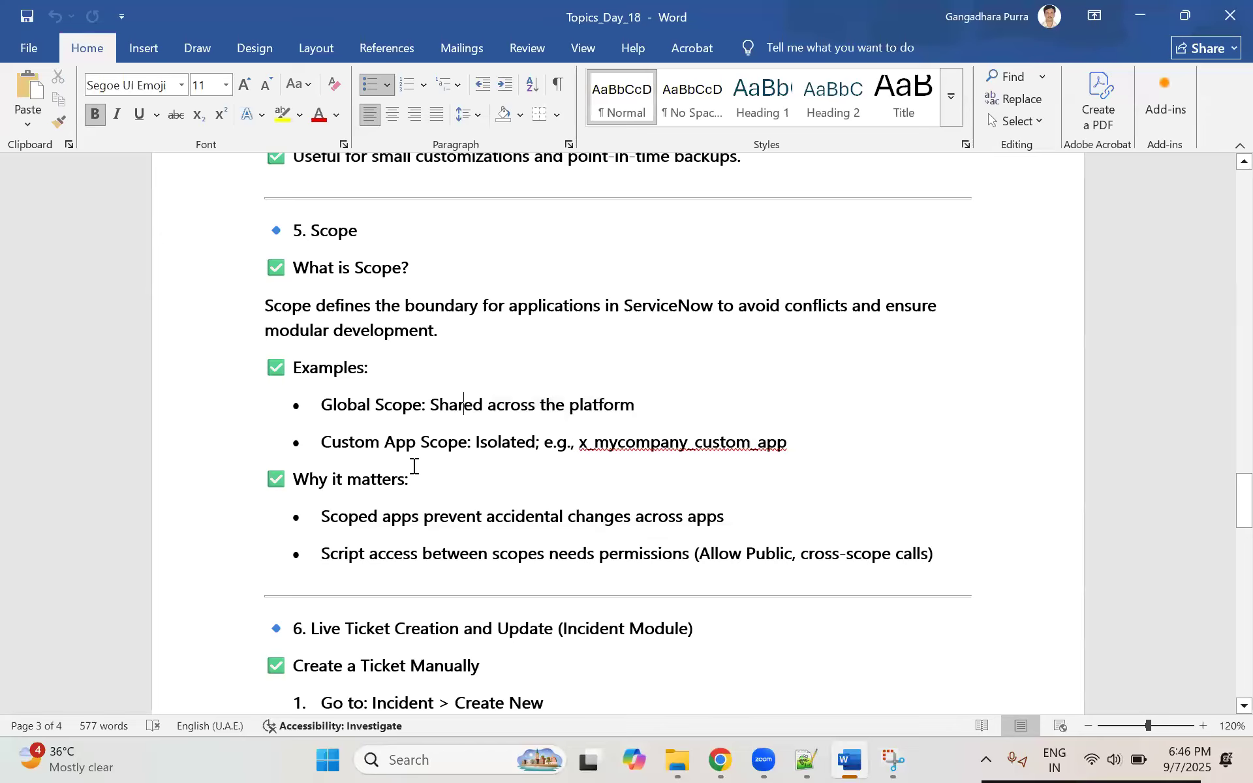
left_click_drag(322, 442, 514, 431)
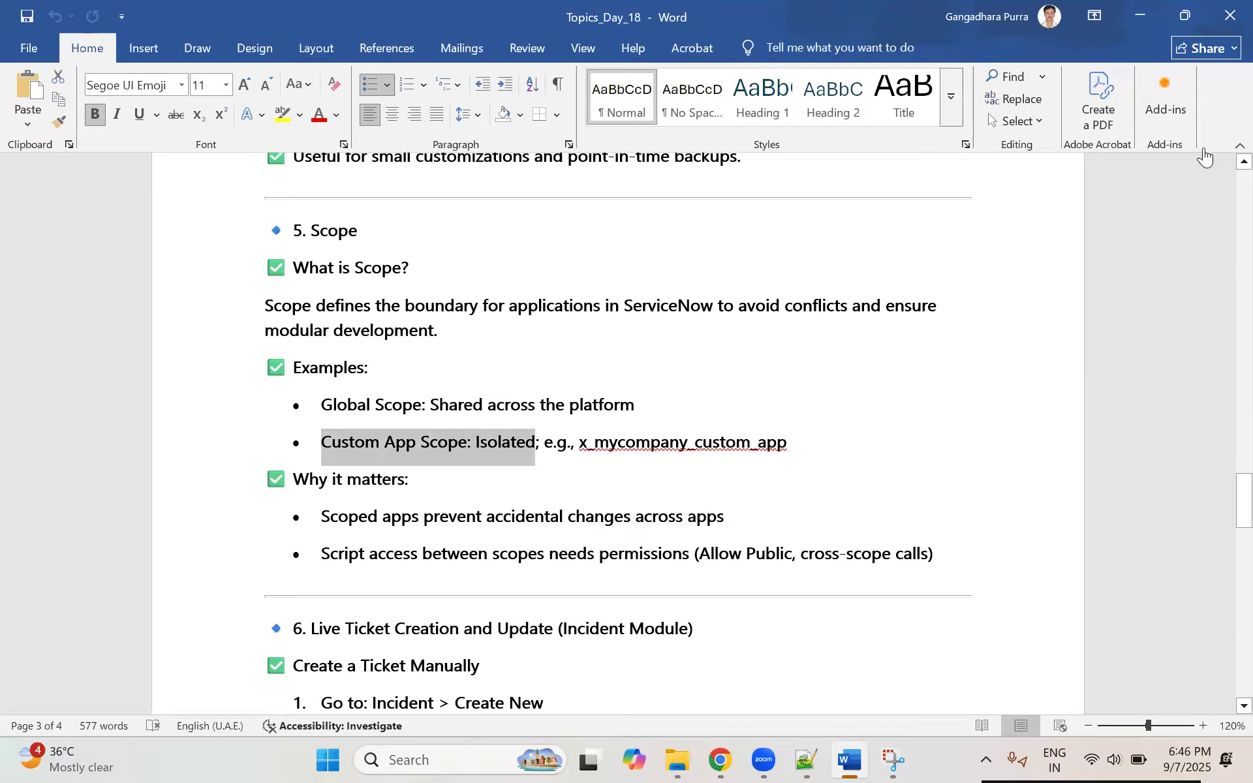
key("alt+Tab")
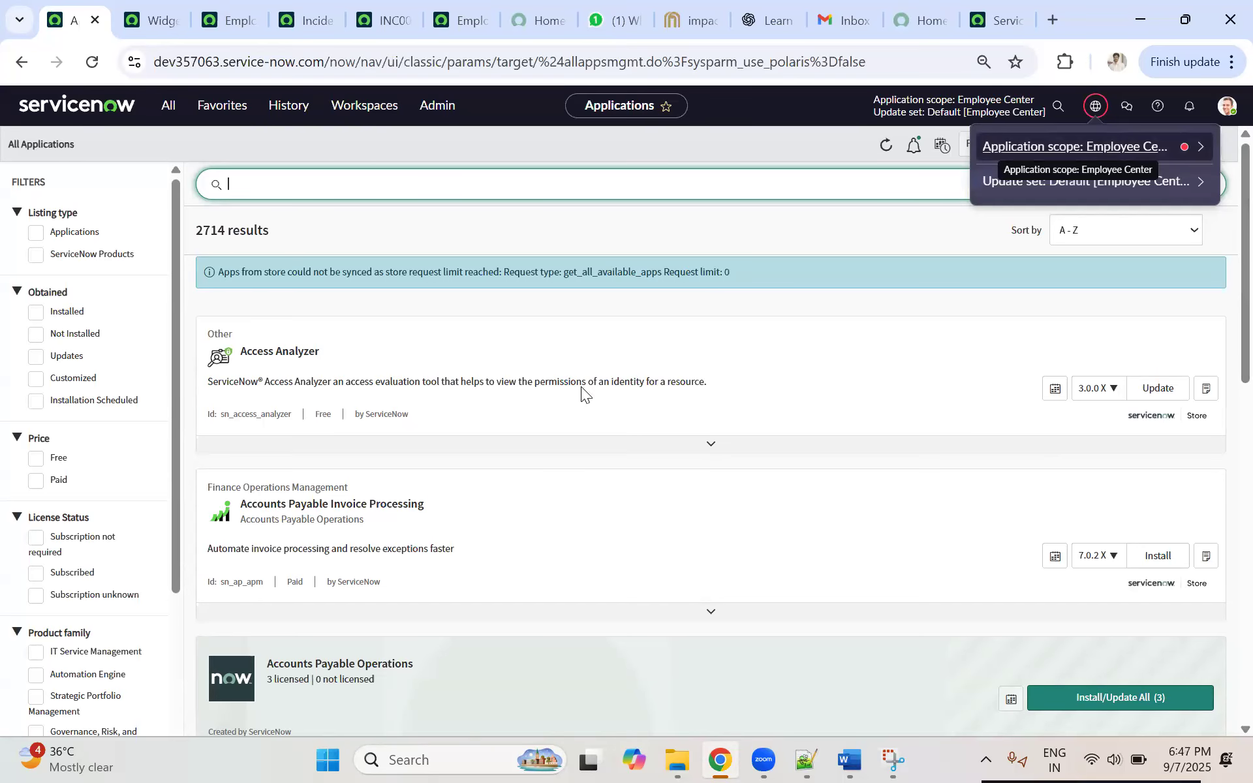
key("alt+Tab")
left_click_drag(366, 442, 541, 444)
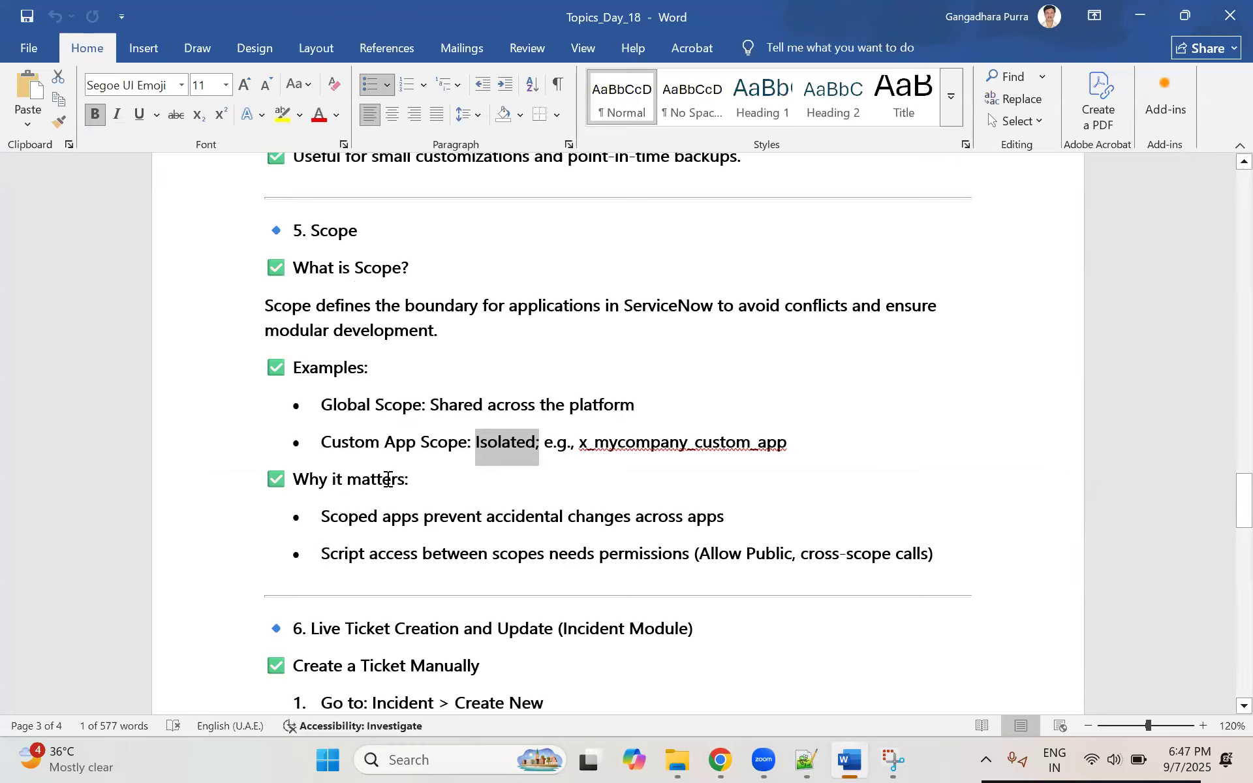
Step: Highlight the point about scoped apps preventing accidental changes under "Why it matters" in the notes
left_click_drag(333, 480, 387, 480)
left_click(452, 519)
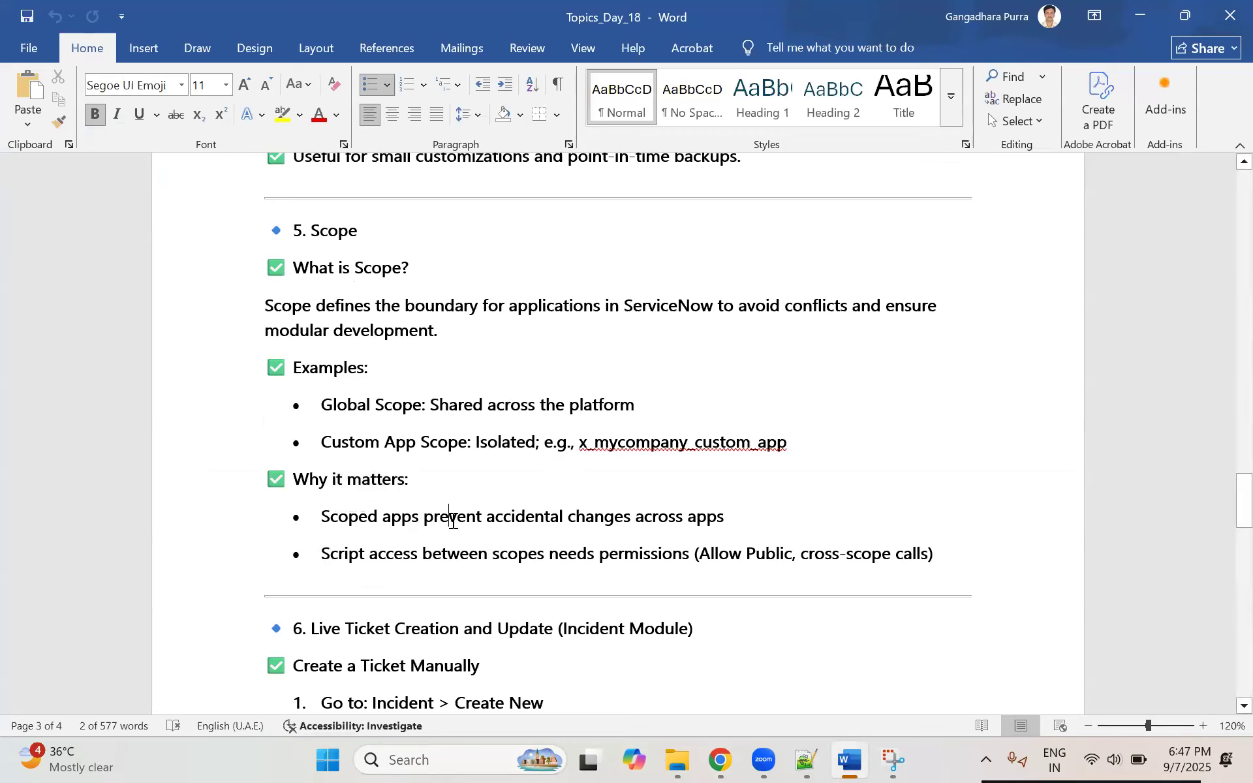
left_click_drag(367, 519, 713, 513)
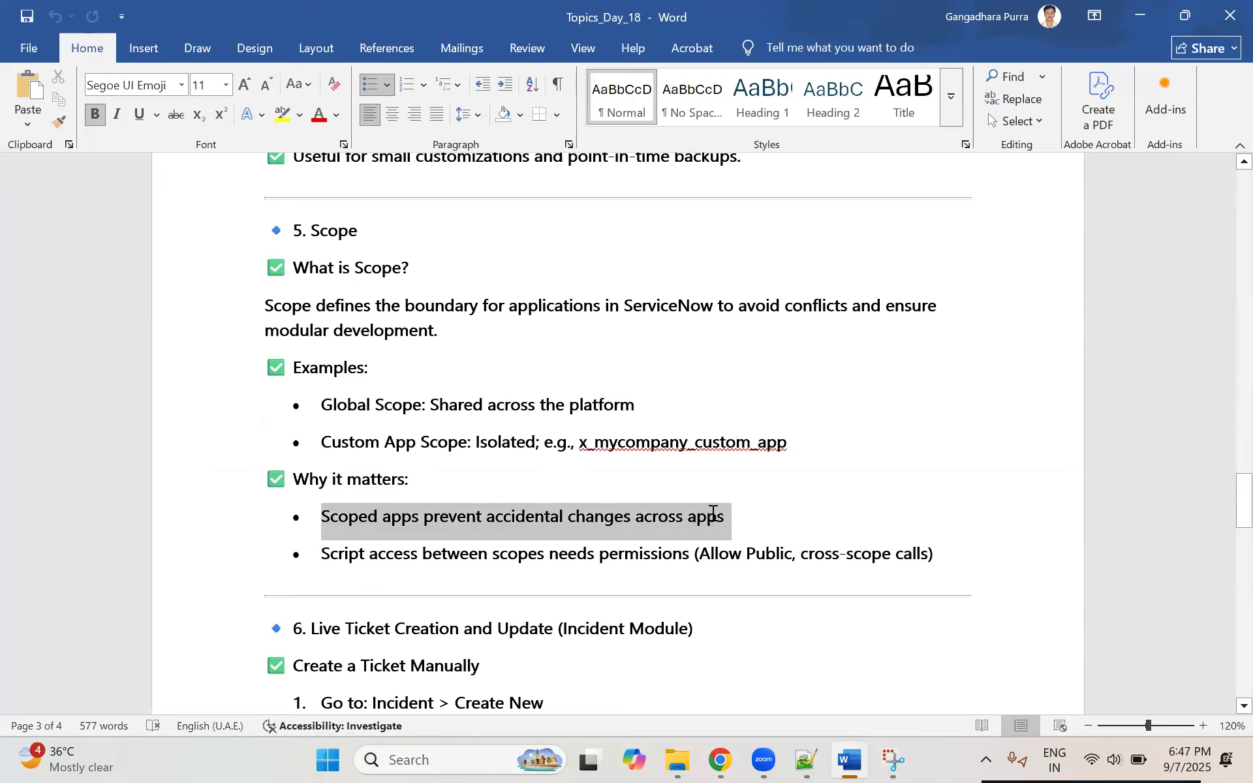
left_click(338, 515)
left_click_drag(355, 514, 708, 517)
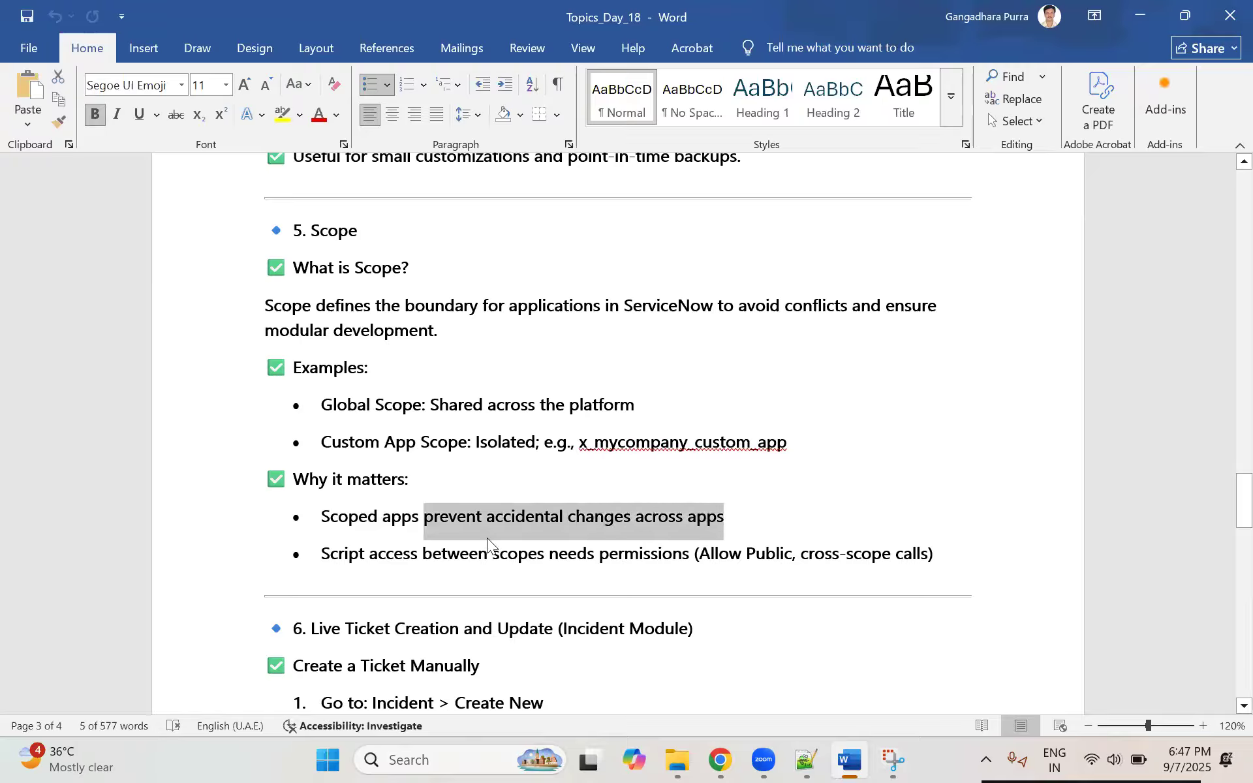
Step: Highlight the point on script access between scopes needing permissions, including "Allow Public" and "cross-scope calls"
left_click(358, 552)
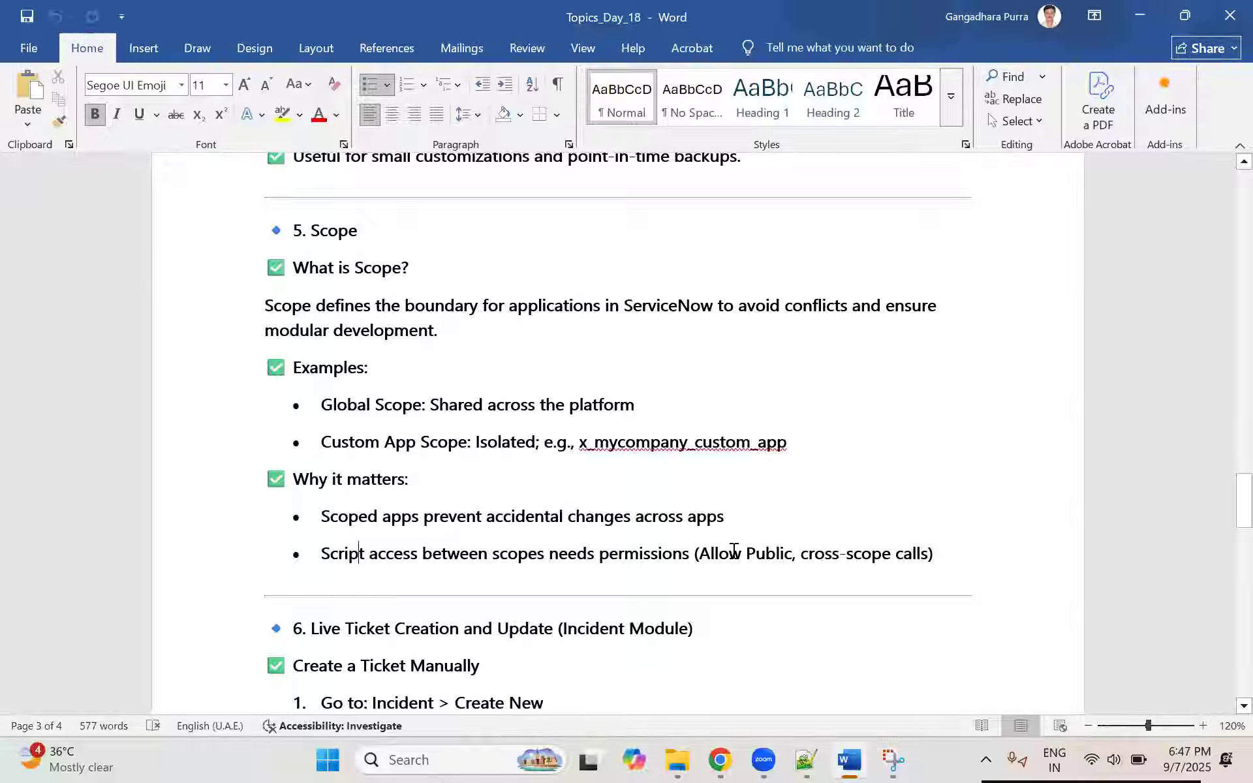
left_click_drag(696, 553, 940, 591)
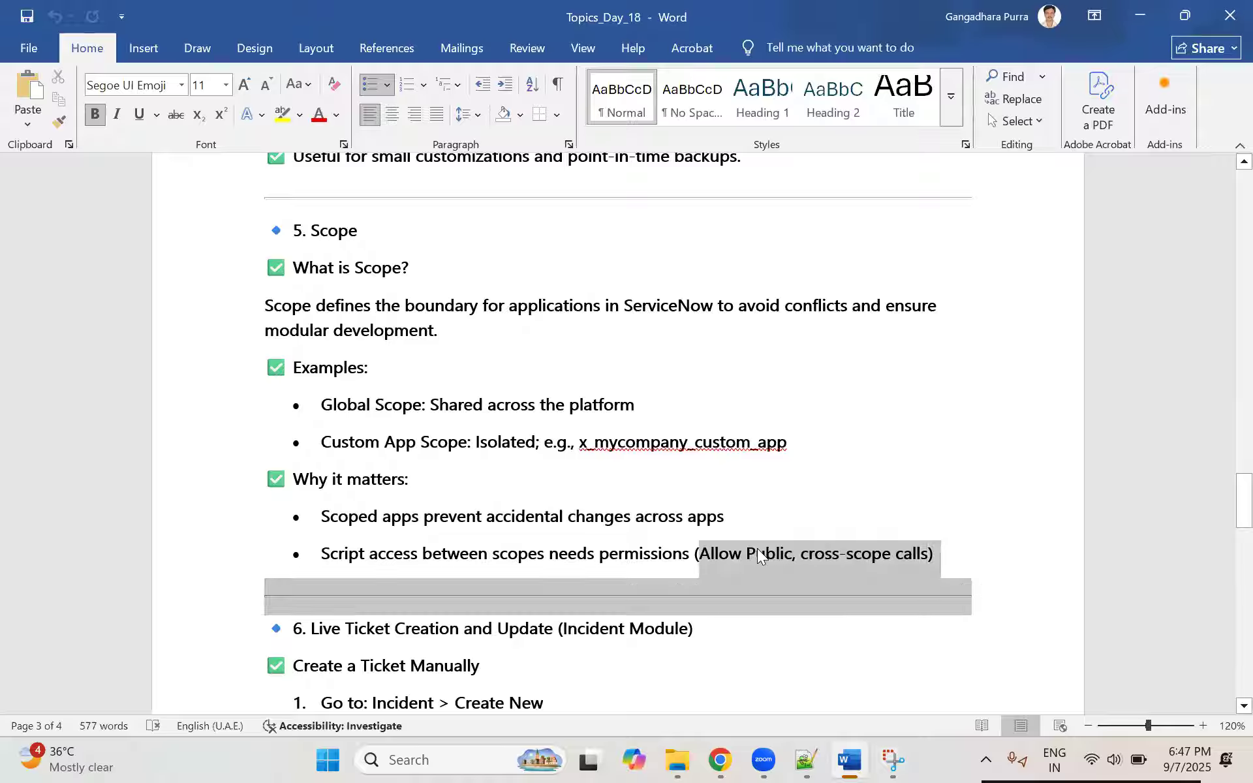
left_click(394, 551)
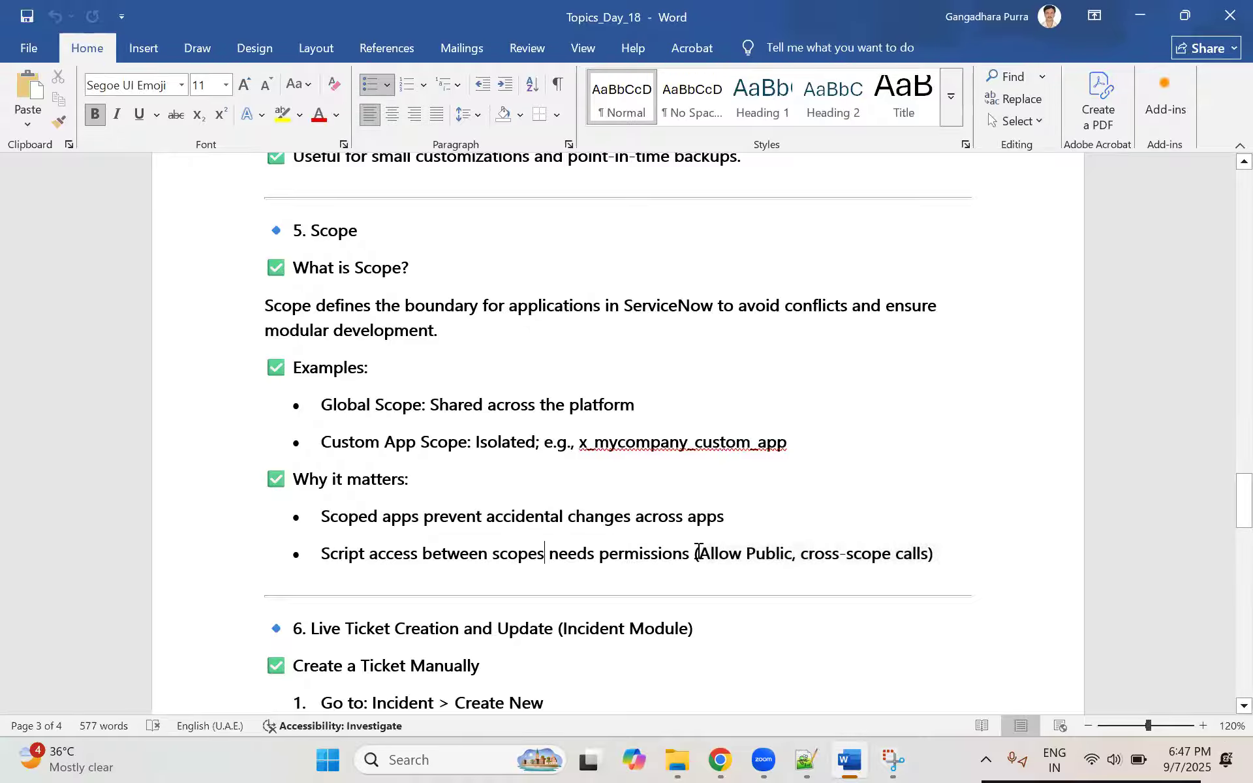
left_click_drag(347, 551, 939, 546)
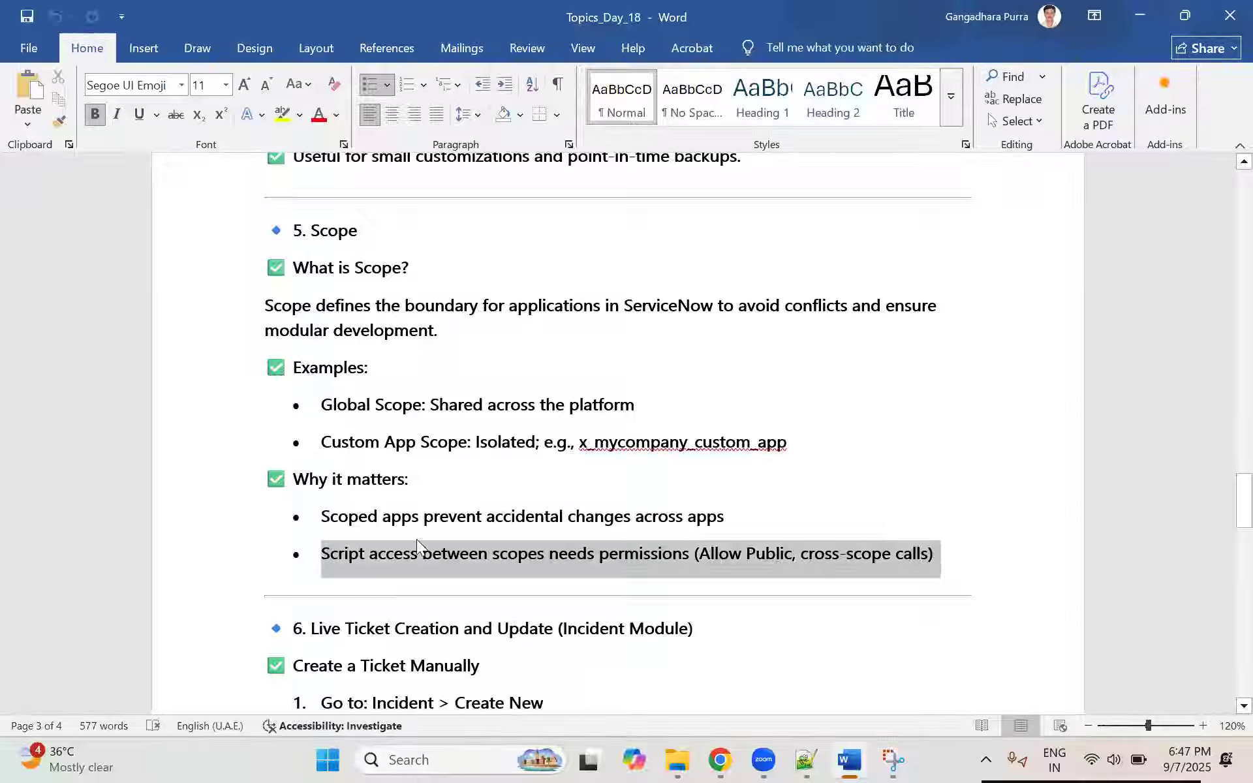
left_click(379, 540)
left_click_drag(317, 553, 935, 546)
left_click_drag(702, 549, 928, 552)
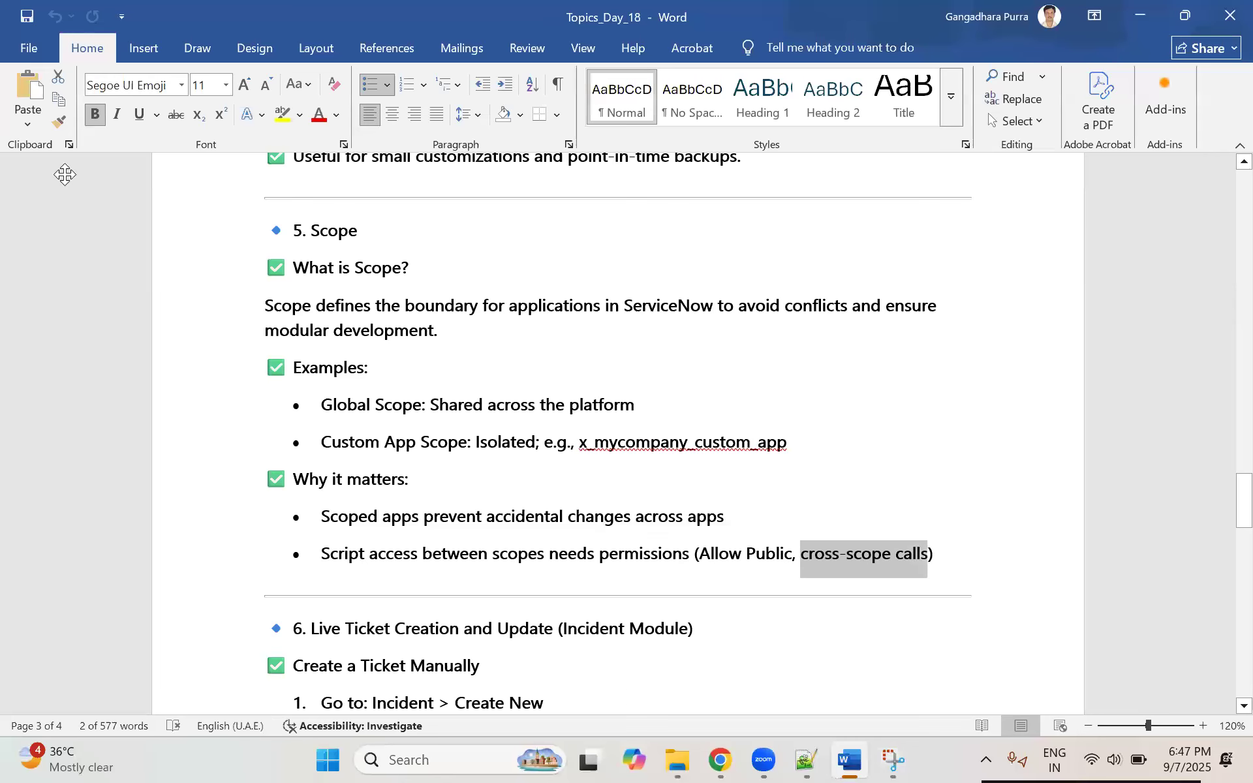
Step: Switch to ServiceNow, filter the navigator for "script i", and open the Script Includes list in a new browser tab
key("alt+Tab")
left_click(167, 112)
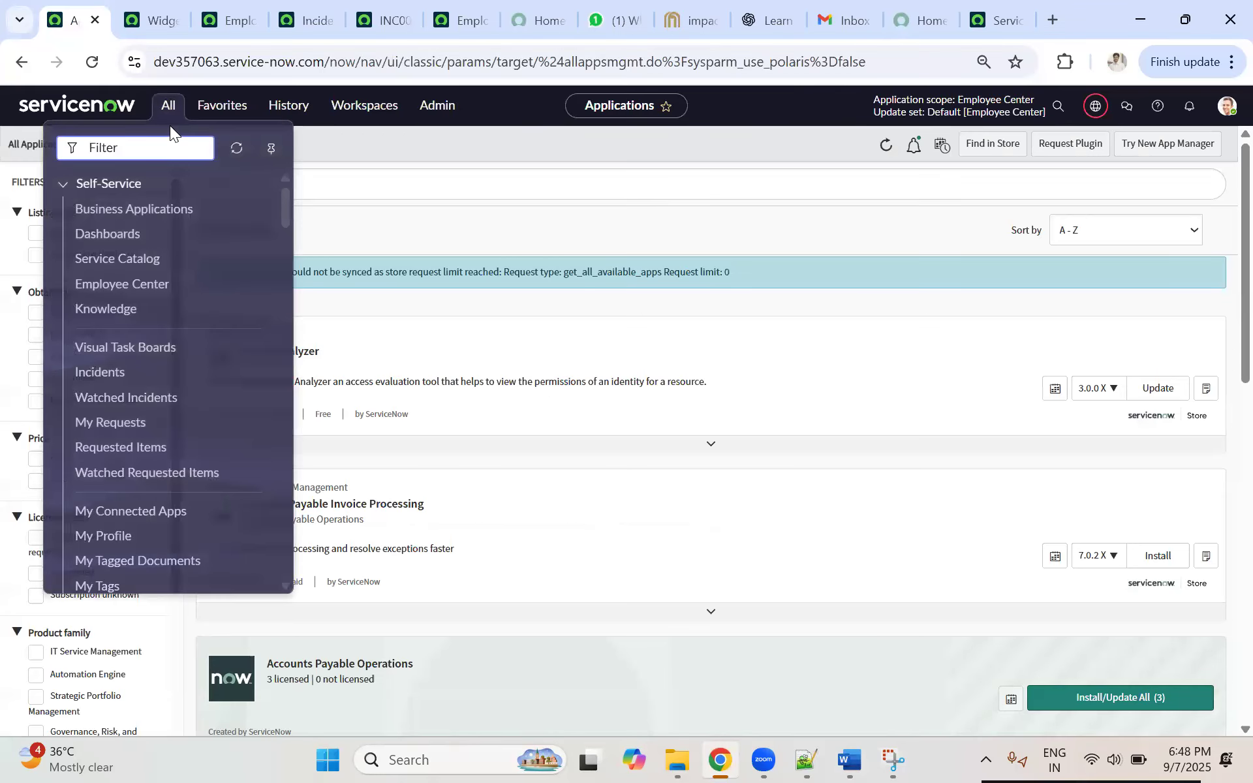
type("script")
key("BackSpace")
key("BackSpace")
key("BackSpace")
key("BackSpace")
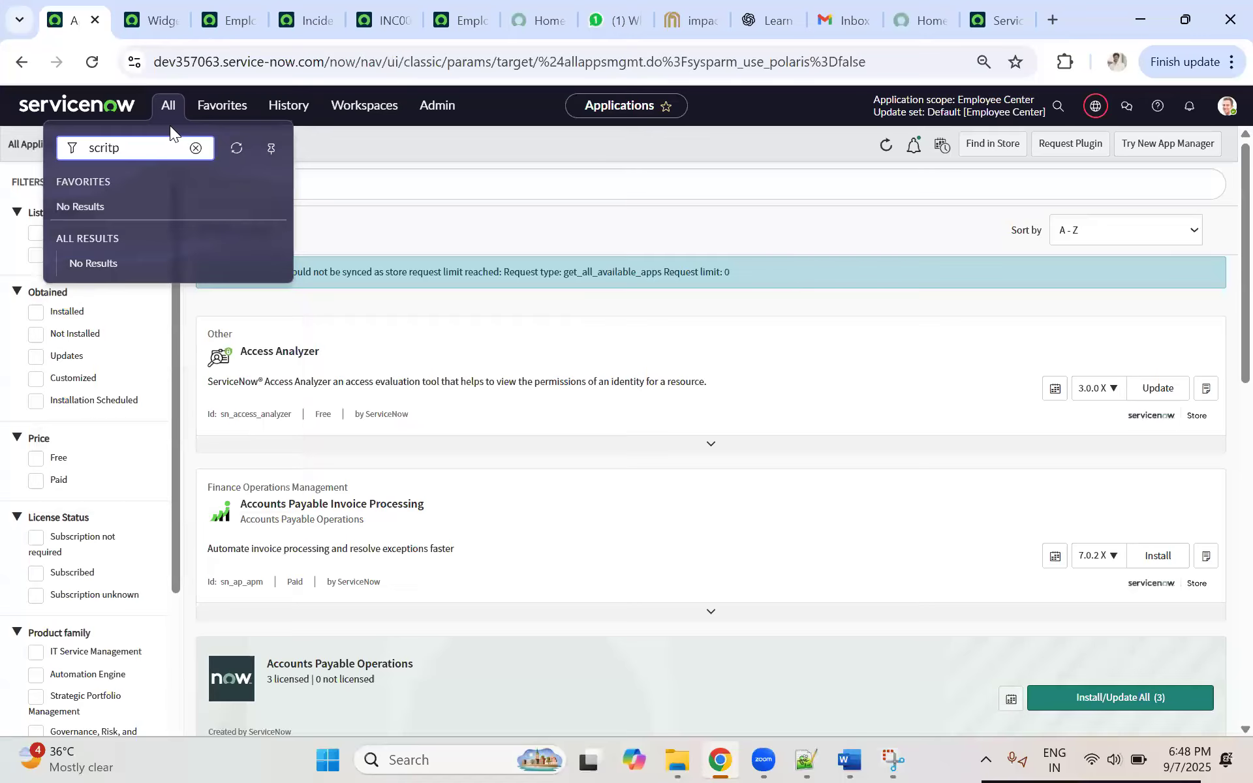
type("p")
key("BackSpace")
type("ript")
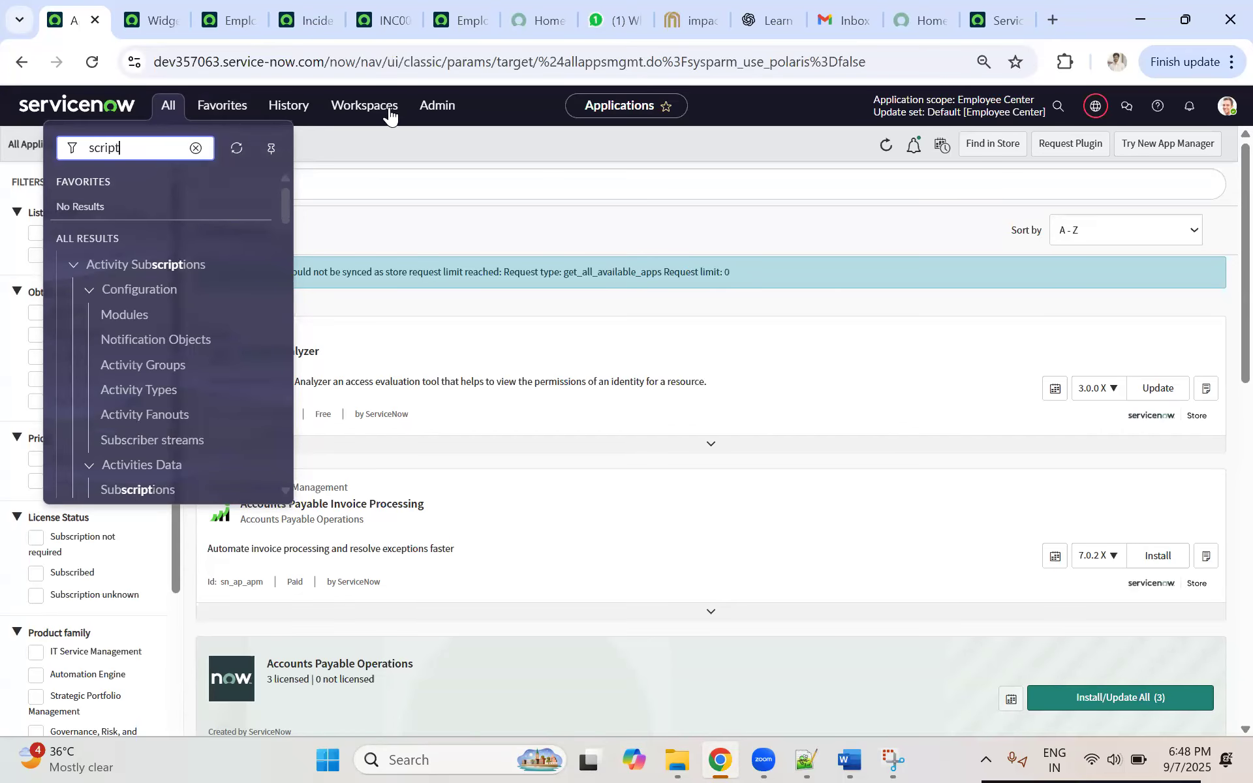
double_click(153, 148)
left_click(154, 148)
type("inl")
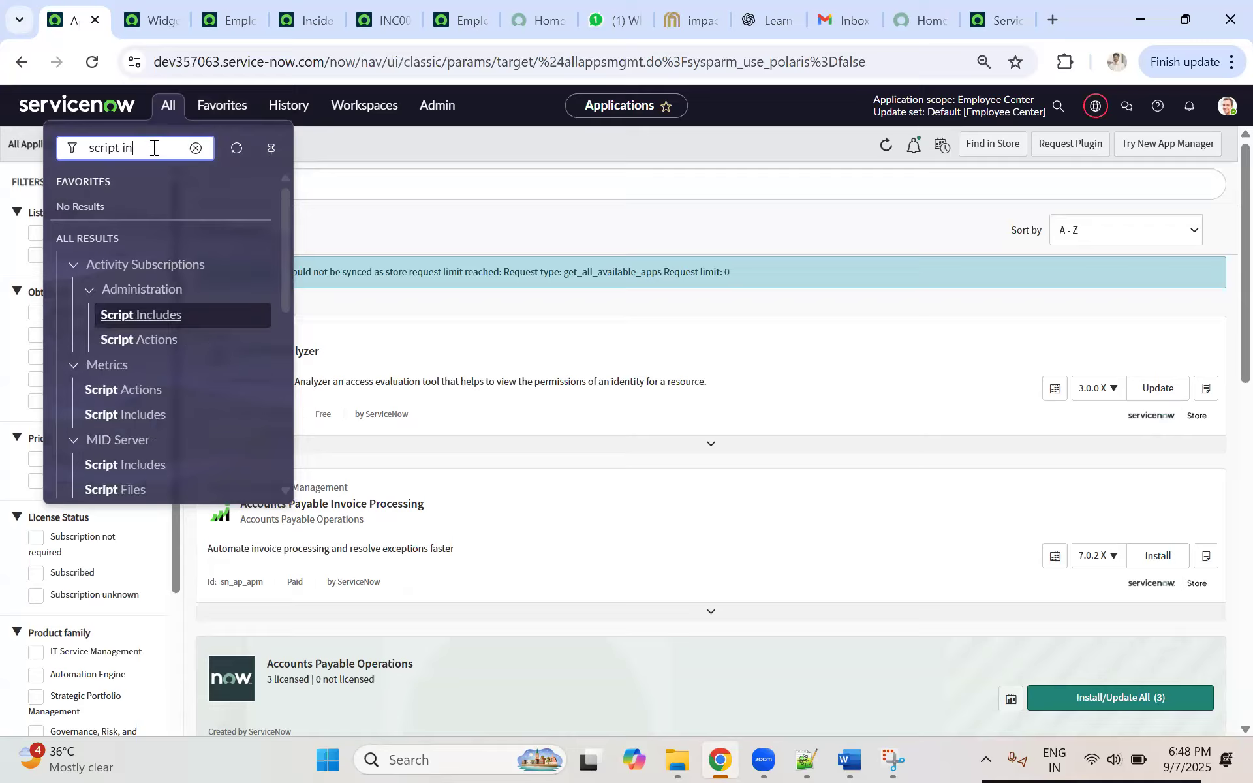
key("BackSpace")
key("BackSpace")
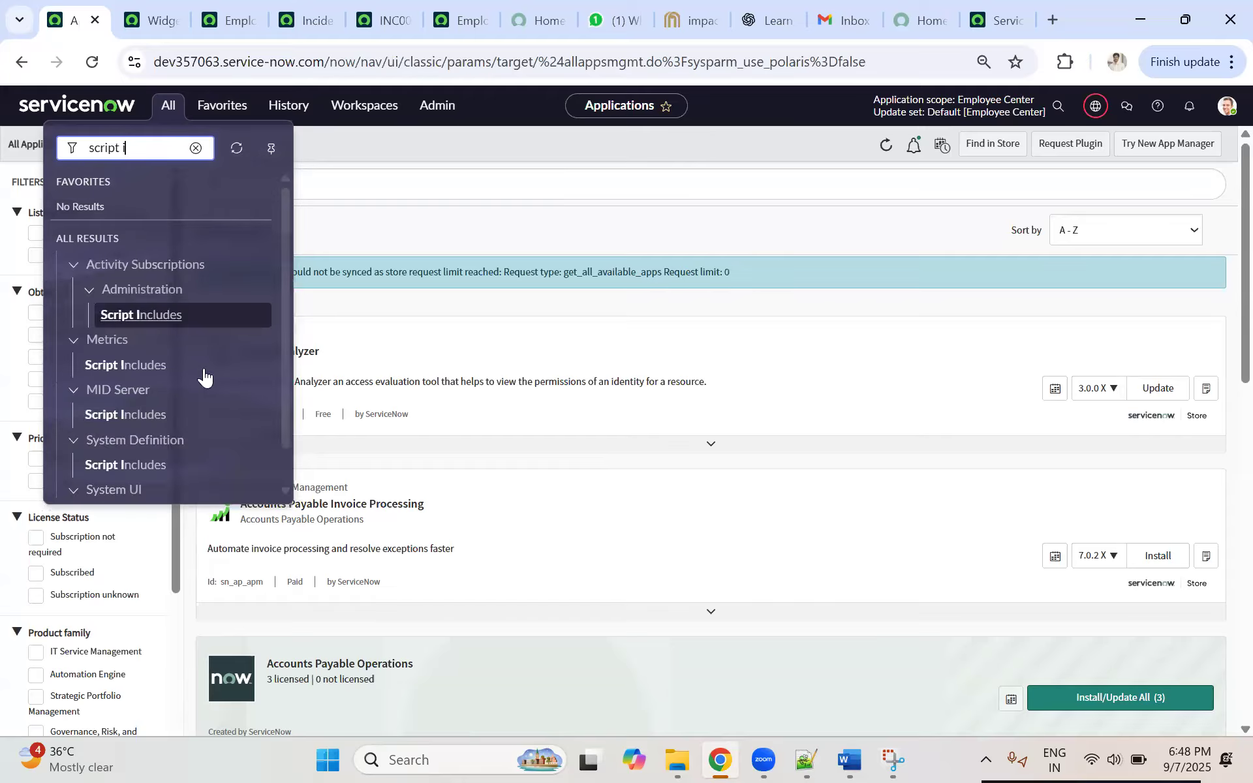
scroll(205, 391, "down", 1)
left_click(132, 477)
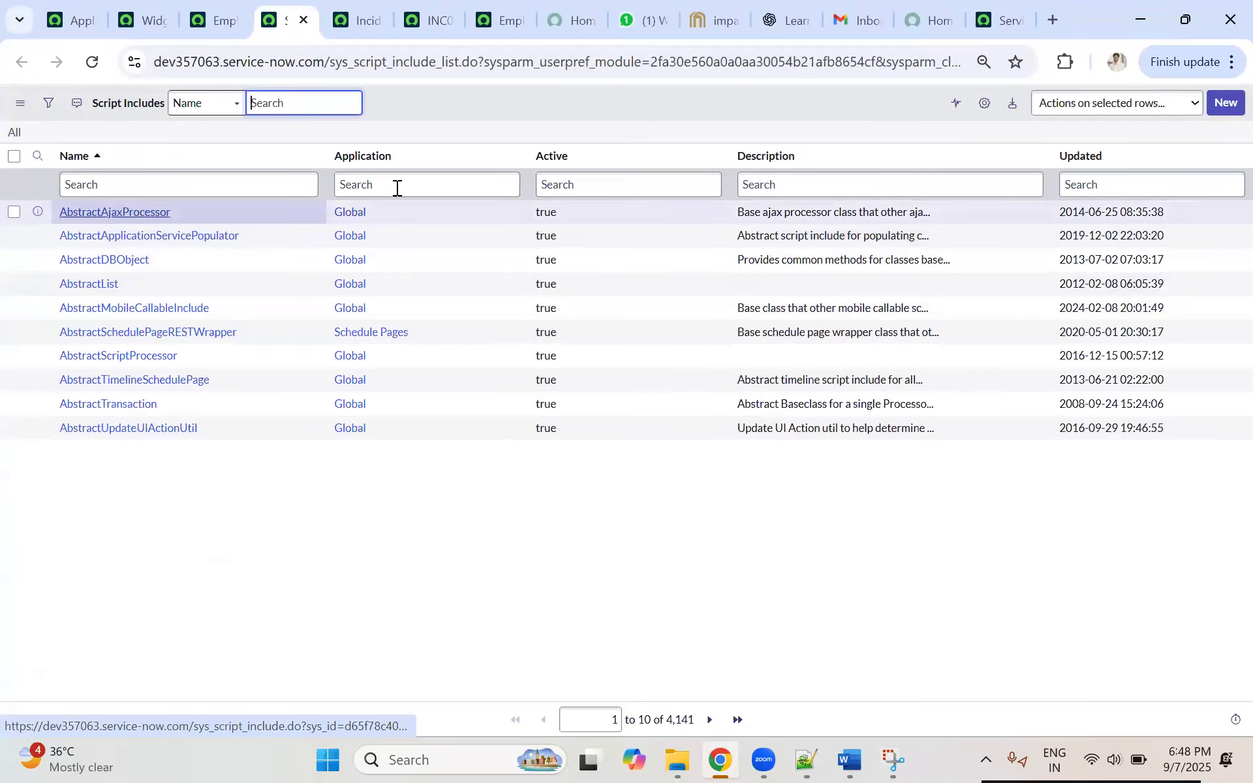
Step: Open the AbstractAjaxProcessor script include, review its name and application, and switch the current application to Global
left_click(140, 212)
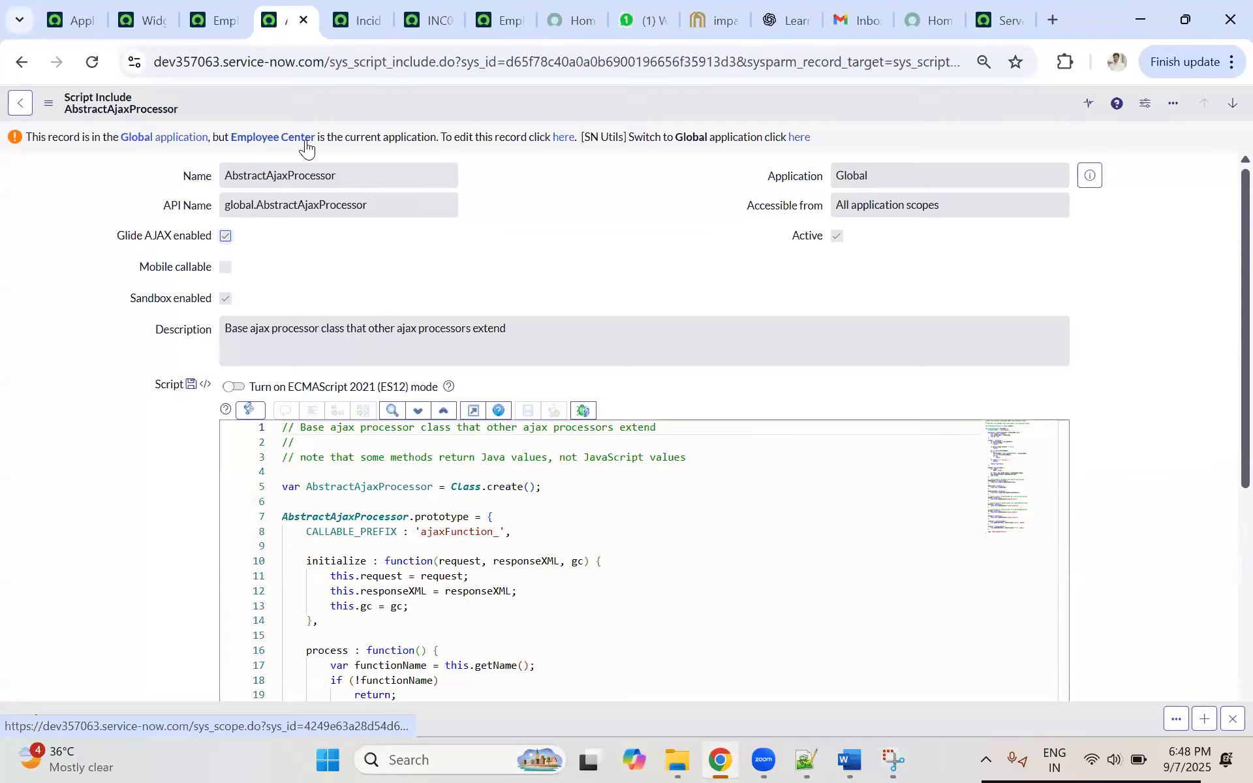
left_click_drag(355, 186, 538, 215)
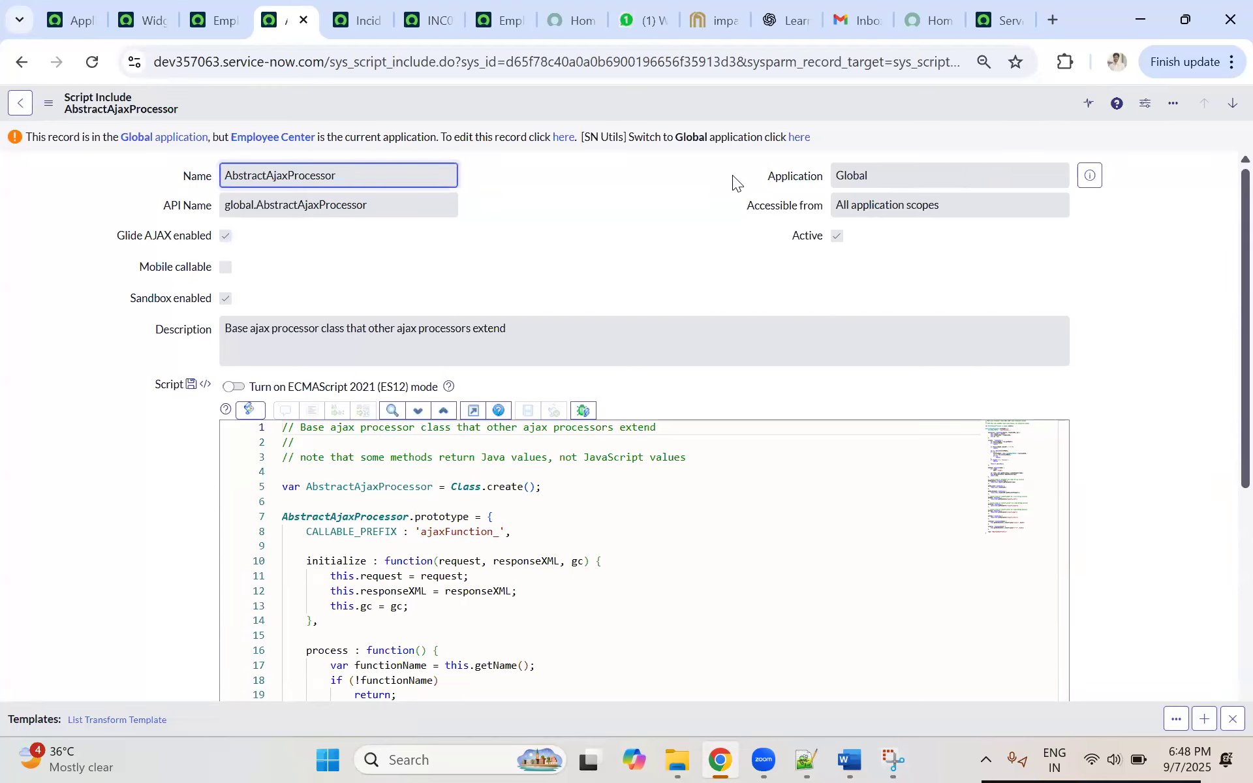
key("Tab")
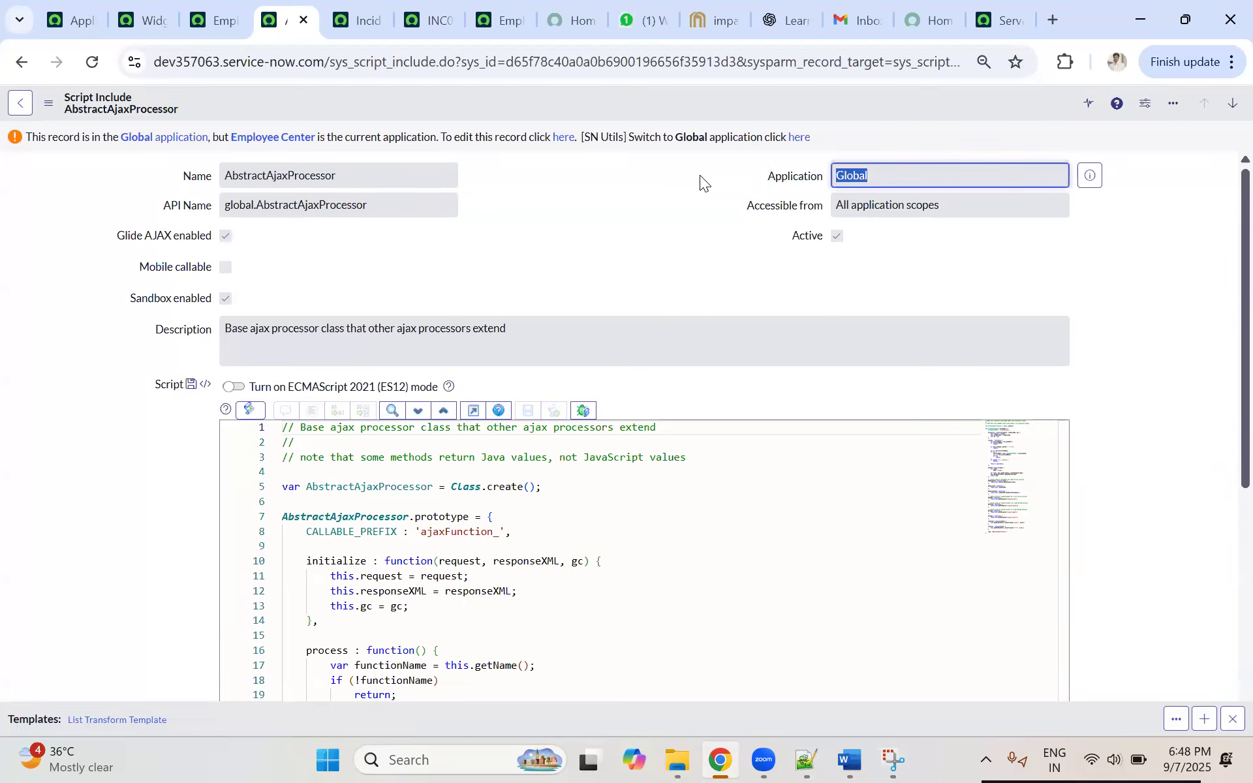
left_click(926, 176)
left_click_drag(927, 177, 768, 170)
left_click(797, 139)
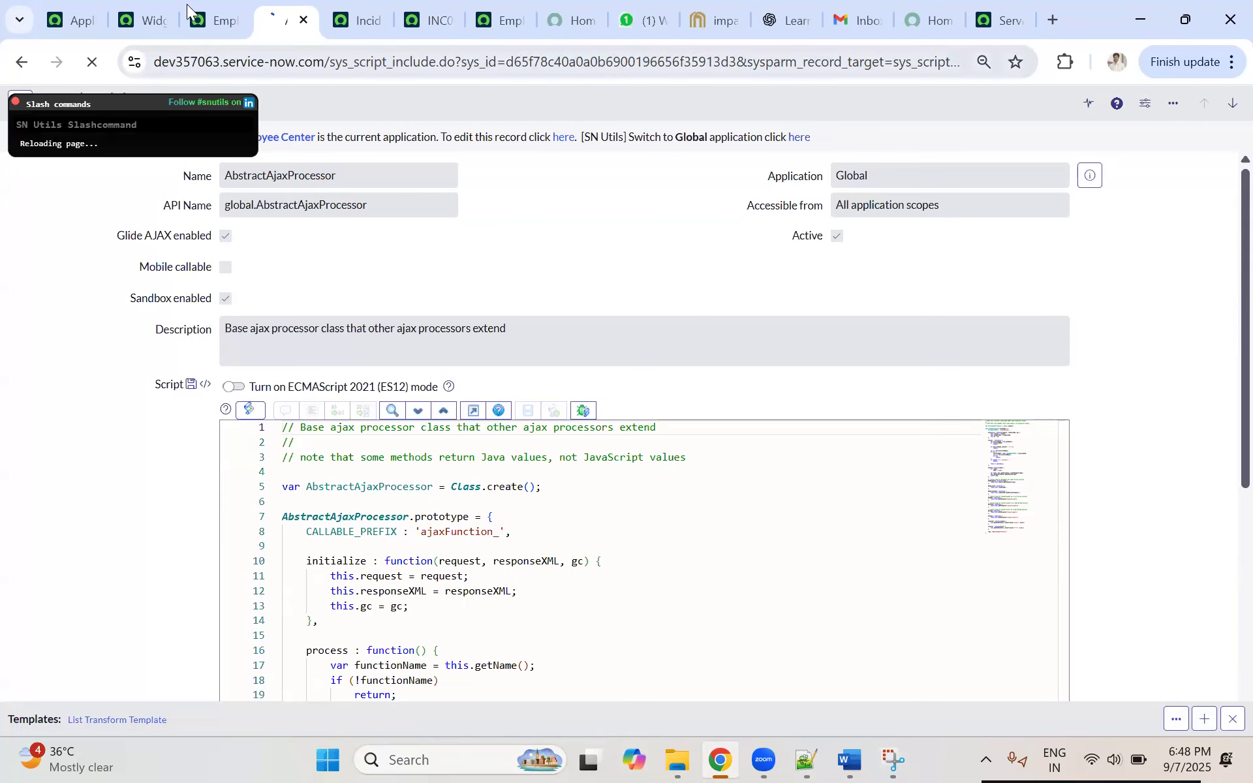
Step: Check the current application scope on the Applications page and revisit the widget list and Employee Center Footer record
left_click(68, 16)
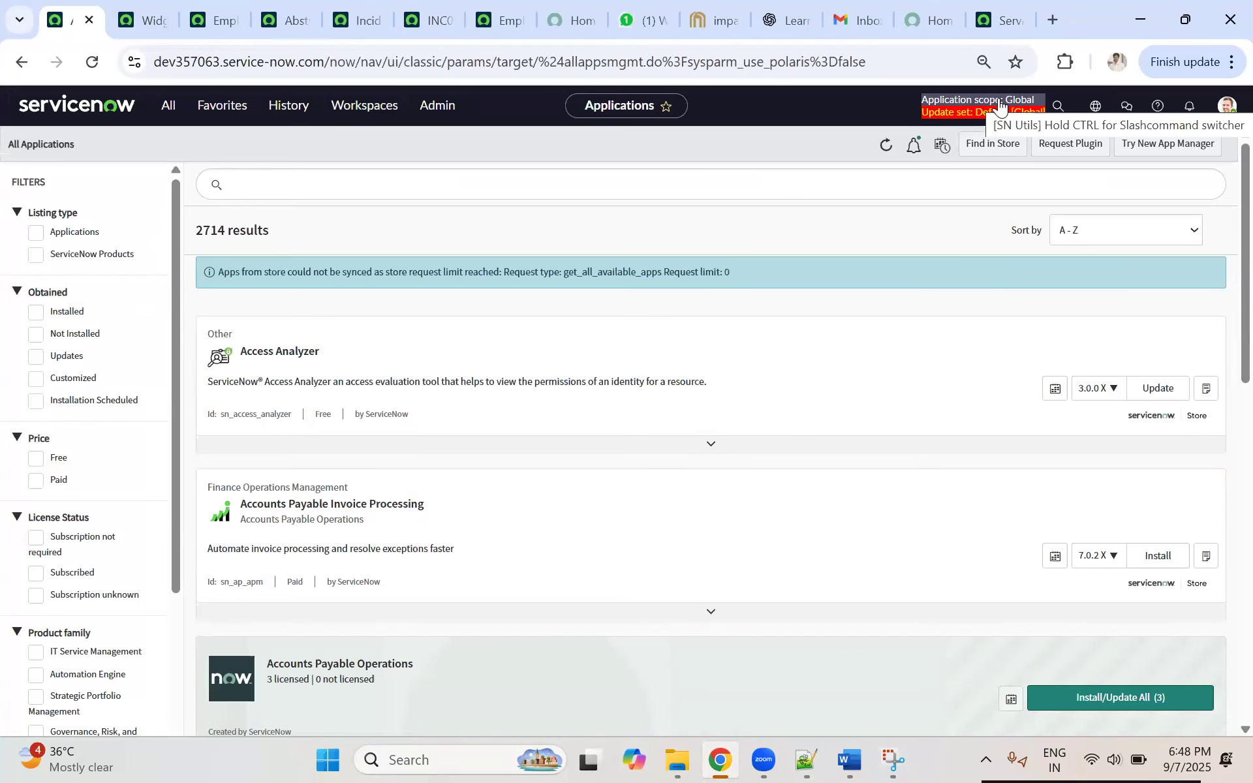
left_click(206, 18)
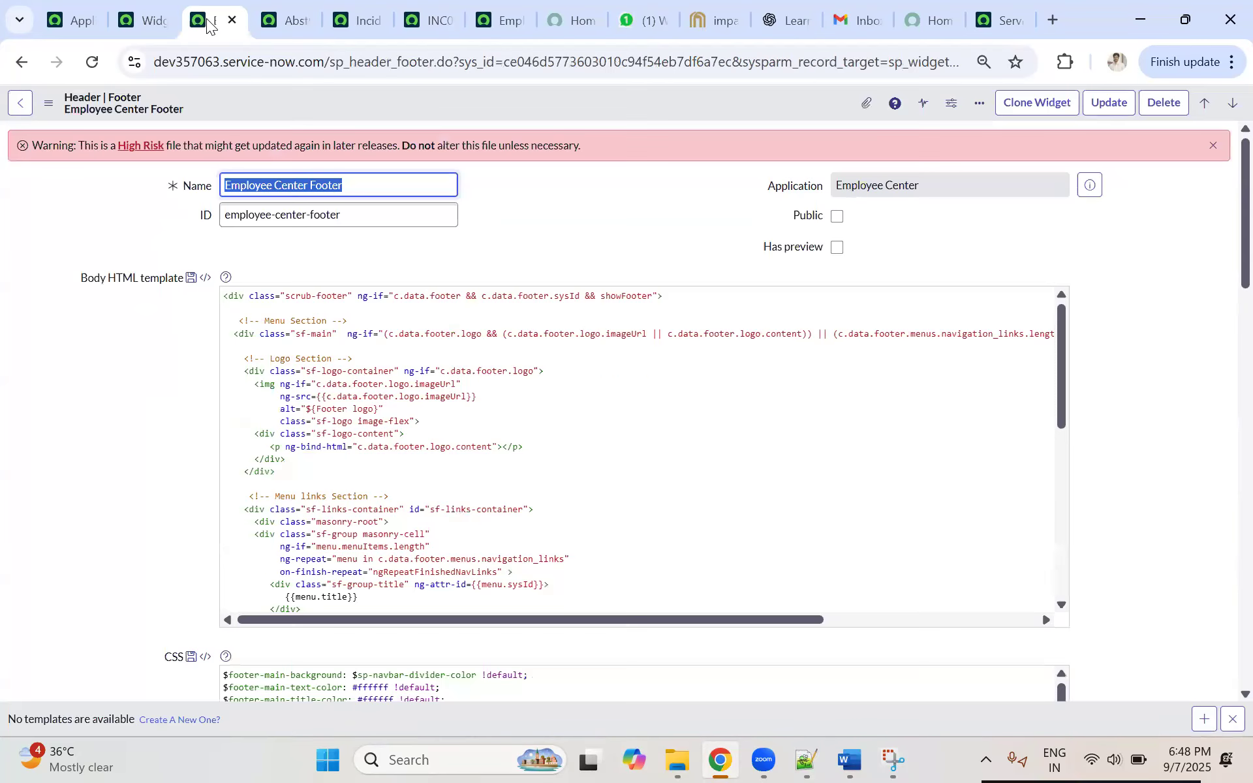
left_click(146, 15)
left_click(208, 21)
Step: Return to the AbstractAjaxProcessor record and examine the available "Accessible from" options
left_click(280, 20)
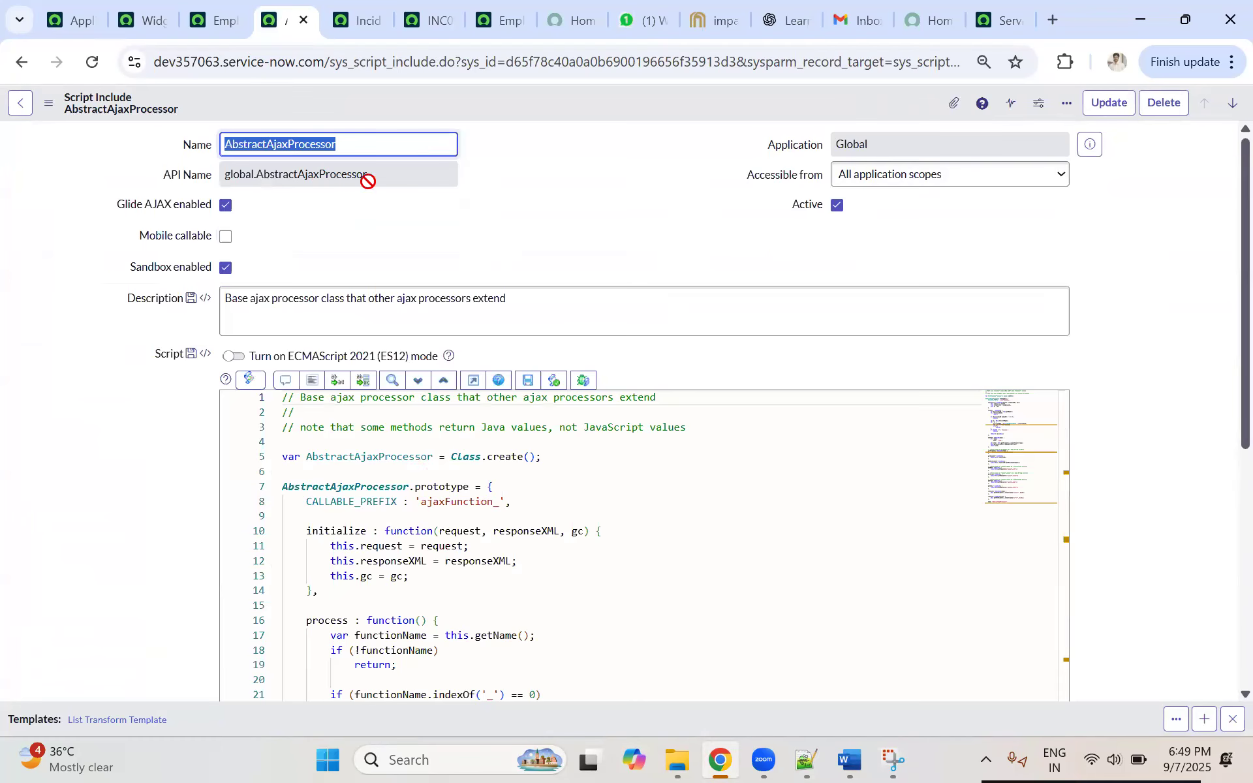
left_click(969, 175)
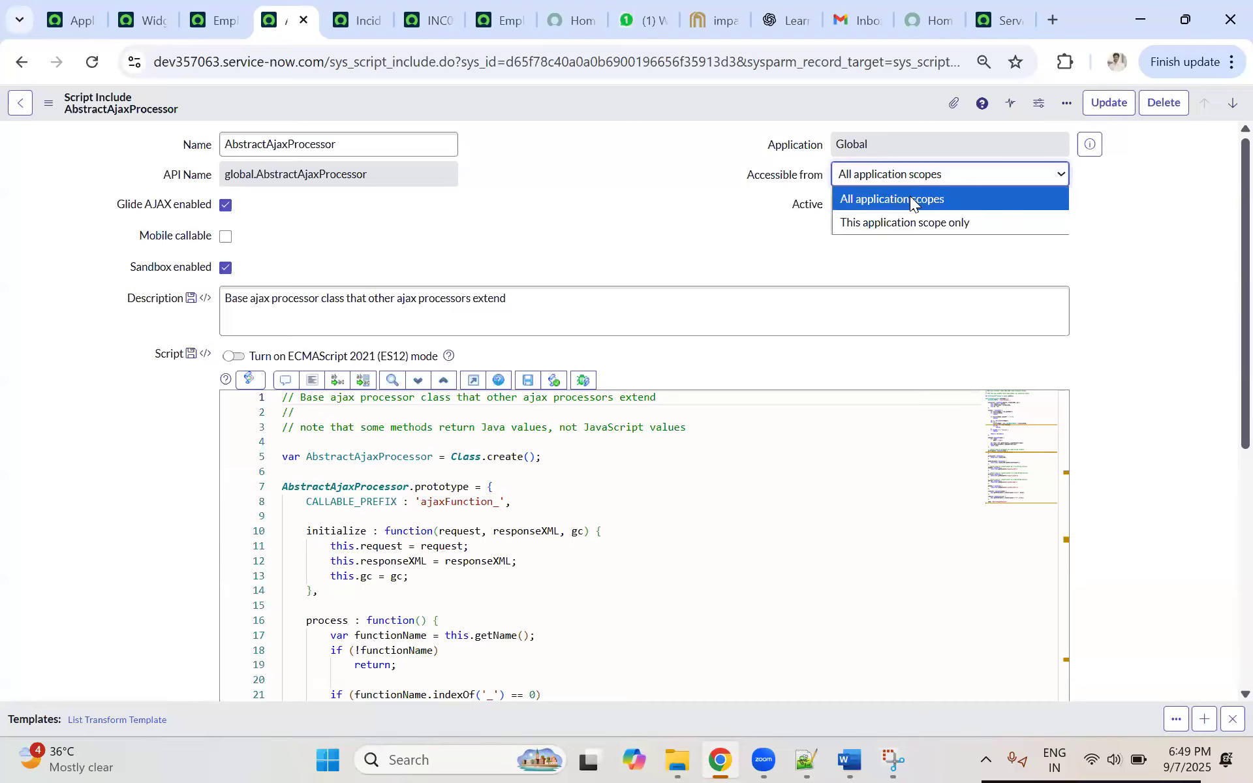
left_click(636, 184)
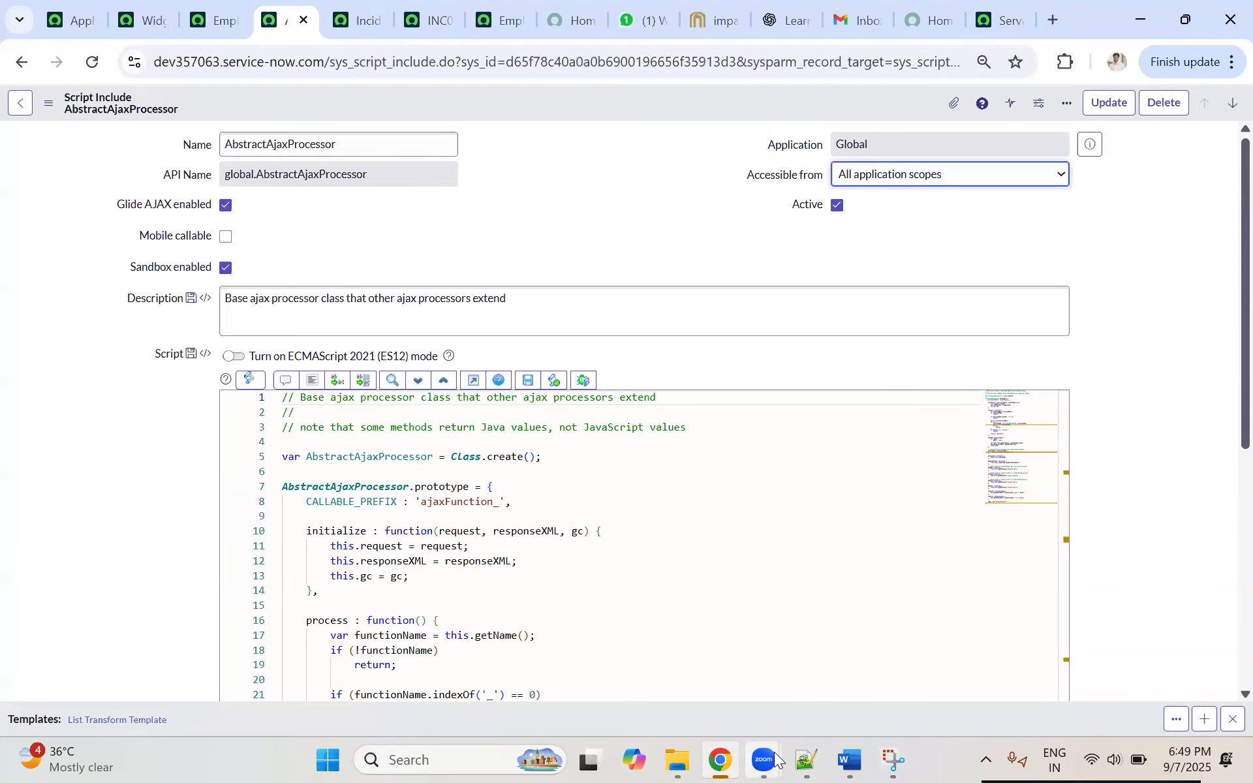
Step: Switch to the Word notes and highlight the key phrases in the definition of scope
left_click(849, 760)
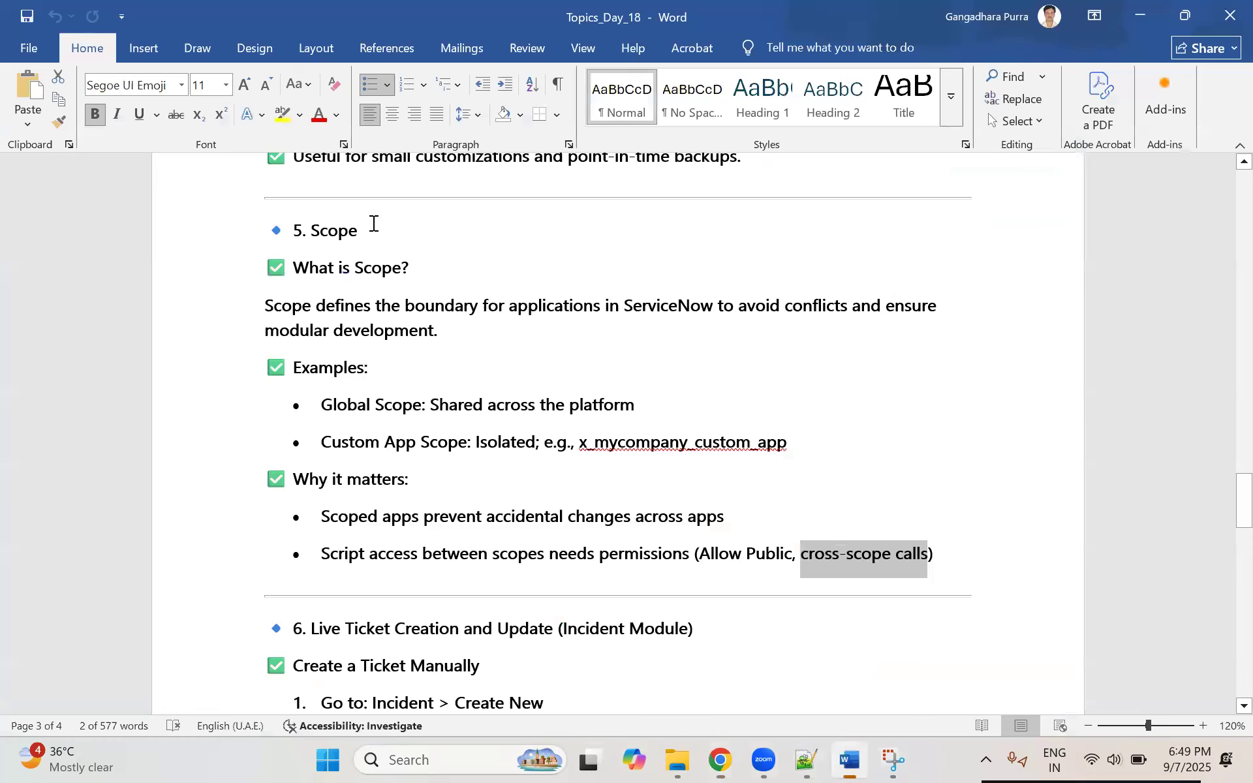
left_click(346, 252)
left_click_drag(357, 281, 524, 302)
left_click(293, 311)
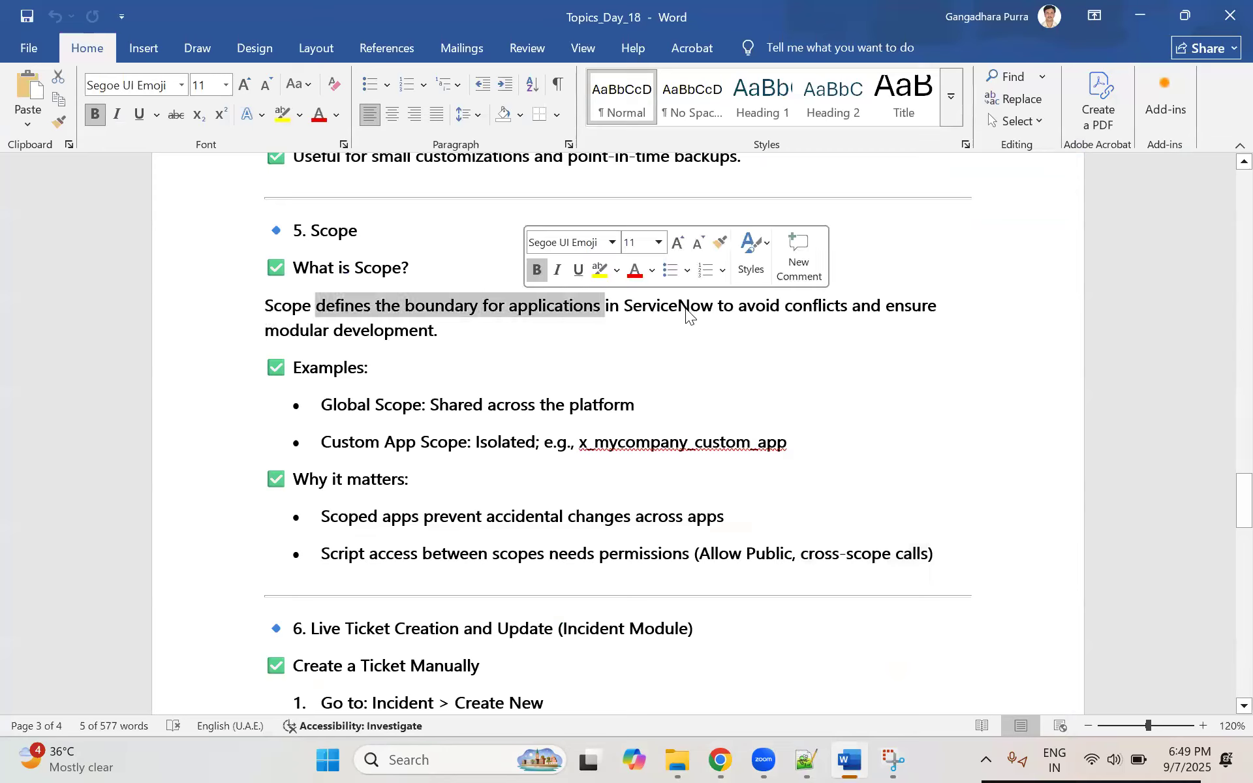
left_click_drag(770, 306, 878, 311)
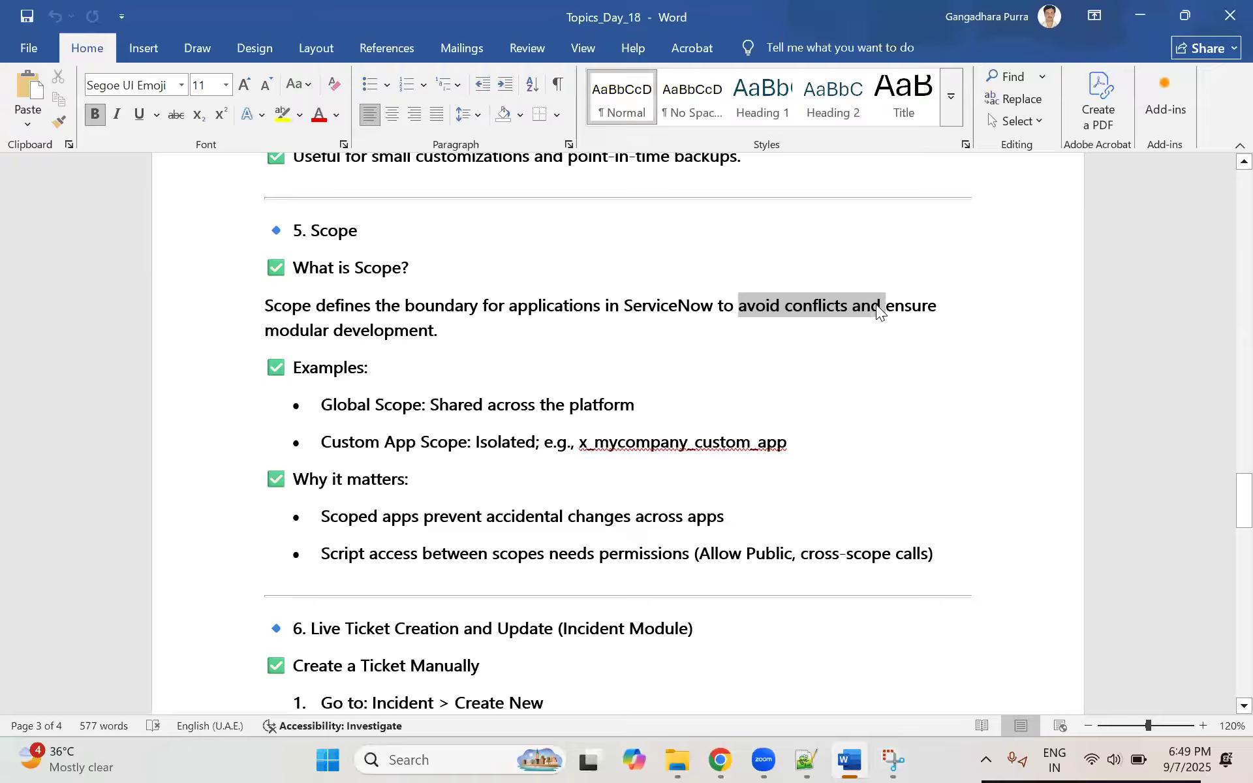
left_click_drag(316, 330, 424, 333)
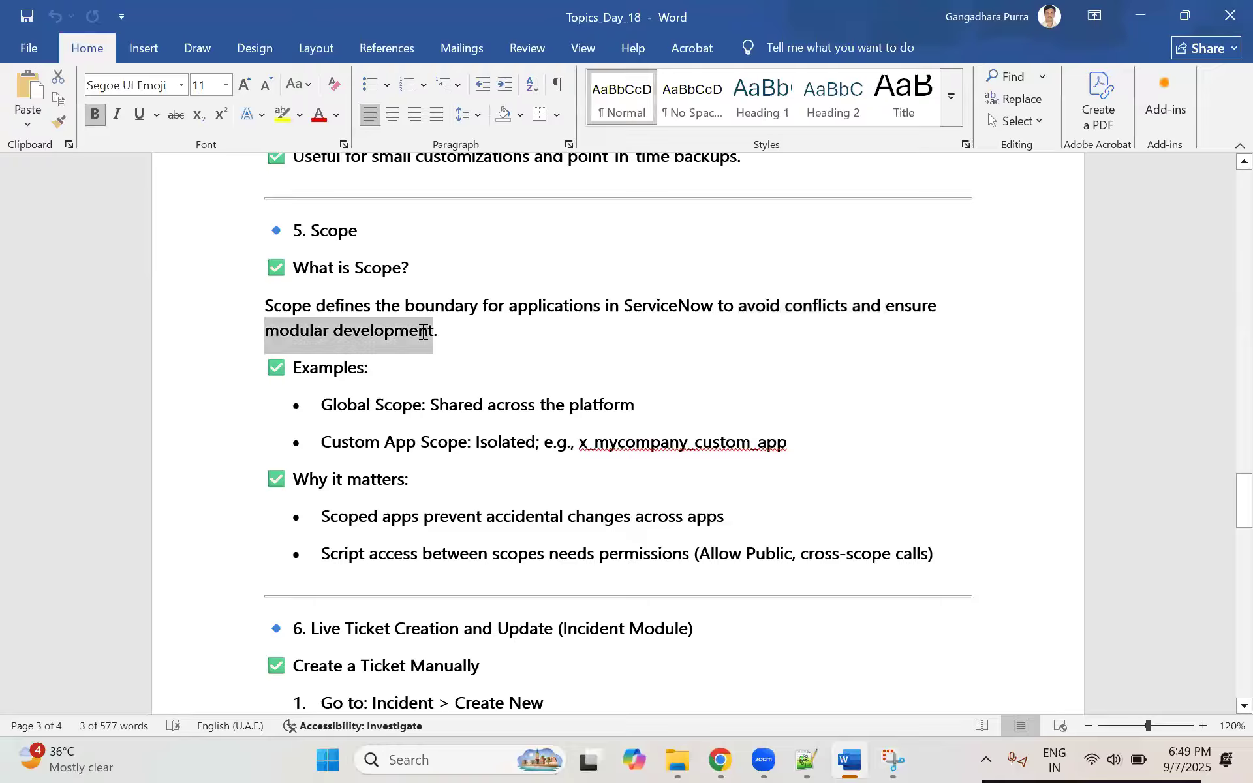
left_click(338, 332)
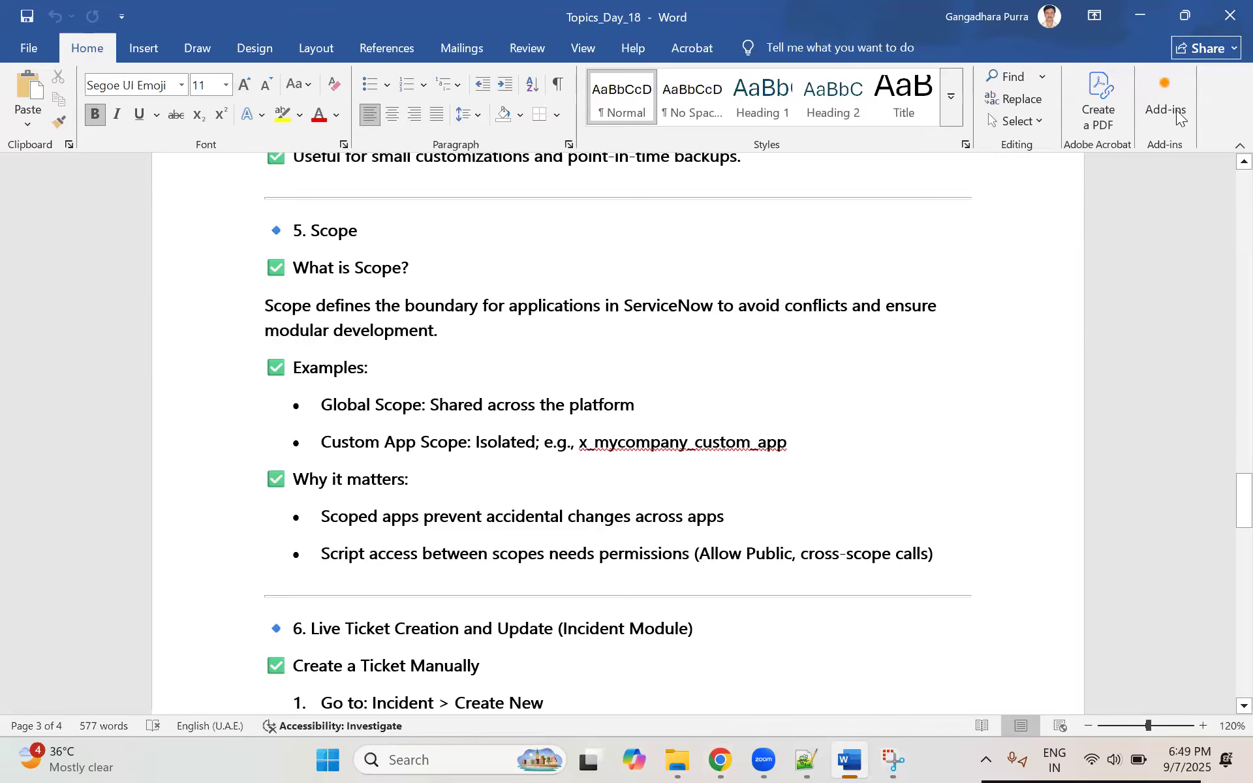
Step: Switch back to the ServiceNow Applications page and open the list of selectable application scopes
key("alt+Tab")
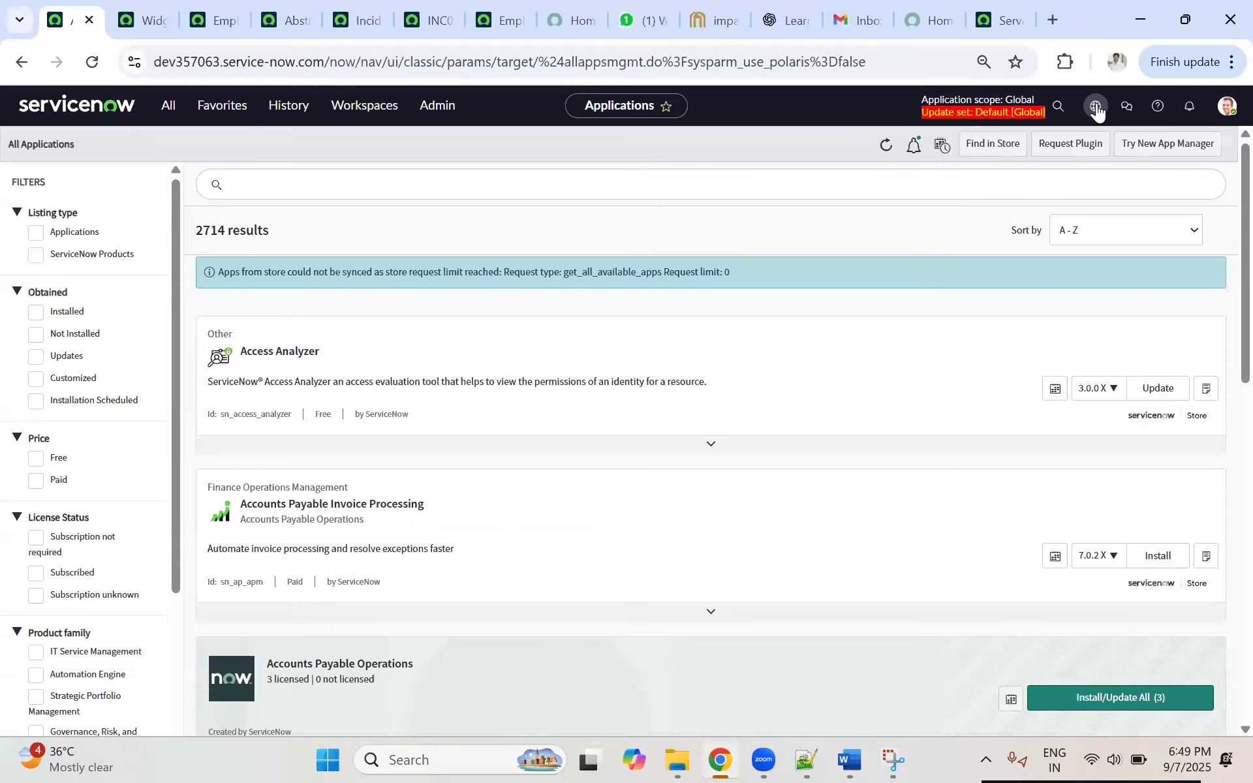
left_click(1097, 108)
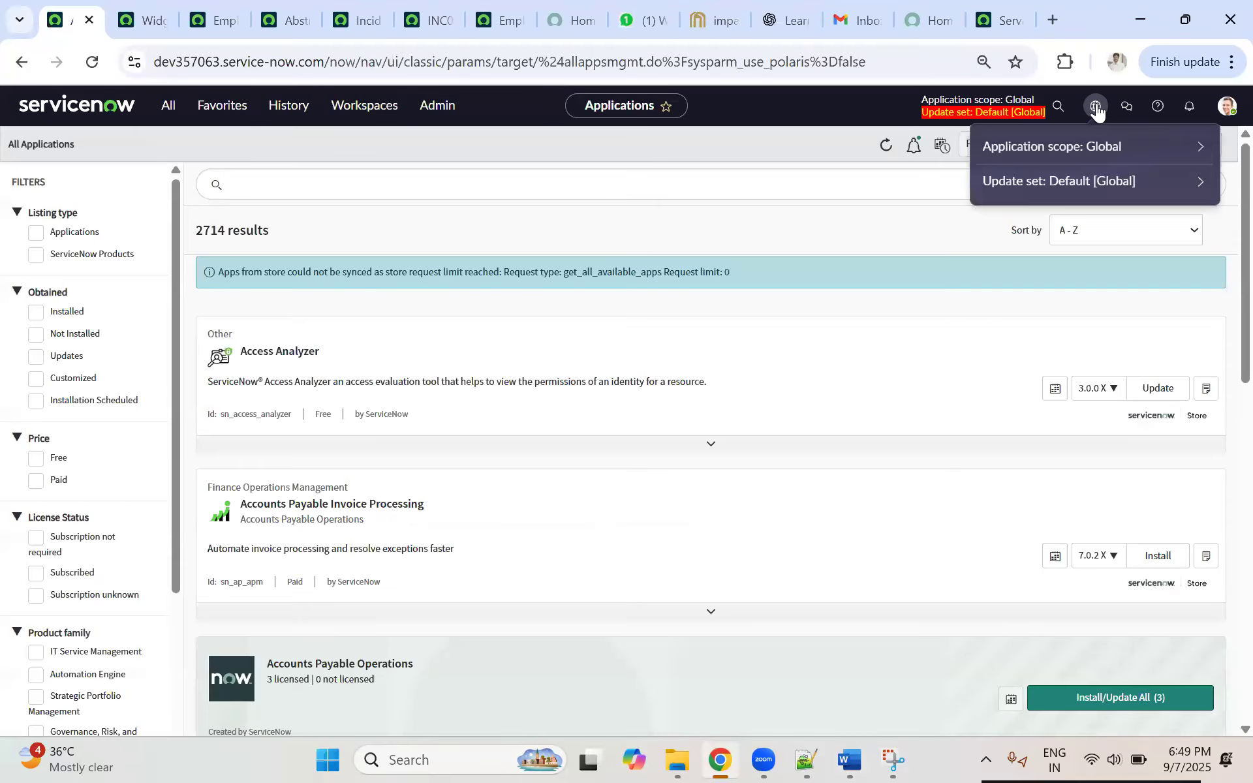
left_click(1150, 158)
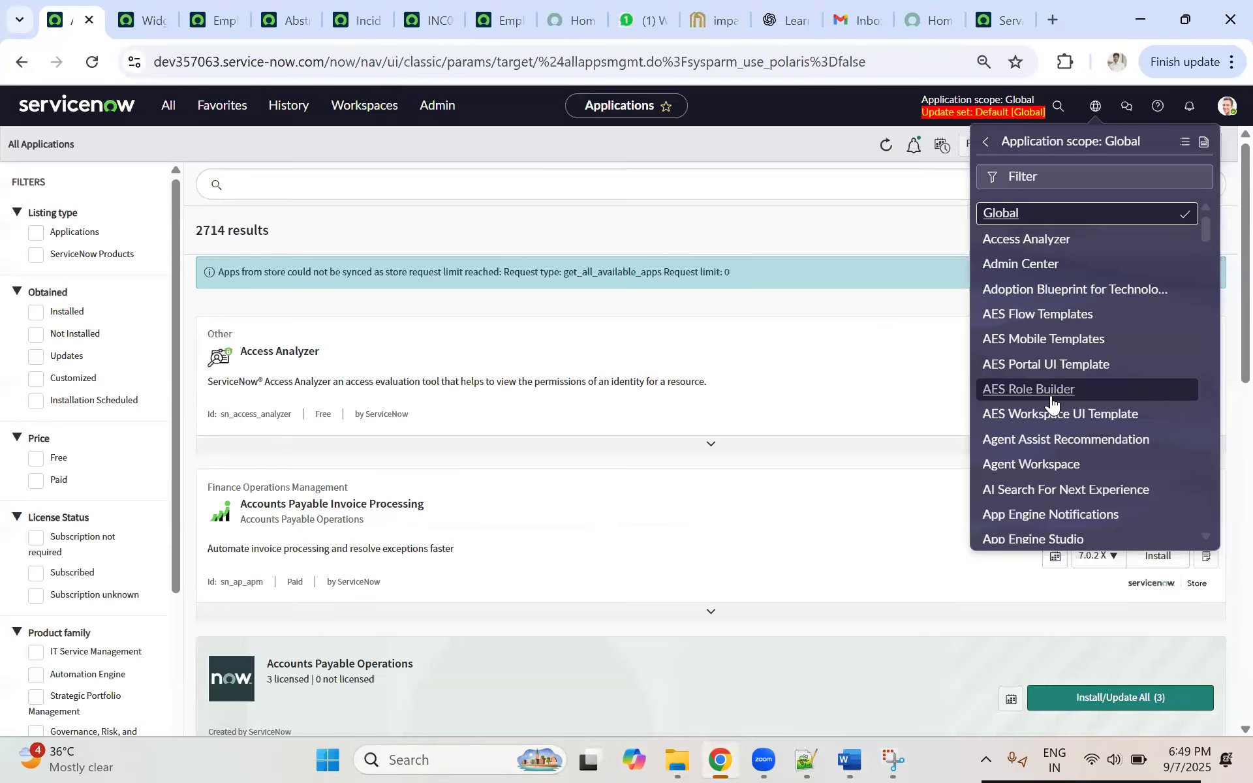
Step: Browse the list of selectable application scopes from Access Analyzer through the Employee Center, Incident and ITSM entries
scroll(1025, 252, "down", 10)
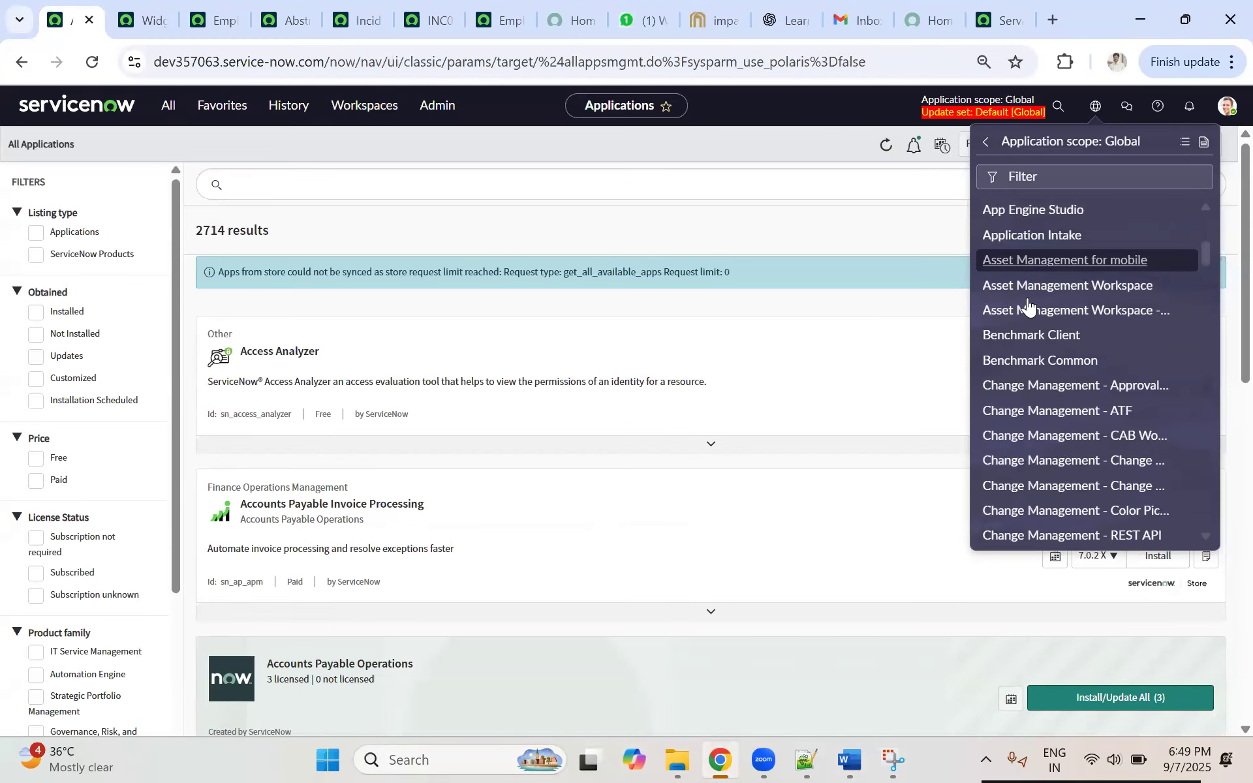
scroll(1036, 281, "up", 4)
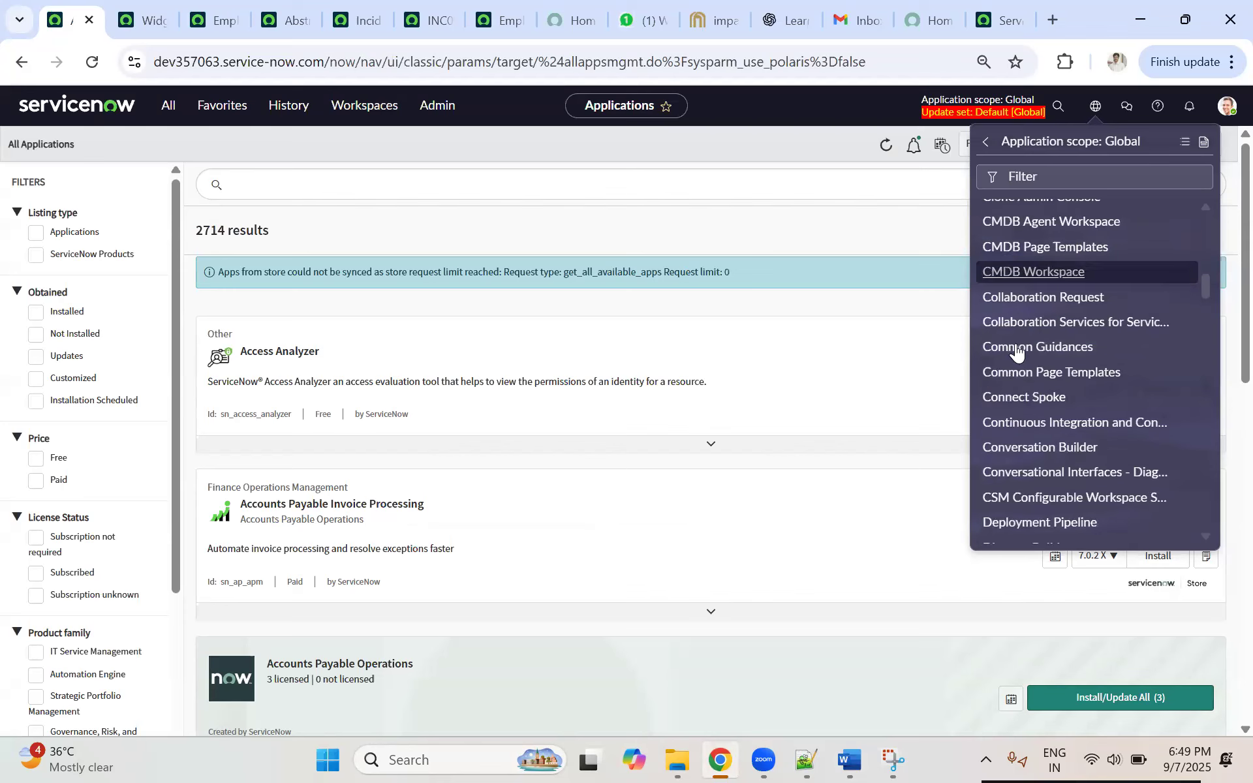
scroll(1037, 326, "down", 5)
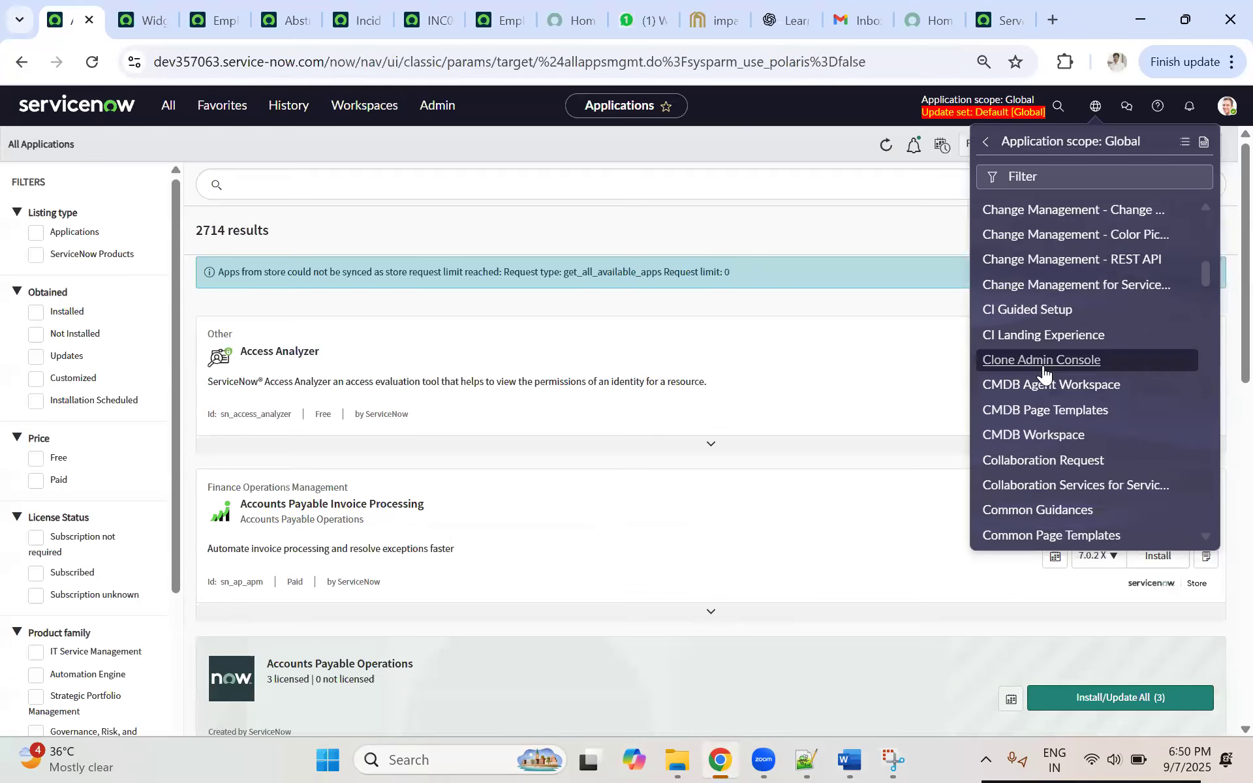
scroll(1037, 442, "down", 4)
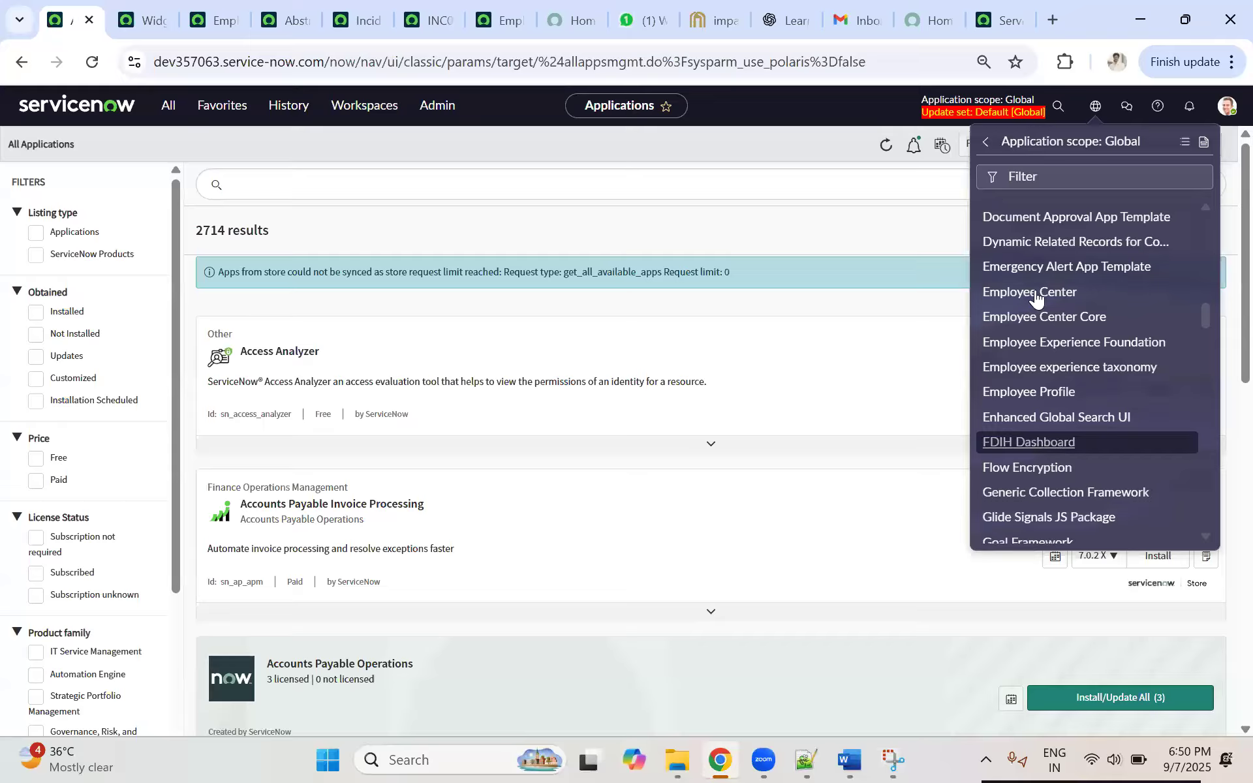
scroll(1002, 418, "down", 4)
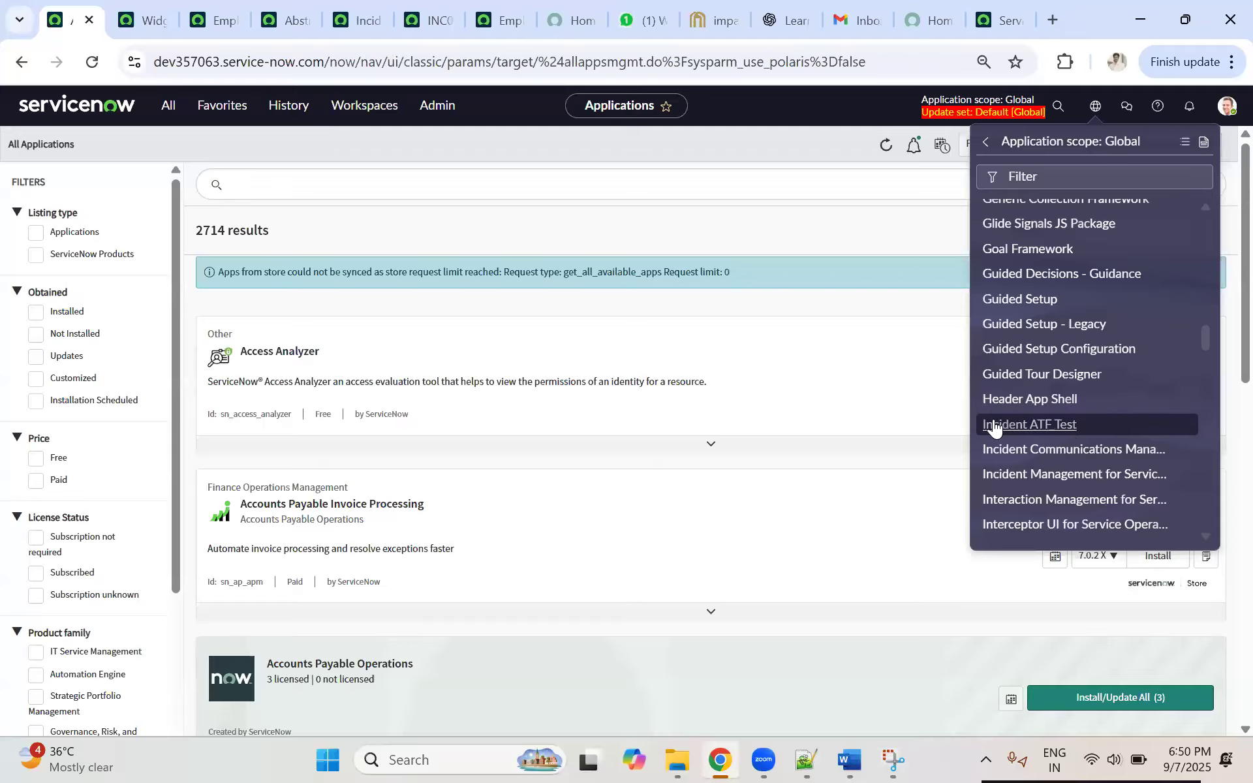
scroll(1096, 417, "down", 3)
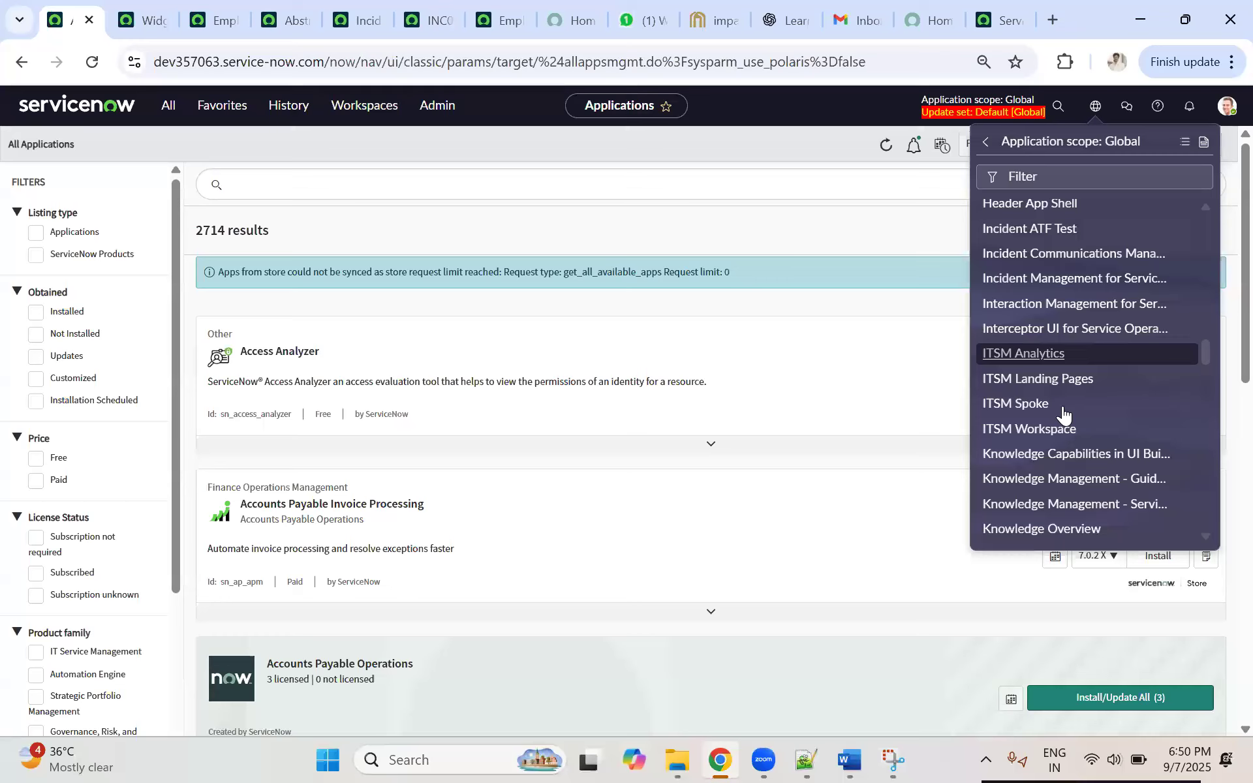
scroll(1057, 409, "down", 6)
scroll(1047, 350, "up", 6)
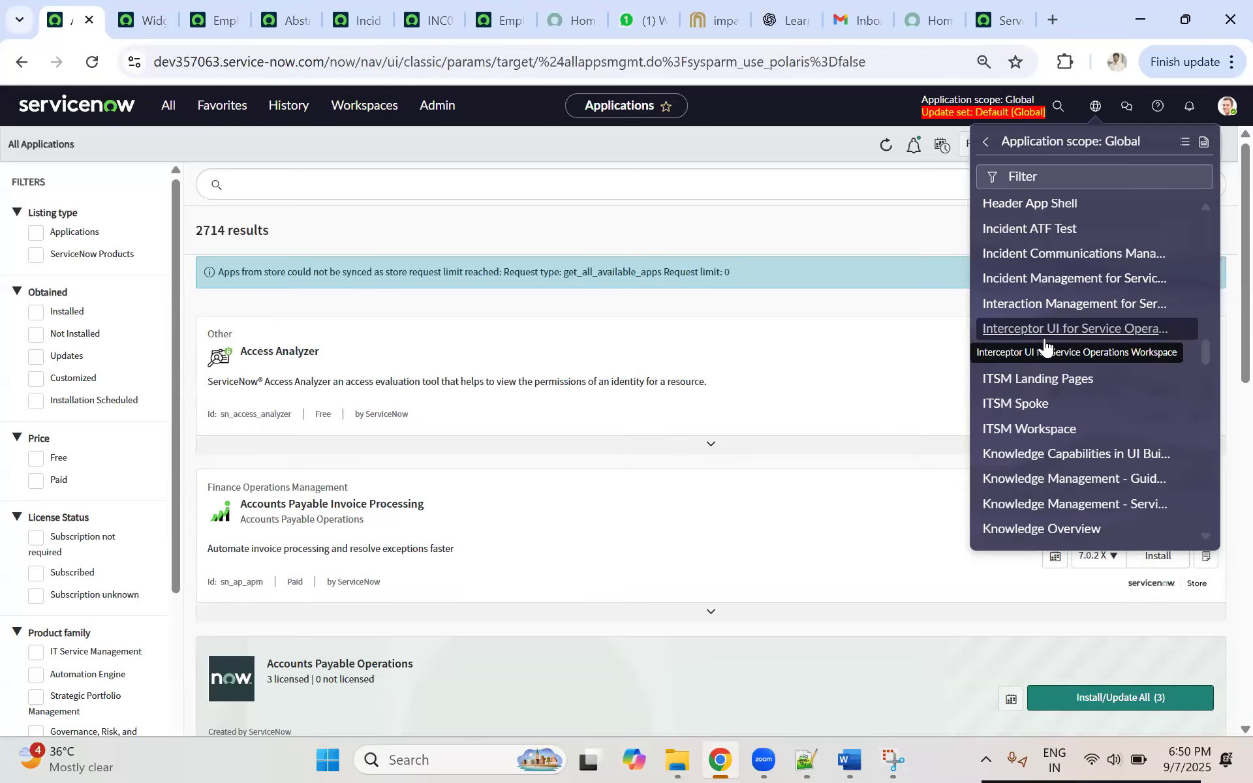
Step: Switch to the Word notes and highlight the Global Scope and Custom App Scope examples while reviewing them
left_click(848, 759)
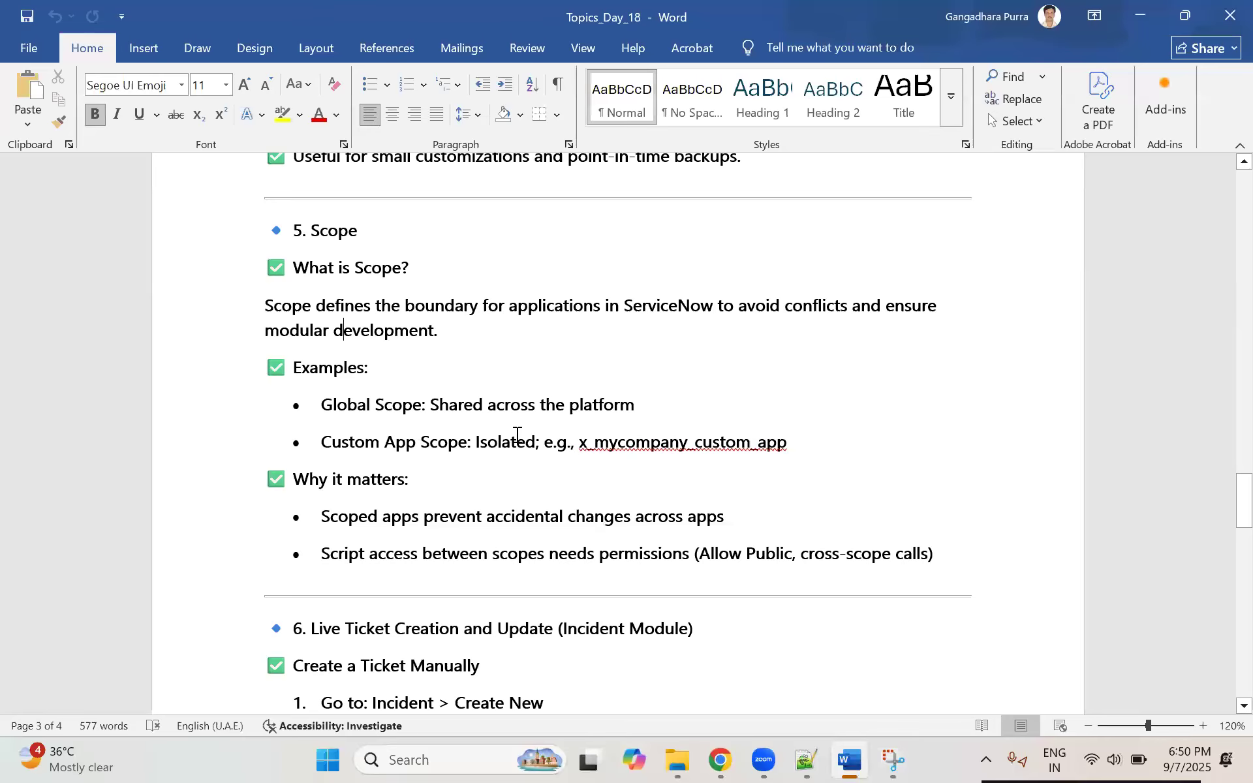
left_click_drag(321, 442, 517, 434)
left_click(364, 444)
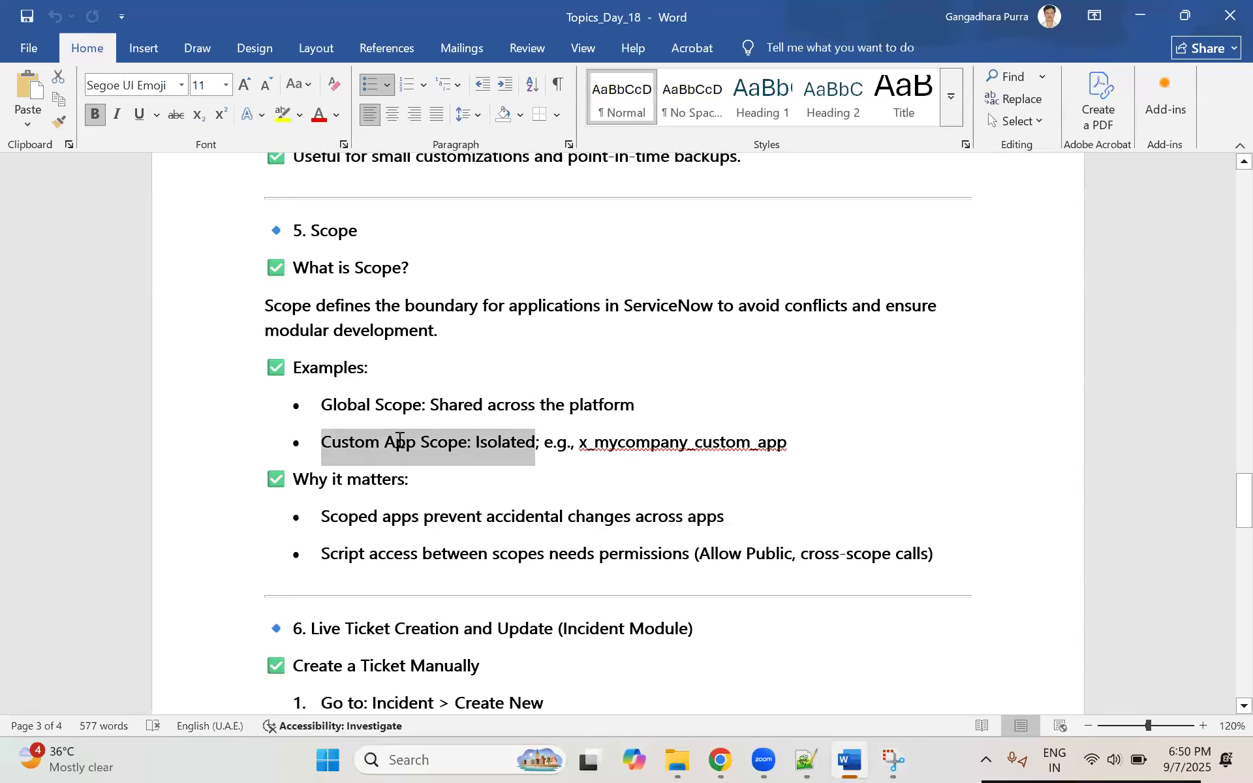
left_click_drag(347, 403, 474, 397)
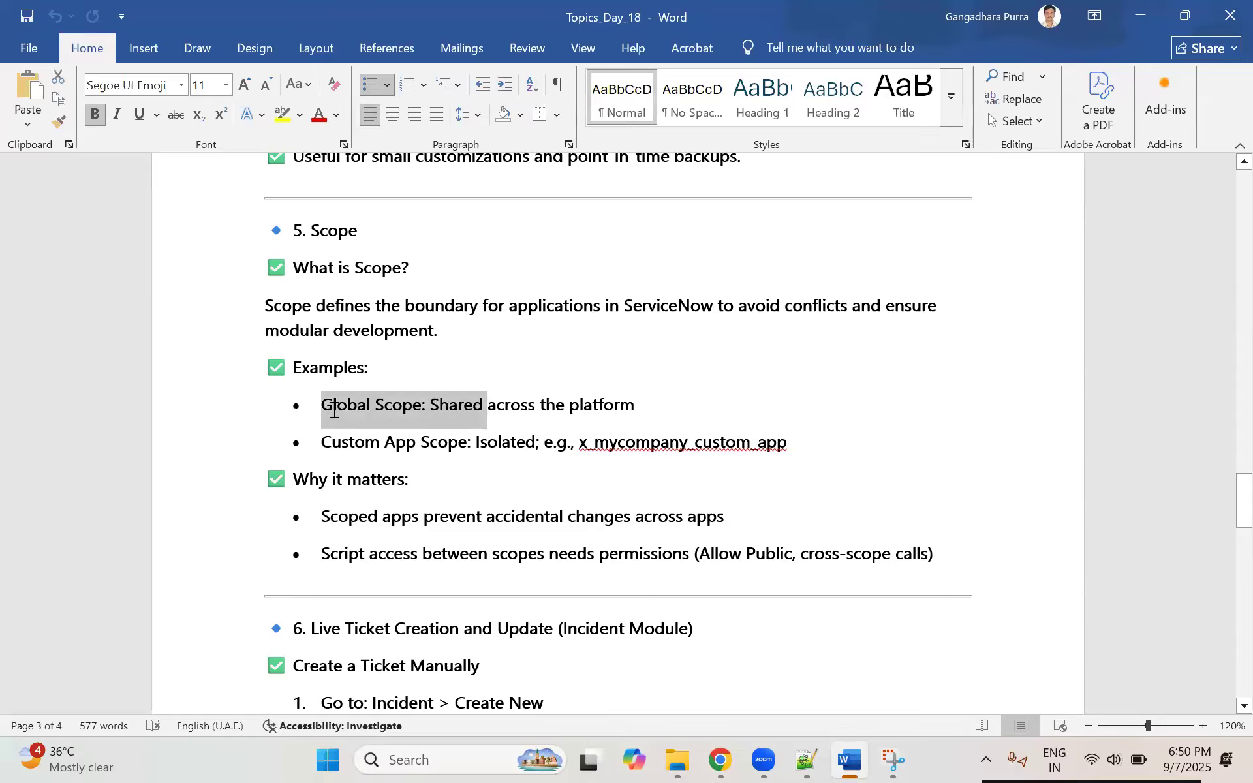
left_click(332, 405)
triple_click(591, 402)
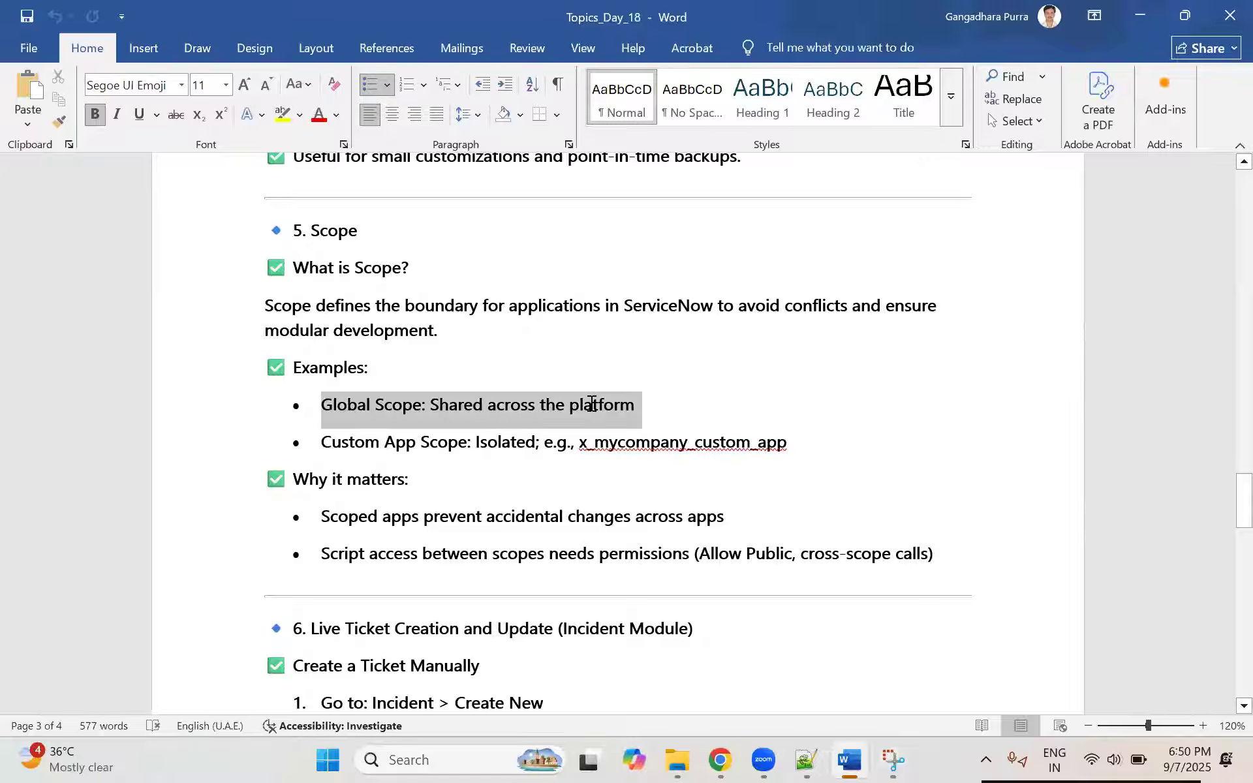
left_click(373, 442)
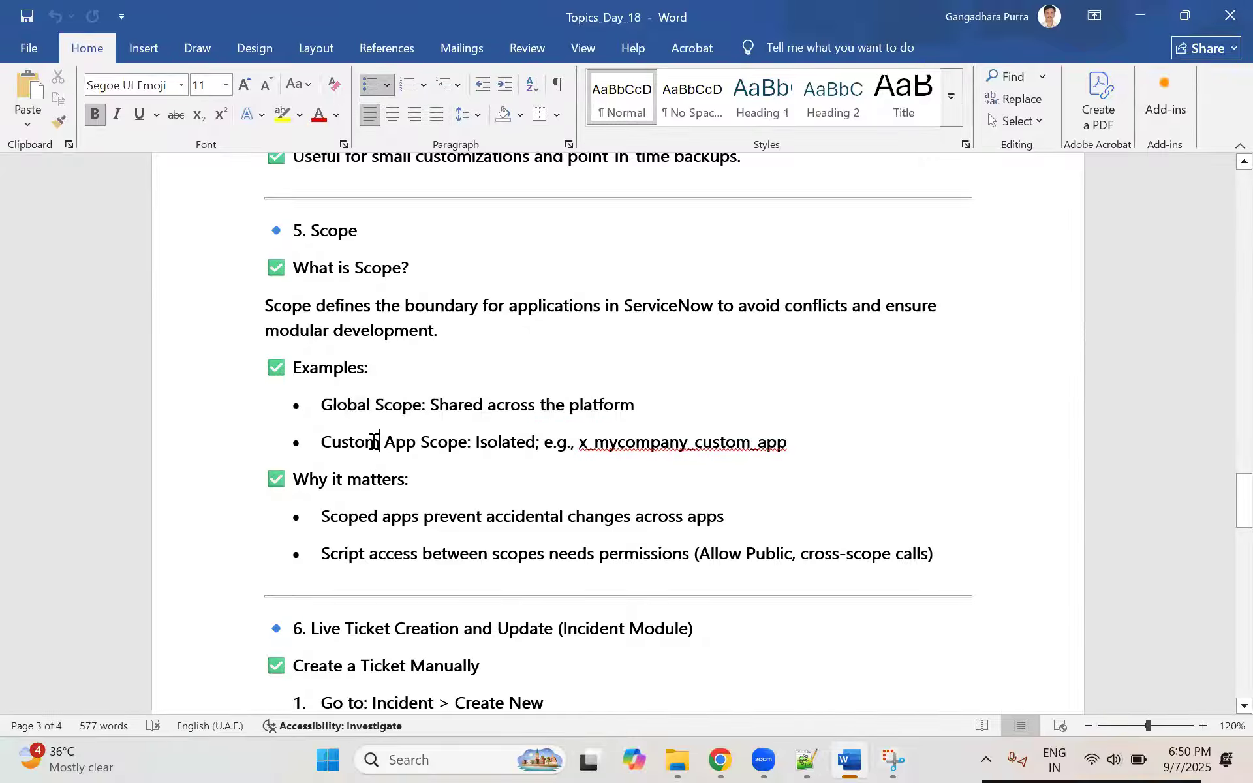
left_click(493, 435, "shift")
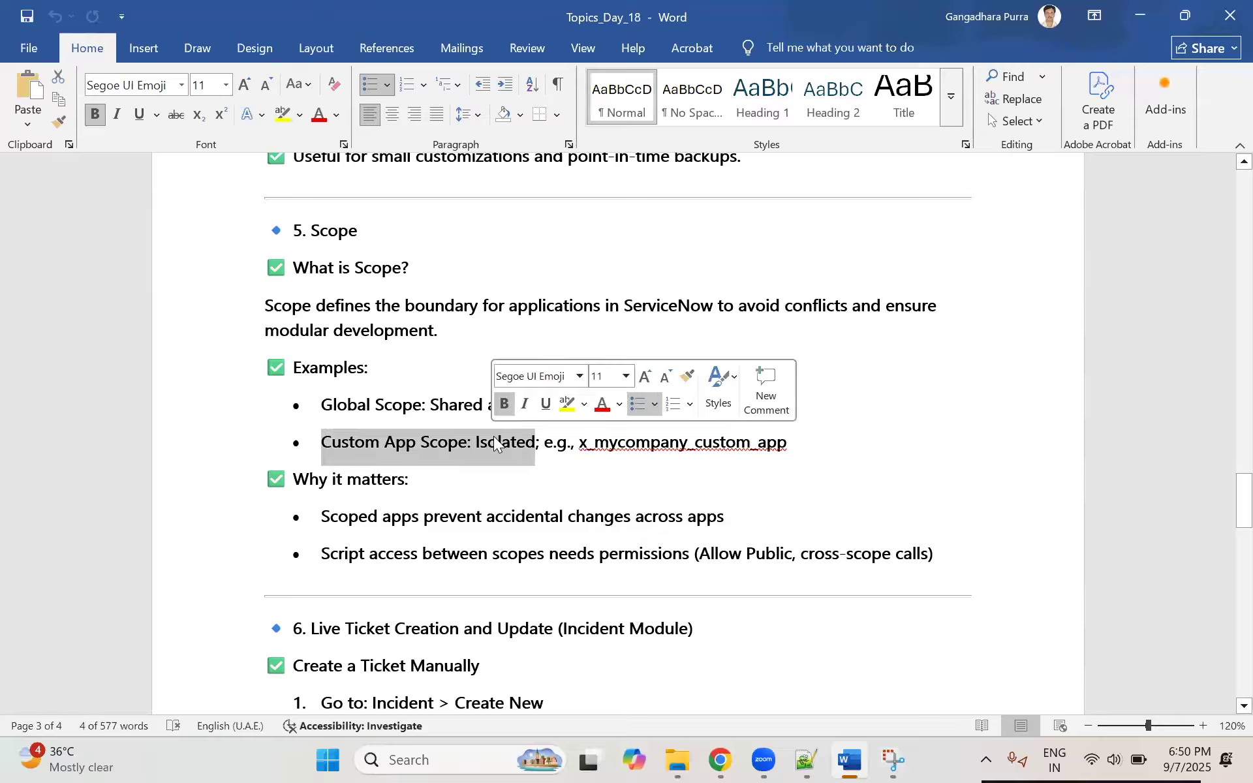
left_click(326, 445)
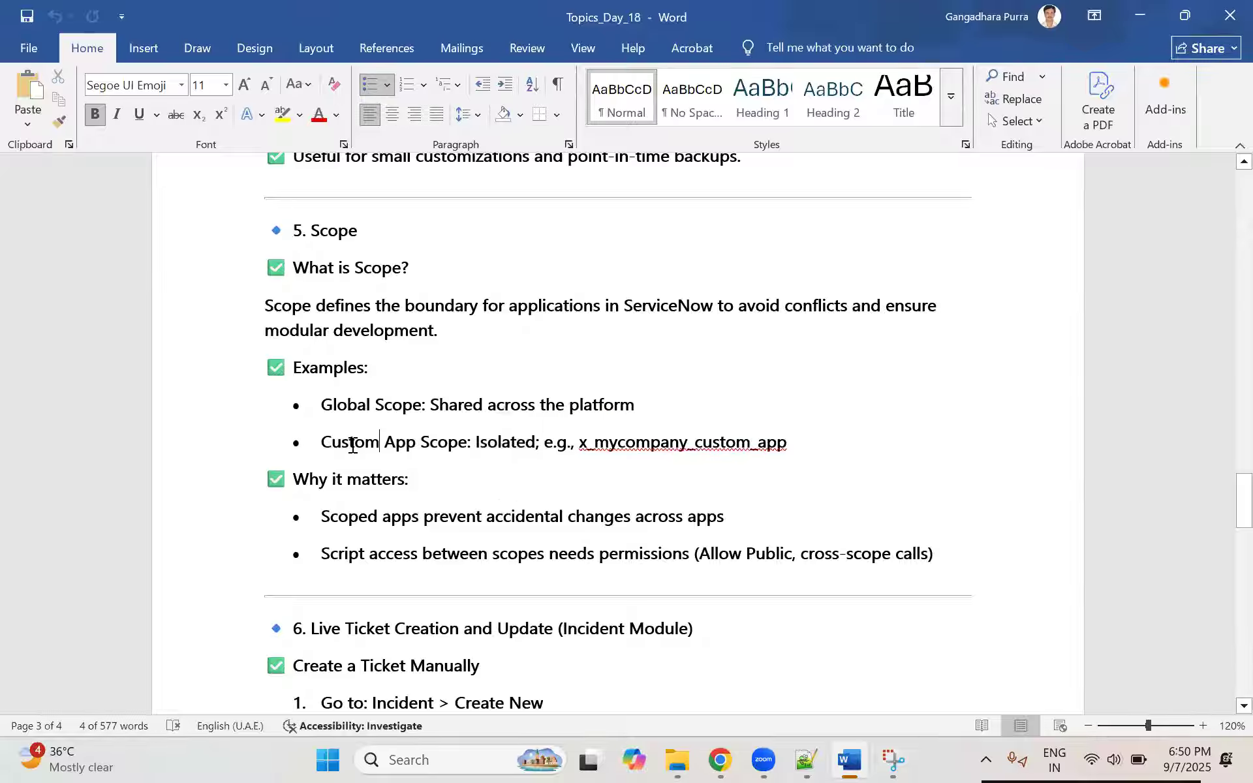
left_click(494, 439, "shift")
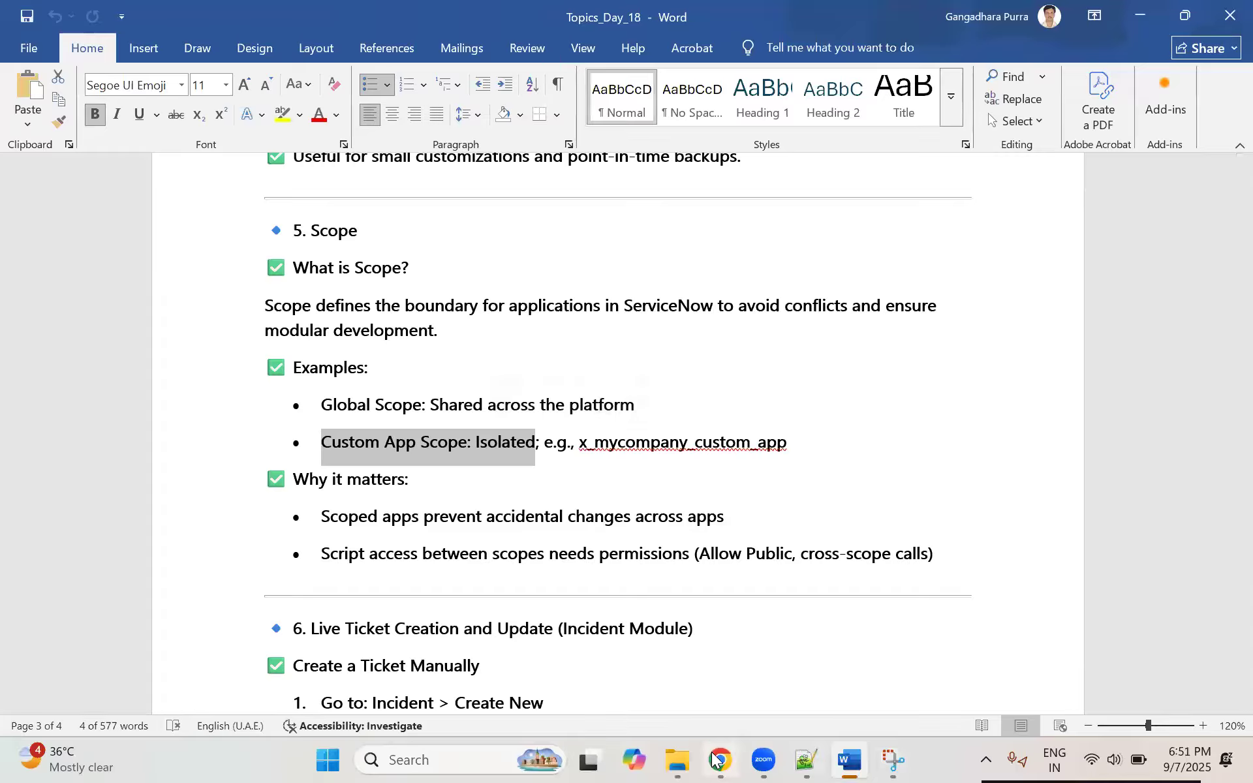
Step: Return to ServiceNow and examine the remaining application scopes down to the Workspace entries
key("alt+Tab")
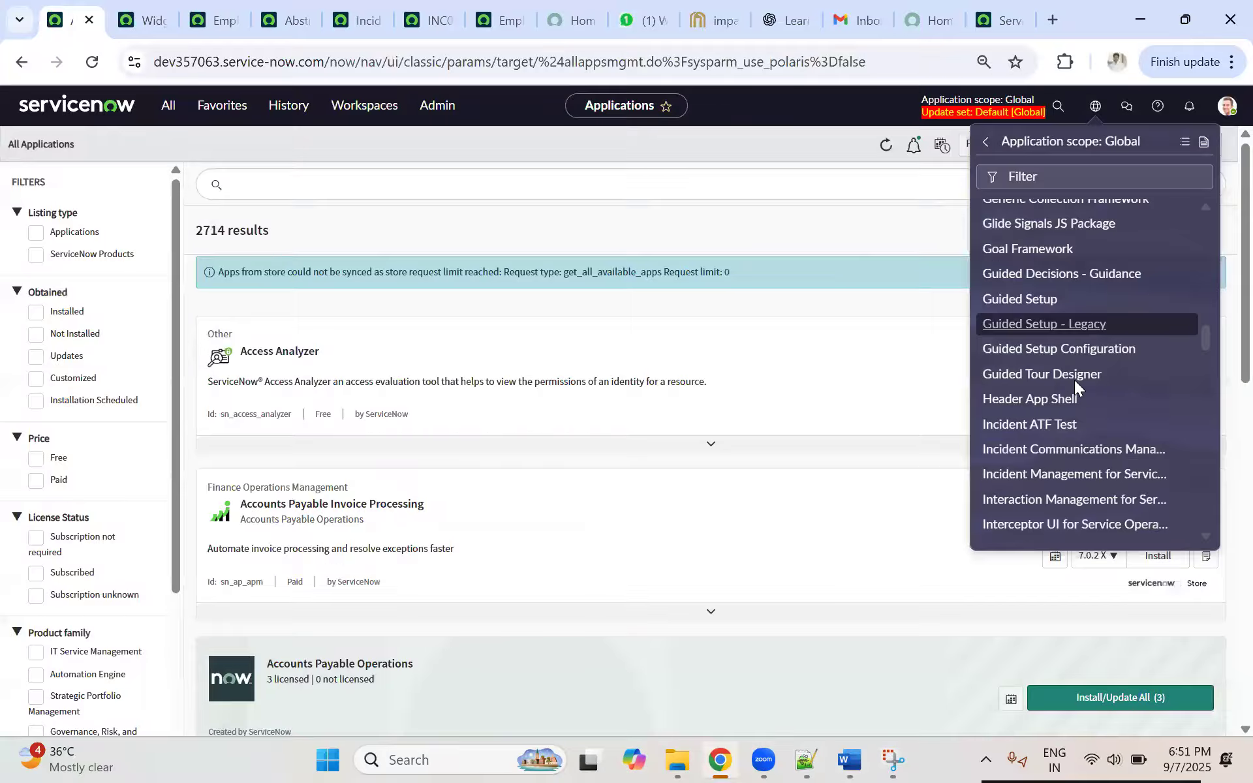
scroll(1074, 385, "down", 5)
scroll(1075, 394, "down", 9)
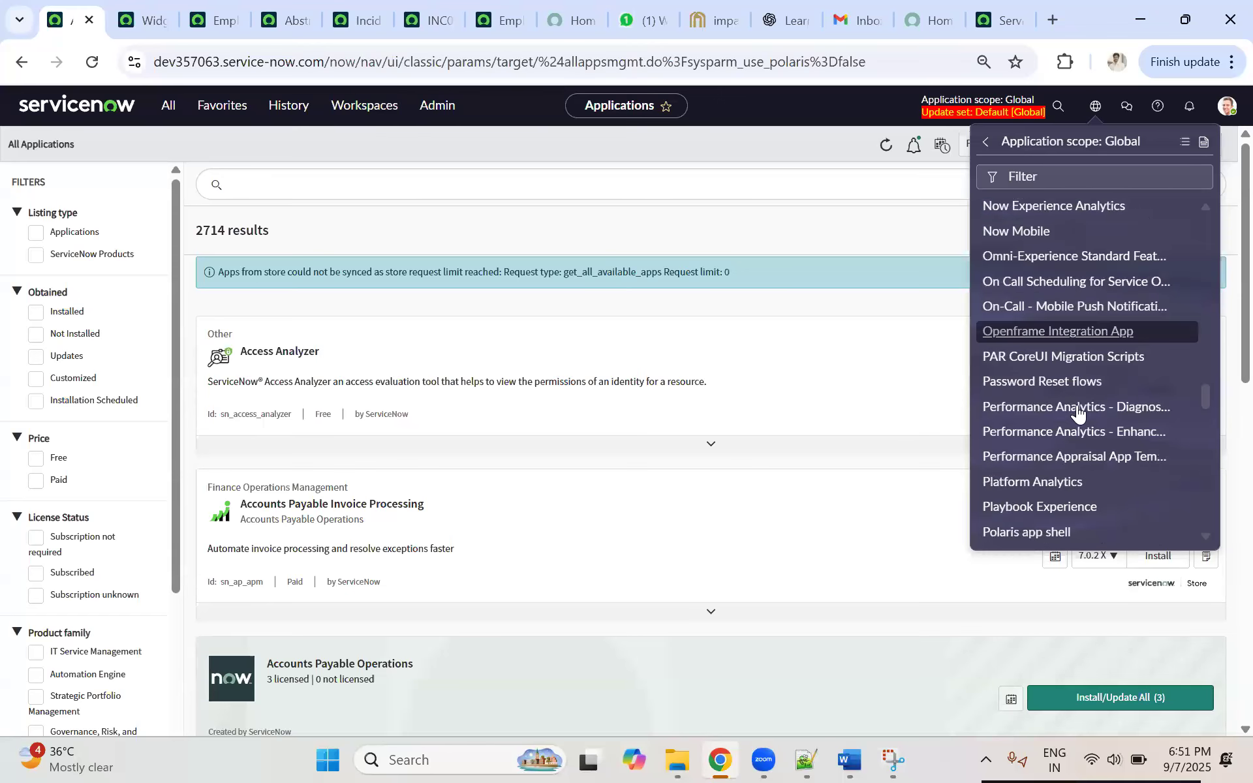
scroll(1071, 399, "down", 3)
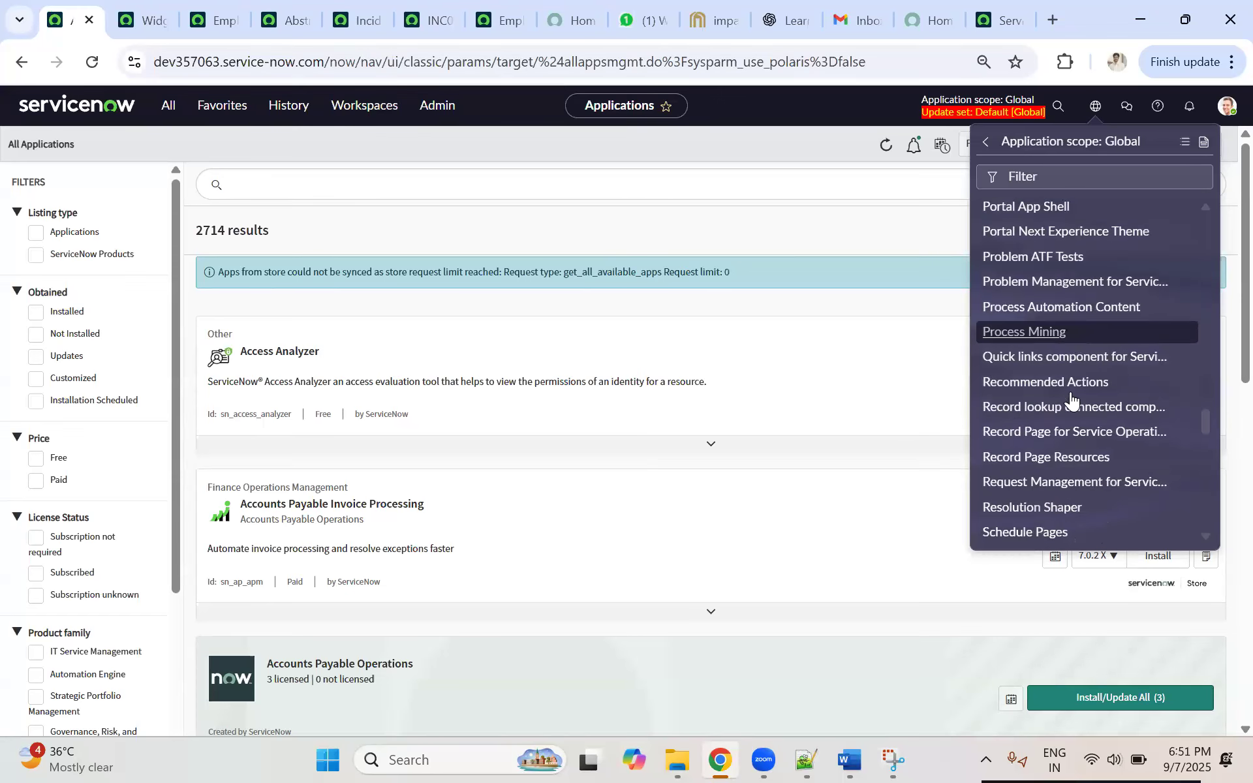
scroll(1071, 391, "down", 10)
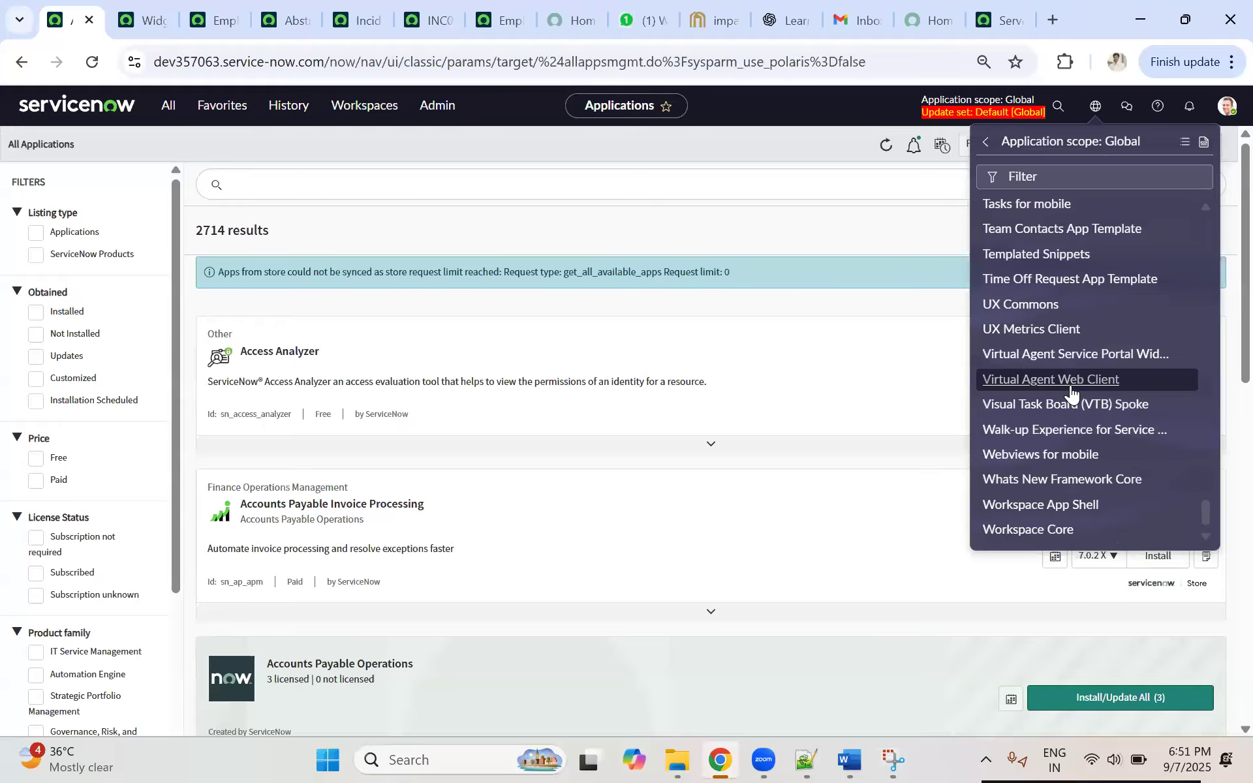
scroll(1071, 391, "up", 6)
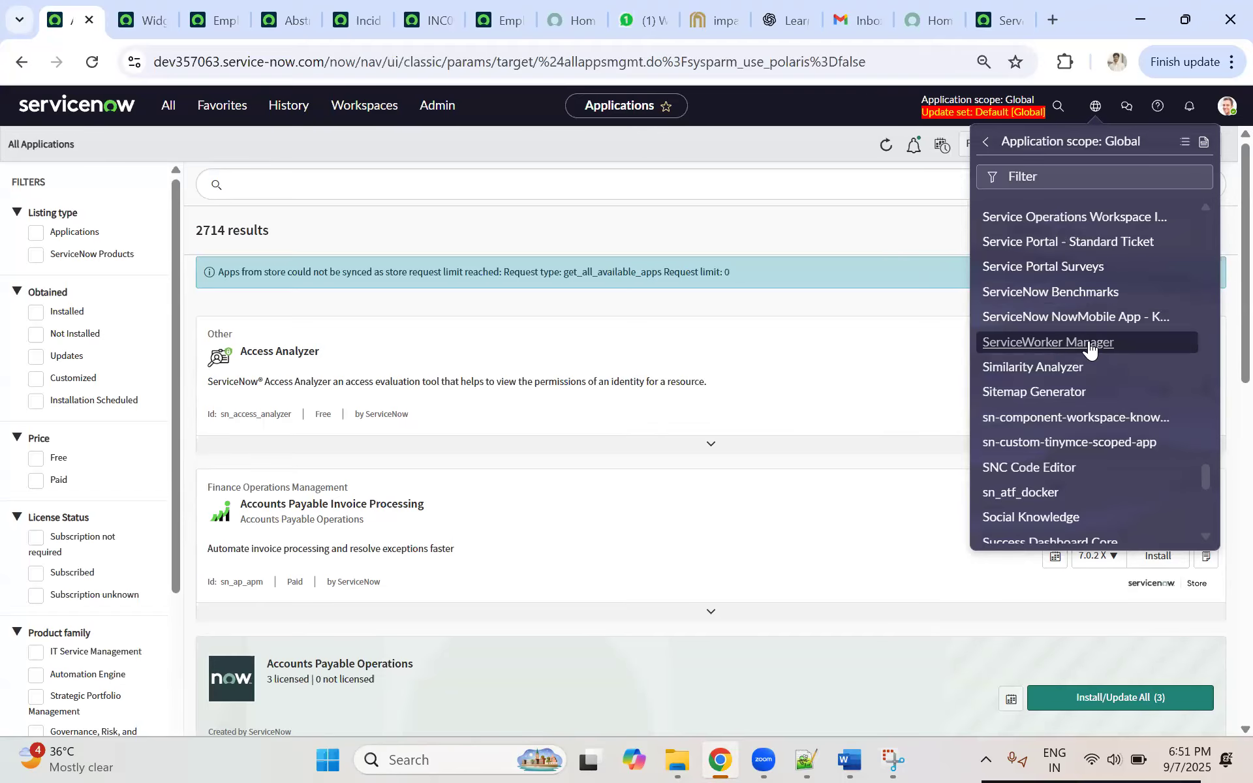
Step: Switch to the Word notes and highlight the entire "5. Scope" section to recap it
key("alt+Tab")
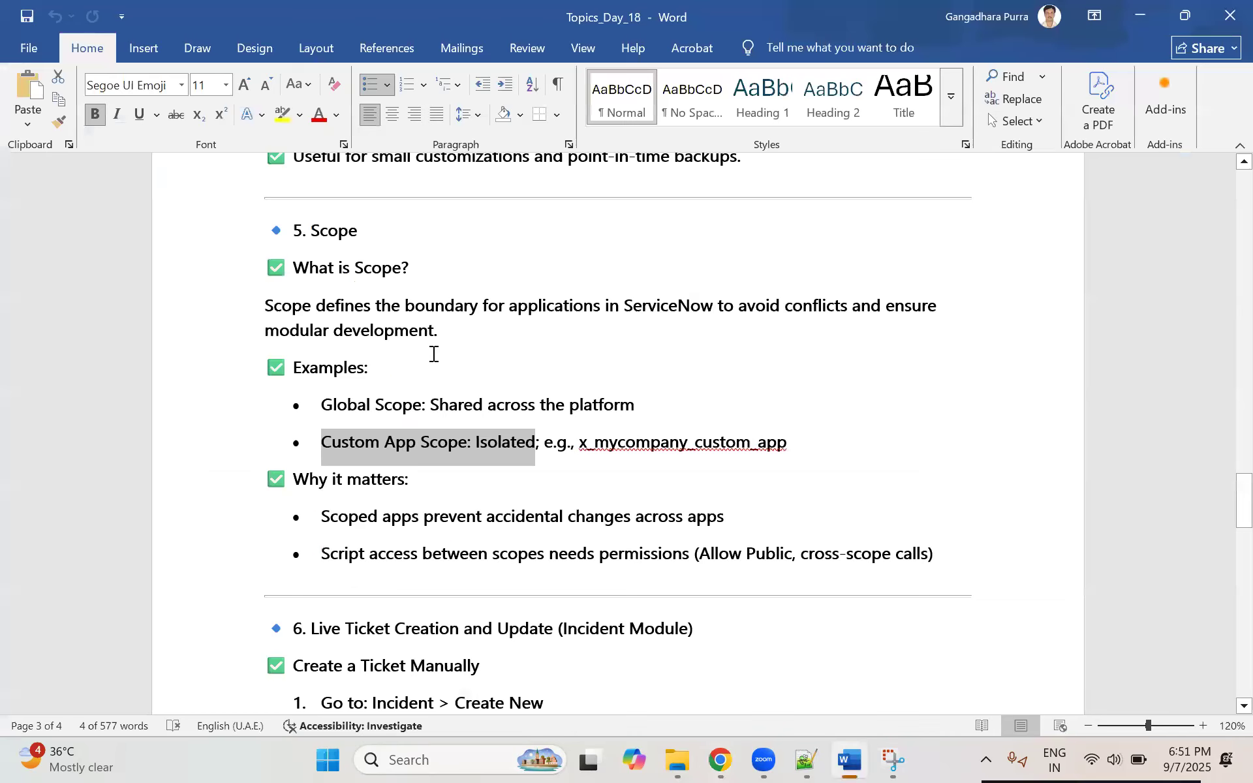
left_click_drag(843, 564, 193, 238)
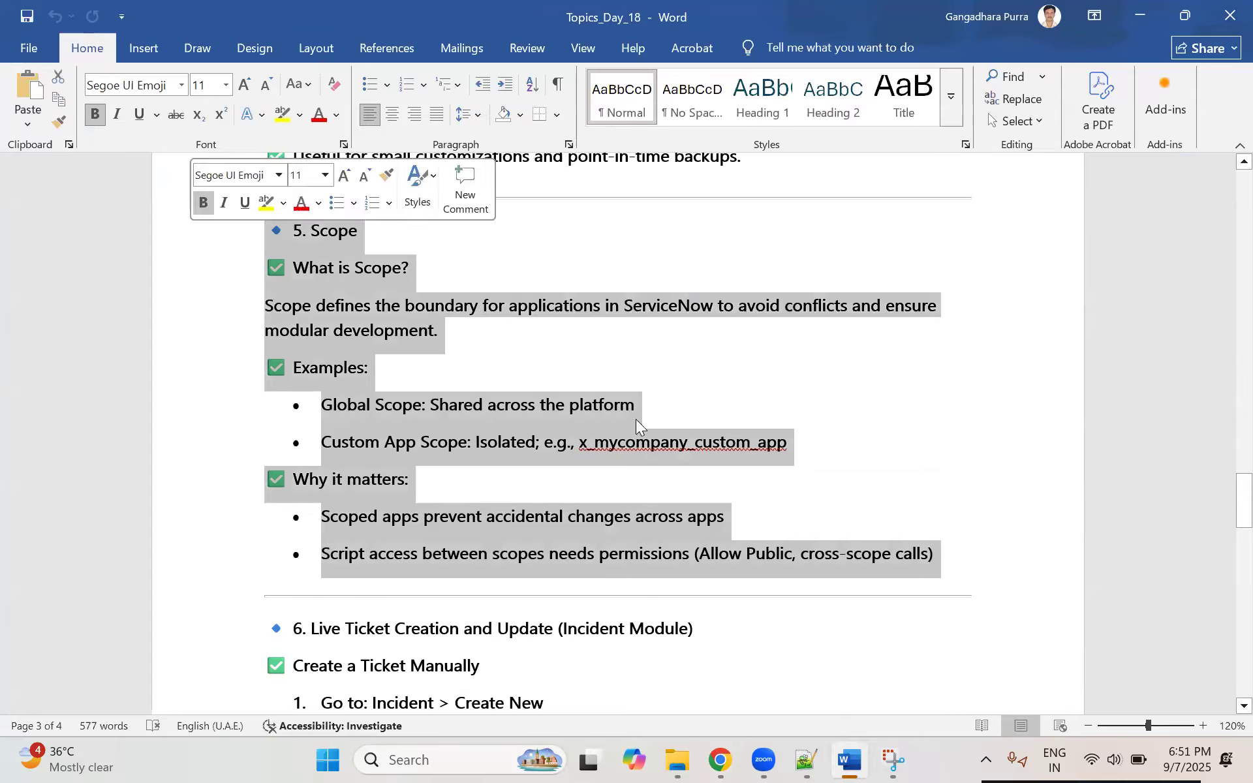
left_click(586, 356)
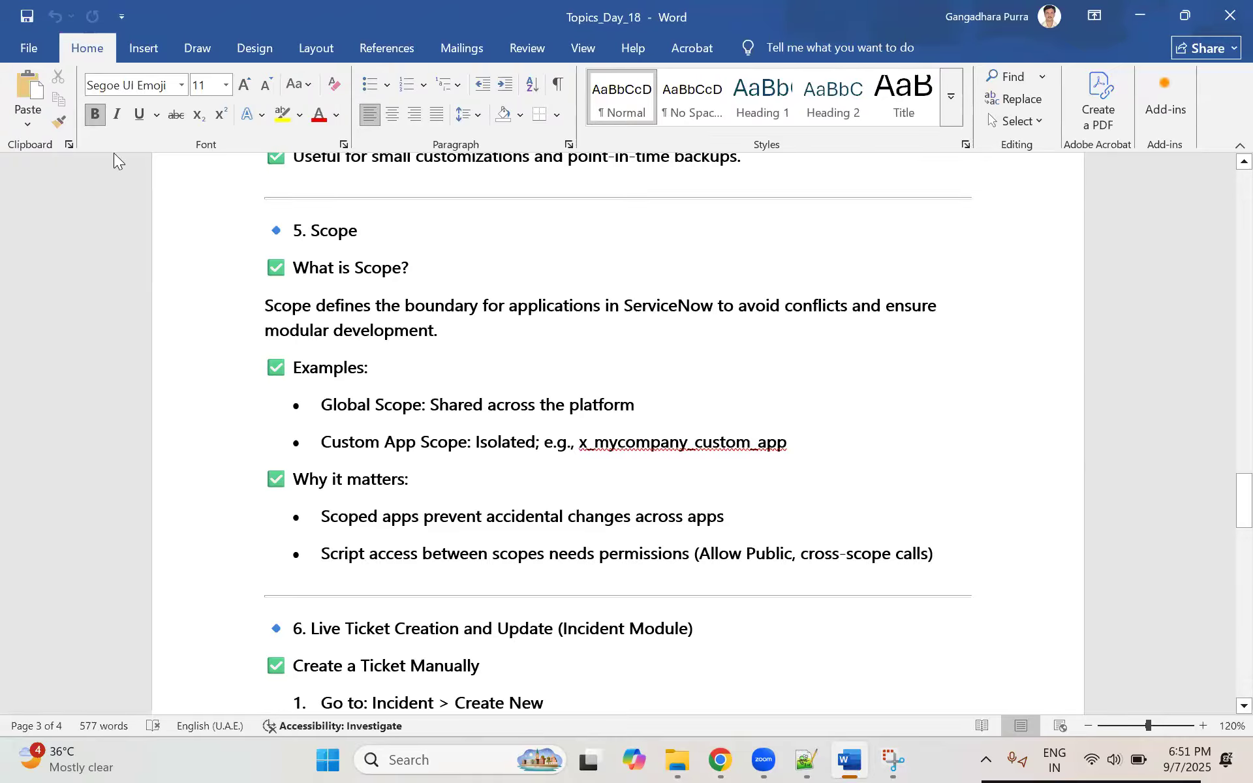
Step: Switch back to ServiceNow, dismiss the scope list, and reload the Employee Center Footer record
key("alt+Tab")
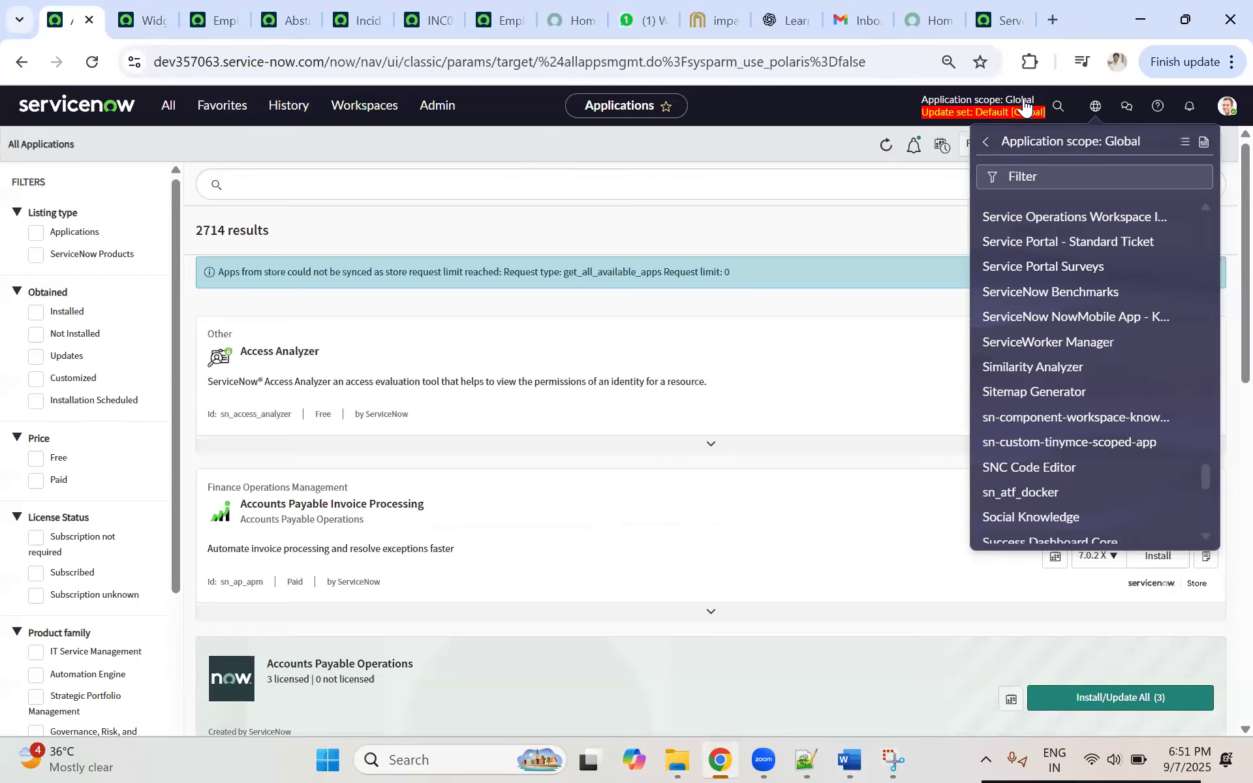
left_click(973, 113)
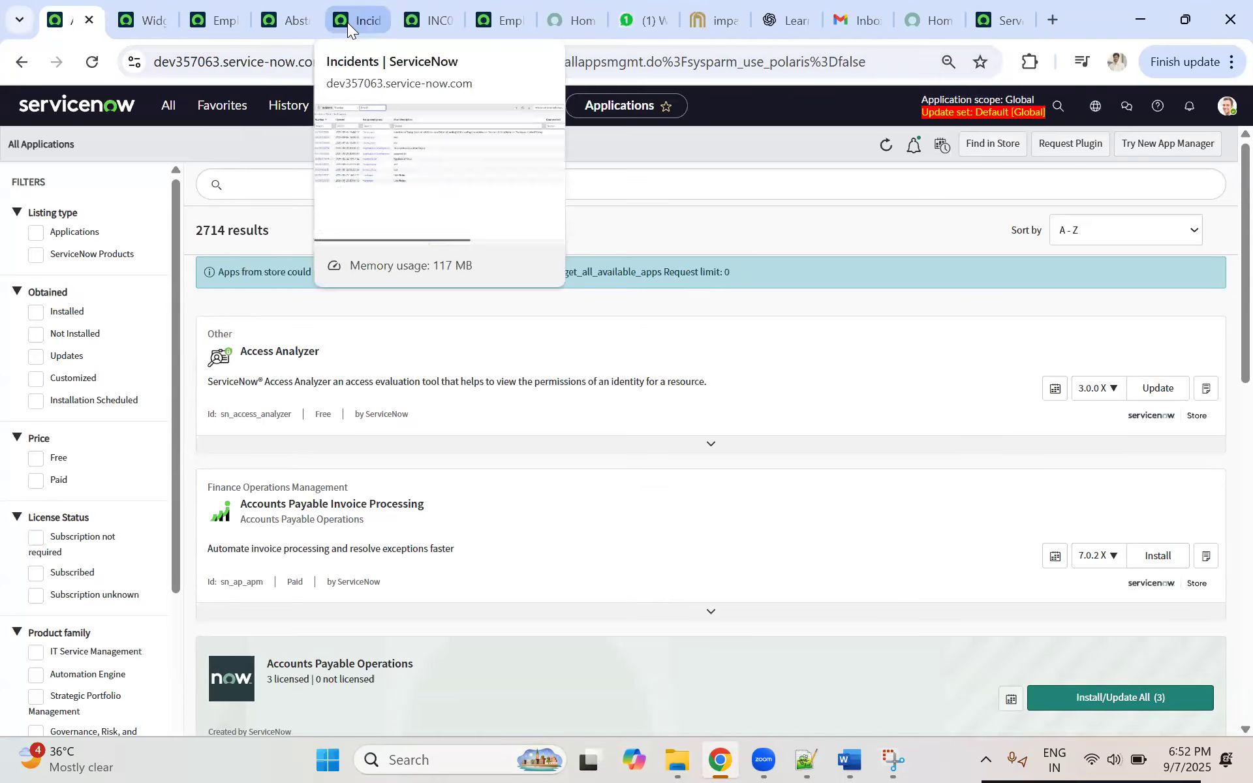
left_click(222, 23)
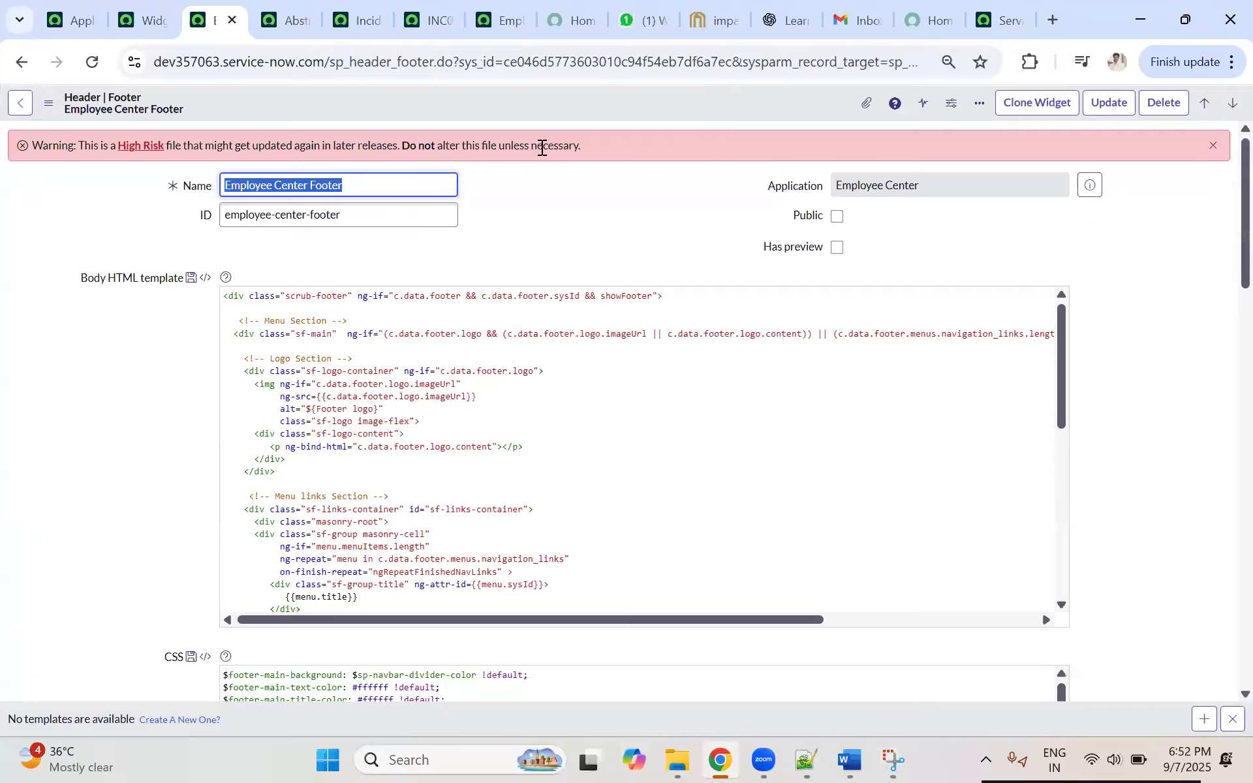
left_click(92, 66)
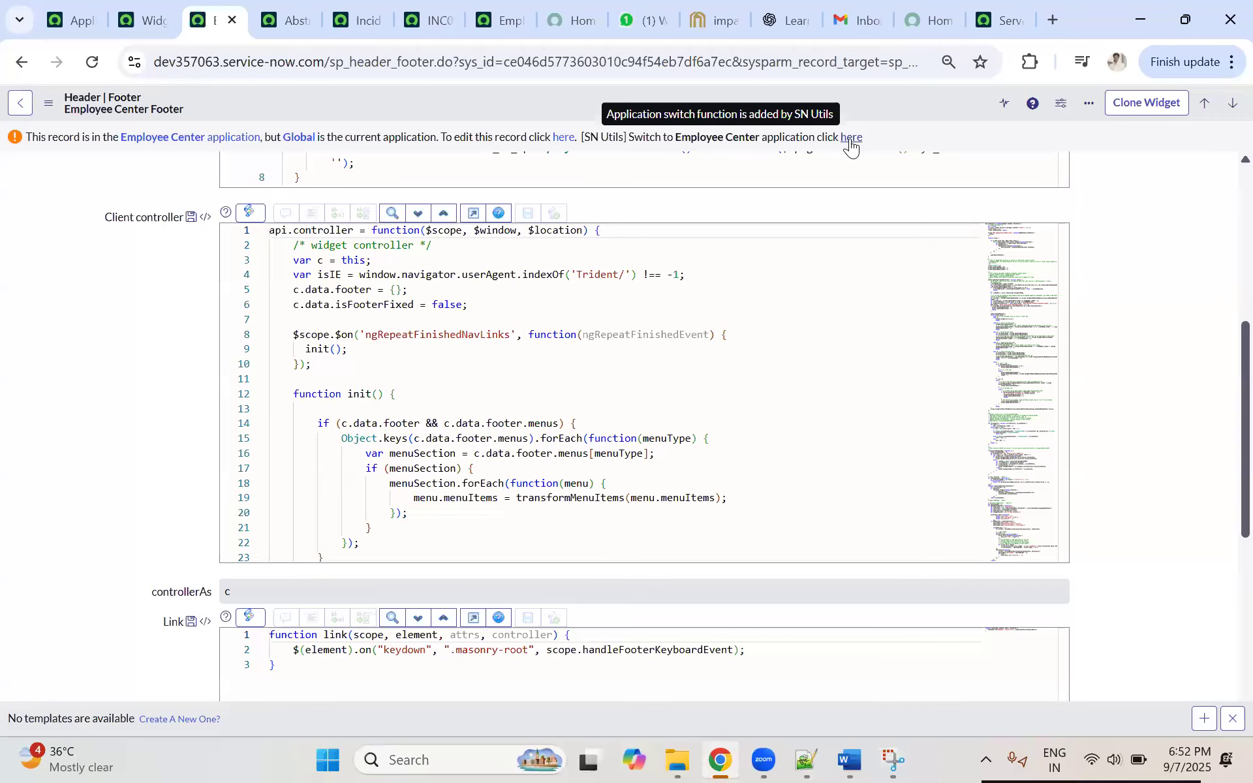
Step: Switch the current application to Employee Center from the record's notice and check the scope and update set on the Applications page
left_click(851, 138)
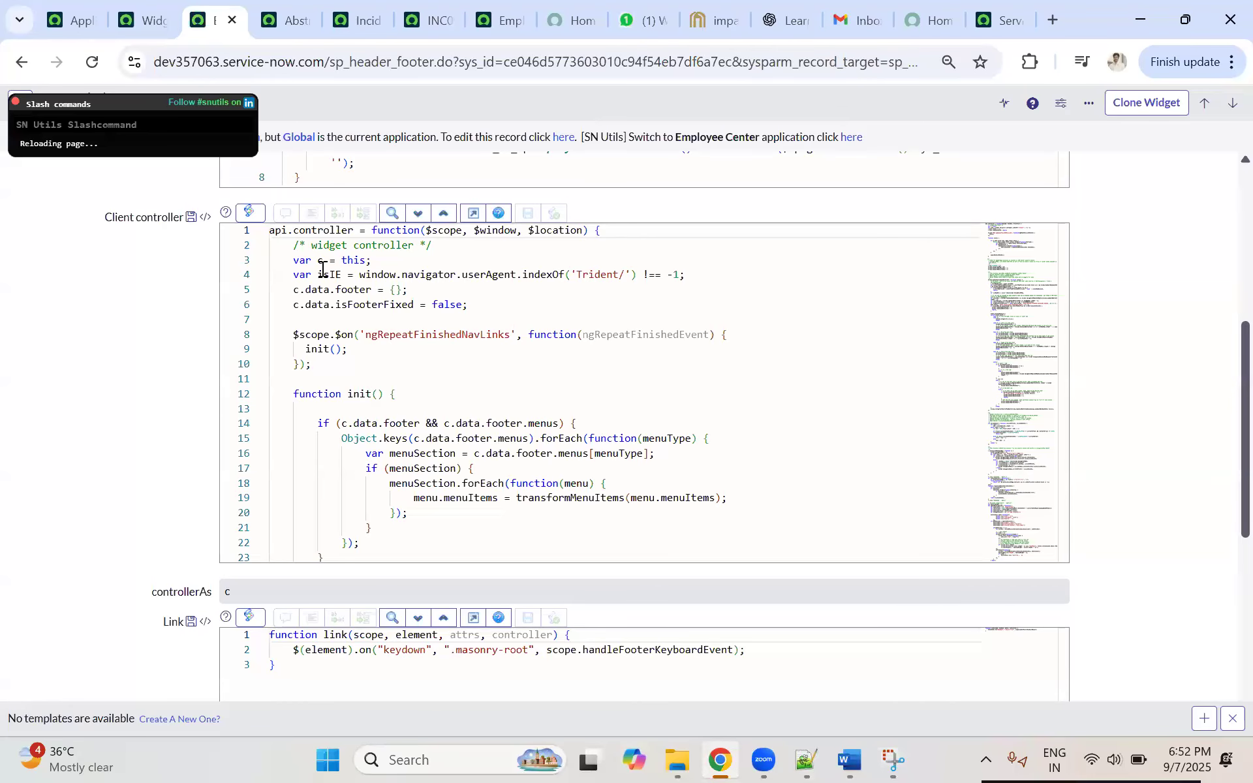
left_click(95, 26)
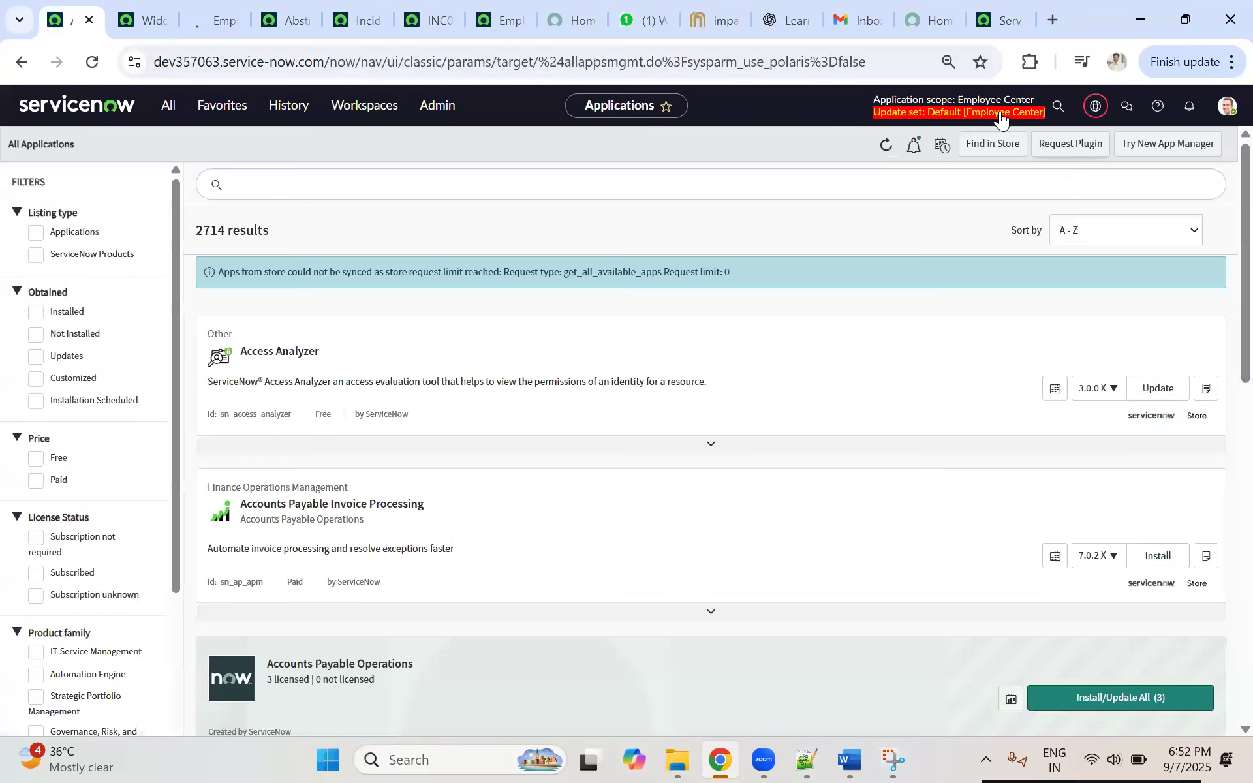
left_click(1096, 110)
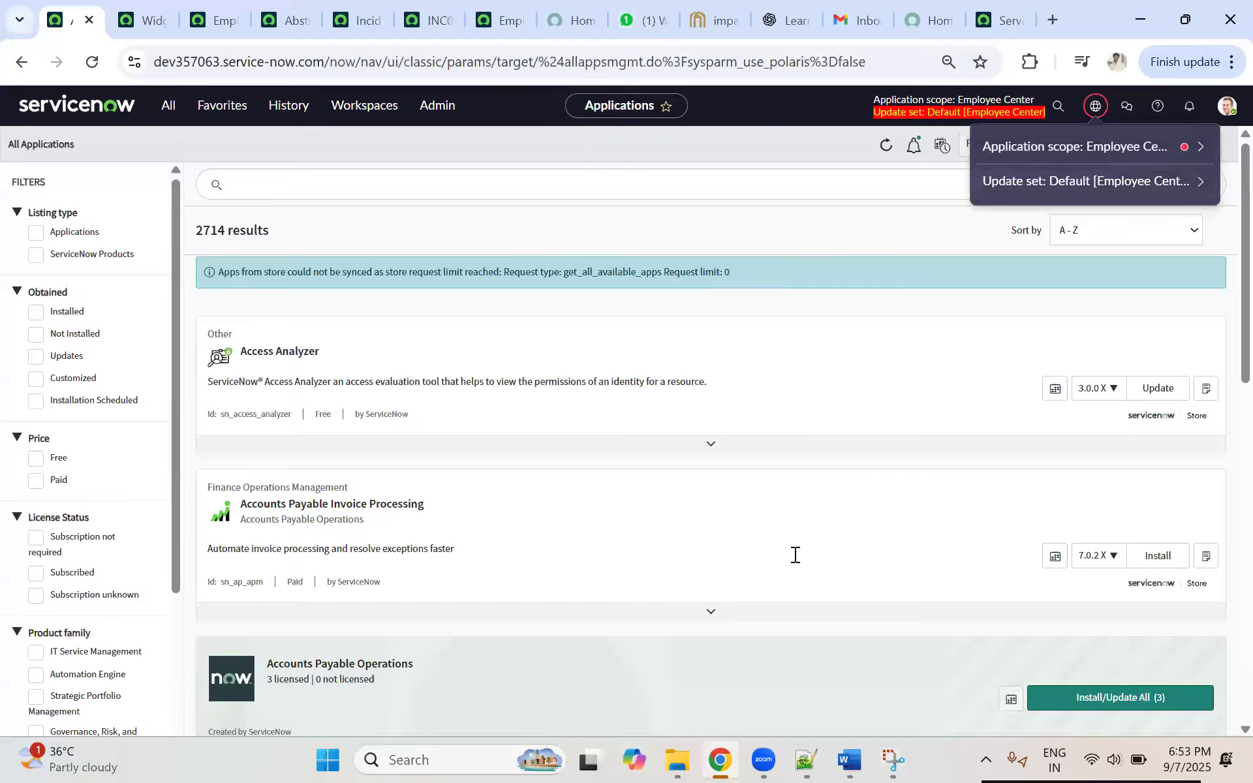
Step: Switch to the Word notes and review the "4. Backup of XML and Restoring" section with its export steps
key("alt+Tab")
scroll(422, 406, "up", 3)
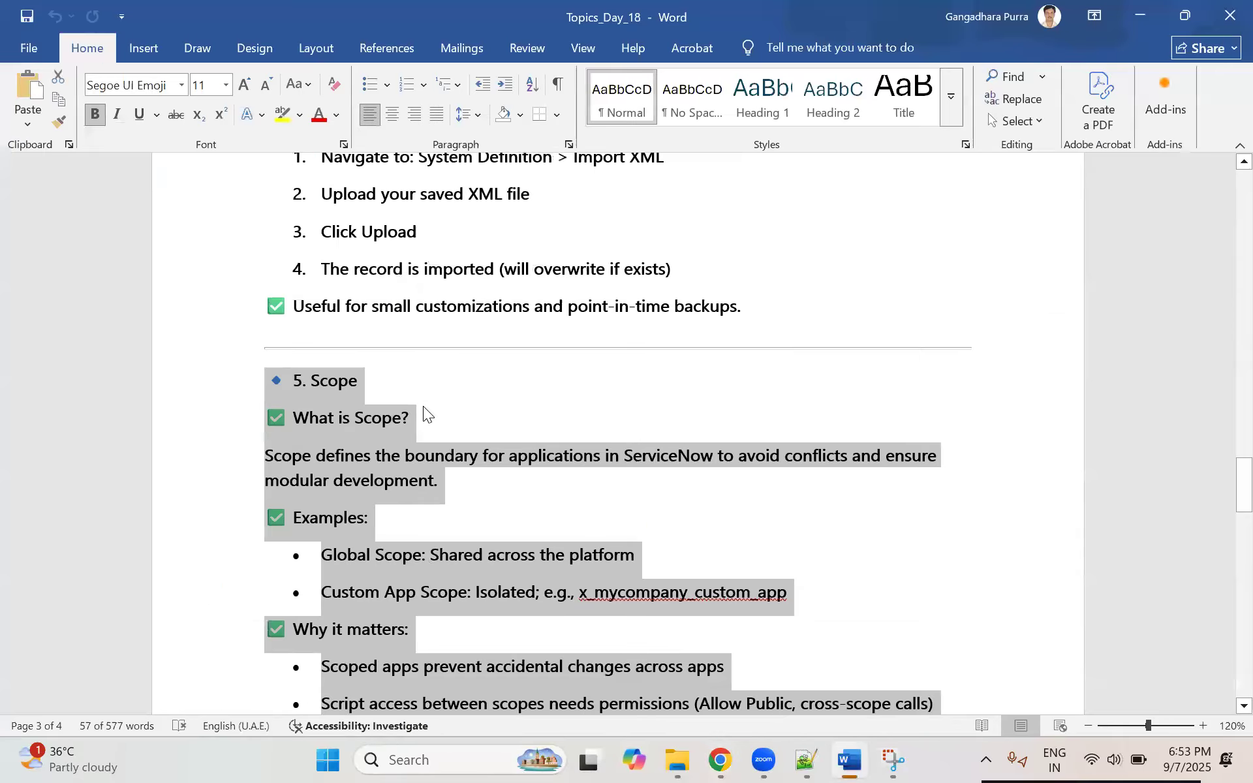
scroll(425, 406, "up", 10)
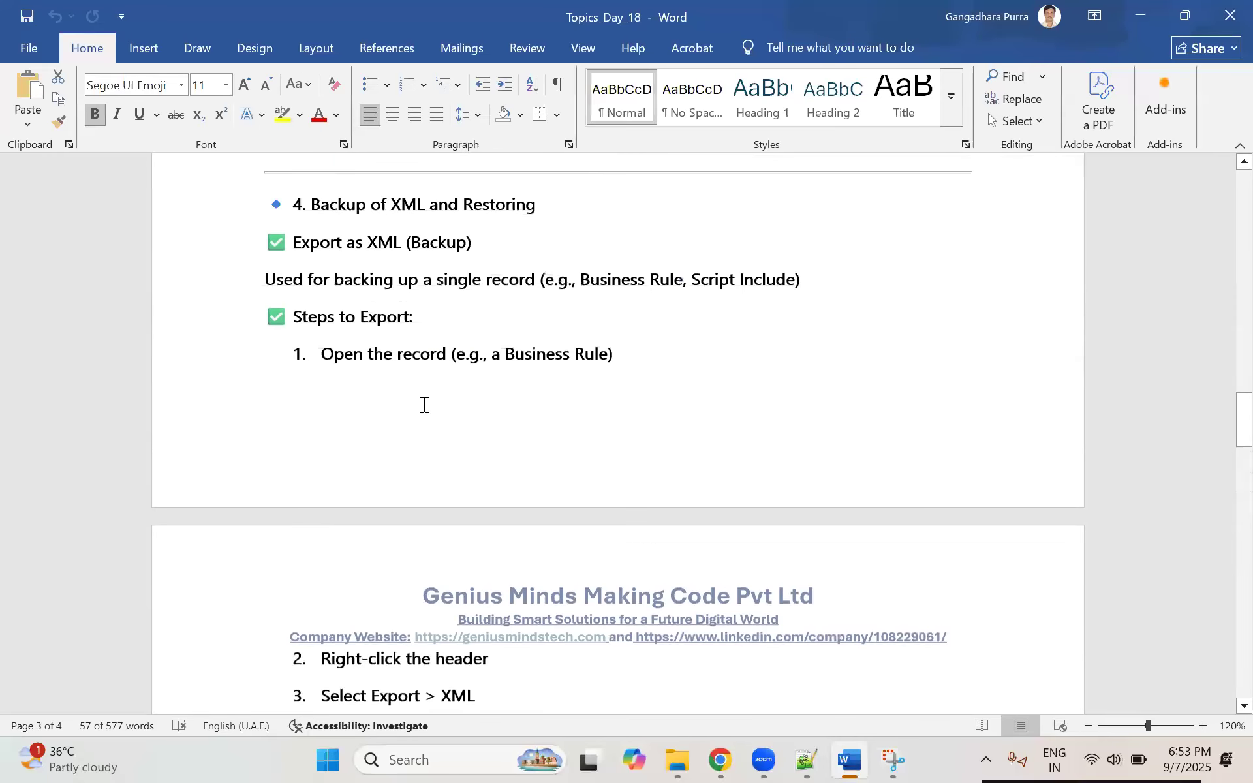
left_click(303, 318)
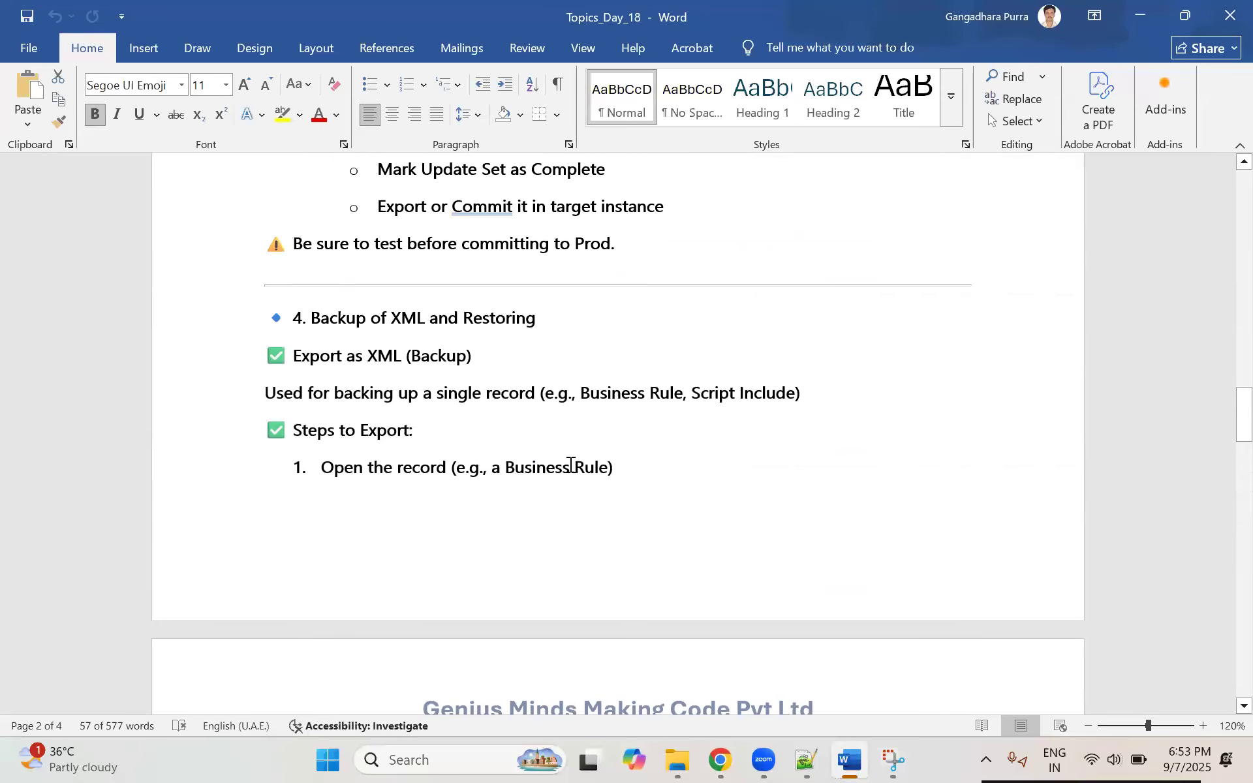
left_click(604, 467, "shift")
left_click(479, 393)
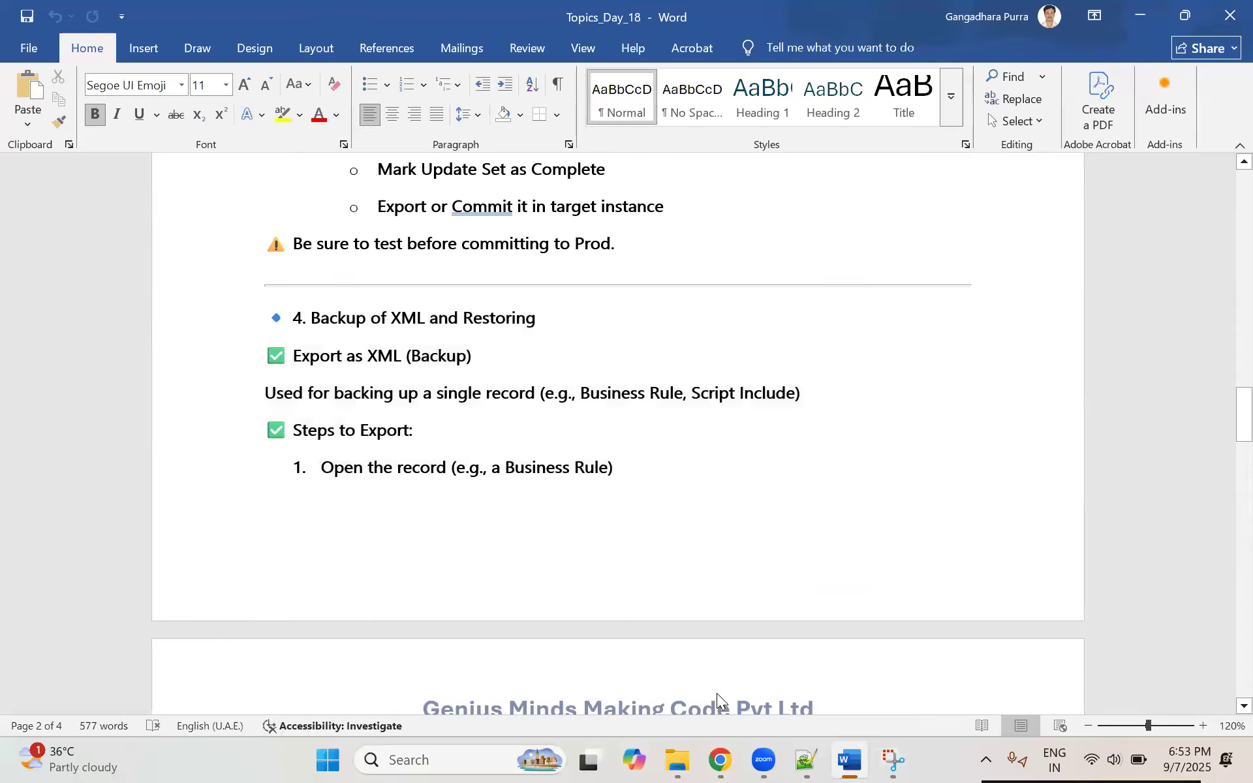
Step: Switch to Notepad++ and place the cursor at the end of the Calendar Reports example line
left_click(803, 761)
scroll(310, 319, "down", 10)
scroll(400, 296, "up", 4)
left_click(768, 423)
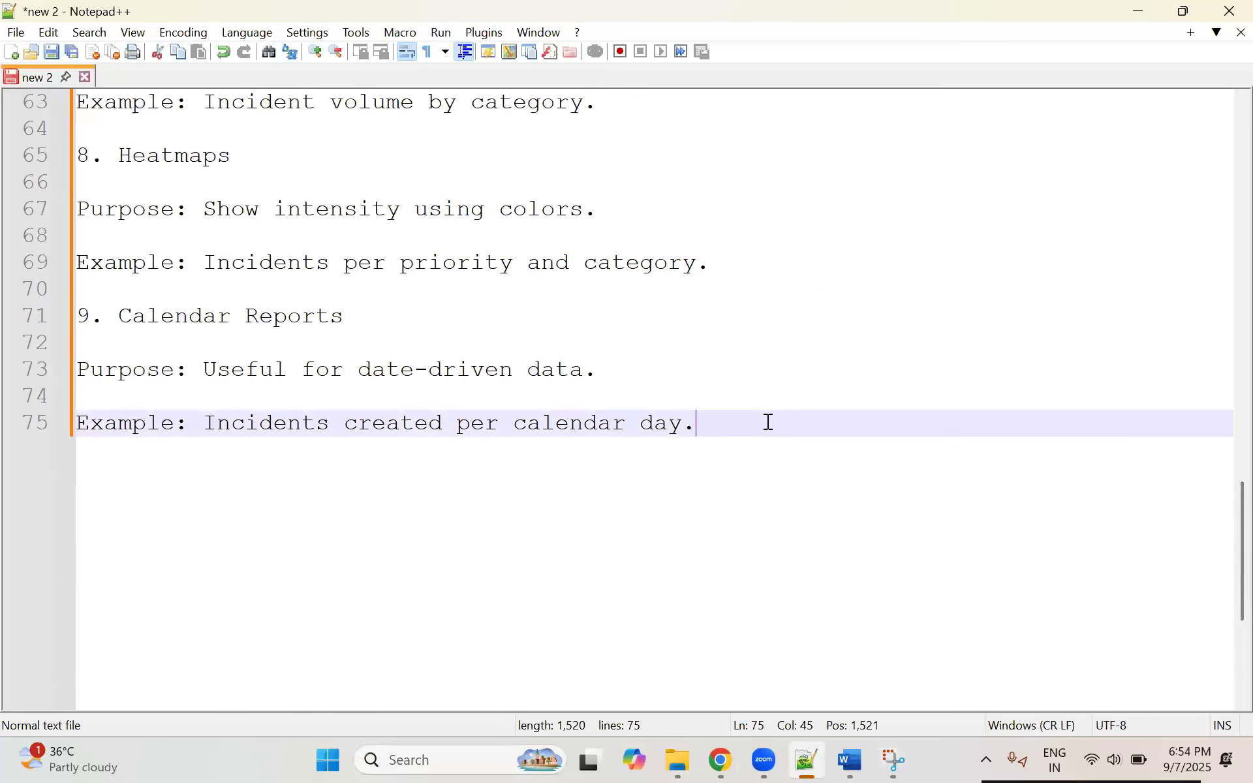
Step: Leave blank lines below the Calendar Reports example and add the lines "Developement System" and "UAT System"
key("Return")
key("Return")
key("Return")
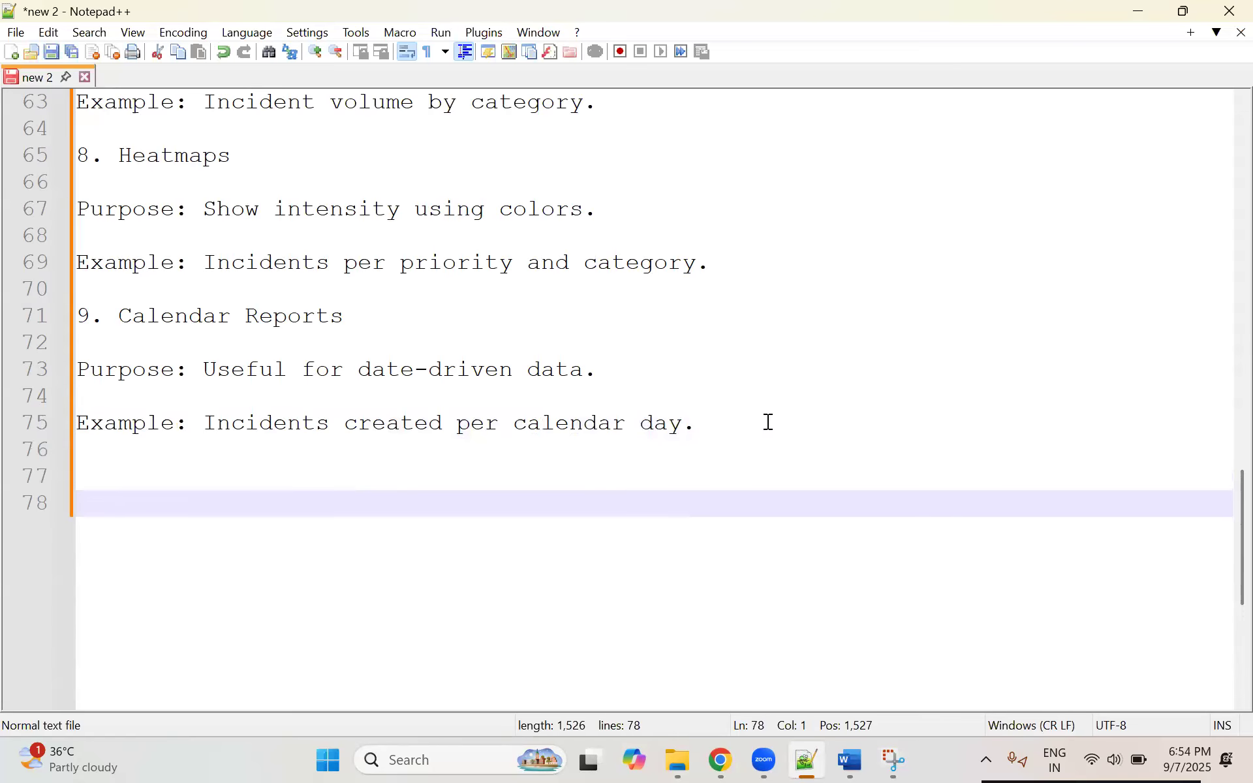
type("Developement System")
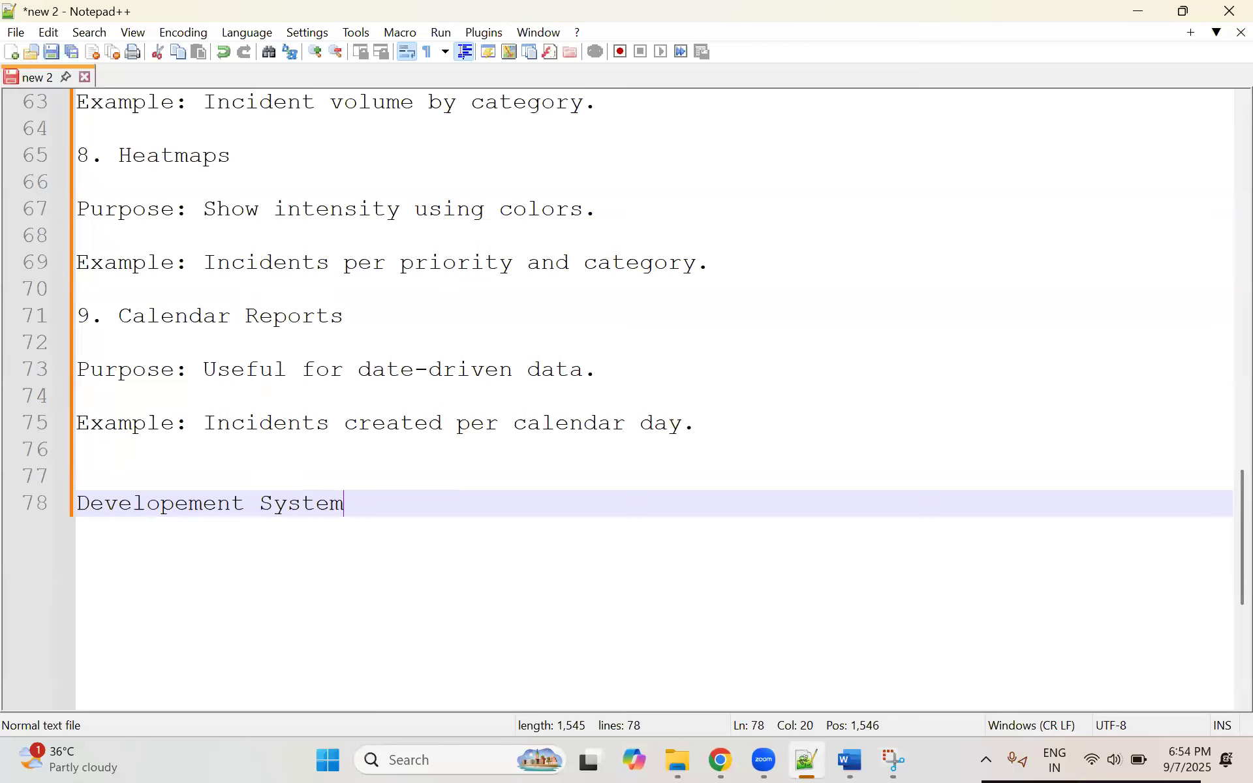
key("Return")
key("Return")
key("Up")
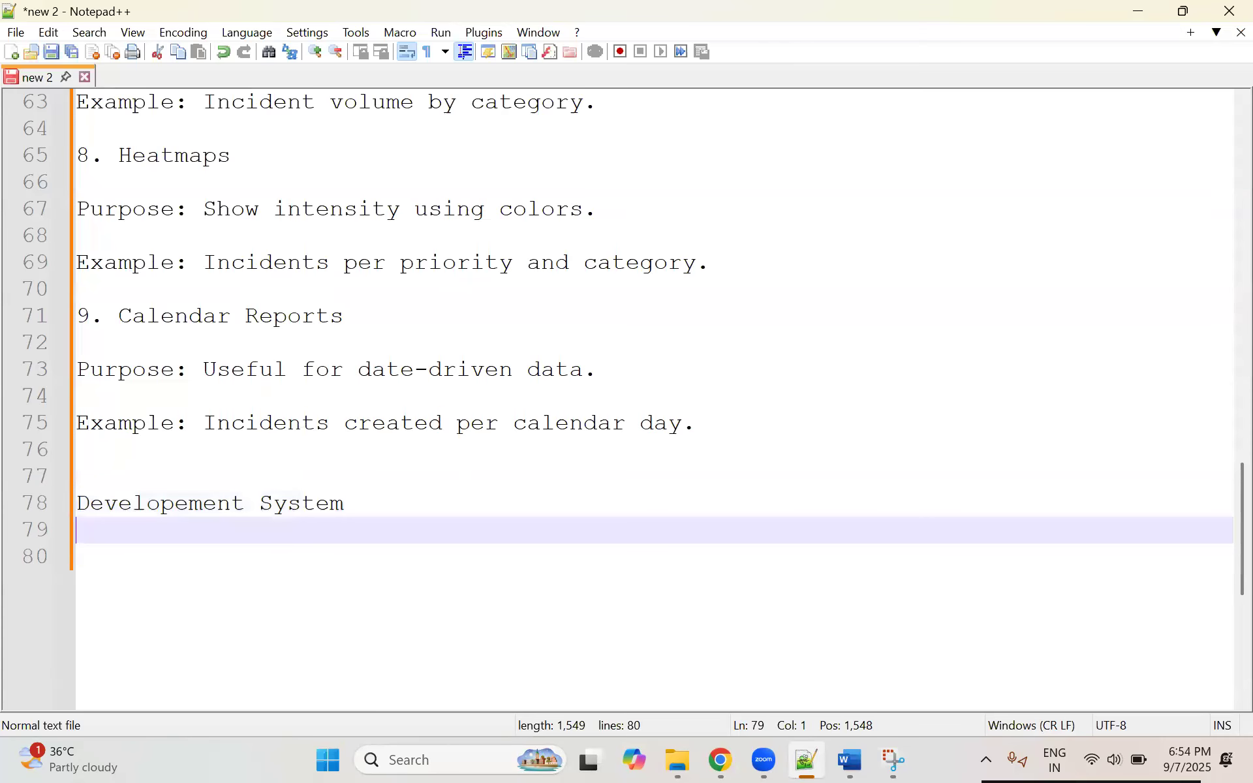
type("UAT System")
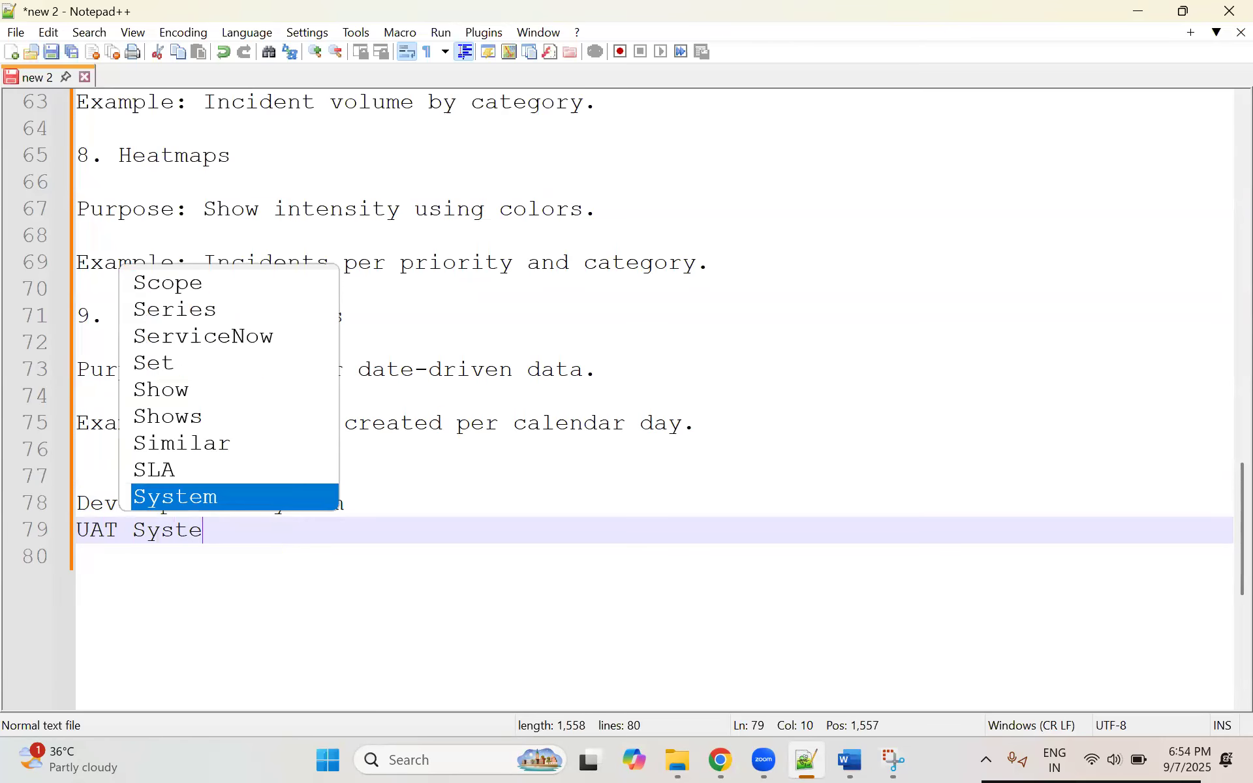
Step: Add the line "Producation System" below the UAT System line
key("Return")
key("Return")
type("Producation")
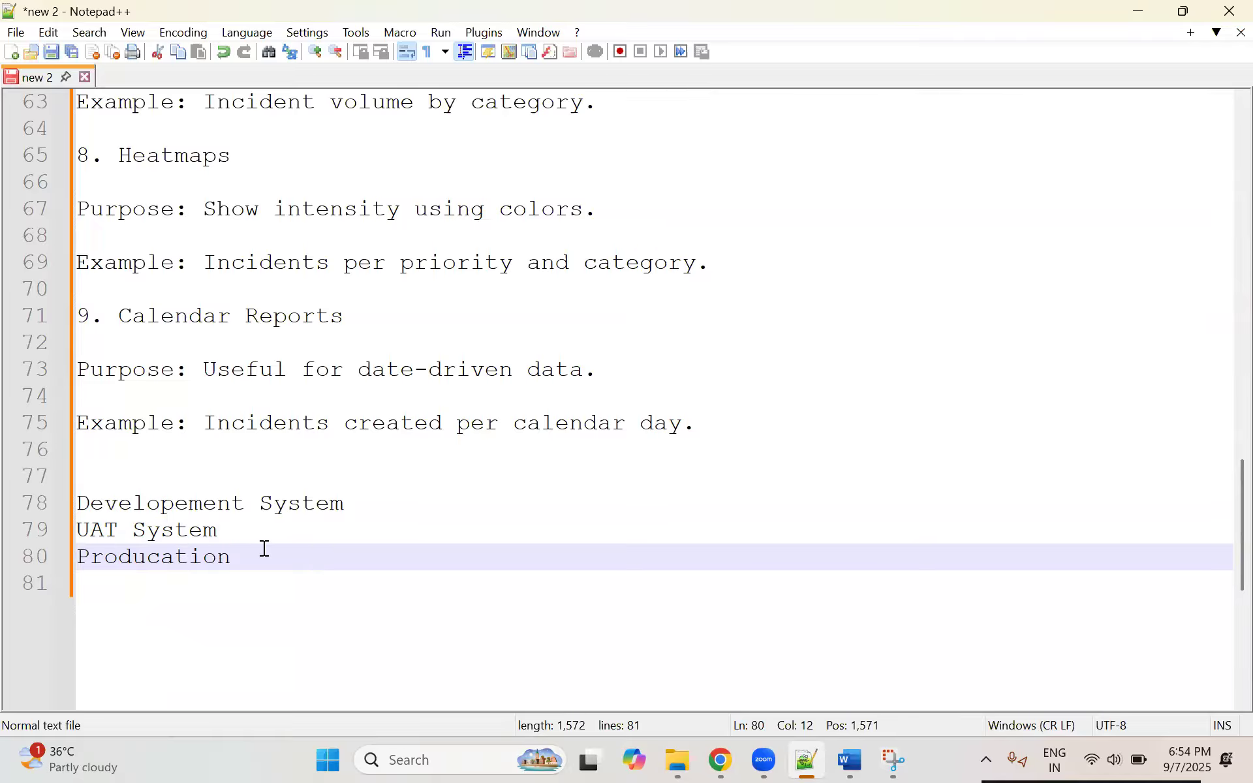
left_click(261, 503)
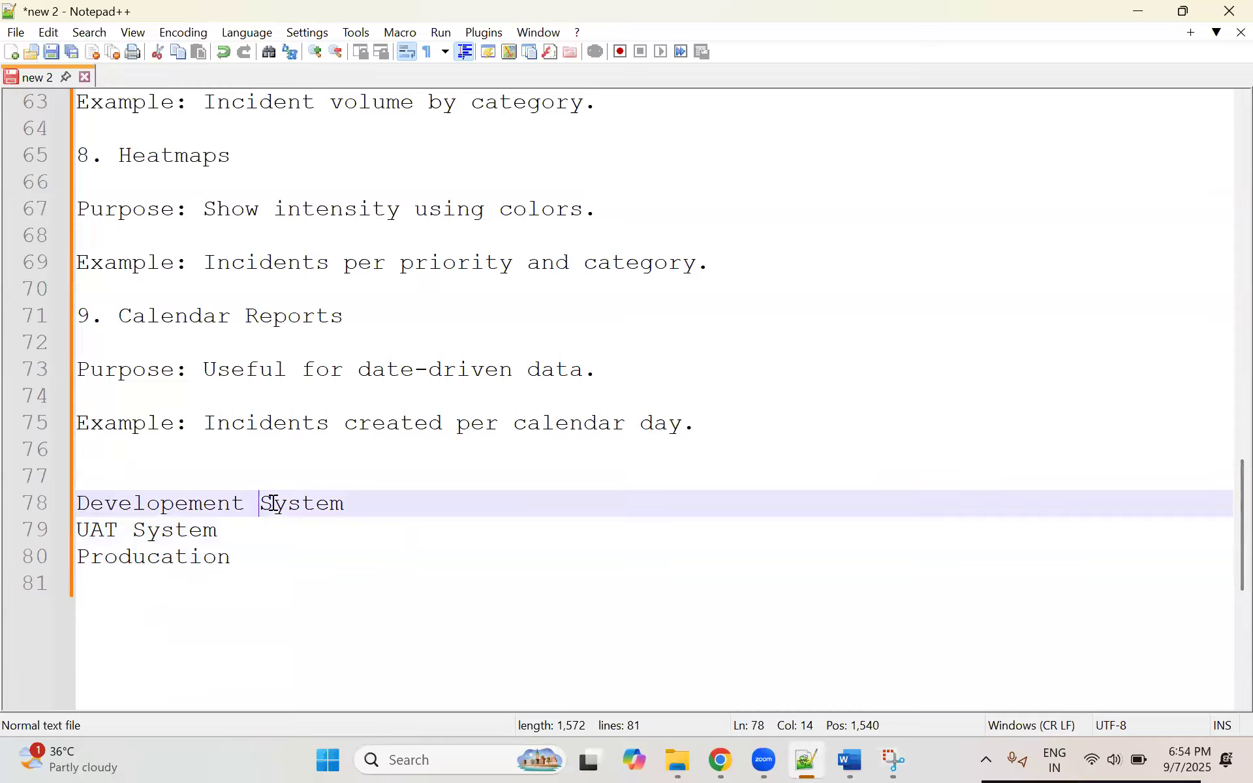
left_click(304, 557)
type("System")
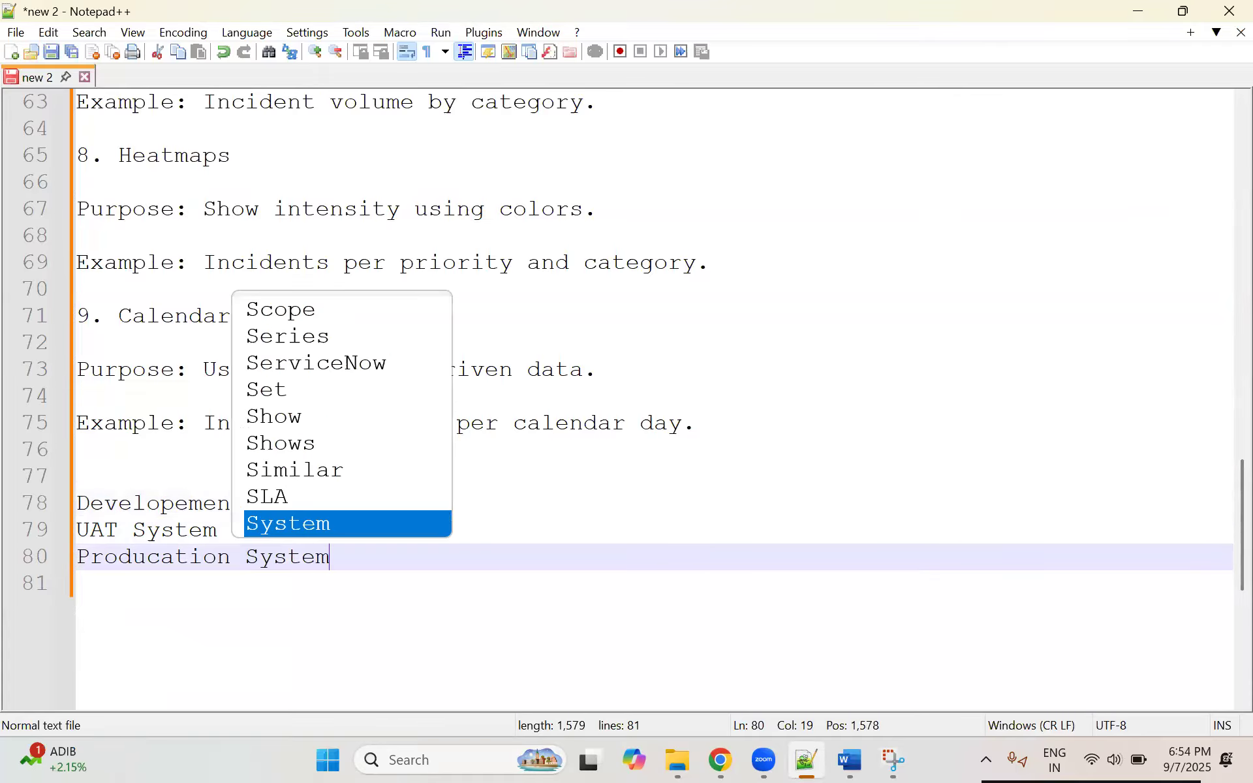
Step: Review the three system lines, highlighting the whole list and the UAT System line on its own
left_click(598, 513)
left_click_drag(363, 581, 23, 497)
left_click(240, 529)
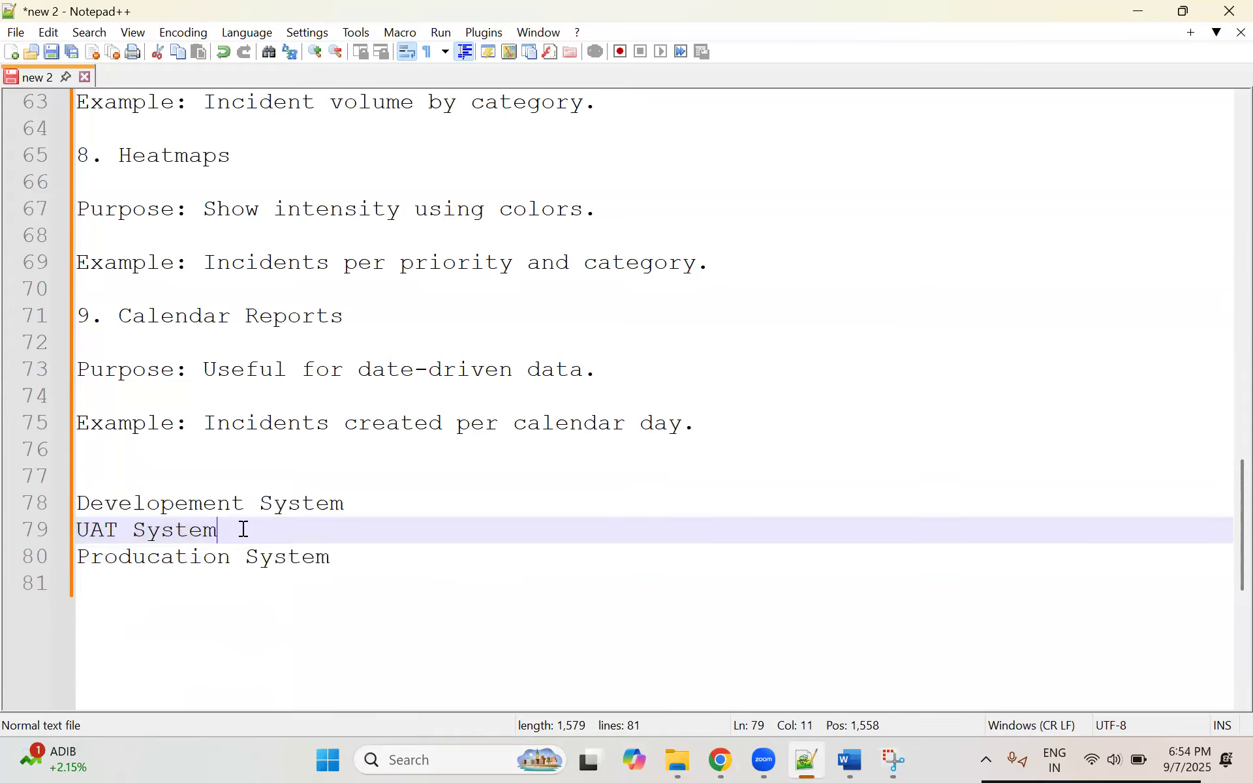
left_click_drag(336, 557, 62, 509)
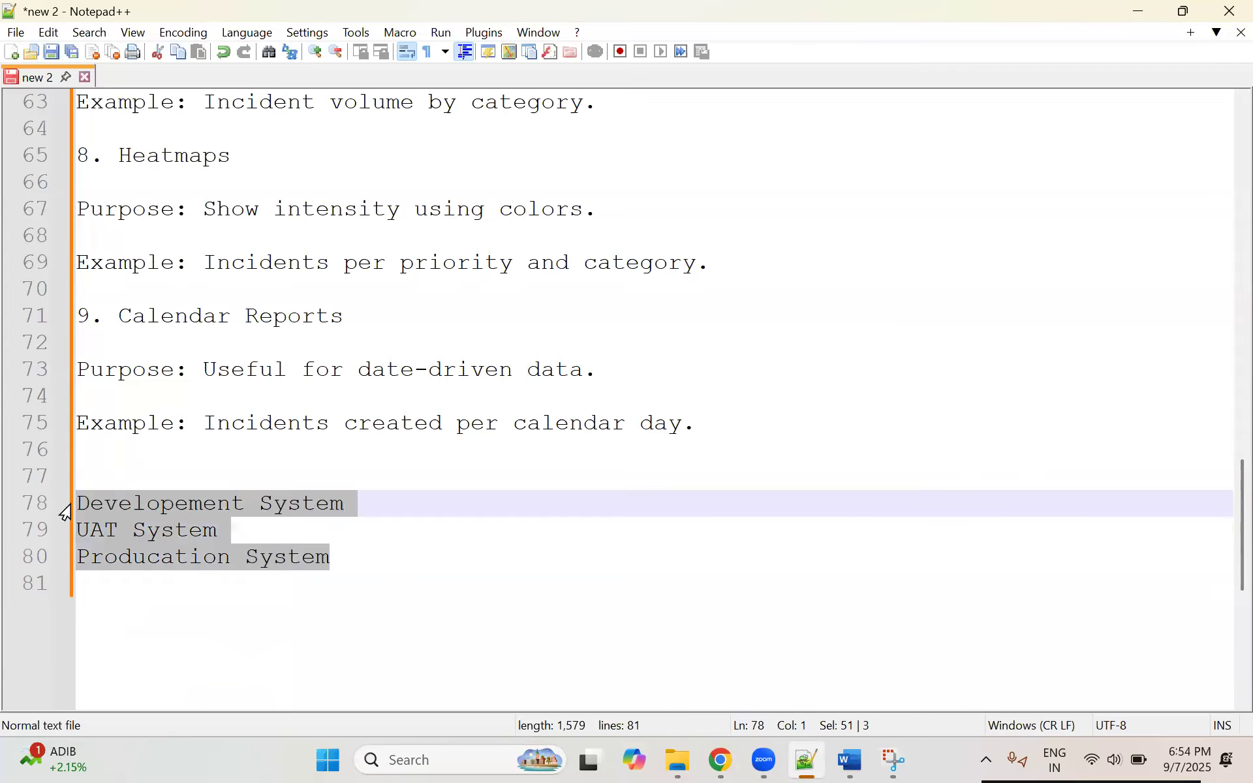
left_click(222, 530)
left_click(358, 554)
left_click(72, 503, "shift")
scroll(197, 496, "down", 1)
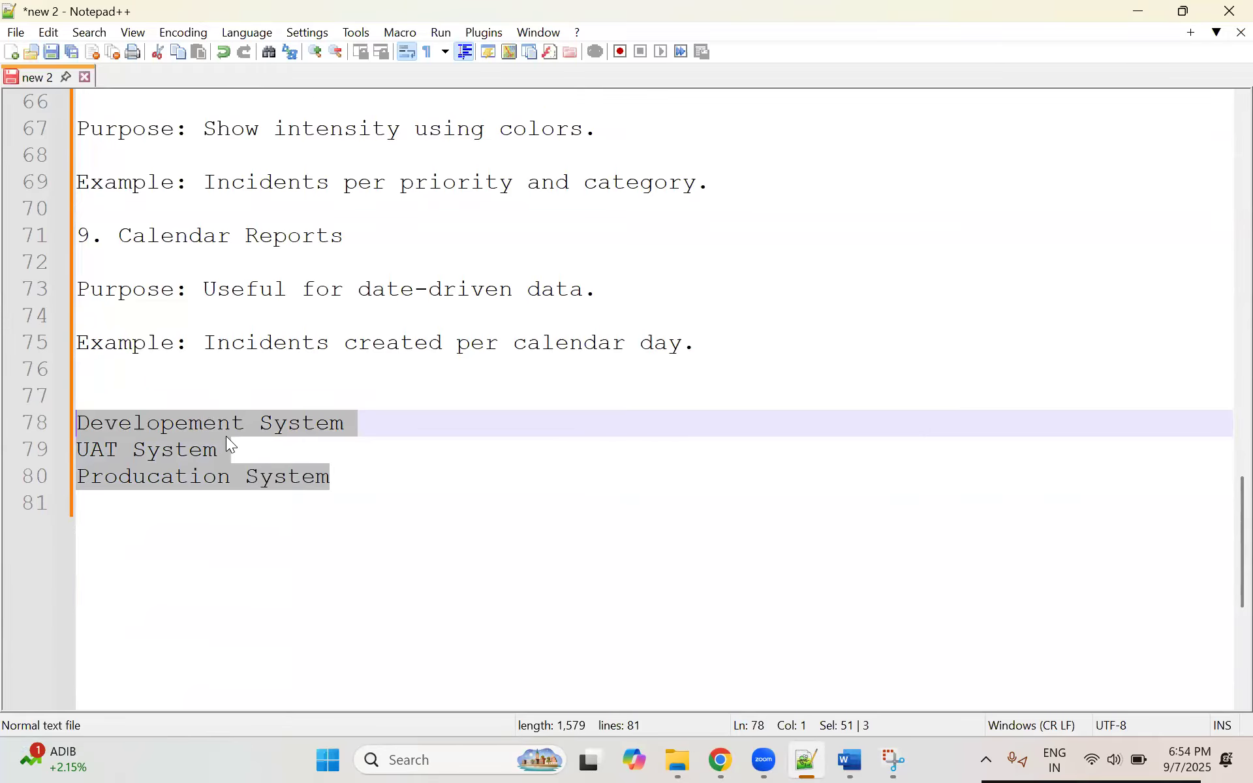
scroll(225, 435, "up", 2)
left_click(375, 530)
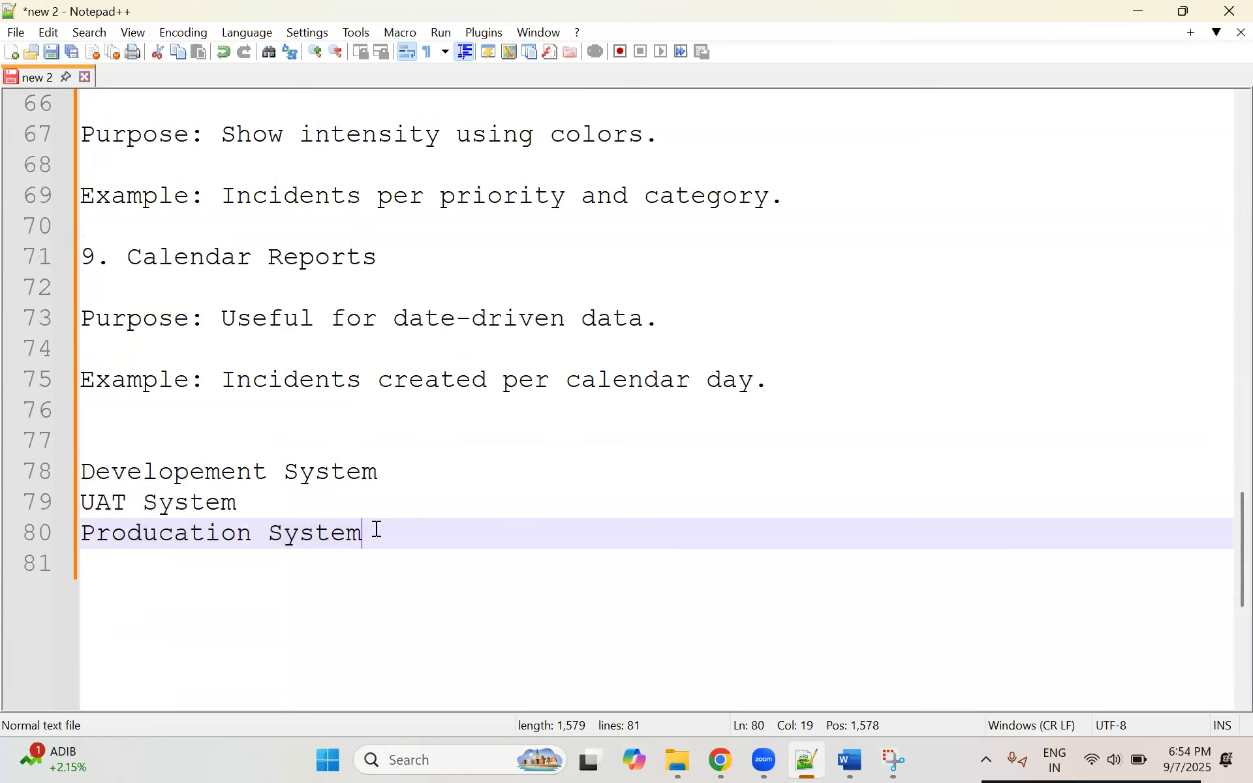
scroll(386, 525, "down", 1)
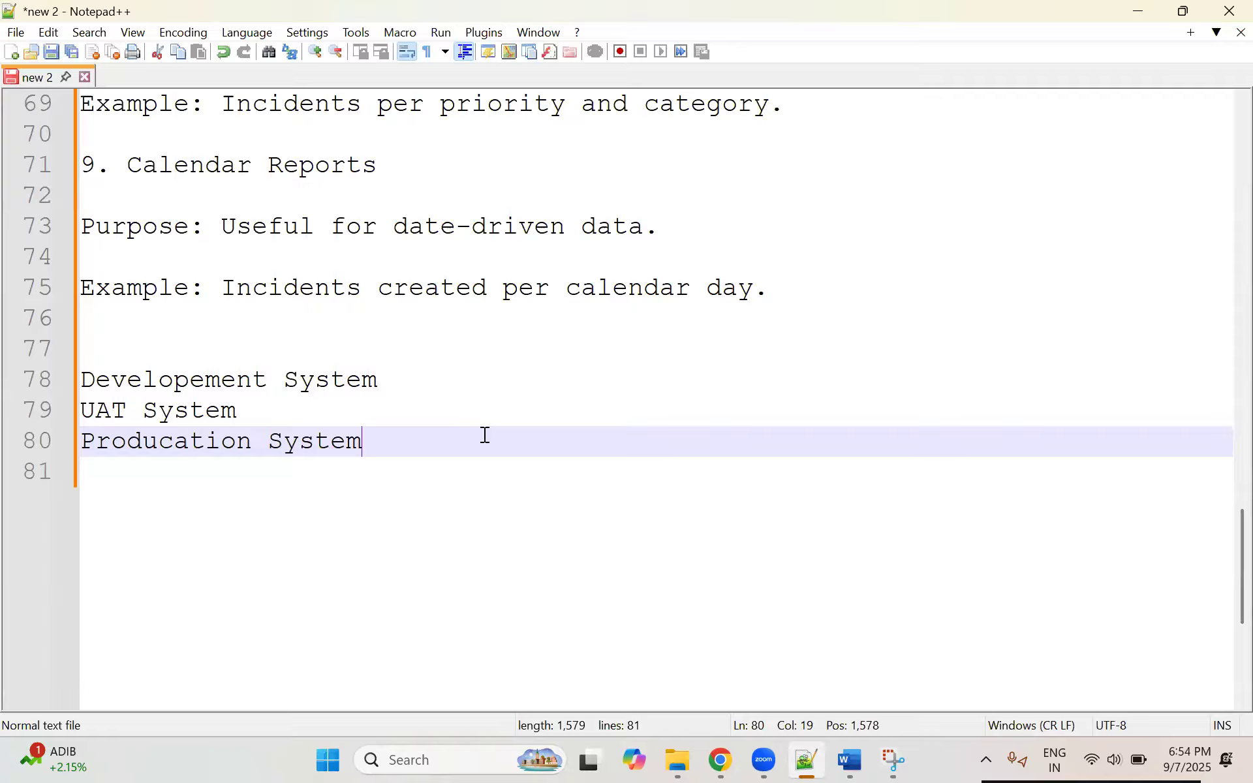
left_click(299, 410)
left_click(418, 439)
left_click(282, 410)
key("shift+Left")
key("shift+Left")
key("shift+Left")
key("shift+Left")
key("shift+Left")
key("shift+Left")
key("shift+Left")
key("shift+Left")
key("shift+Left")
key("shift+Left")
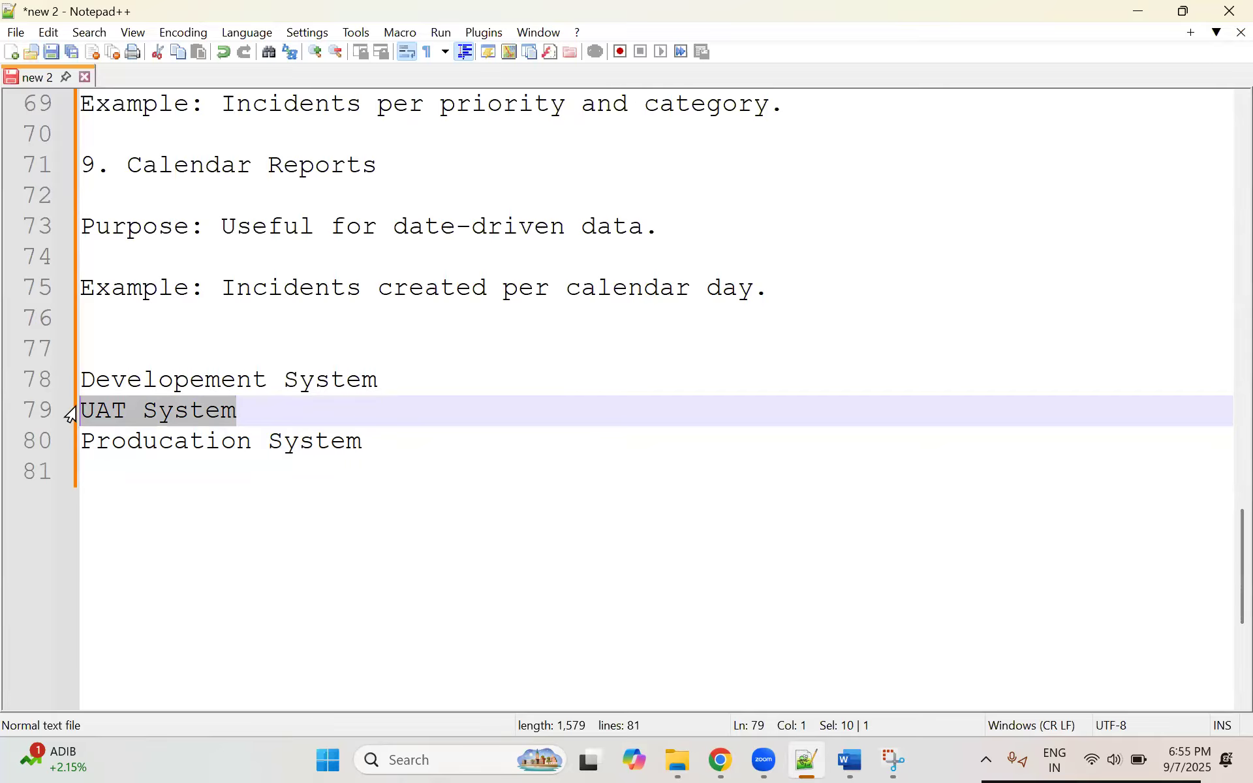
Step: Append "All your chages we will be doing in Developement" to the Developement System line
left_click(435, 380)
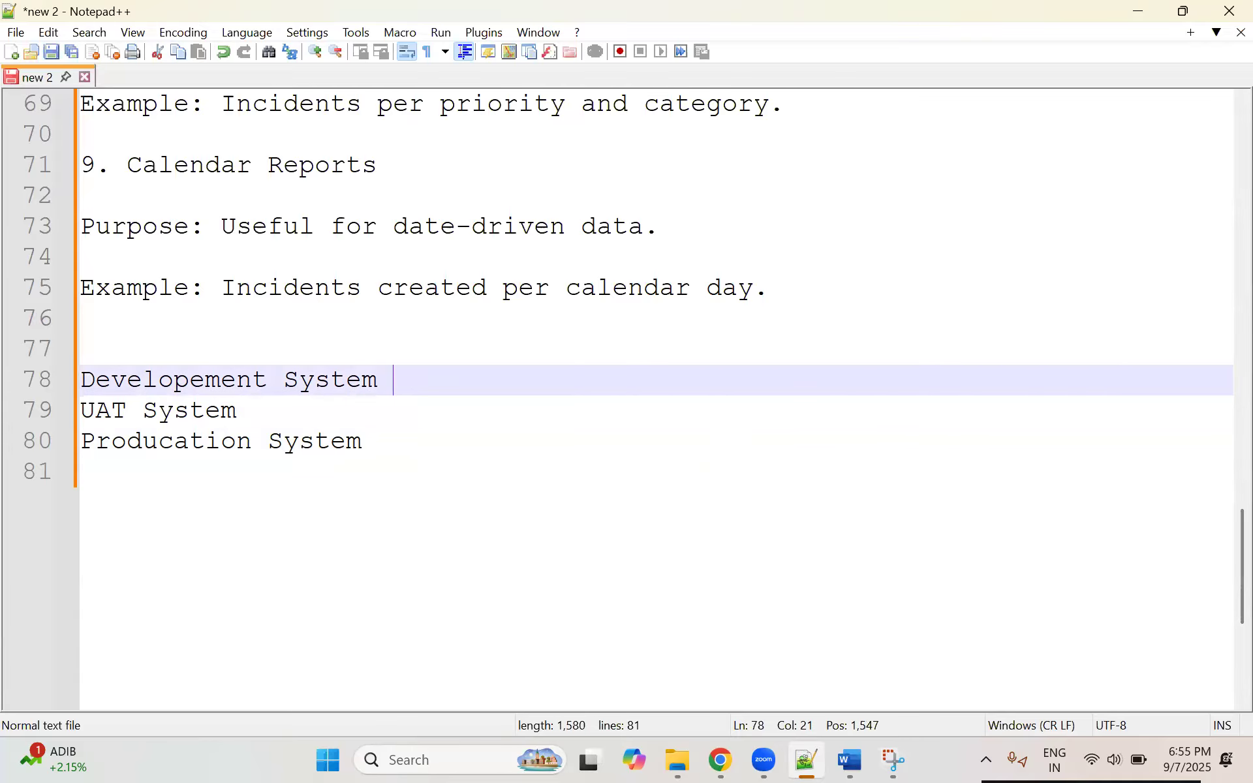
type("All yo")
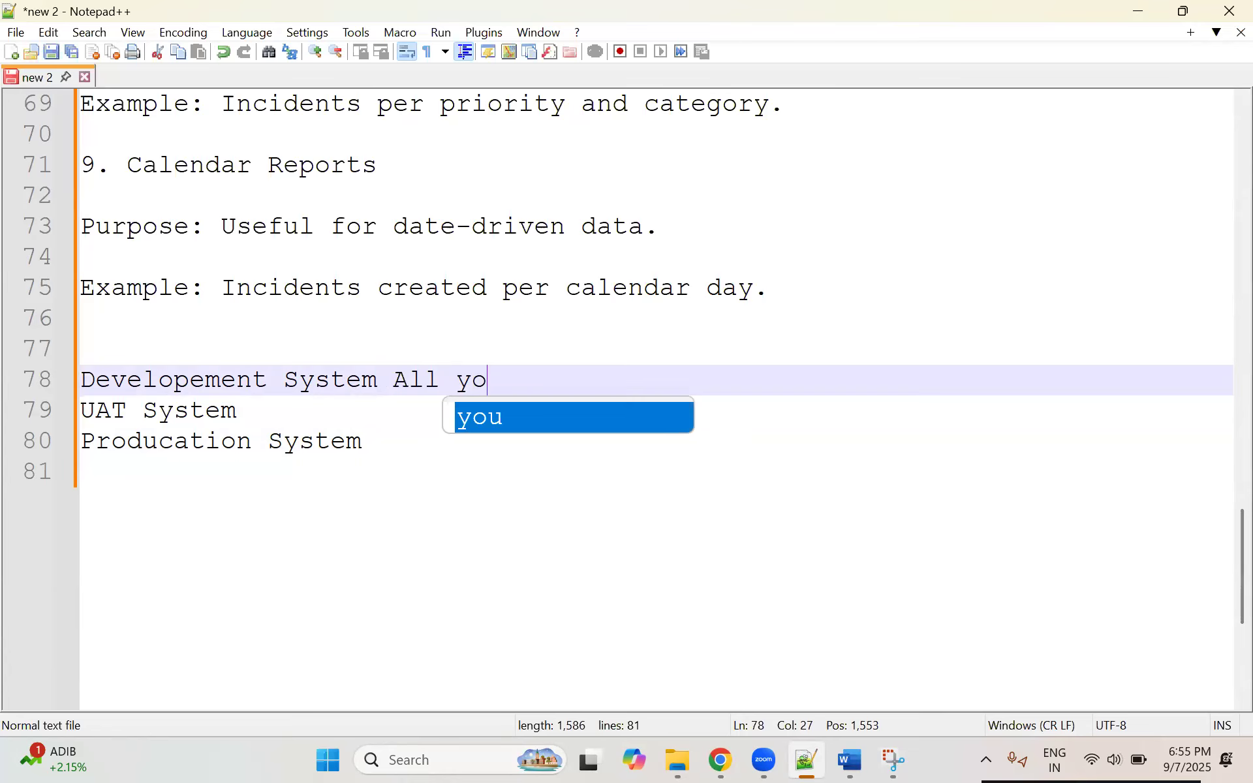
type("ur chagne will")
key("BackSpace")
key("BackSpace")
key("BackSpace")
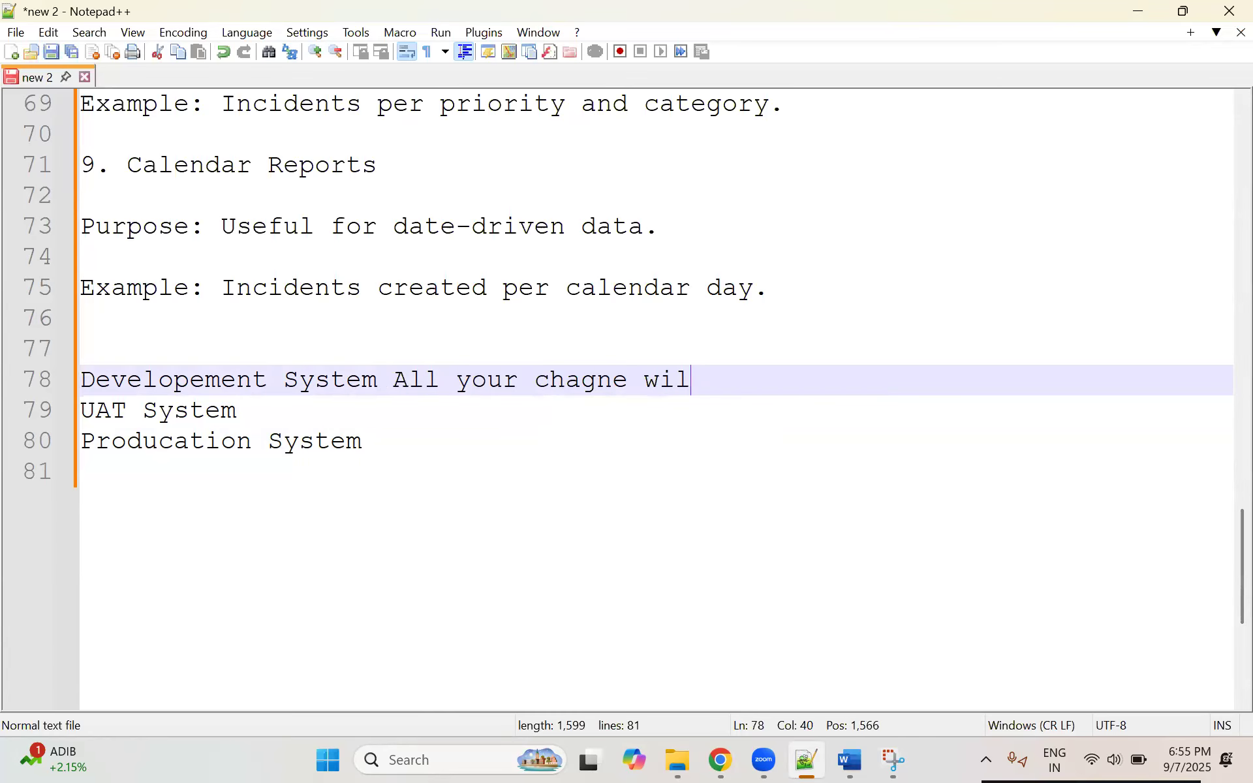
key("BackSpace")
key("BackSpace")
key("BackSpace")
key("BackSpace")
key("BackSpace")
type("ges we will be doing in")
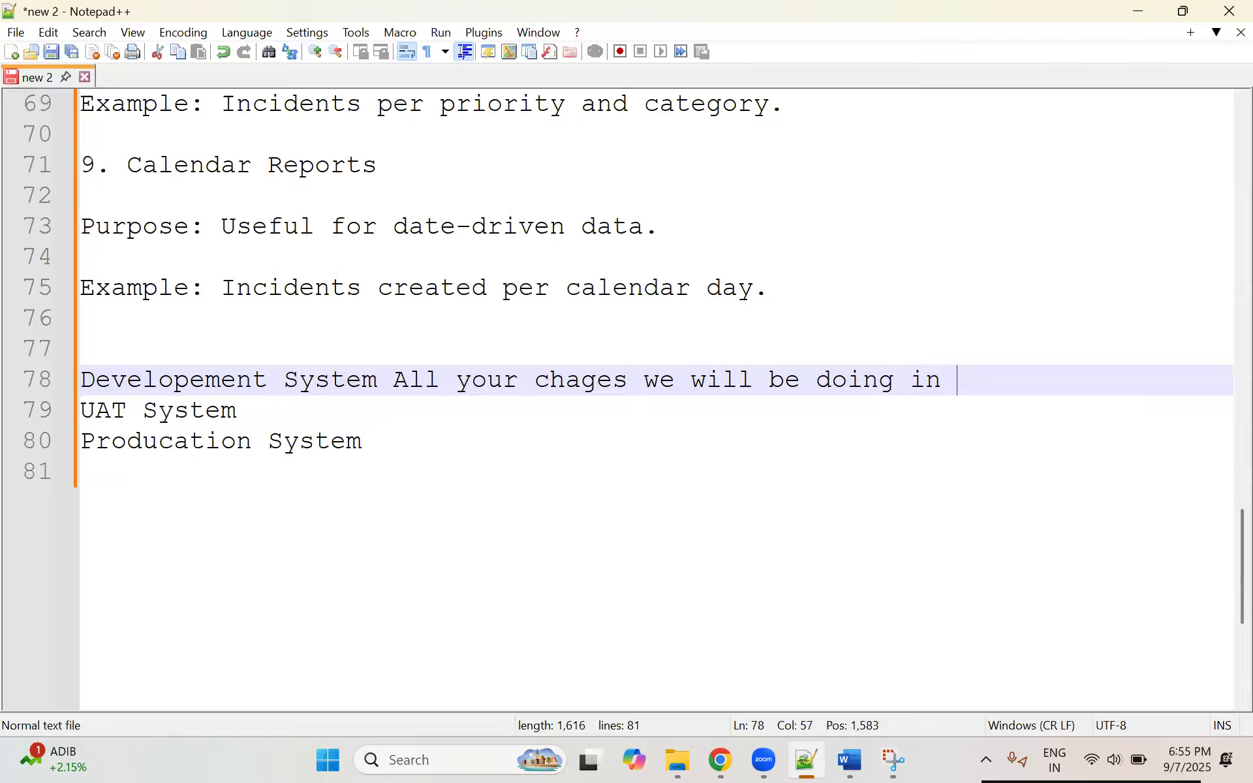
type("Developement")
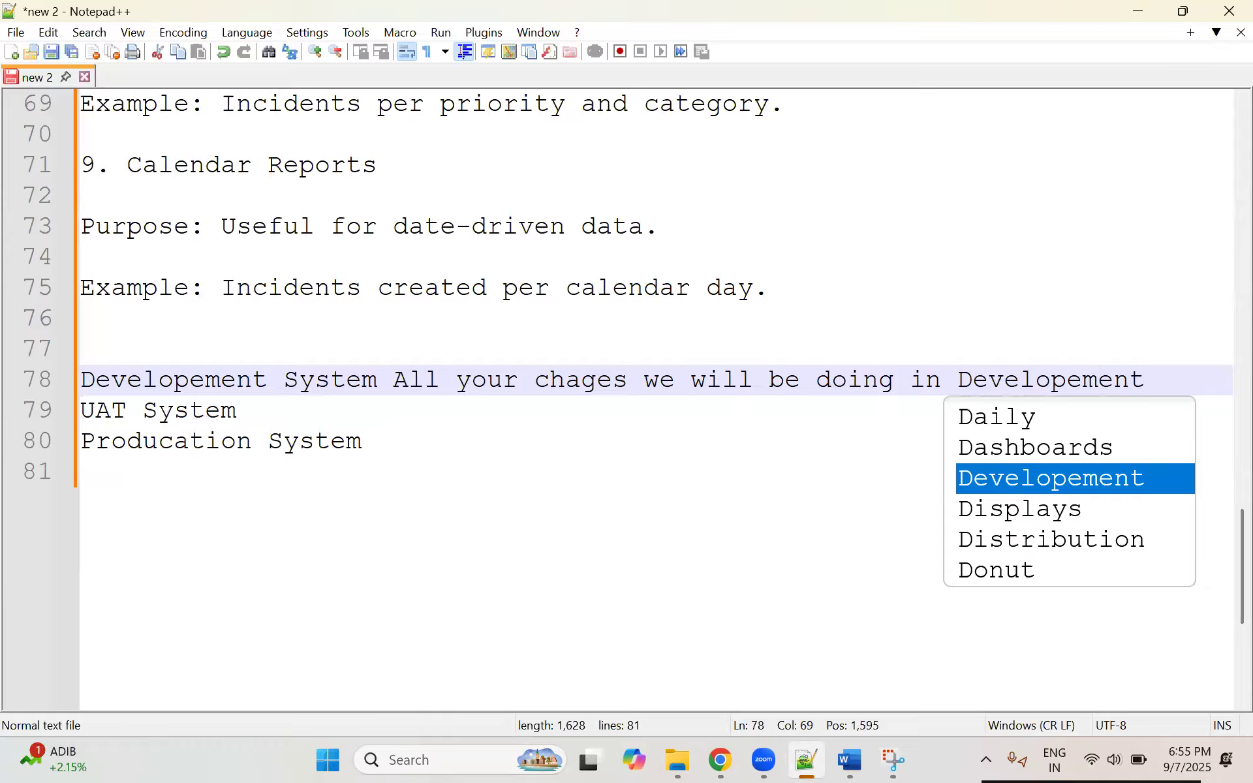
Step: Enter "XYZ" on the blank line directly above the Developement System line
left_click(163, 348)
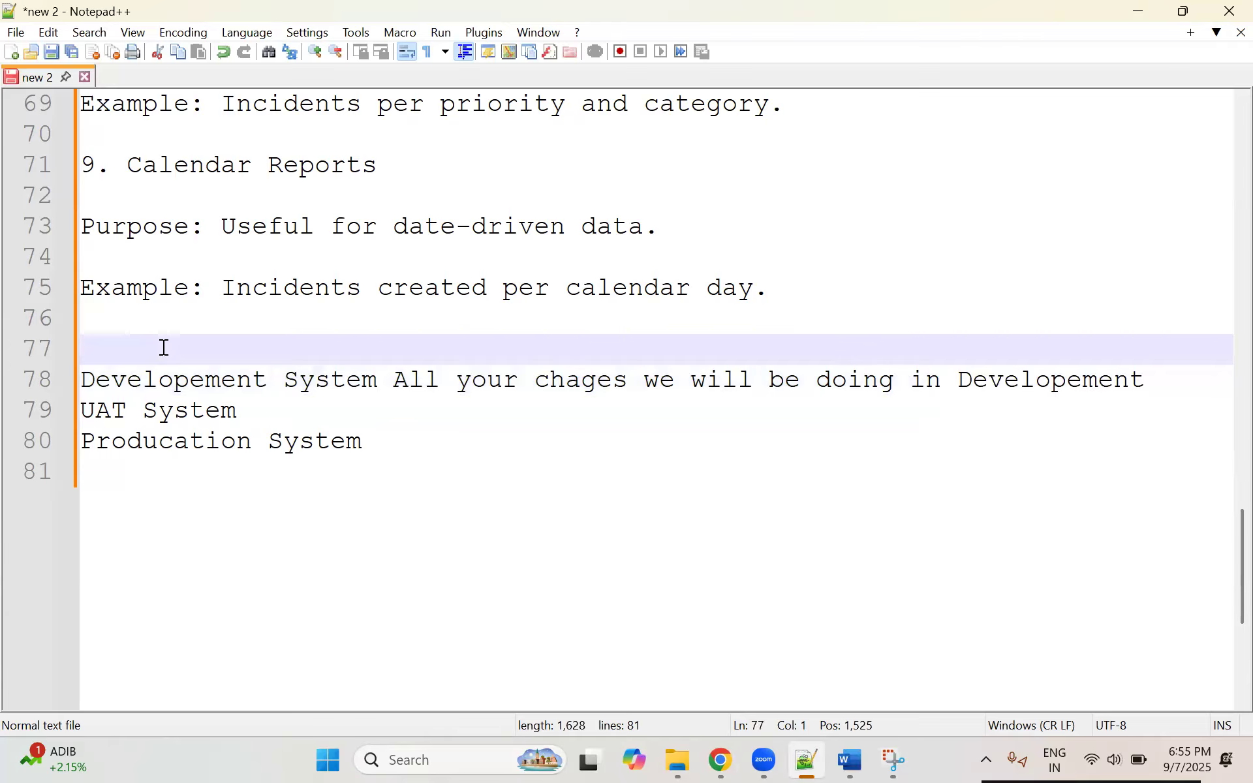
type("XYZ")
Step: Highlight the Developement, UAT and Producation entries in turn to point out each system
left_click_drag(414, 447, 58, 382)
left_click(189, 385)
left_click(267, 382, "shift")
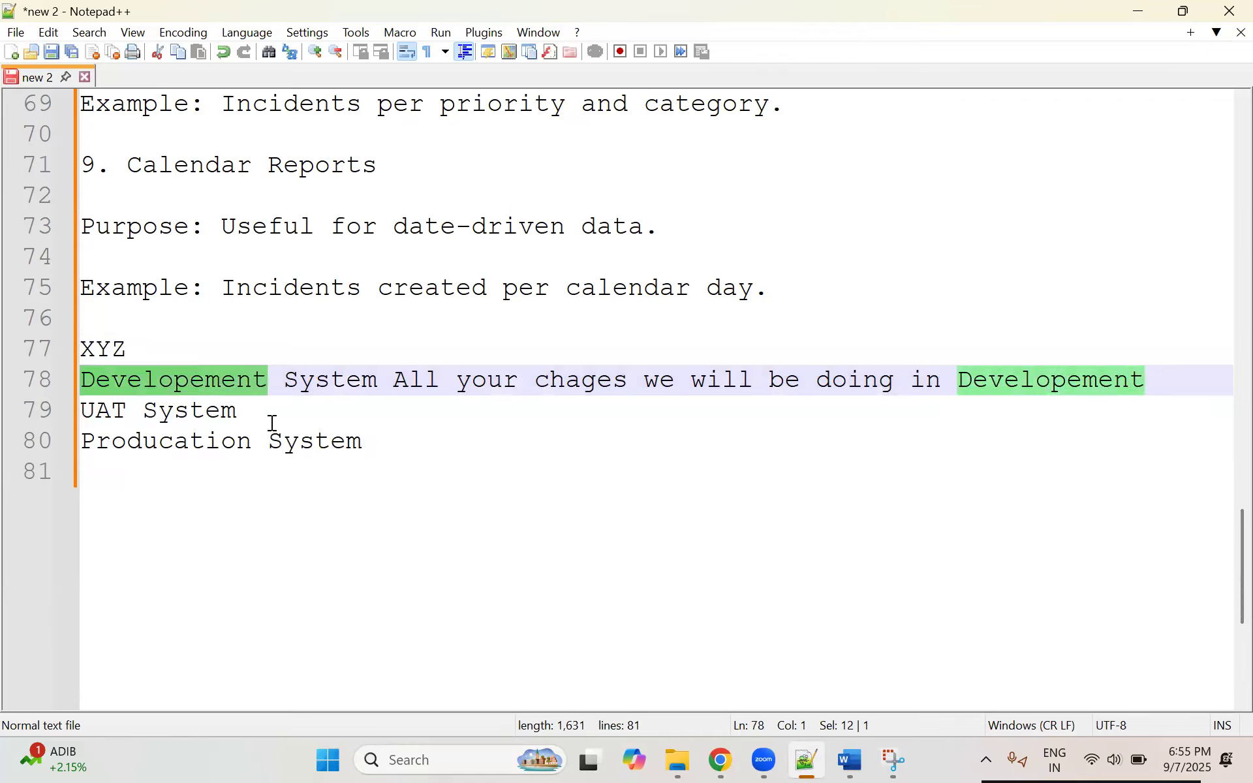
left_click_drag(244, 411, 51, 401)
left_click_drag(368, 450, 129, 448)
left_click(140, 443)
Step: Retype the word "Producation" at the start of the Producation System line
double_click(148, 443)
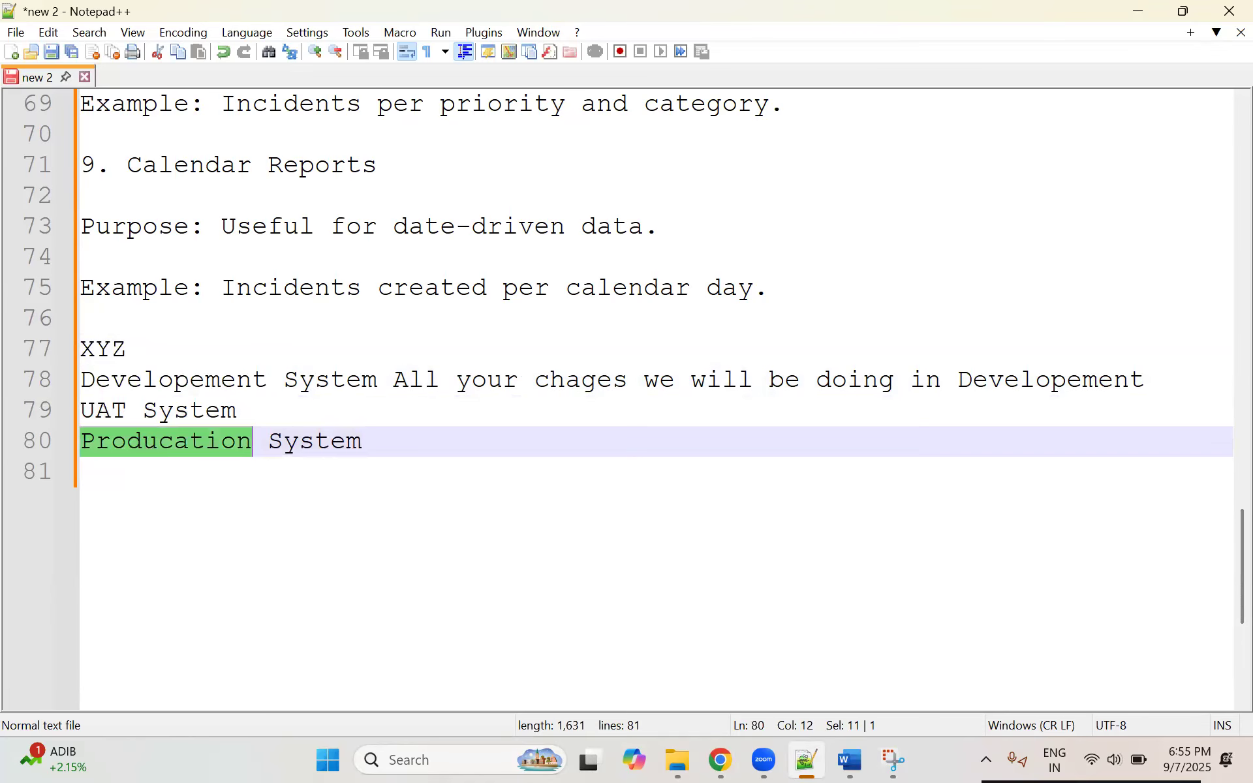
key("BackSpace")
type("Pro")
type("duca")
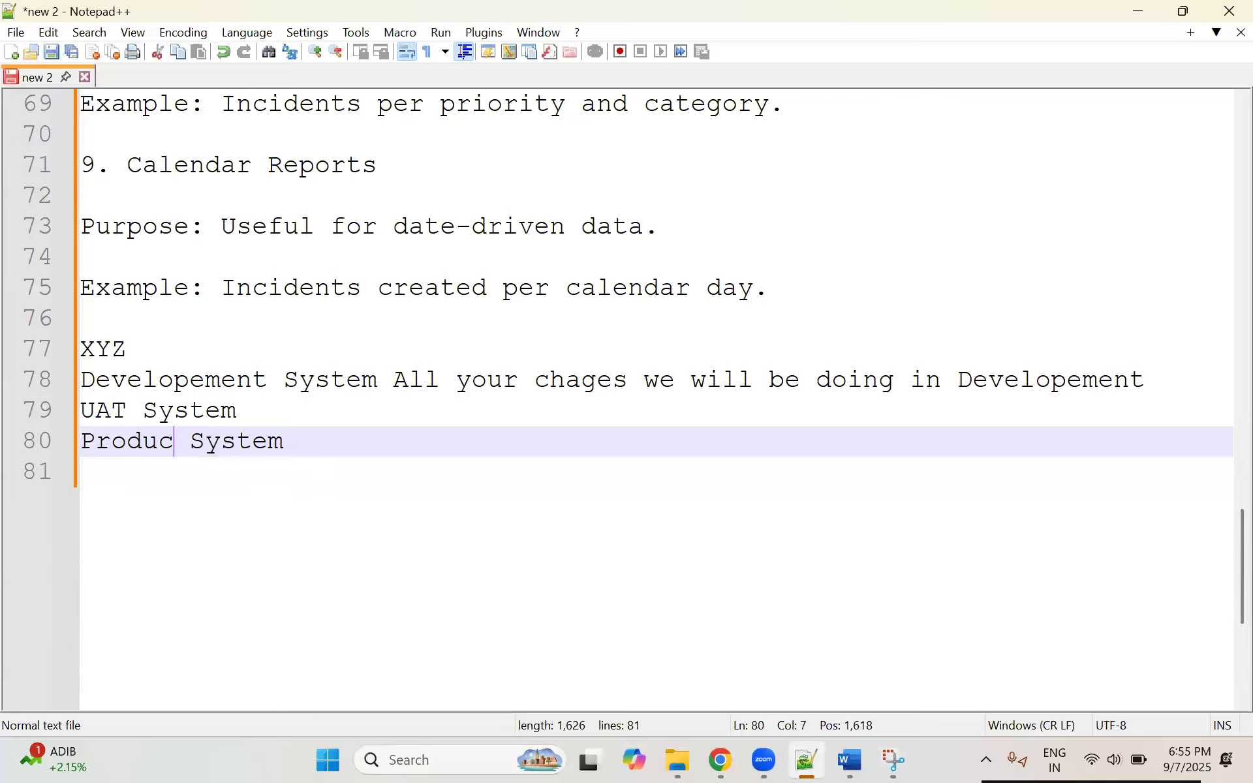
type("tio")
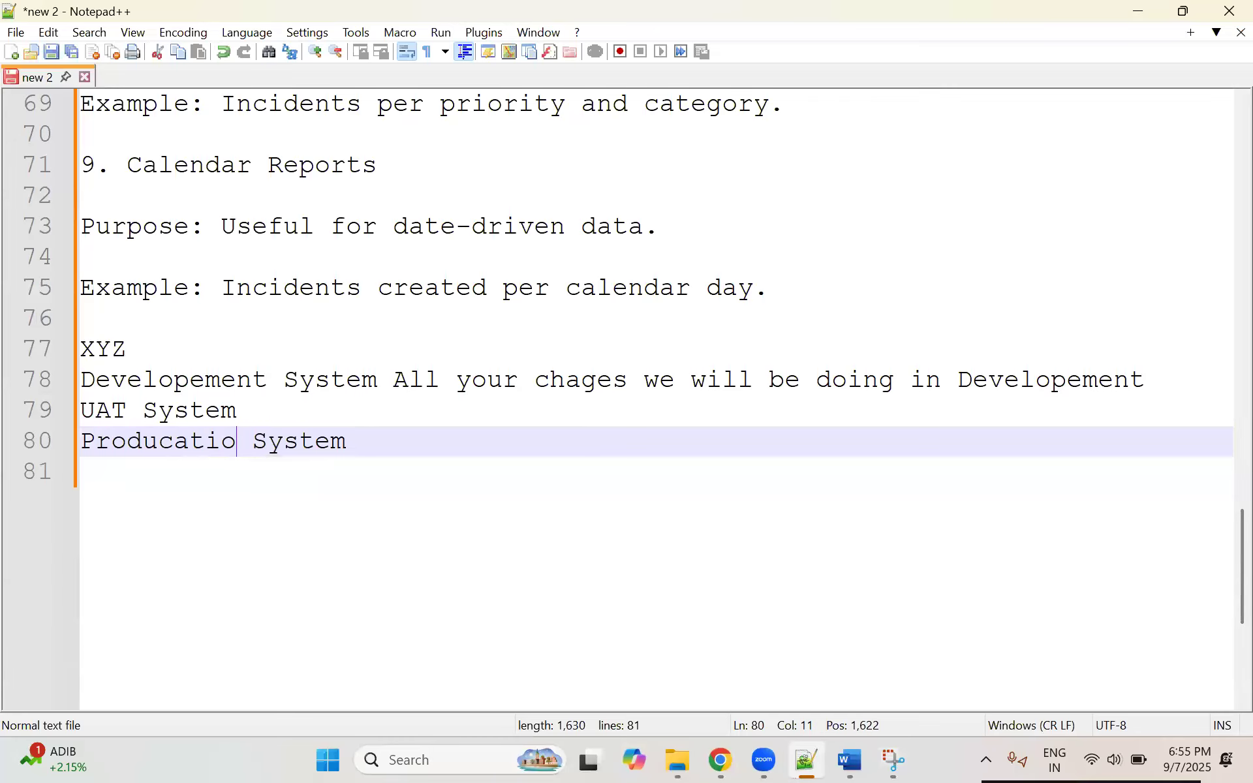
type("n")
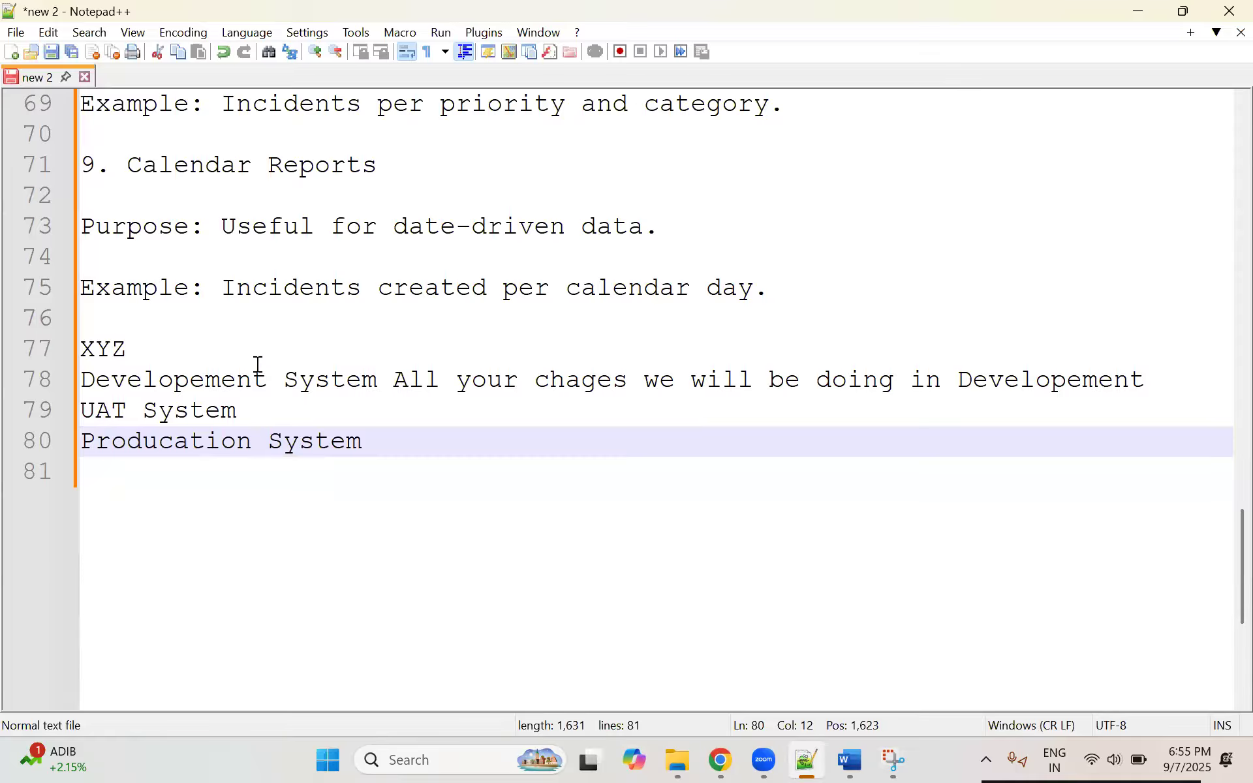
Step: Insert ": Developever will do all configuration in" after the first word of the Developement line
left_click(212, 343)
left_click(266, 379)
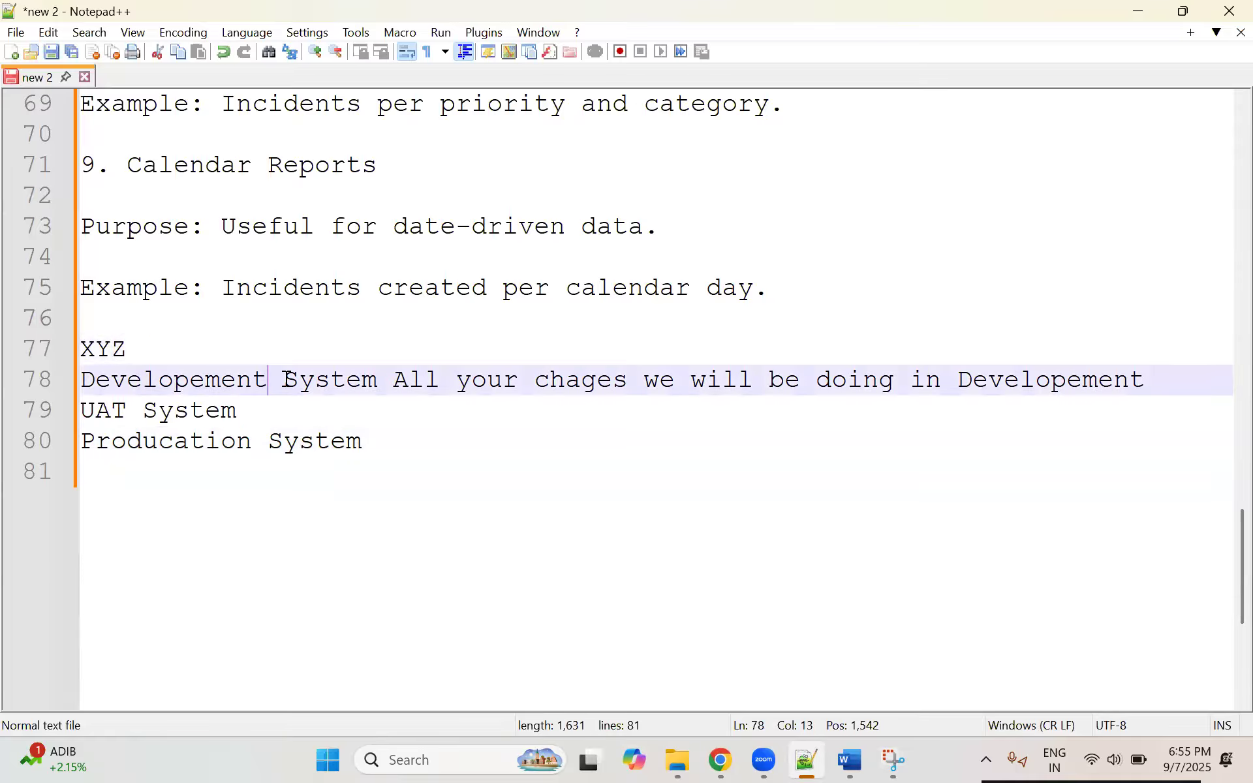
type(":")
type(" Developeme")
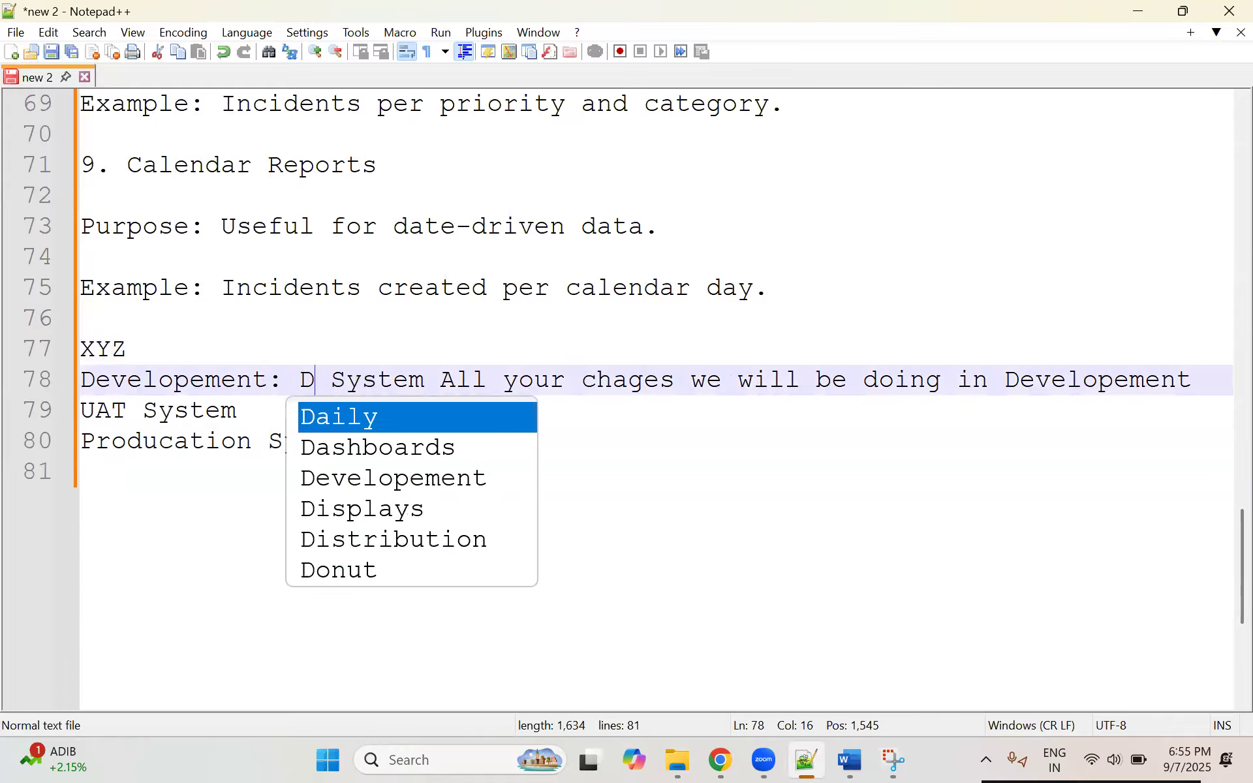
type("n")
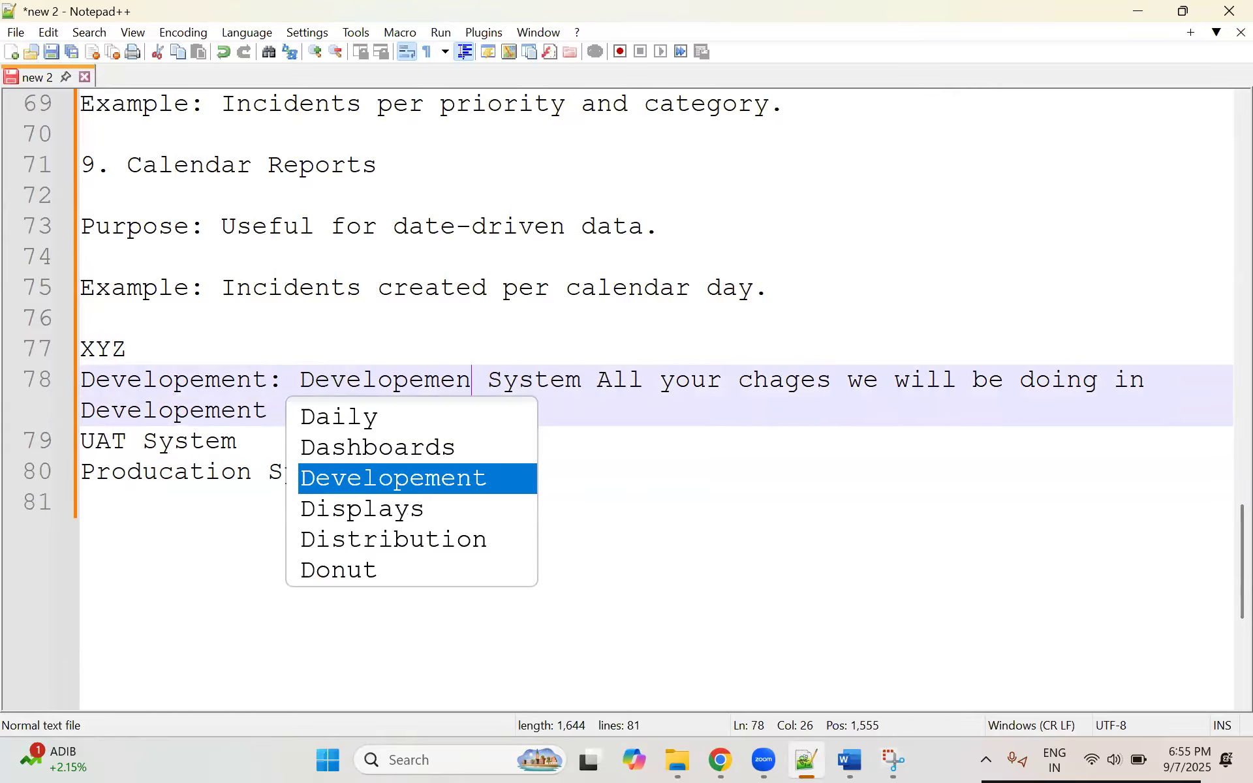
key("BackSpace")
key("BackSpace")
key("BackSpace")
type("ver")
type(" will do all")
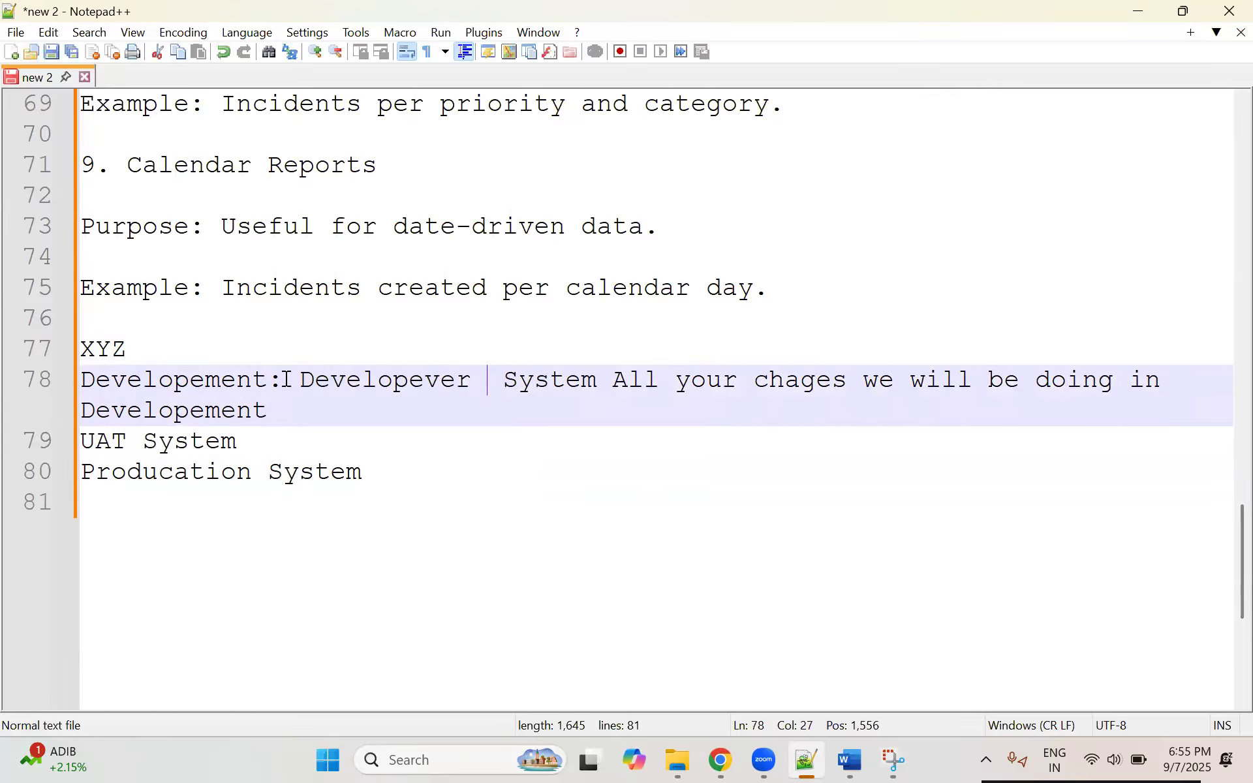
type(" configuration ")
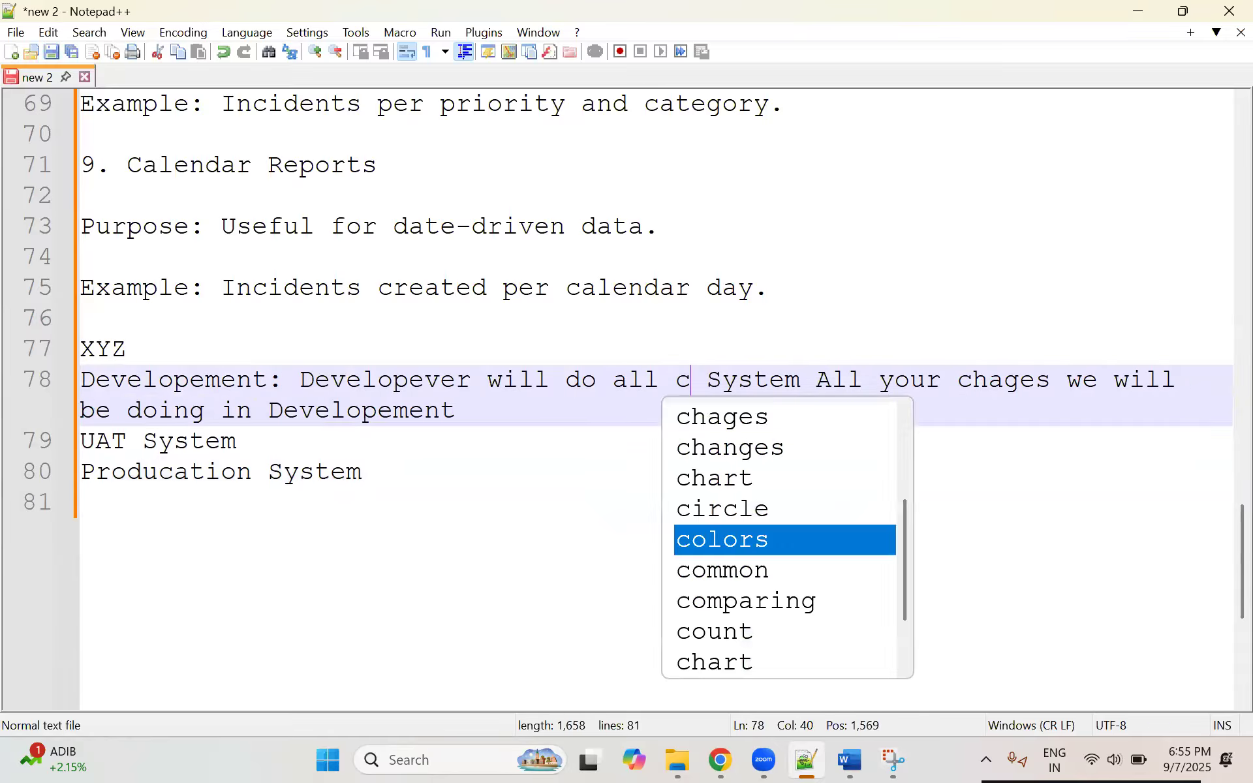
type("in")
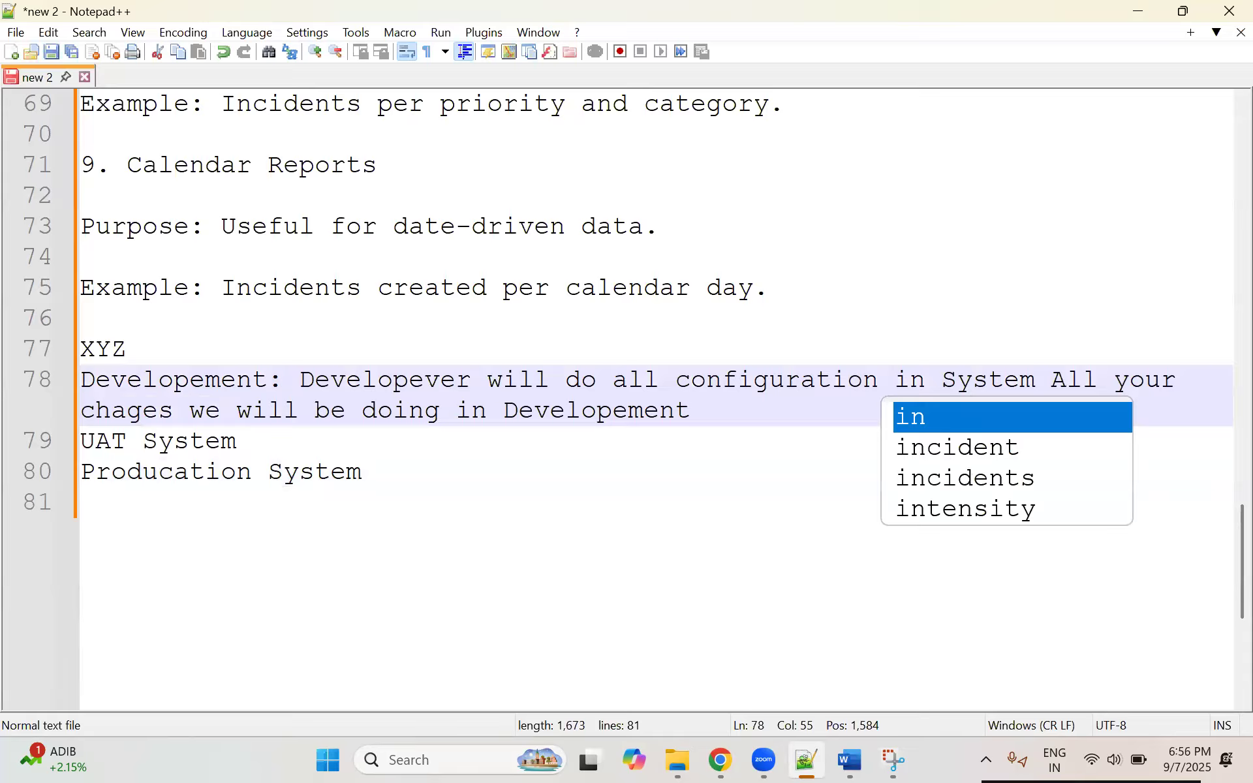
Step: Replace the leftover text starting with "System All your chages" at the end of the Developement line with "development"
left_click_drag(692, 411, 940, 378)
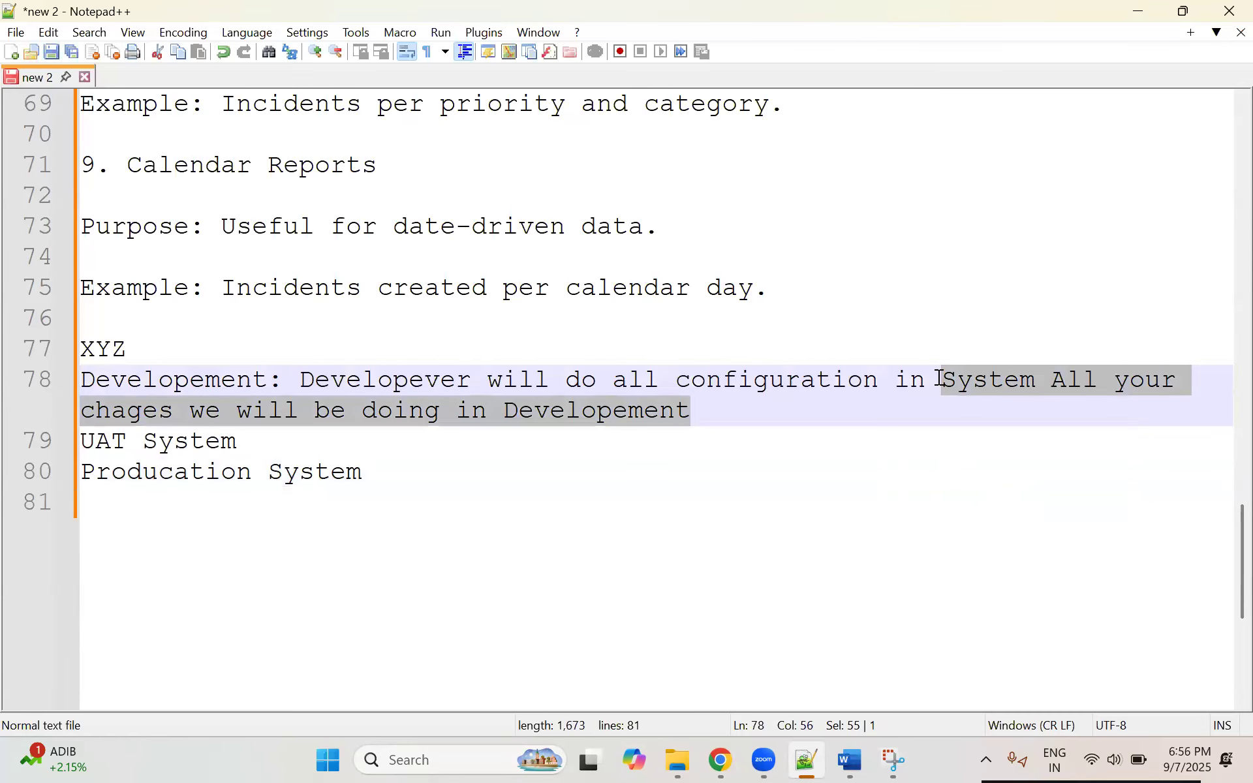
type("in d")
key("BackSpace")
key("BackSpace")
key("BackSpace")
key("BackSpace")
key("BackSpace")
type("develope")
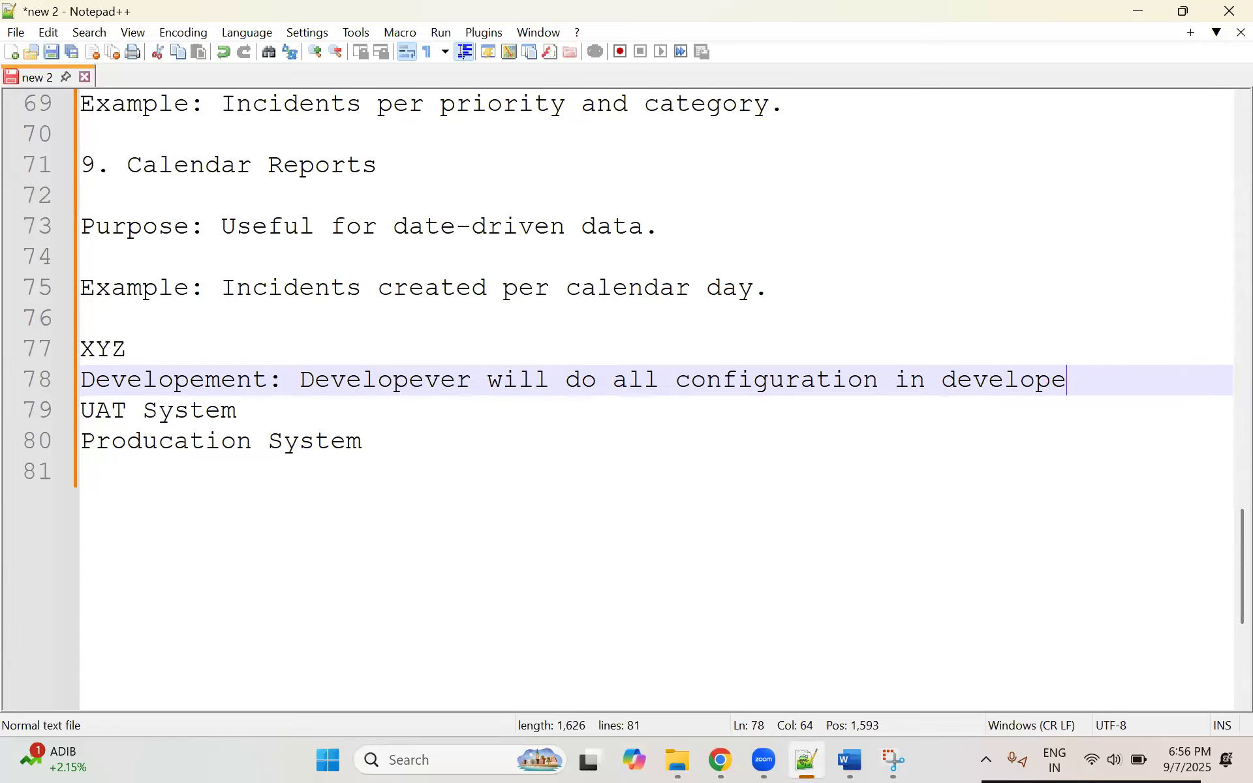
type("n")
key("BackSpace")
key("BackSpace")
key("BackSpace")
type("pment")
key("BackSpace")
left_click(416, 422)
double_click(973, 378)
type("develop")
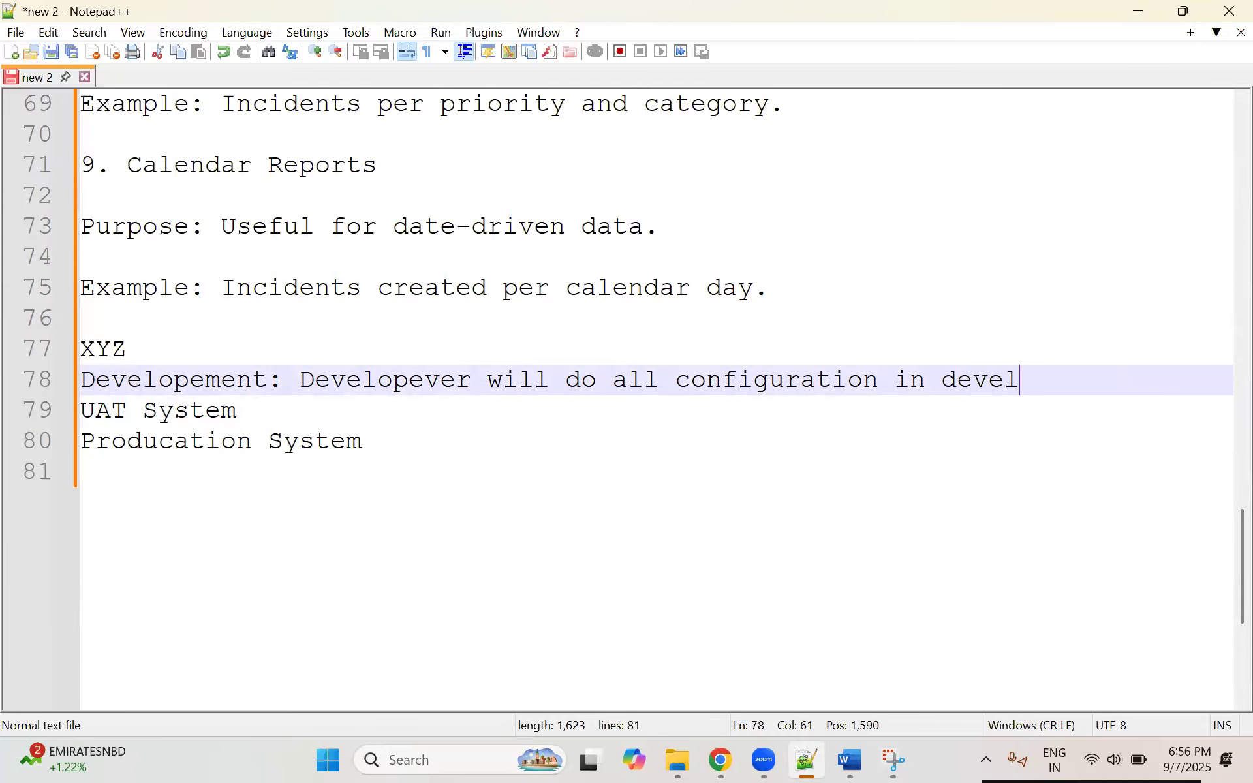
key("BackSpace")
type("opment")
Step: Append " : we will move to UAT system" to the UAT System line
left_click(367, 416)
type(":")
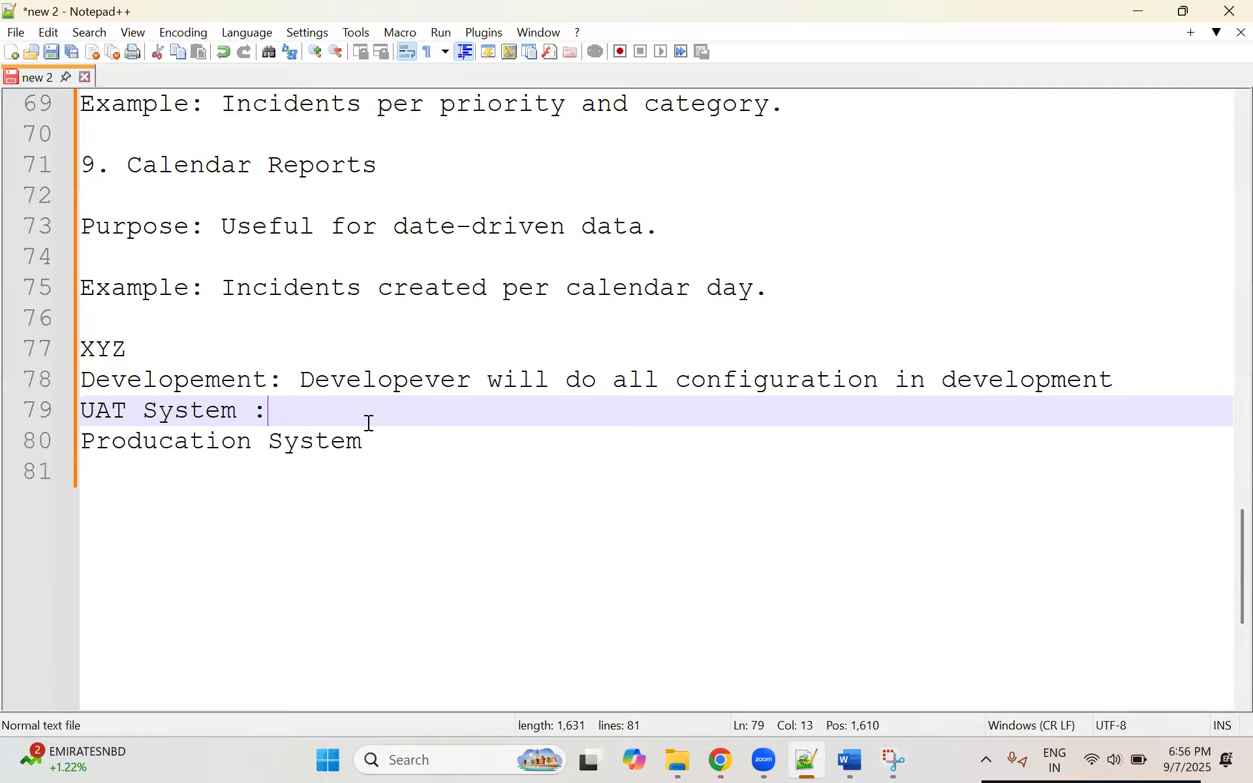
type("we will move to ")
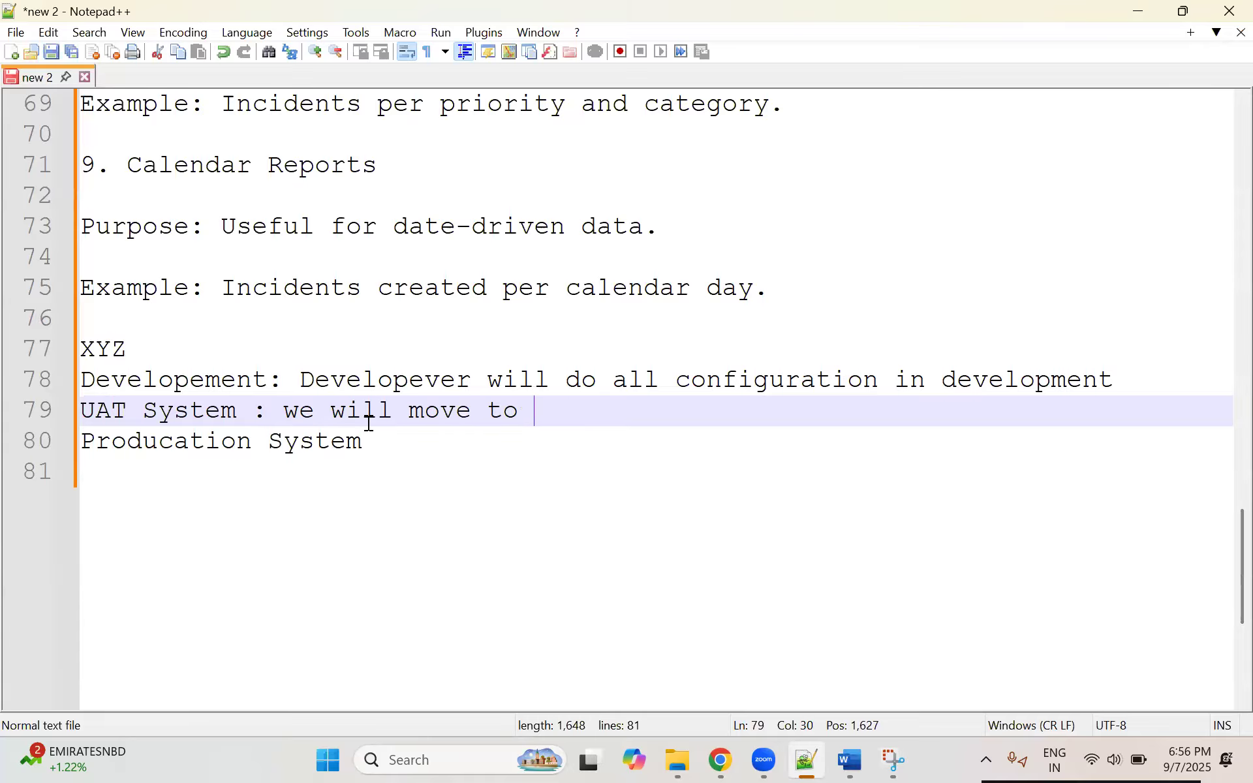
type("UAT system ")
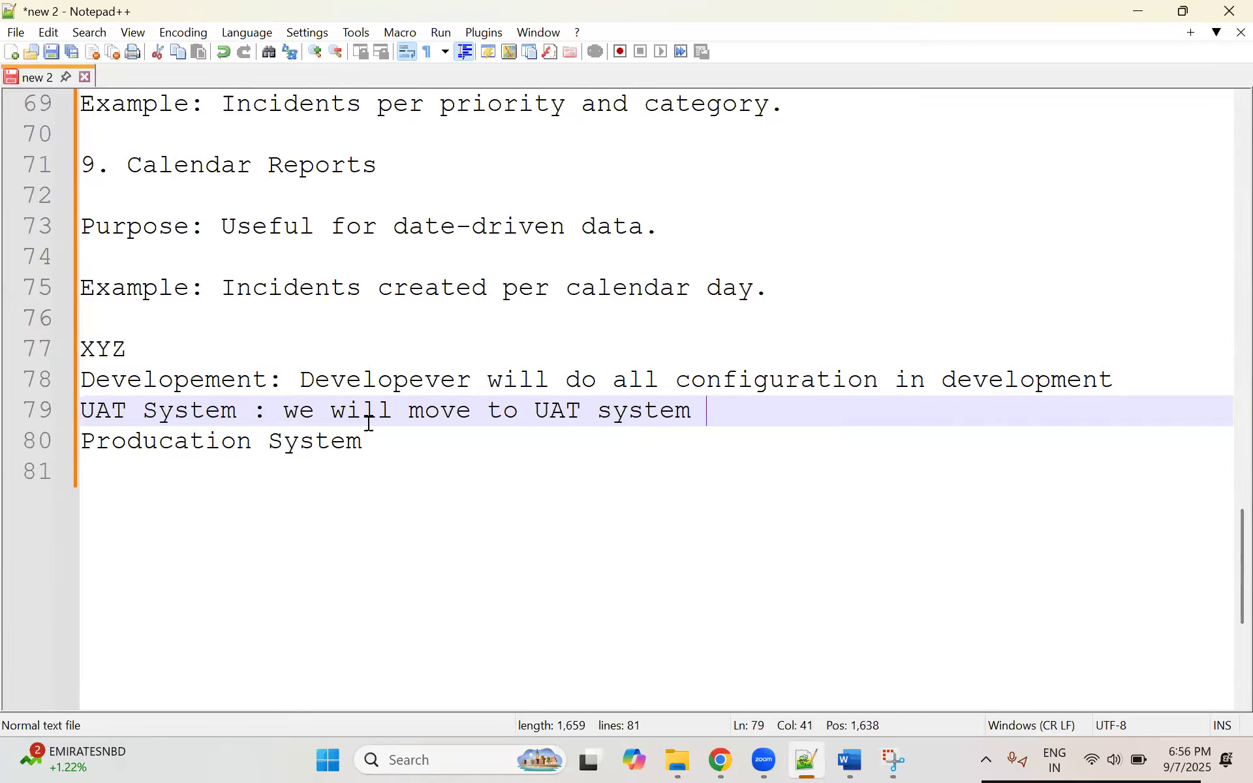
type("where we will de")
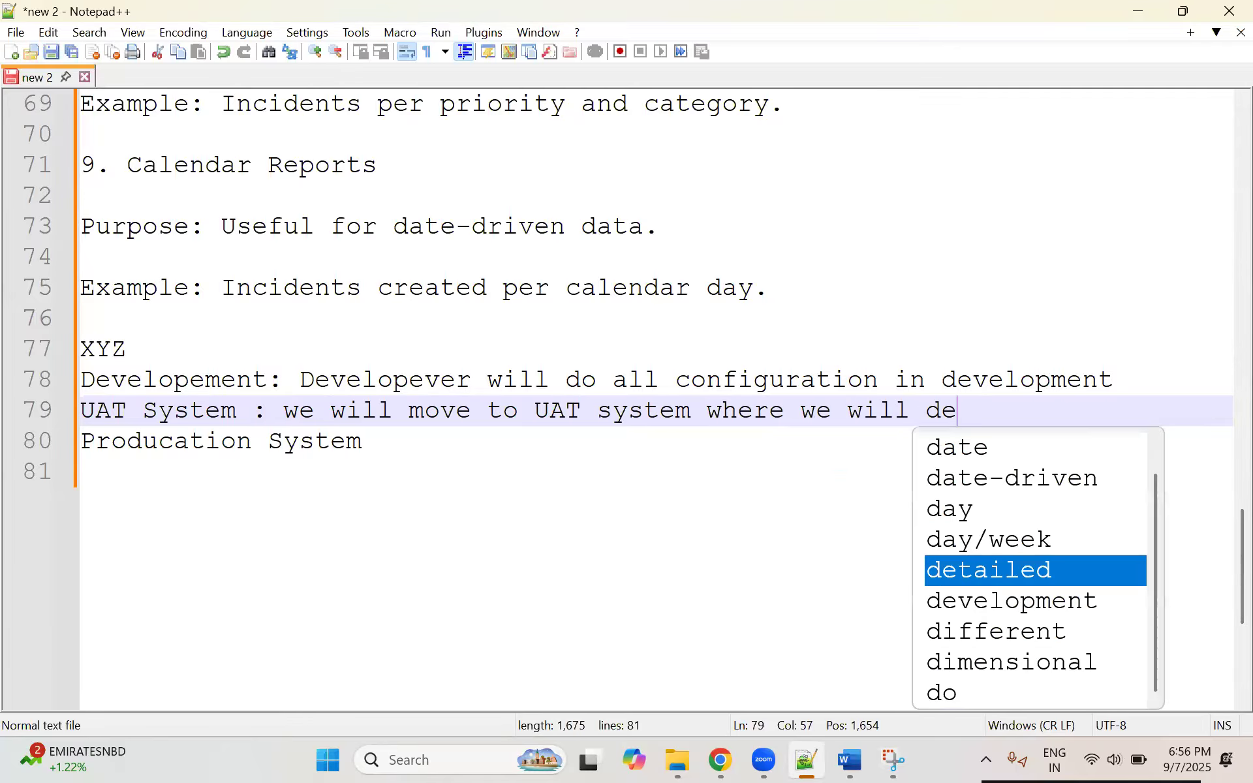
type("monigtrate")
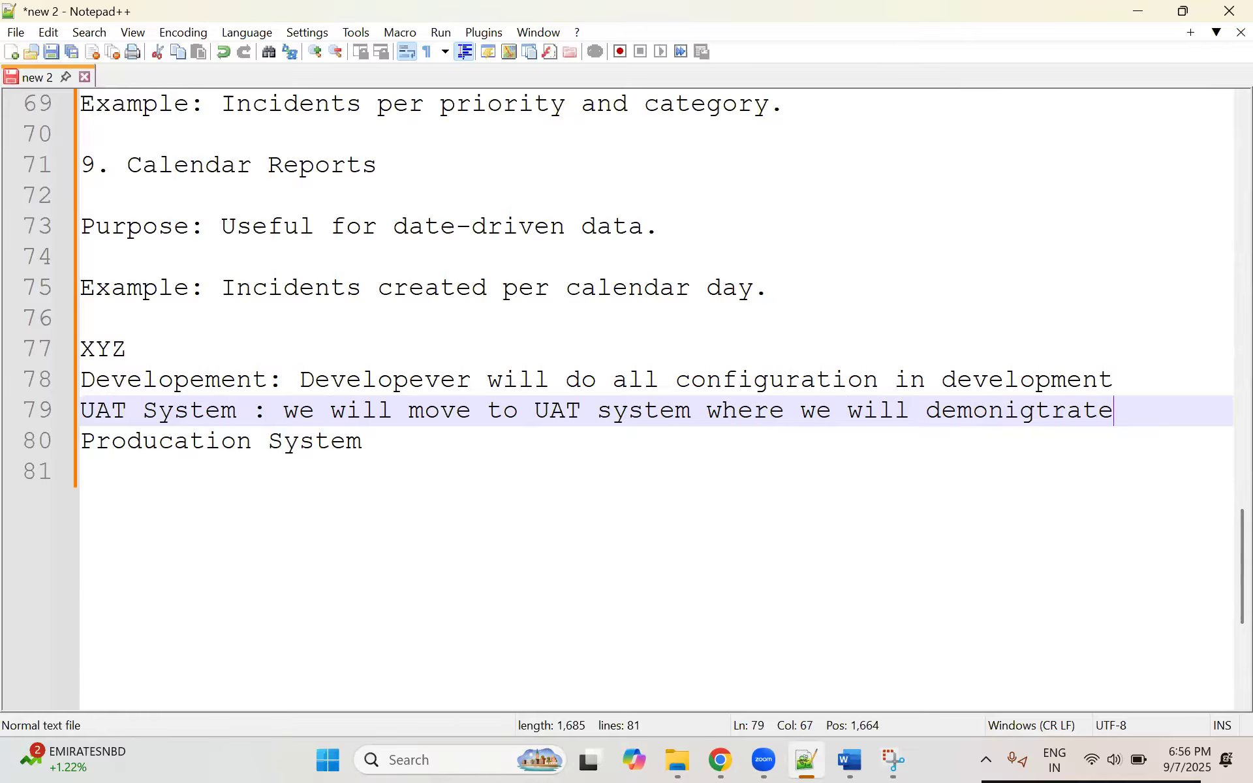
type(" to Requestor")
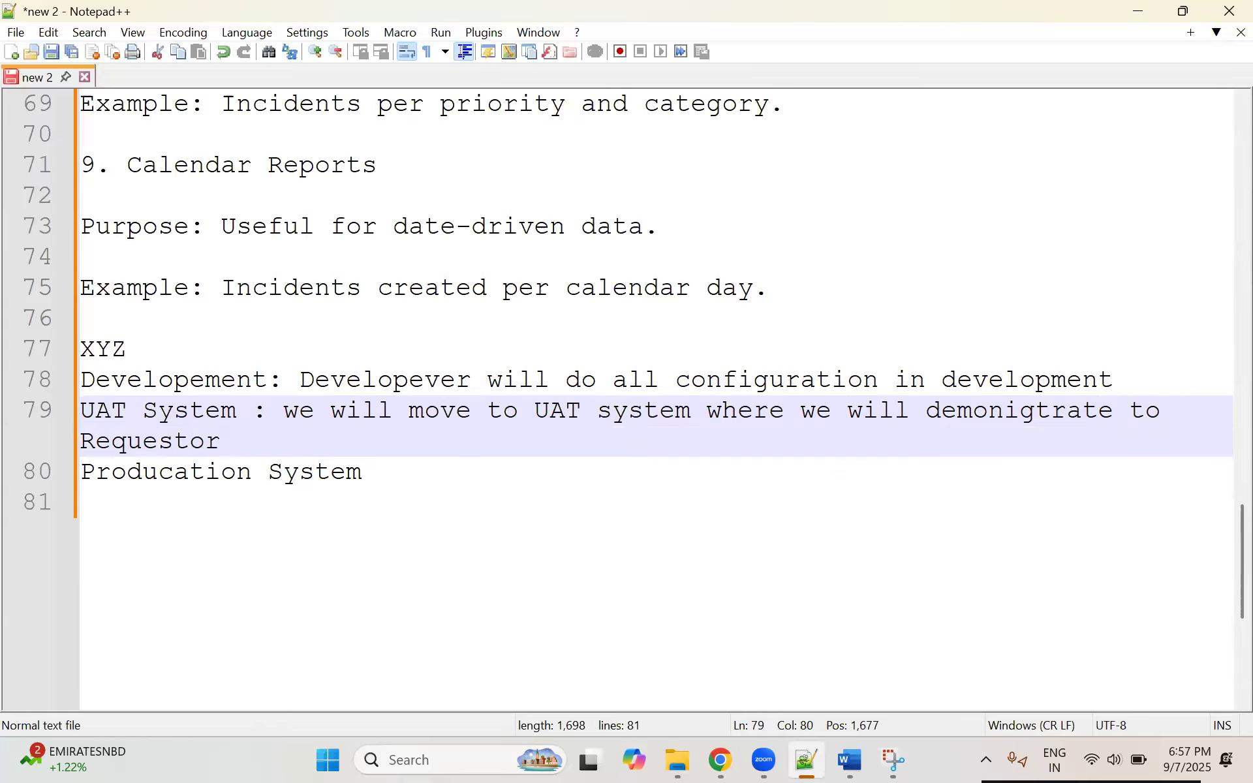
Step: Add blank lines below the UAT System note and write "Customer will given requirements to BA" among them
key("Return")
key("Return")
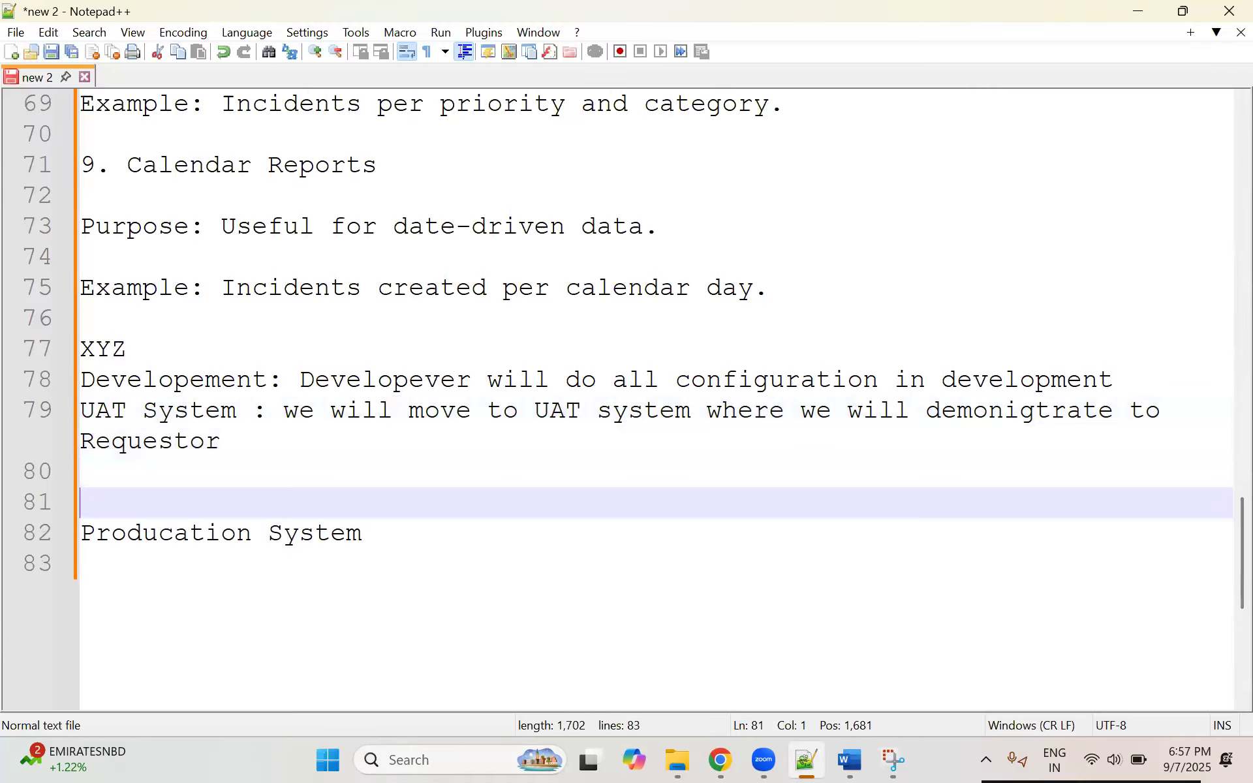
key("Return")
key("Up")
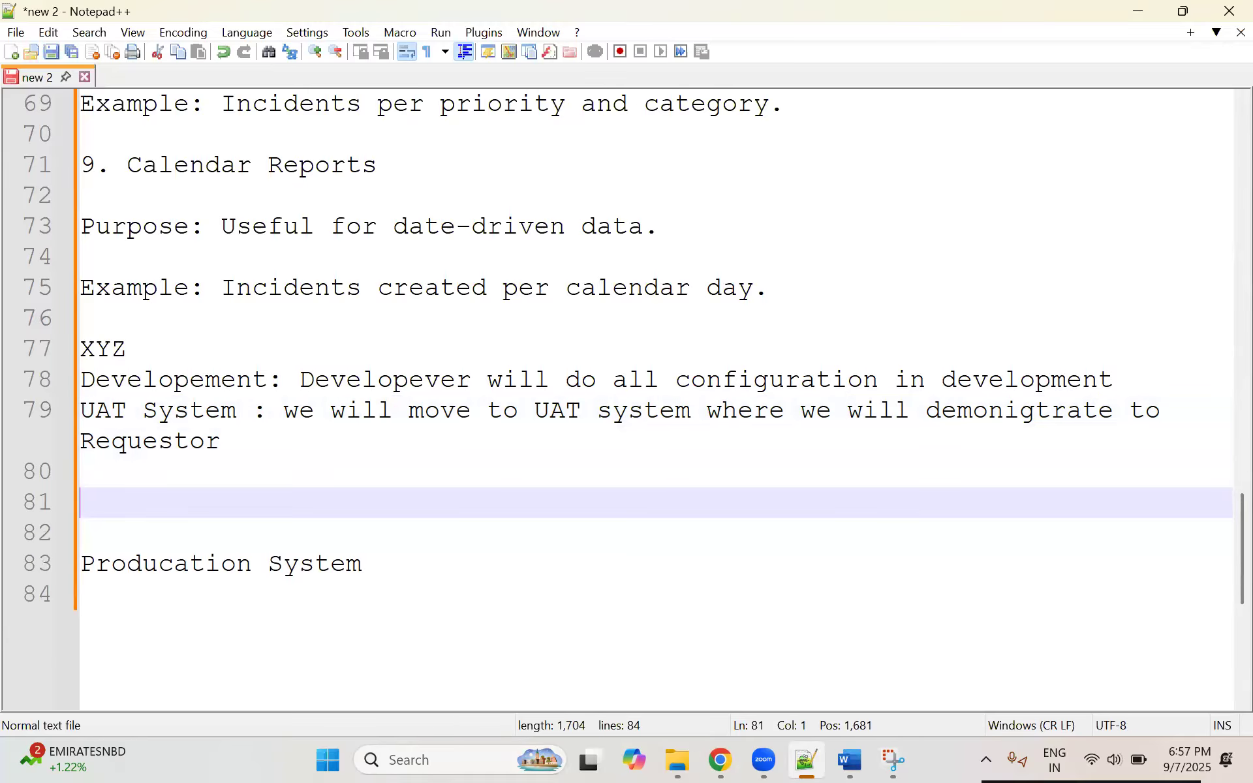
key("Return")
key("Up")
type("Customer will given requirements to bA")
key("BackSpace")
key("BackSpace")
type("BA")
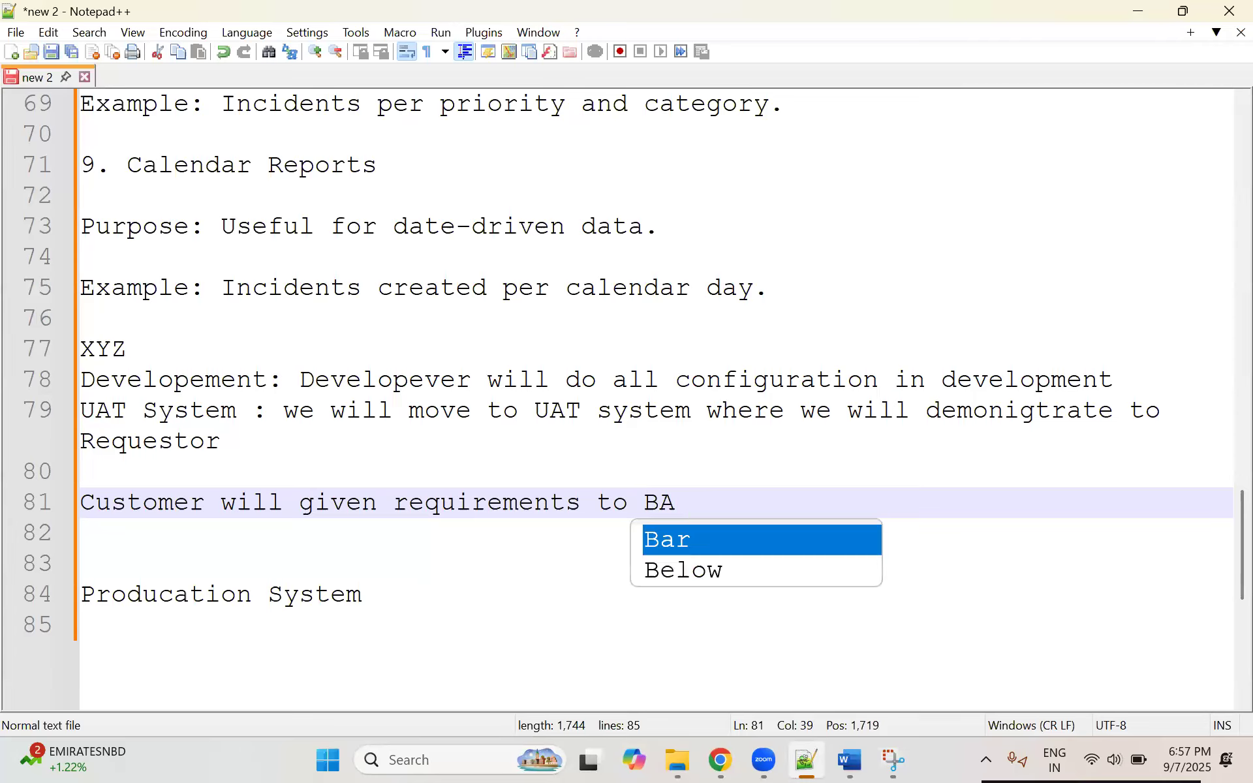
type(" and th")
Step: Continue the customer requirements line with "and He will come and give to Developement or Admintrator"
key("BackSpace")
key("BackSpace")
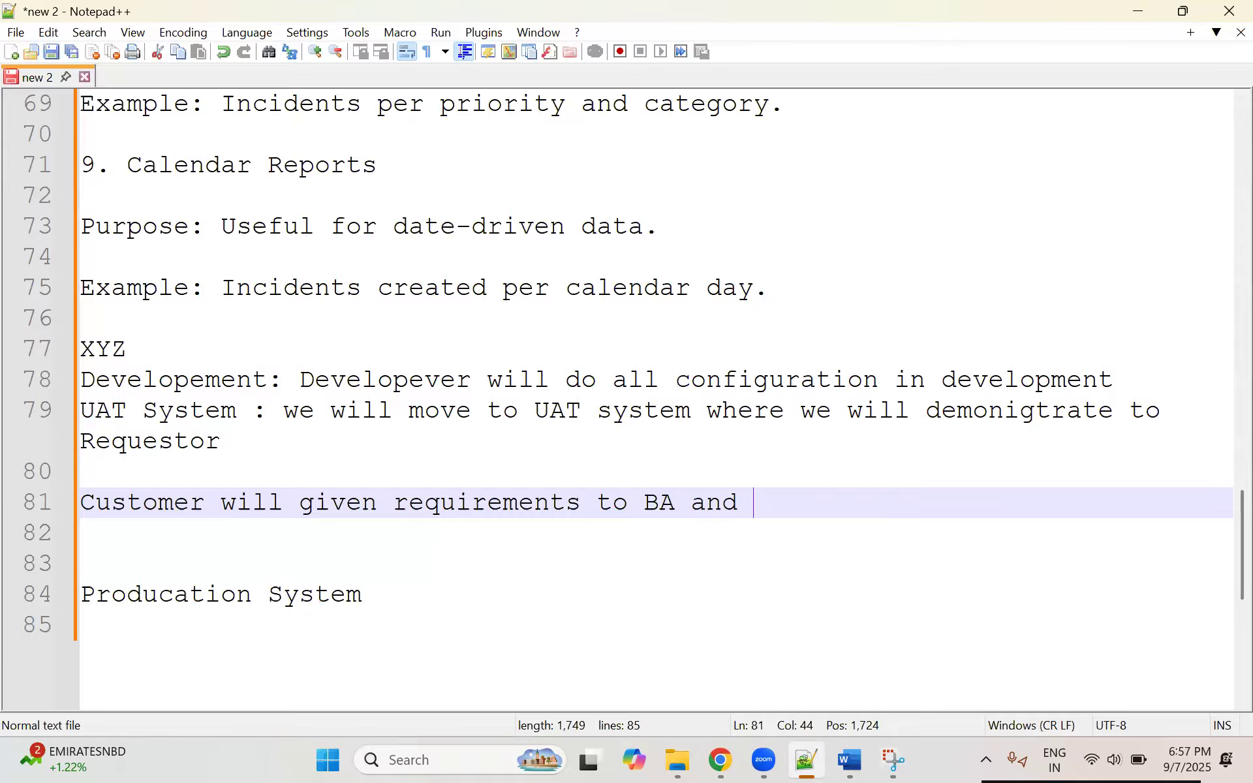
type("He will come and give to D")
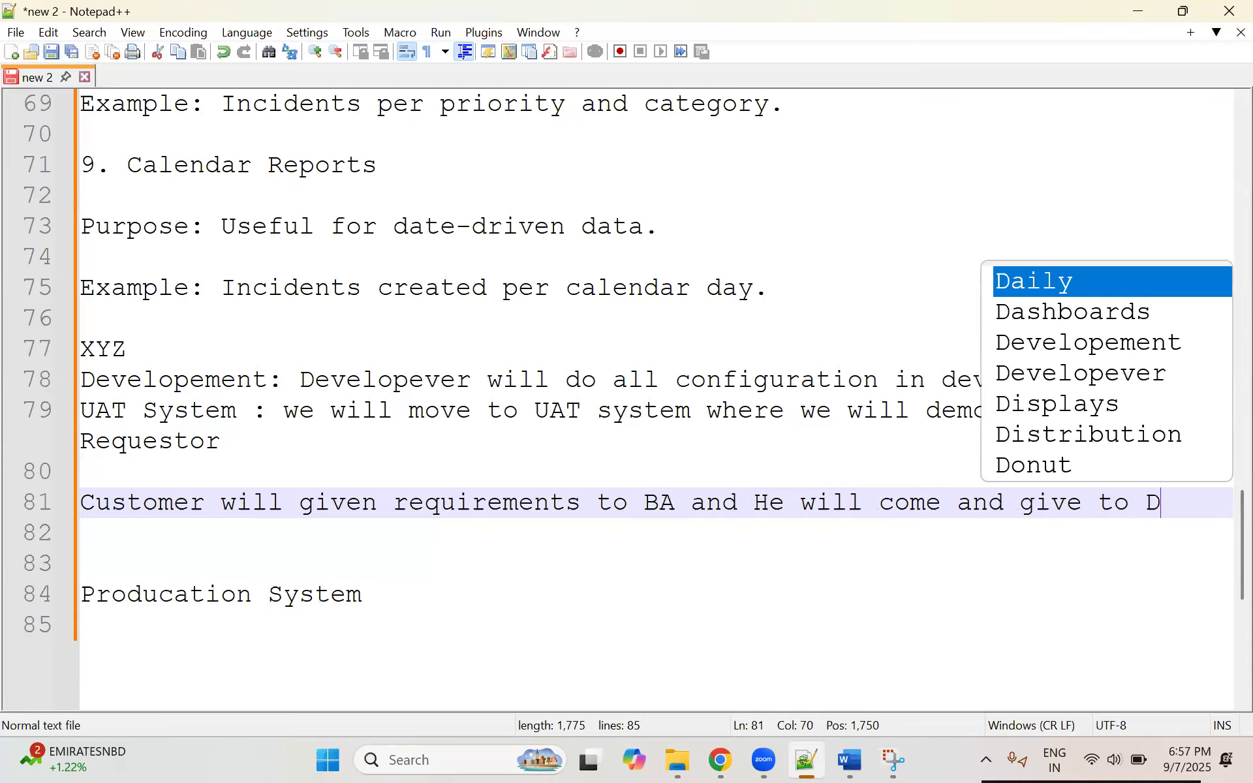
type("evelopement or ")
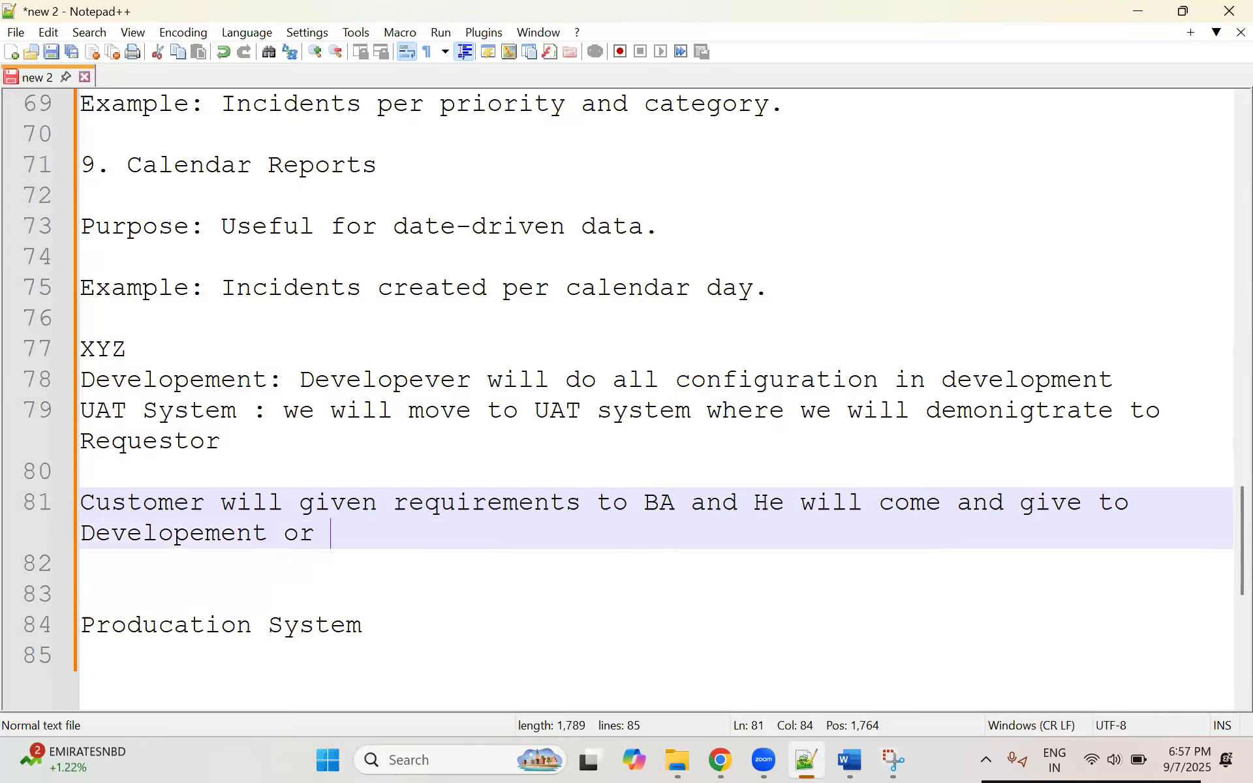
type("Admintrator")
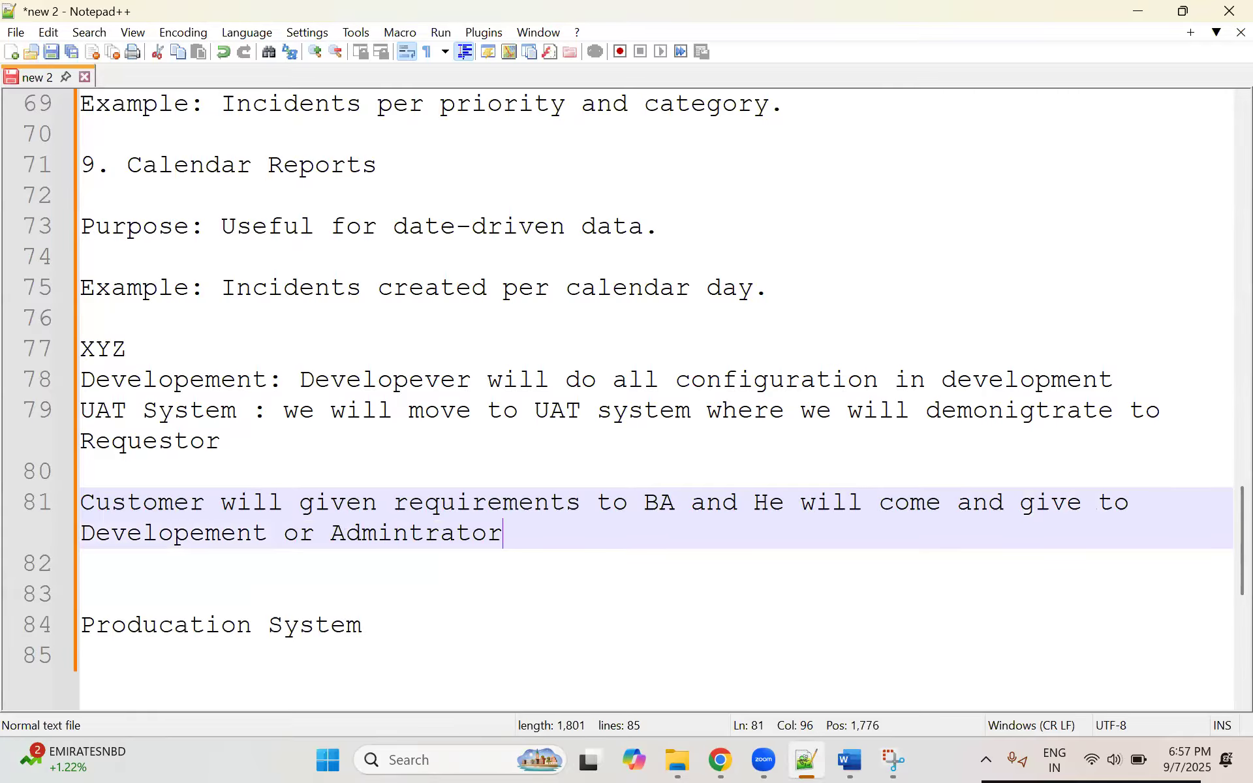
type(" we w")
Step: Change "Developement" to "Developer" in the customer requirements line
key("BackSpace")
key("BackSpace")
key("BackSpace")
key("BackSpace")
key("BackSpace")
left_click_drag(264, 535, 206, 535)
type("r")
Step: Append "will develop and demonitrate to request or customer" to the customer requirements line
left_click(497, 535)
type("will de")
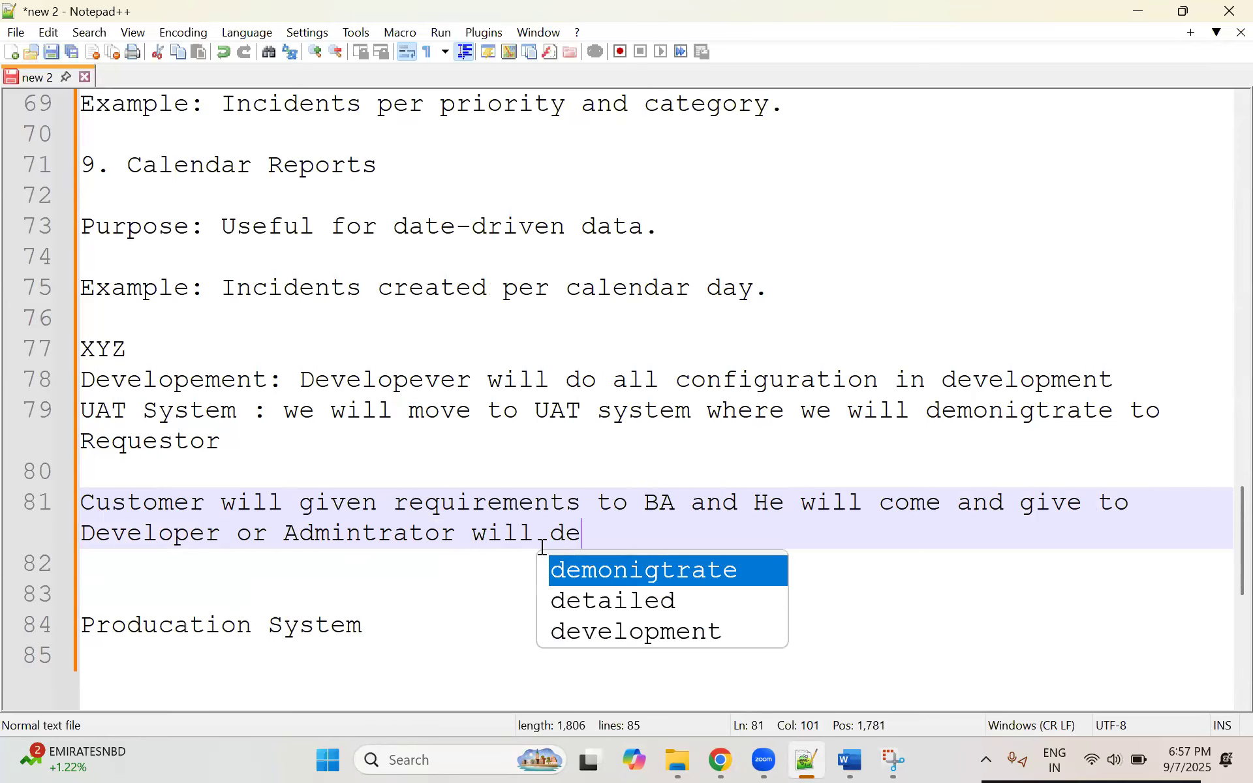
type("velop")
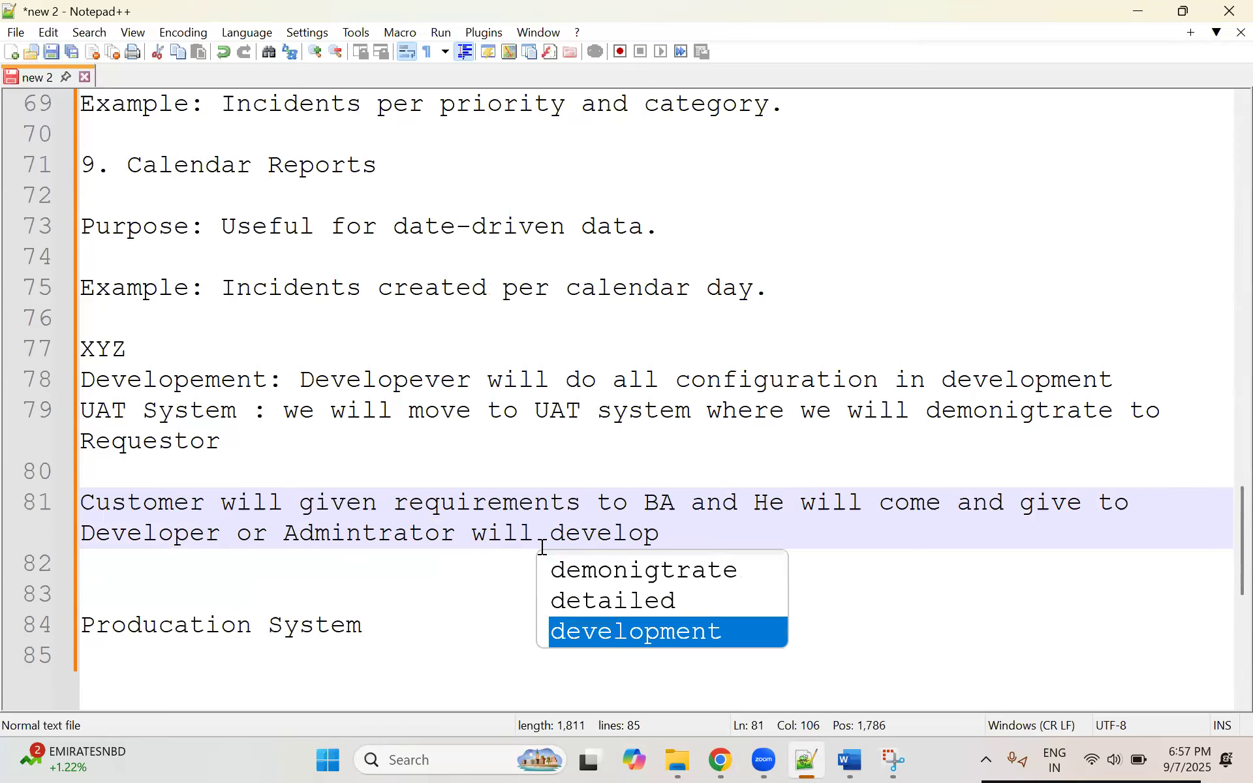
type(" and demonitrate to ")
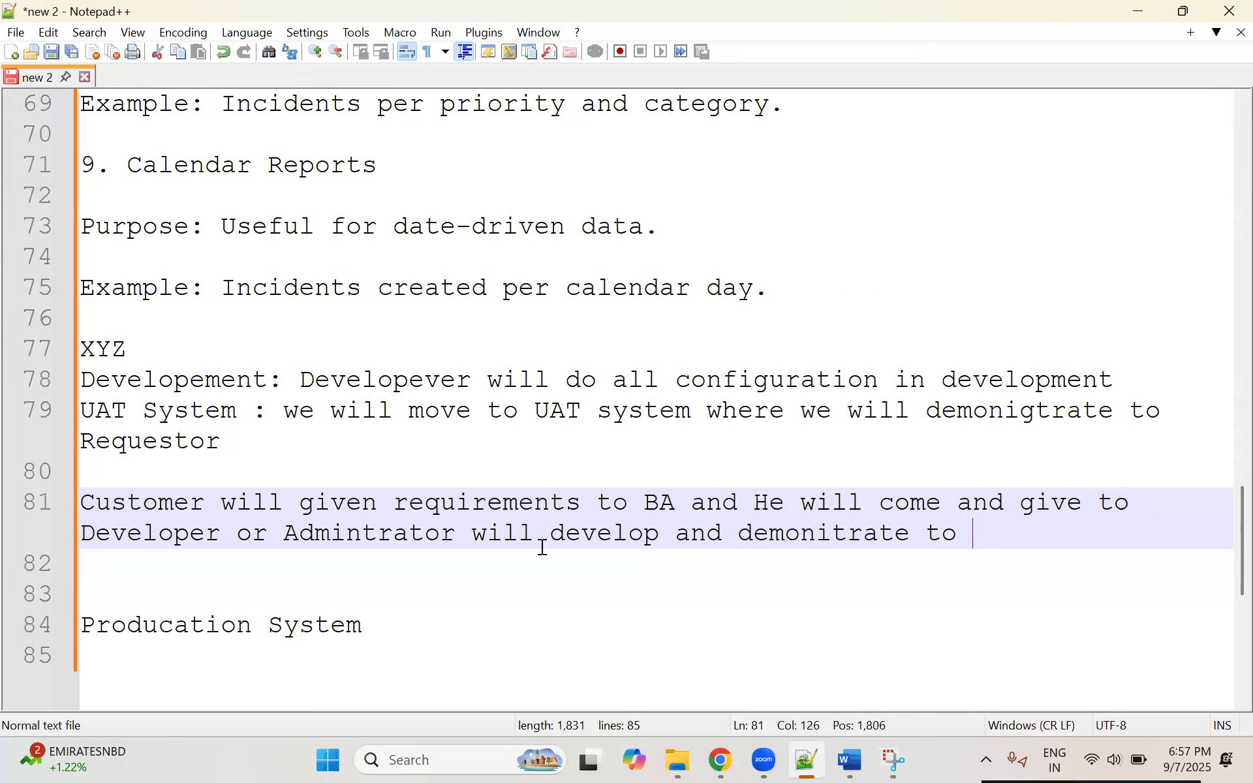
type("request or custo")
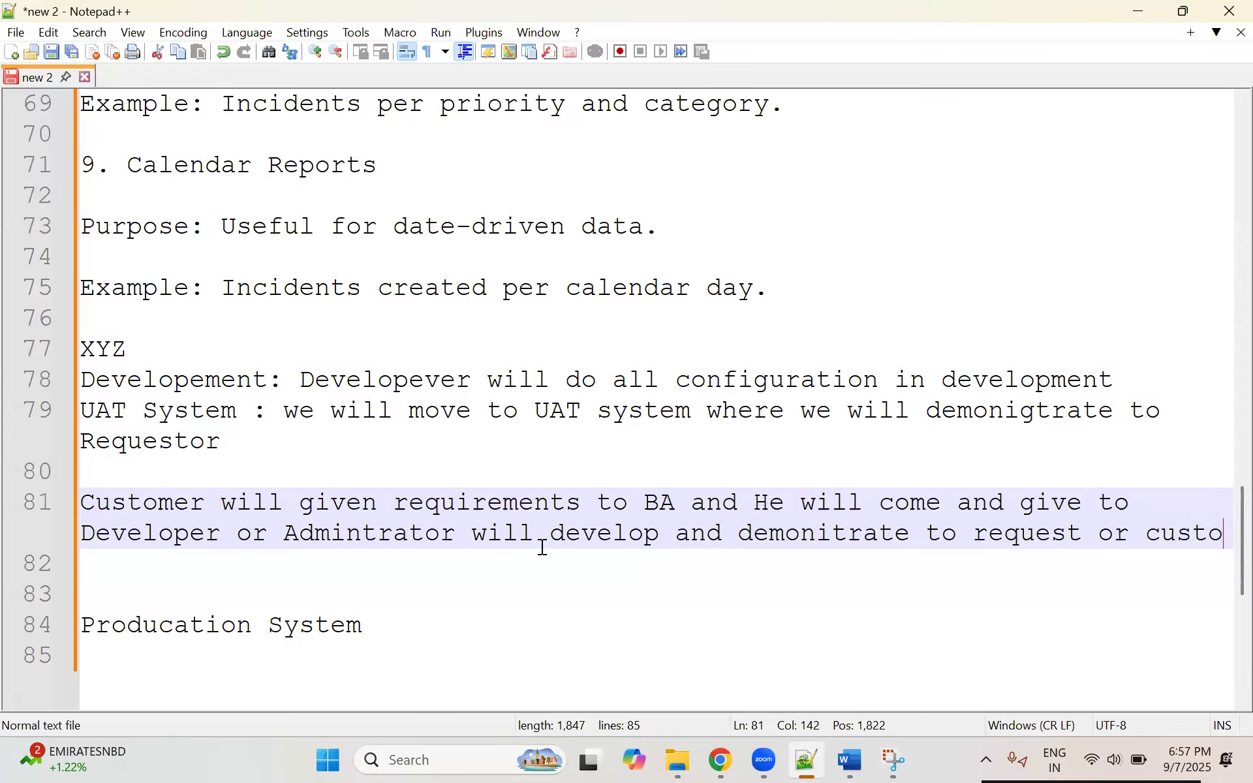
type("mer")
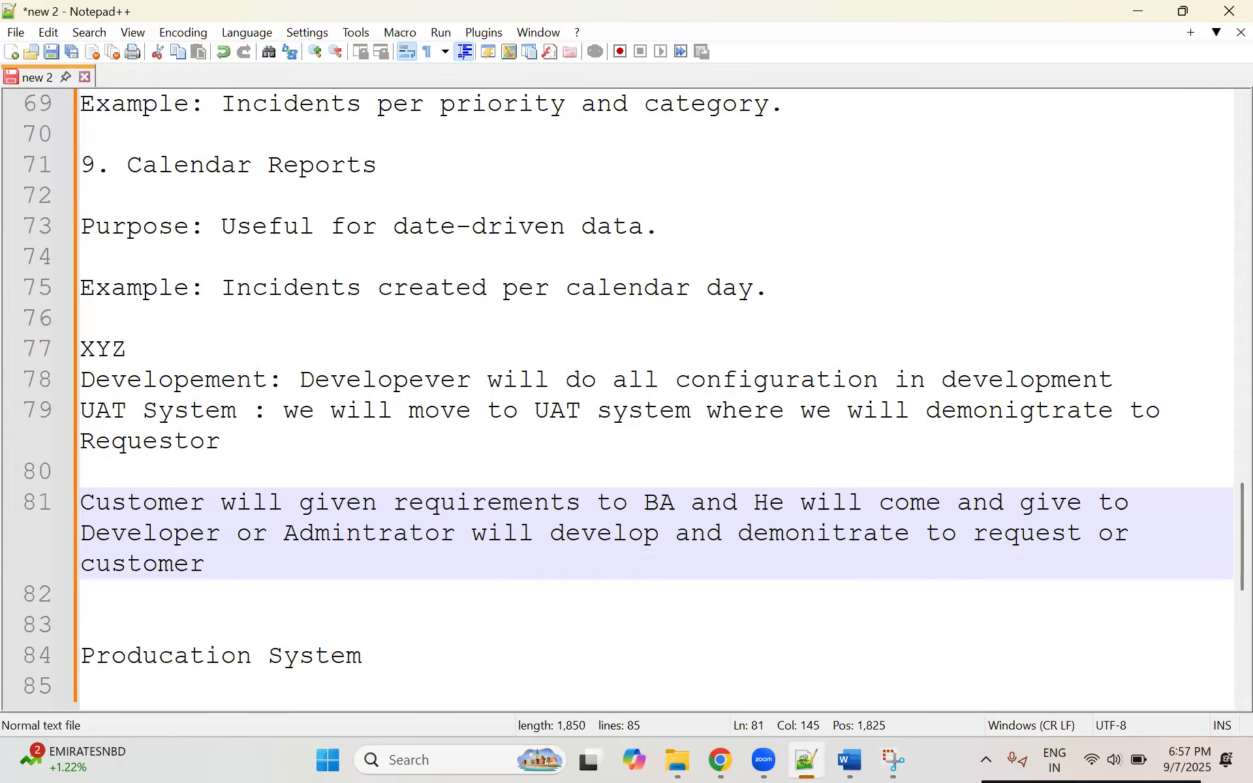
Step: Highlight the UAT System note together with the customer requirements paragraph, and the customer paragraph on its own, for review
left_click_drag(264, 461, 81, 381)
scroll(218, 372, "down", 2)
left_click_drag(233, 375, 80, 229)
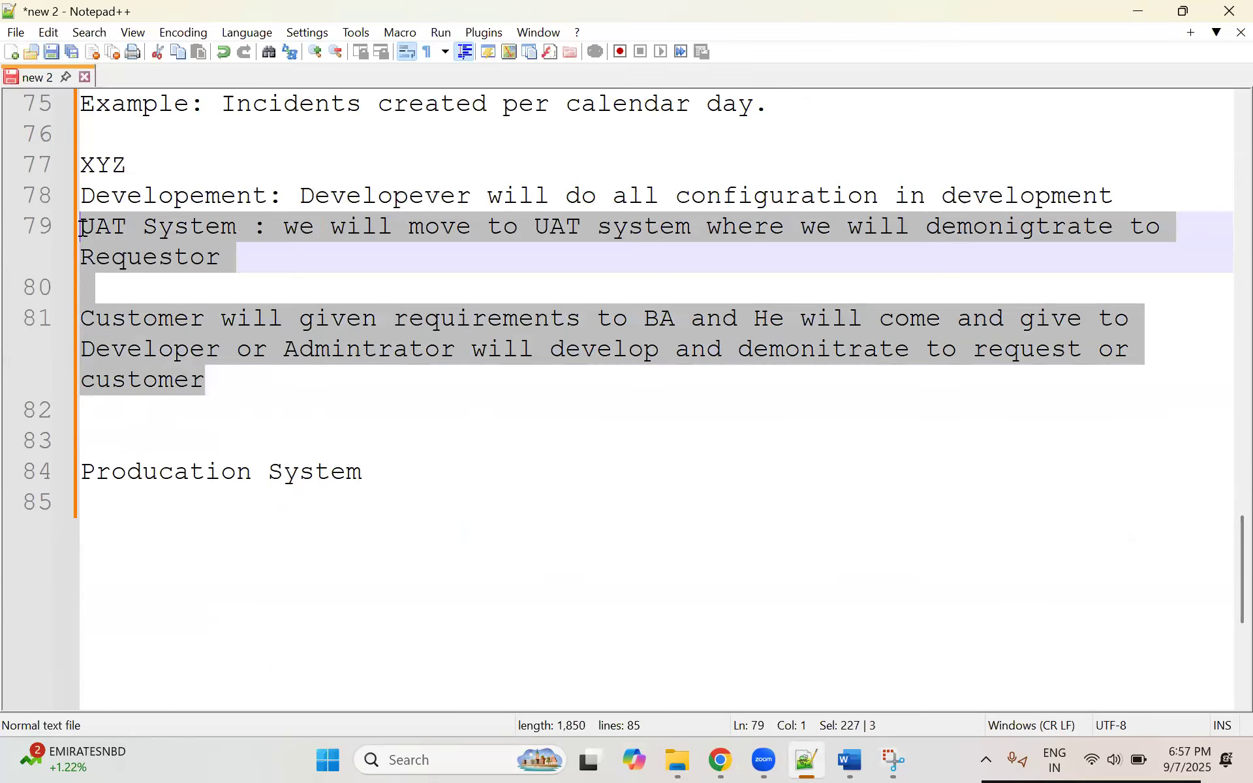
left_click_drag(252, 389, 80, 318)
left_click_drag(243, 397, 84, 318)
left_click_drag(230, 387, 61, 318)
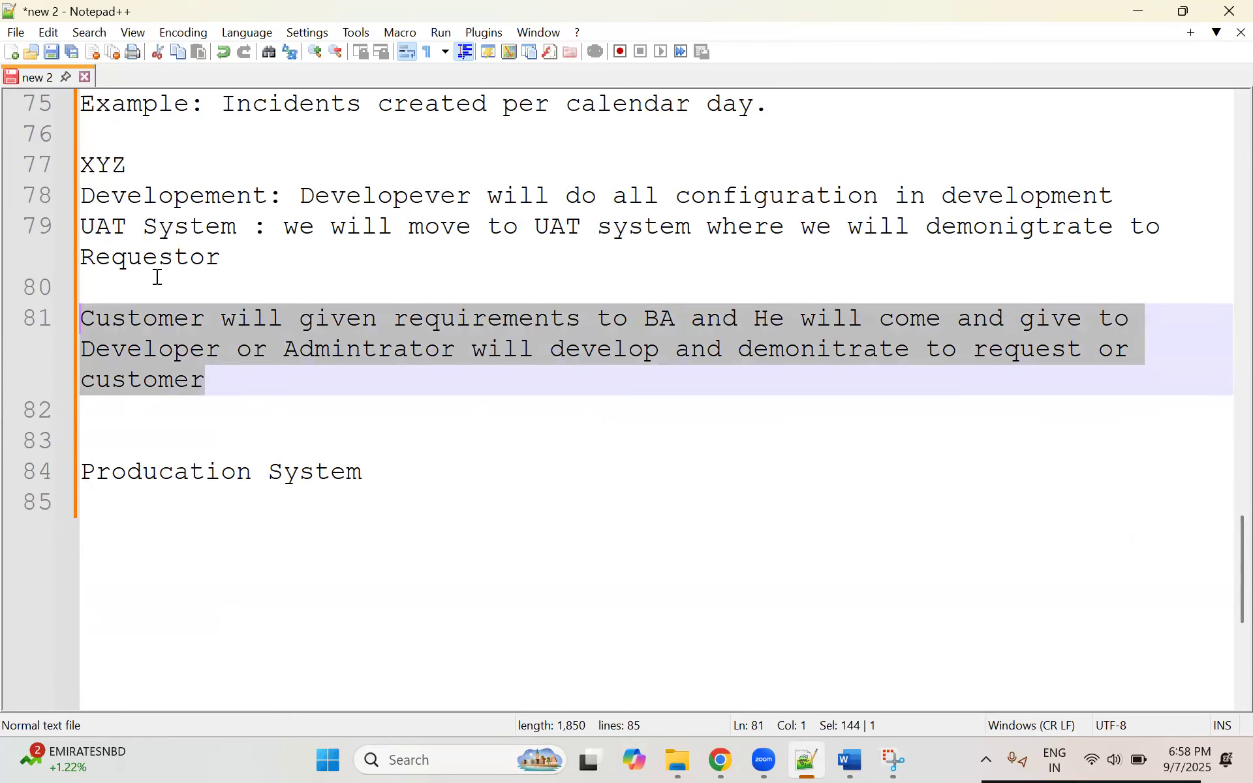
Step: Insert two blank lines between the Developement line and the UAT System line
left_click(90, 228)
key("Return")
key("Return")
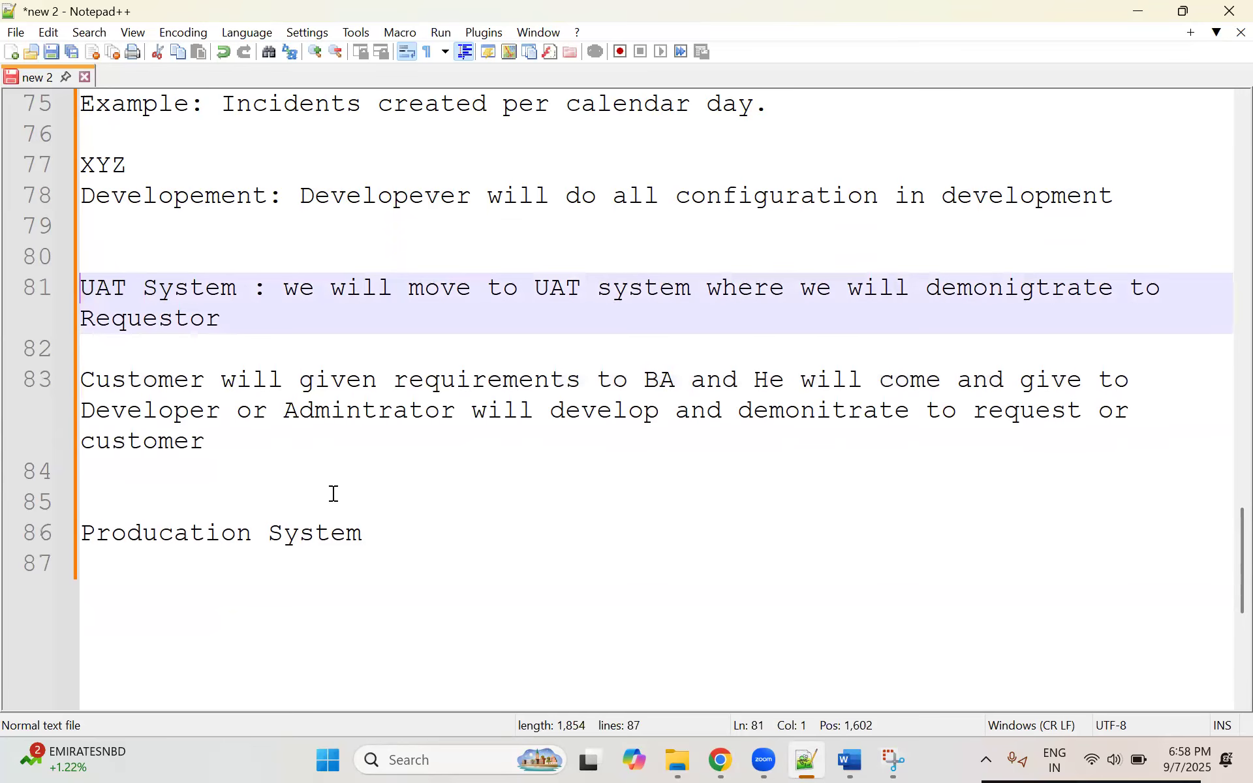
Step: Append ": Daily people will be using this to create ticekt and udpate and work" to the Producation System line
left_click(403, 531)
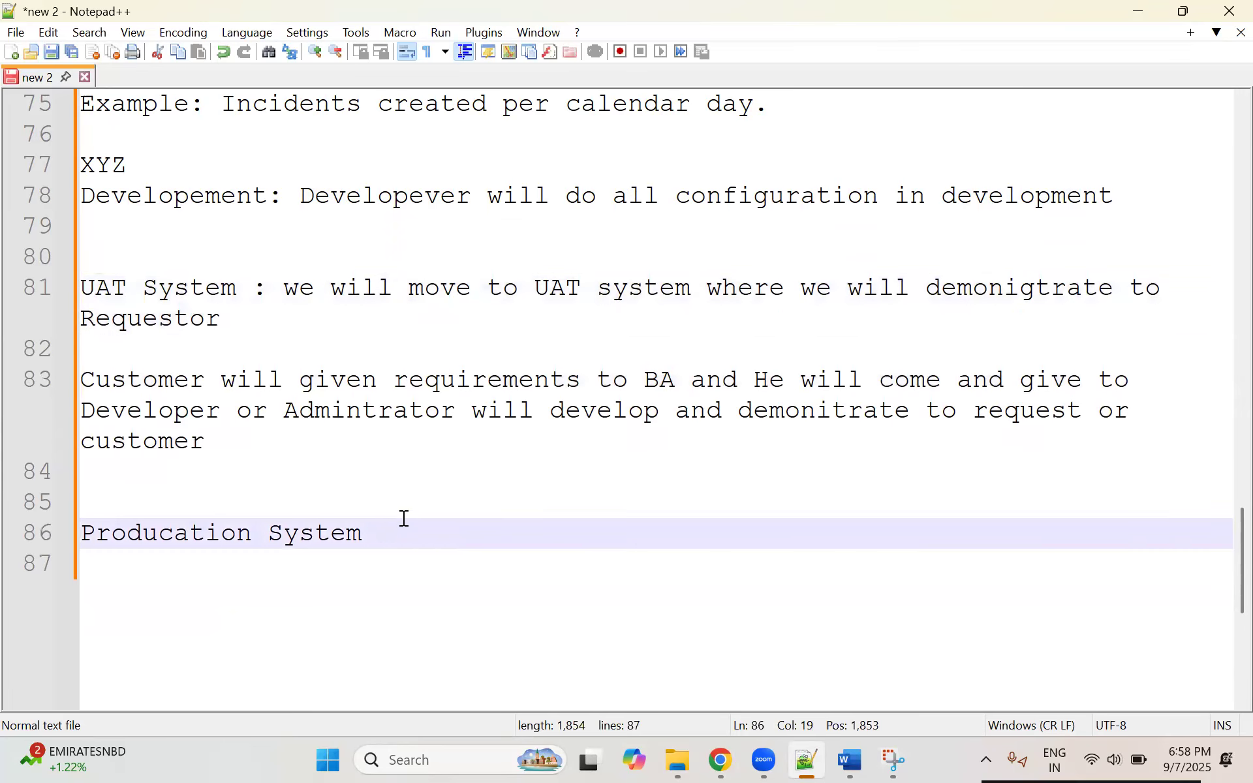
type(": Daily pe")
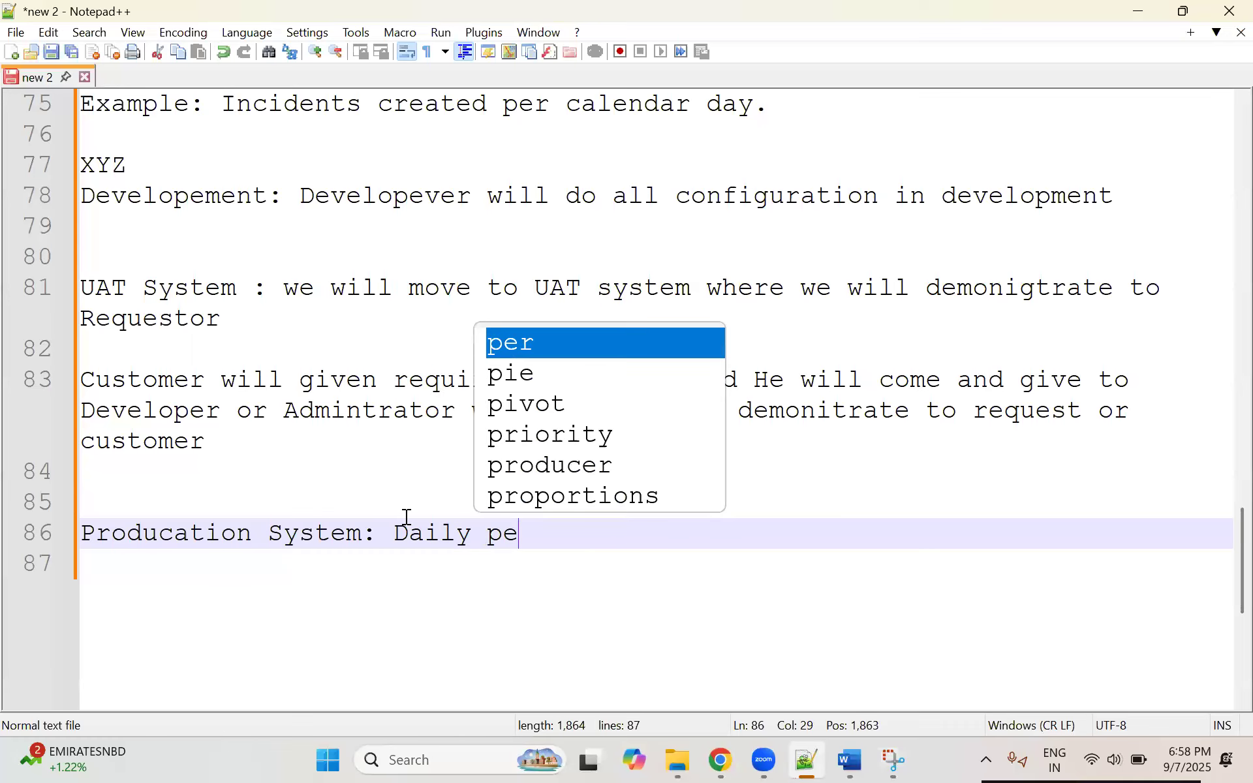
type("ople will be using this ")
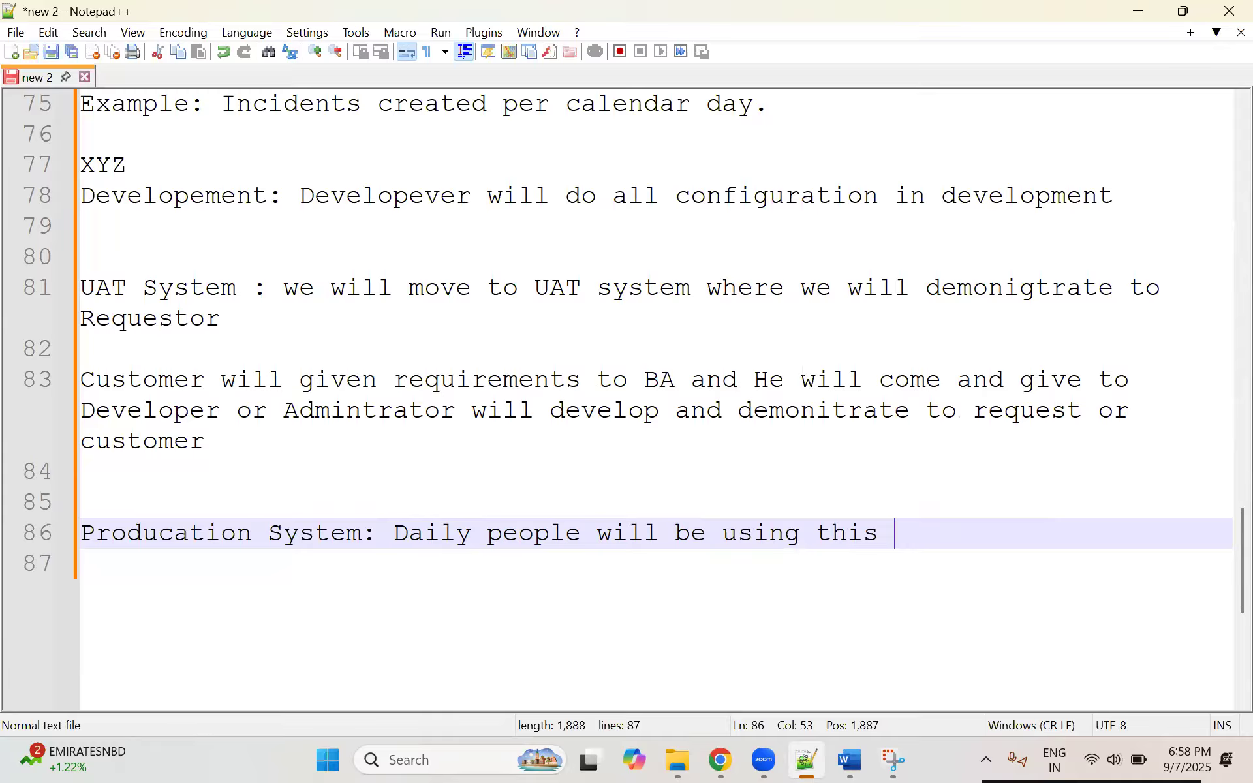
type("to create ticekt ")
type("and udpate a")
type("and")
key("BackSpace")
key("BackSpace")
key("BackSpace")
Step: Finish the Producation System line with "and resolve or close tkts"
key("BackSpace")
type("nd work")
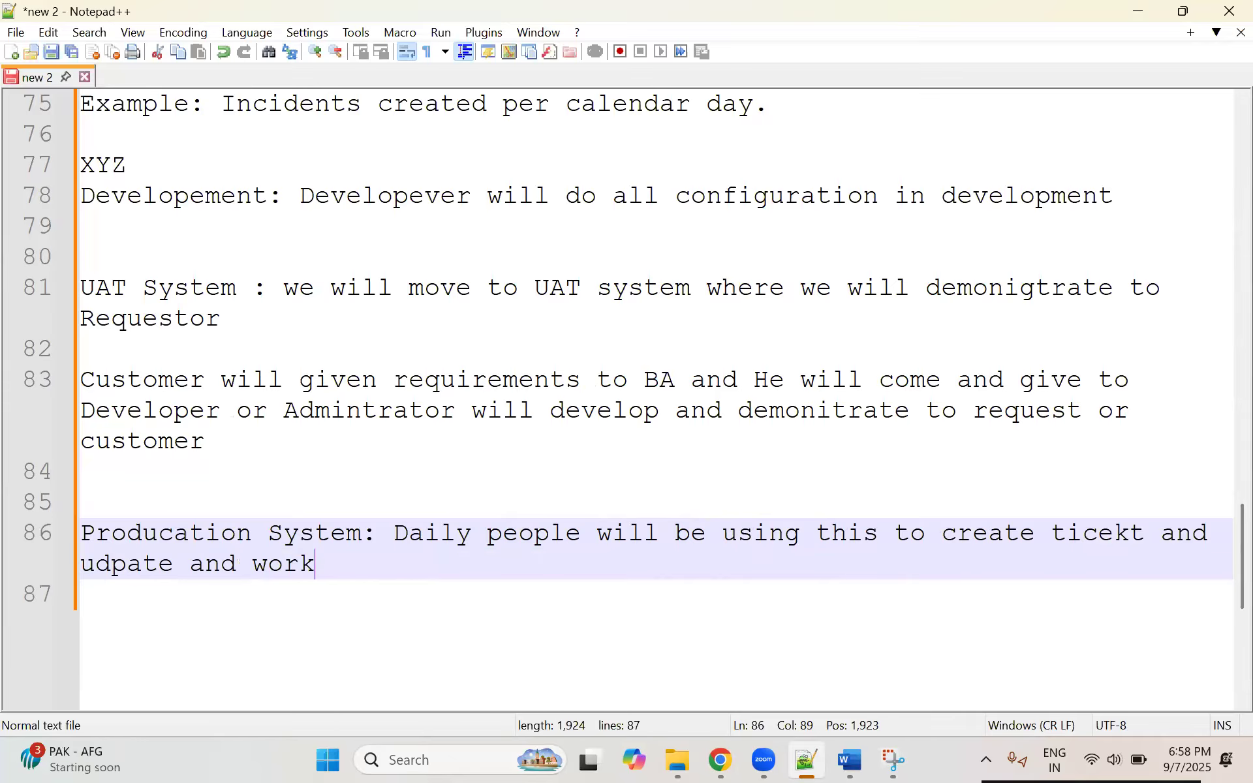
type(" and res")
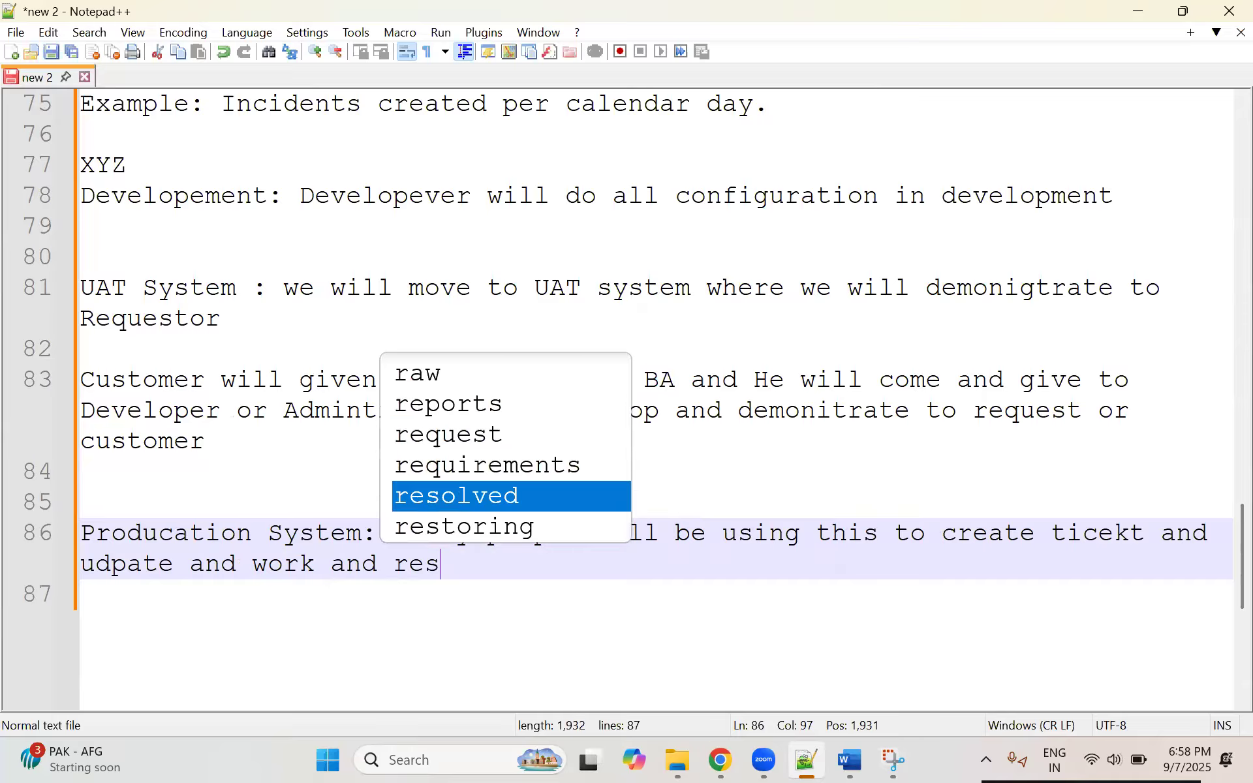
type("olve or close ticekt")
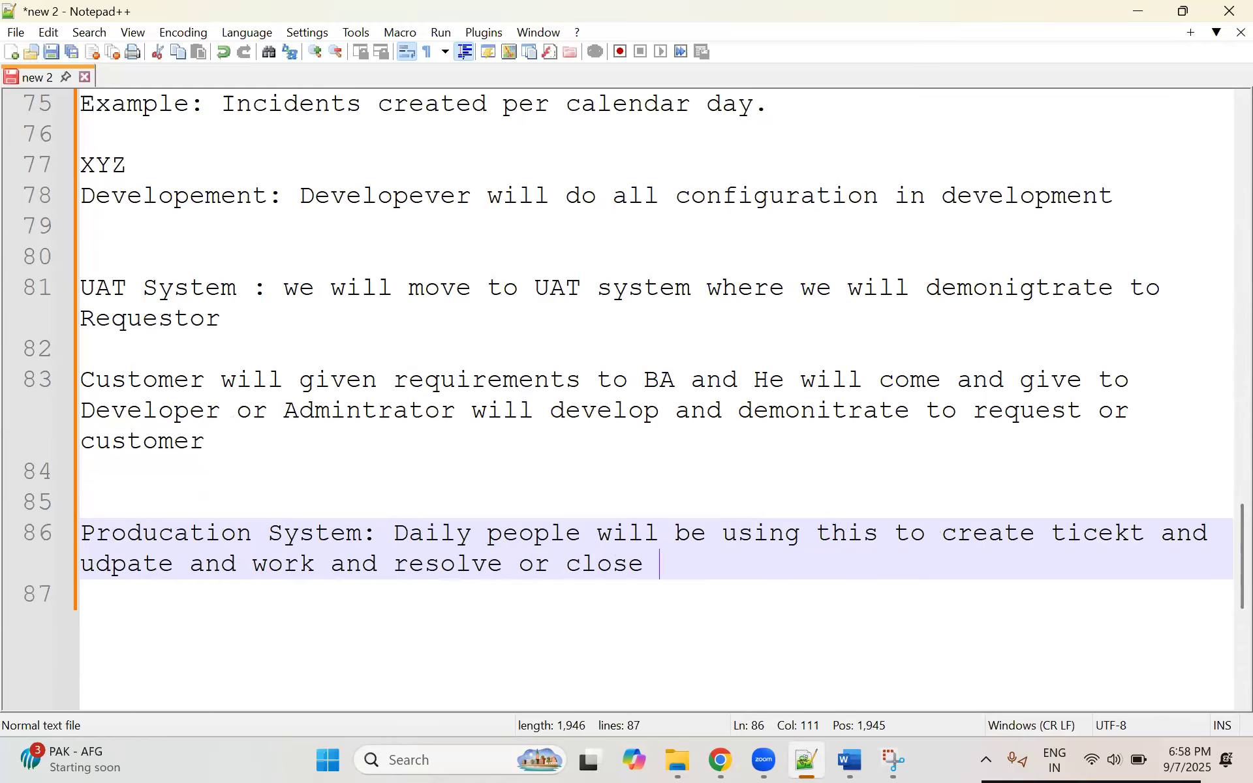
key("BackSpace")
key("BackSpace")
key("BackSpace")
key("BackSpace")
key("BackSpace")
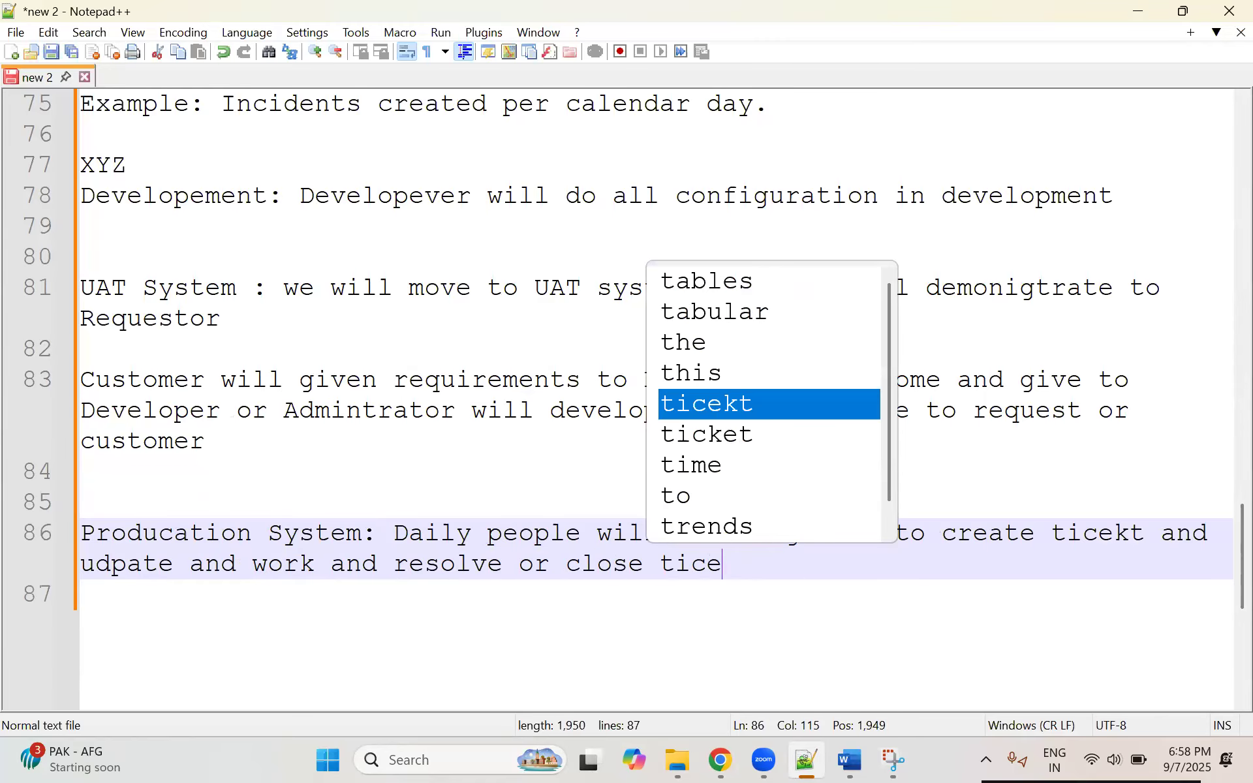
type("kts")
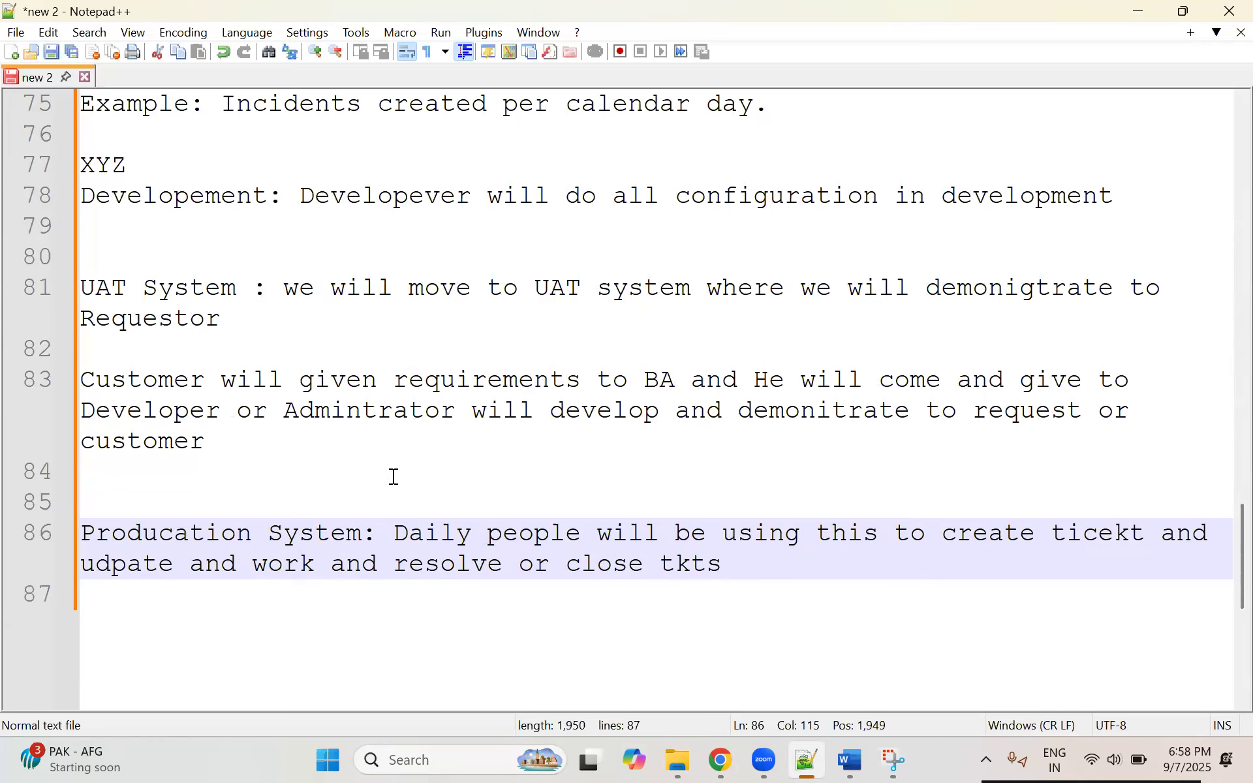
Step: Review the Producation System note, the Developement label and the UAT System note by highlighting each of them
left_click_drag(775, 569, 81, 531)
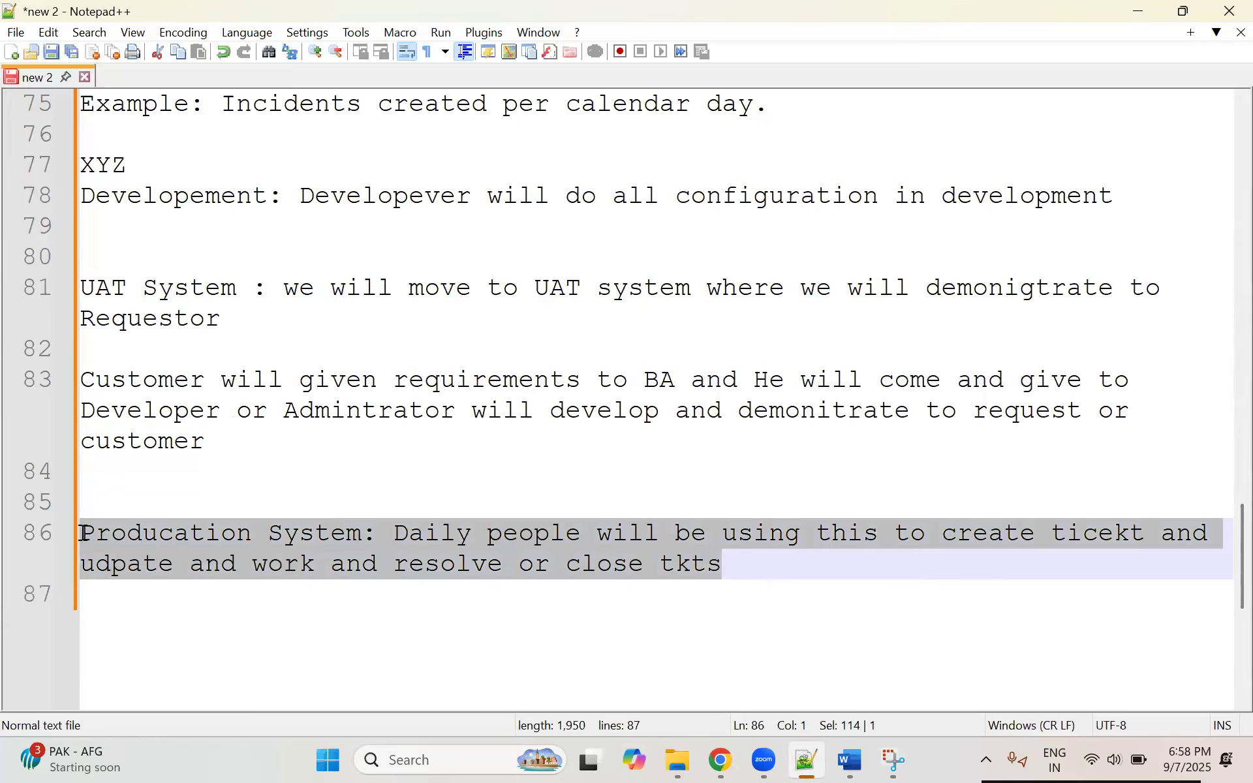
left_click(315, 530)
left_click_drag(753, 573, 42, 520)
left_click_drag(81, 194, 266, 195)
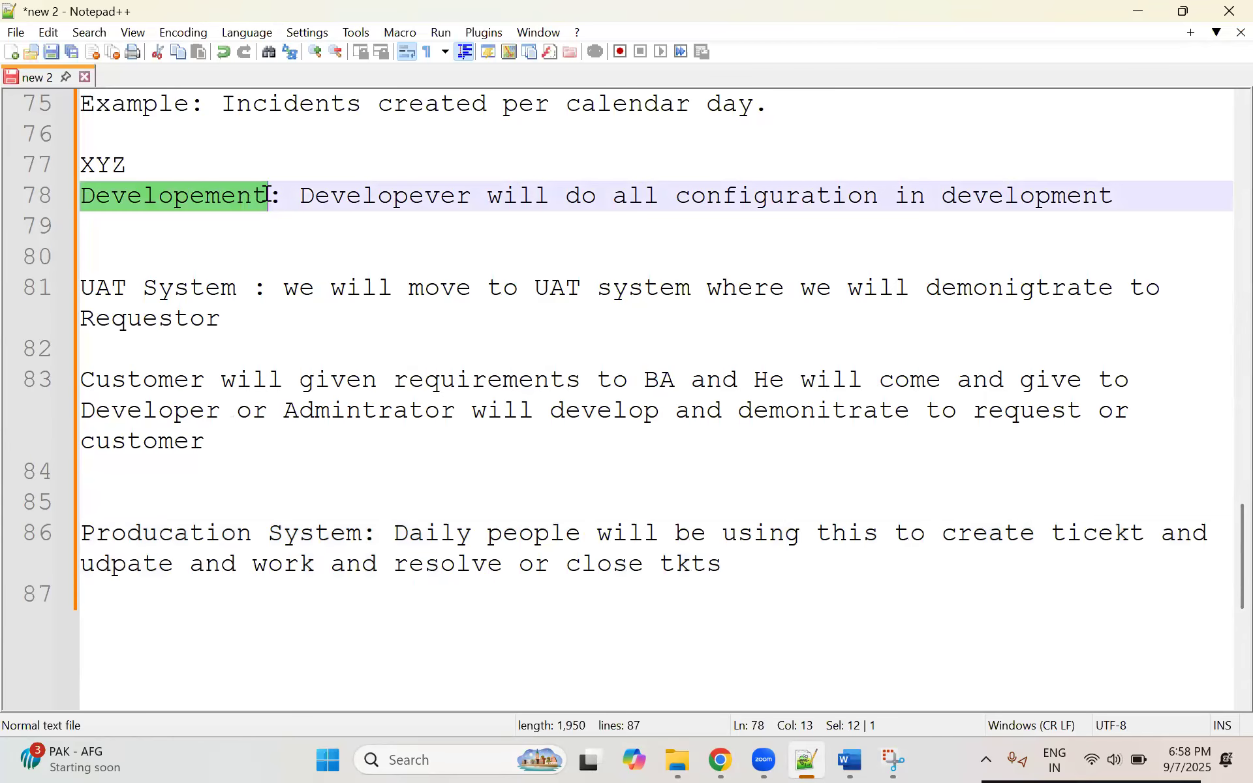
left_click_drag(251, 328, 67, 283)
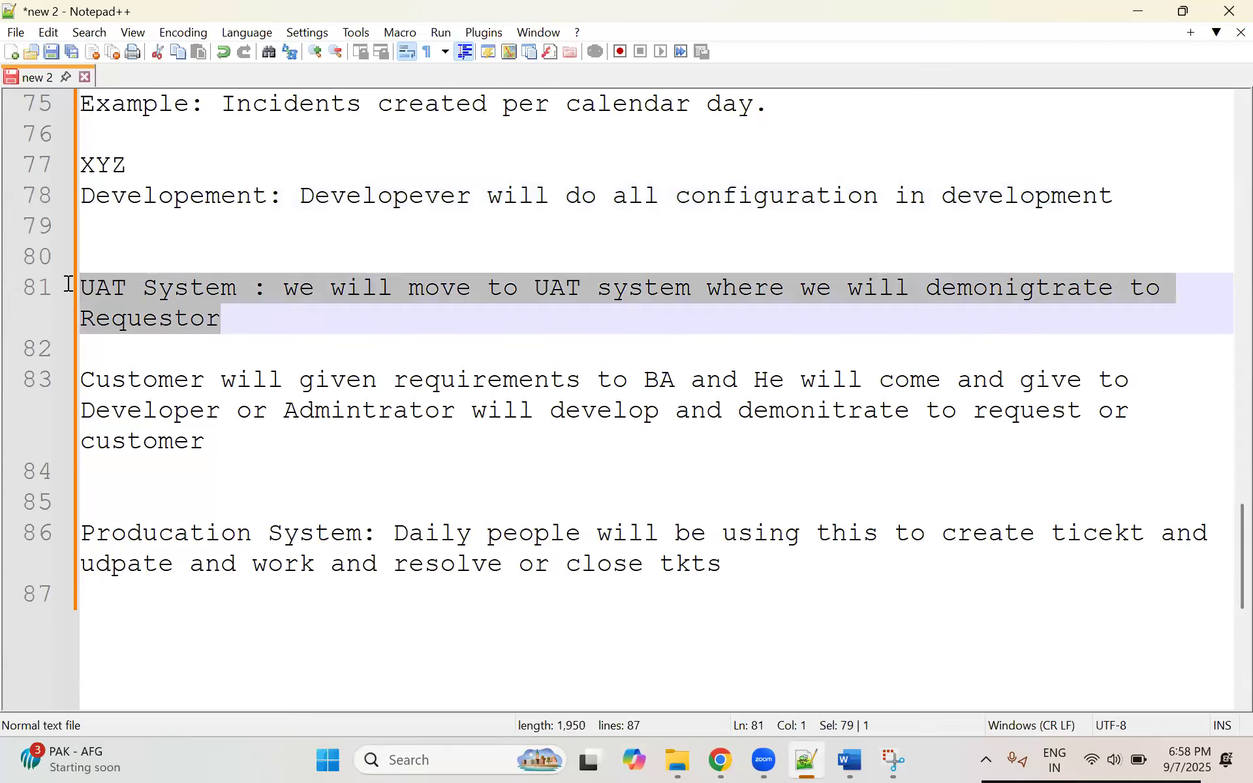
left_click(244, 324)
left_click_drag(308, 321, 80, 286)
left_click(248, 326)
left_click_drag(297, 336, 81, 287)
left_click(245, 328)
left_click(42, 274)
left_click(286, 327)
left_click(76, 286, "shift")
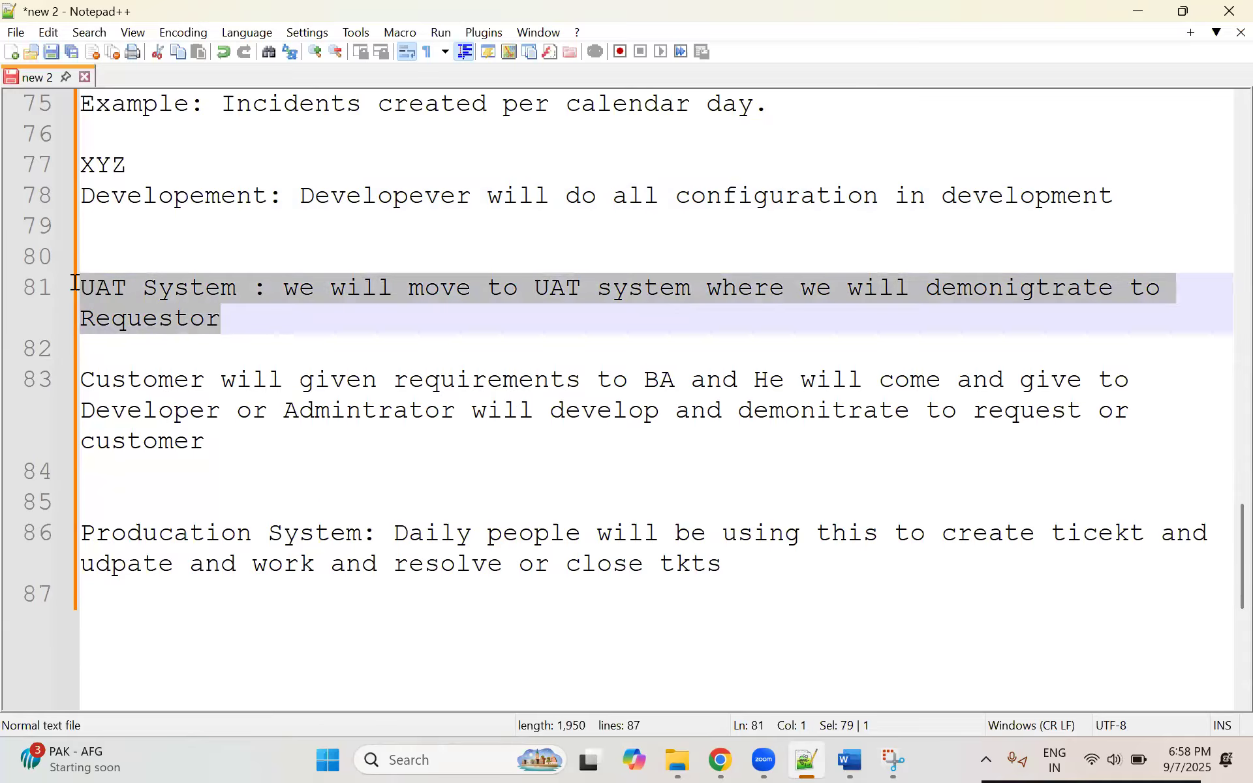
left_click(247, 321)
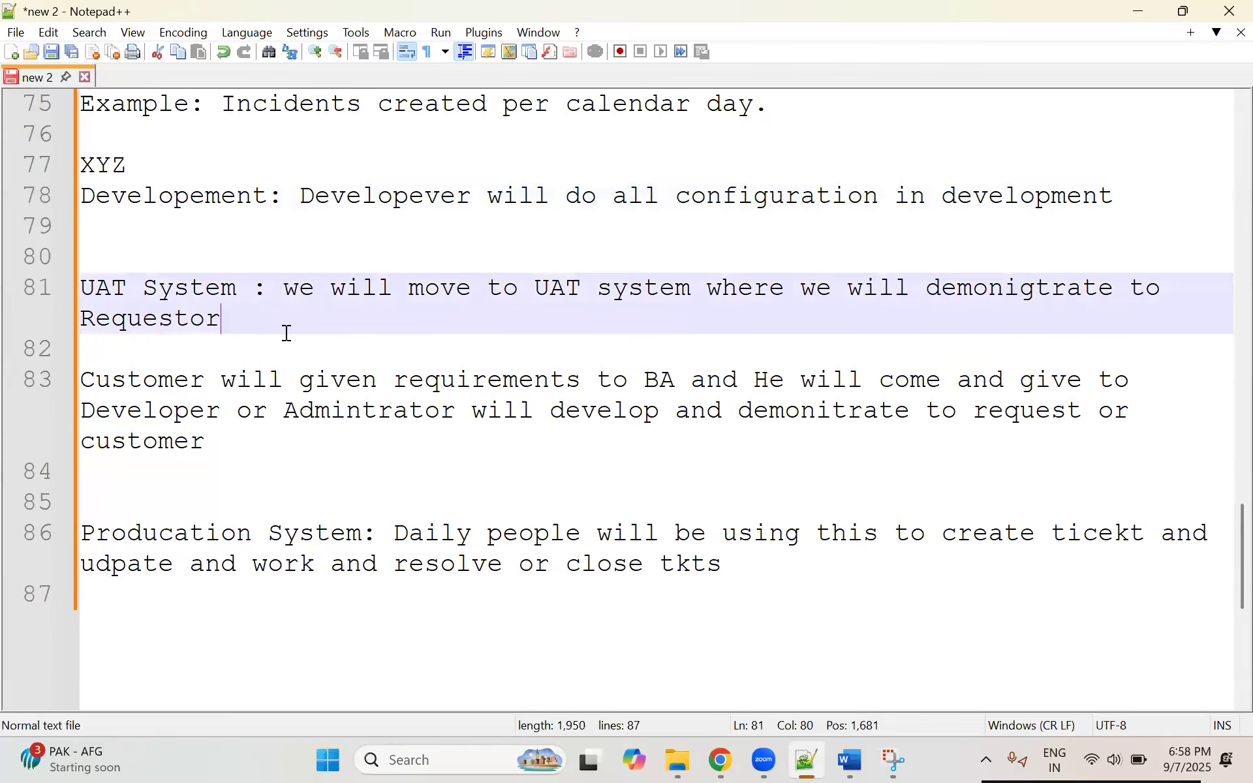
Step: Review the customer requirements paragraph, the Producation System note and the UAT System note by selecting their text
left_click(238, 453)
left_click(75, 379, "shift")
left_click(815, 569)
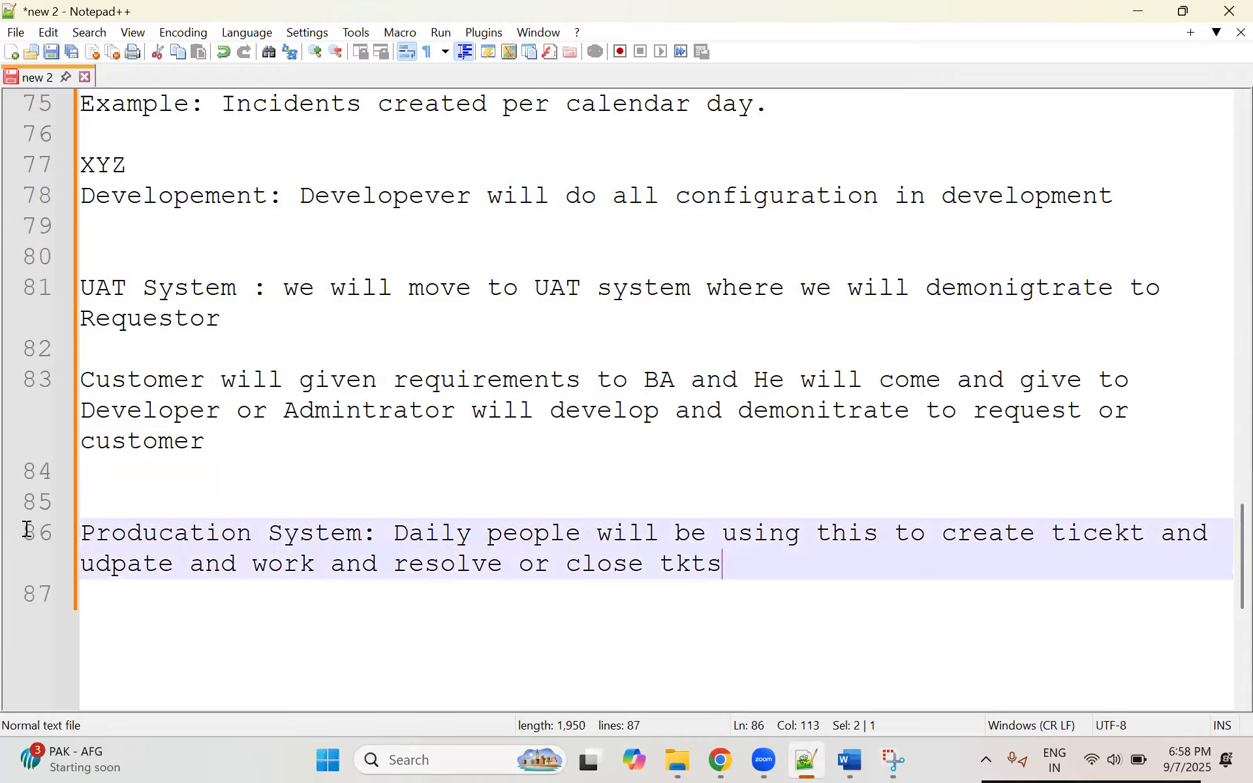
left_click(25, 530, "shift")
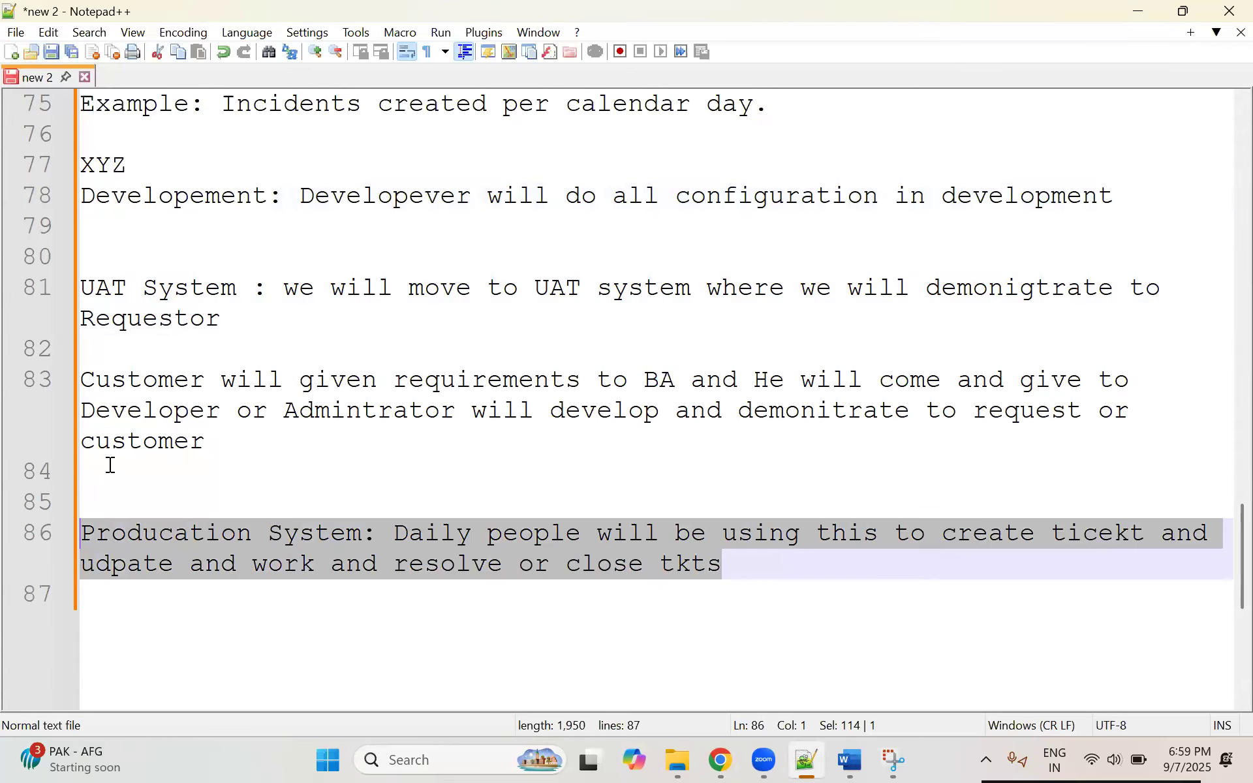
left_click(130, 464)
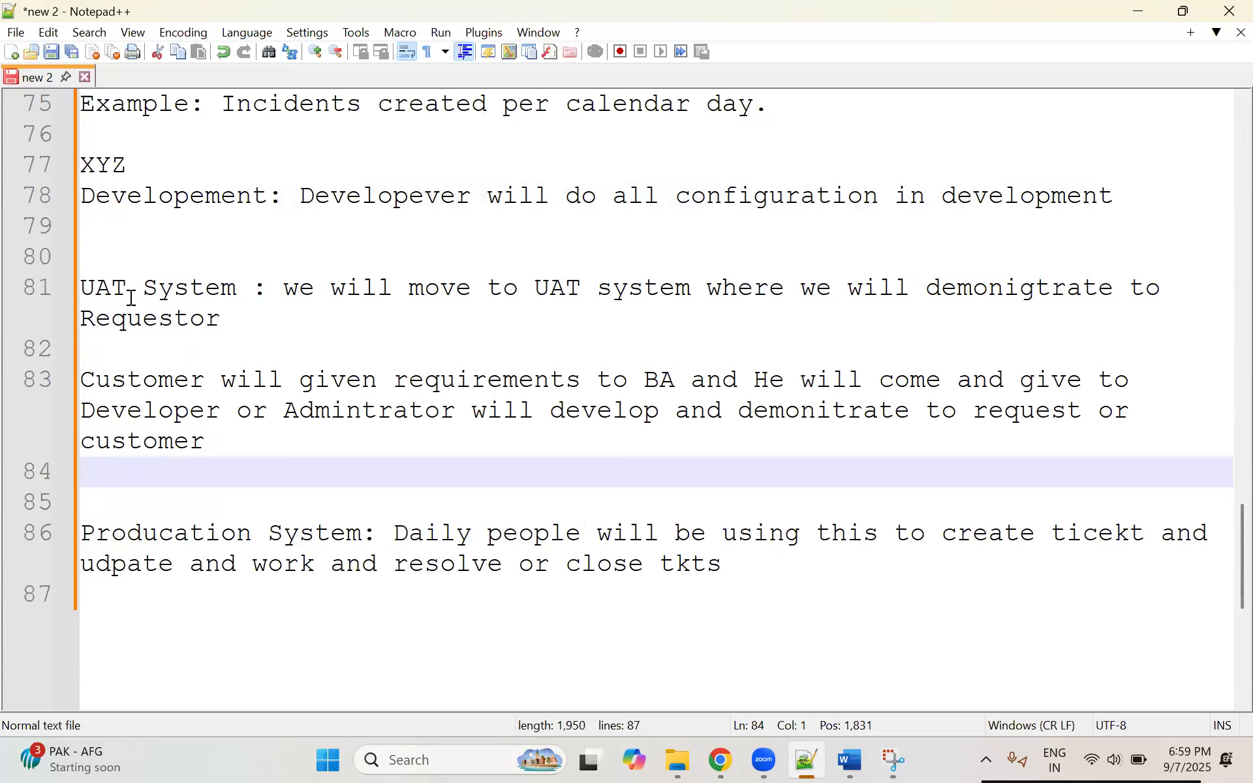
left_click(265, 327)
left_click(81, 288, "shift")
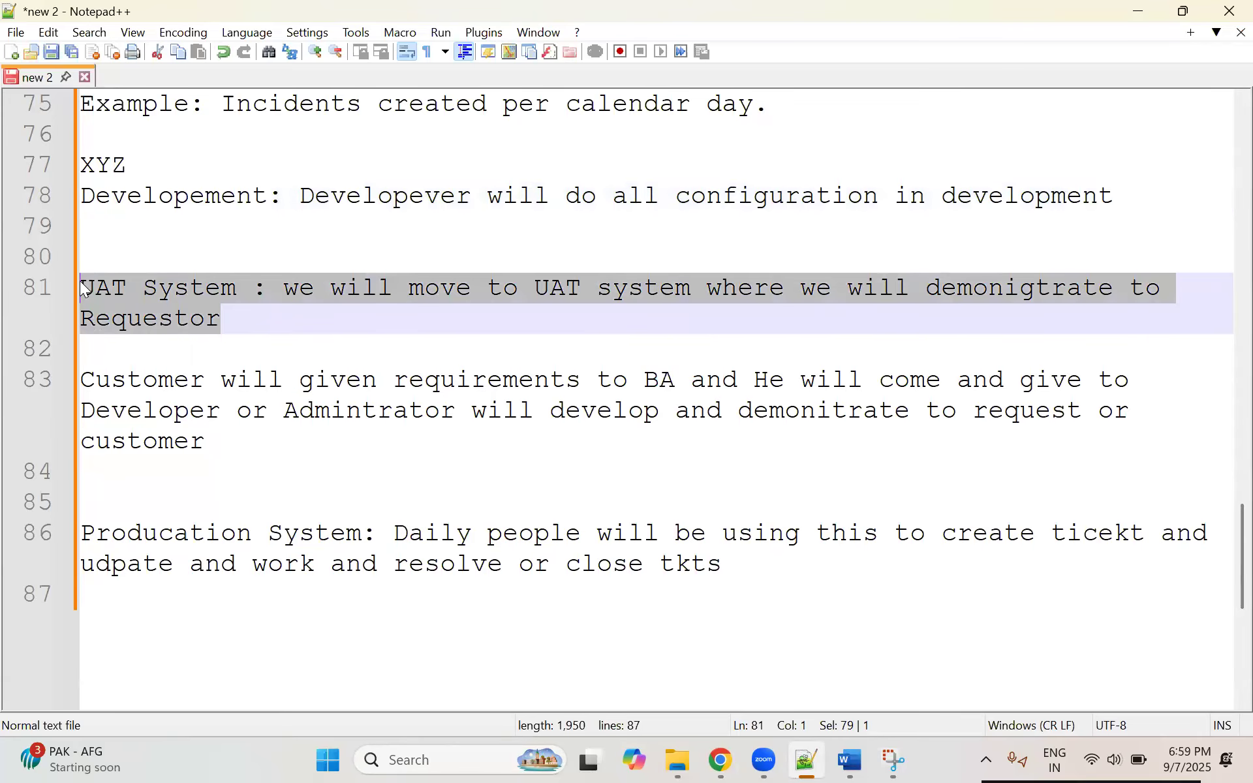
Step: Highlight the Developement description, the UAT System note and the Producation System note one after another to review the three environments
left_click(304, 194)
left_click(1116, 199, "shift")
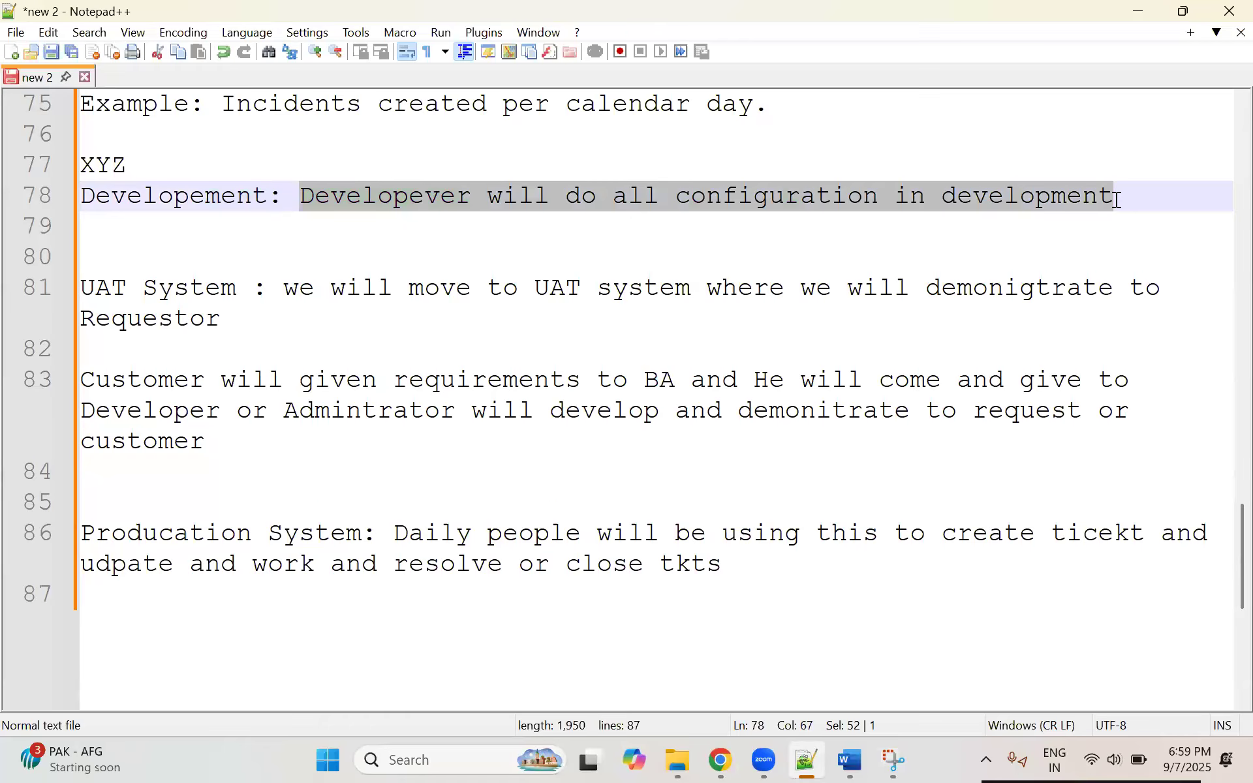
left_click_drag(252, 330, 78, 279)
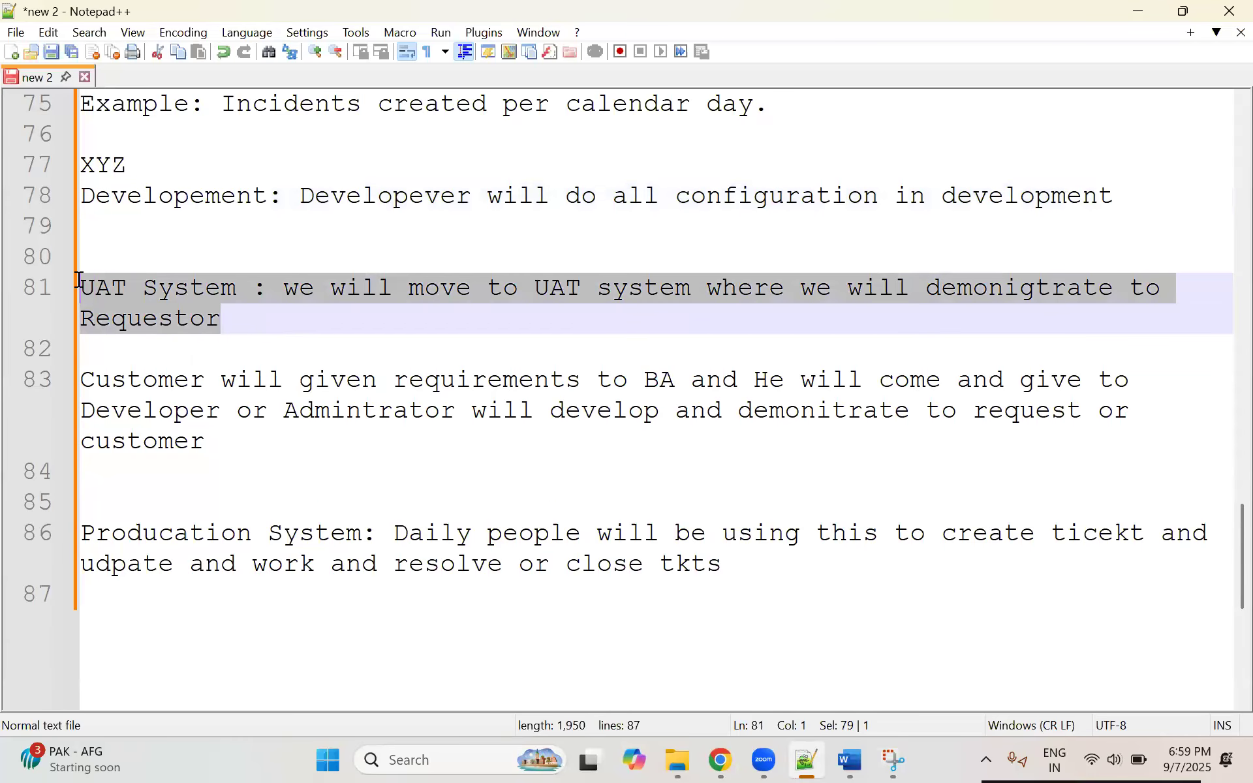
left_click(230, 318)
left_click_drag(287, 331, 72, 287)
left_click_drag(788, 581, 31, 498)
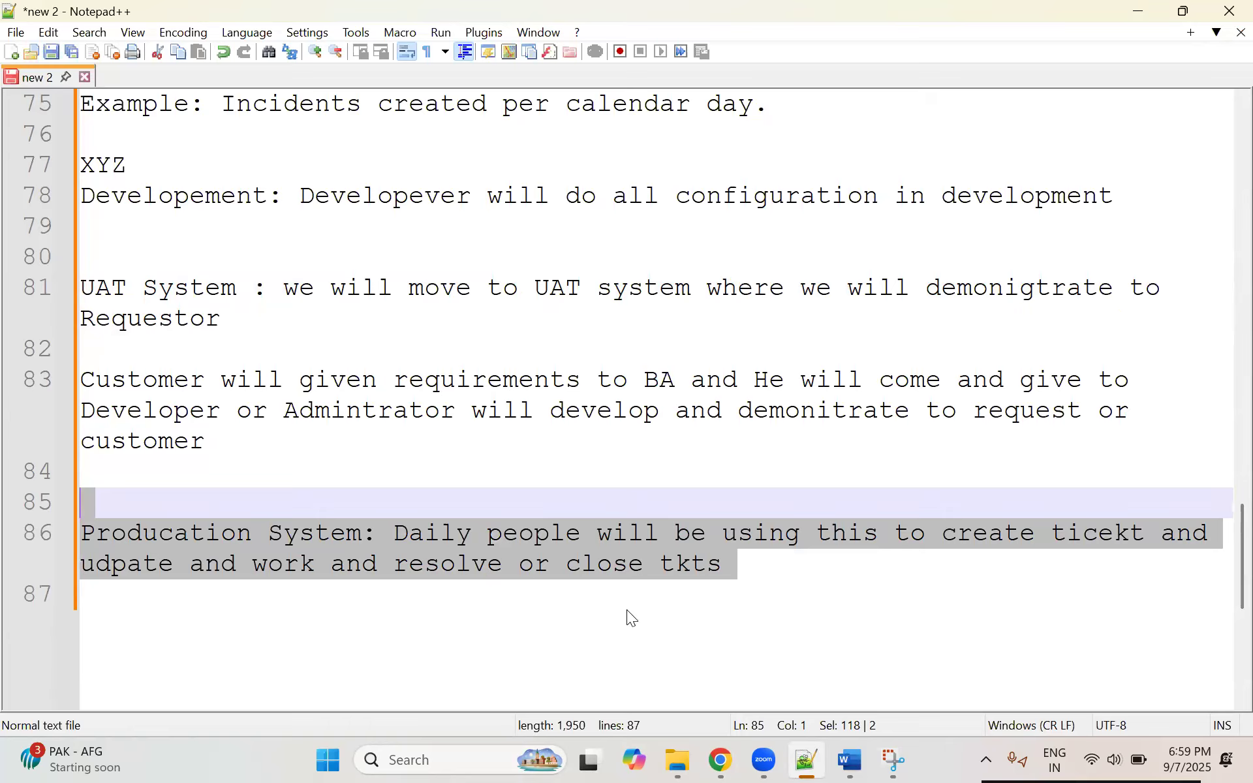
Step: Switch to ServiceNow in Chrome and set the application scope to Global
key("alt+Tab")
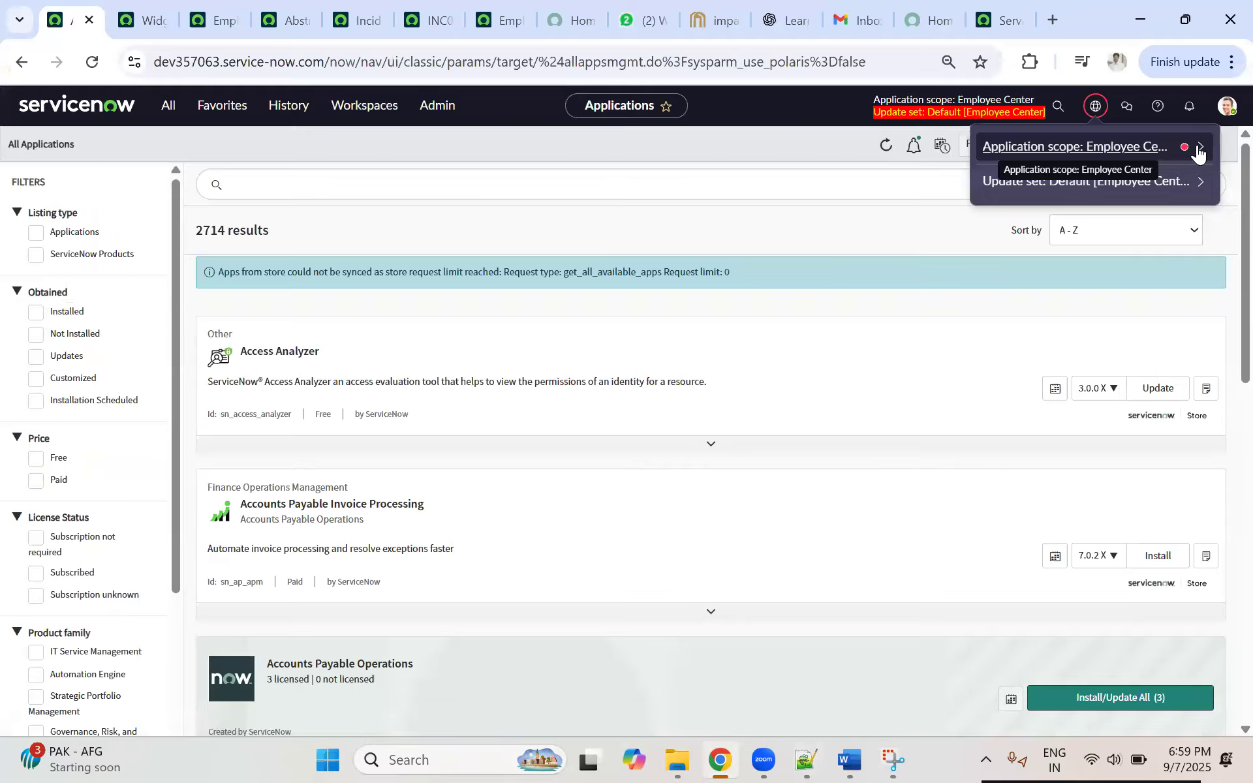
left_click(1151, 154)
left_click(1009, 217)
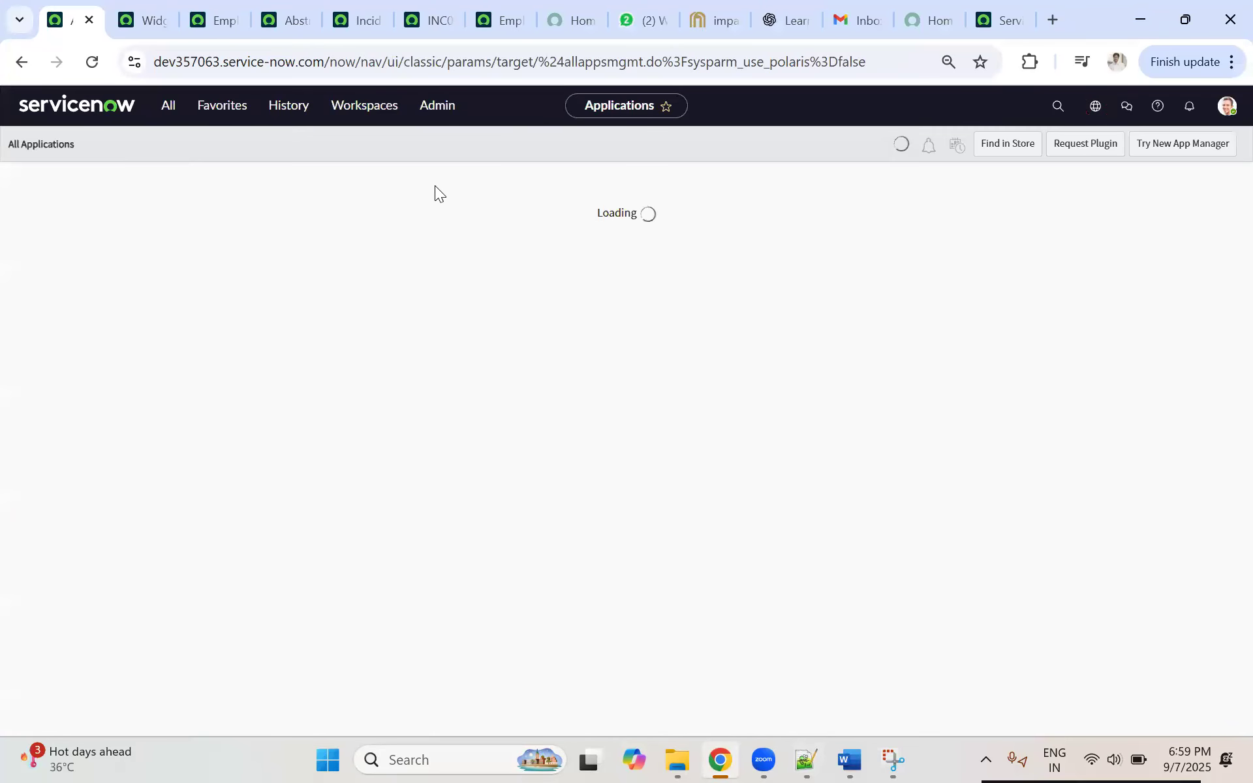
Step: Return to the Notepad++ topic list and highlight "backup of xml and restoring" and "Update set Creation"
left_click(807, 760)
scroll(298, 352, "up", 20)
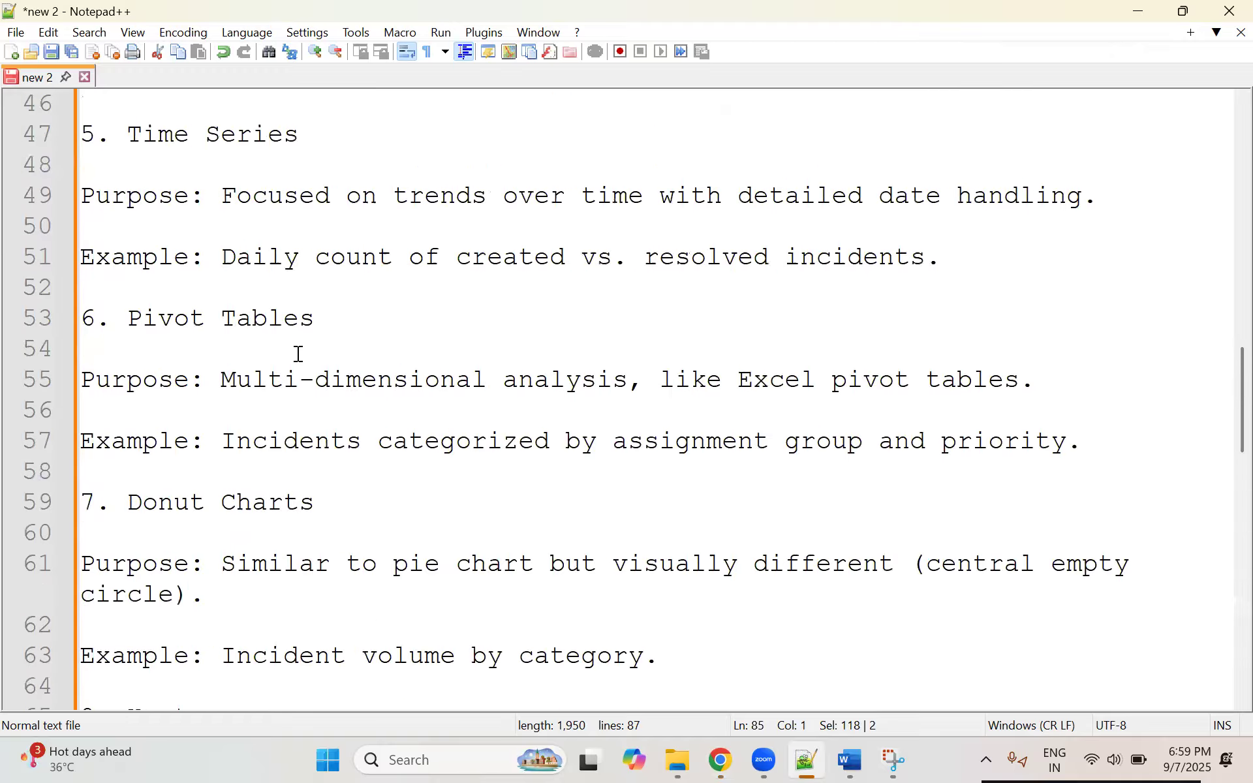
scroll(297, 353, "up", 5)
left_click_drag(534, 416, 74, 416)
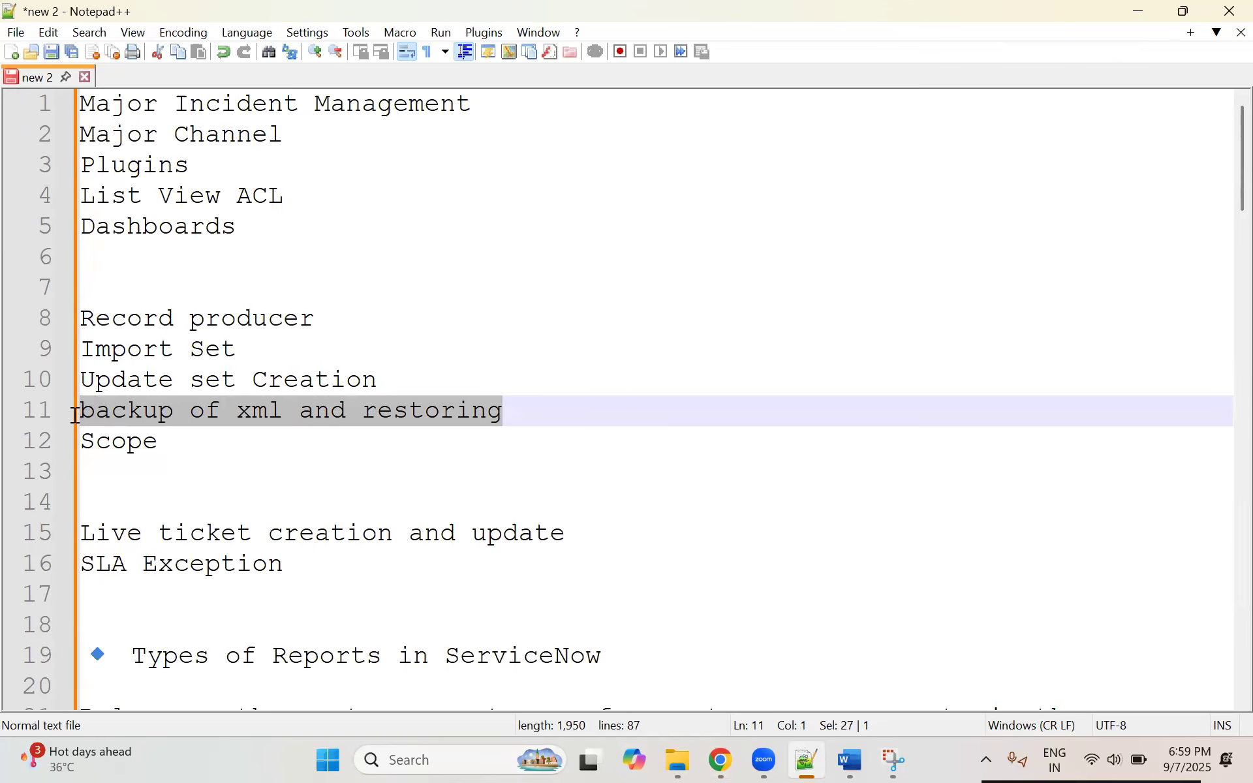
left_click_drag(409, 380, 65, 378)
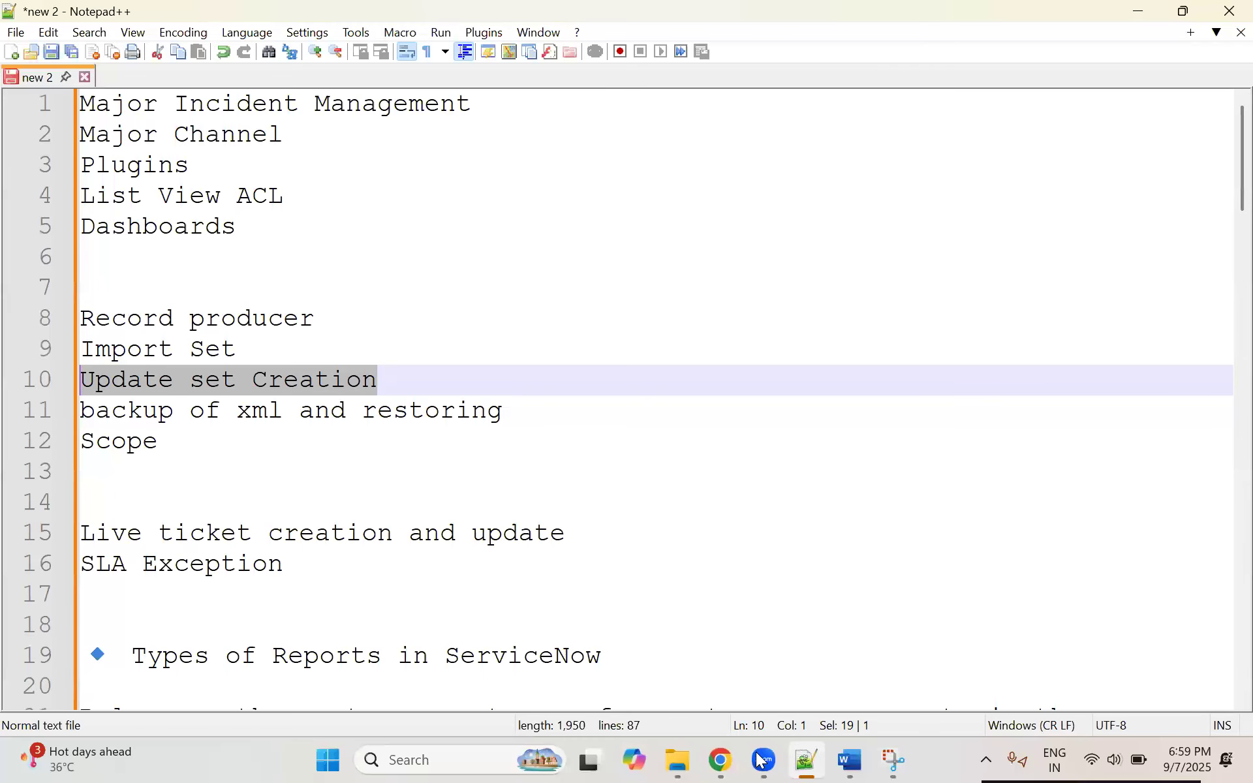
Step: Switch to the Topics_Day_18 Word document and highlight the backup heading, the single-record purpose and its examples in section 4
left_click(849, 760)
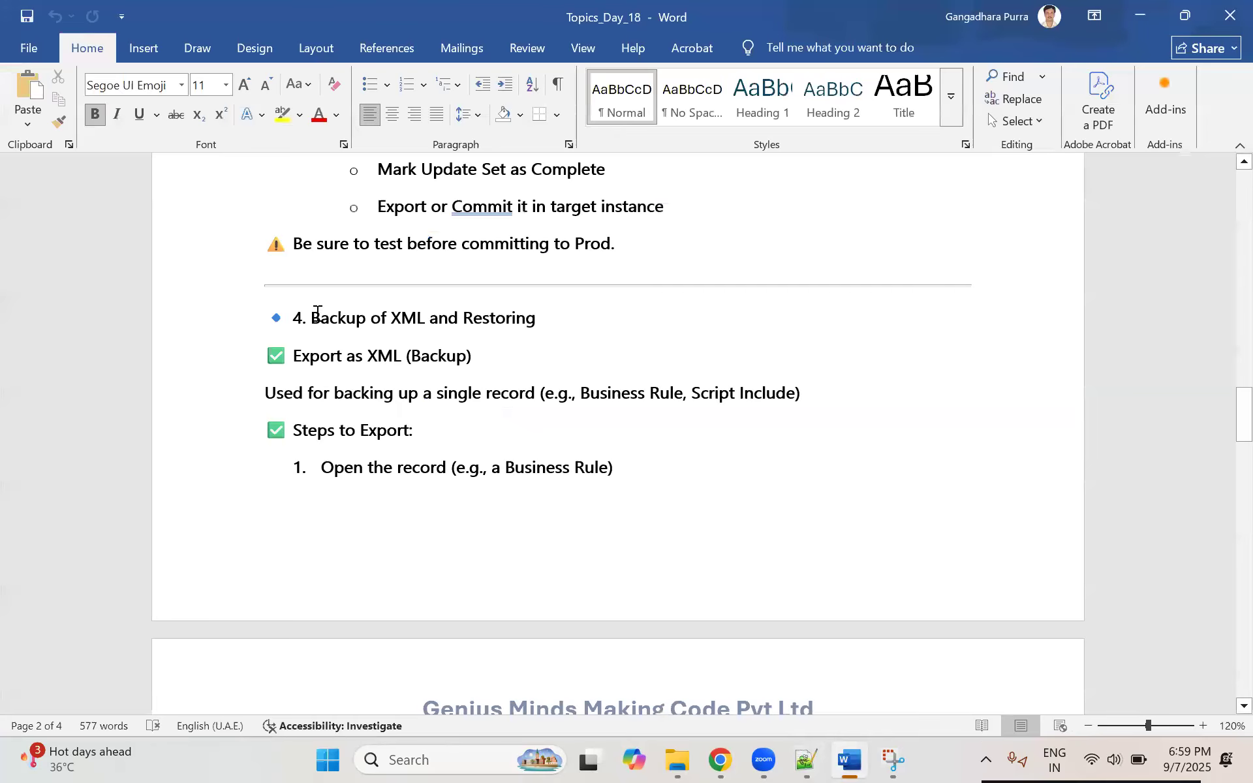
left_click_drag(543, 313, 431, 364)
left_click_drag(334, 392, 494, 392)
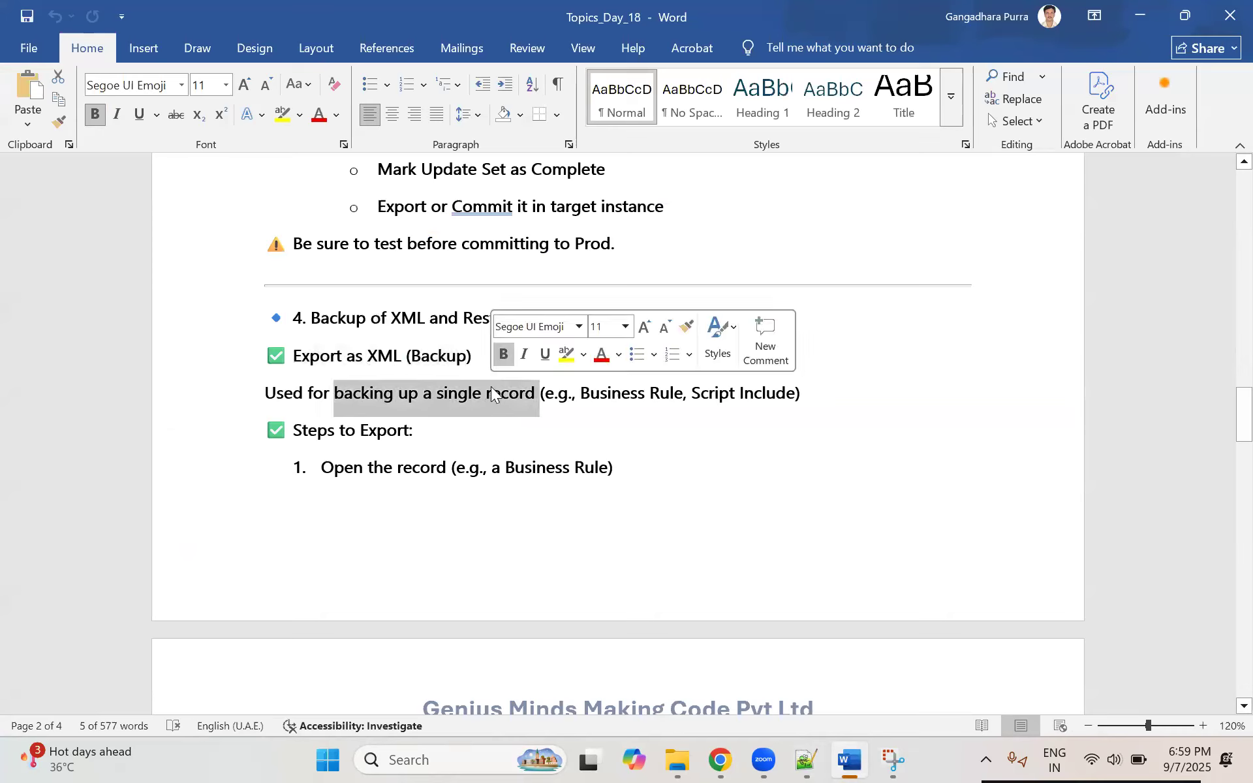
left_click_drag(584, 395, 784, 392)
left_click(584, 482)
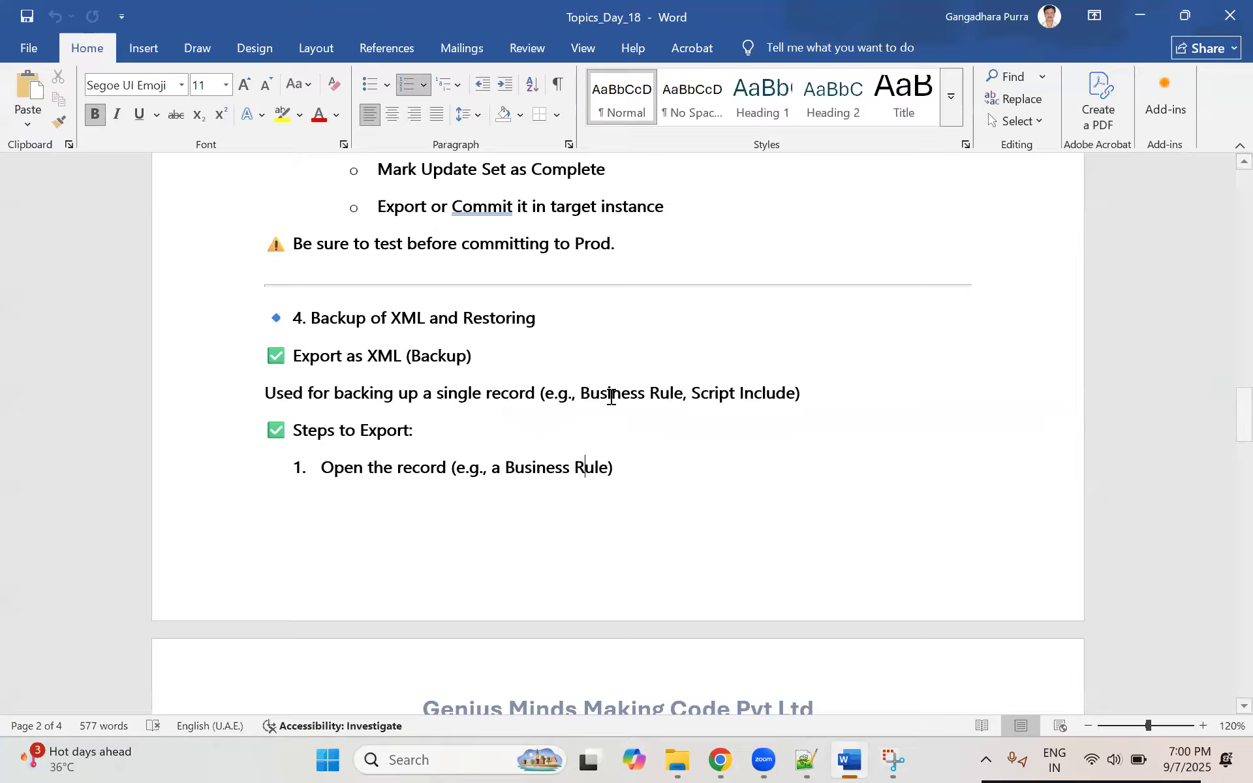
Step: Review the single-record backup sentence, the Export as XML heading, and the export and restore steps in section 4
left_click(370, 393)
left_click_drag(709, 393, 828, 392)
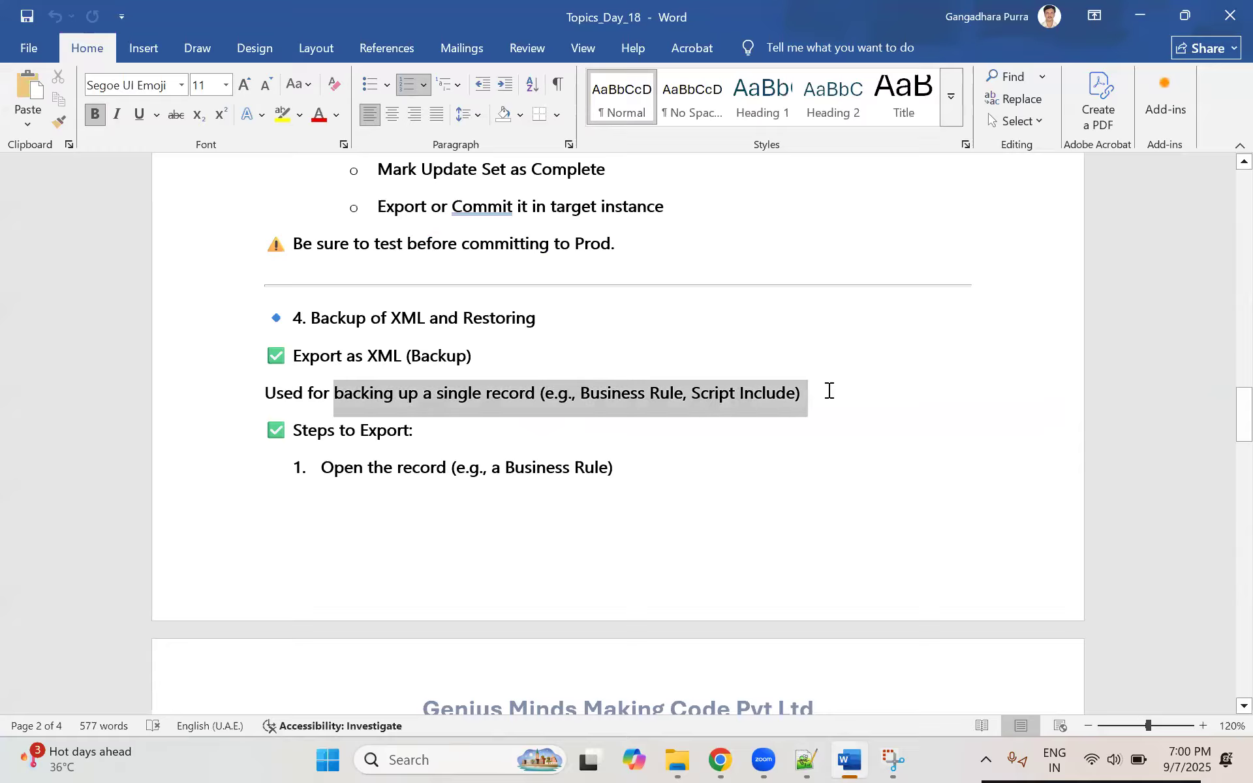
left_click(409, 393)
left_click_drag(340, 394, 814, 393)
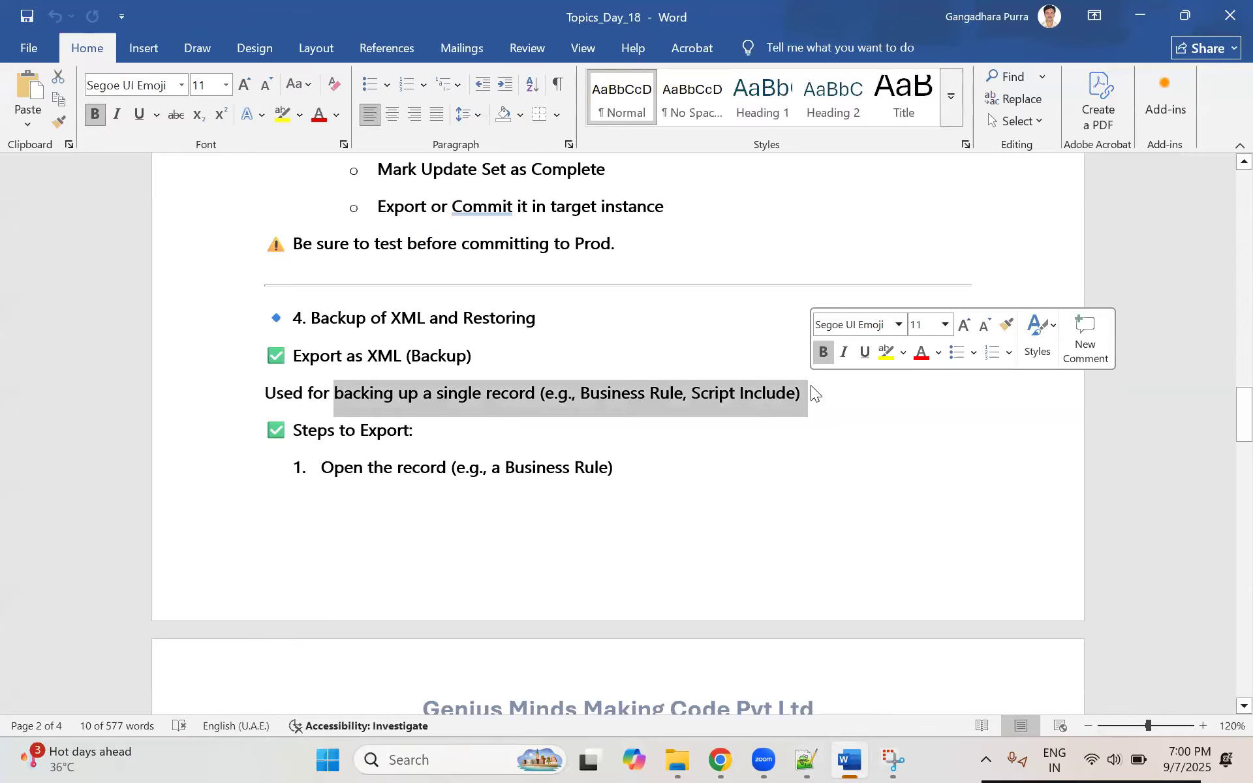
left_click_drag(295, 355, 446, 355)
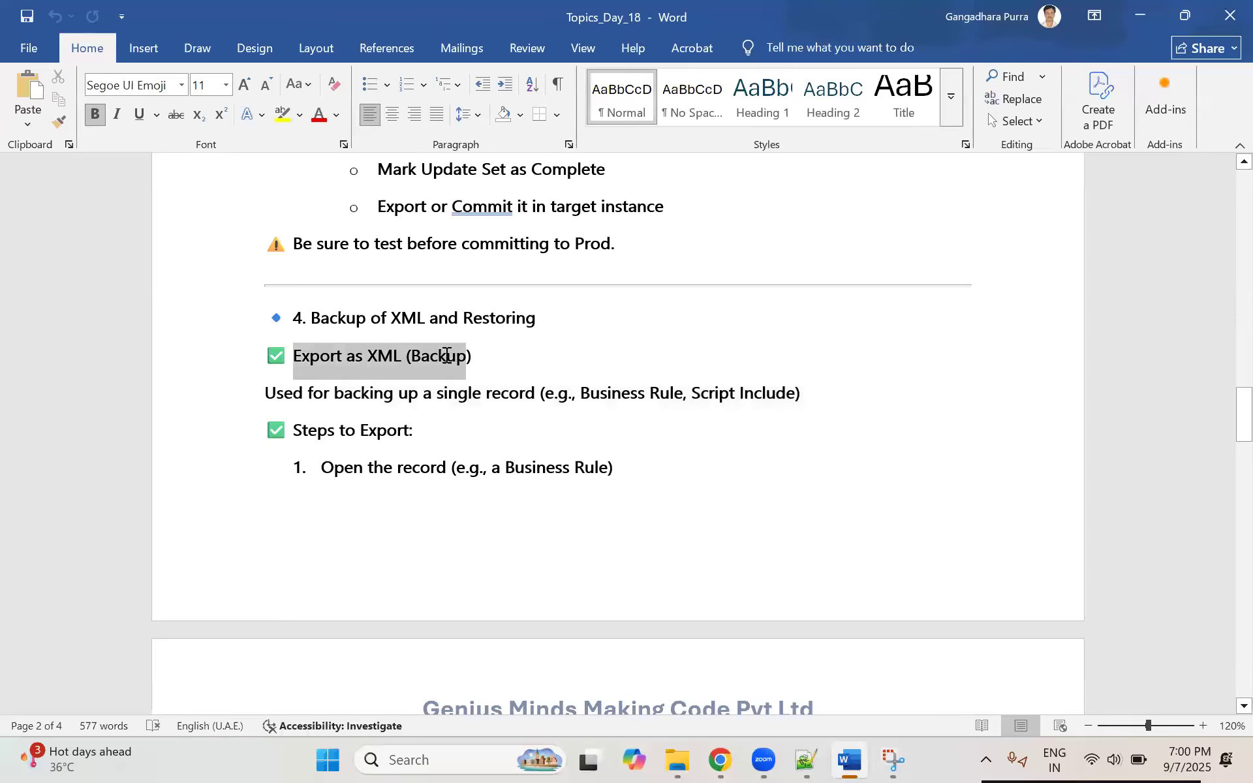
left_click(456, 461)
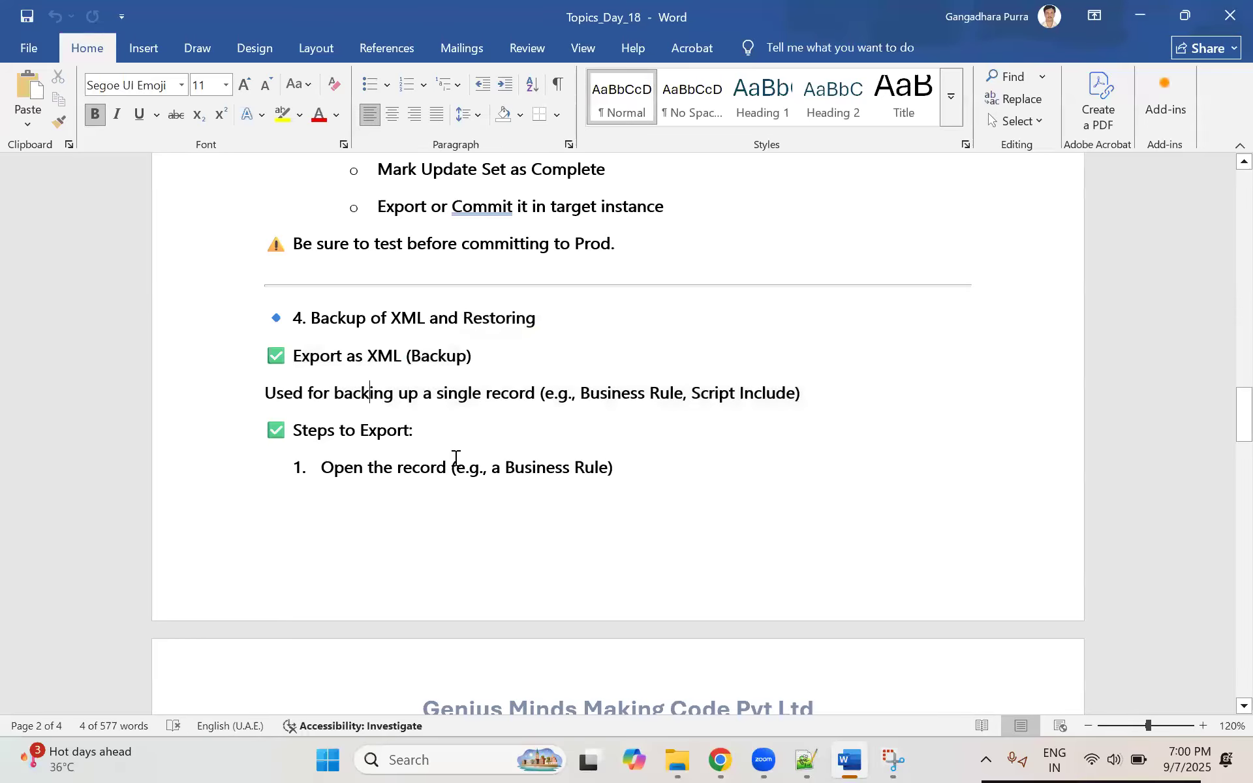
scroll(456, 457, "down", 2)
scroll(456, 457, "down", 4)
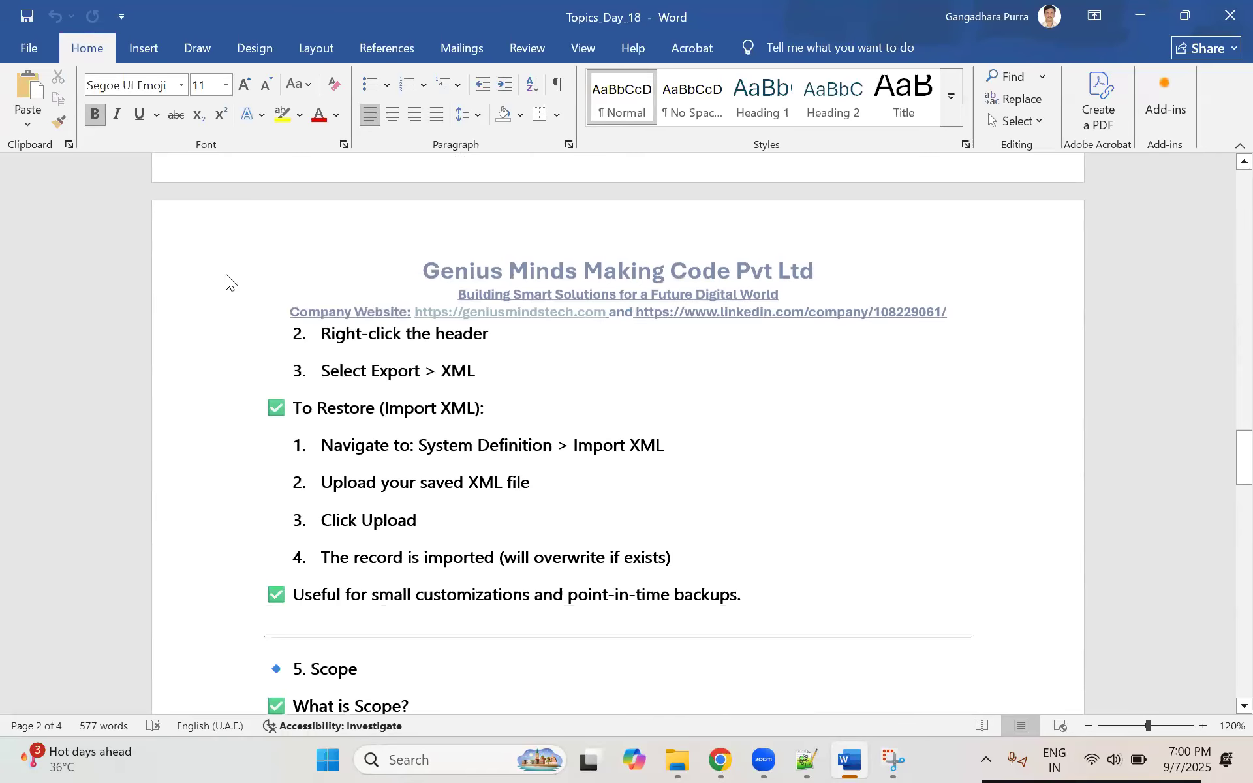
Step: Switch to ServiceNow in Chrome, filter the navigator for "incident" and open the Service Desk Incidents list
key("alt+Tab")
left_click(166, 107)
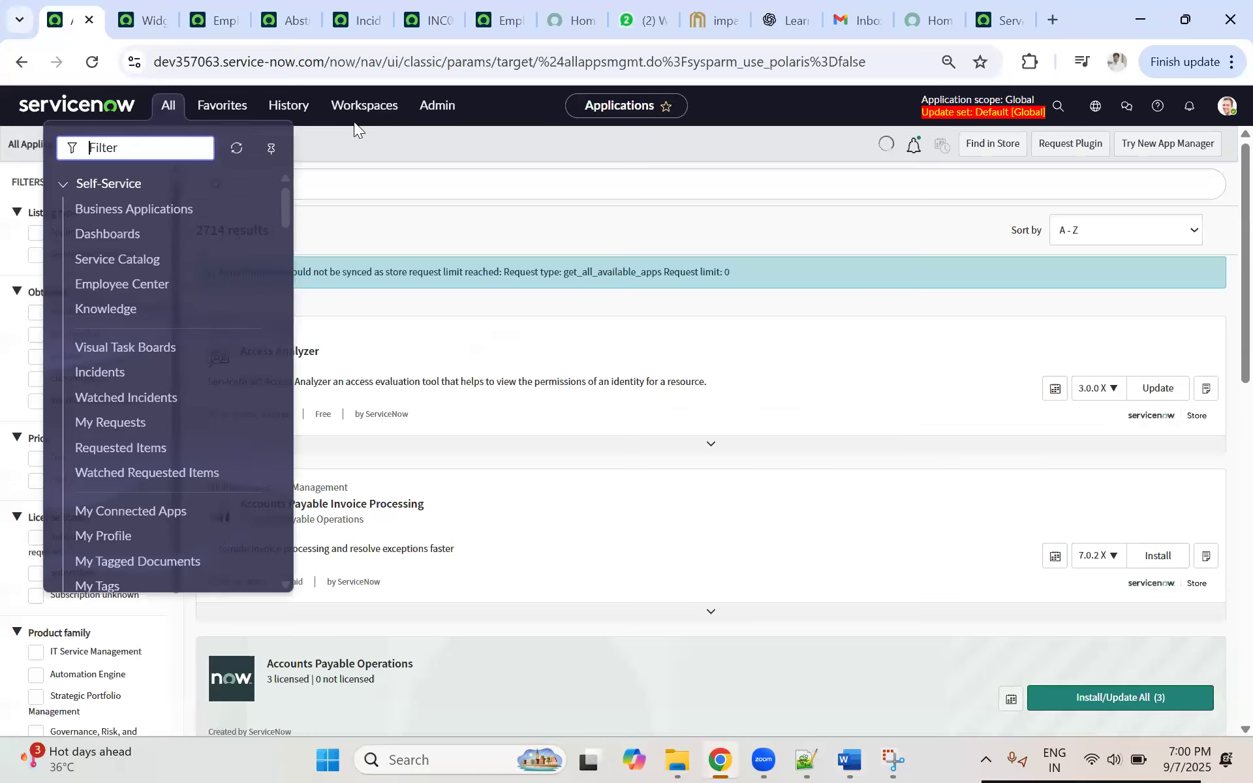
left_click(167, 115)
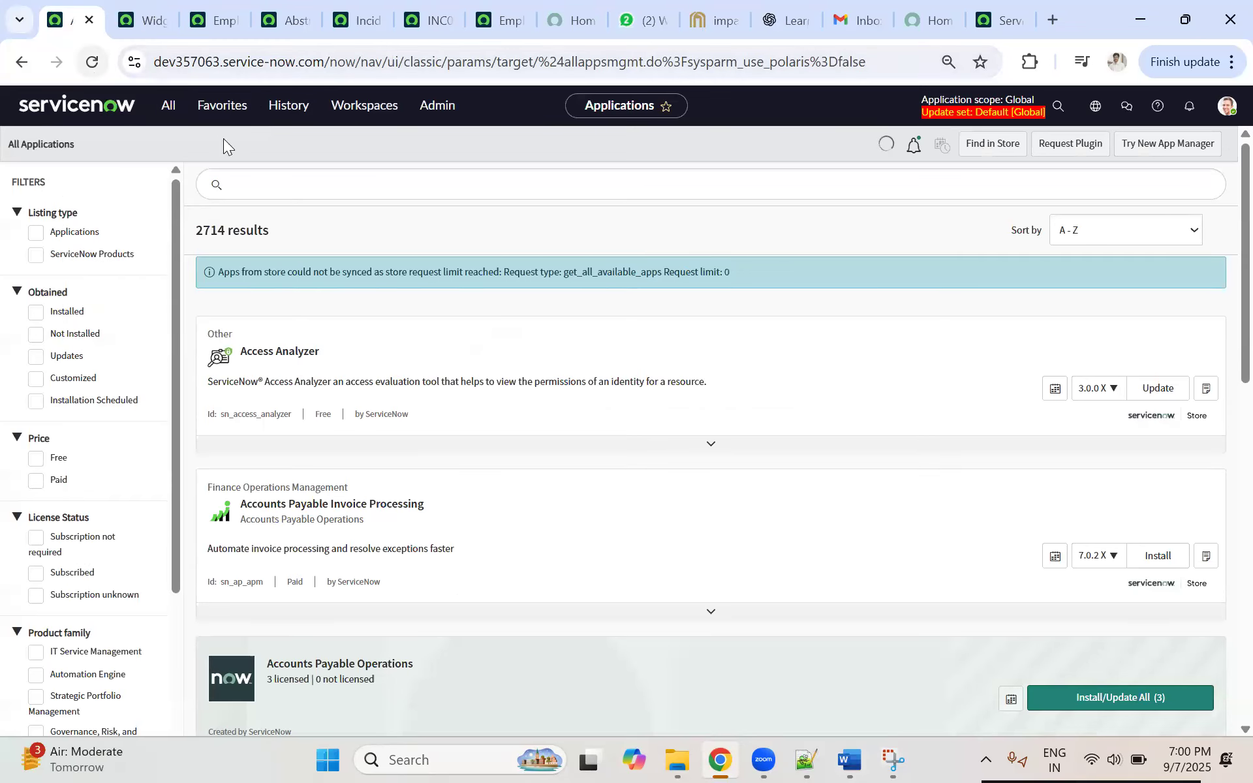
left_click(169, 110)
type("incident")
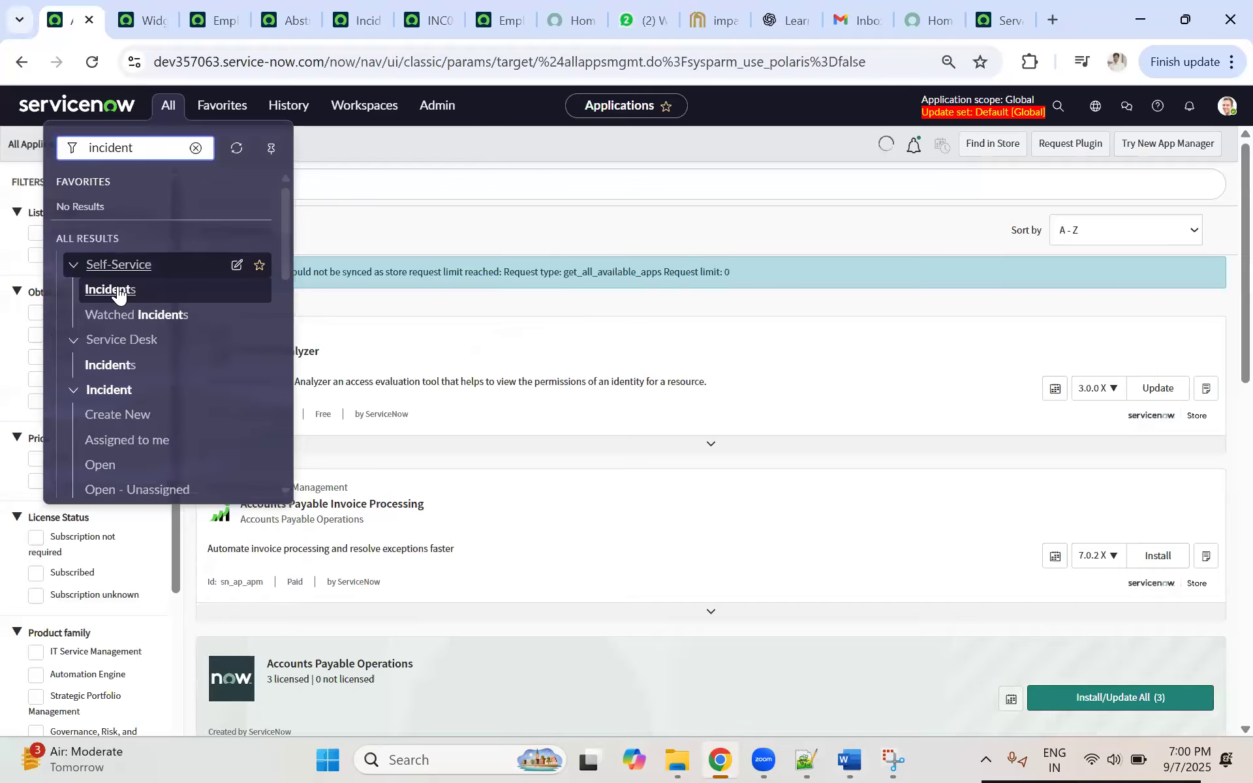
left_click(118, 295)
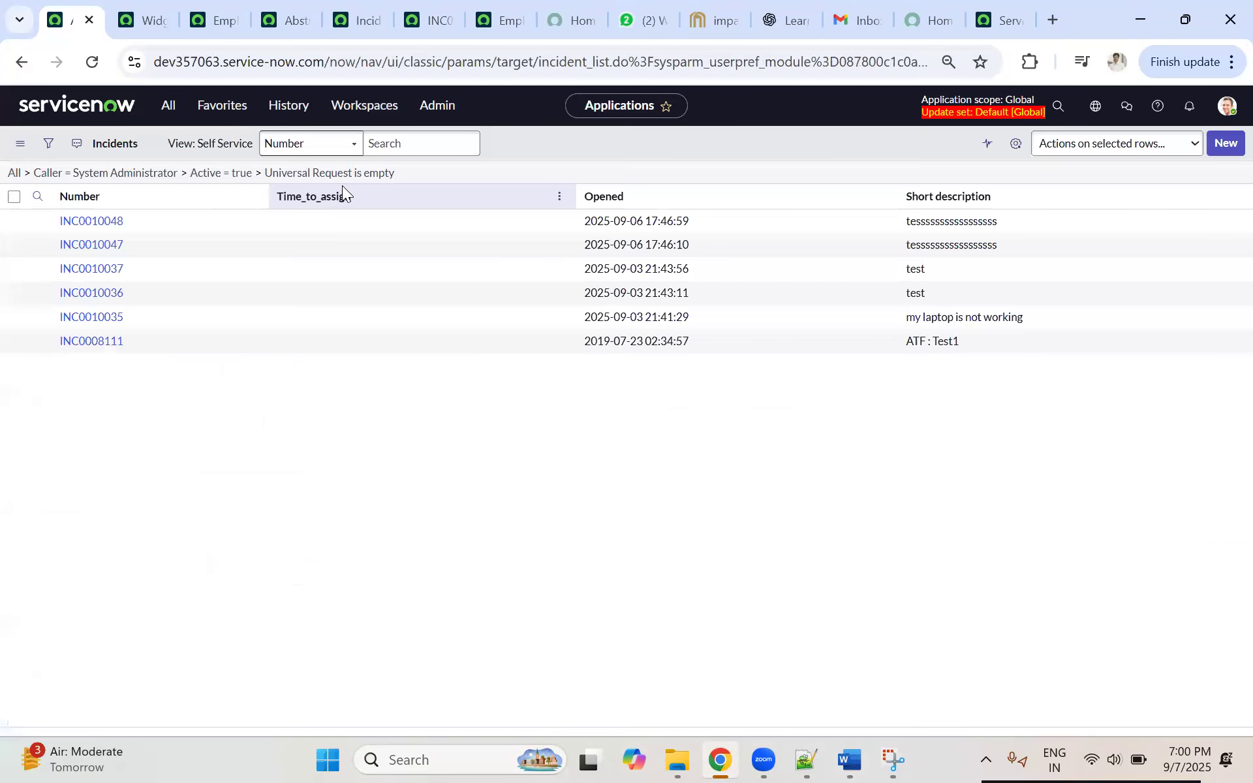
left_click(169, 106)
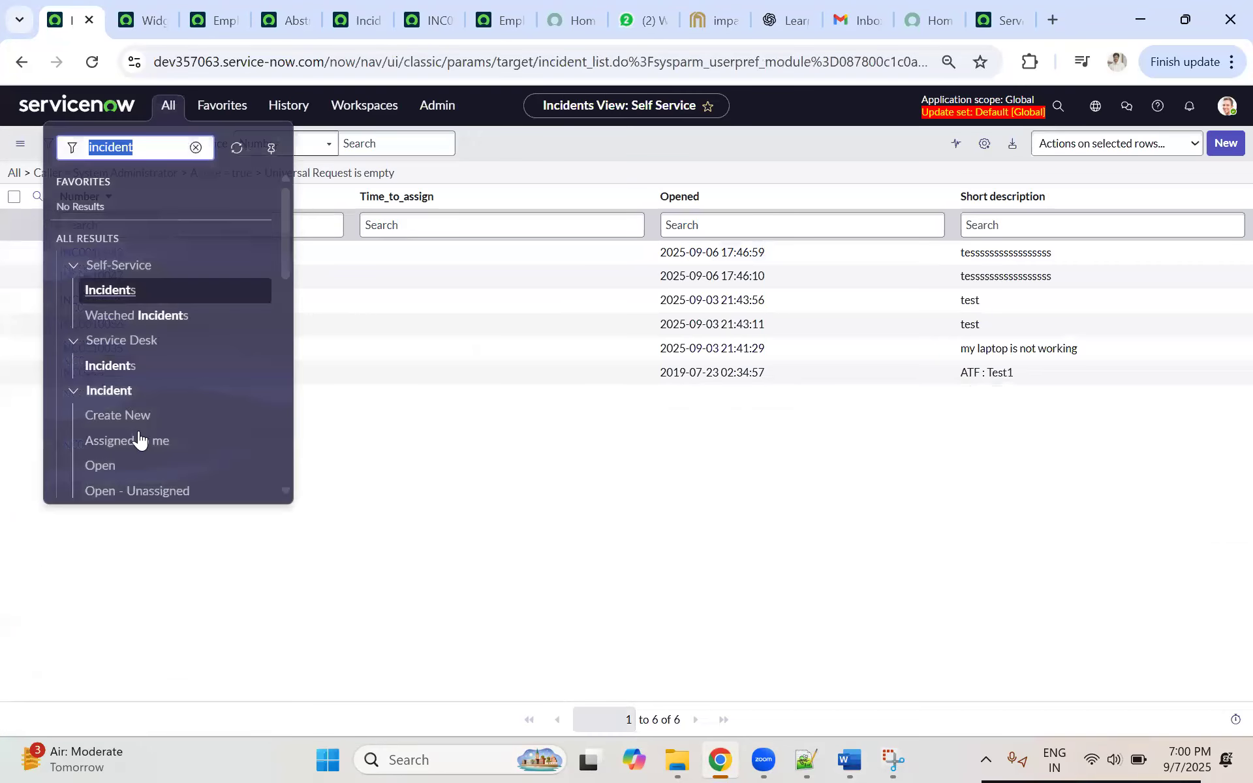
left_click(118, 363)
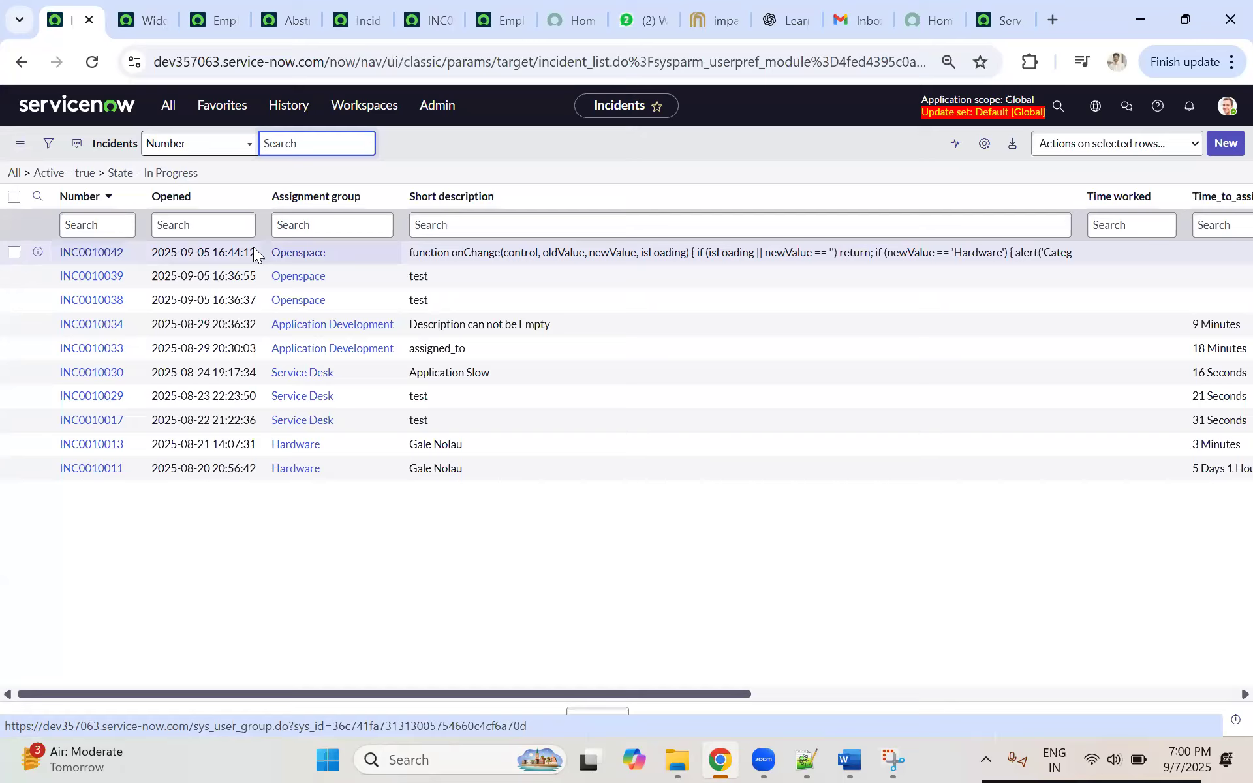
Step: Copy incident number INC0010042 and search for it by number in the Service Desk Incidents list of the dev294936 instance
left_click(128, 257)
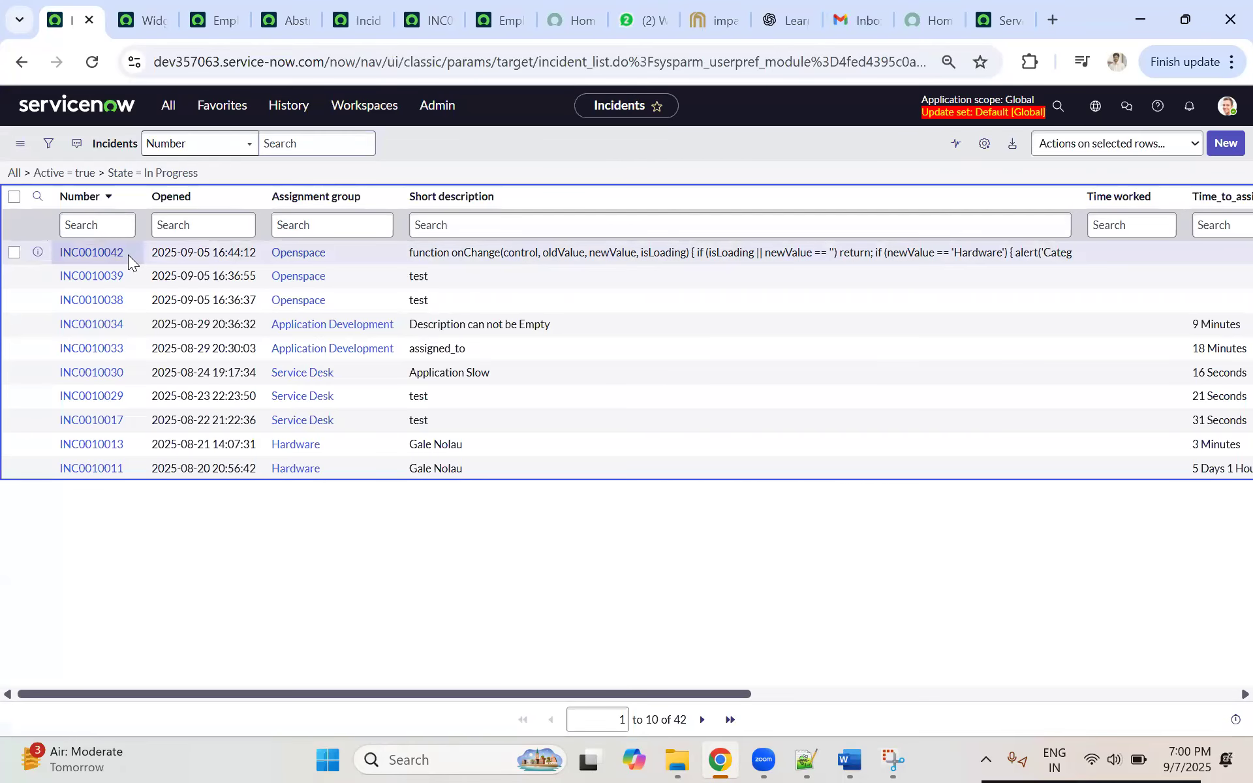
left_click_drag(128, 254, 62, 256)
key("ctrl+c")
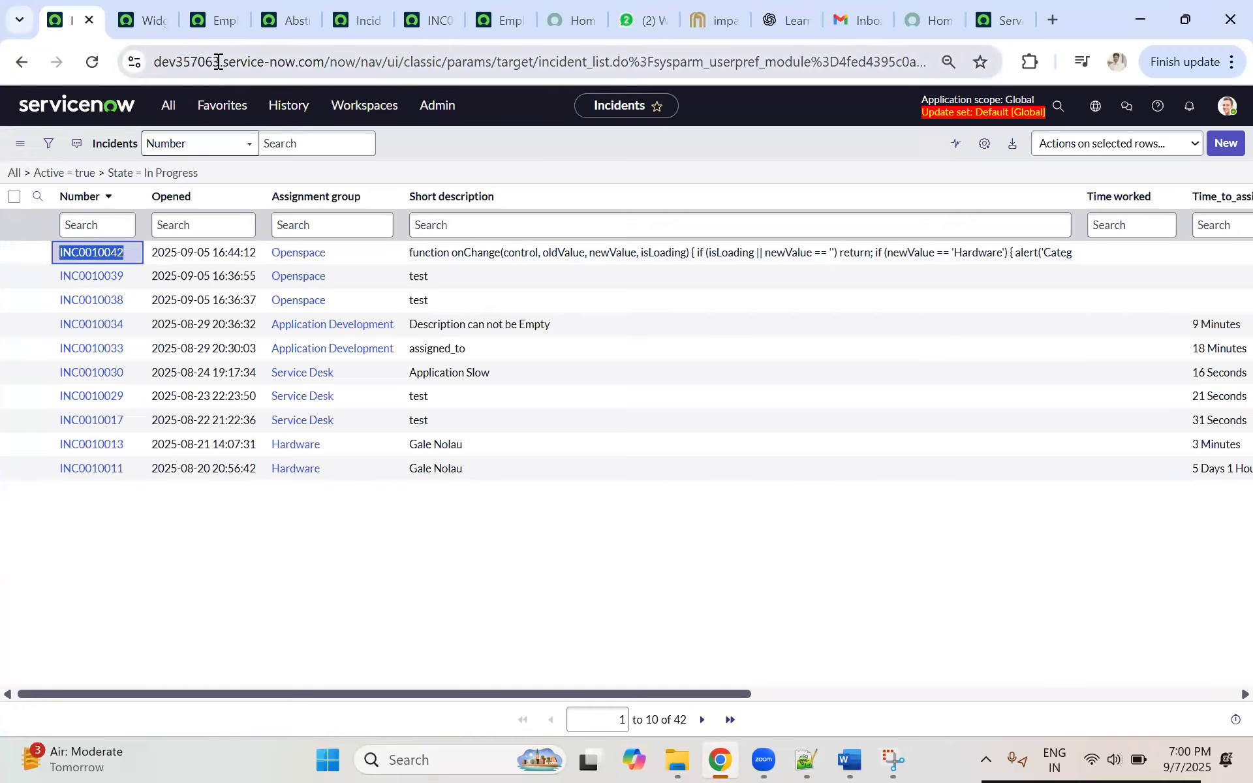
left_click(982, 17)
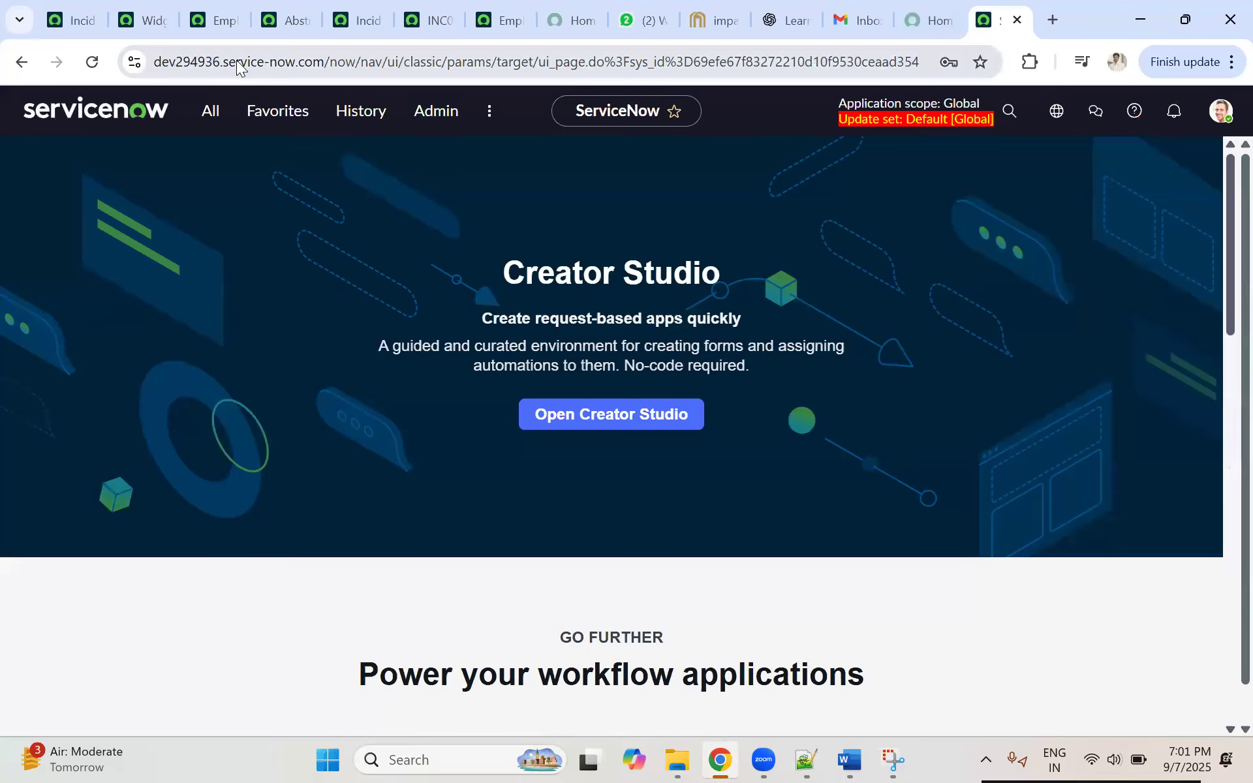
left_click(210, 119)
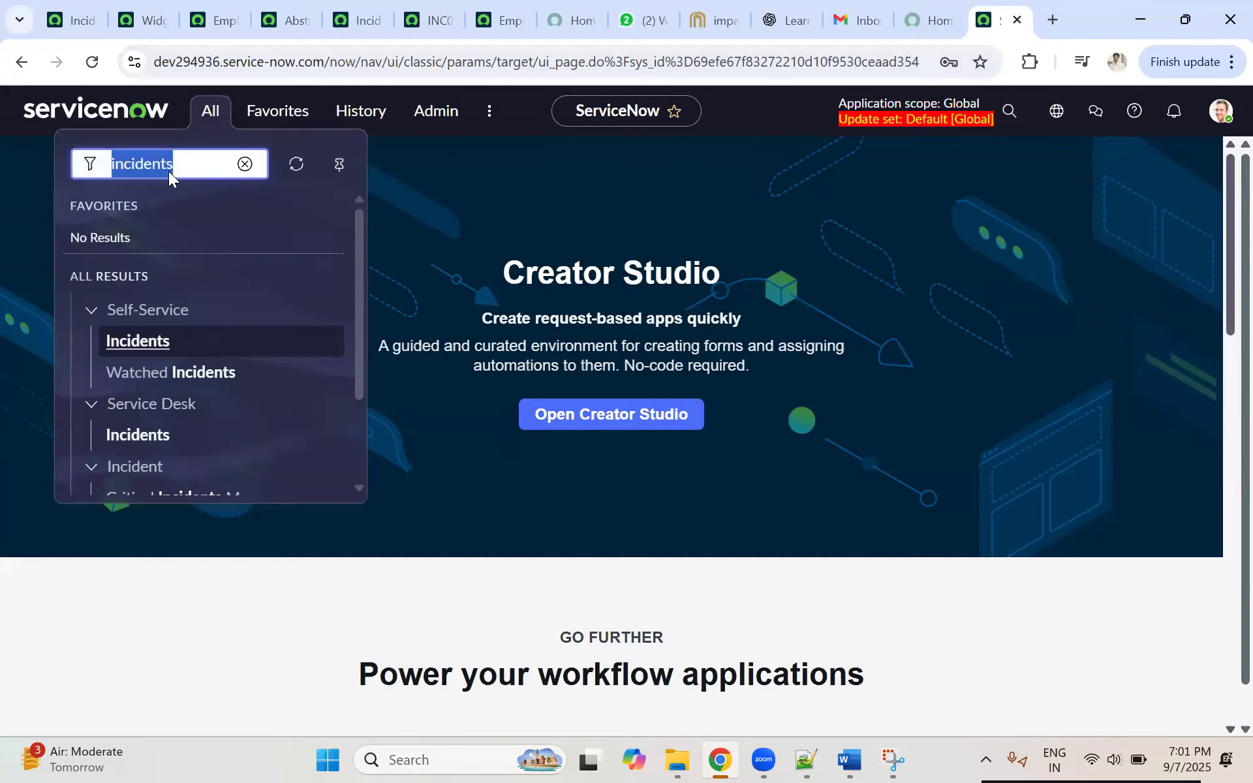
left_click(140, 435)
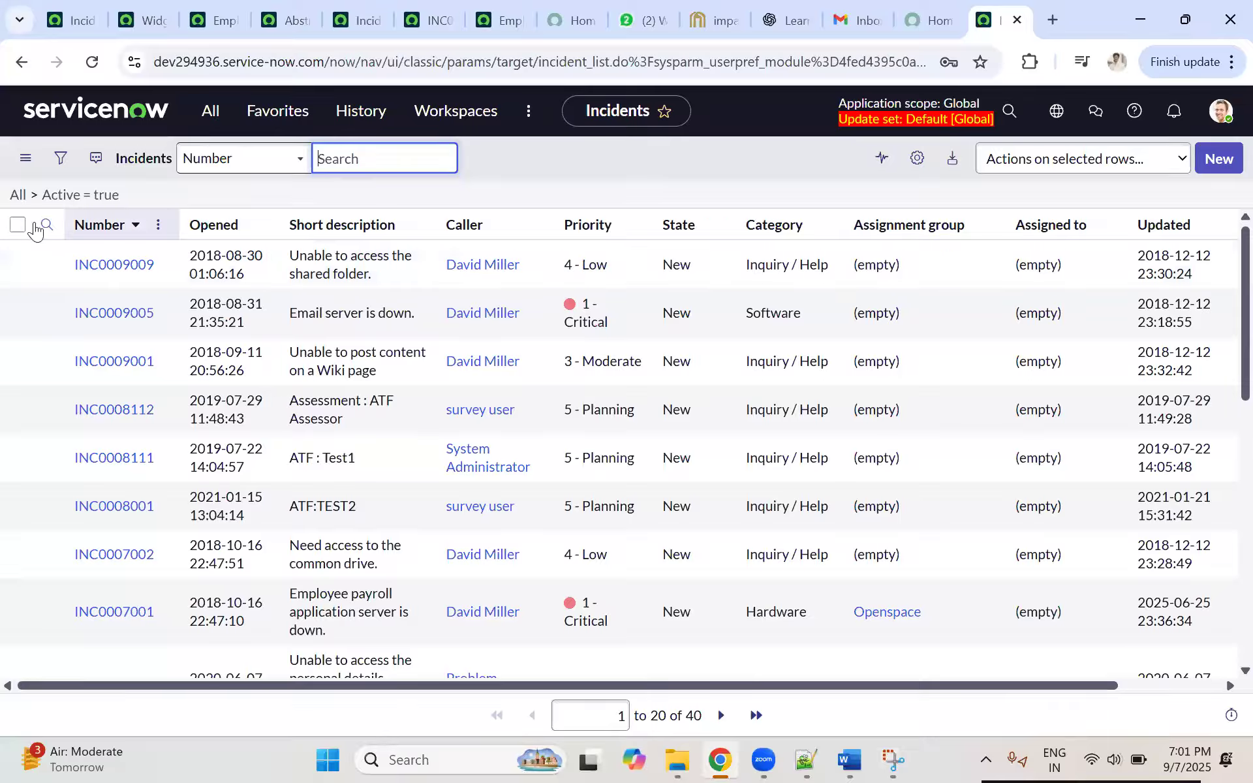
left_click(46, 225)
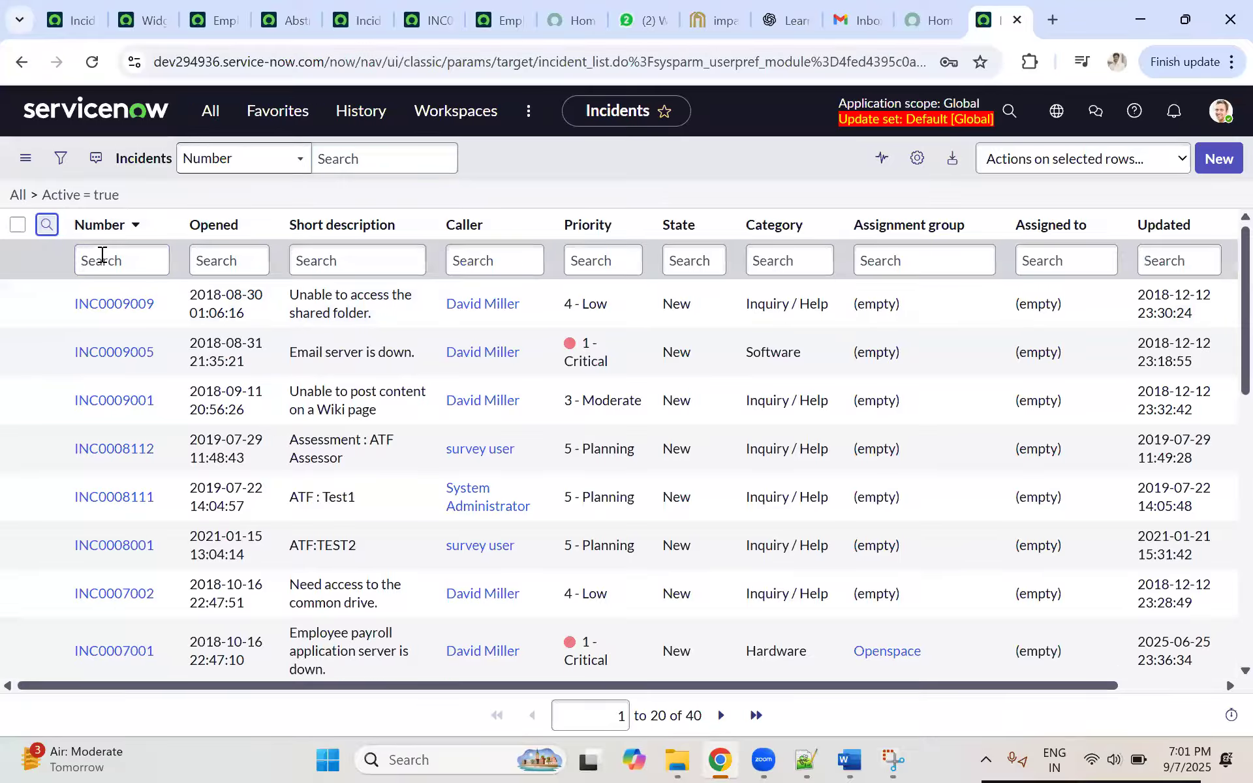
left_click(103, 256)
key("ctrl+v")
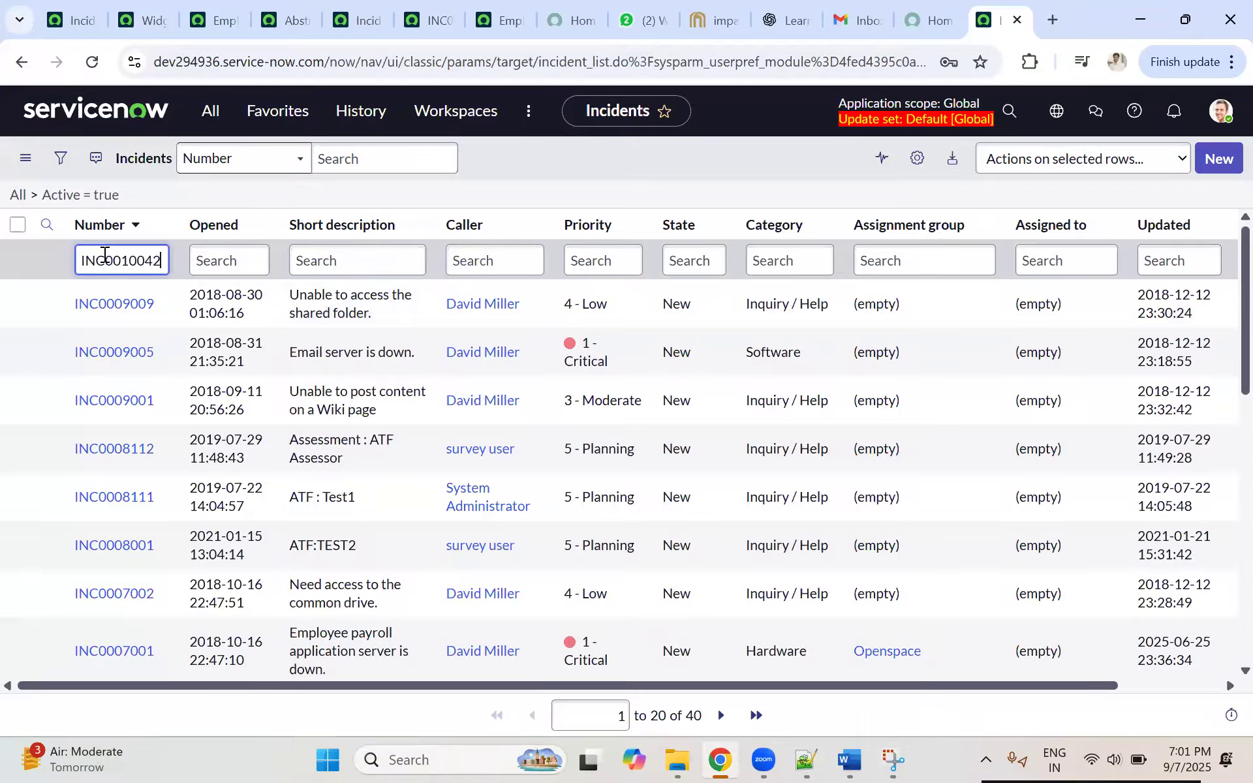
key("Return")
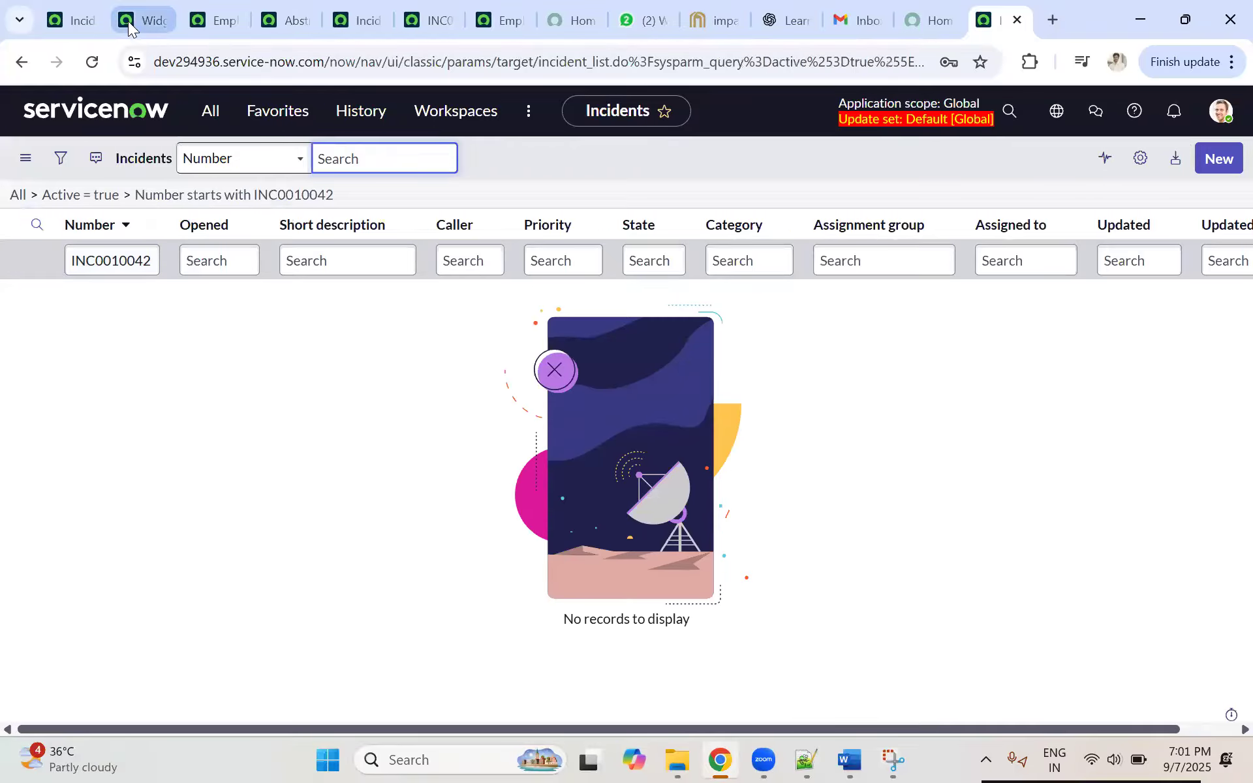
Step: Open incident INC0010042 in the dev357063 instance, show its export option XML (This Record), and return to the incident list
left_click(72, 17)
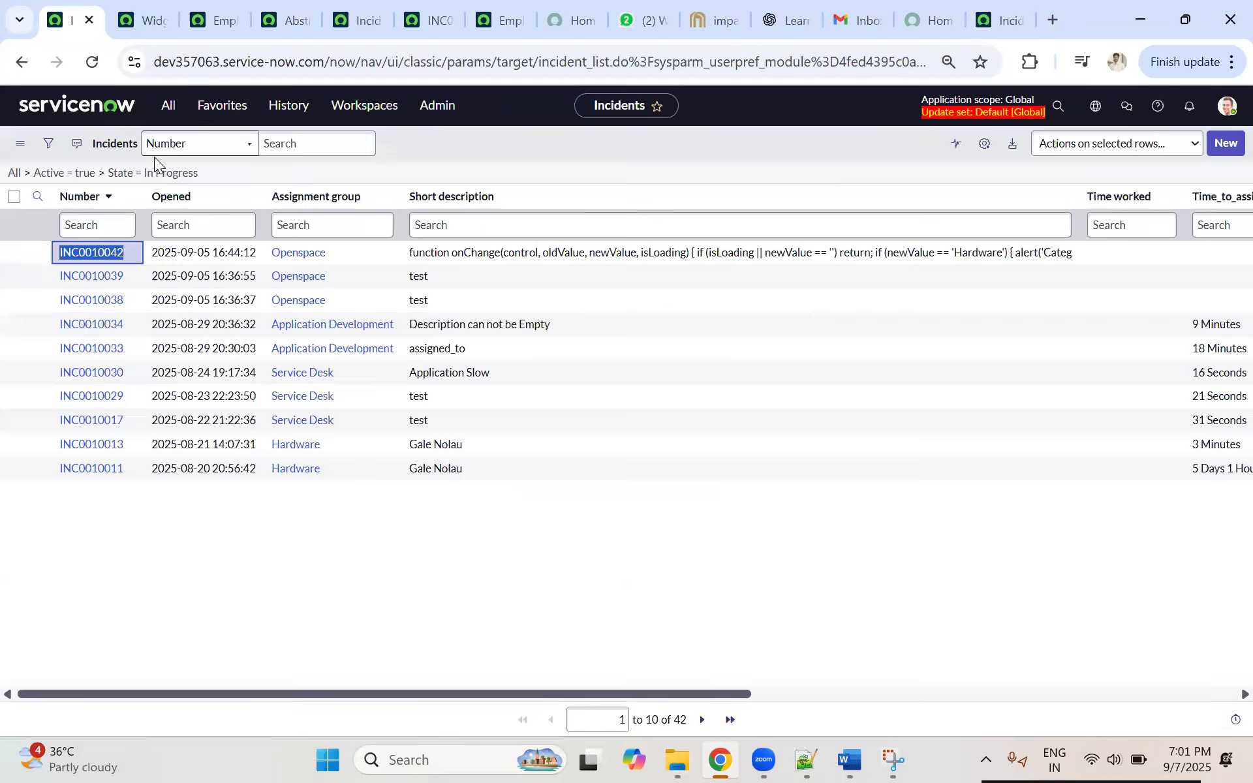
left_click(90, 253)
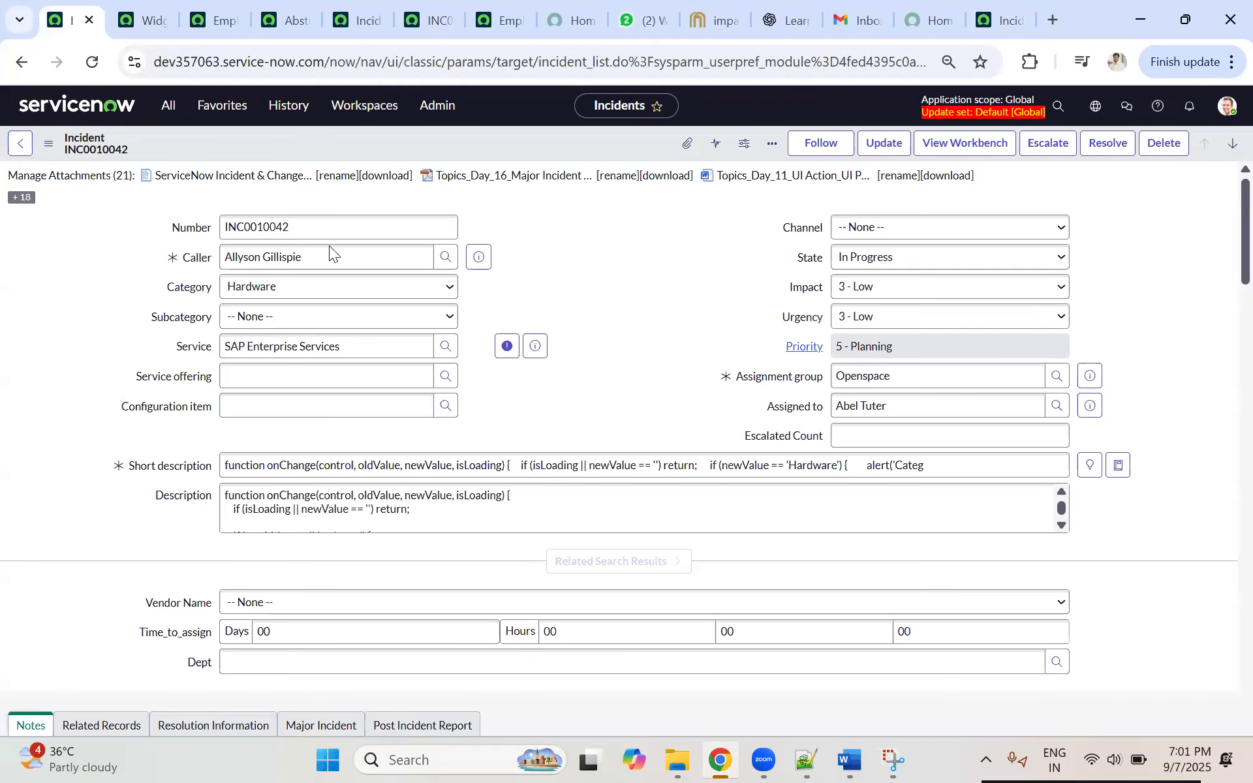
right_click(279, 150)
right_click(246, 143)
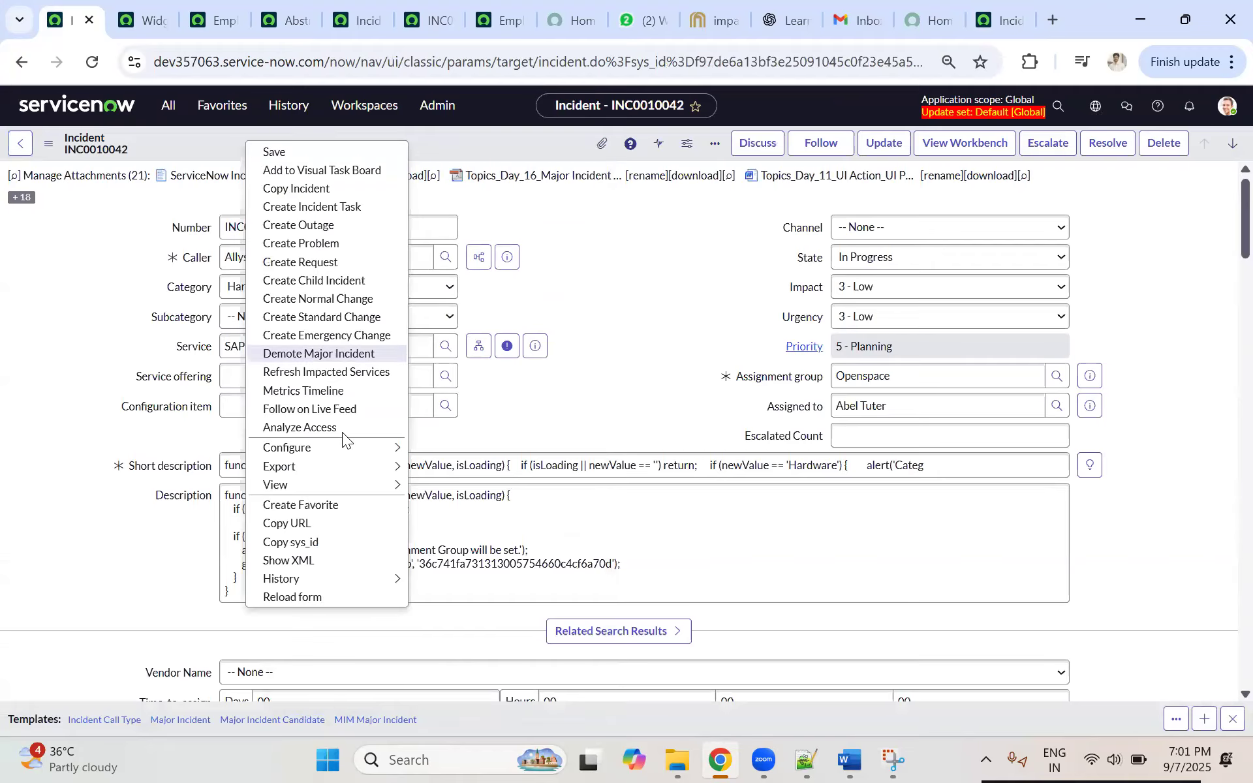
mouse_move(336, 466)
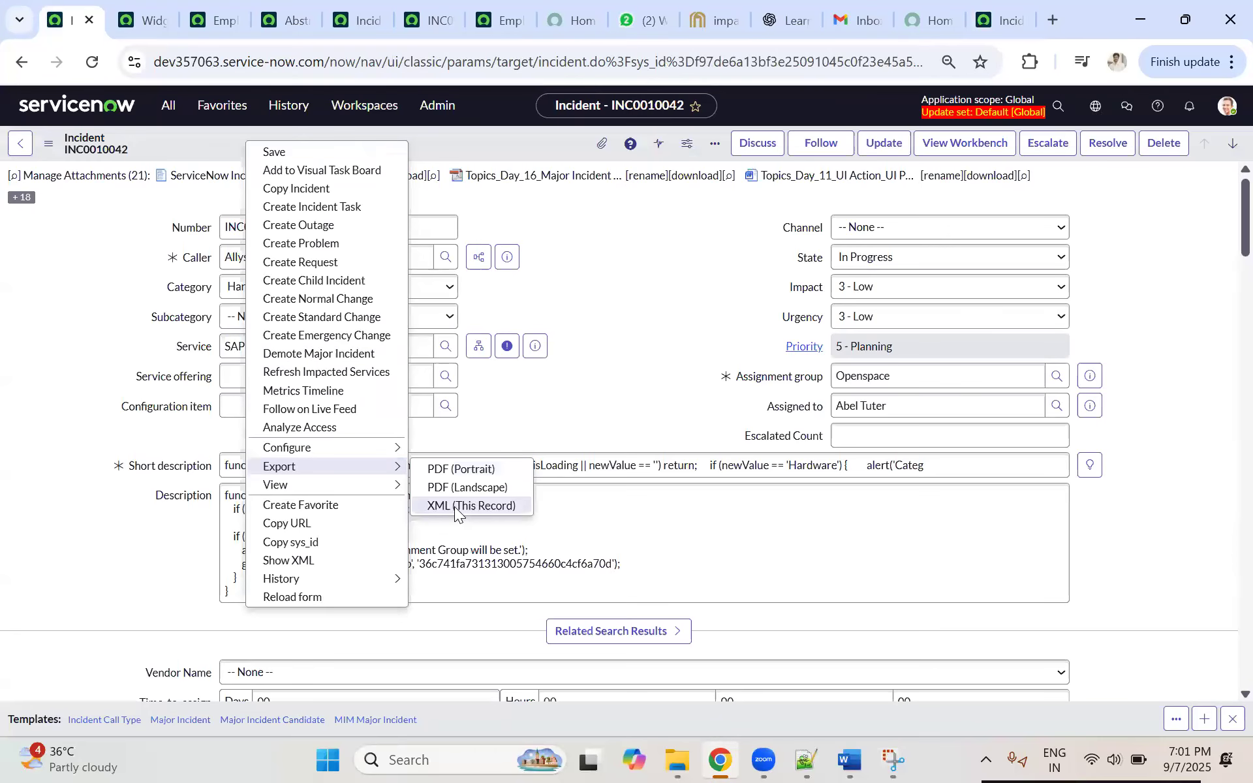
left_click(24, 151)
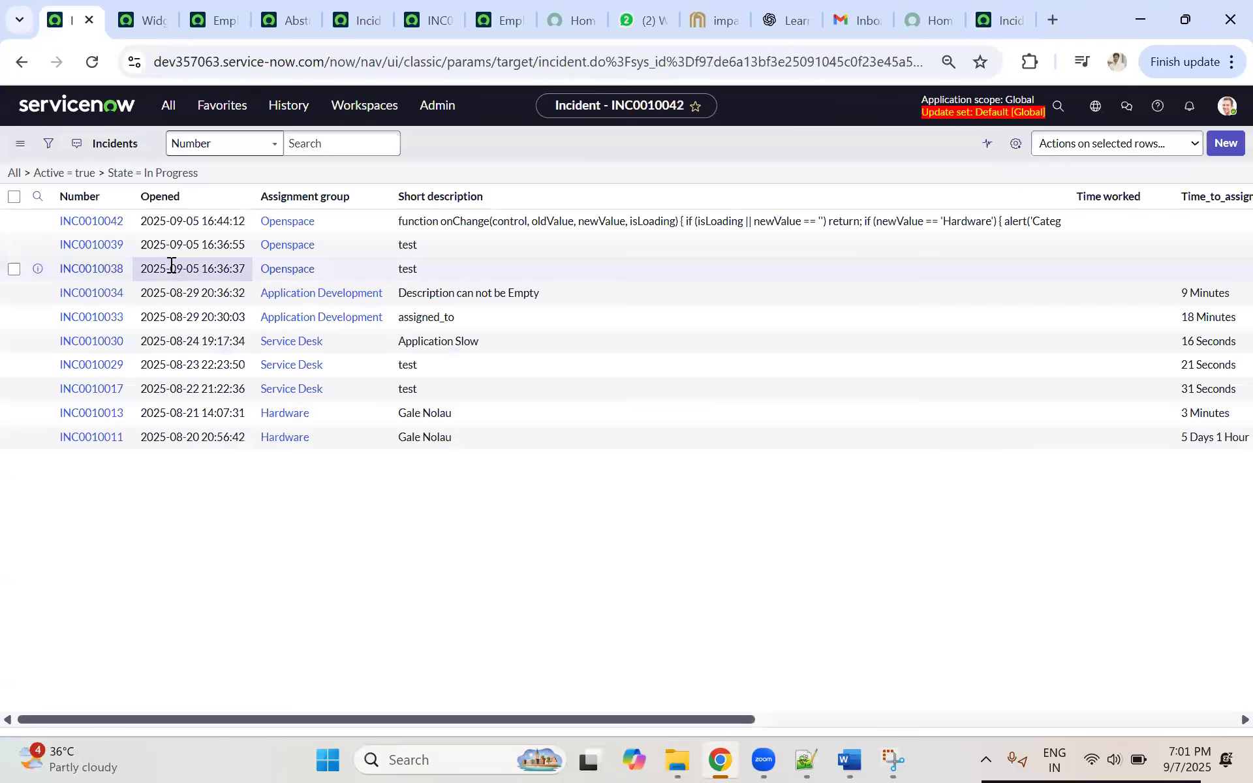
Step: Filter the dev357063 incident list to the record matching number INC0010042
right_click(103, 220)
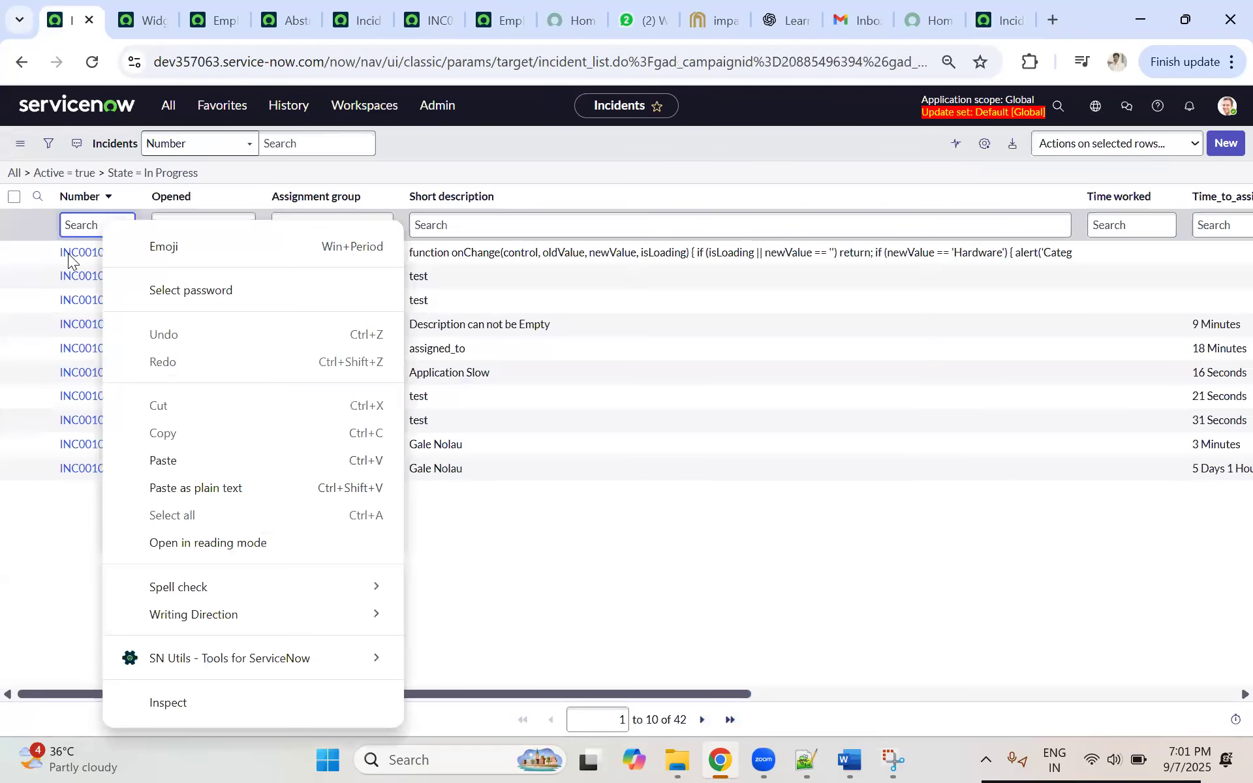
right_click(67, 254)
left_click(160, 273)
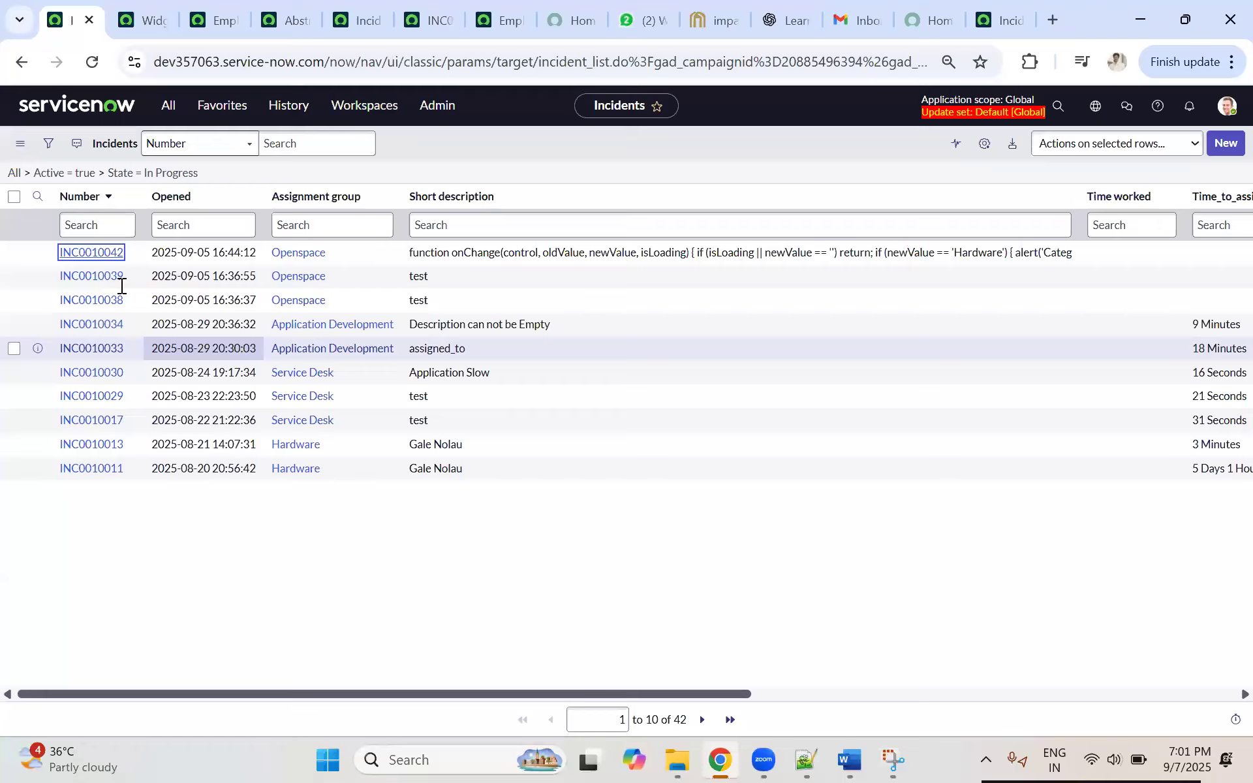
Step: Remove the Active and Number conditions from the incident filter and narrow the list to assignment group Openspace
left_click(50, 144)
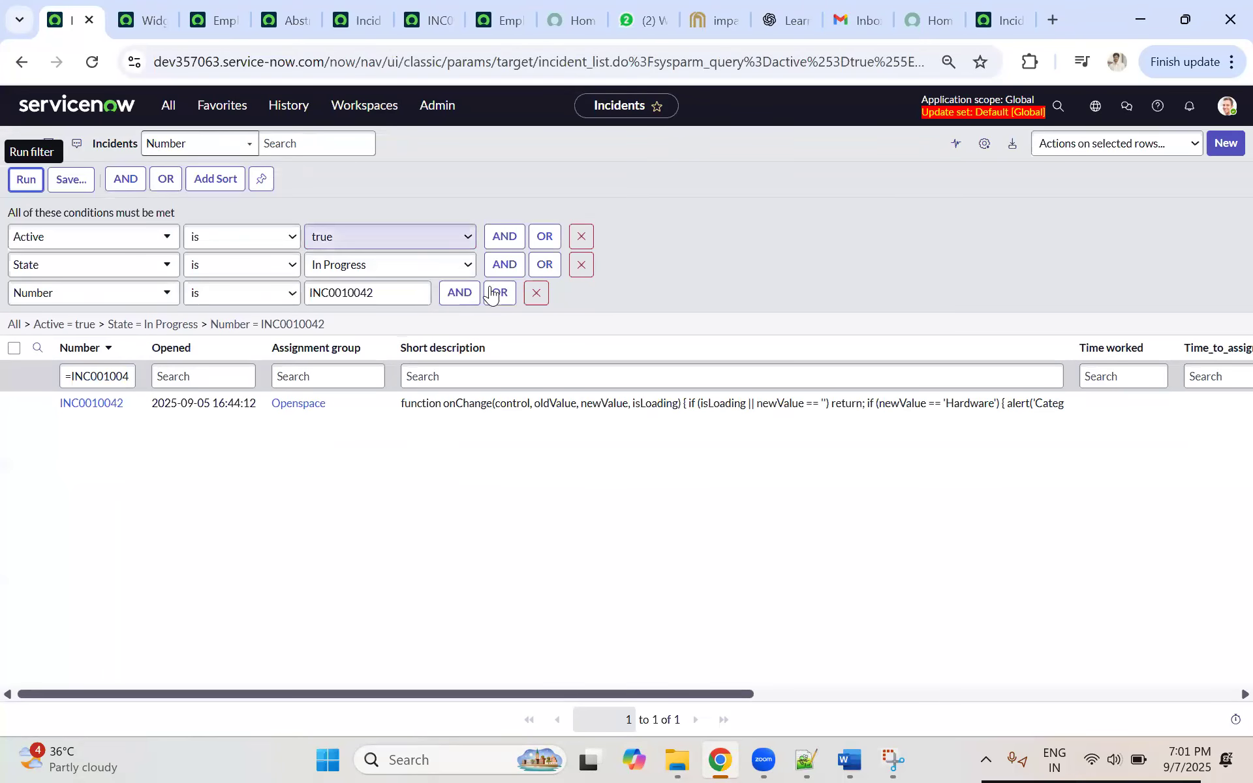
left_click(581, 237)
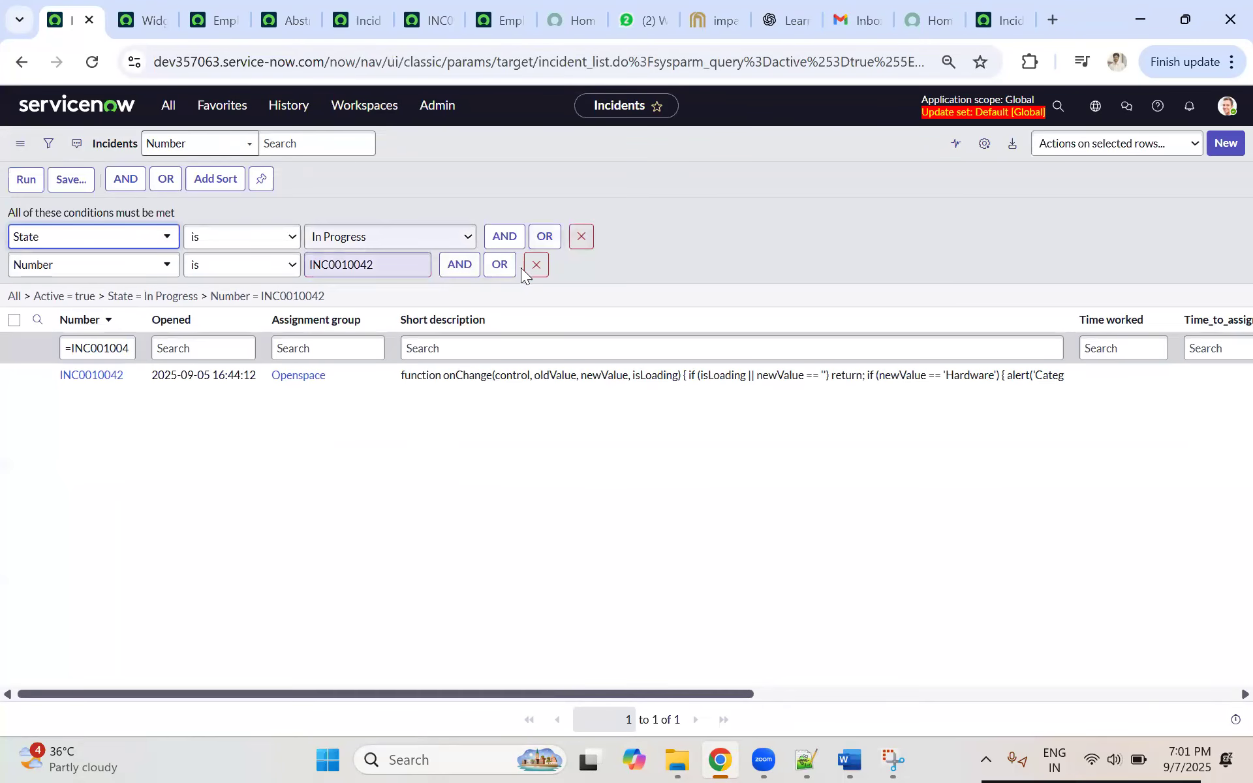
left_click(534, 264)
left_click(24, 179)
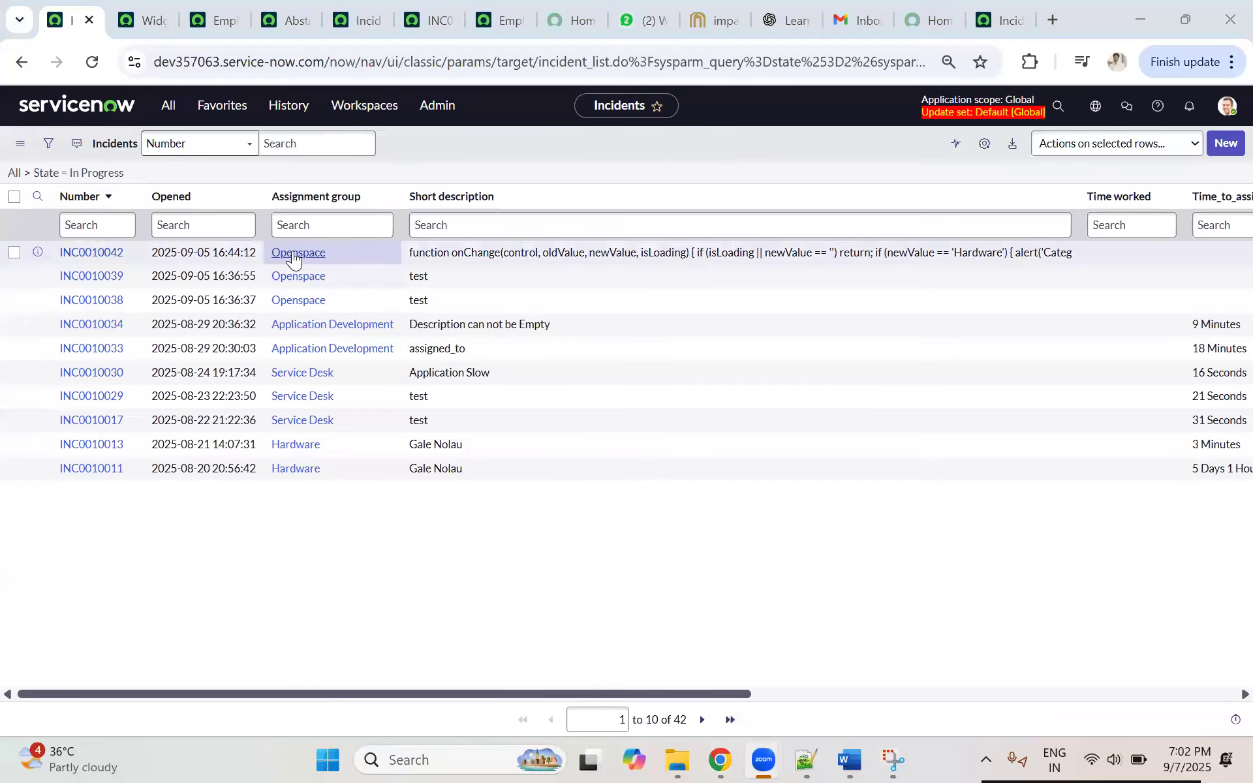
right_click(294, 258)
key("Escape")
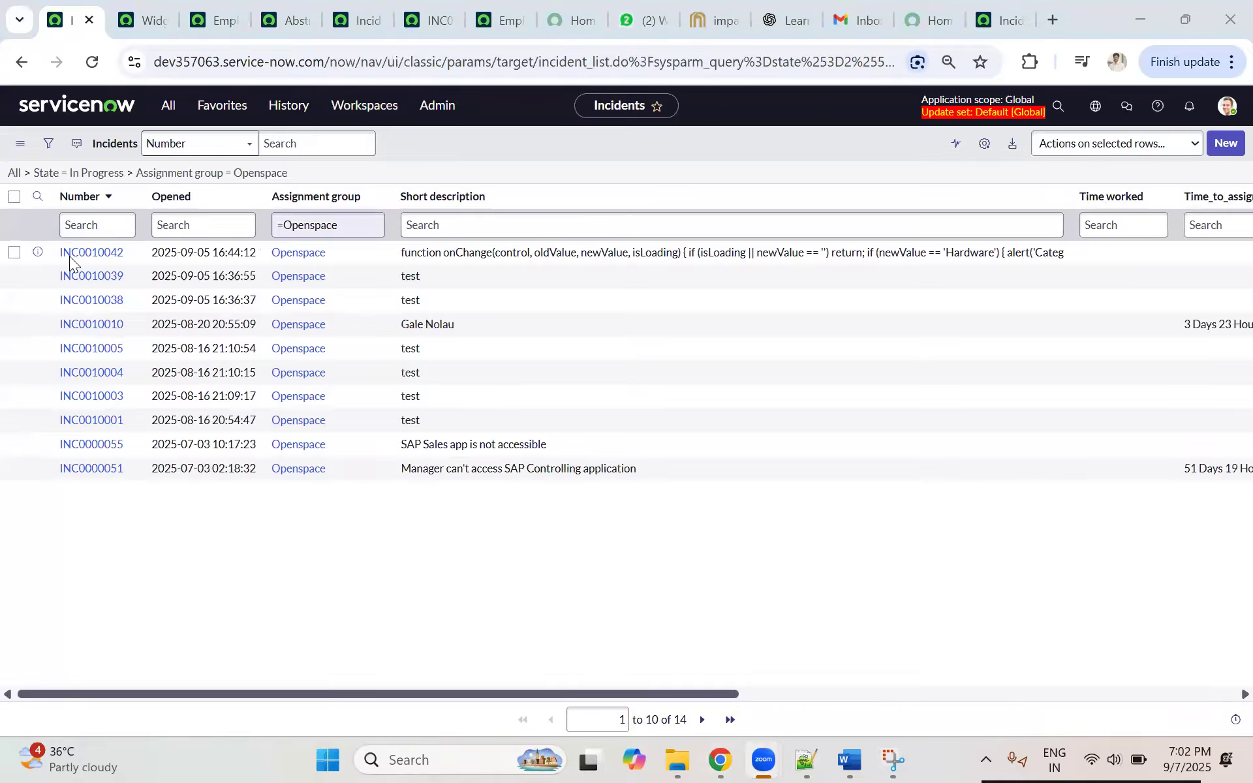
Step: Export the filtered In Progress Openspace incidents as XML and download the file
left_click(124, 196)
mouse_move(159, 416)
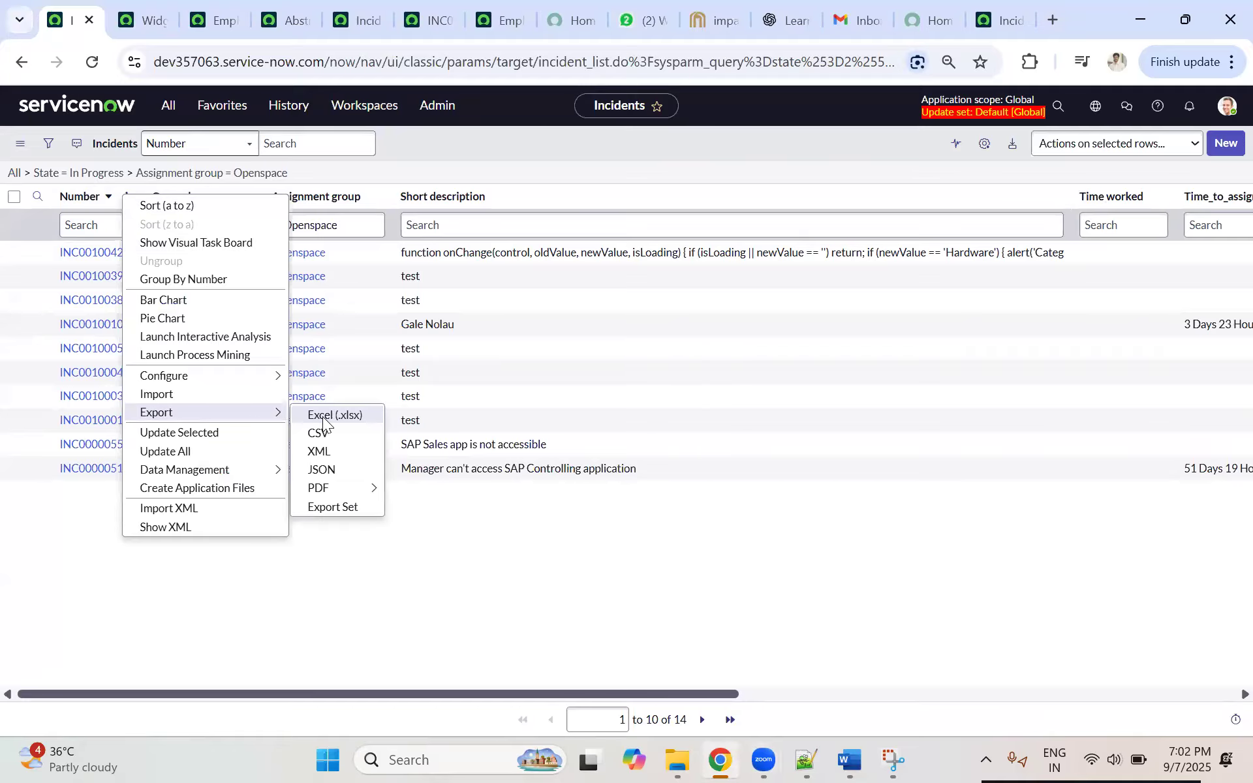
left_click(336, 453)
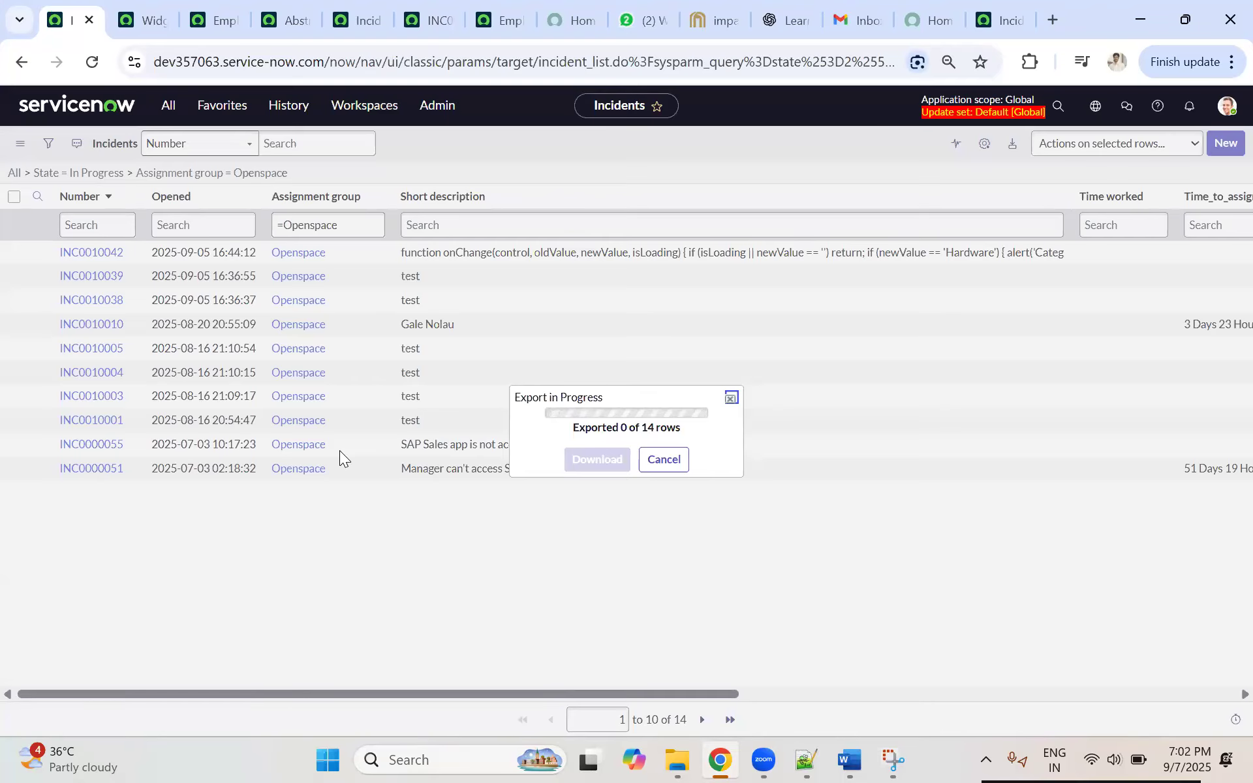
left_click(606, 456)
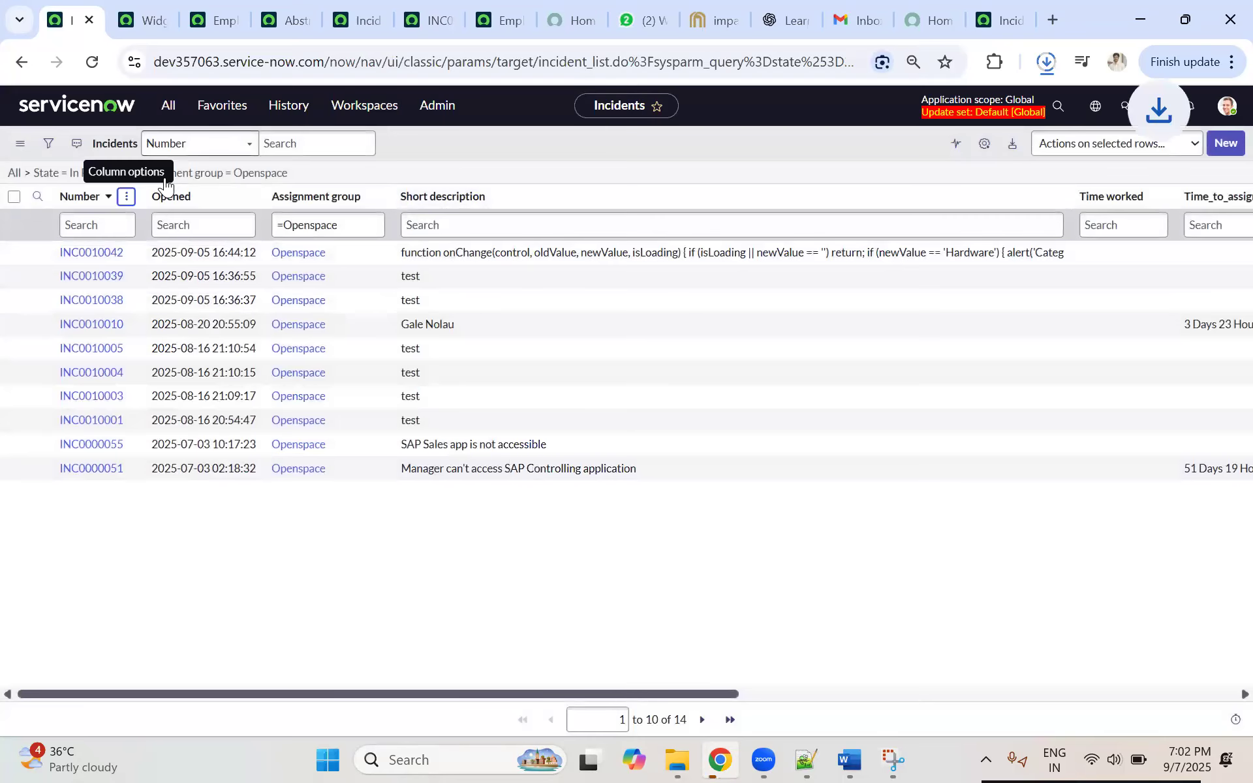
Step: Export the same filtered incident list to Excel (.xlsx) and download the file
left_click(126, 196)
mouse_move(172, 411)
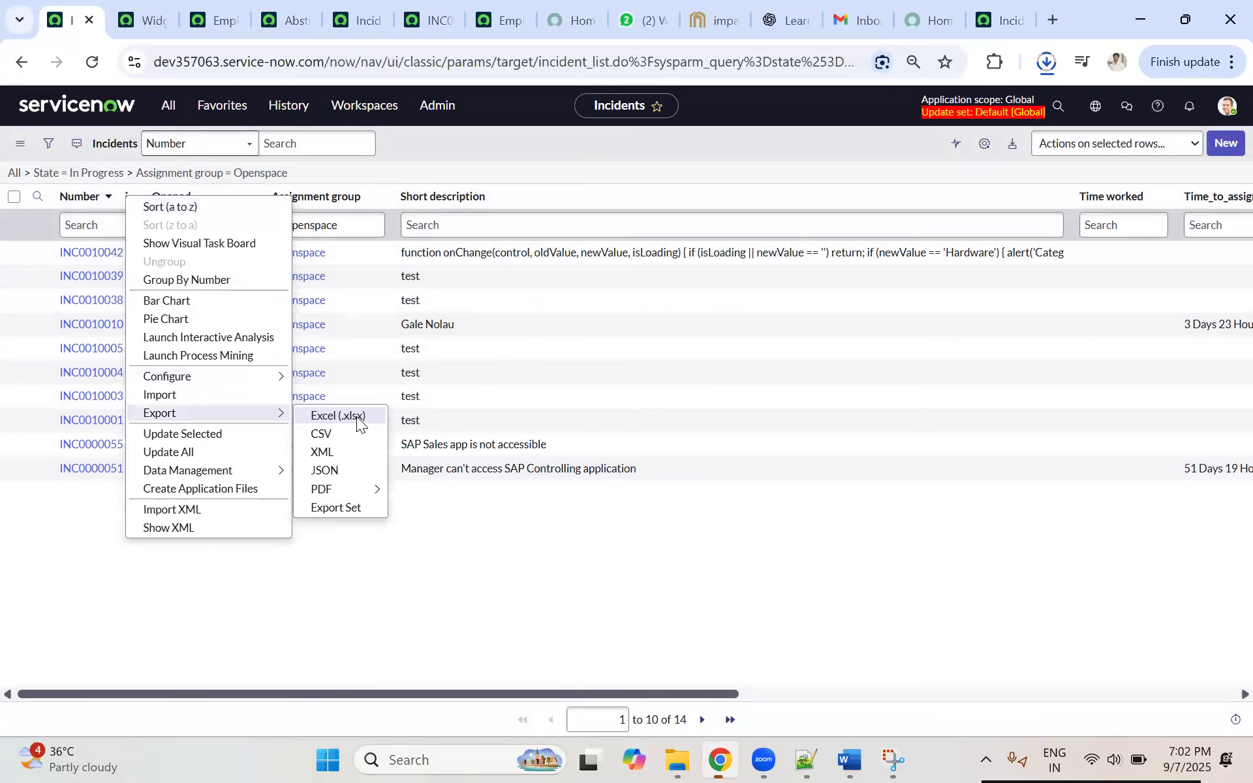
left_click(333, 415)
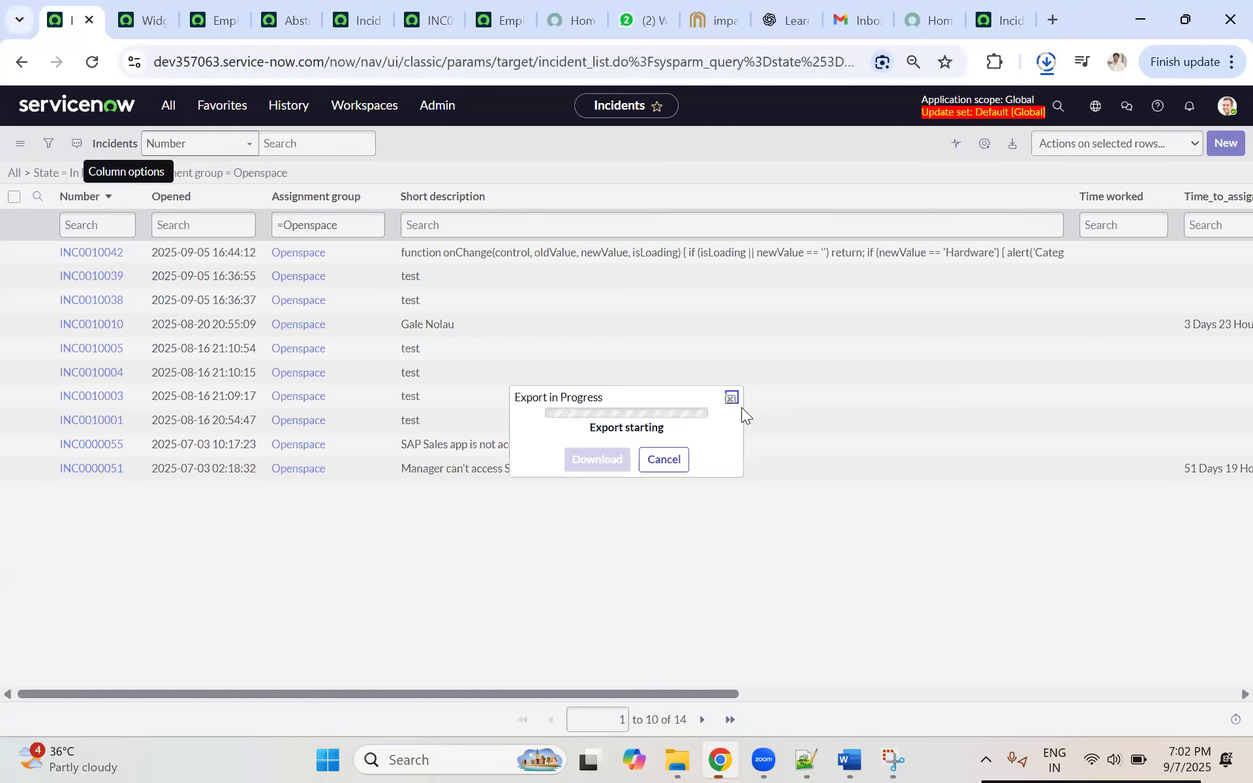
left_click(600, 465)
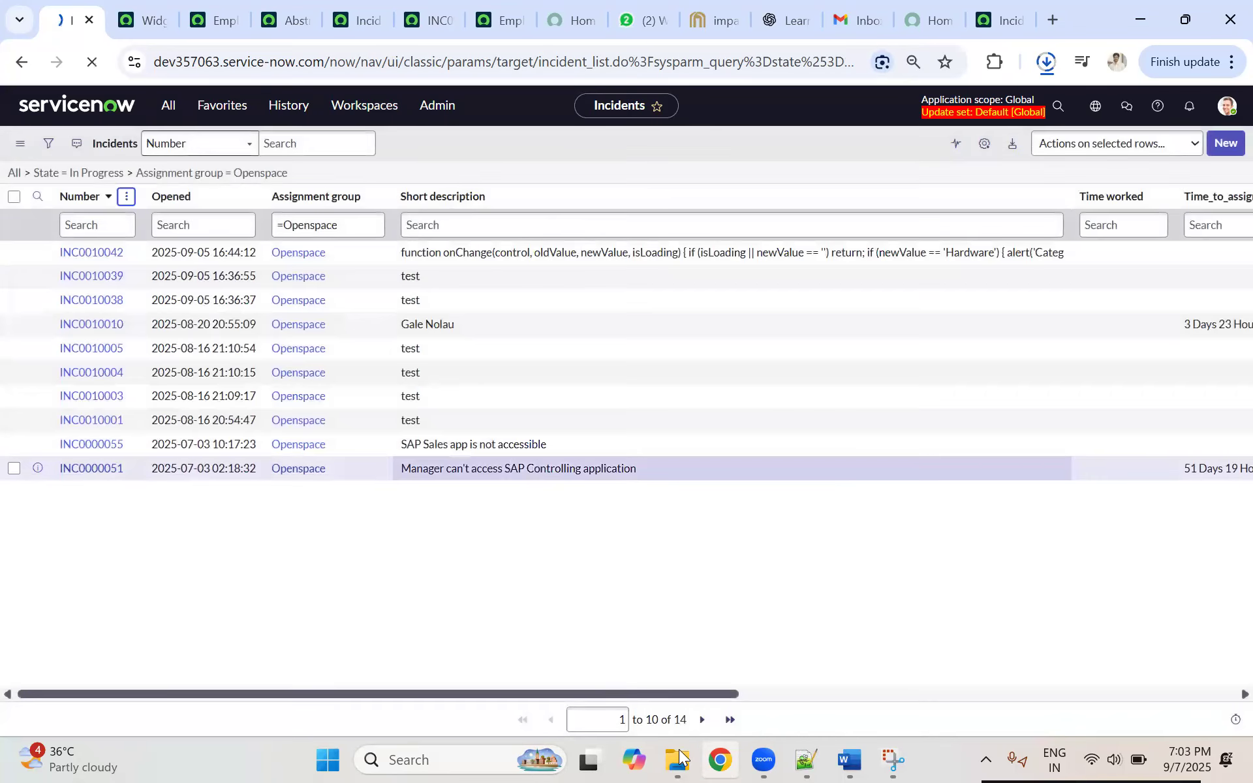
Step: Check the Downloads folder and Chrome's recent download history for the exported incident files
left_click(678, 757)
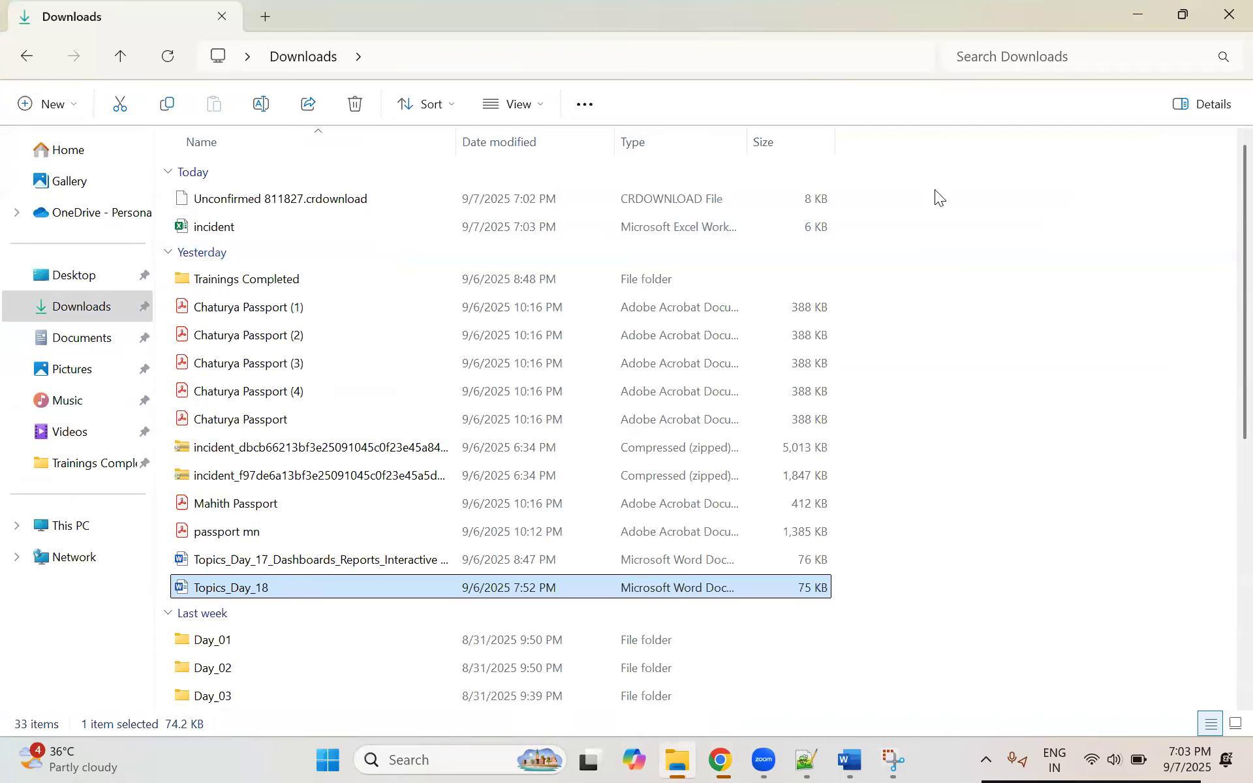
right_click(918, 198)
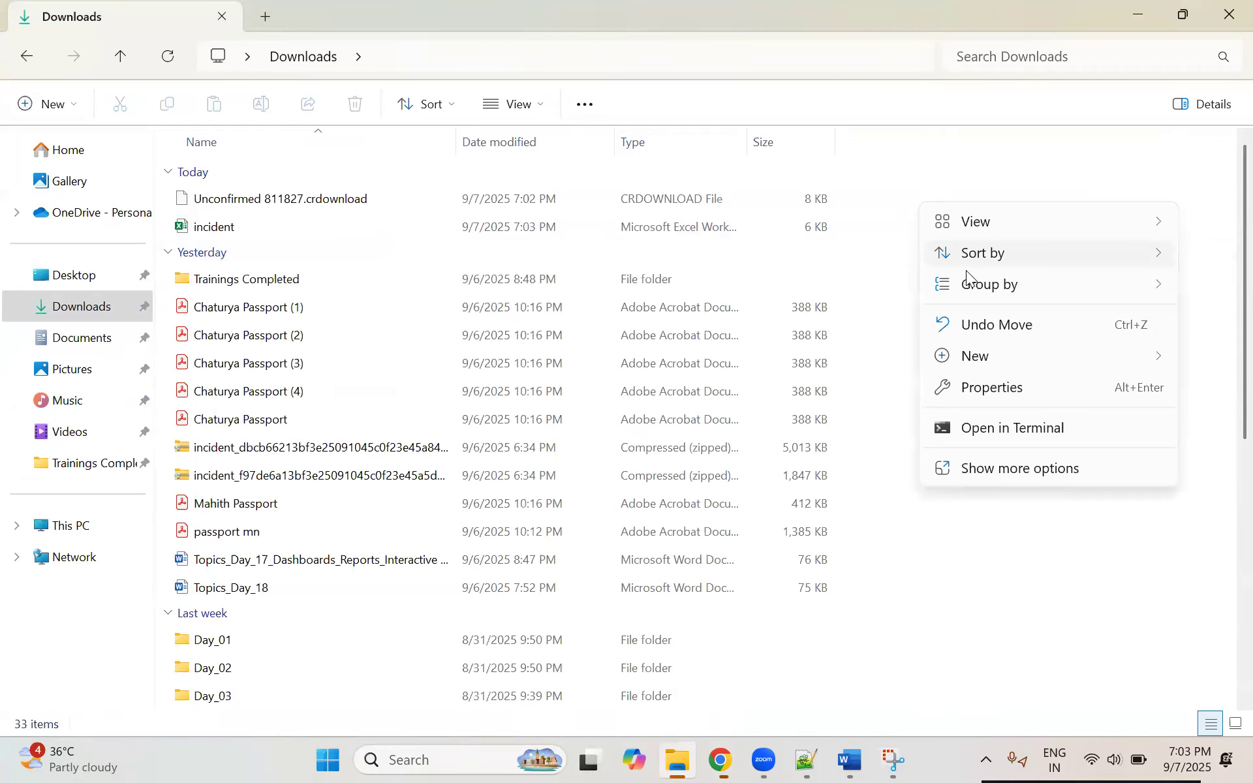
left_click(895, 194)
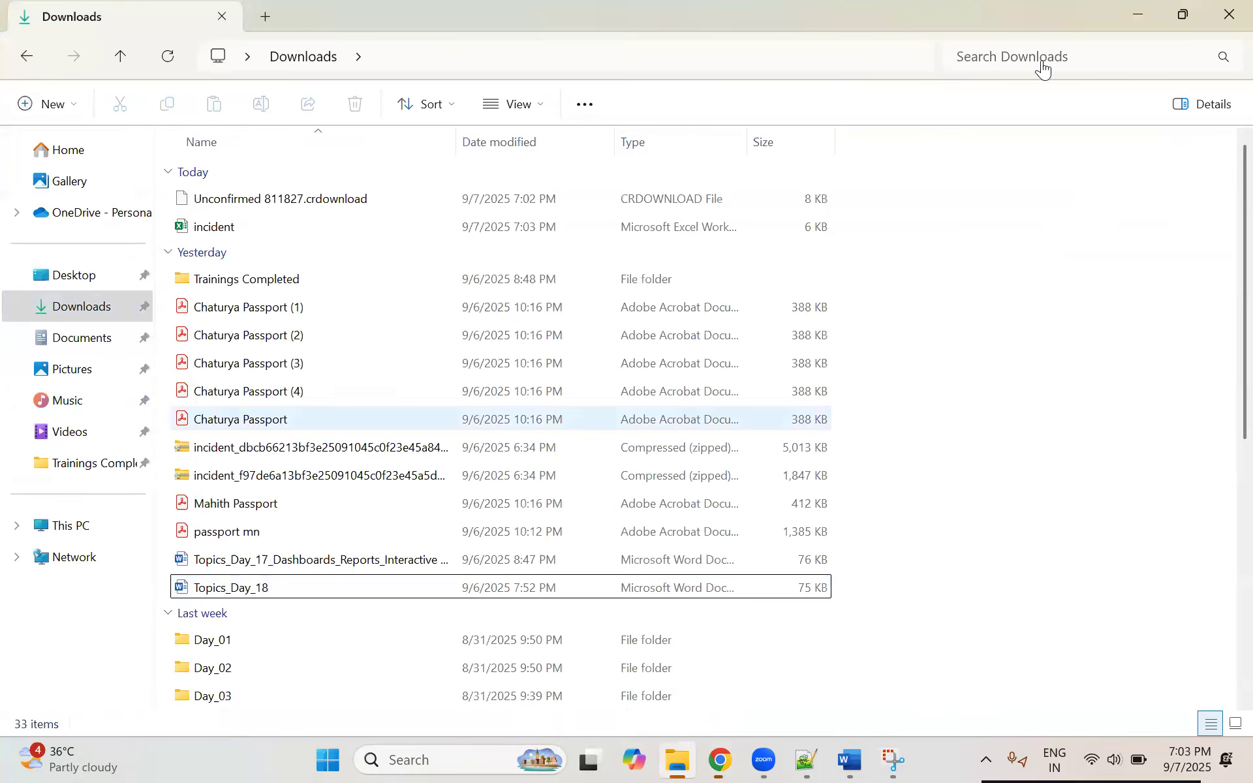
key("alt+Tab")
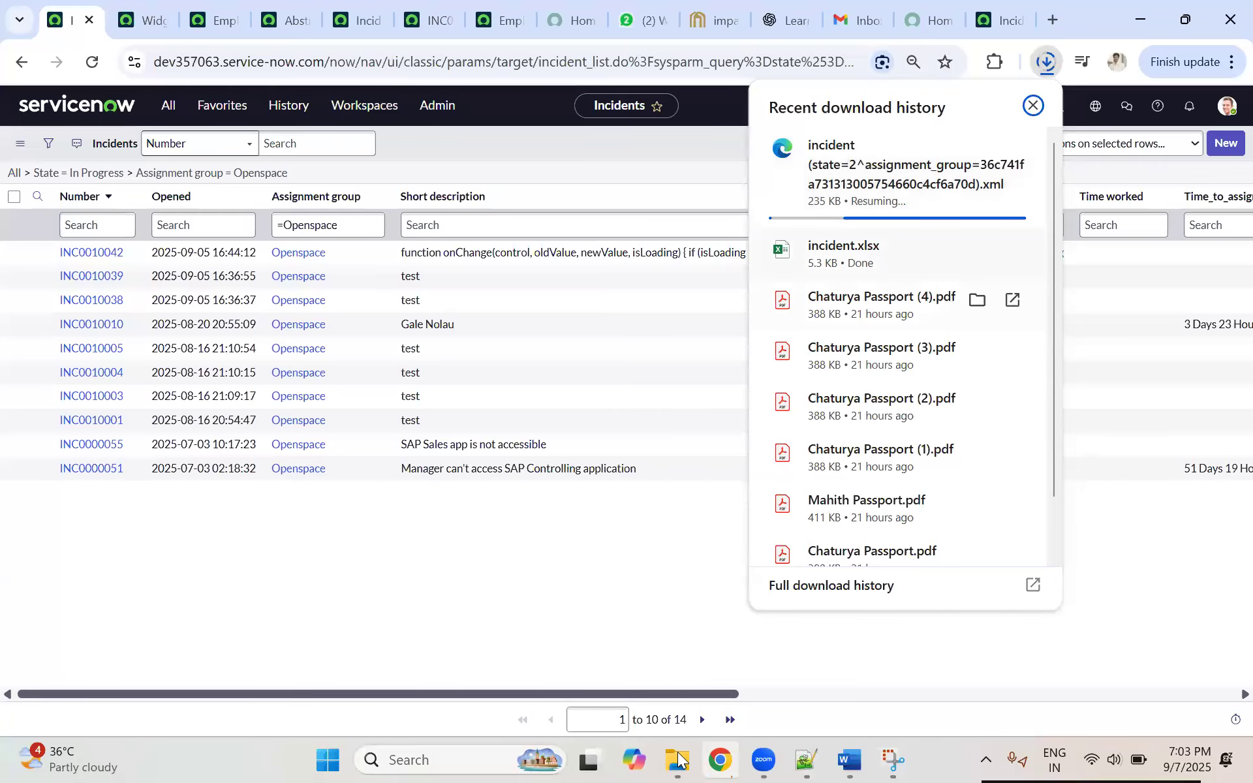
key("alt+Tab")
Step: Open the downloaded incident workbook in Excel, enable editing, copy all incident numbers from the Number column, and minimize the open windows
left_click(214, 225)
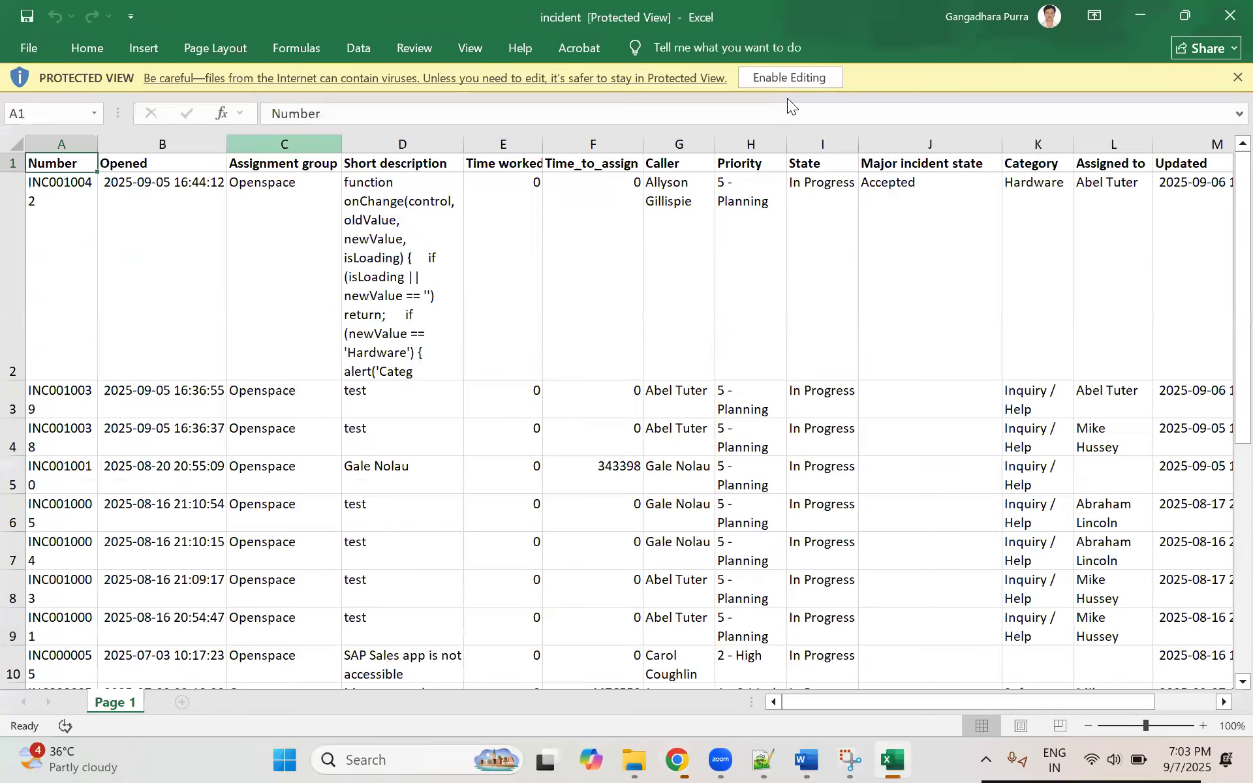
left_click(814, 593)
left_click(774, 77)
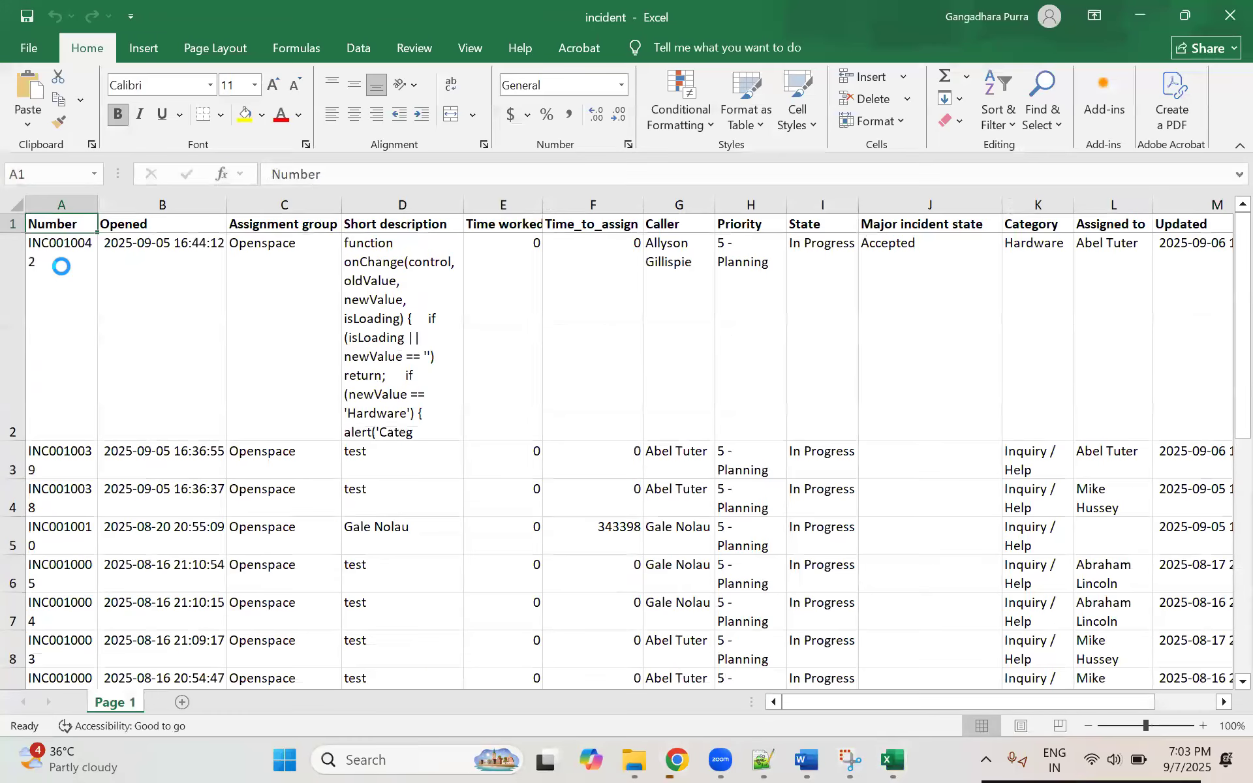
left_click(61, 266)
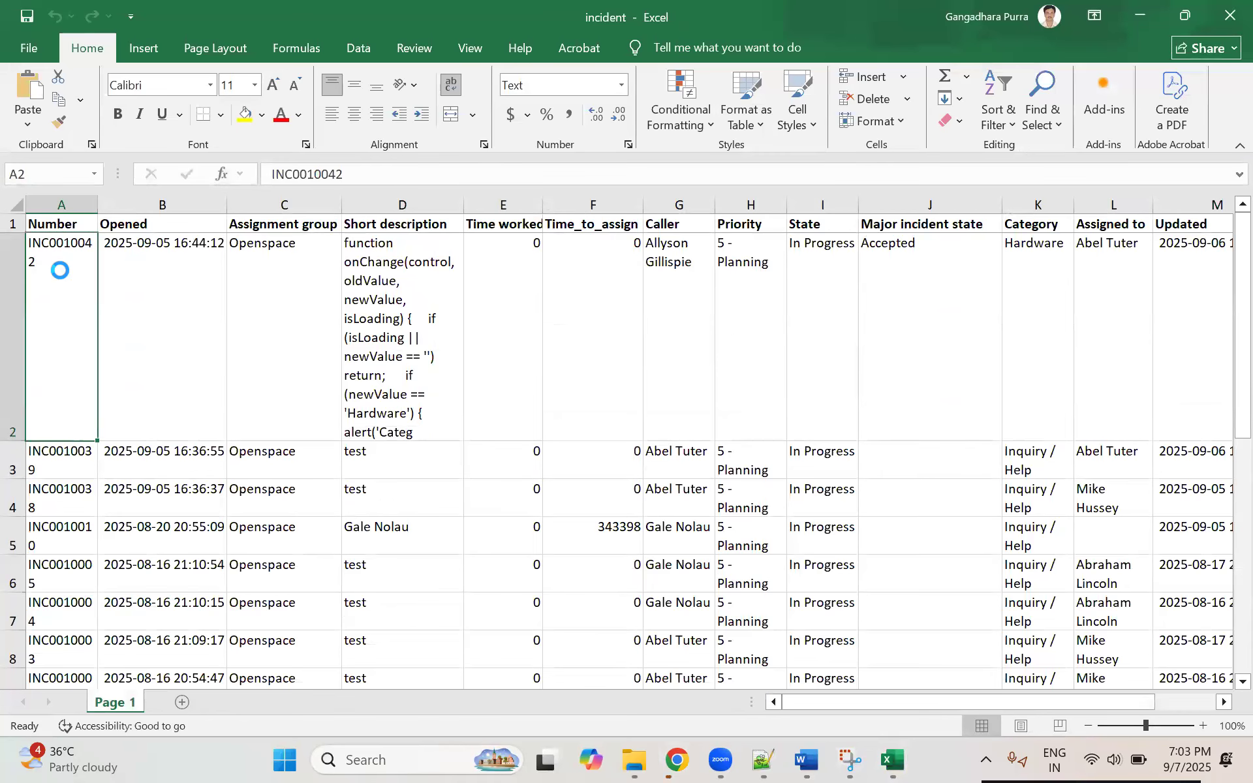
key("ctrl+shift+Down")
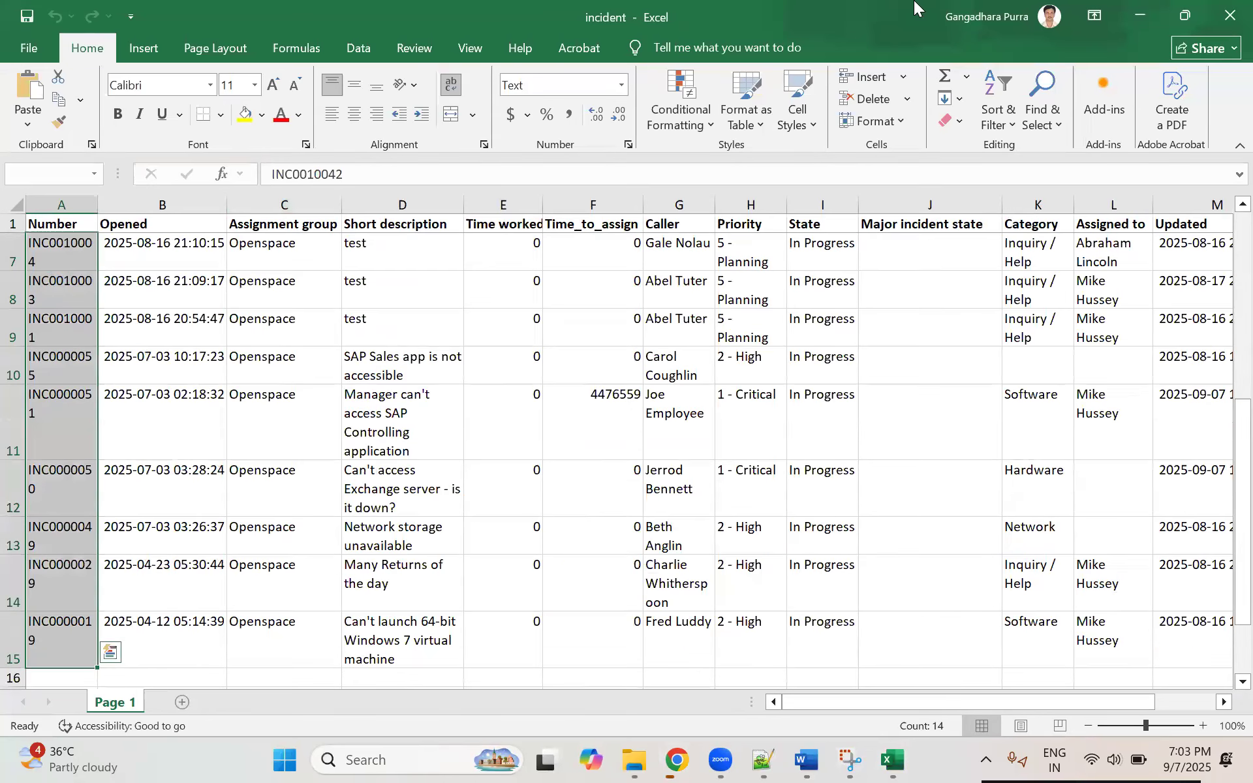
key("ctrl+c")
left_click(1138, 15)
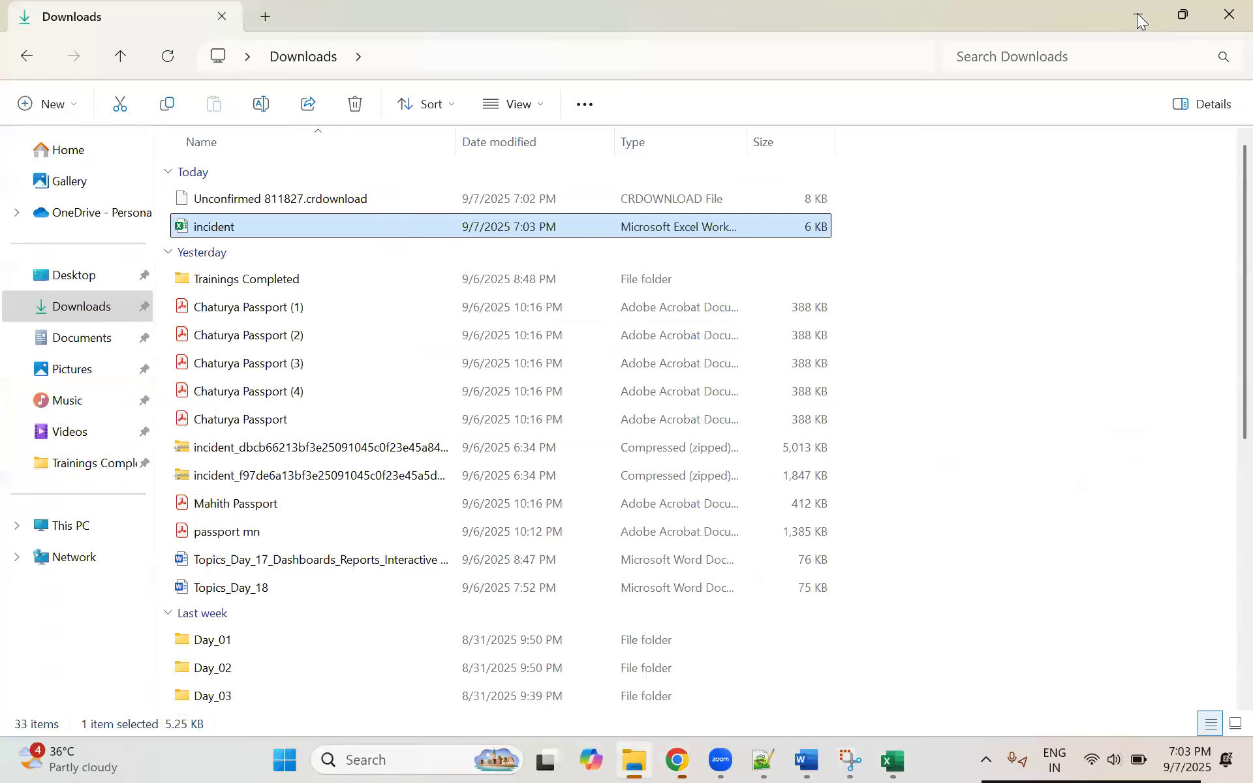
left_click(1138, 17)
left_click(1140, 15)
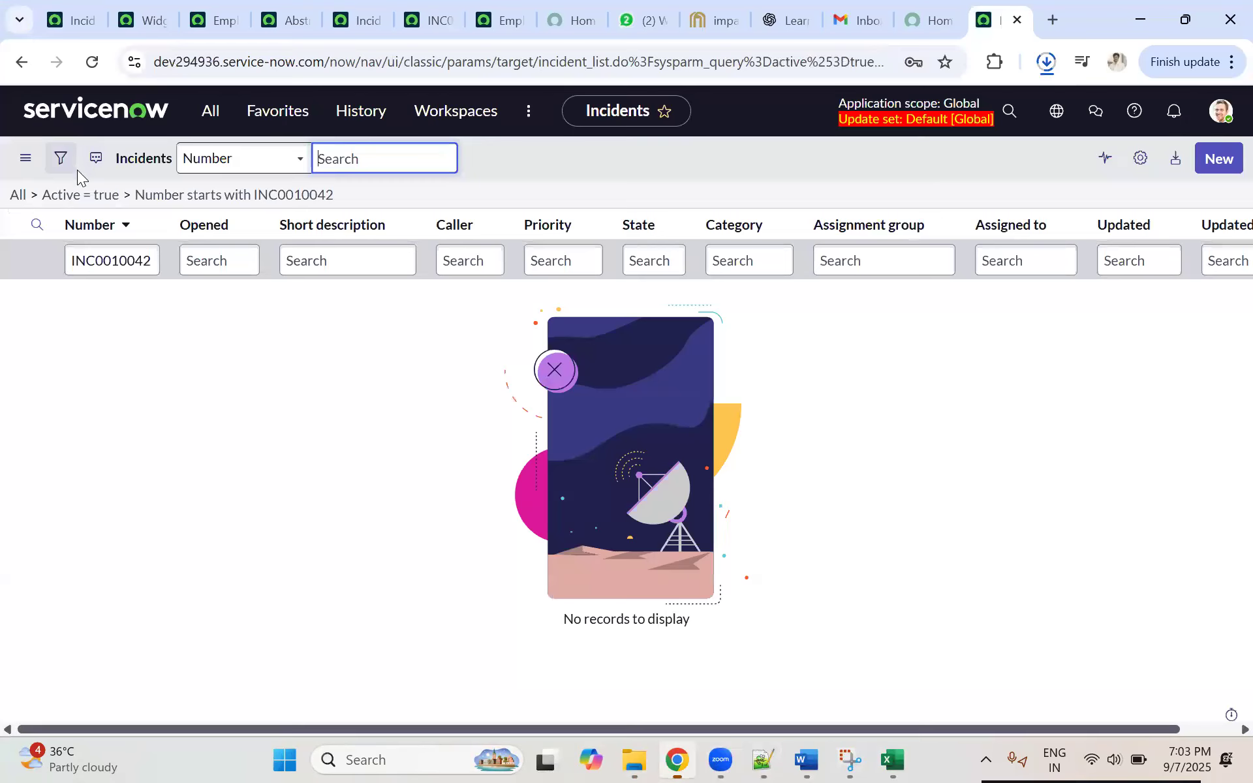
Step: In the dev294936 instance in Chrome, replace the incident filter with Number is one of the copied incident numbers and run it
left_click(69, 163)
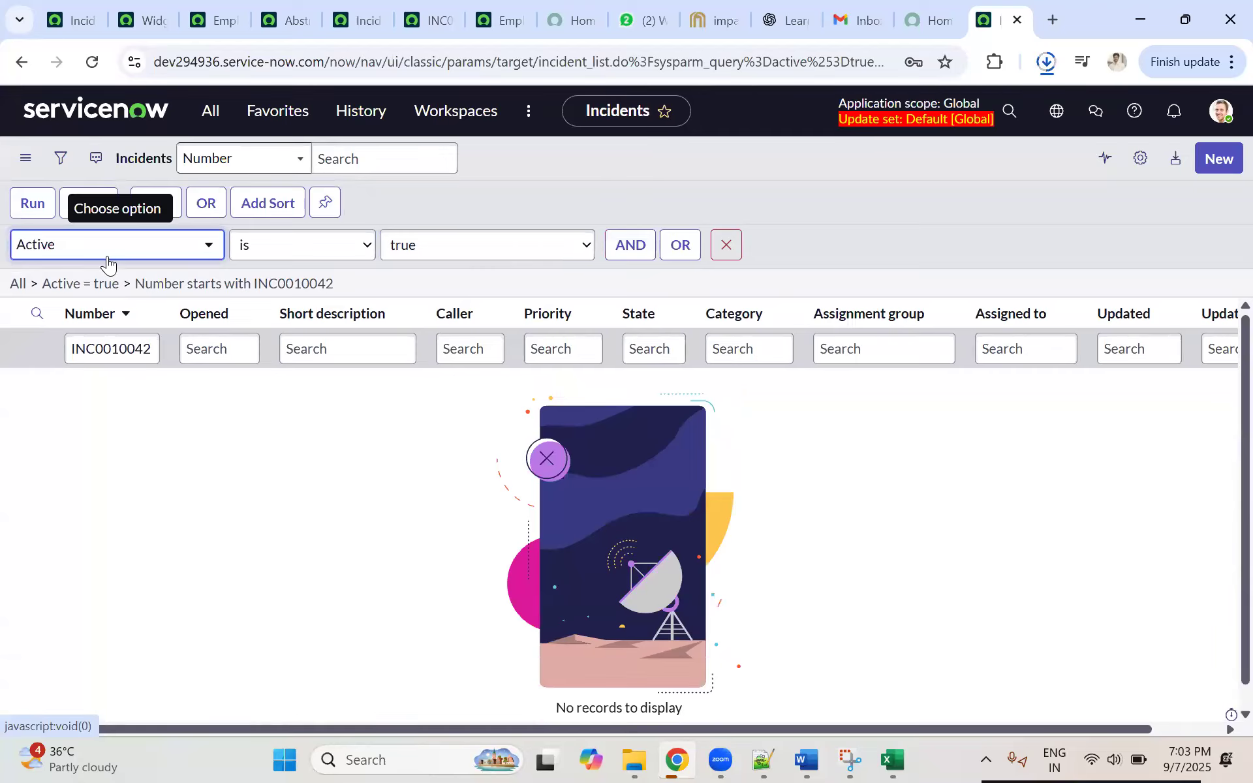
left_click(107, 259)
type("n")
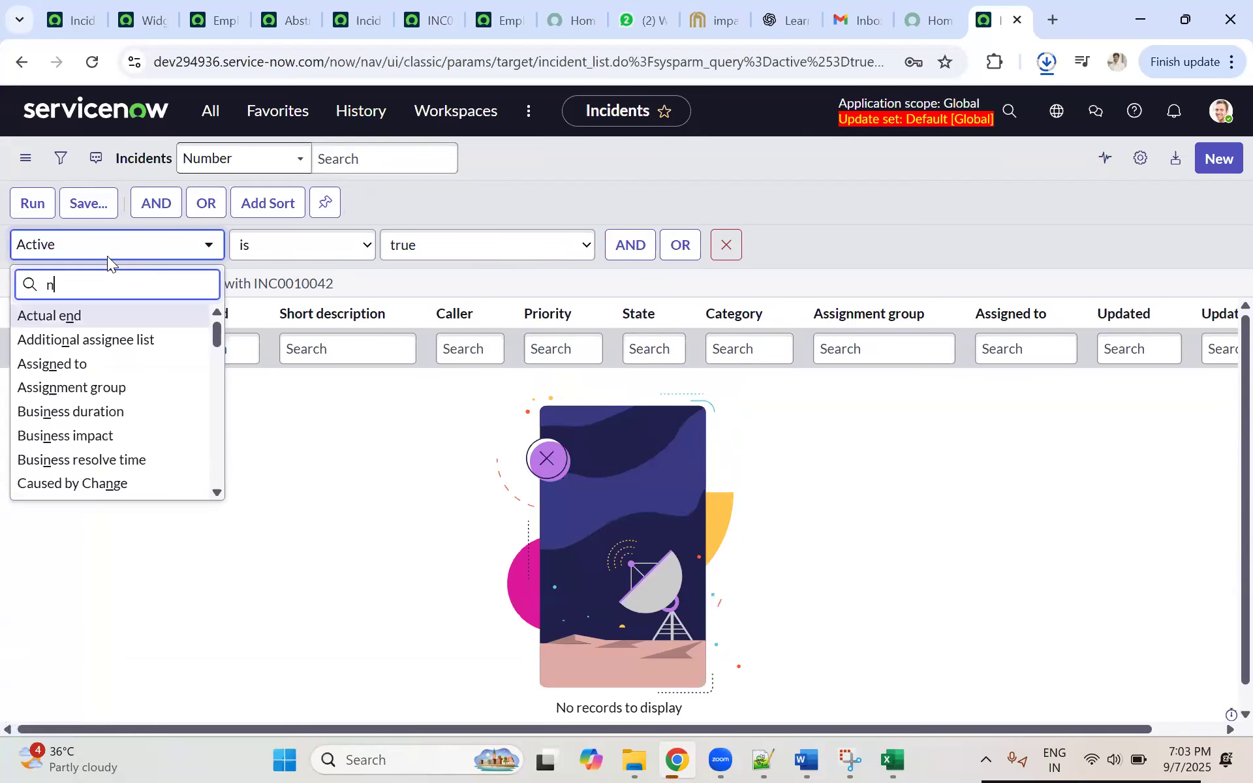
type("umber")
left_click(62, 334)
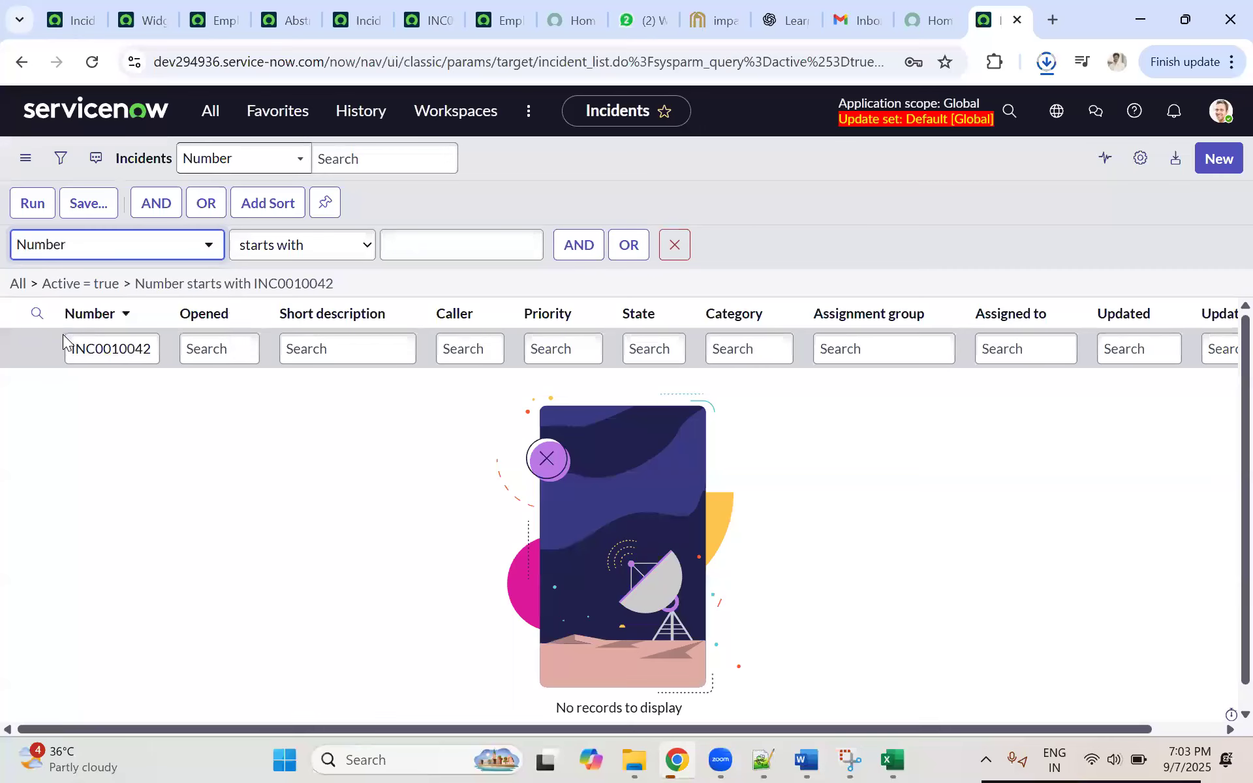
left_click(281, 246)
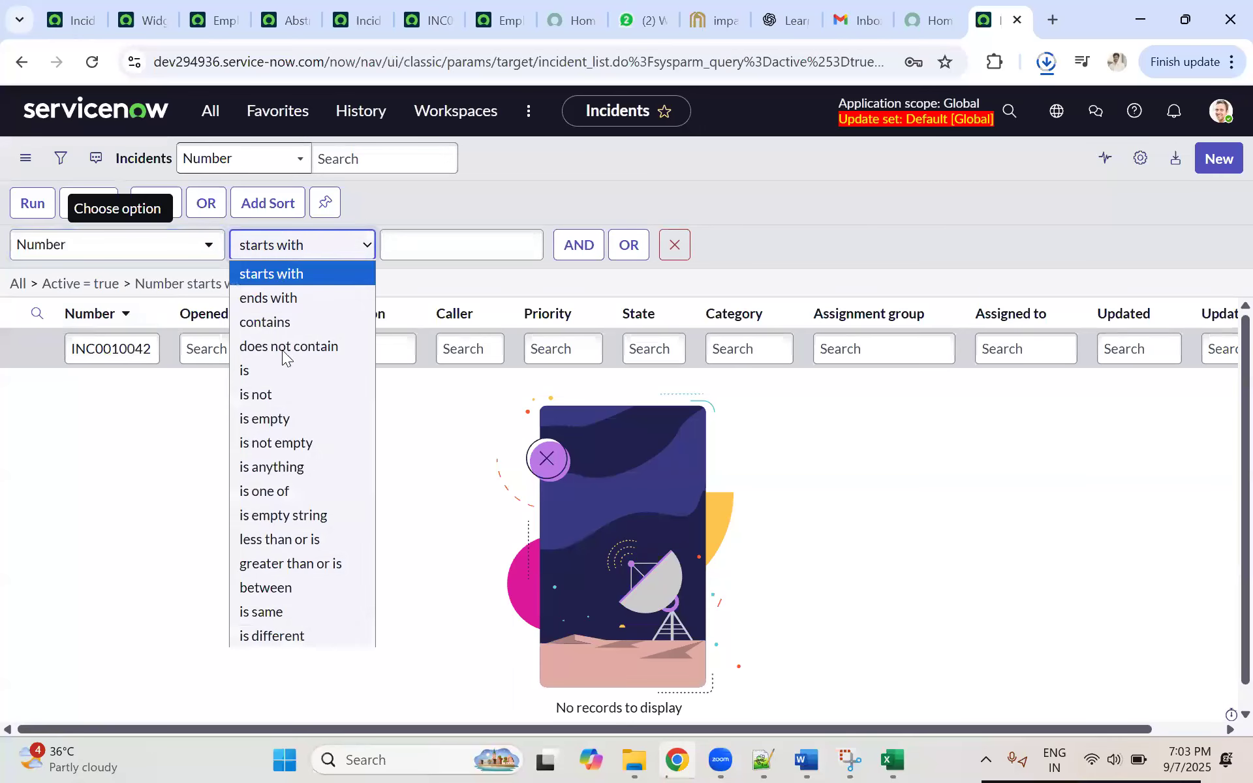
left_click(280, 492)
left_click(410, 253)
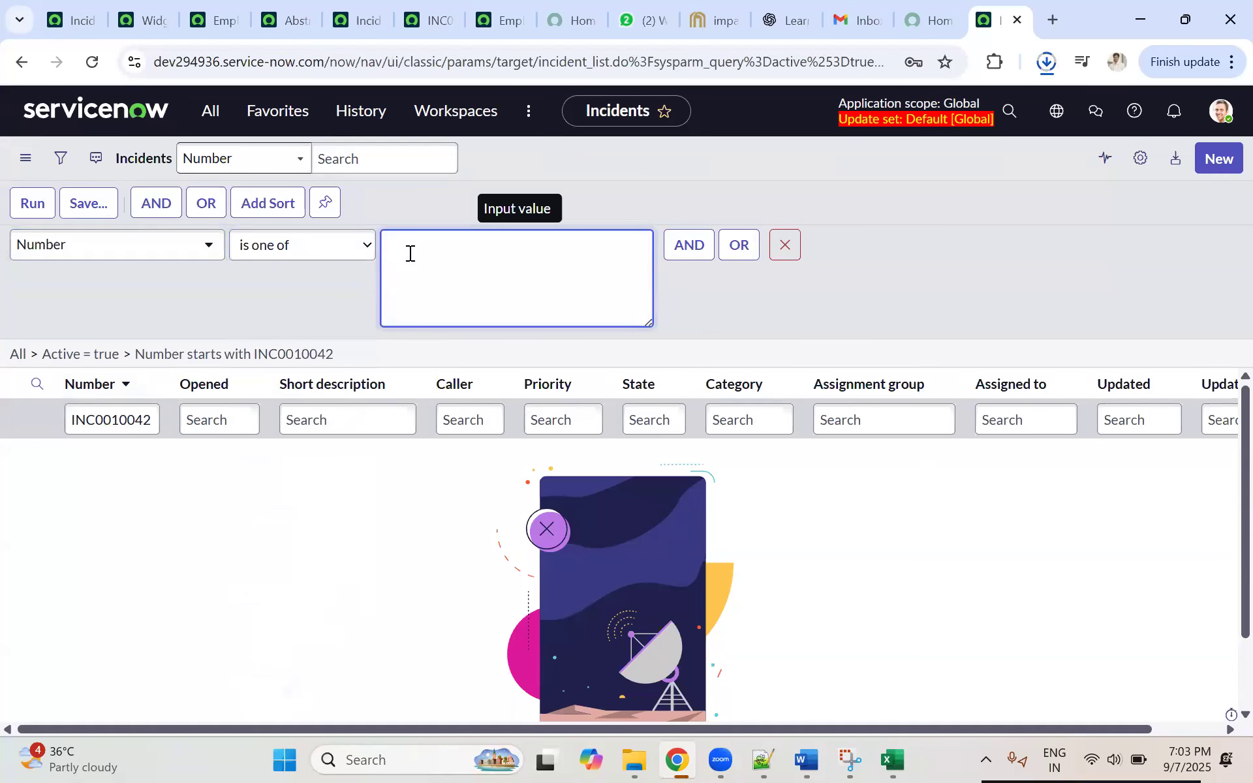
key("ctrl+v")
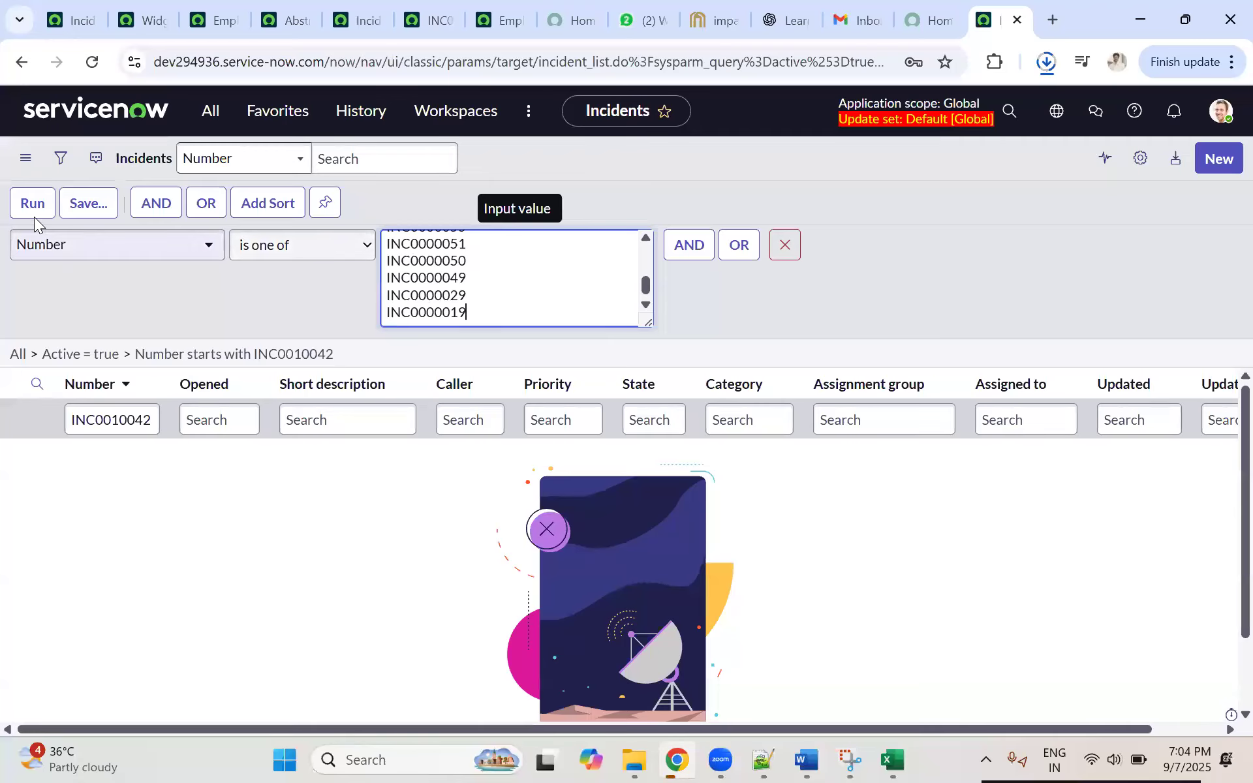
left_click(33, 208)
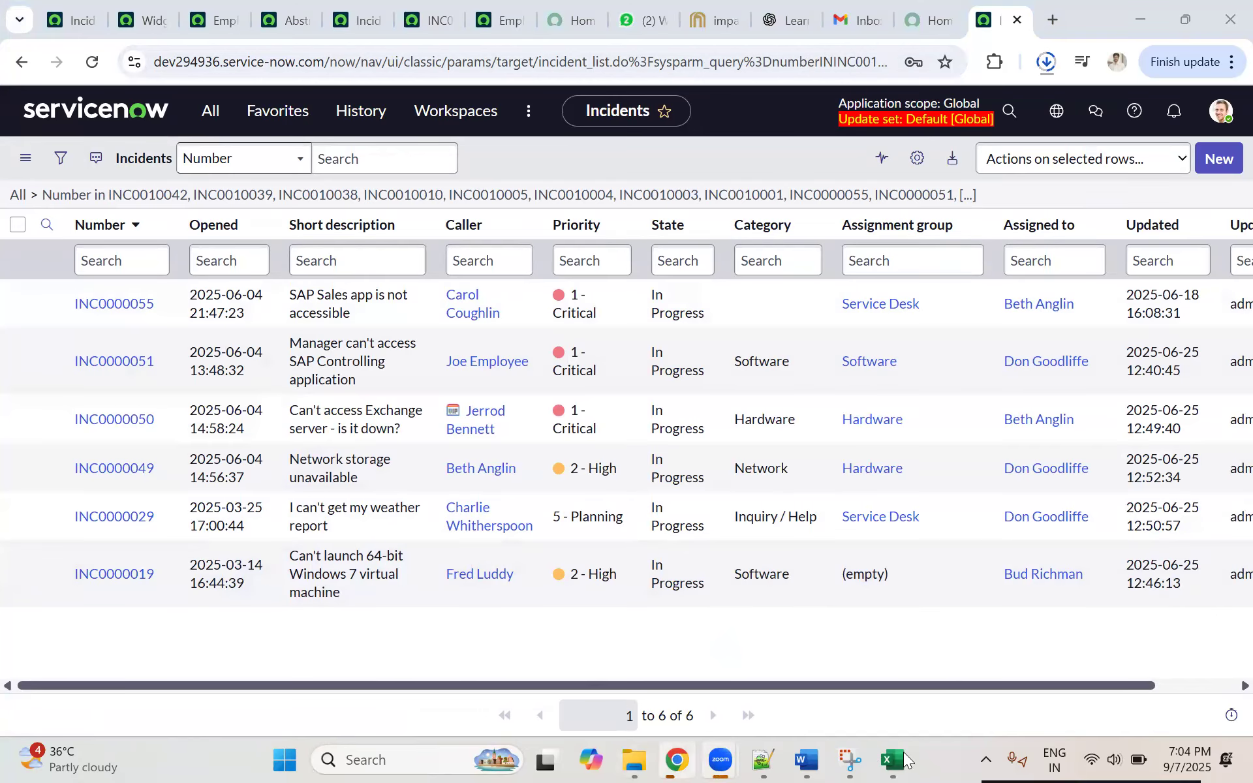
Step: Compare the incident numbers in the Excel workbook with the filtered incident list in dev294936
key("alt+Tab")
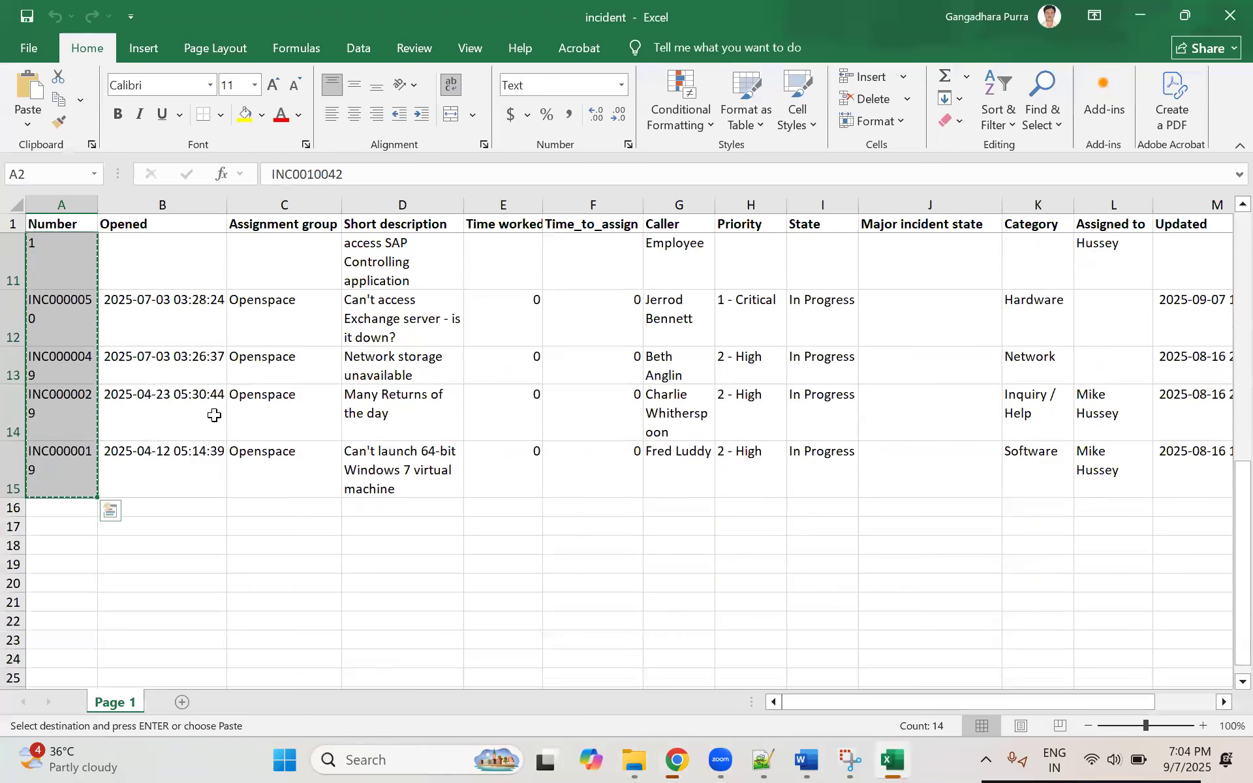
scroll(214, 415, "up", 4)
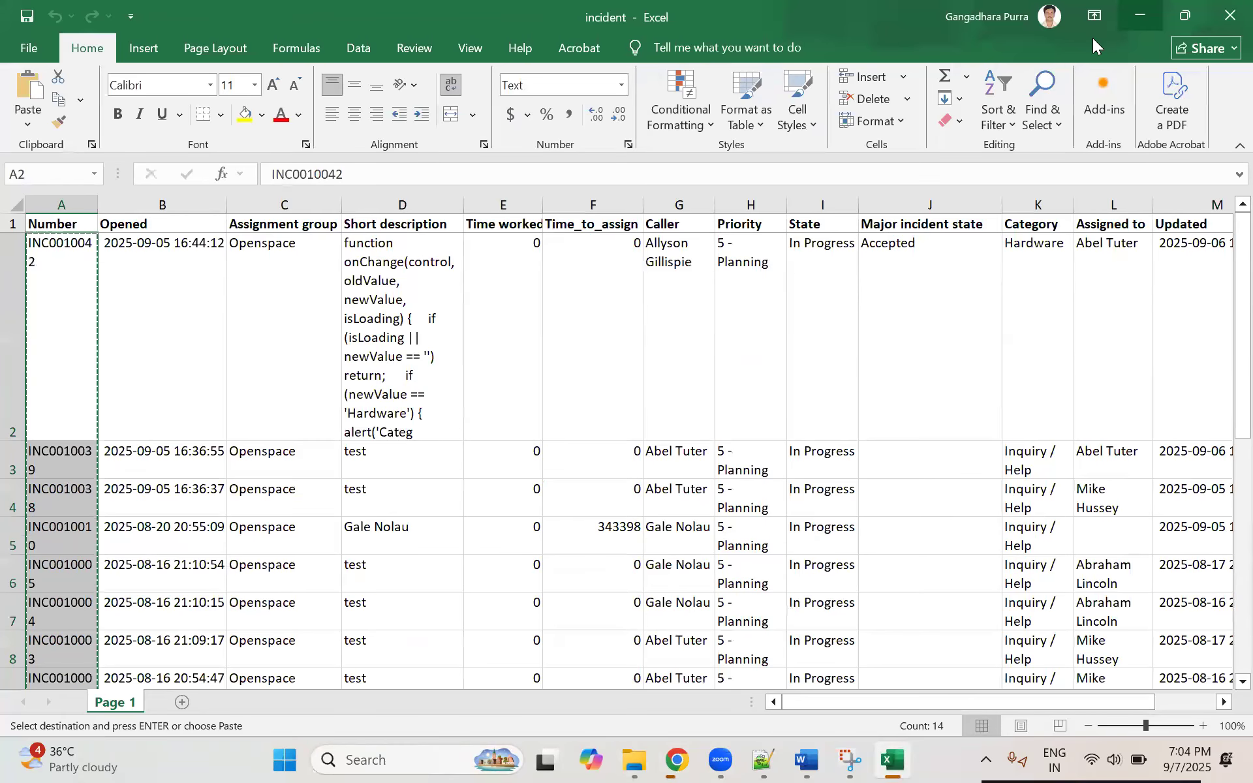
key("alt+Tab")
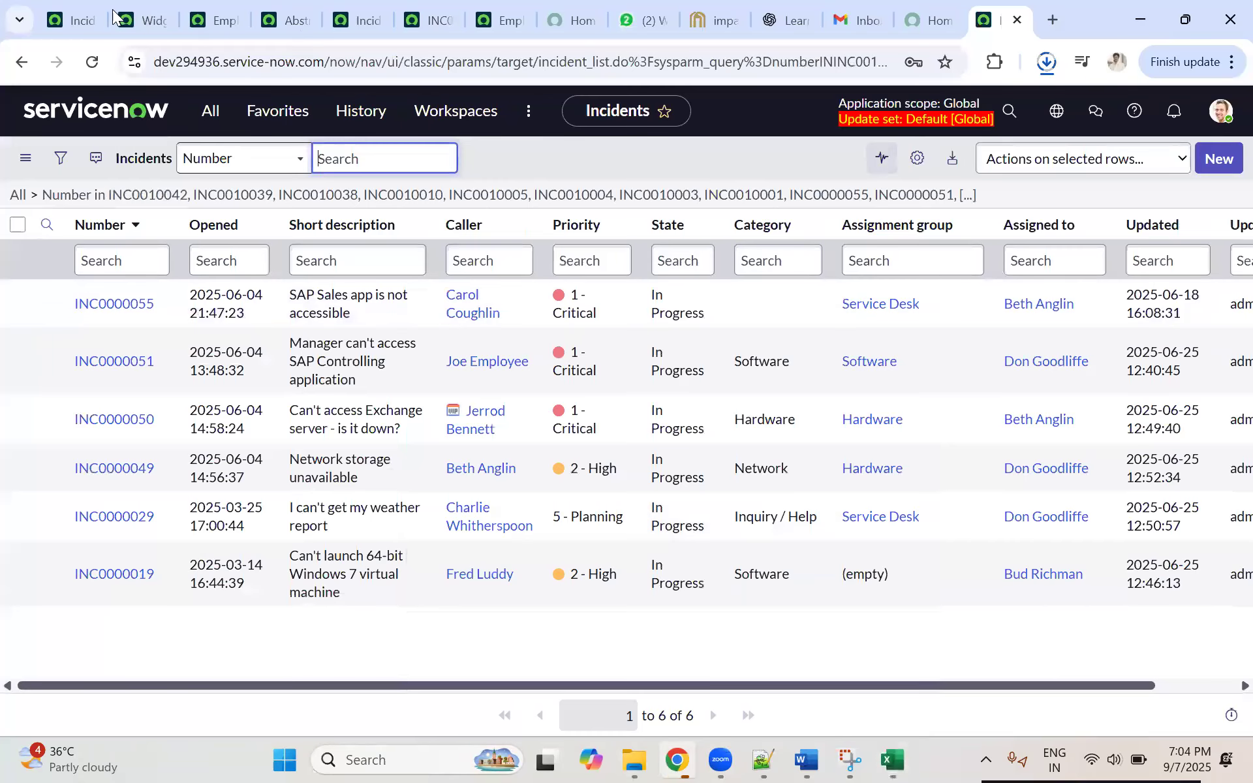
Step: Return to the dev357063 instance, check the incident XML download in the browser history, and view the Downloads folder
left_click(80, 20)
left_click(1048, 62)
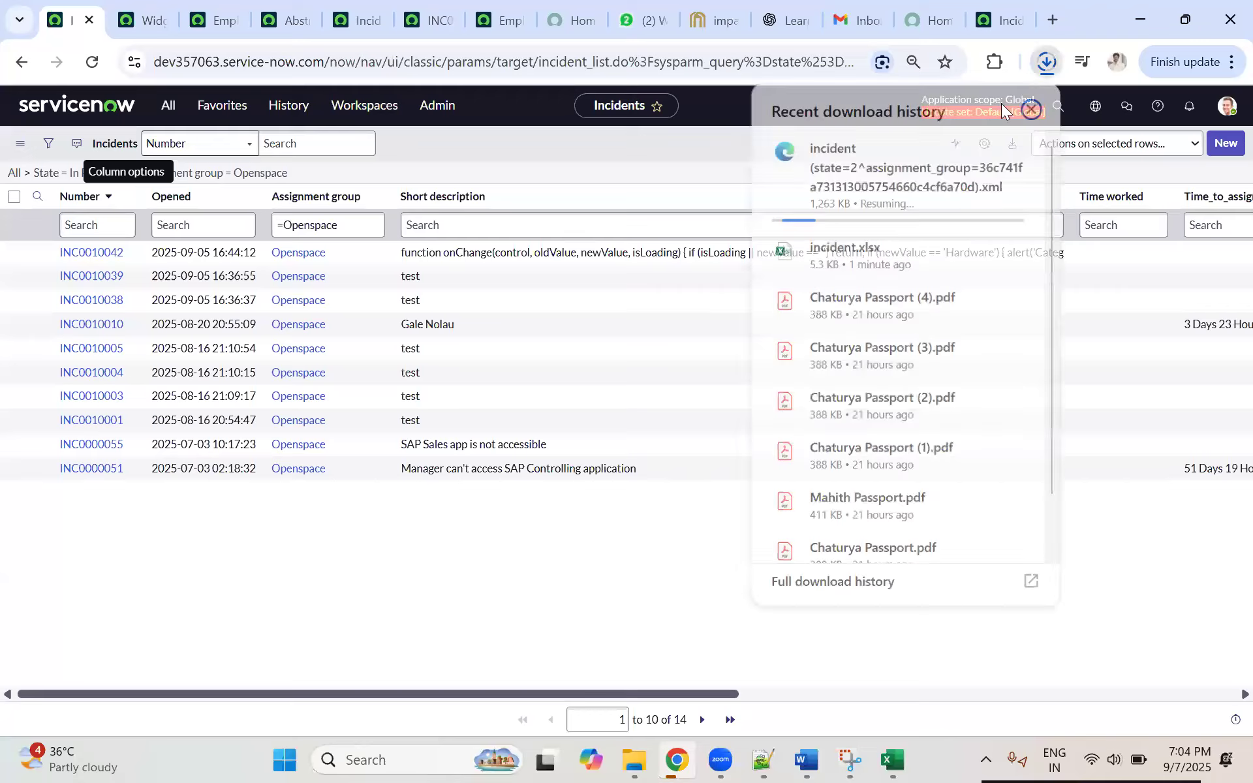
left_click(919, 173)
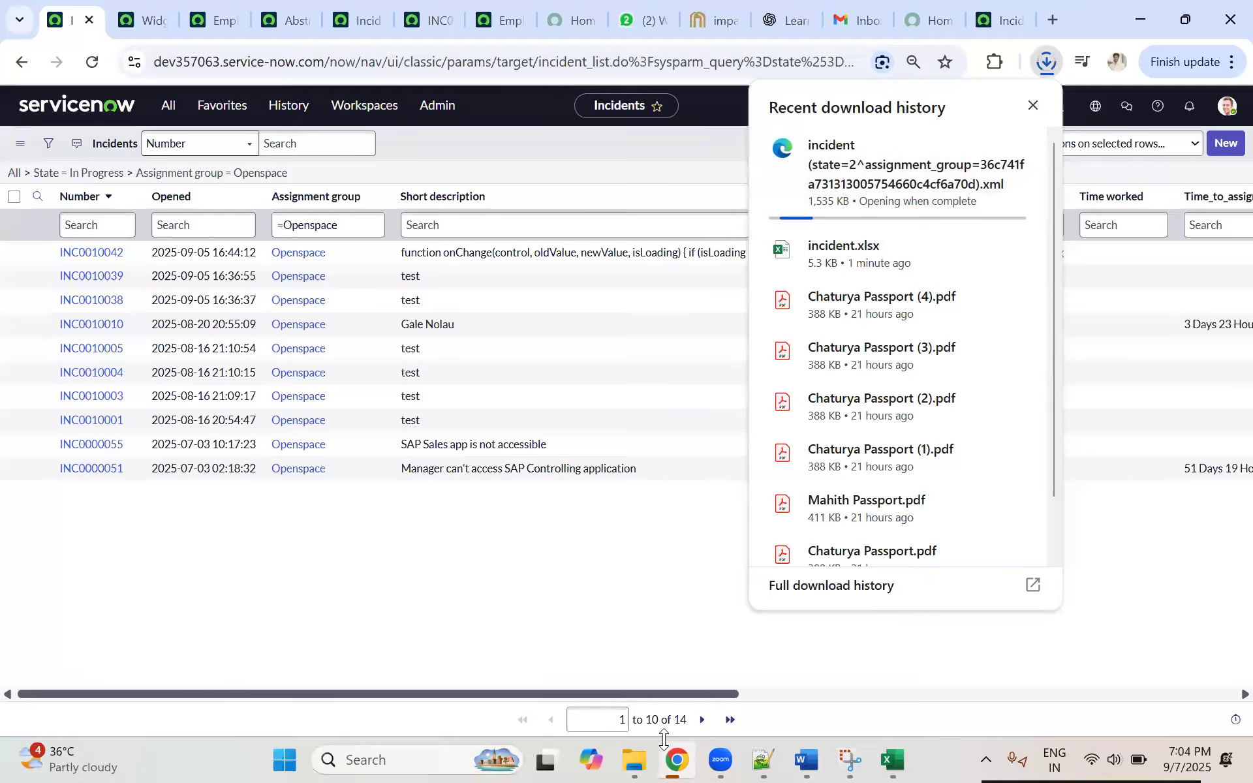
left_click(631, 759)
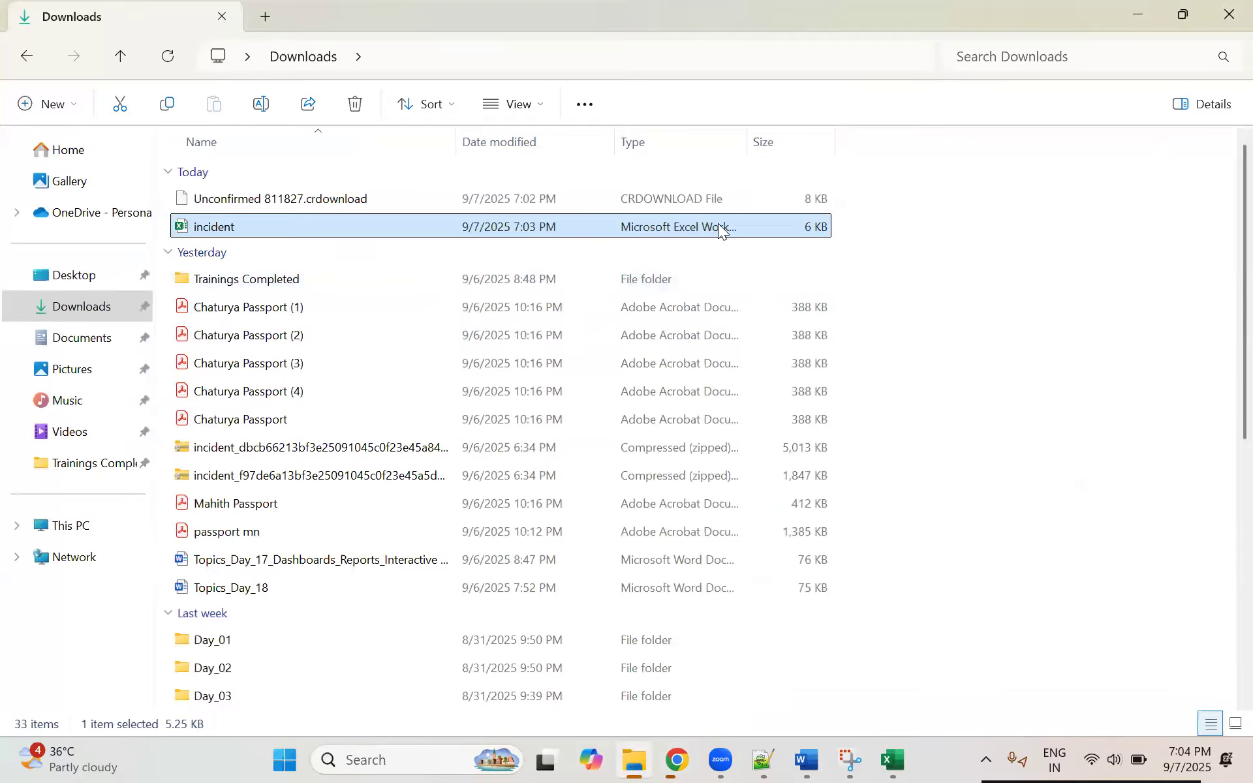
Step: Close the Downloads folder and cancel the in-progress incident XML download in the browser
left_click(1227, 13)
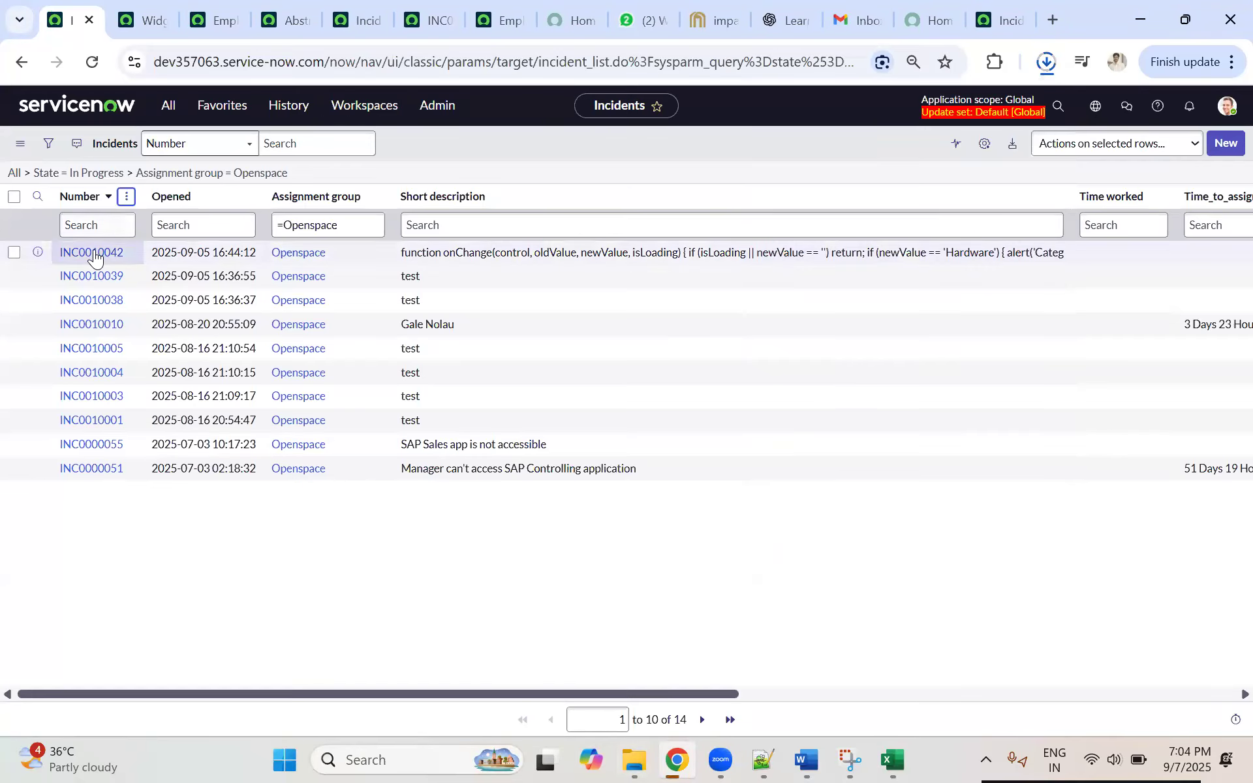
left_click(1045, 64)
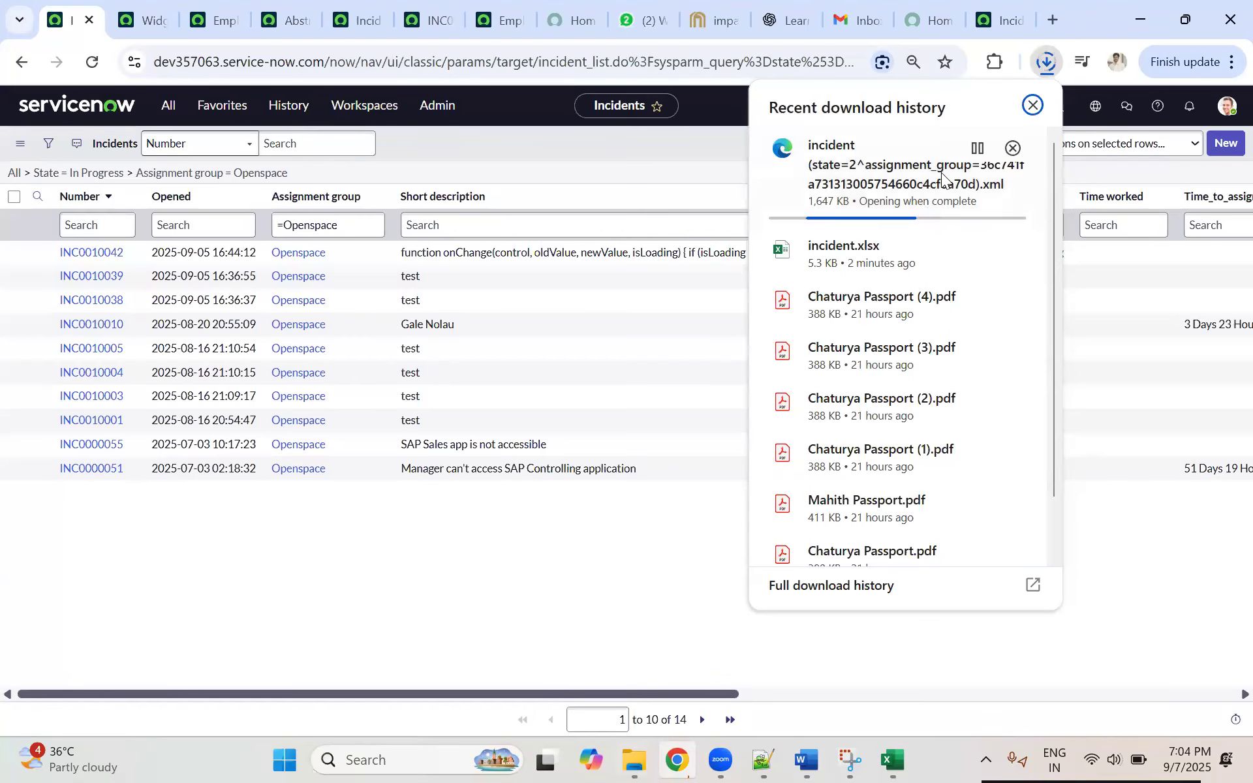
left_click(1014, 148)
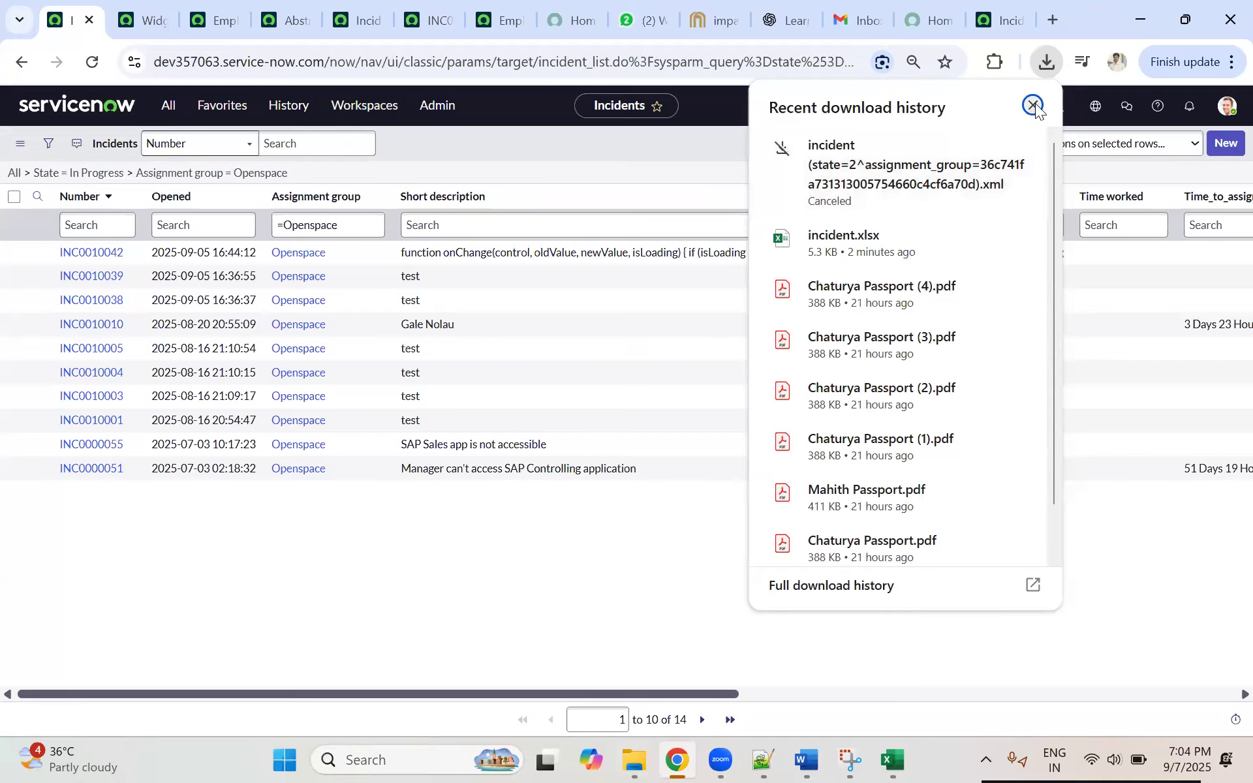
left_click(243, 306)
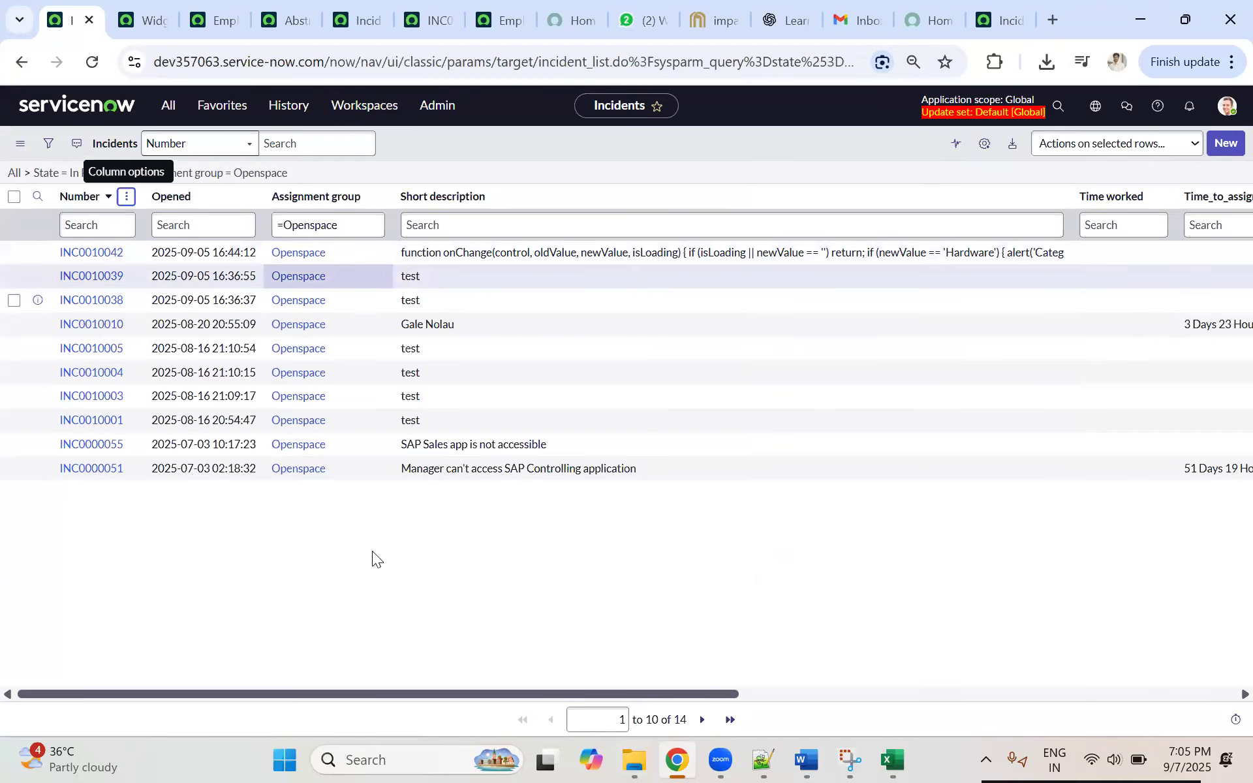
Step: Narrow the dev357063 incident list to Priority 1 - Critical and compare it with the dev294936 incident list
left_click_drag(639, 690, 998, 692)
right_click(878, 466)
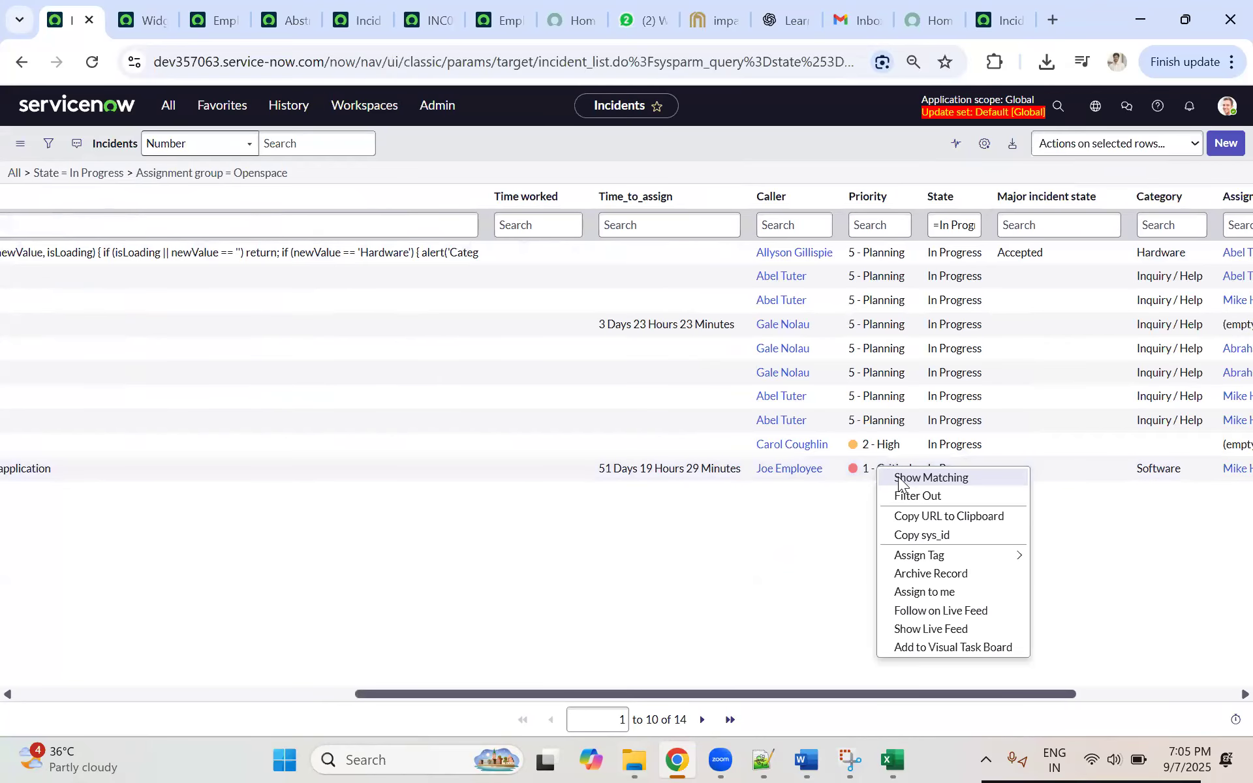
left_click(931, 477)
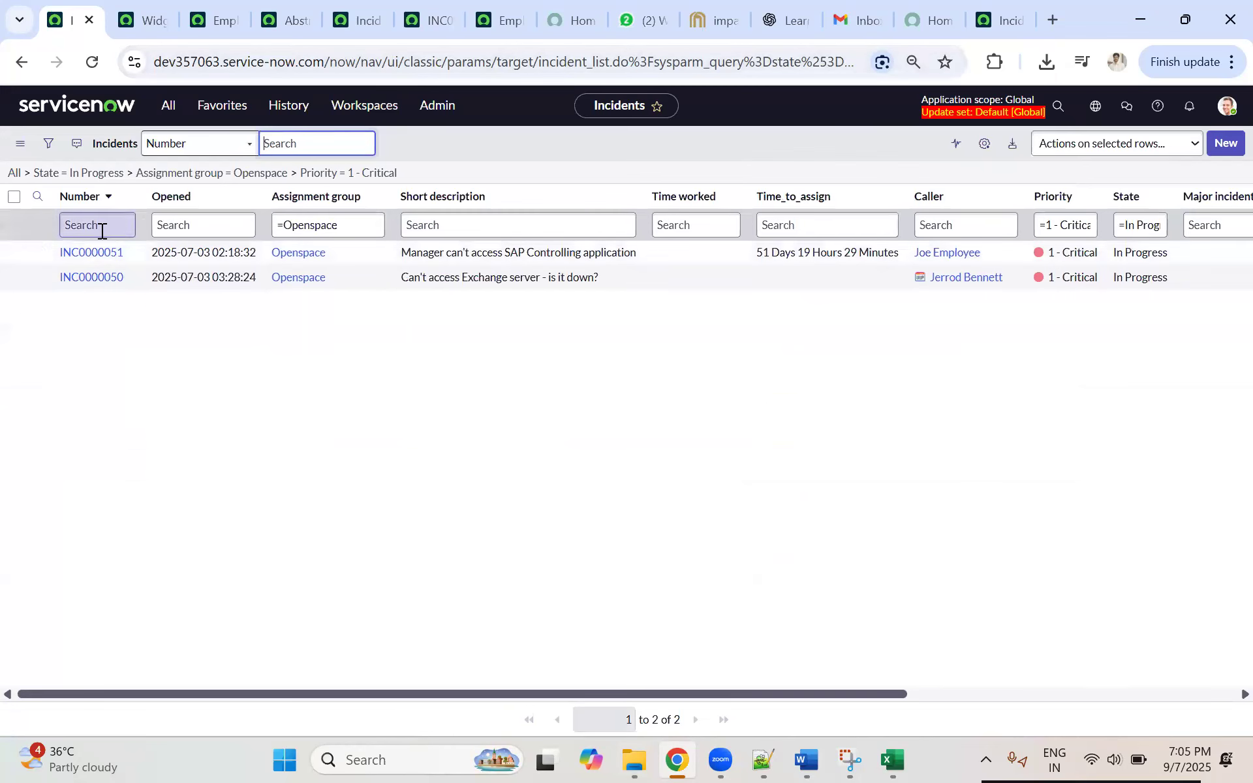
left_click(1001, 20)
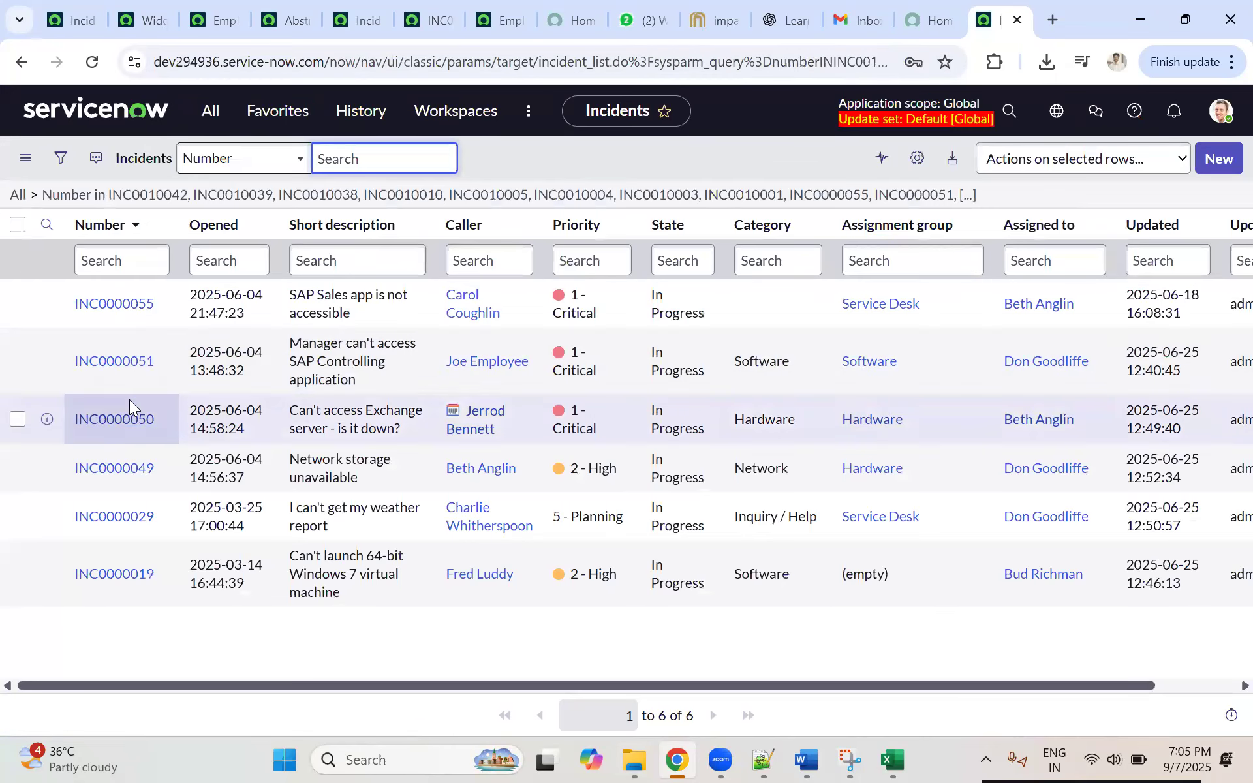
left_click(144, 26)
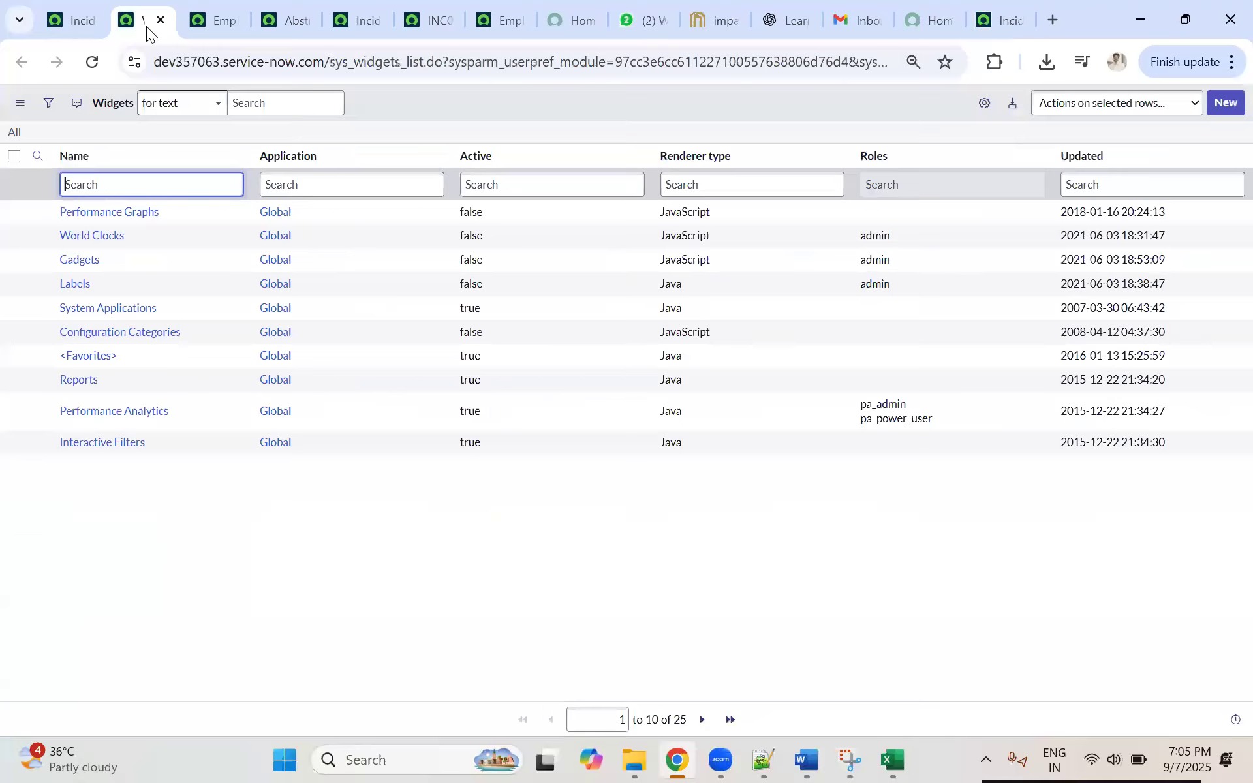
left_click(73, 21)
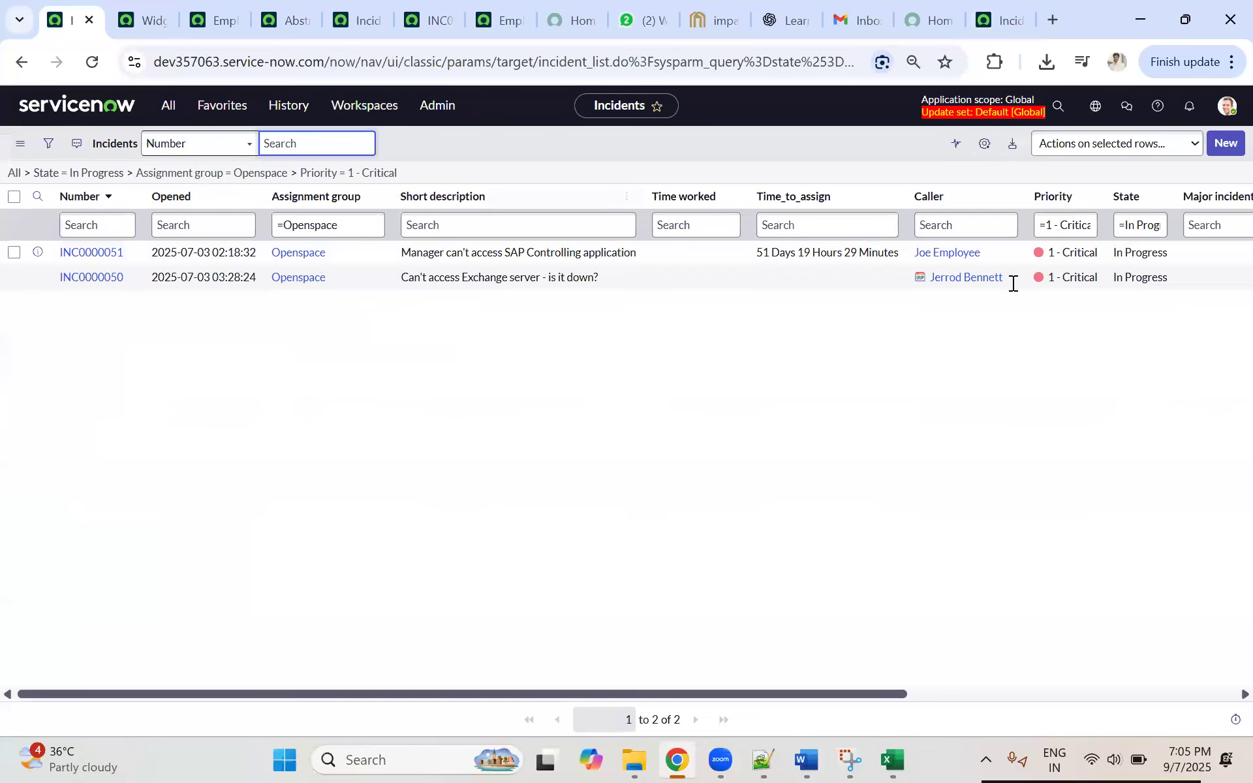
Step: Remove the Priority condition from the dev357063 incident filter and rerun it
left_click(51, 142)
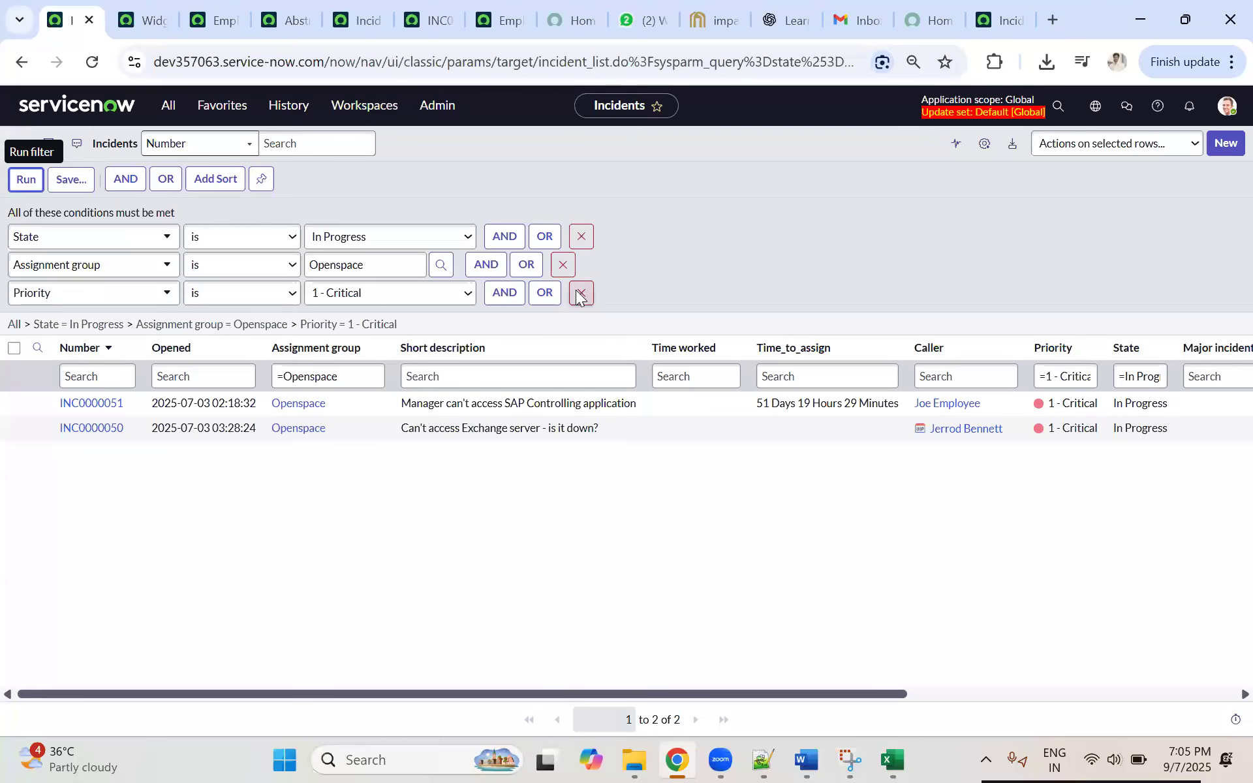
left_click(578, 294)
left_click(28, 180)
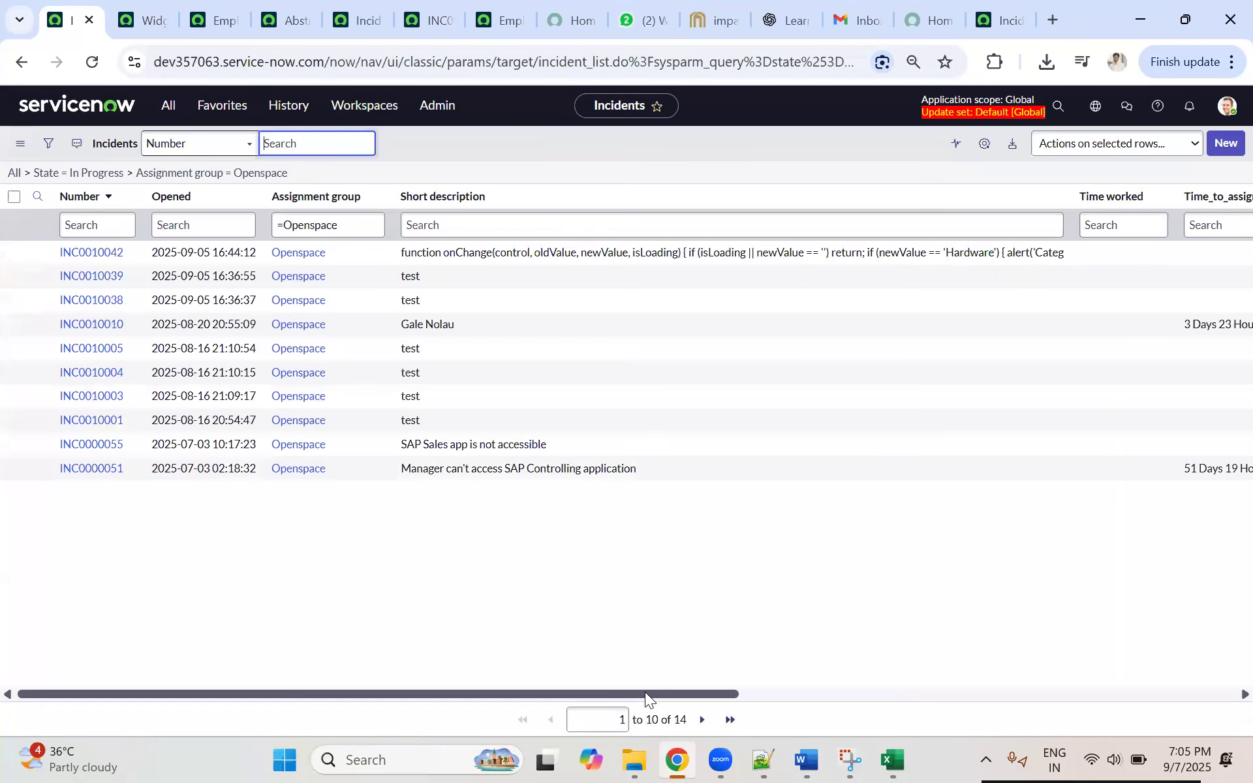
Step: Narrow the Openspace incident list in dev357063 to matching Priority 2 - High records and look across its columns
left_click_drag(643, 689, 1104, 680)
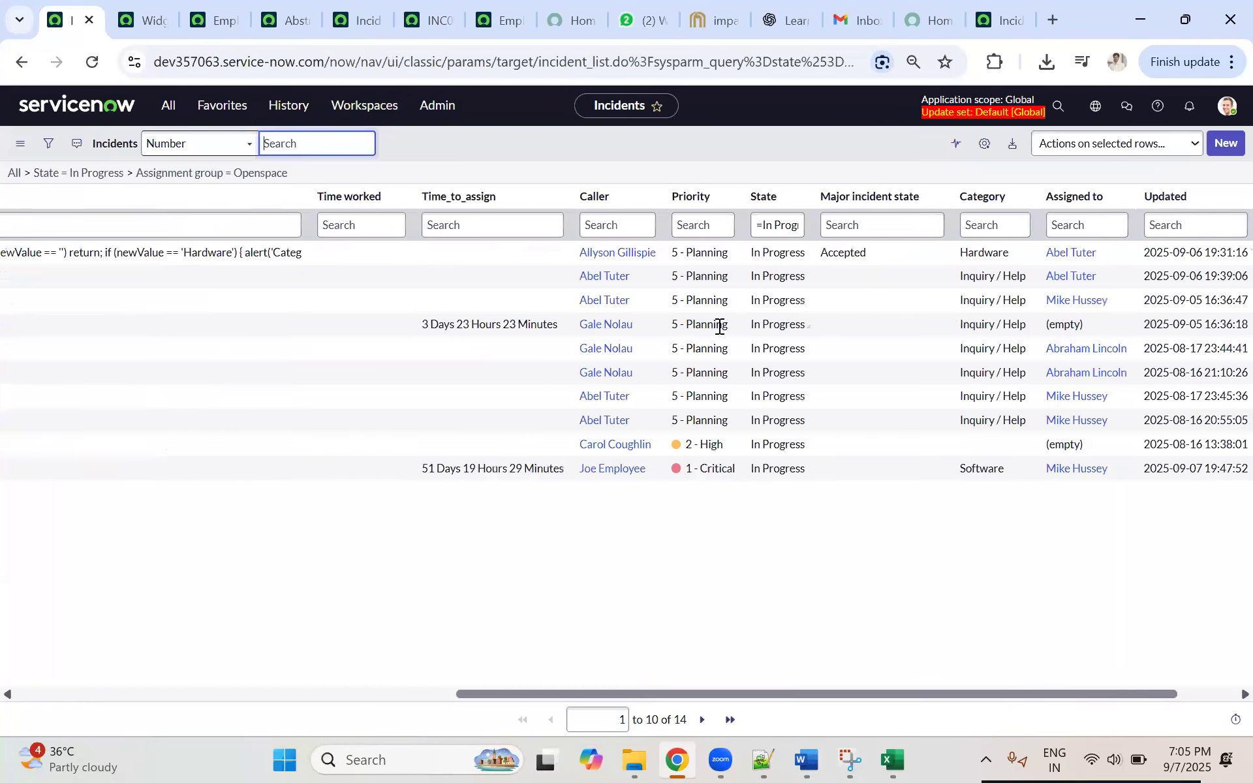
right_click(699, 449)
left_click(674, 628)
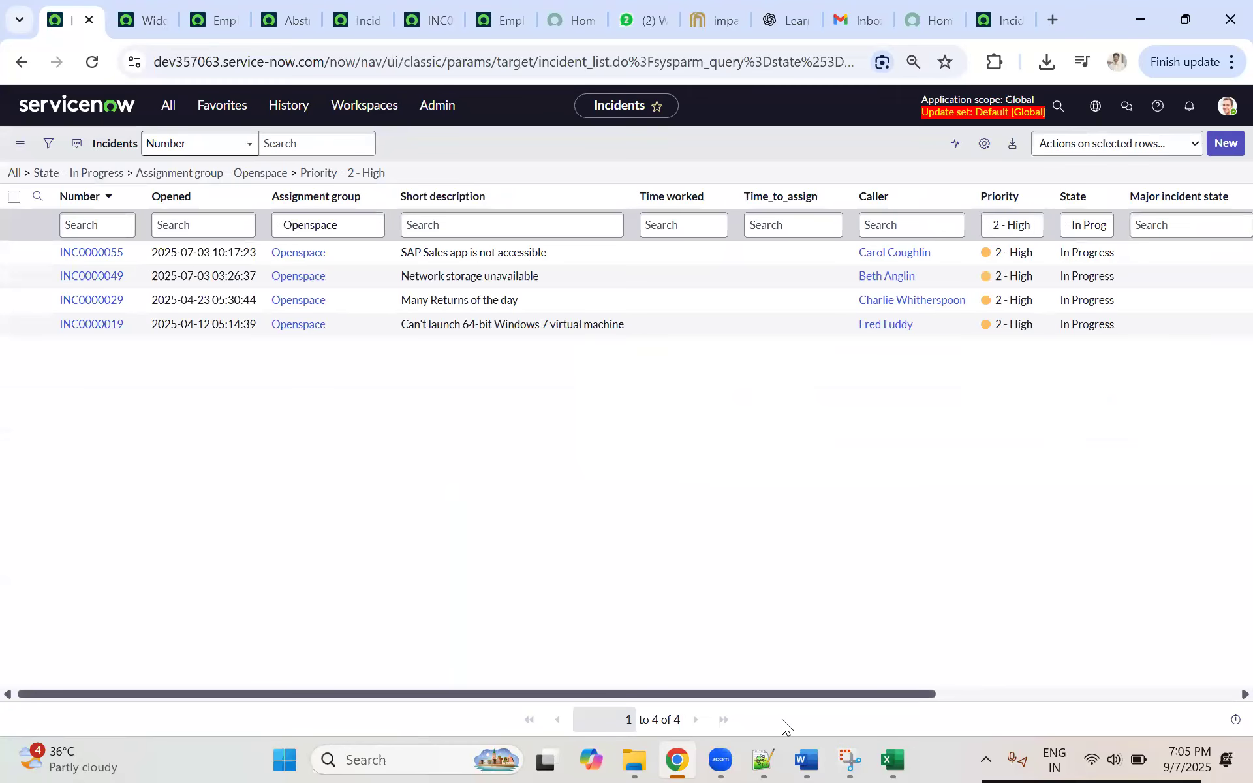
left_click_drag(742, 693, 1034, 692)
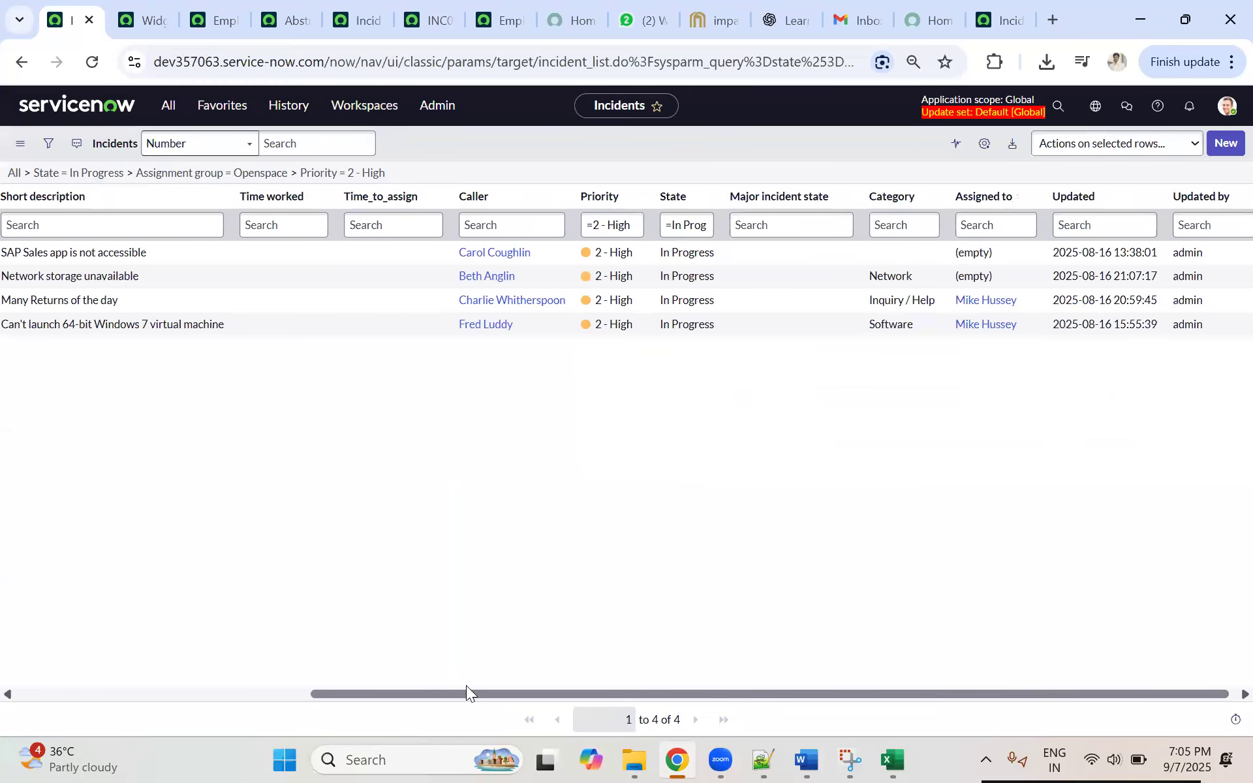
left_click_drag(466, 687, 423, 685)
Step: Switch to dev294936 and narrow its incident list to matching Priority 2 - High records
left_click(999, 19)
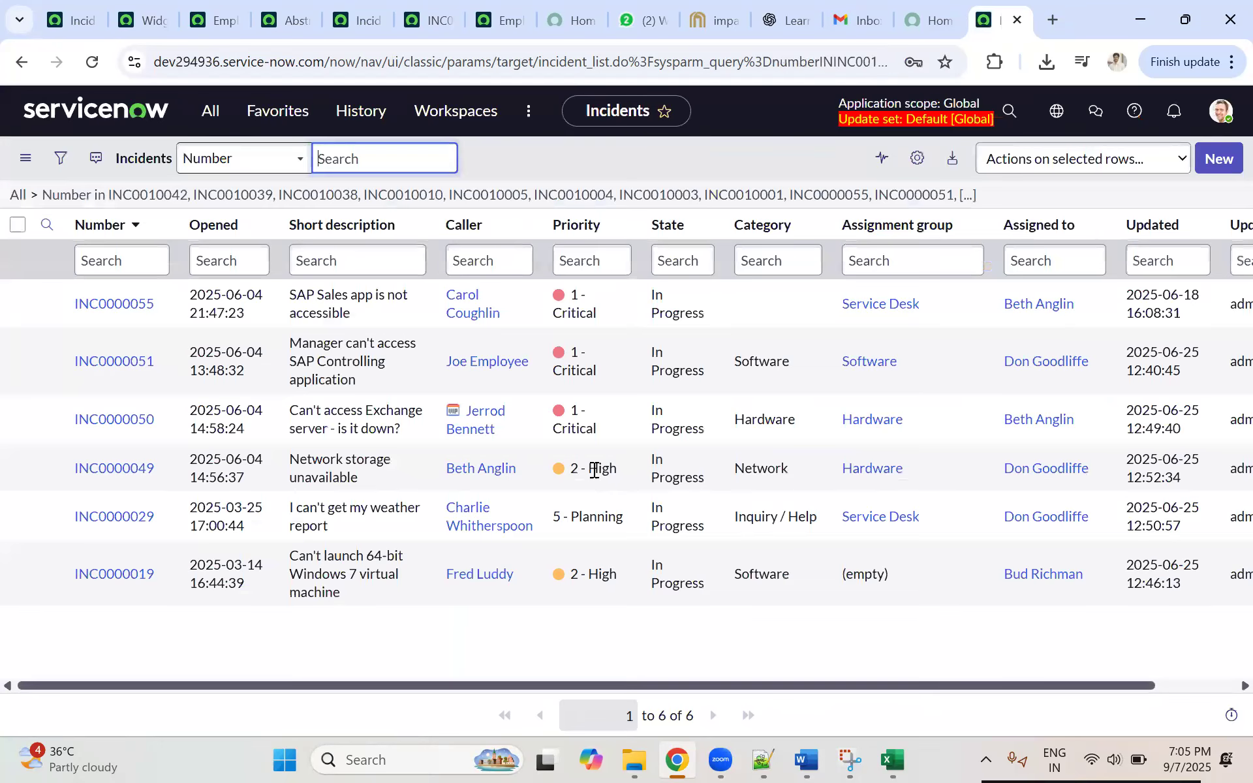
right_click(624, 479)
key("Escape")
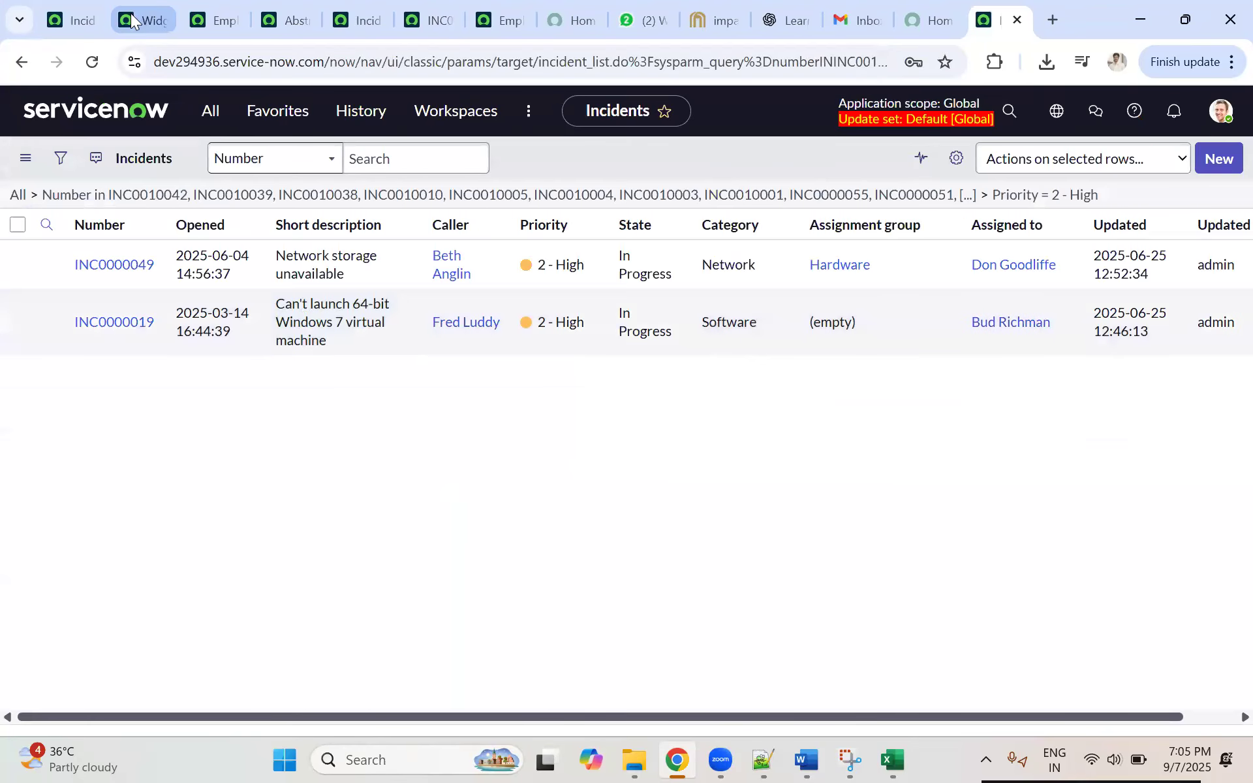
Step: Return to the dev357063 incident list, export the Priority 2 - High Openspace incidents as XML, and download the file
left_click(131, 13)
left_click(60, 17)
right_click(201, 197)
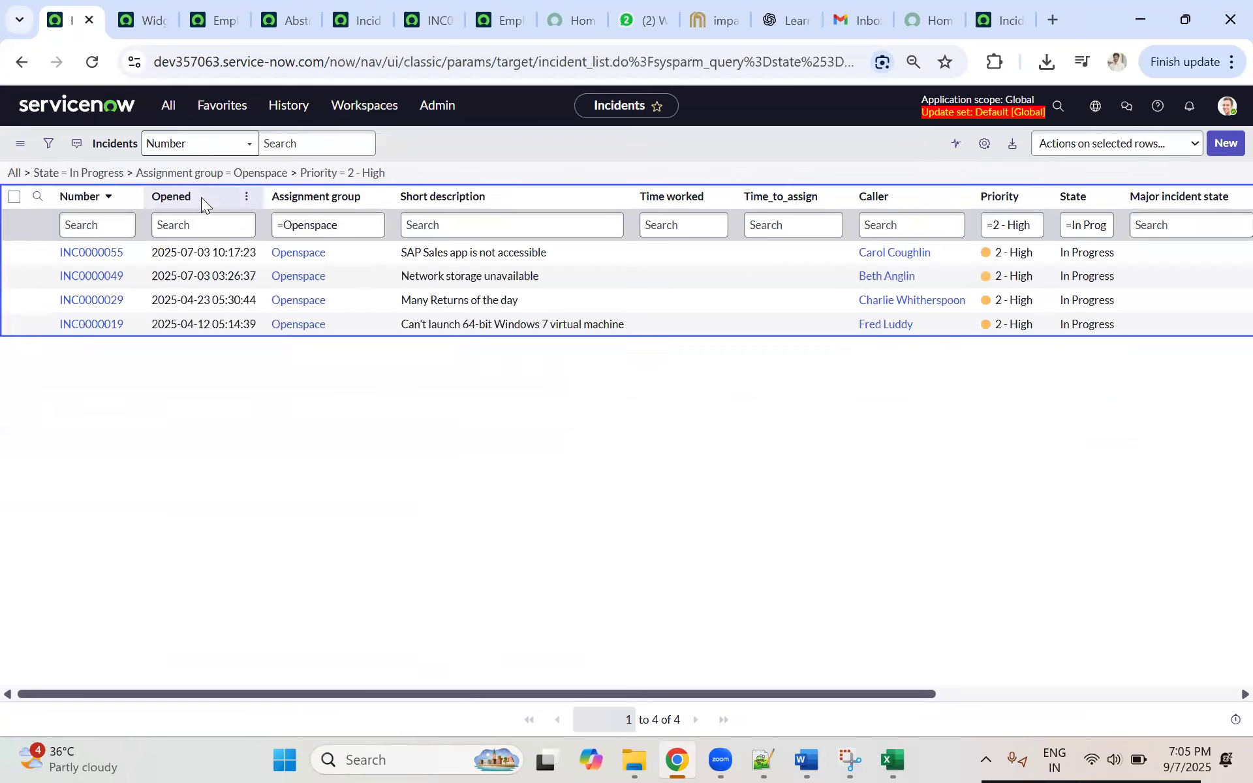
mouse_move(251, 416)
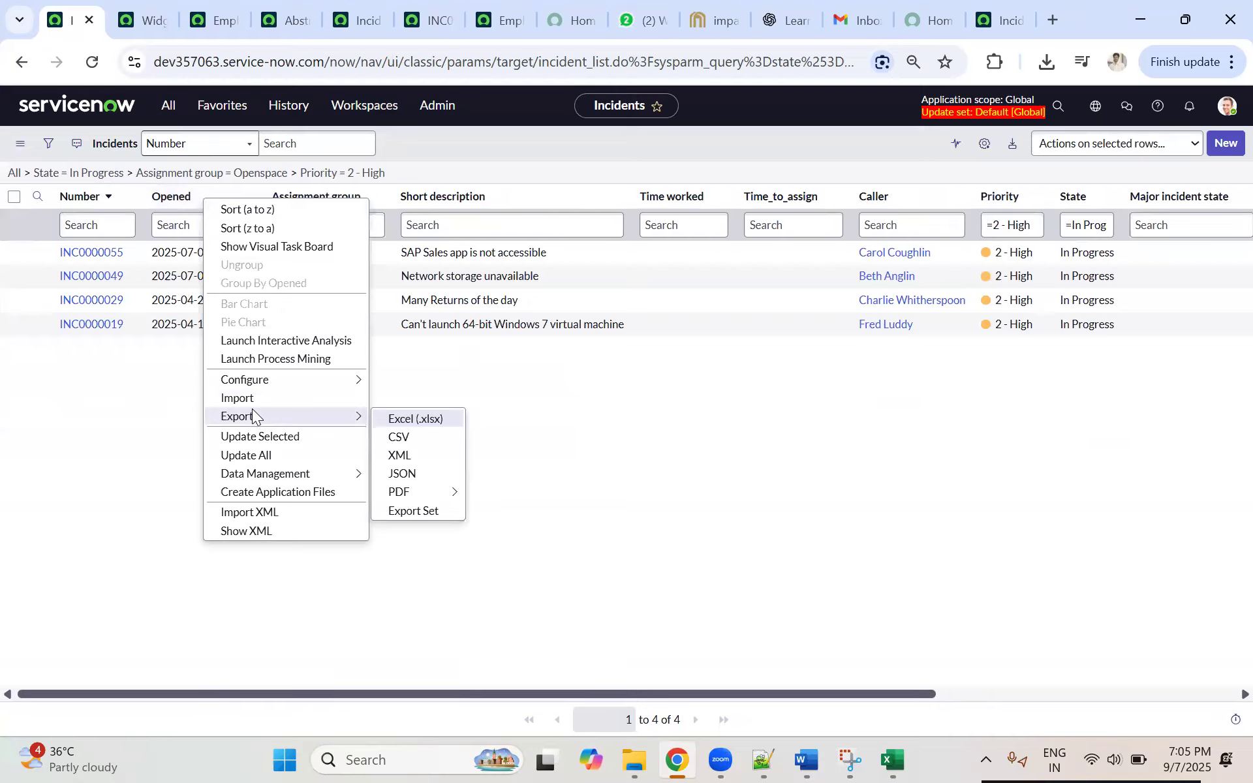
left_click(408, 454)
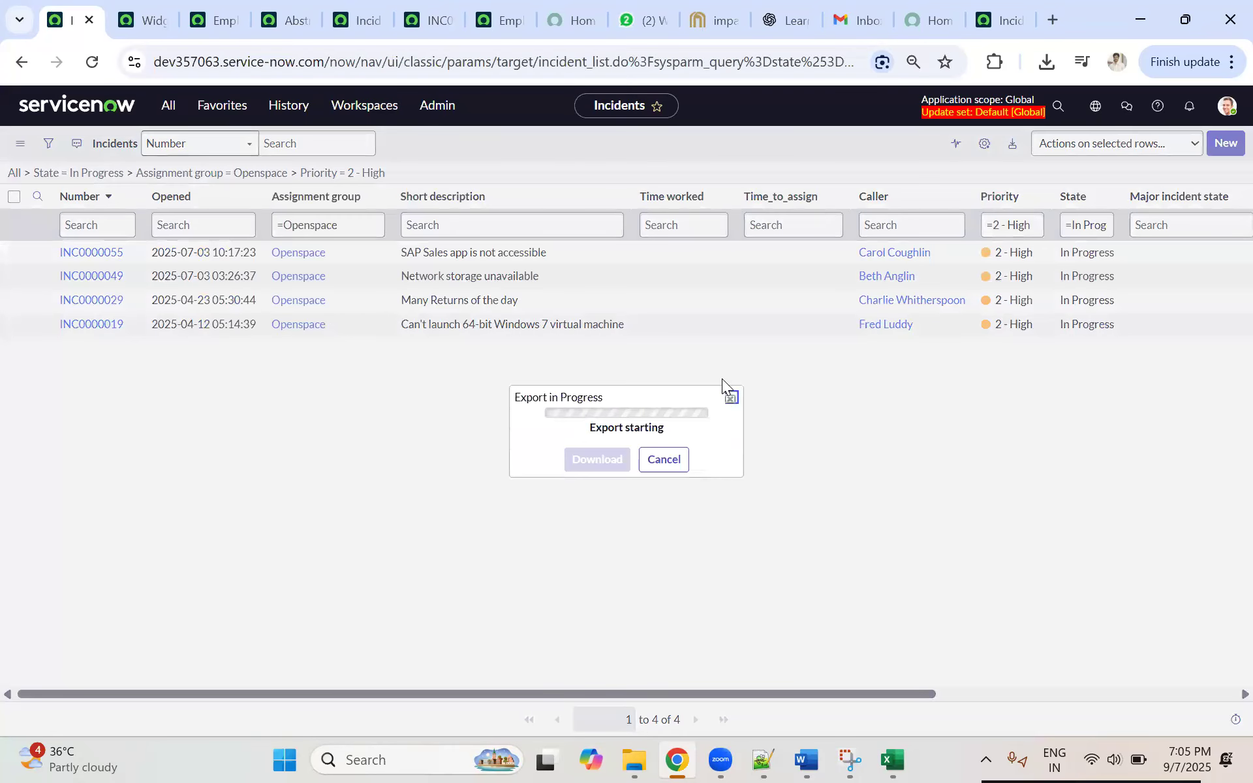
left_click(596, 455)
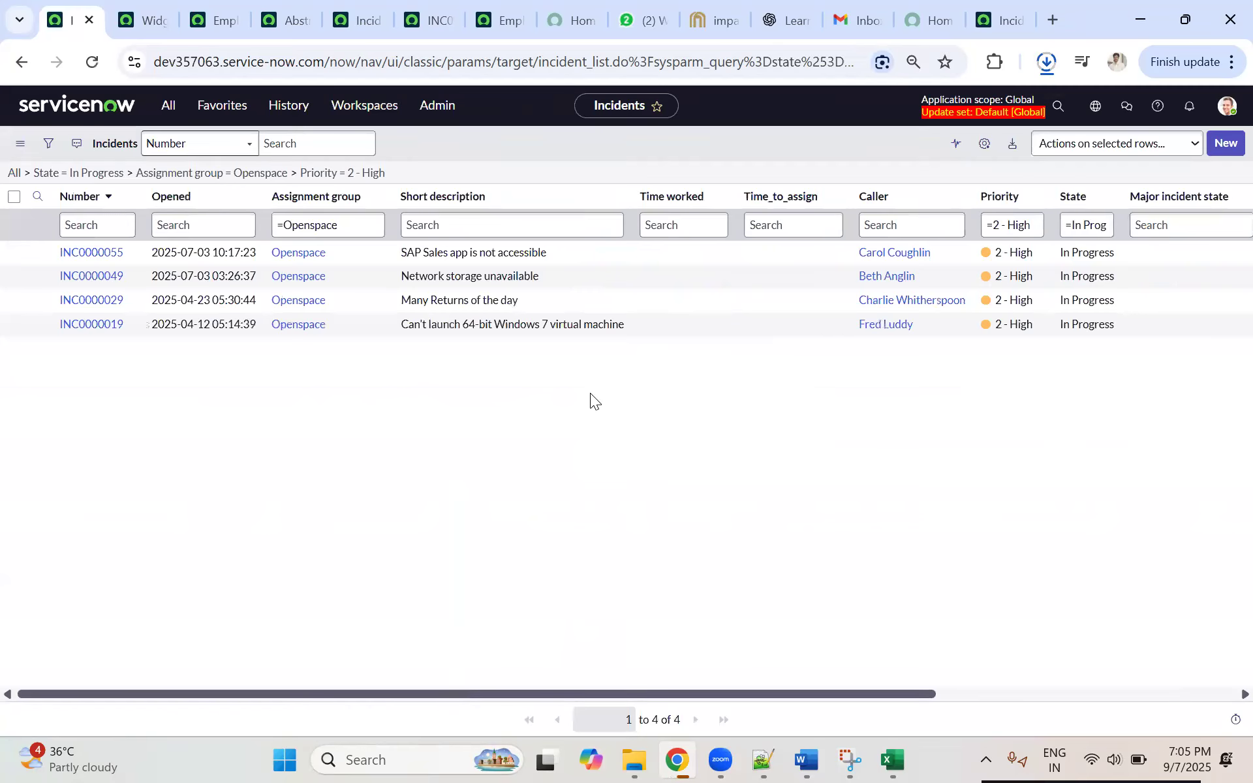
Step: Search the navigator for "ss rule", open System Definition Business Rules in a new tab, and open the Auto Assigned for Openspace Group rule
left_click(167, 105)
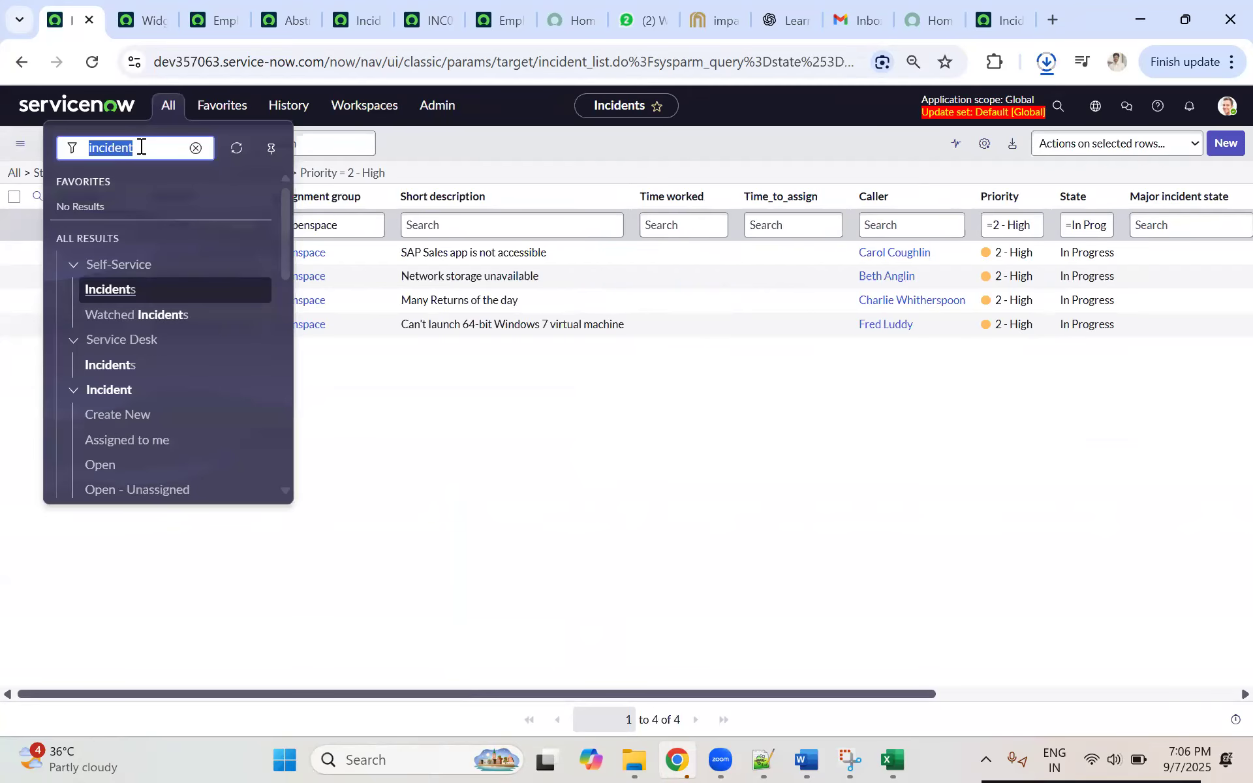
type("ss rule")
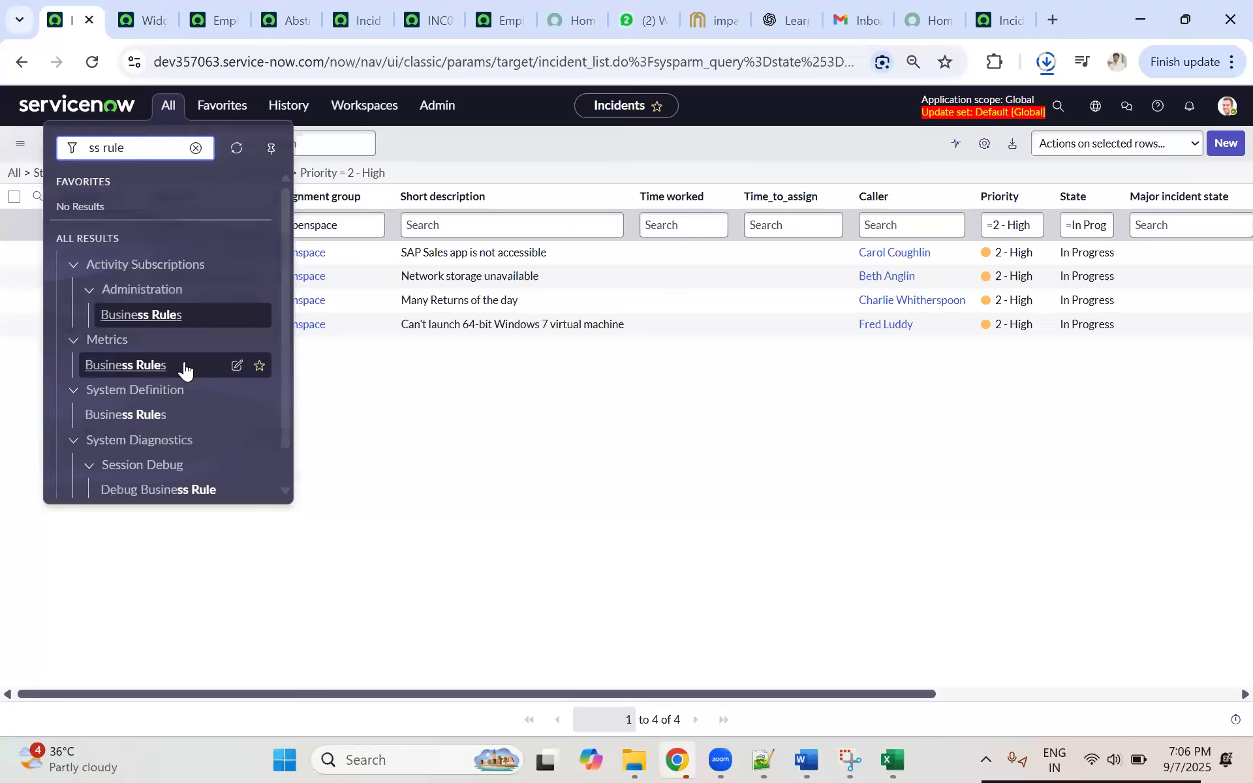
left_click(129, 418, "ctrl")
key("ctrl+Tab")
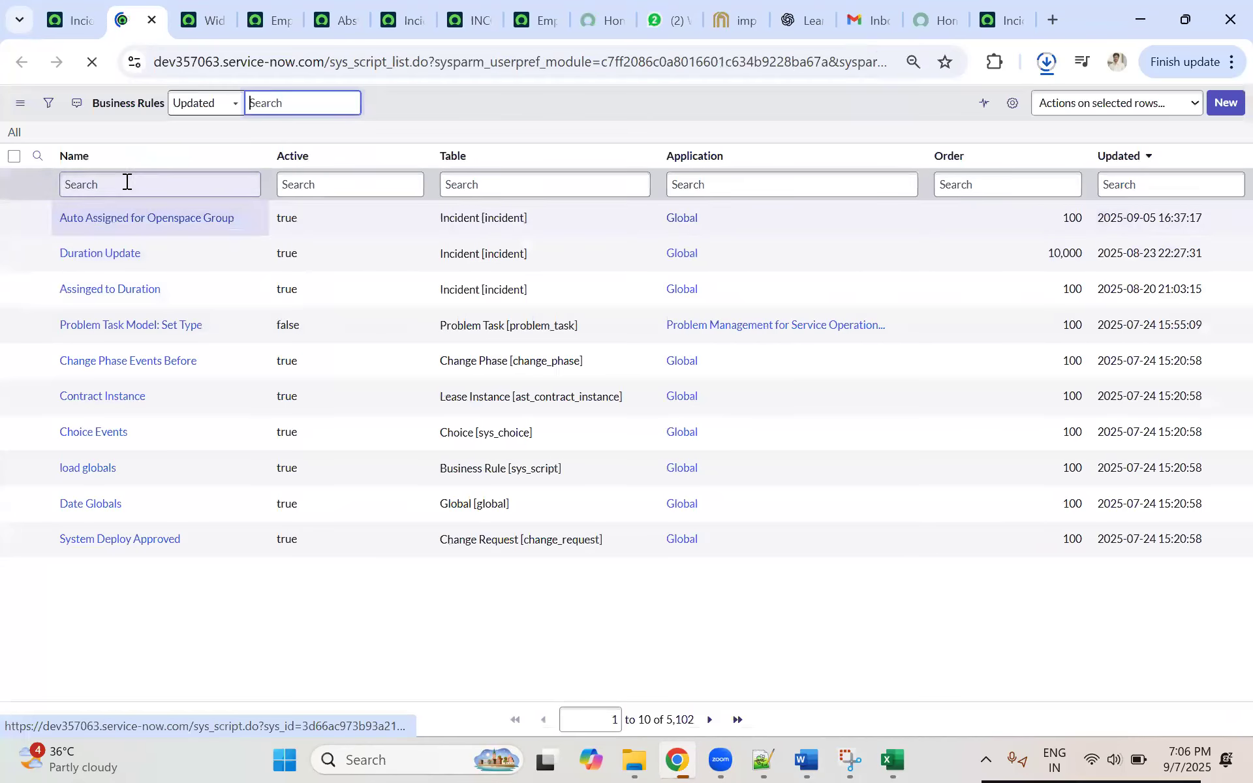
left_click(125, 225)
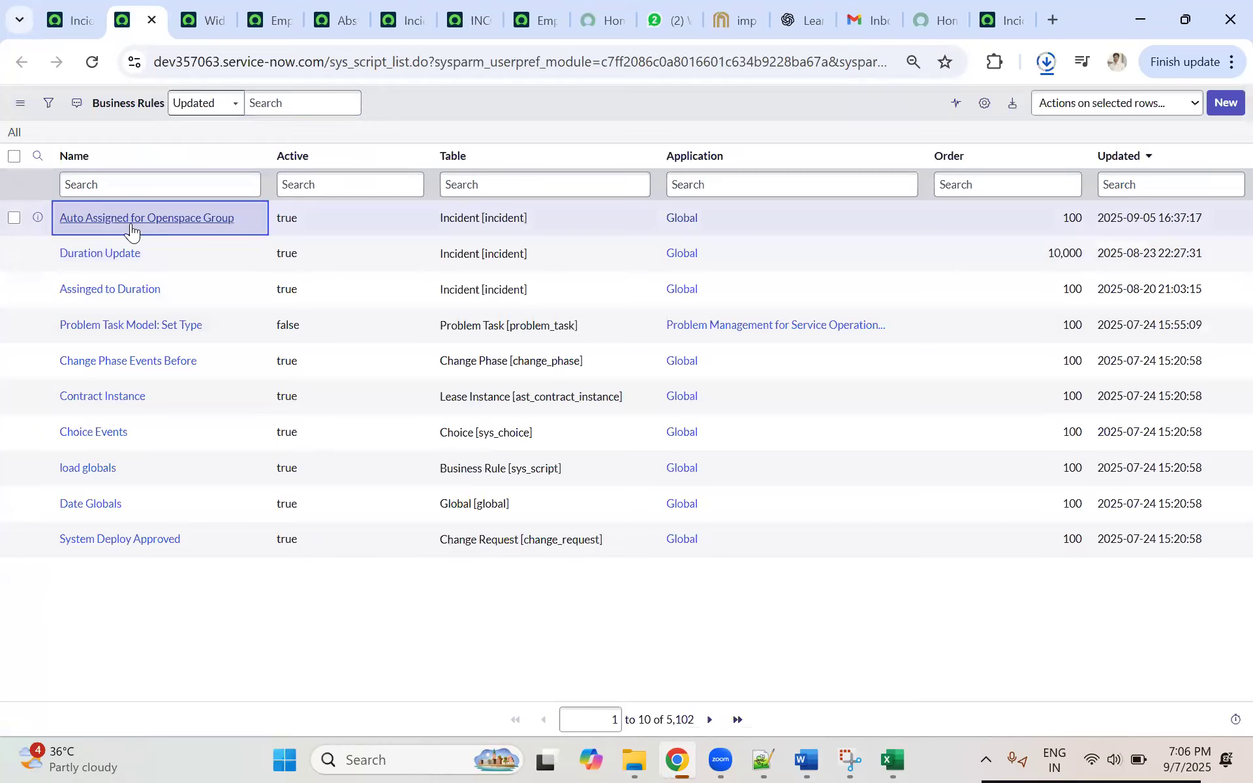
left_click(130, 225)
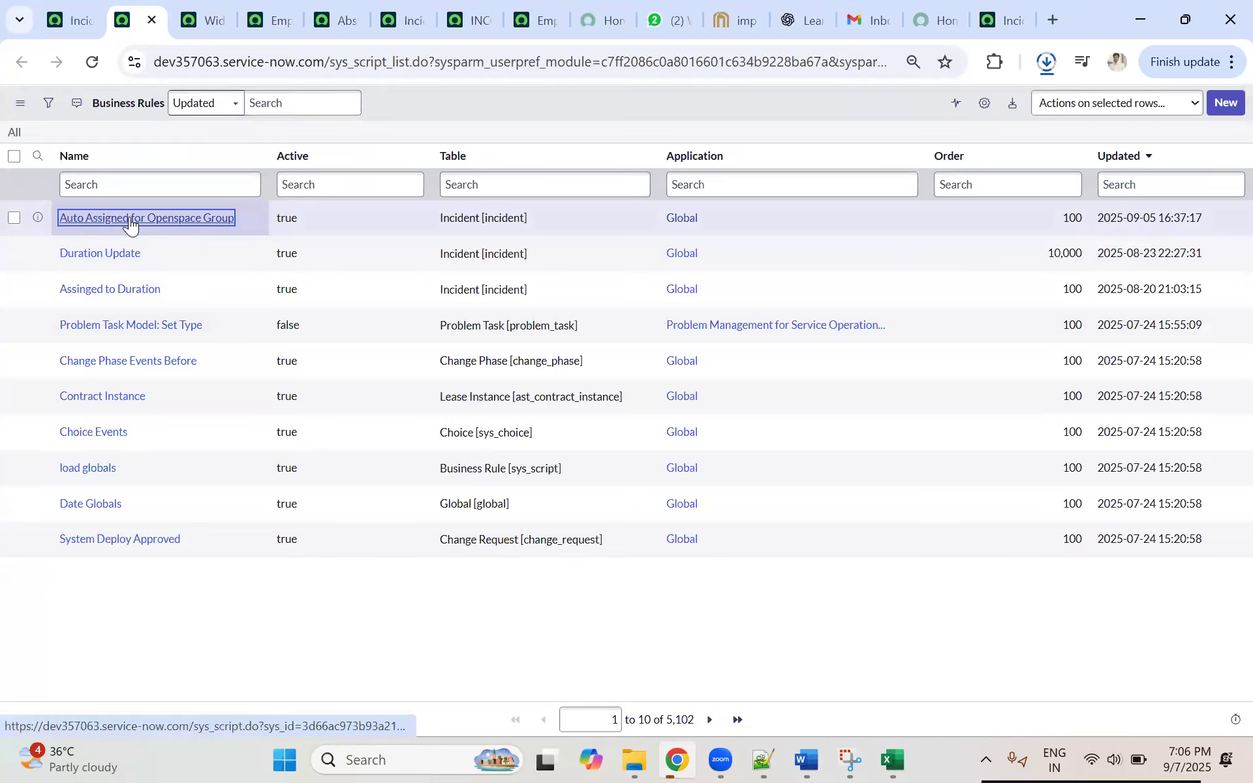
left_click(72, 17)
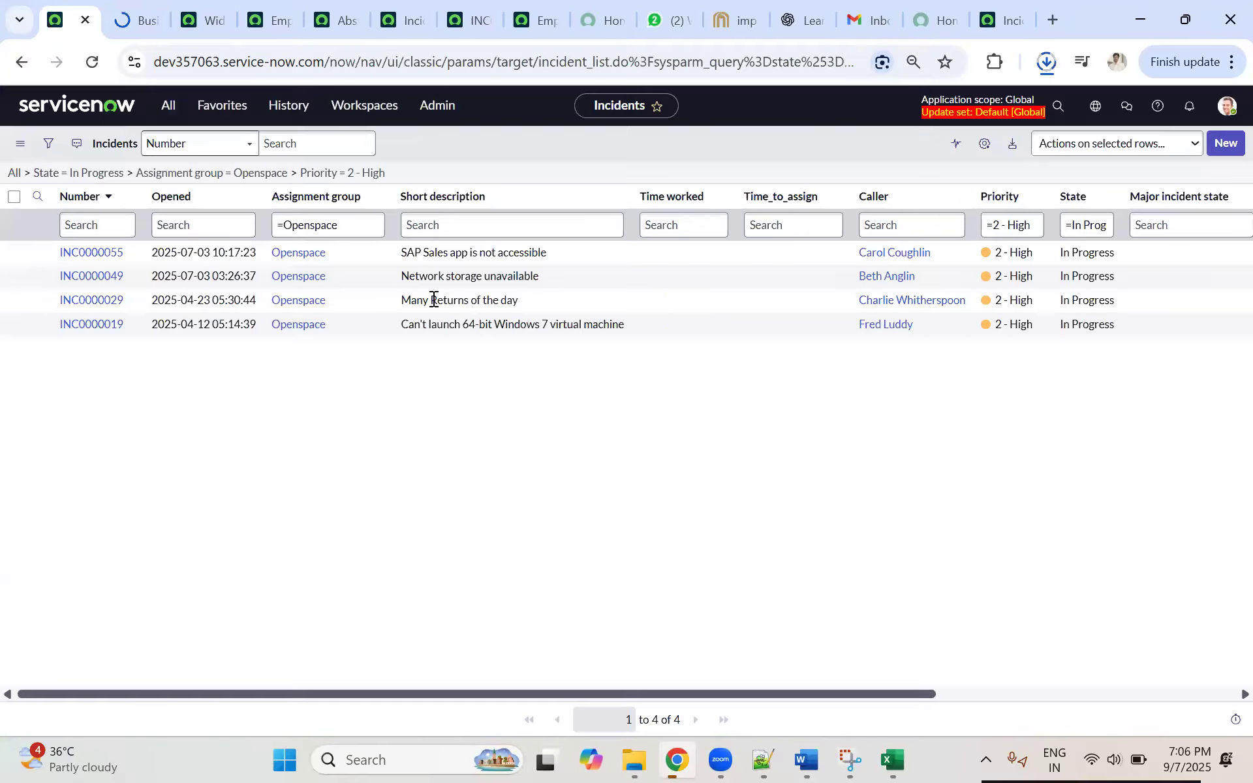
left_click(141, 20)
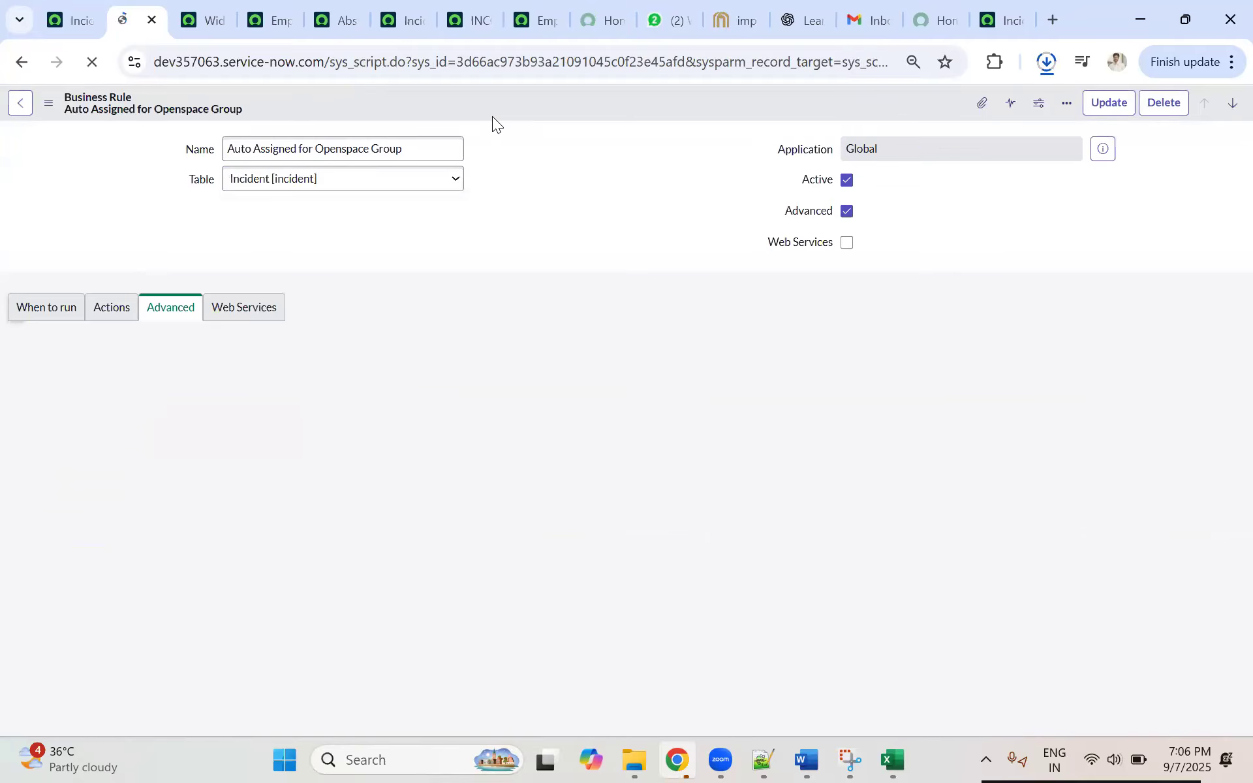
Step: Export the Auto Assigned for Openspace Group business rule as XML (This Record)
right_click(369, 99)
right_click(331, 101)
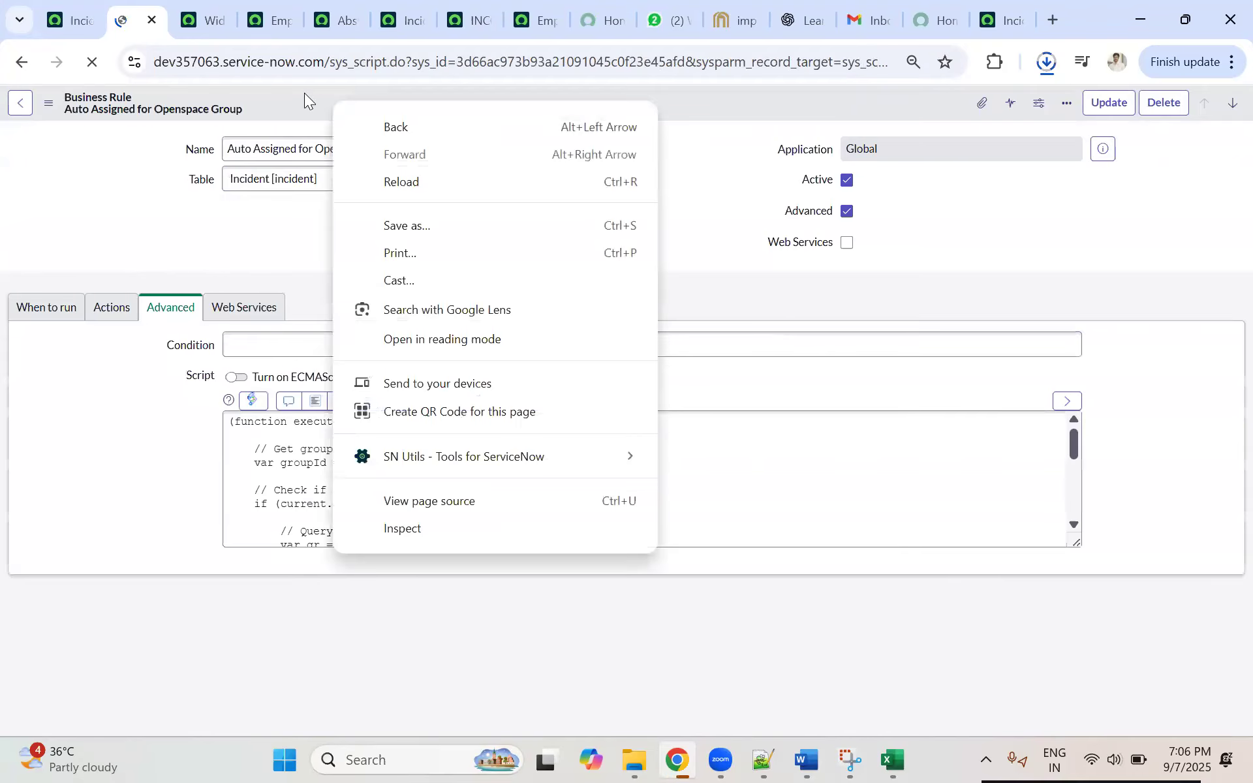
right_click(304, 93)
right_click(270, 92)
left_click(296, 96)
right_click(296, 95)
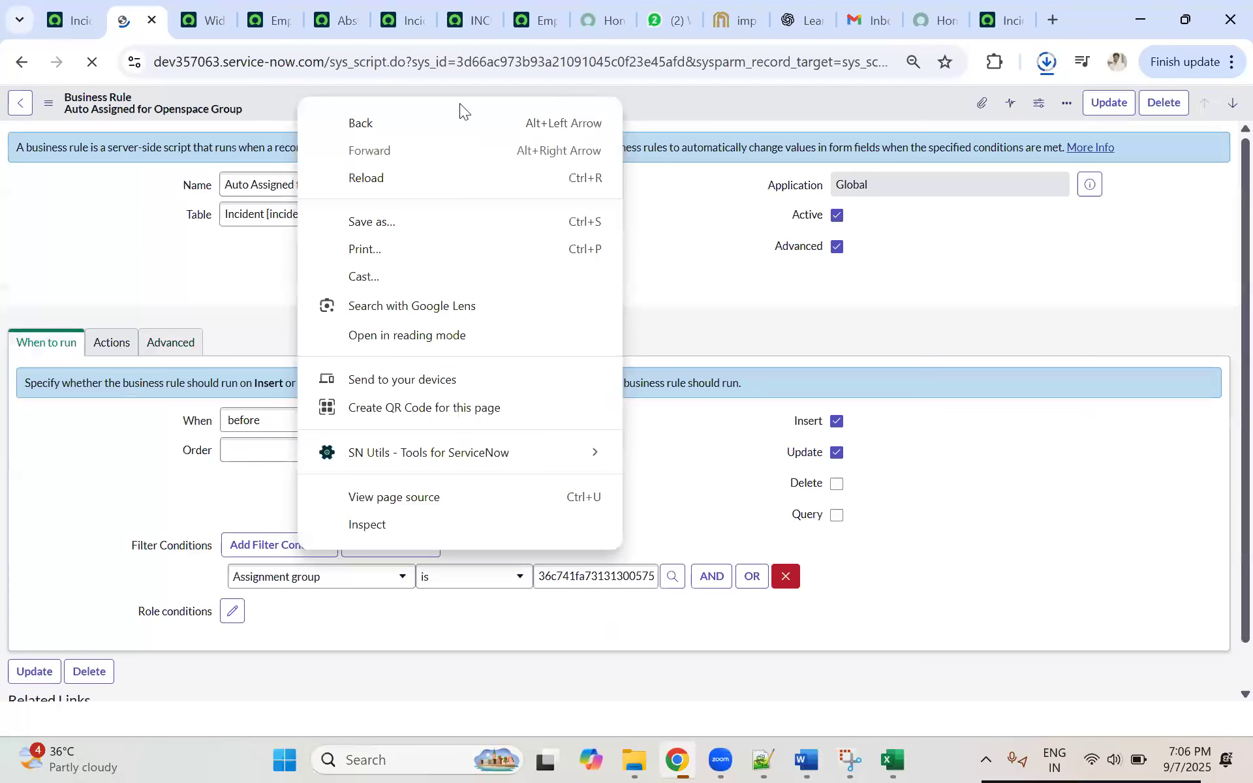
left_click(640, 97)
right_click(636, 98)
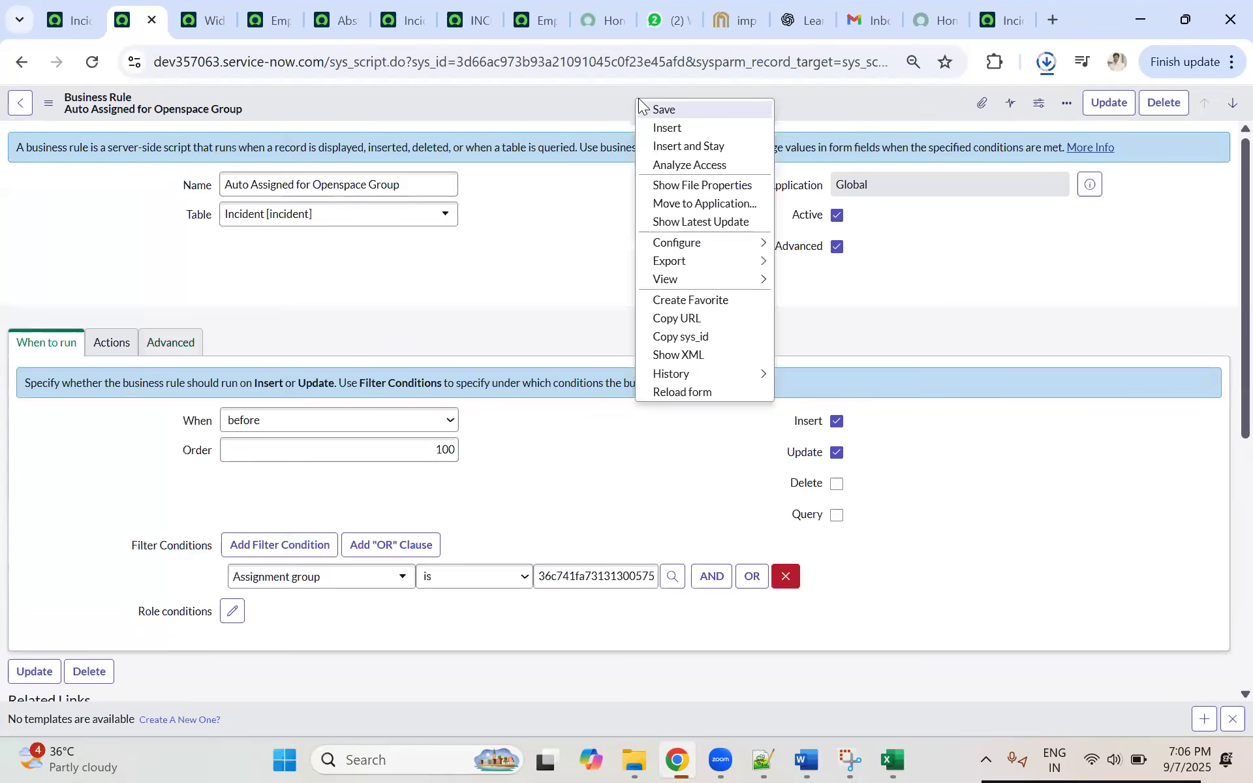
mouse_move(715, 260)
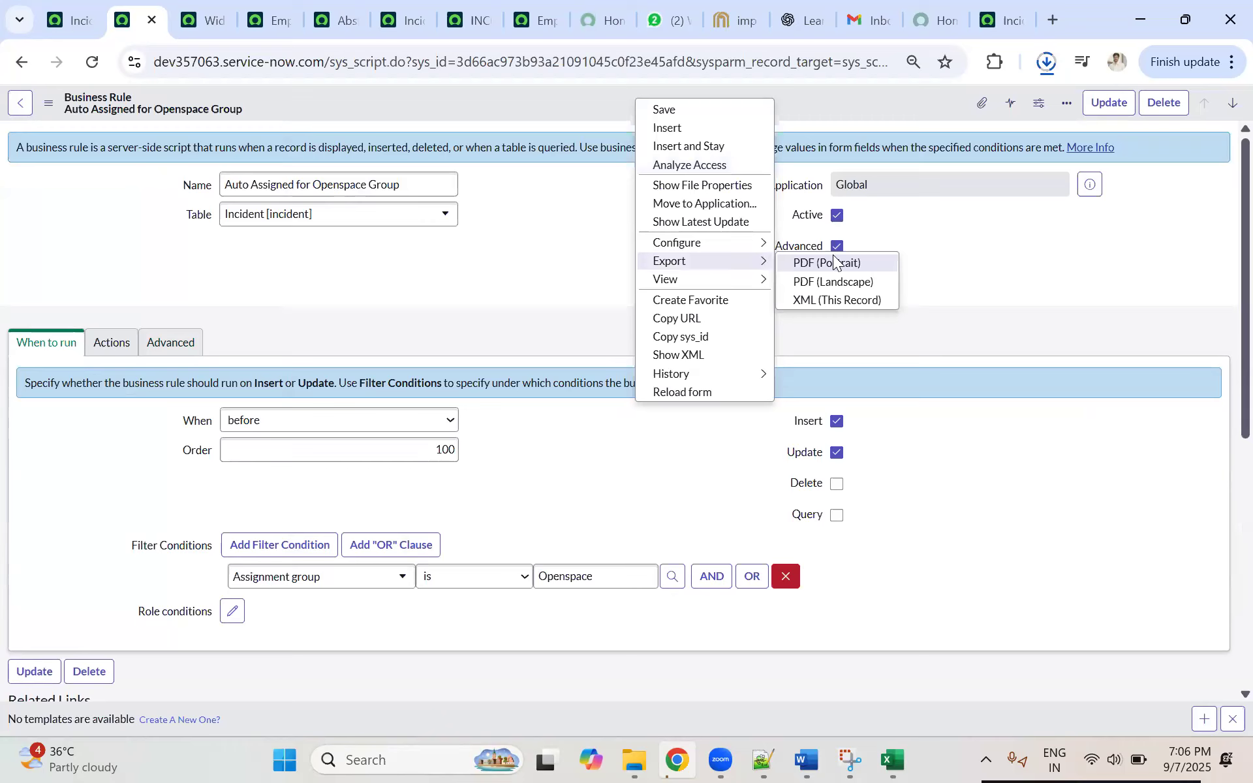
left_click(817, 300)
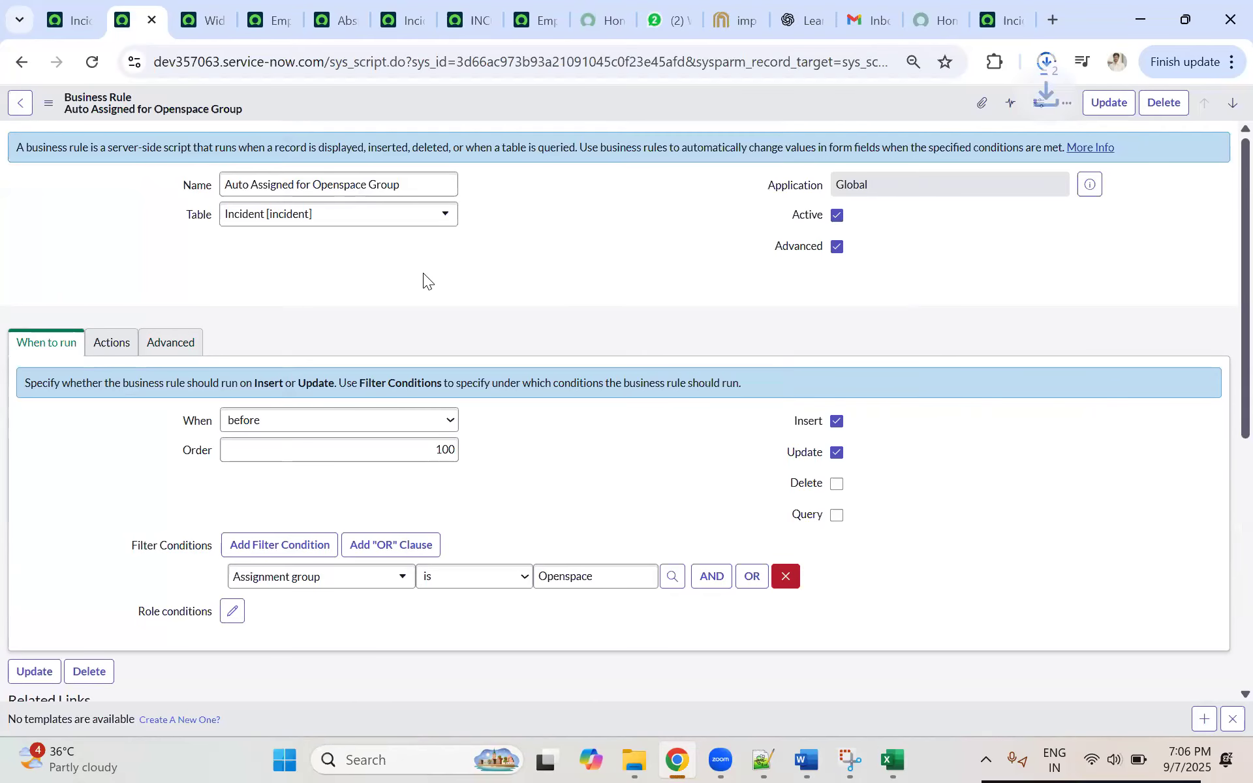
Step: Switch to the dev294936 incident list, start Import XML for it, and open the file chooser
left_click(978, 33)
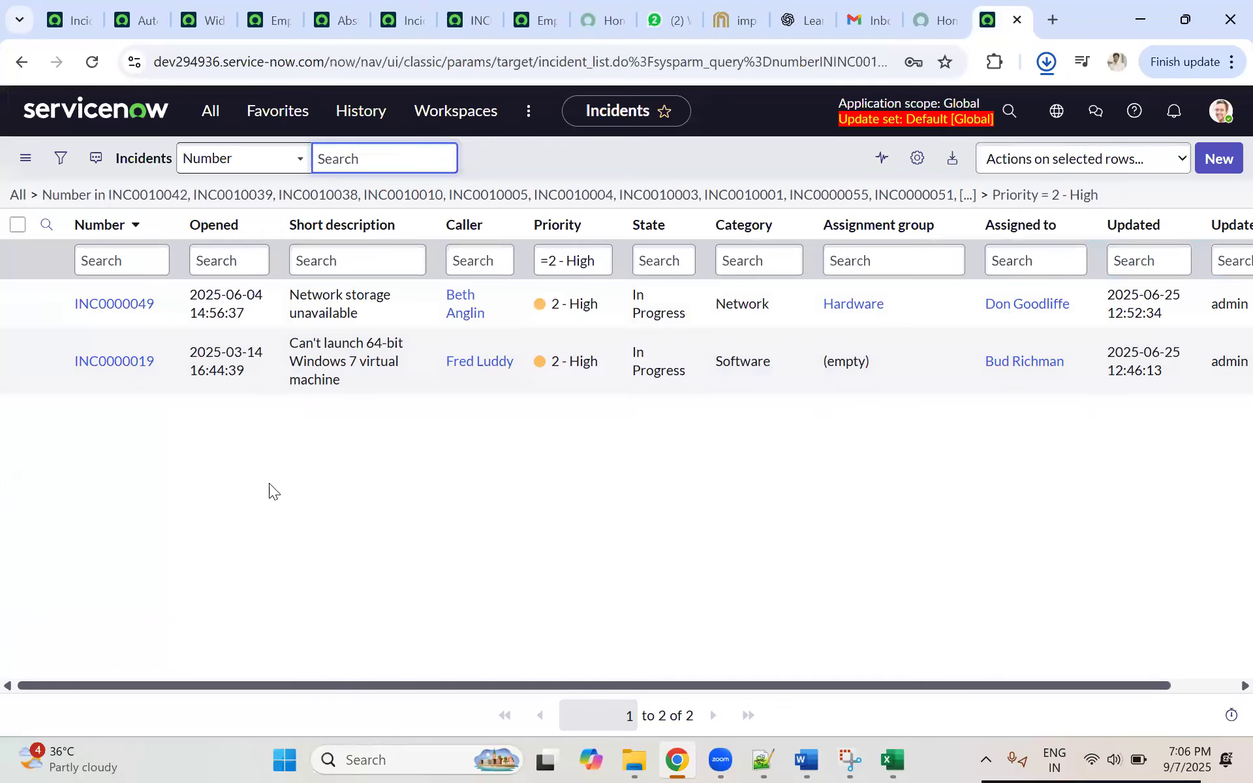
left_click(764, 570)
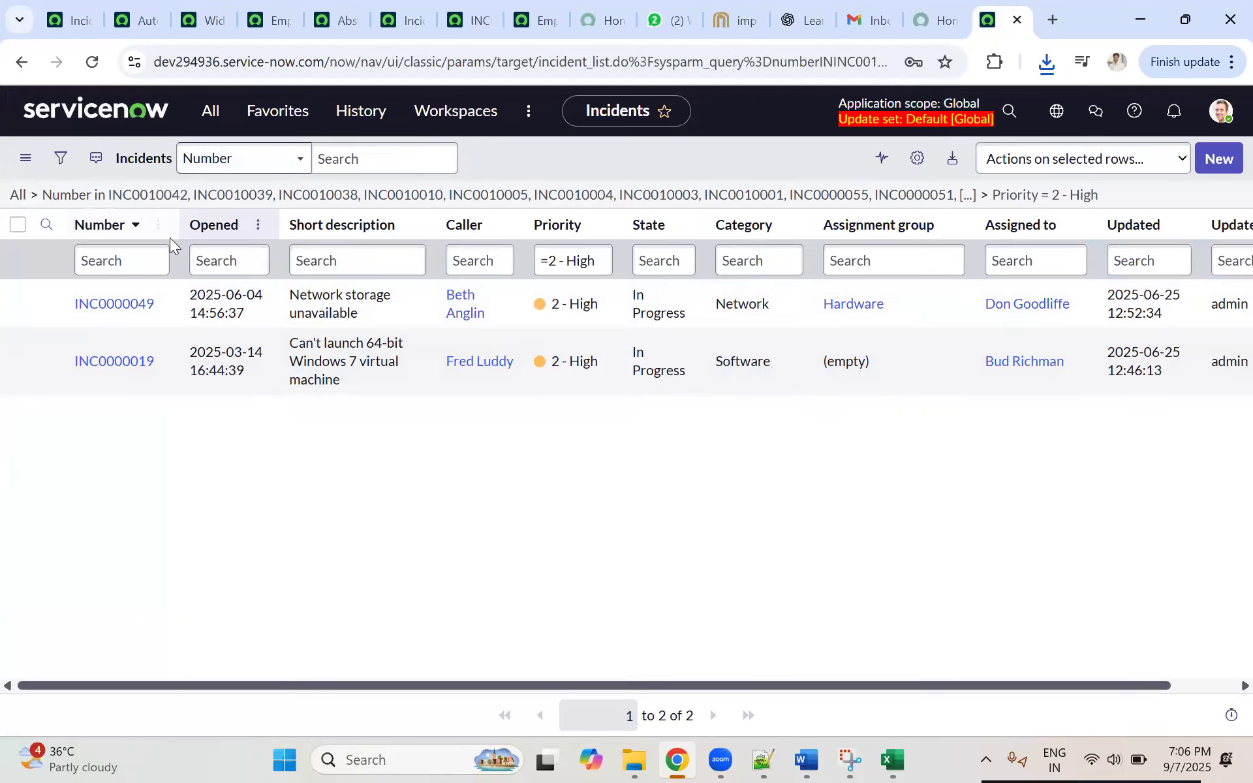
left_click(158, 225)
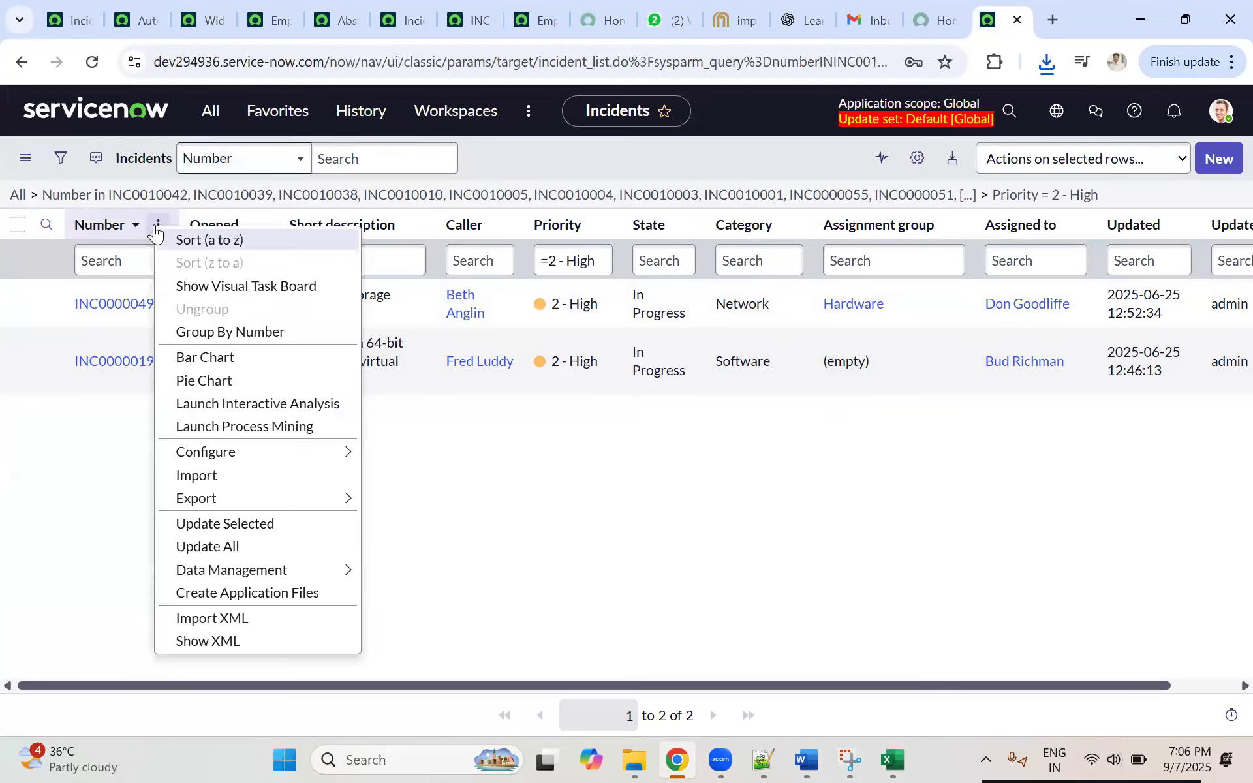
left_click(222, 621)
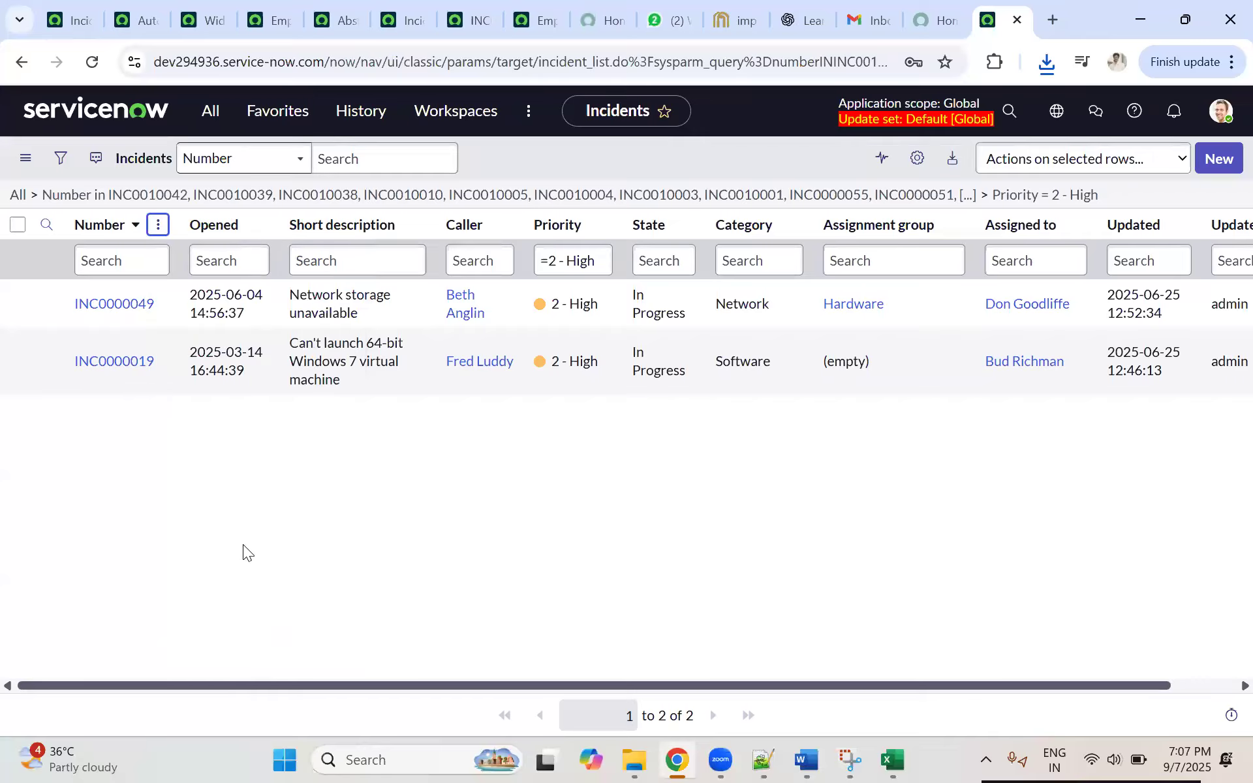
left_click(465, 276)
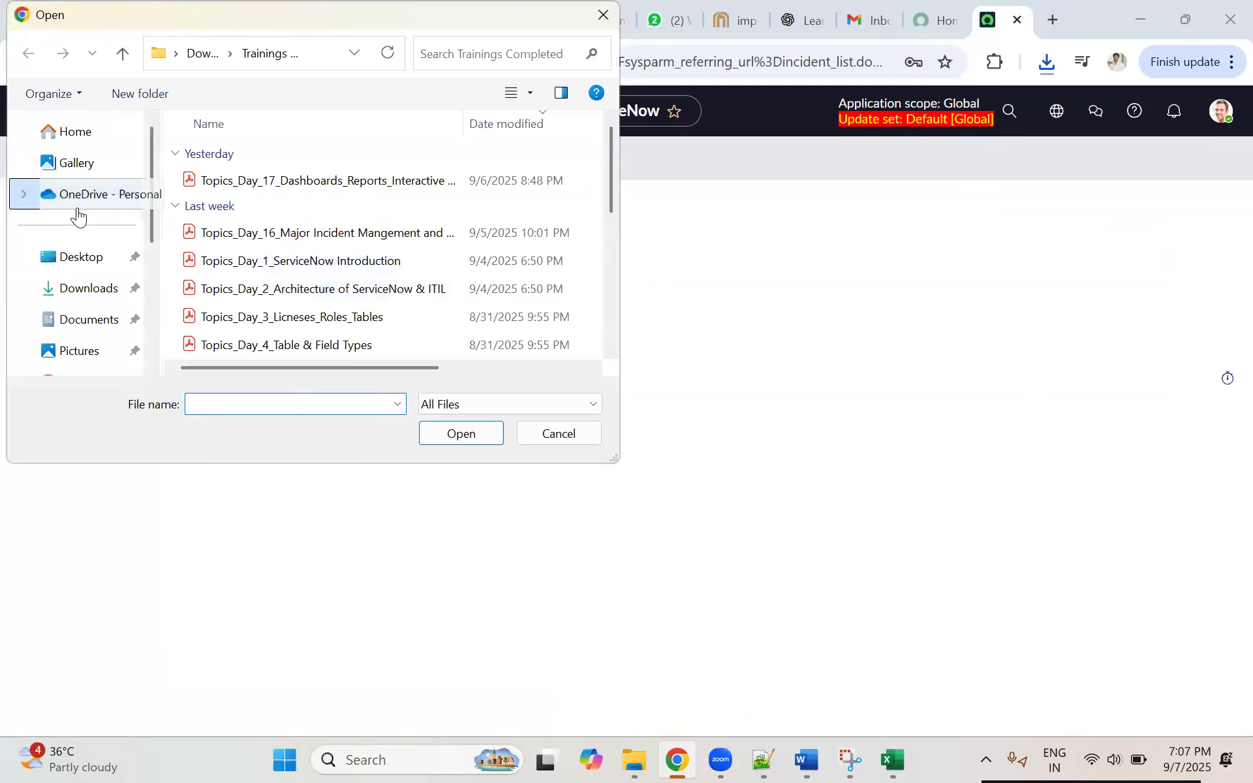
Step: Upload the "incident (state=2^assignment_group=...^priority=2)" XML file from Downloads, and compare the dev294936 incident list with the one on dev357063
left_click(91, 288)
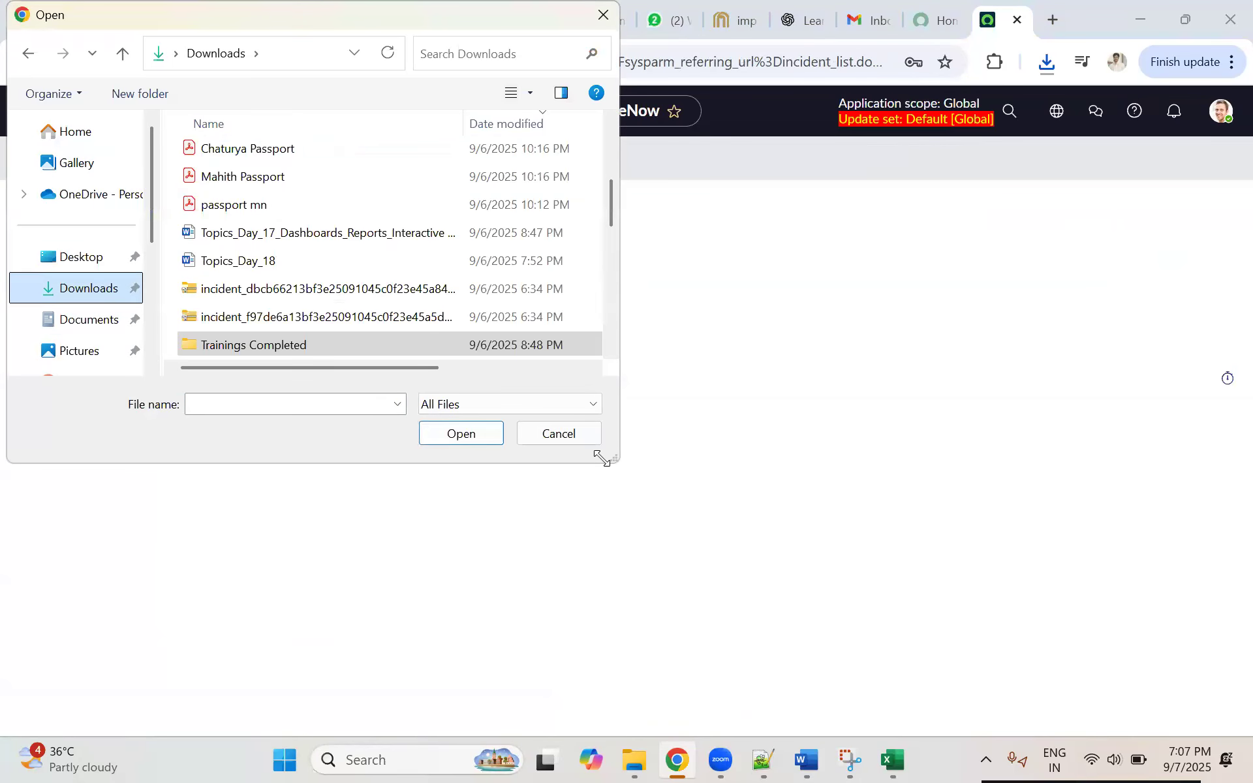
left_click_drag(601, 459, 977, 661)
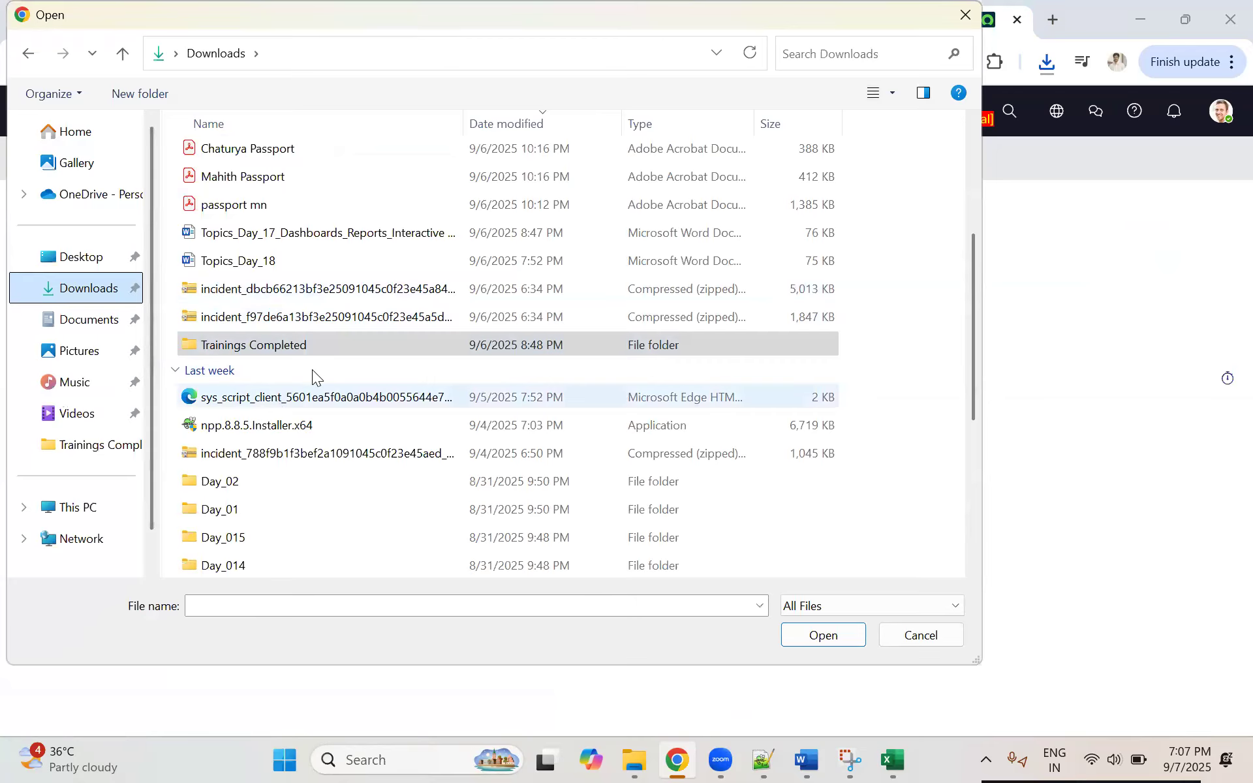
scroll(318, 353, "up", 3)
left_click(256, 182)
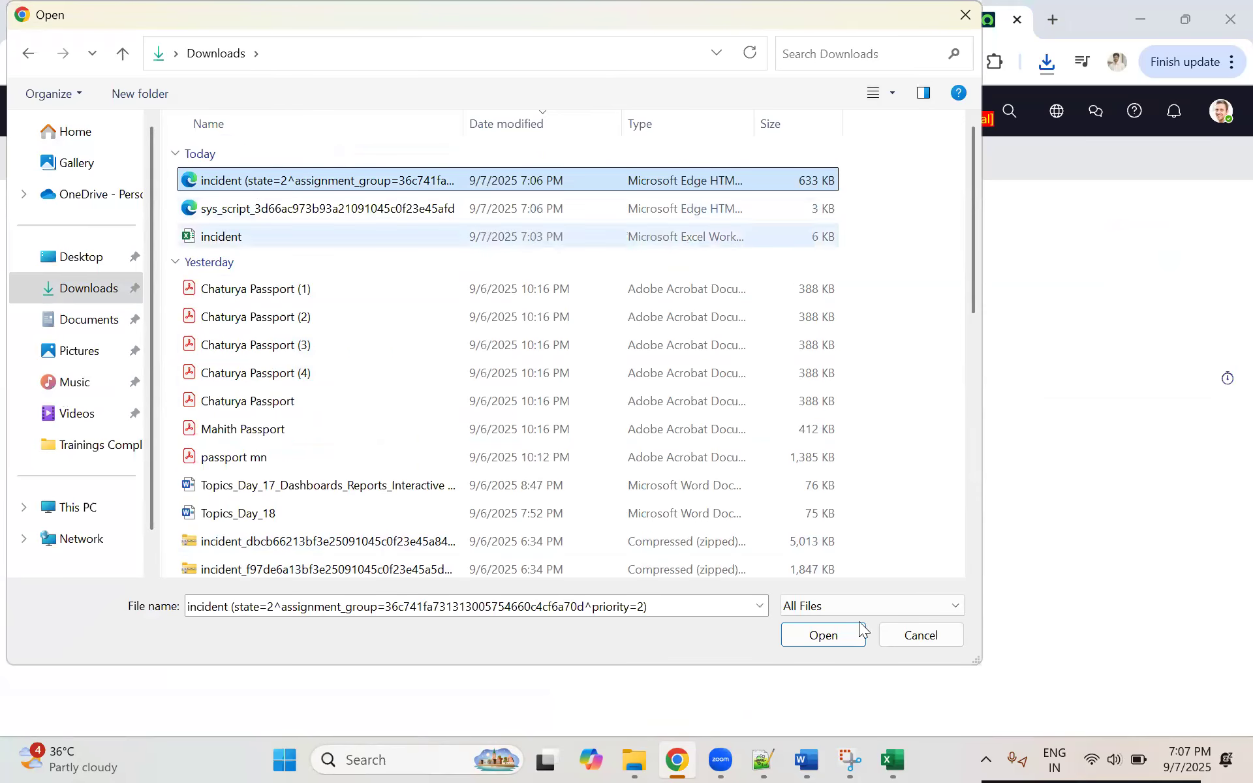
left_click(823, 636)
left_click(456, 355)
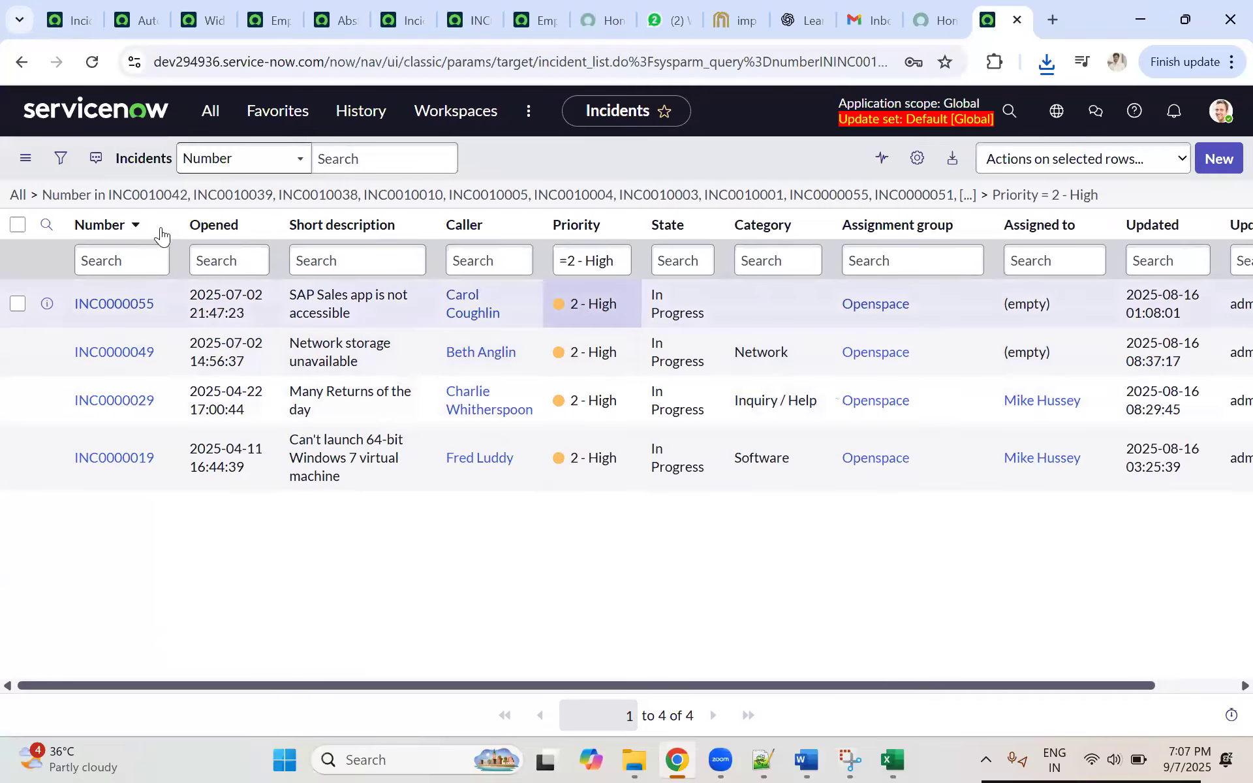
left_click(54, 15)
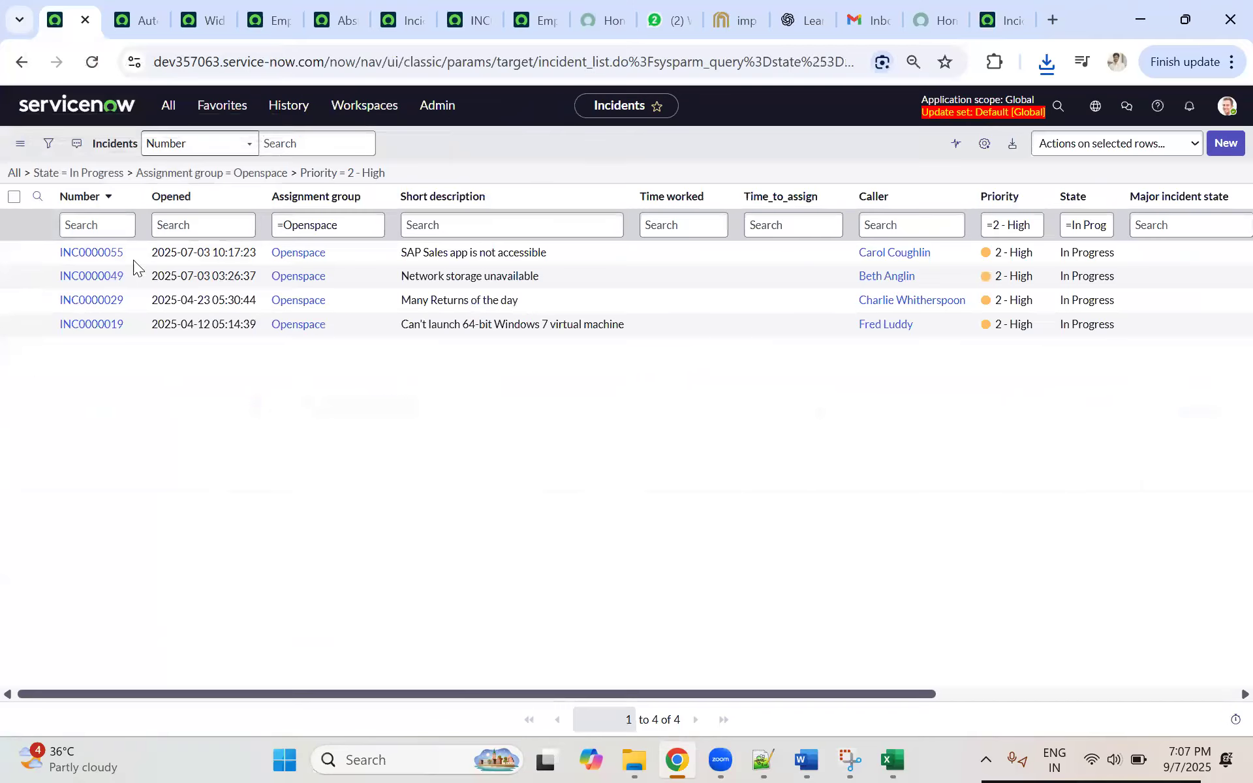
left_click(995, 20)
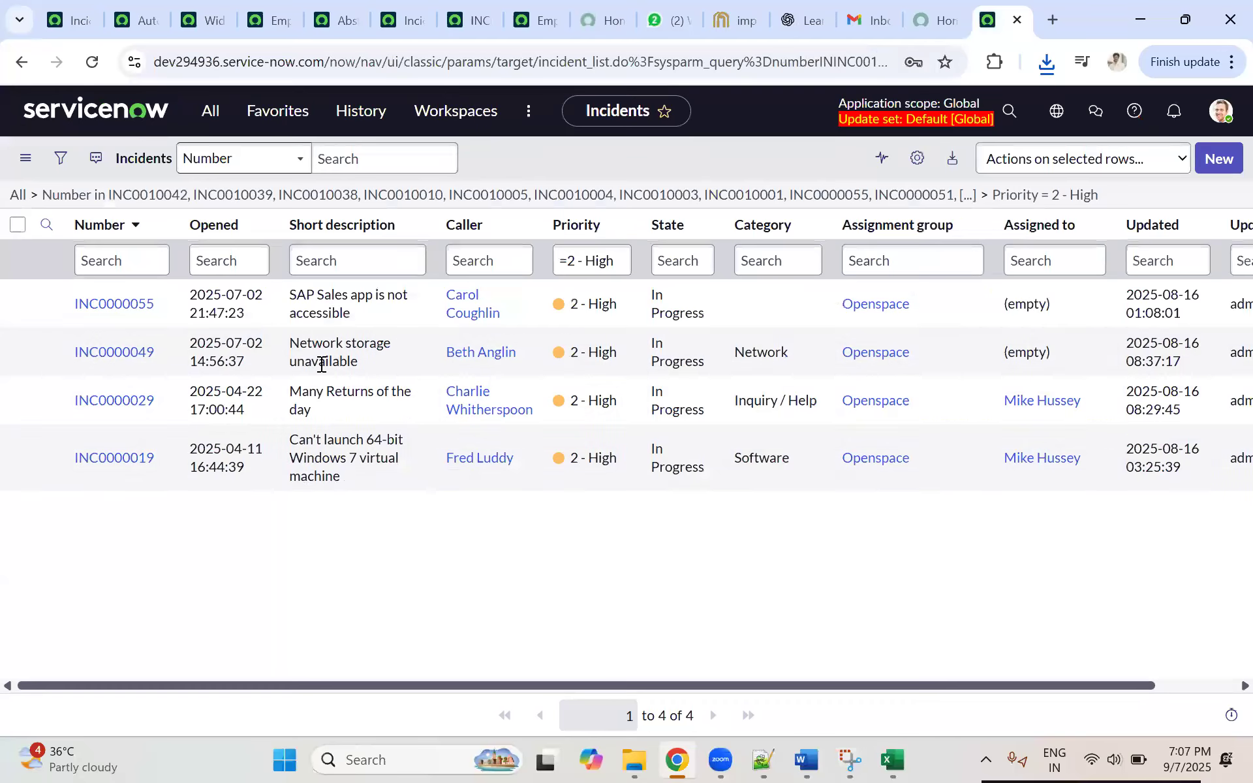
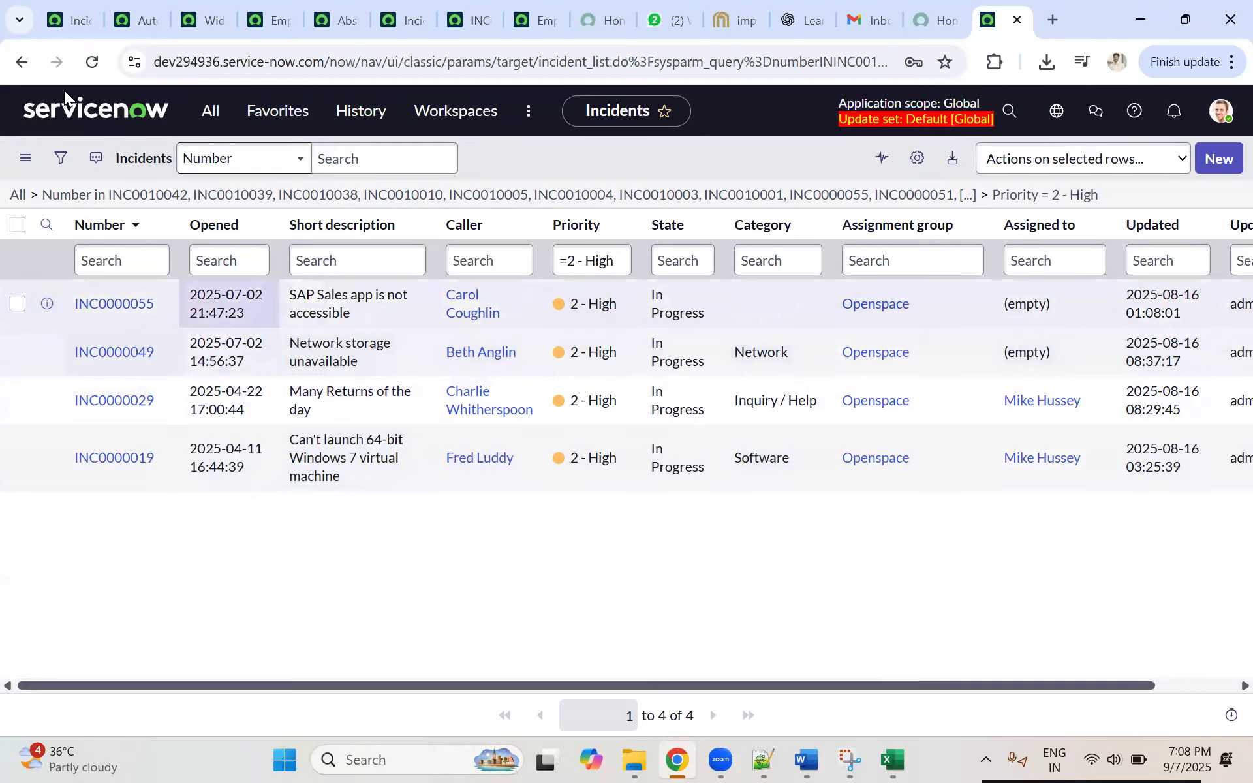
Step: Search the navigator for "logs", look through the System Log's All entries for today, and return to the incident list
left_click(206, 112)
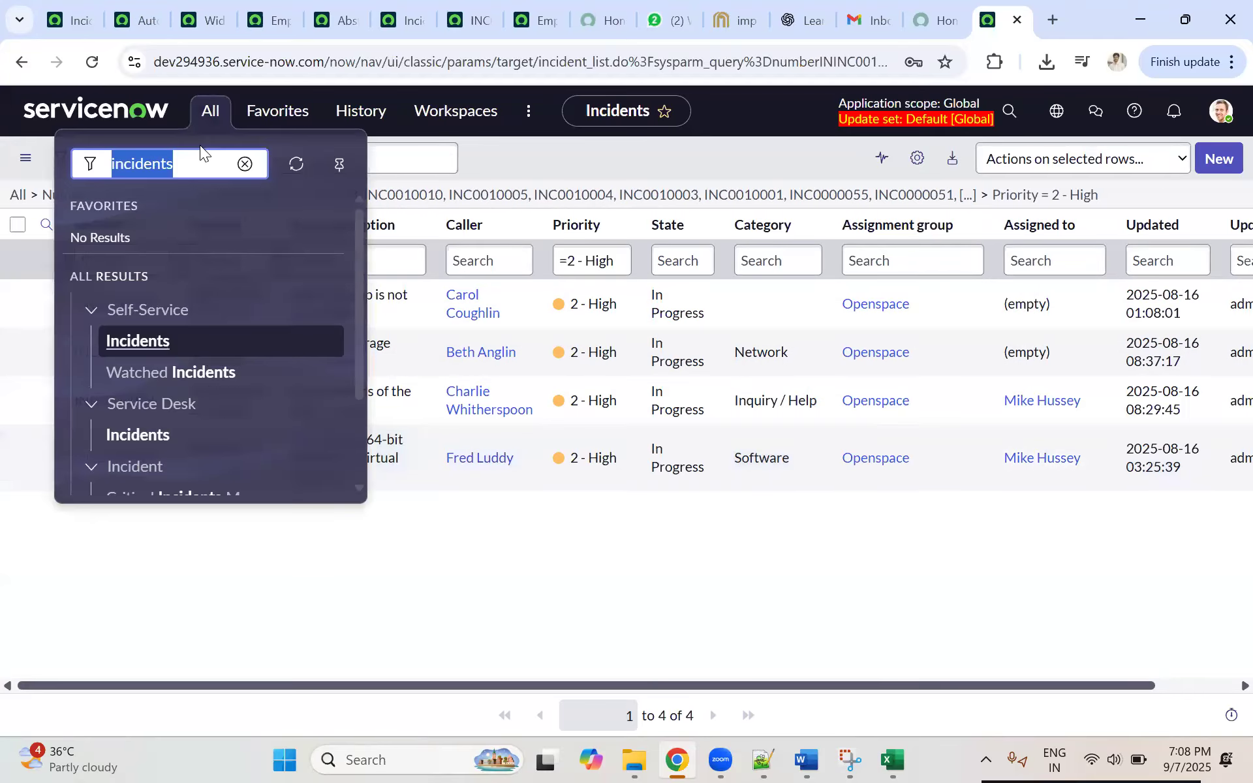
type("logs")
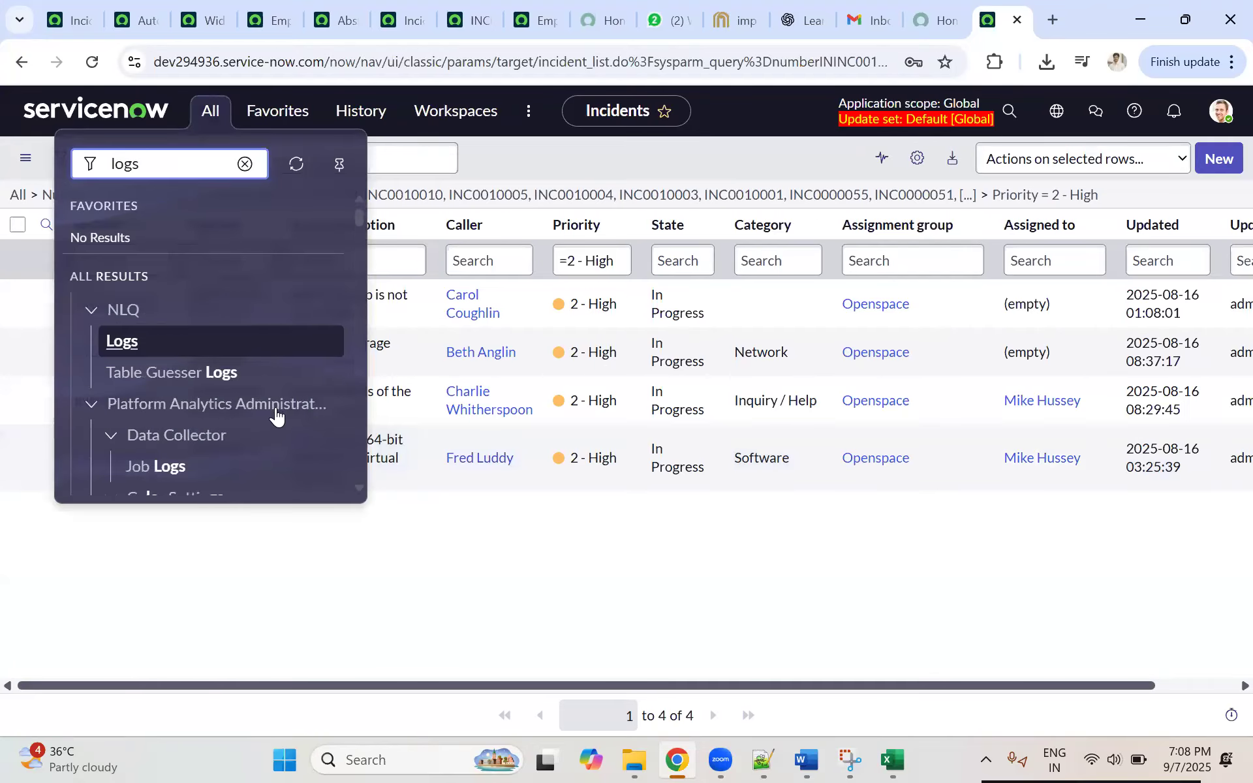
scroll(277, 413, "down", 15)
scroll(264, 382, "down", 12)
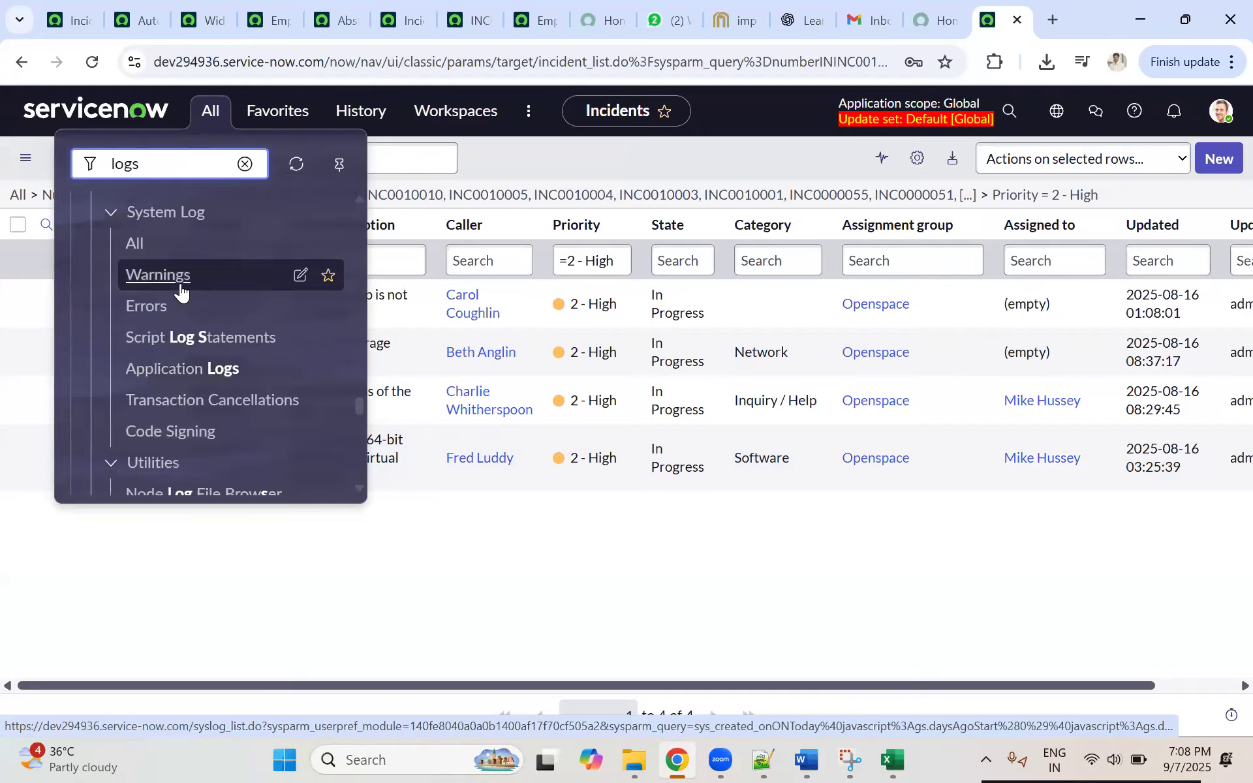
left_click(146, 243)
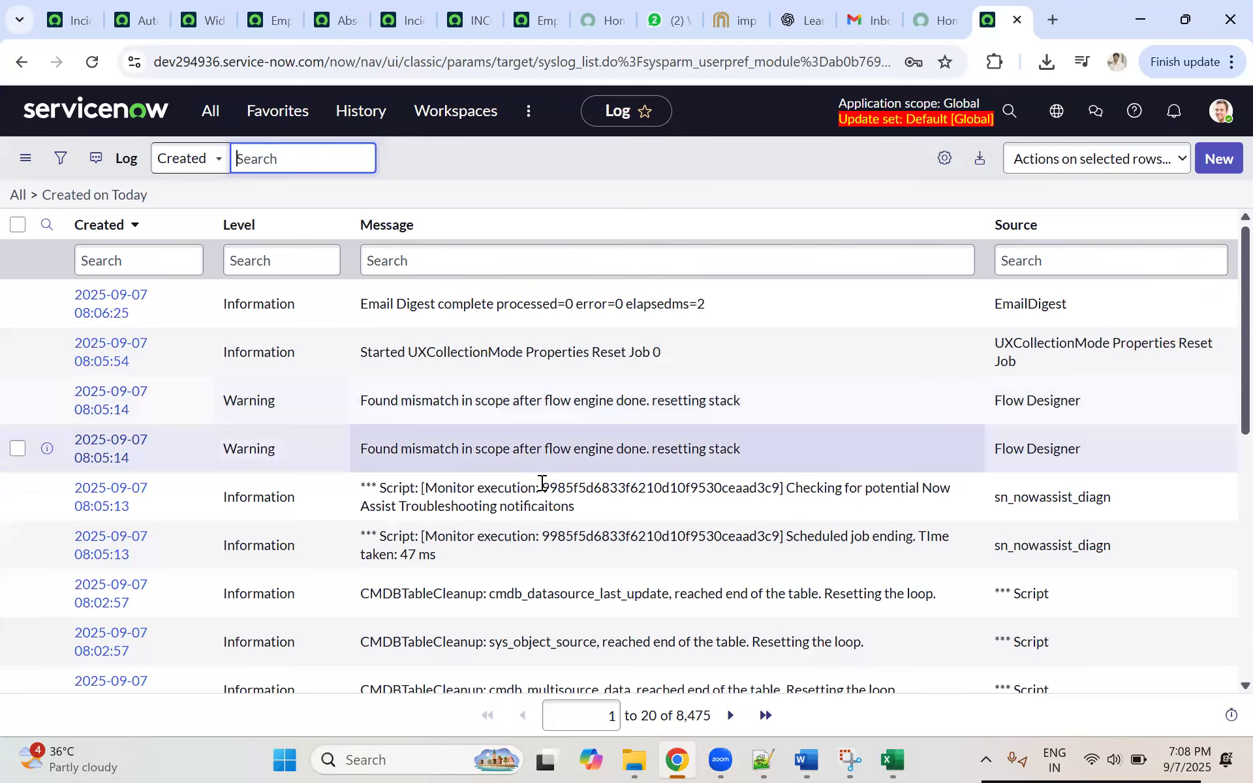
scroll(457, 450, "down", 8)
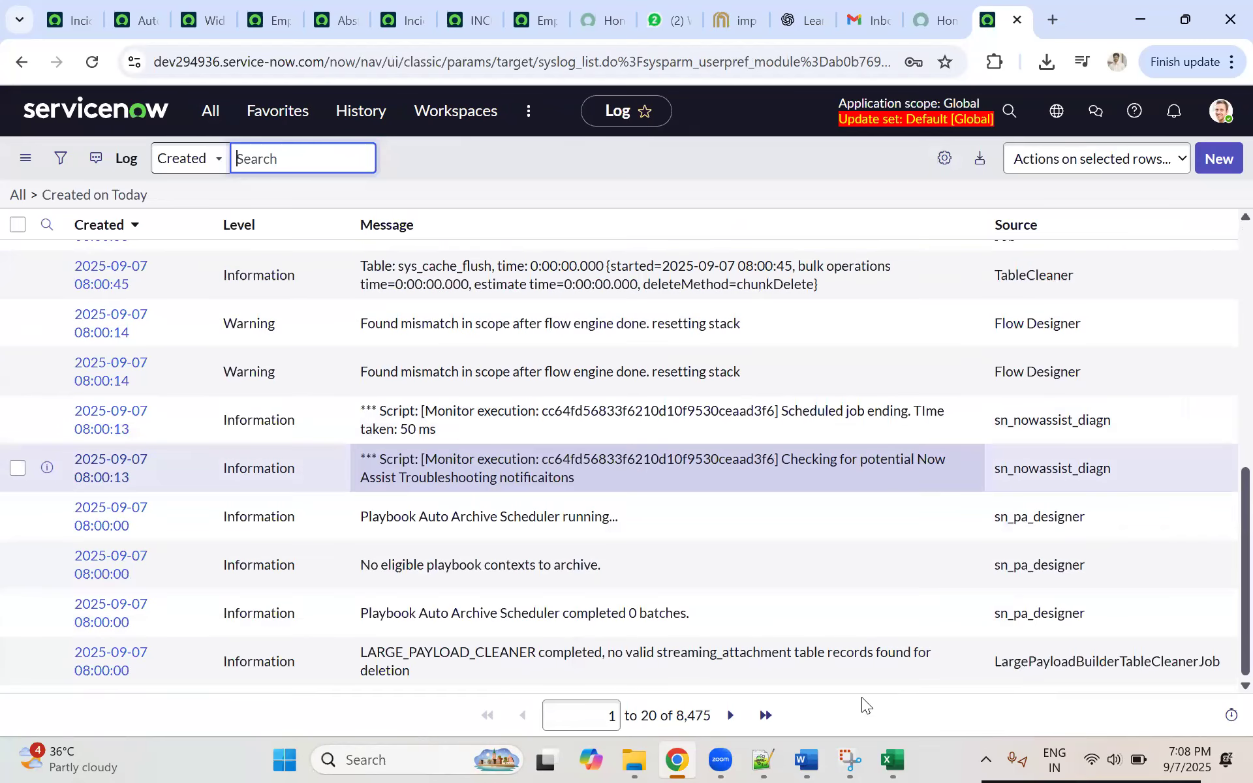
left_click(428, 512)
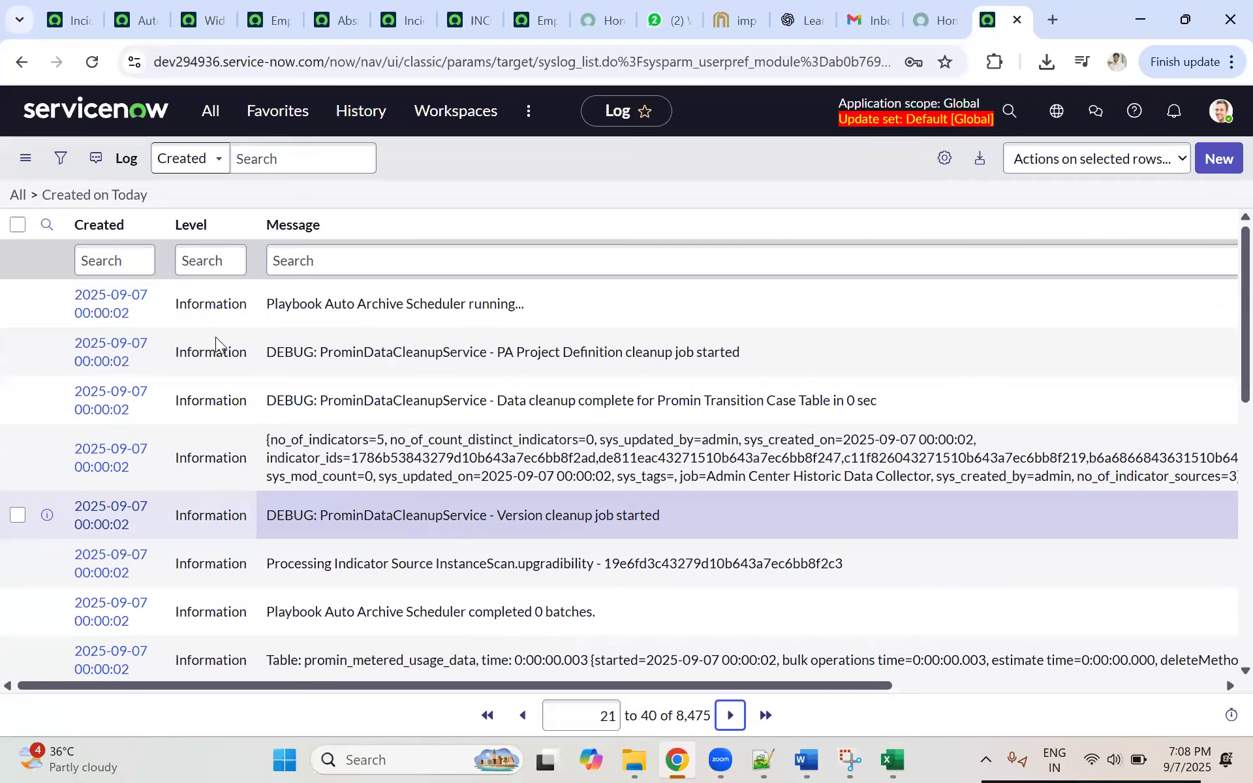
left_click(21, 64)
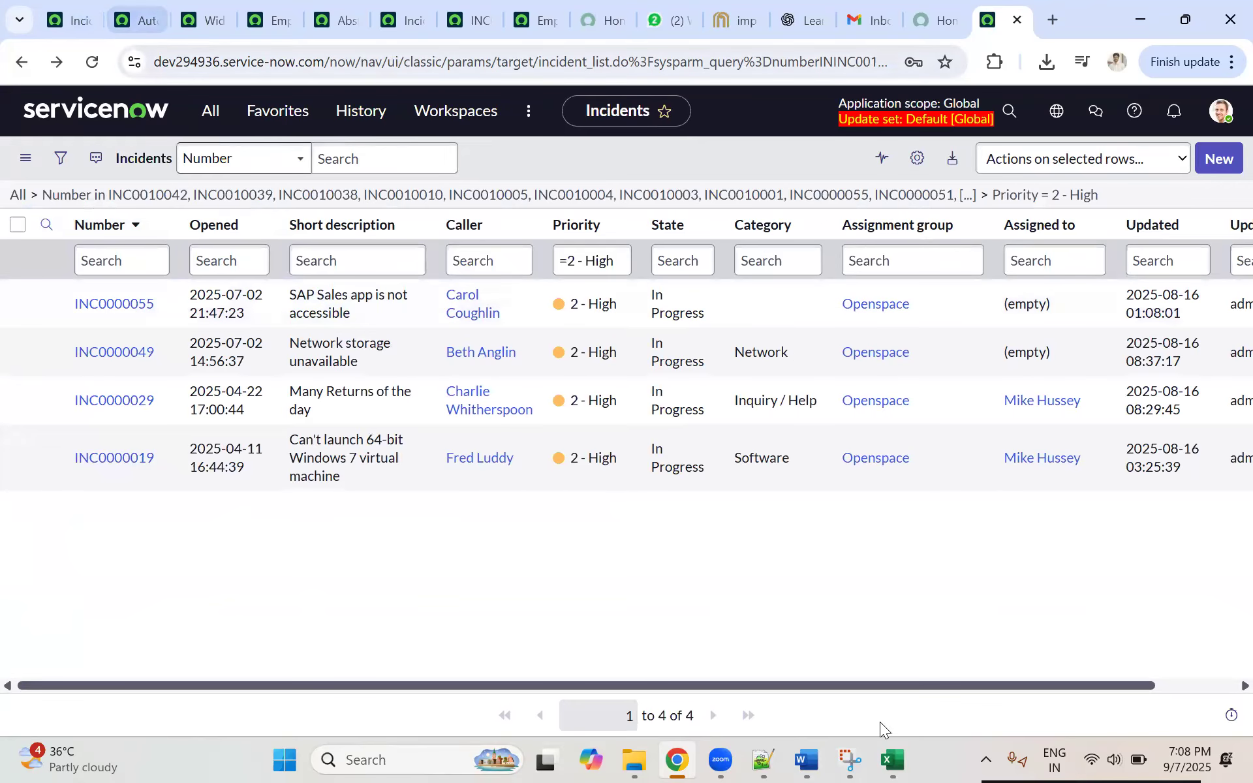
Step: Review the exported incident workbook in Excel, and compare the Priority 2 Openspace incident lists on dev357063 and dev294936
left_click(892, 761)
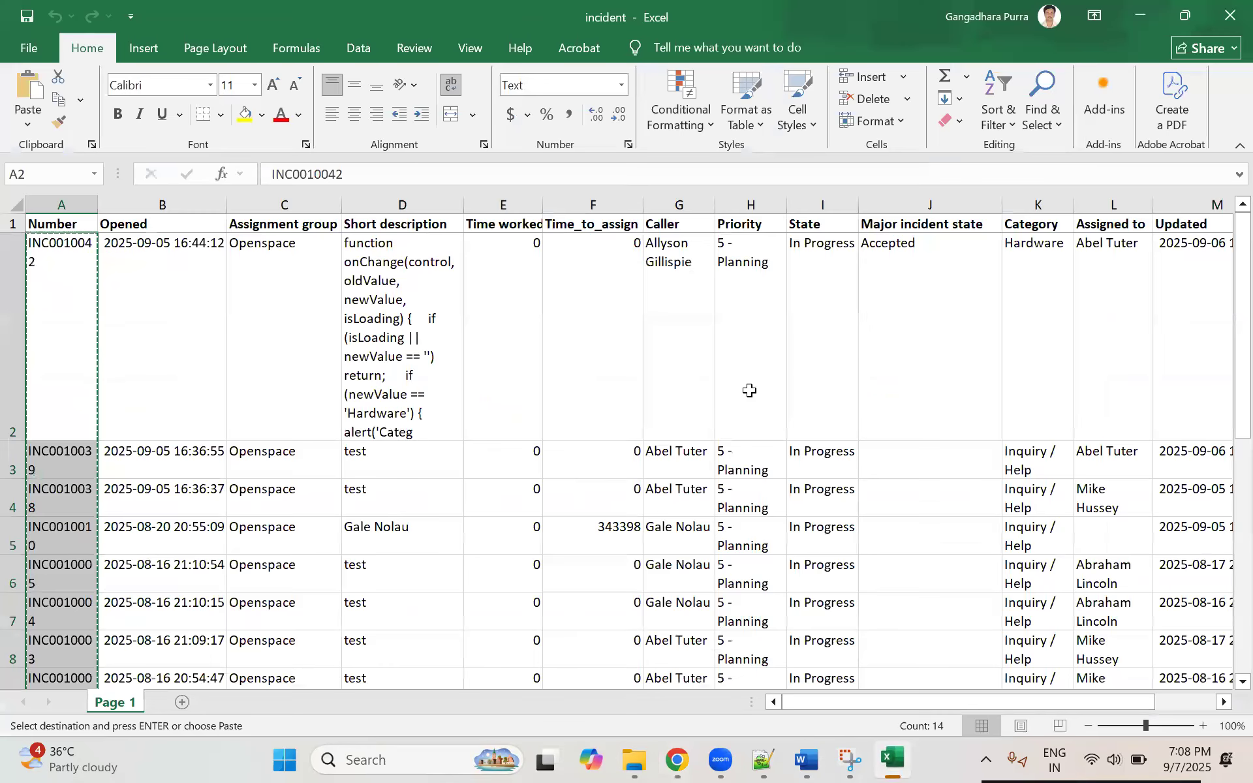
left_click(797, 383)
scroll(559, 397, "down", 2)
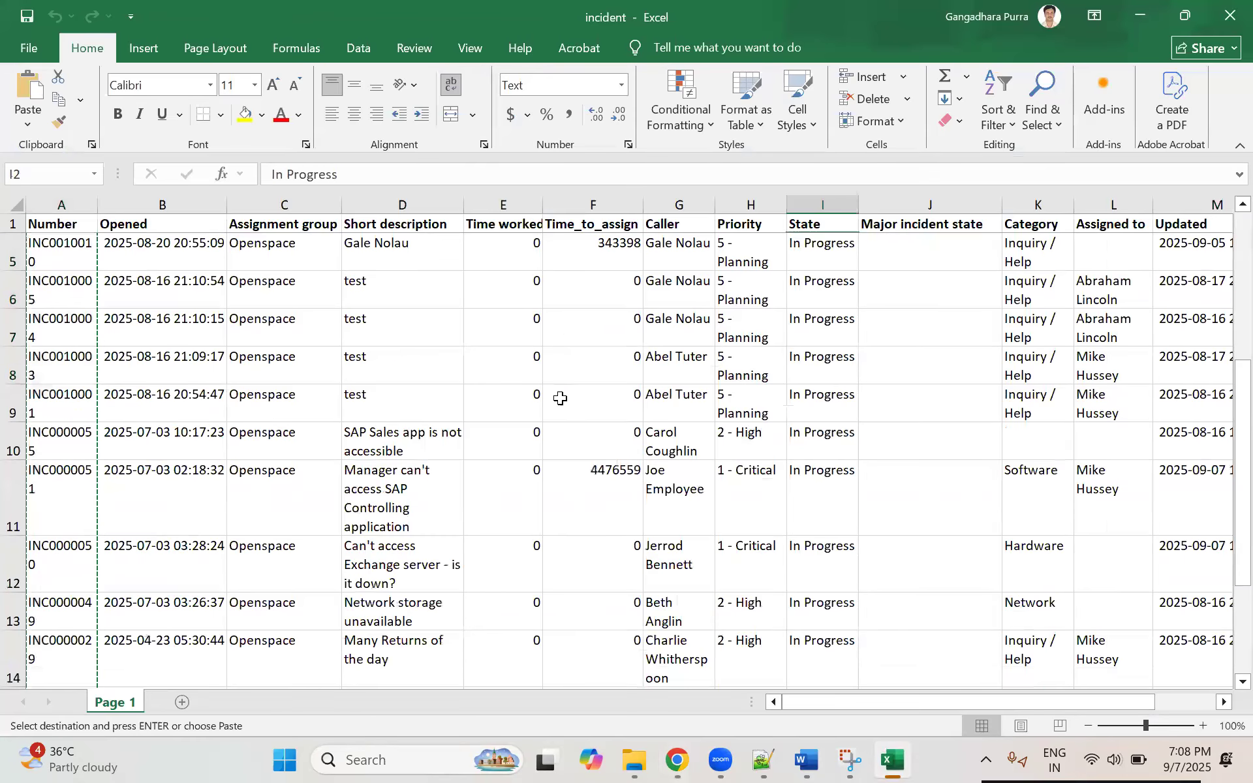
scroll(560, 398, "down", 1)
left_click(1140, 15)
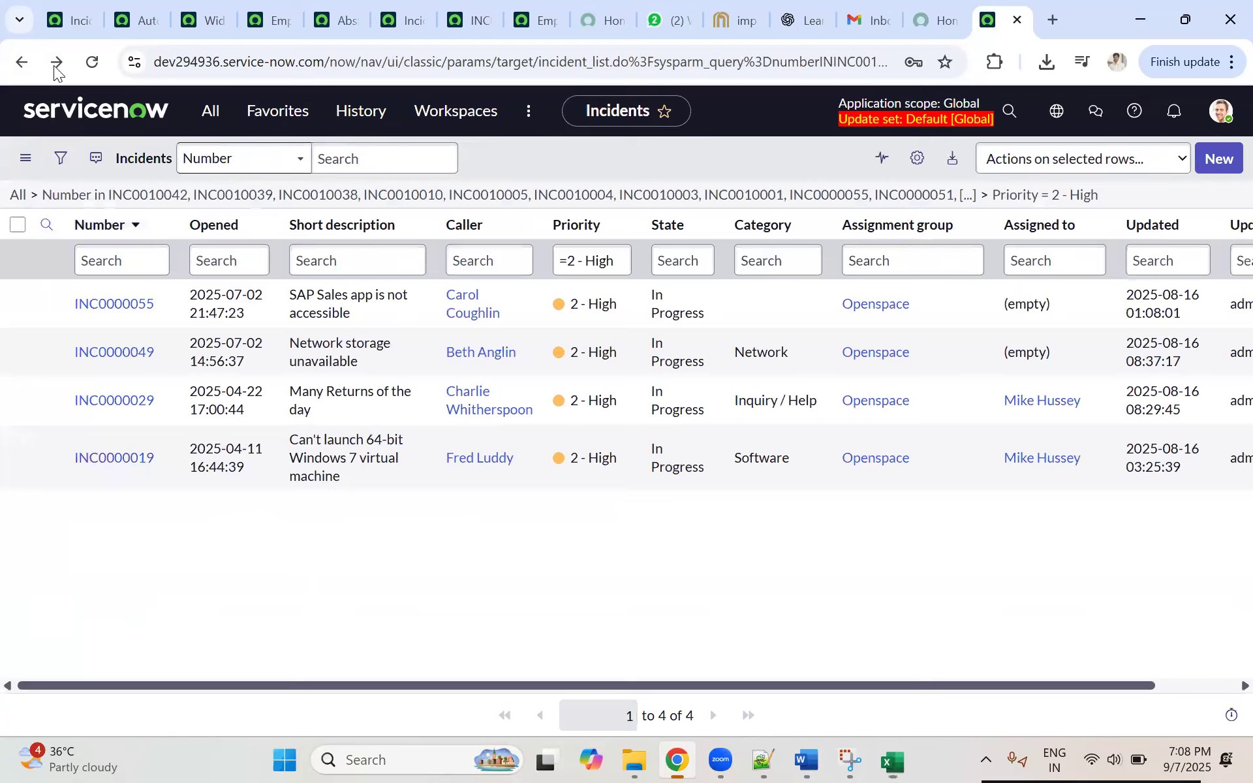
left_click(92, 17)
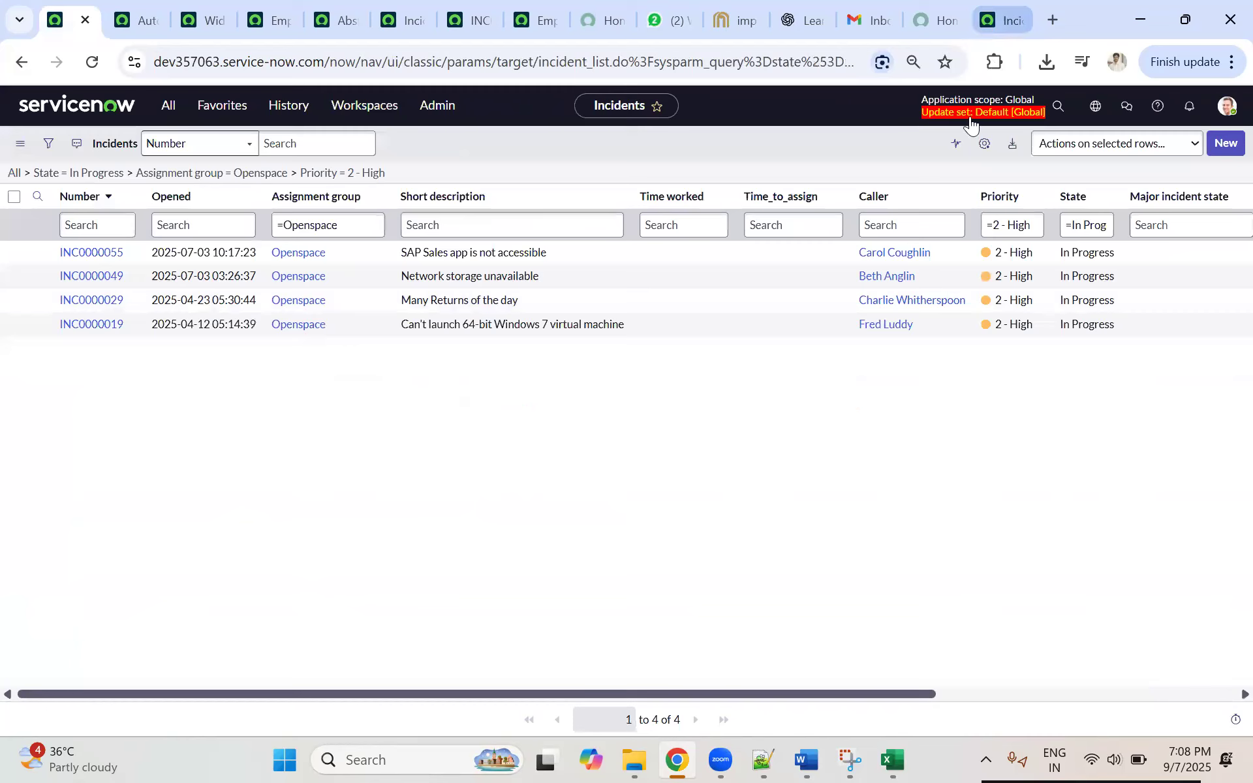
left_click(1000, 21)
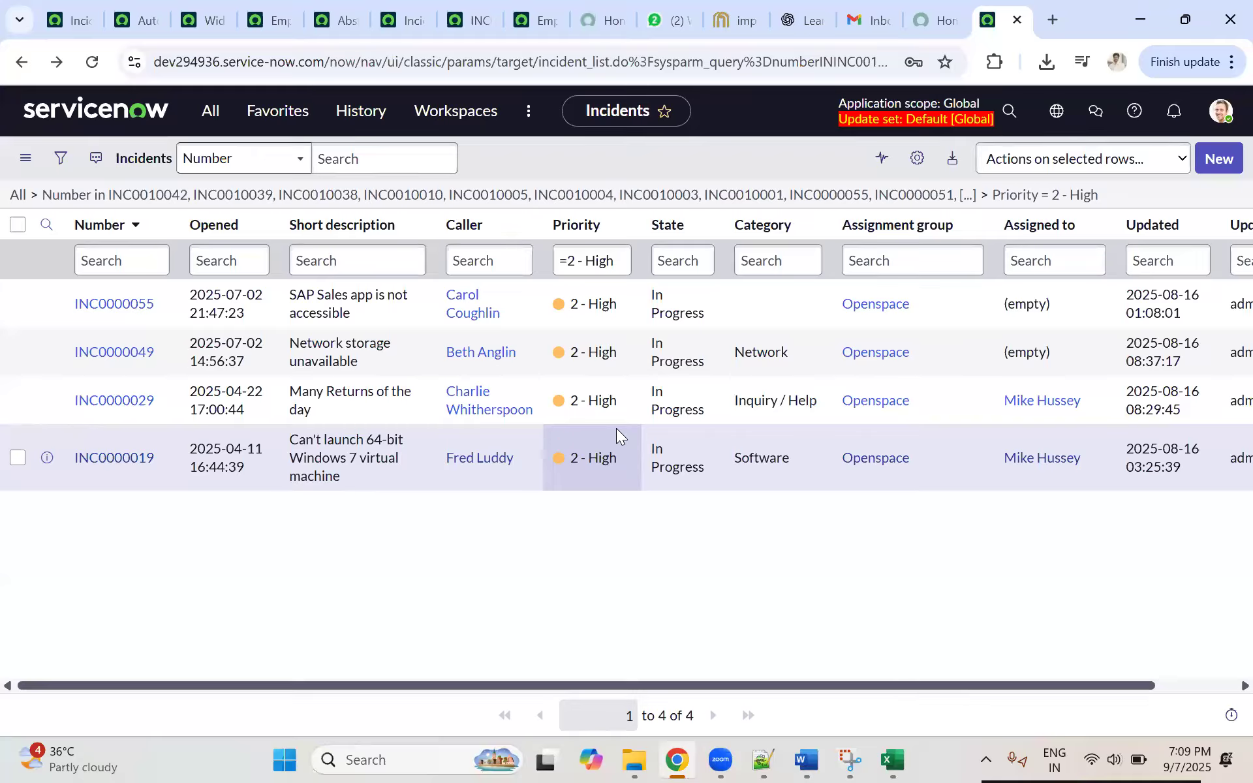
Step: Check the Auto Assigned for Openspace Group rule on dev357063, and open System Definition Business Rules on dev294936 by searching "ss rule"
left_click(138, 17)
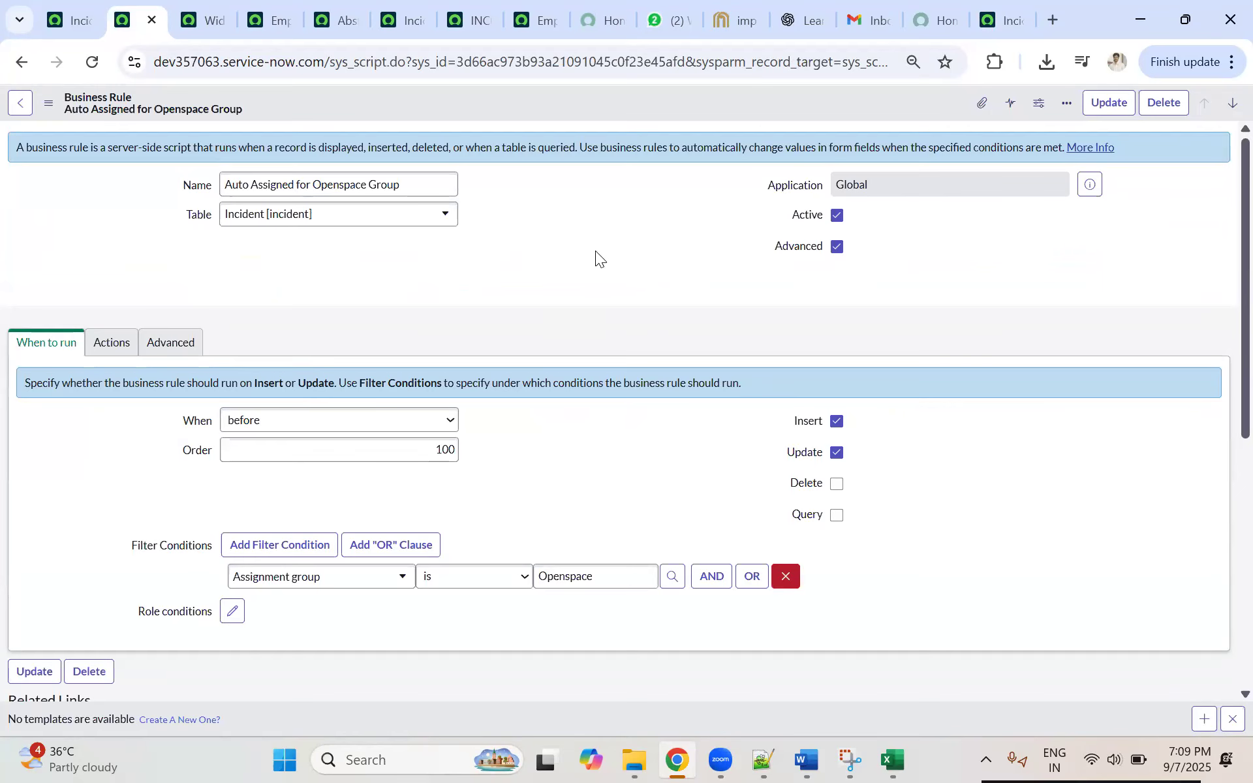
left_click(1005, 20)
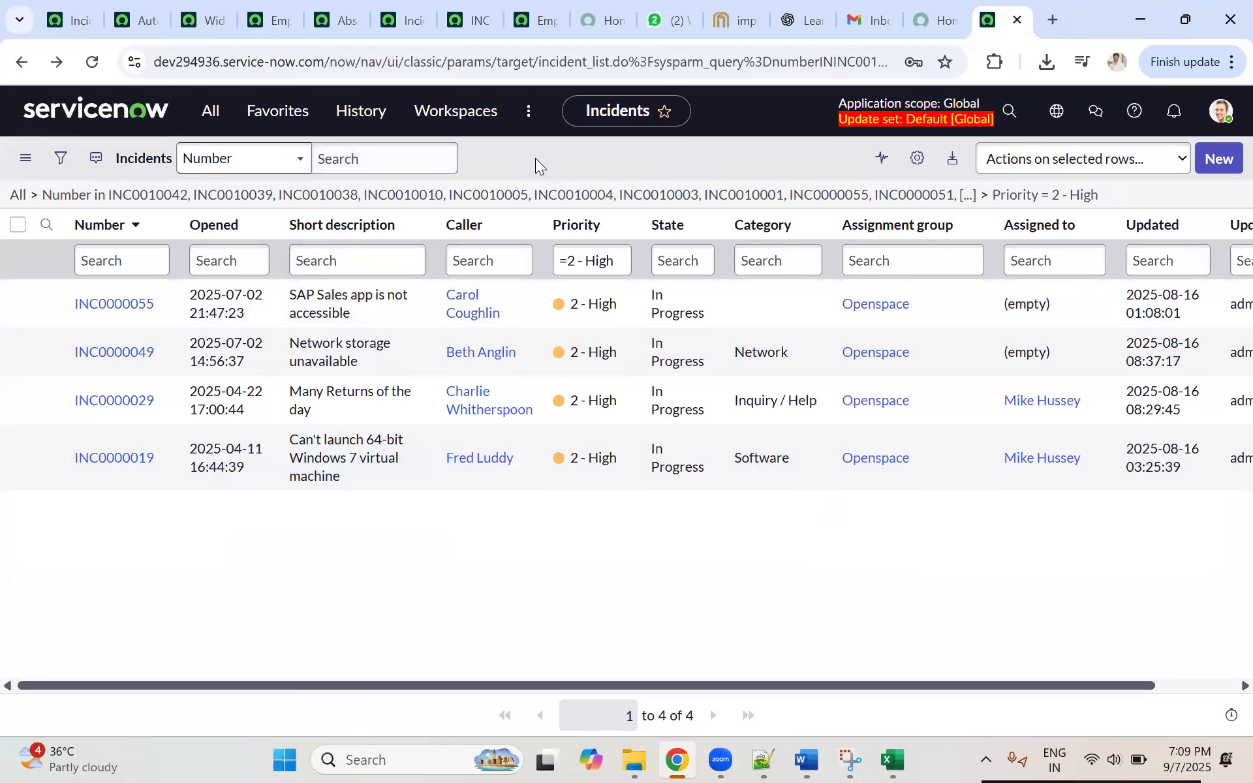
left_click(208, 111)
left_click(166, 157)
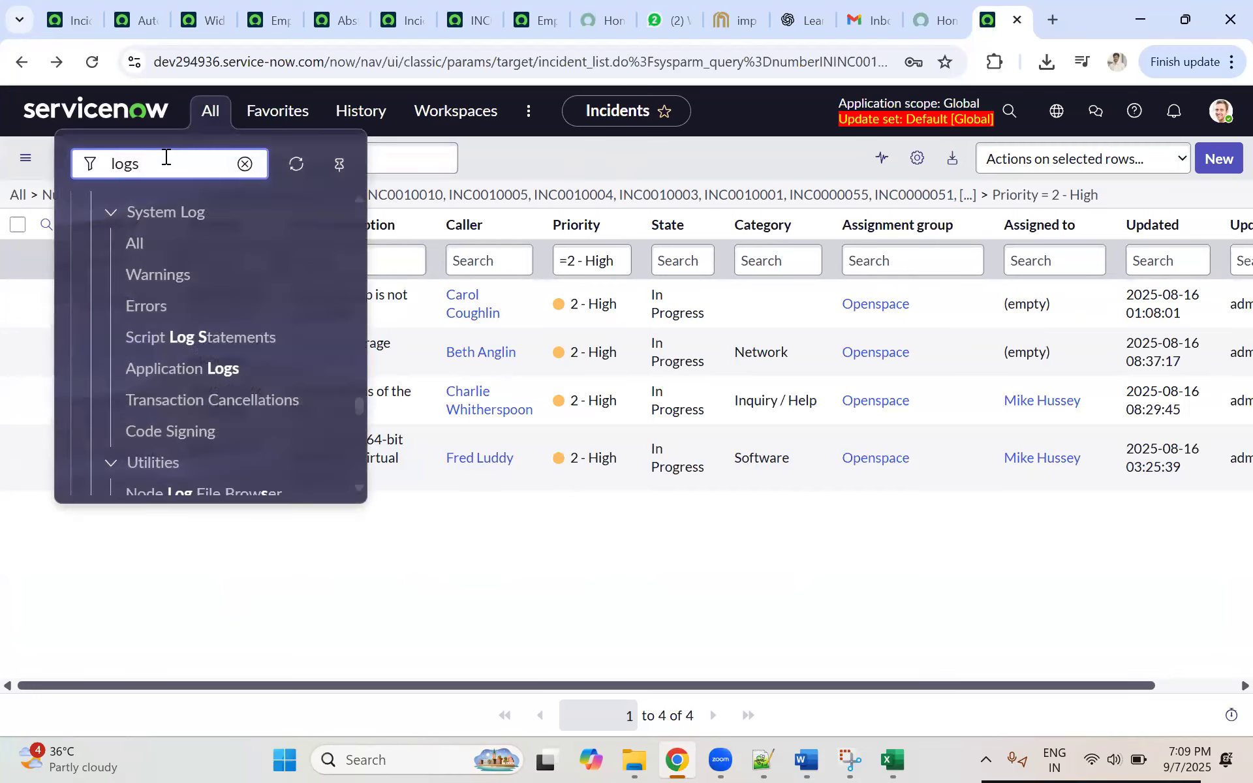
key("BackSpace")
key("BackSpace")
key("BackSpace")
key("BackSpace")
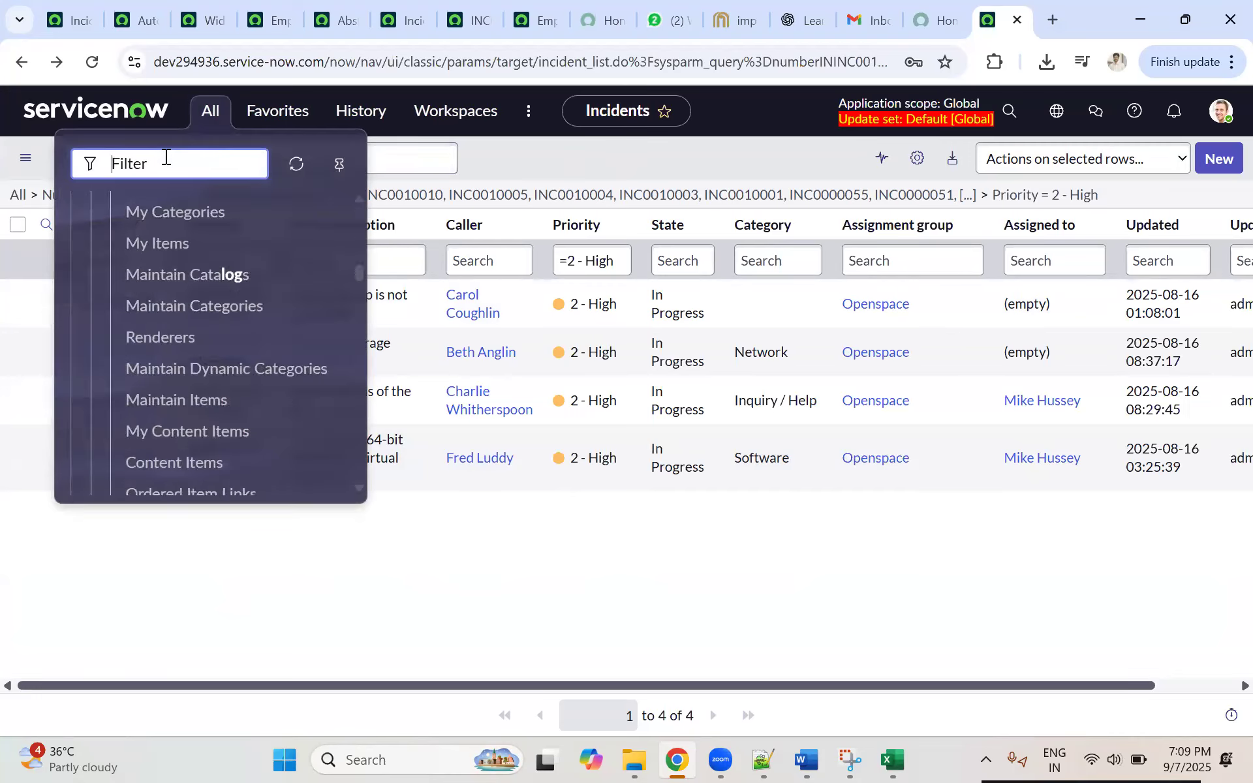
type("ss rul")
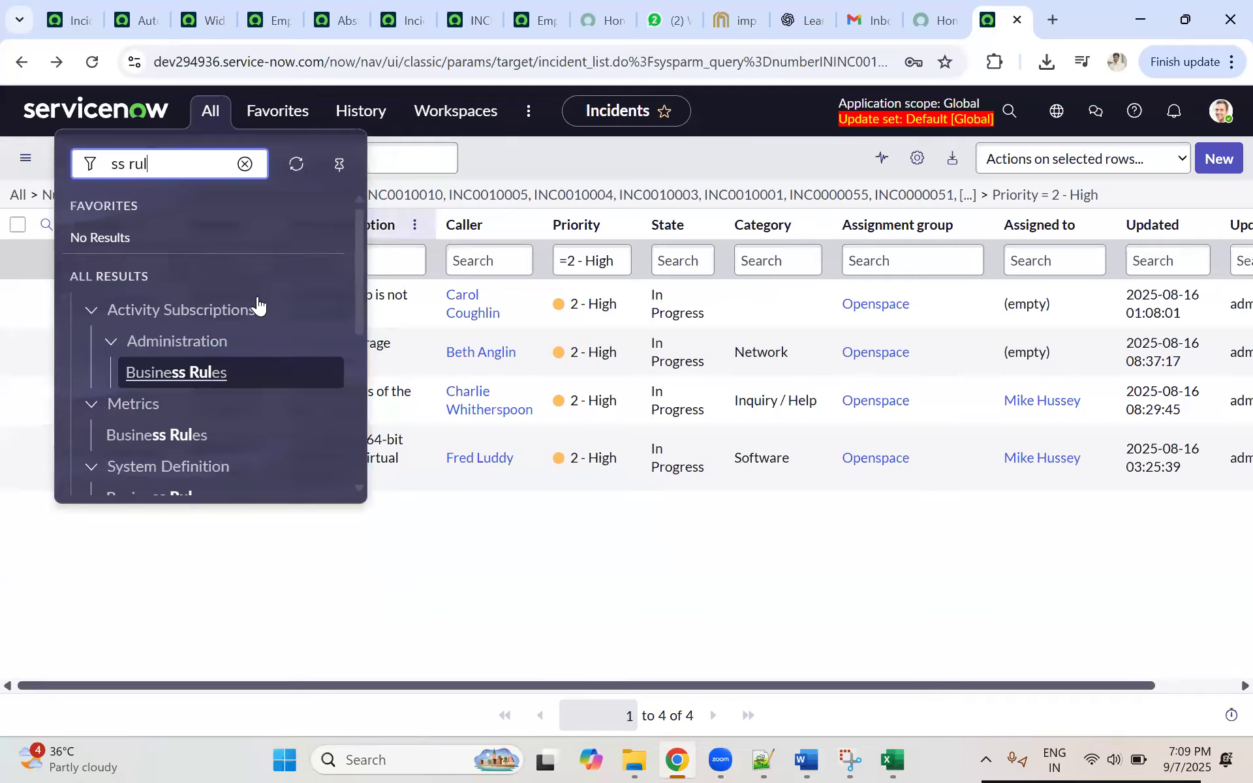
type("e")
scroll(183, 375, "down", 3)
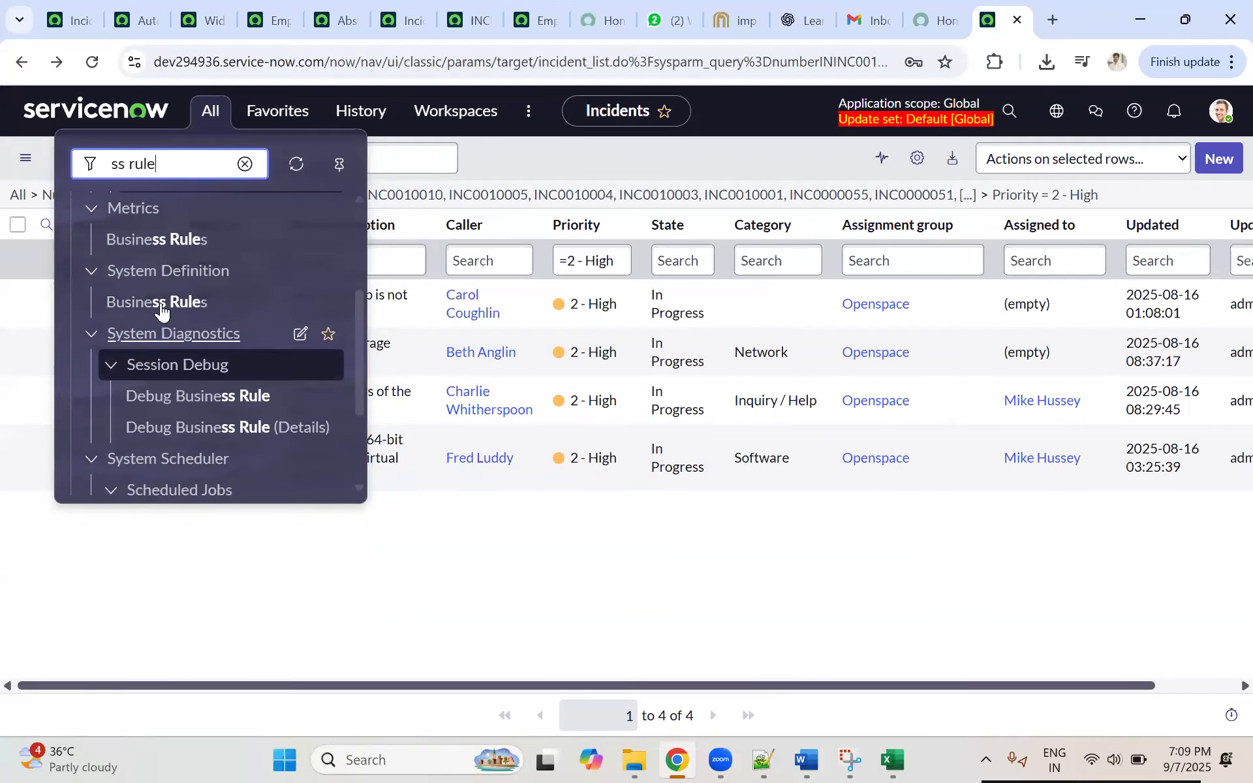
left_click(160, 301)
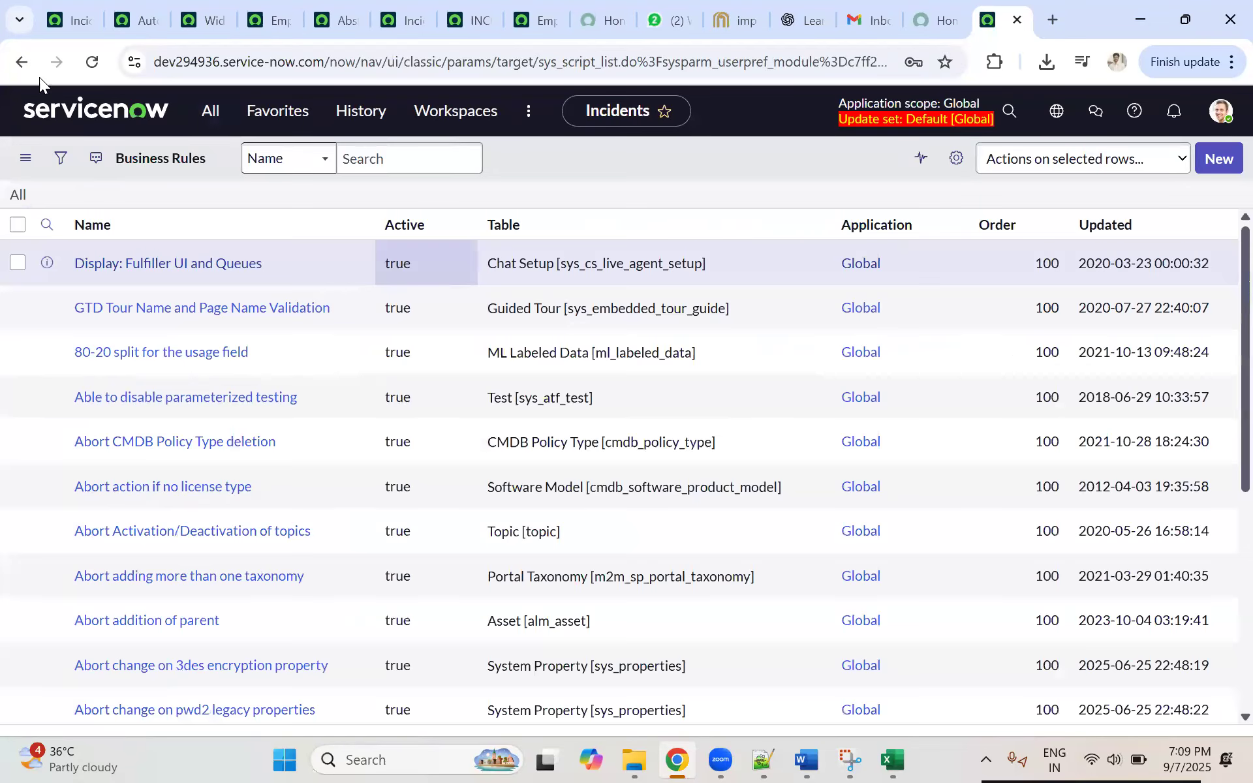
Step: Copy the business rule's name from dev357063 and filter the dev294936 Business Rules list by Name "Auto Assigned for Openspace Group"
left_click(125, 14)
left_click(405, 185)
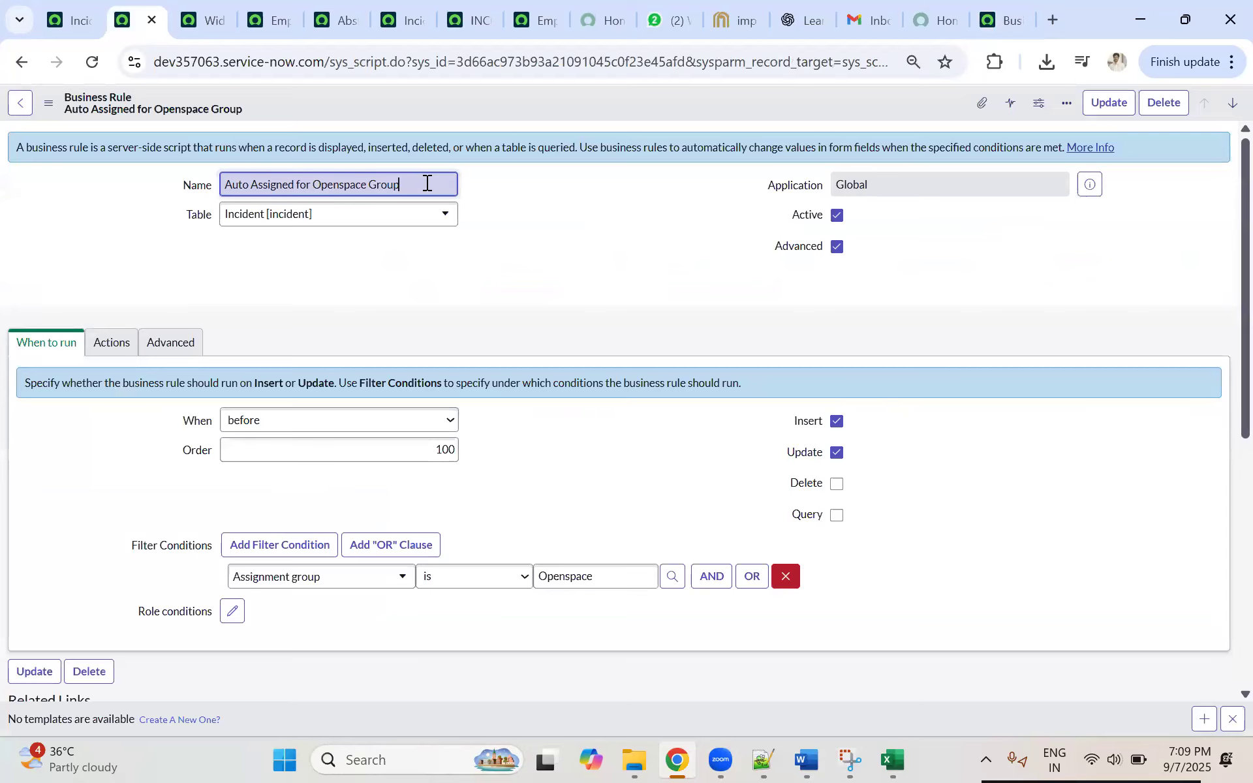
key("ctrl+a")
key("ctrl+c")
left_click(1002, 19)
left_click(186, 260)
key("ctrl+v")
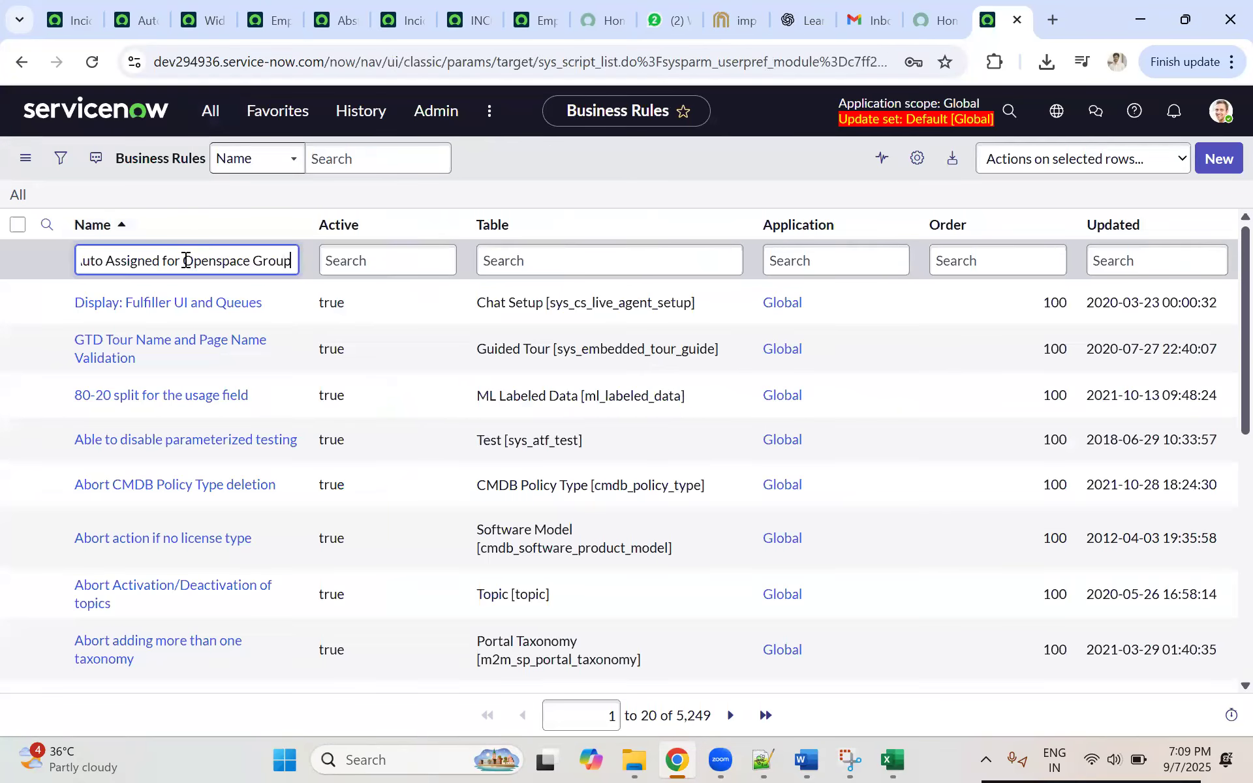
key("Return")
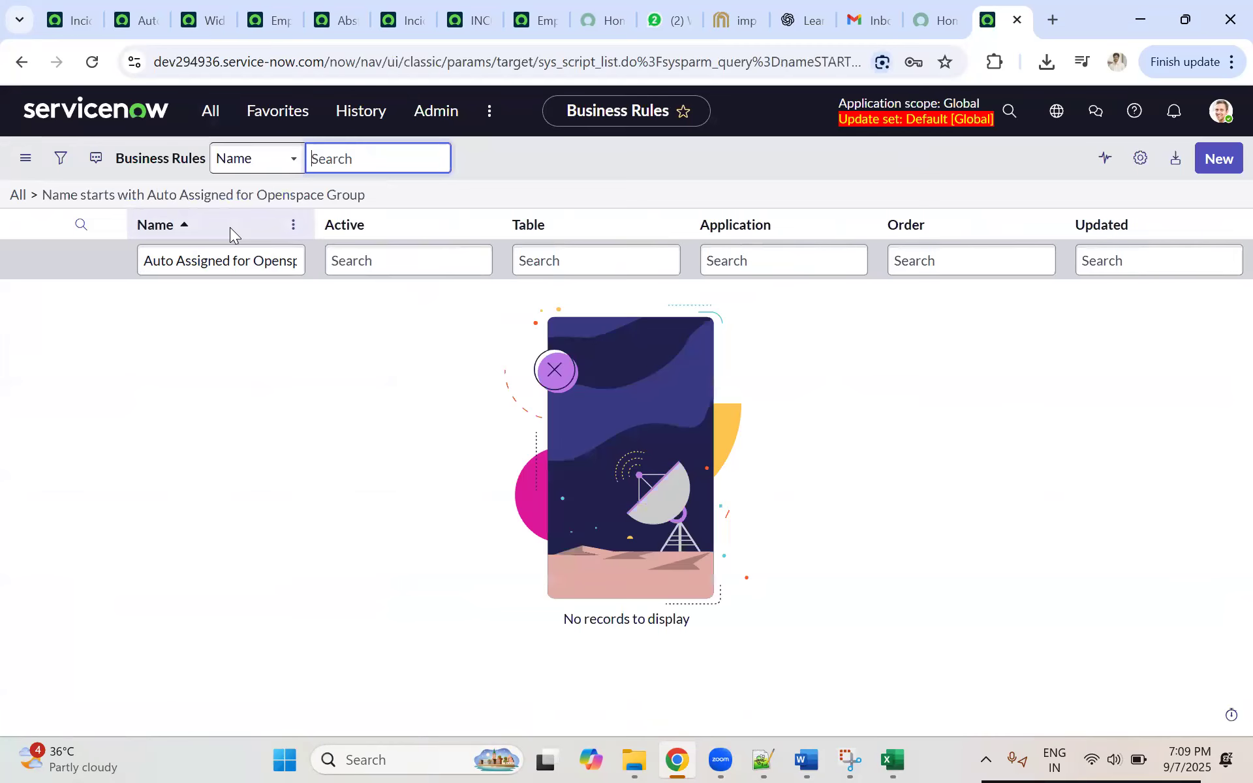
Step: Import the XML file sys_script_3d66ac973b93a21091045c0f23e45afd from Downloads into Business Rules, and open the Auto Assigned for Openspace Group record
right_click(230, 227)
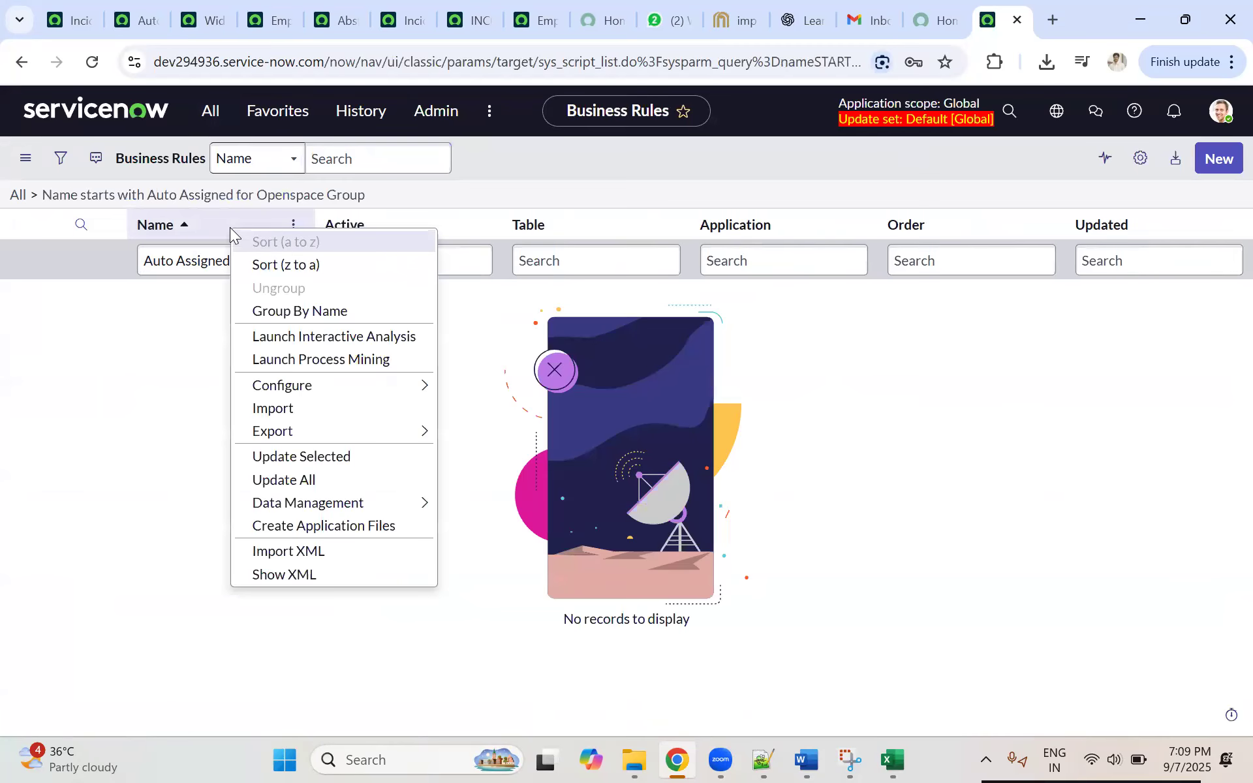
left_click(296, 552)
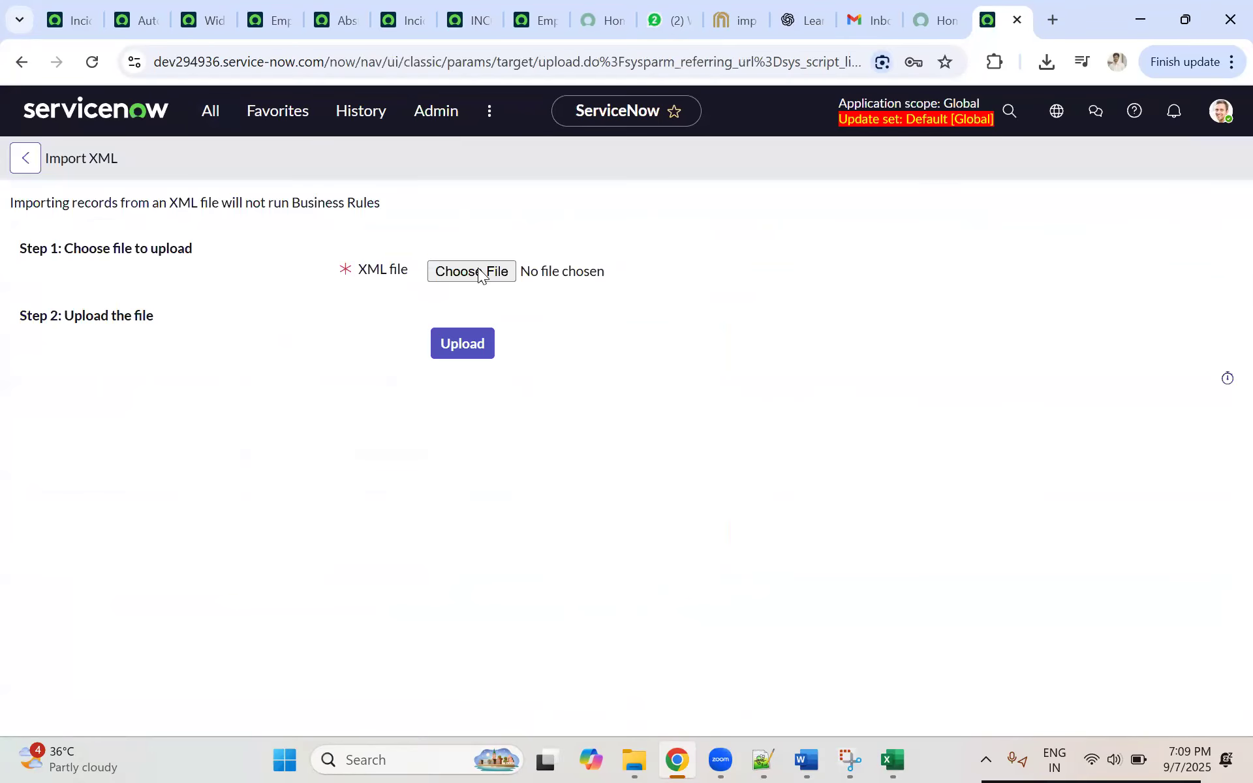
left_click(476, 270)
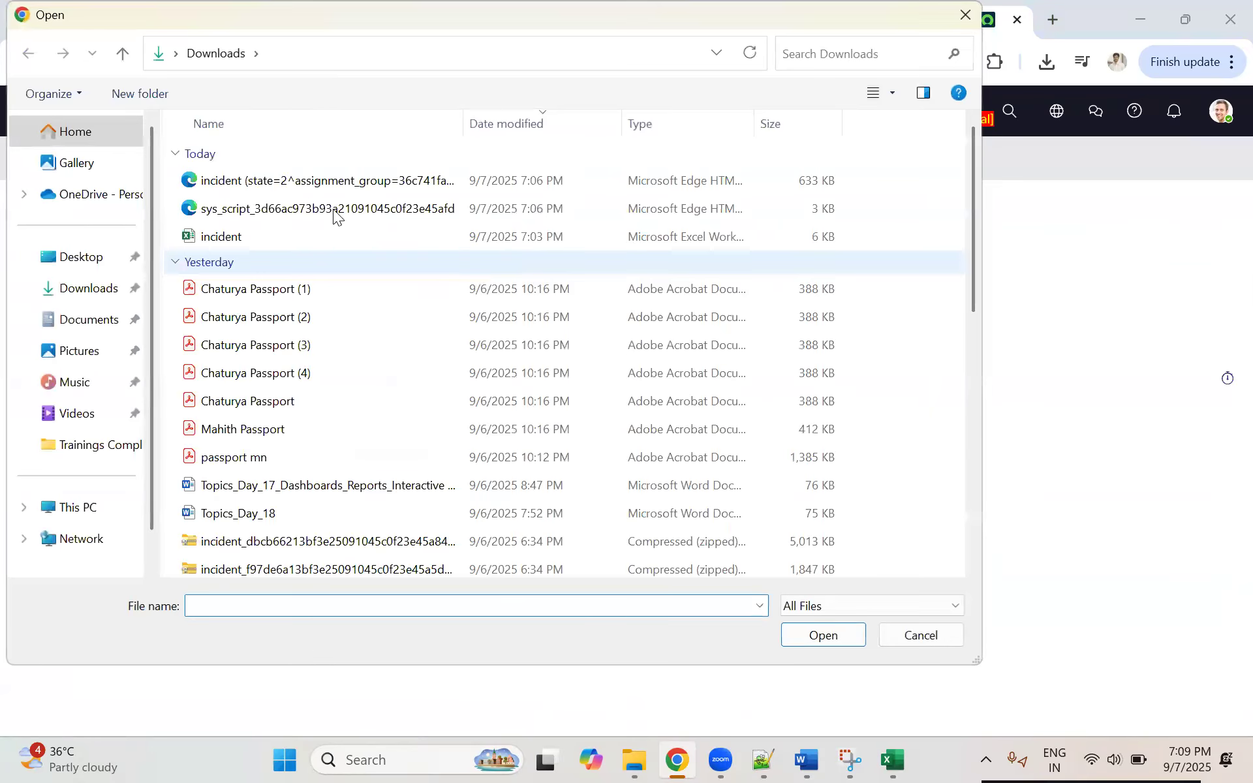
left_click(324, 209)
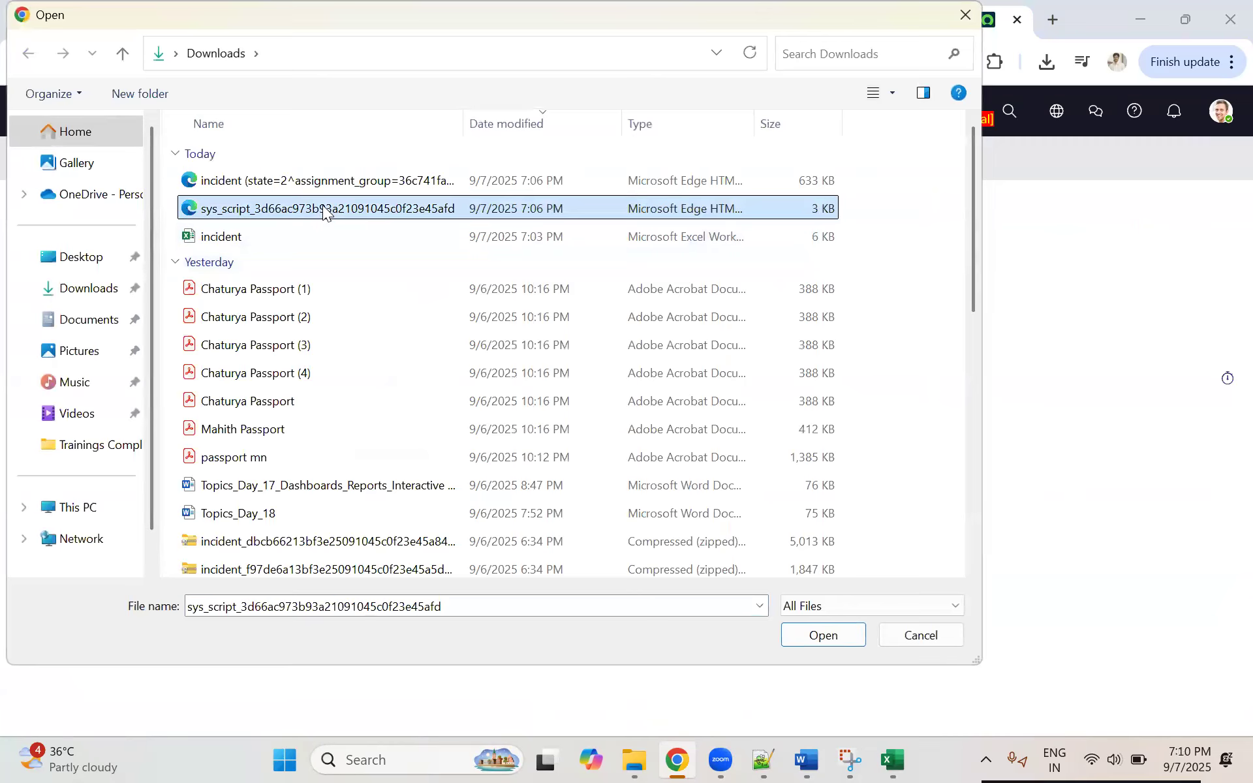
left_click(830, 641)
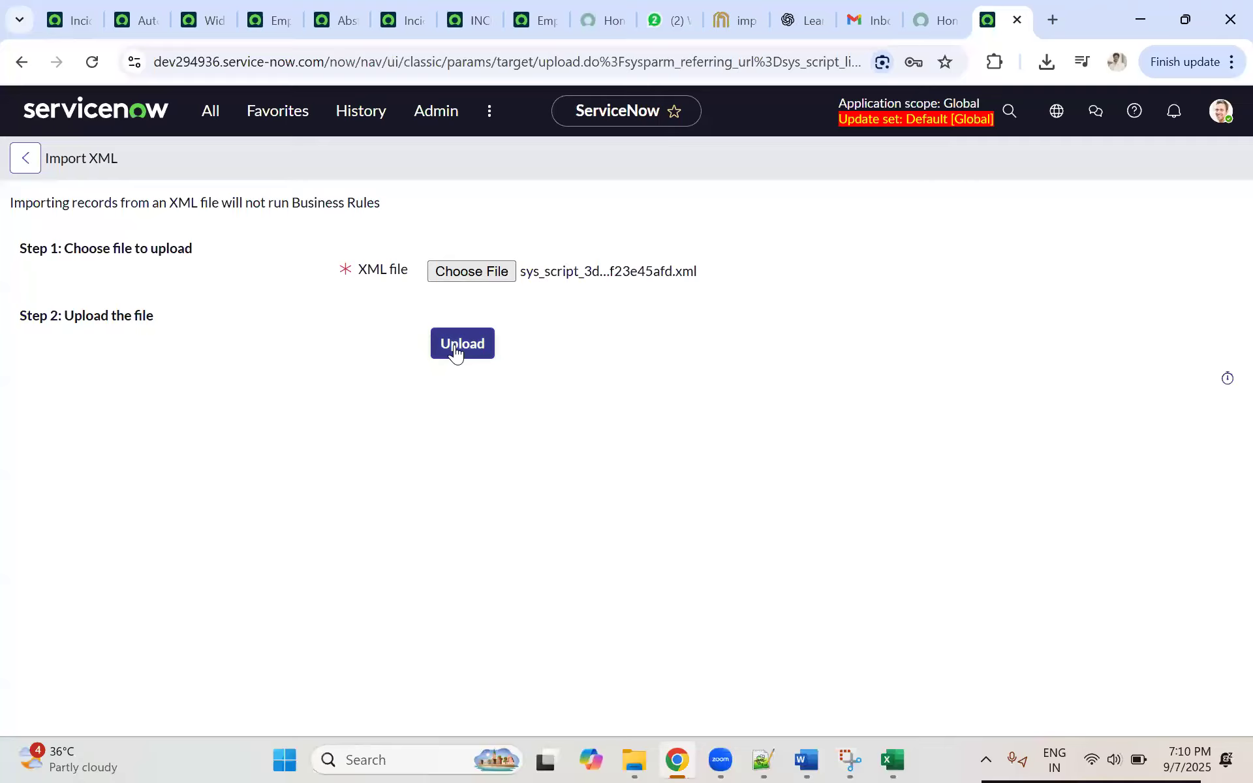
left_click(454, 345)
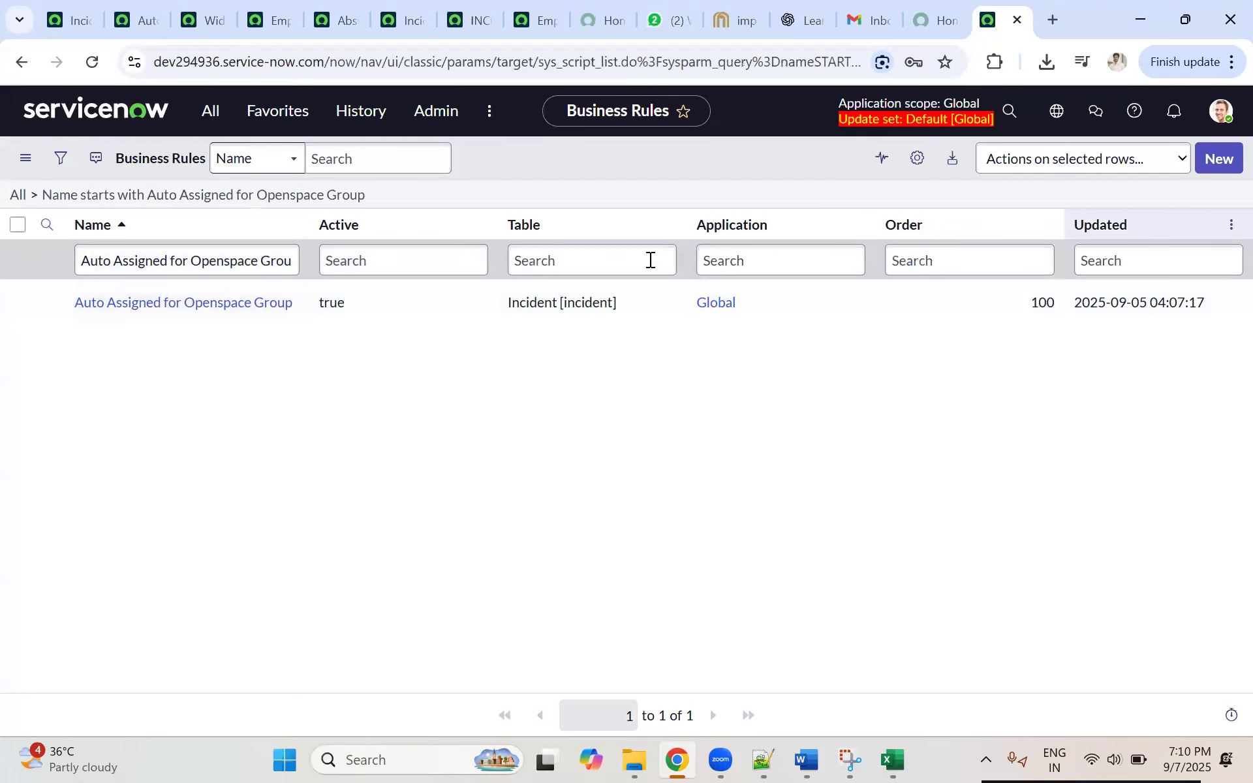
left_click(128, 303)
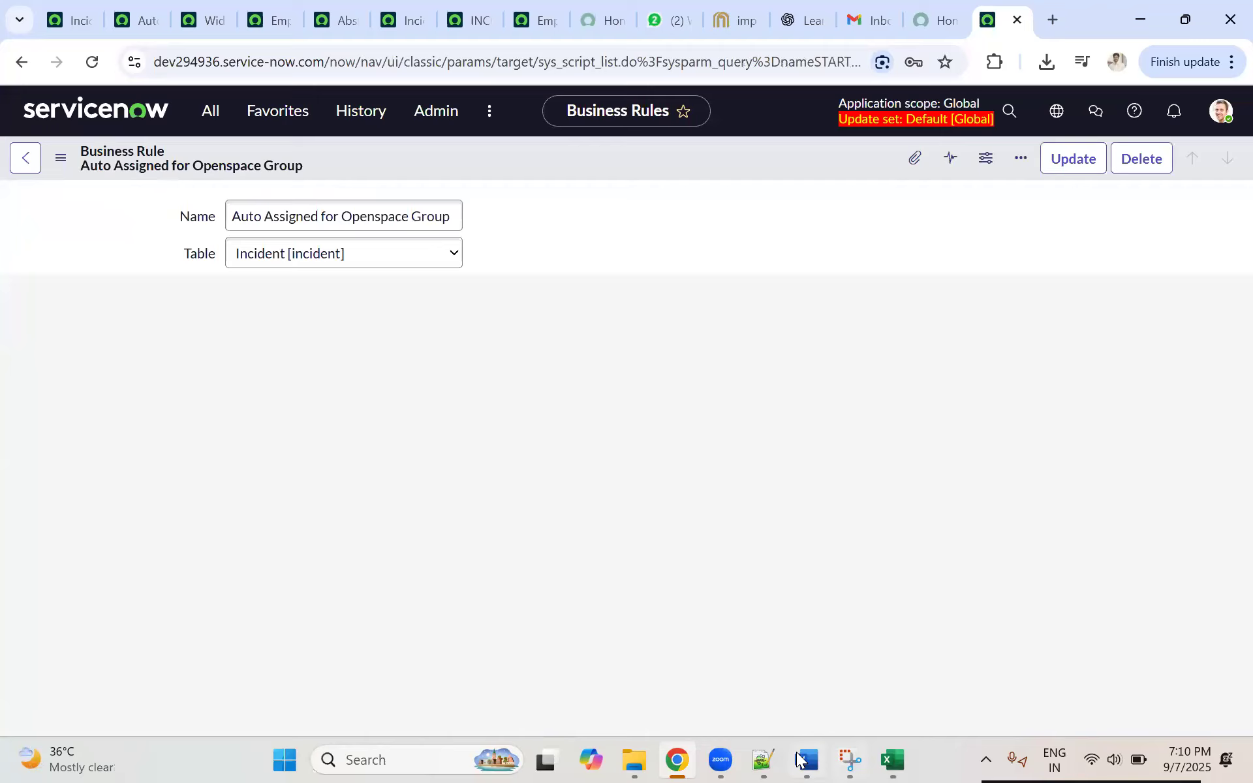
Step: Switch to the Topics_Day_18 Word document and review the Export as XML (Backup) steps under Backup of XML and Restoring
left_click(807, 760)
scroll(524, 480, "down", 1)
scroll(424, 424, "up", 2)
scroll(341, 396, "up", 5)
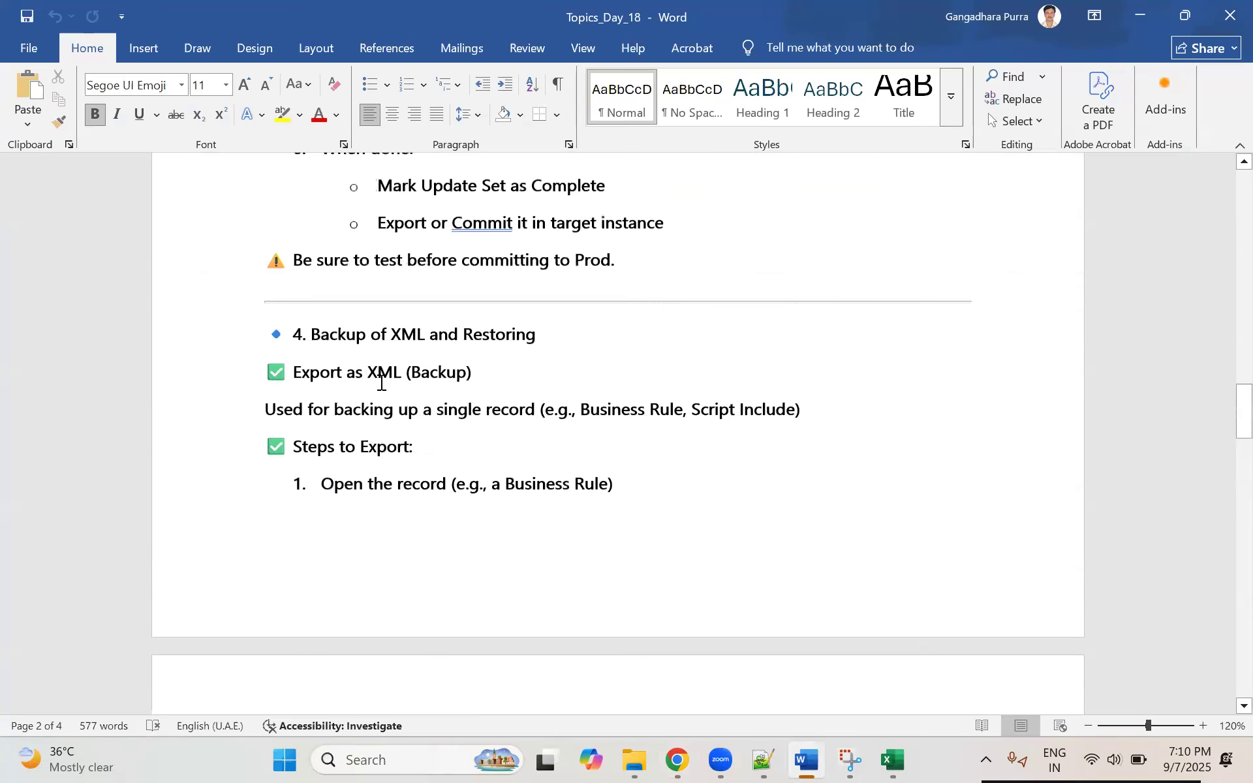
left_click_drag(303, 413, 519, 406)
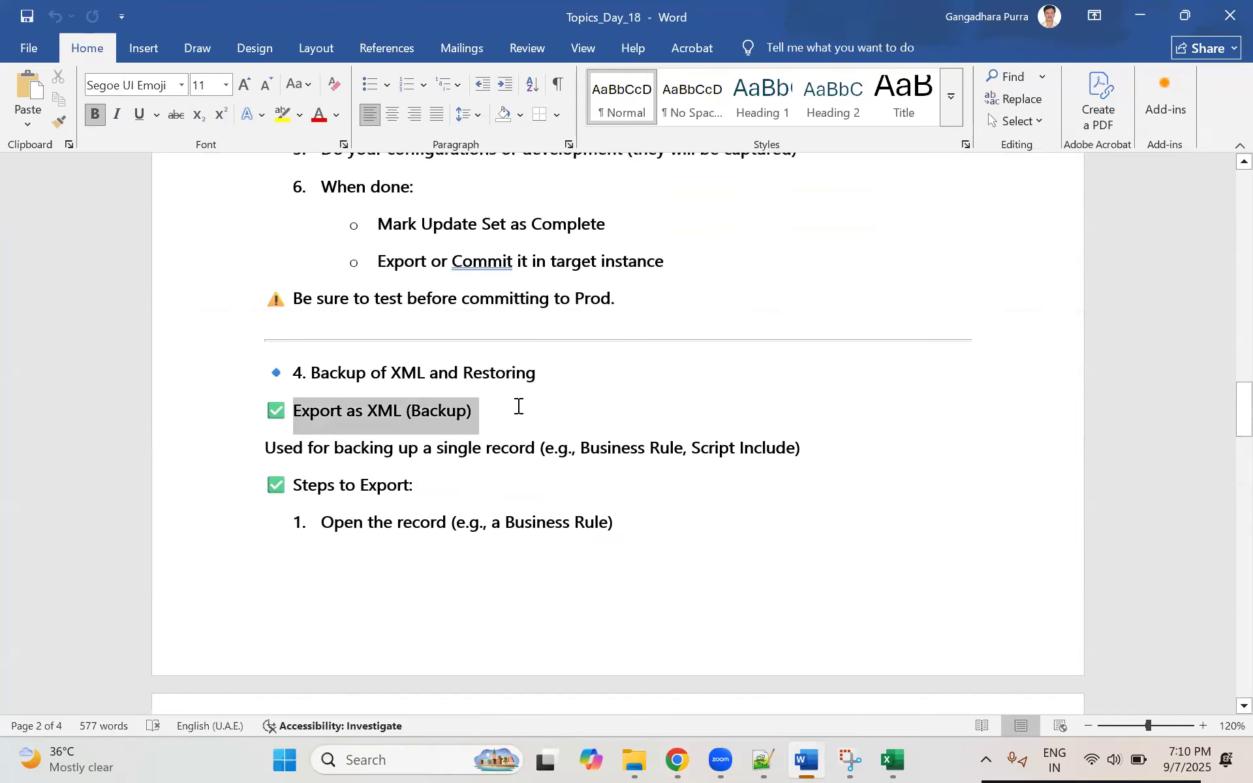
scroll(457, 398, "down", 2)
left_click_drag(401, 359, 560, 372)
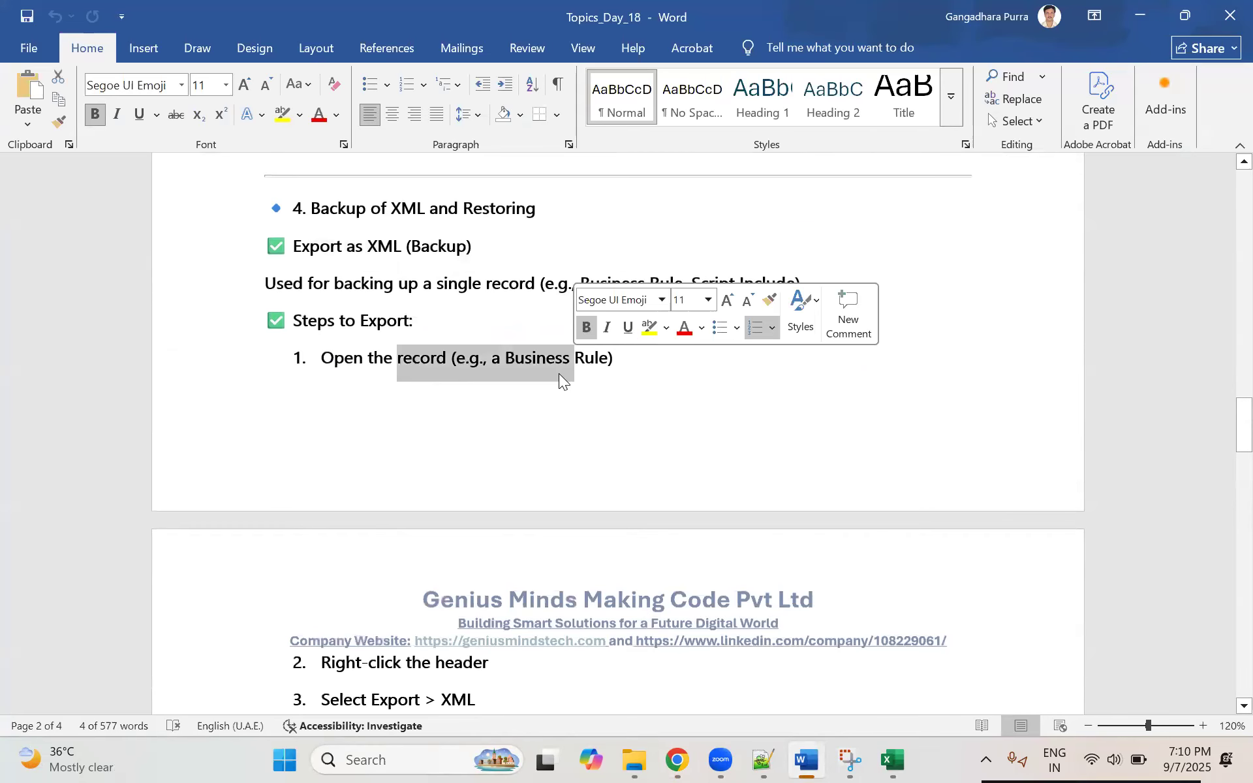
scroll(524, 400, "down", 2)
triple_click(364, 496)
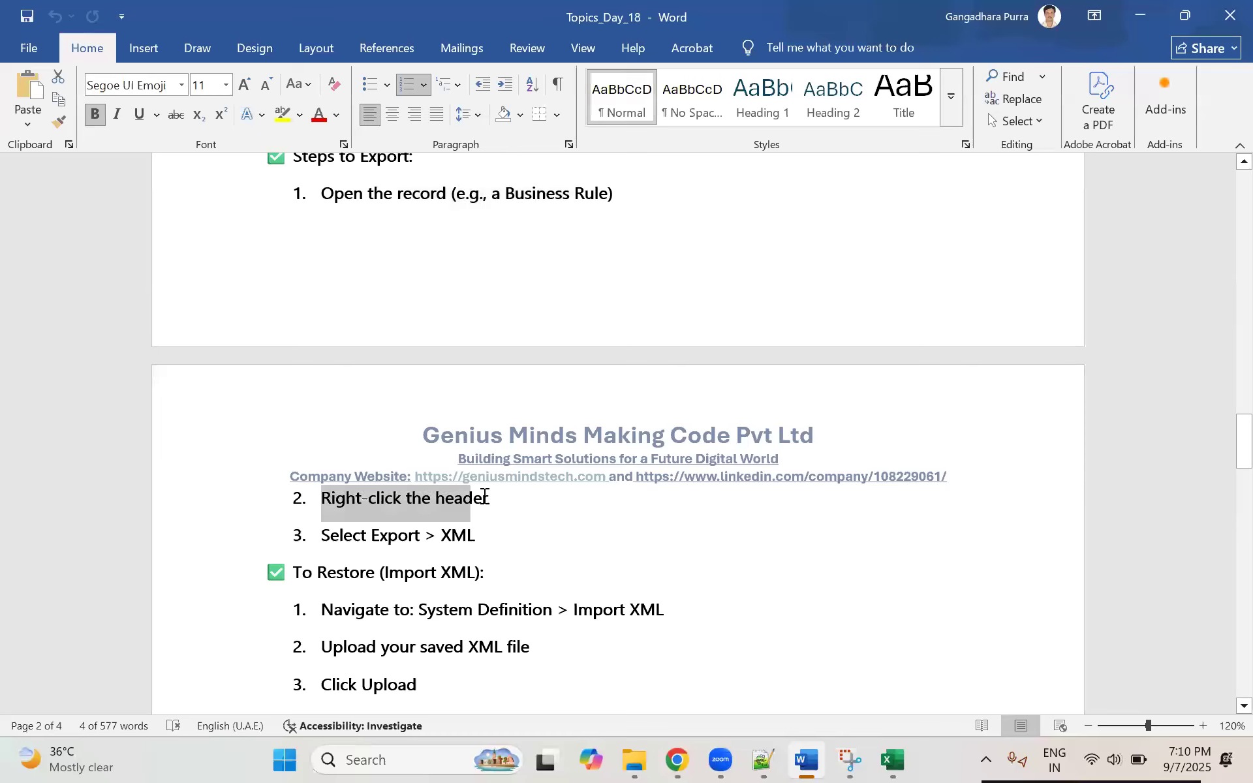
triple_click(357, 528)
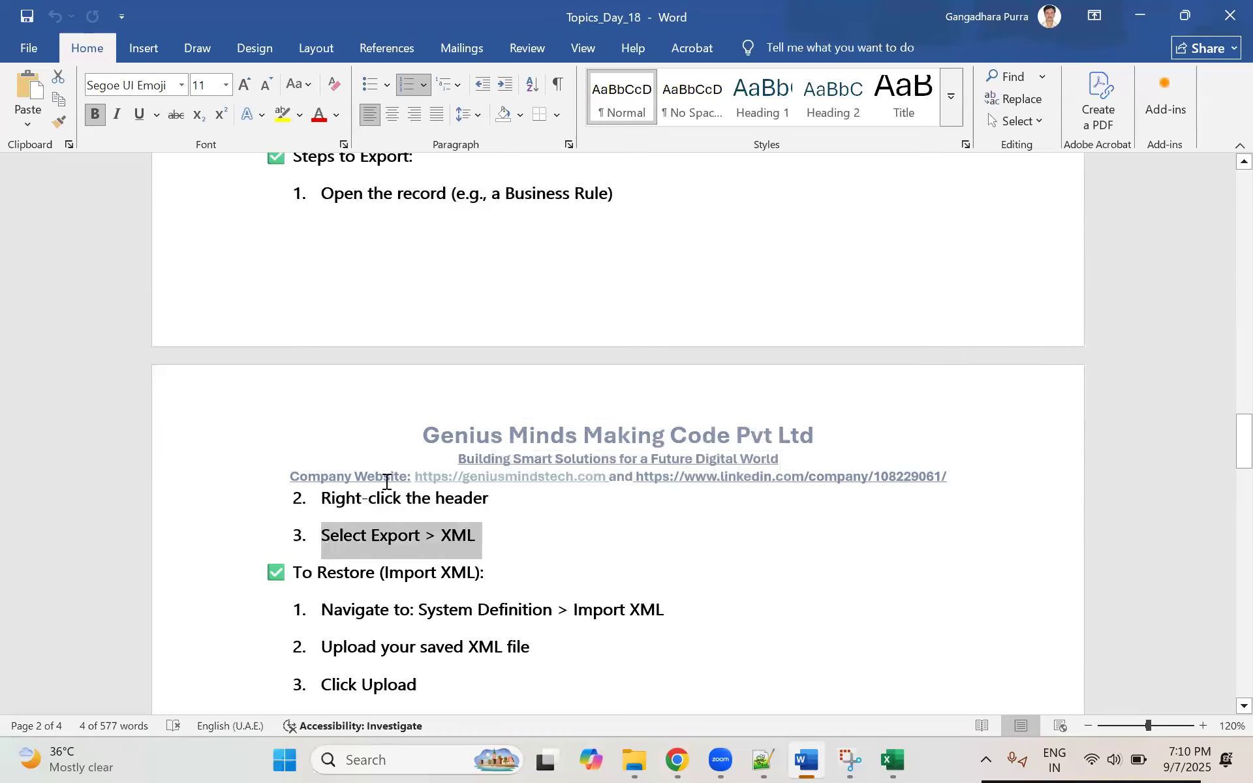
Step: Review the first To Restore (Import XML) step, Navigate to System Definition > Import XML, in the notes
scroll(378, 470, "down", 2)
left_click_drag(323, 445, 470, 444)
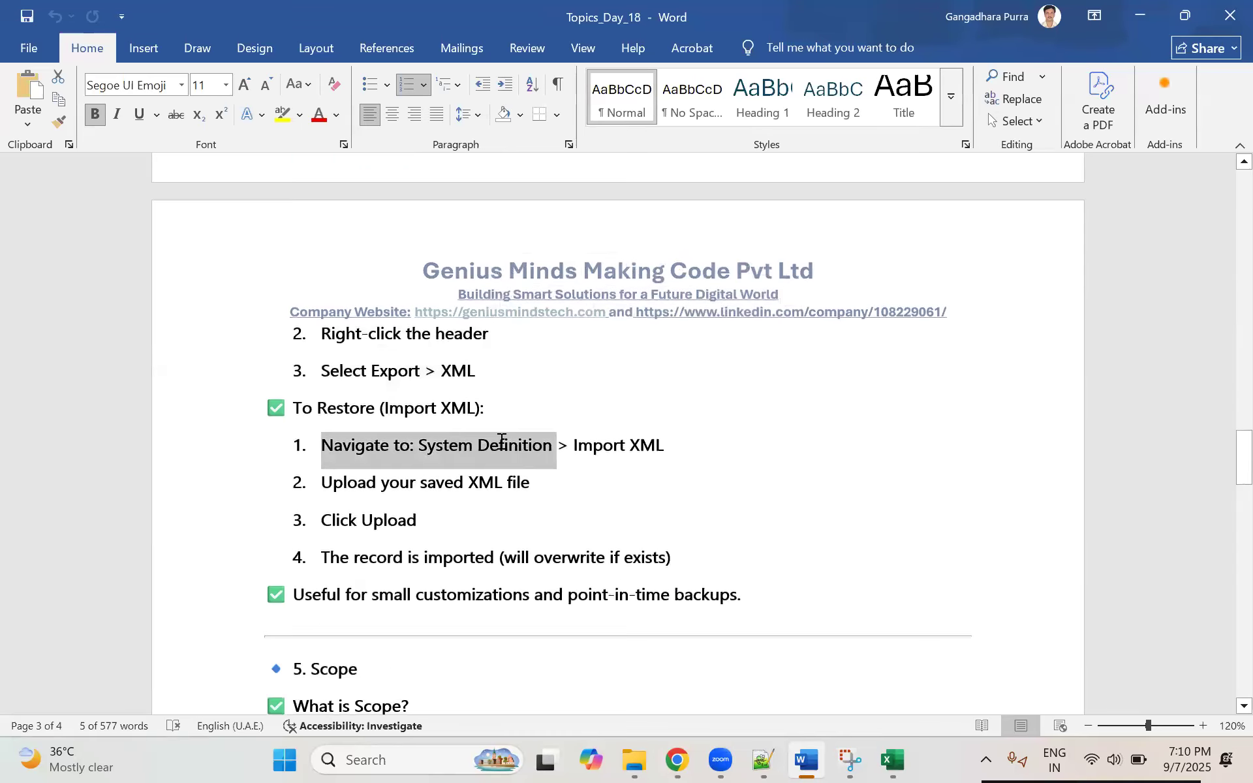
left_click(332, 449)
left_click_drag(393, 449, 663, 446)
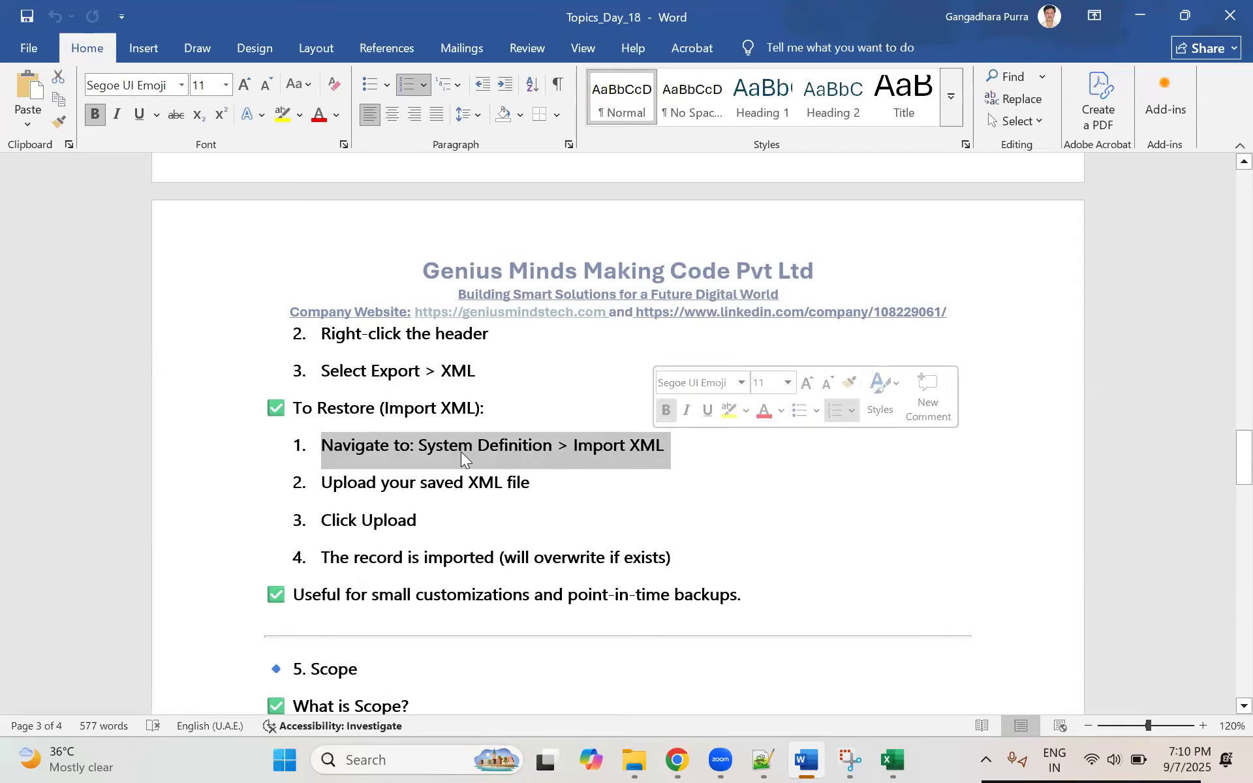
left_click_drag(425, 446, 549, 441)
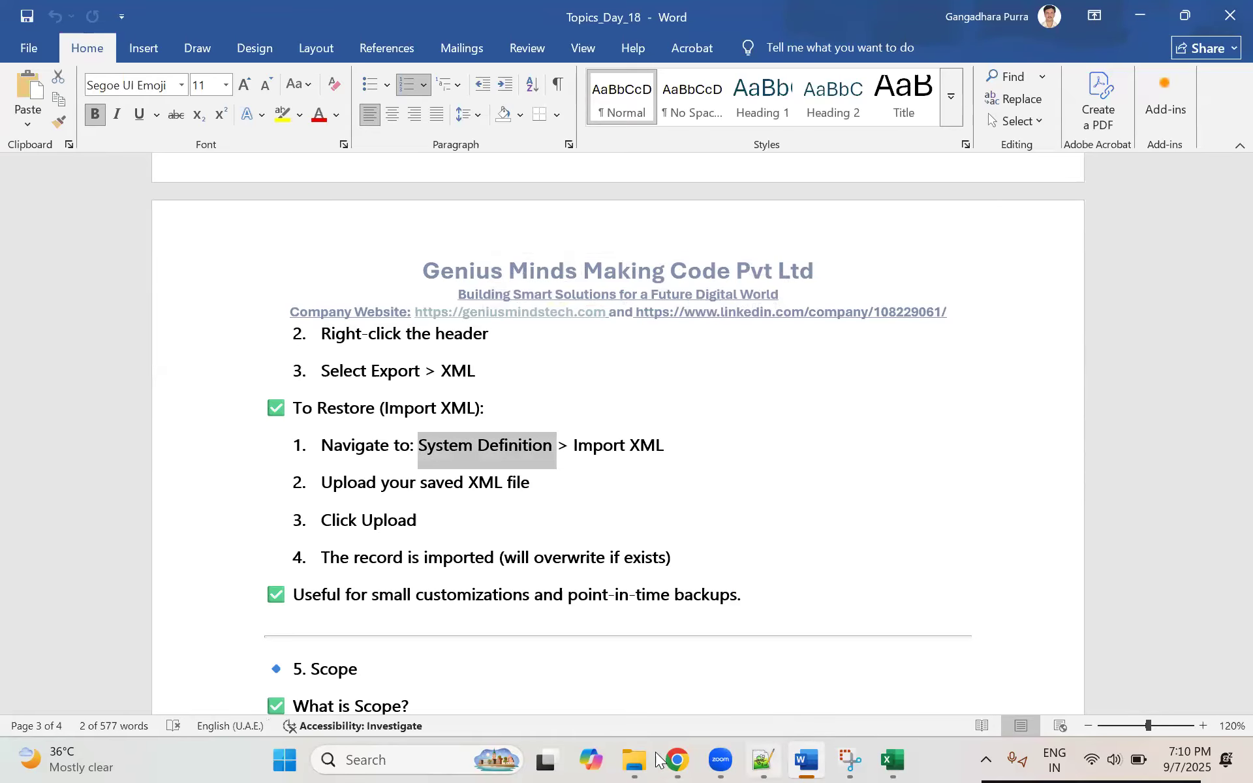
Step: Switch to Chrome, search the dev294936 navigator for "system def", and look through the System Definition modules for Import XML
key("alt+Tab")
left_click(210, 111)
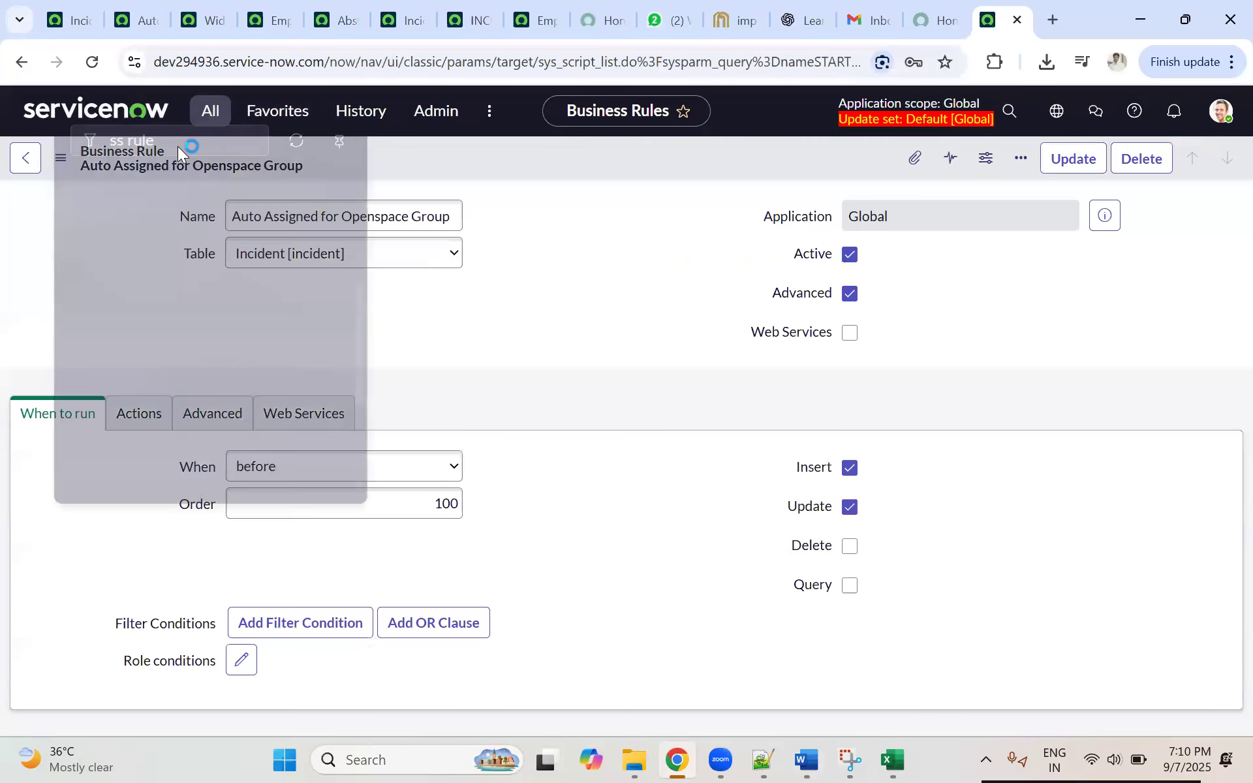
type("syste")
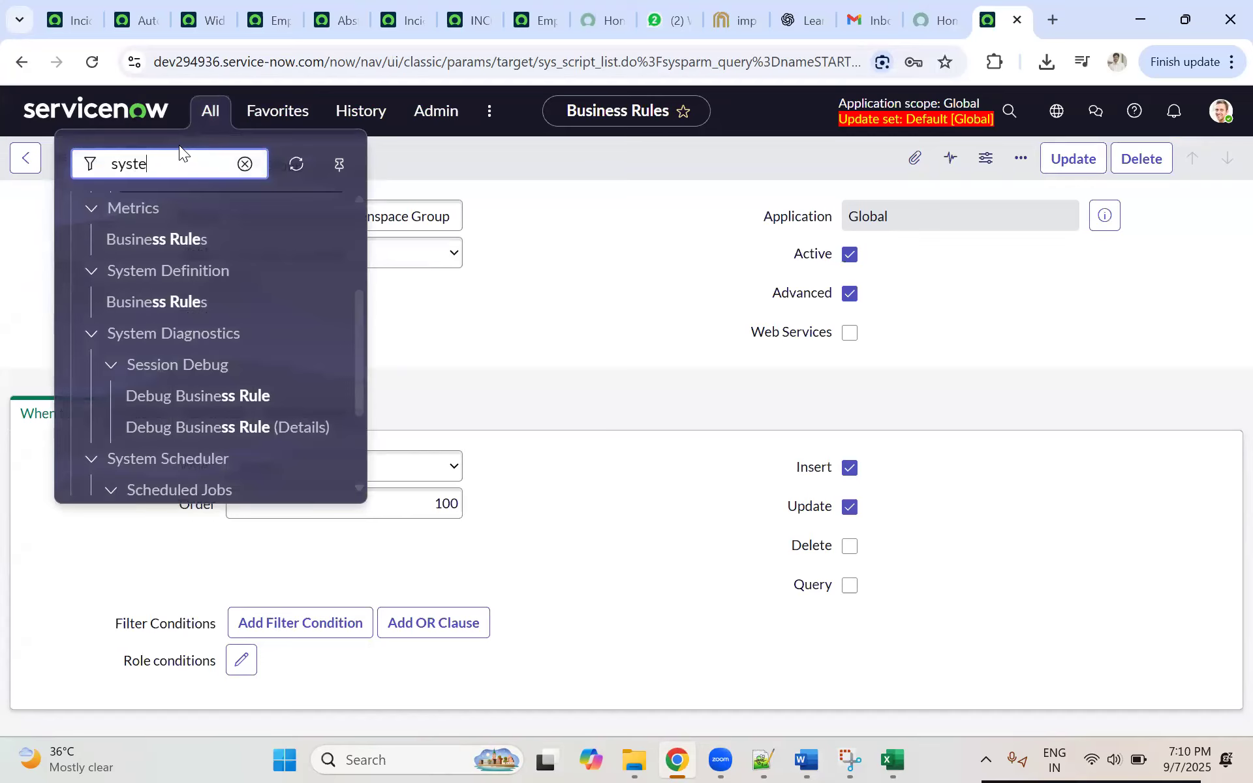
type("m def")
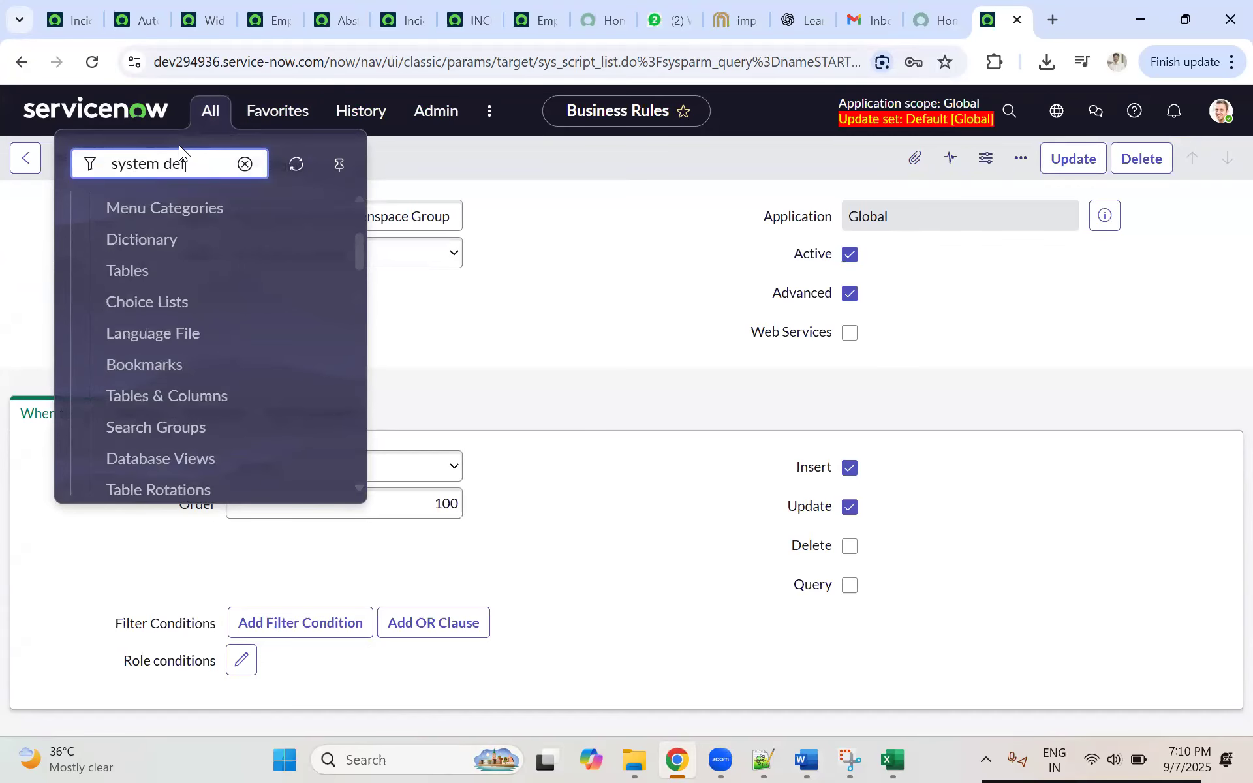
scroll(238, 369, "down", 15)
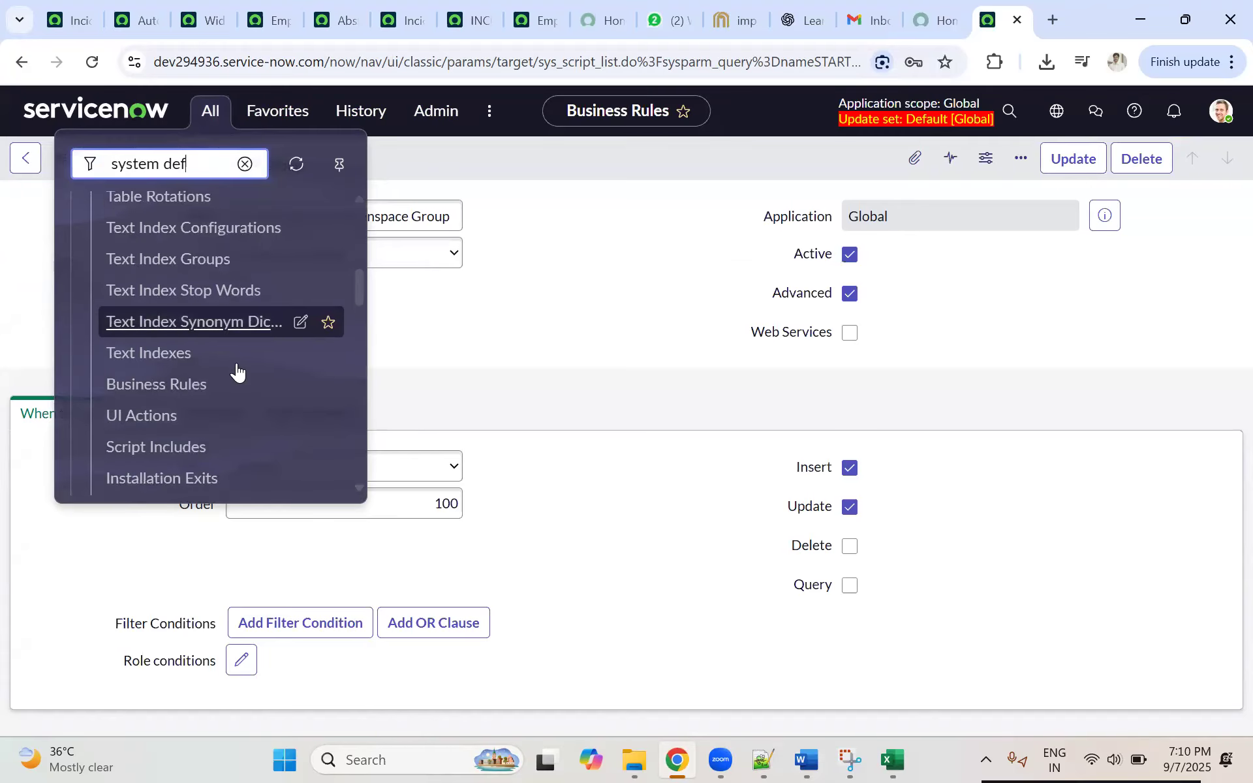
scroll(236, 369, "down", 12)
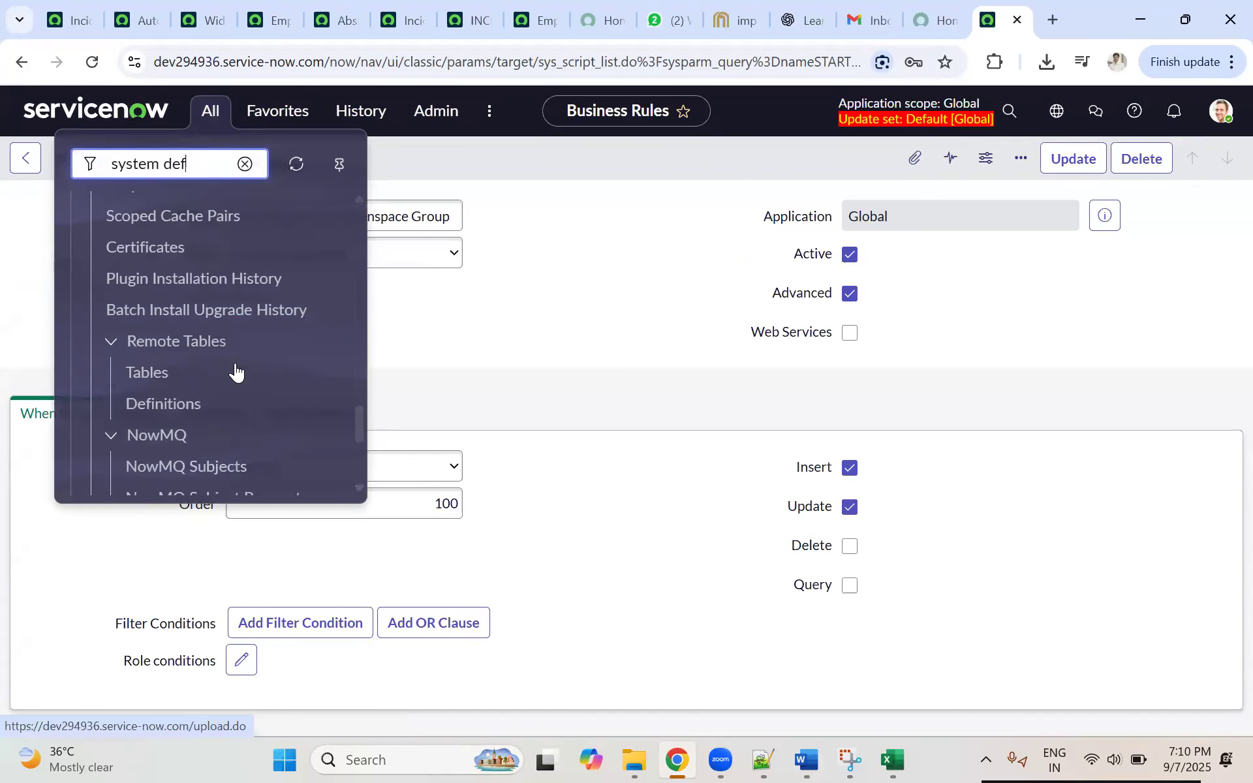
scroll(244, 339, "up", 3)
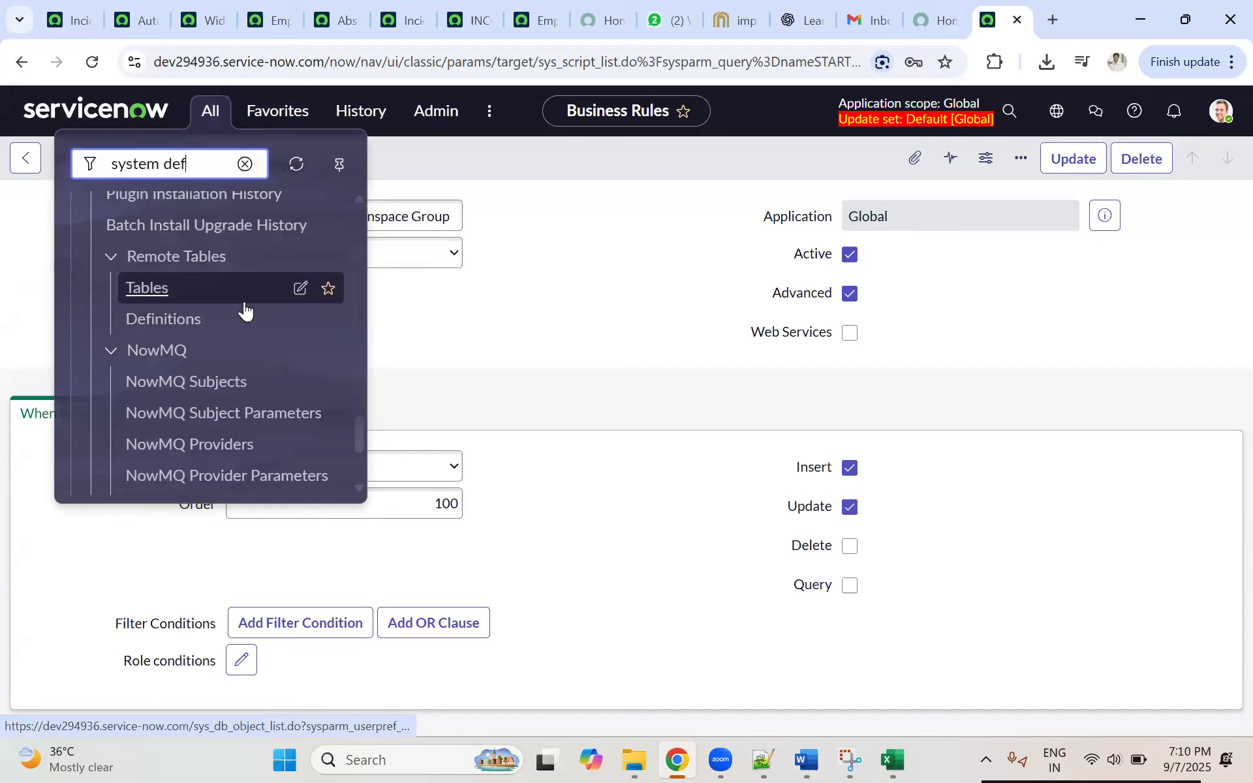
Step: Search the dev294936 navigator for "system definations" and "system d", and check the System Definition modules for Import XML
type("nations")
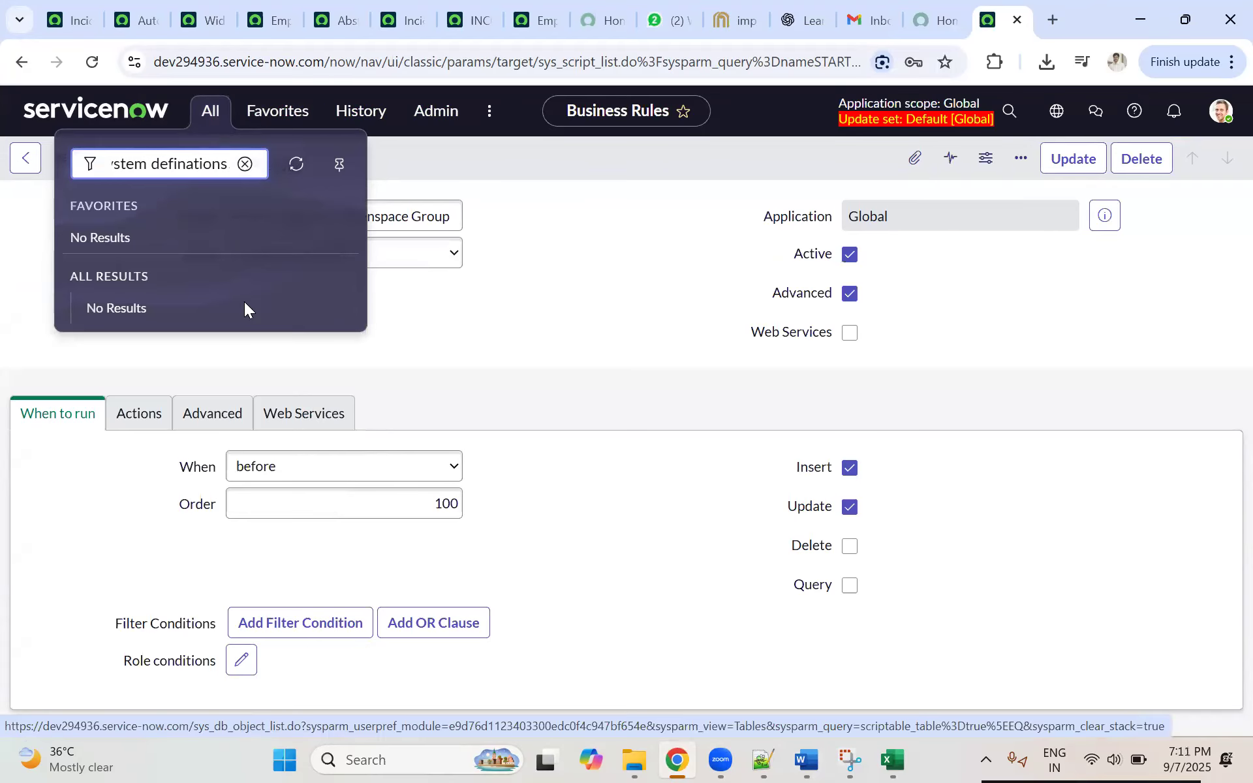
key("BackSpace")
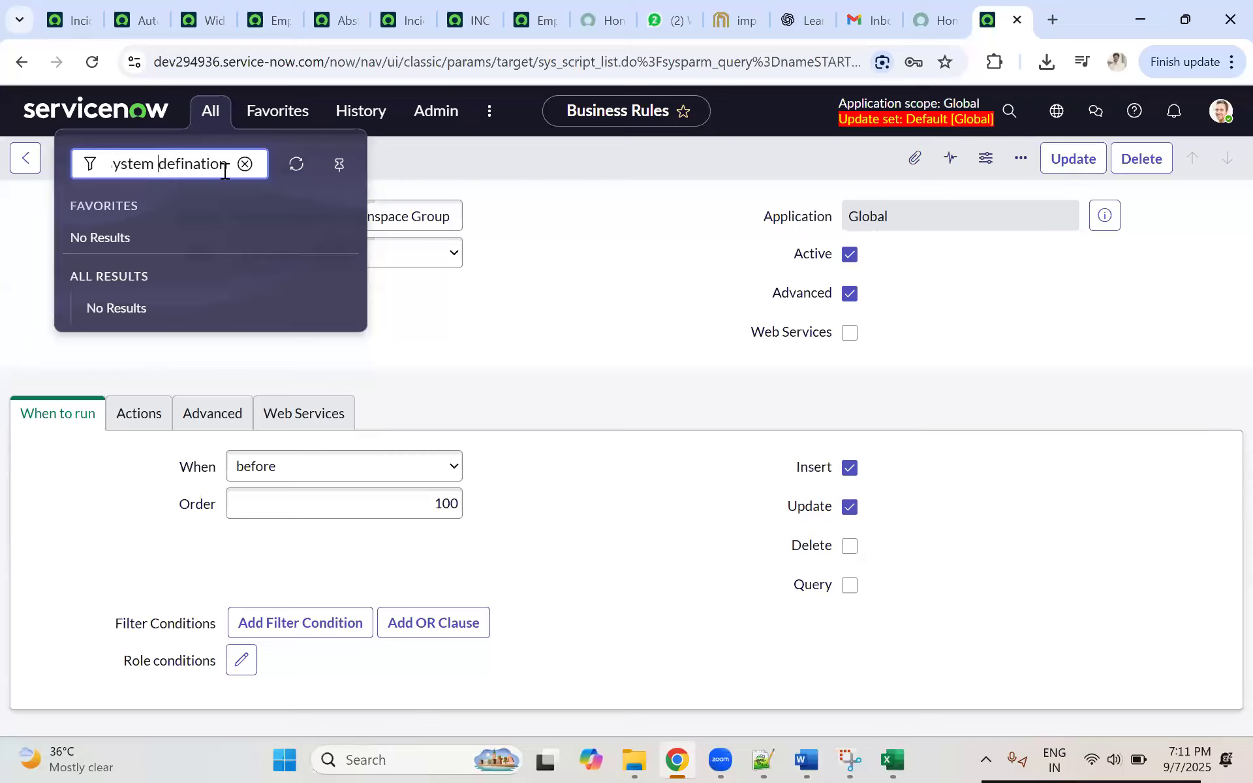
key("ctrl+shift+Right")
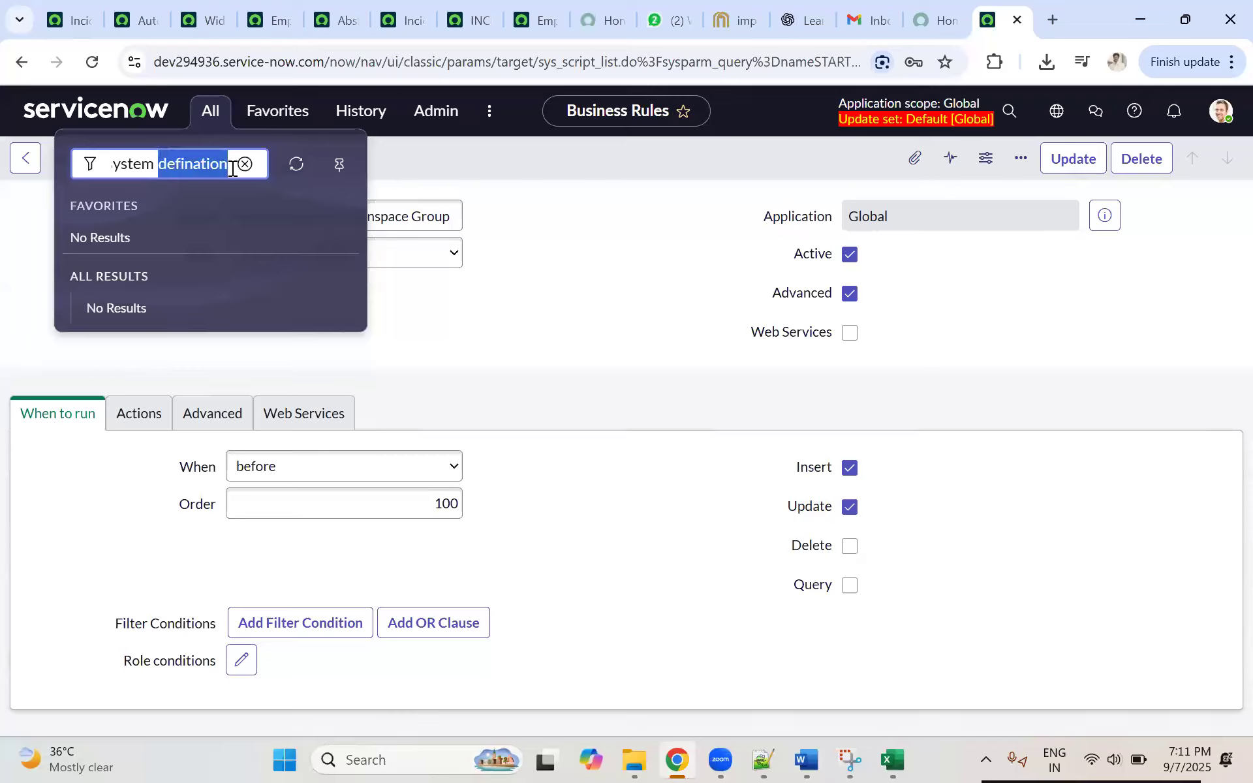
key("BackSpace")
type("d")
key("BackSpace")
type("d")
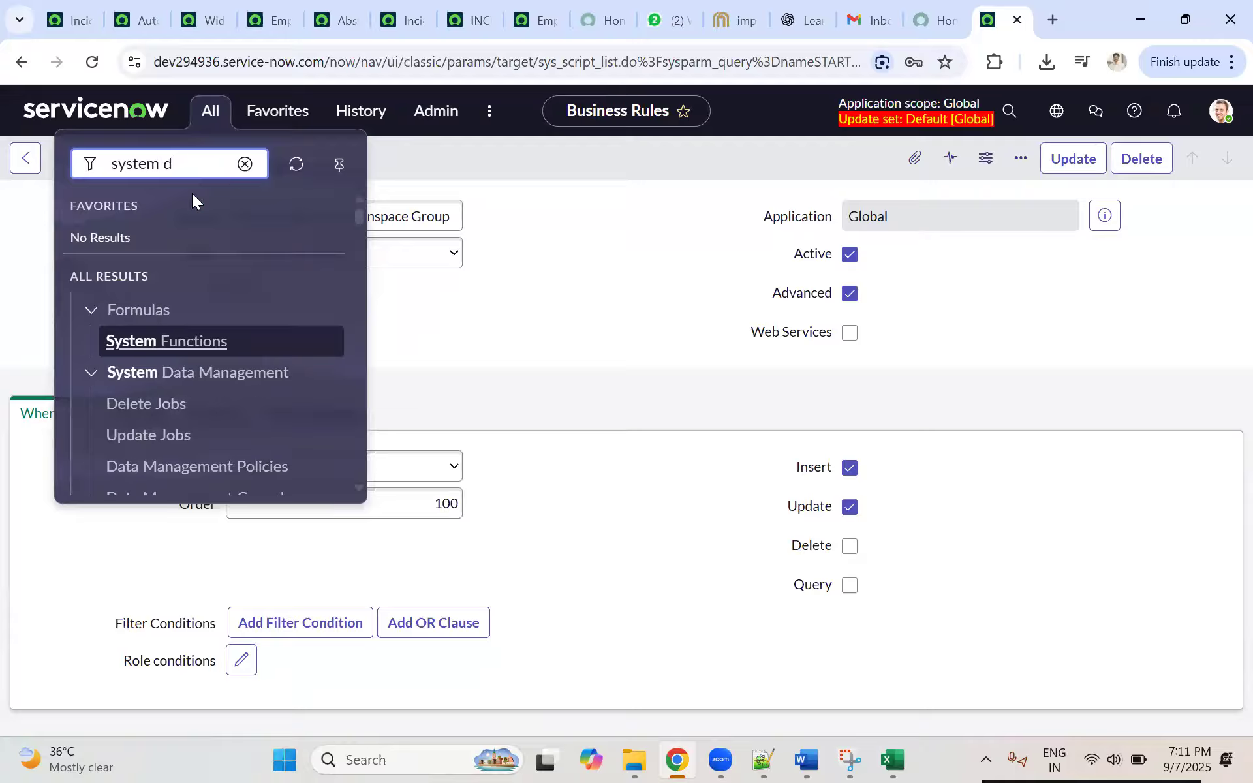
scroll(196, 450, "down", 2)
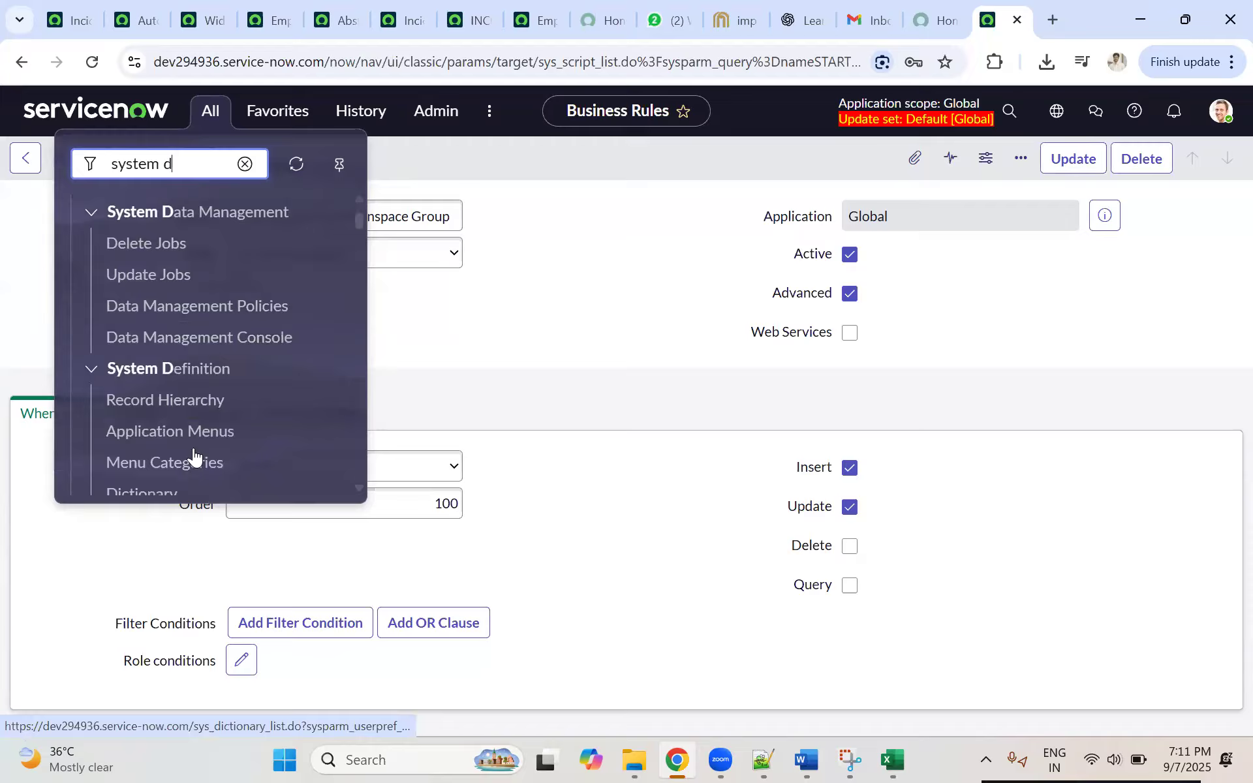
scroll(215, 430, "down", 3)
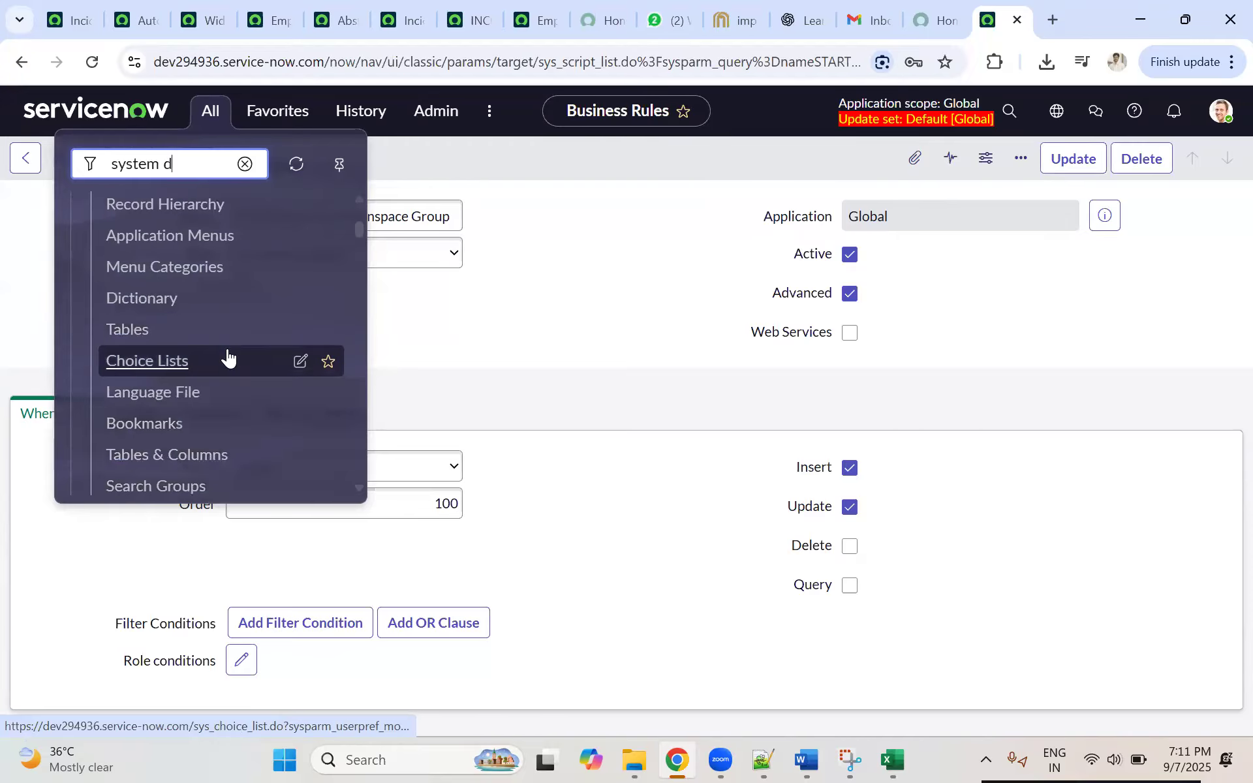
scroll(246, 385, "down", 5)
scroll(248, 392, "down", 4)
scroll(248, 366, "down", 1)
scroll(251, 372, "down", 2)
scroll(255, 365, "down", 4)
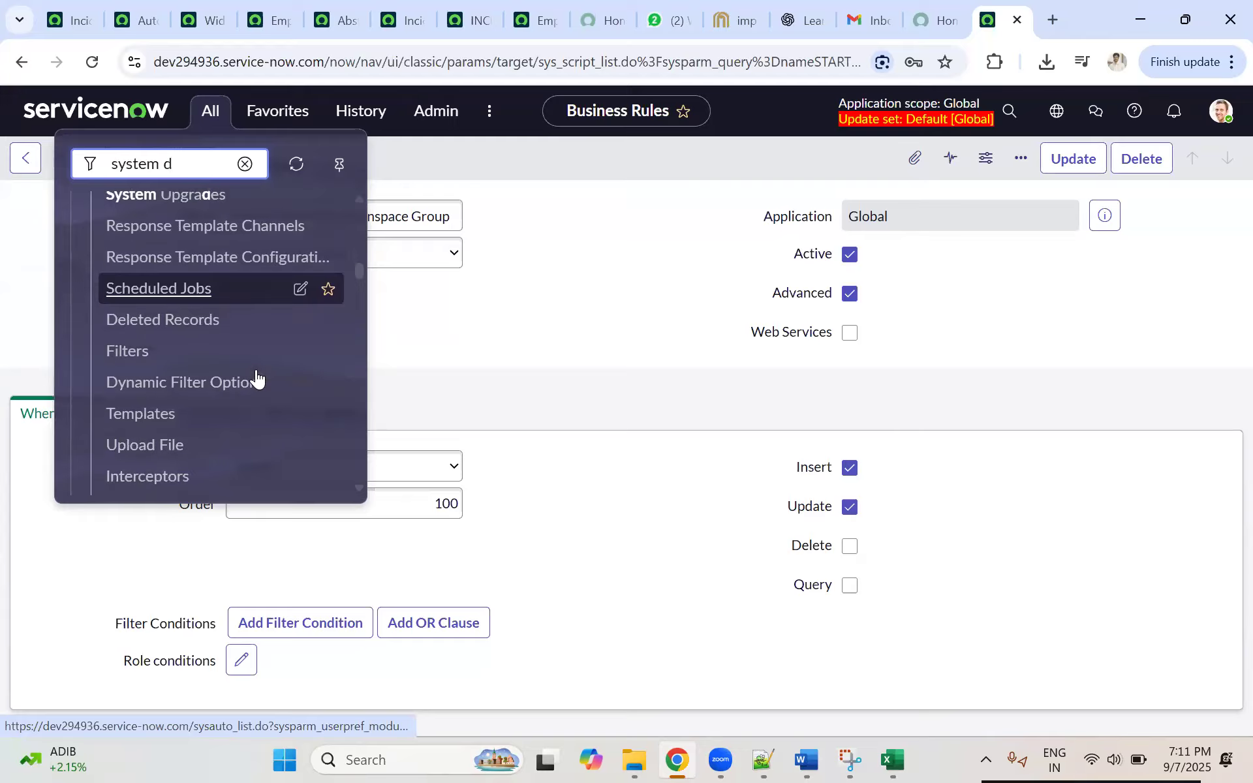
scroll(257, 380, "down", 4)
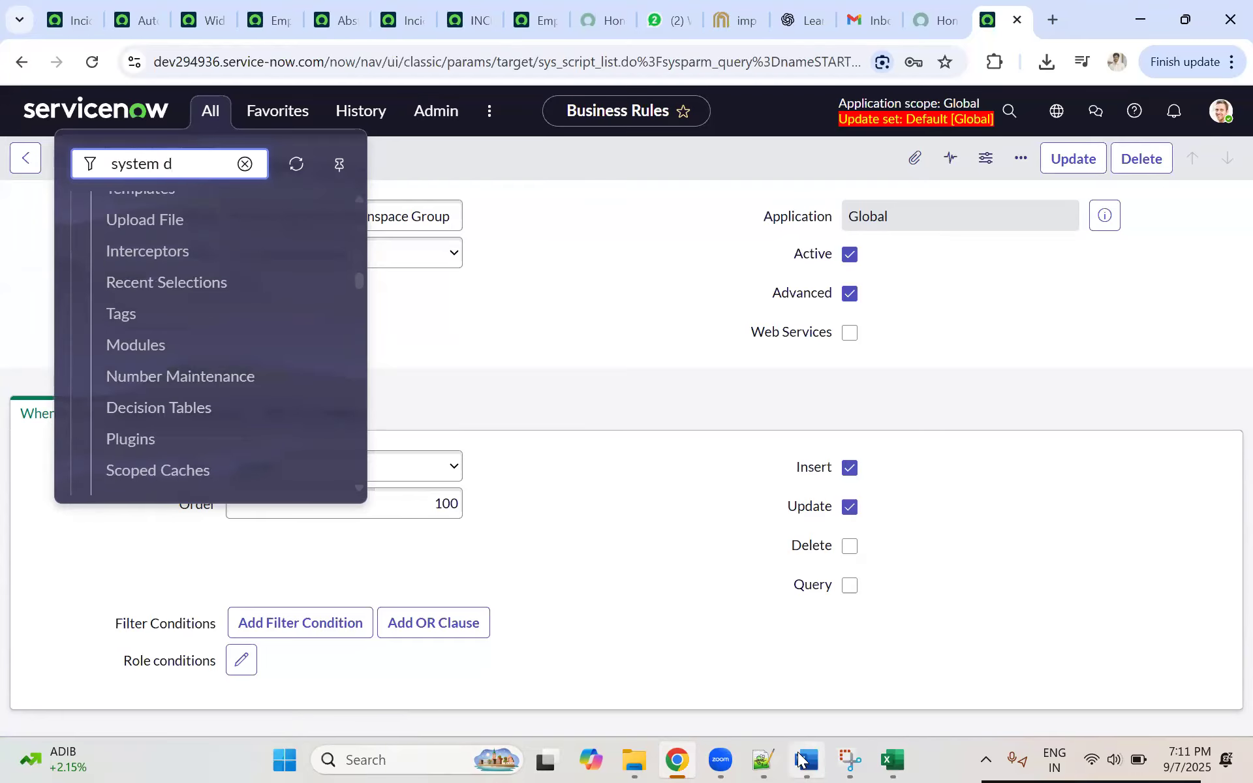
Step: Reread the System Definition > Import XML step in the Topics_Day_18 Word document, and reload the dev294936 business rule page in Chrome
key("alt+Tab")
left_click(603, 481)
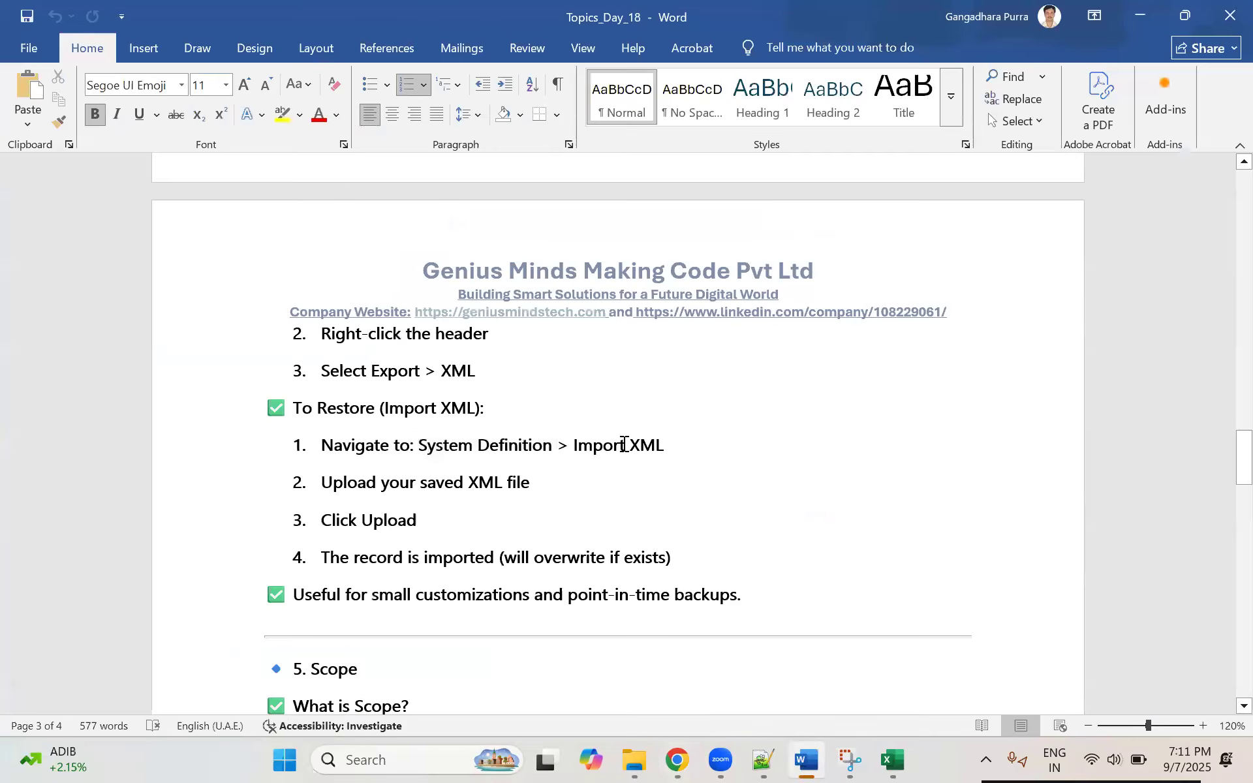
double_click(617, 444)
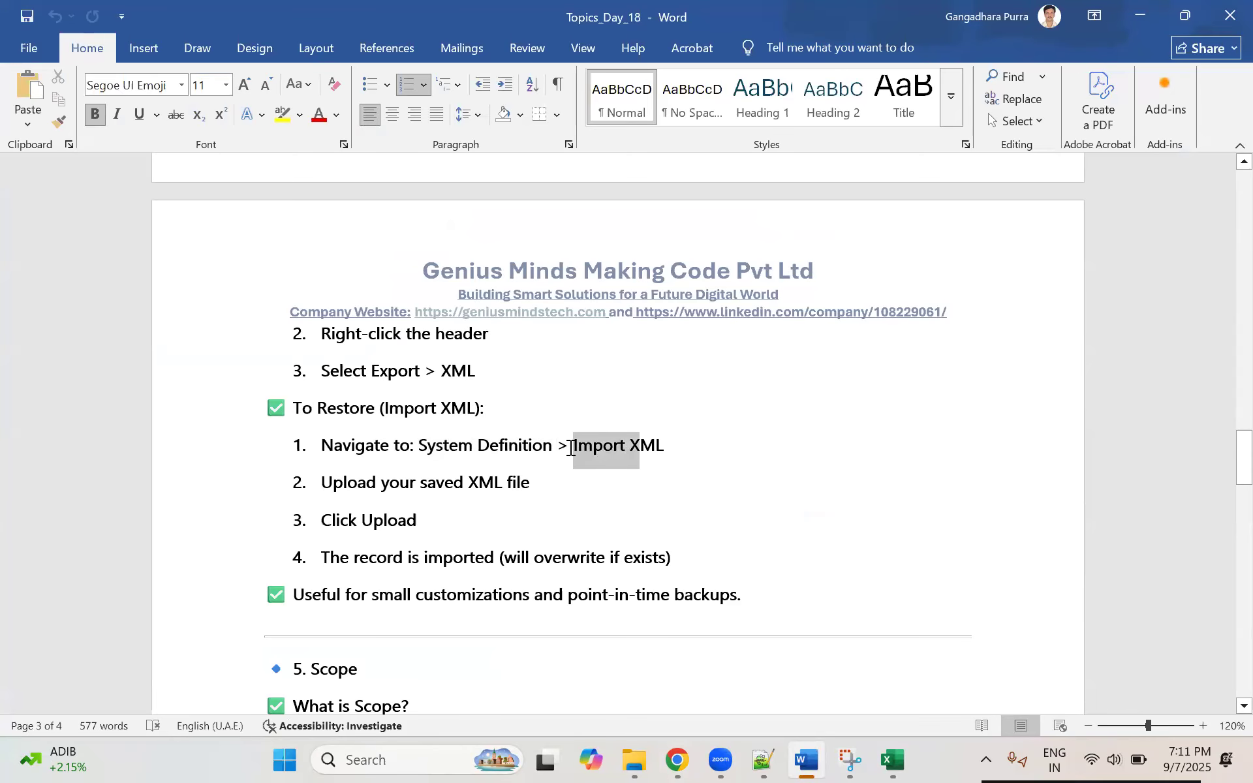
left_click_drag(474, 445, 419, 444)
left_click(677, 760)
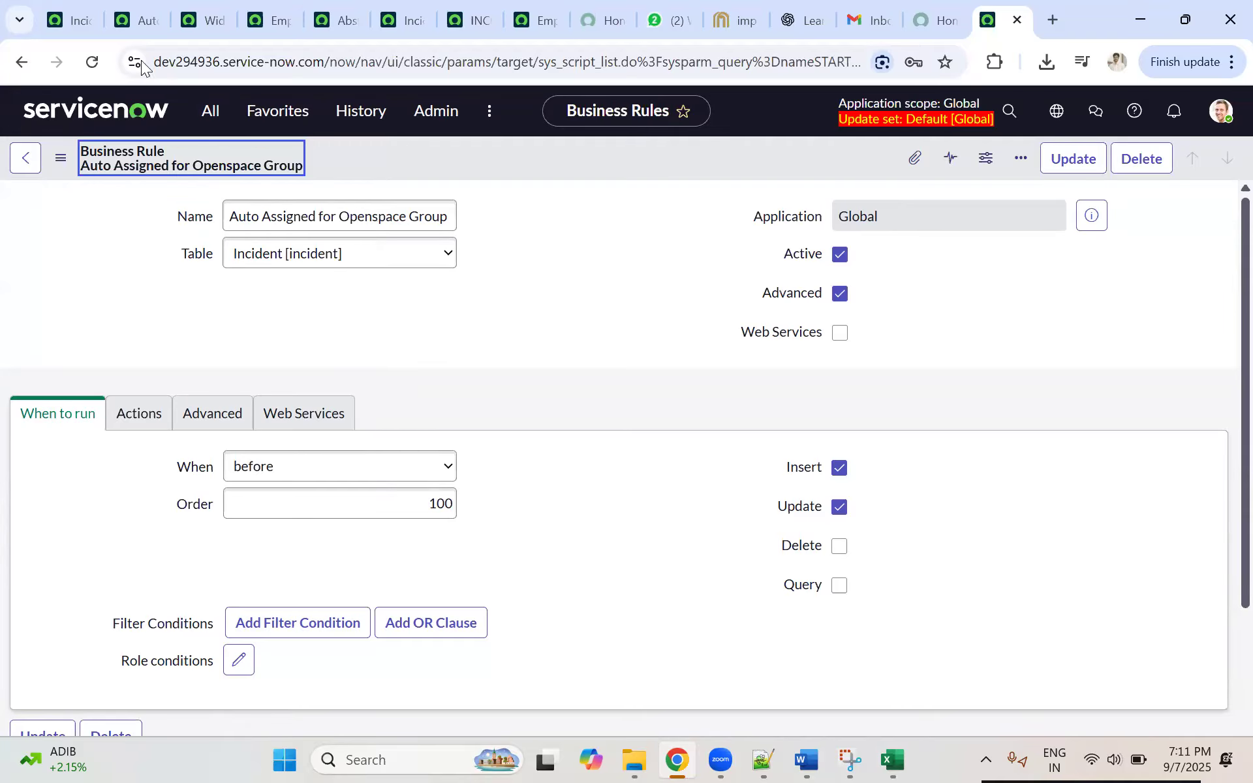
left_click(83, 63)
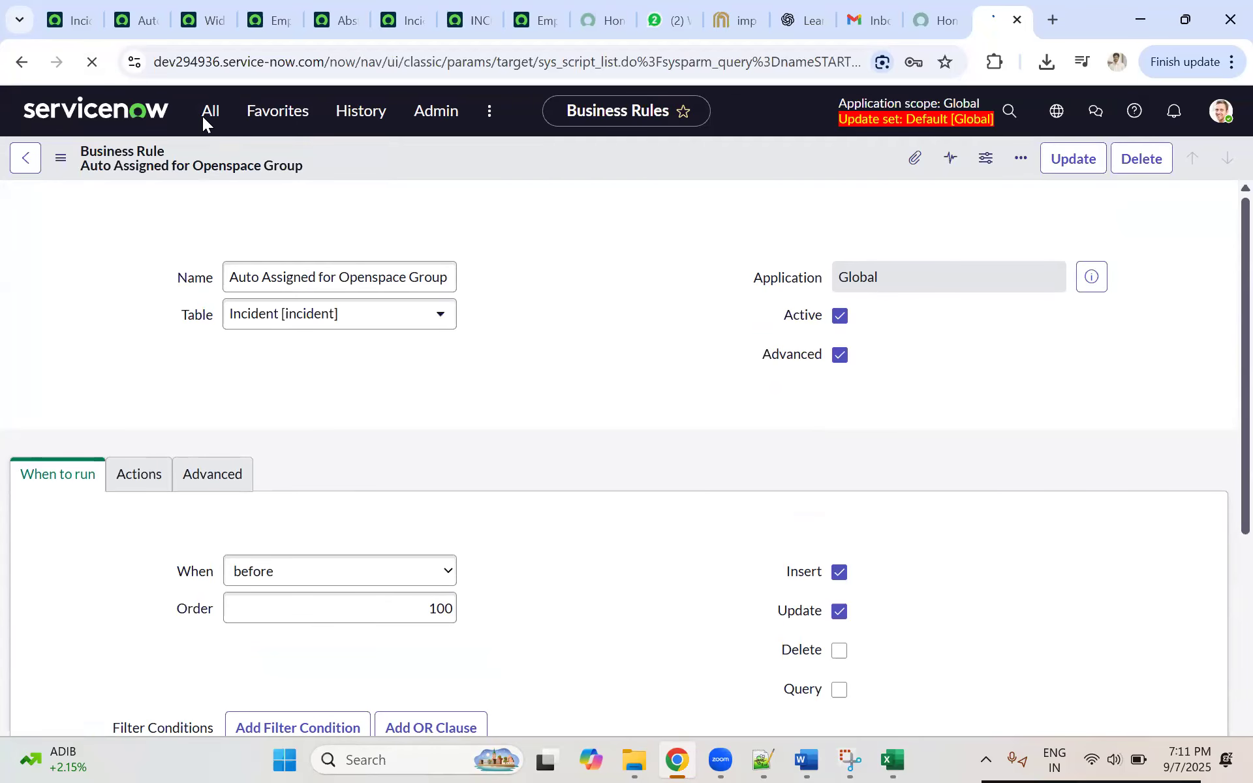
Step: On the dev357063 Incidents page, search the navigator for "system d" and examine the System Definition modules for Import XML
left_click(69, 20)
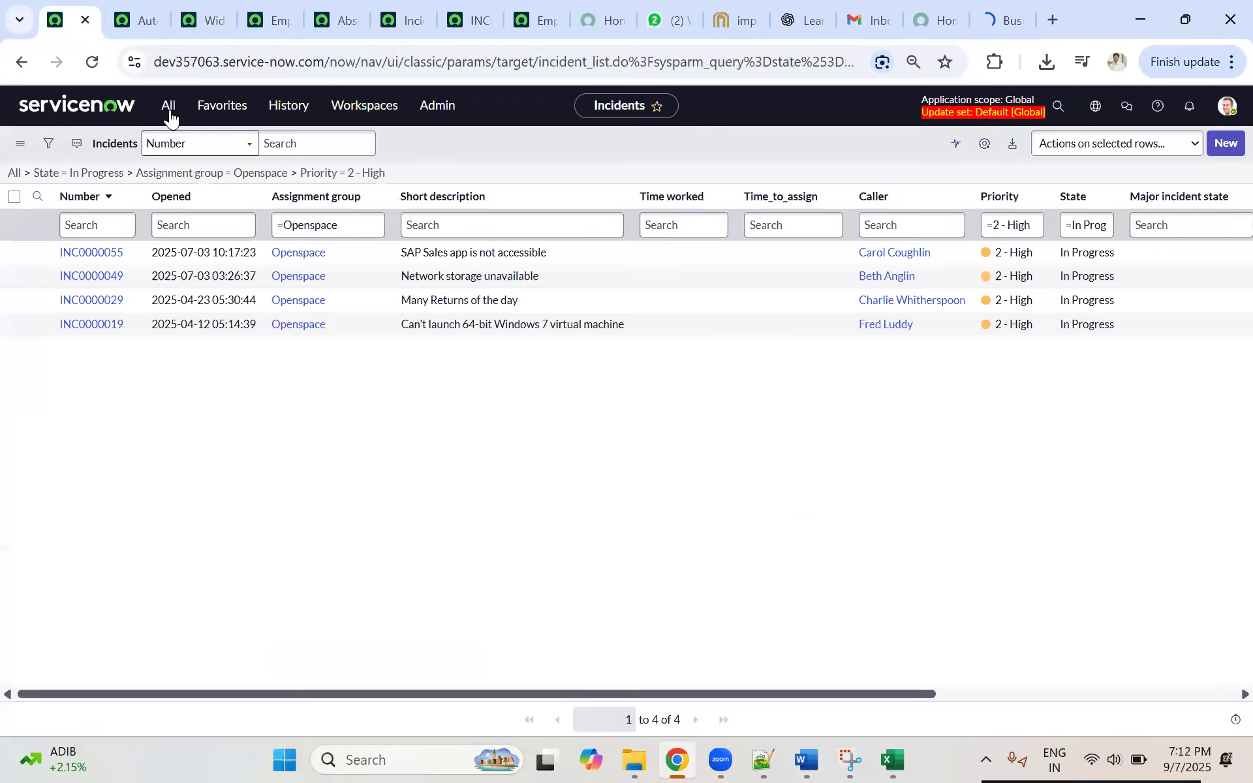
left_click(168, 105)
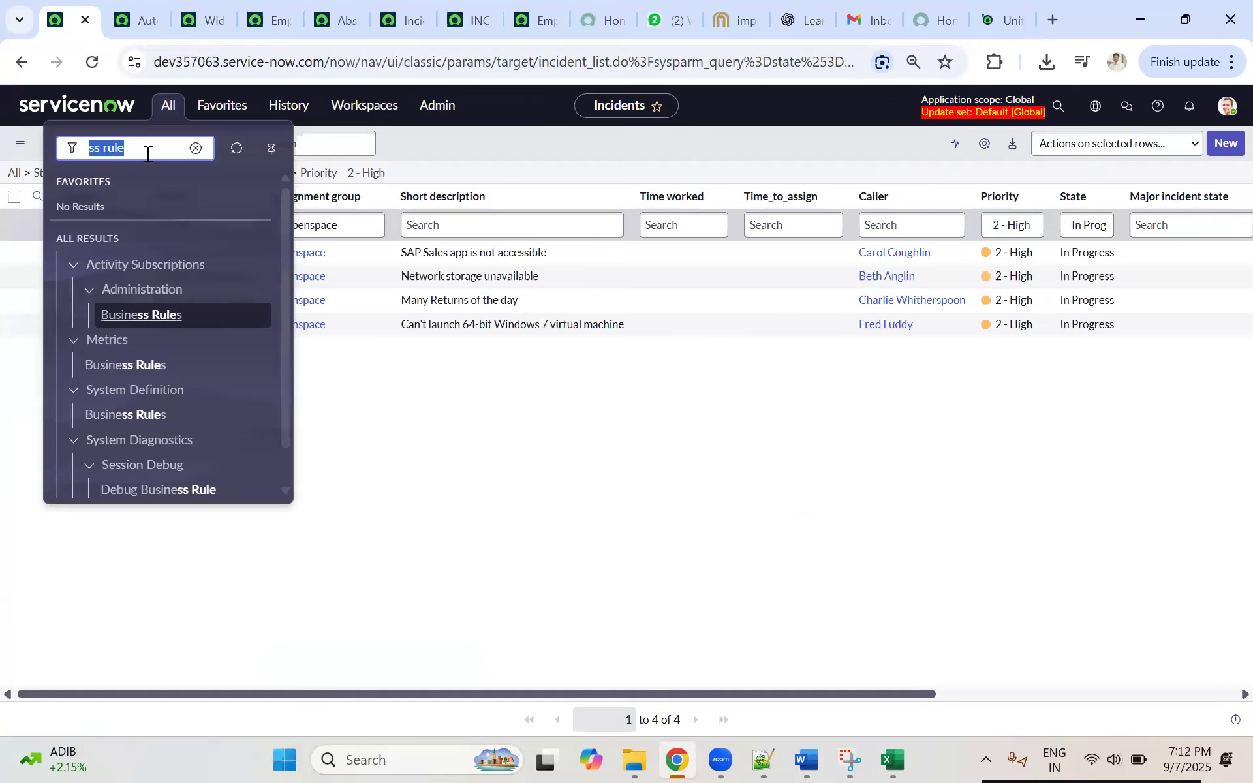
type("system d")
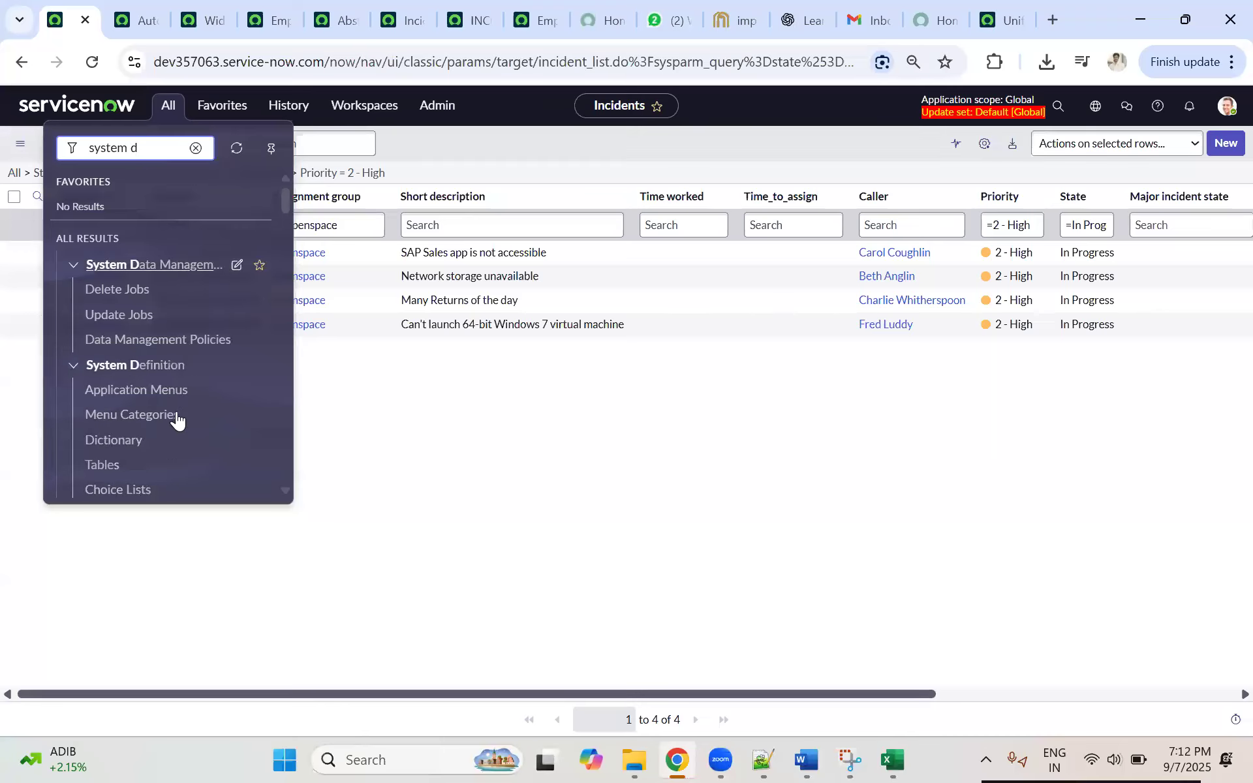
scroll(173, 392, "down", 3)
scroll(196, 365, "down", 4)
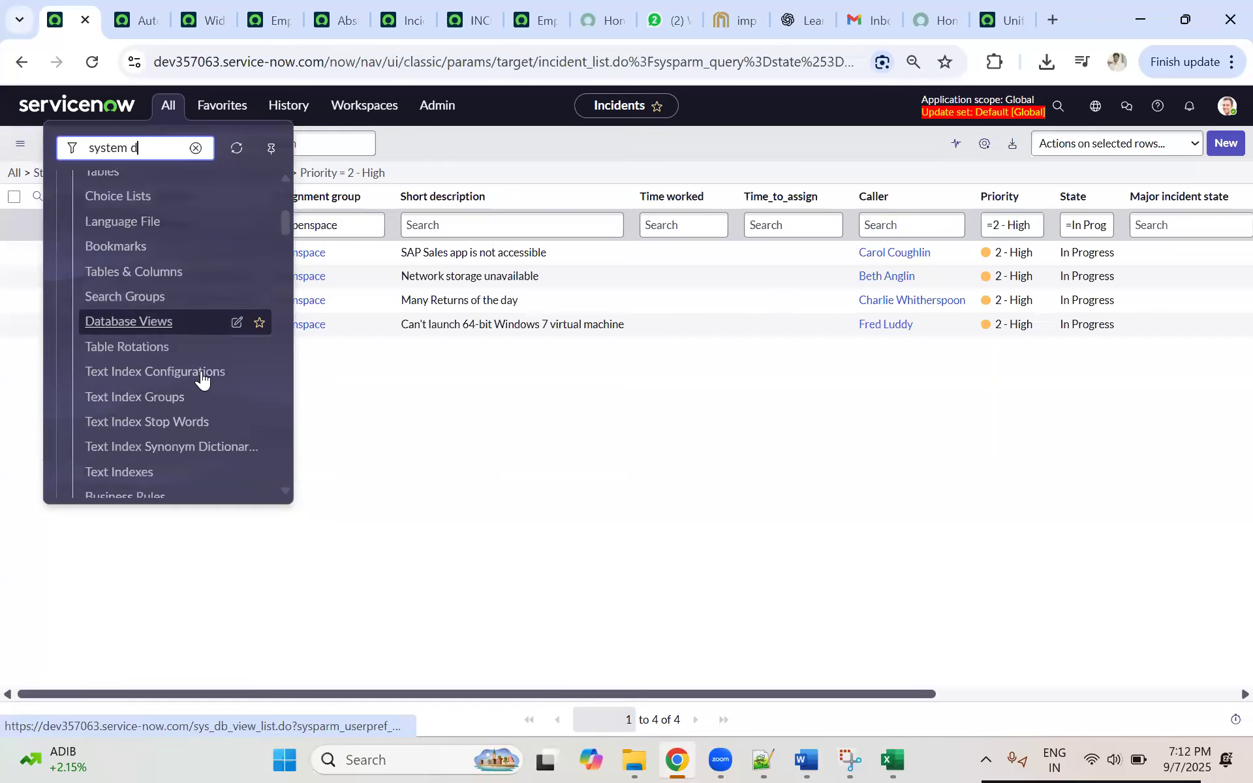
scroll(202, 377, "down", 2)
scroll(201, 378, "down", 5)
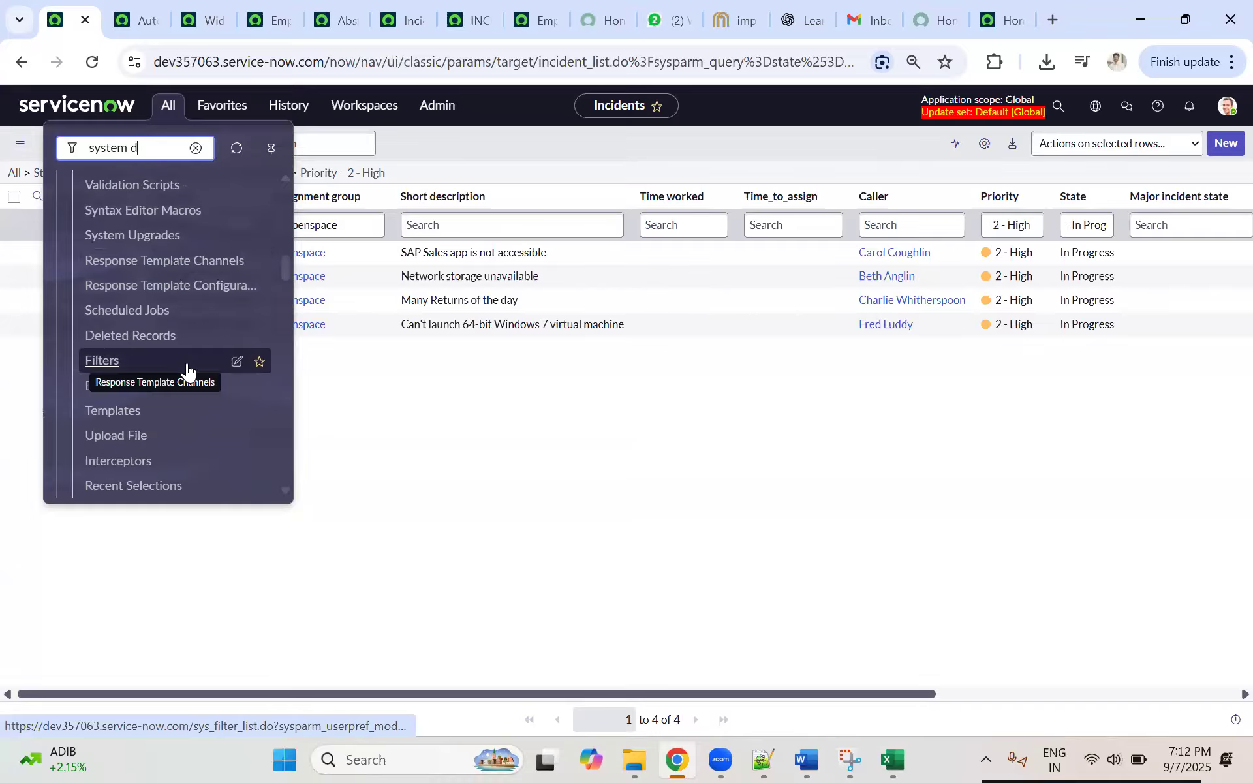
scroll(188, 371, "down", 3)
scroll(187, 369, "down", 2)
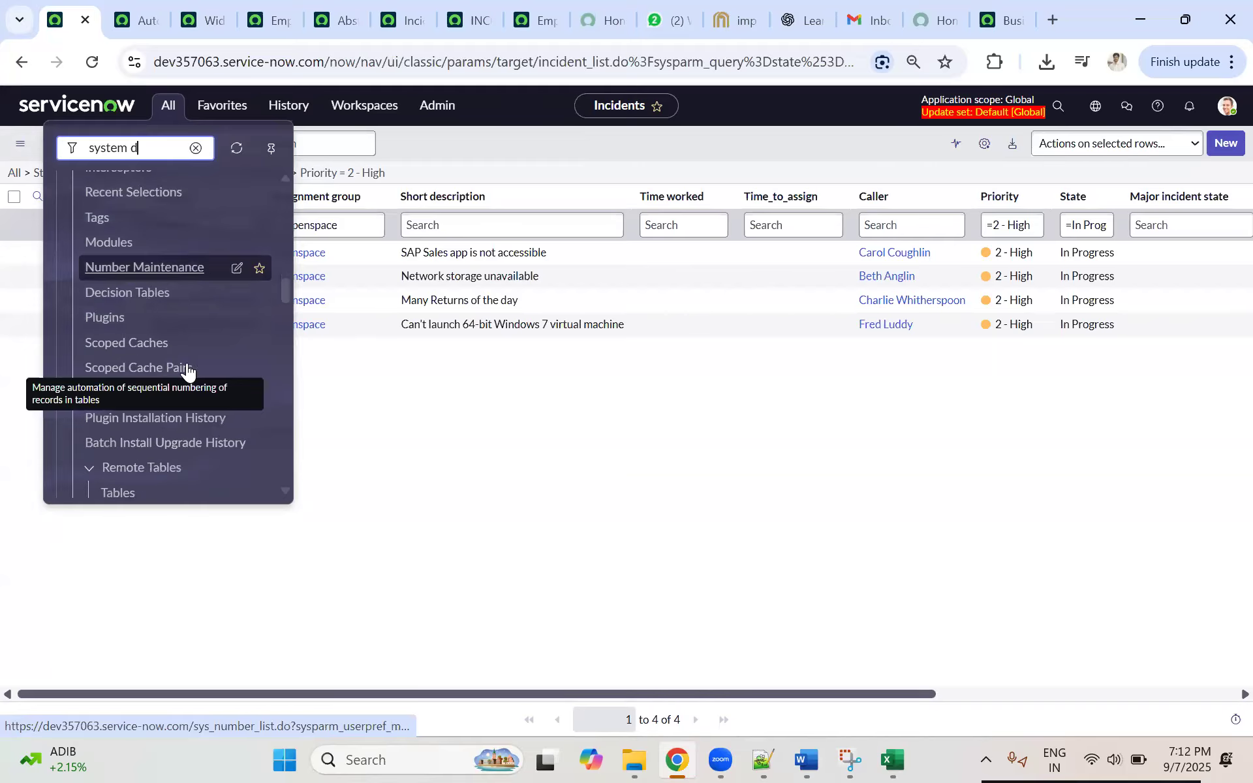
scroll(183, 297, "down", 2)
scroll(179, 285, "up", 5)
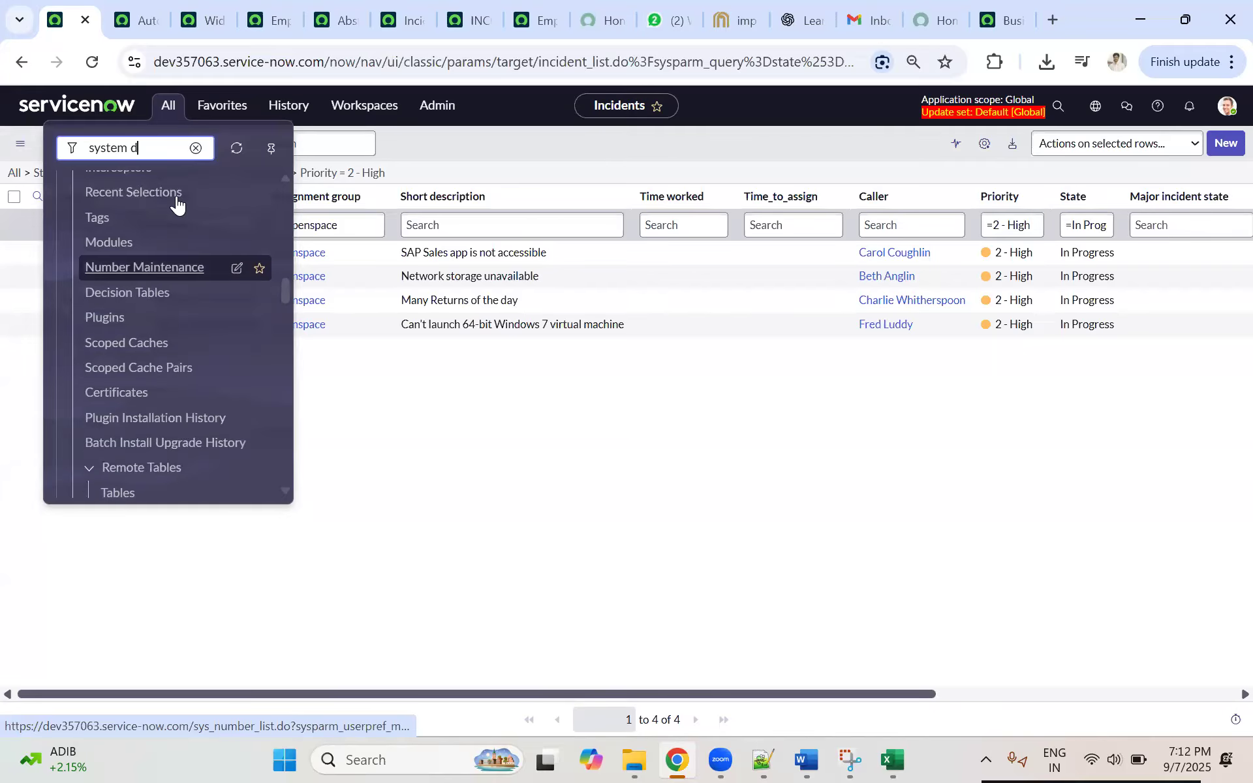
scroll(172, 253, "up", 5)
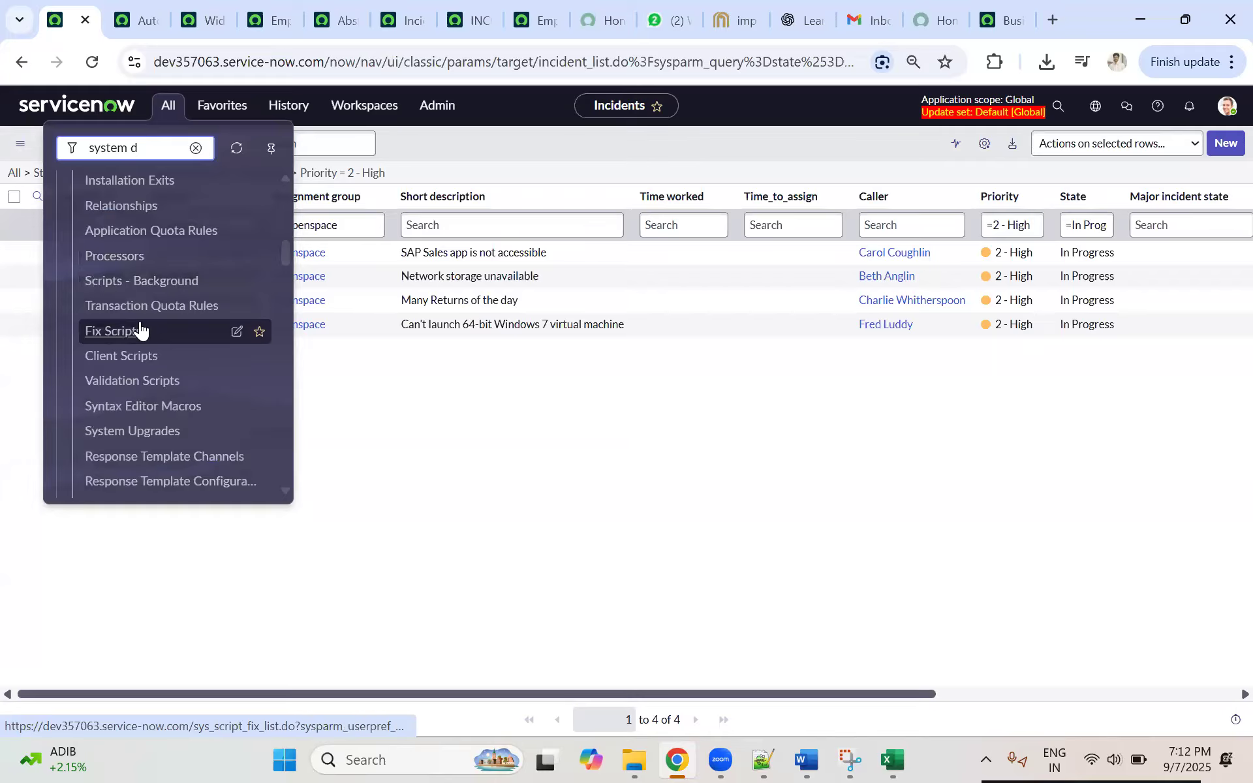
Step: Return to the dev294936 Business Rules list and check the Import XML option among the Name column's options
left_click(992, 26)
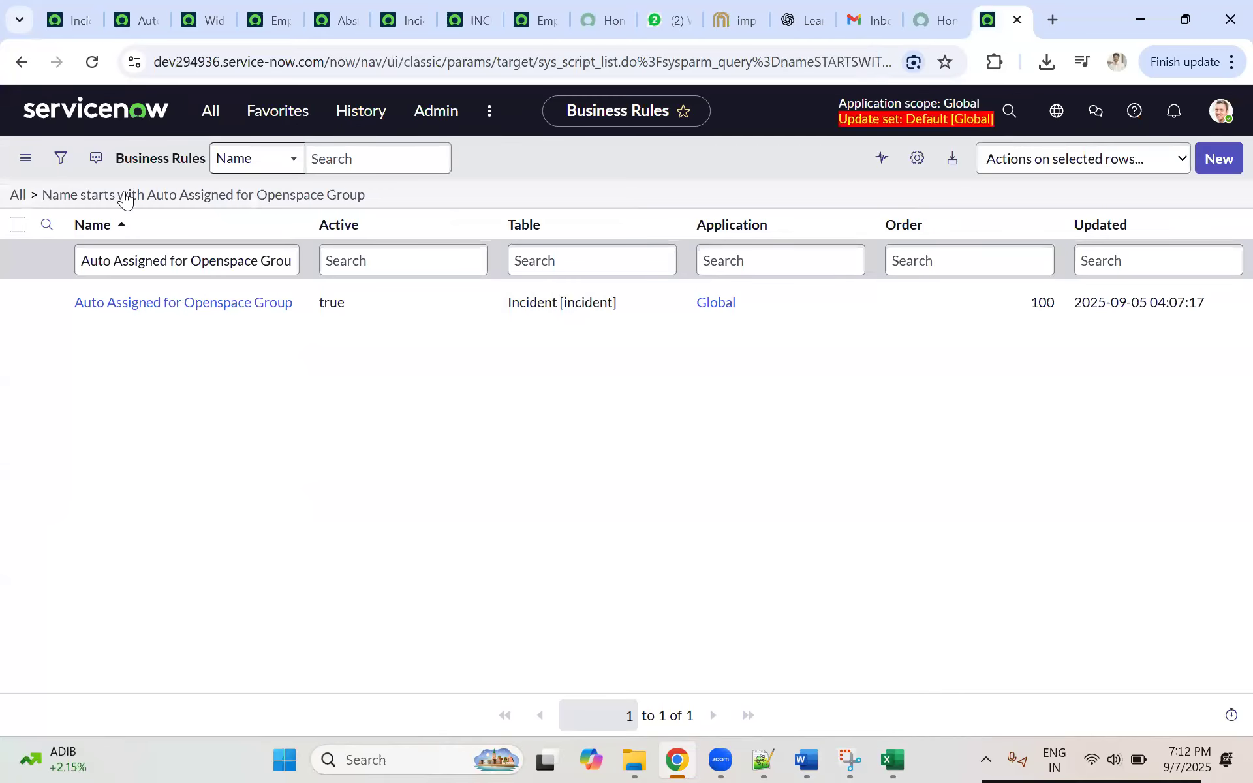
left_click(118, 222)
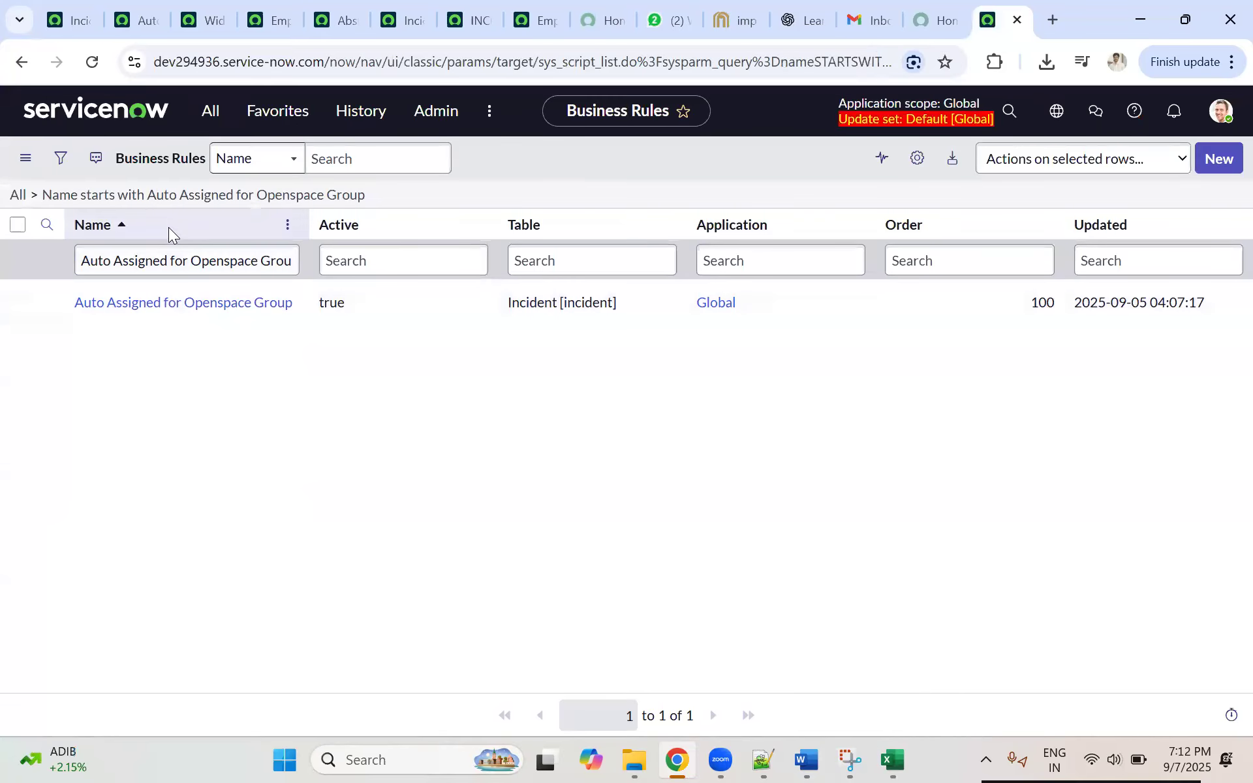
right_click(169, 224)
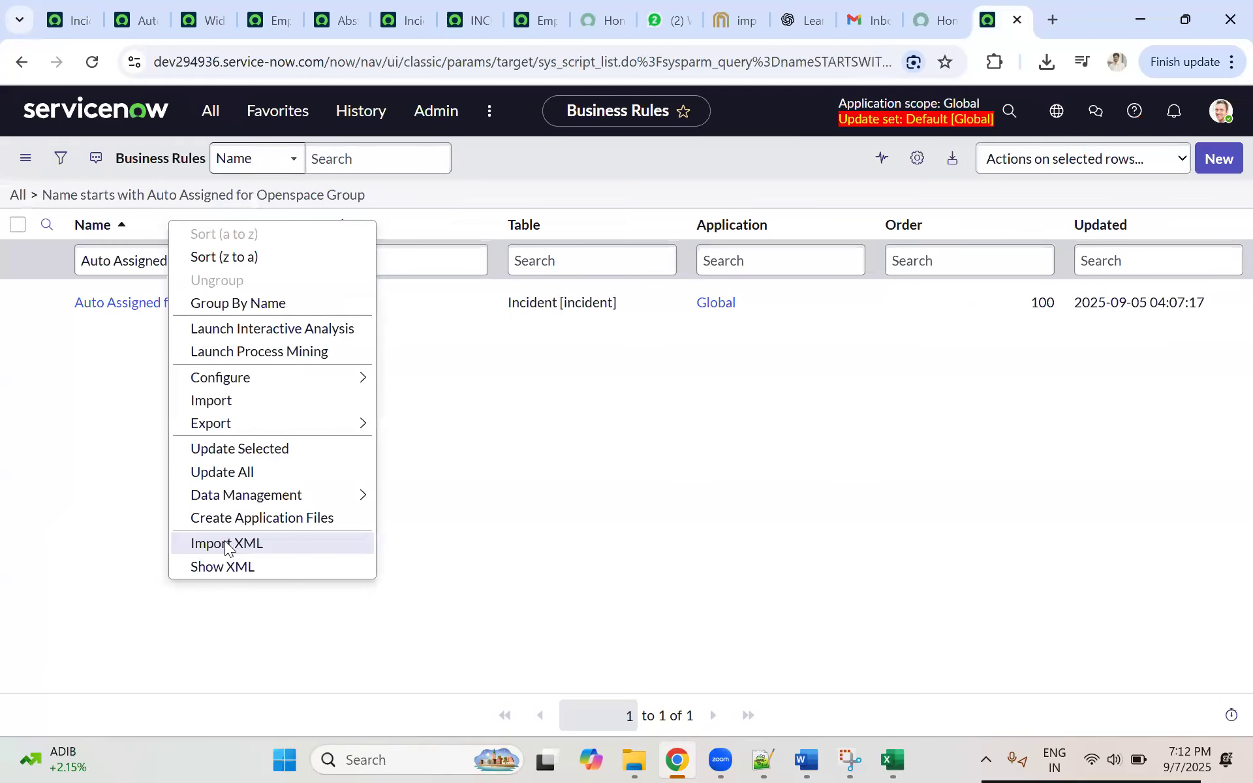
left_click(54, 262)
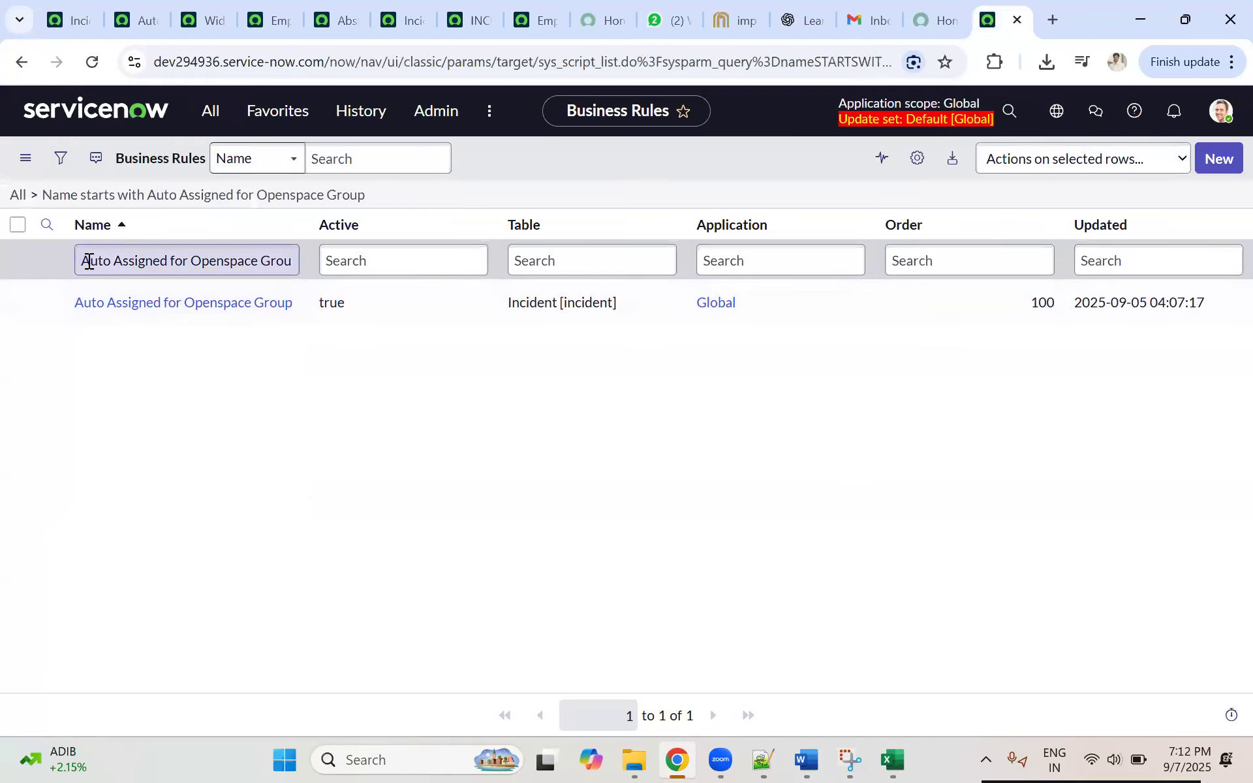
triple_click(139, 259)
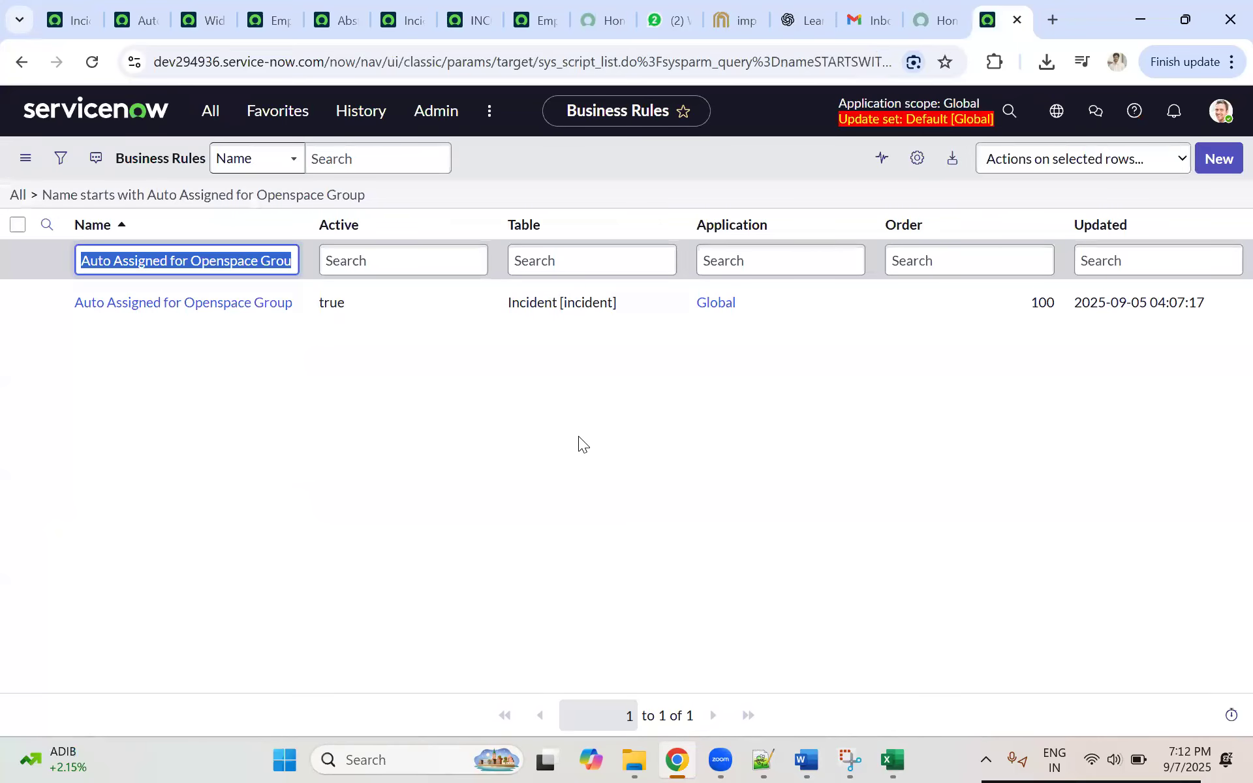
Step: Switch to the Topics_Day_18 Word document and review the Import XML navigation and Upload your saved XML file steps
left_click(813, 761)
left_click(569, 450)
left_click_drag(465, 445, 664, 445)
left_click(377, 482)
left_click_drag(443, 486, 571, 478)
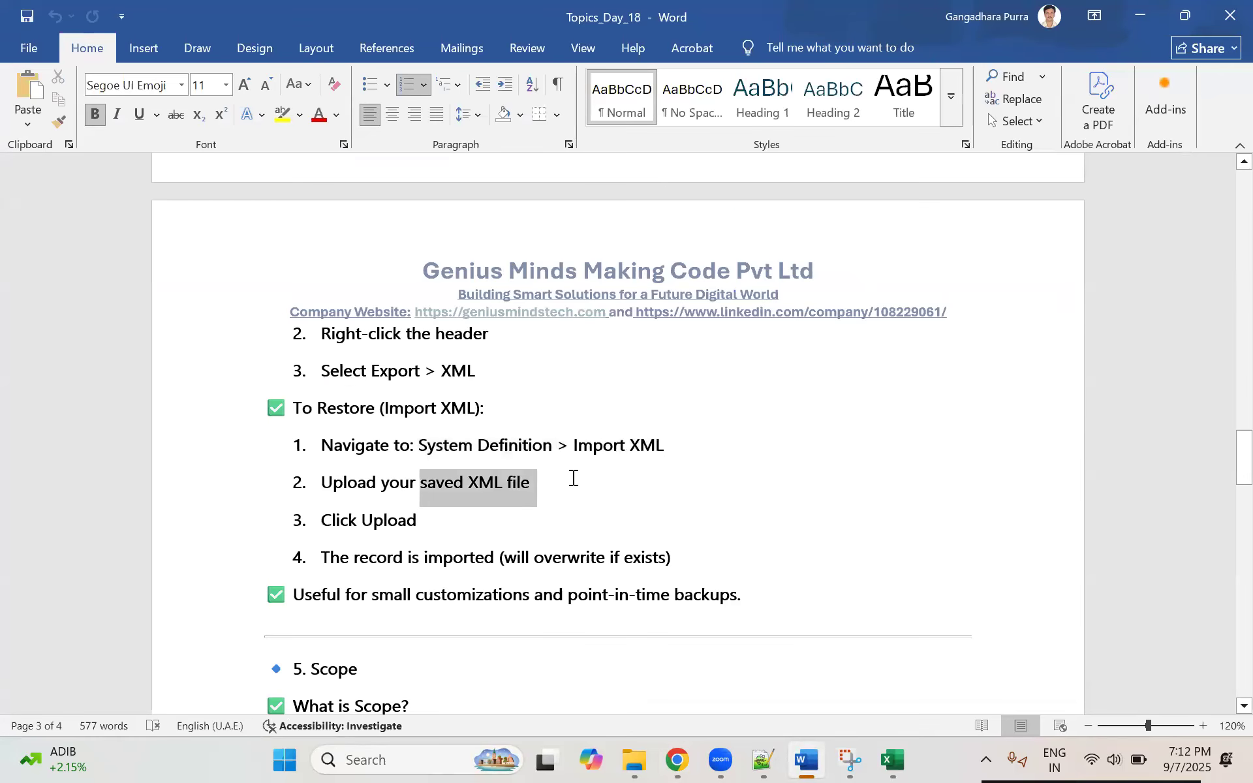
Step: Highlight the Click Upload step and the "will overwrite" wording in the Import XML restore notes
left_click(428, 483)
left_click(578, 477, "shift")
triple_click(511, 510)
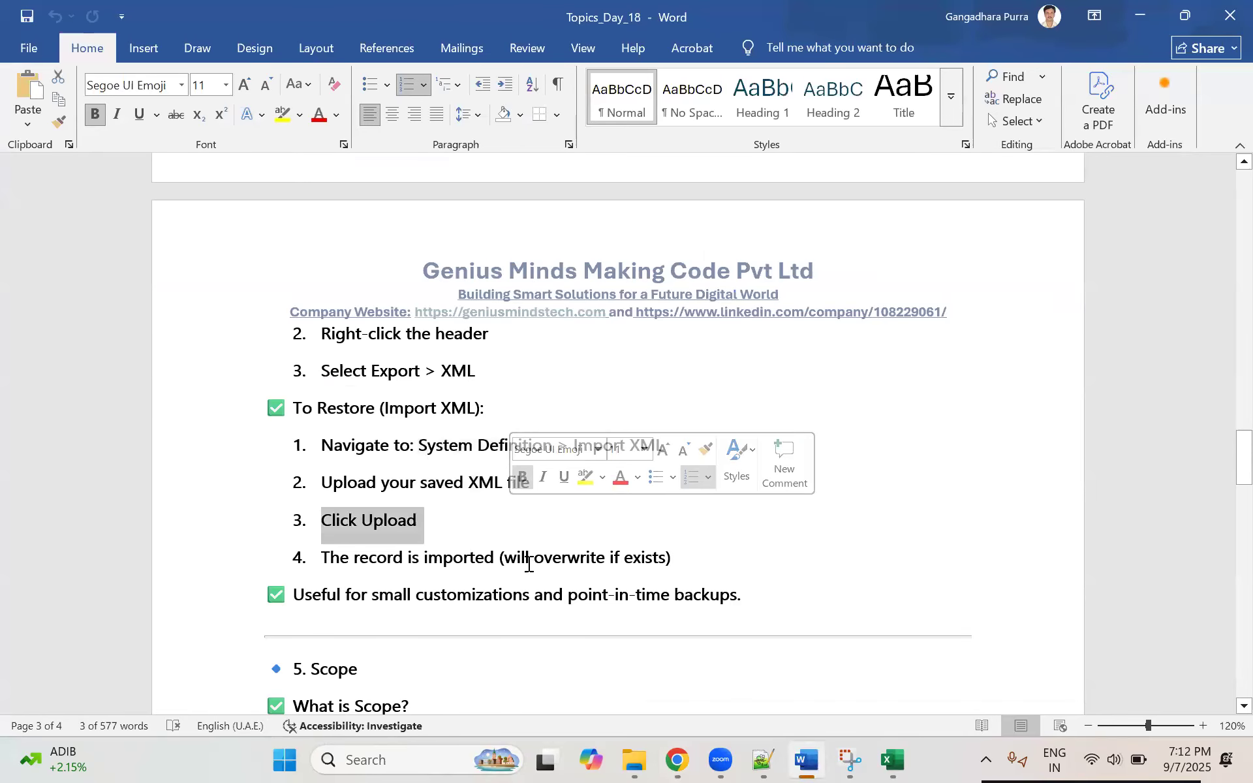
left_click_drag(503, 558, 593, 561)
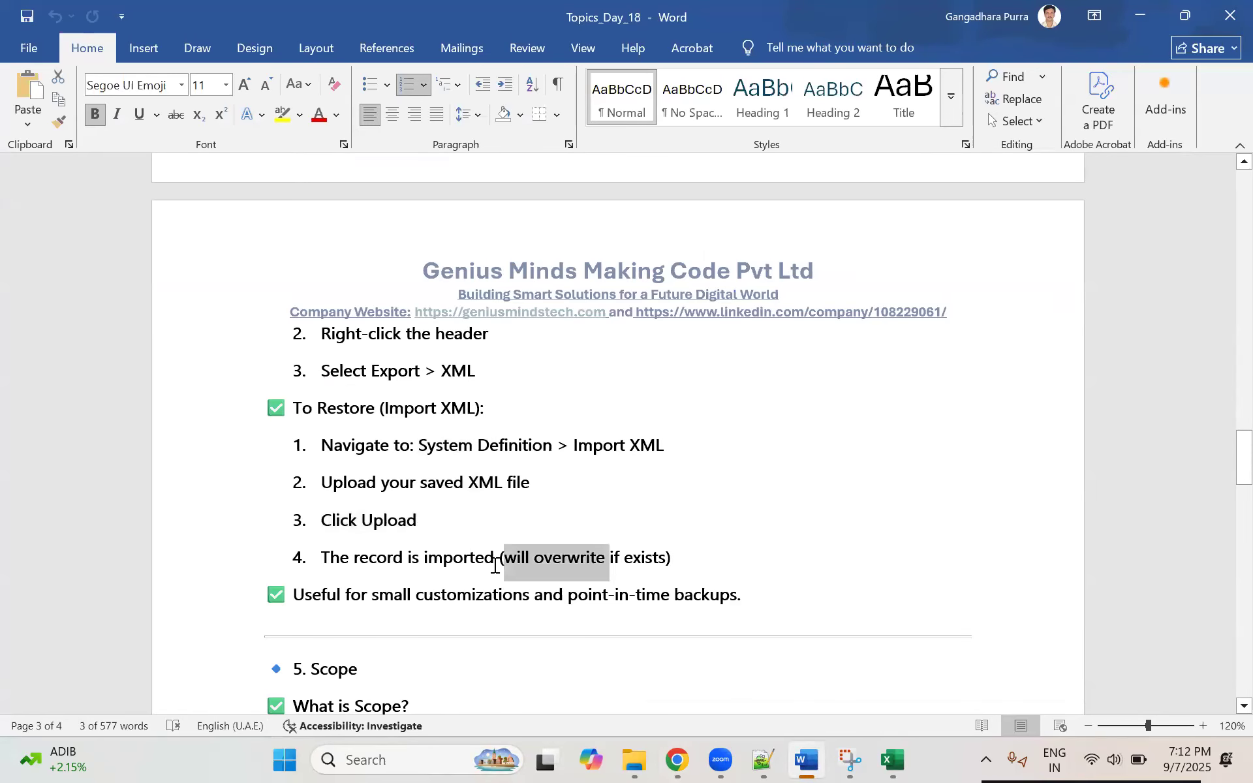
Step: Switch to Chrome, open incident INC0000055 from the dev357063 Incidents list, and enter 11111 as its work notes without posting
left_click(677, 760)
left_click(71, 18)
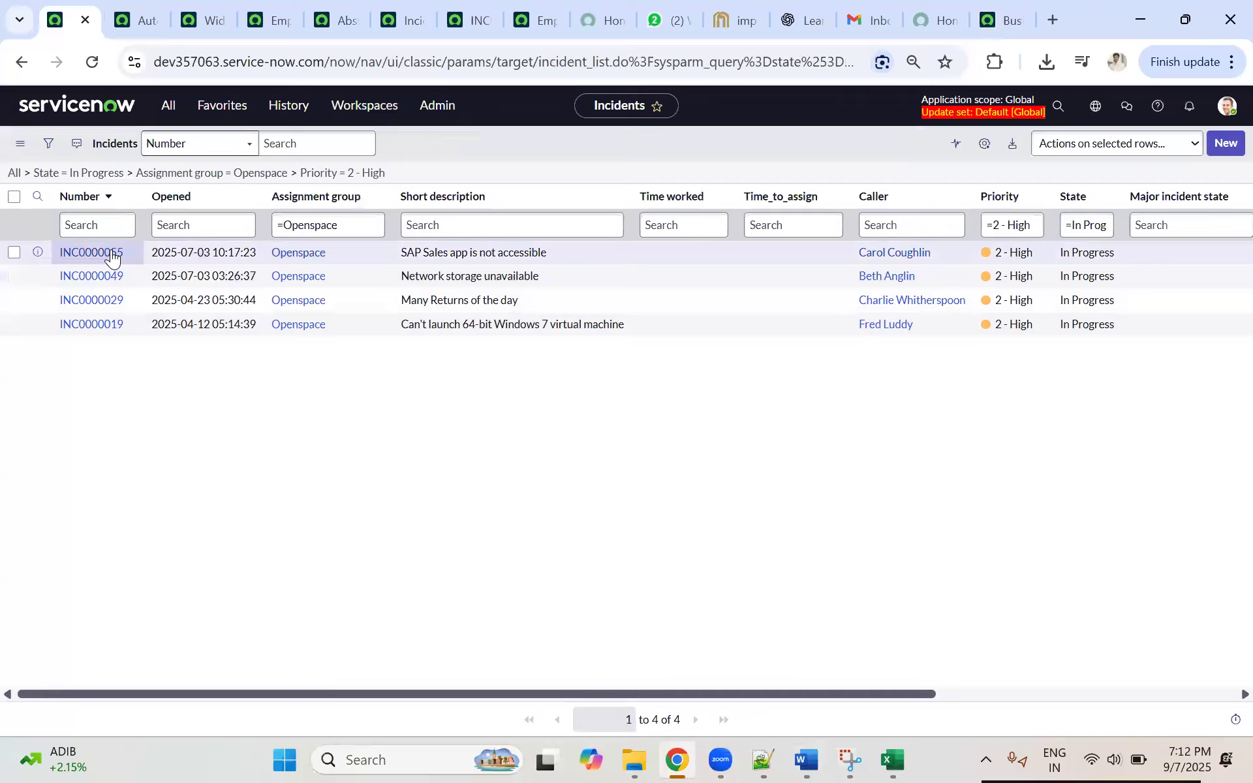
left_click(112, 253)
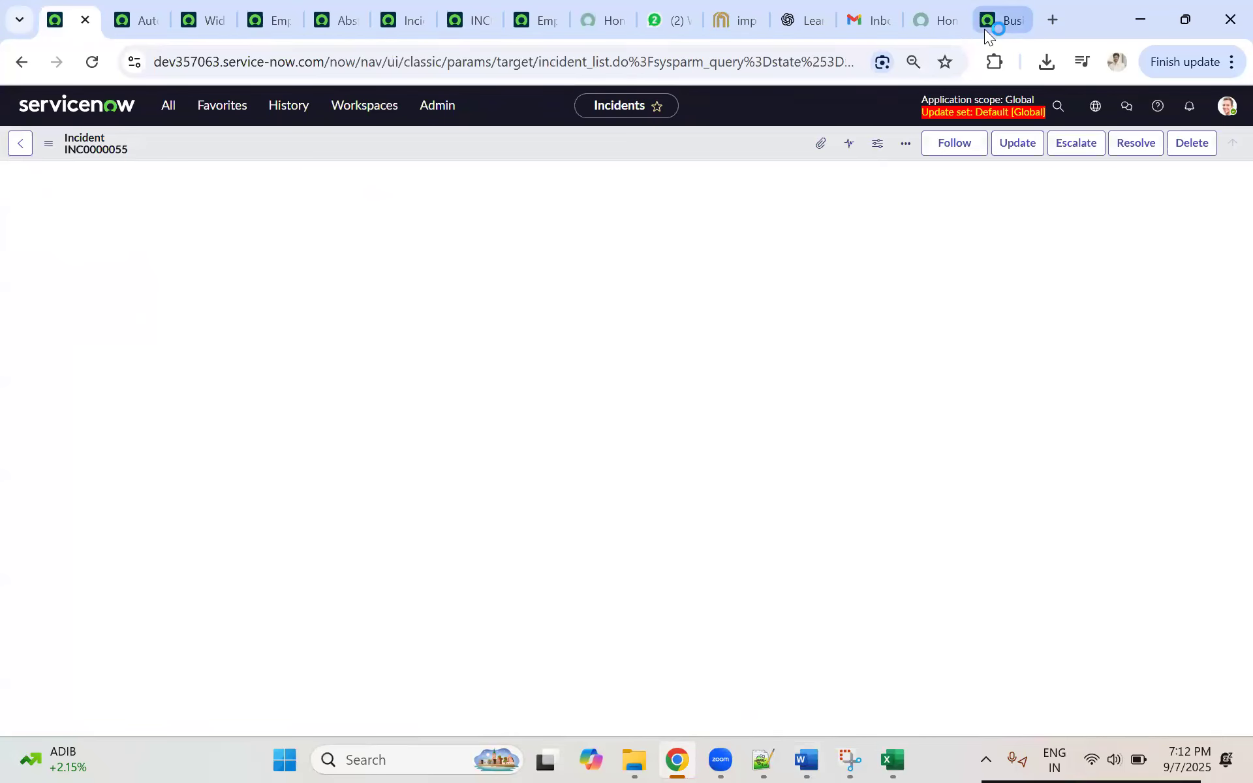
left_click(986, 29)
left_click(88, 20)
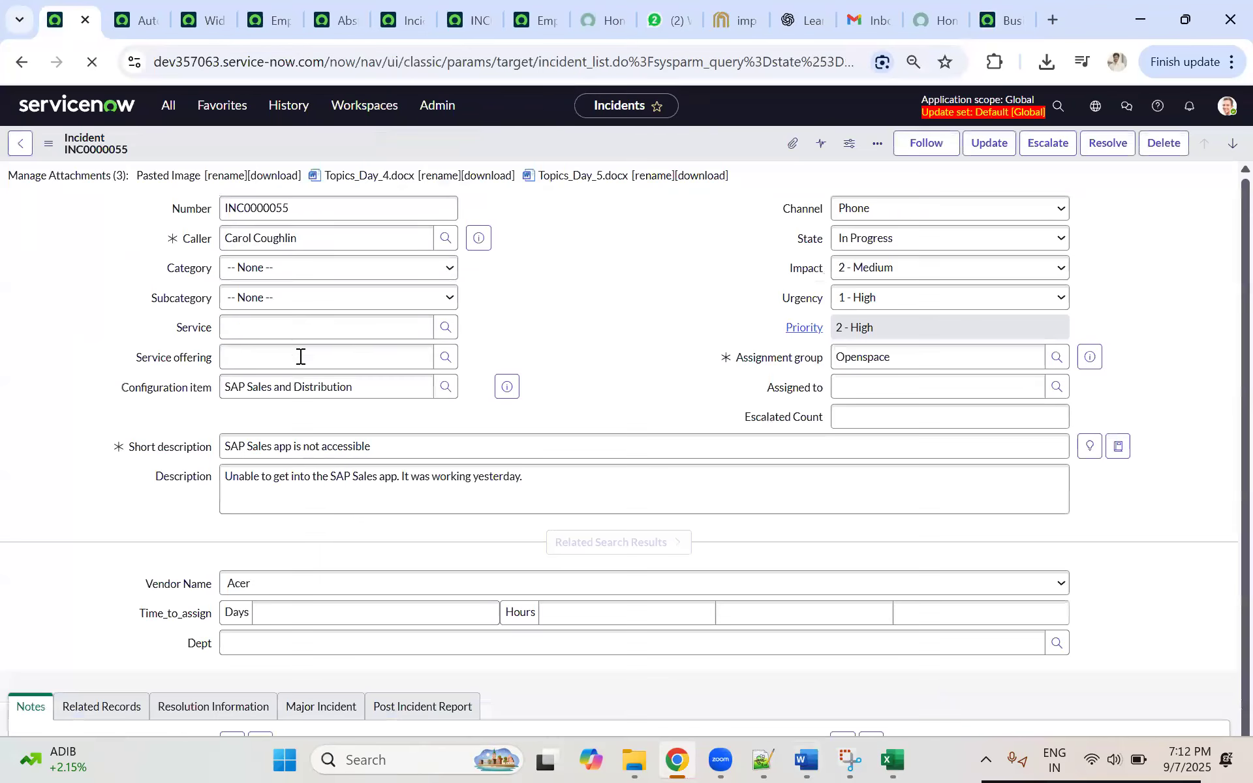
scroll(346, 560, "down", 6)
left_click(291, 405)
type("test")
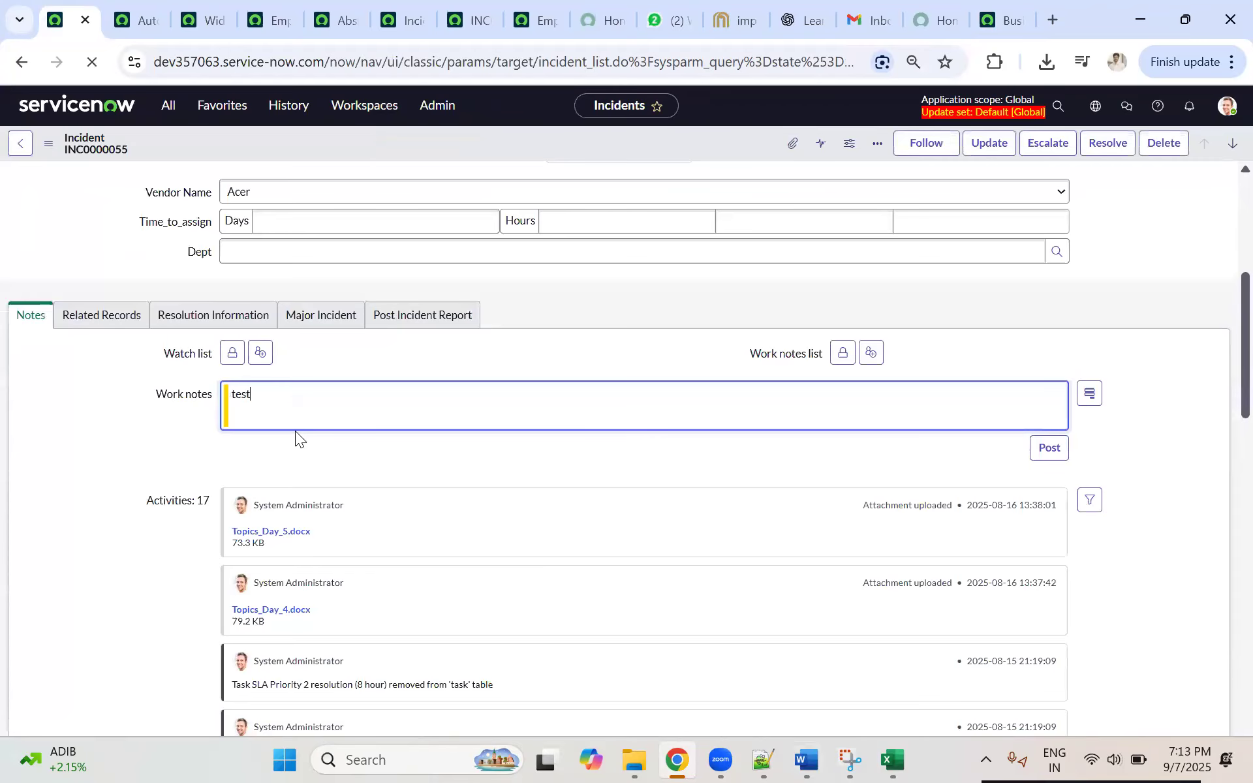
type("11111")
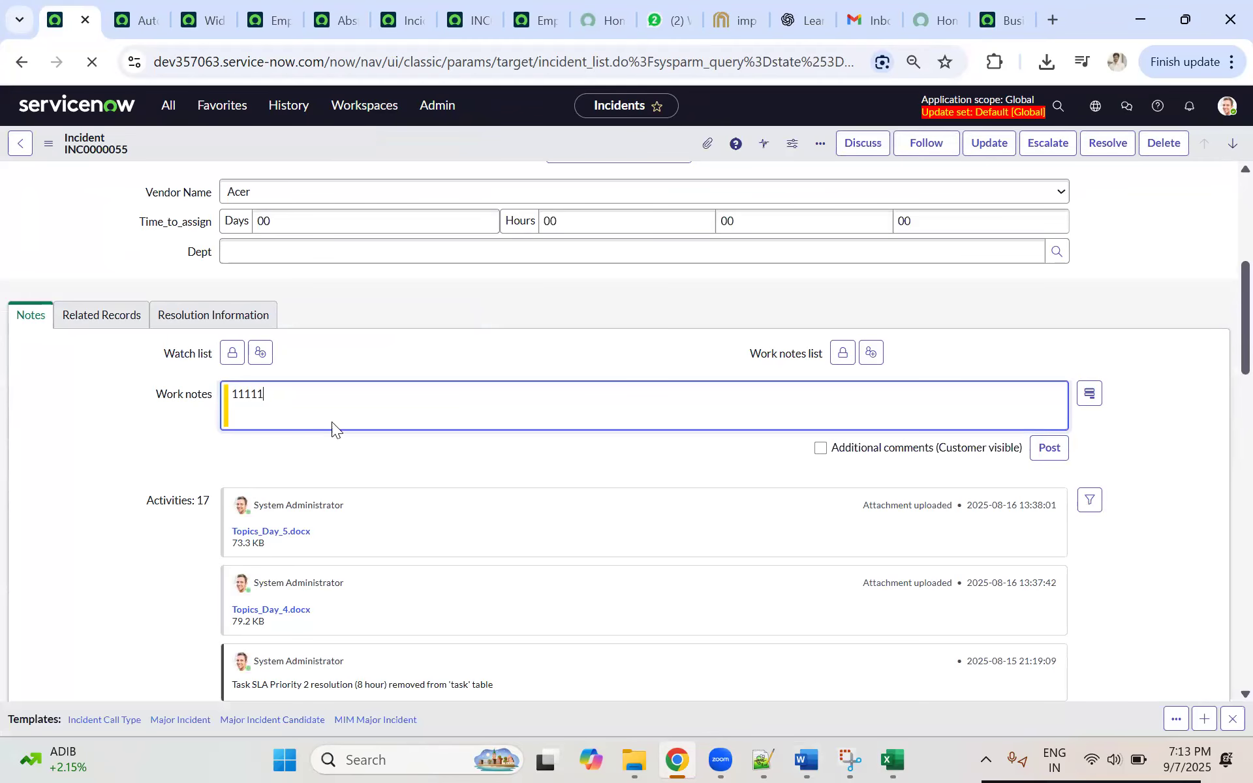
Step: Compare the INC0000055 form on dev357063 with the dev294936 Business Rules list
left_click(999, 25)
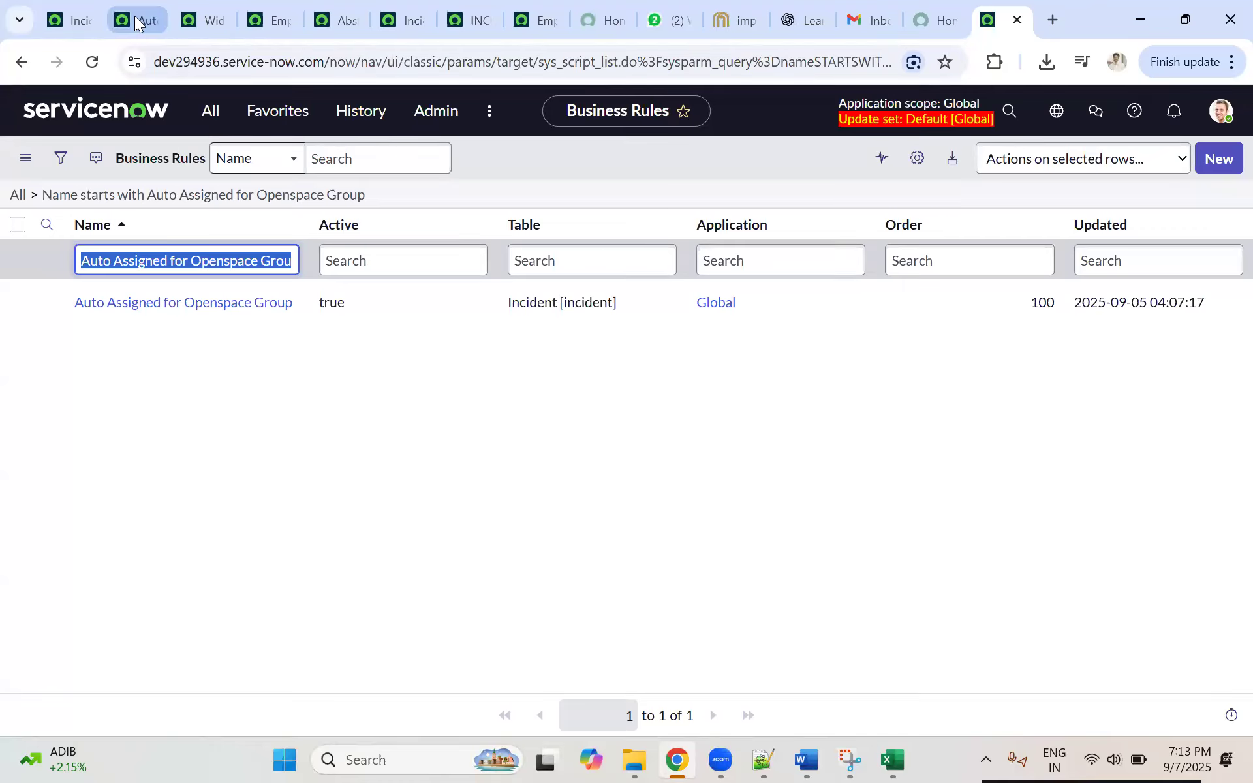
left_click(77, 18)
scroll(290, 321, "up", 1)
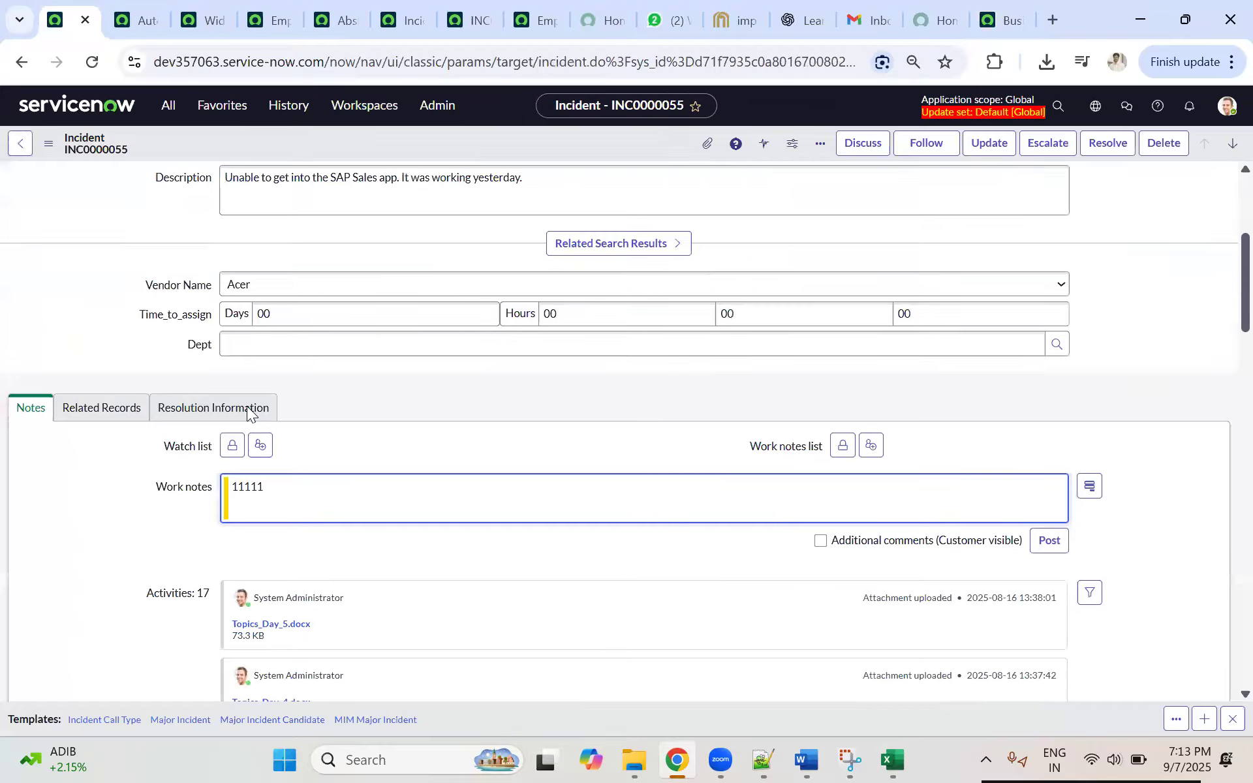
scroll(248, 413, "up", 2)
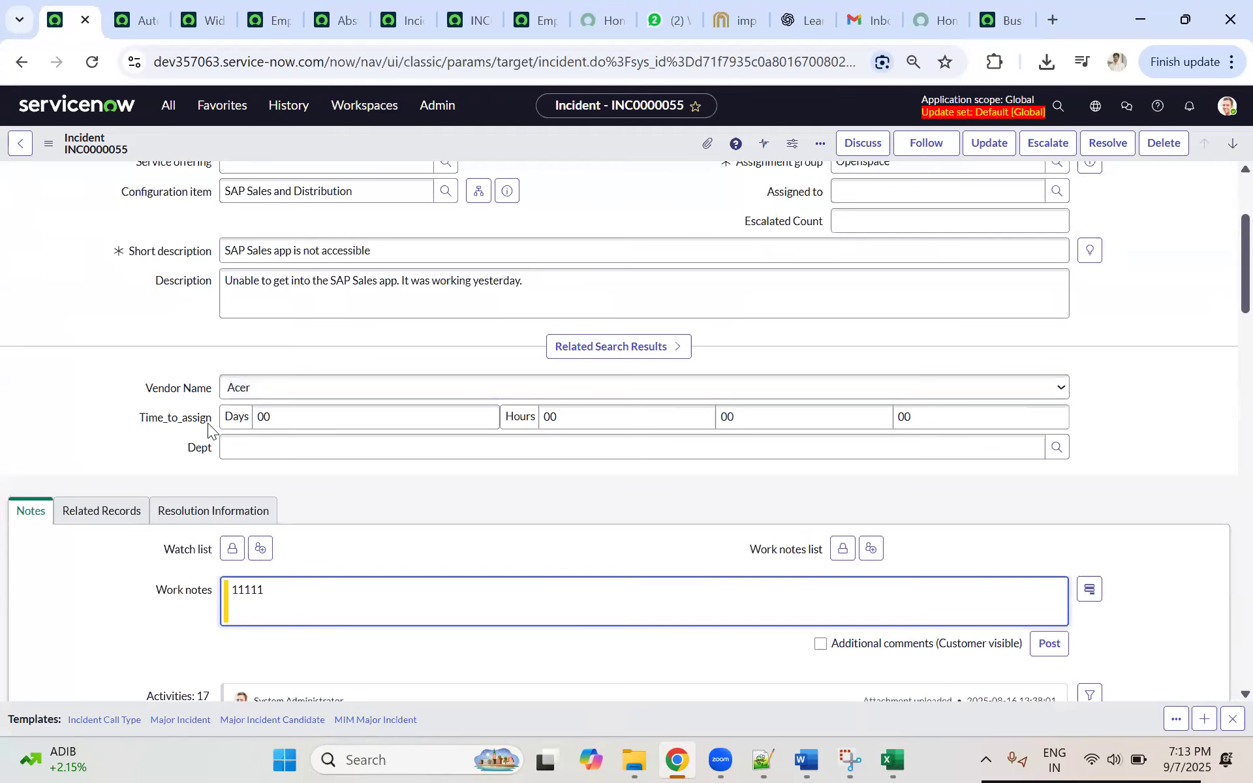
left_click(985, 27)
left_click(218, 126)
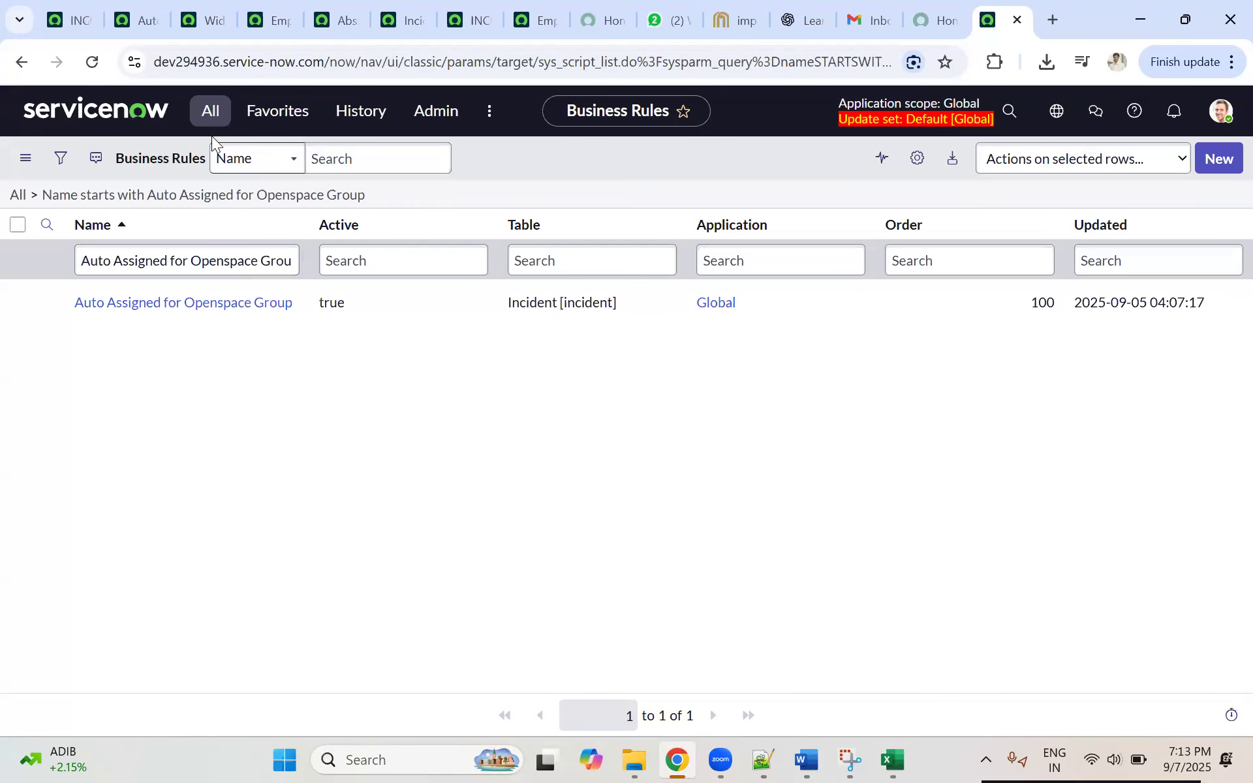
left_click(87, 21)
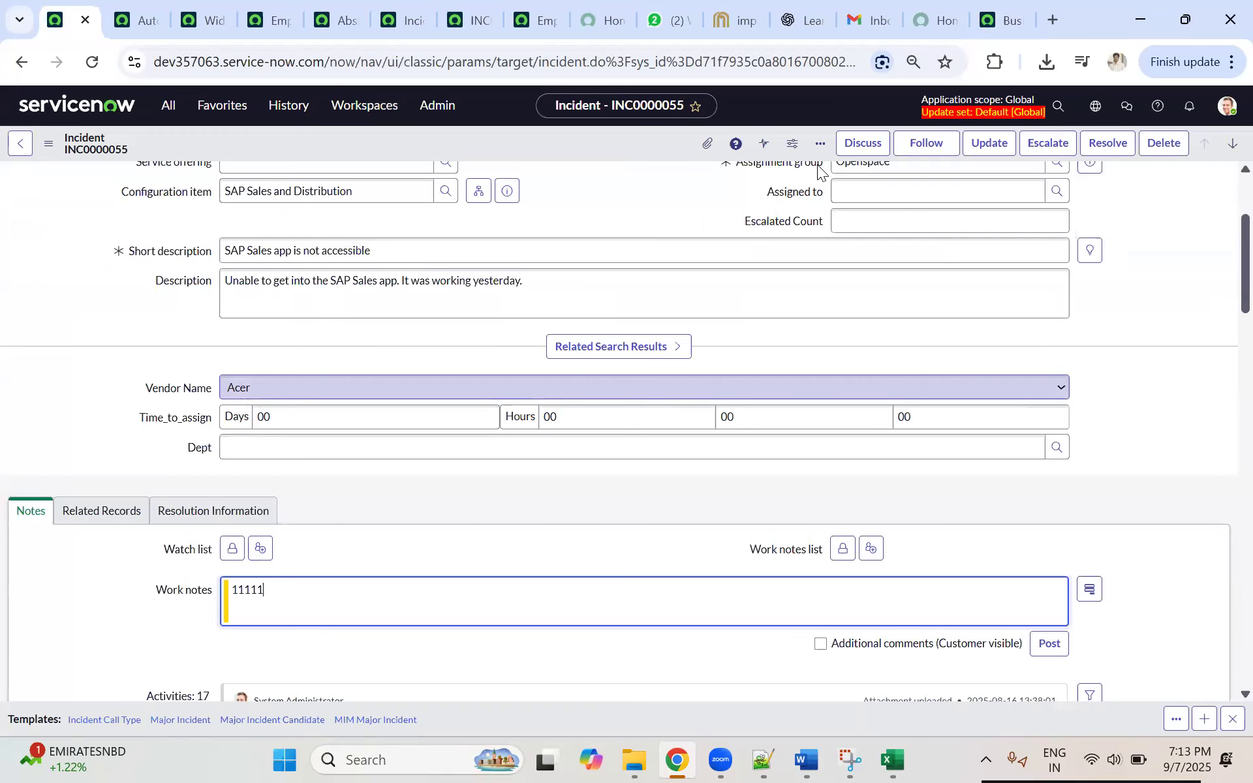
left_click(1005, 20)
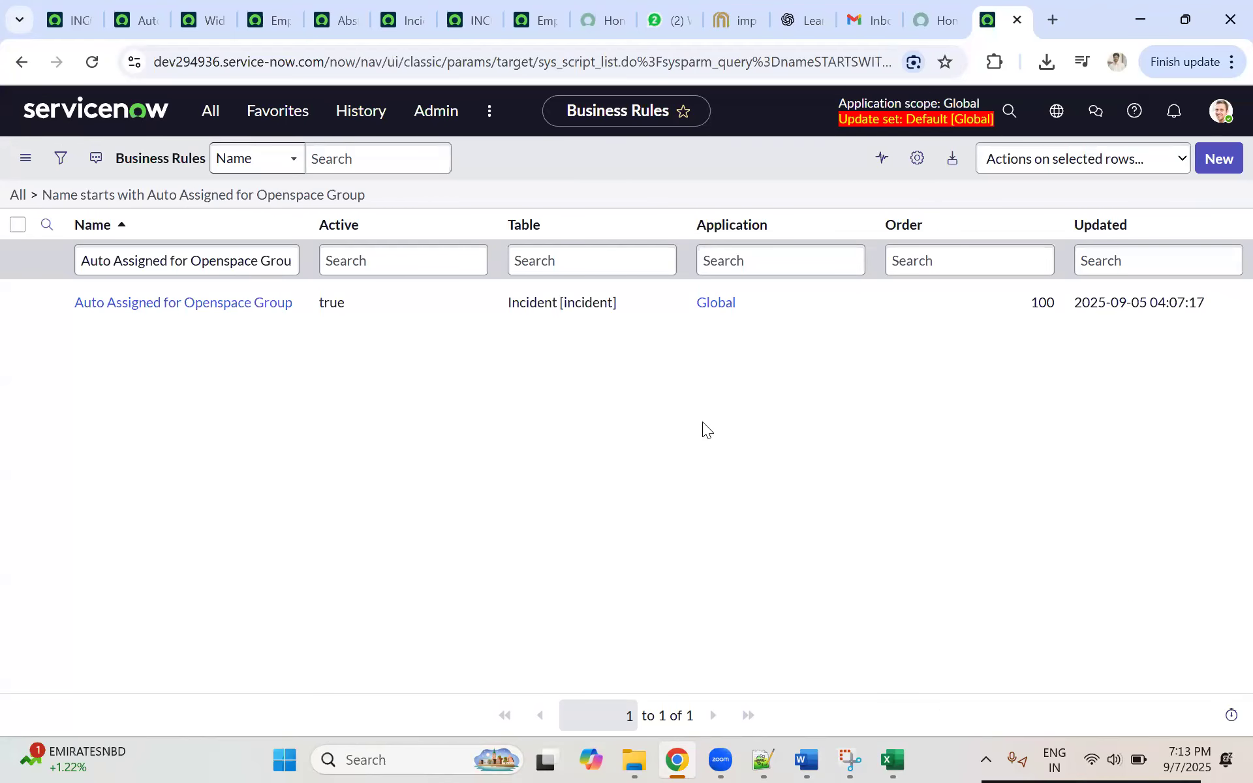
Step: Switch to the Topics_Day_18 Word document and review the Update Set Creation section and the import set steps above it
left_click(807, 760)
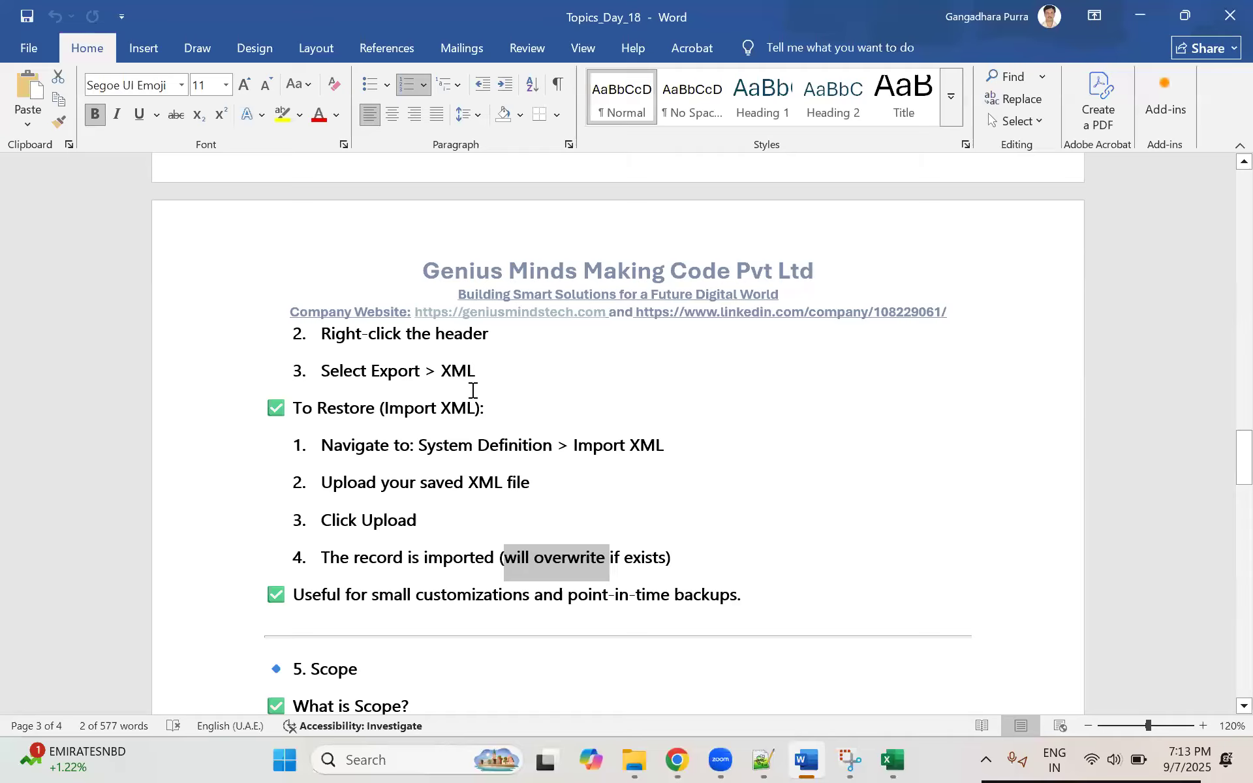
scroll(473, 390, "up", 10)
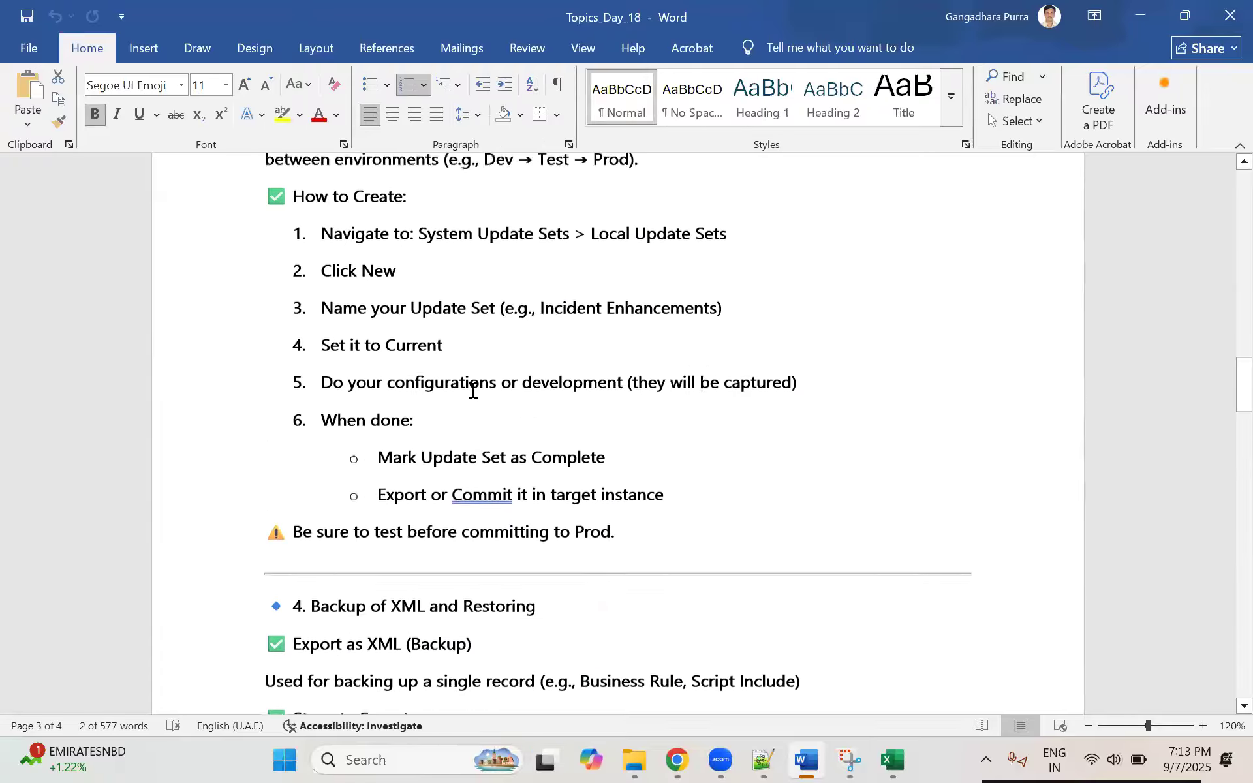
scroll(472, 390, "up", 2)
scroll(473, 391, "up", 3)
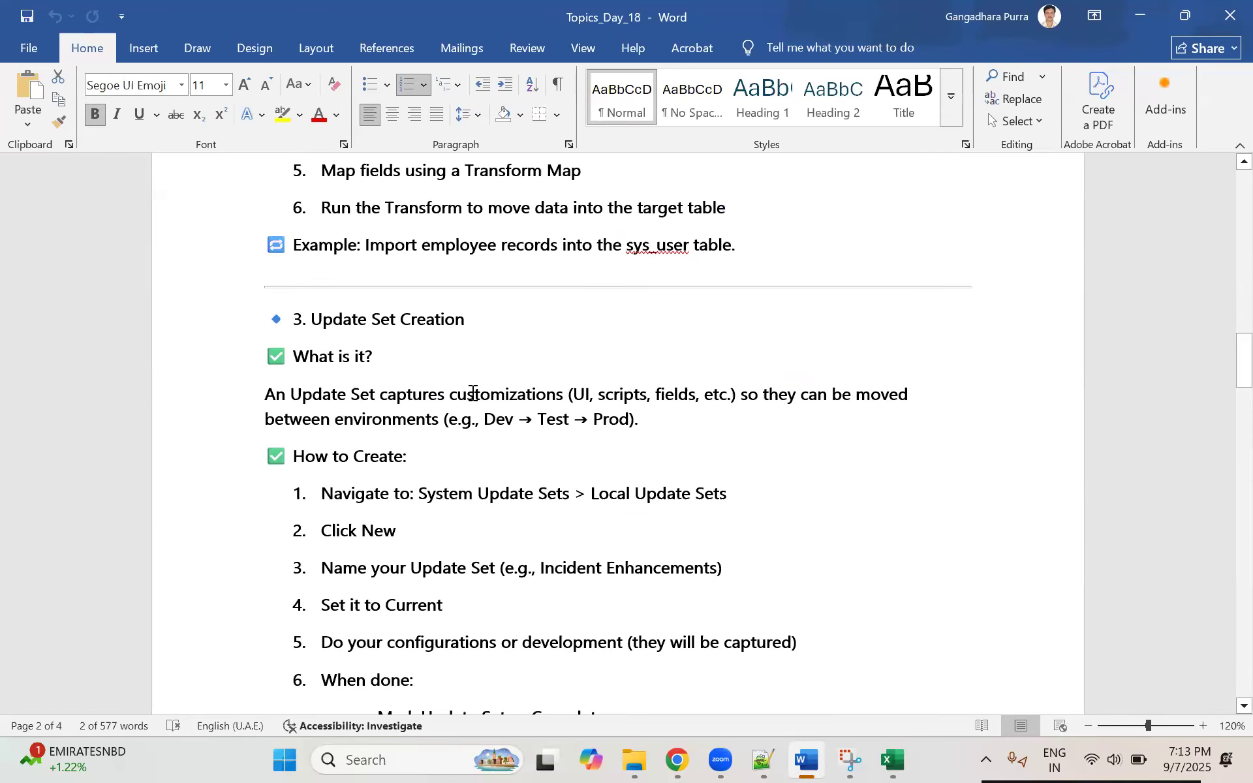
scroll(472, 390, "up", 5)
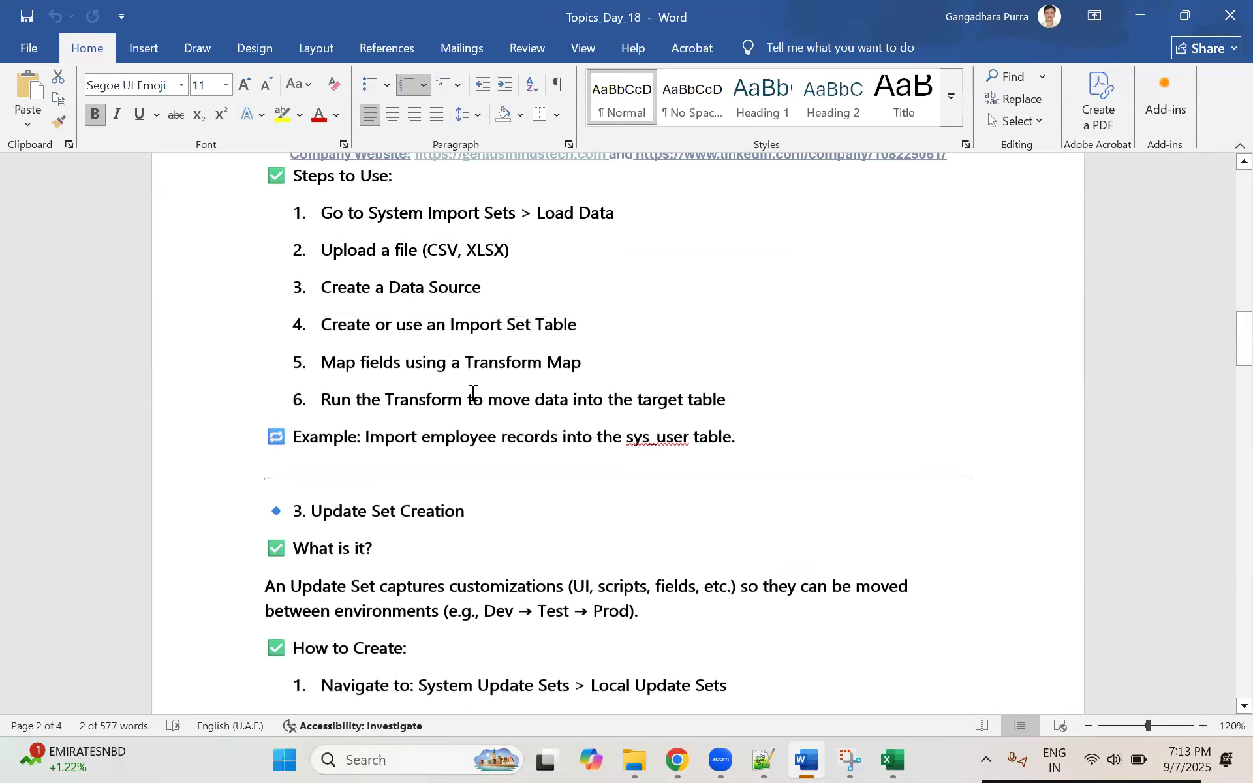
scroll(472, 392, "down", 1)
scroll(473, 393, "up", 3)
scroll(473, 392, "down", 8)
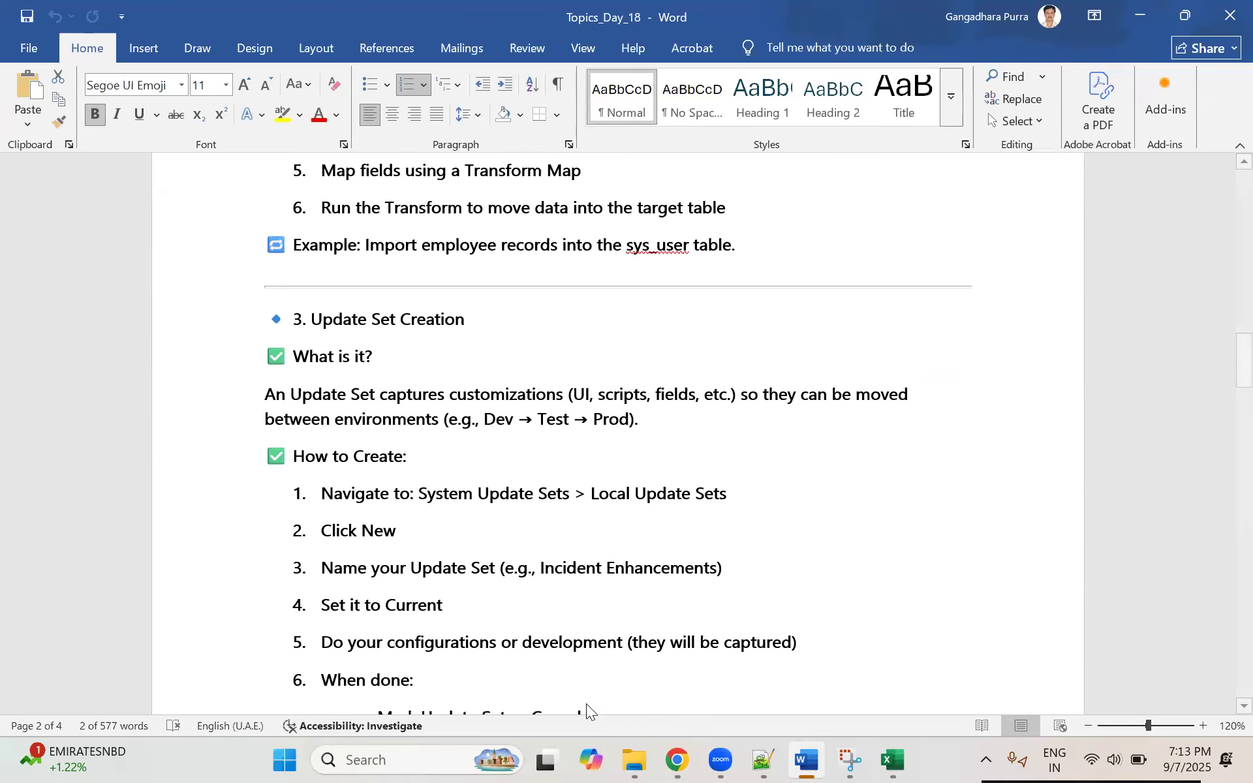
Step: Return to Chrome and close the unneeded widget, script include, incident and employee tabs, discarding unsaved changes on INC0010042
left_click(678, 760)
left_click(186, 25)
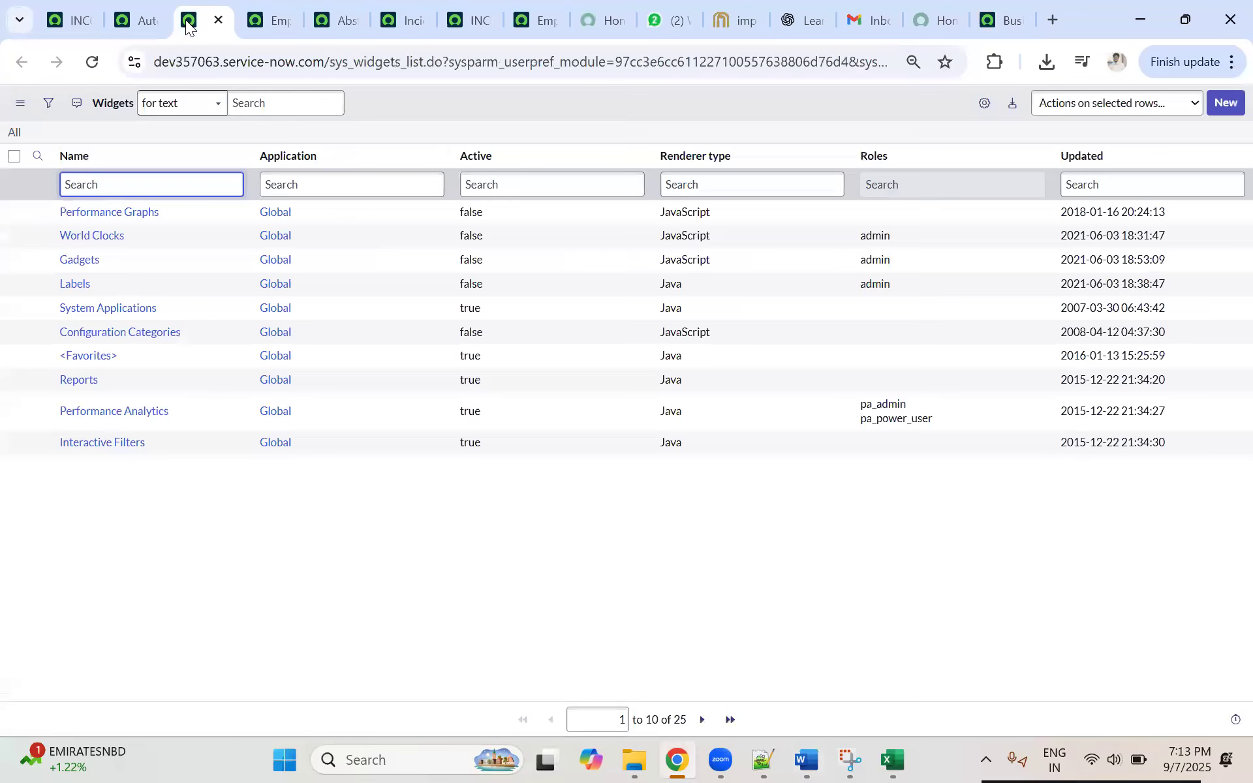
middle_click(185, 20)
middle_click(185, 19)
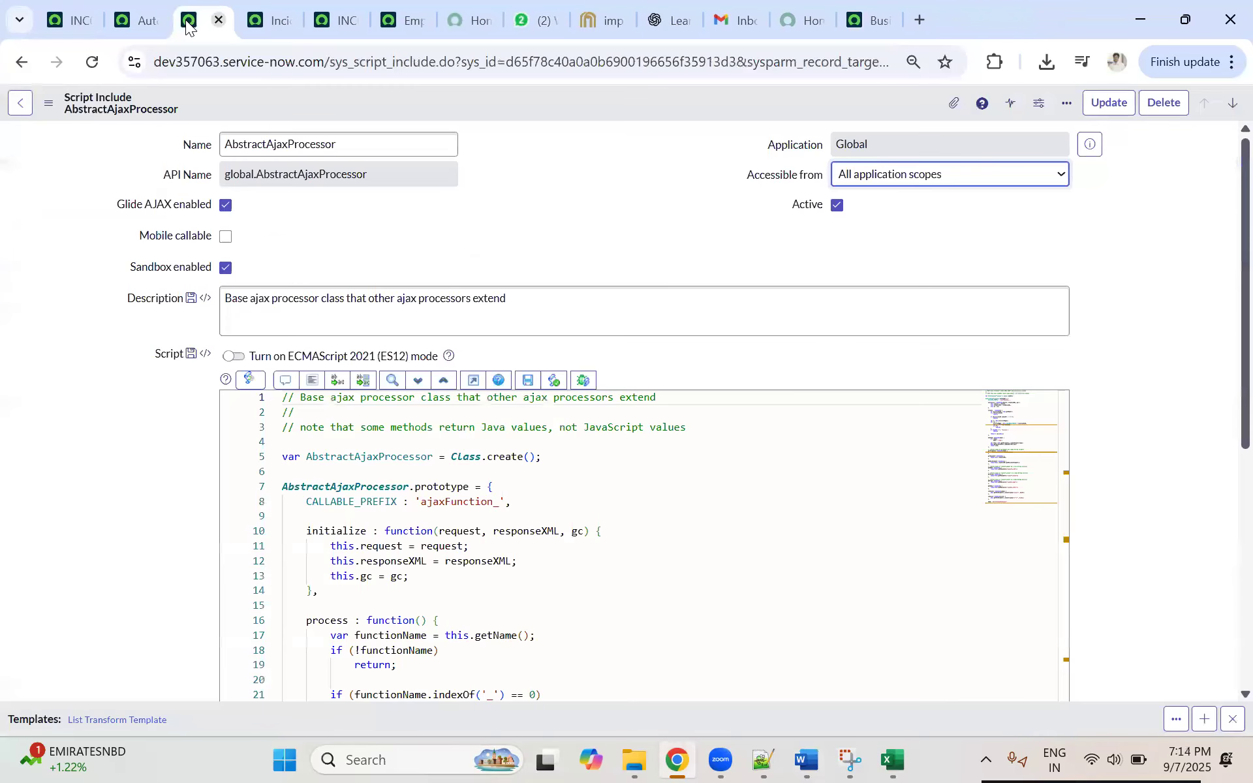
middle_click(185, 19)
middle_click(185, 20)
middle_click(185, 19)
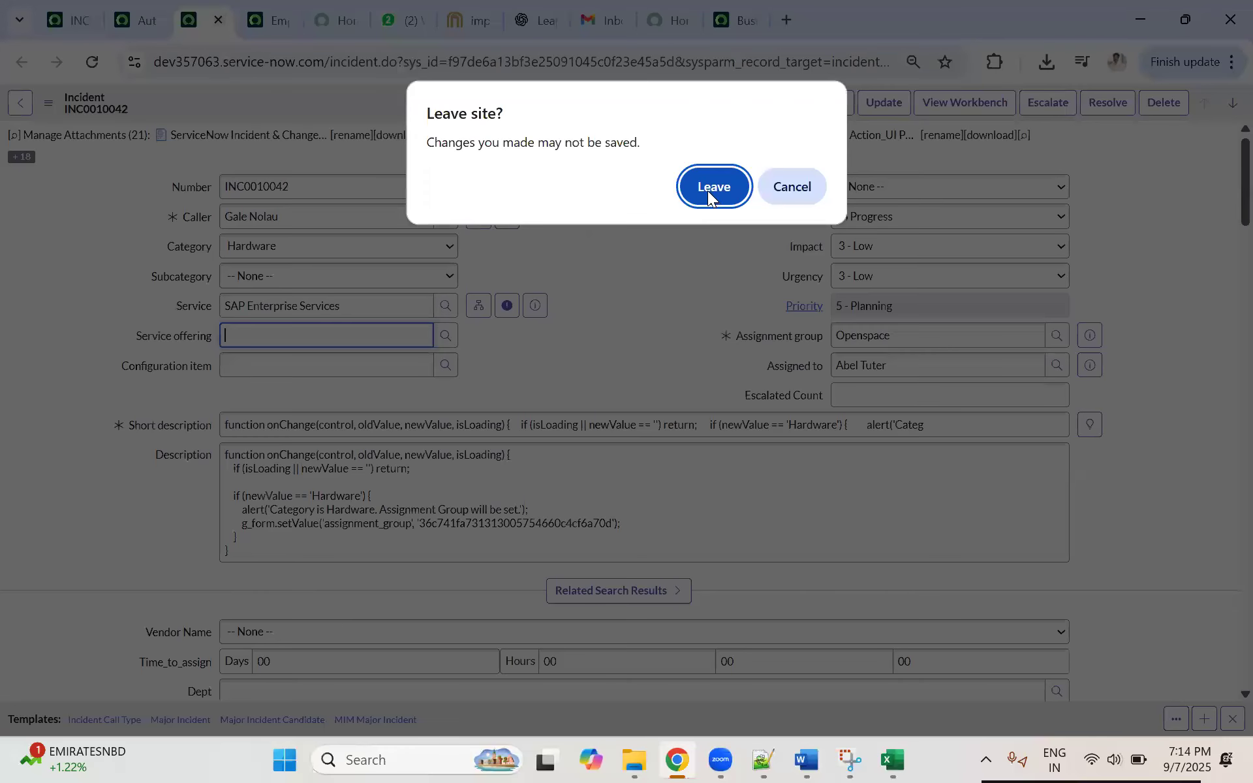
left_click(710, 190)
middle_click(242, 26)
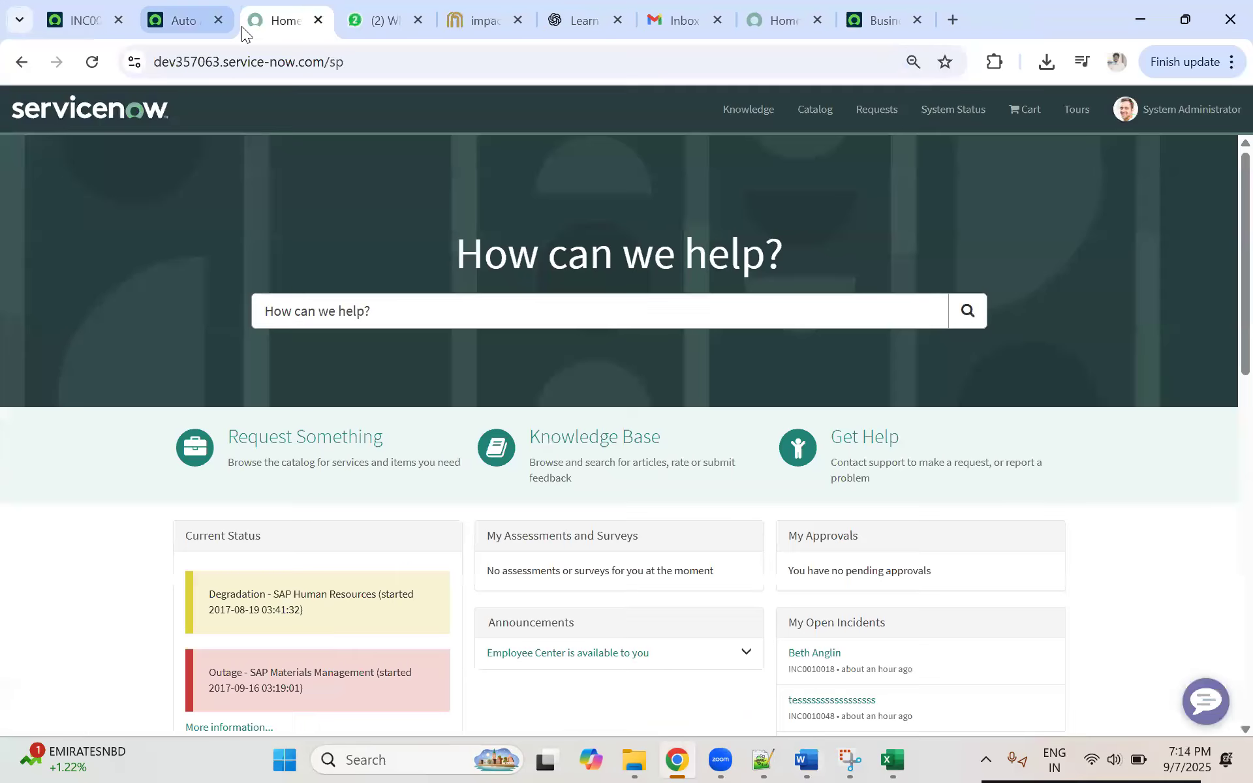
Step: View the dev357063 business rule, and open Auto Assigned for Openspace Group from the dev294936 Business Rules list
left_click(185, 21)
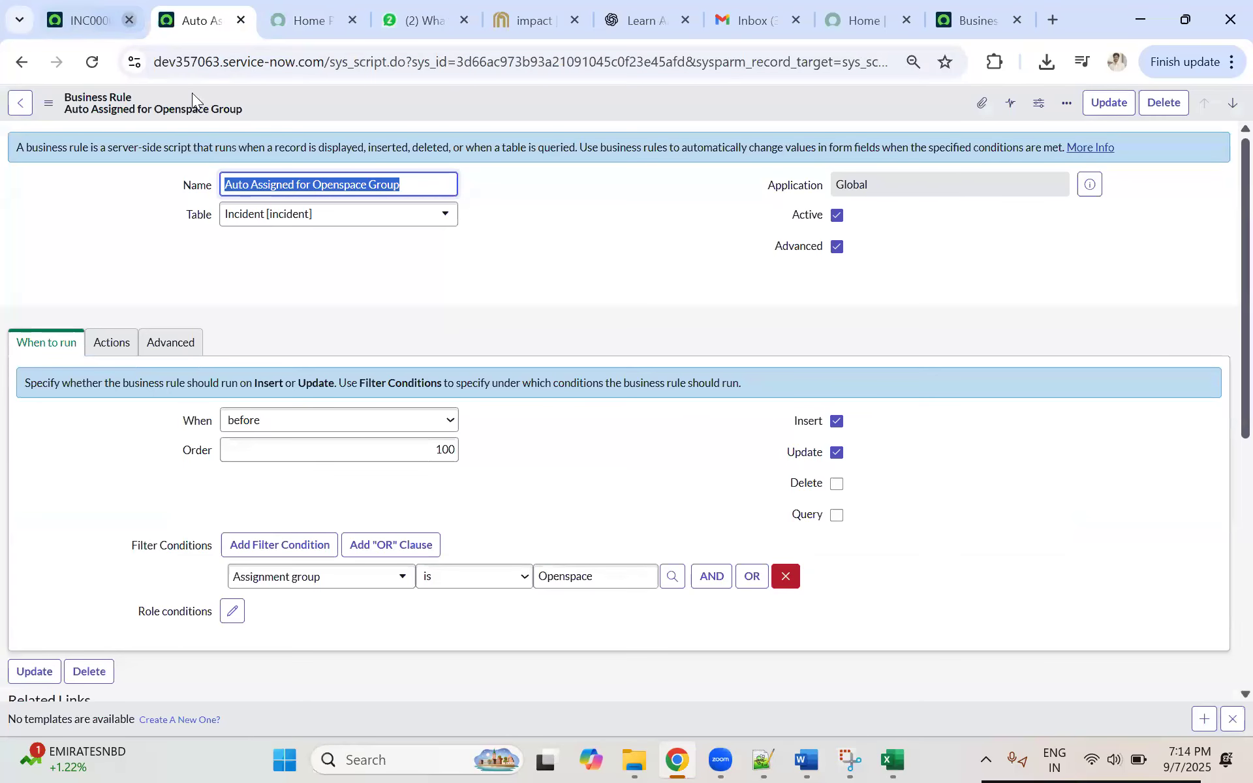
left_click(1011, 31)
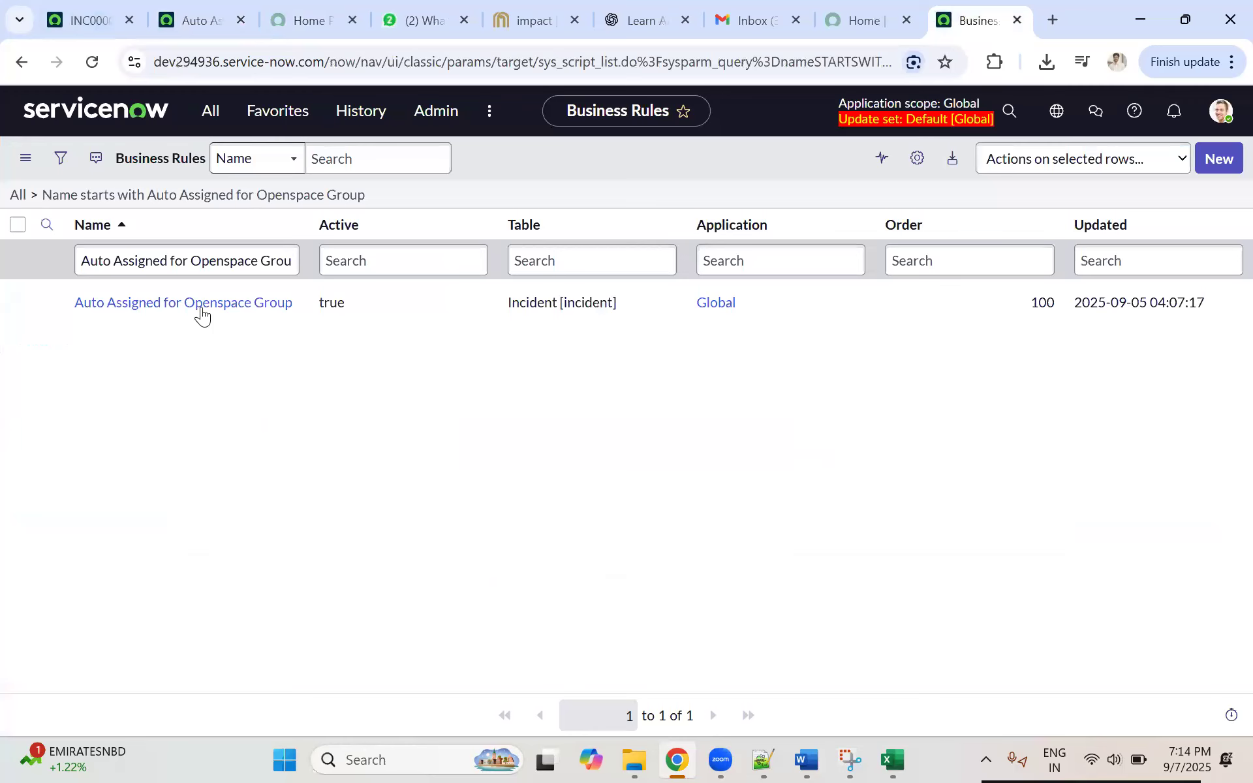
left_click(149, 304)
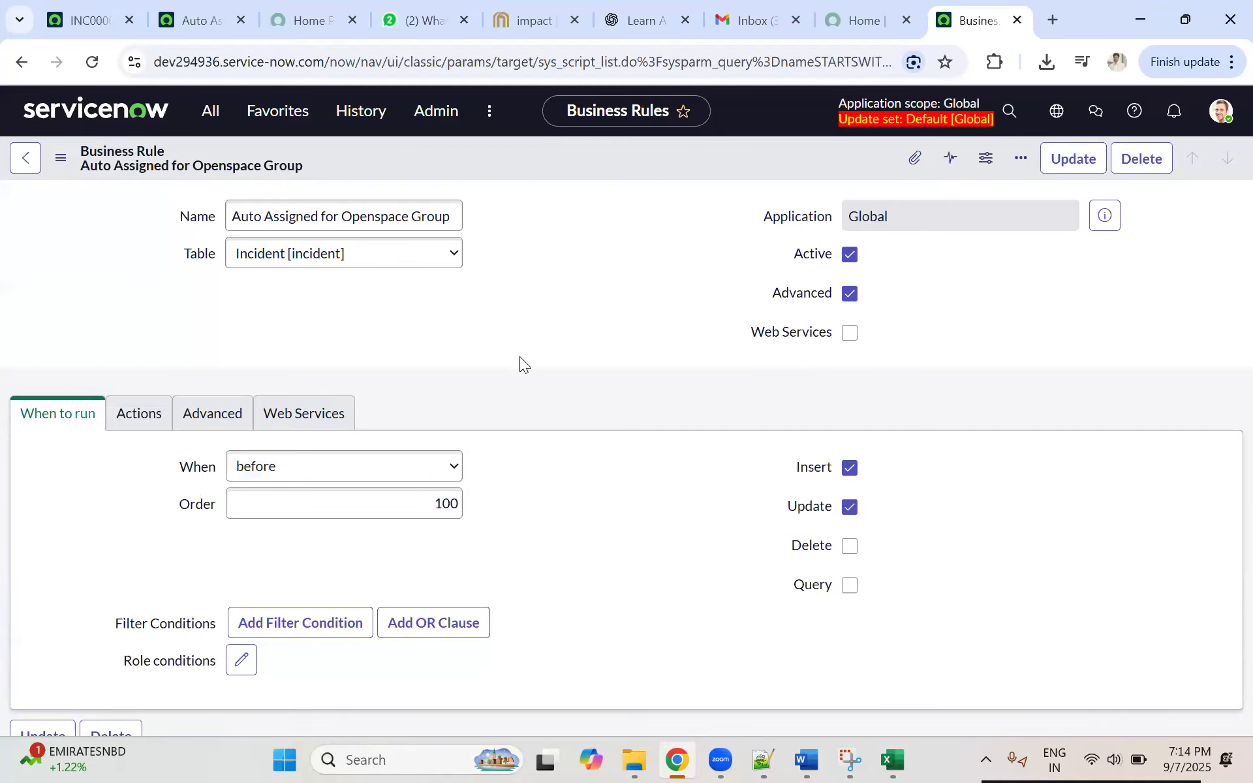
Step: Compare the instance addresses of the dev357063 incident and the dev294936 business rule, highlighting 936 in the latter
left_click(110, 9)
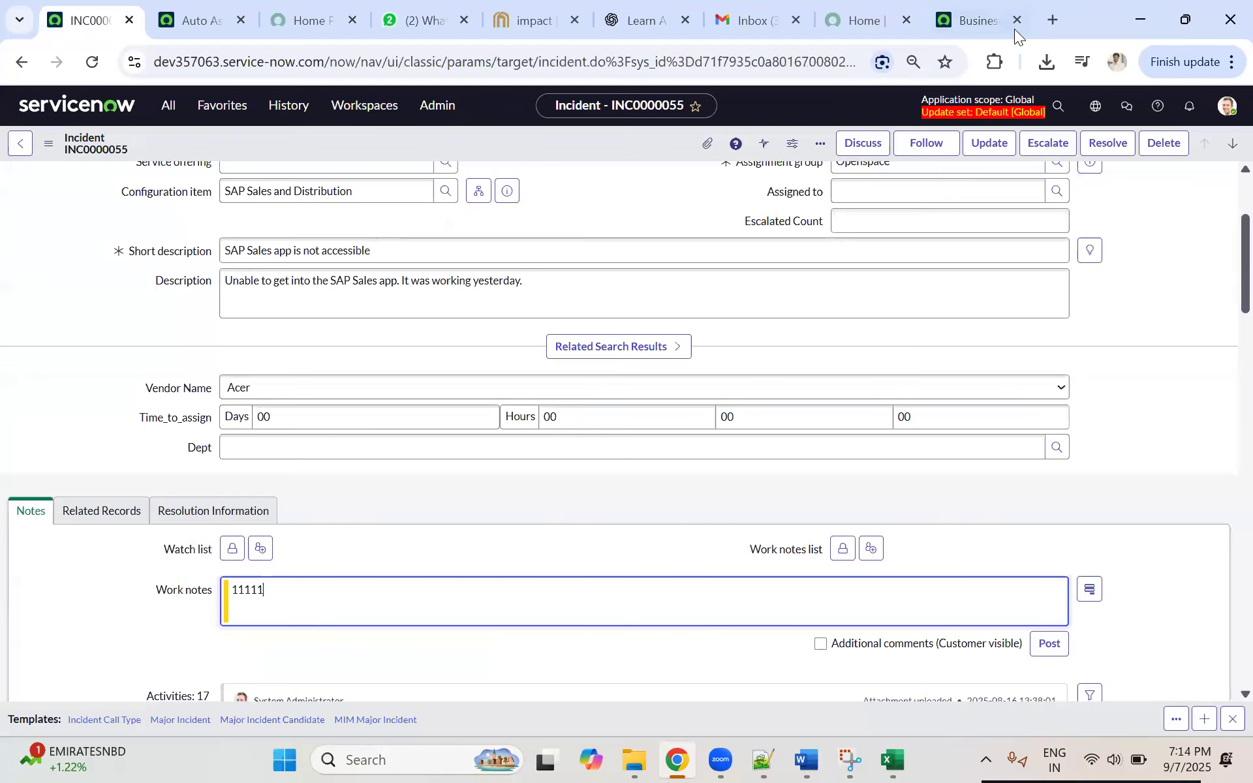
left_click(1014, 29)
left_click(87, 15)
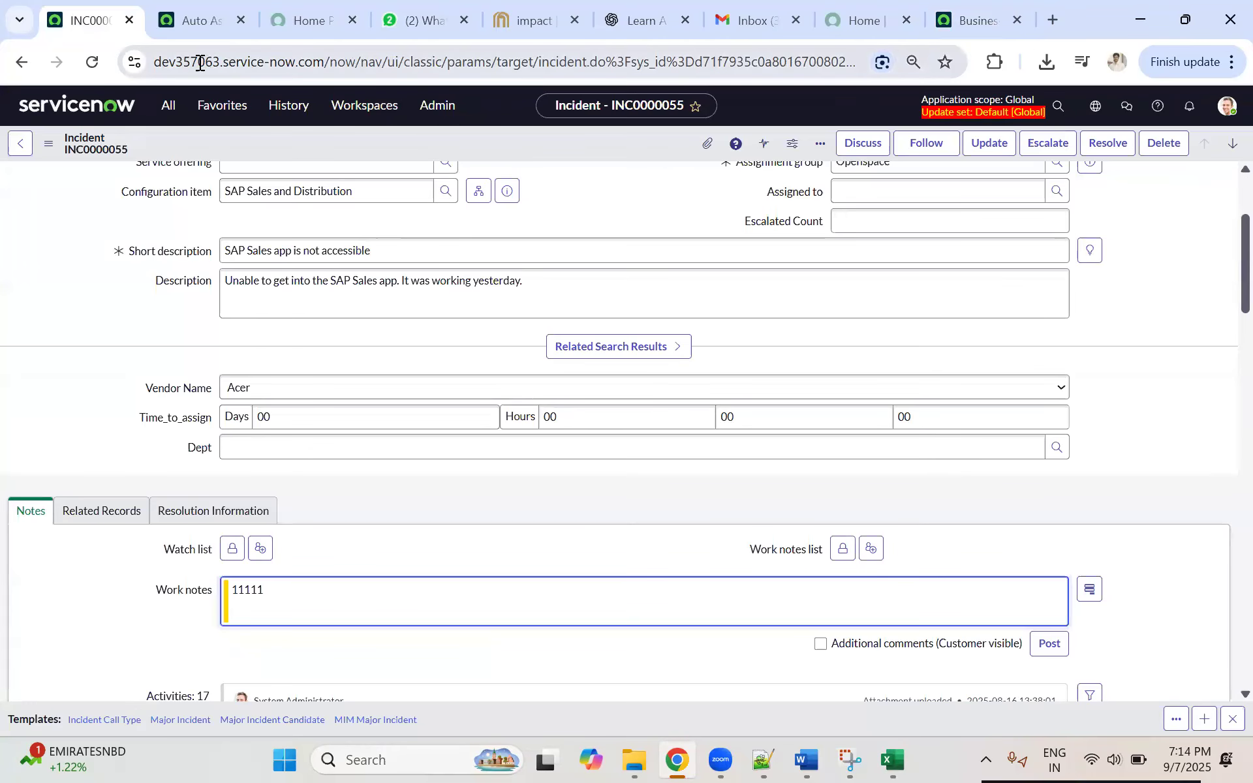
left_click(959, 26)
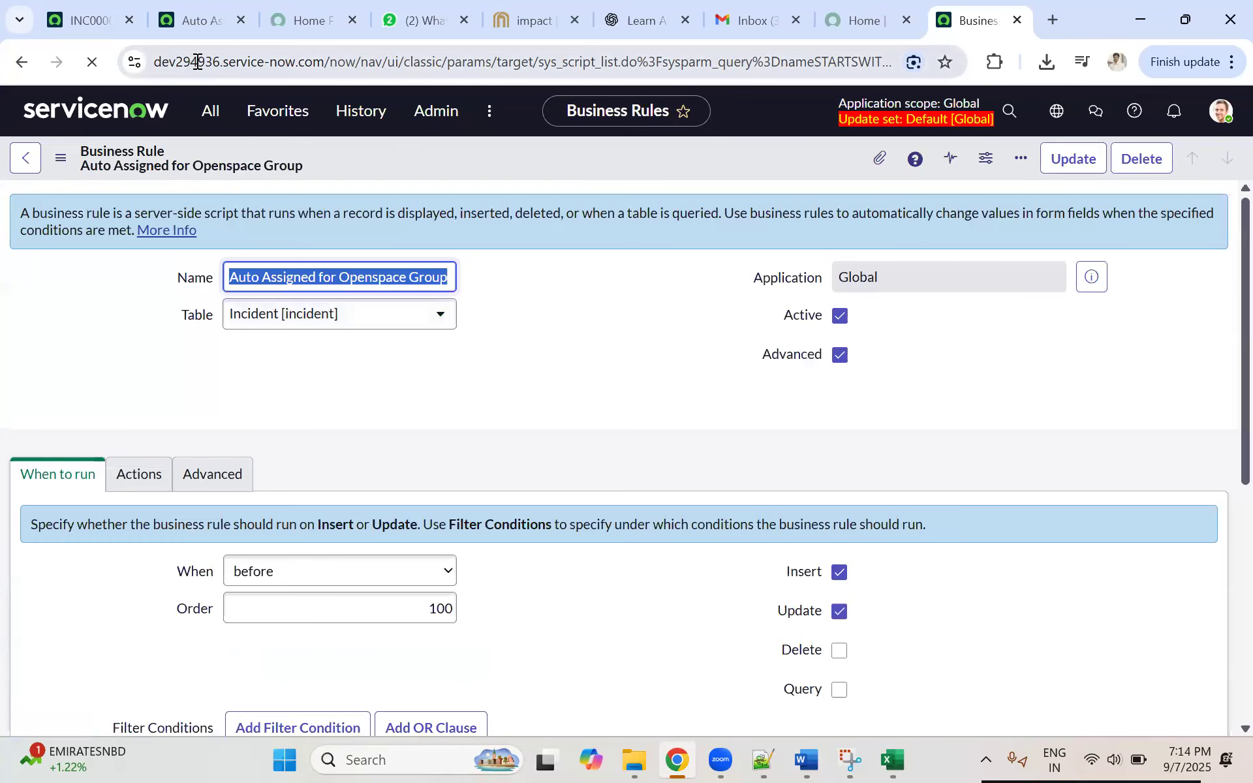
left_click_drag(197, 60, 222, 60)
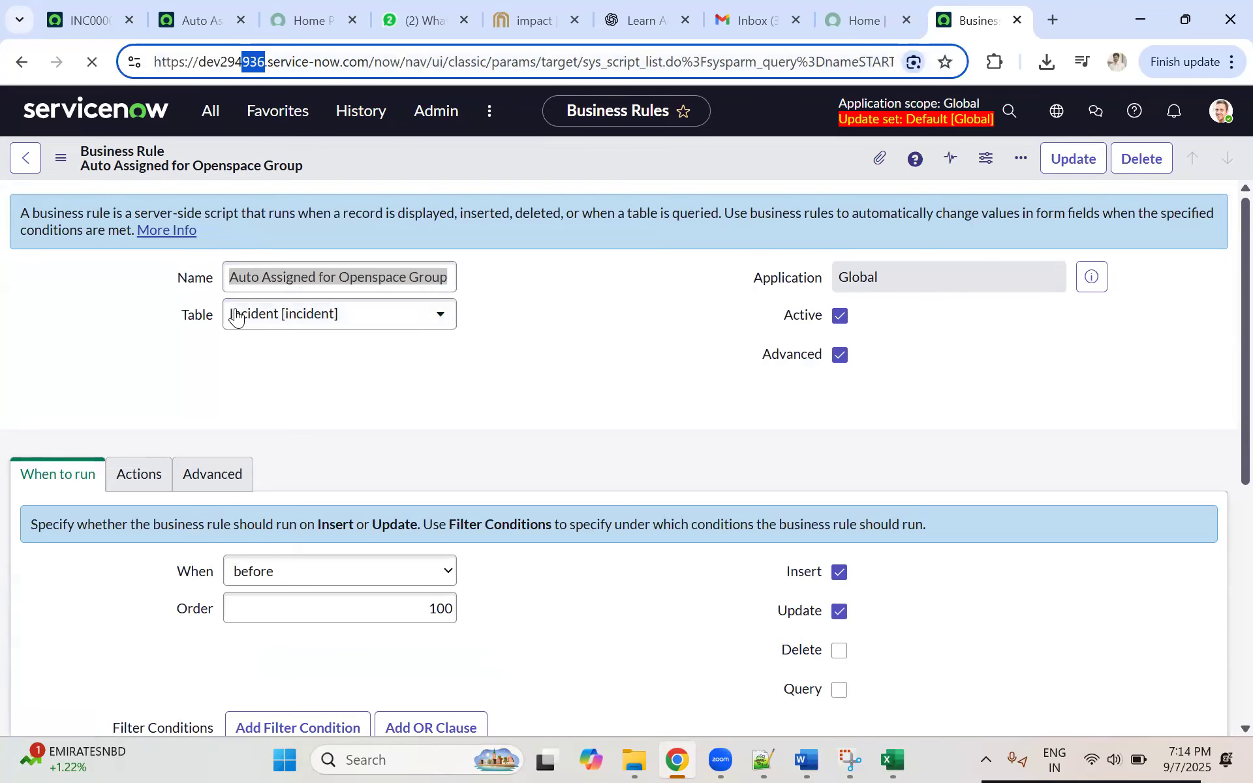
left_click(560, 353)
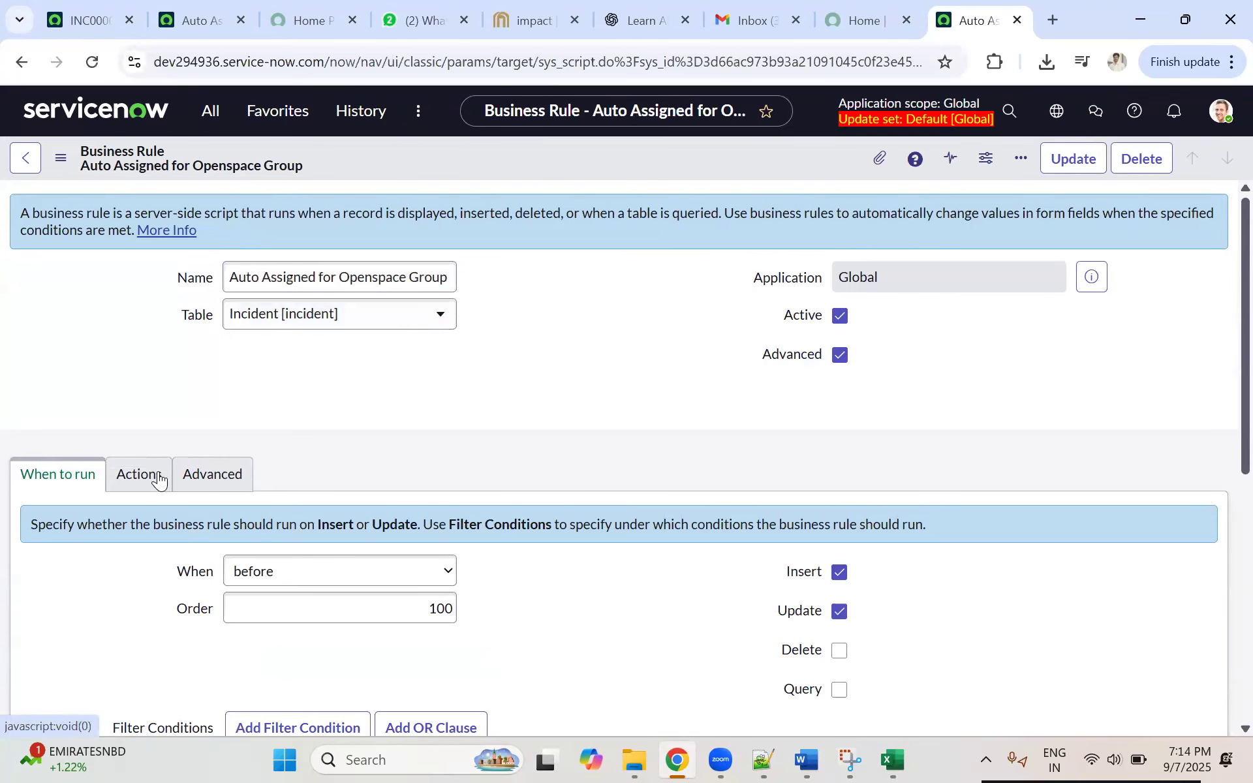
Step: Examine the restored business rule's filter condition, its Advanced script and its Actions settings on dev294936
scroll(422, 503, "down", 3)
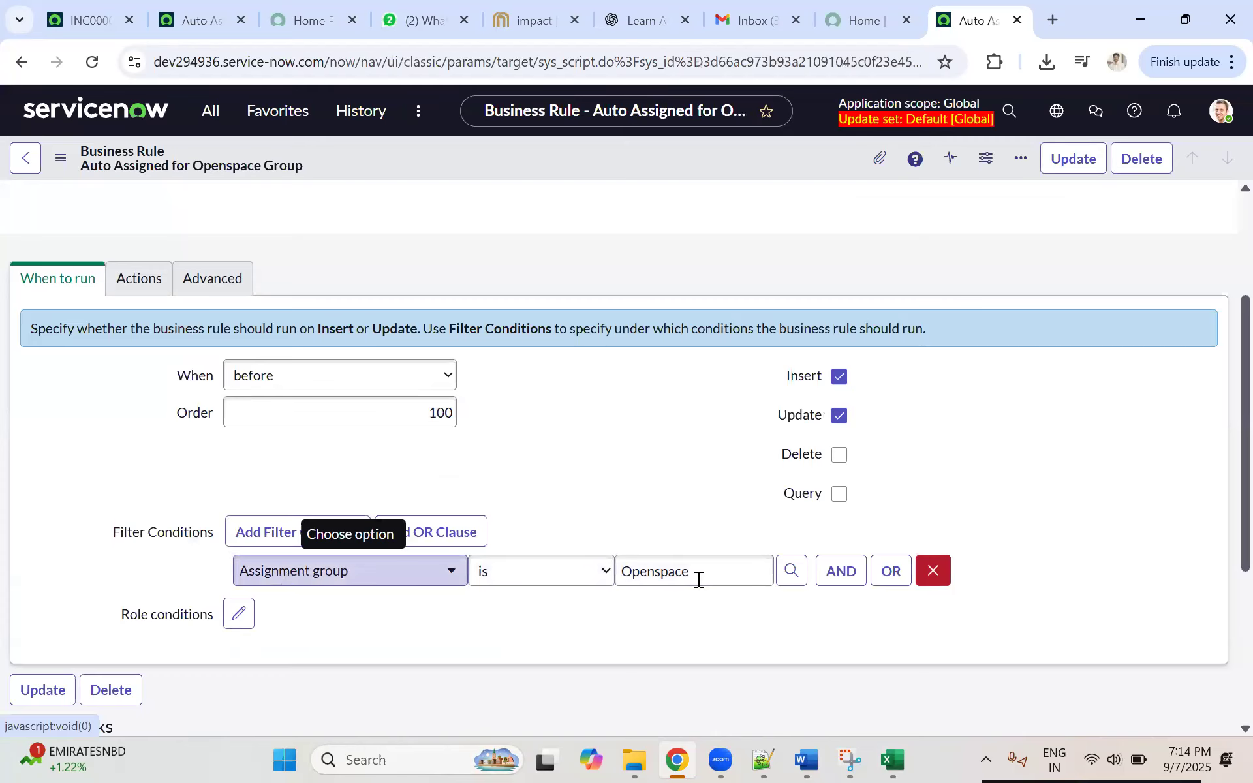
left_click(211, 281)
scroll(574, 522, "down", 2)
scroll(575, 560, "down", 2)
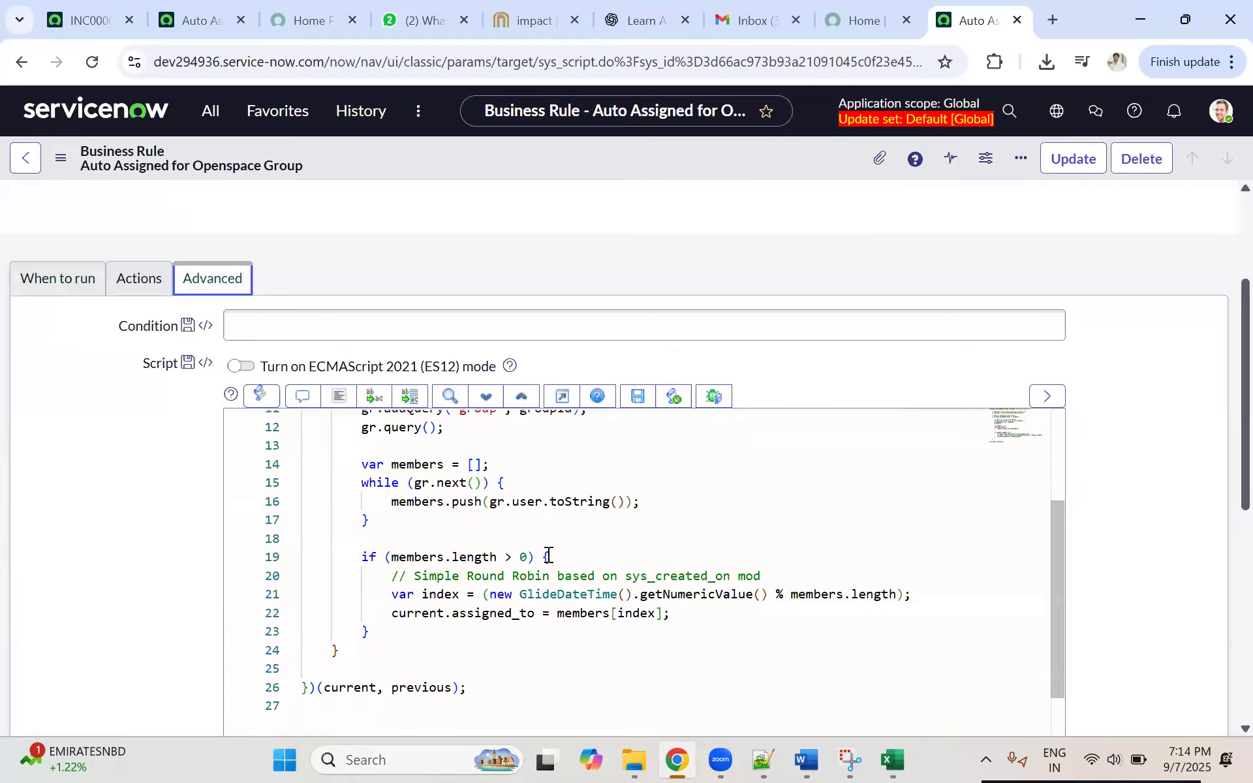
scroll(526, 522, "up", 4)
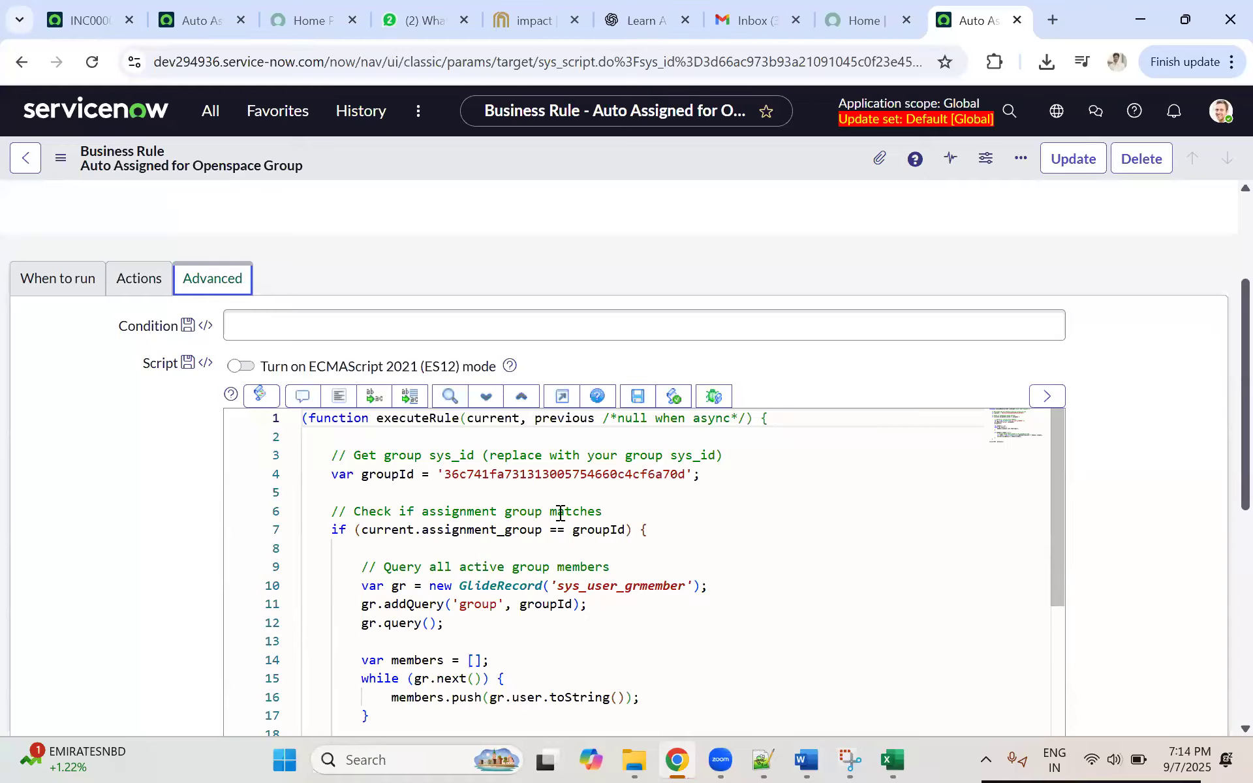
scroll(953, 531, "down", 3)
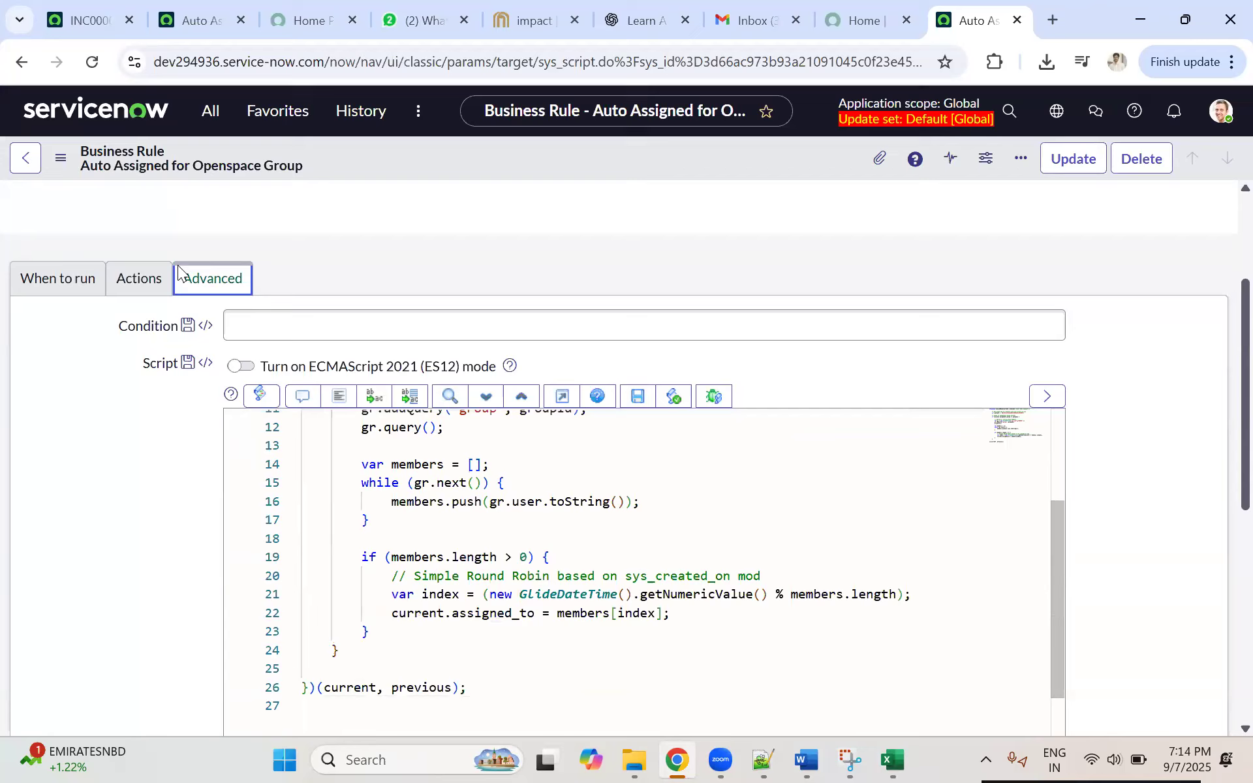
left_click(151, 293)
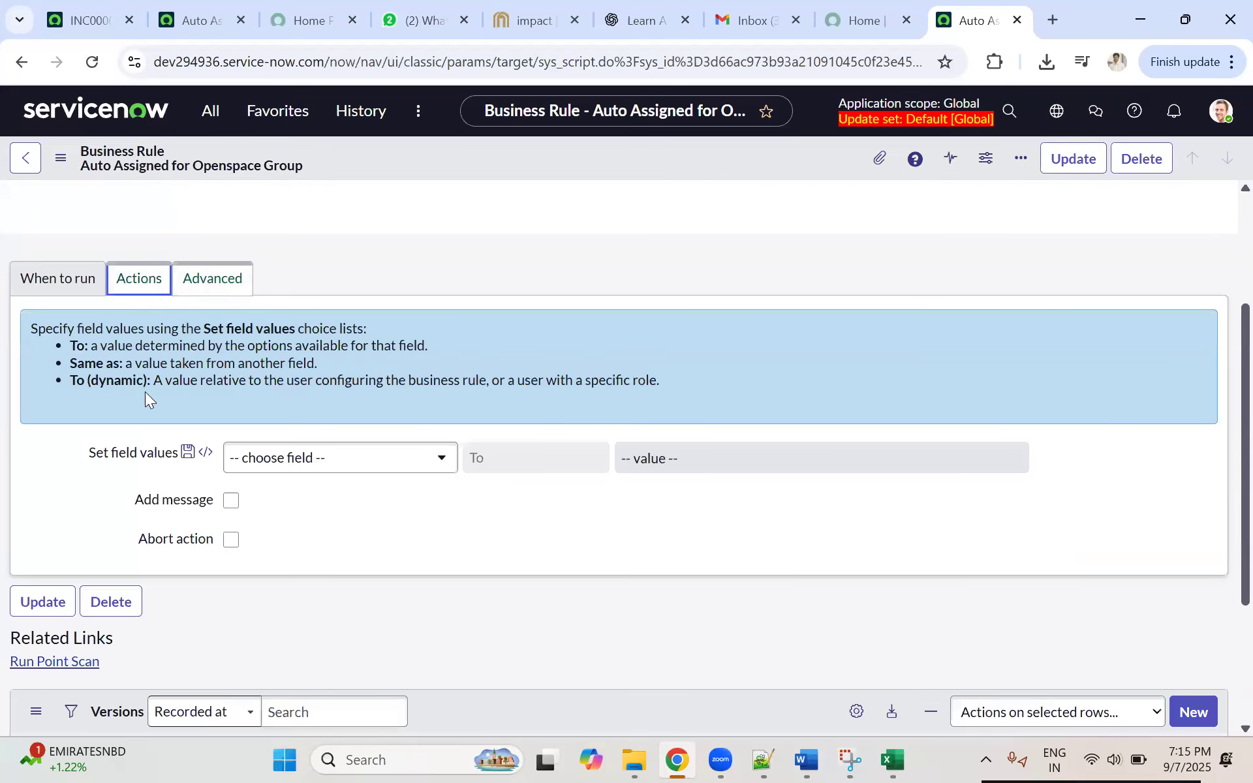
Step: Review the Openspace business rule's Advanced script and its When to run conditions on dev294936
left_click(215, 287)
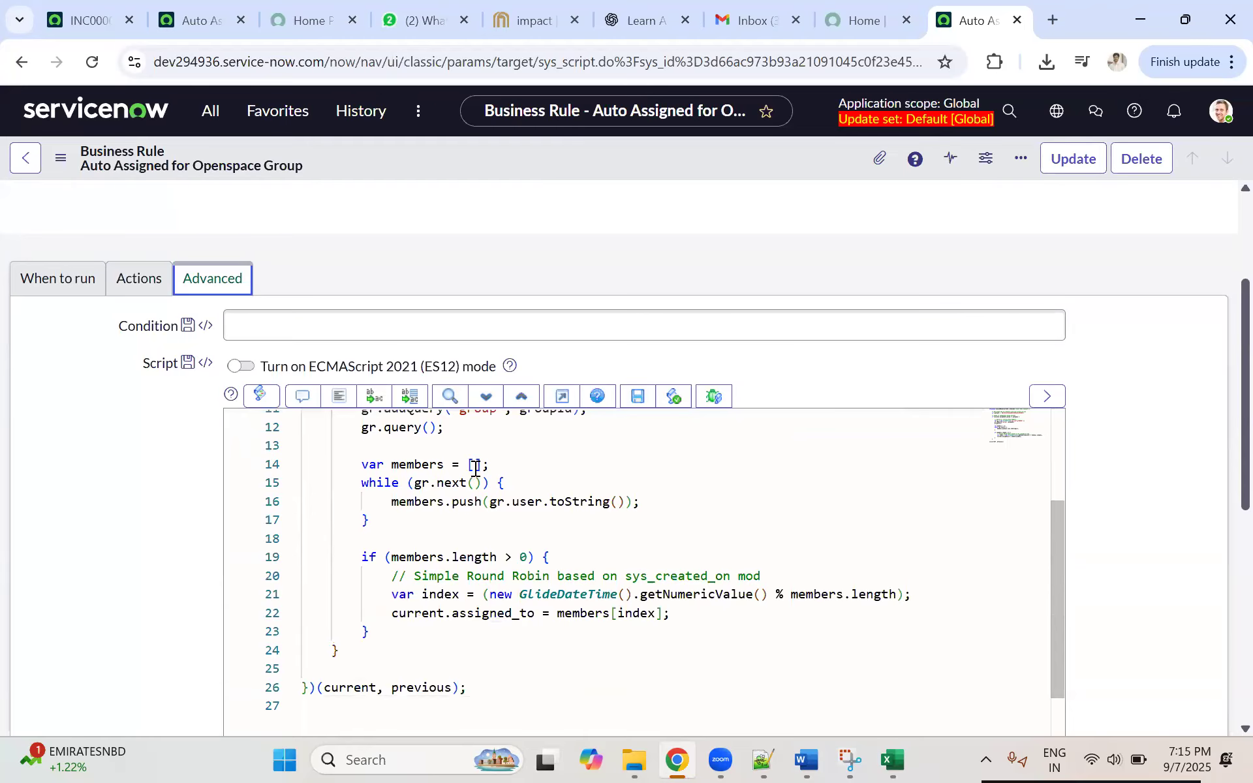
scroll(550, 533, "up", 3)
scroll(677, 523, "up", 1)
scroll(688, 526, "down", 3)
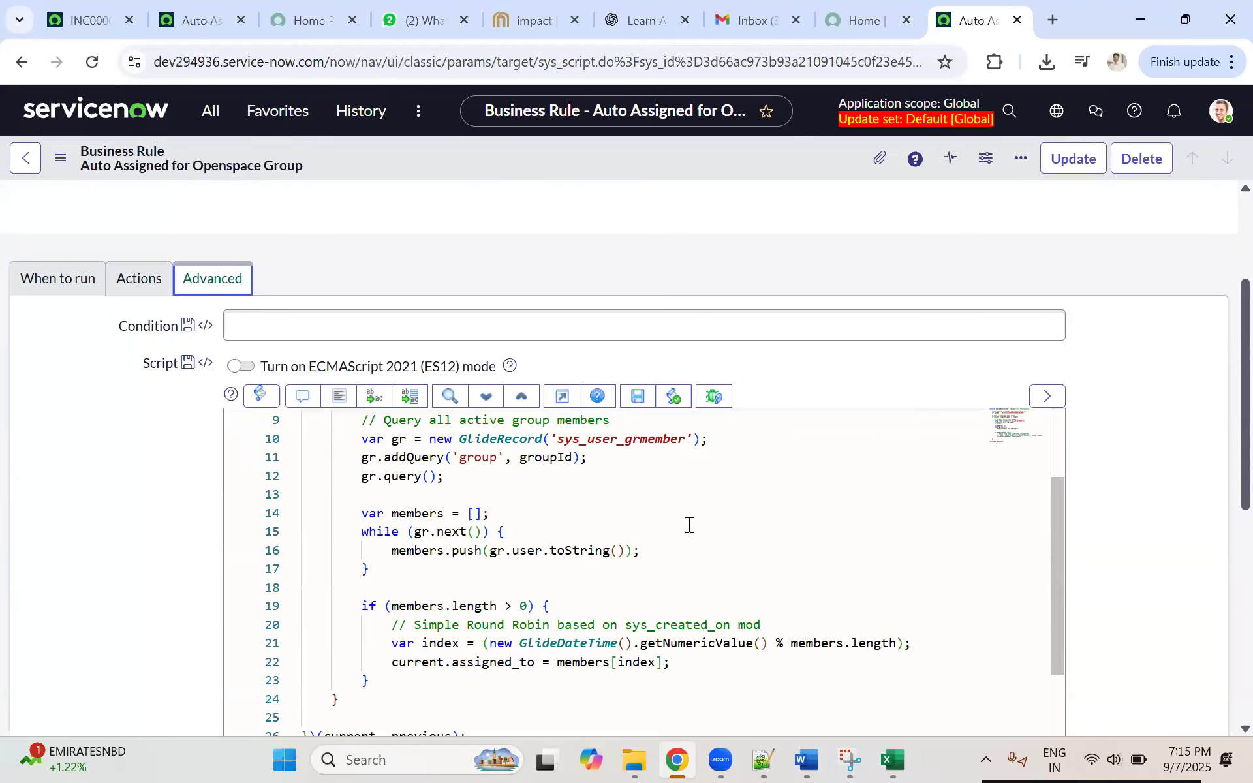
left_click(55, 288)
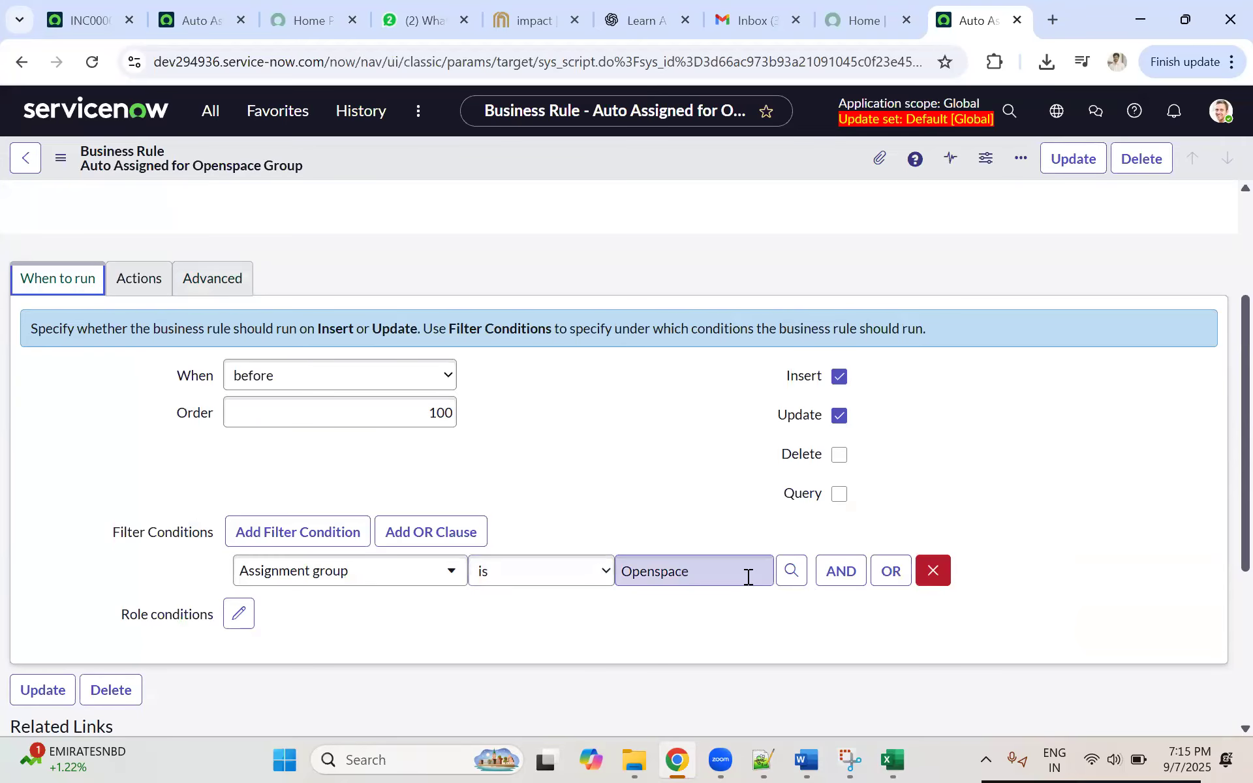
Step: Search the dev294936 navigator for update and open Local Update Sets in a separate browser tab
left_click(210, 112)
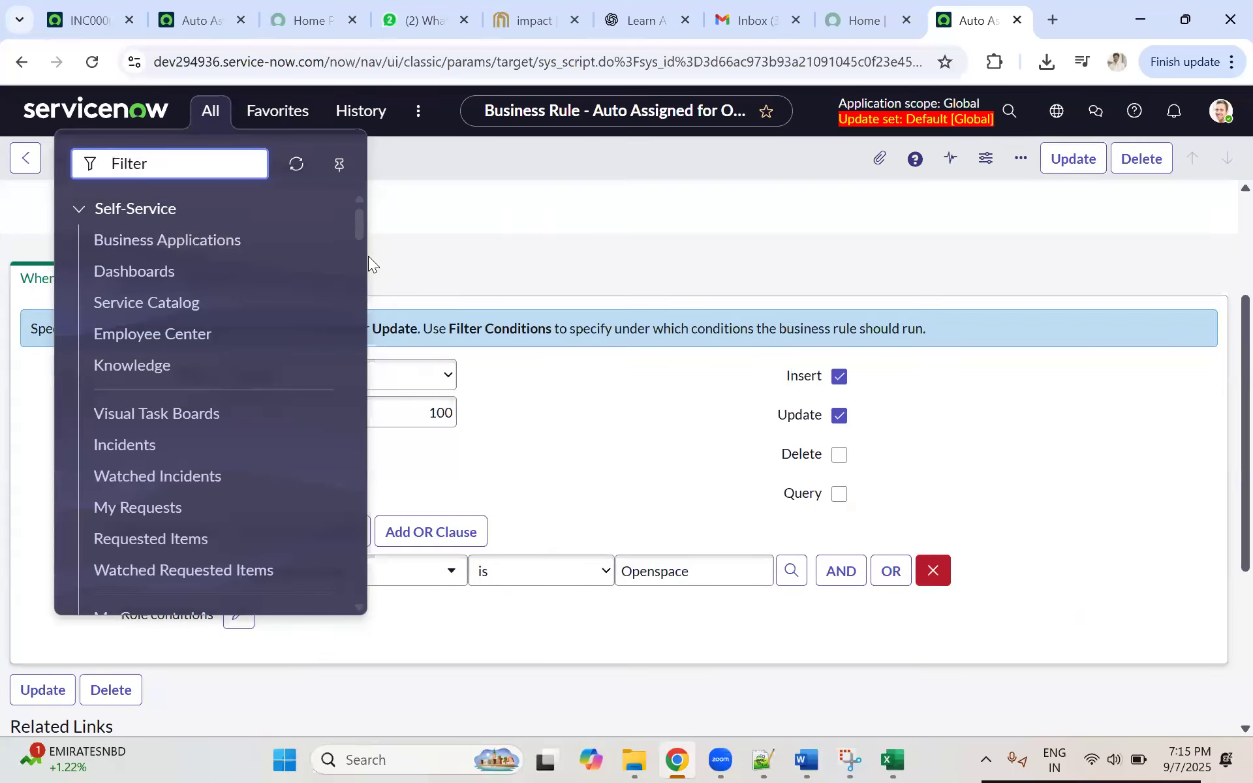
left_click(89, 16)
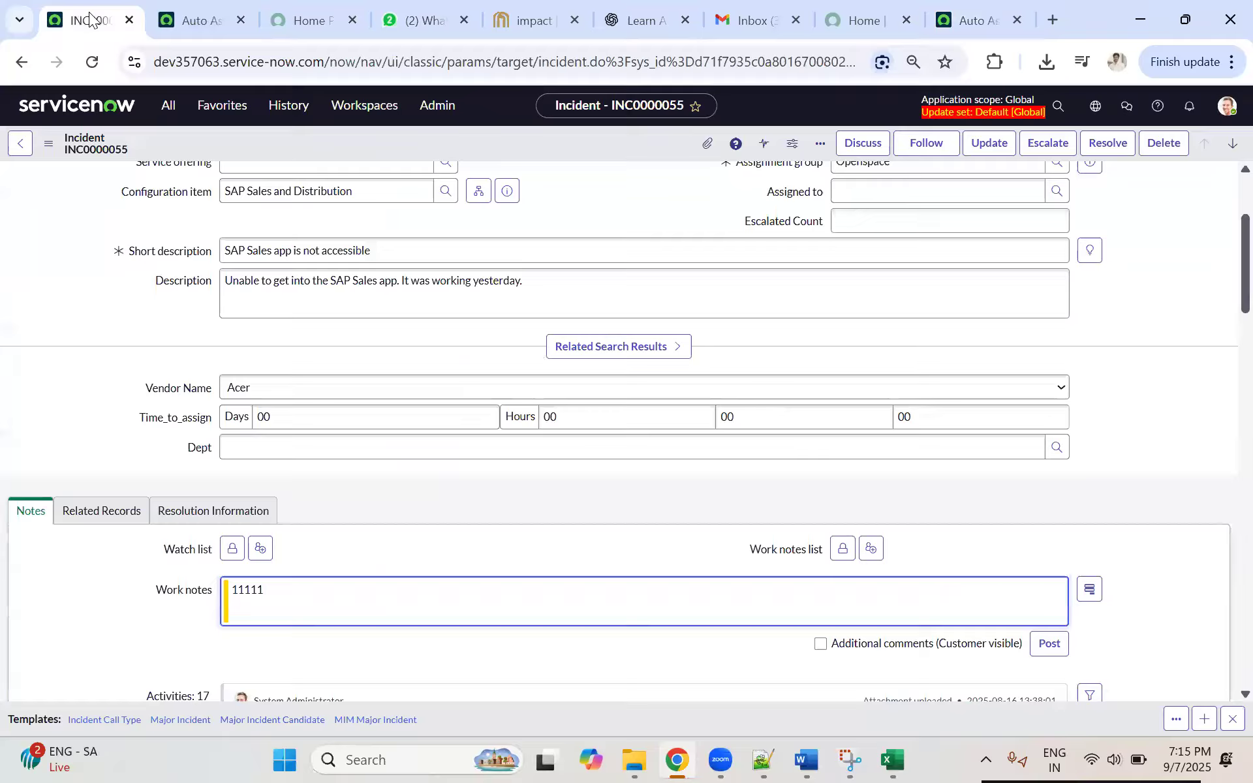
left_click(961, 26)
left_click(204, 115)
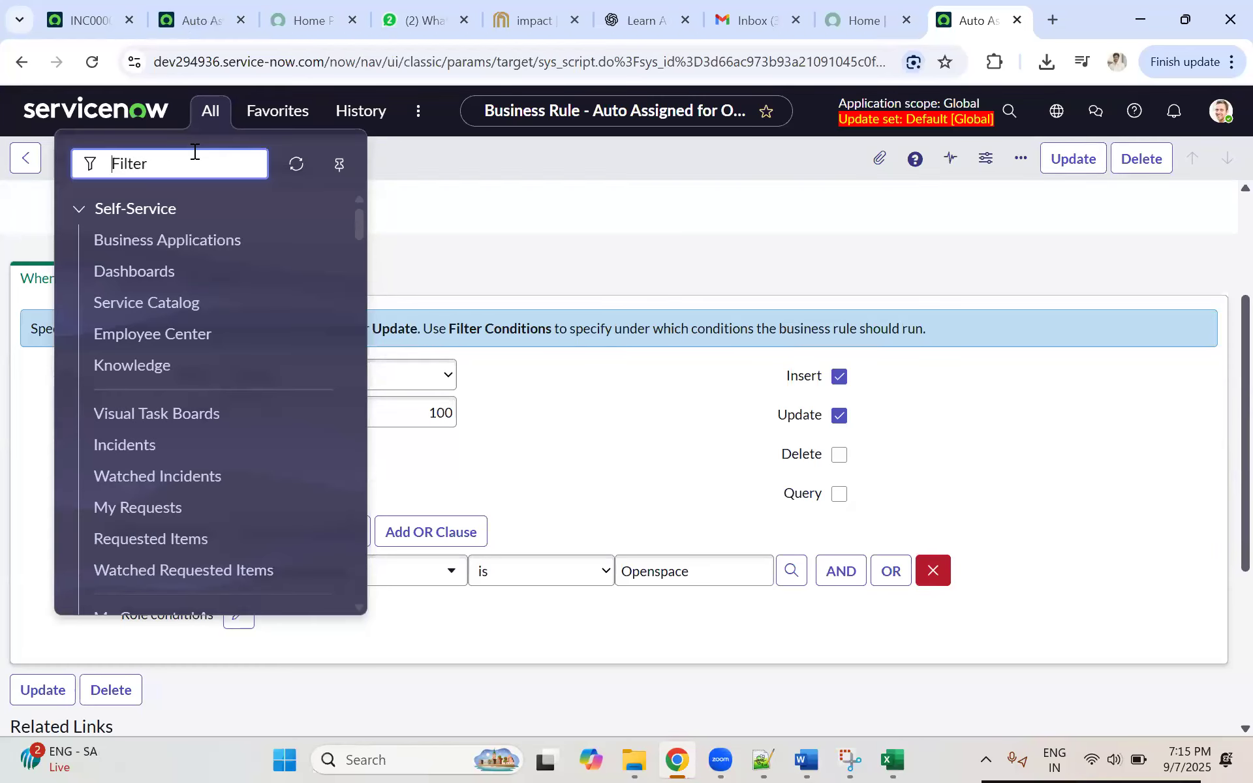
type("local up")
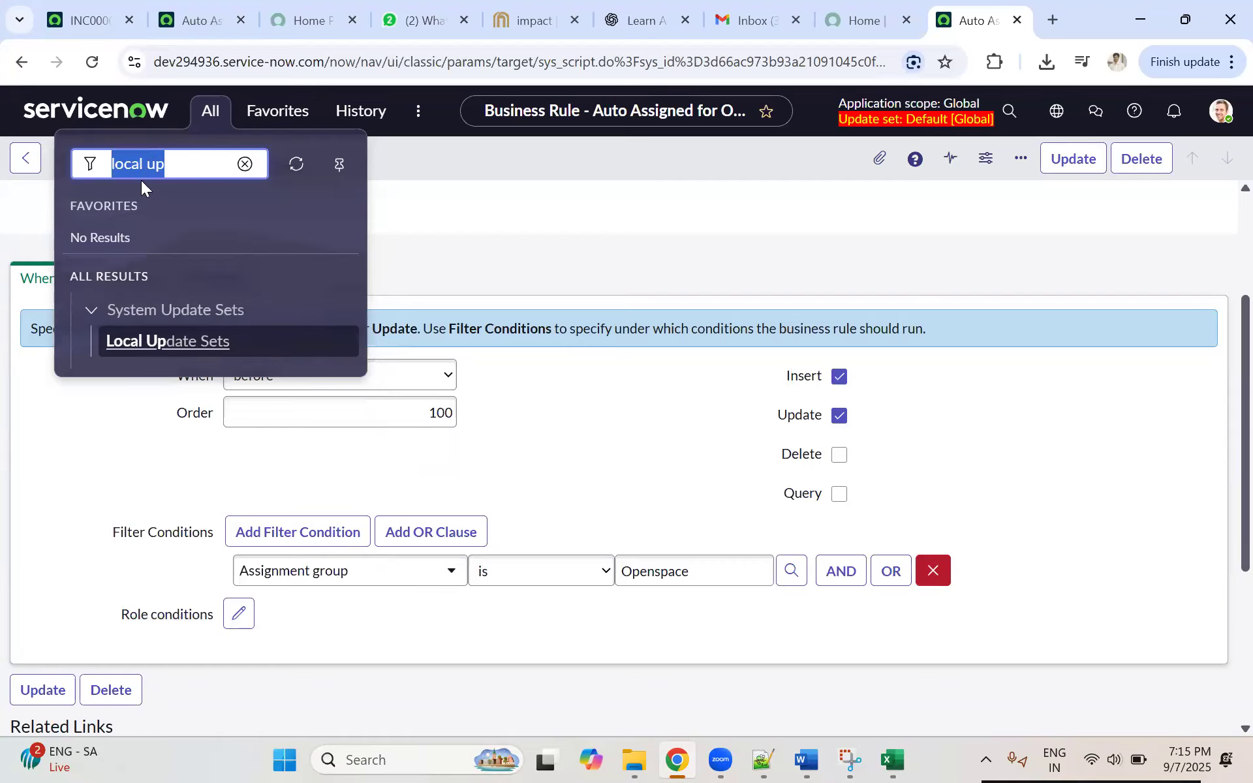
type("ate")
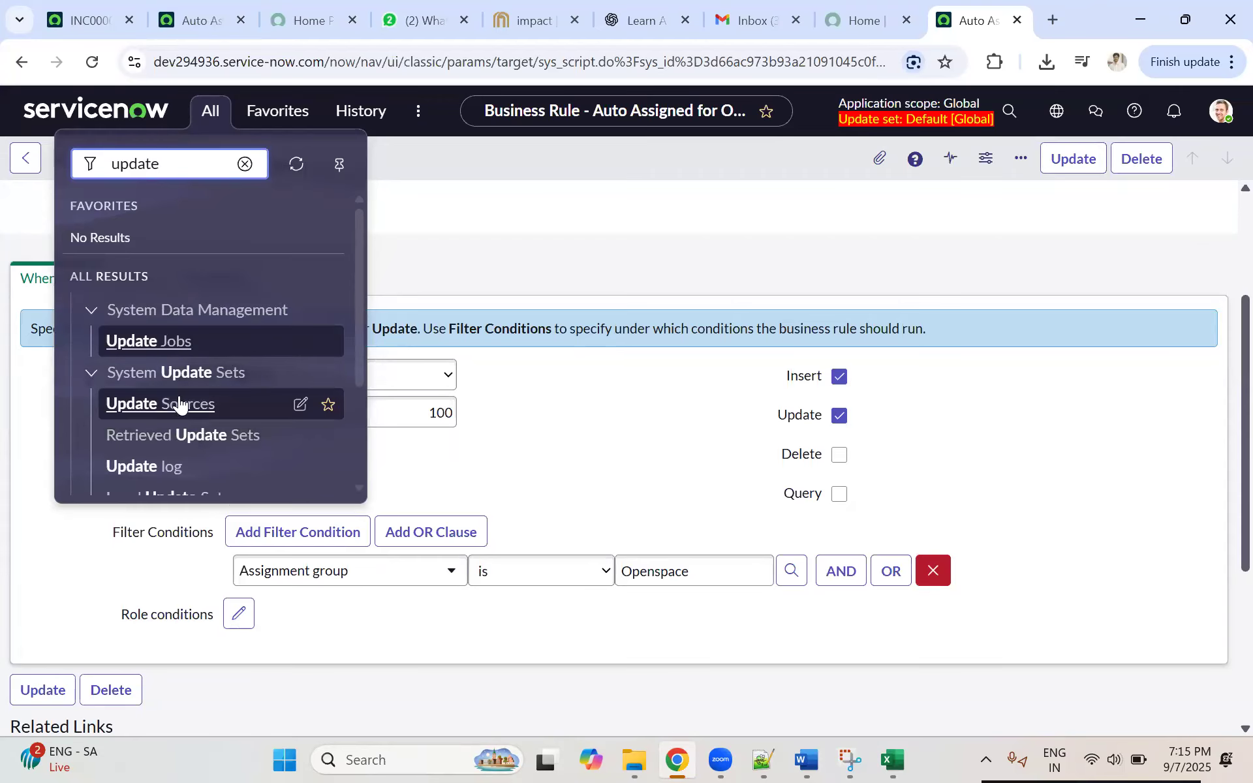
scroll(176, 392, "down", 2)
scroll(210, 391, "down", 1)
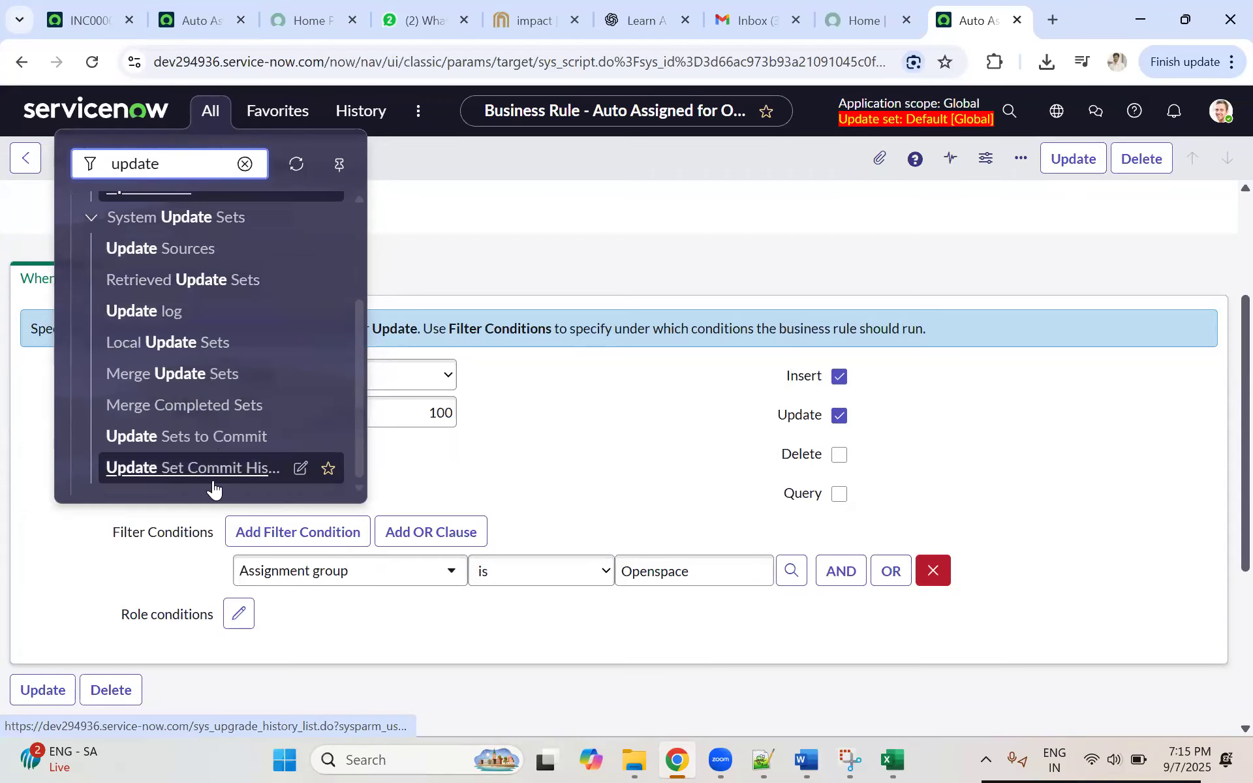
scroll(204, 307, "up", 2)
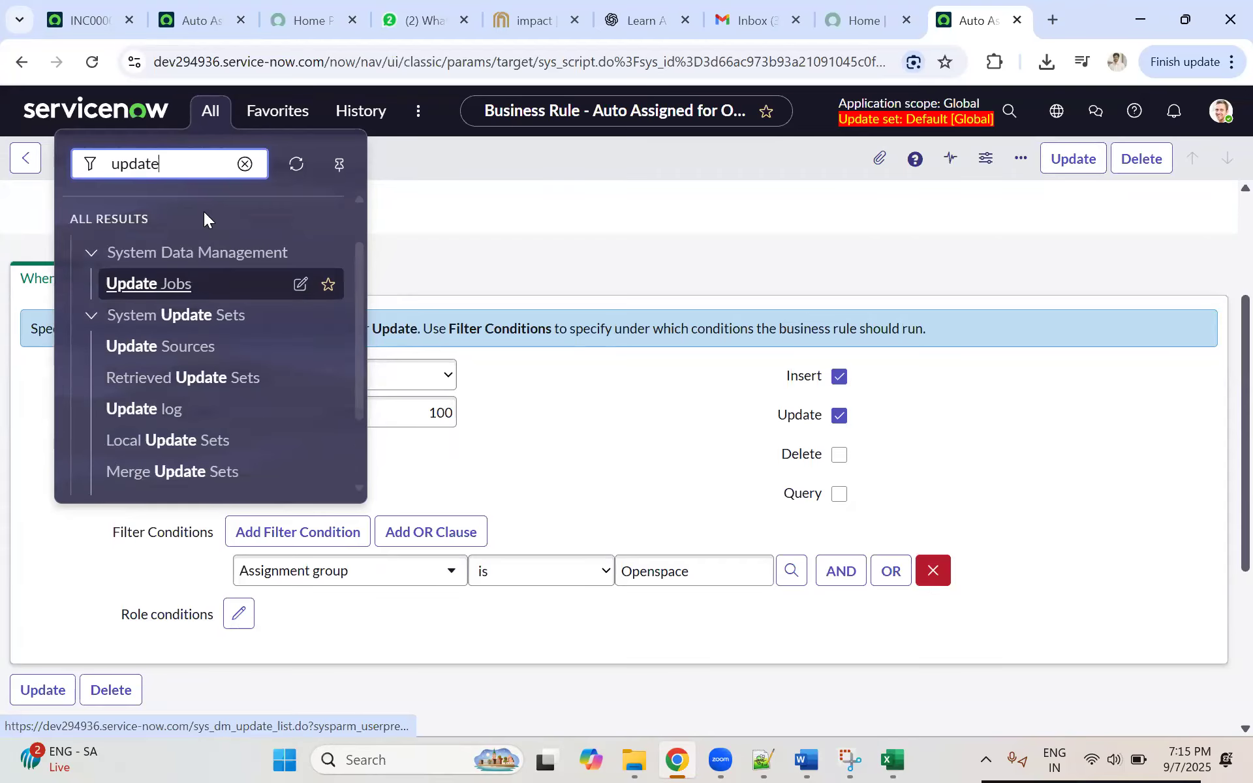
middle_click(171, 441)
left_click(976, 28)
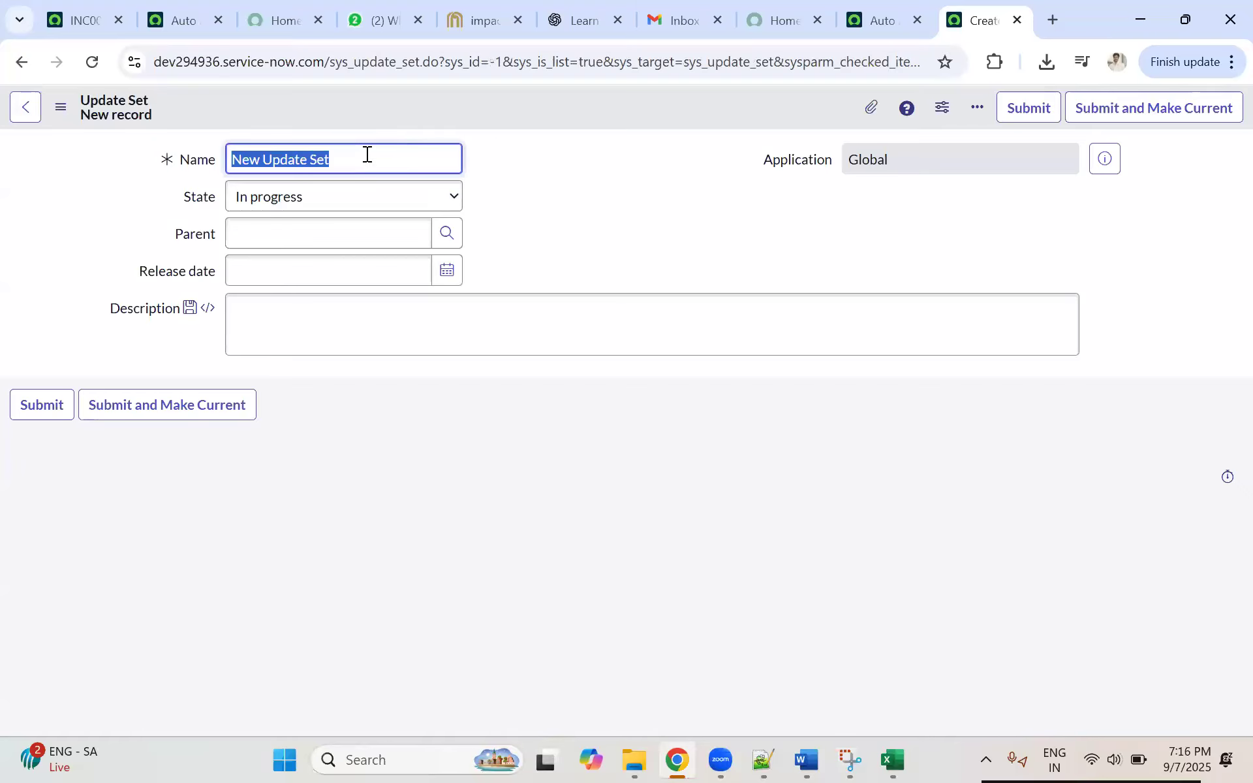
Step: Create a Global update set named Business Rule Update RoundRobin System and make it the current one
type("Business Rule Upda")
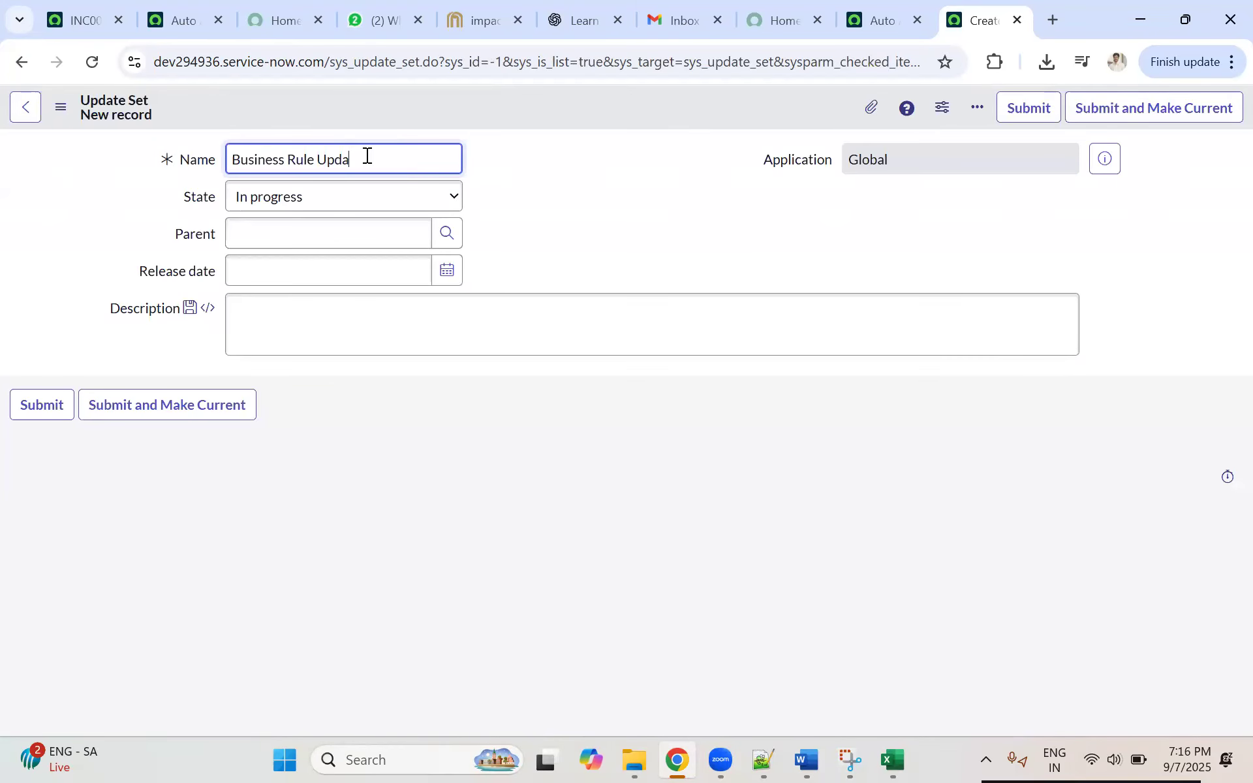
type("te RoundRobind")
type("ystem")
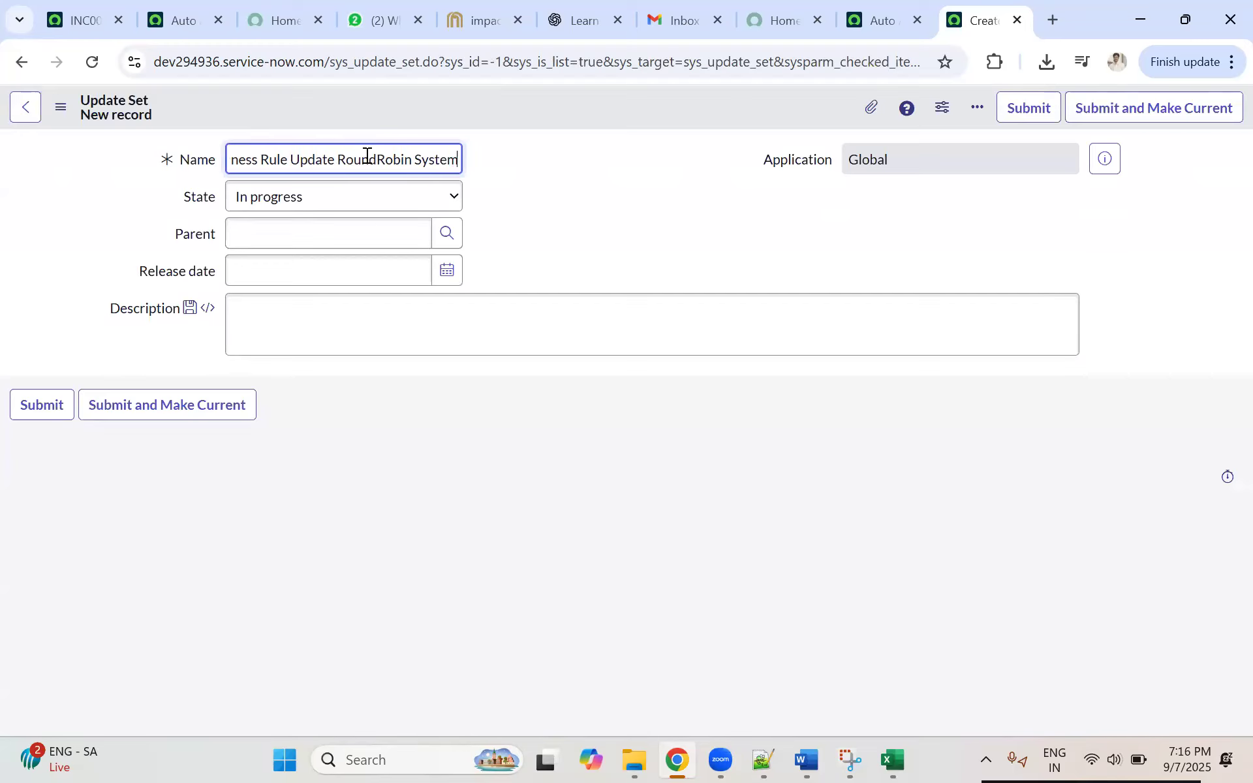
left_click(559, 198)
triple_click(291, 157)
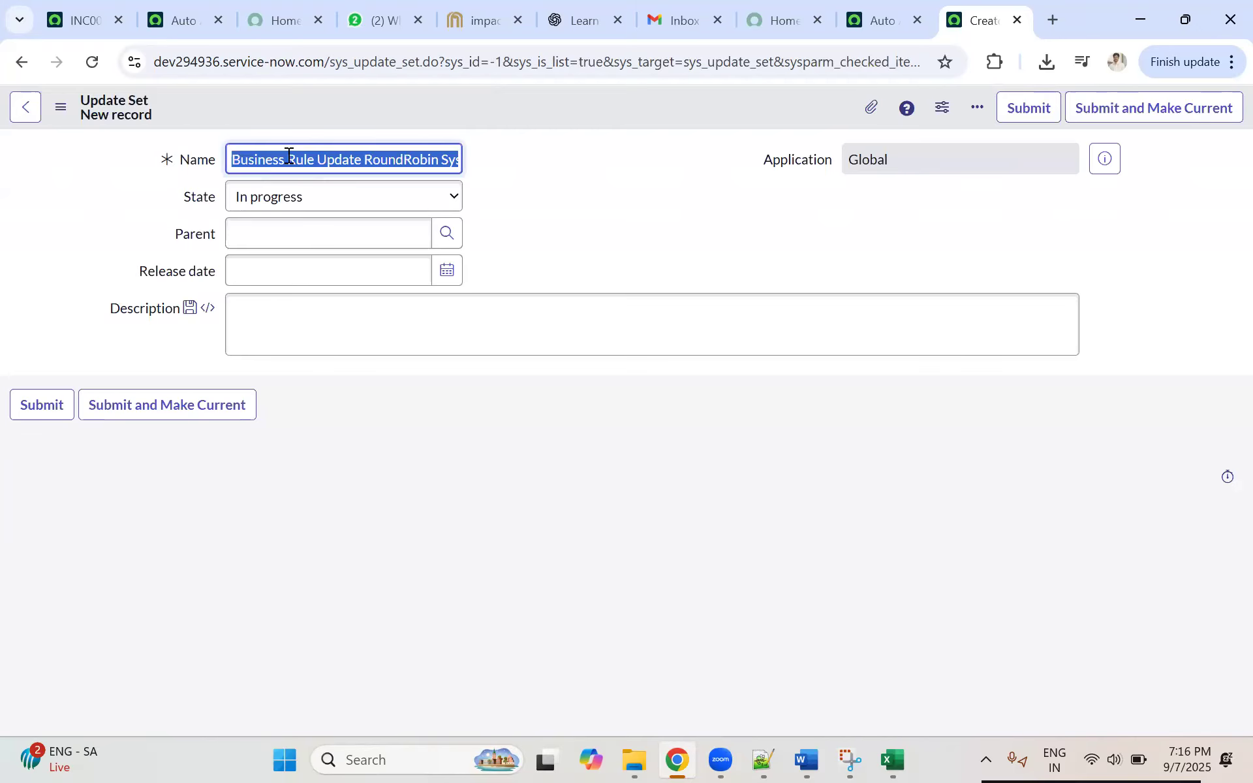
left_click(147, 413)
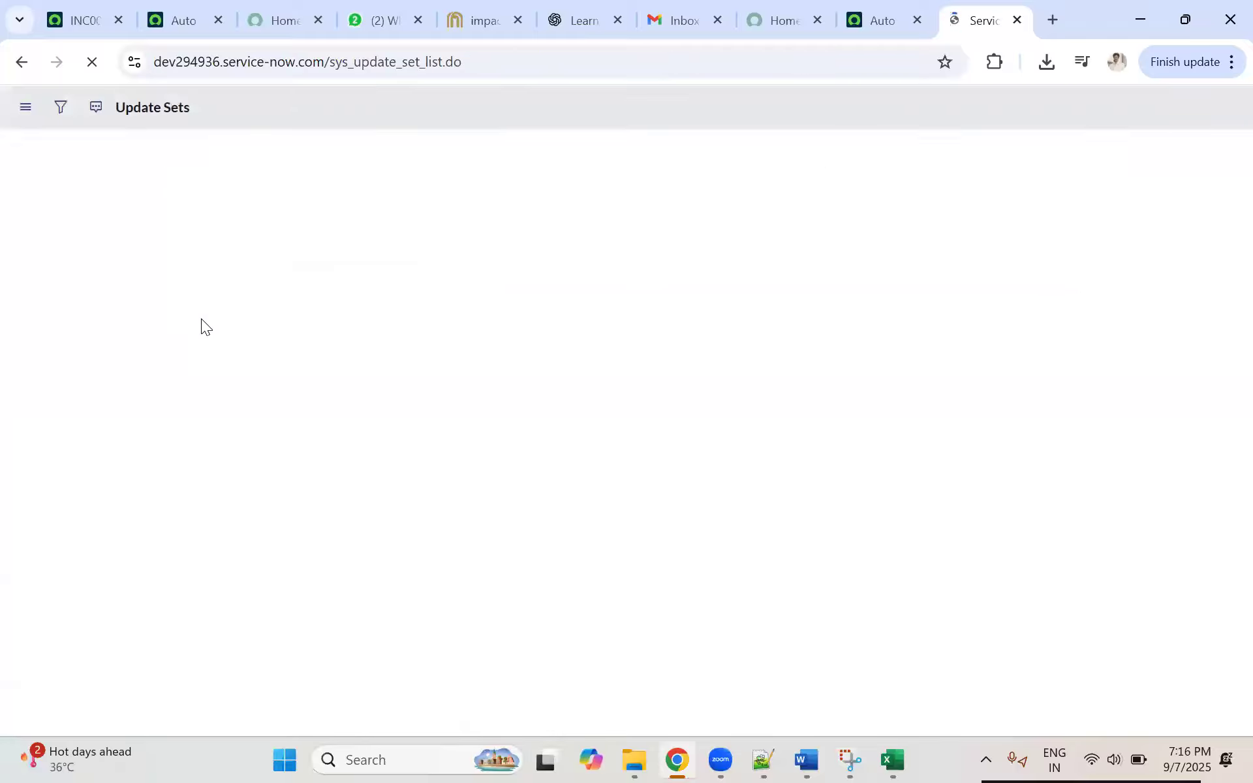
Step: Check the selected update set from the reloaded business rule page and against the Update Sets list
left_click(875, 20)
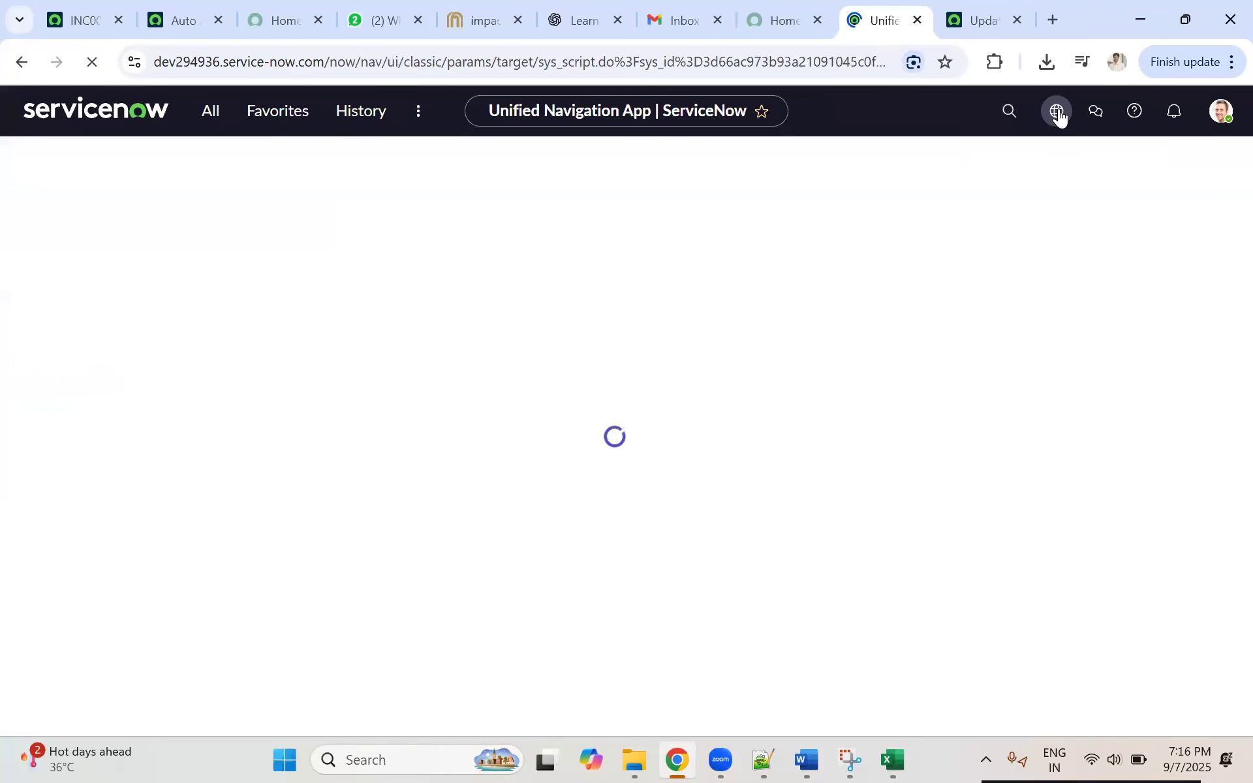
left_click(1058, 112)
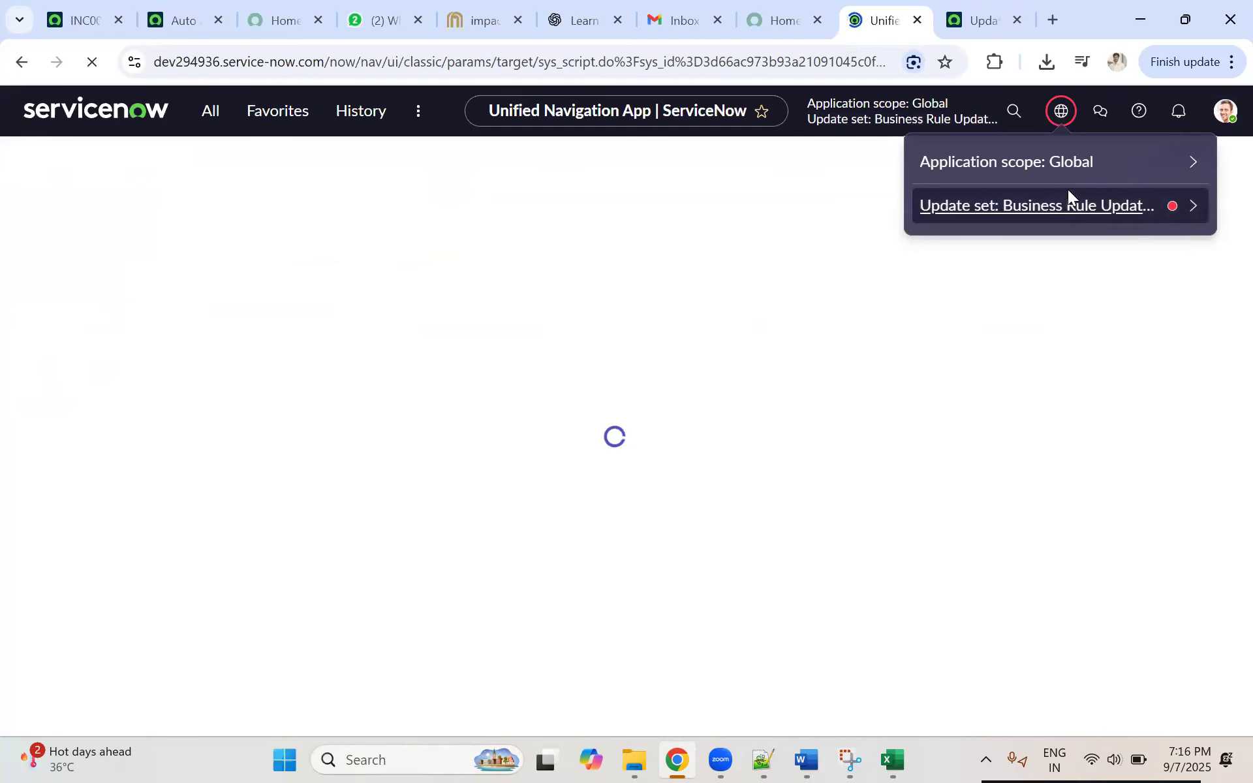
left_click(982, 20)
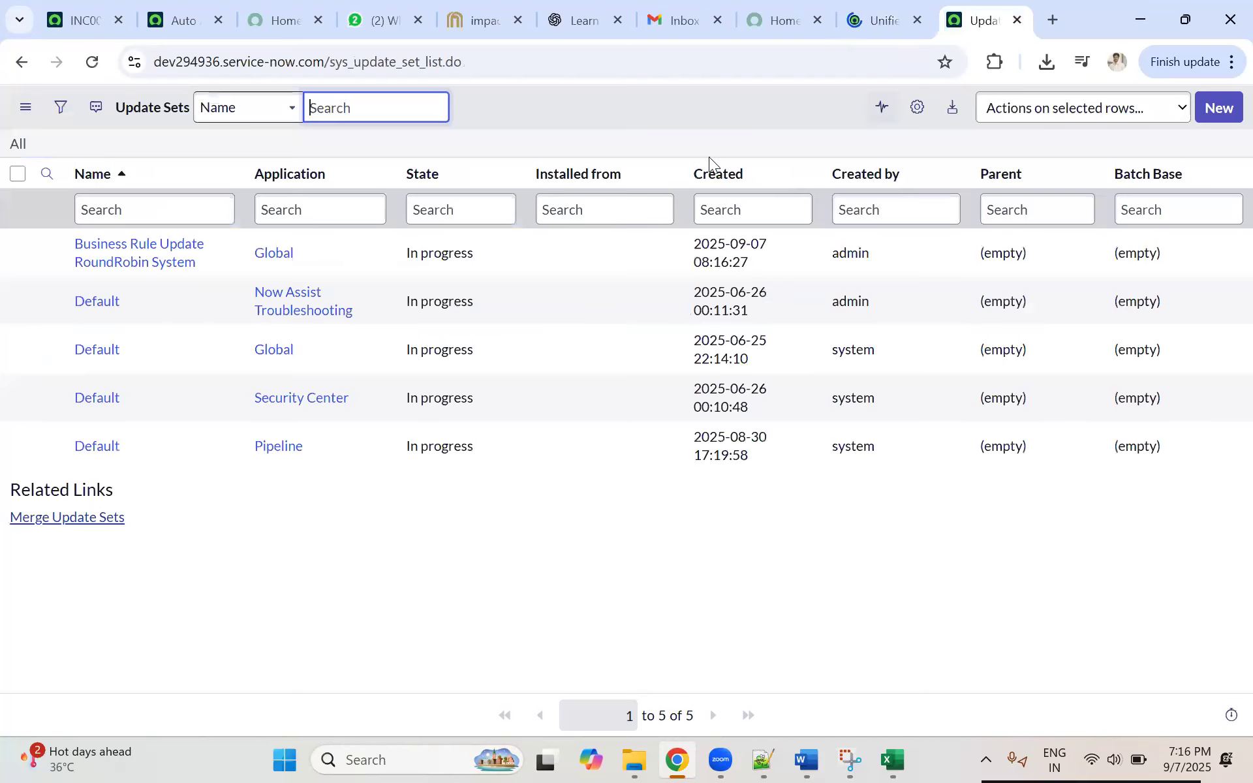
Step: Add an OR filter condition to the Openspace business rule, Assignment group is Service Desk, and save the record
left_click(901, 29)
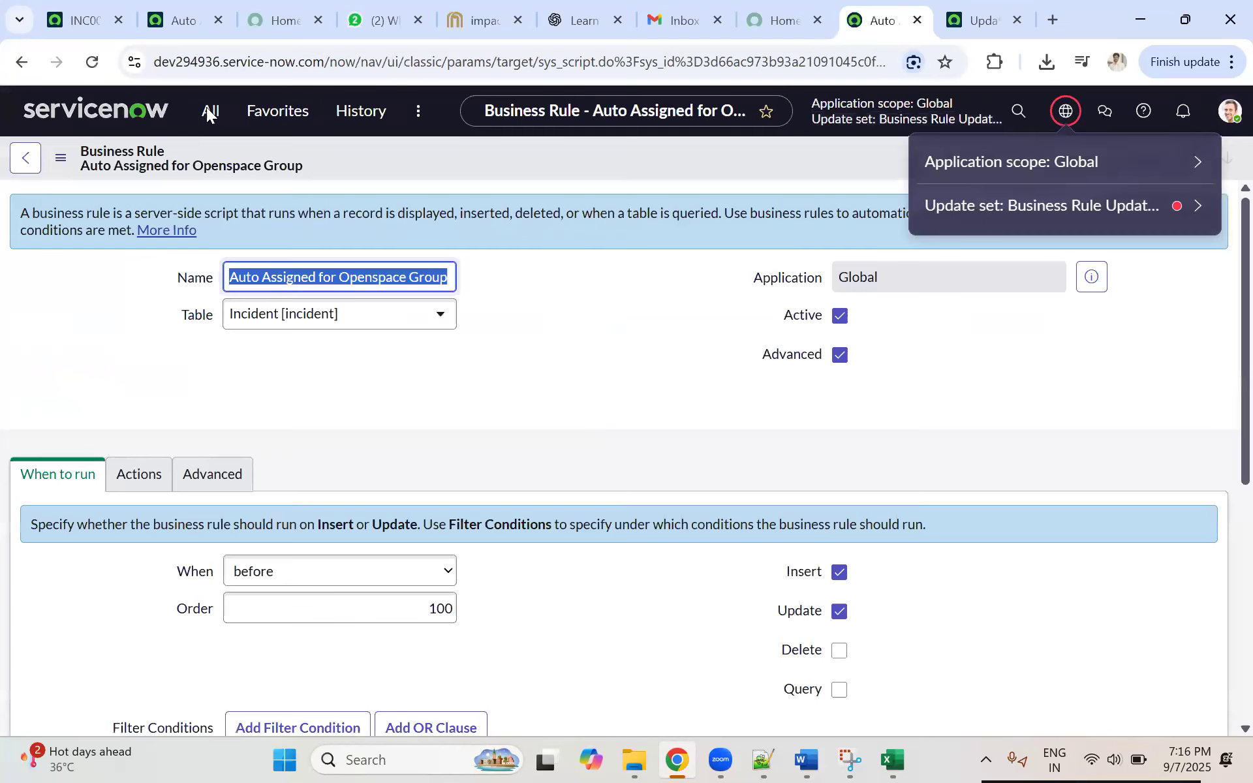
scroll(307, 405, "down", 3)
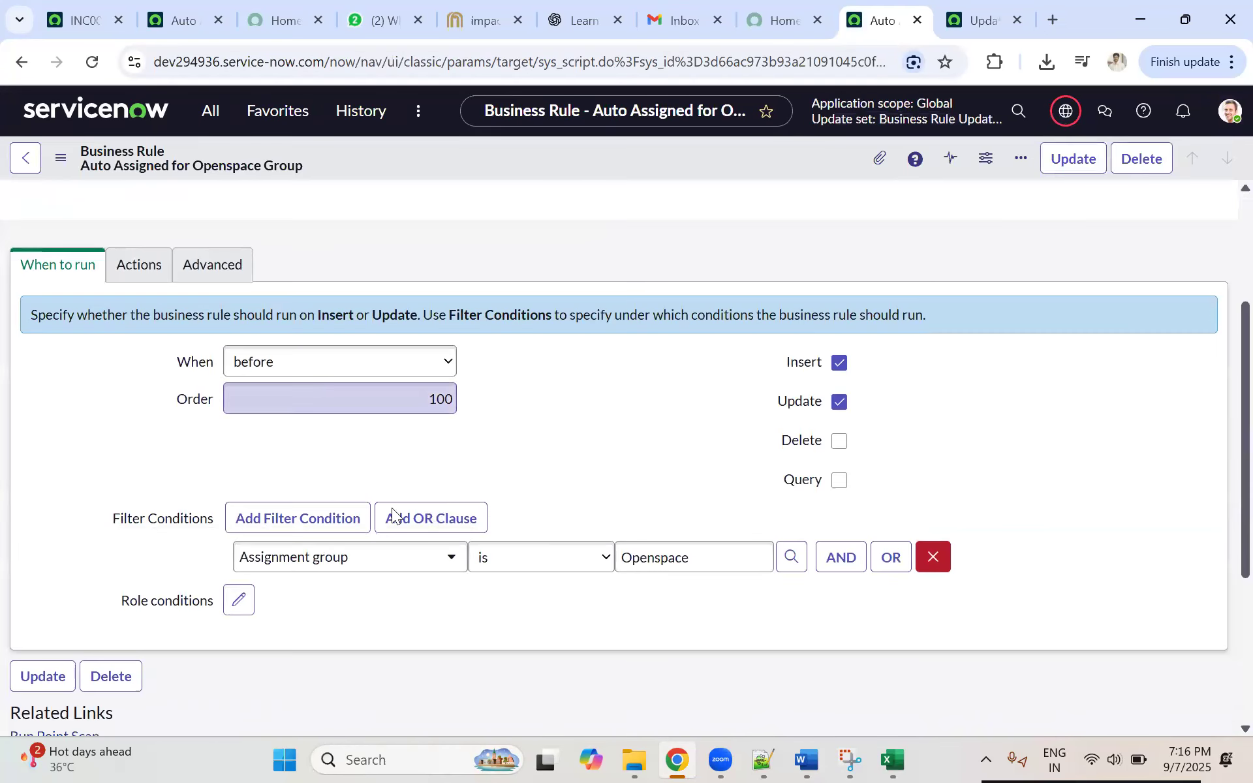
scroll(845, 397, "down", 3)
left_click(889, 377)
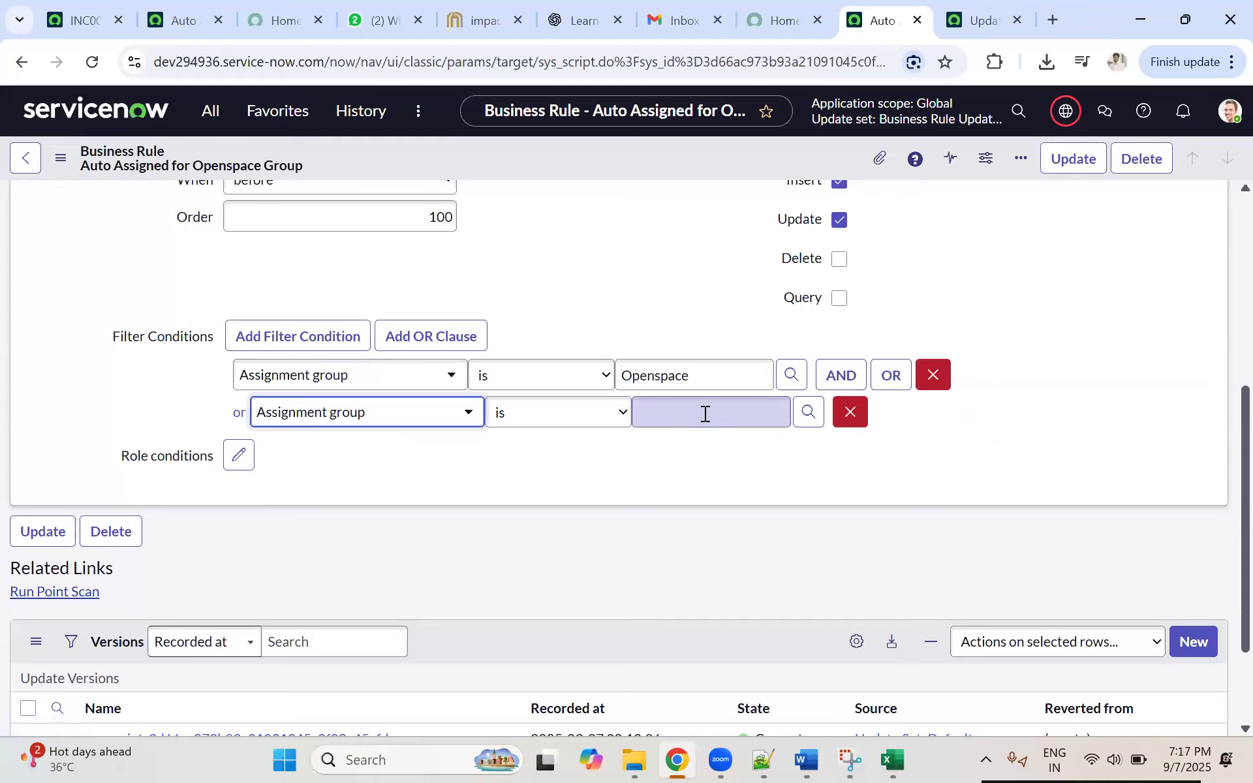
left_click(705, 414)
type("Ser")
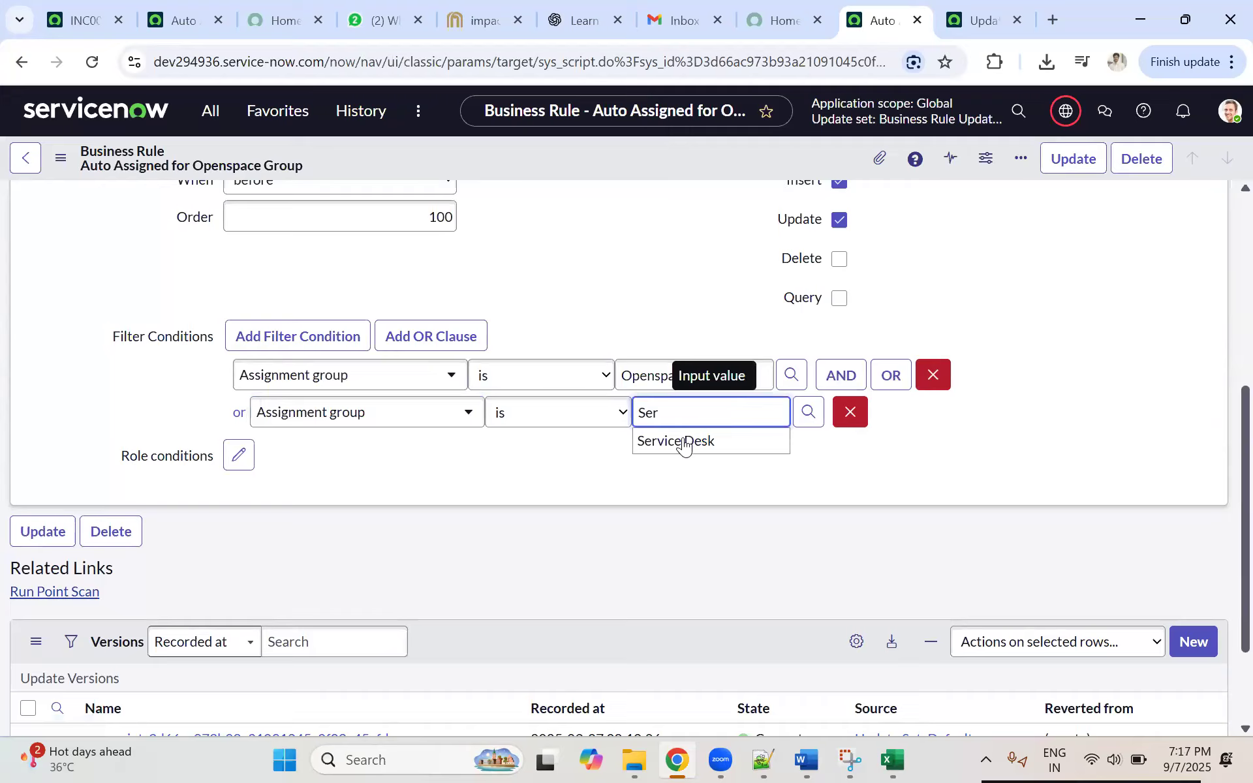
left_click(679, 439)
right_click(621, 165)
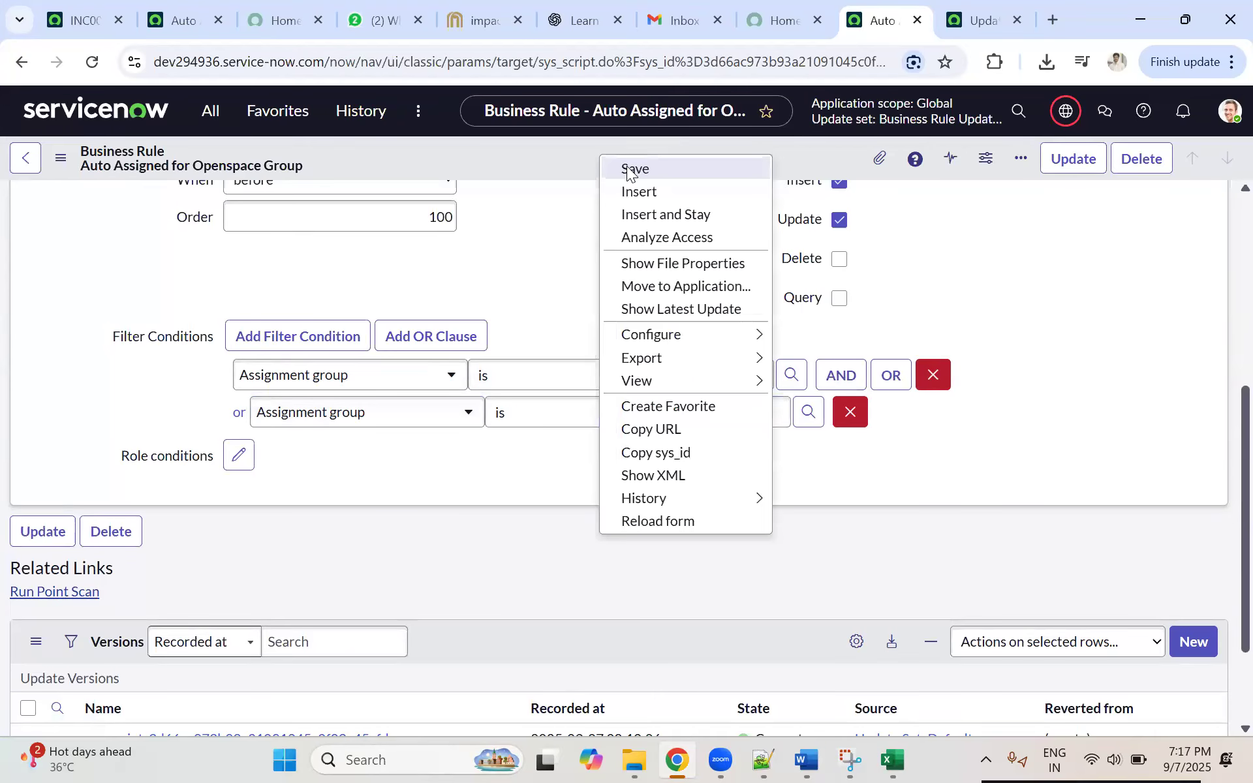
left_click(636, 240)
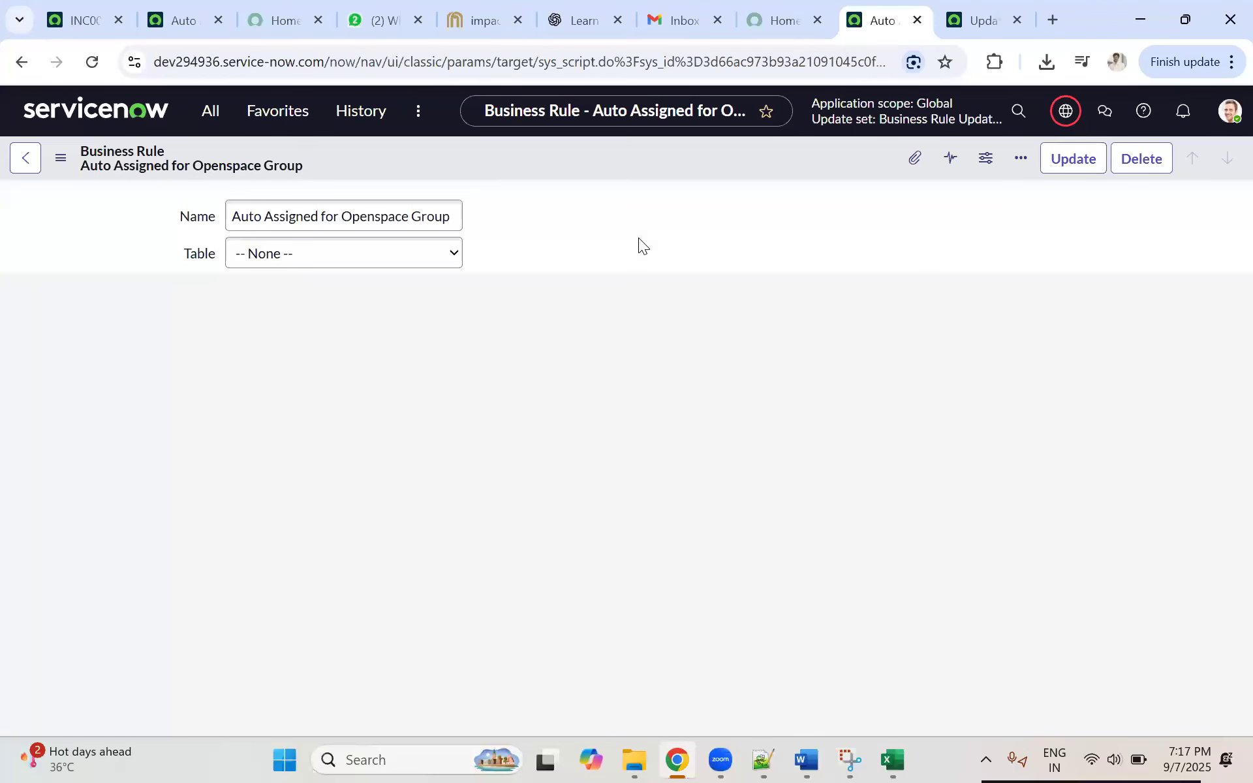
Step: Open the Business Rule Update RoundRobin System update set and examine its captured Customer Updates
left_click(972, 26)
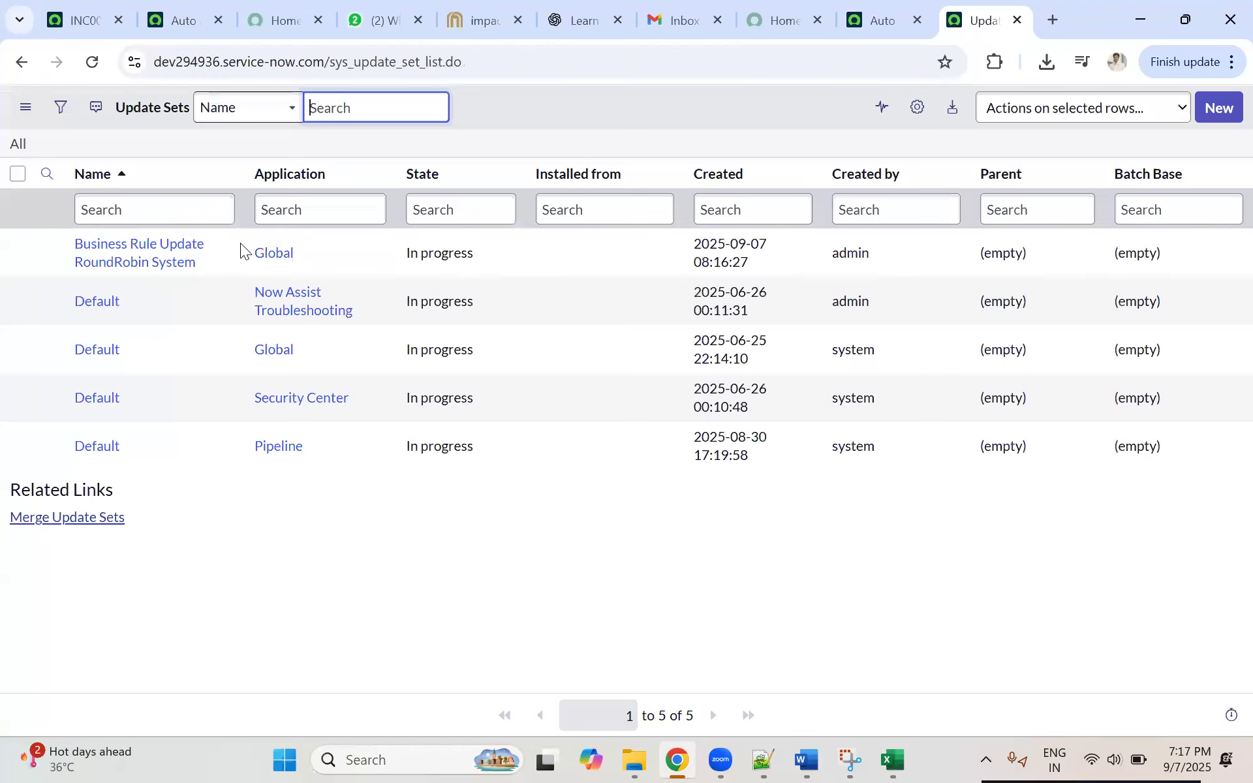
left_click(150, 255)
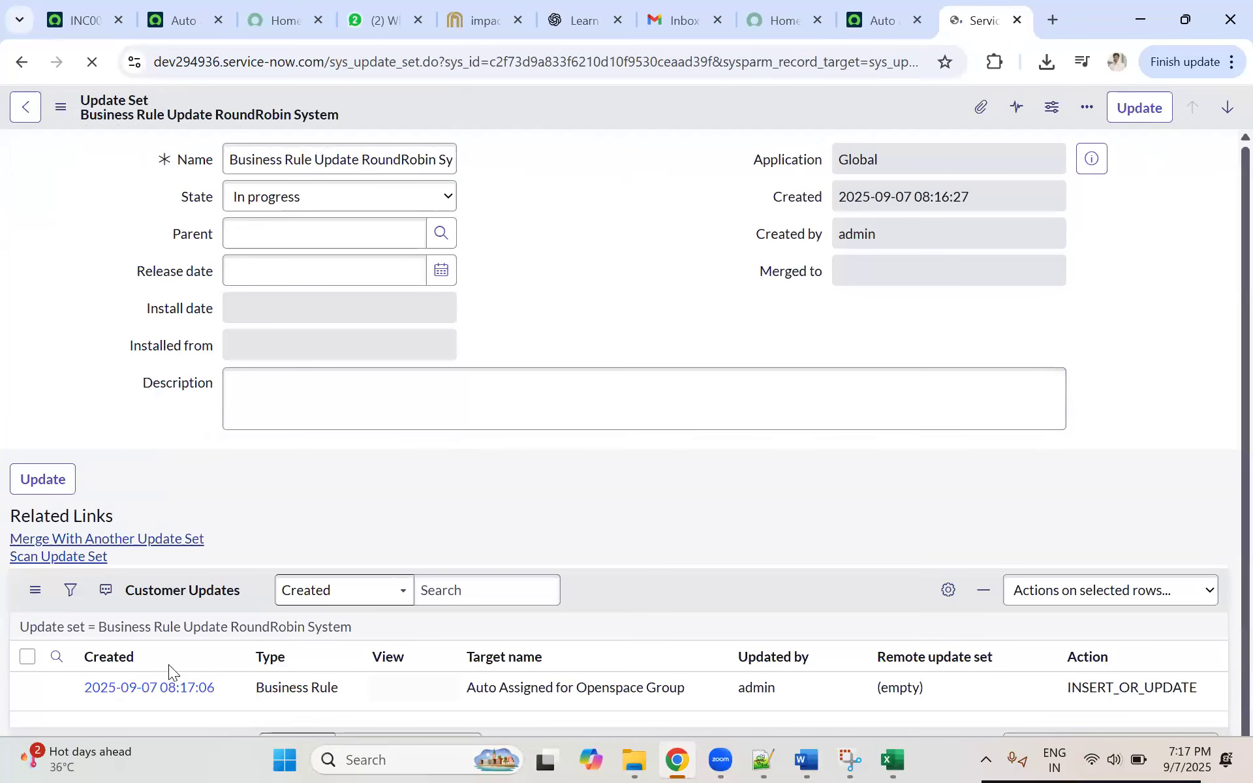
scroll(201, 632, "down", 1)
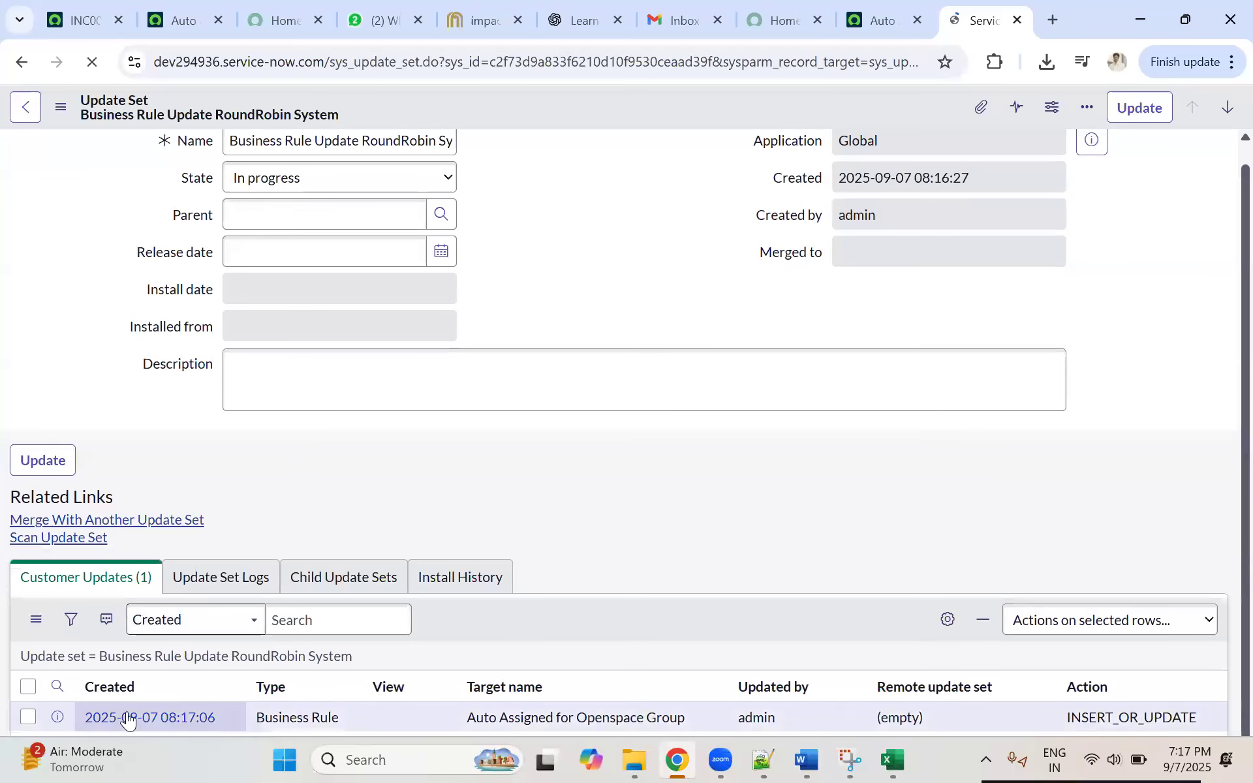
scroll(279, 555, "down", 3)
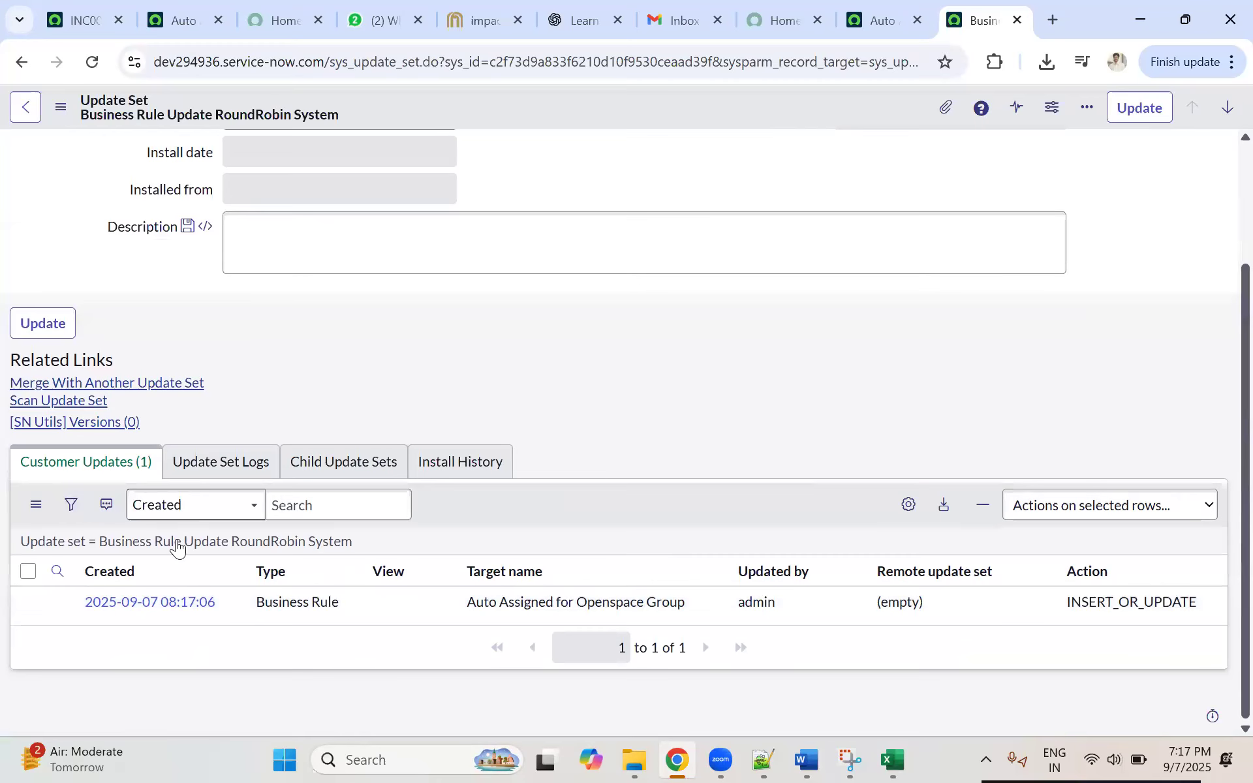
scroll(353, 365, "up", 3)
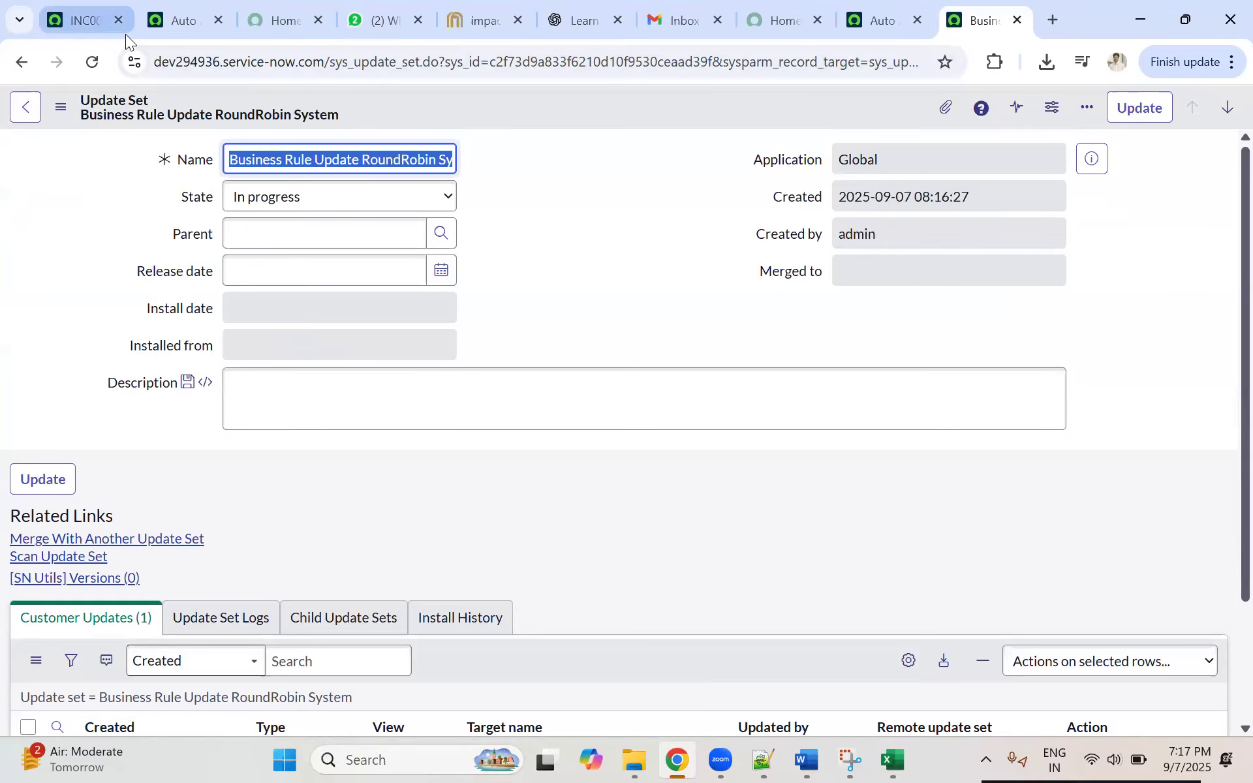
Step: Open Retrieved Update Sets on dev357063, leaving INC0000055 without saving, and compare it with the dev294936 update set
left_click(83, 14)
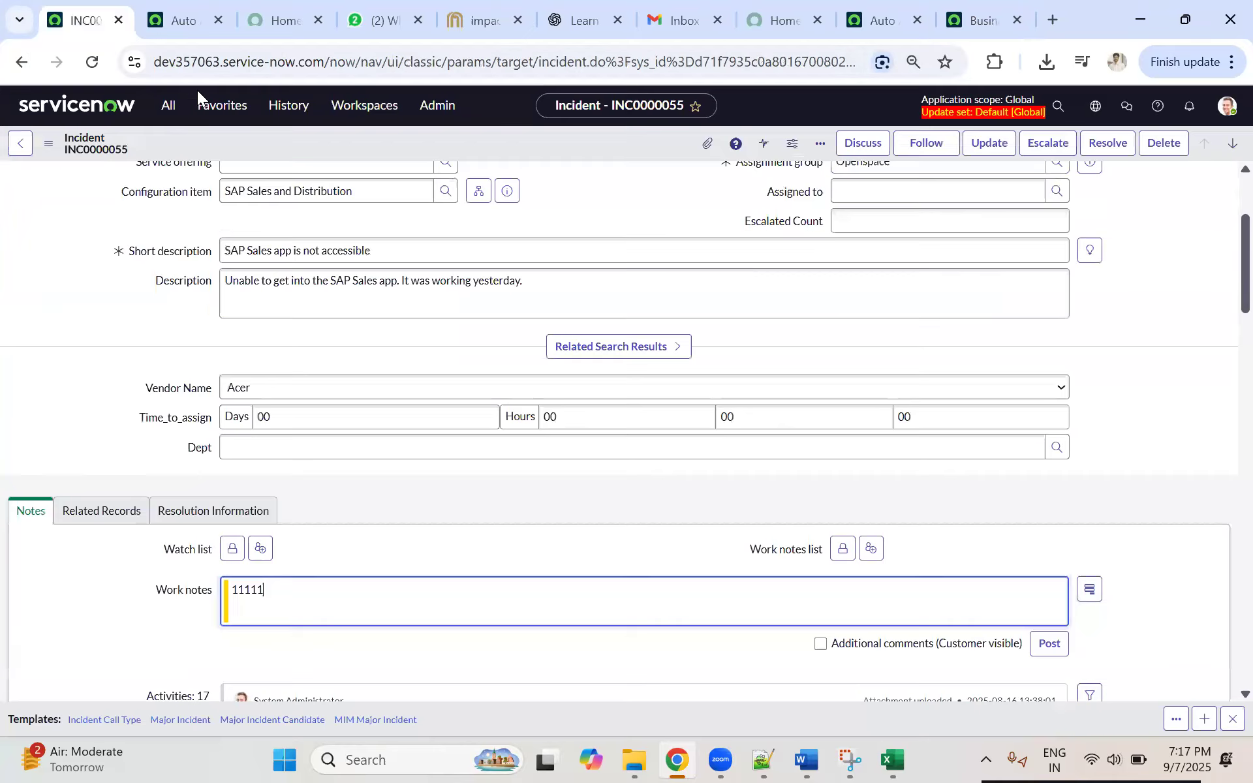
left_click(168, 105)
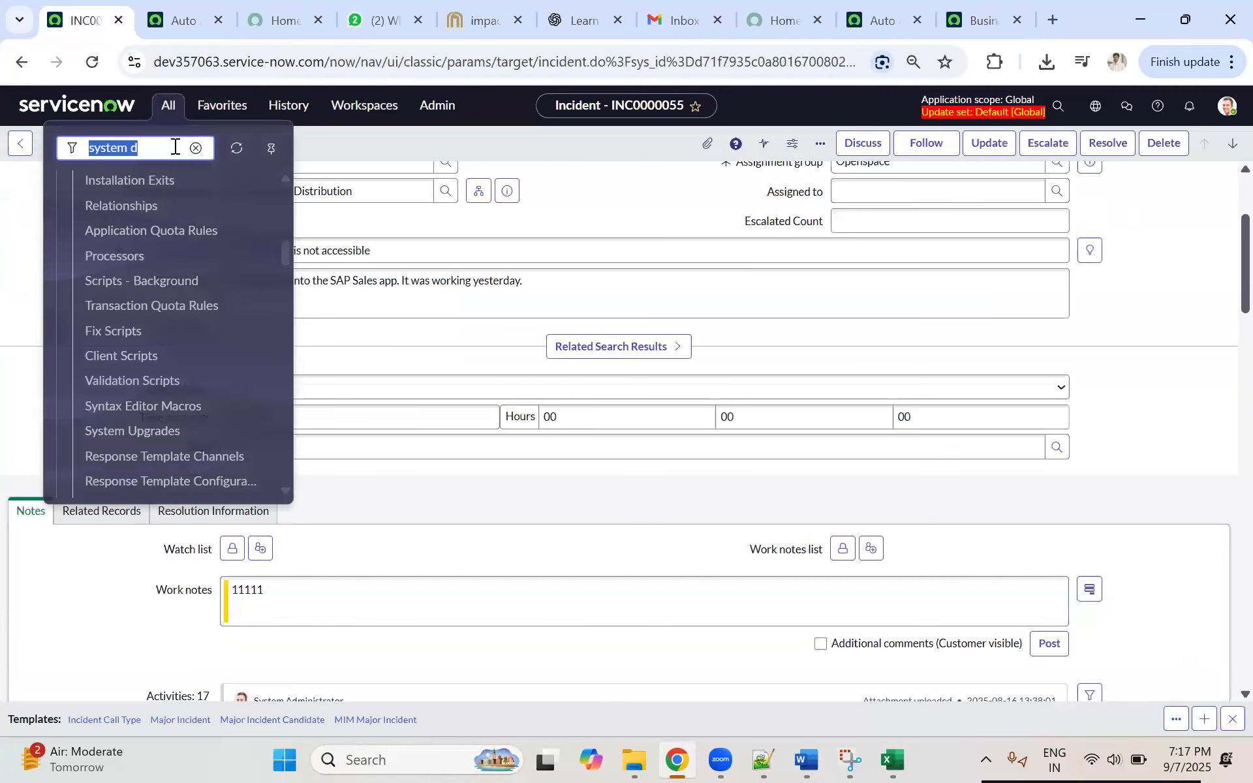
type("Retri")
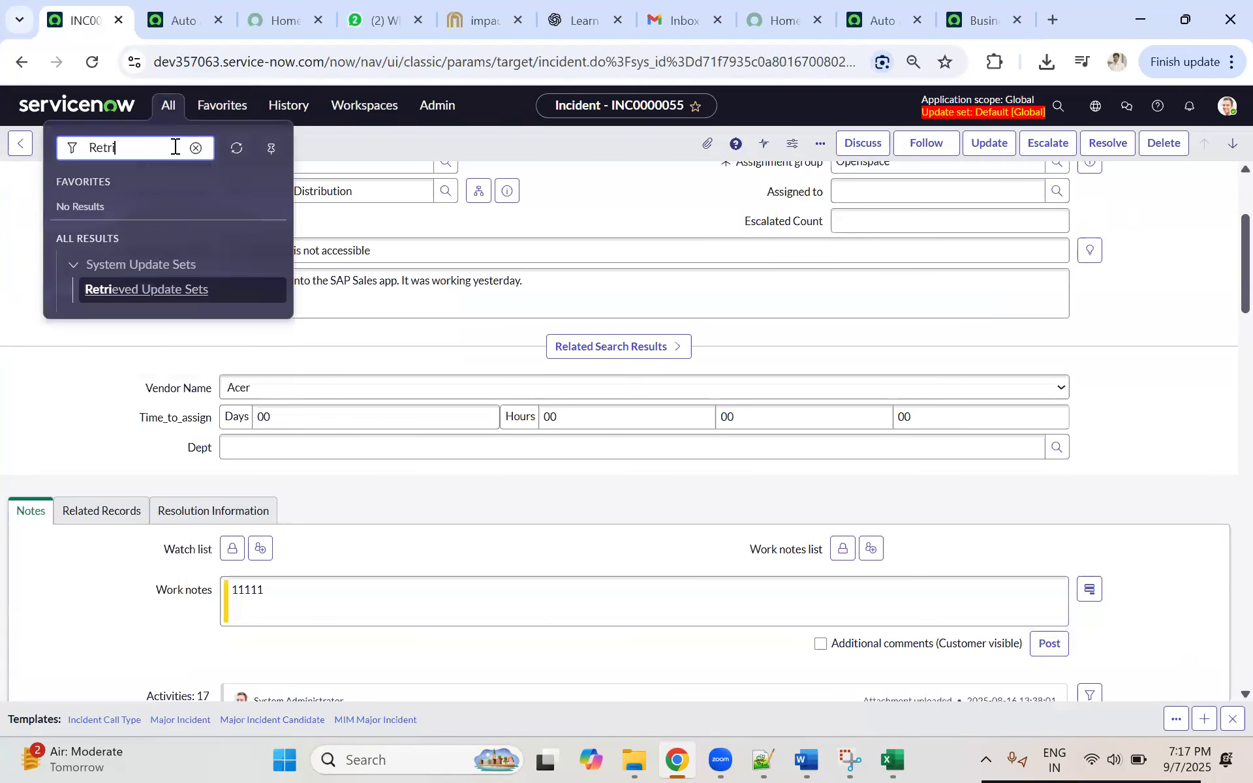
left_click(120, 292)
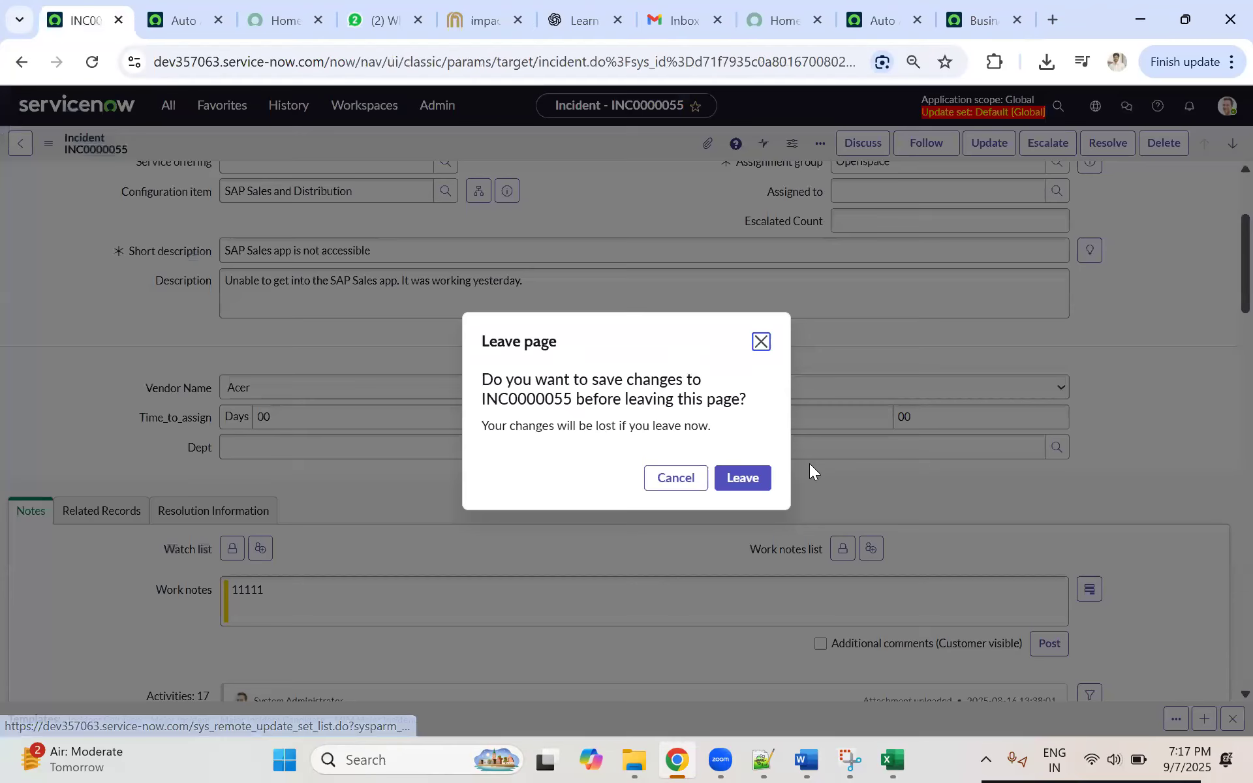
left_click(742, 479)
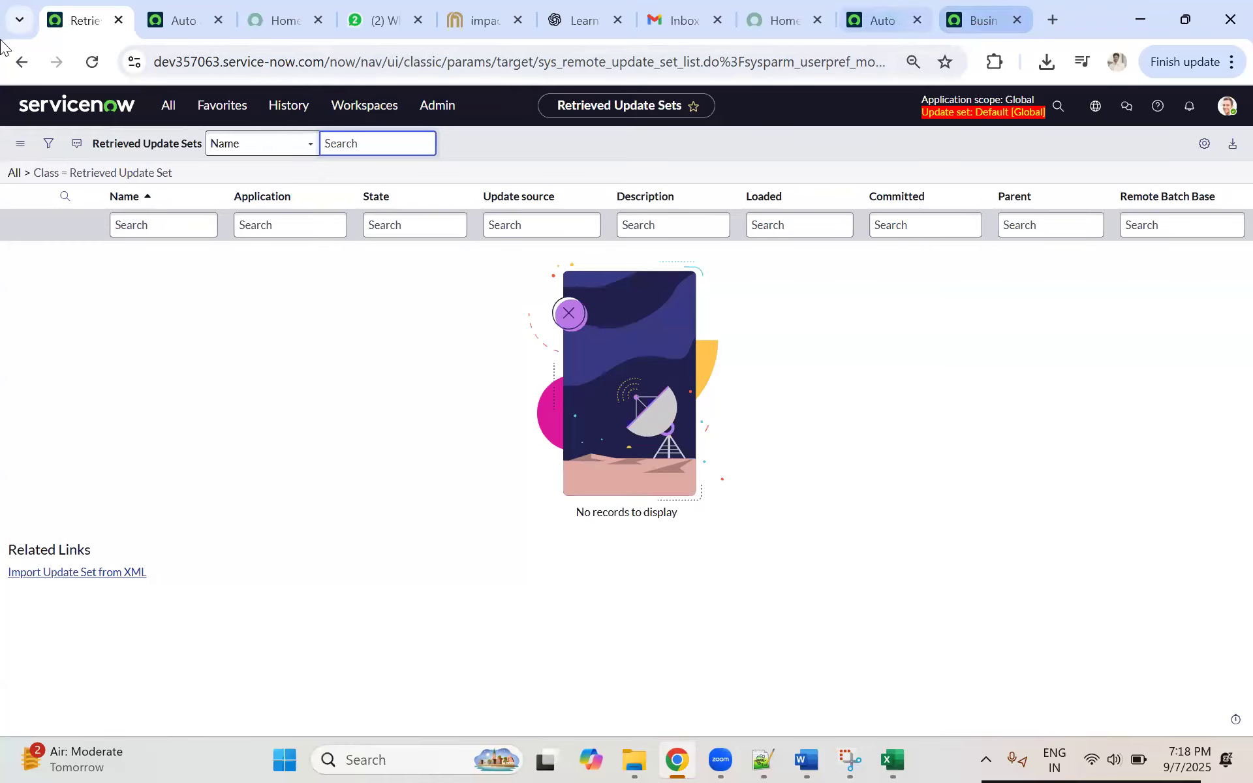
left_click(983, 21)
left_click(85, 18)
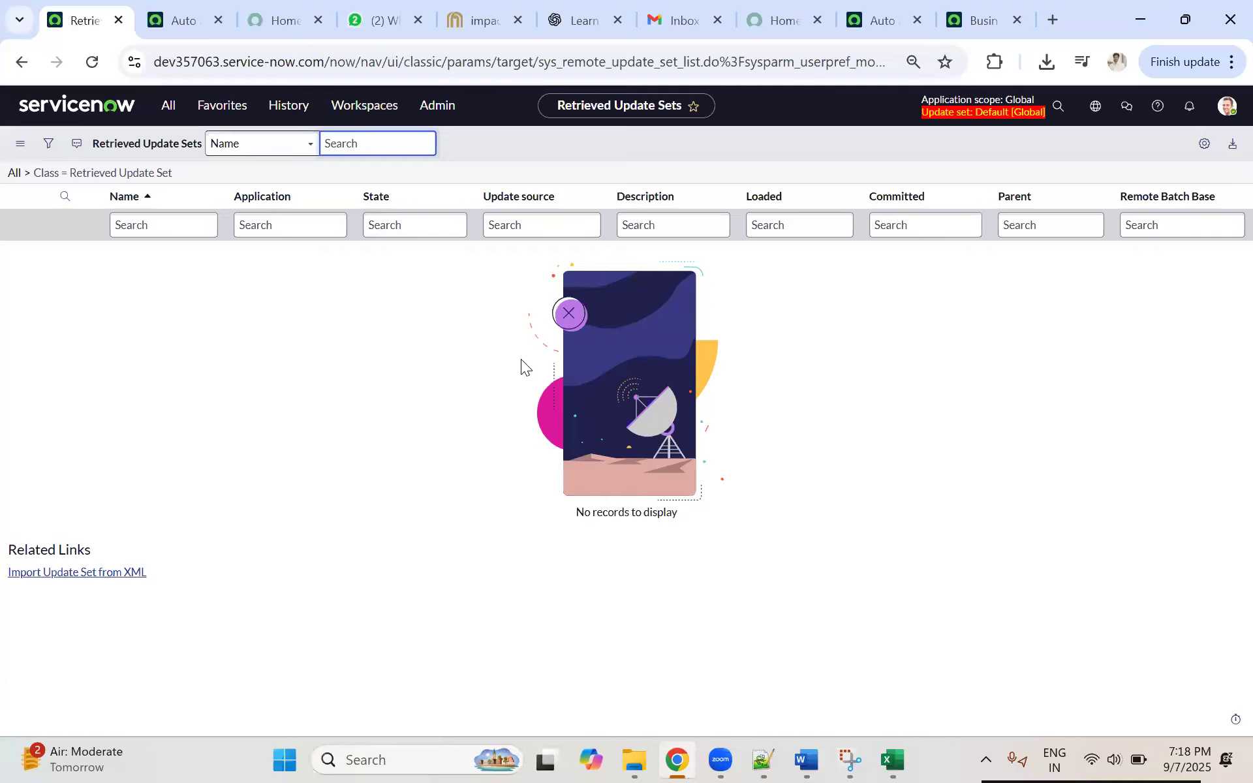
Step: Review the Notepad++ notes on the Development, UAT and Production systems, then return to Retrieved Update Sets in the browser
left_click(762, 760)
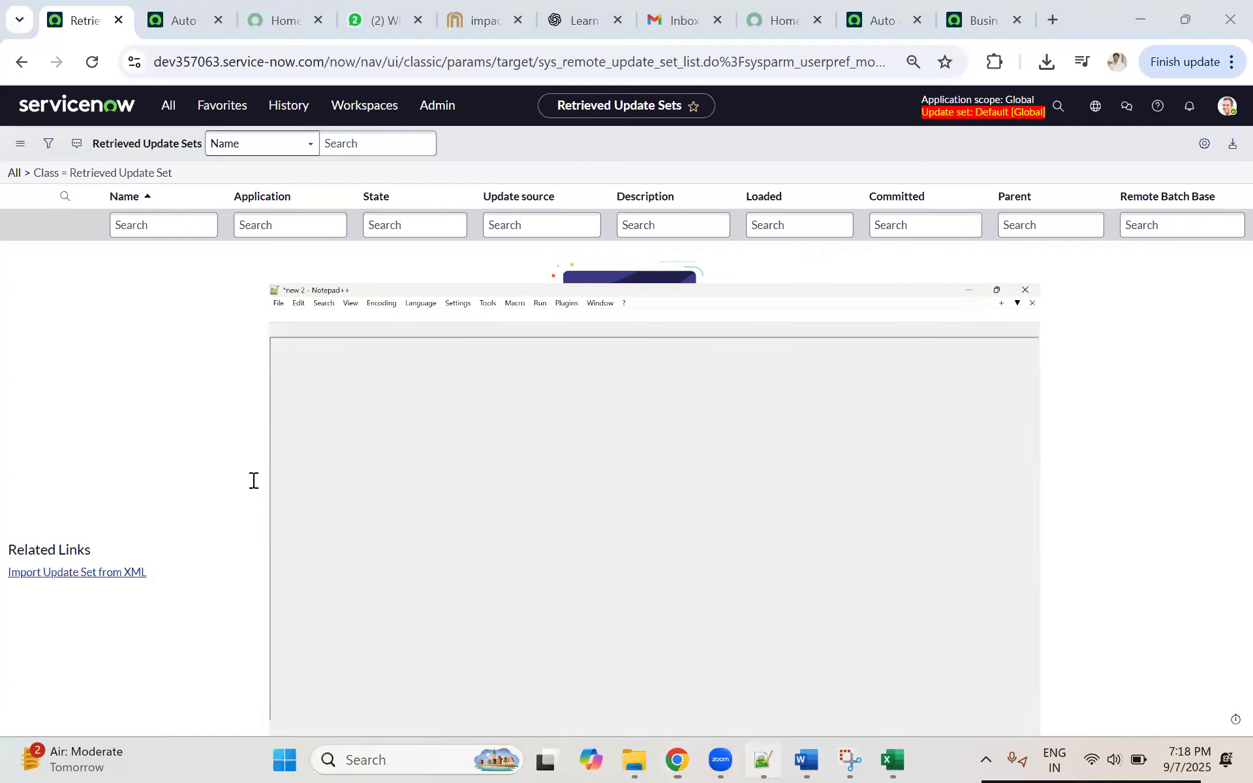
scroll(145, 470, "down", 2)
scroll(149, 386, "up", 2)
scroll(148, 385, "down", 18)
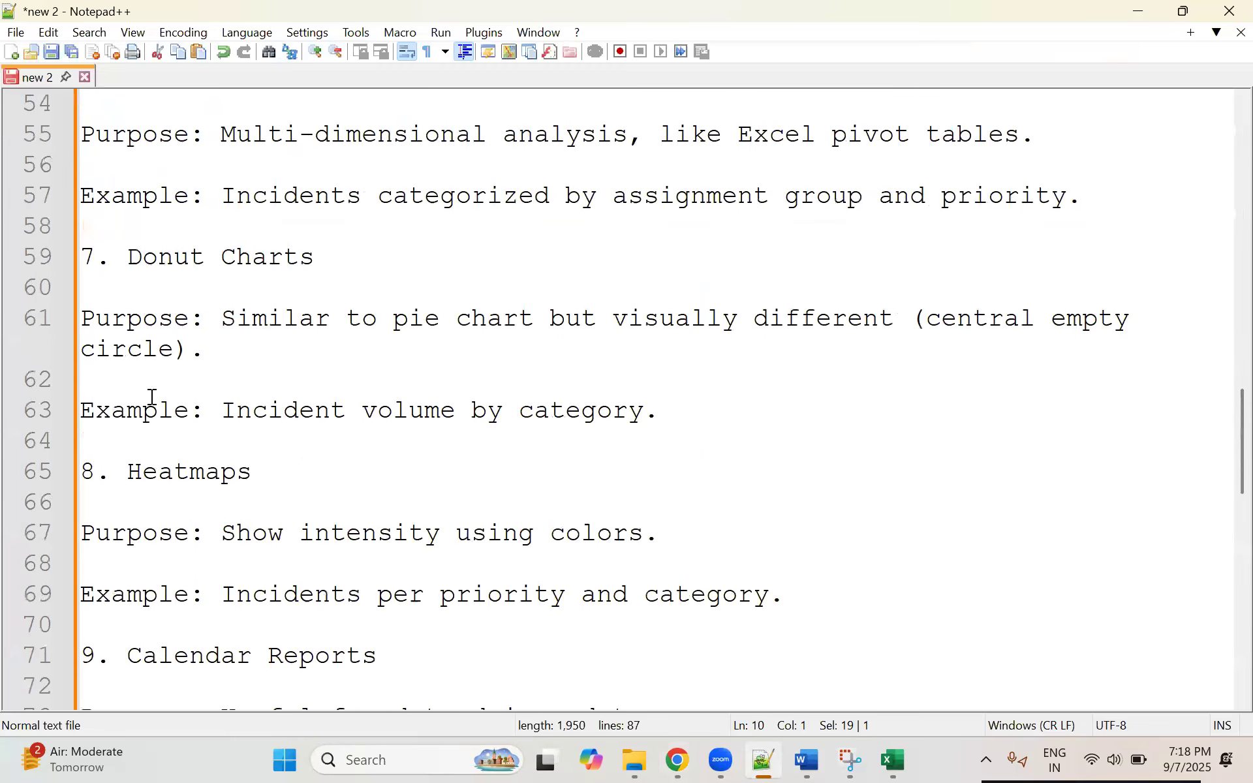
scroll(152, 397, "down", 11)
scroll(157, 409, "up", 5)
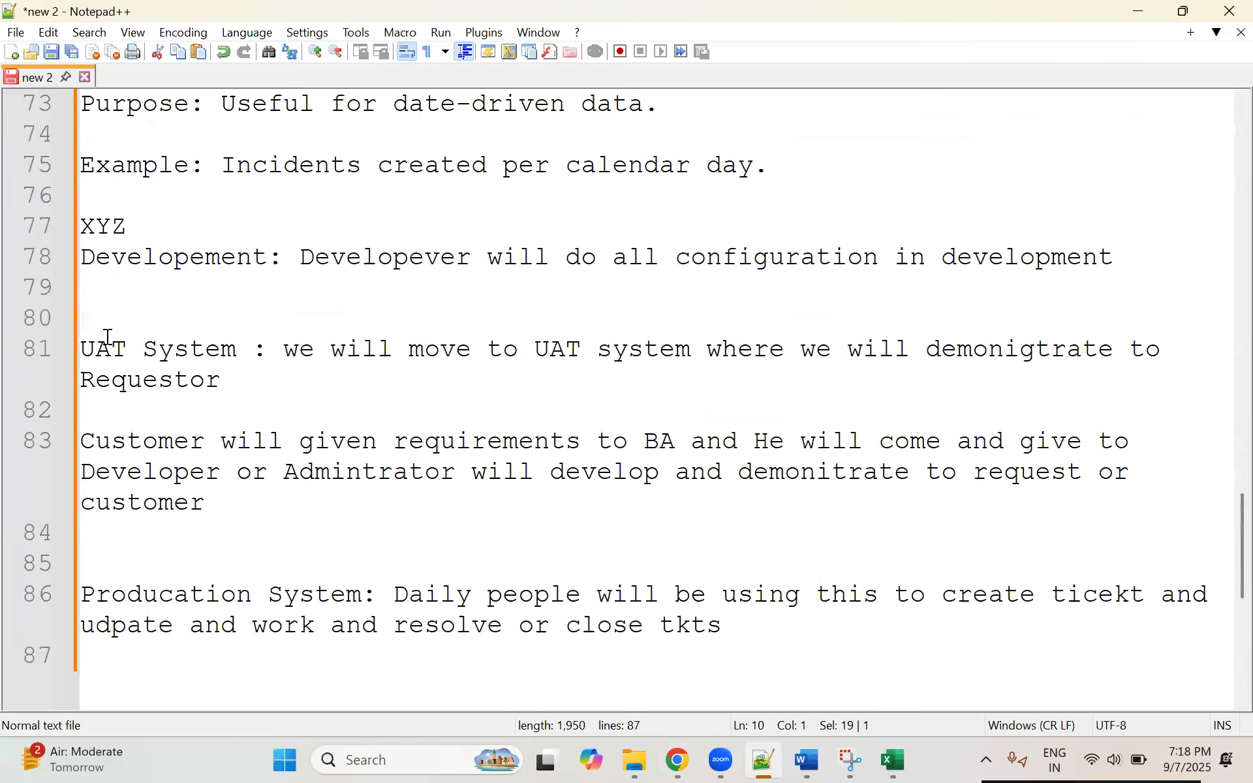
left_click_drag(96, 349, 220, 350)
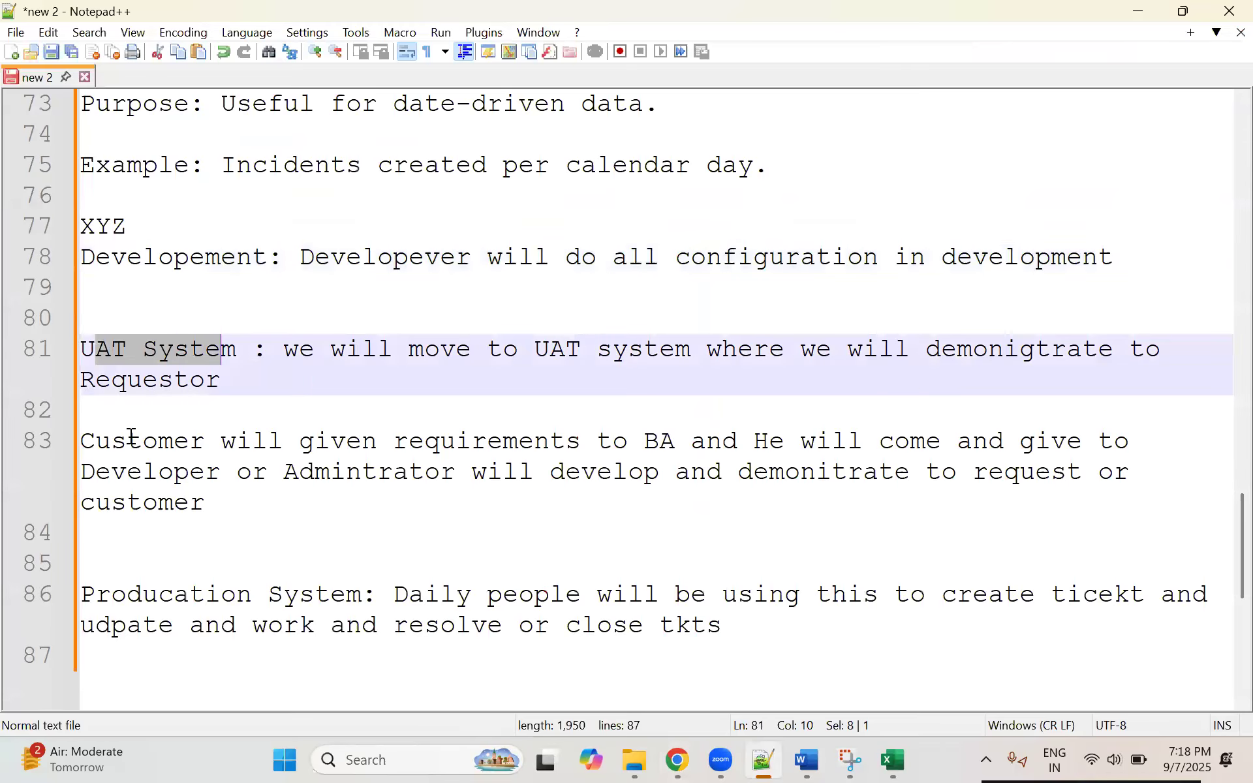
left_click_drag(111, 595, 252, 593)
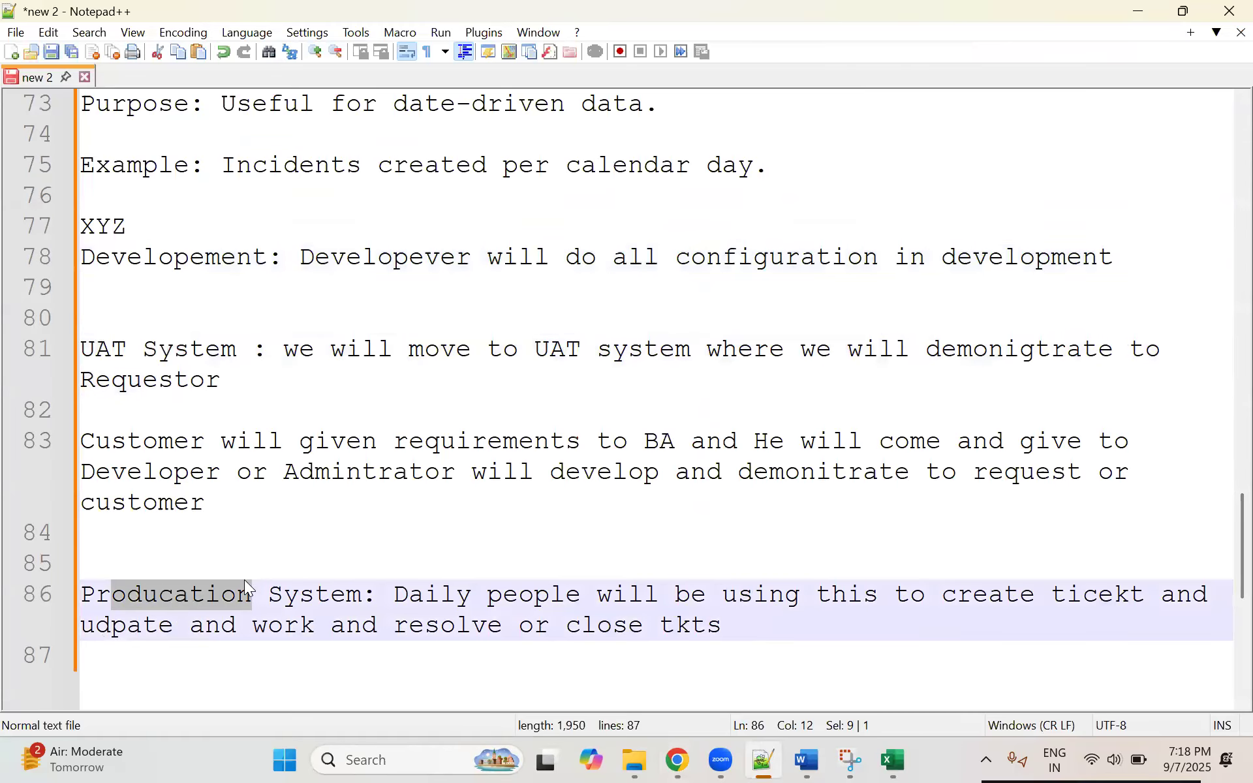
key("Up")
key("Up")
left_click(229, 512)
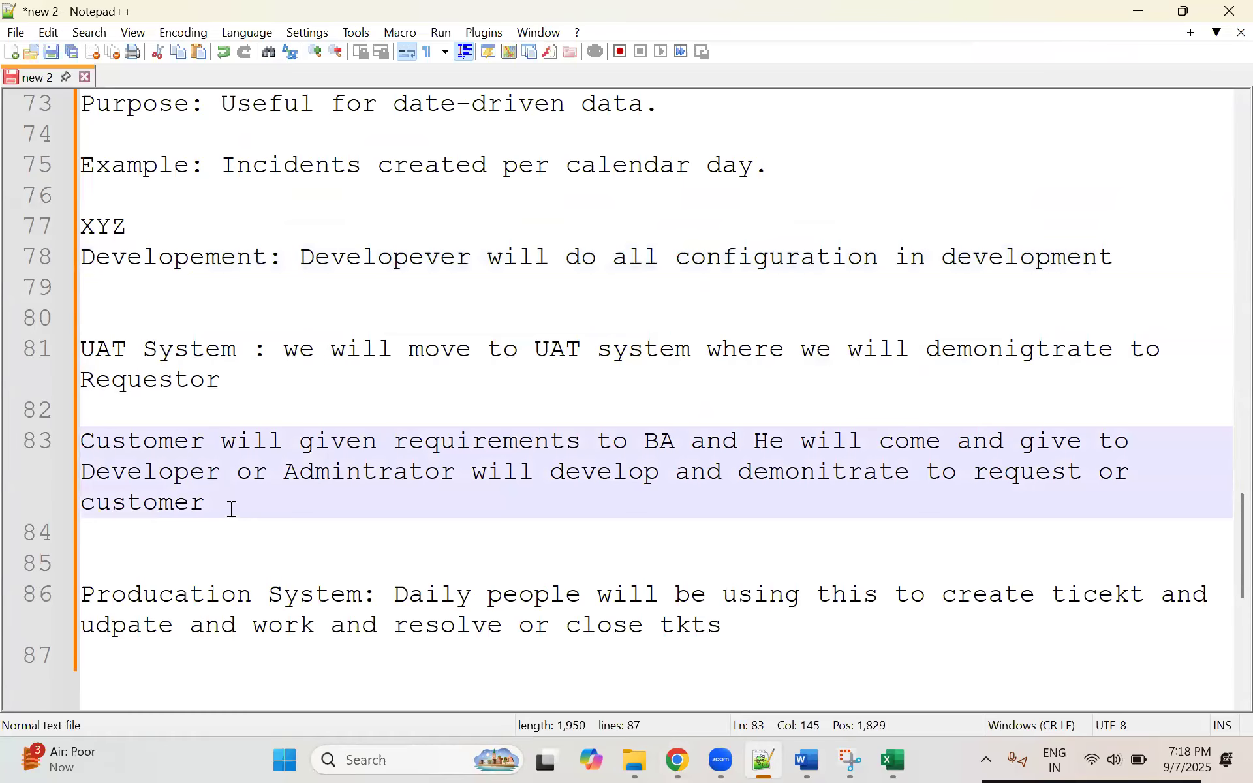
left_click_drag(115, 389, 79, 222)
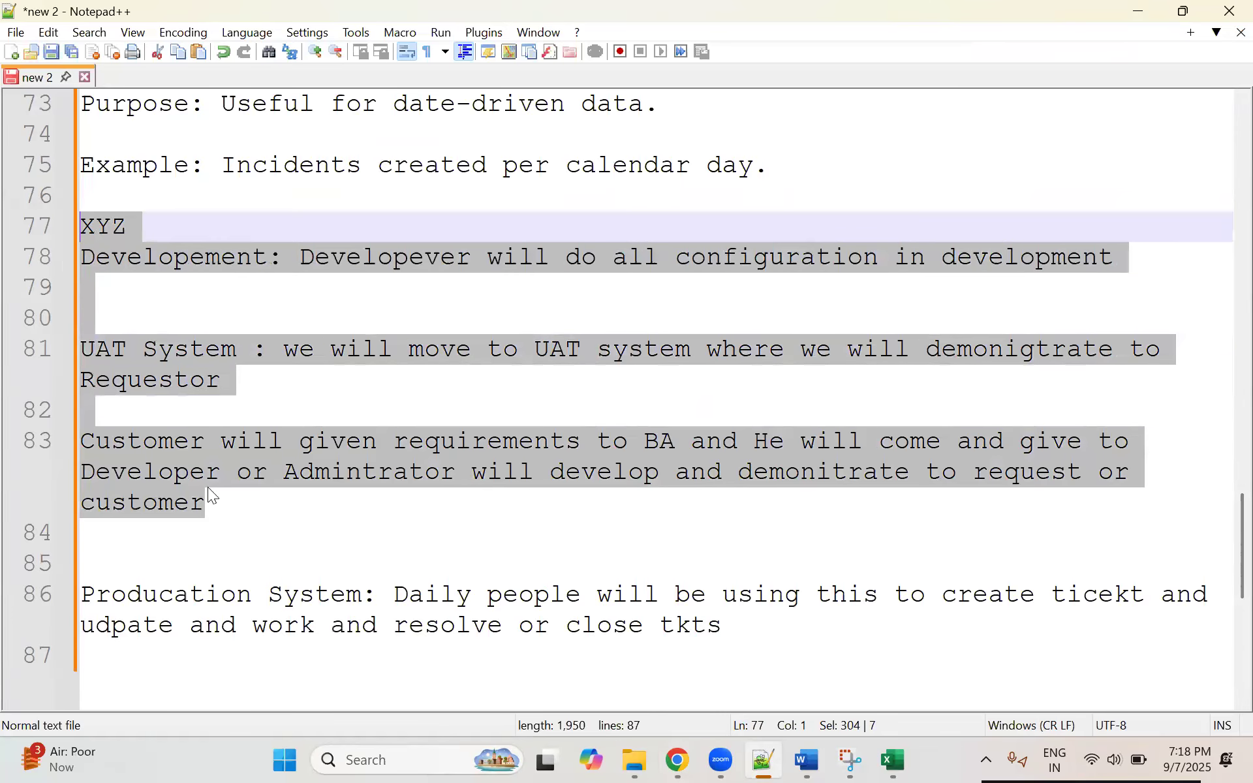
left_click(210, 497)
key("alt+Tab")
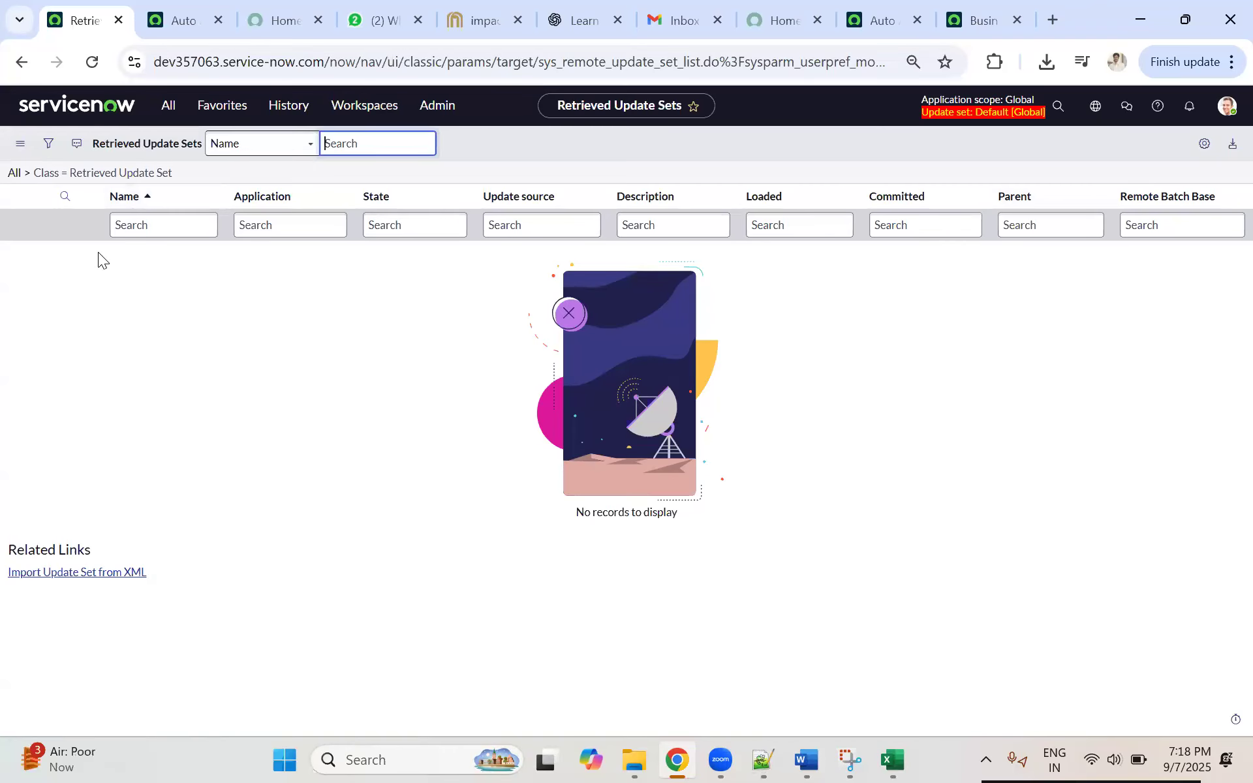
Step: Set the state of the Business Rule Update RoundRobin System update set on dev294936 to Complete and save the record
left_click(975, 30)
left_click(54, 31)
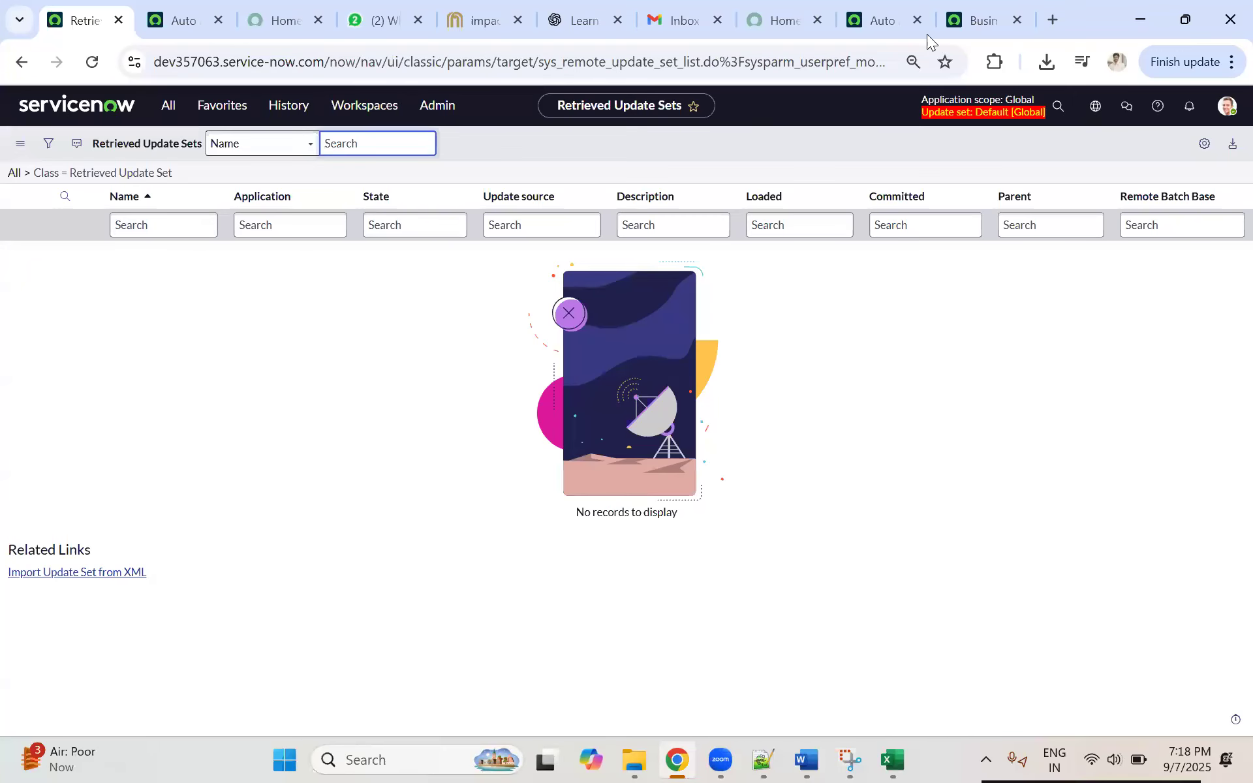
left_click(968, 28)
left_click(95, 13)
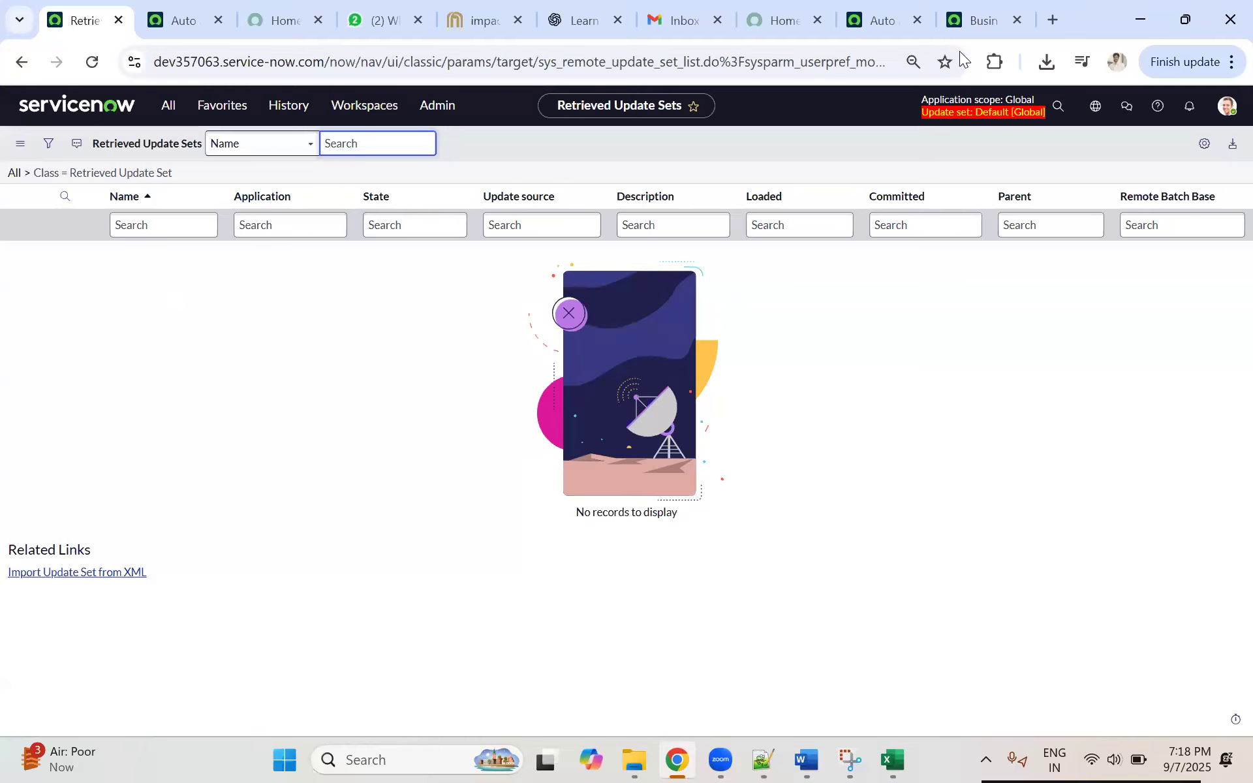
left_click(964, 35)
left_click(284, 198)
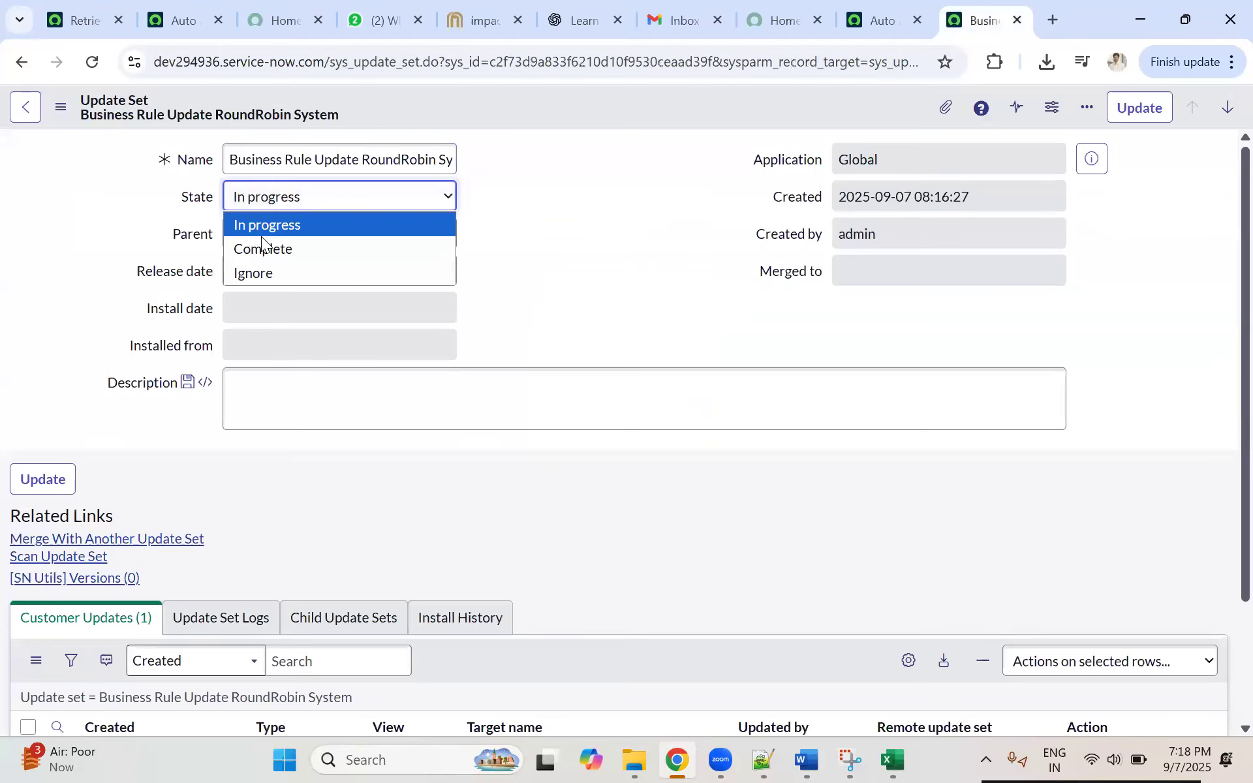
left_click(260, 242)
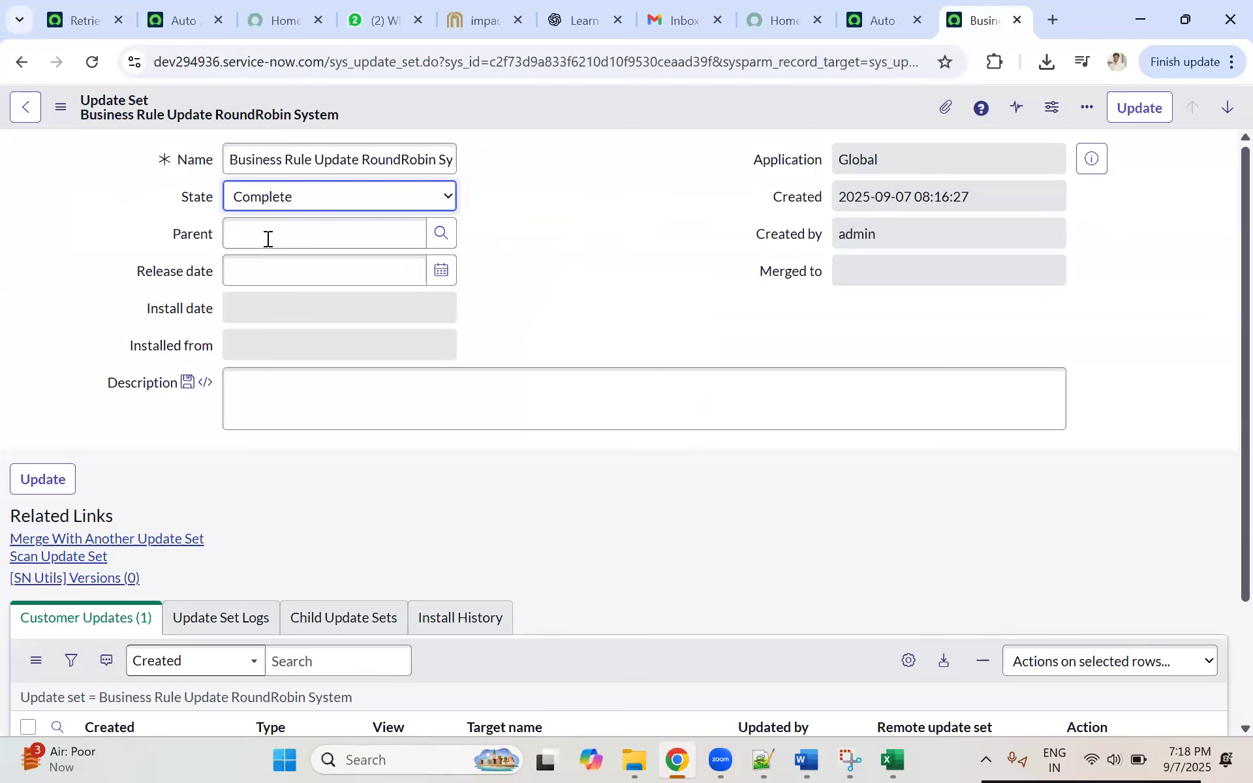
right_click(509, 109)
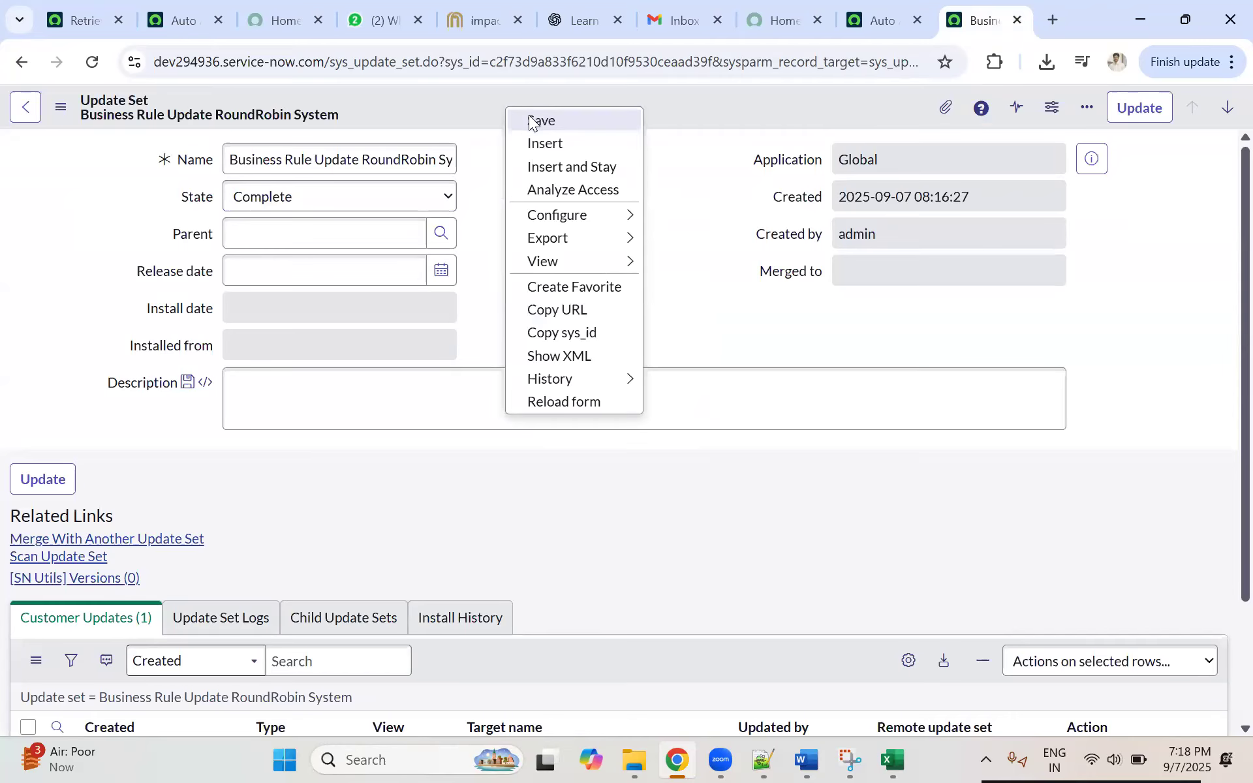
Step: Export the completed Business Rule Update RoundRobin System update set from dev294936 to an XML file
left_click(85, 13)
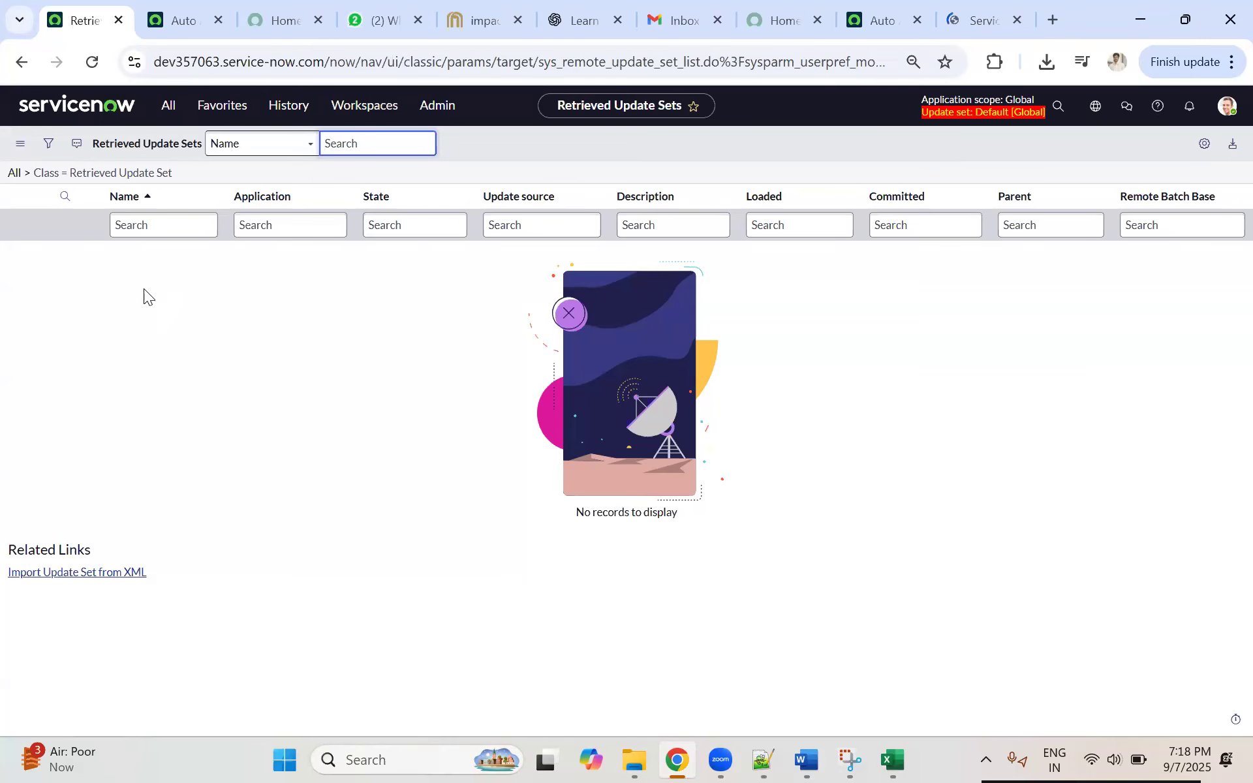
left_click(1031, 35)
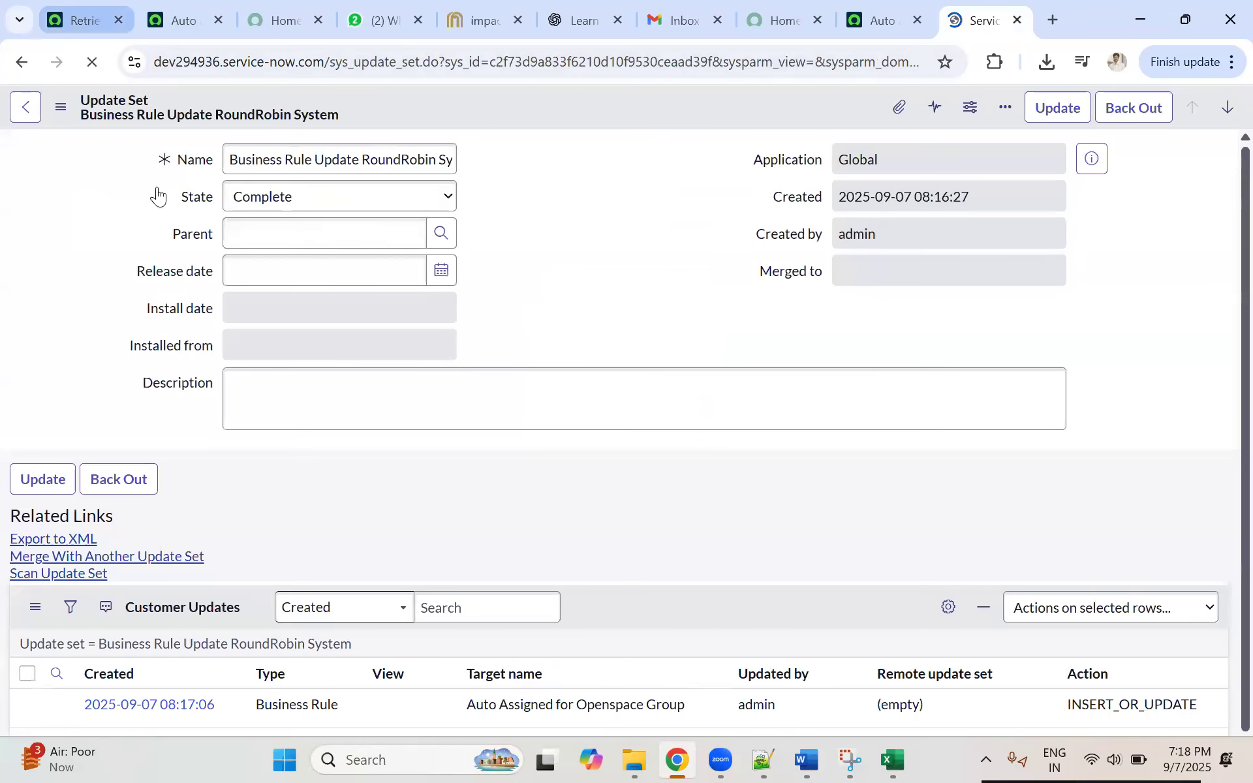
left_click(120, 9)
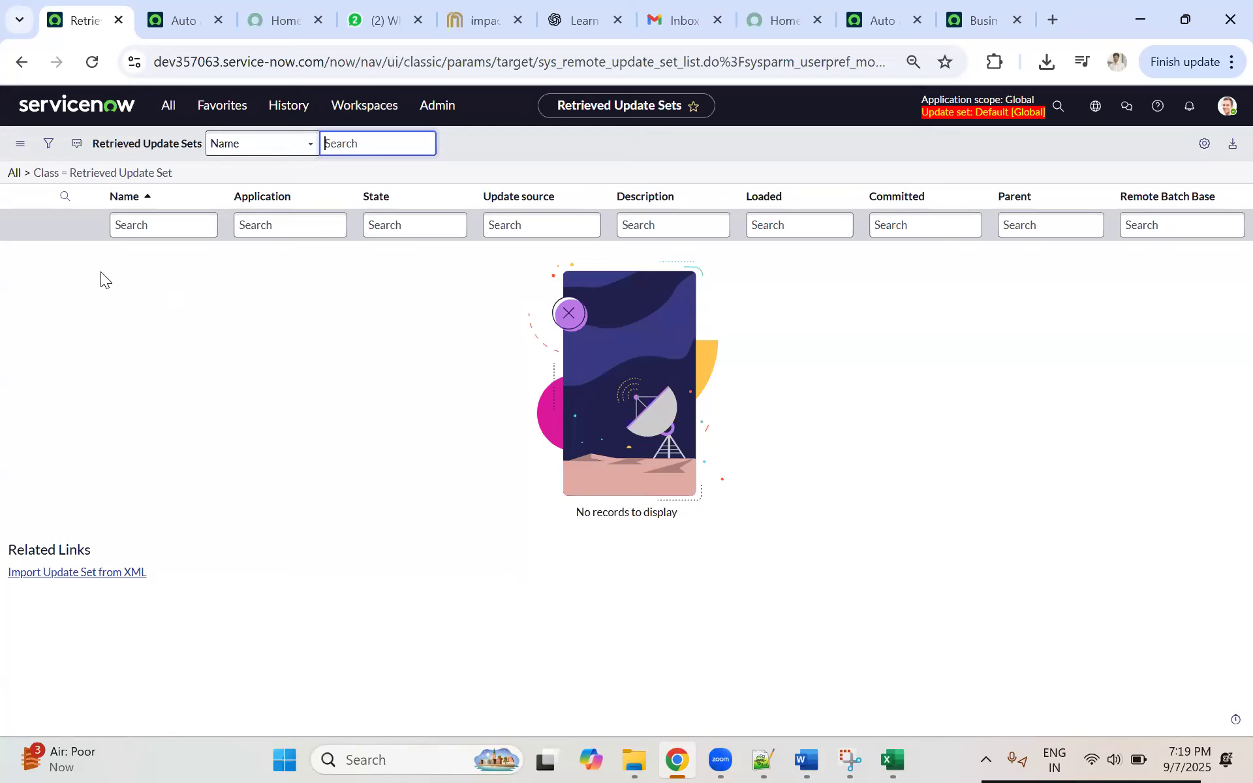
left_click(1025, 26)
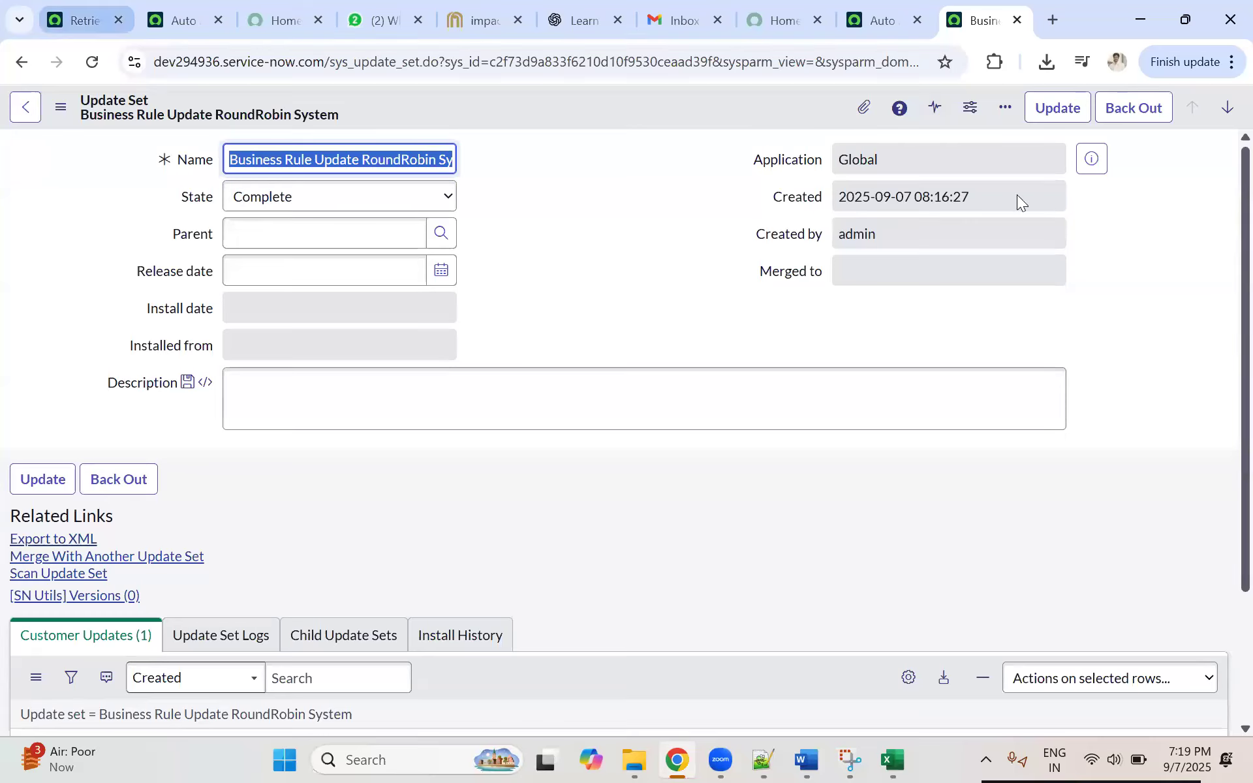
left_click(26, 542)
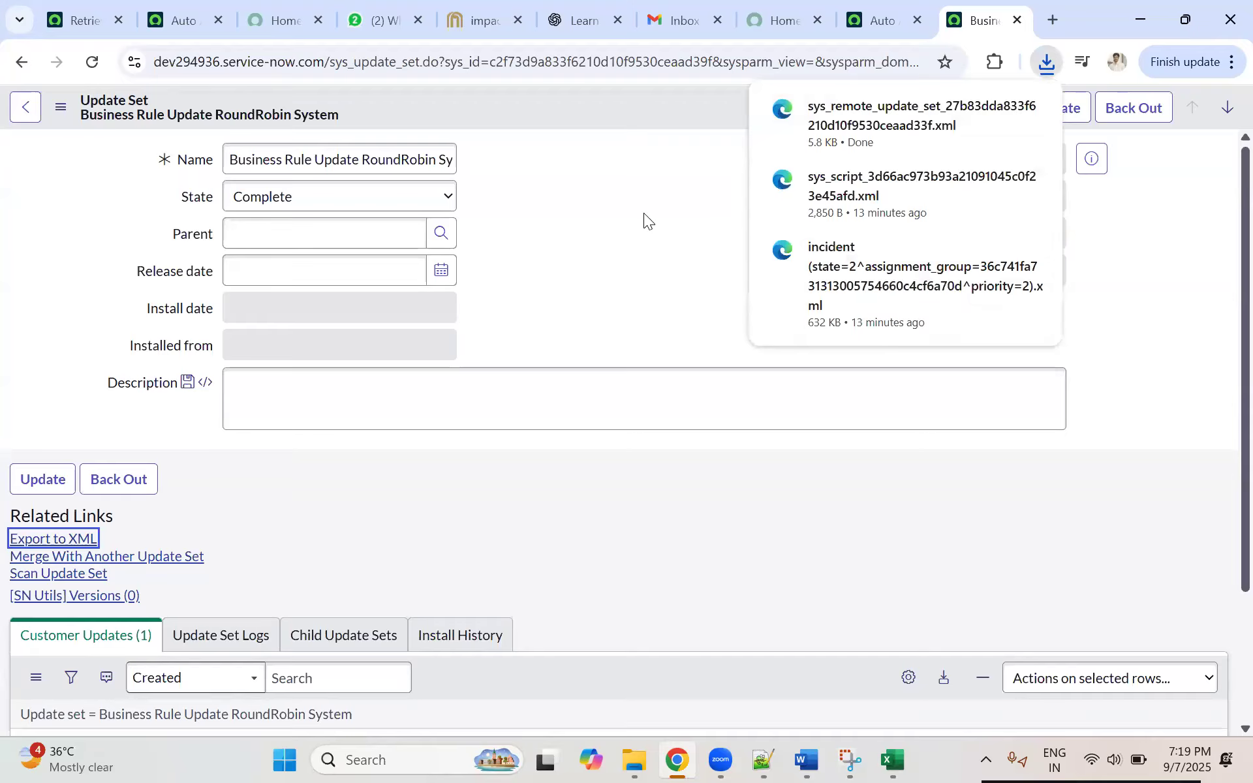
left_click(472, 287)
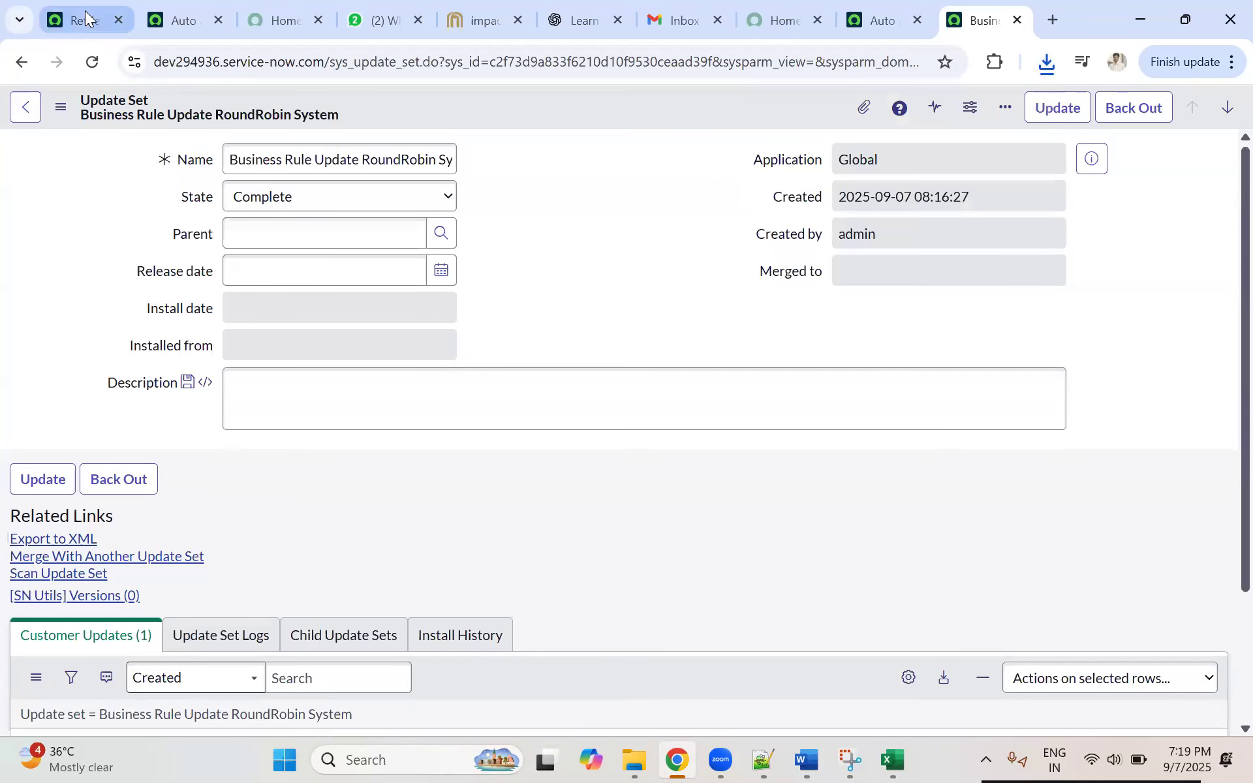
Step: Import the exported sys_remote_update_set XML file from Downloads into Retrieved Update Sets on dev357063
left_click(85, 11)
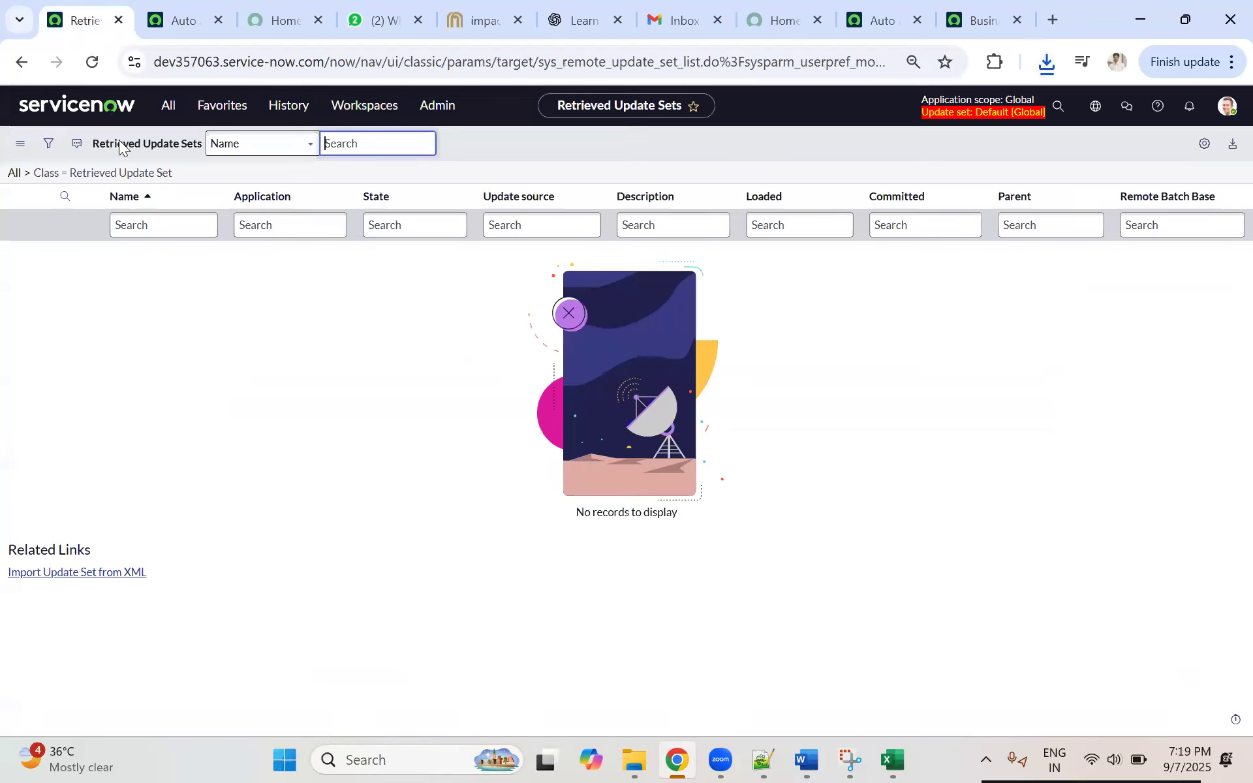
right_click(162, 205)
left_click(209, 458)
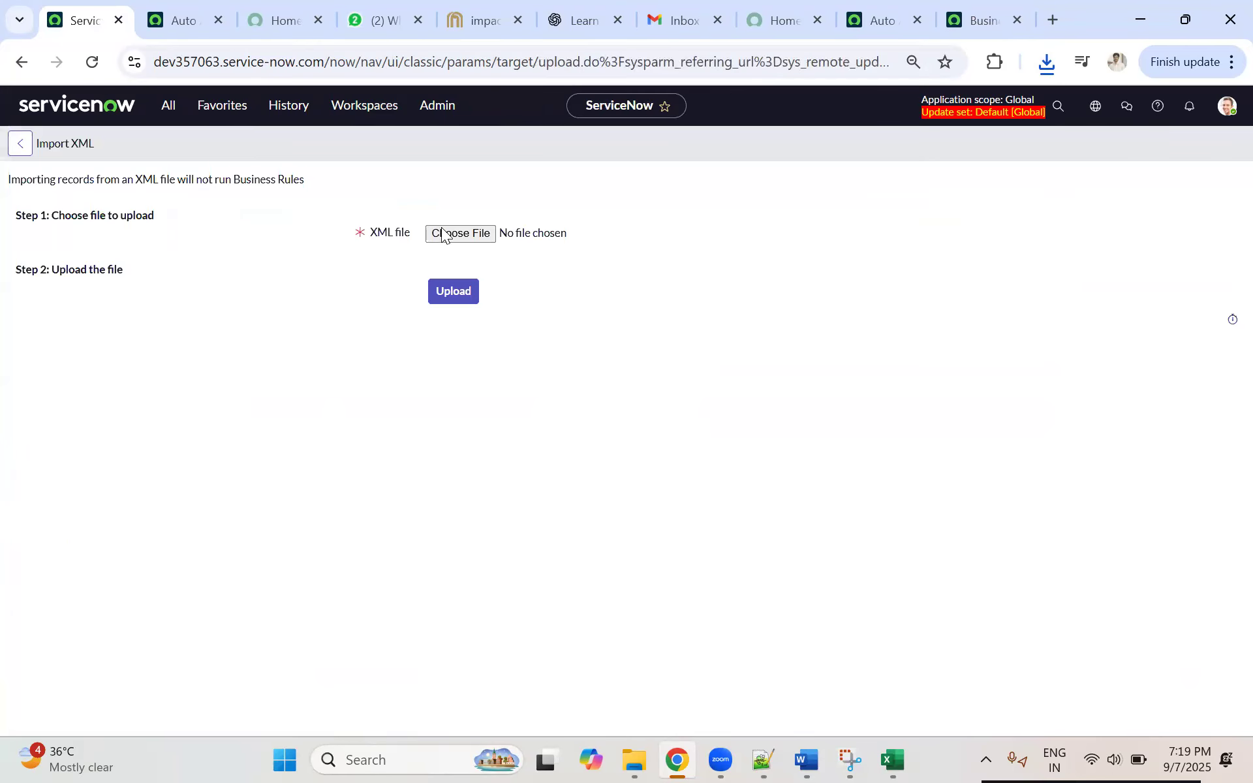
left_click(449, 235)
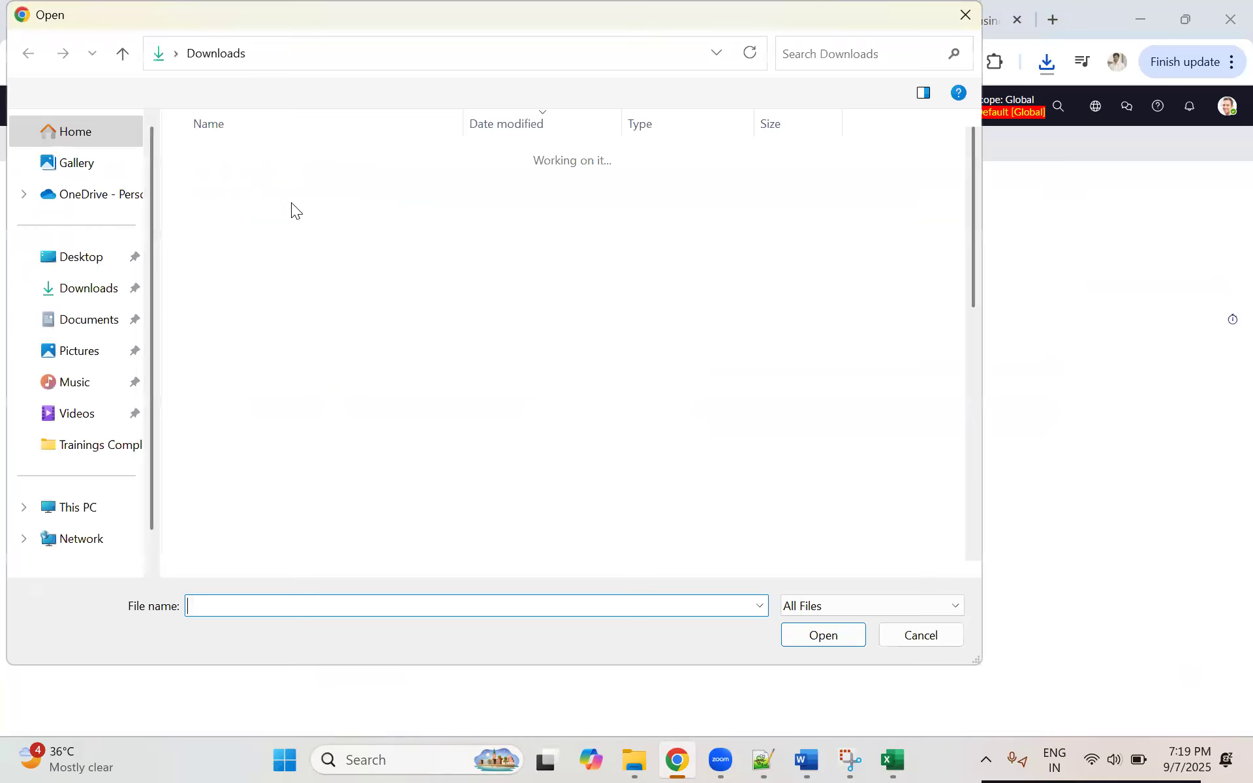
left_click(326, 181)
left_click(839, 638)
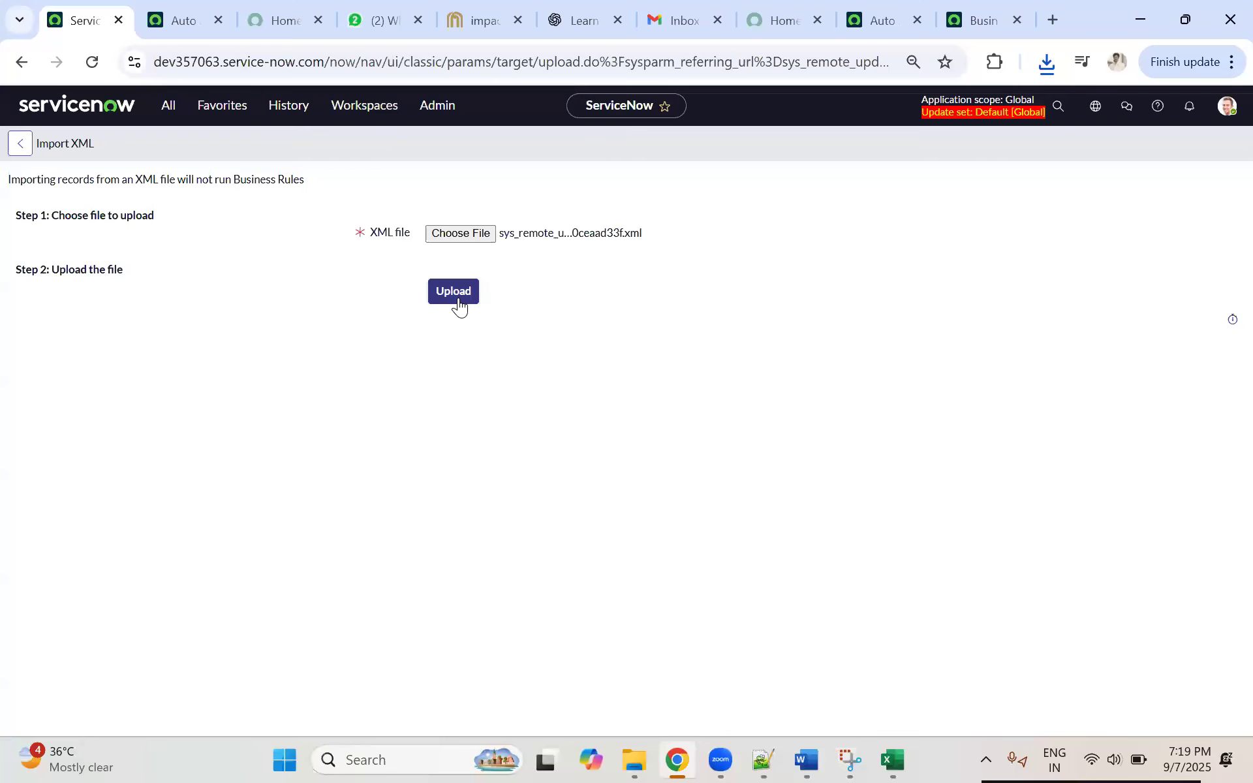
left_click(457, 293)
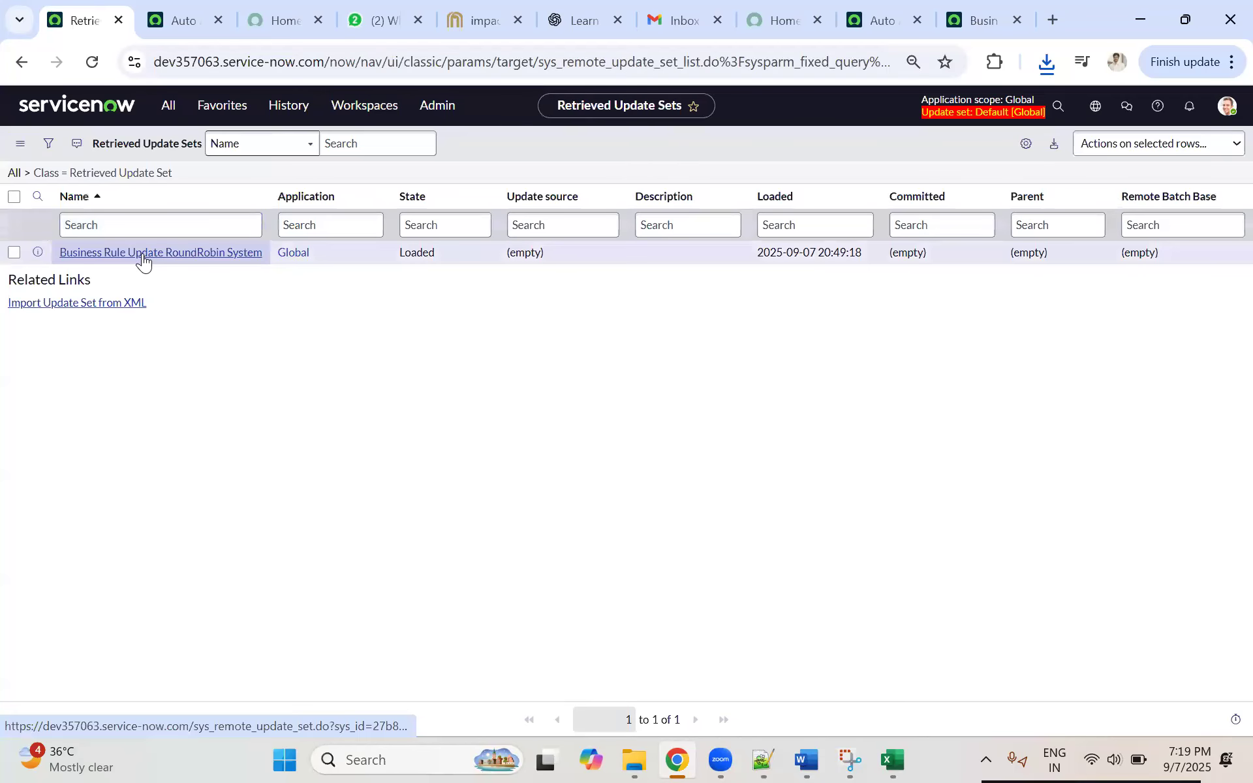
Step: Open the retrieved Business Rule Update RoundRobin System update set, preview it, and dismiss the preview results
left_click(142, 255)
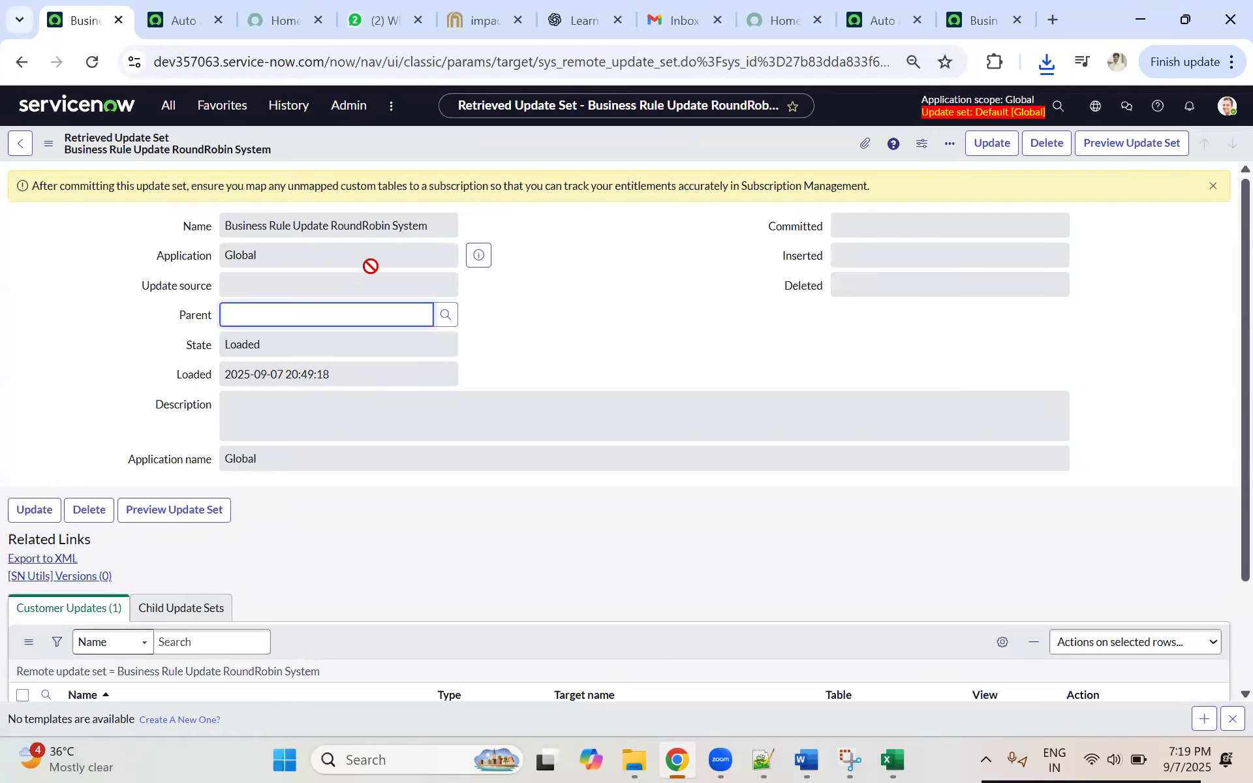
left_click(1125, 156)
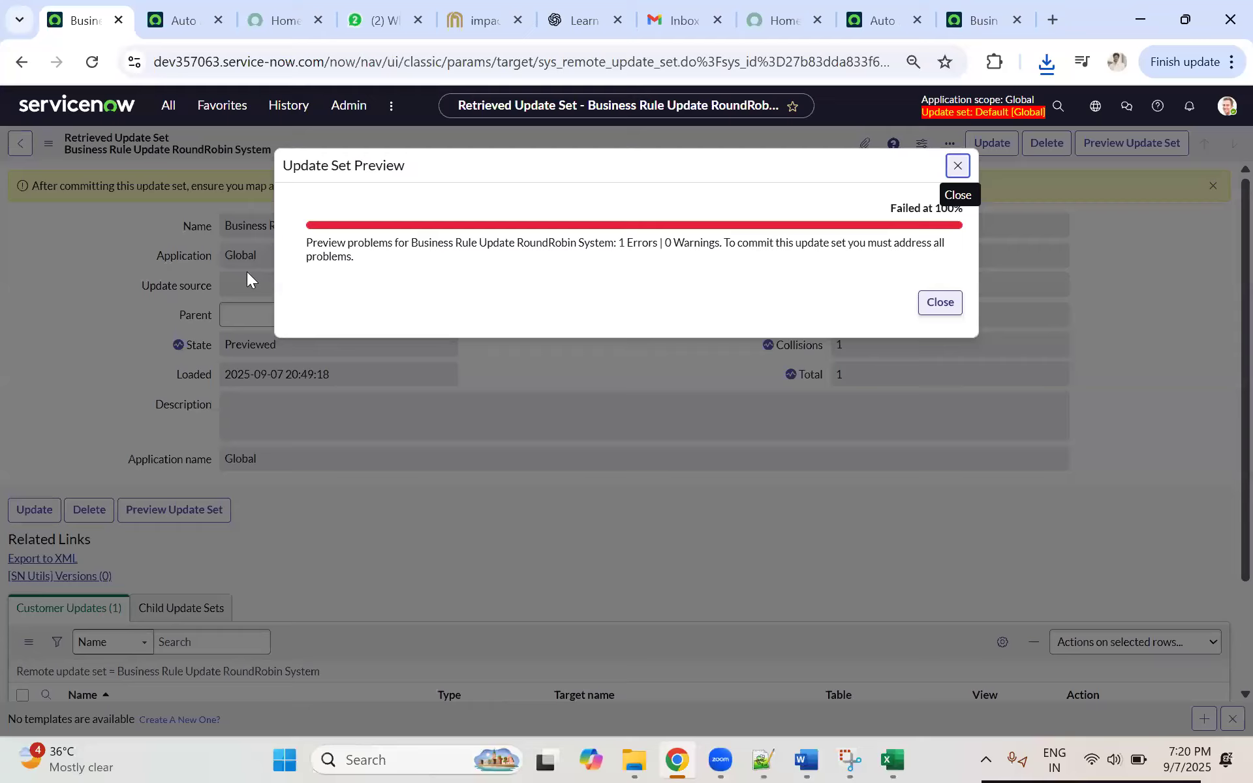
left_click(939, 304)
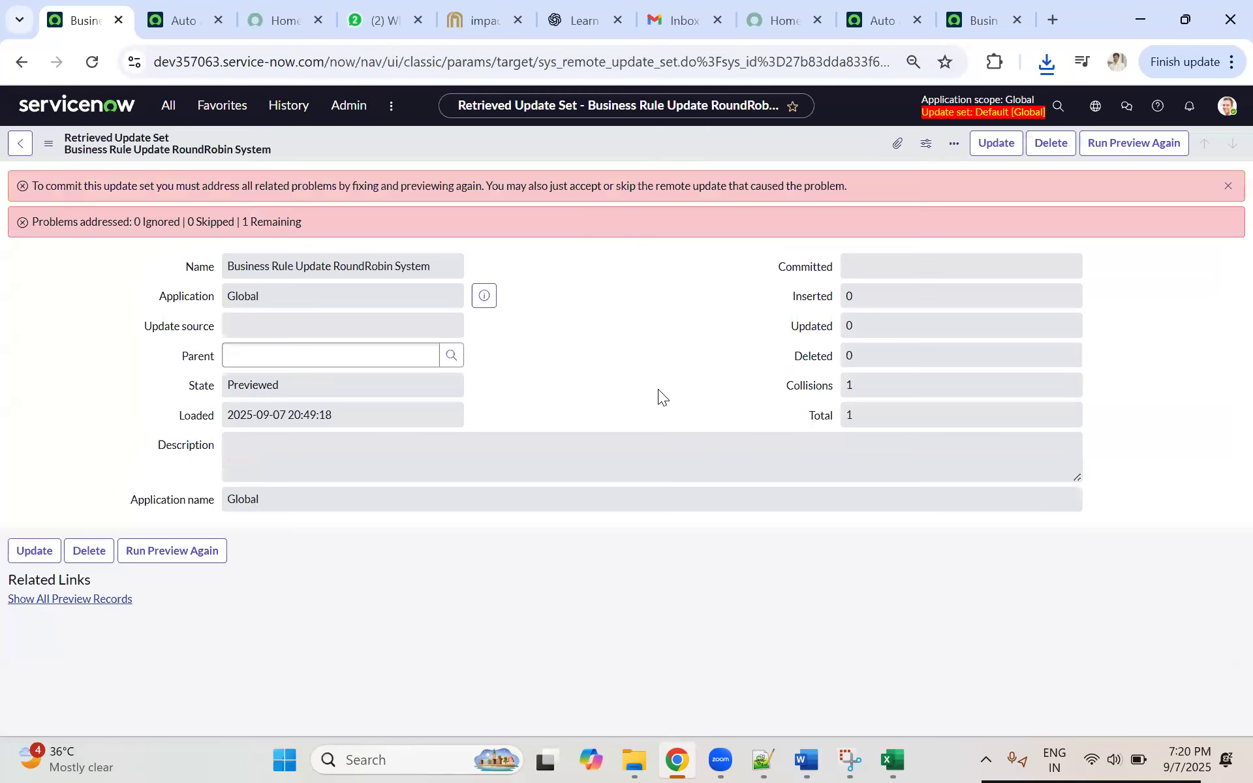
Step: Examine the retrieved update set's preview problems and check the source update set on dev294936
scroll(584, 412, "down", 1)
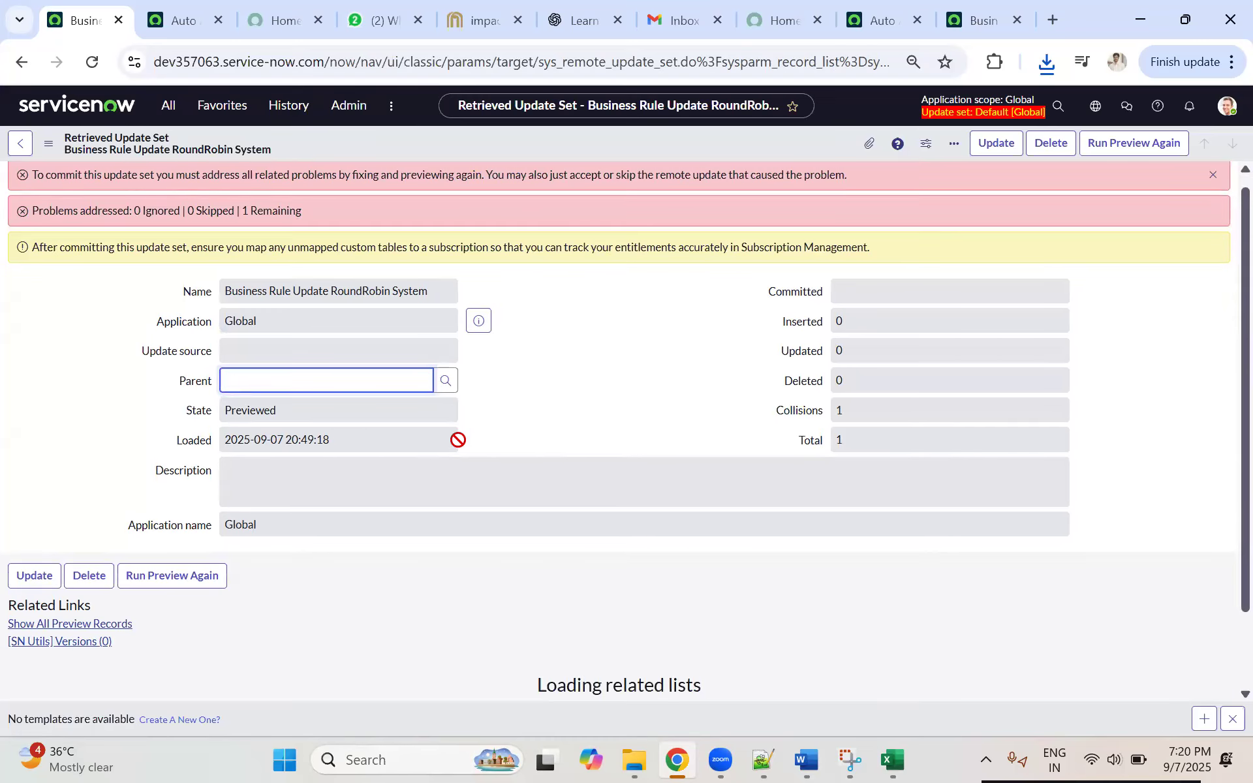
scroll(489, 434, "down", 3)
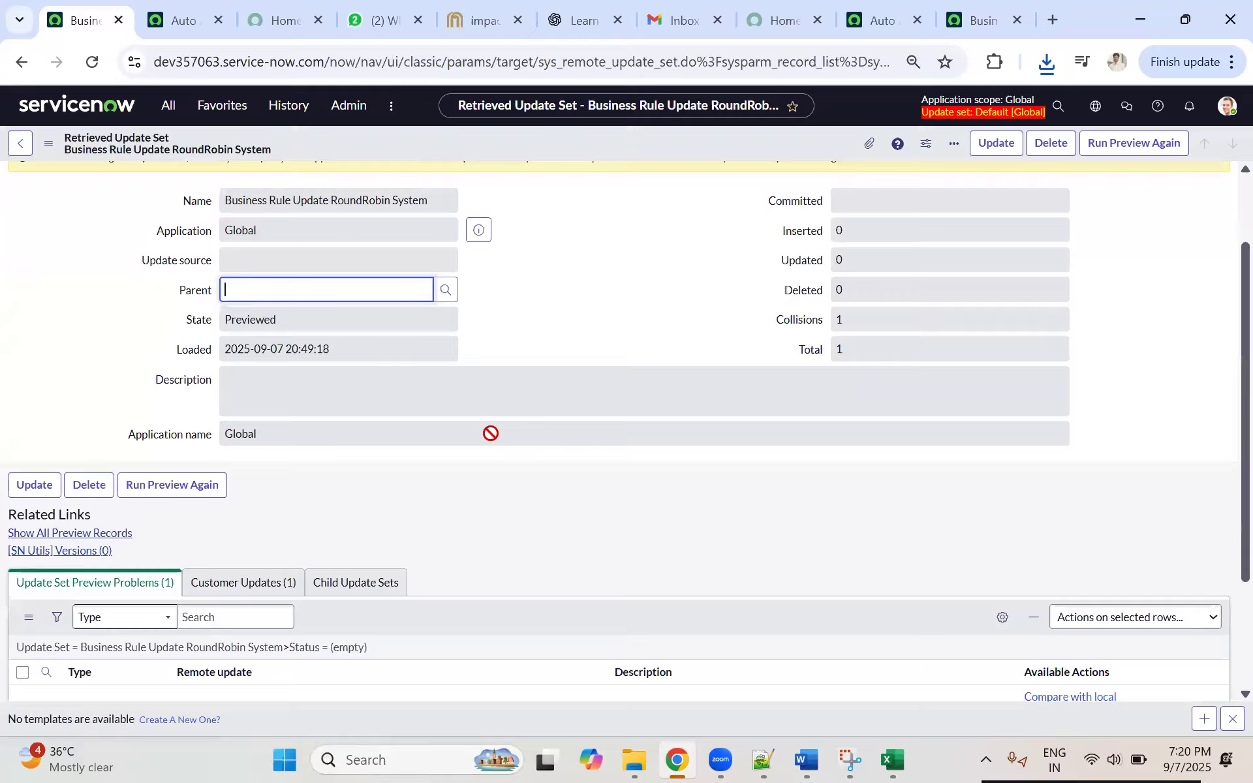
scroll(491, 434, "down", 3)
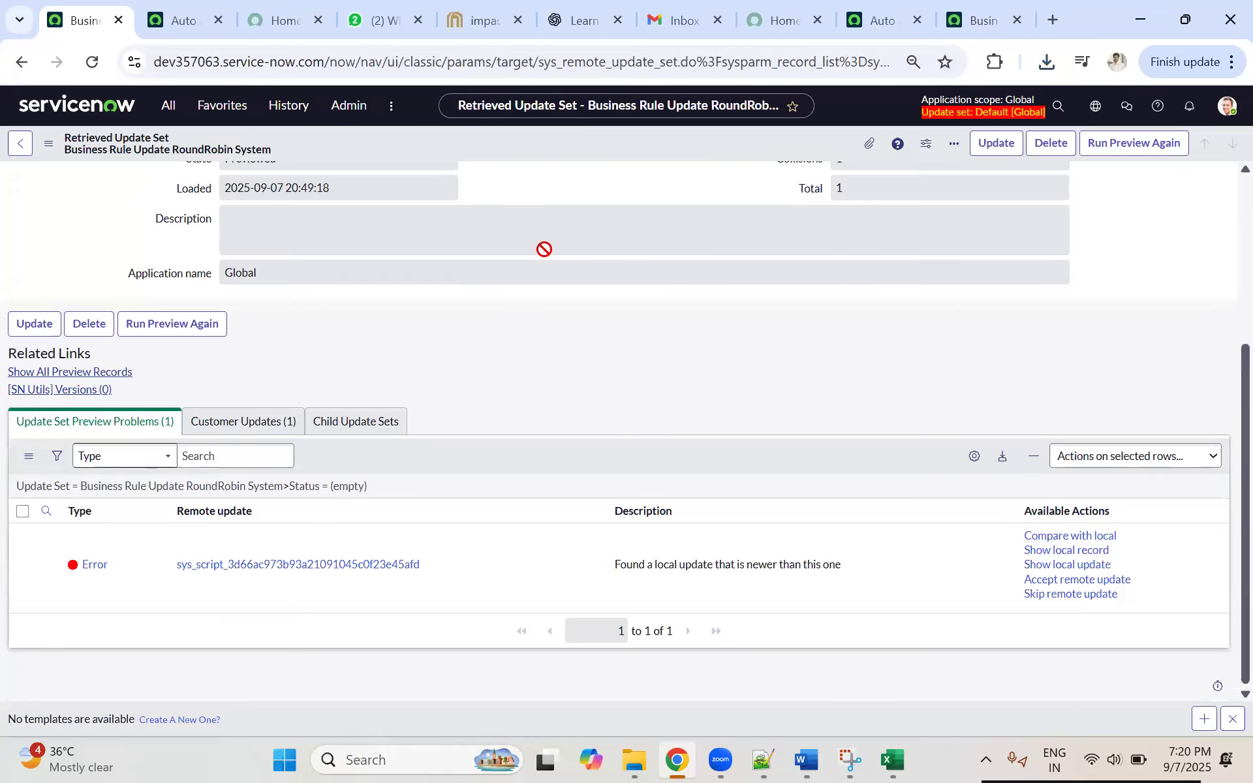
left_click(964, 26)
left_click(146, 20)
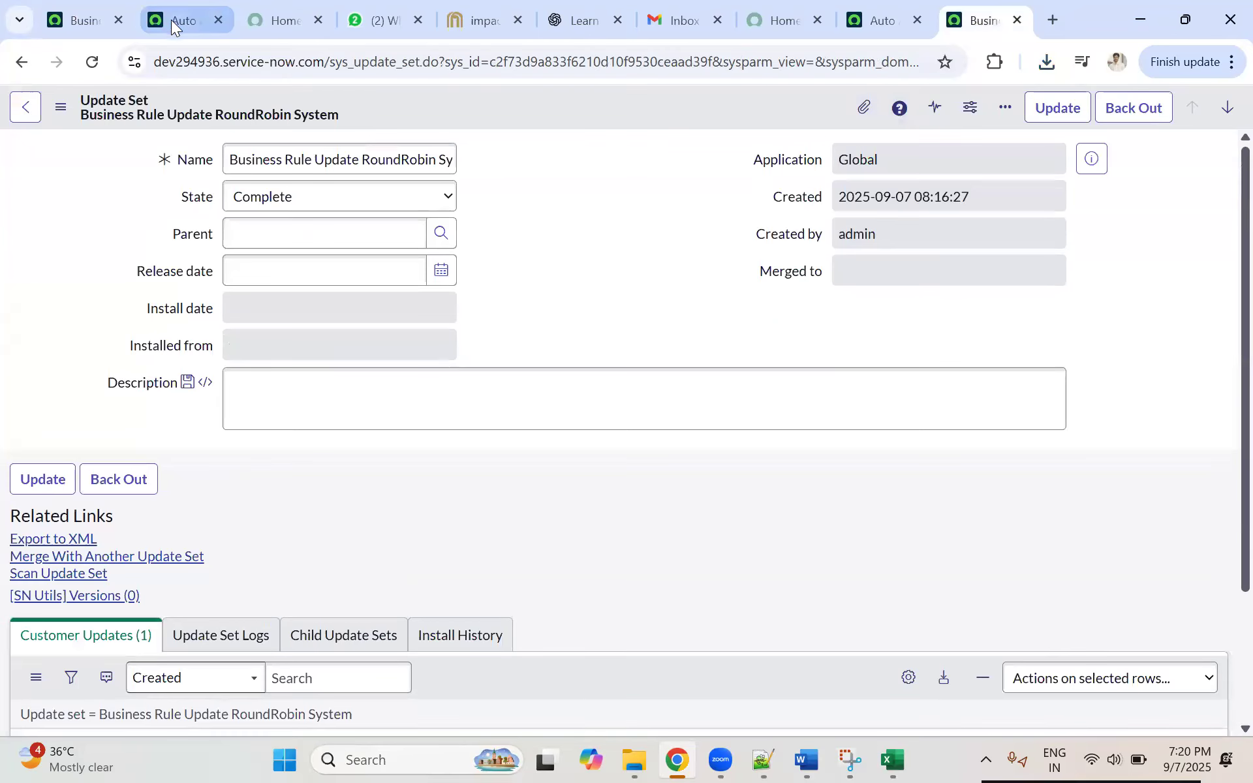
left_click(72, 10)
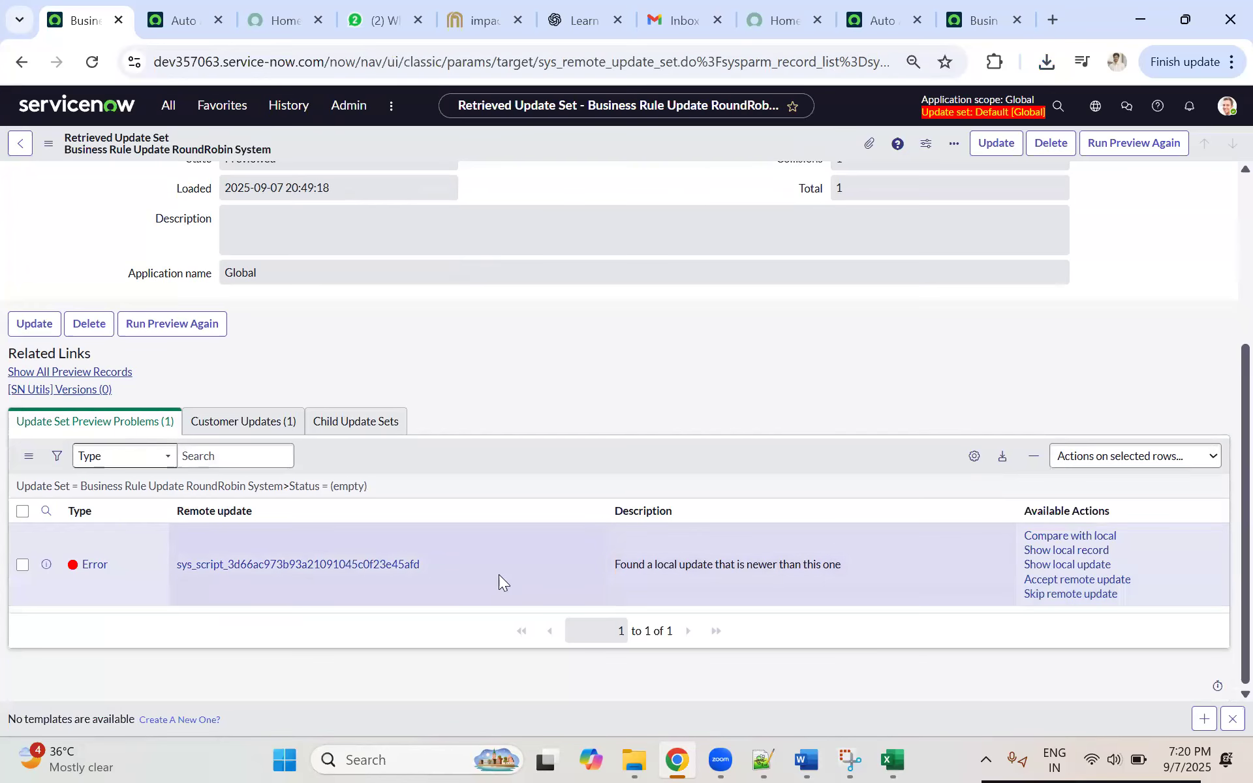
Step: Open the remote update behind the preview error, examine its XML payload, and return to the retrieved update set
left_click(246, 566)
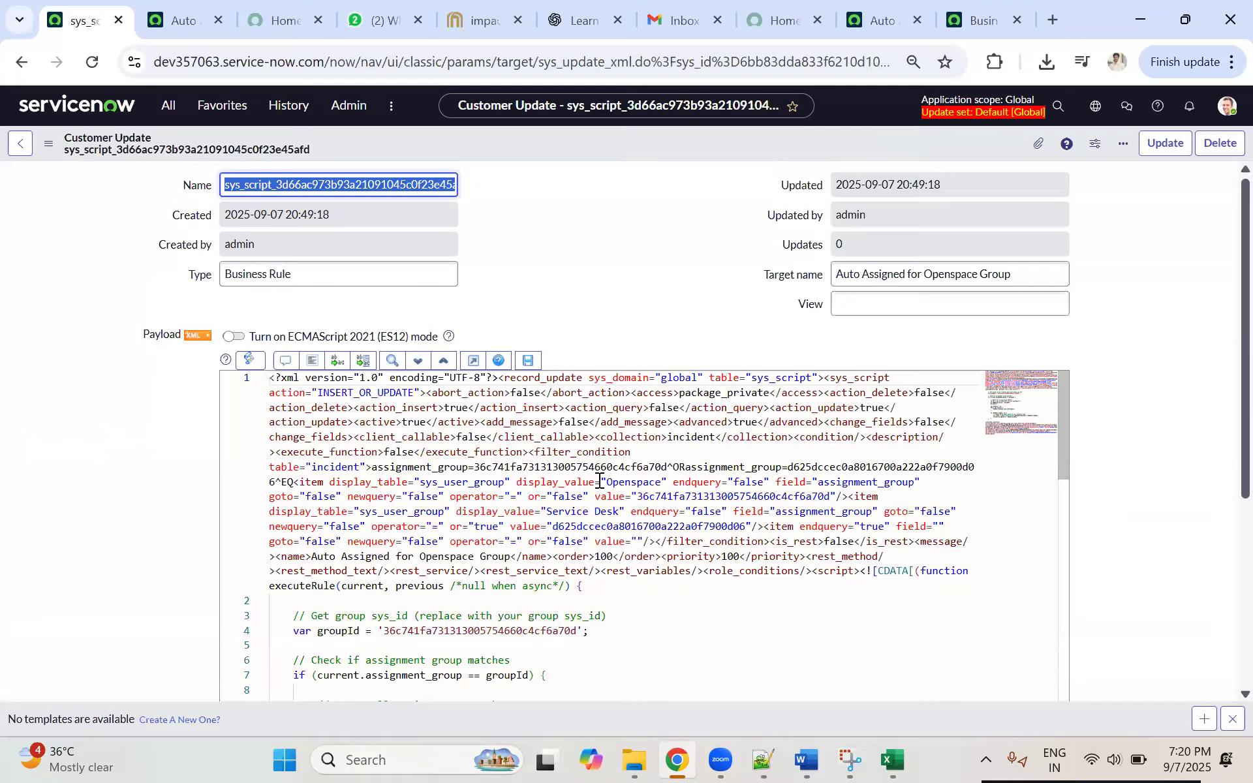
scroll(602, 484, "down", 3)
scroll(660, 437, "down", 3)
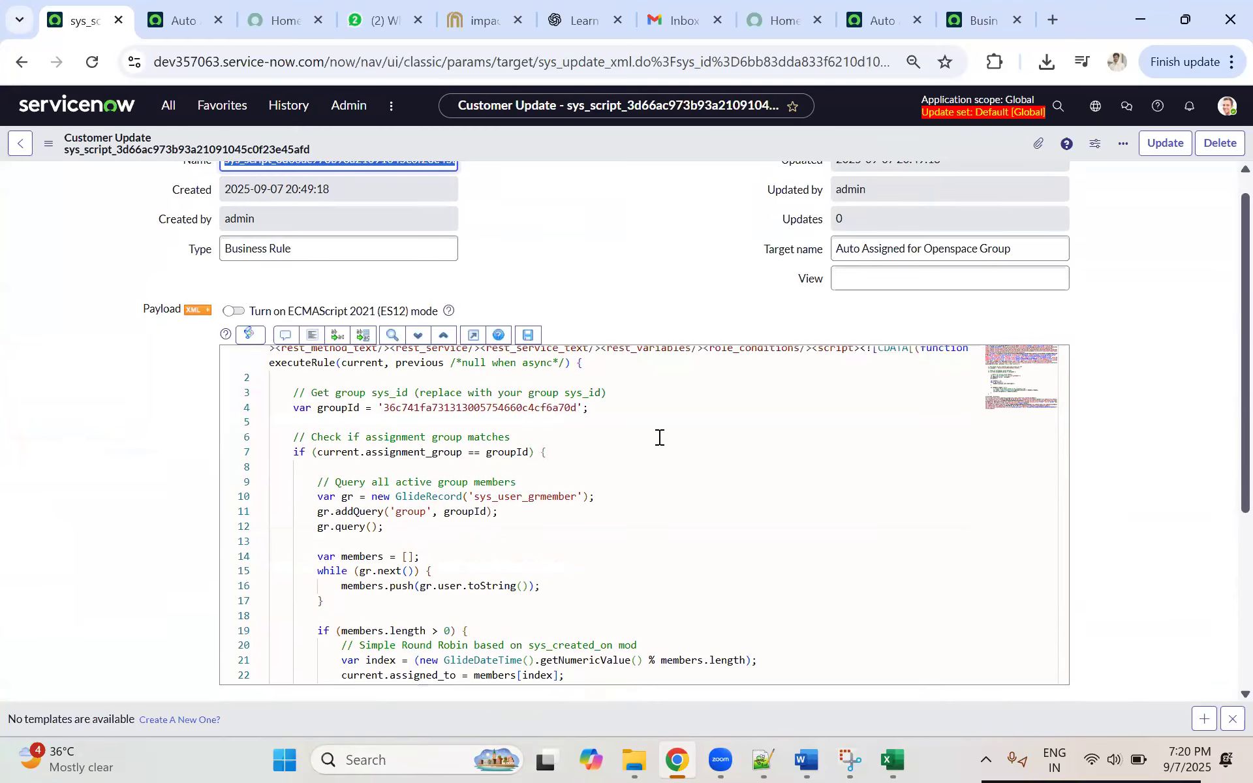
scroll(595, 433, "up", 1)
scroll(593, 434, "down", 2)
scroll(422, 435, "up", 1)
left_click(21, 146)
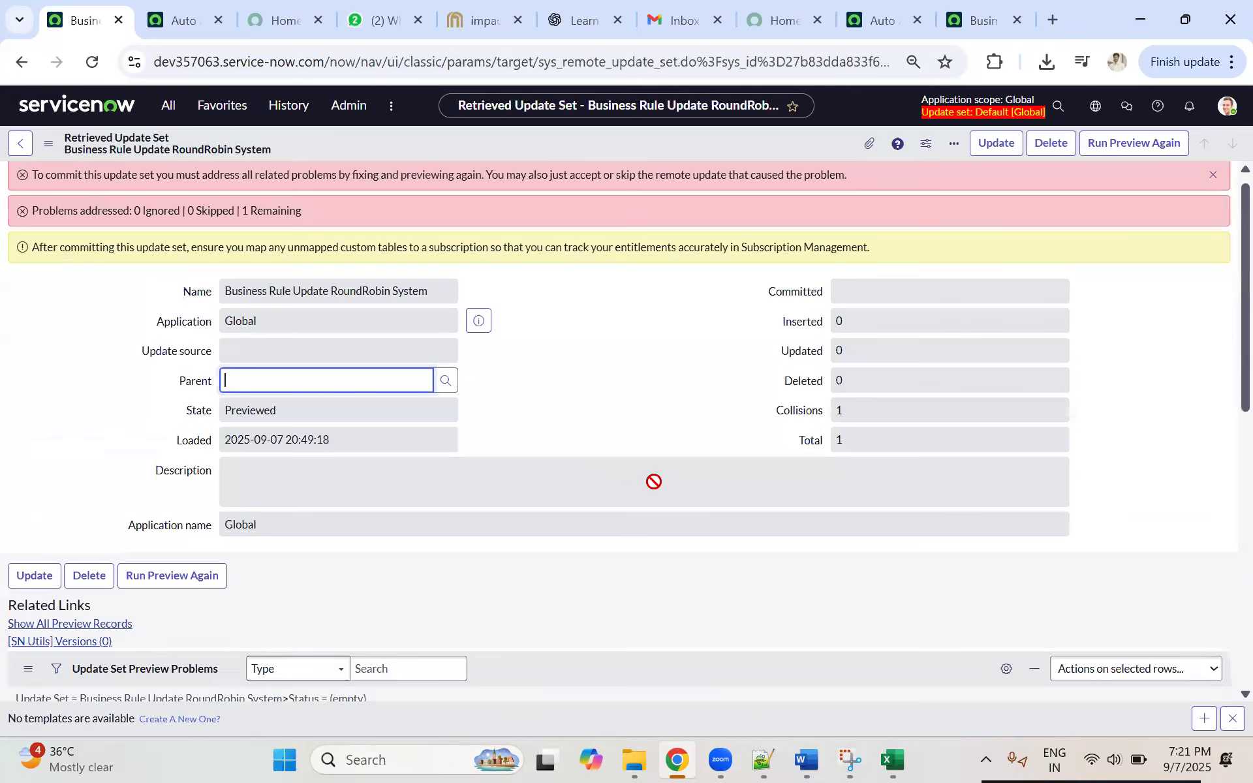
Step: Compare the remote update behind the preview error with the local version and examine the Filter Conditions on both sides
scroll(654, 481, "down", 4)
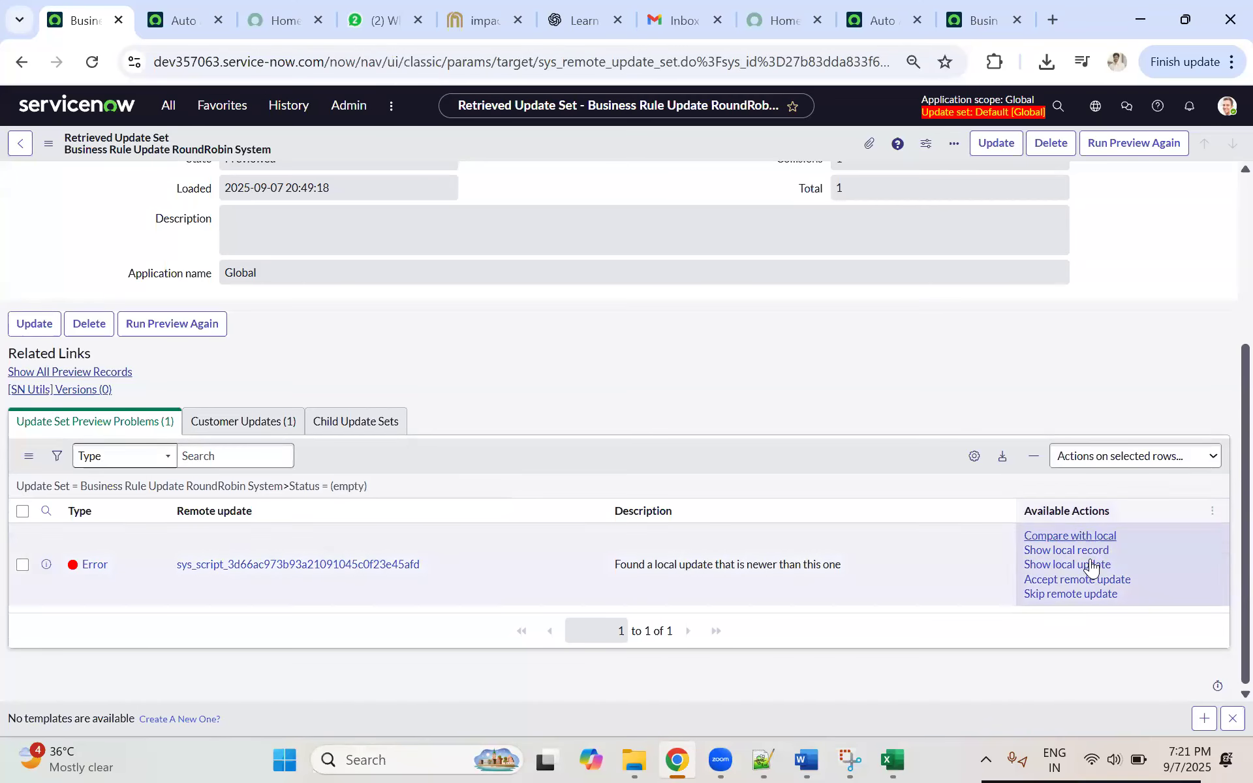
left_click(1070, 535)
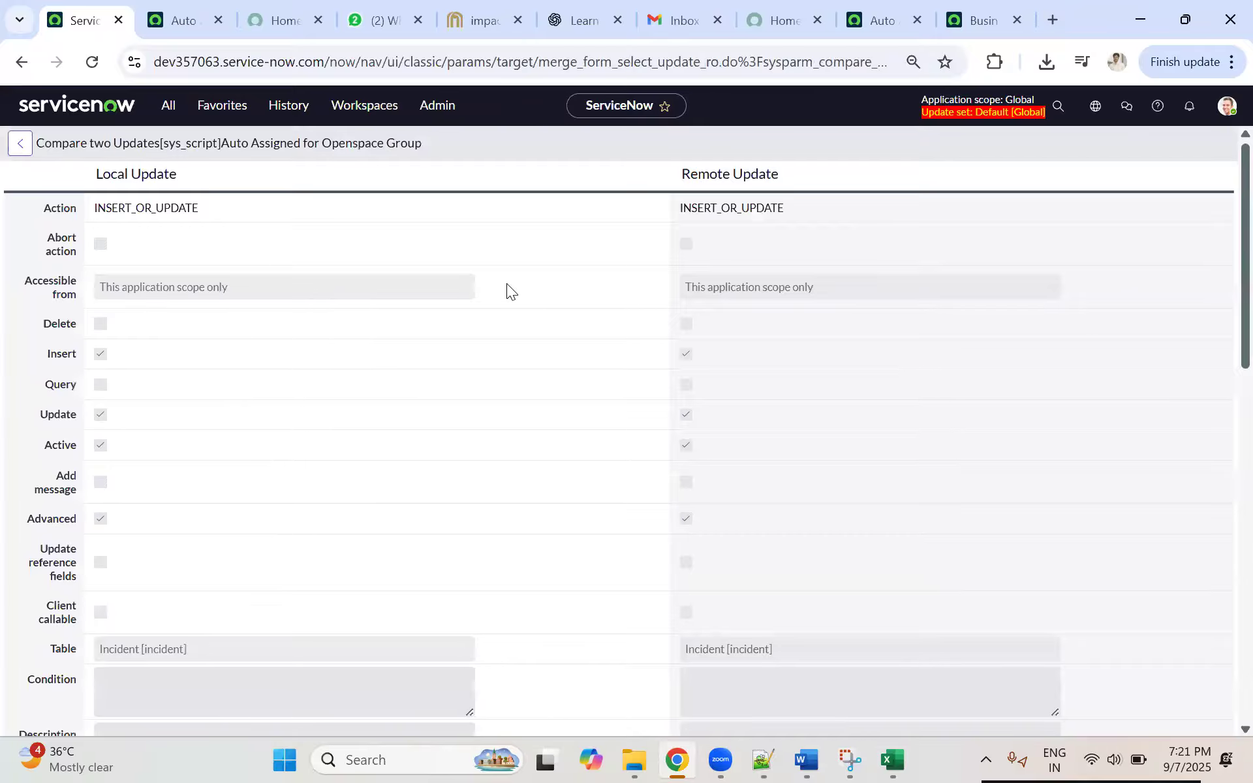
scroll(574, 401, "down", 5)
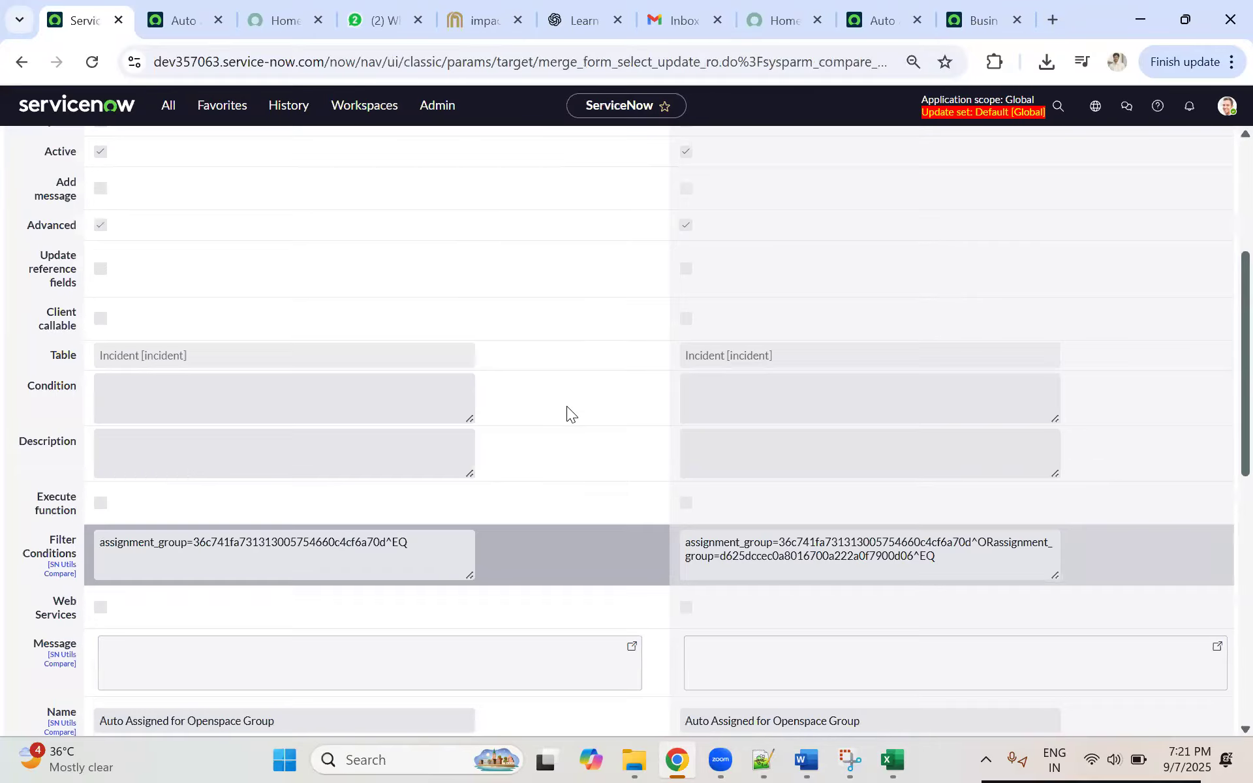
scroll(560, 411, "down", 3)
scroll(560, 411, "down", 6)
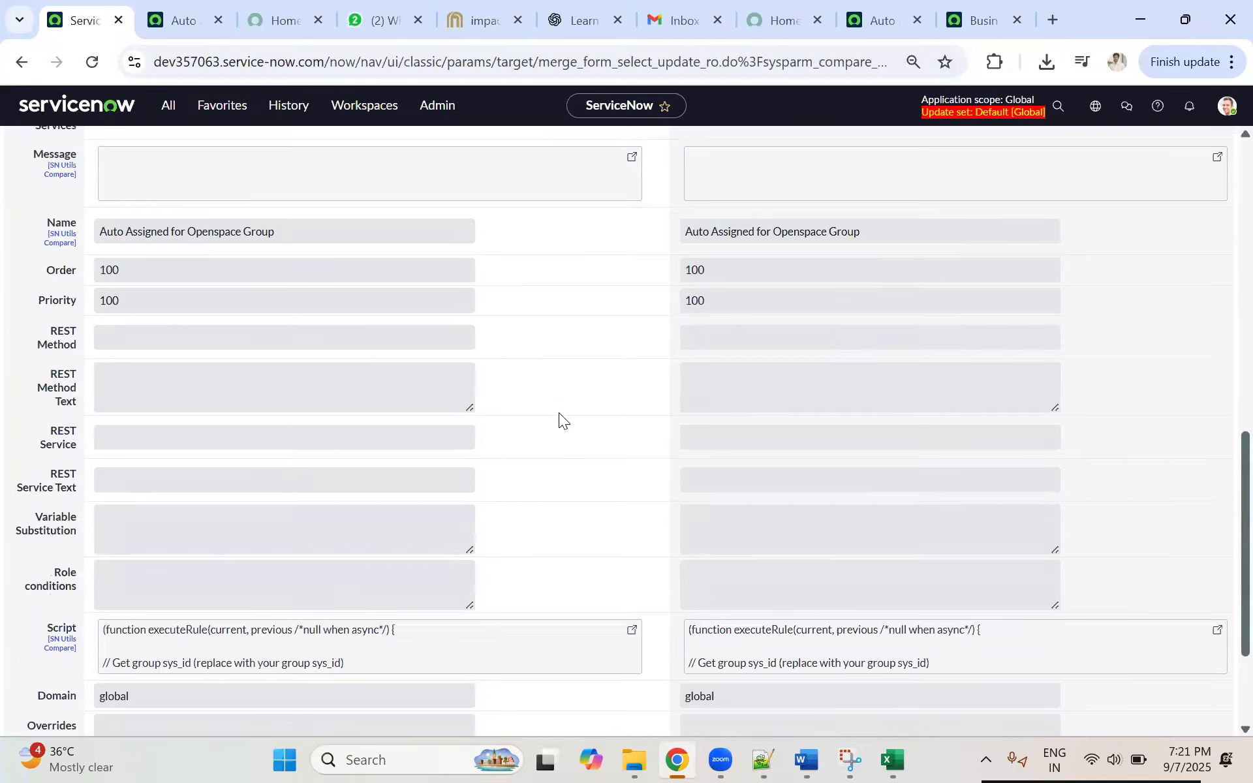
scroll(557, 413, "up", 6)
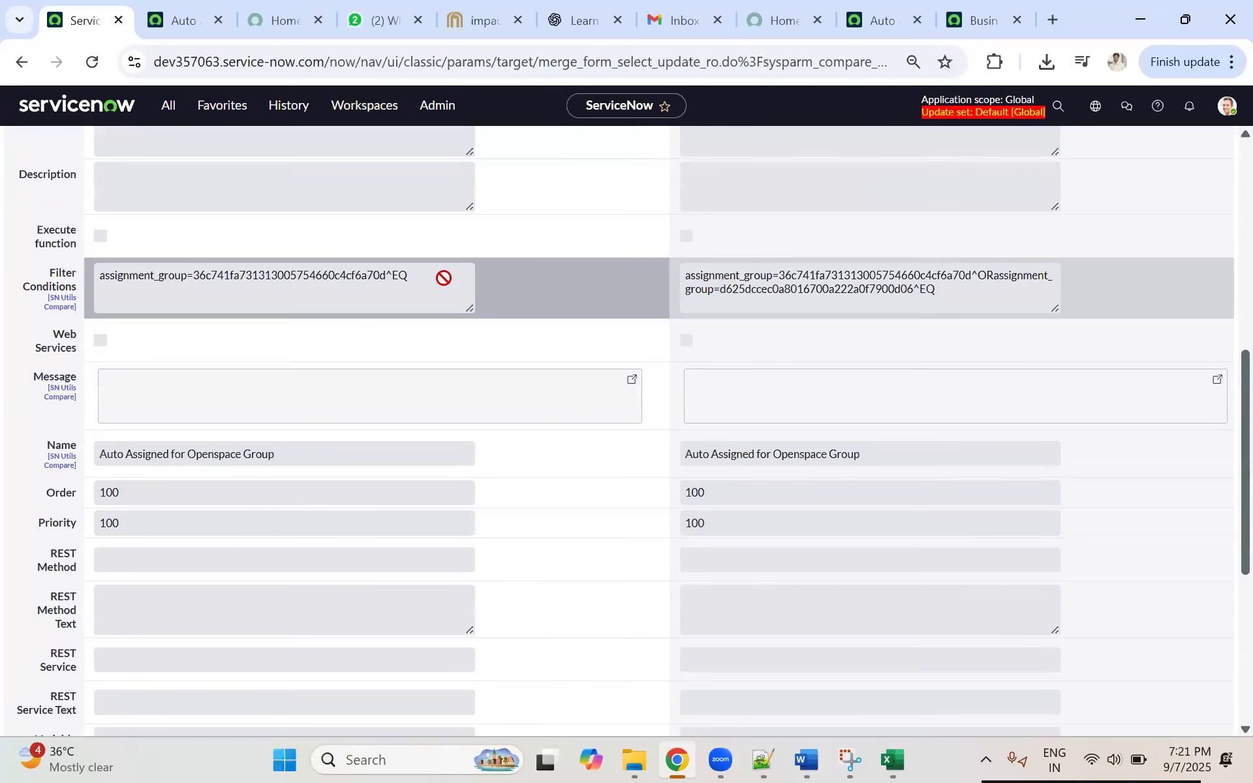
left_click_drag(964, 295, 665, 264)
left_click_drag(960, 295, 253, 280)
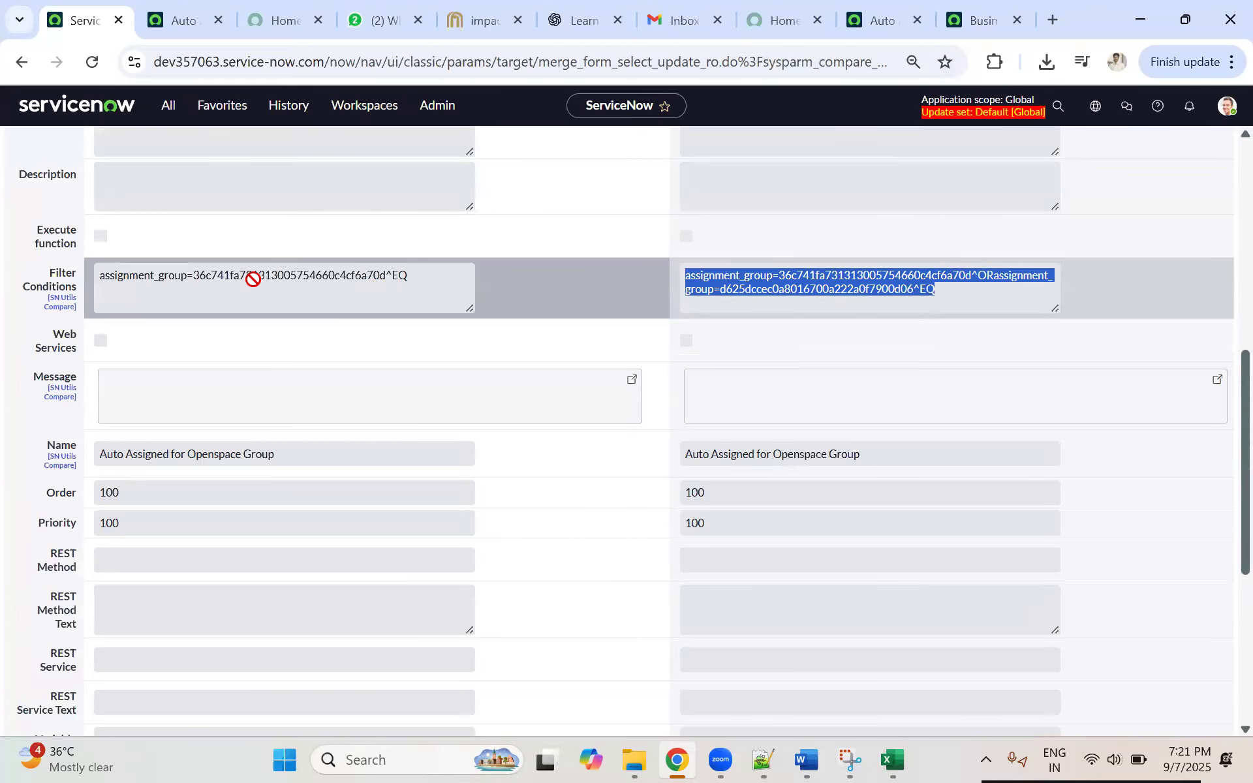
left_click_drag(418, 280, 35, 268)
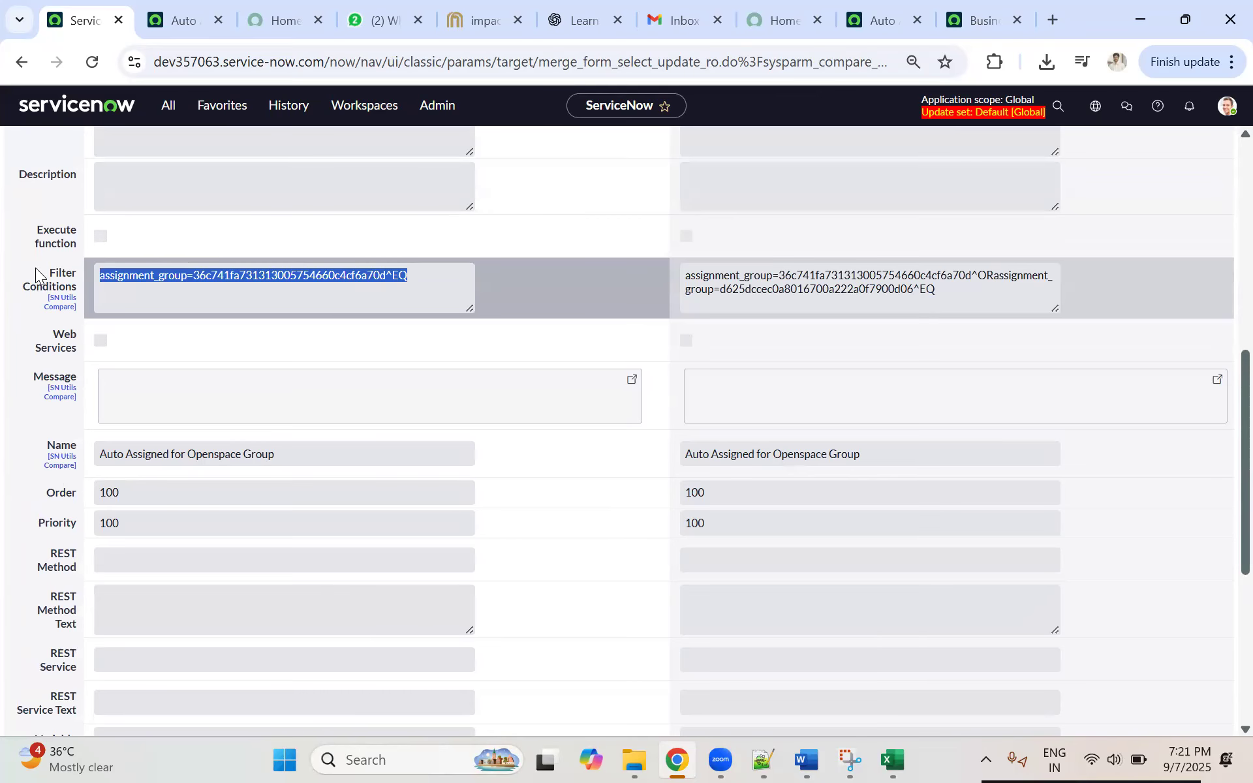
left_click_drag(419, 285, 81, 255)
left_click_drag(943, 291, 640, 278)
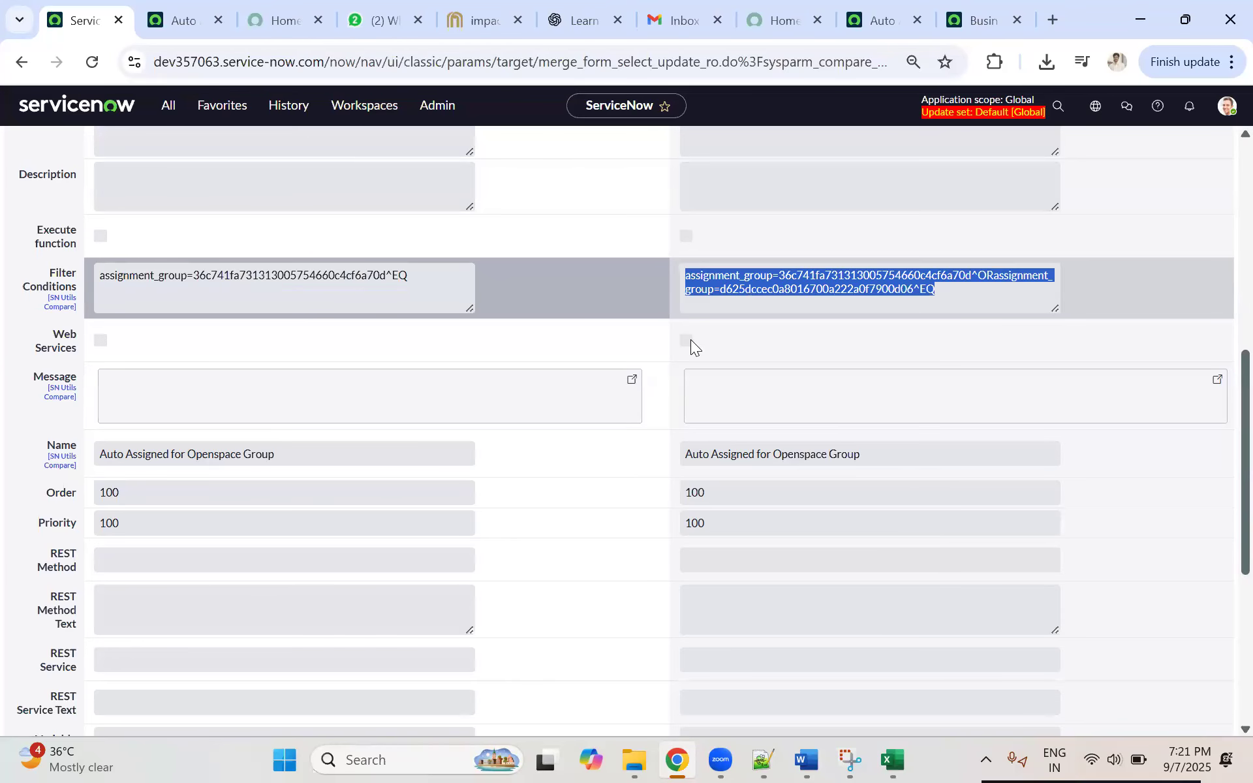
Step: Check the remaining fields of the local and remote update comparison, including the Script field
scroll(689, 362, "down", 6)
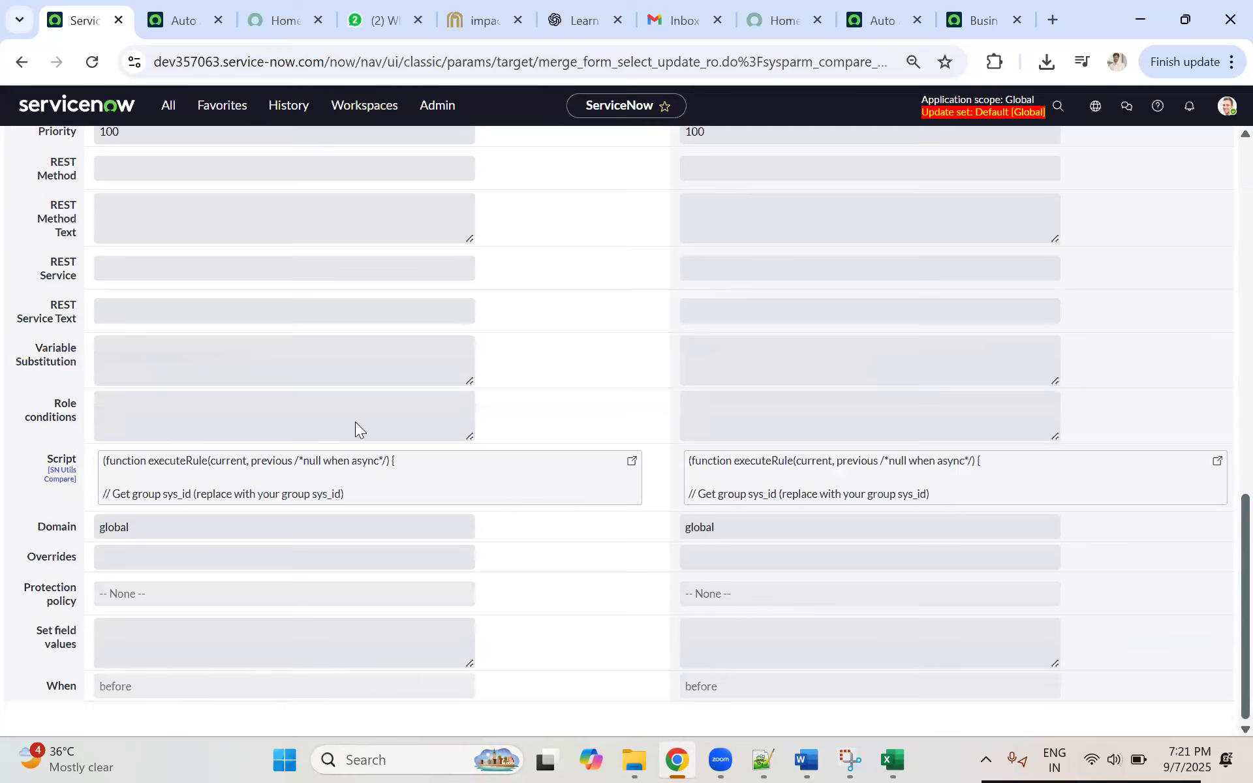
scroll(355, 422, "up", 6)
scroll(437, 435, "down", 4)
left_click_drag(1218, 564, 802, 450)
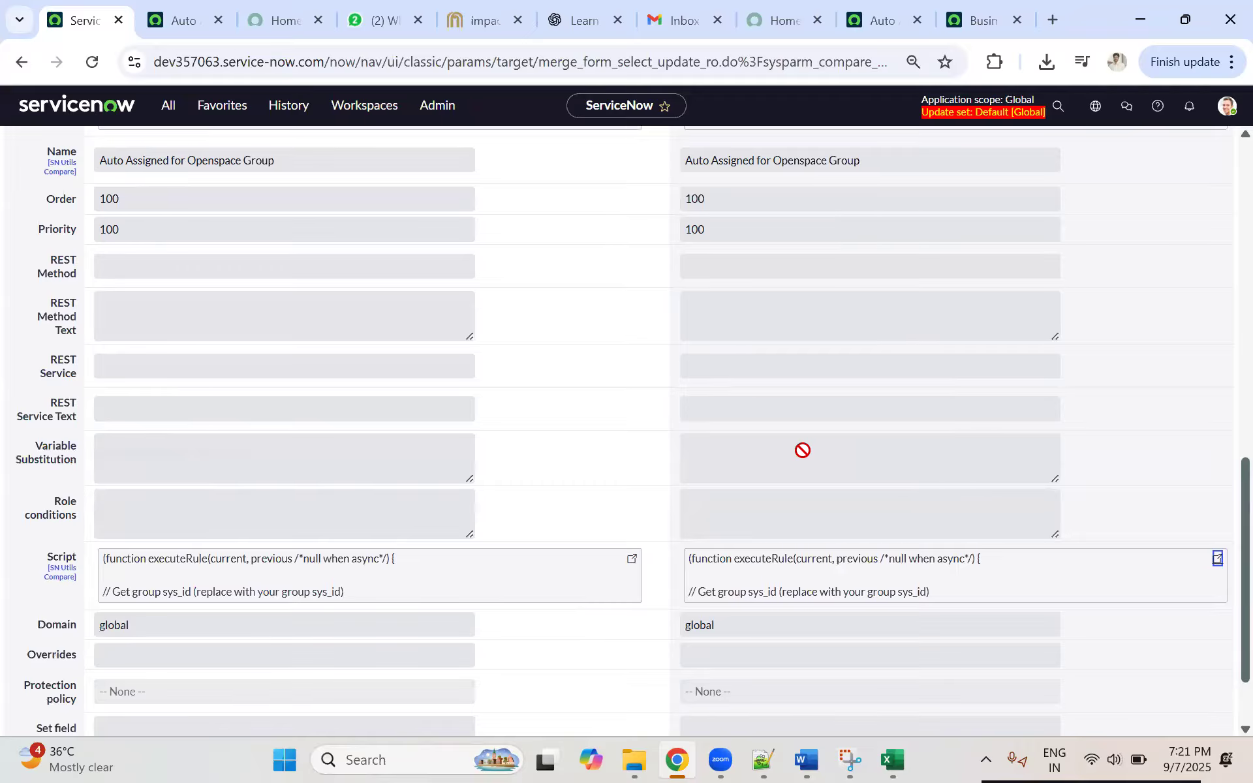
scroll(731, 434, "up", 10)
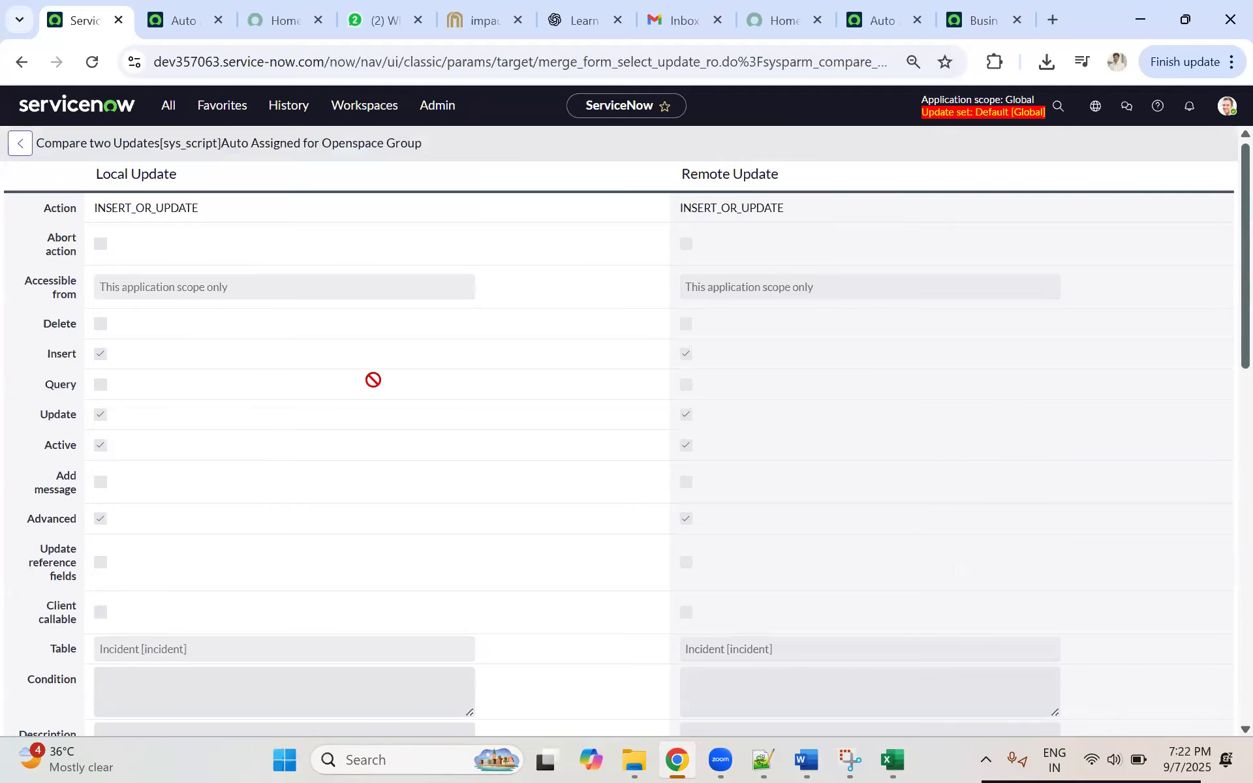
scroll(517, 448, "down", 9)
scroll(516, 448, "down", 6)
scroll(400, 419, "up", 15)
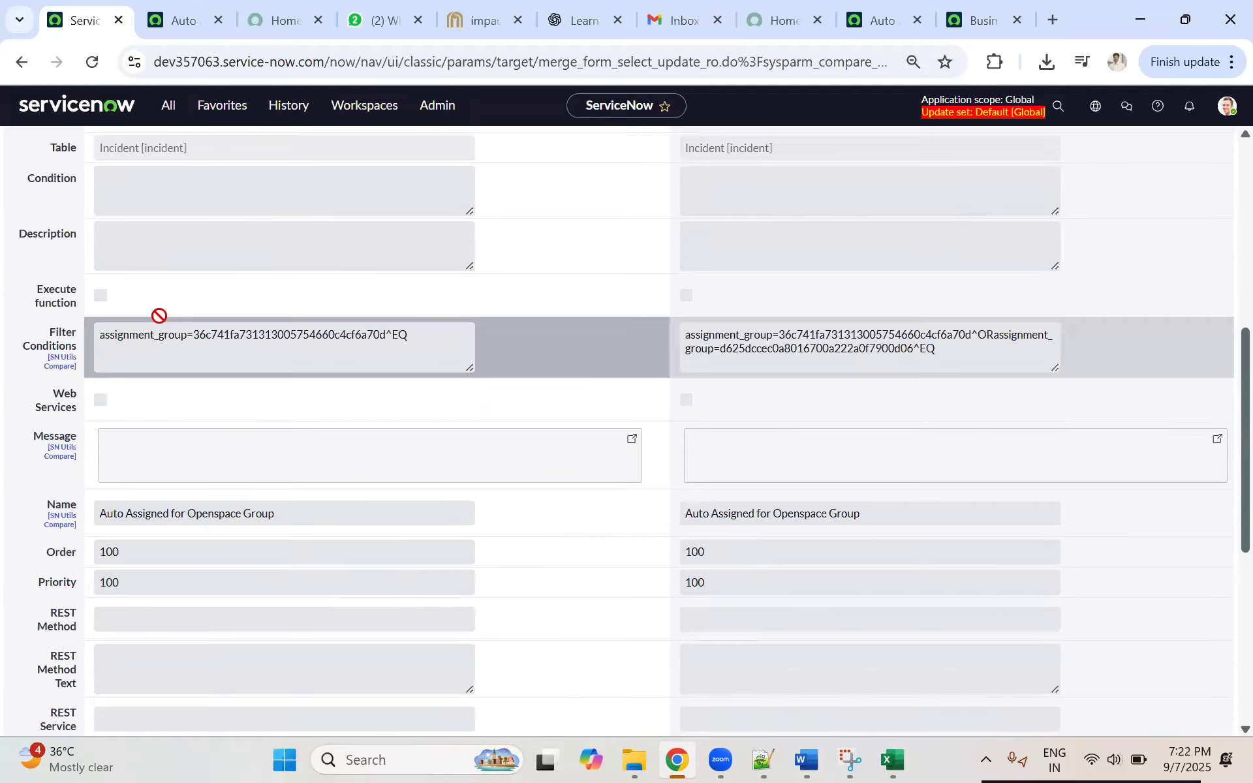
Step: Return to the retrieved update set and accept the remote update for its preview problem
left_click(20, 62)
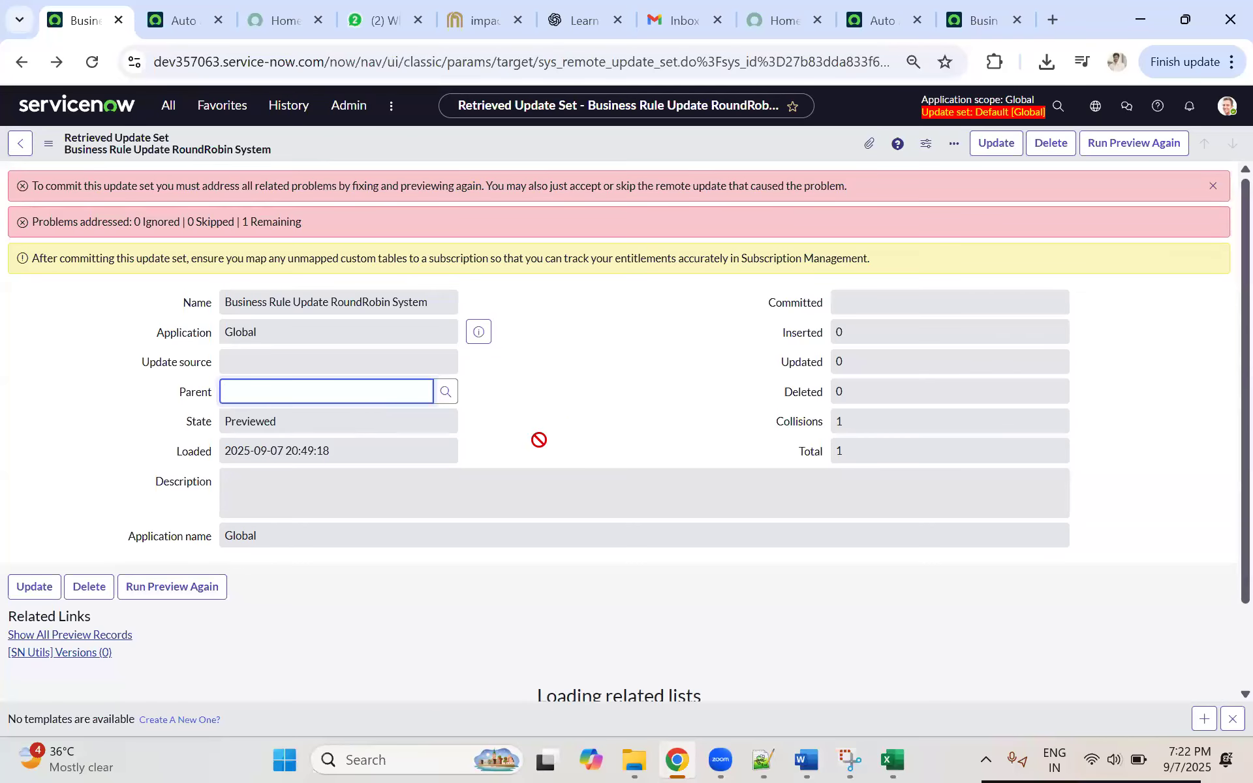
scroll(169, 417, "down", 2)
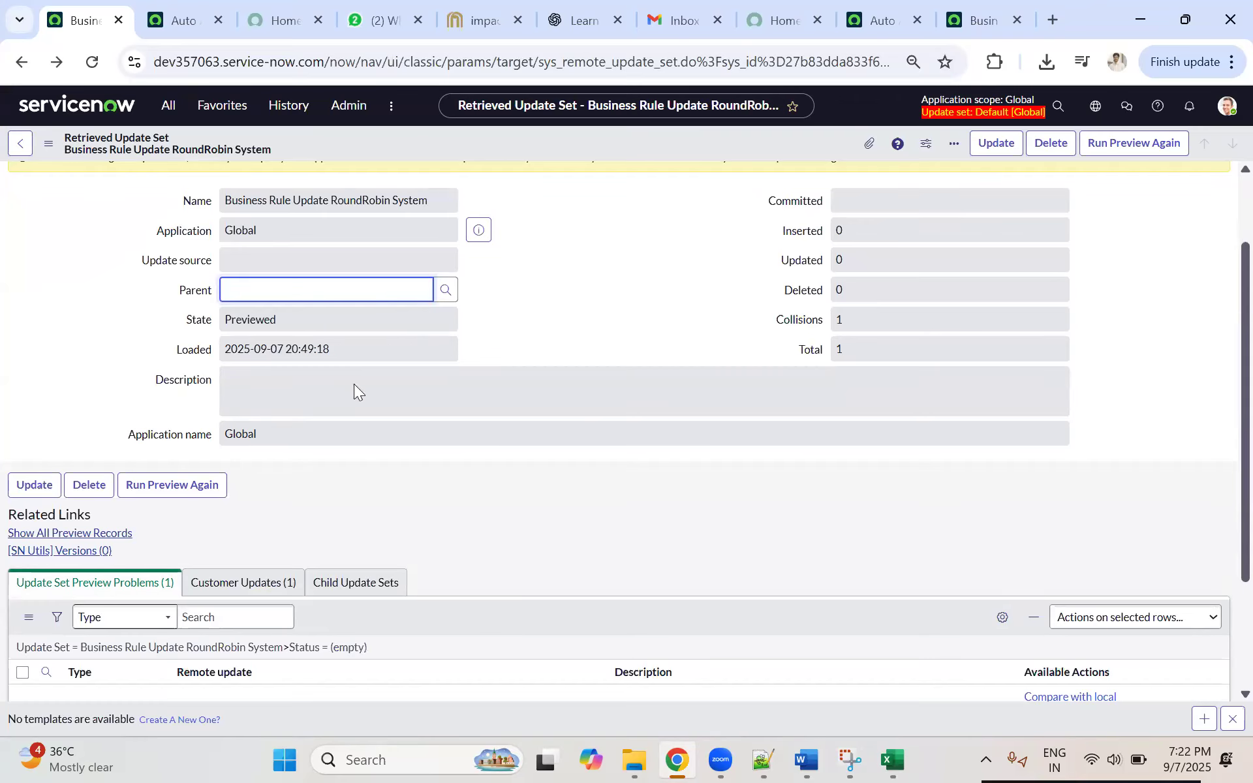
scroll(352, 465, "down", 3)
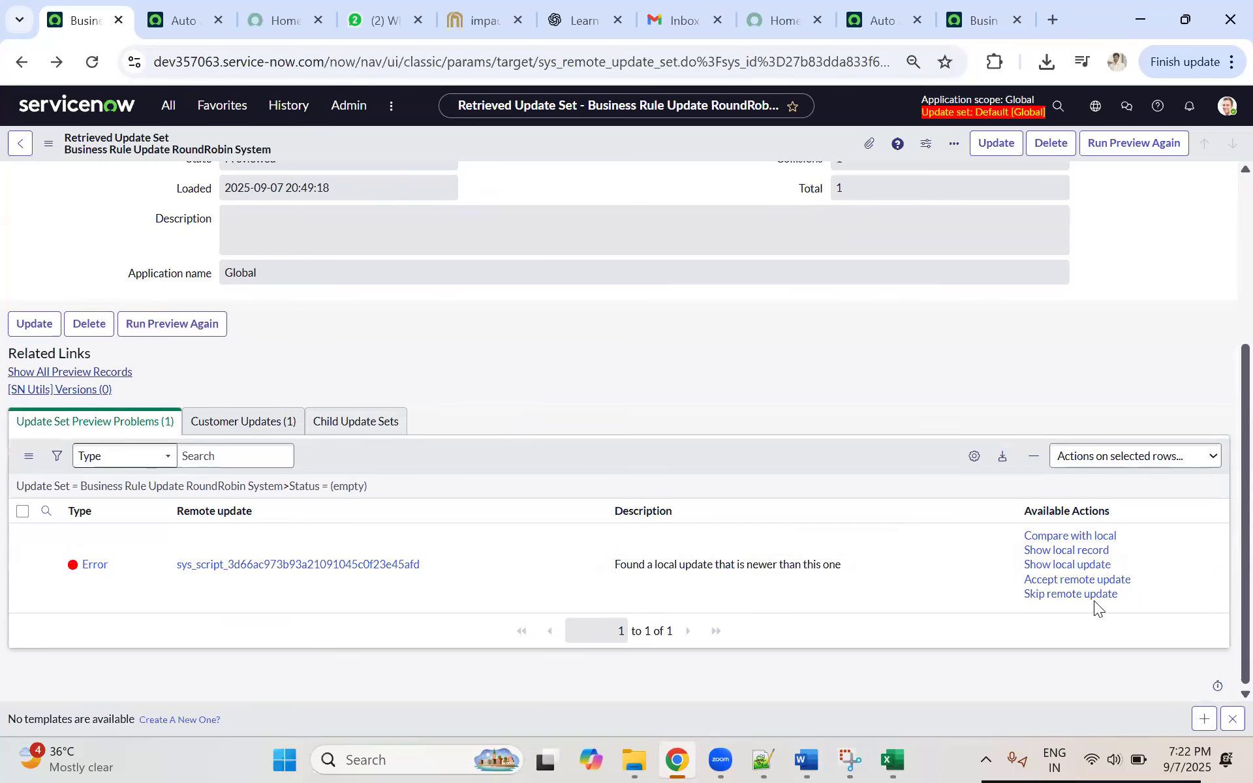
left_click(1081, 580)
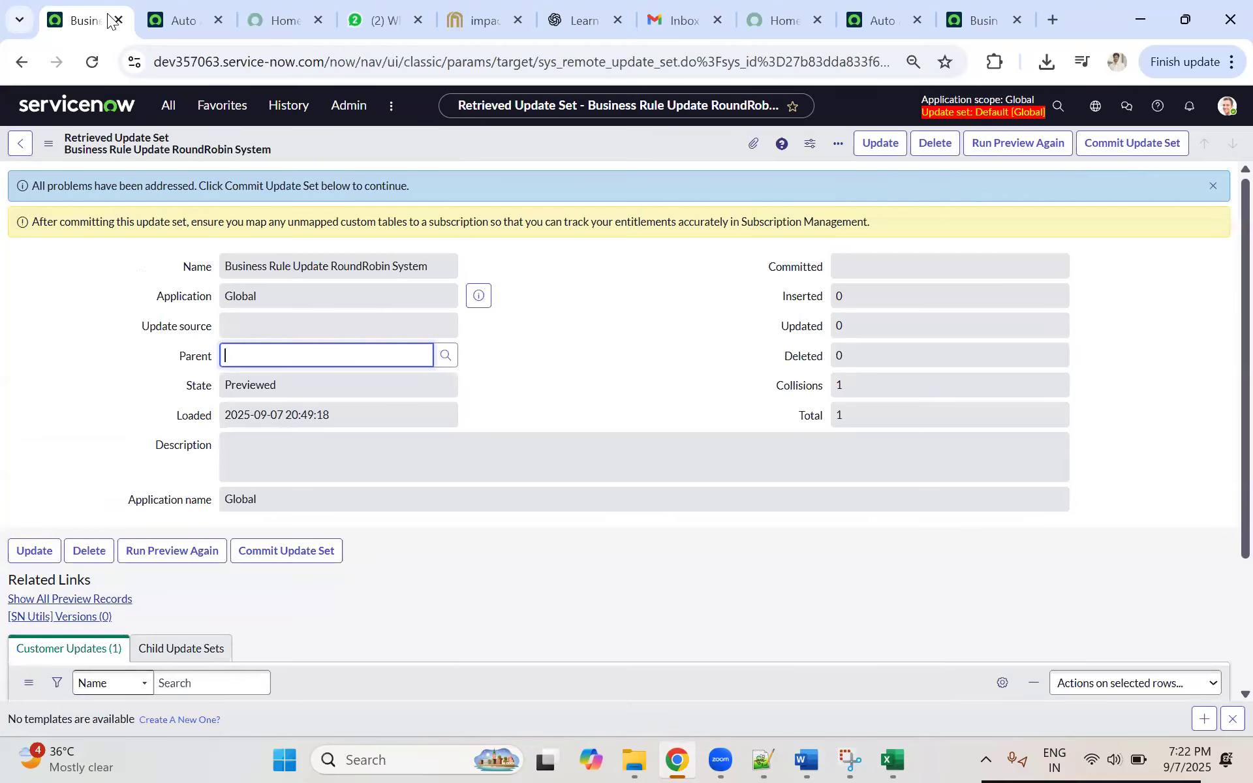
Step: Reload the Auto Assigned for Openspace Group business rule on dev357063 and check its current filter conditions
left_click(187, 12)
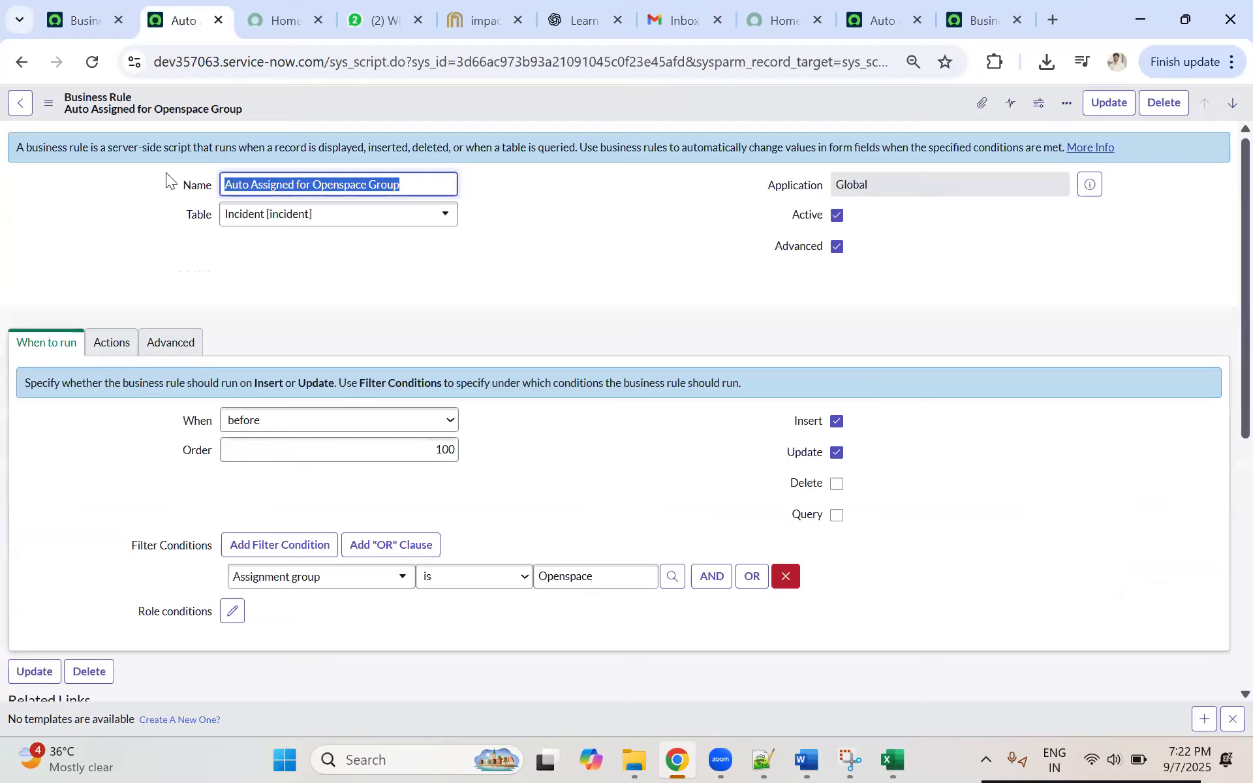
left_click(91, 64)
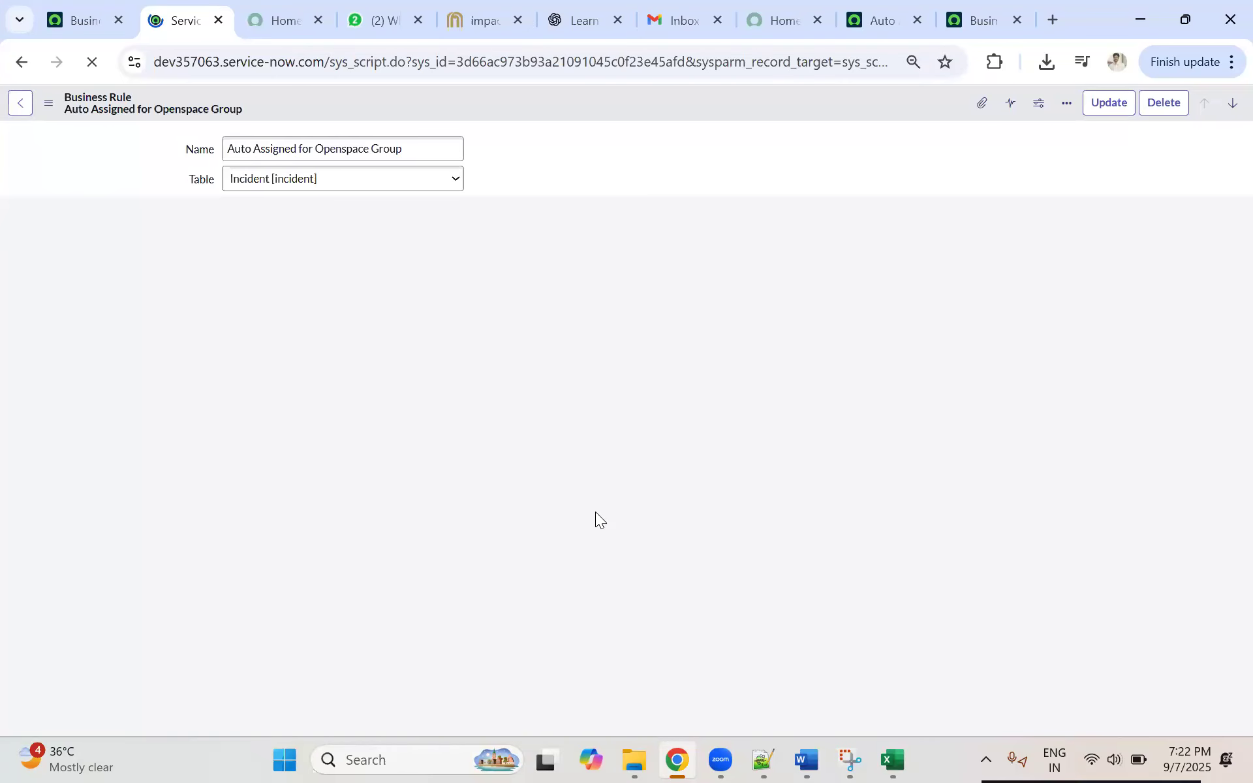
left_click(96, 31)
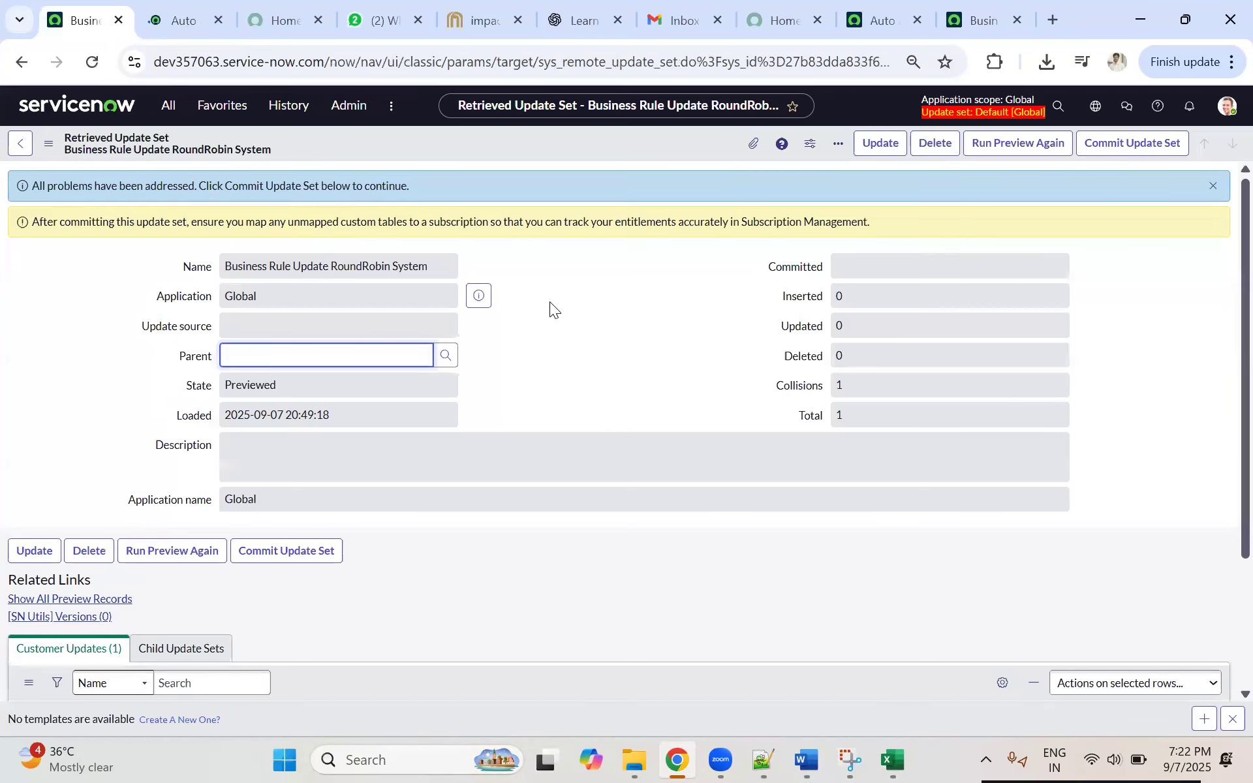
left_click(175, 18)
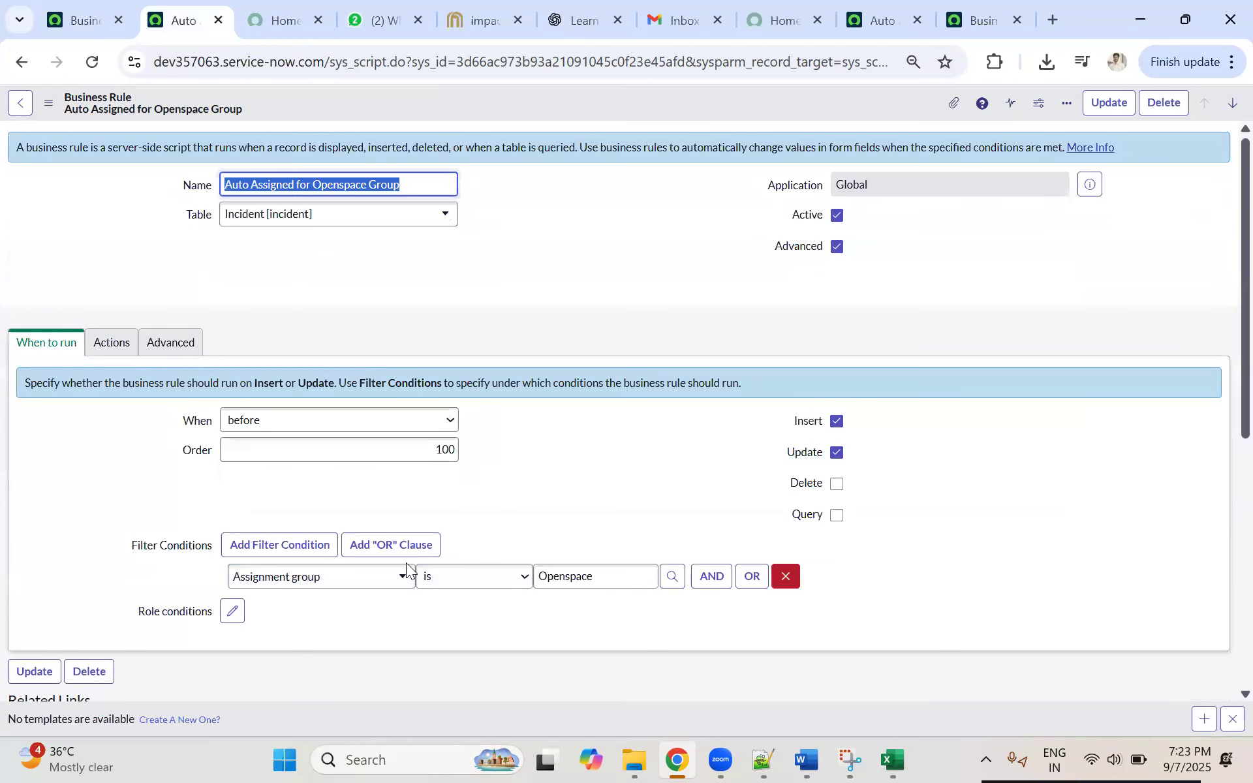
Step: Commit the retrieved Business Rule Update RoundRobin System update set on dev357063
left_click(87, 22)
left_click(1113, 145)
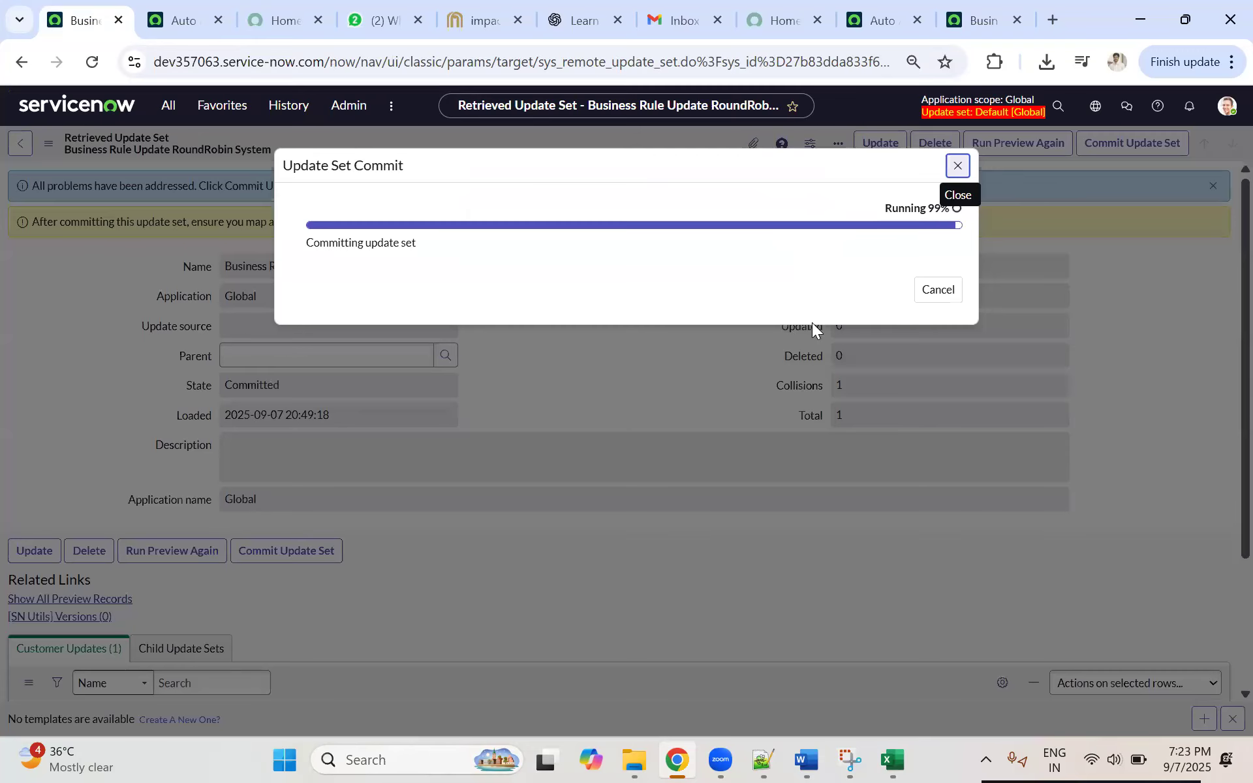
left_click(934, 291)
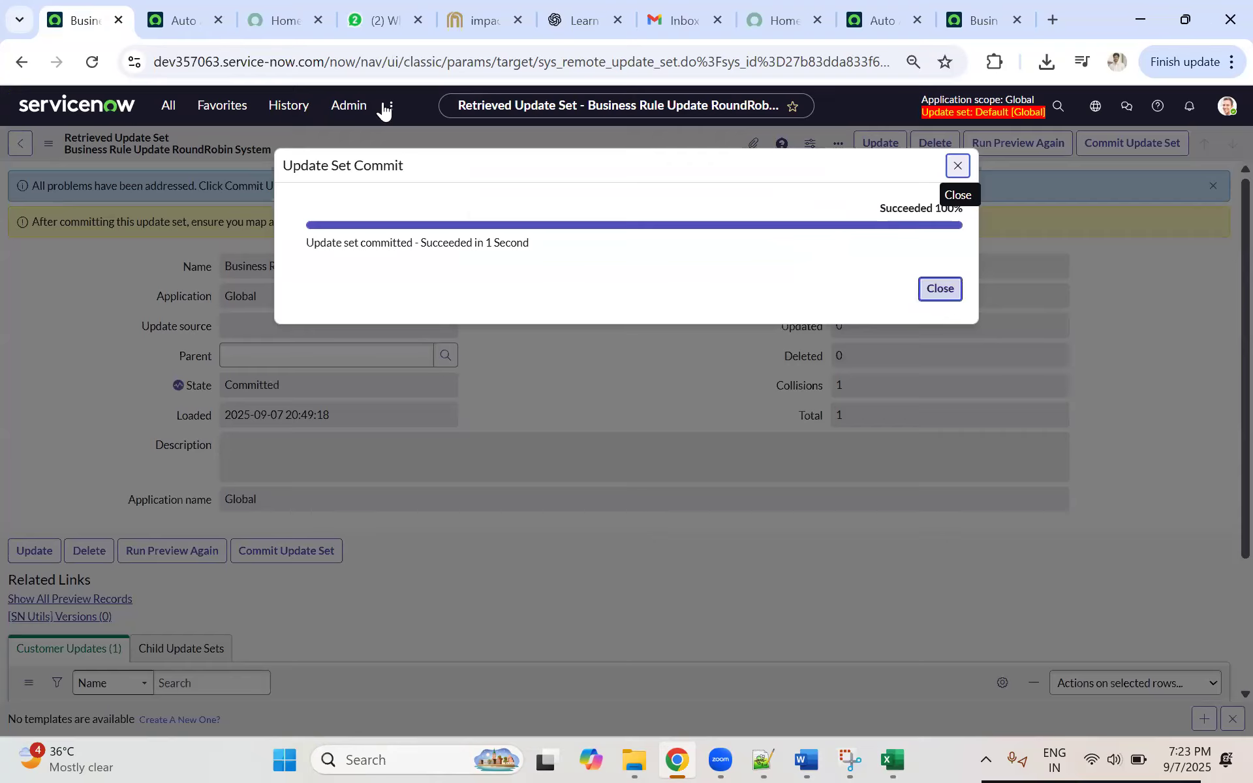
Step: Refresh the Auto Assigned for Openspace Group business rule and examine its filter conditions and version history after the commit
left_click(208, 28)
left_click(93, 63)
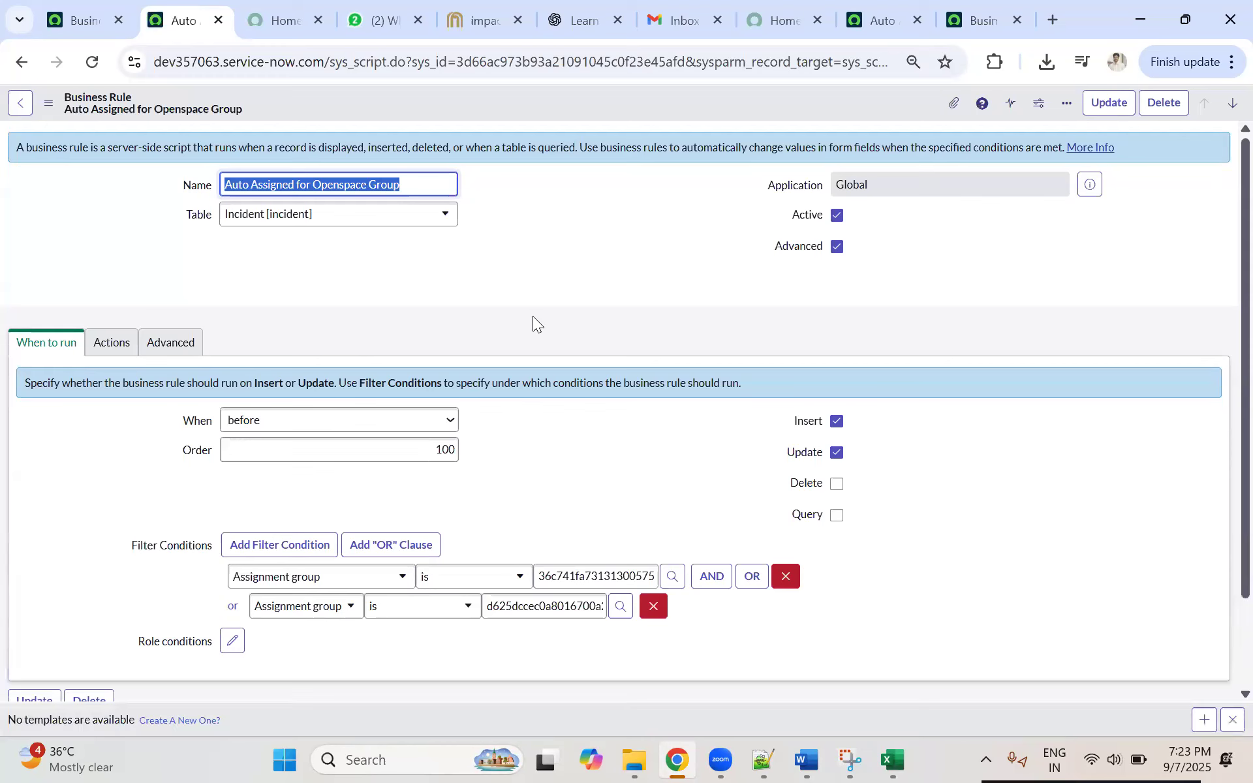
scroll(534, 315, "down", 5)
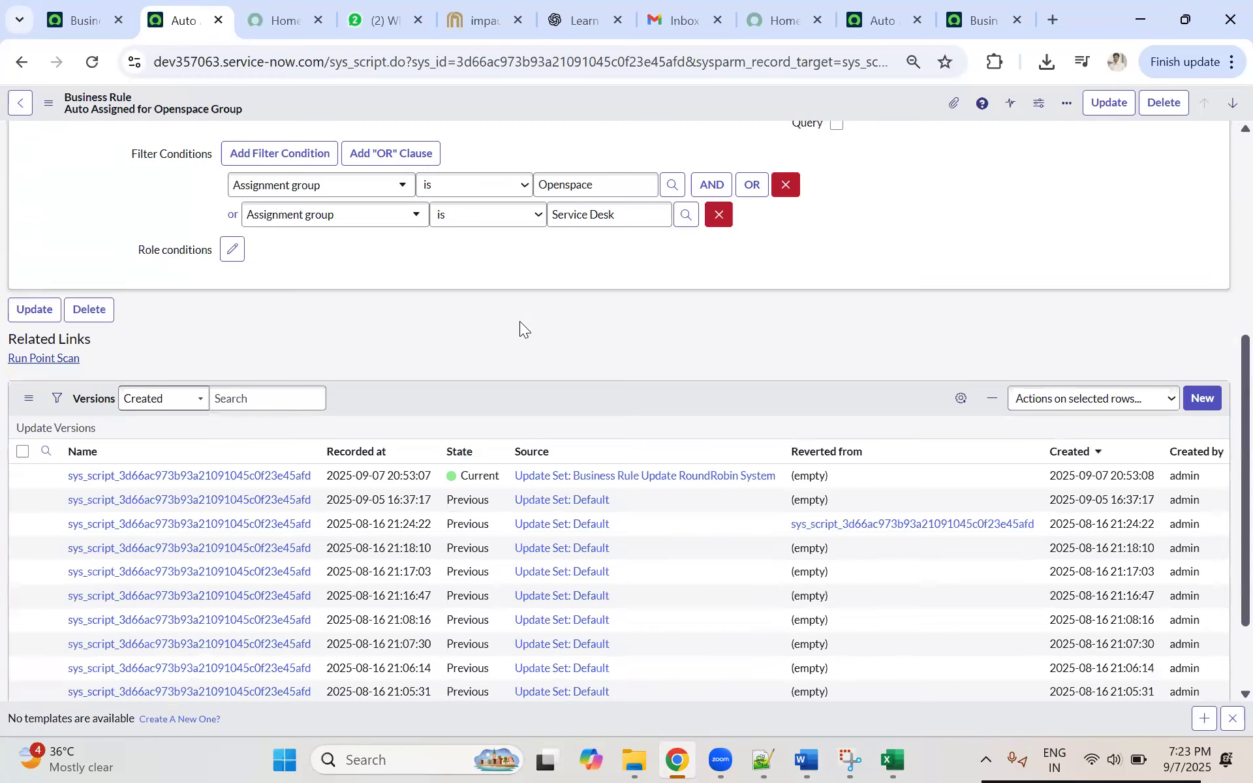
scroll(517, 330, "up", 2)
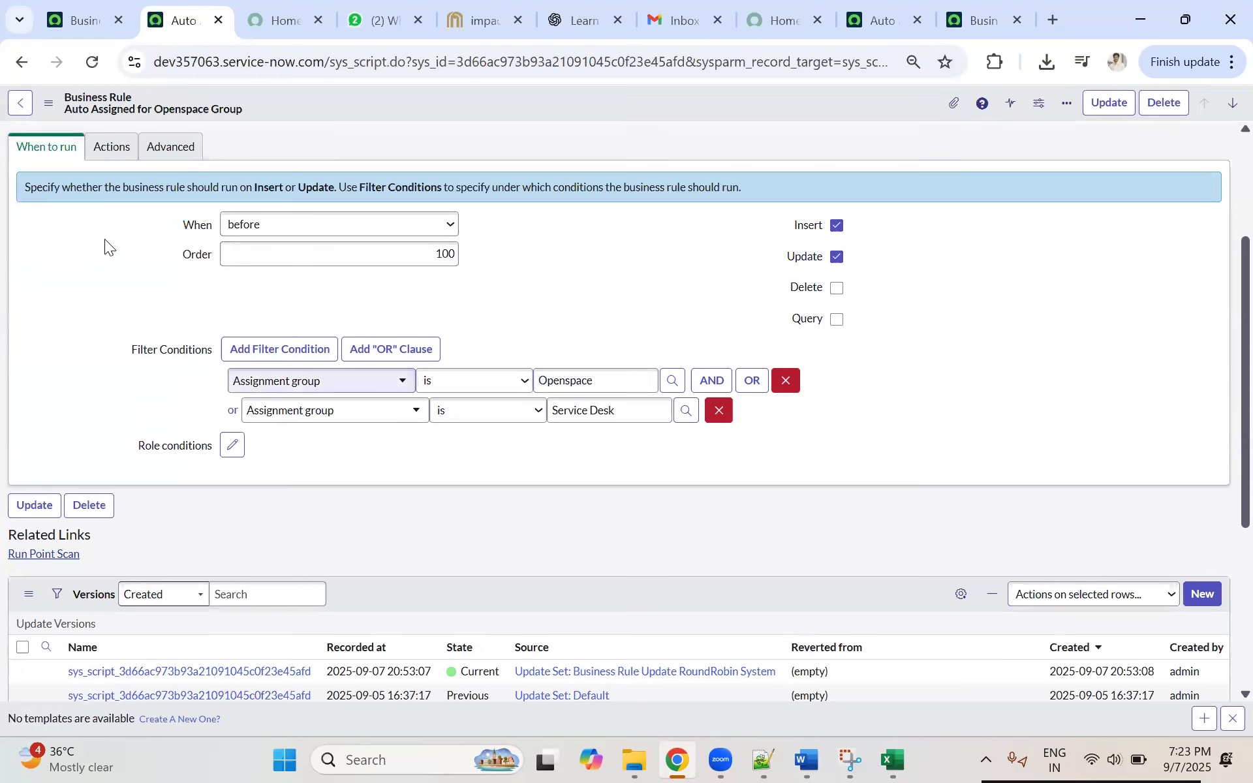
scroll(300, 355, "up", 2)
scroll(300, 355, "up", 1)
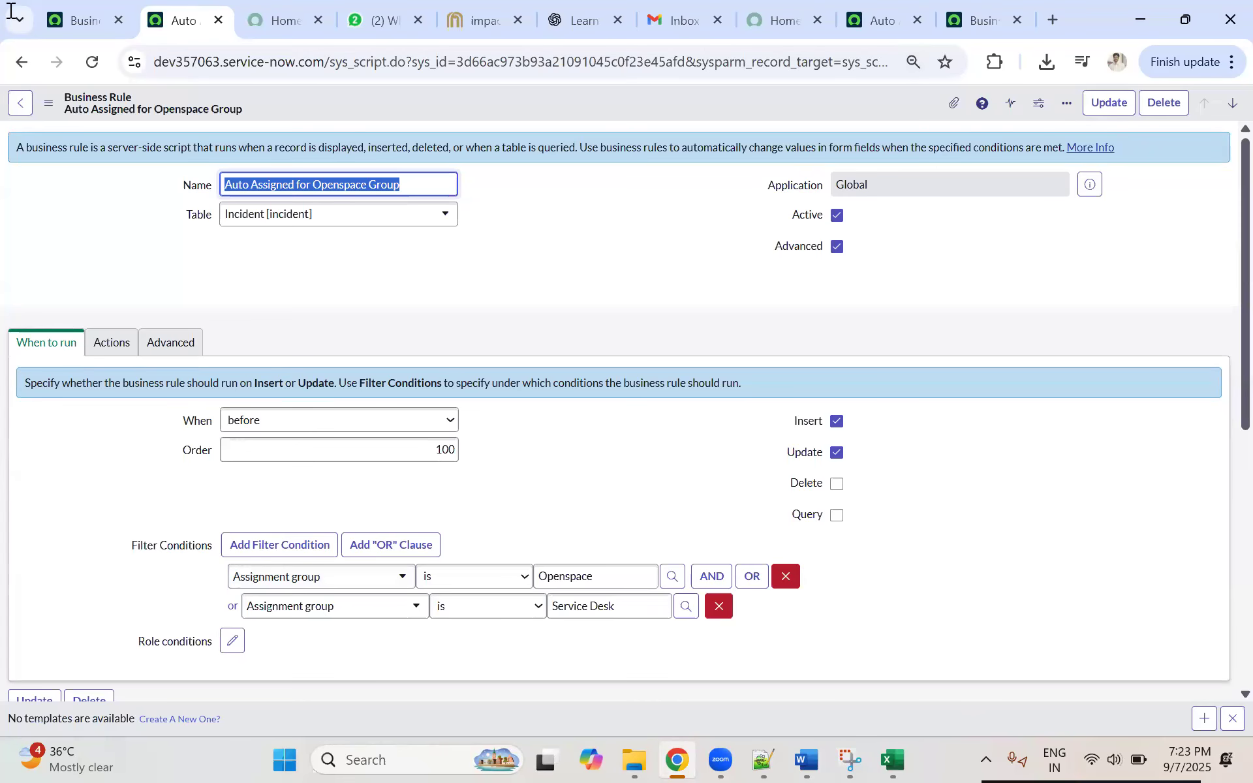
Step: Review the committed retrieved update set's details and customer updates, and check the source update set on dev294936
left_click(81, 19)
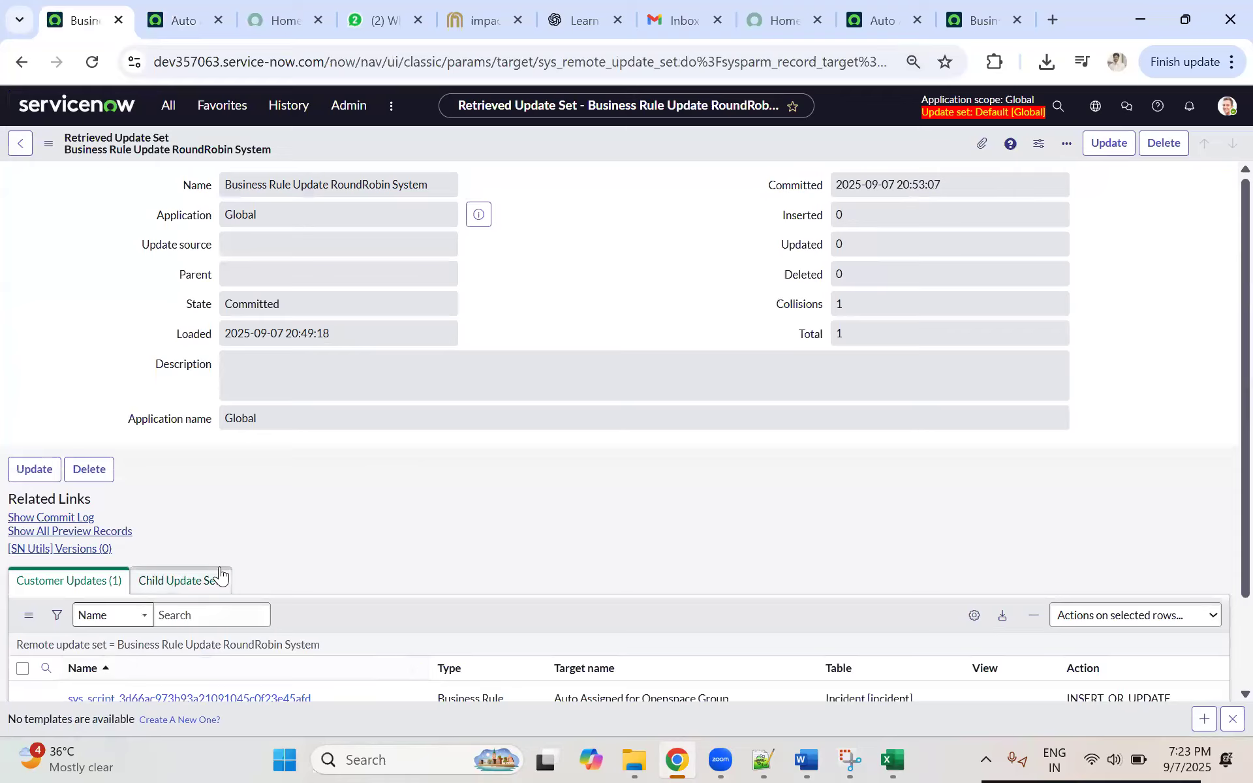
scroll(167, 551, "down", 2)
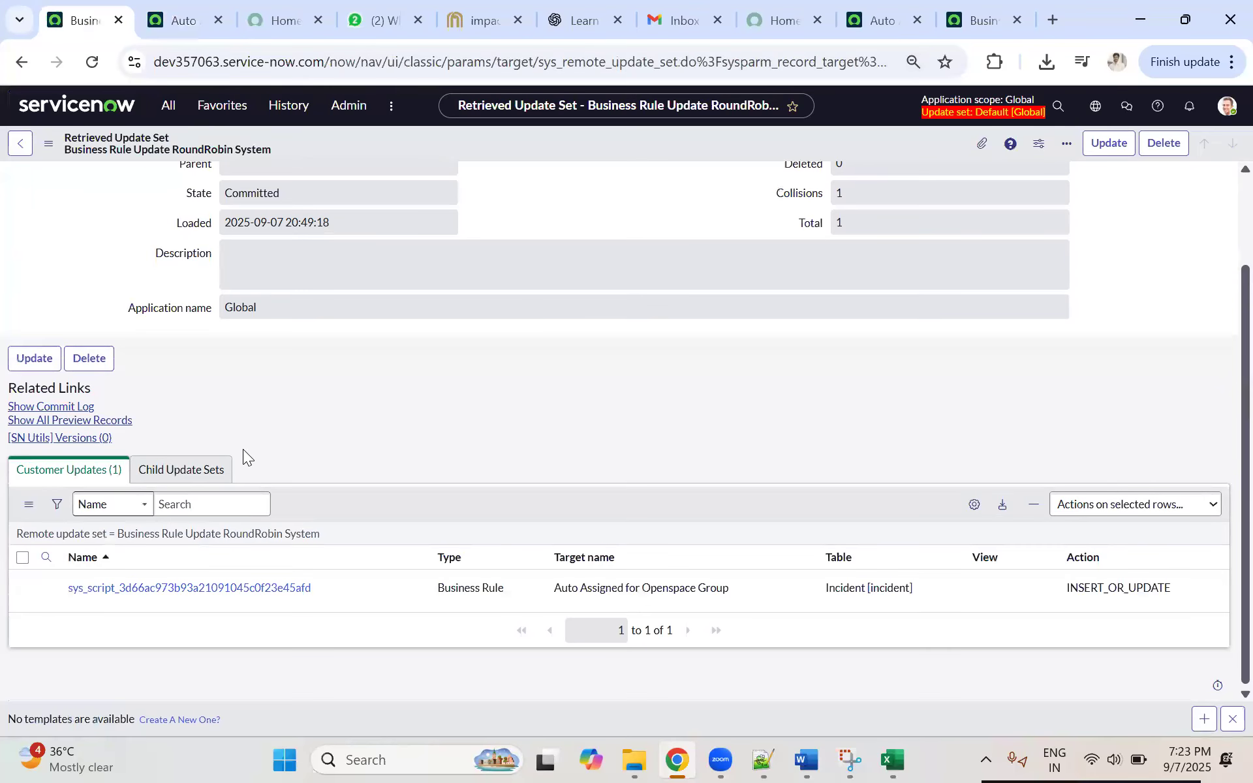
scroll(176, 407, "up", 2)
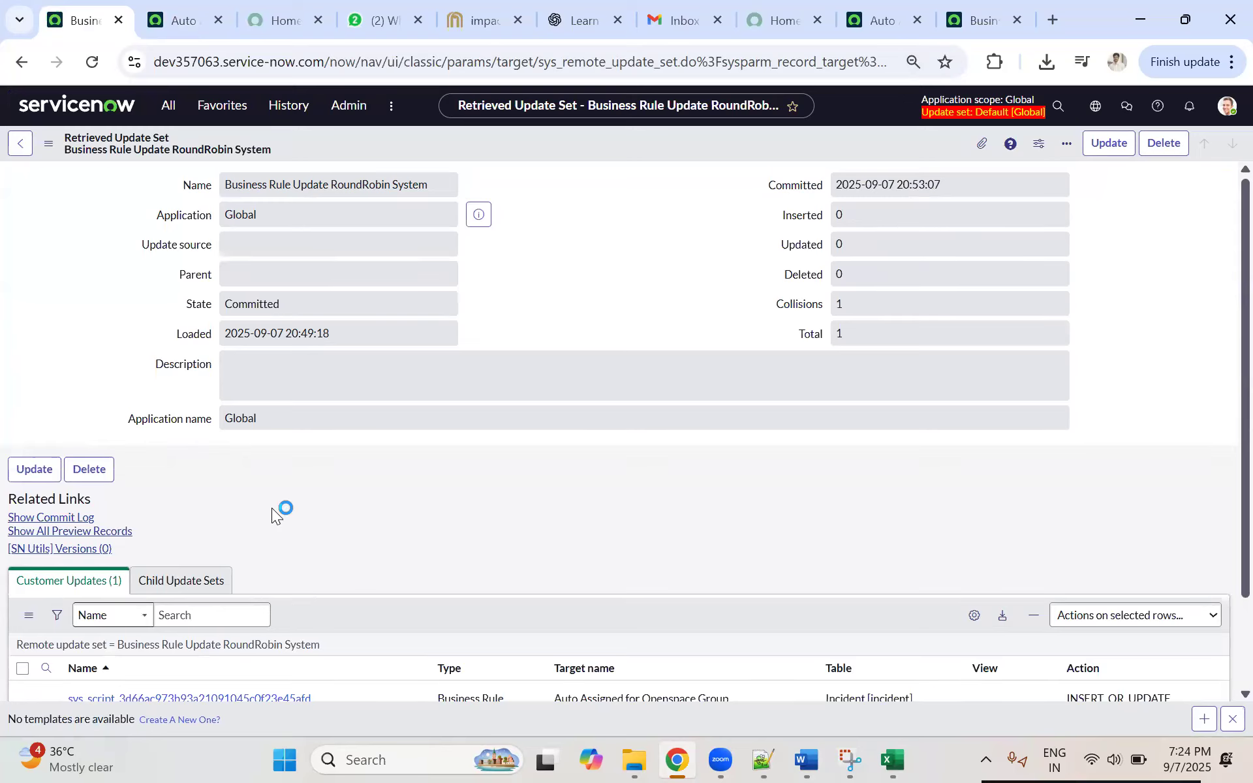
left_click(986, 28)
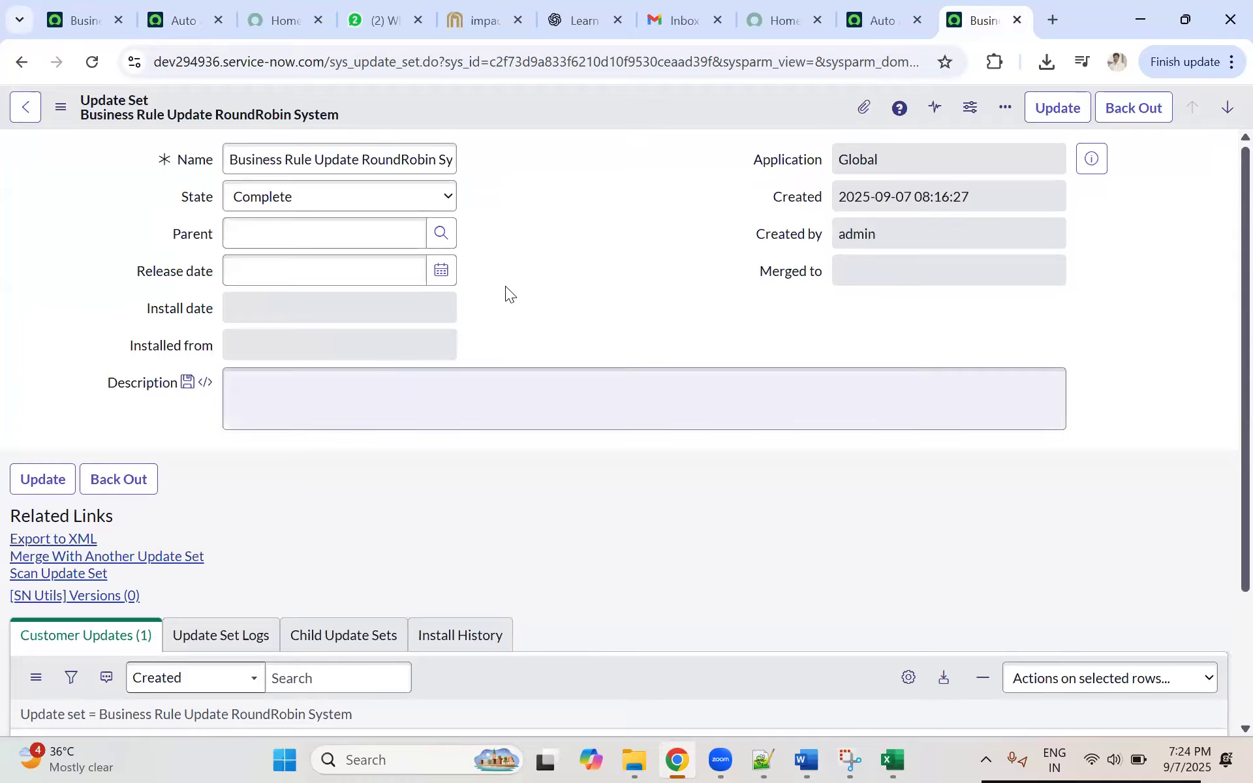
left_click(171, 18)
left_click(78, 14)
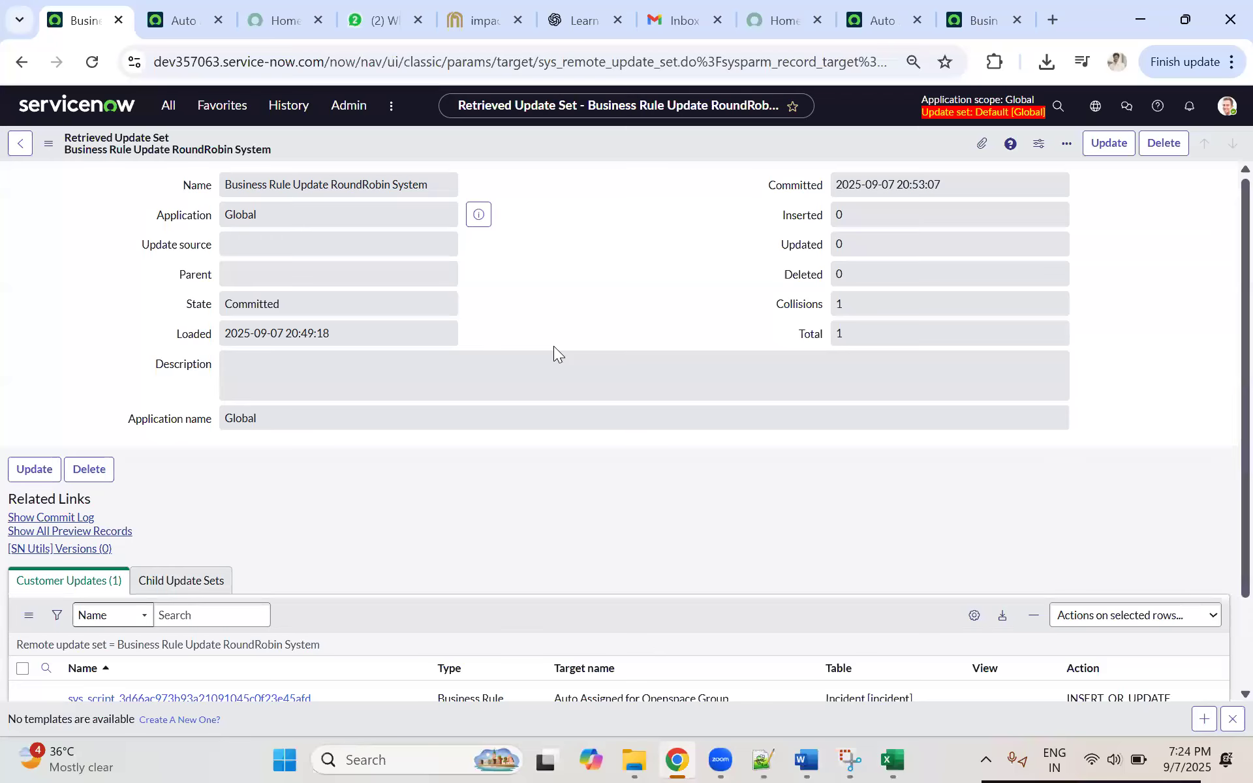
scroll(541, 363, "down", 2)
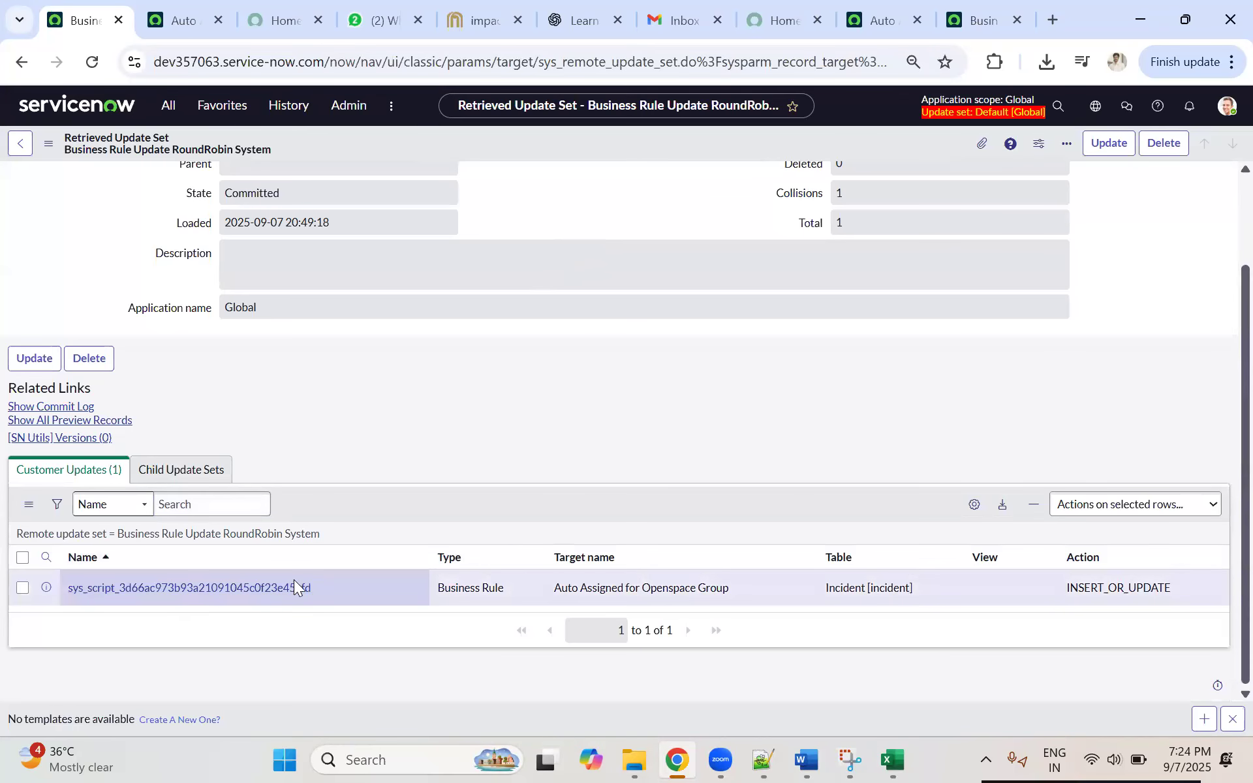
Step: View the Auto Assigned for Openspace Group business rule on both instances and reopen the source update set on dev294936
left_click(183, 14)
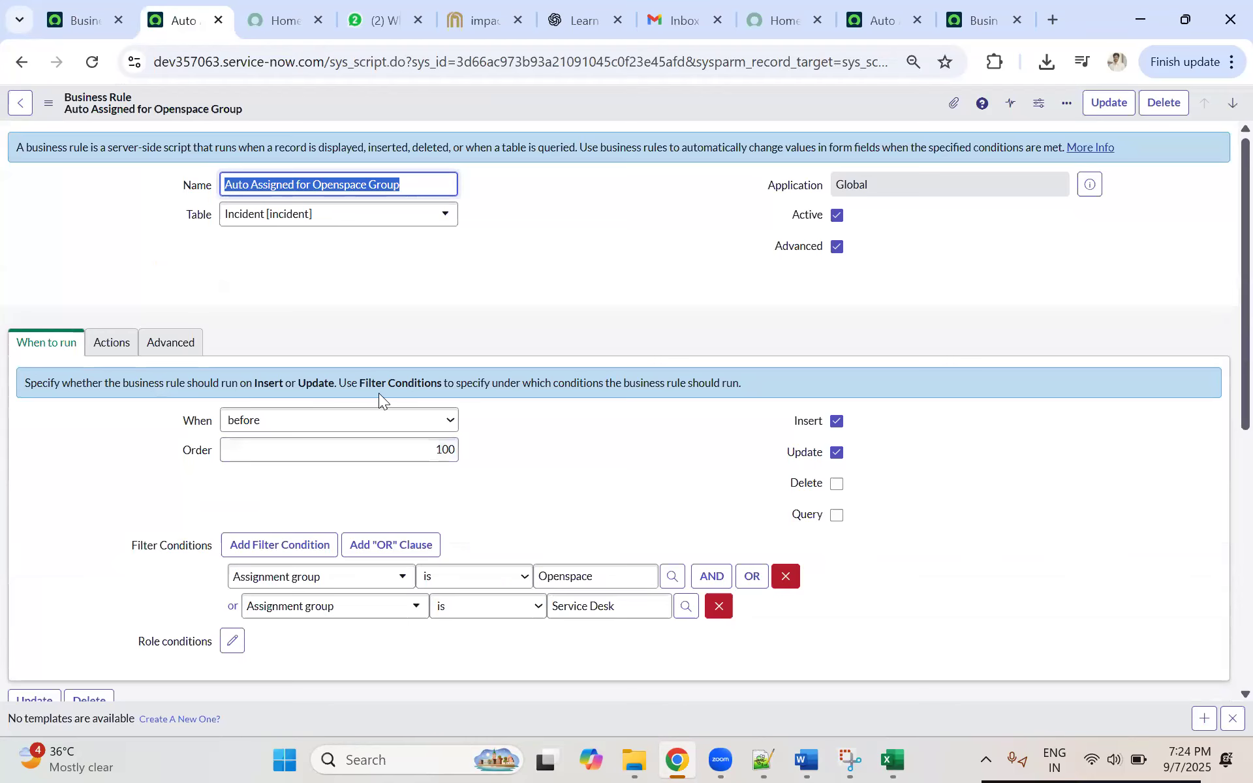
left_click(976, 19)
left_click(878, 20)
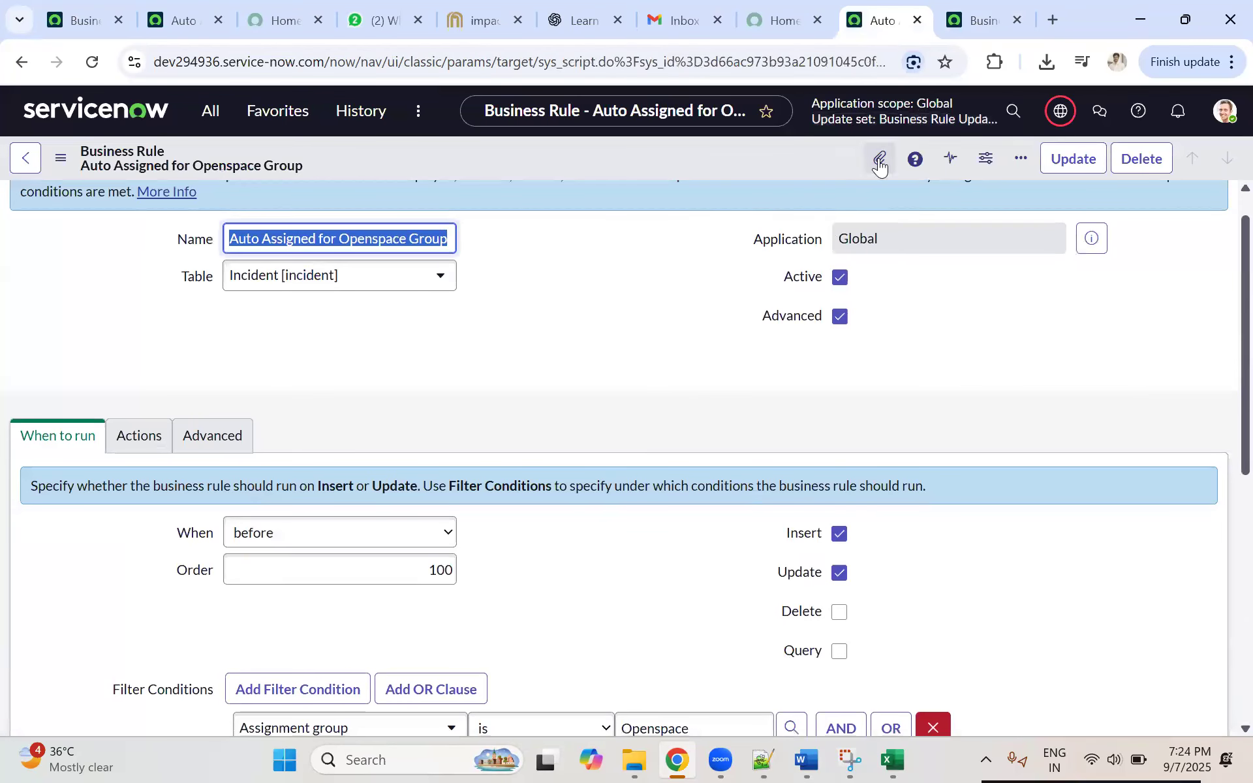
left_click(980, 23)
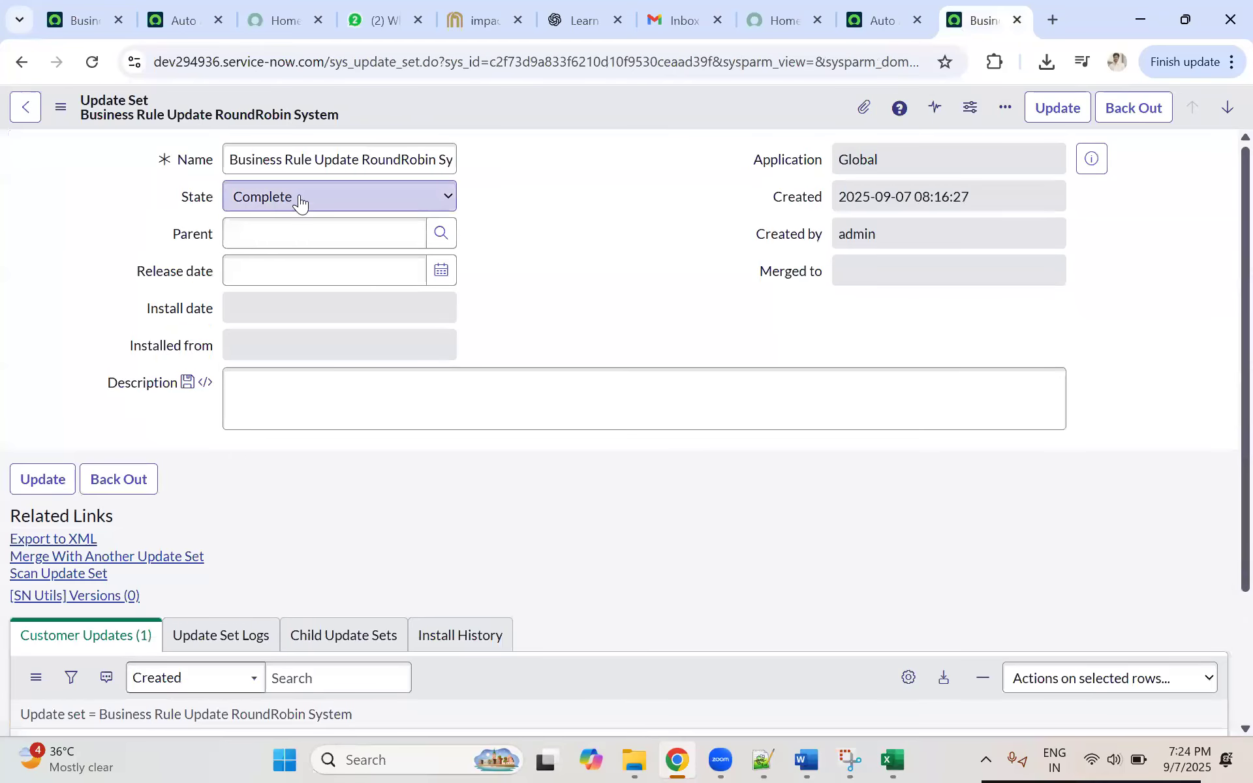
Step: Open the Local Update Sets list on dev294936, filtering the navigator by "local up"
left_click(874, 27)
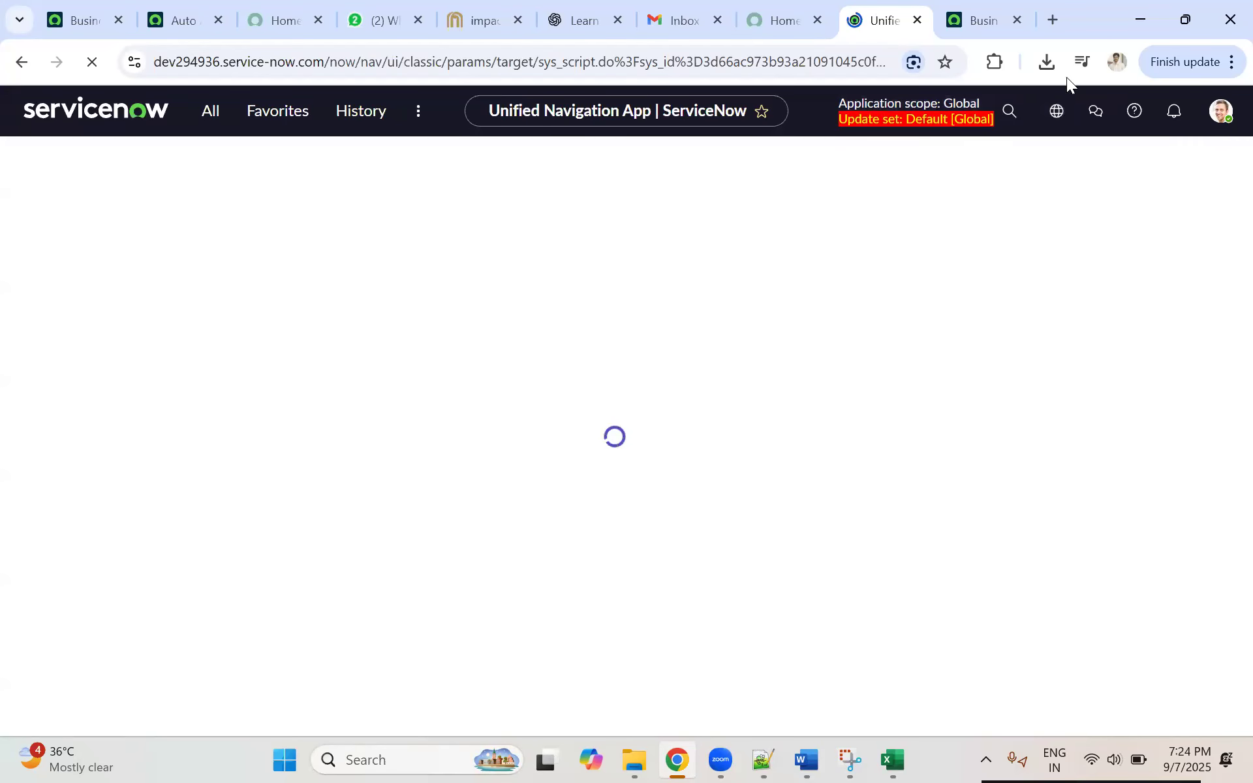
left_click(970, 28)
left_click(900, 26)
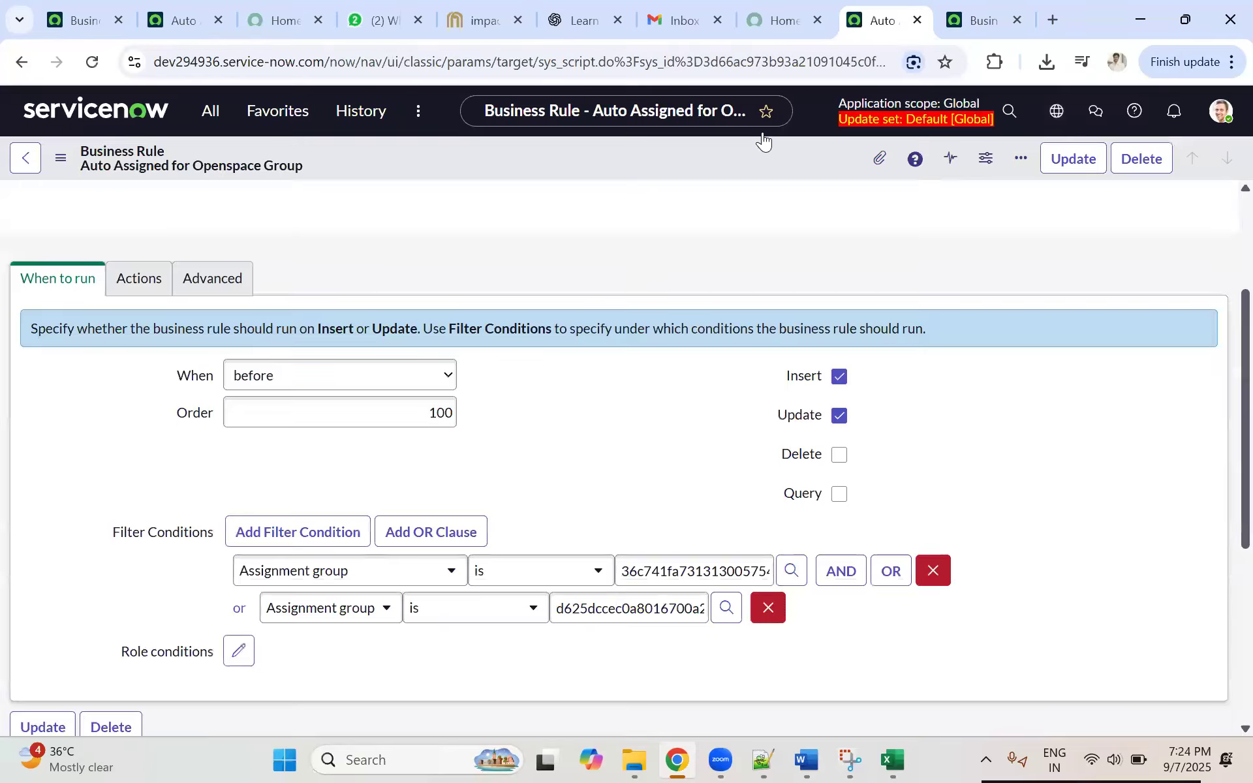
left_click(960, 32)
left_click(884, 21)
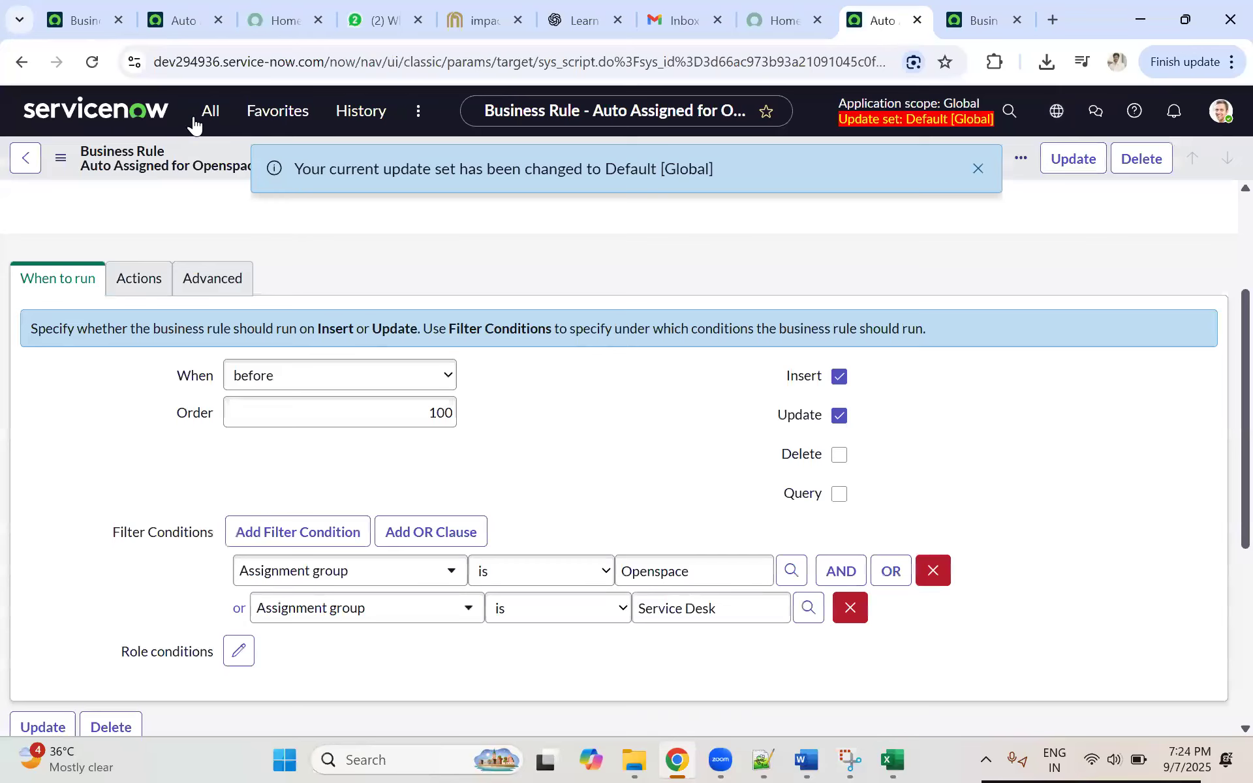
left_click(209, 111)
type("local up")
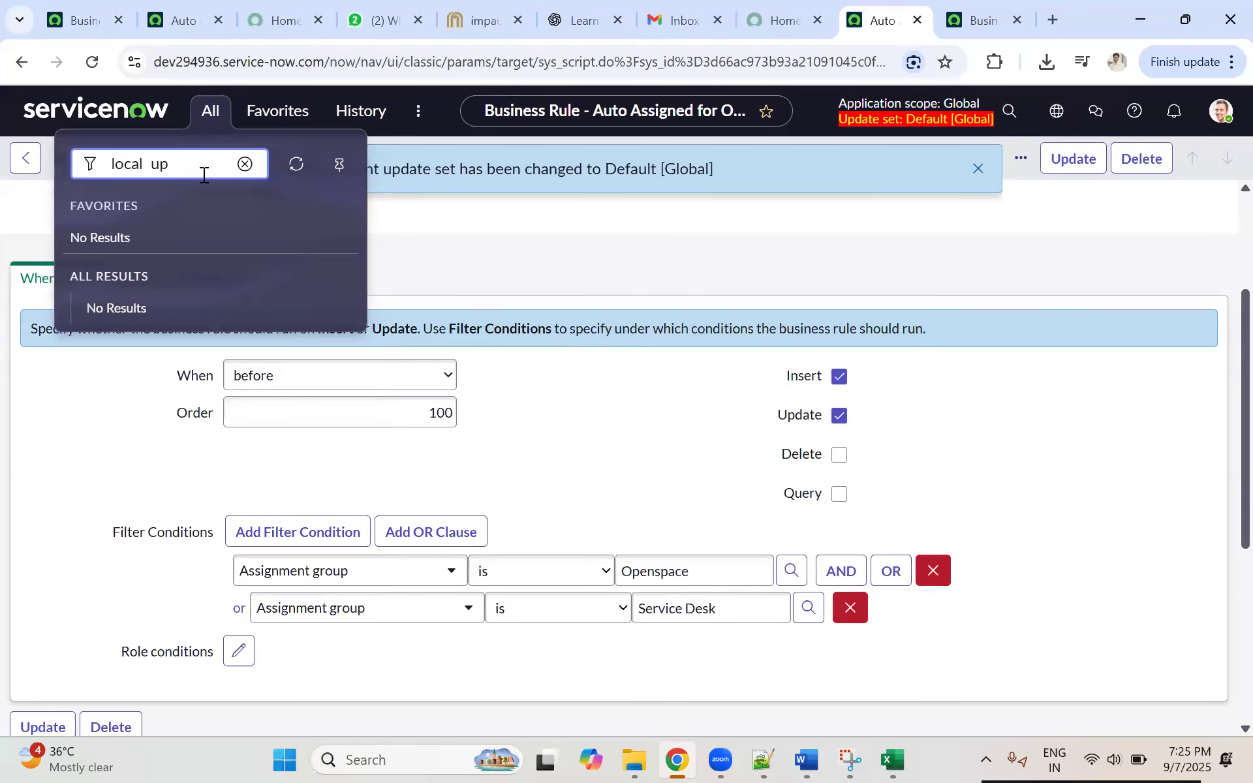
double_click(193, 157)
key("BackSpace")
type("up")
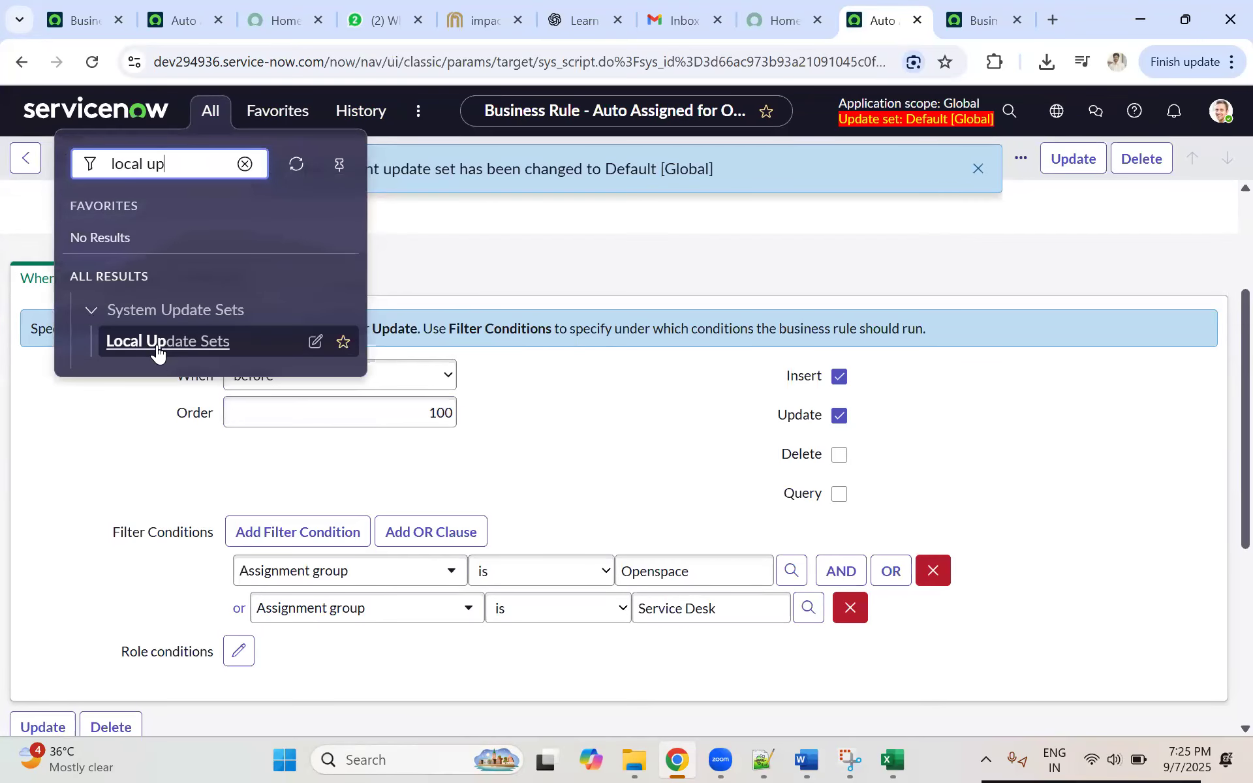
left_click(157, 352)
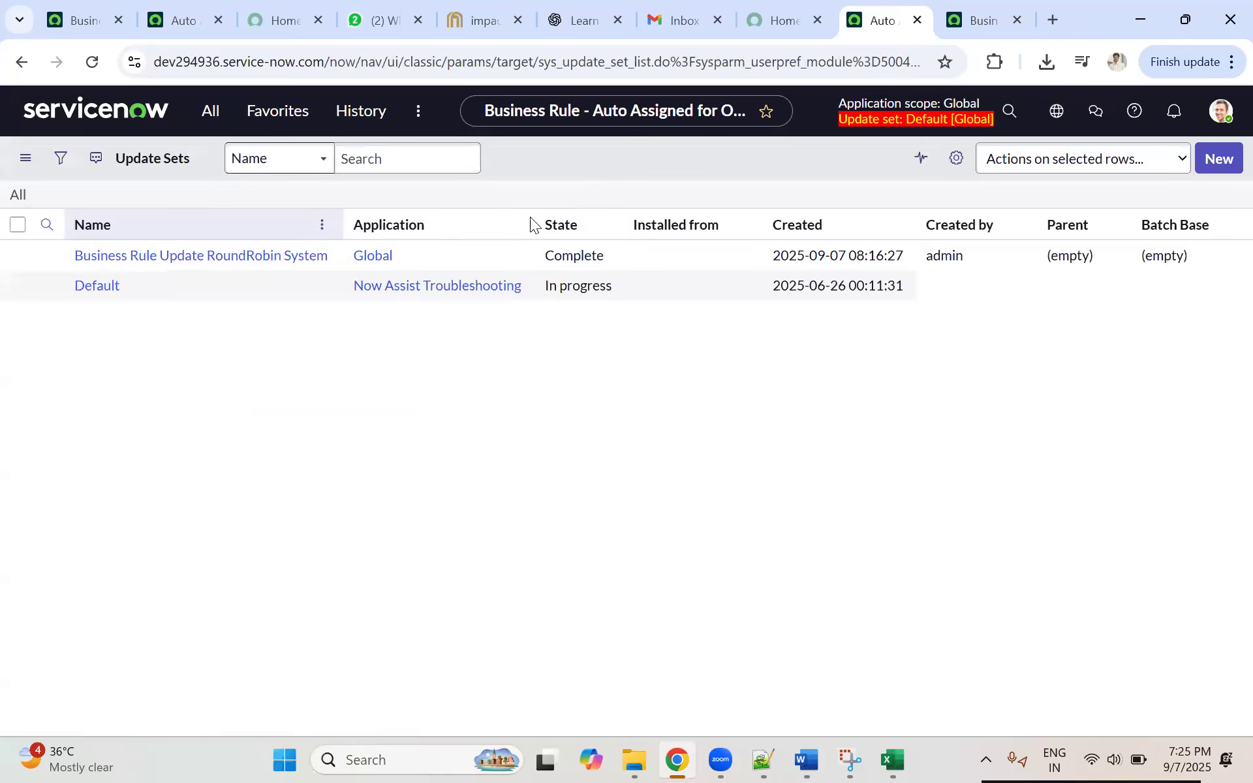
Step: Create a Global update set named UI Policies Changes, keep its state In progress, and make it the current update set
left_click(1213, 164)
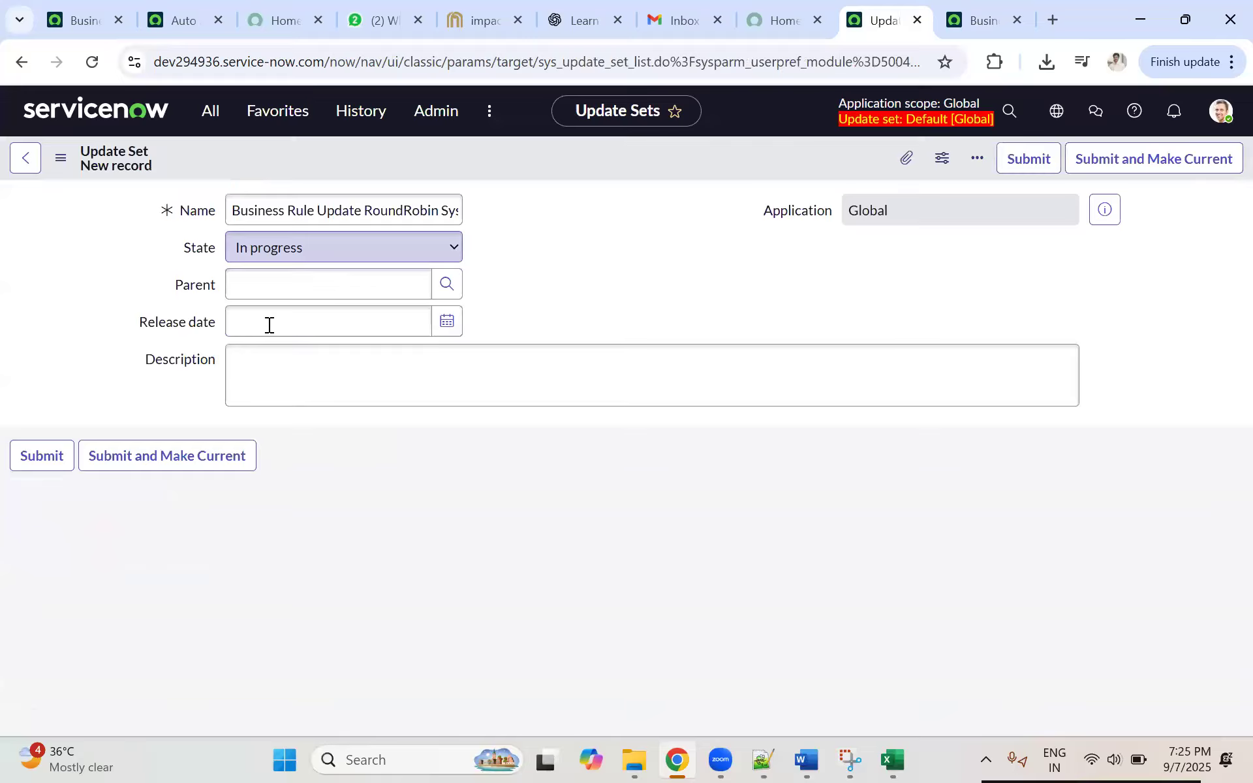
left_click(291, 209)
key("ctrl+a")
type("UI P")
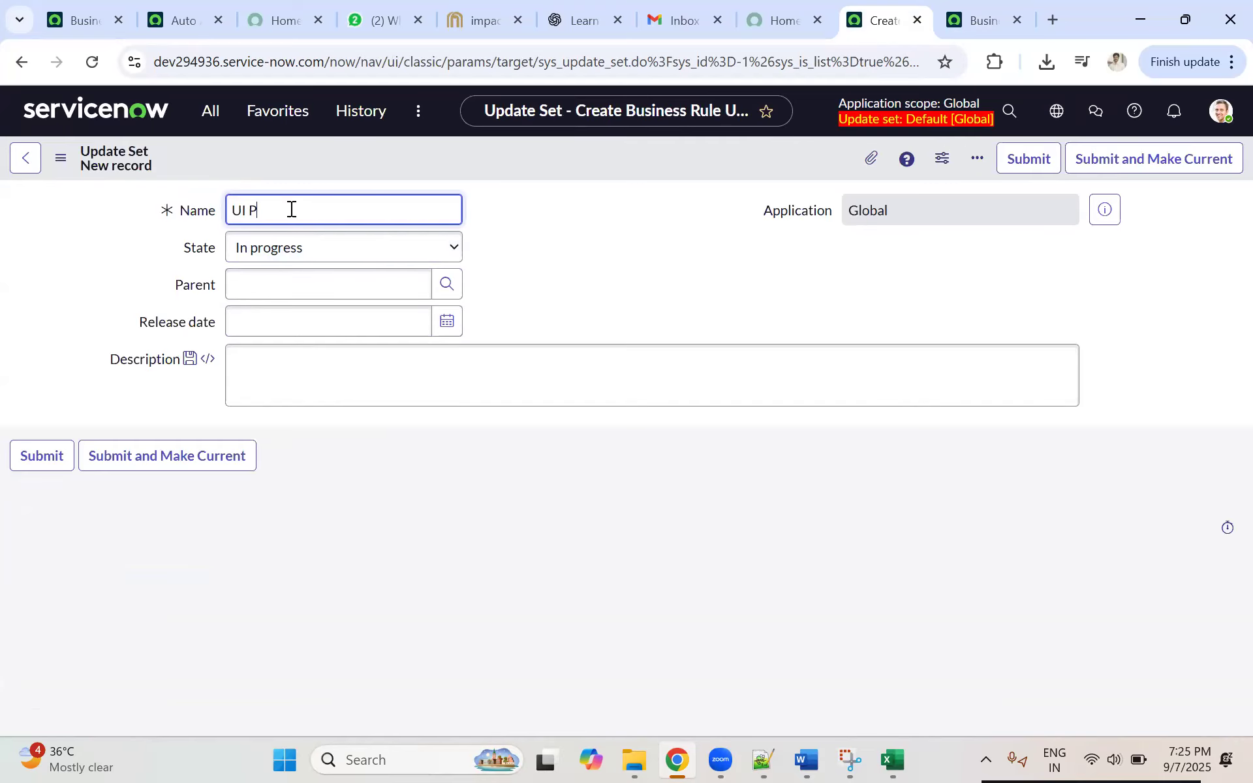
type("olicies Changes")
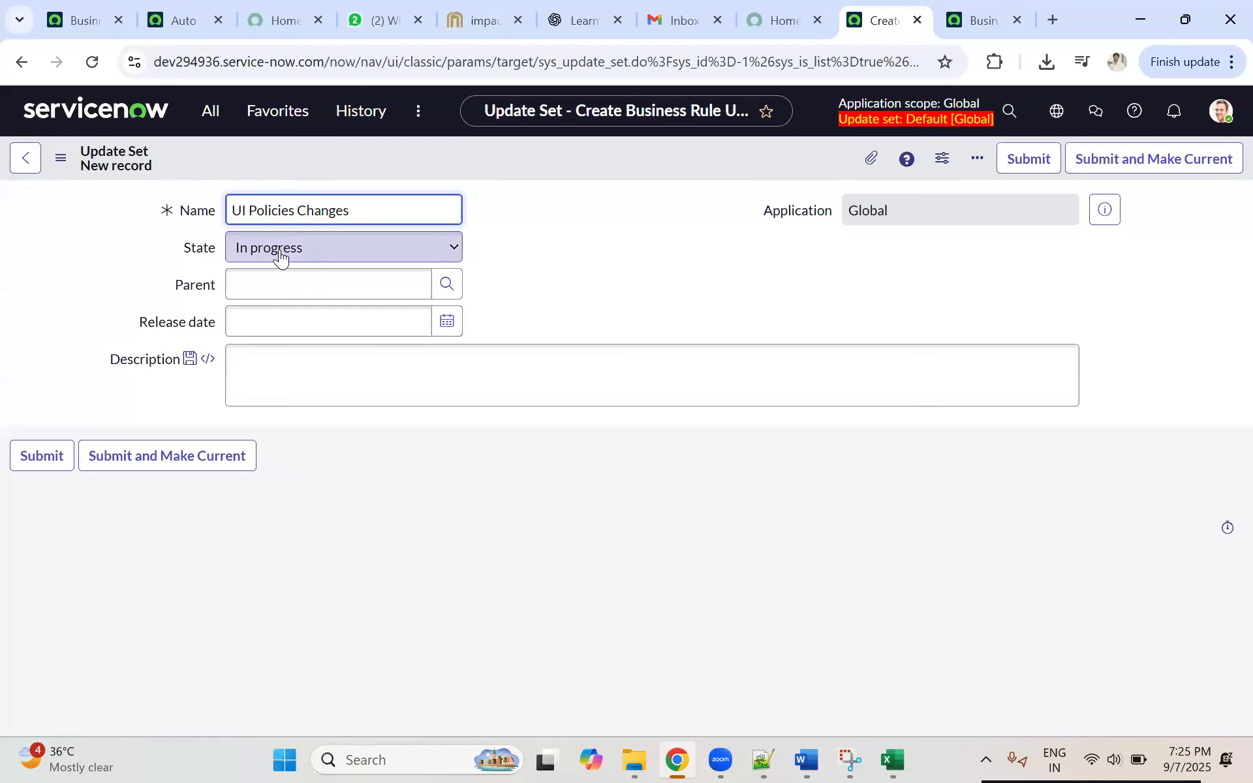
left_click(150, 458)
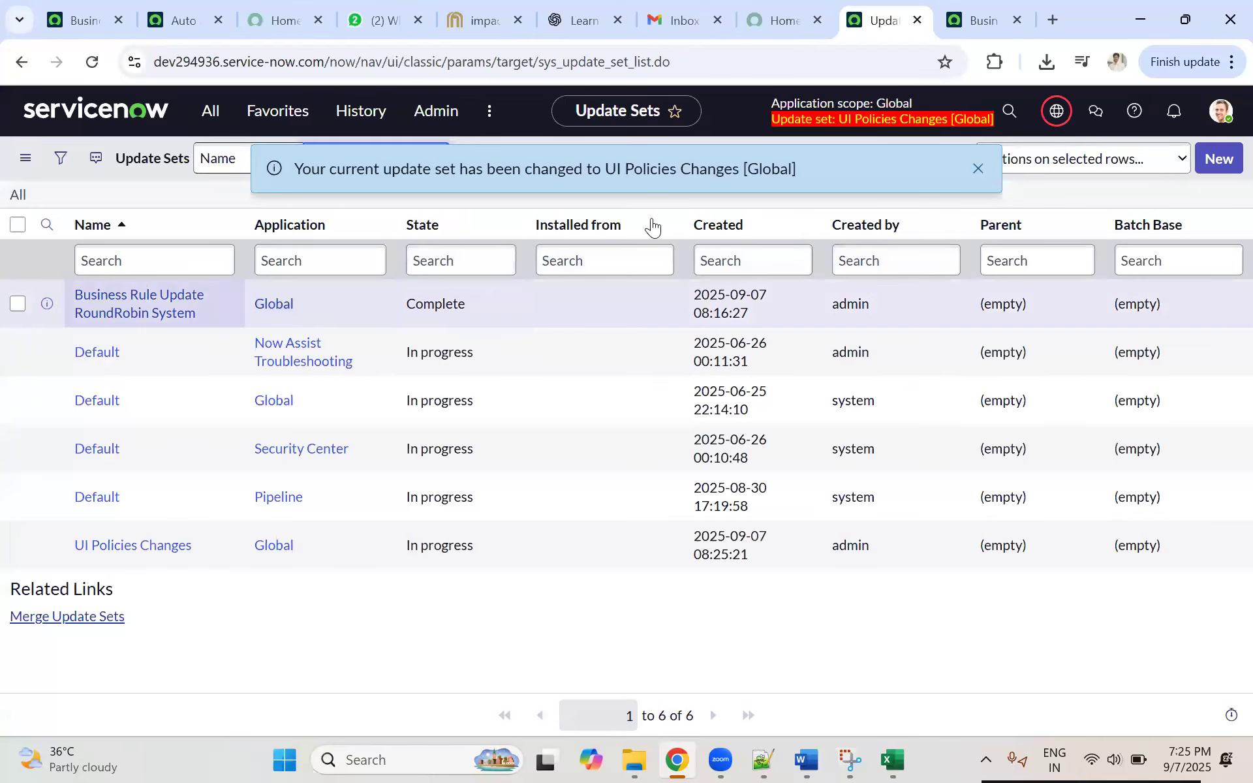
Step: Show the current application scope and update set on dev294936, and close the spare Business Rule Update RoundRobin System page
left_click(1054, 112)
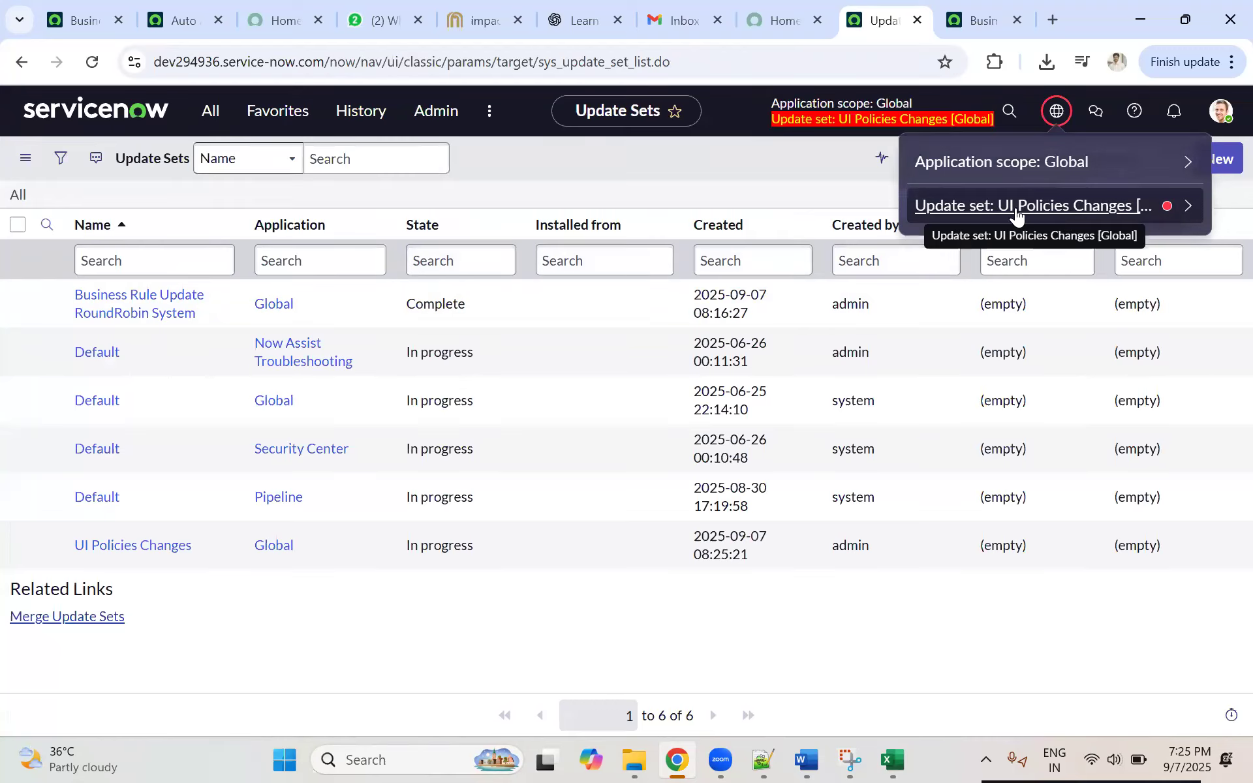
left_click(973, 26)
key("ctrl+w")
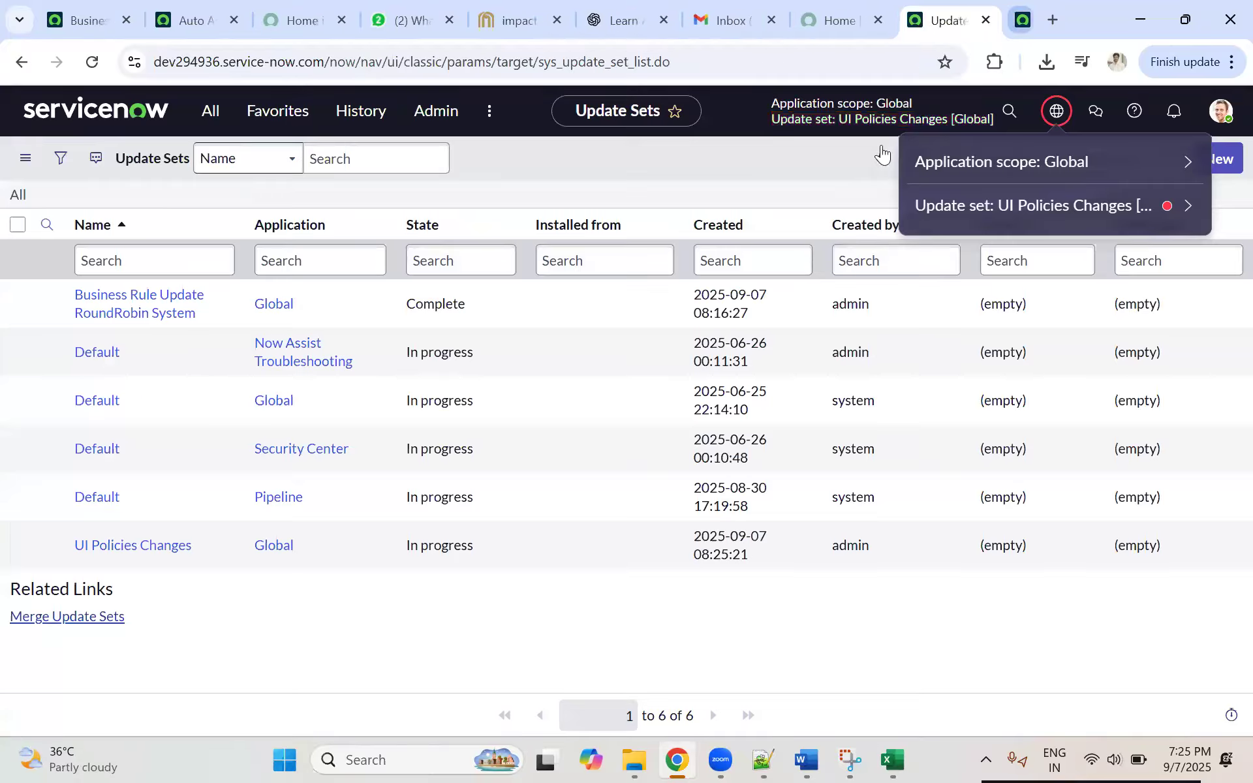
Step: On dev357063, open the committed Business Rule Update RoundRobin System retrieved update set and review its details and customer updates
left_click(84, 20)
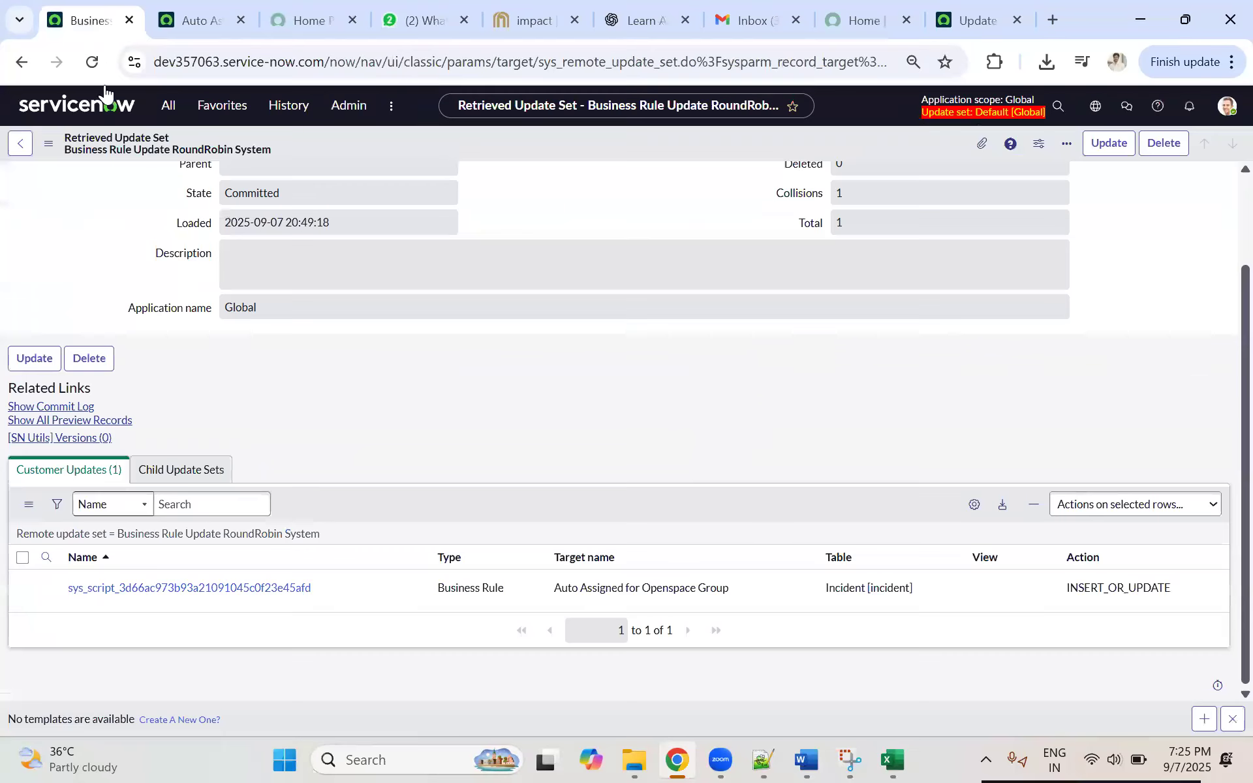
left_click(170, 112)
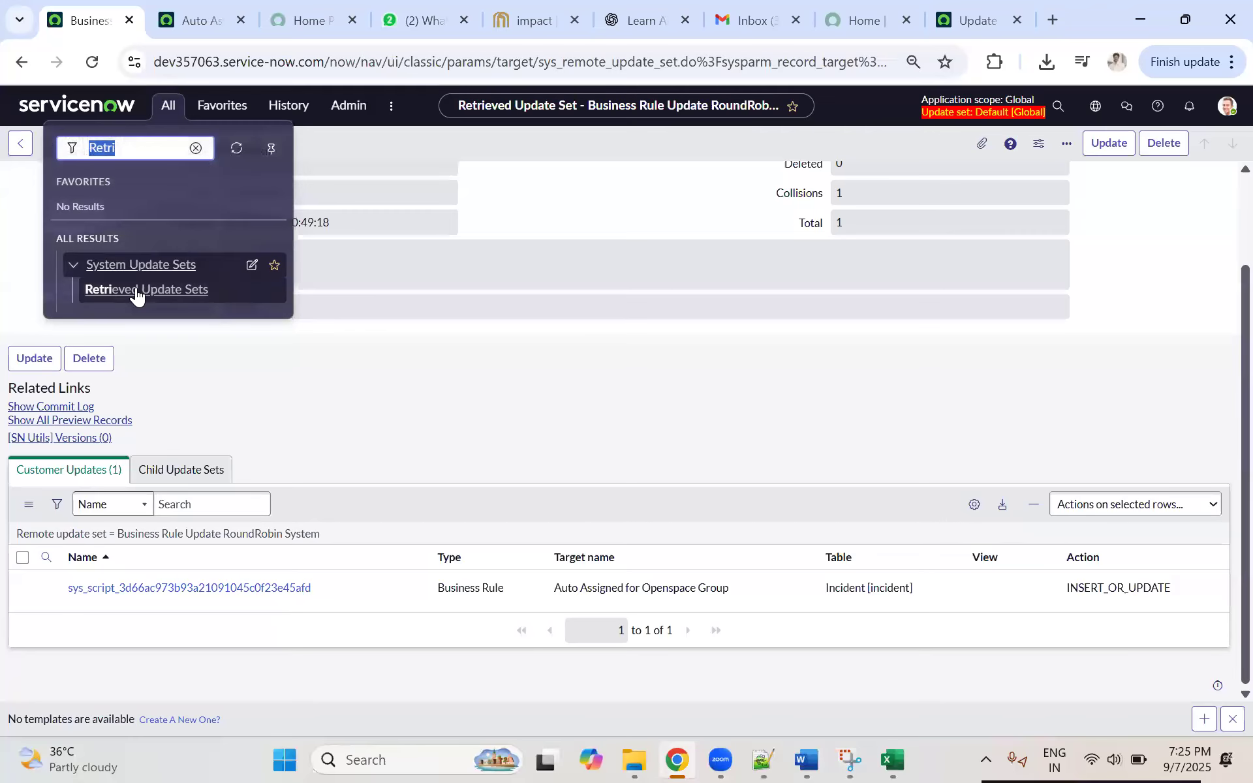
left_click(135, 289)
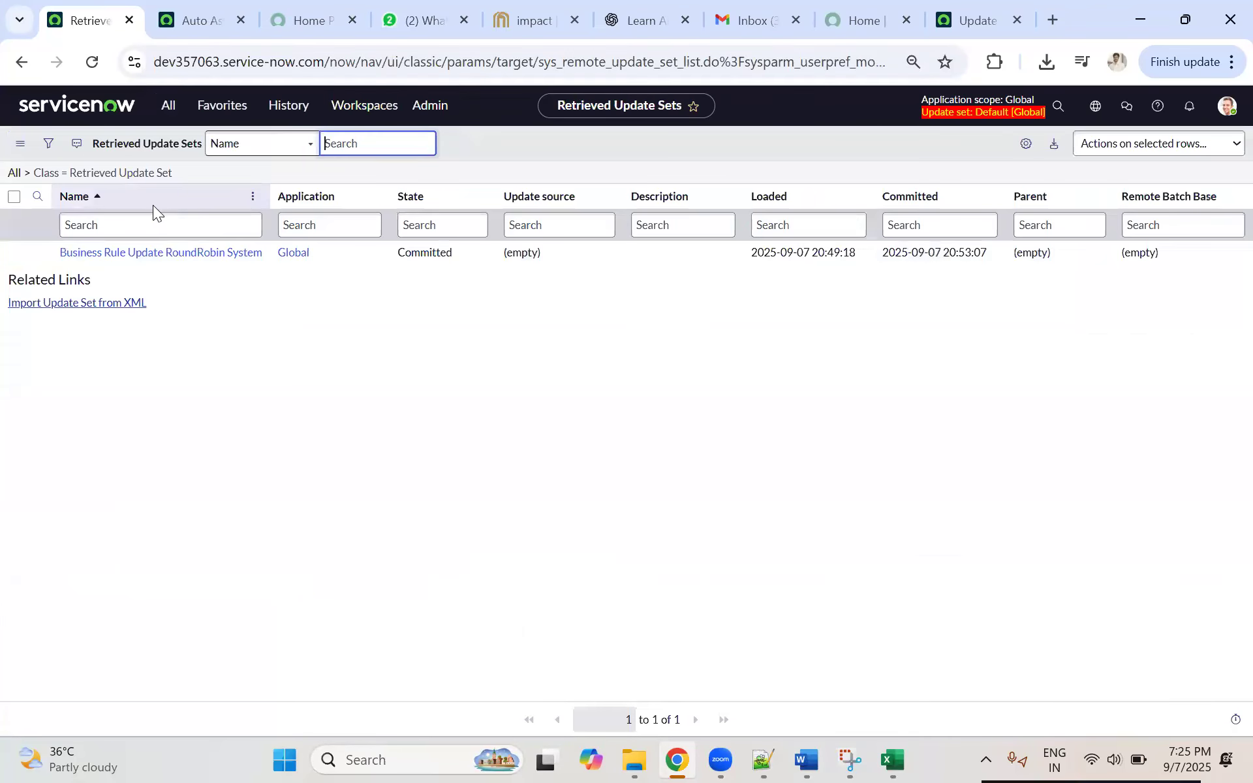
left_click(141, 253)
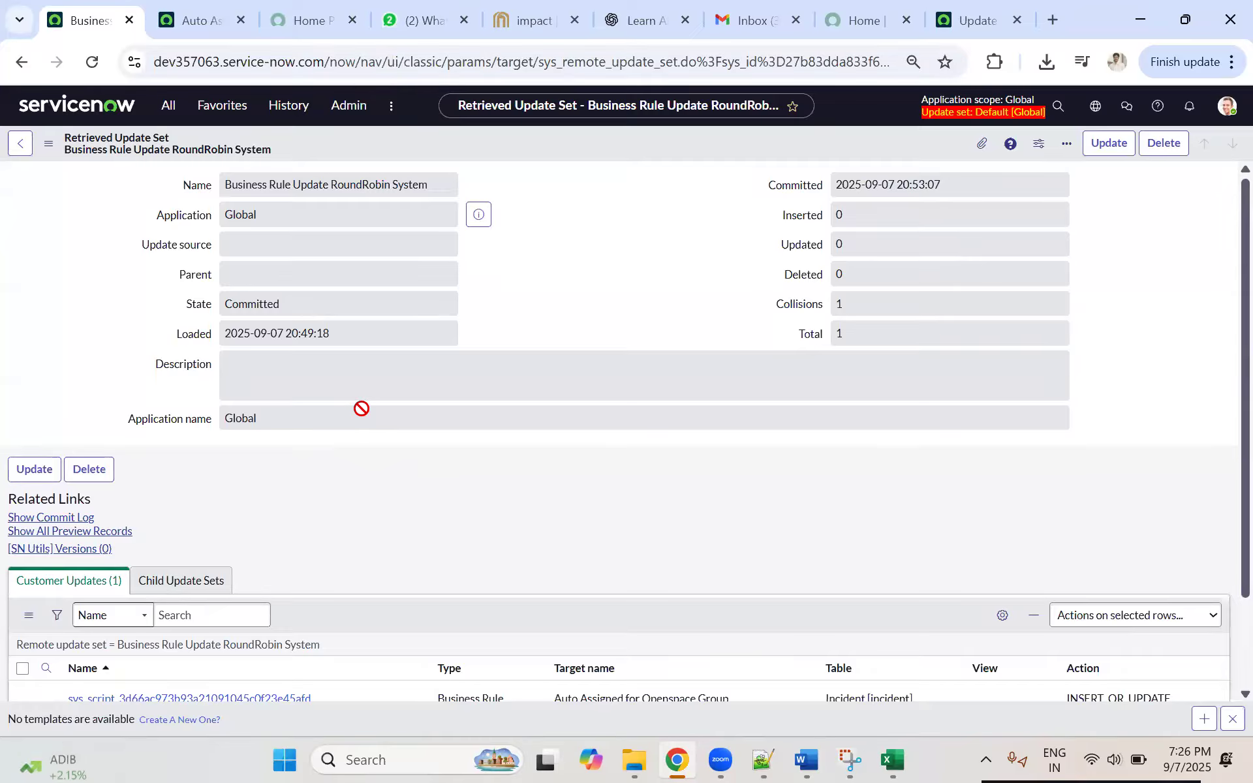
scroll(362, 408, "down", 2)
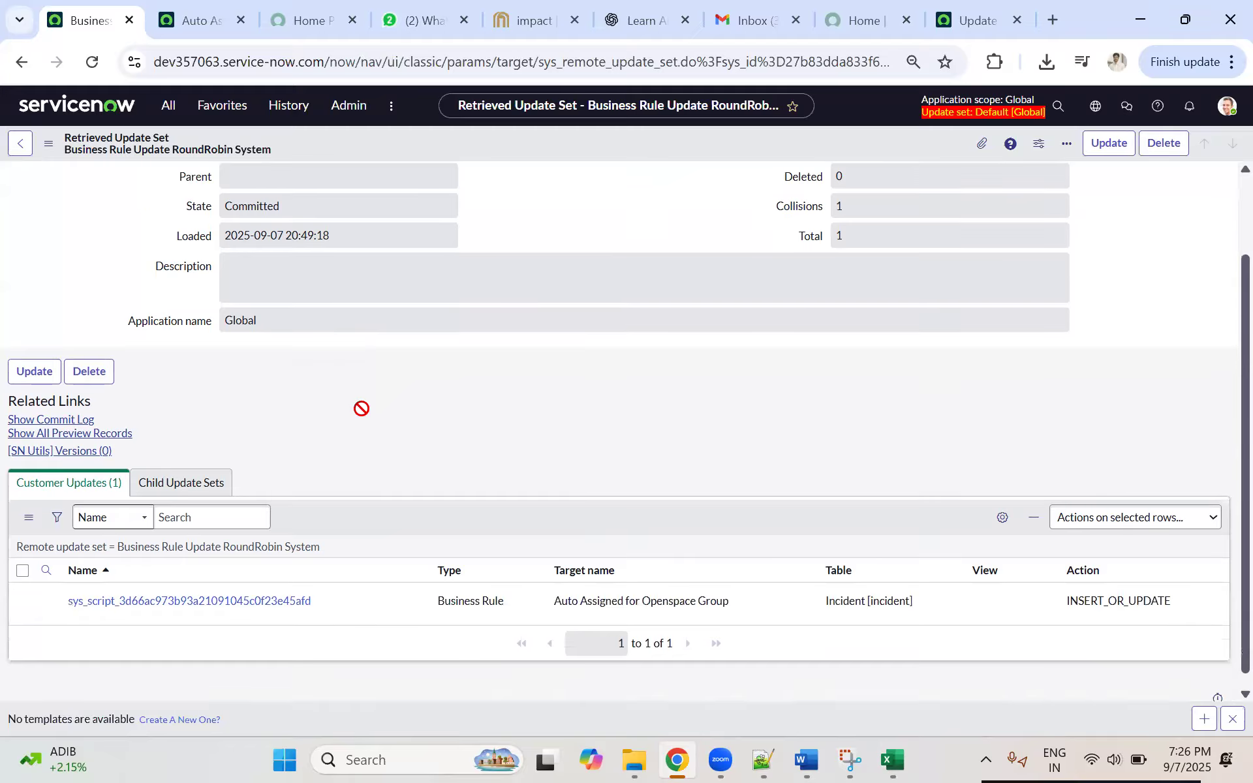
Step: Examine the XML payload of the Auto Assigned for Openspace Group customer update and open its related business rule record
left_click(162, 586)
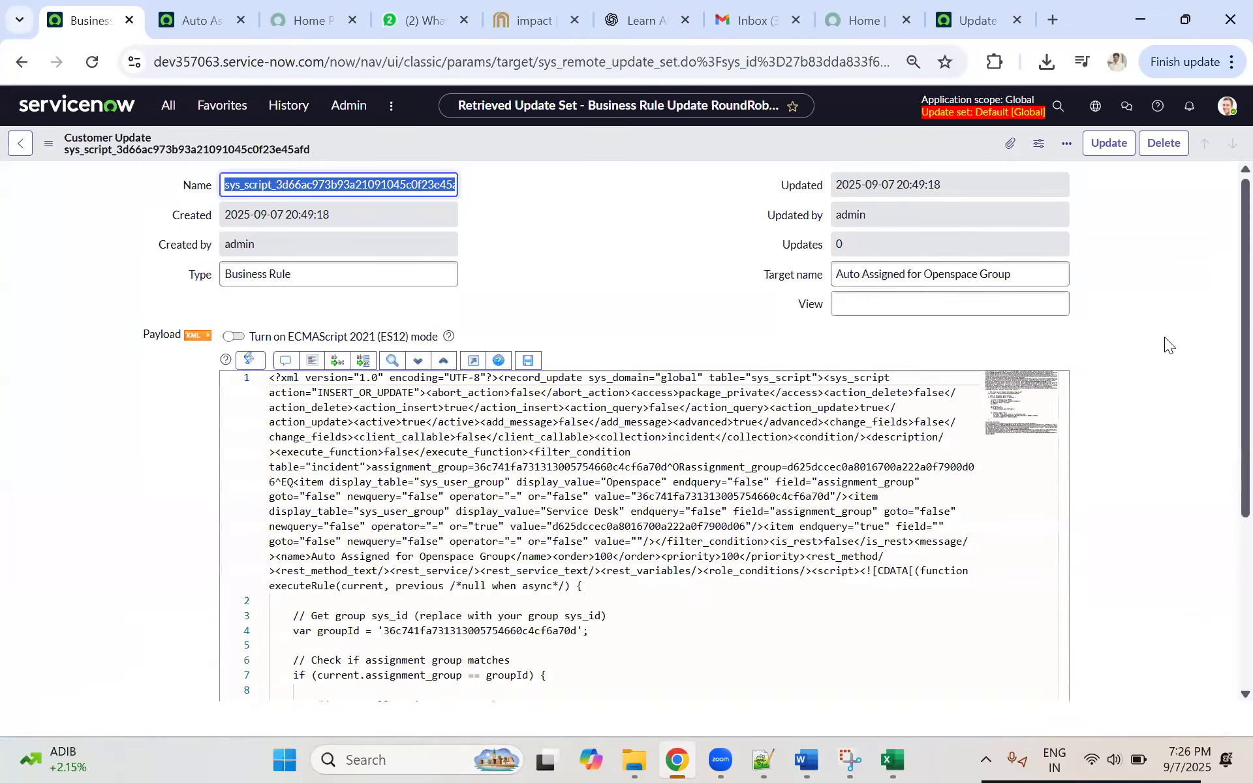
scroll(1165, 337, "down", 8)
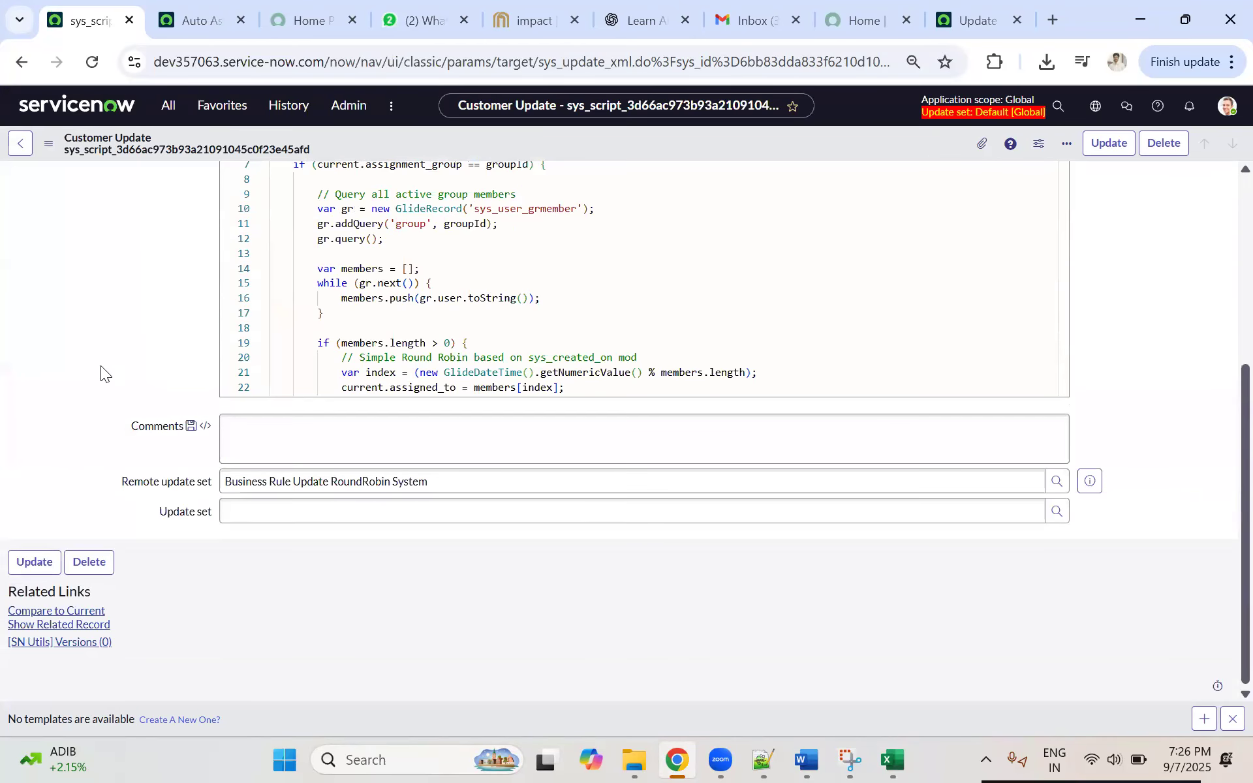
scroll(101, 365, "up", 5)
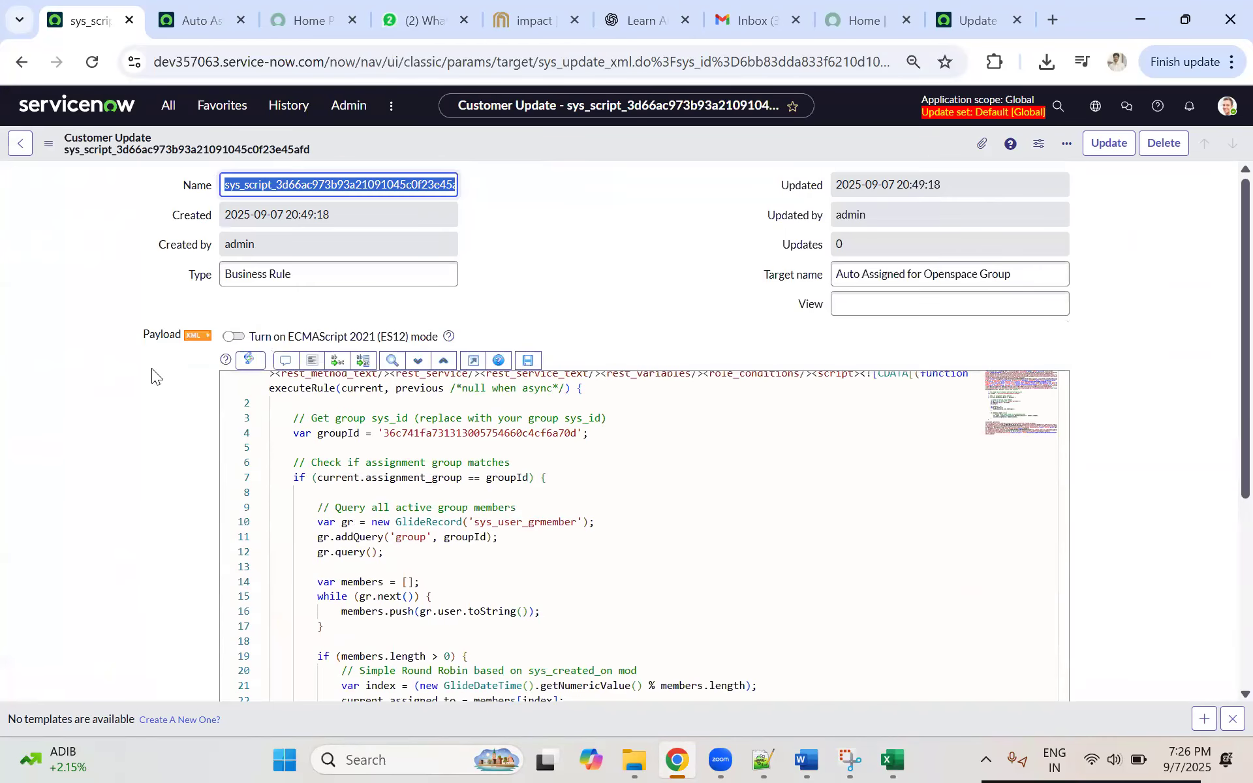
scroll(129, 399, "down", 5)
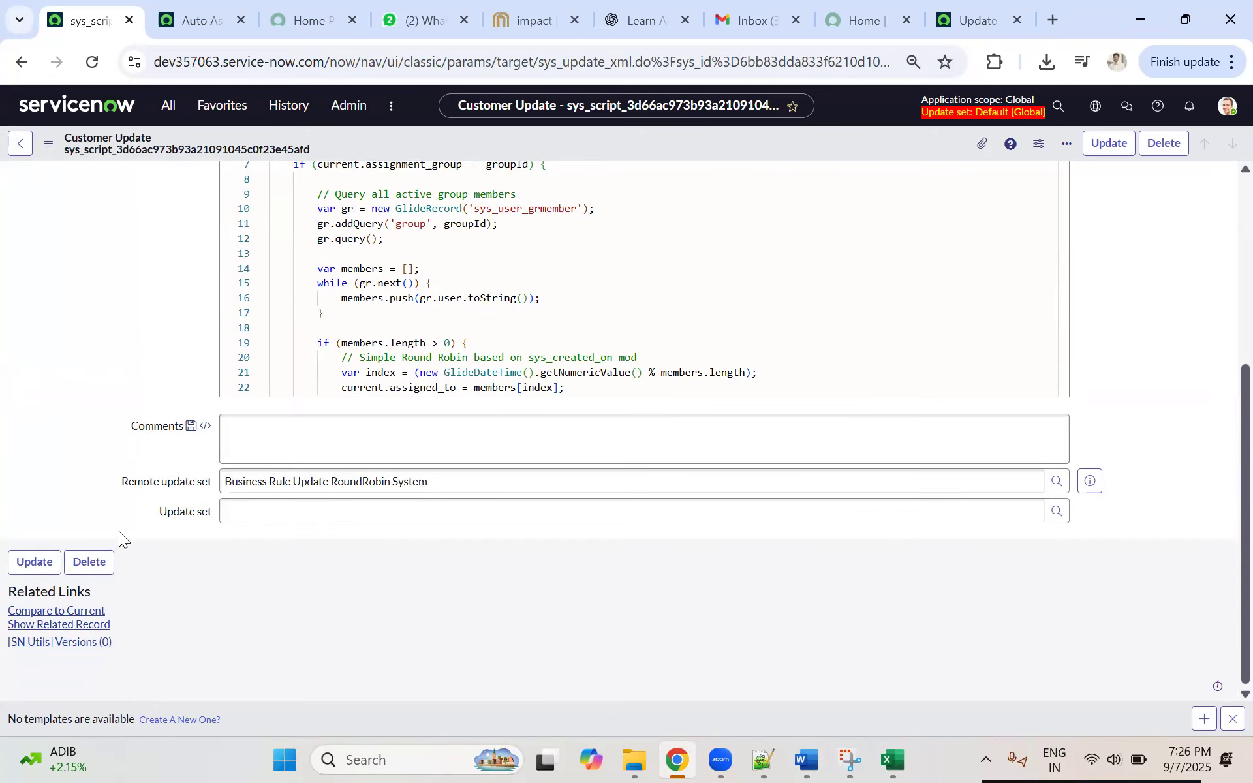
left_click(51, 625)
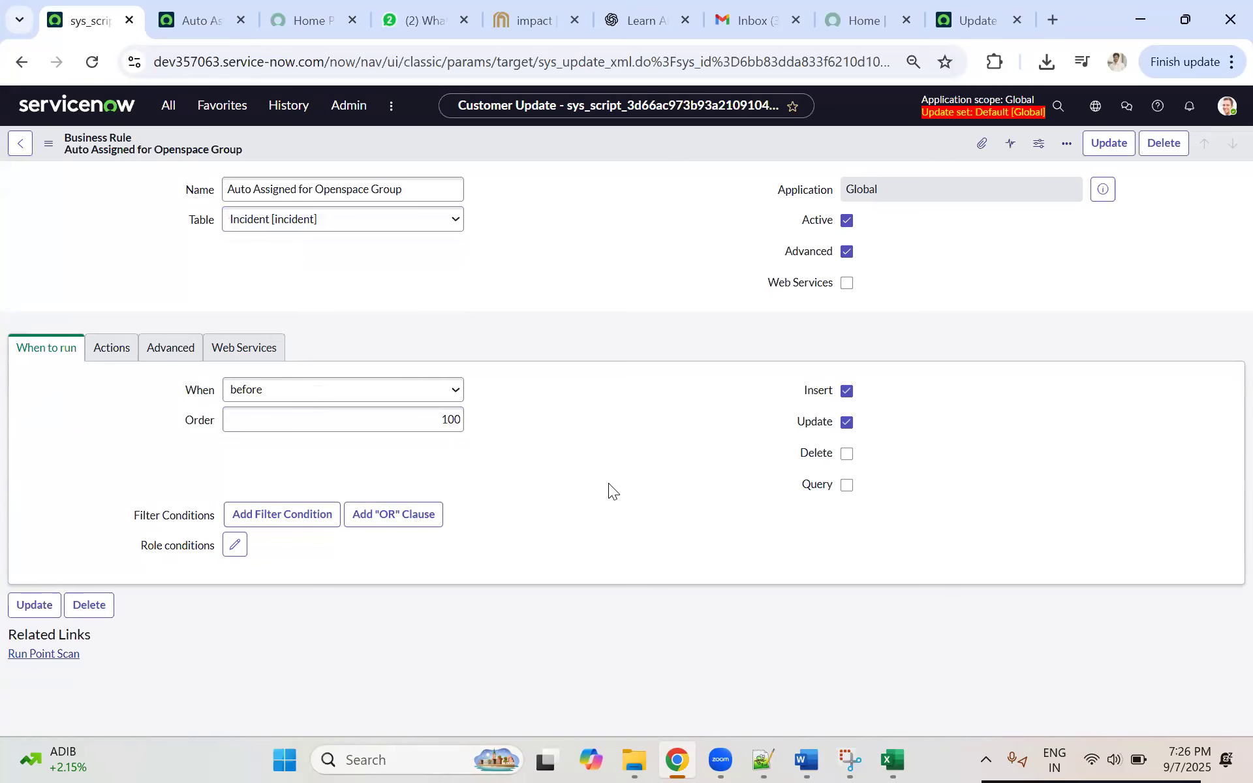
scroll(608, 483, "down", 2)
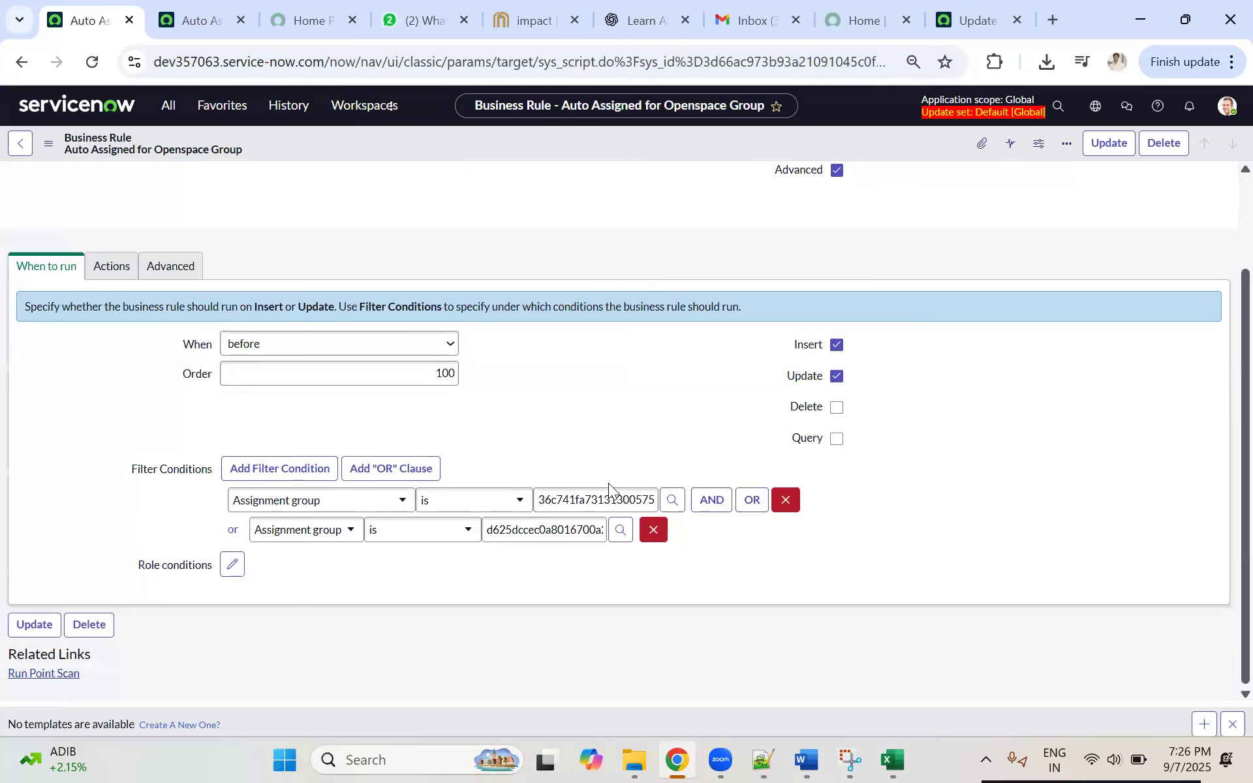
scroll(410, 450, "down", 5)
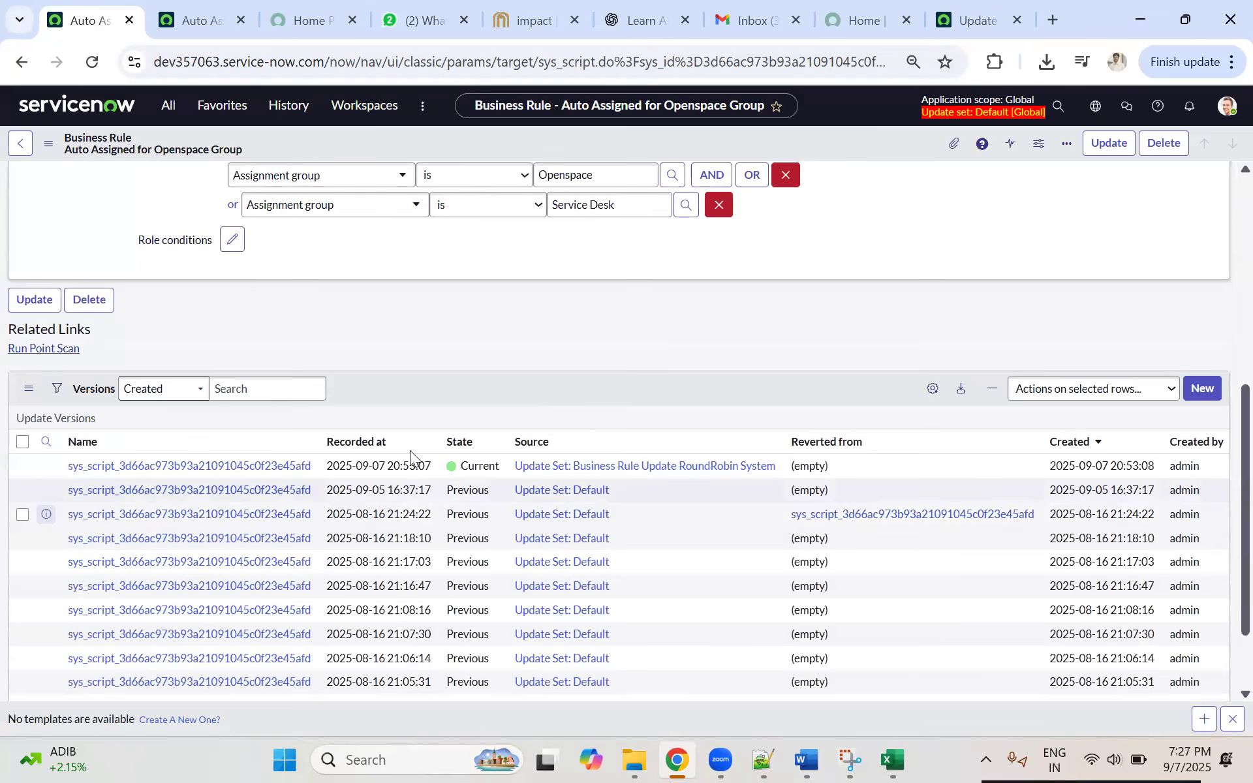
right_click(470, 494)
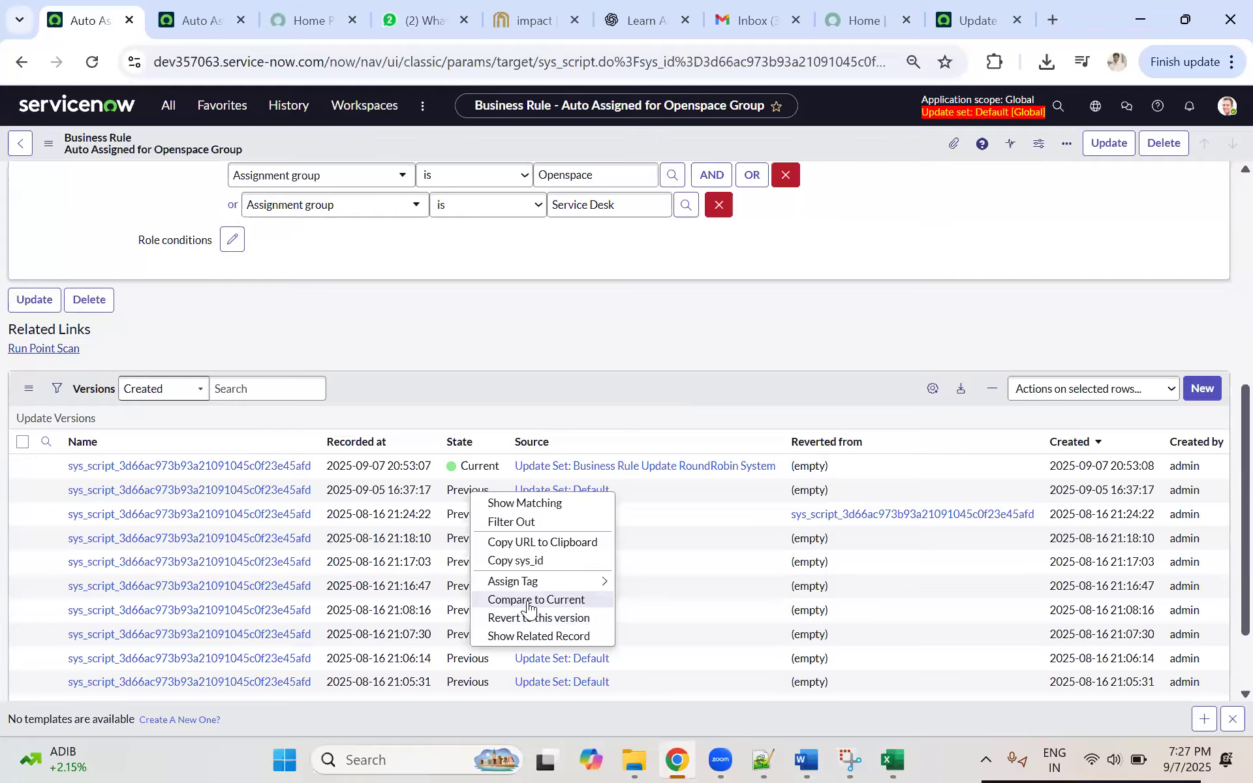
left_click(529, 603)
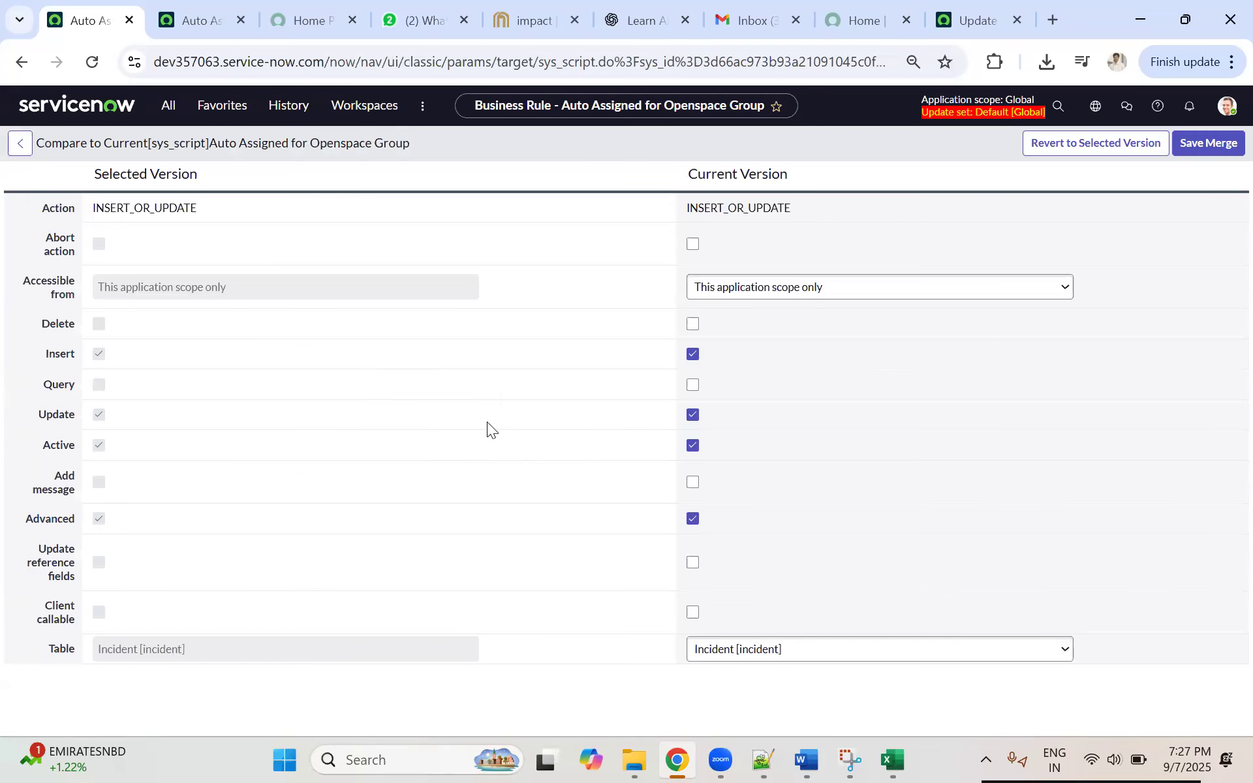
Step: Examine the filter condition differences between the two versions, leave the comparison without merging, and return to the update sets list on dev294936
scroll(501, 468, "down", 15)
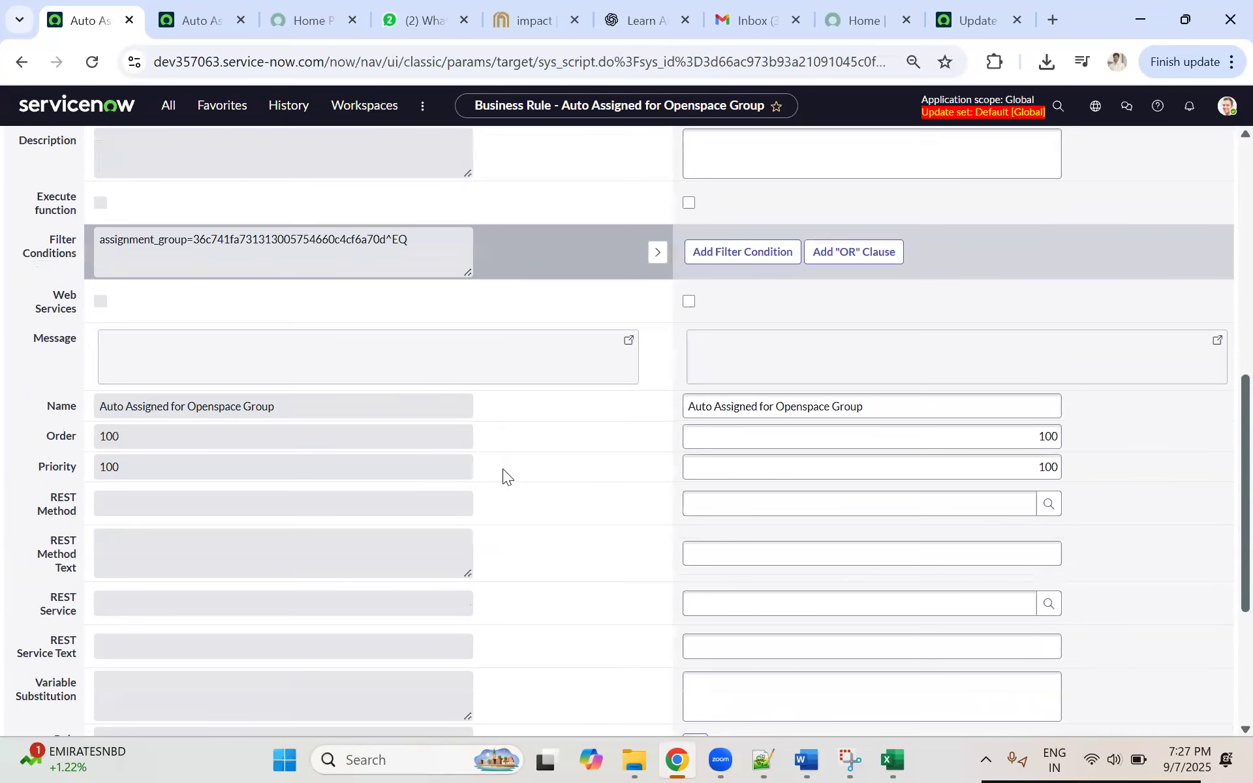
scroll(505, 469, "down", 1)
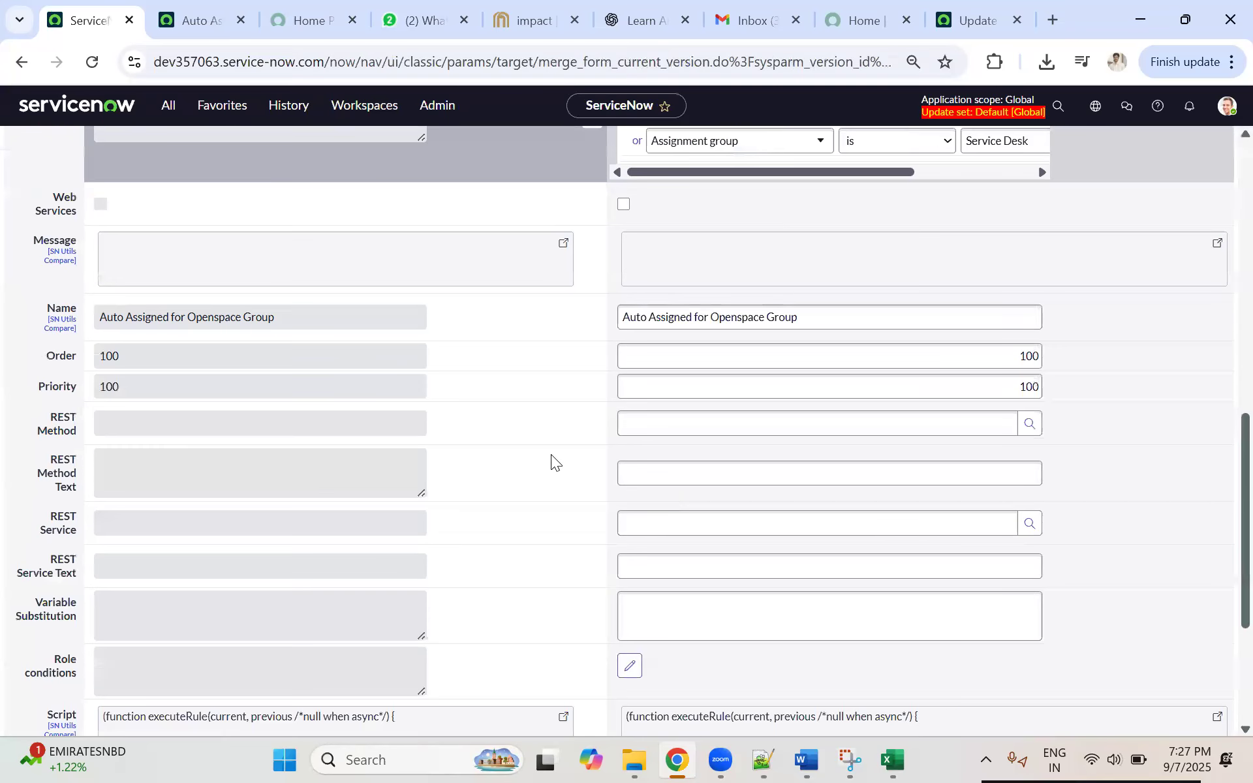
scroll(551, 454, "up", 8)
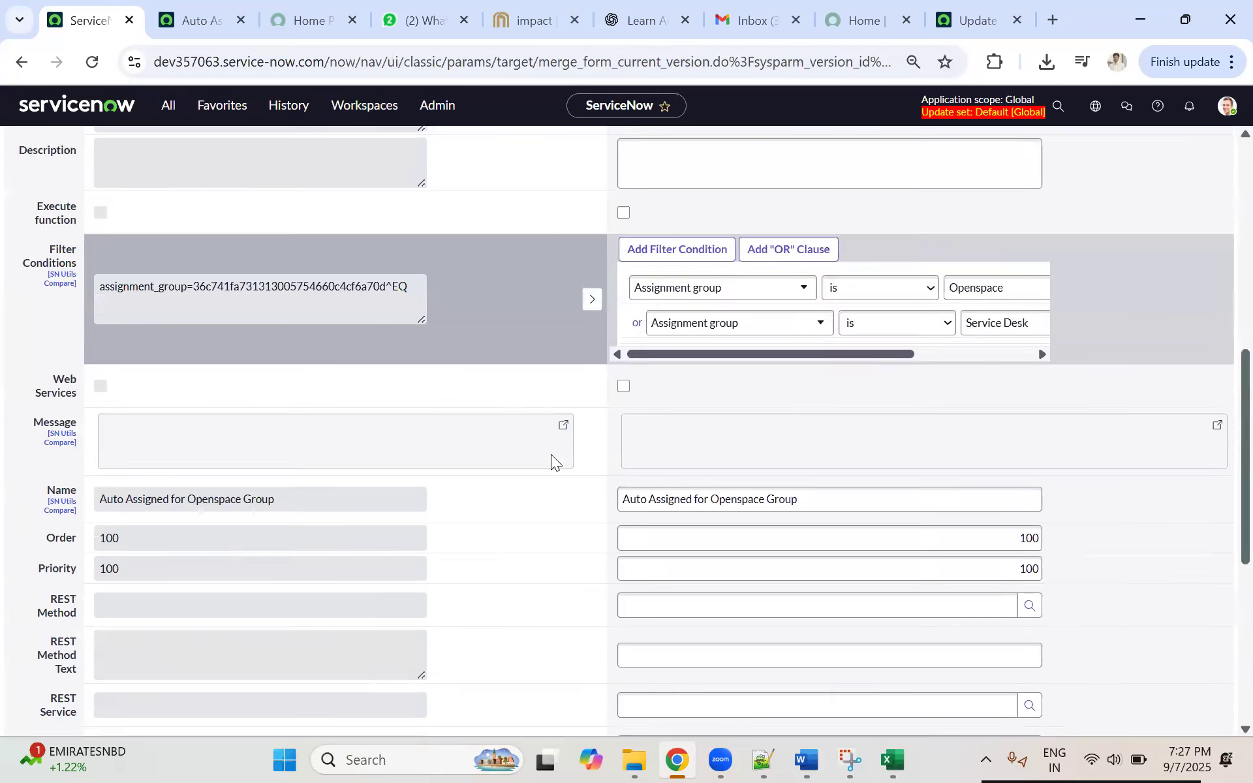
left_click_drag(154, 496, 344, 496)
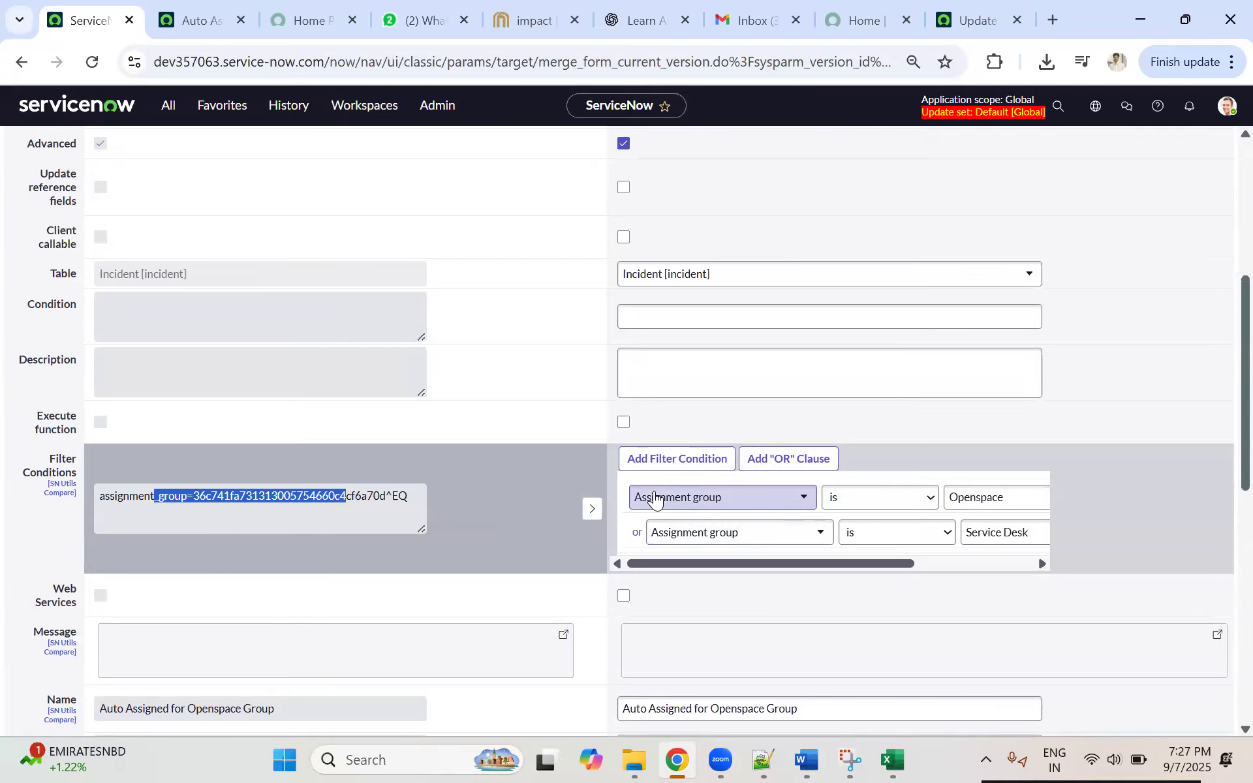
scroll(476, 487, "down", 10)
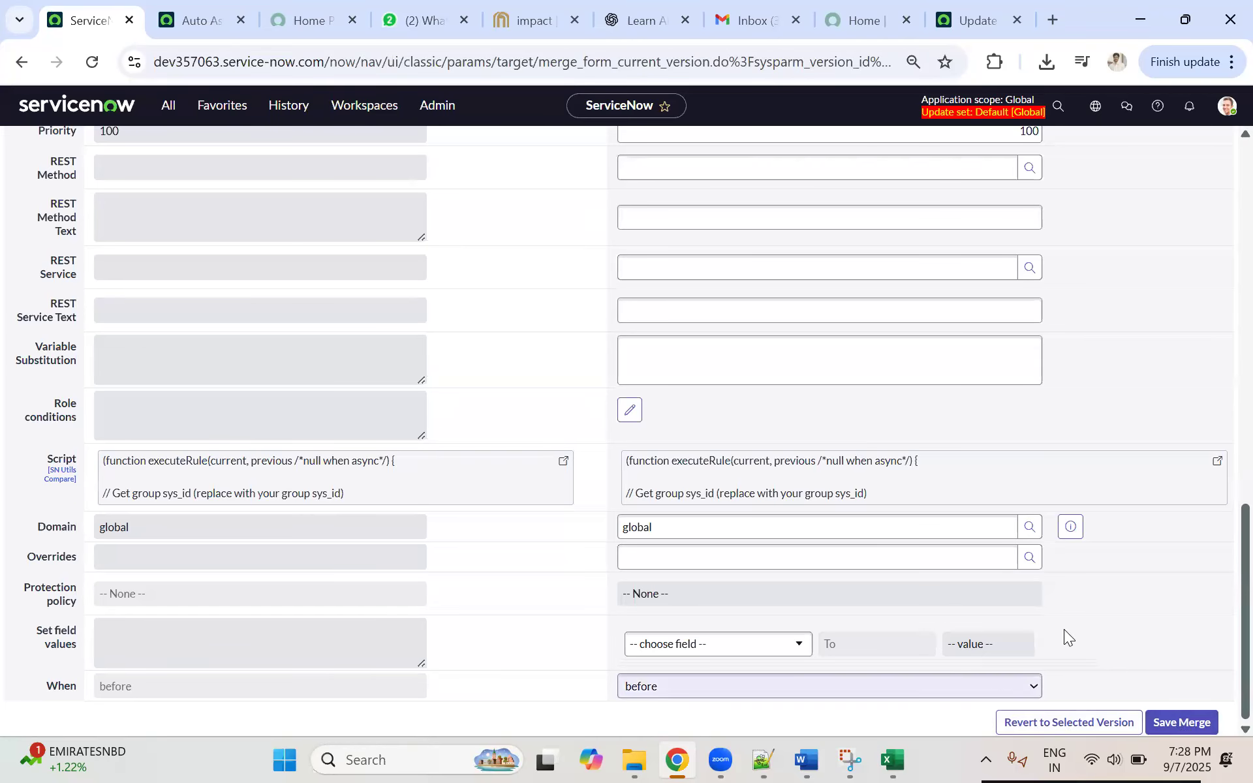
scroll(937, 436, "up", 15)
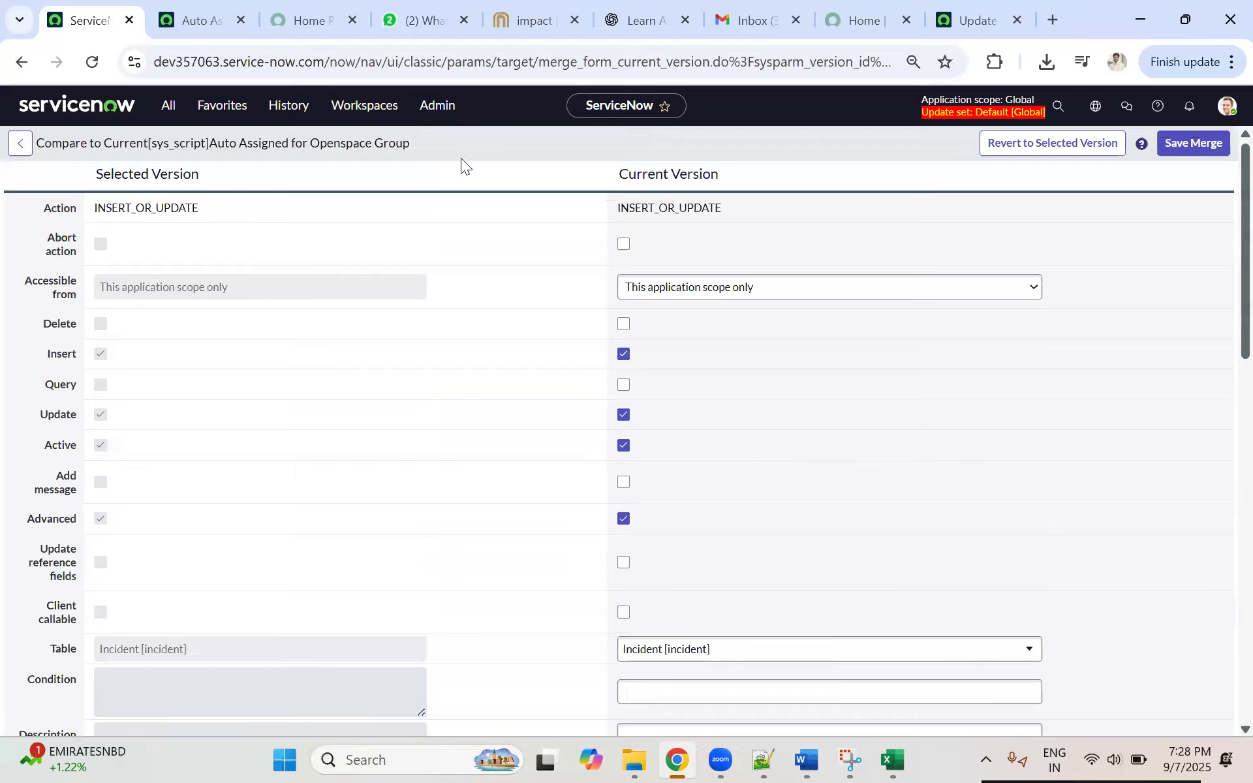
left_click(15, 143)
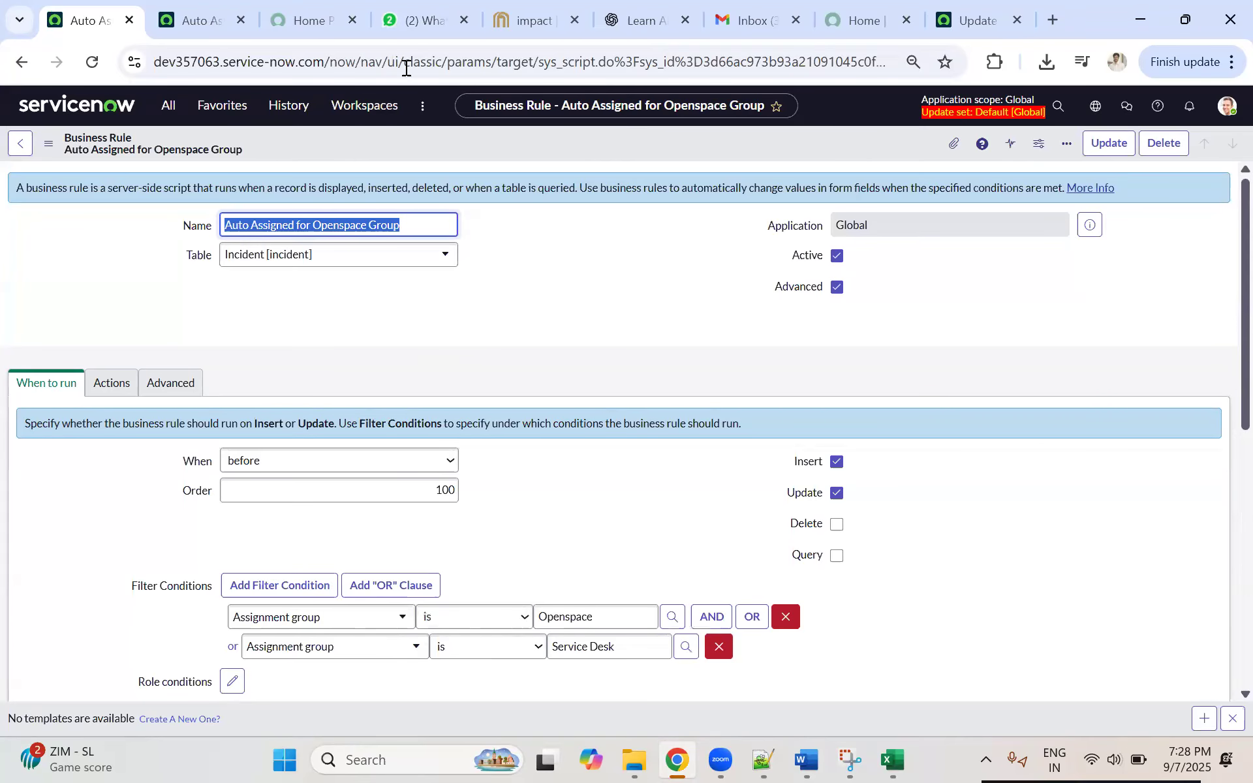
left_click(992, 20)
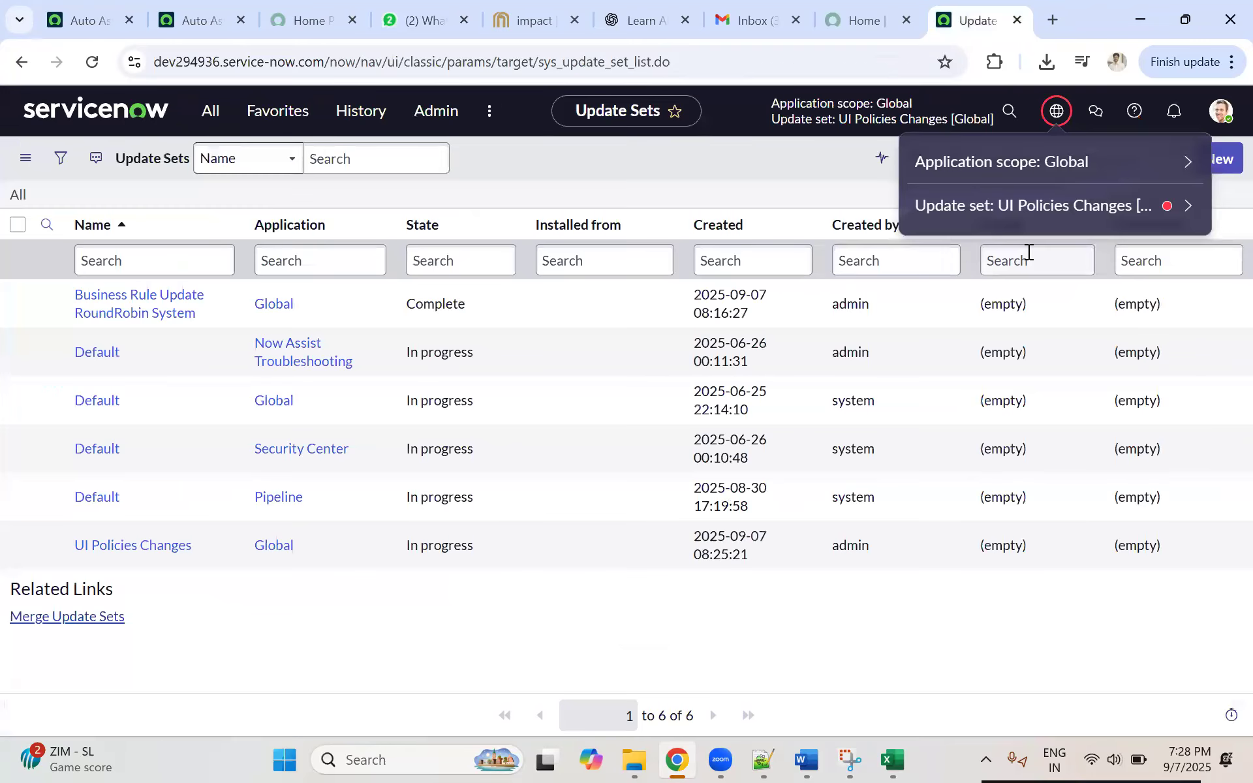
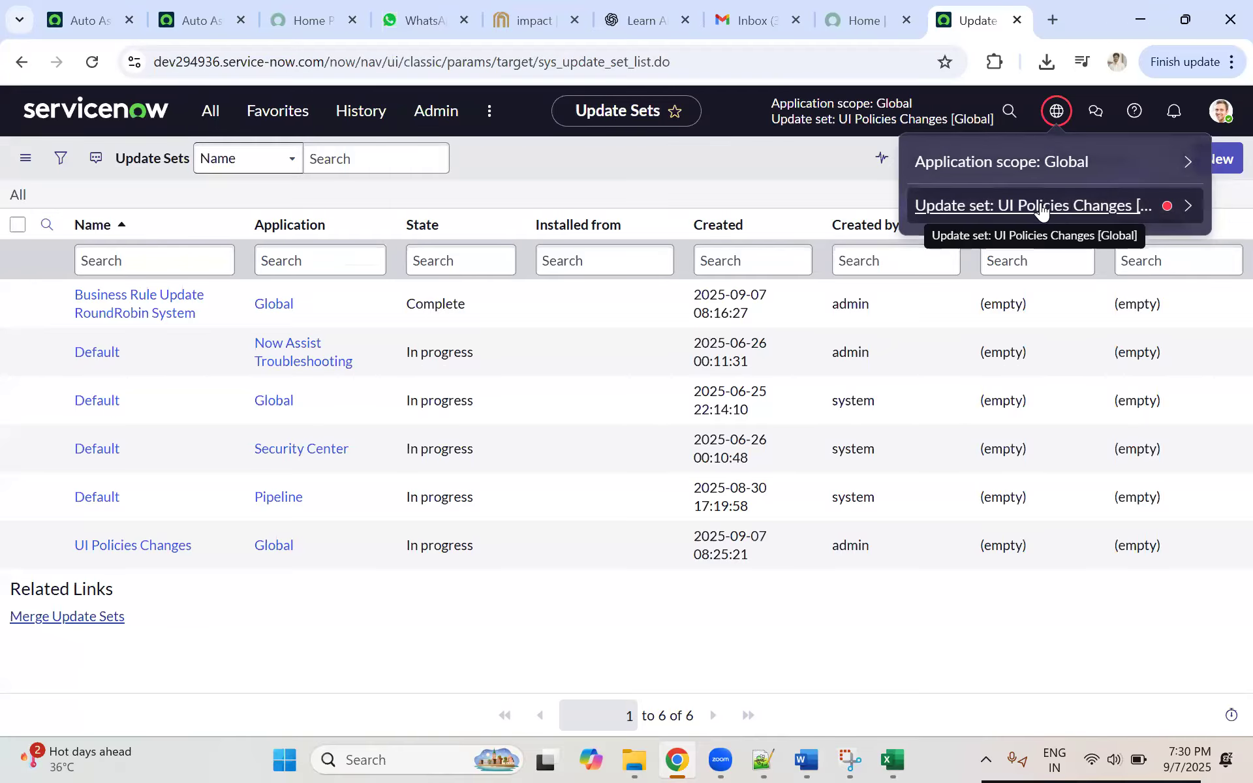
Step: Open the local update sets list in a separate tab and open the UI Policies Changes update set
left_click(207, 112)
middle_click(168, 361)
left_click(954, 26)
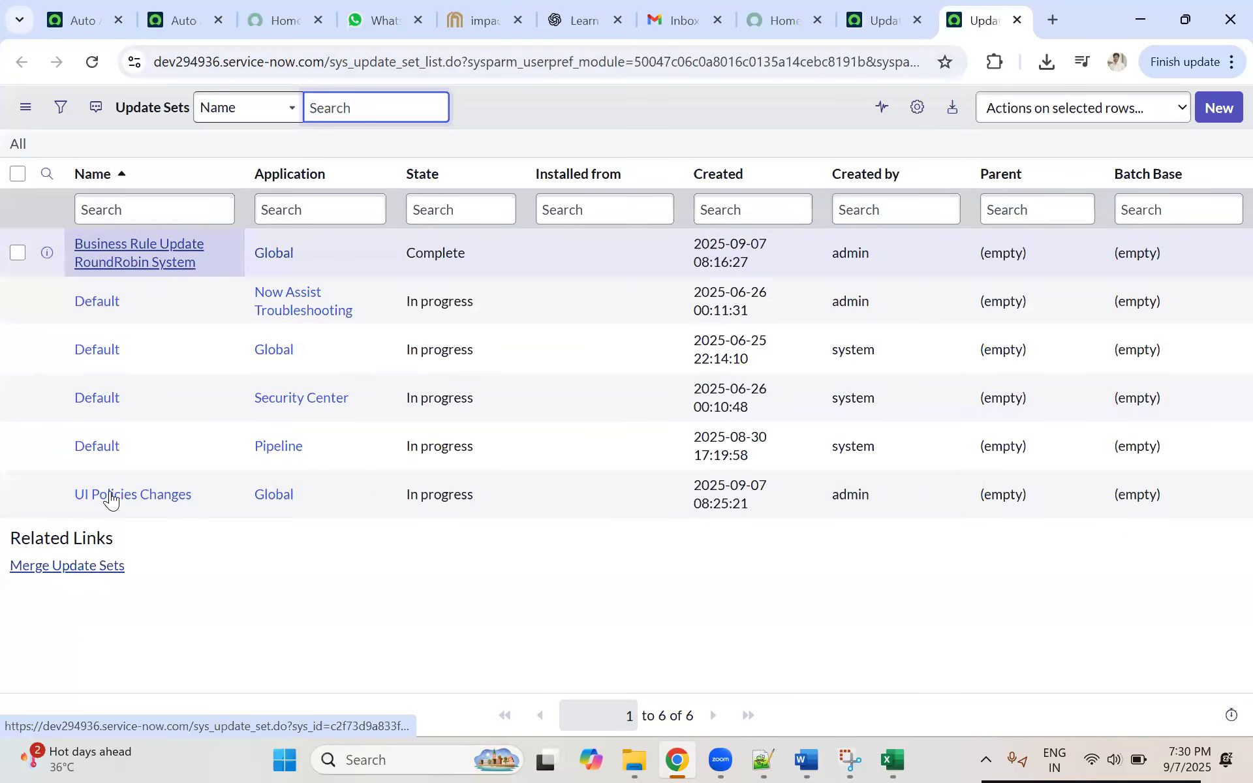
left_click(114, 496)
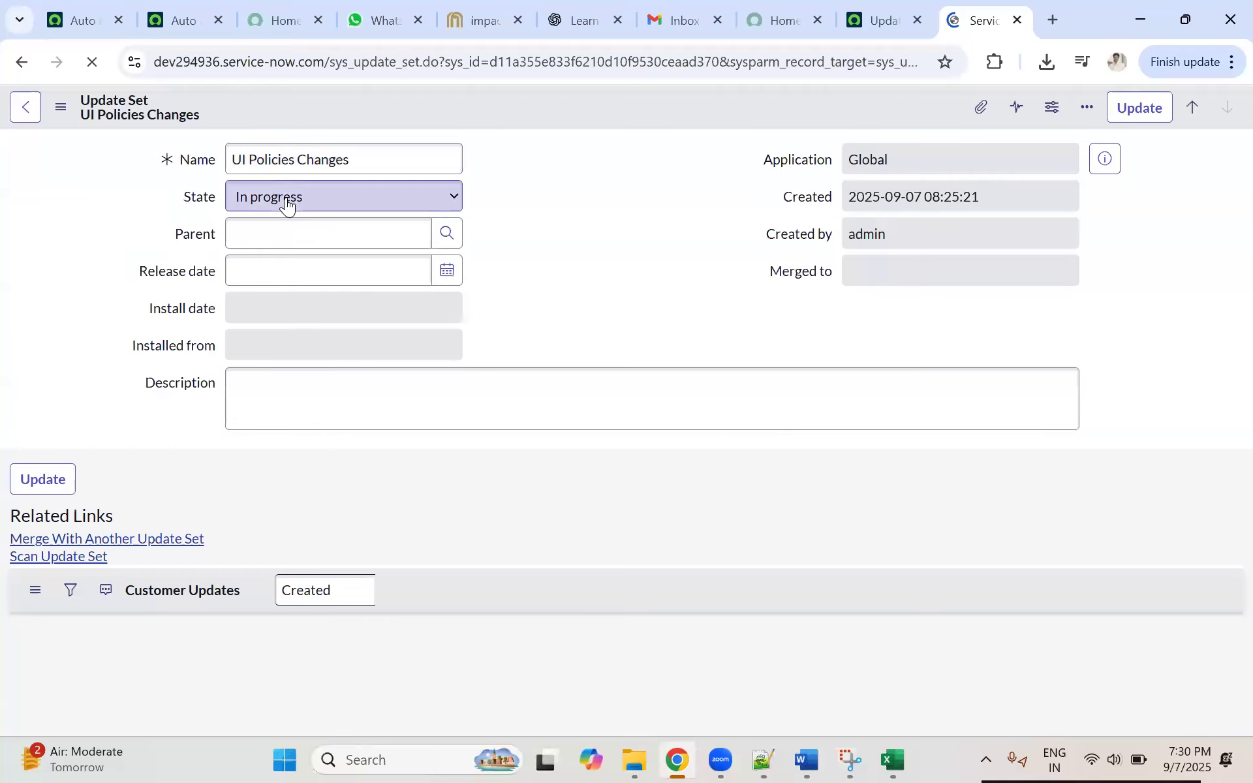
Step: Set the UI Policies Changes update set's State to Complete without saving, and keep its record open
left_click(287, 204)
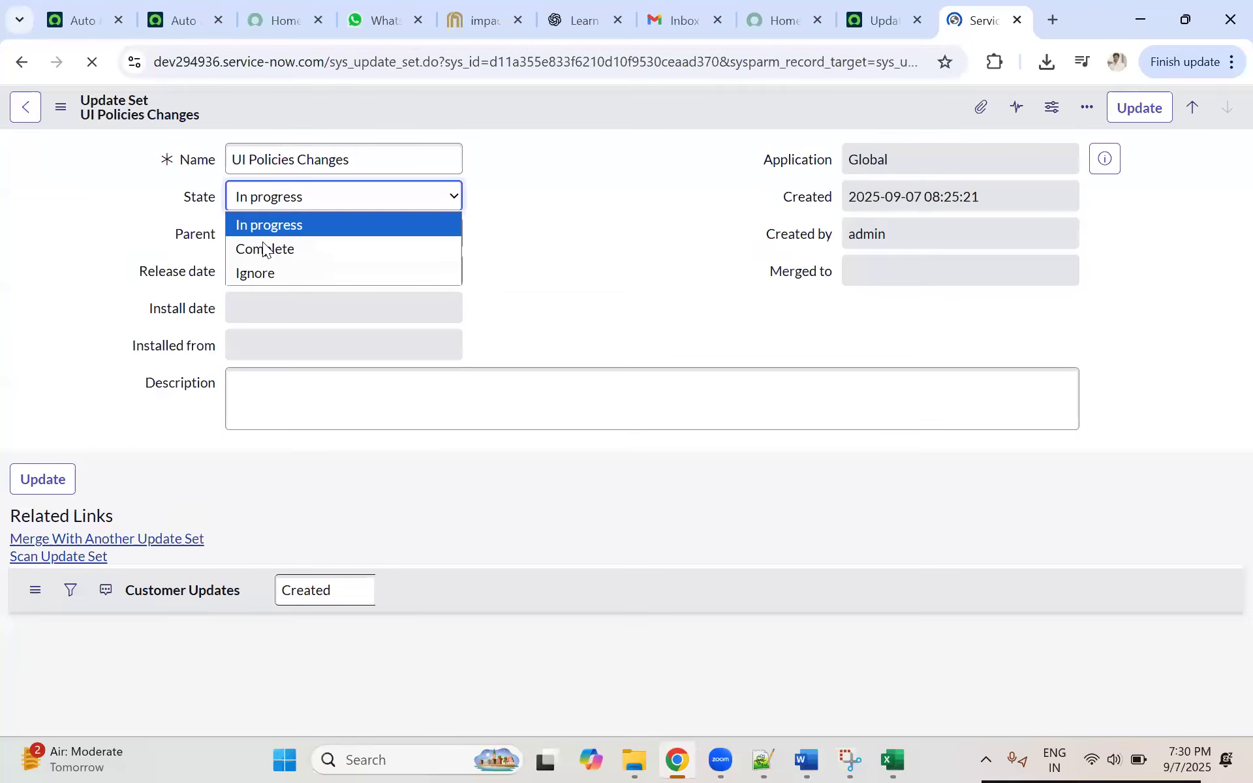
left_click(271, 249)
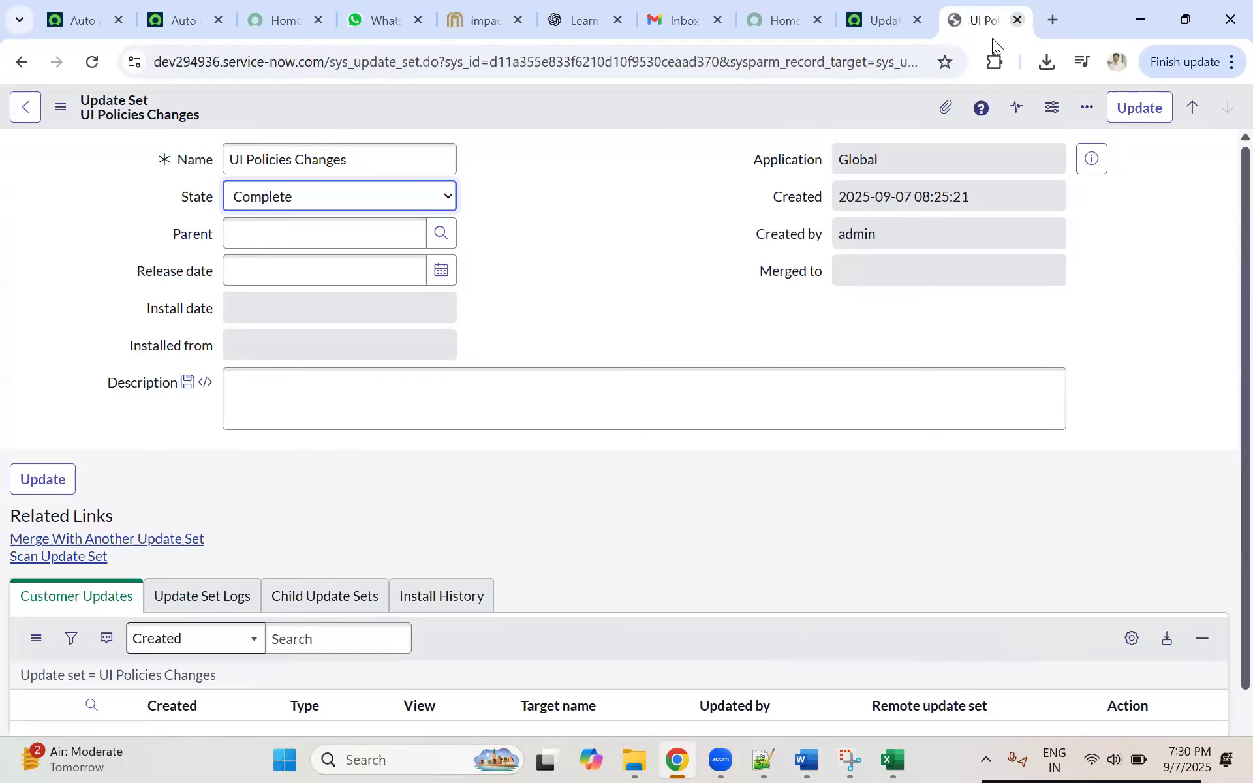
left_click(1017, 20)
left_click(795, 187)
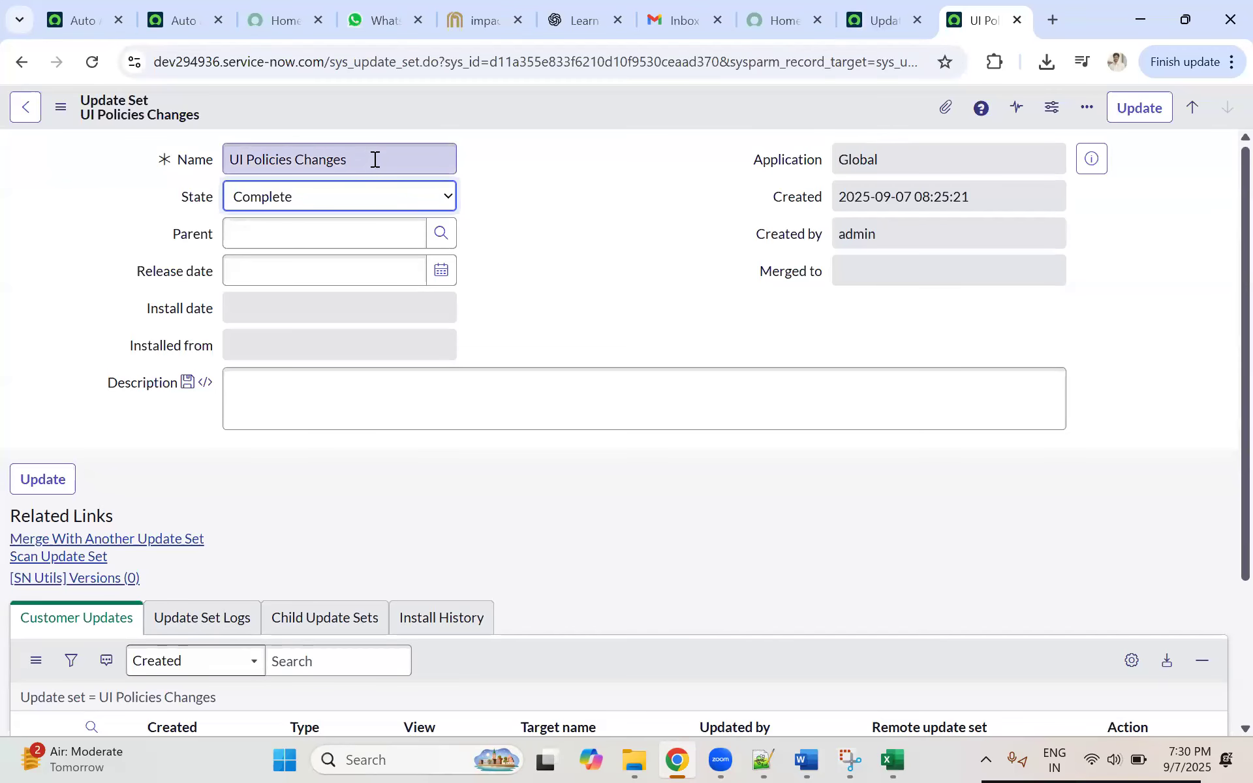
left_click(172, 165)
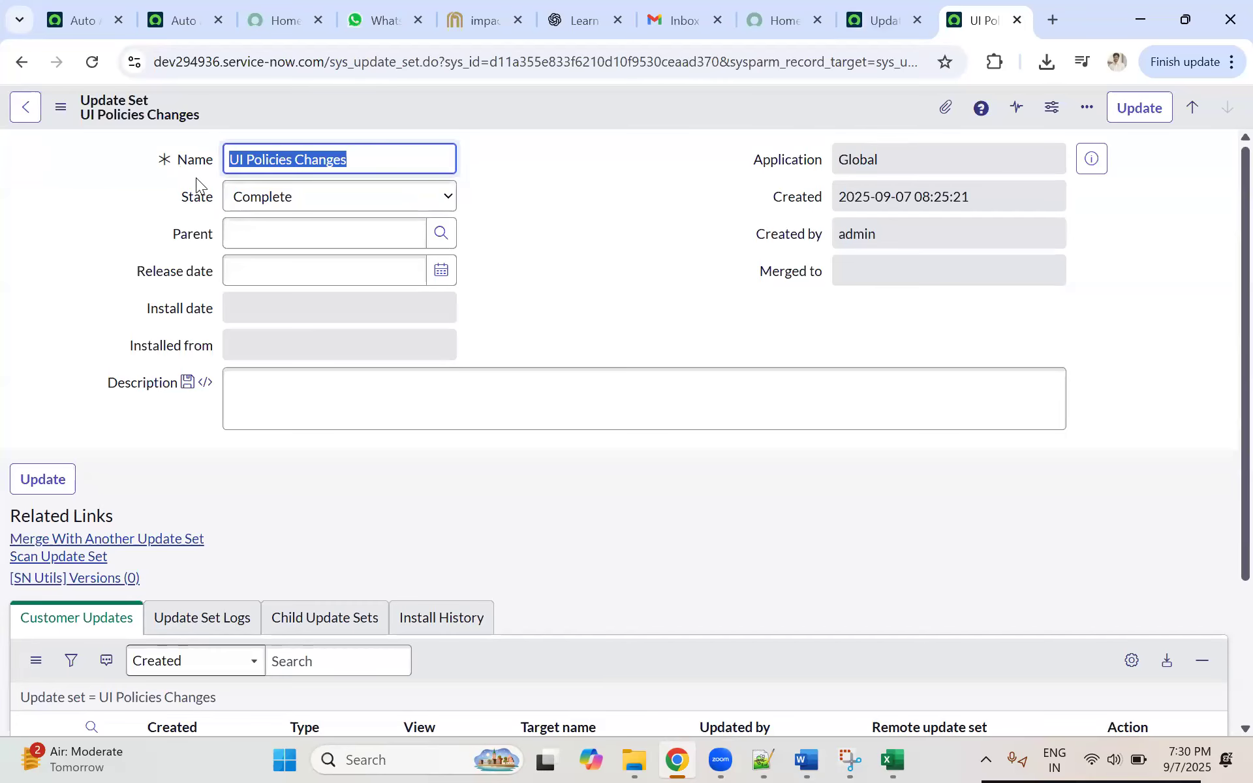
left_click(511, 206)
triple_click(229, 159)
left_click(428, 163)
left_click(164, 163)
left_click(360, 159)
left_click(165, 159)
left_click(398, 159)
left_click(224, 159)
left_click(397, 162)
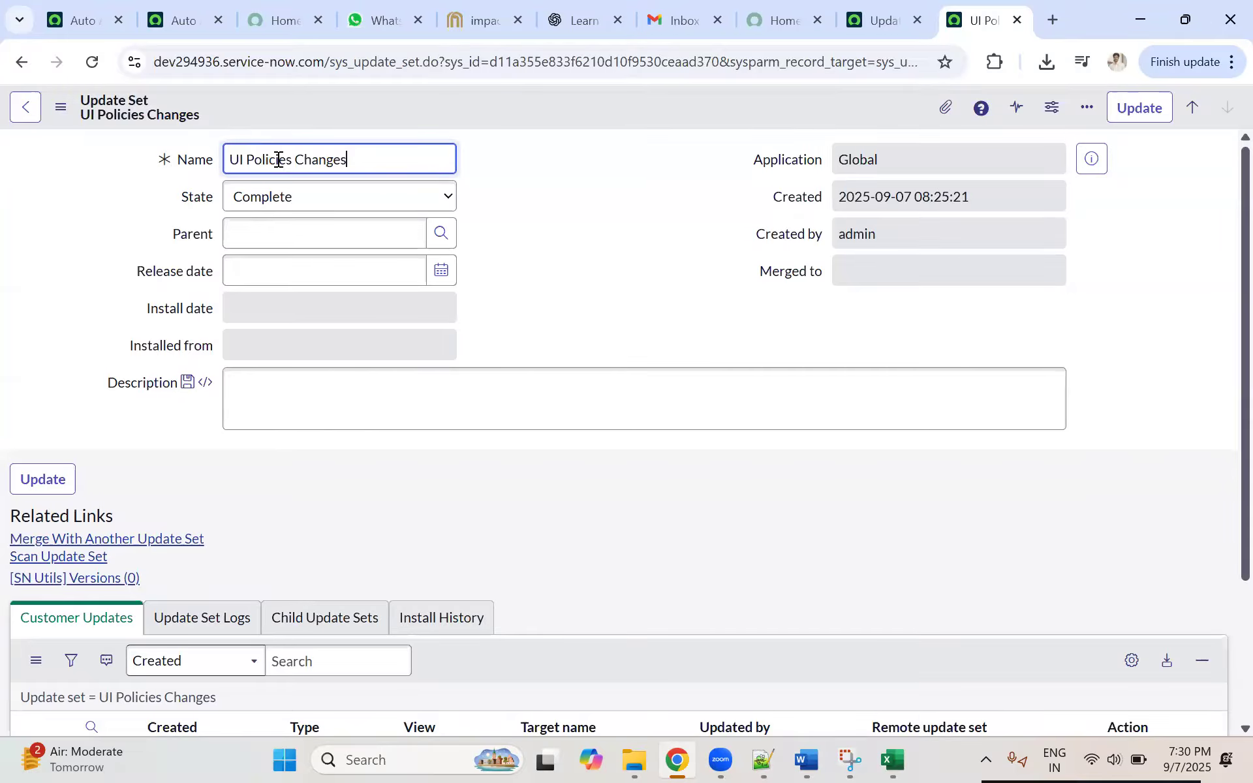
triple_click(371, 157)
left_click(386, 159)
triple_click(226, 158)
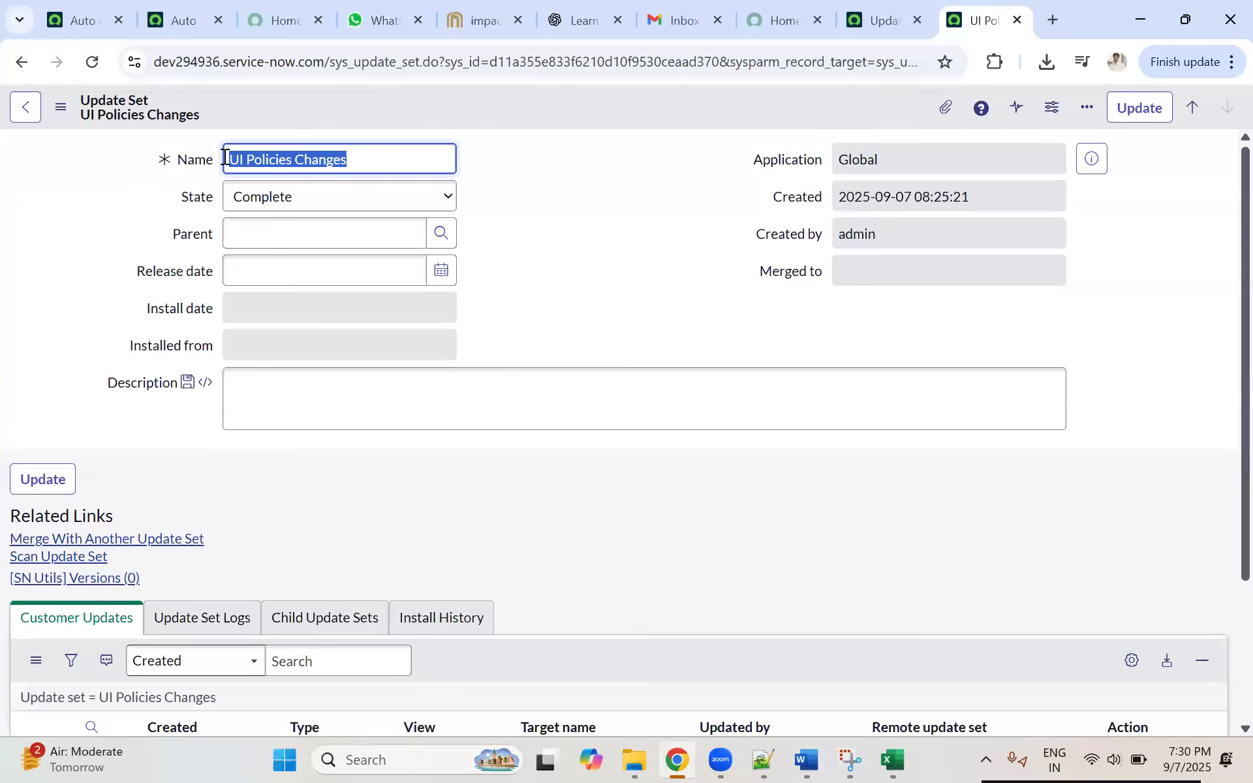
left_click(424, 163)
triple_click(358, 163)
left_click(397, 161)
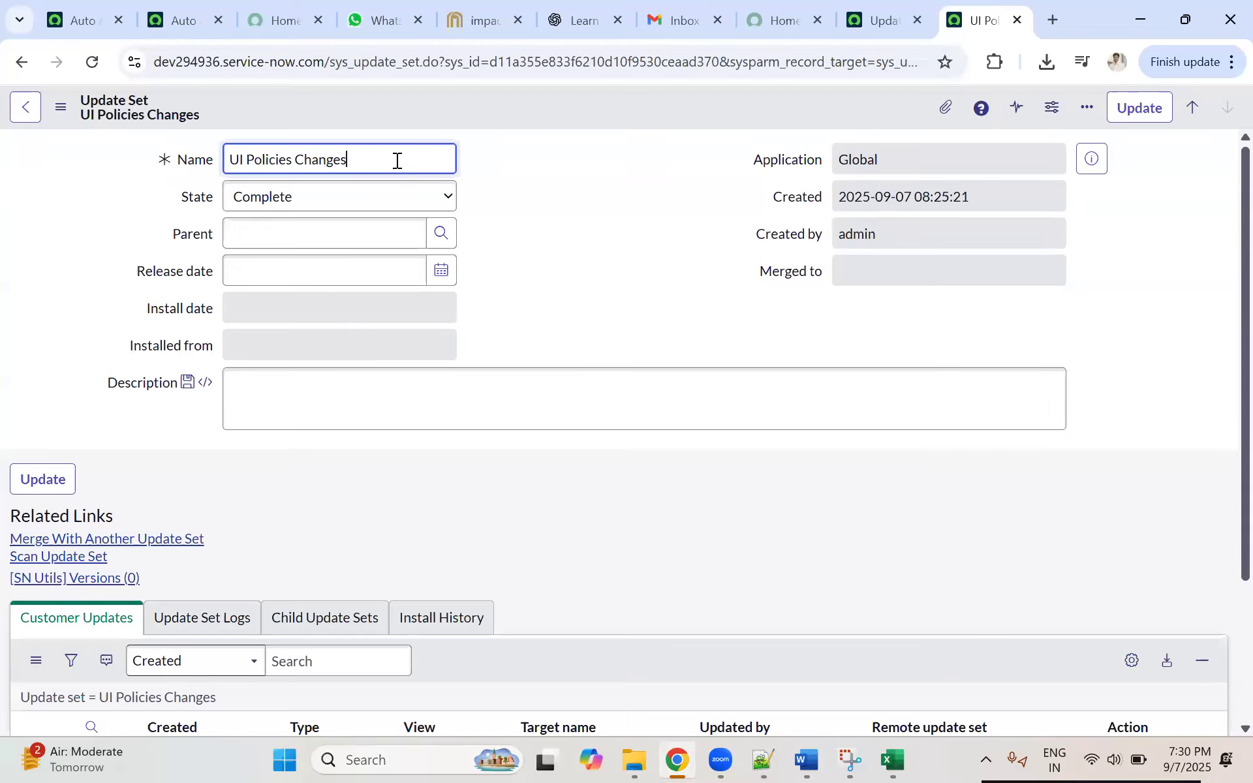
left_click_drag(397, 160, 194, 161)
left_click(357, 157)
left_click(297, 57)
right_click(297, 57)
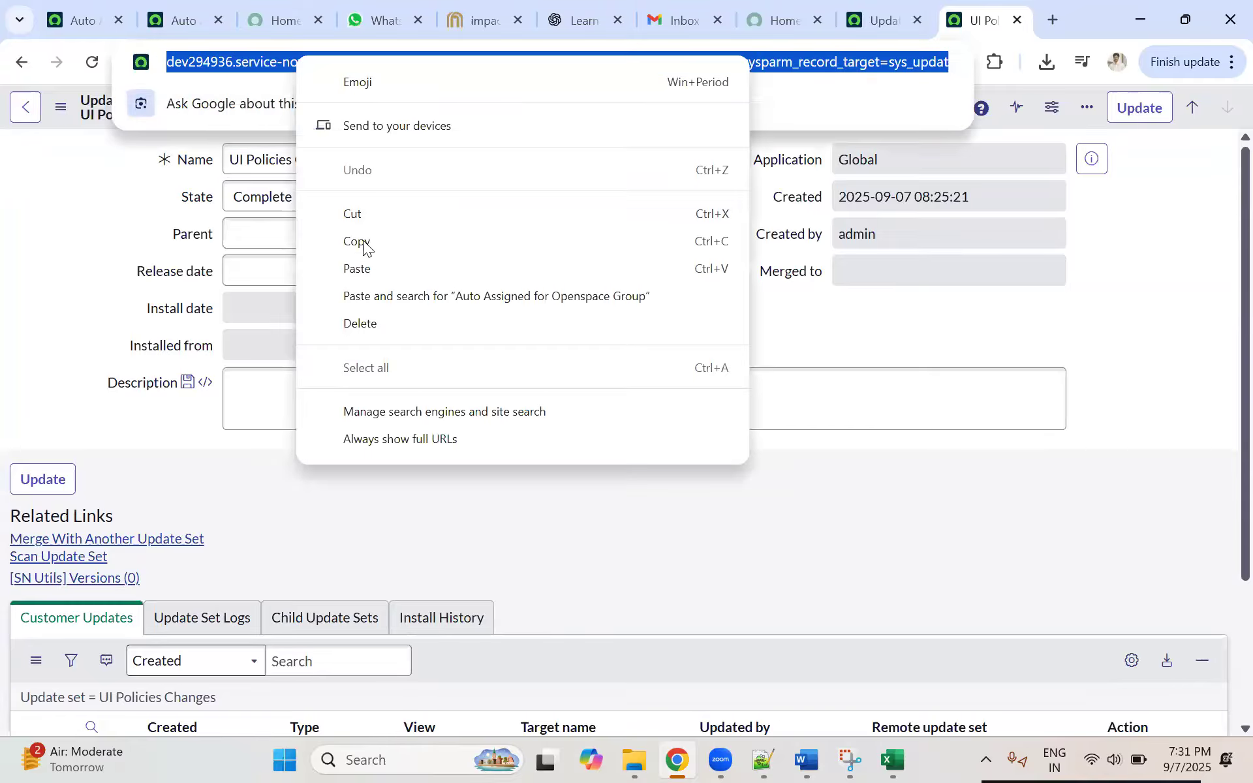
left_click(472, 236)
left_click(533, 251)
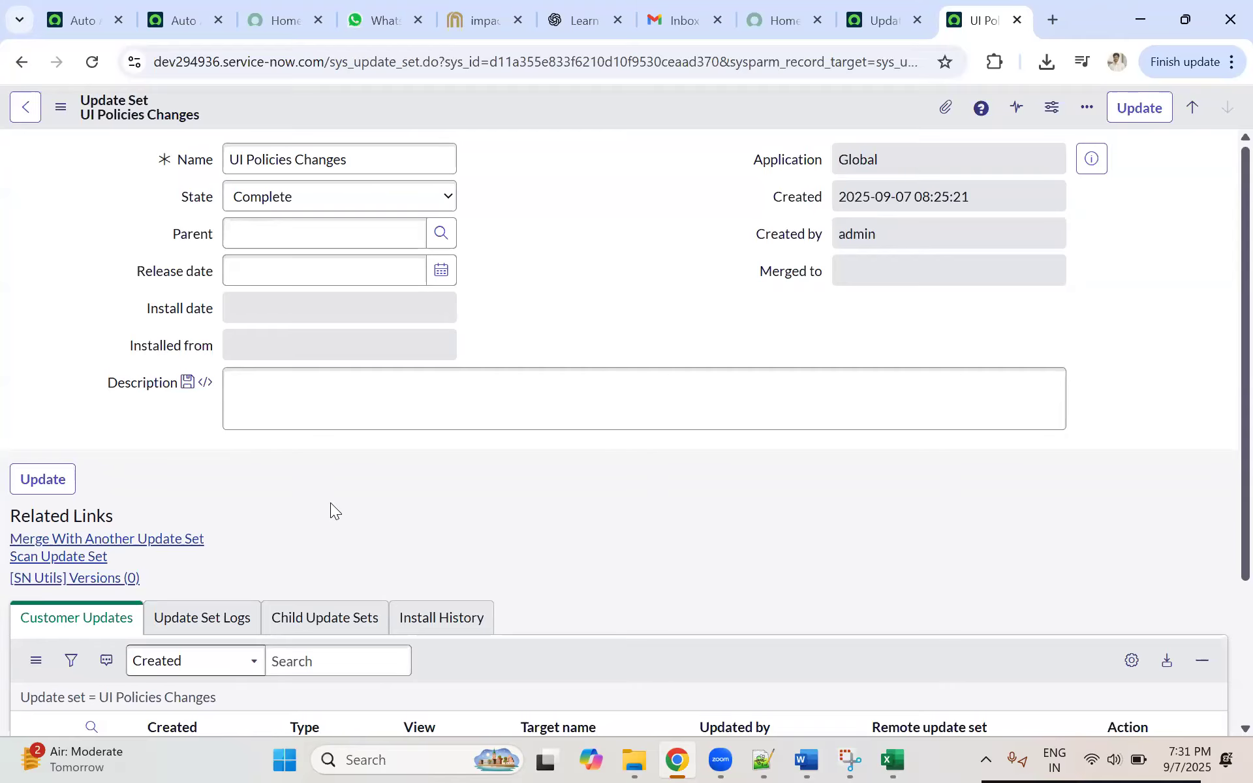
Step: Check the UI Policies Changes record and its customer updates against the update sets list
left_click(894, 27)
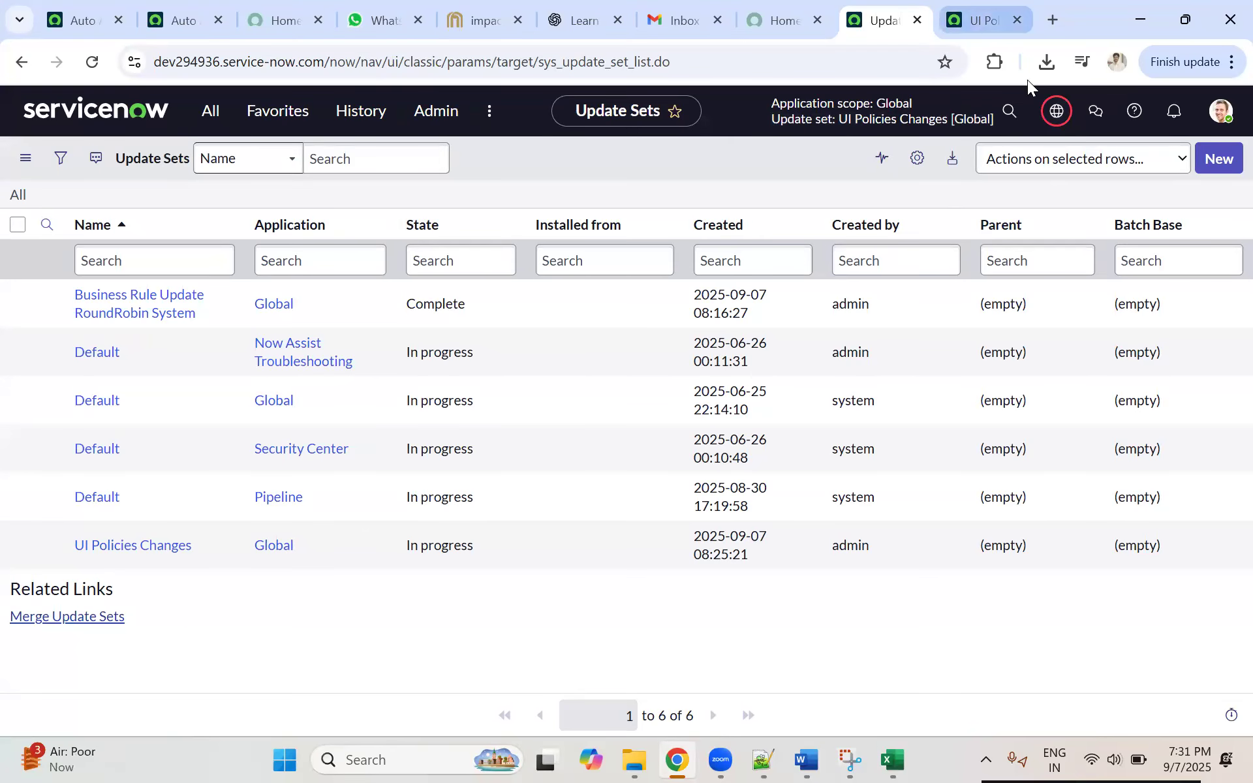
left_click(979, 20)
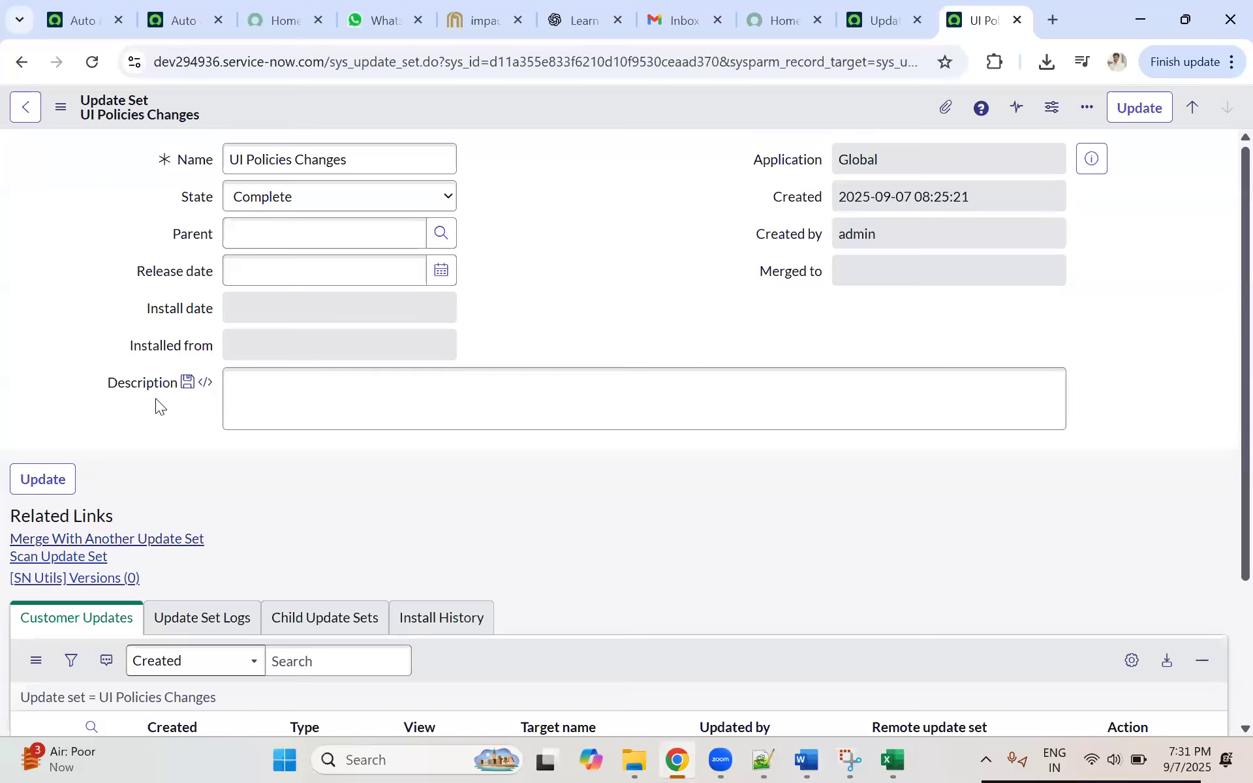
scroll(631, 334, "down", 3)
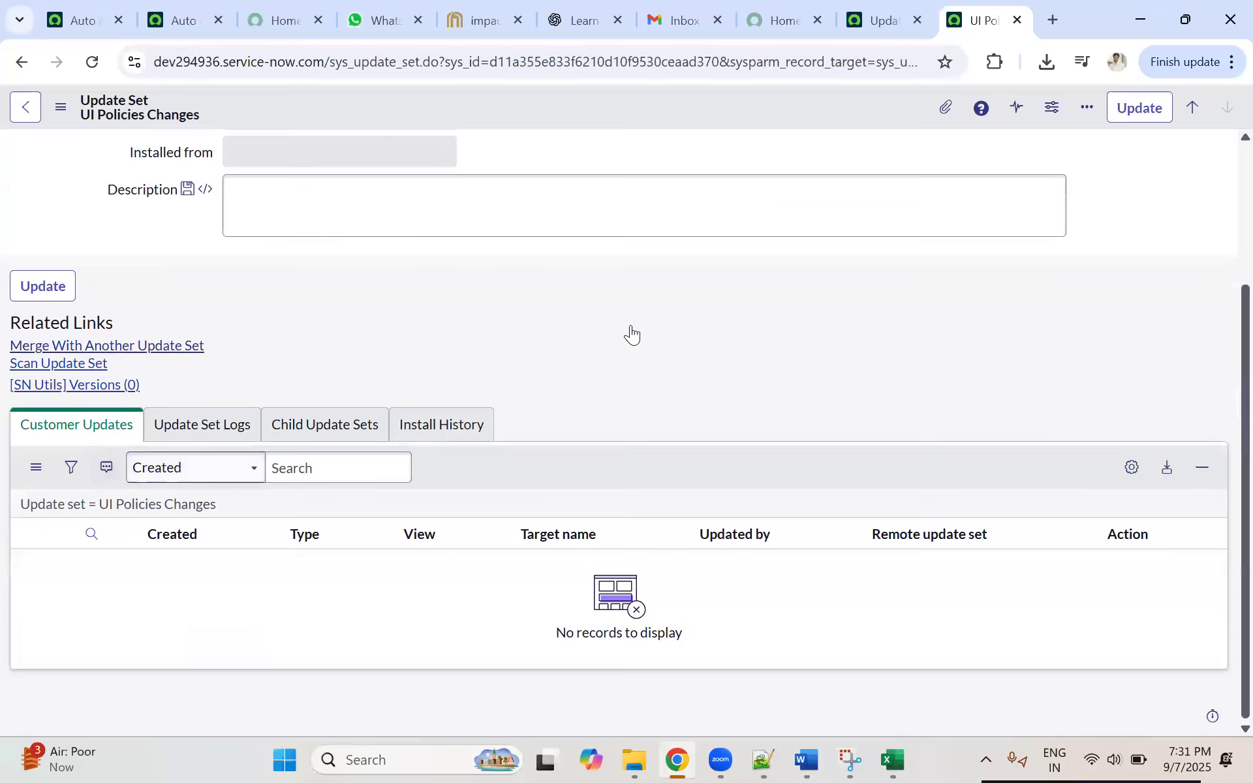
left_click(898, 27)
left_click(975, 26)
scroll(312, 318, "up", 3)
left_click(907, 27)
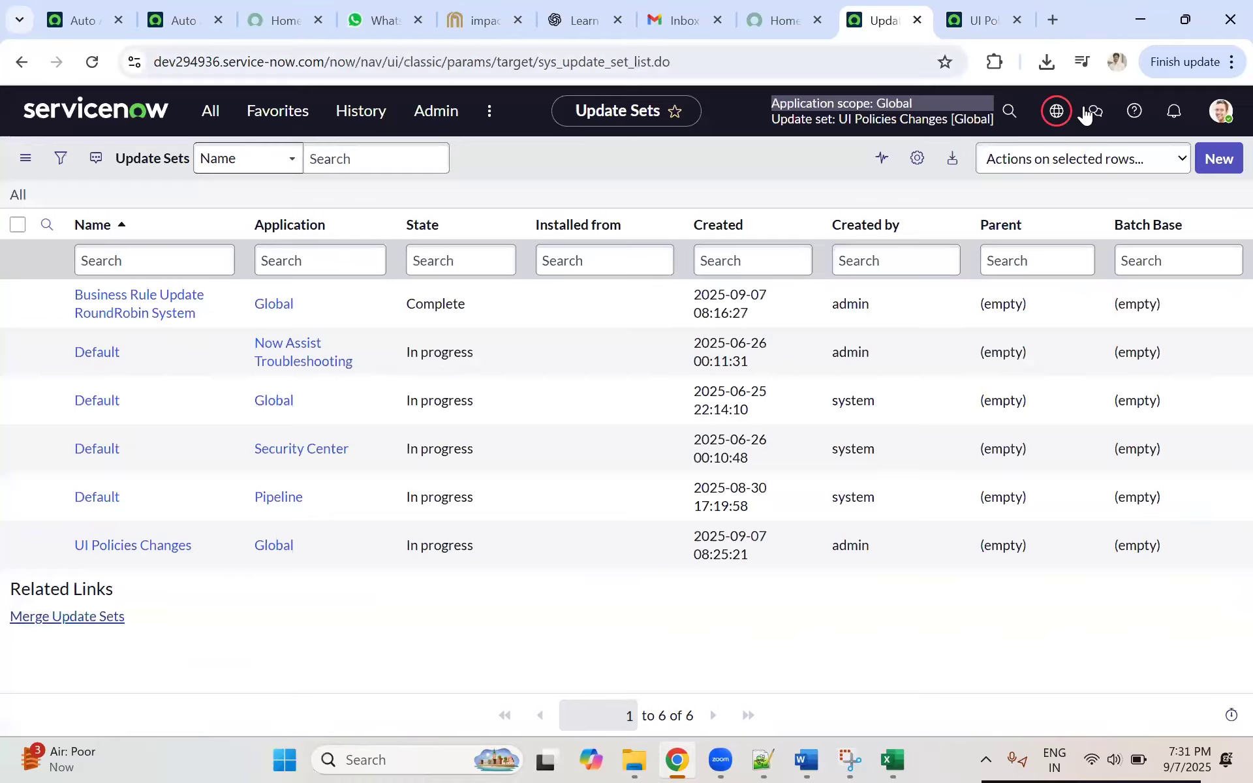
Step: Open the current update set selector and filter it by "business"
left_click(1057, 111)
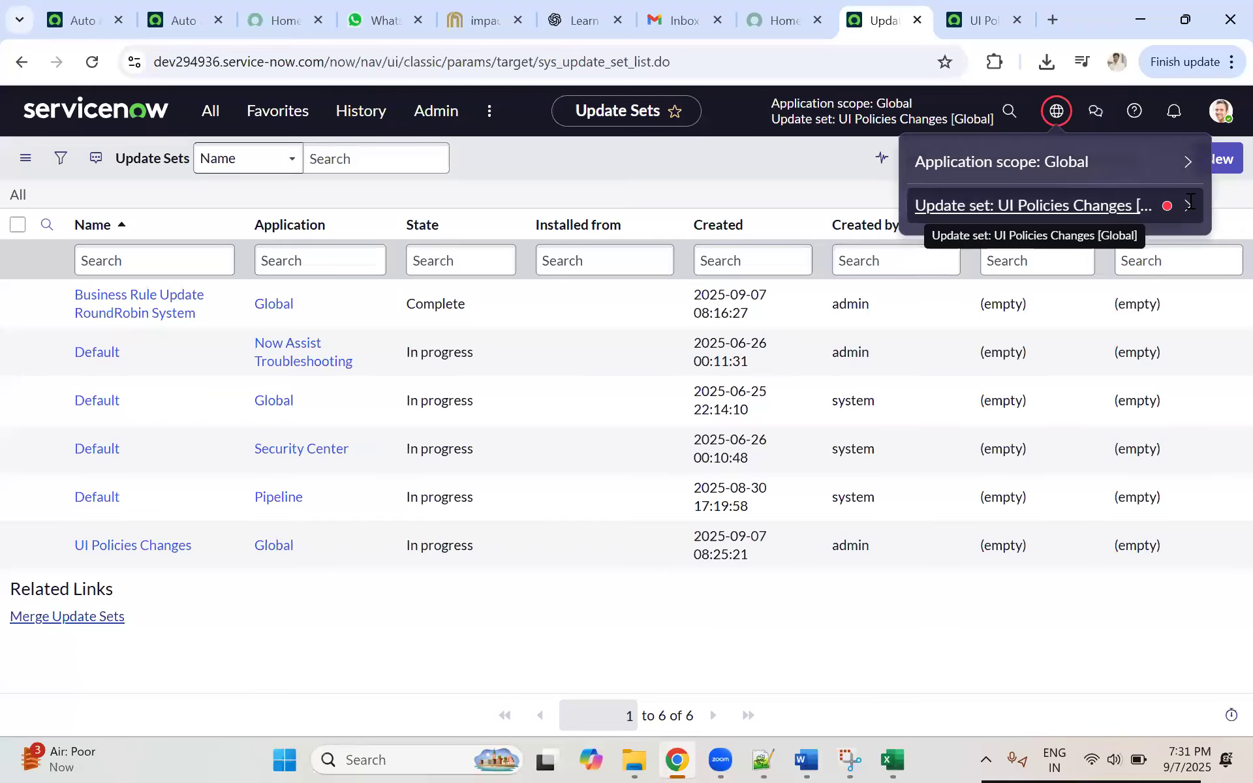
left_click(1187, 207)
left_click(980, 200)
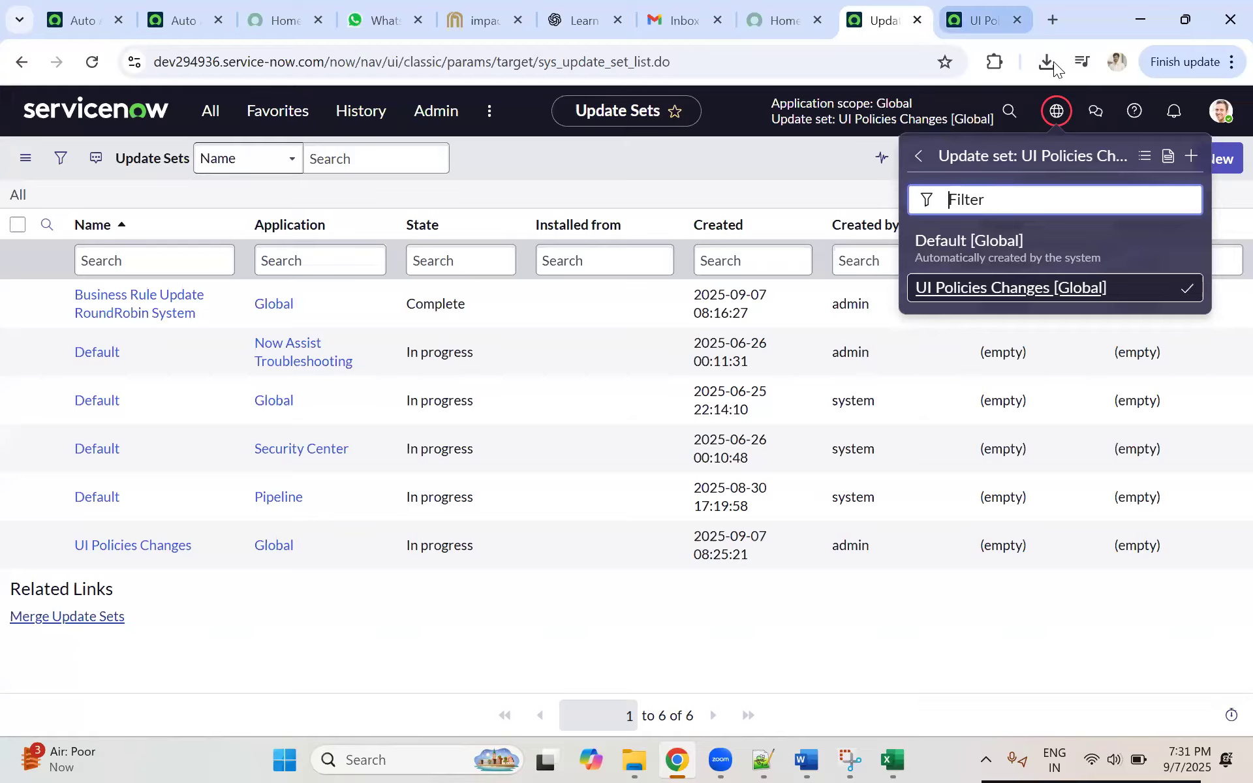
left_click(976, 20)
left_click(885, 20)
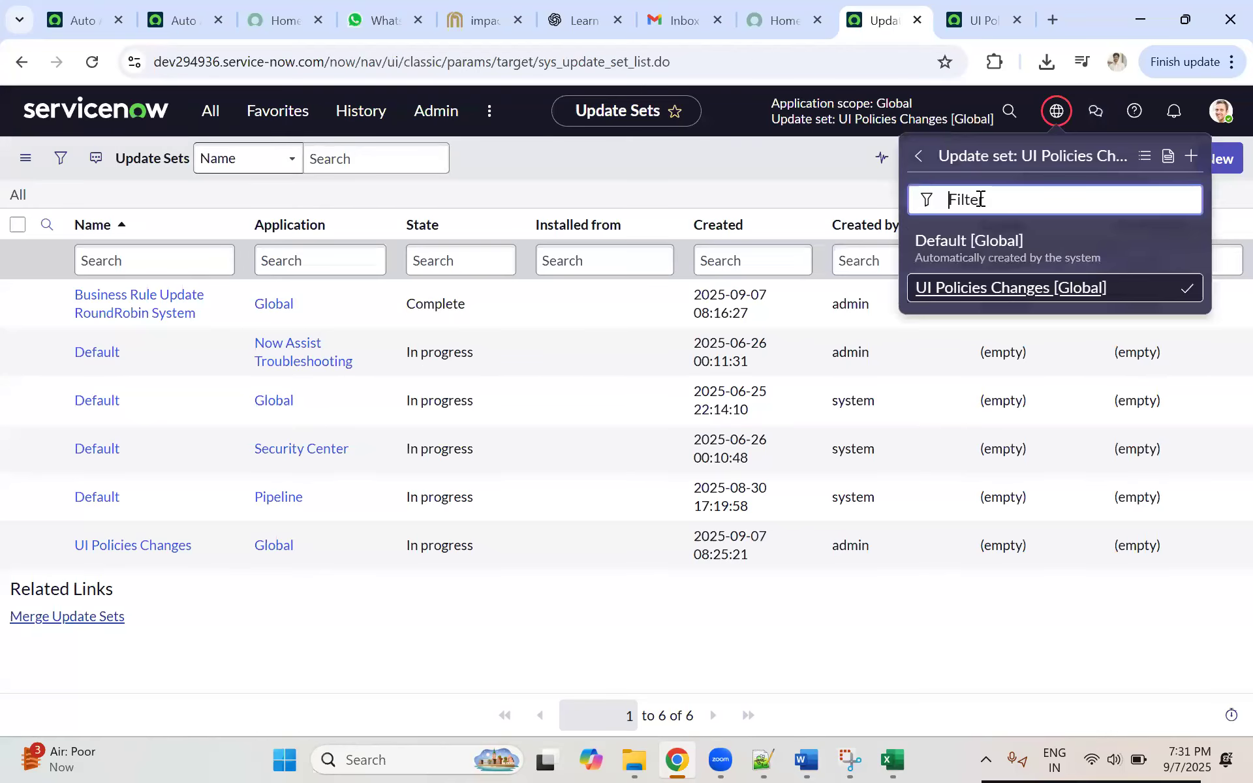
type("business")
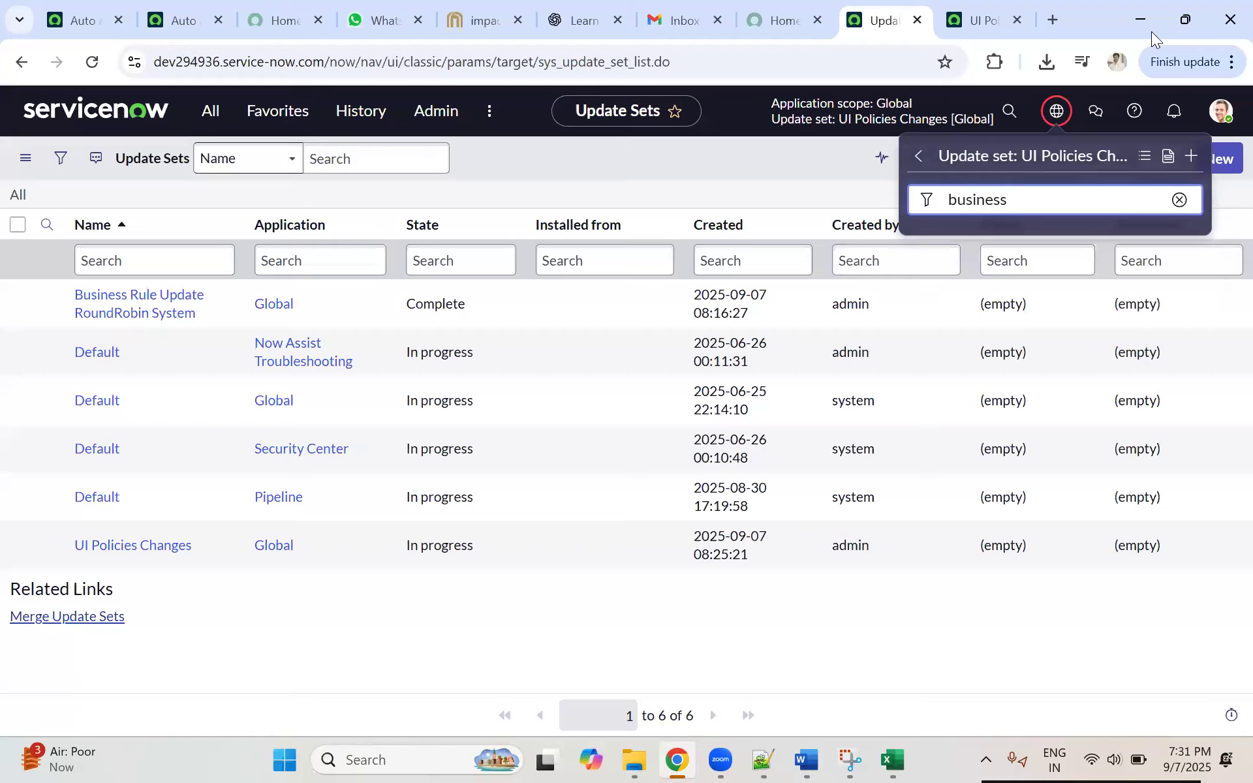
Step: Leave the UI Policies Changes record for the update sets list, discarding the unsaved State change
key("ctrl+Tab")
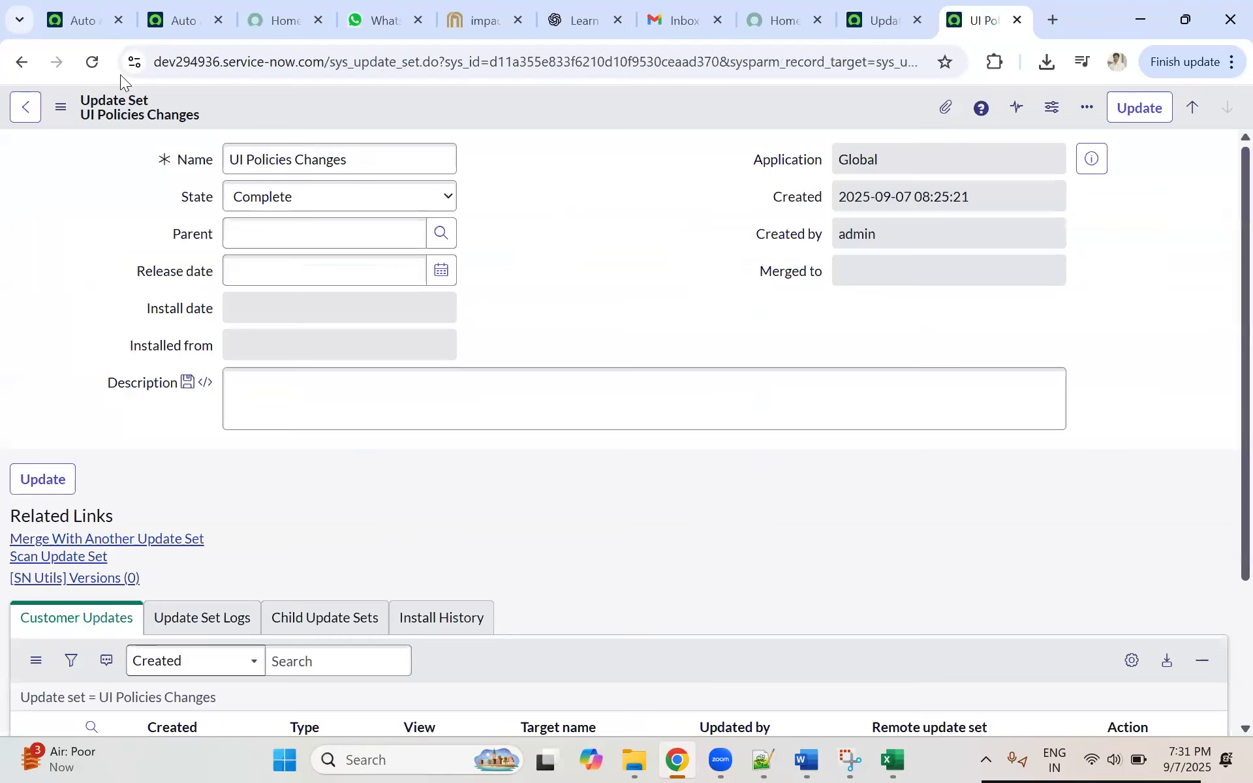
left_click(13, 112)
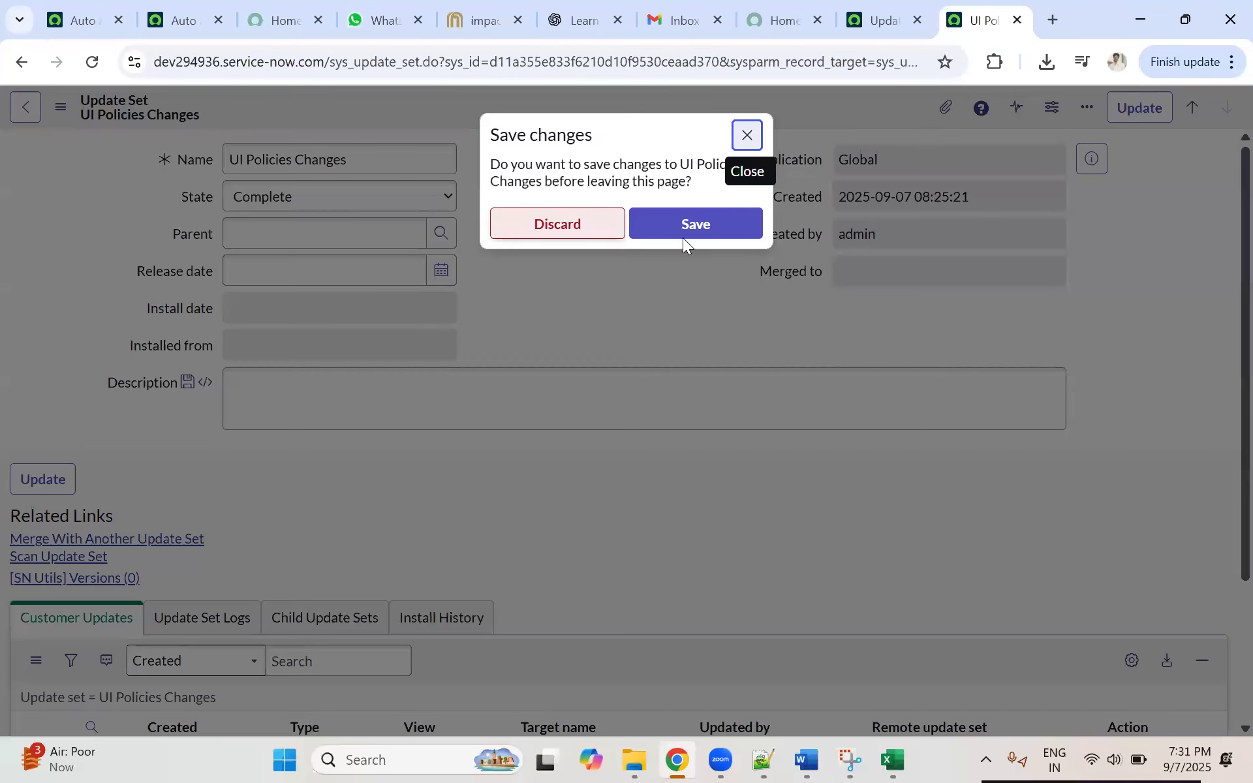
left_click(561, 223)
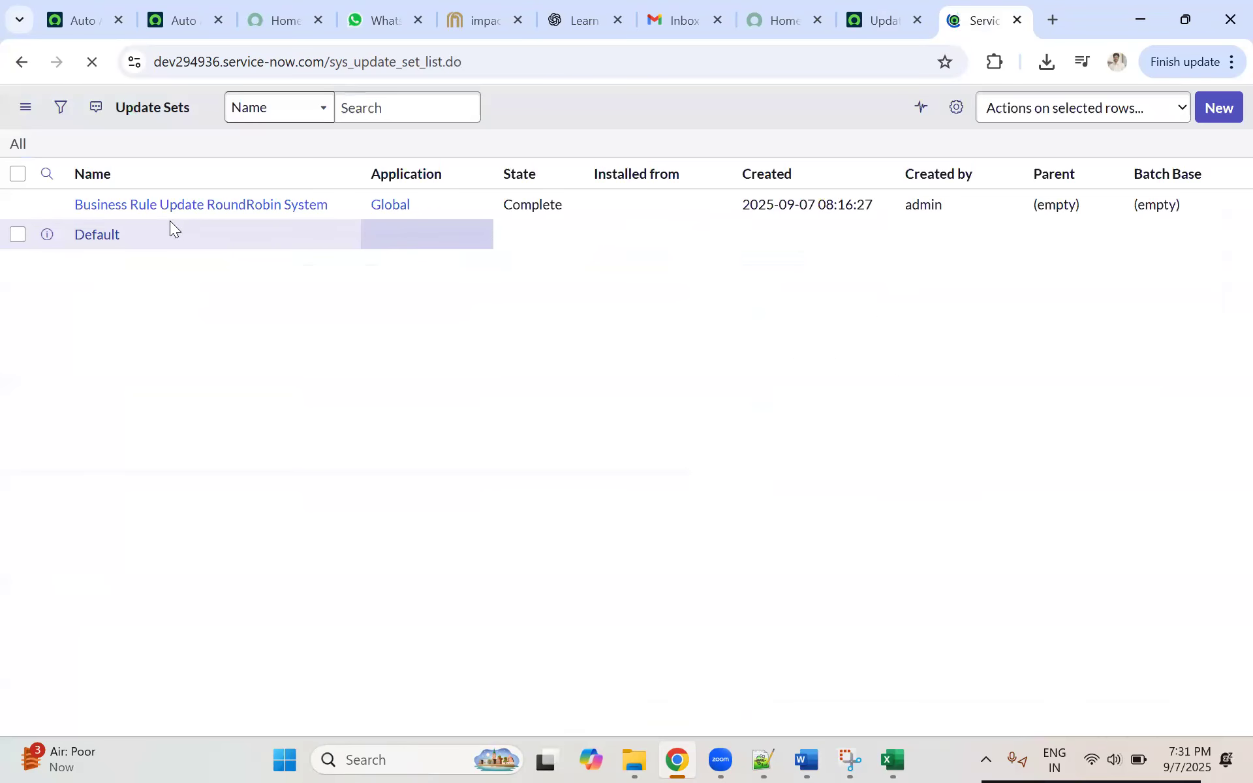
Step: Copy the name Business Rule Update RoundRobin System from the list and filter the current update set selector by it
left_click_drag(212, 268, 71, 244)
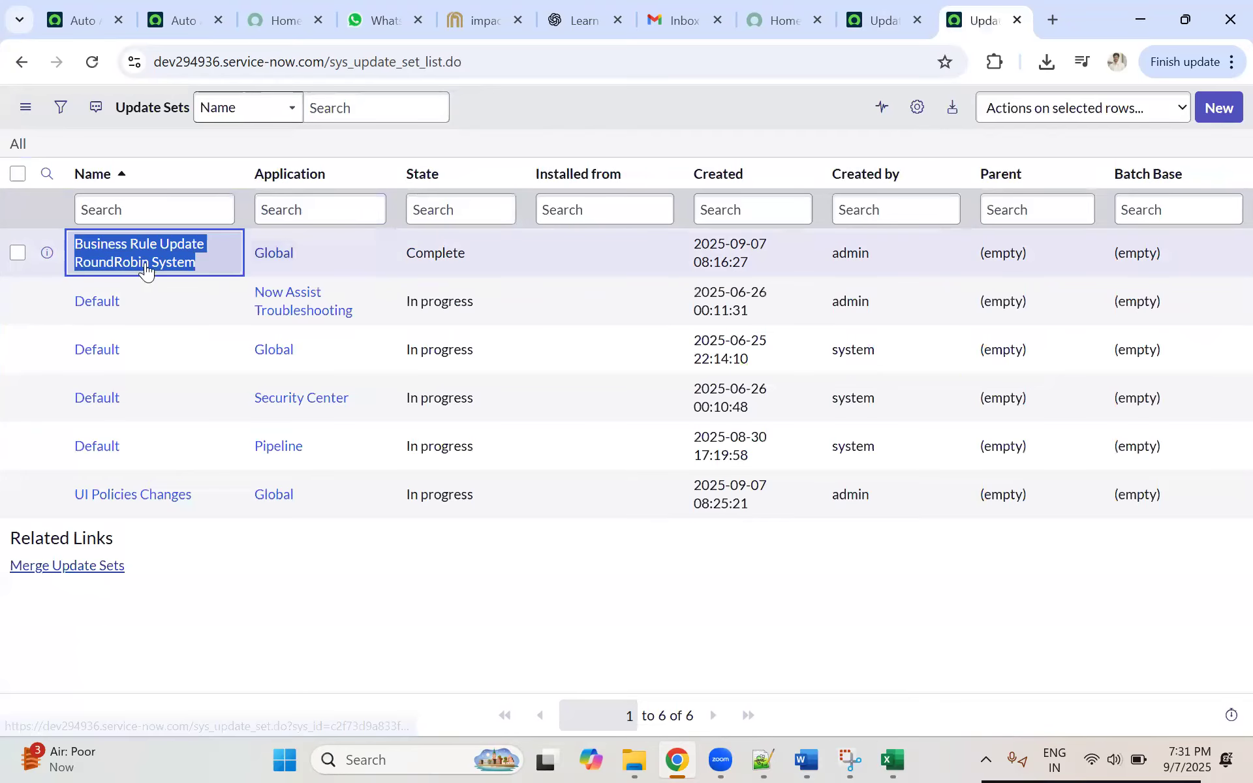
left_click(884, 20)
left_click_drag(1034, 200, 930, 202)
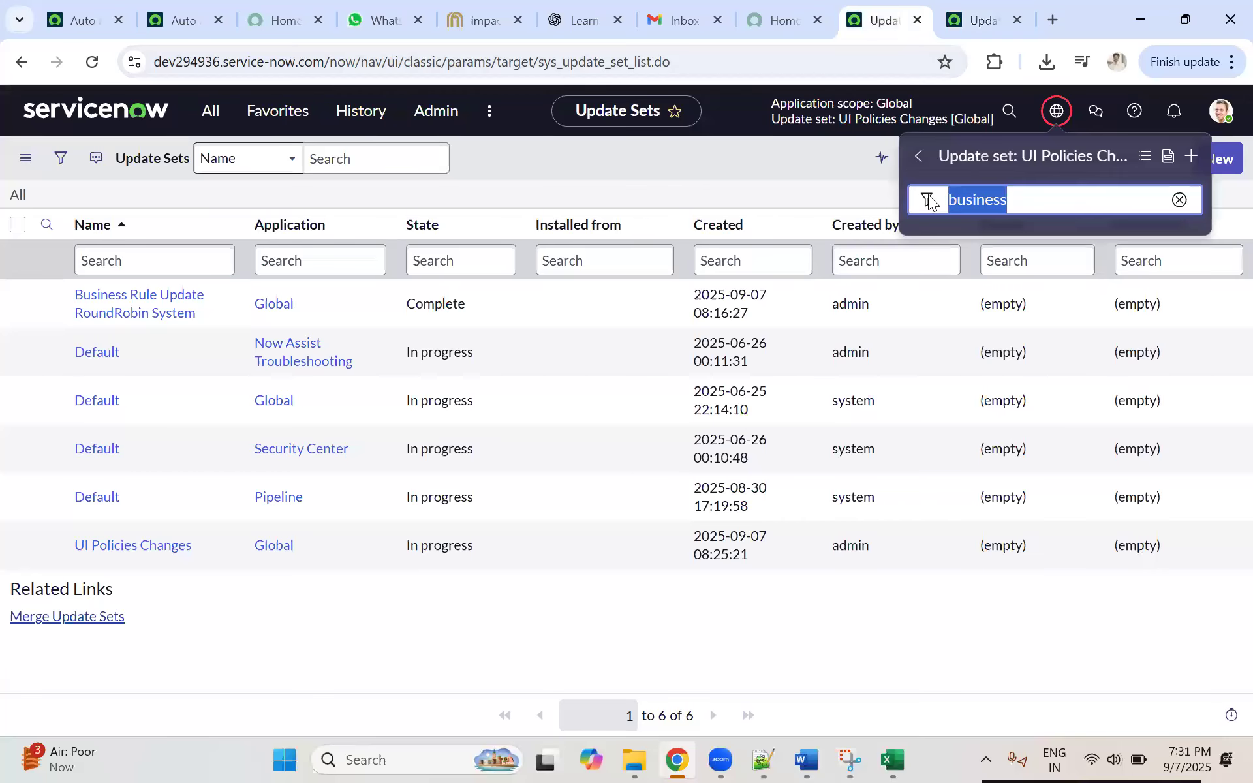
key("ctrl+v")
Step: Set the Business Rule Update RoundRobin System update set's State to In progress and save the record
left_click(972, 20)
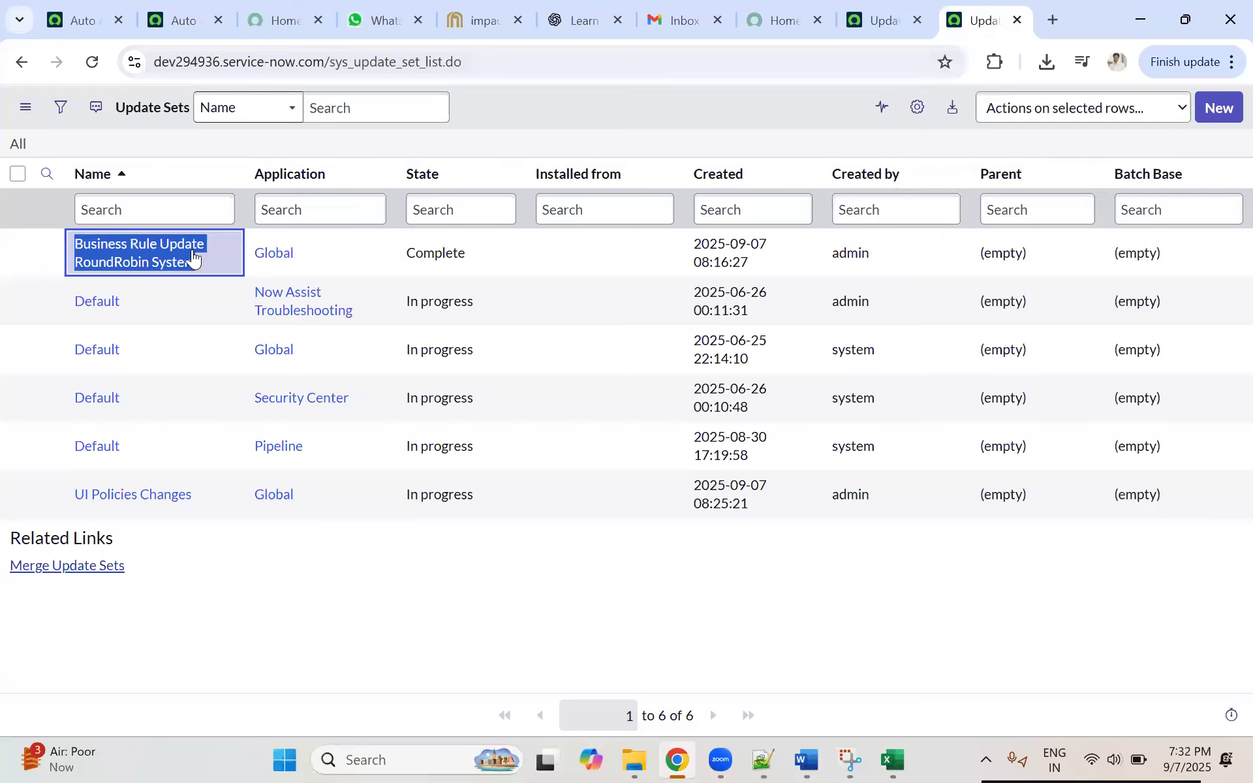
left_click(202, 257)
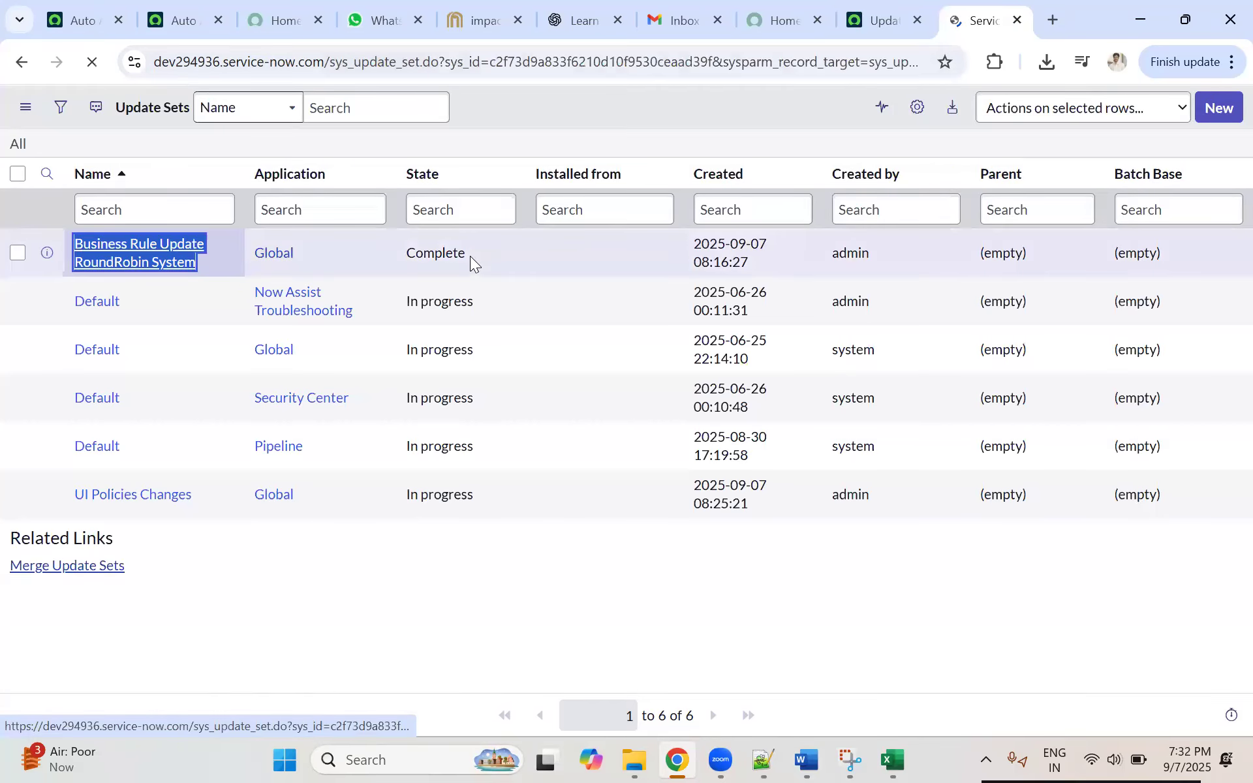
left_click(274, 196)
left_click(269, 225)
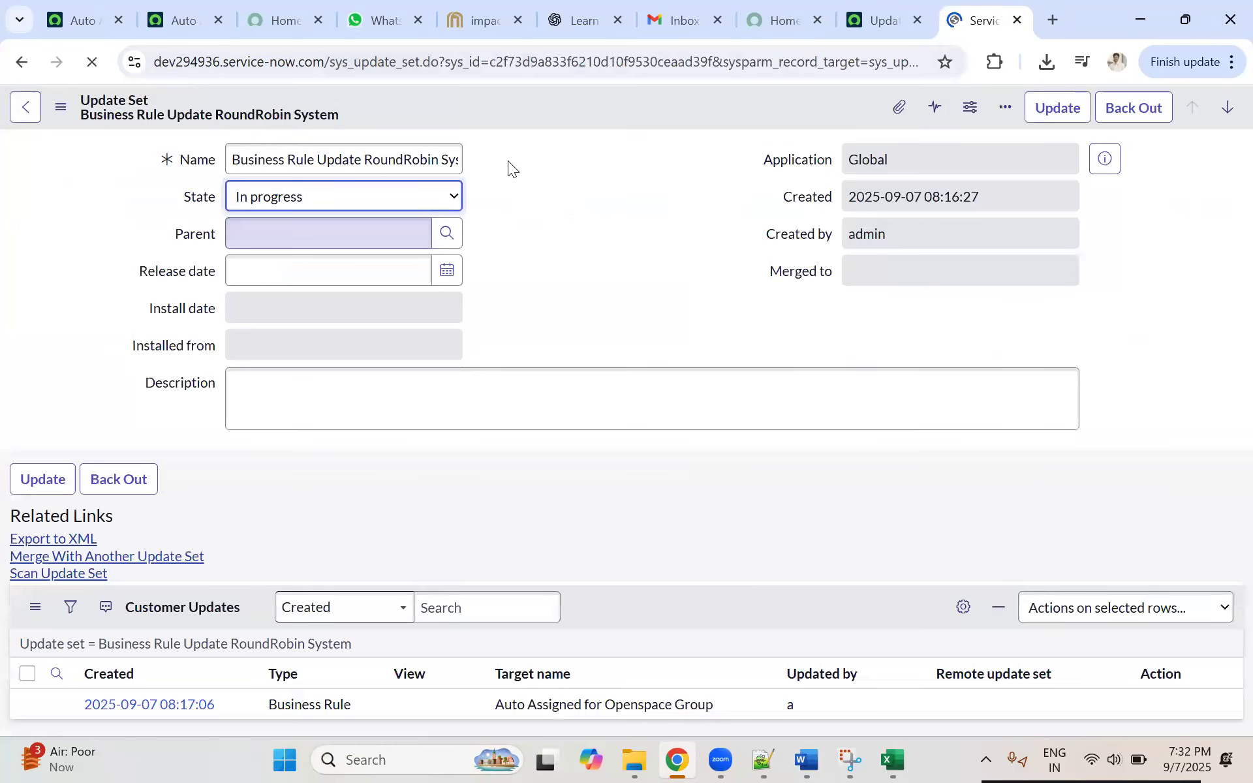
right_click(551, 107)
left_click(518, 101)
right_click(518, 102)
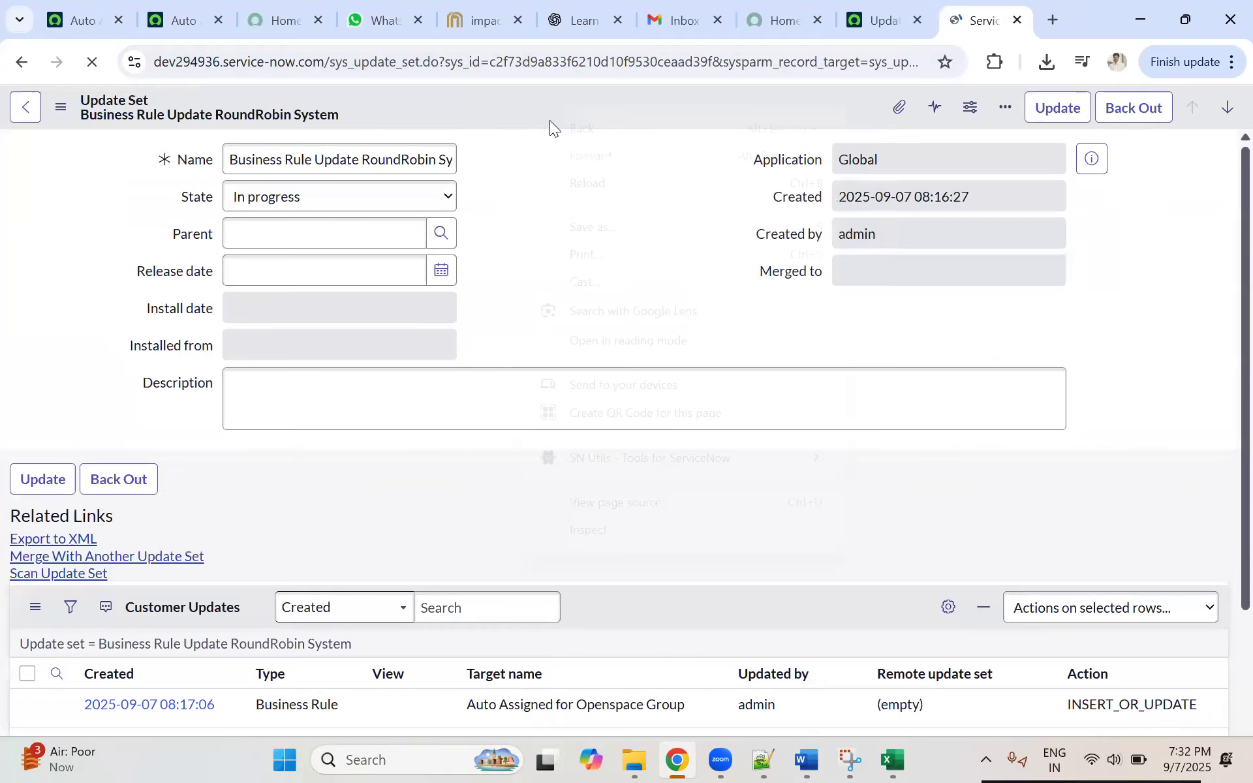
left_click(828, 101)
right_click(672, 99)
left_click(620, 106)
right_click(622, 98)
left_click(557, 99)
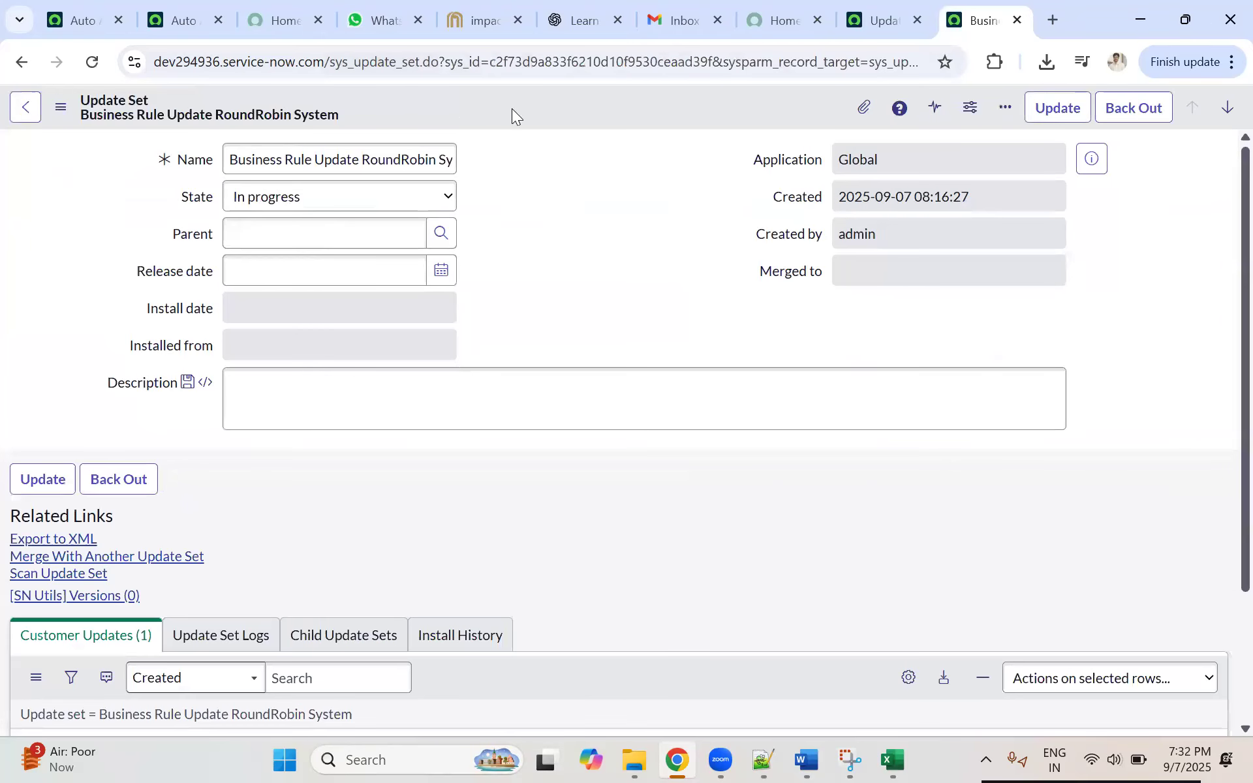
right_click(477, 105)
left_click(510, 120)
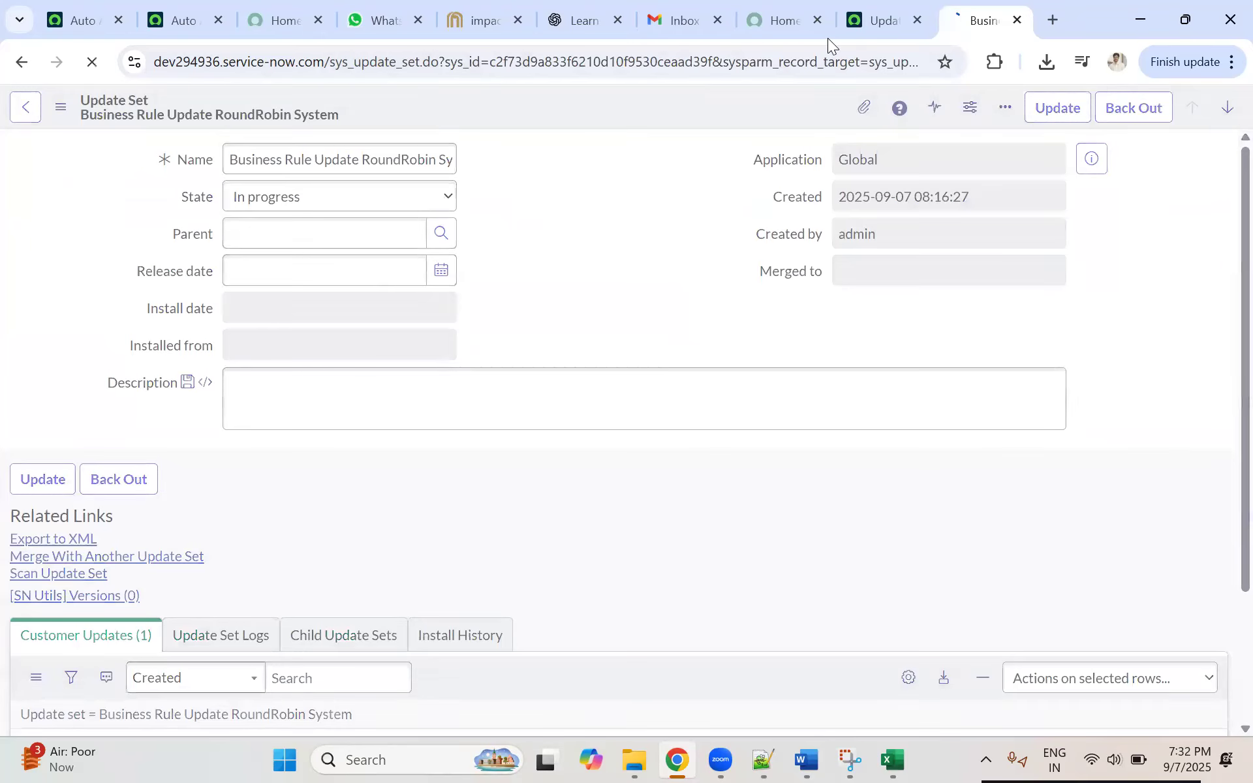
Step: Reload the update sets list and make Business Rule Update RoundRobin System the current update set
left_click(881, 27)
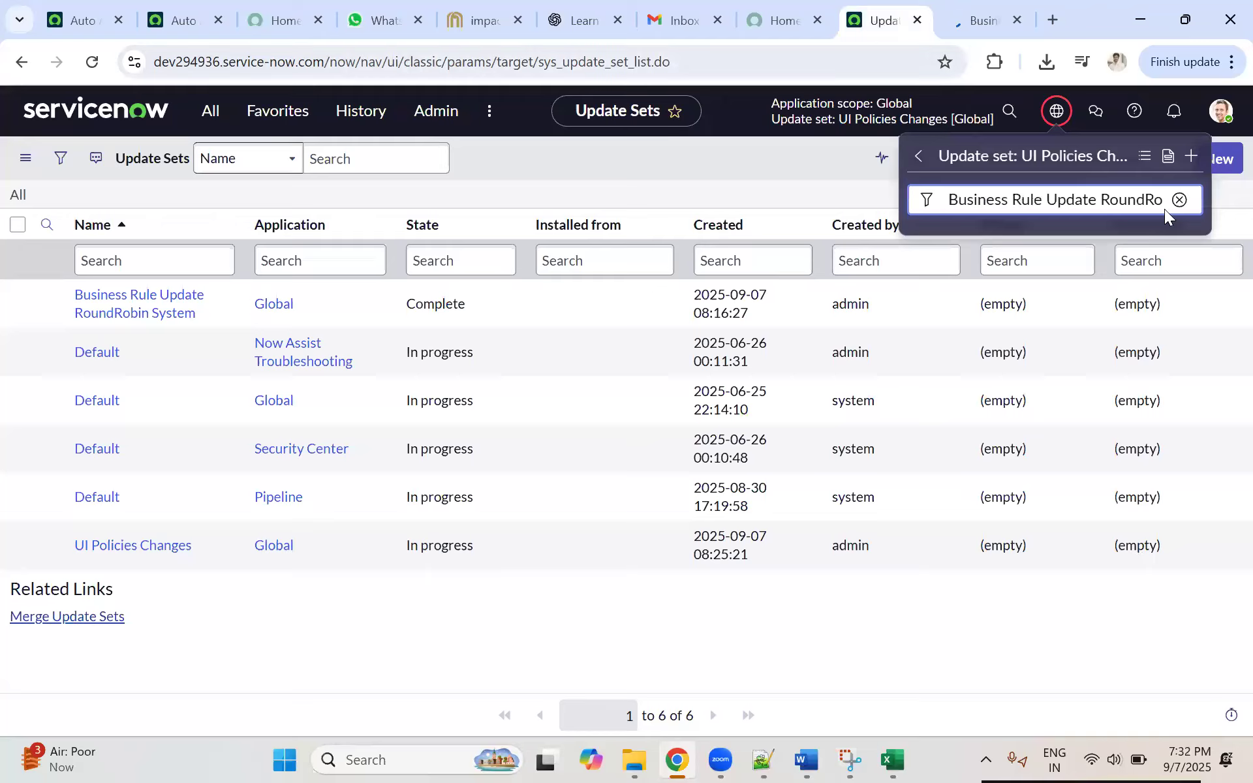
triple_click(1084, 203)
left_click(951, 203)
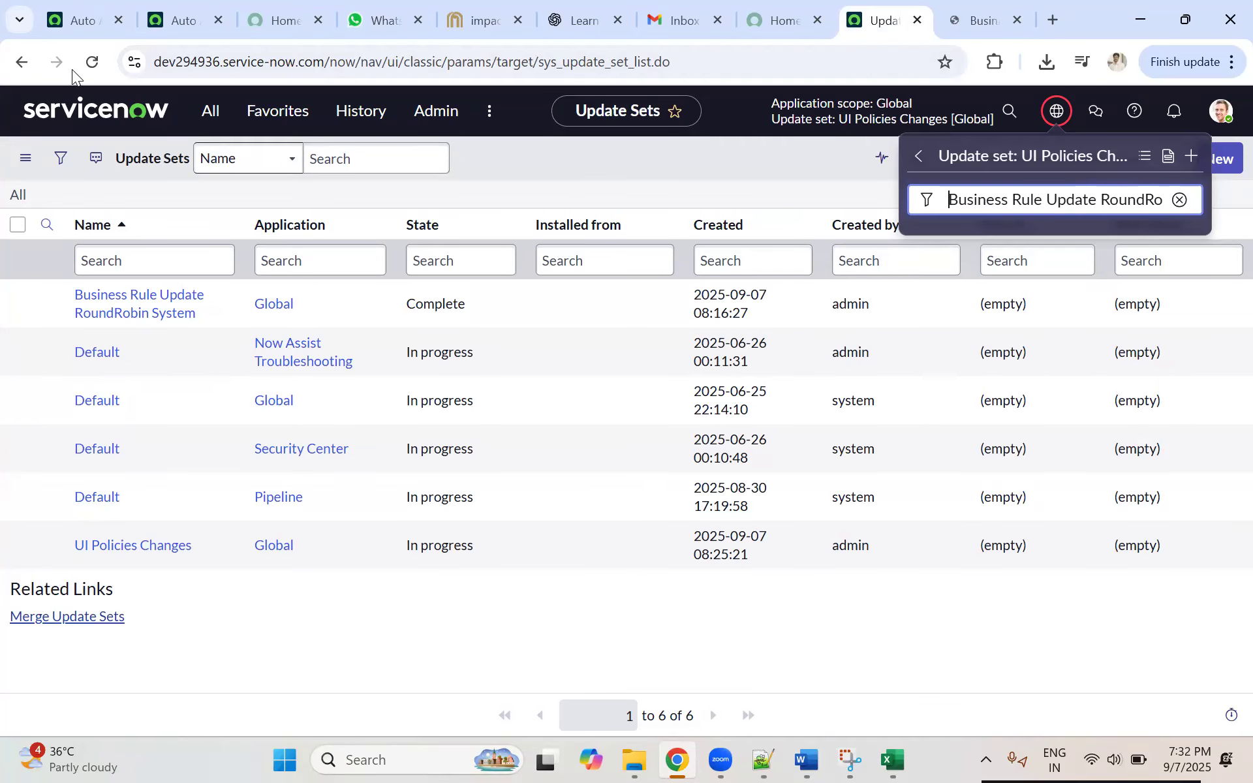
left_click(967, 32)
left_click(885, 20)
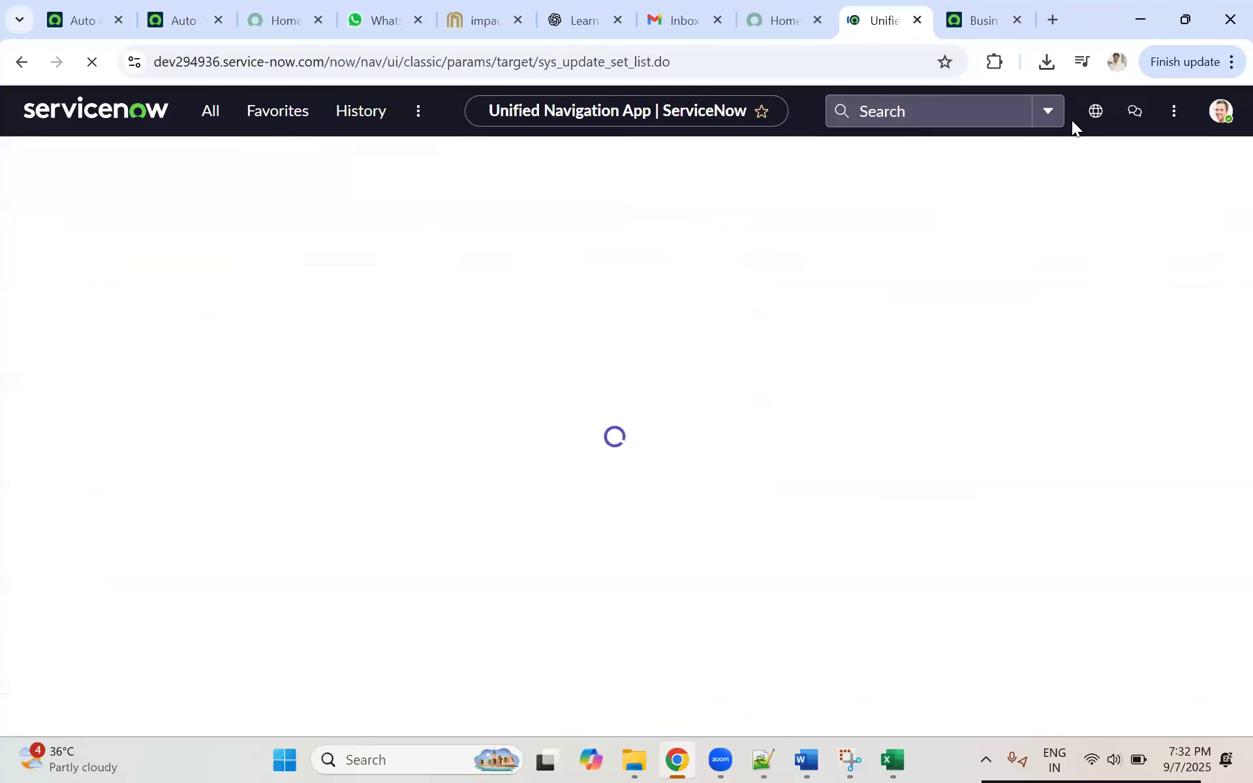
left_click(1060, 113)
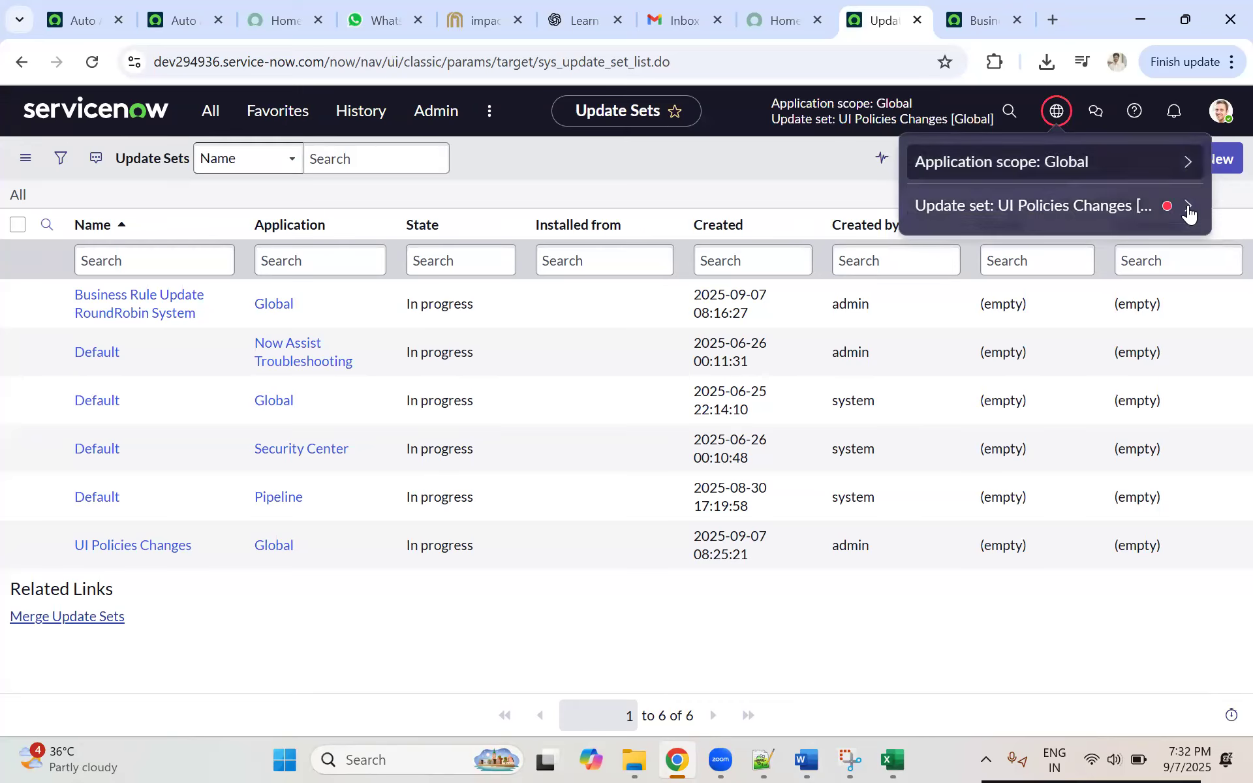
left_click(1184, 206)
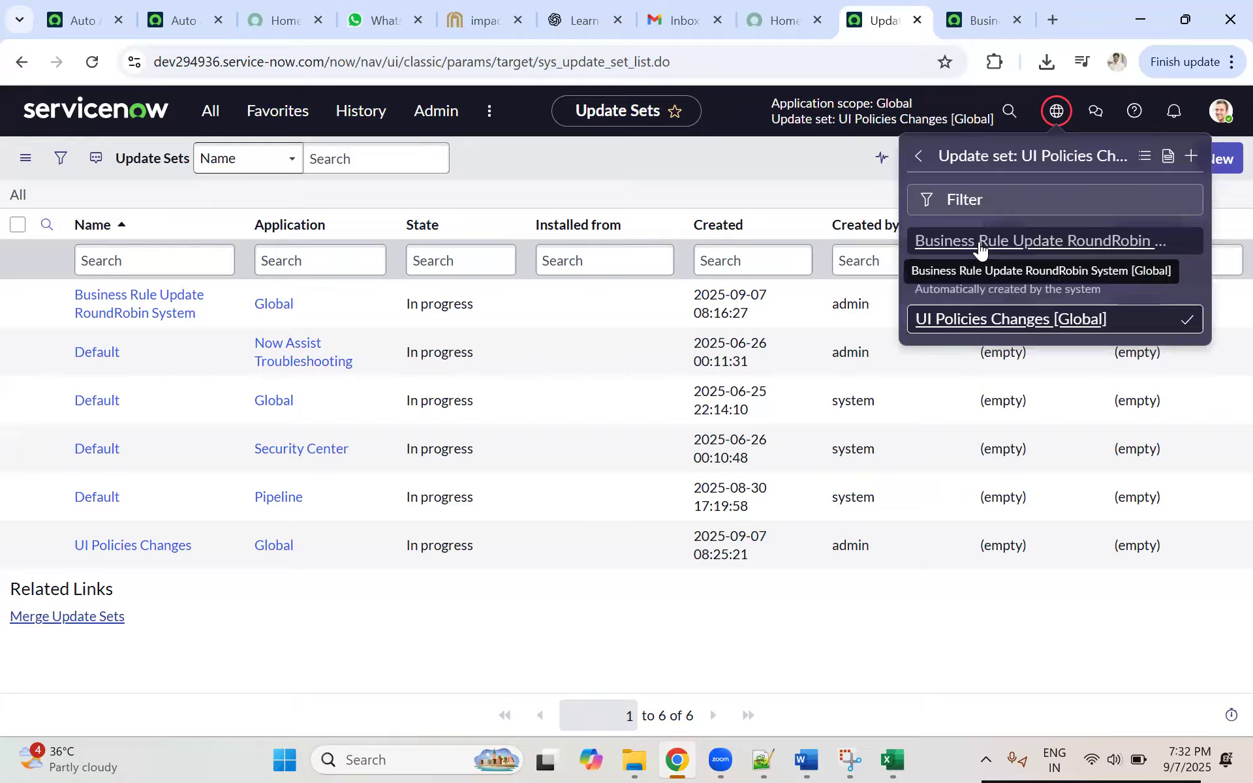
left_click(979, 250)
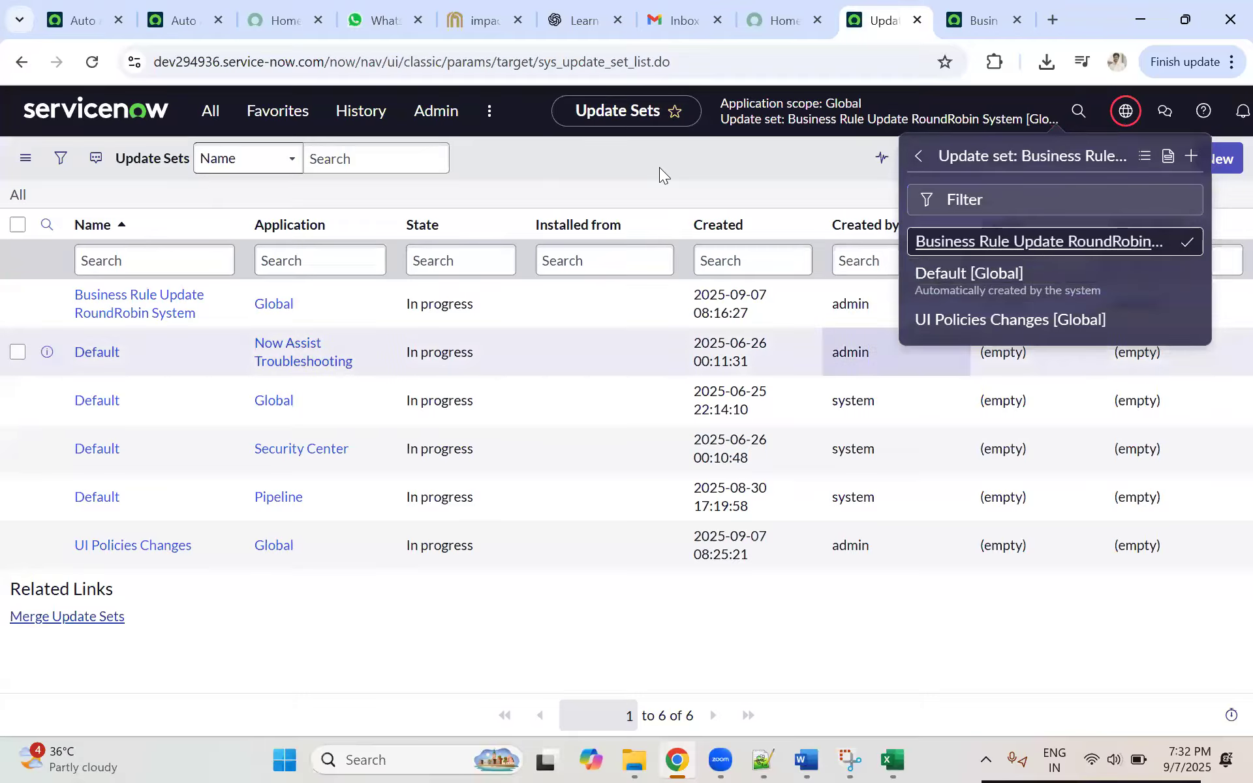
Step: Set the Business Rule Update RoundRobin System update set's State to Complete and save the record
left_click(787, 114)
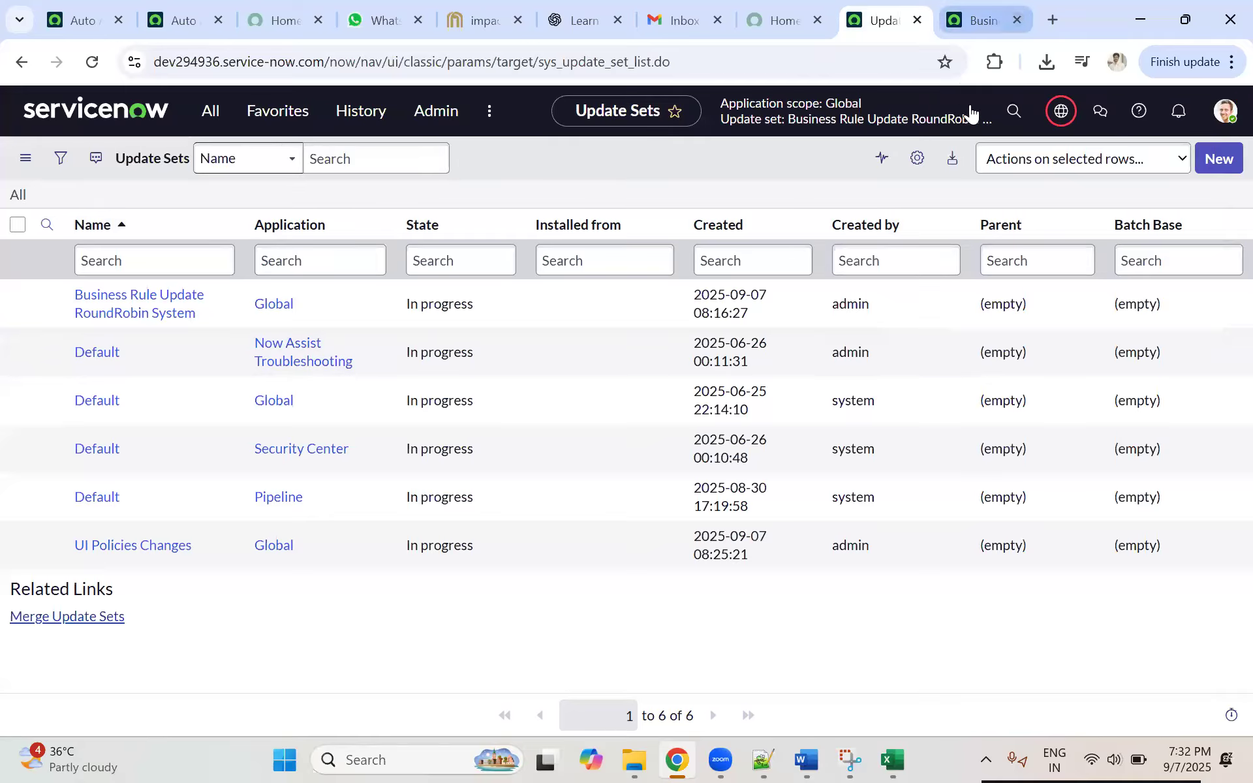
left_click(982, 23)
left_click(891, 26)
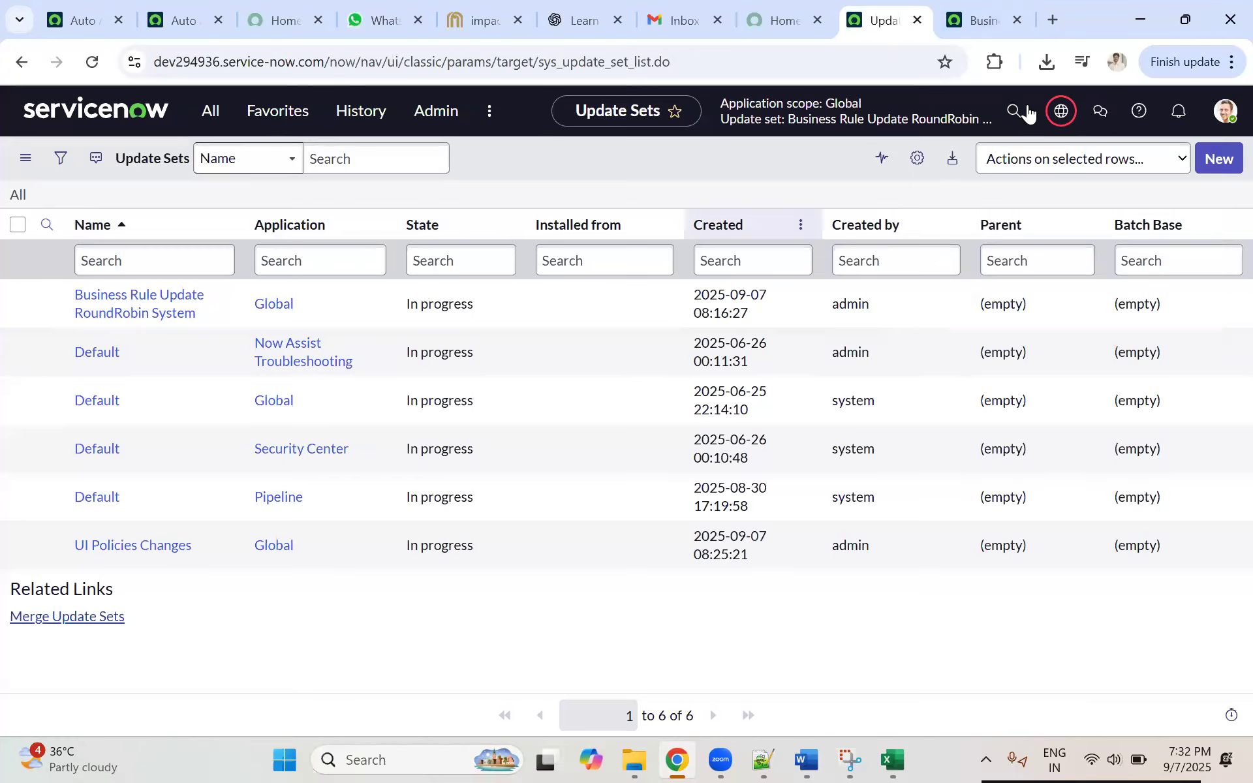
left_click(983, 21)
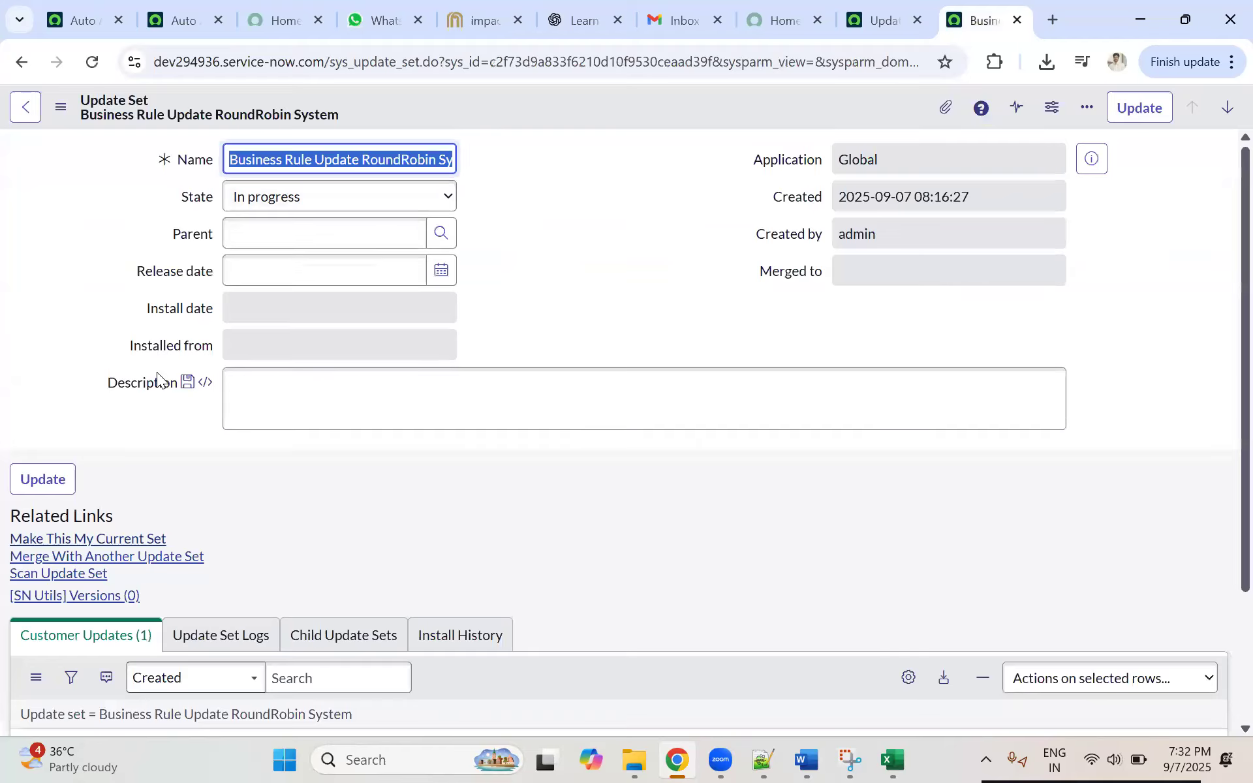
left_click(299, 203)
left_click(266, 249)
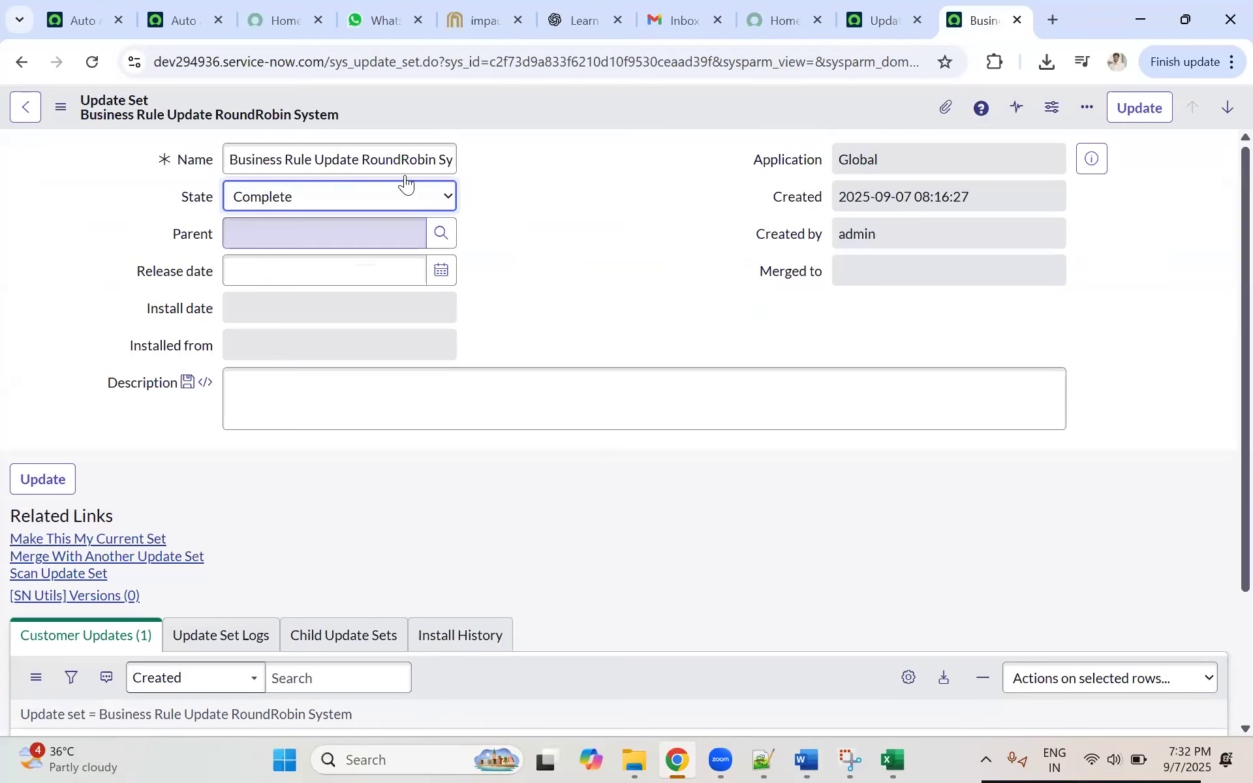
right_click(606, 91)
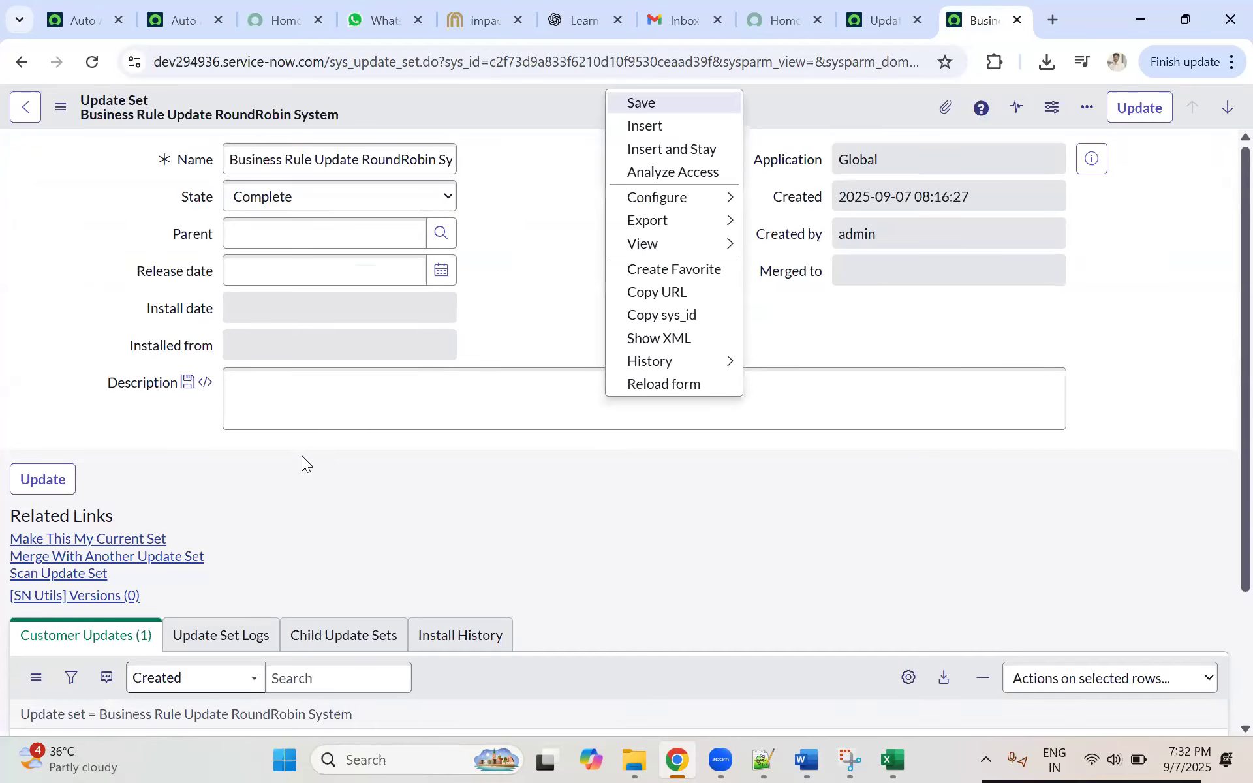
Step: Switch to Notepad++ and review the XYZ notes on the development, UAT and production systems, highlighting the passages
left_click(178, 14)
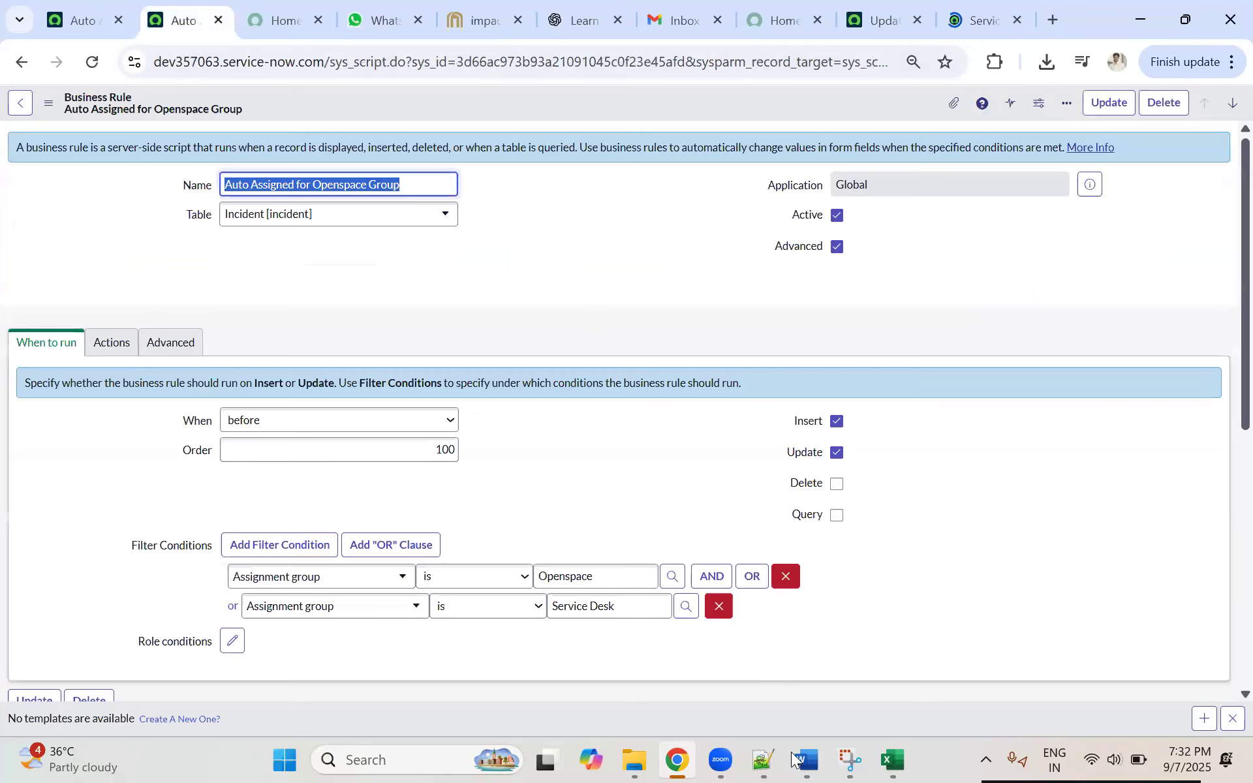
key("alt+Tab")
left_click_drag(215, 503, 38, 213)
left_click(228, 286)
left_click_drag(215, 504, 78, 226)
left_click(195, 346)
left_click(246, 525)
left_click(75, 227, "shift")
left_click(253, 441)
left_click_drag(244, 516, 64, 241)
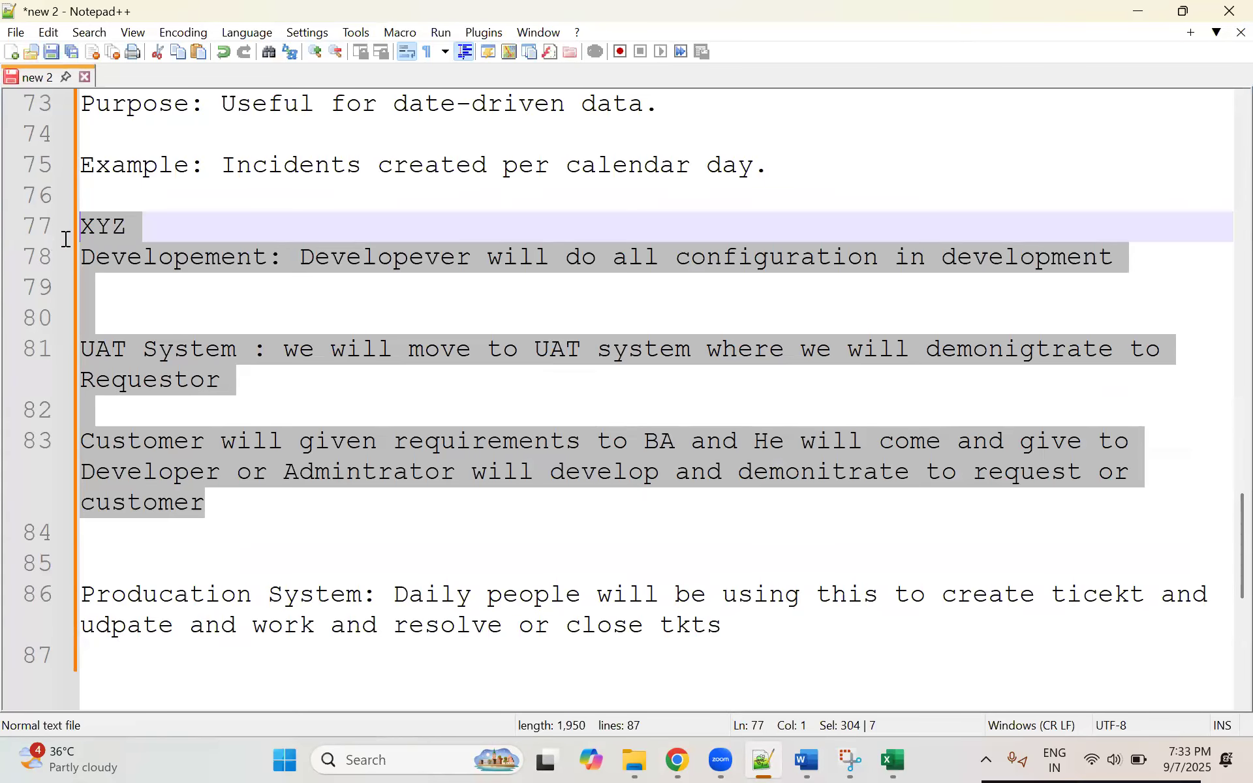
left_click(247, 419)
left_click_drag(723, 626, 8, 235)
left_click(553, 445)
left_click_drag(723, 627, 61, 241)
left_click_drag(744, 649, 81, 225)
left_click_drag(806, 639, 30, 230)
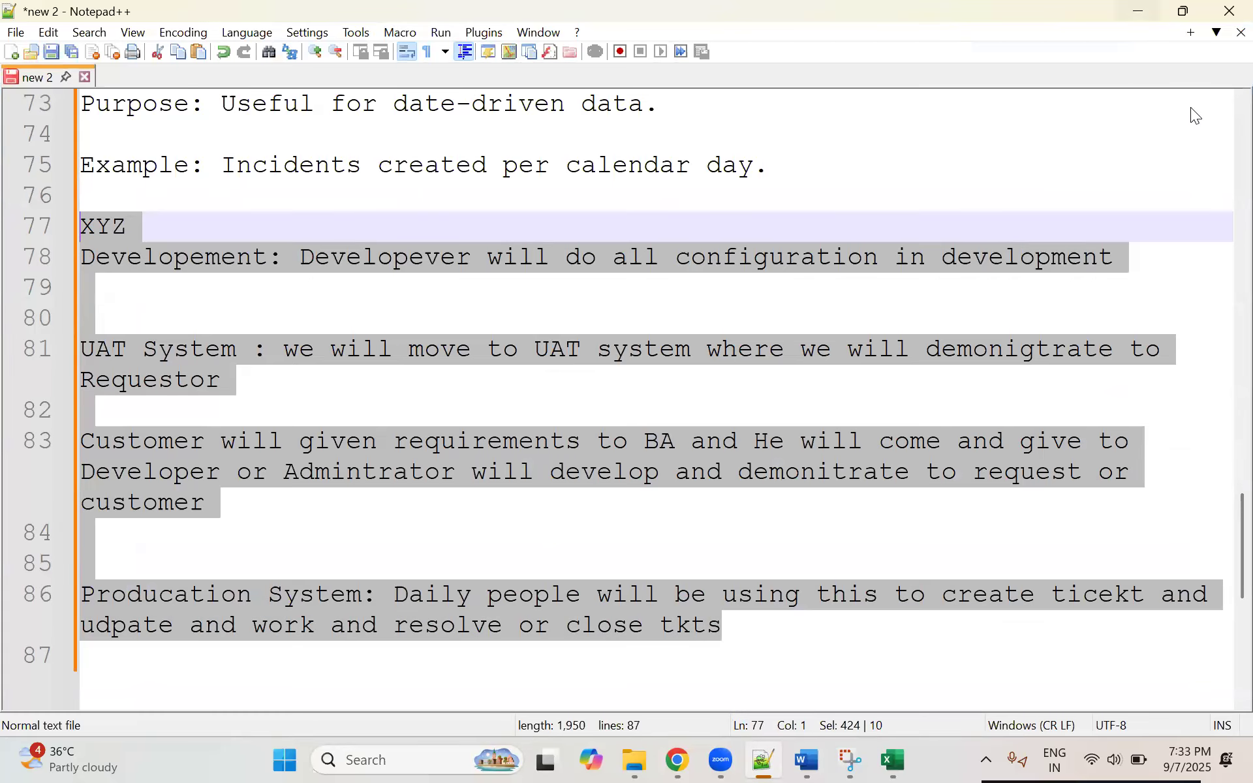
Step: Return to Chrome, check the update set record and list, and close the duplicate Auto Assigned for Openspace Group tab
key("alt+Tab")
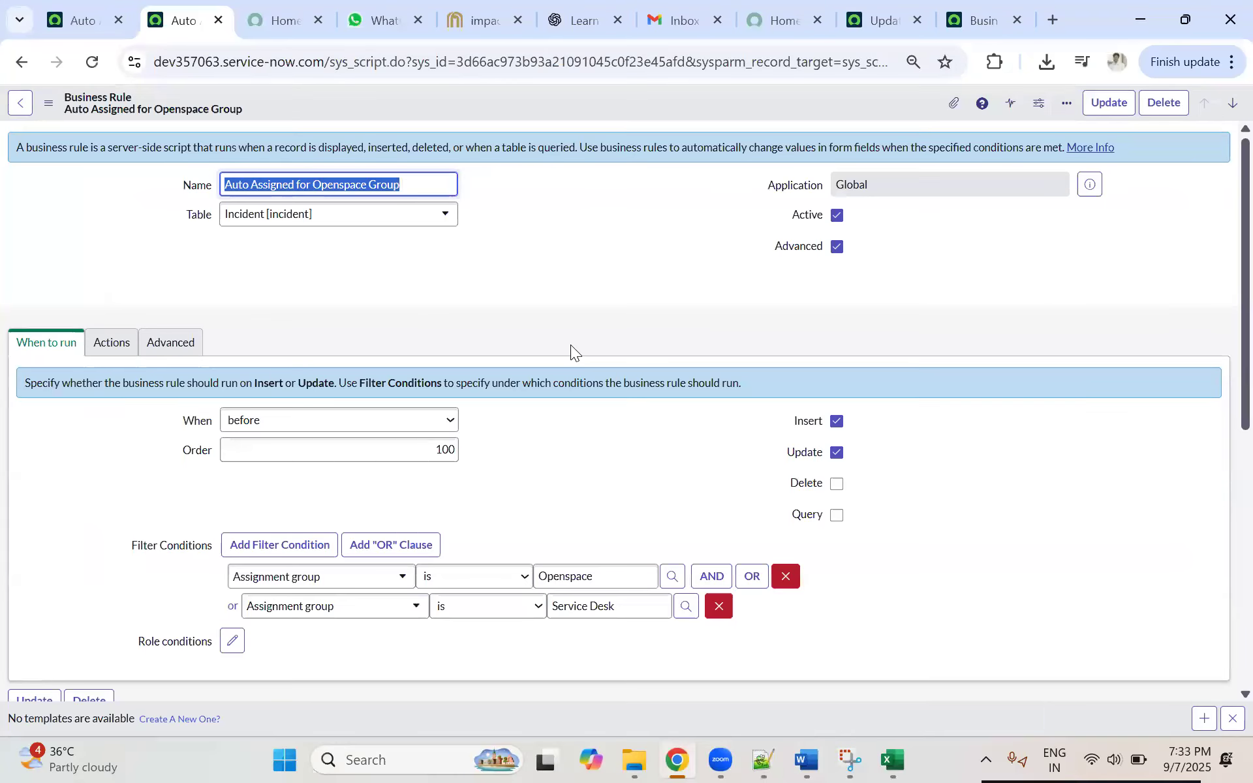
left_click(983, 21)
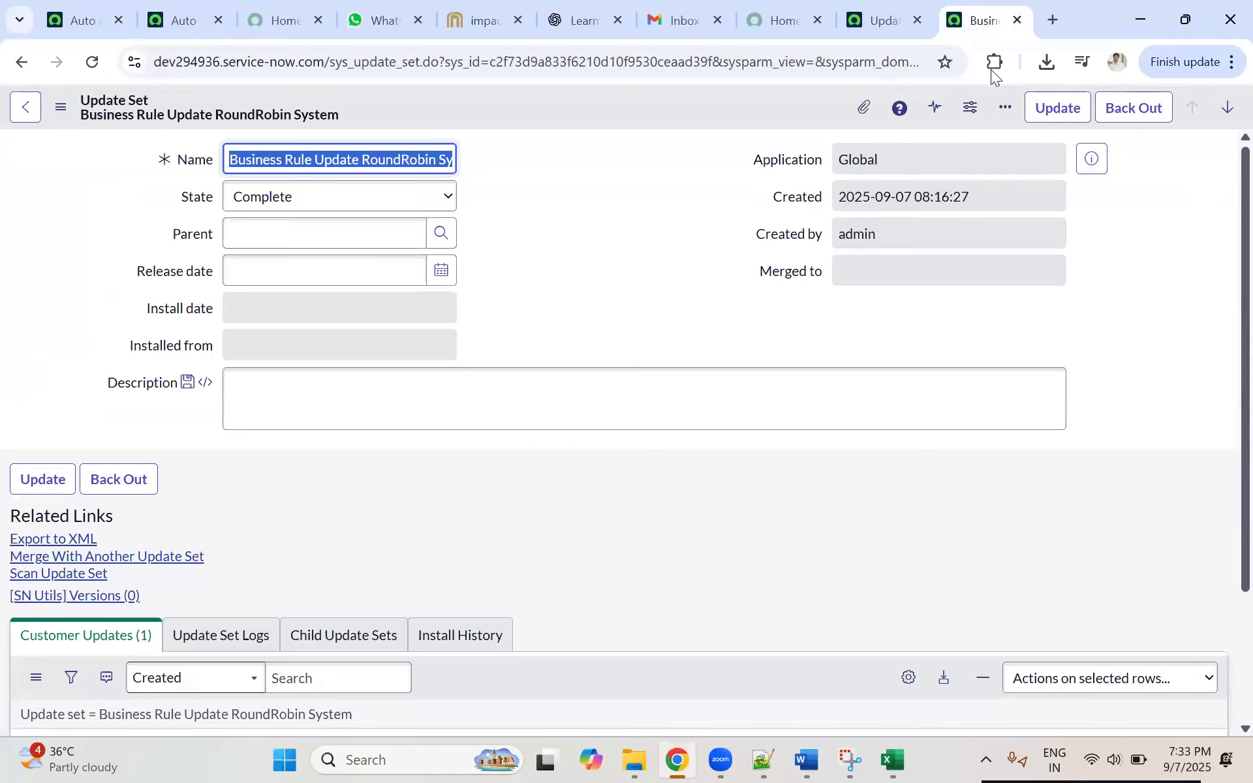
left_click(881, 20)
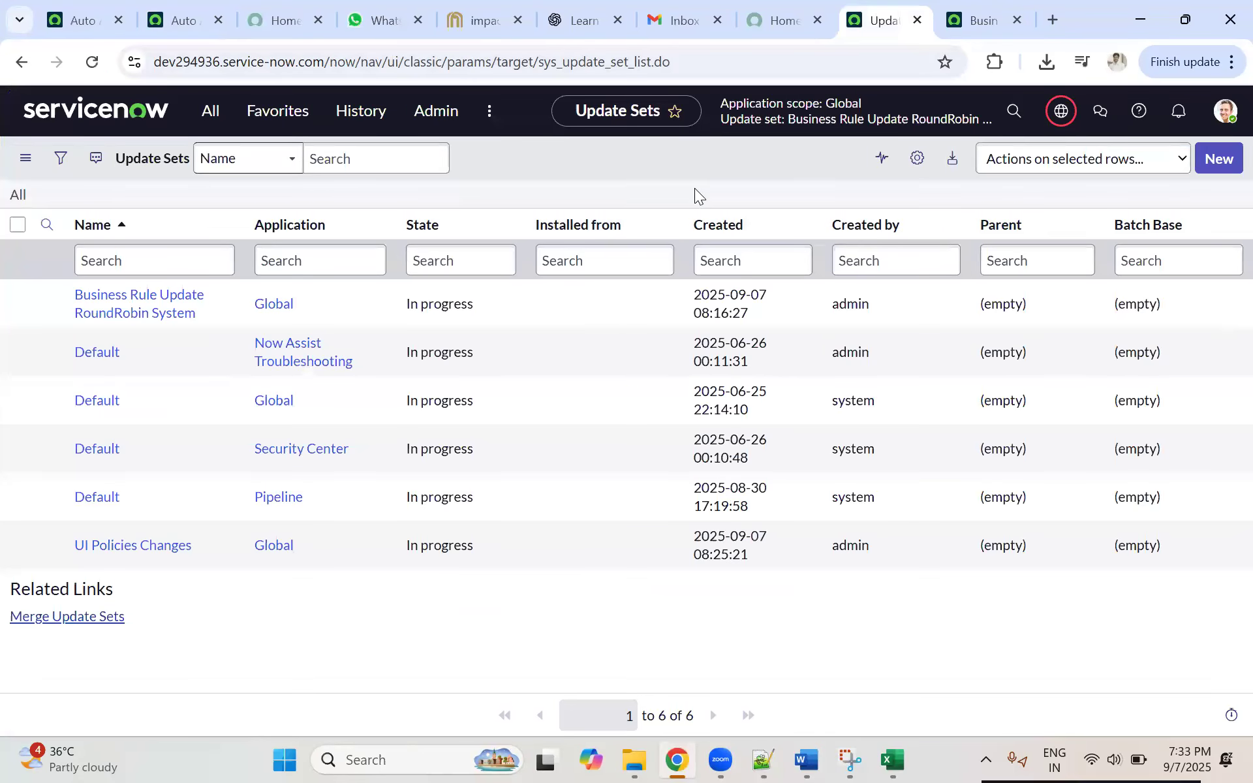
left_click(168, 21)
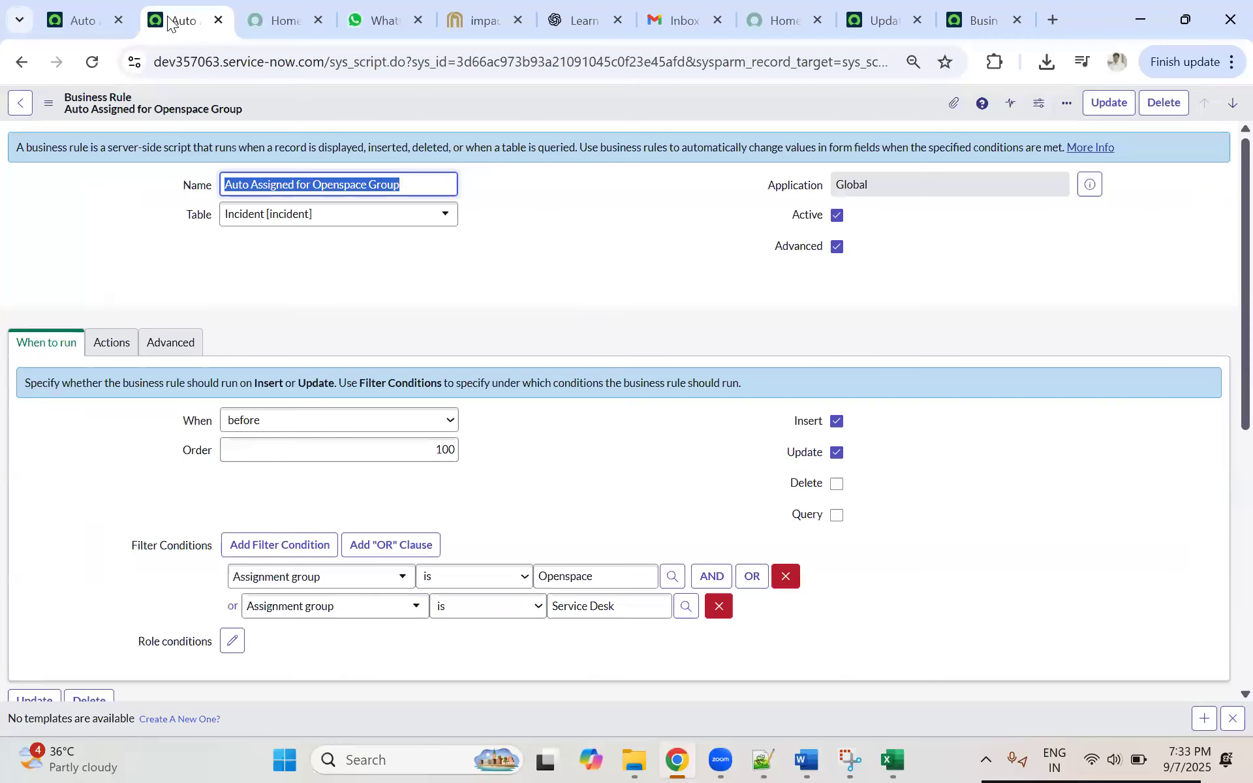
left_click(218, 21)
Step: Examine the Auto Assigned for Openspace Group business rule's conditions and versions, then return to the update set record
left_click(86, 14)
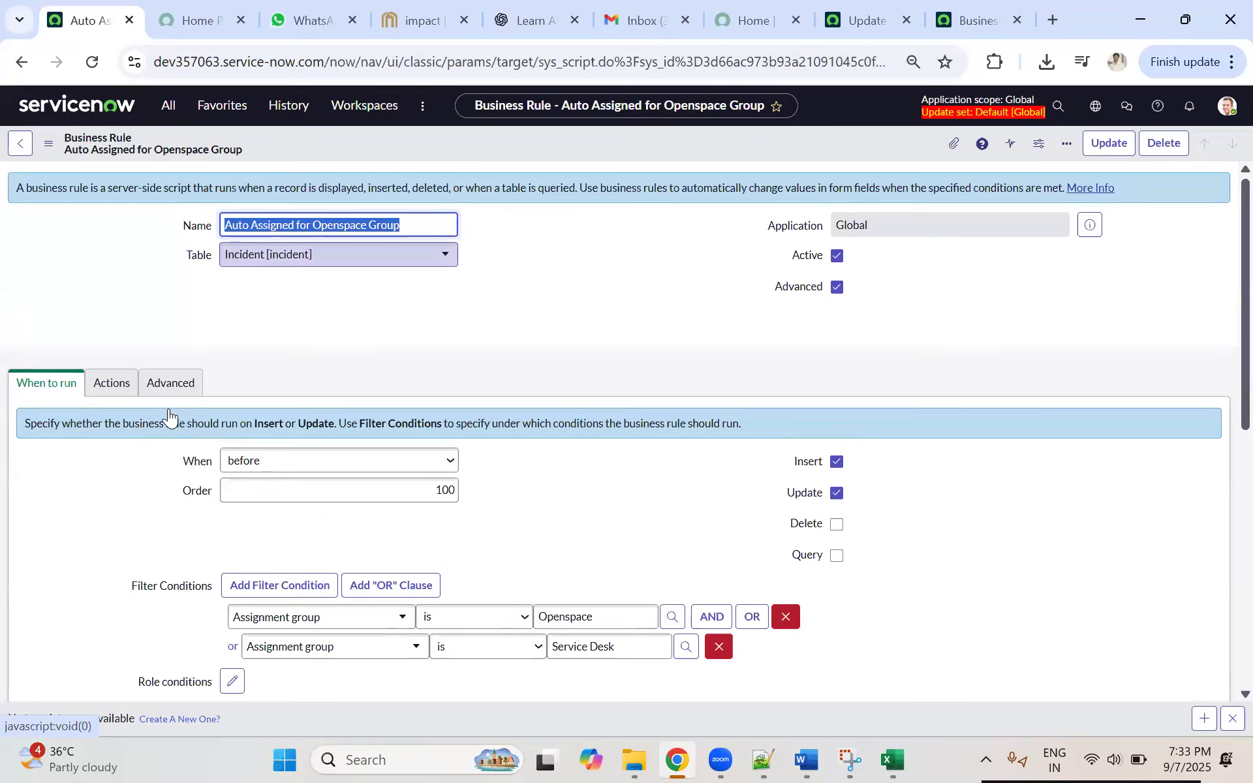
scroll(274, 385, "down", 3)
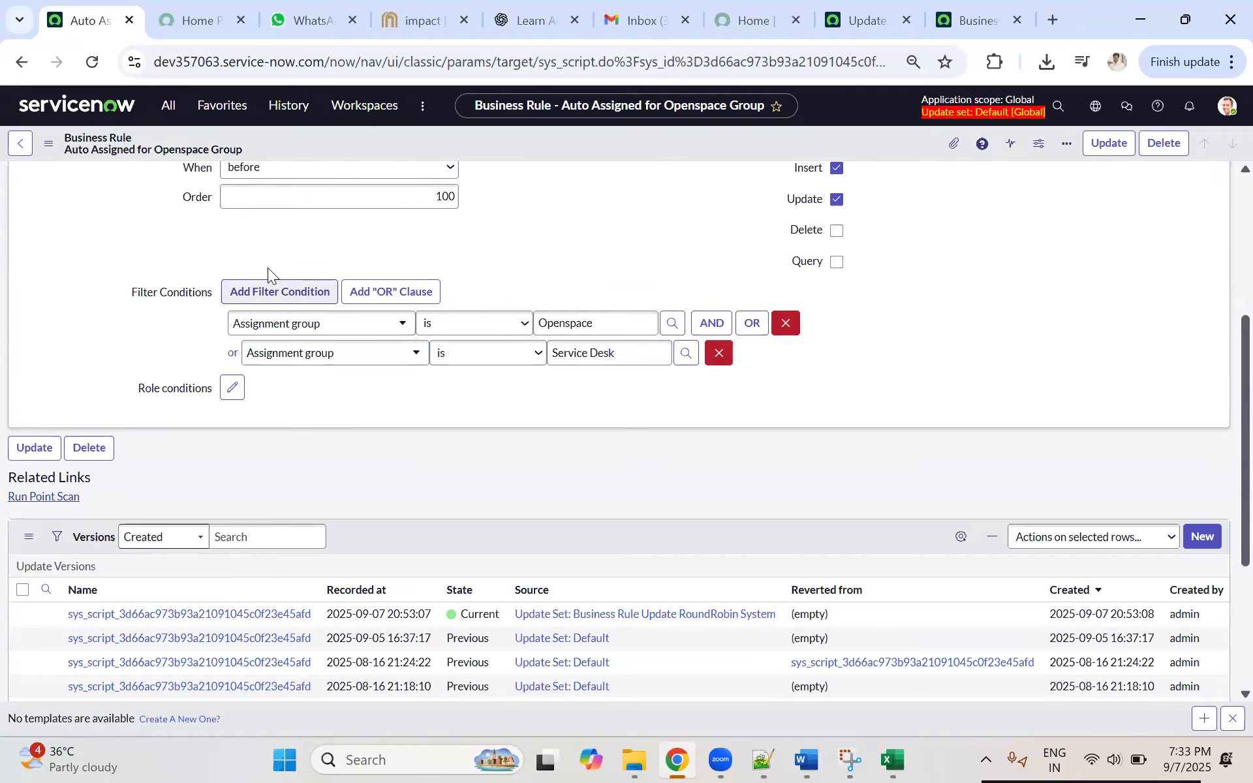
scroll(269, 268, "up", 5)
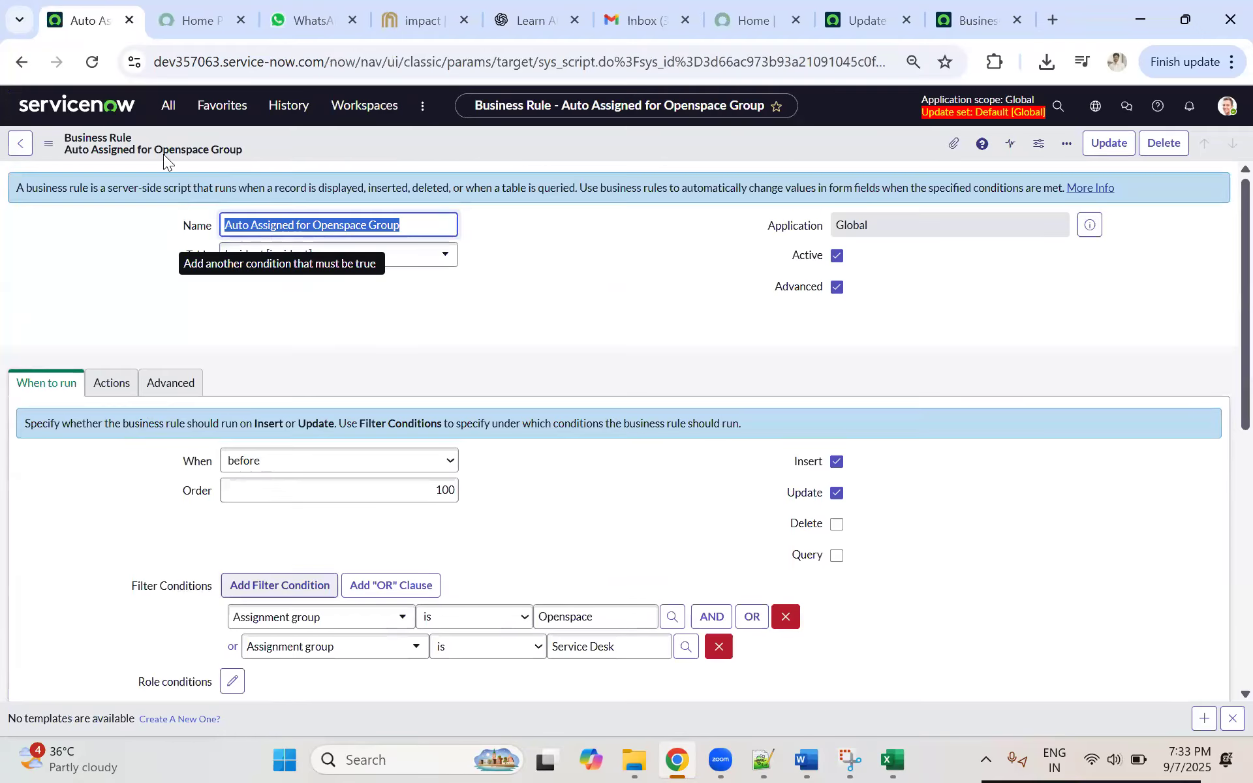
left_click(176, 13)
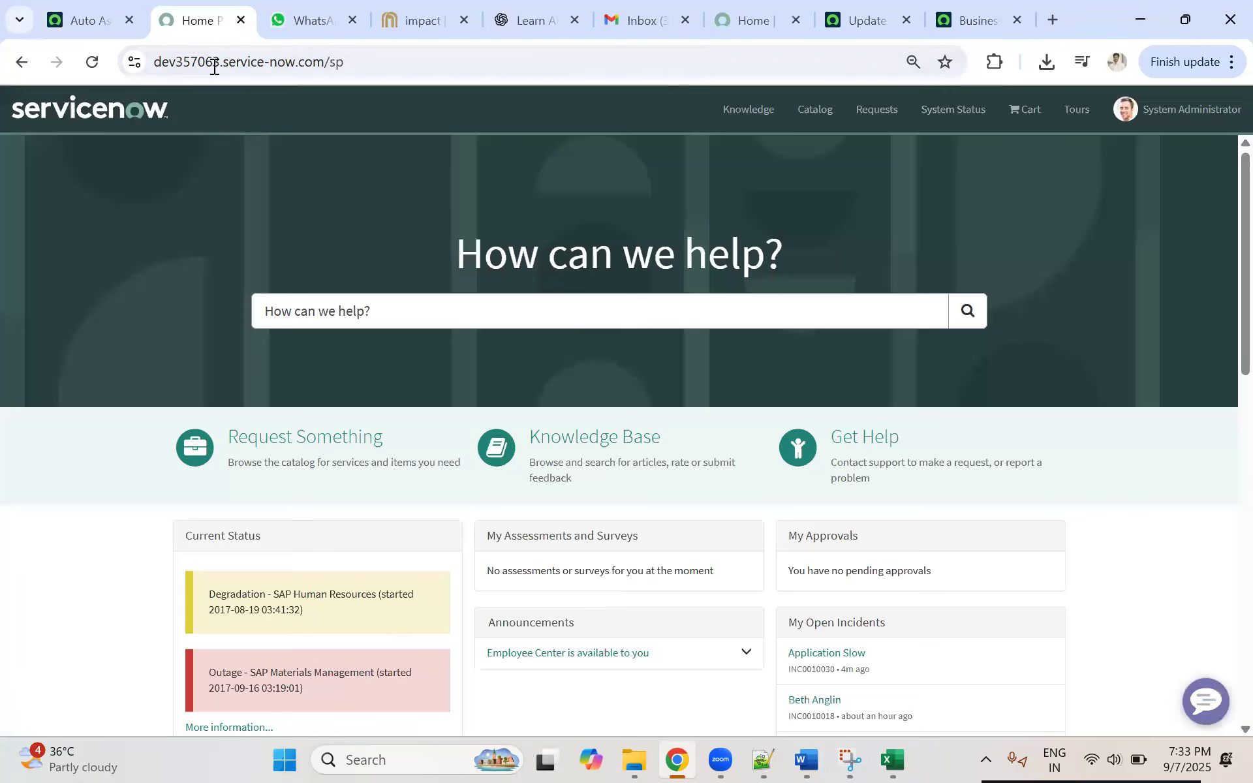
left_click(955, 29)
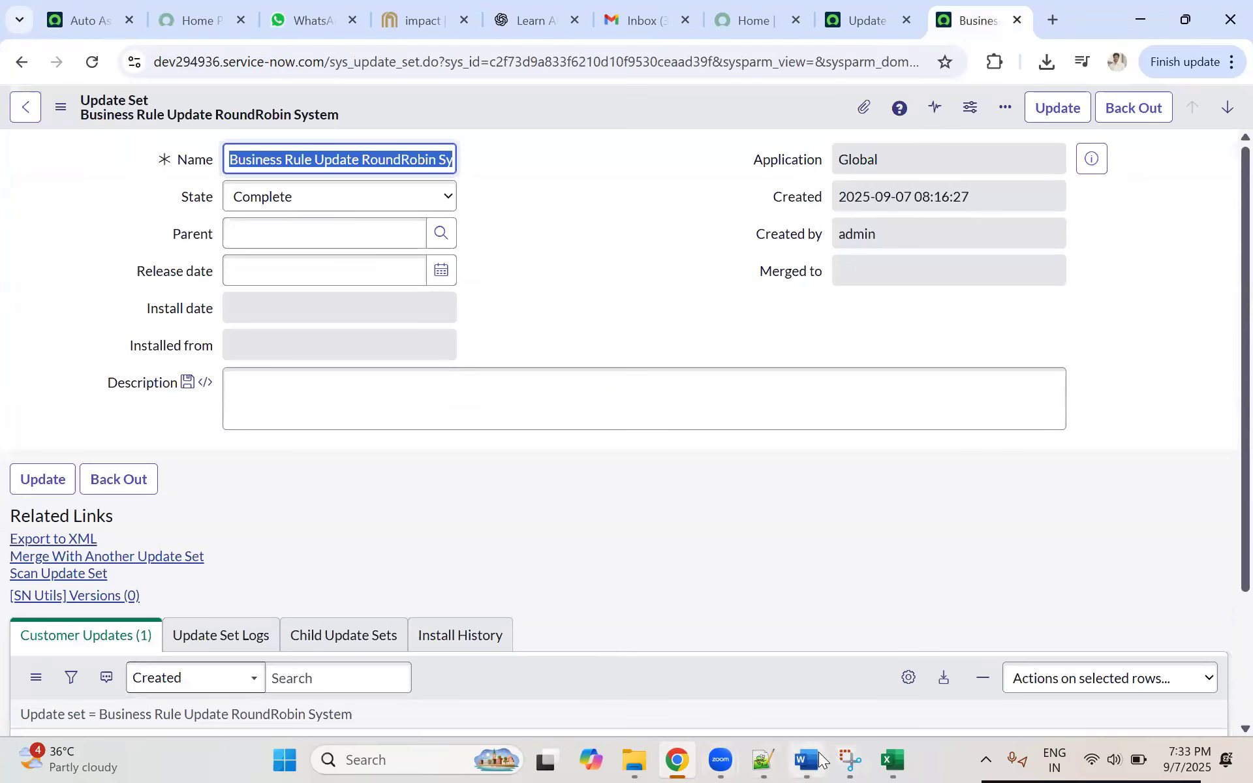
Step: Switch to the Topics_Day_18 document in Word and review the Update Set Creation section's creation steps
key("alt+Tab")
scroll(484, 461, "up", 6)
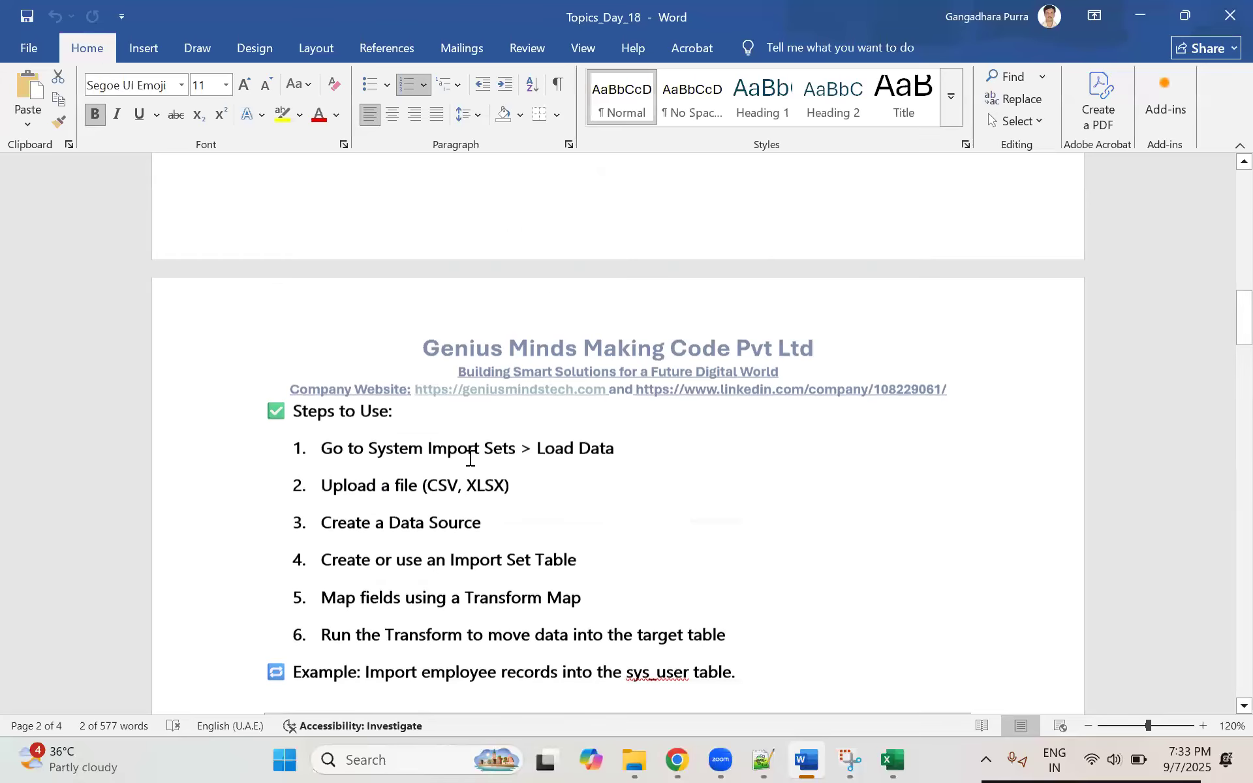
scroll(456, 482, "down", 5)
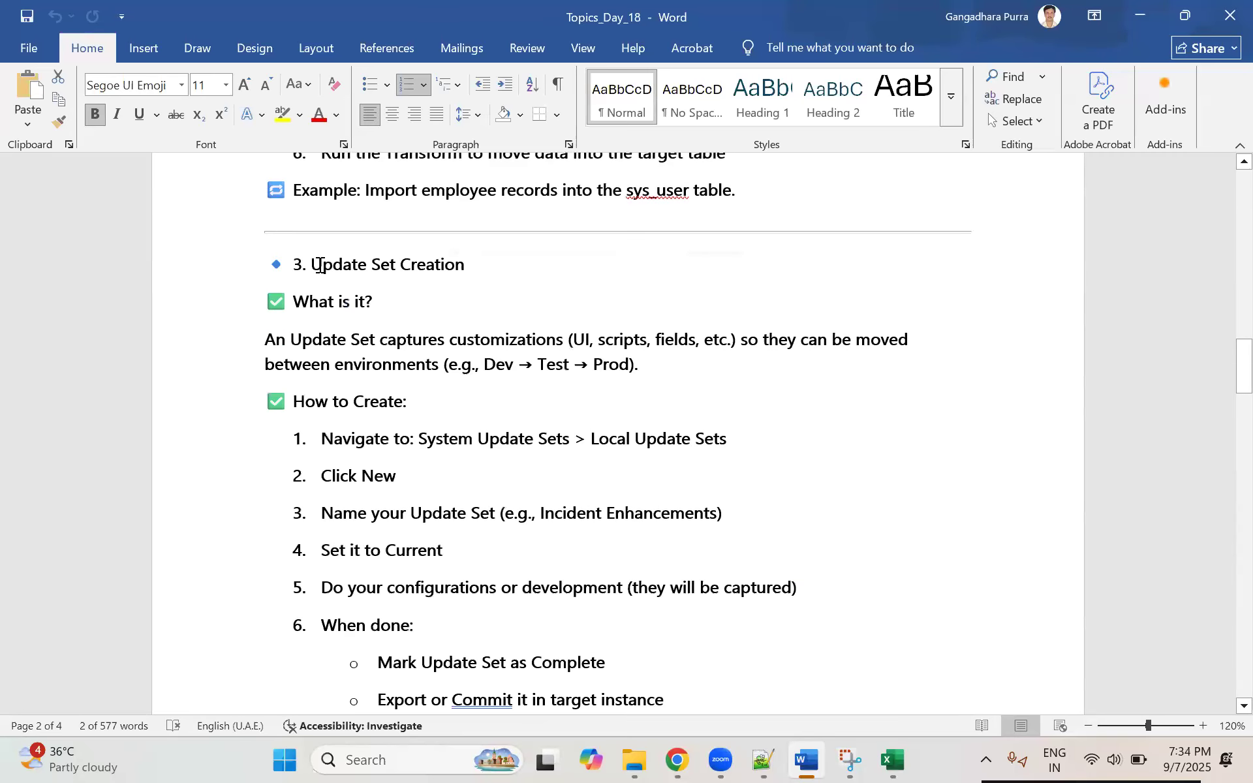
scroll(330, 372, "up", 2)
left_click_drag(288, 370, 710, 604)
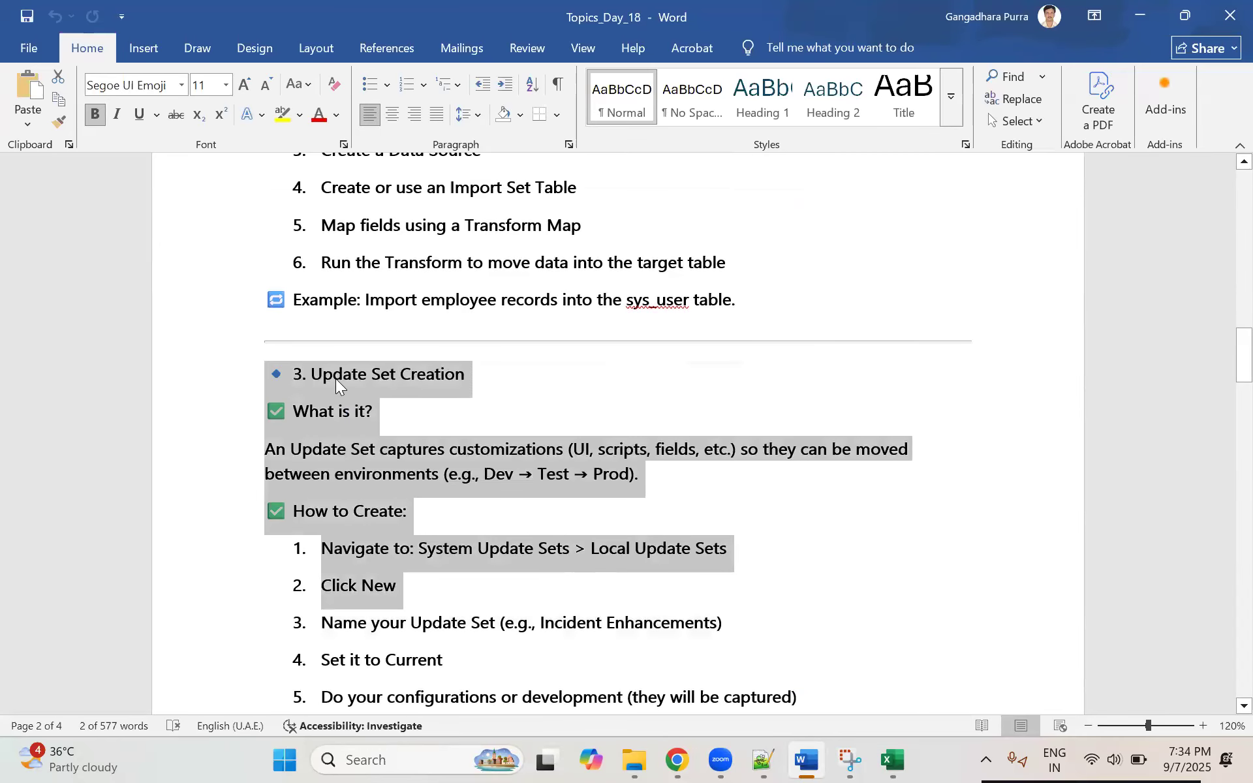
scroll(482, 353, "down", 1)
left_click(341, 317)
left_click_drag(303, 320, 606, 568)
scroll(396, 431, "down", 4)
left_click(480, 421)
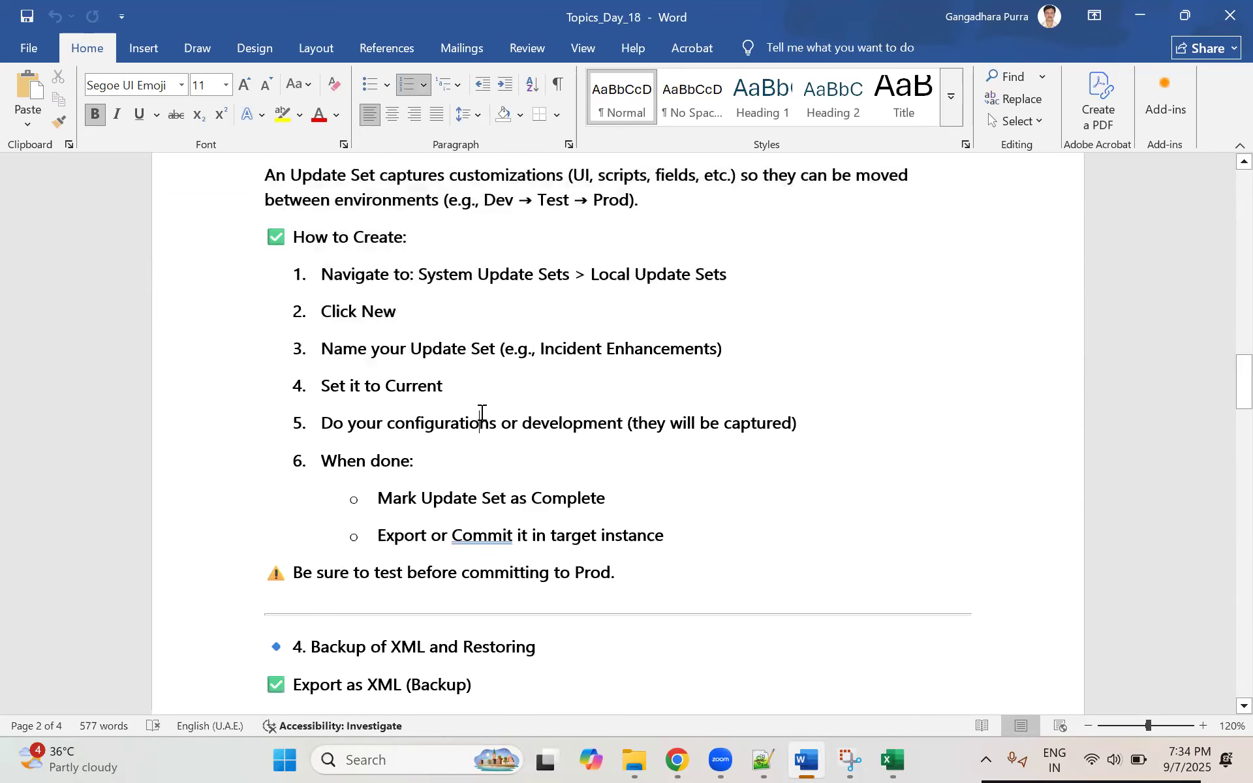
Step: Read the update set definition, highlighting how customizations move along the Dev → Test → Prod path
scroll(489, 475, "up", 2)
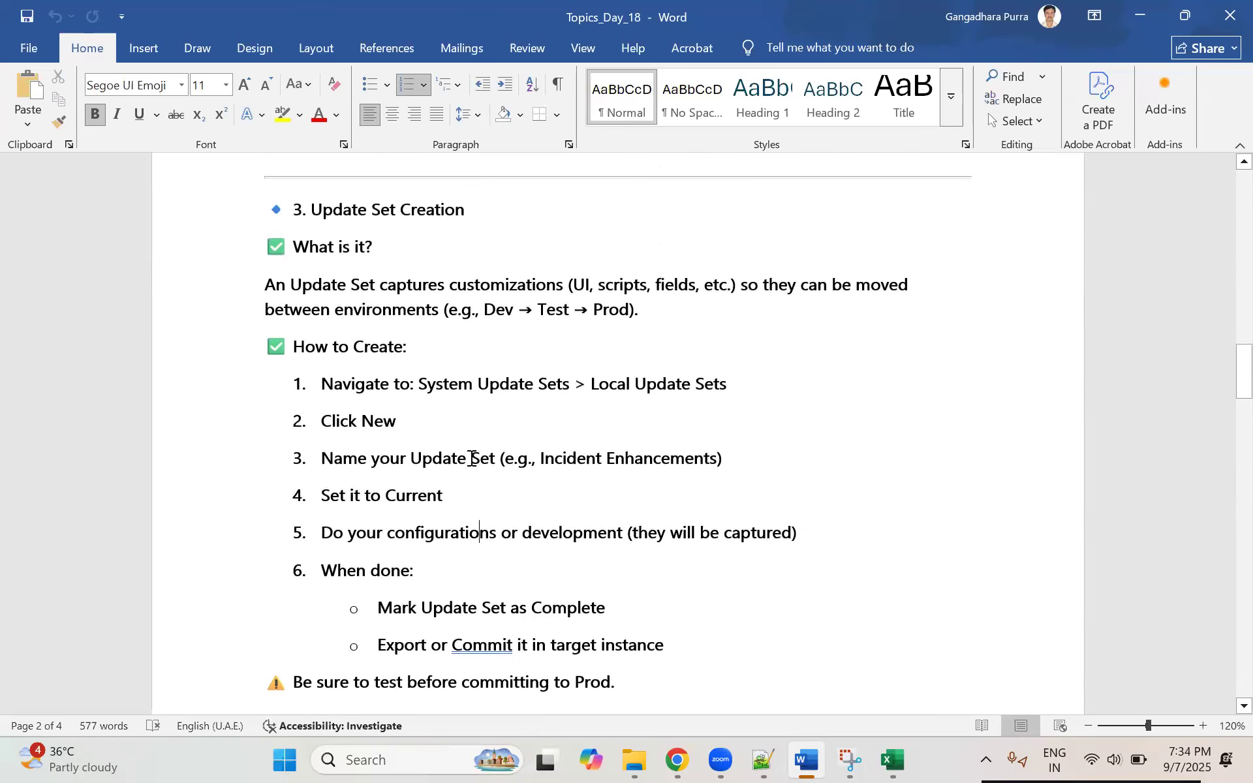
scroll(468, 460, "down", 2)
scroll(467, 461, "up", 2)
left_click_drag(484, 311, 651, 317)
left_click(741, 341)
left_click_drag(282, 290, 509, 320)
left_click(505, 312)
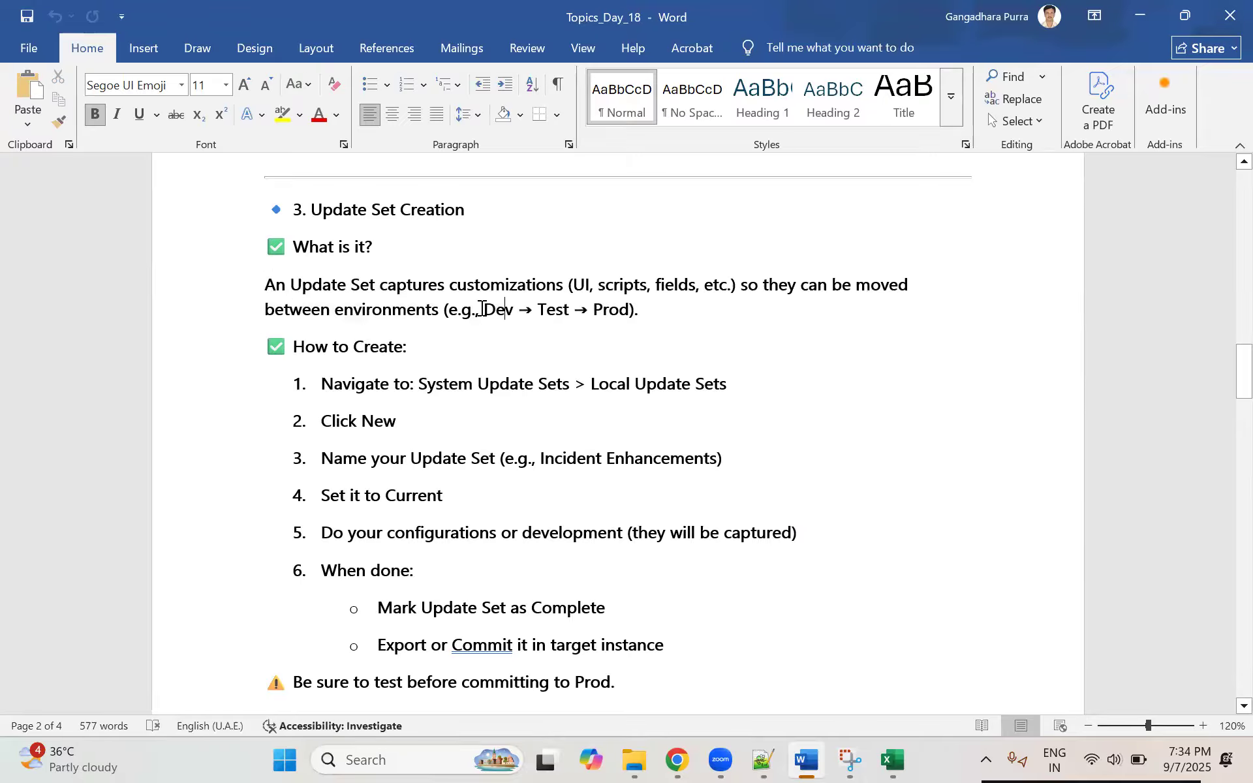
left_click_drag(540, 310, 644, 310)
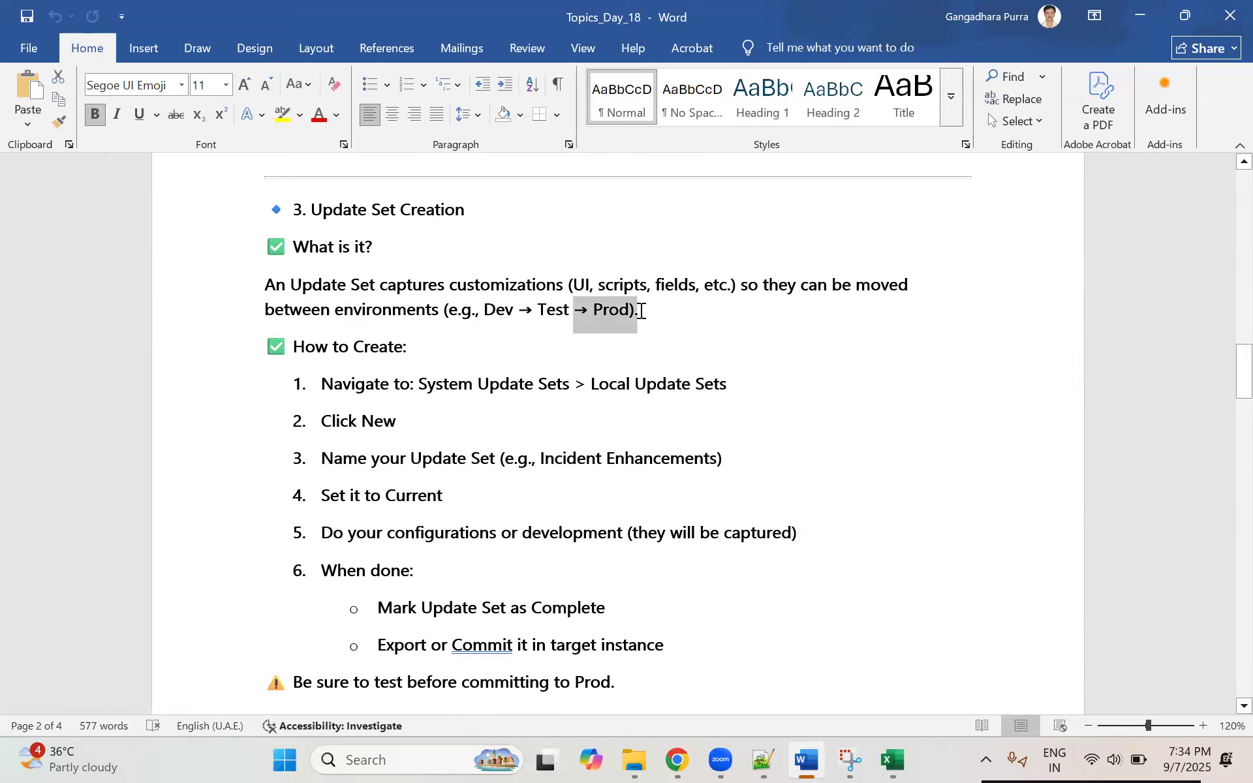
left_click(685, 341)
Step: Switch to Notepad++ and add the line "I did developement in Developement" below the production system note
left_click(773, 759)
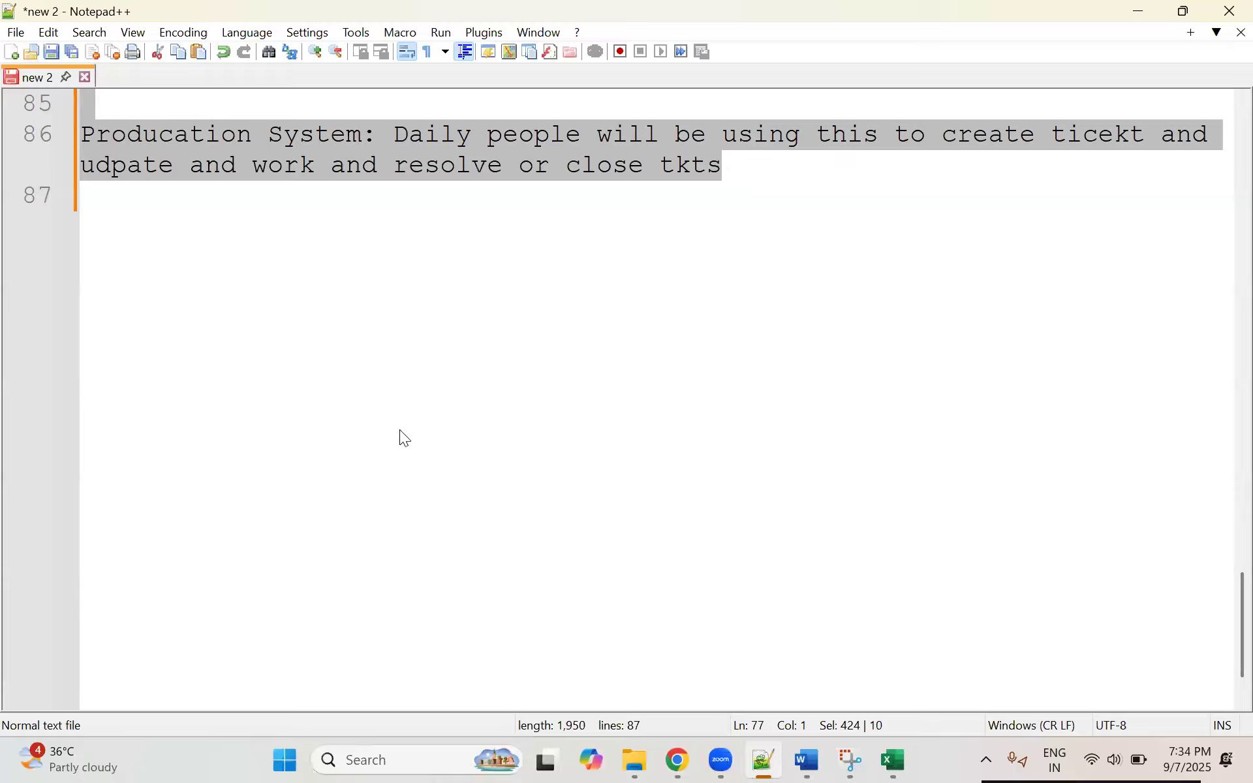
scroll(401, 432, "up", 3)
left_click(779, 444)
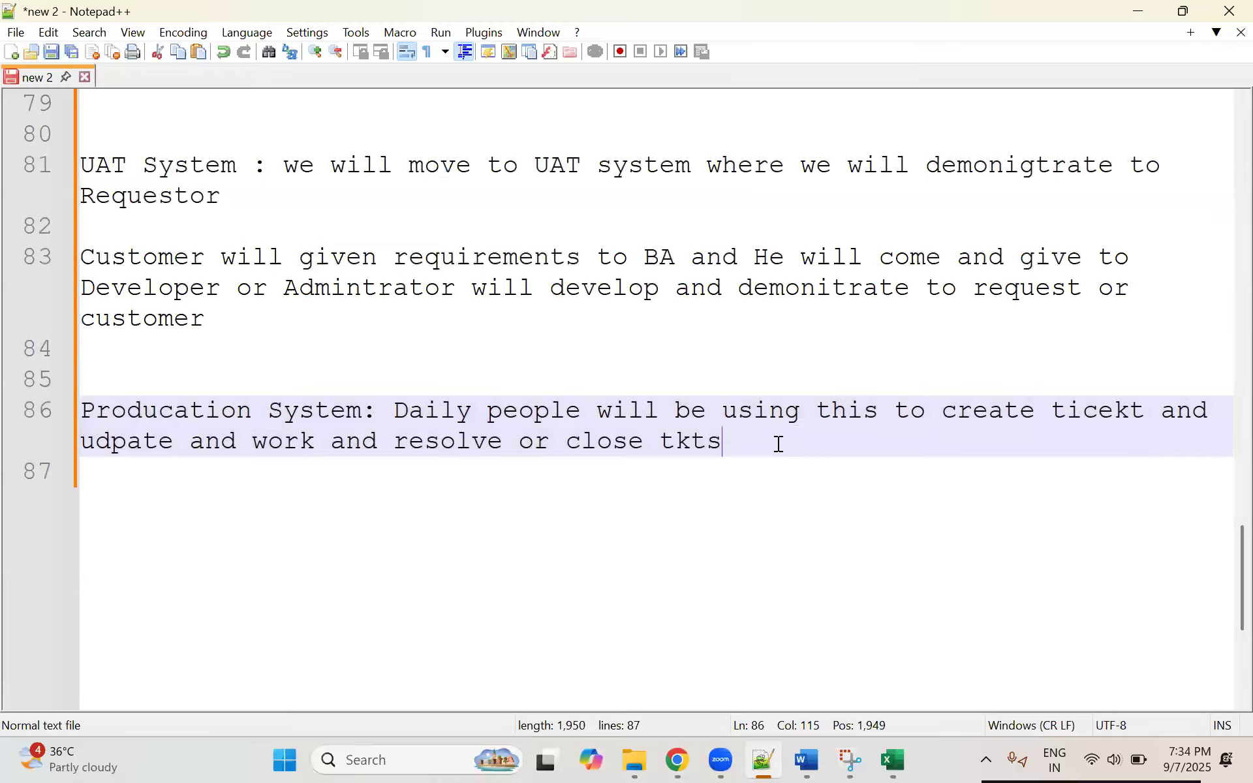
key("Return")
key("Return")
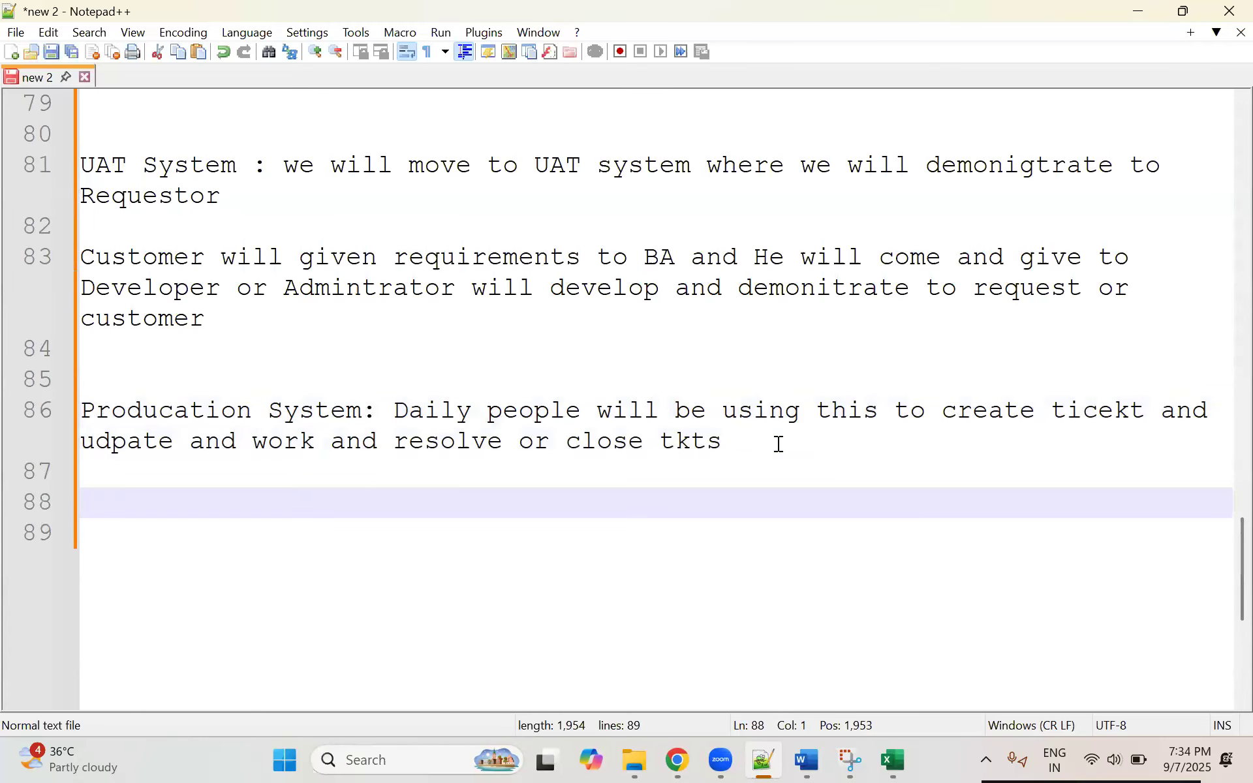
type("I did developeme")
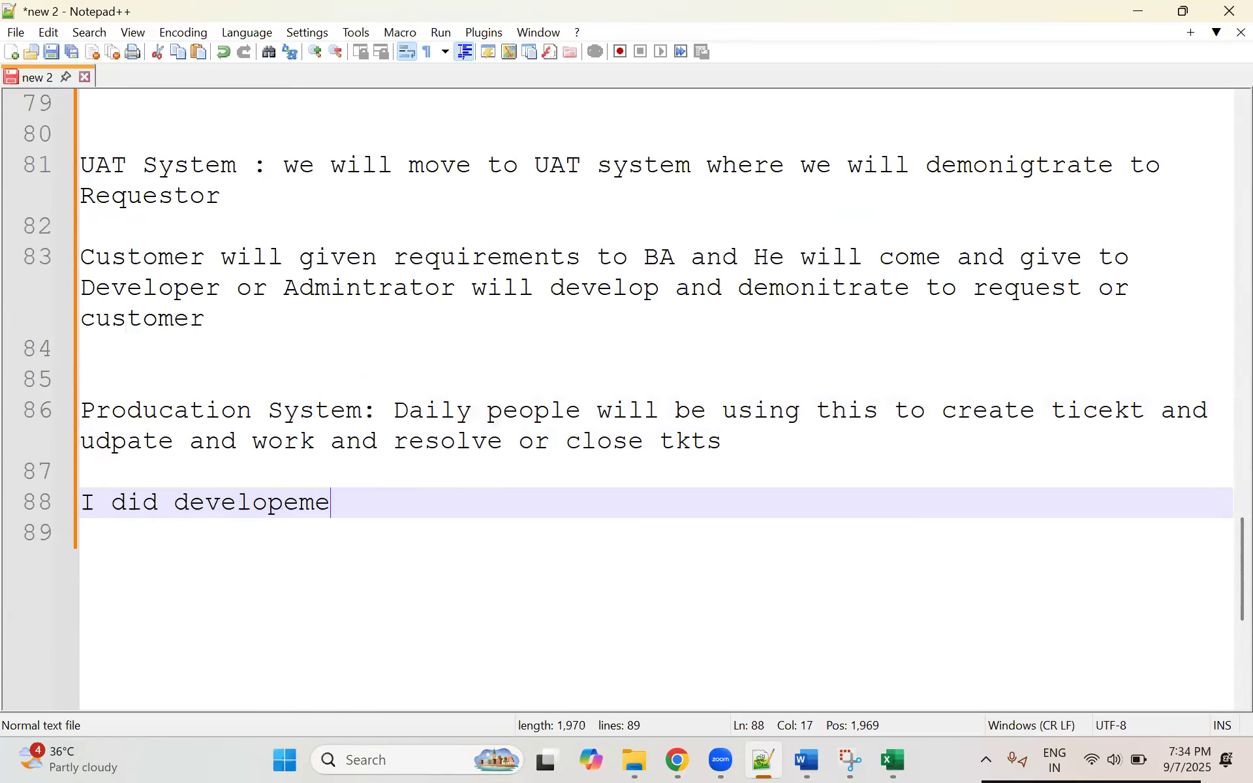
type("nt in Deve")
key("BackSpace")
key("Return")
key("Return")
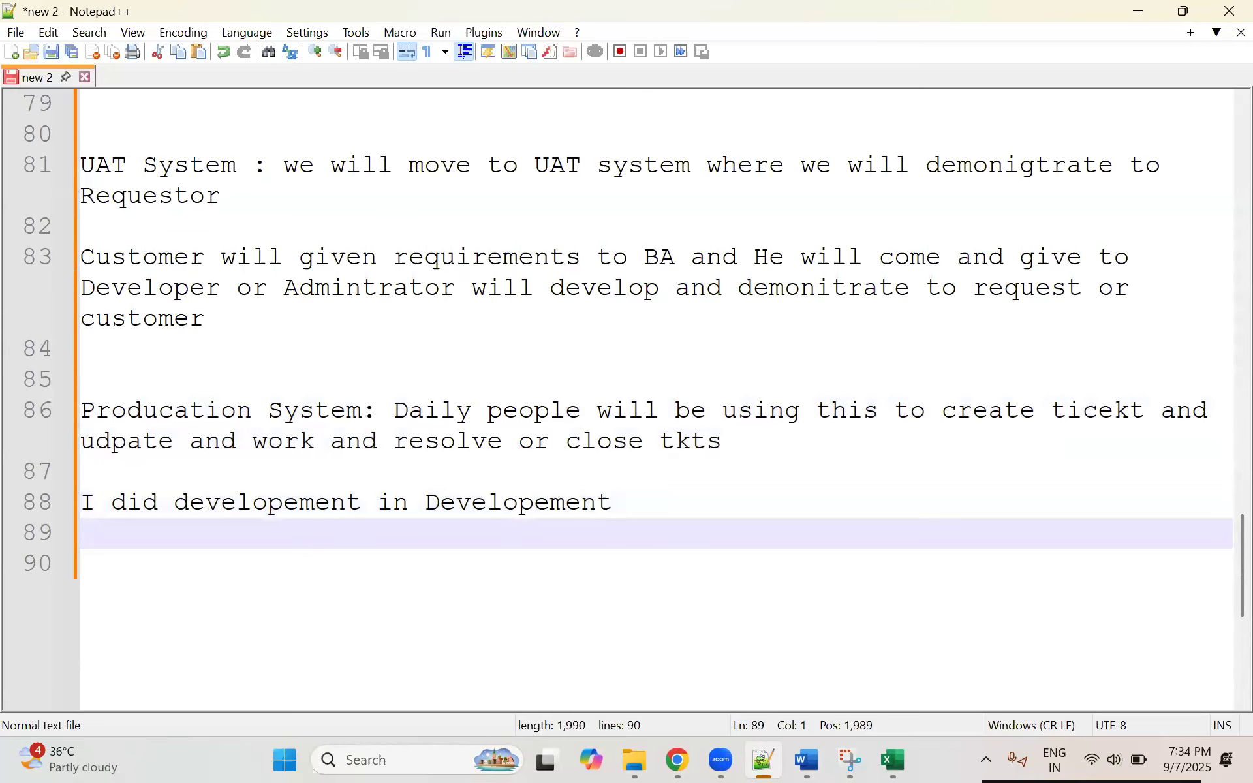
Step: Add the line "I was demontrating to Customer and customer some changes" below the development note
key("Return")
type("I was ")
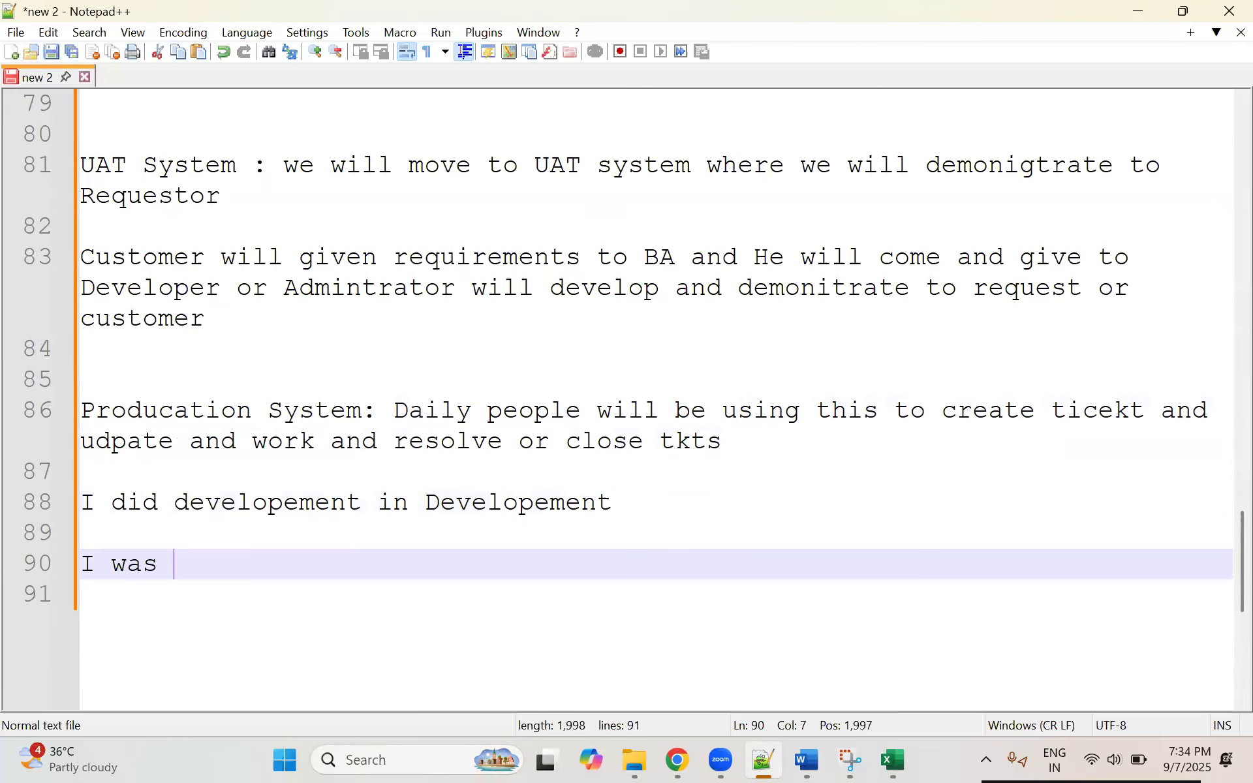
type("demontrat")
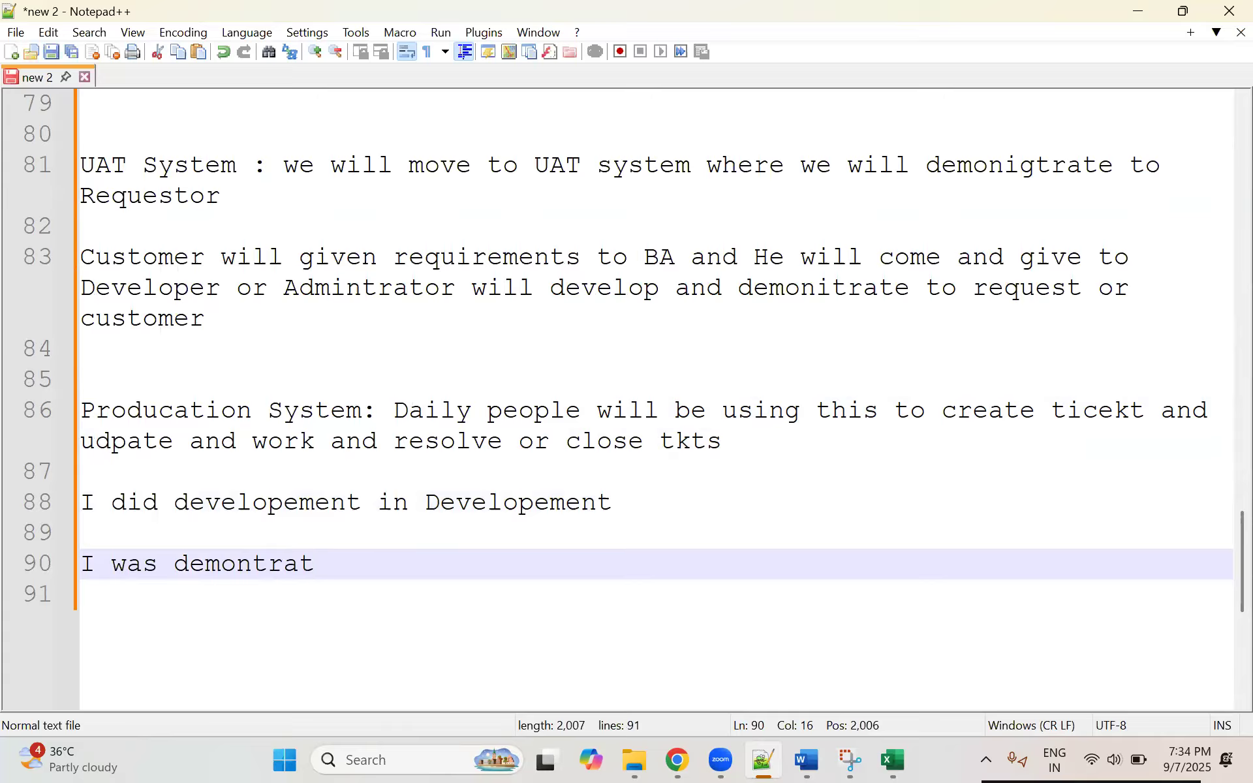
type("ing to Customer ")
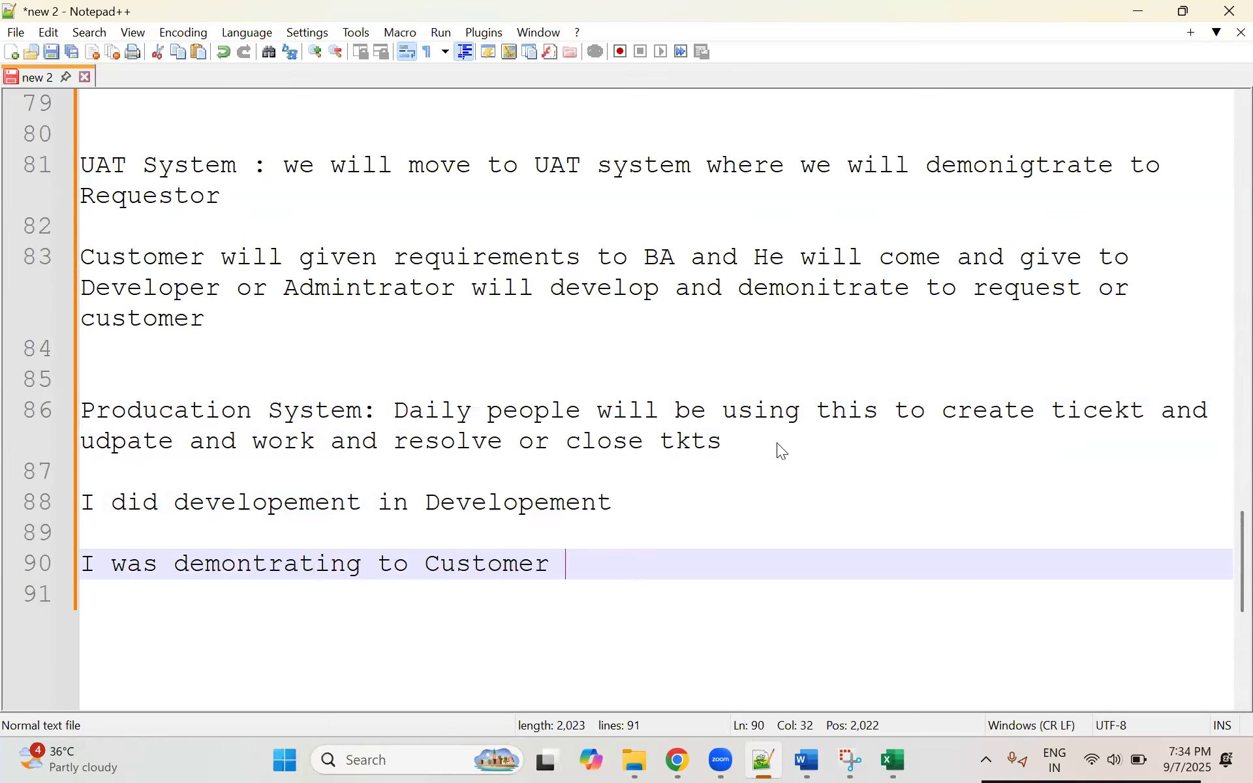
type("and customer some ")
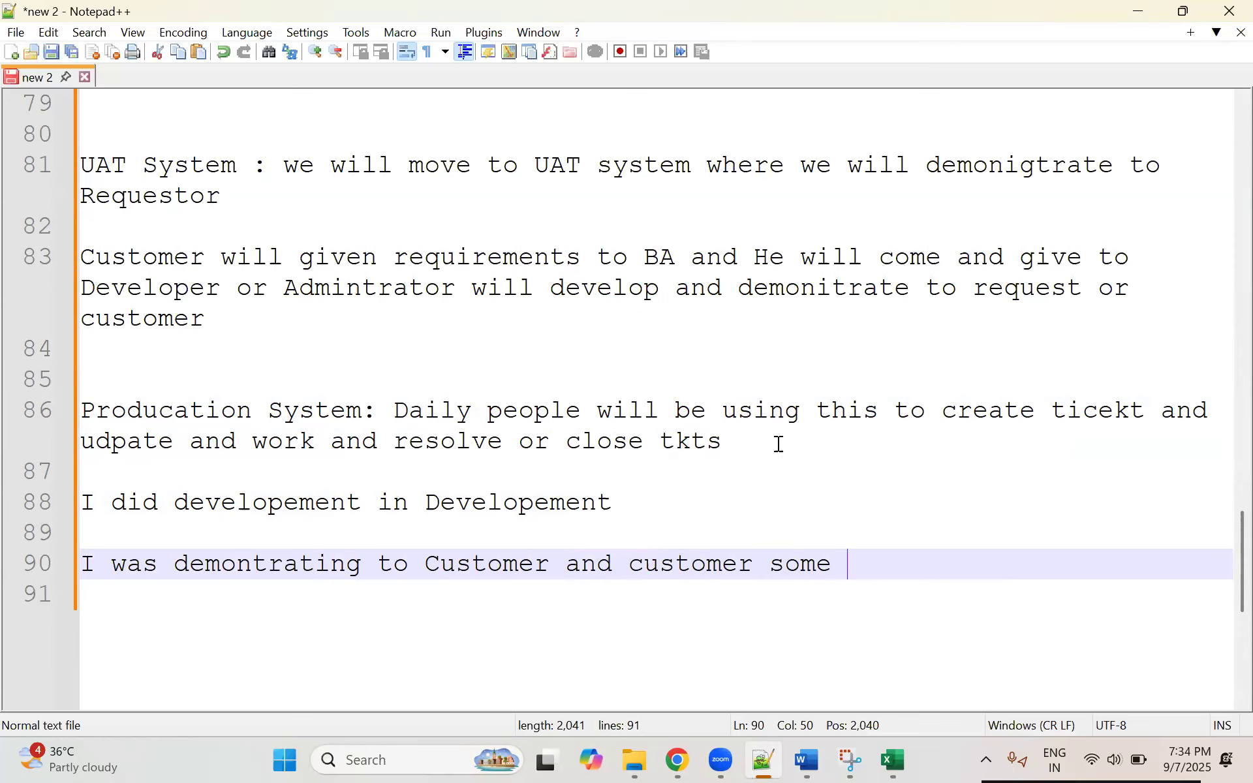
type("changes")
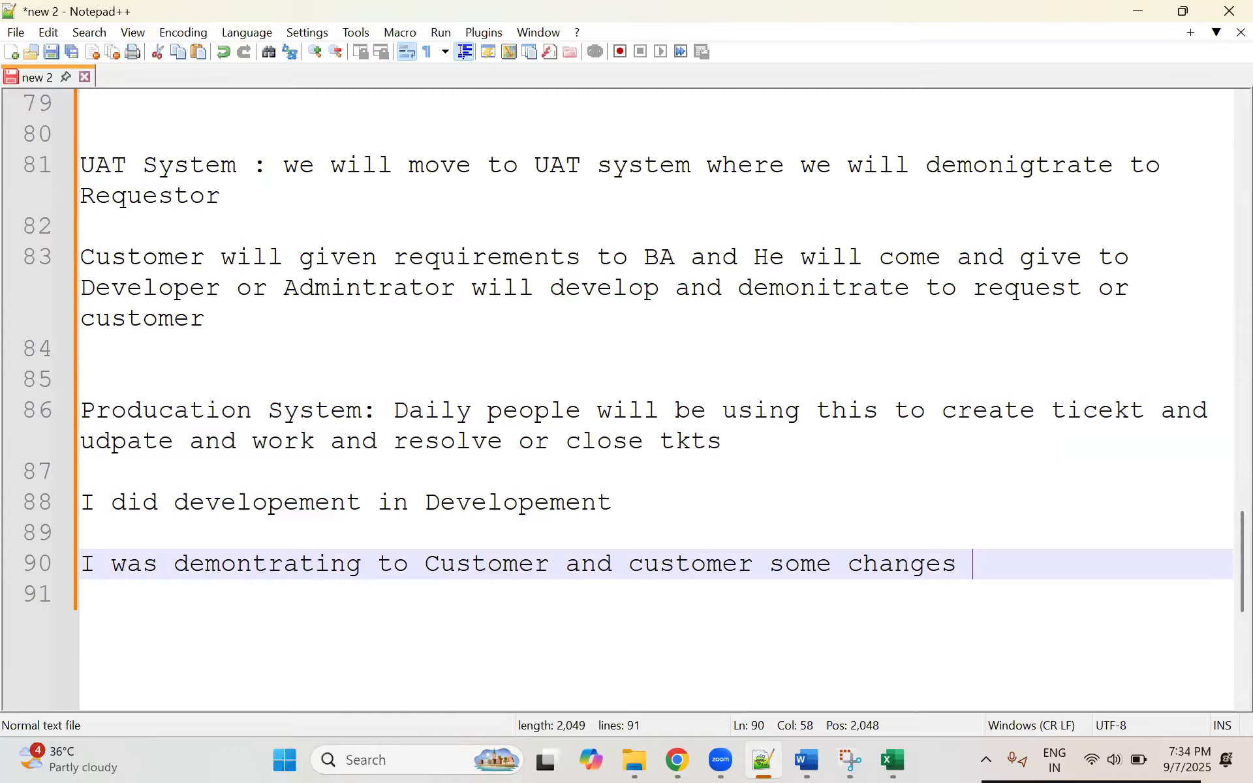
Step: Prefix the customer demonstration line with "UAT: " and leave blank lines below it
left_click(624, 502)
left_click(976, 568)
key("Return")
key("Return")
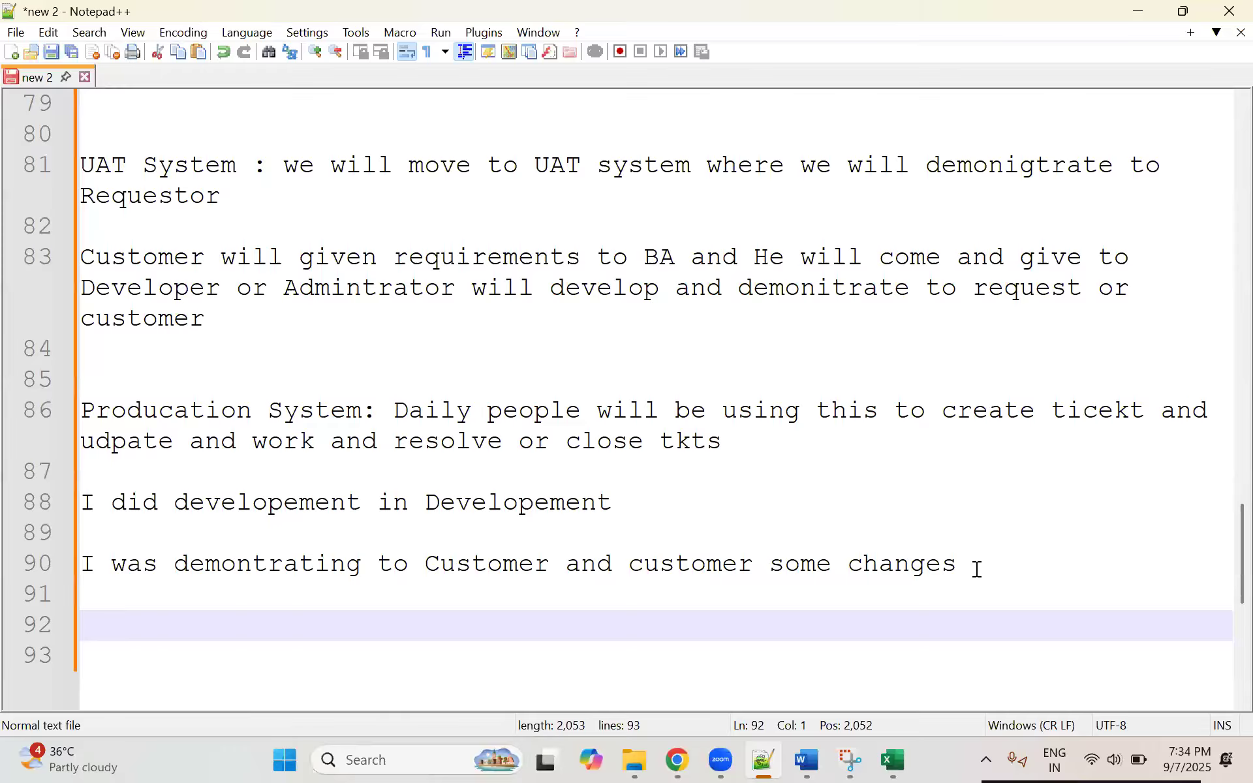
key("Up")
key("Up")
type("UAT")
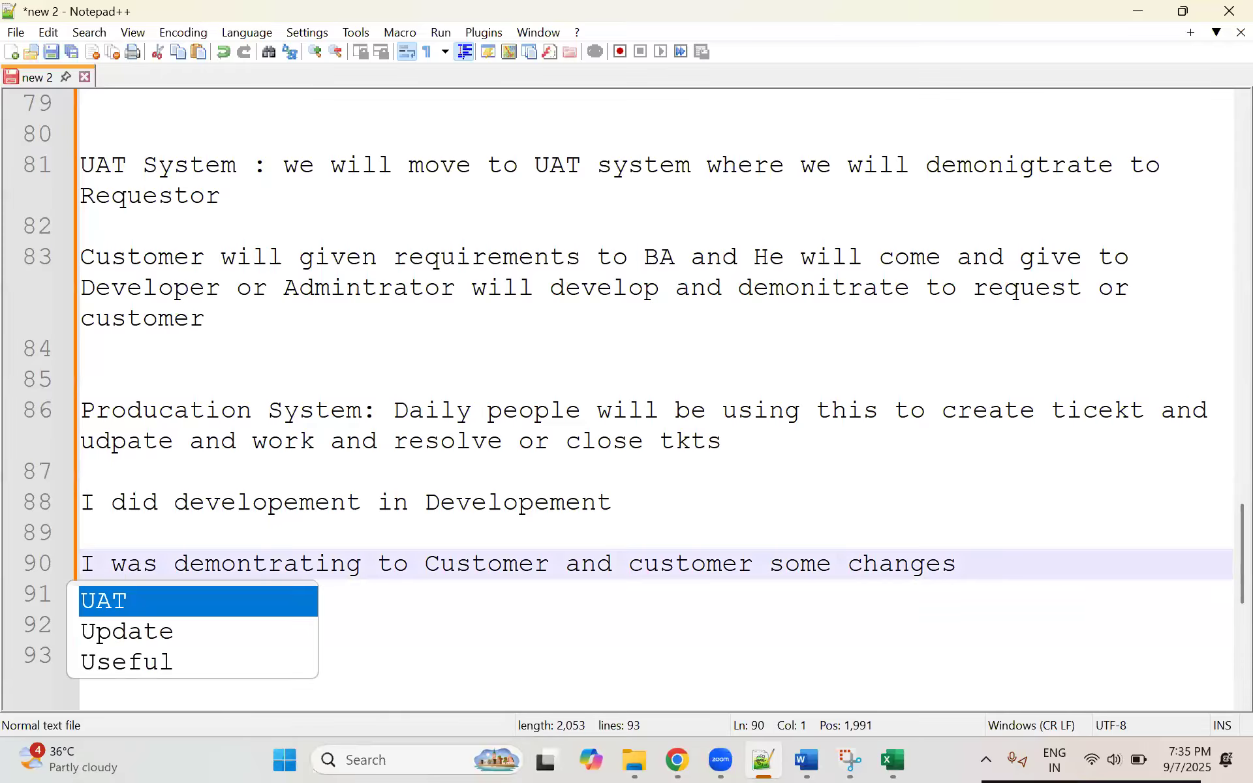
type(":")
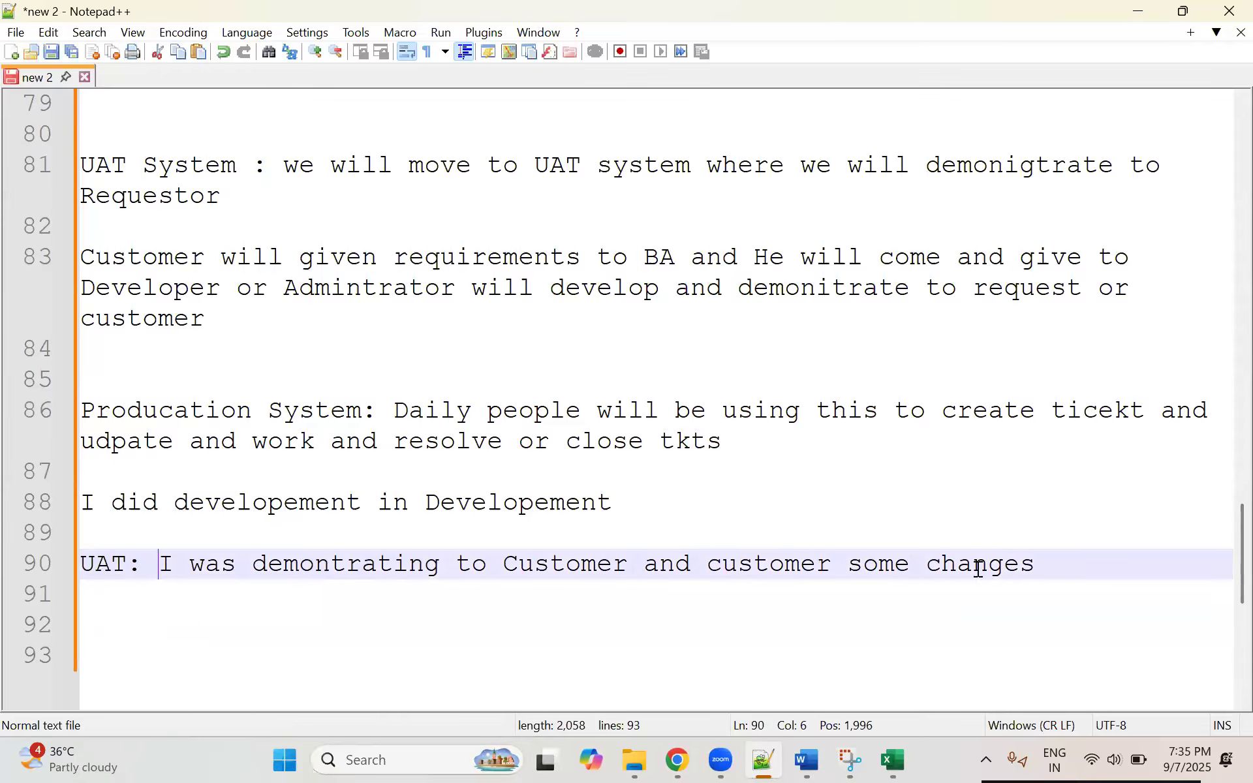
Step: Highlight the customer demonstration text in the UAT line and add two more line breaks after it
left_click(675, 507)
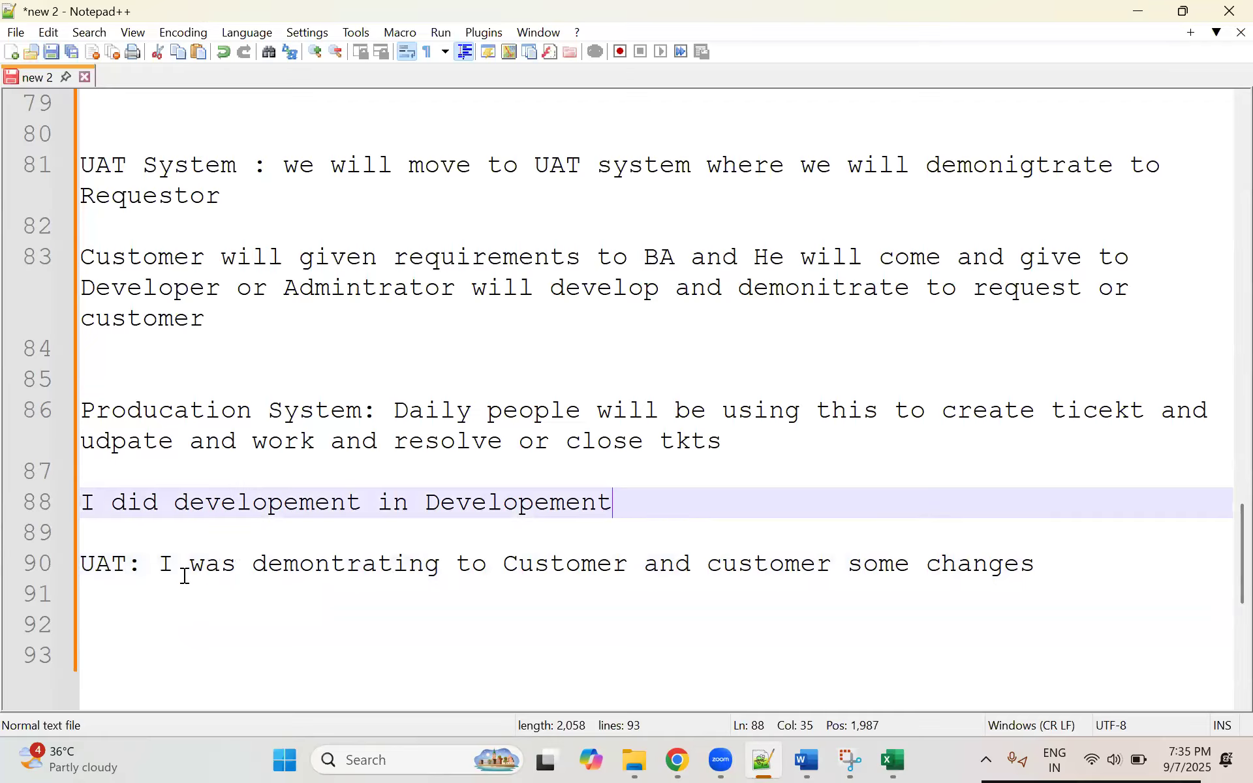
left_click(160, 564)
left_click_drag(875, 581, 1035, 564)
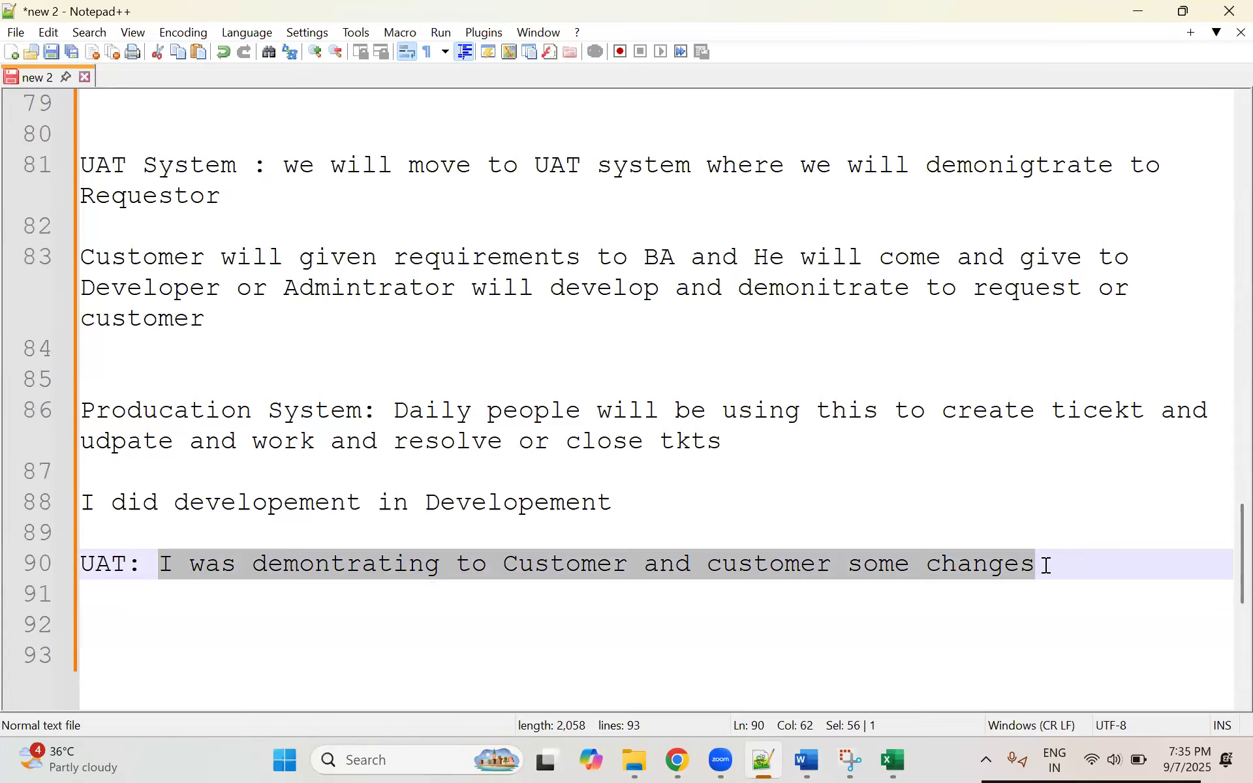
left_click(1046, 565)
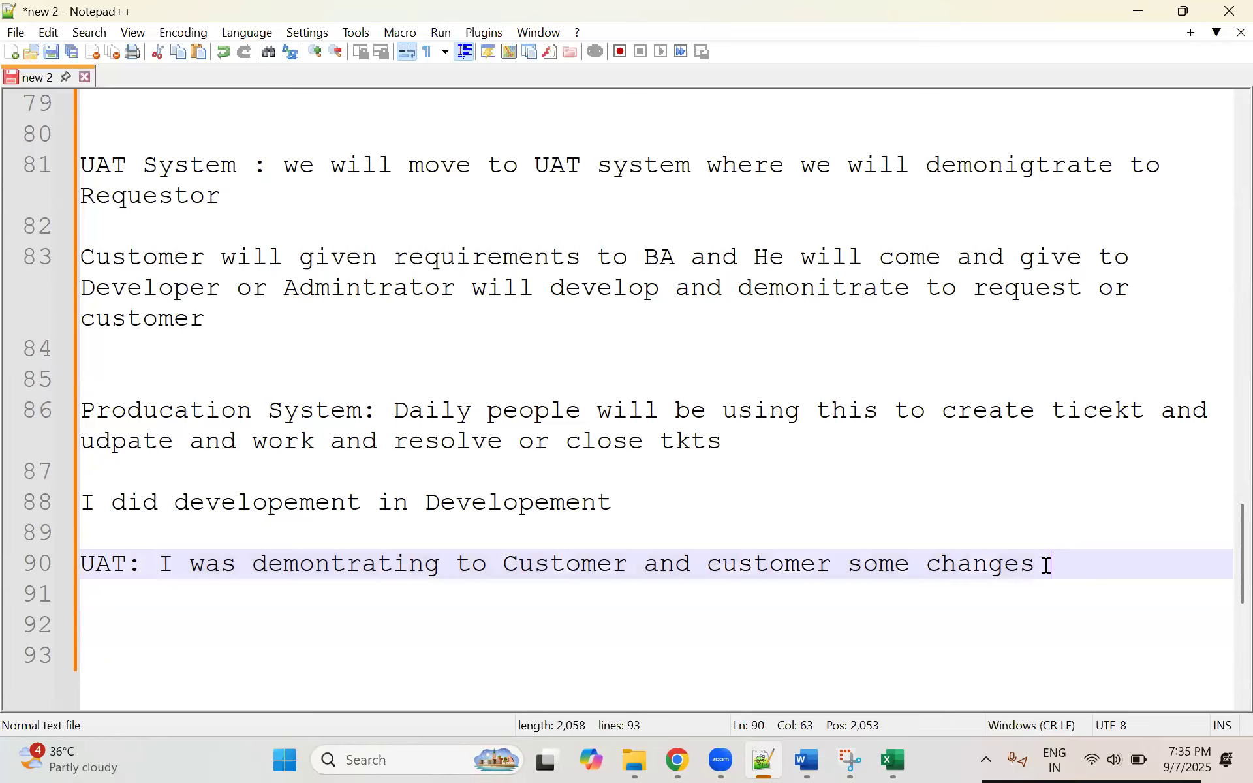
key("Return")
Step: Insert the entry "Update_1" between the development note and the UAT line
key("Return")
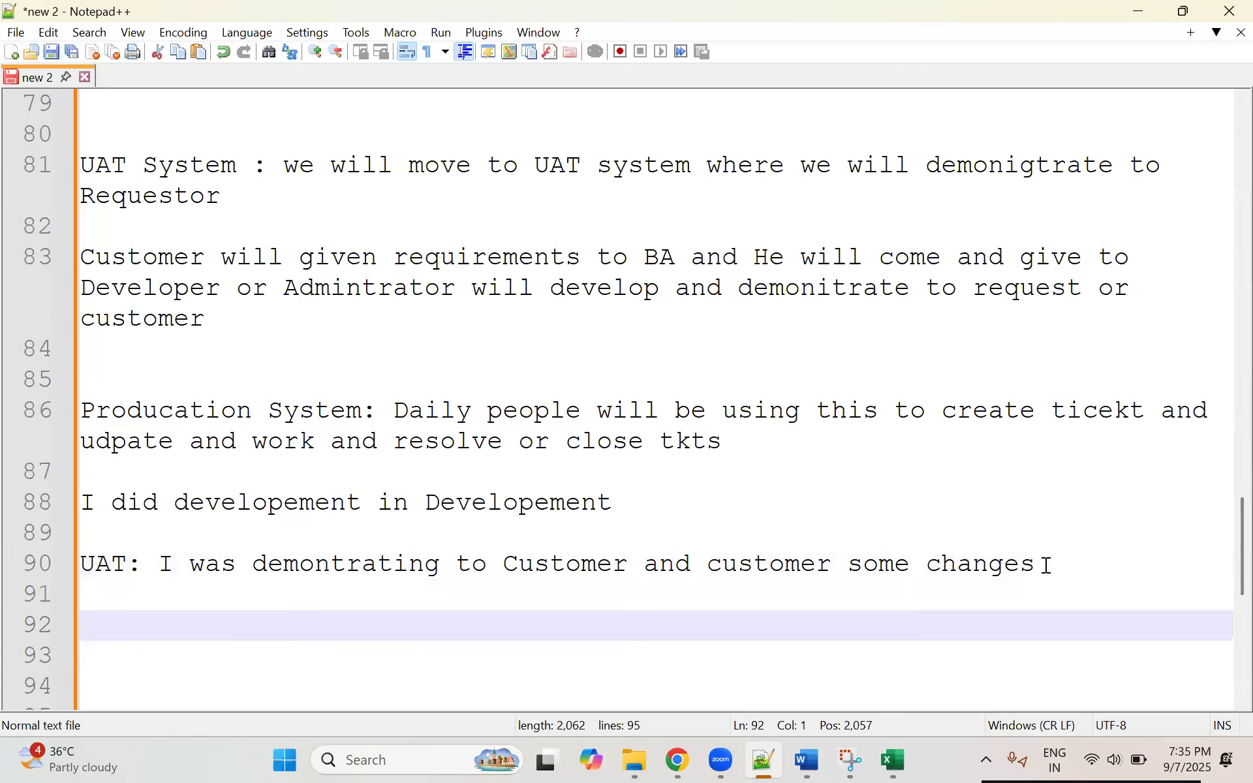
left_click_drag(128, 563, 793, 562)
left_click(646, 502)
key("Return")
key("Return")
type("Update_1")
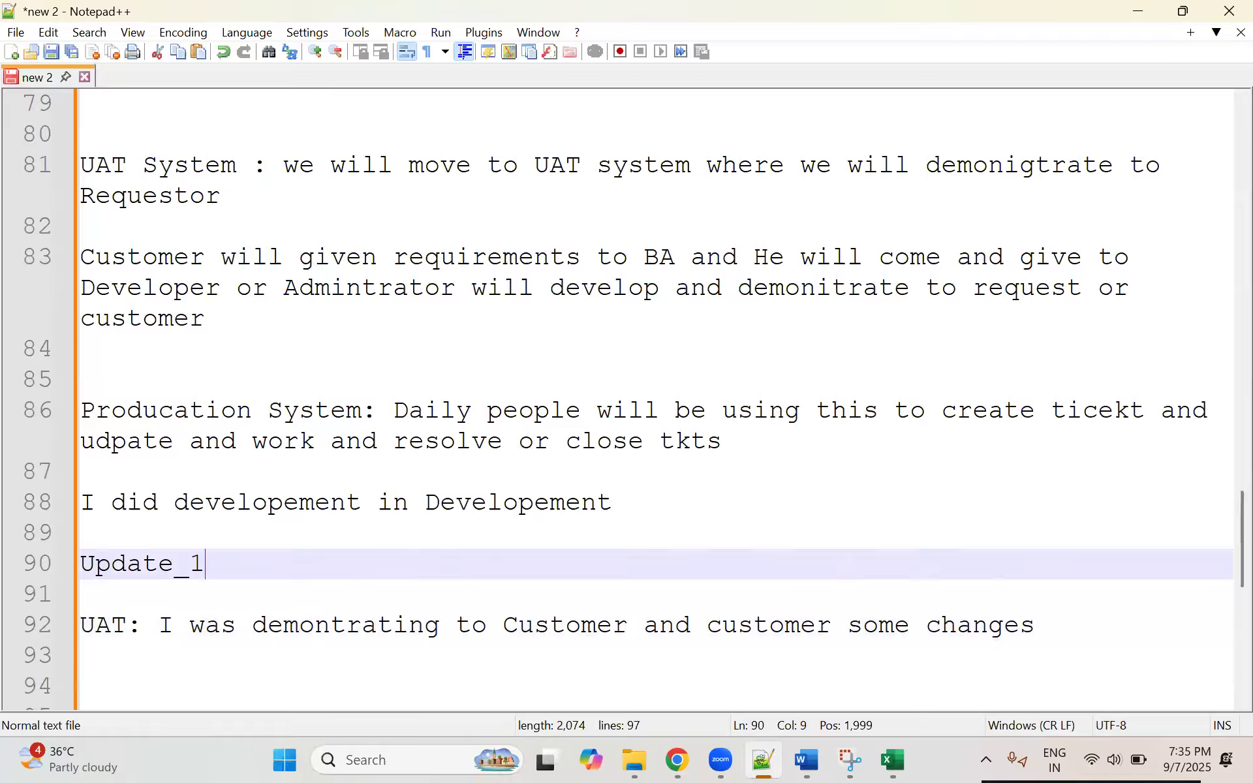
Step: Add the entries "Udpate_2" and "Update_3" on separate lines below Update_1
left_click_drag(221, 568, 54, 556)
left_click(253, 581)
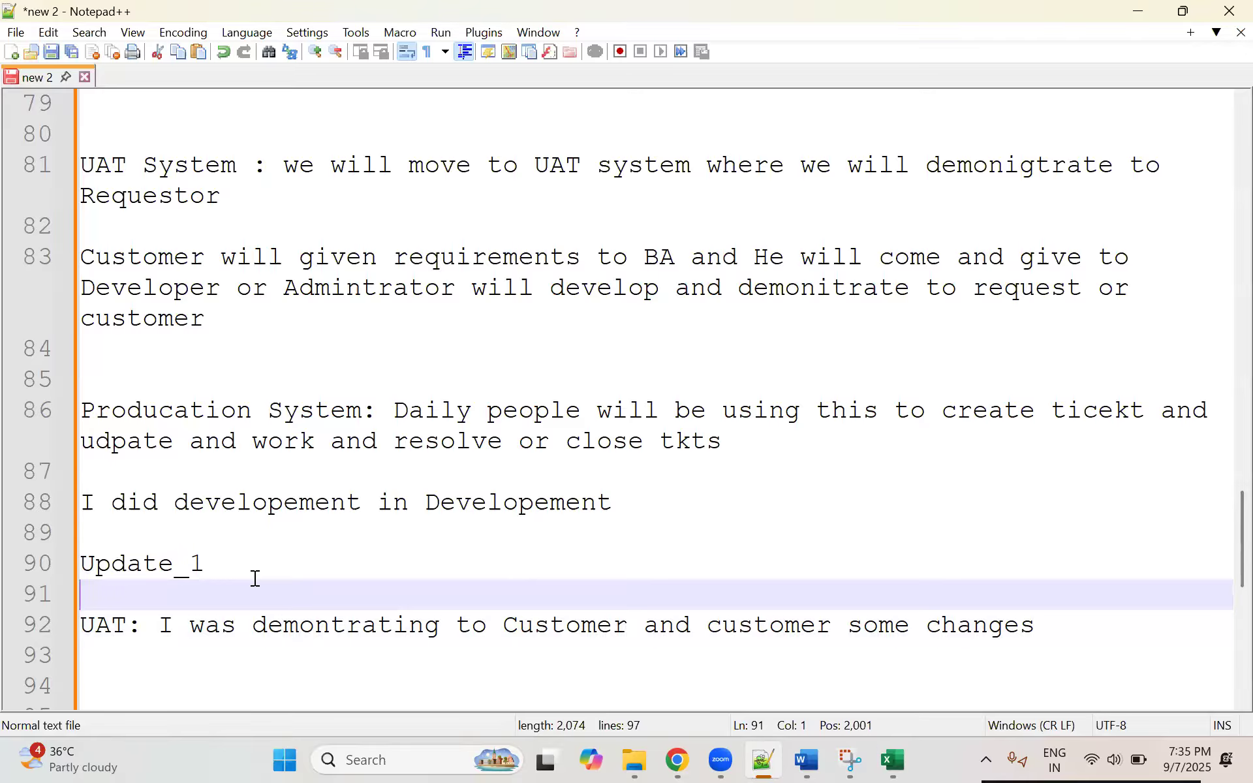
type("Udpate")
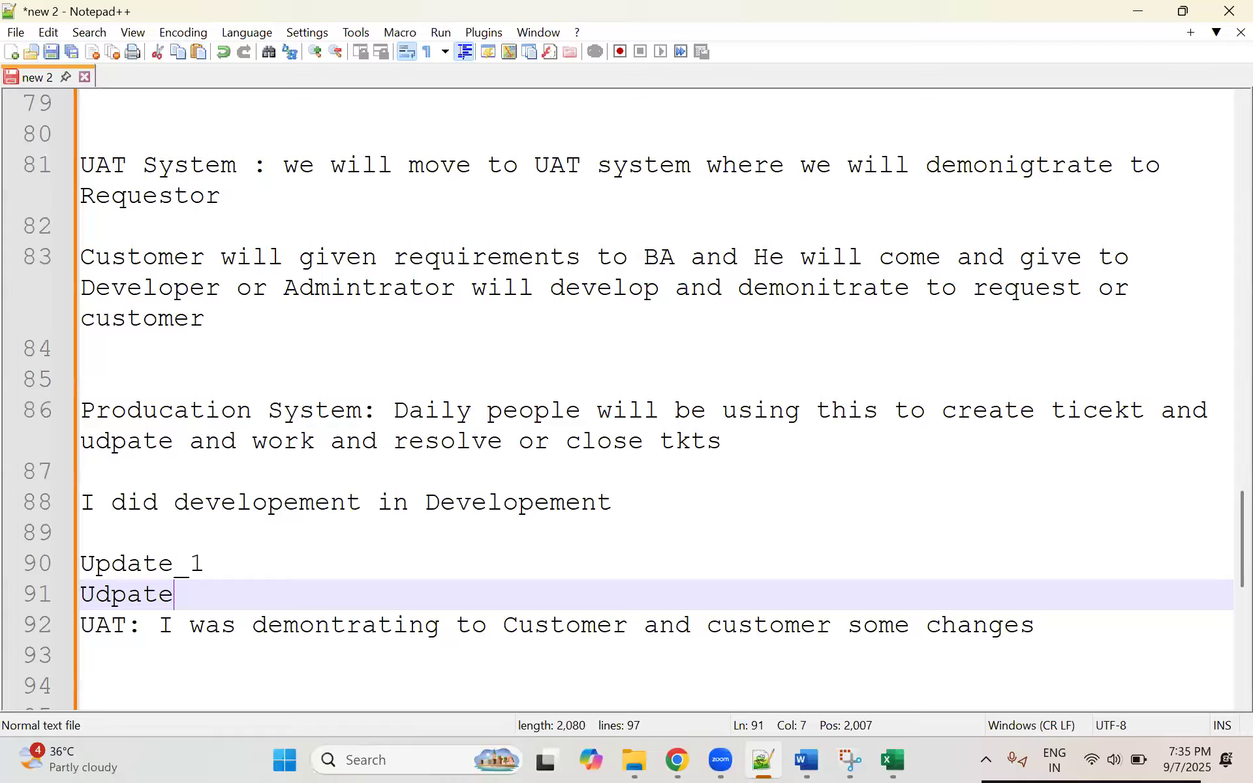
type("_2")
key("Return")
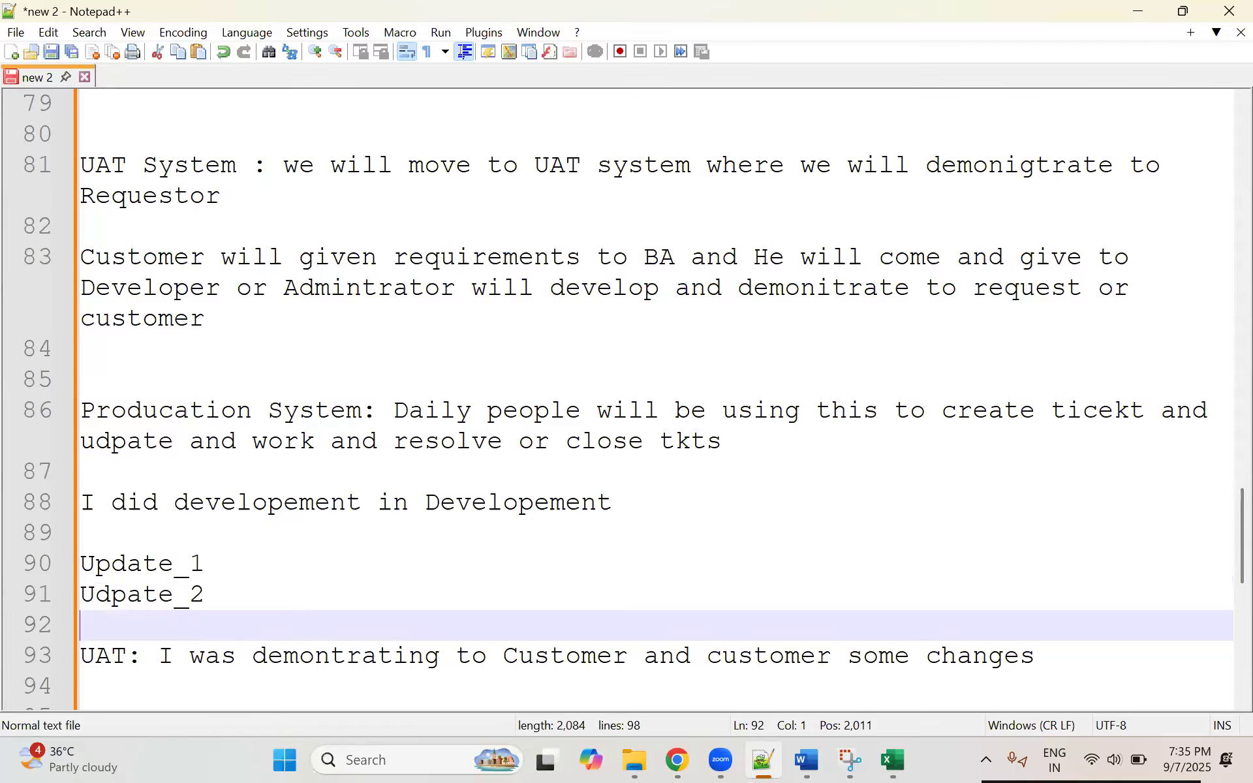
type("Update_")
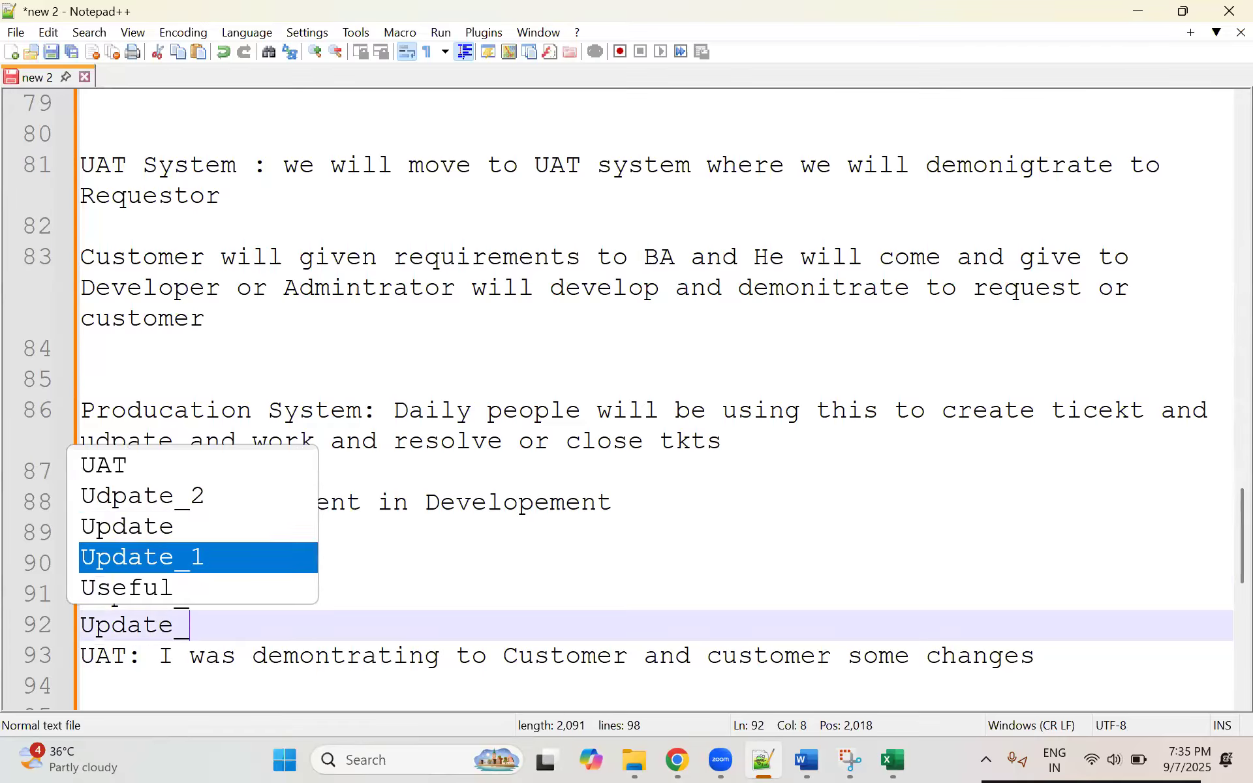
type("3")
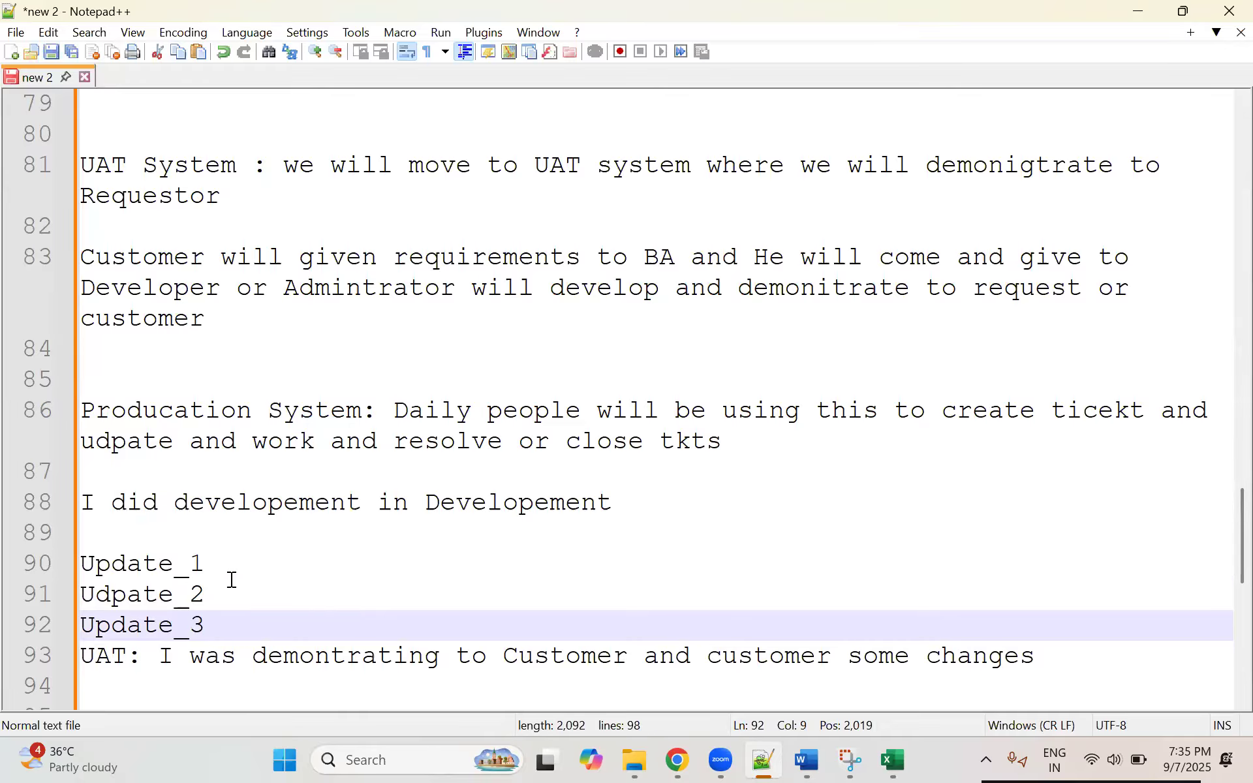
Step: Highlight the three update entries, then the whole UAT line below them
key("Up")
key("Up")
left_click_drag(243, 620, 73, 564)
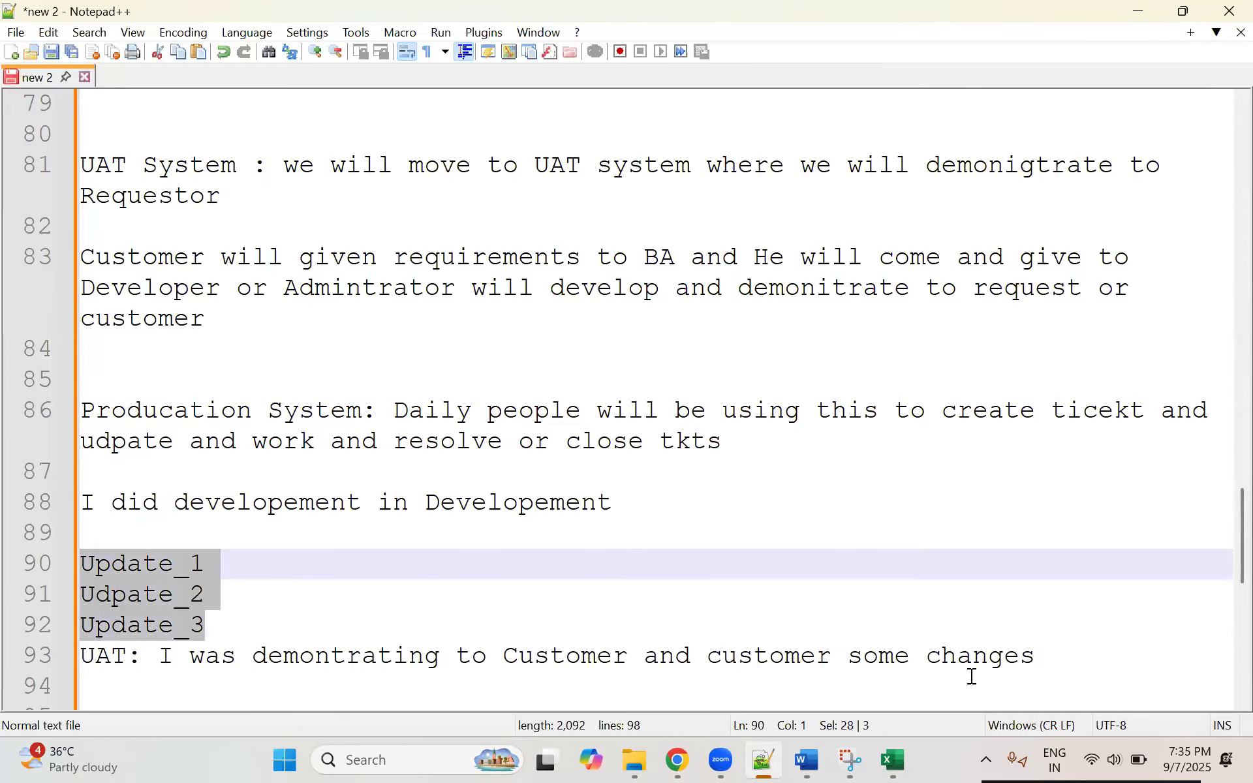
left_click_drag(1040, 657, 143, 657)
left_click(67, 661)
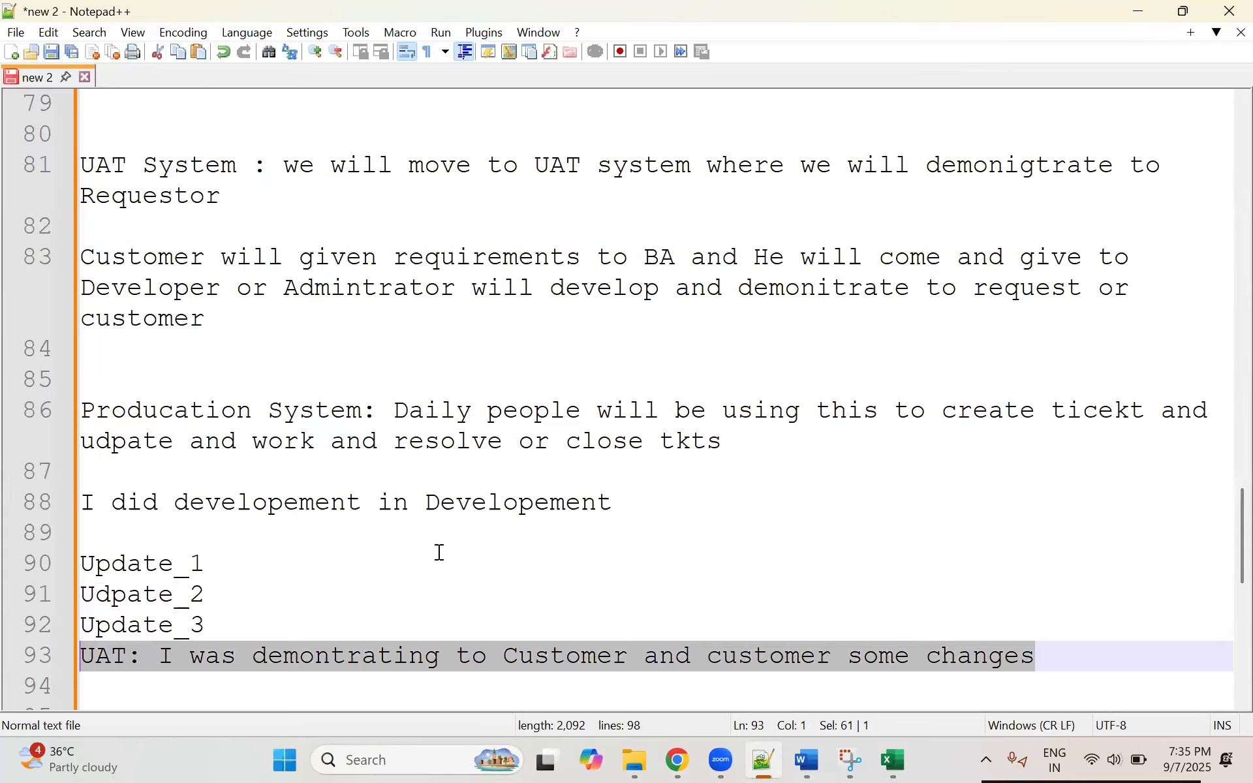
Step: Remove the trailing space from the UAT line and add the line "Moved production" below it
scroll(437, 551, "down", 2)
left_click(1057, 384)
key("BackSpace")
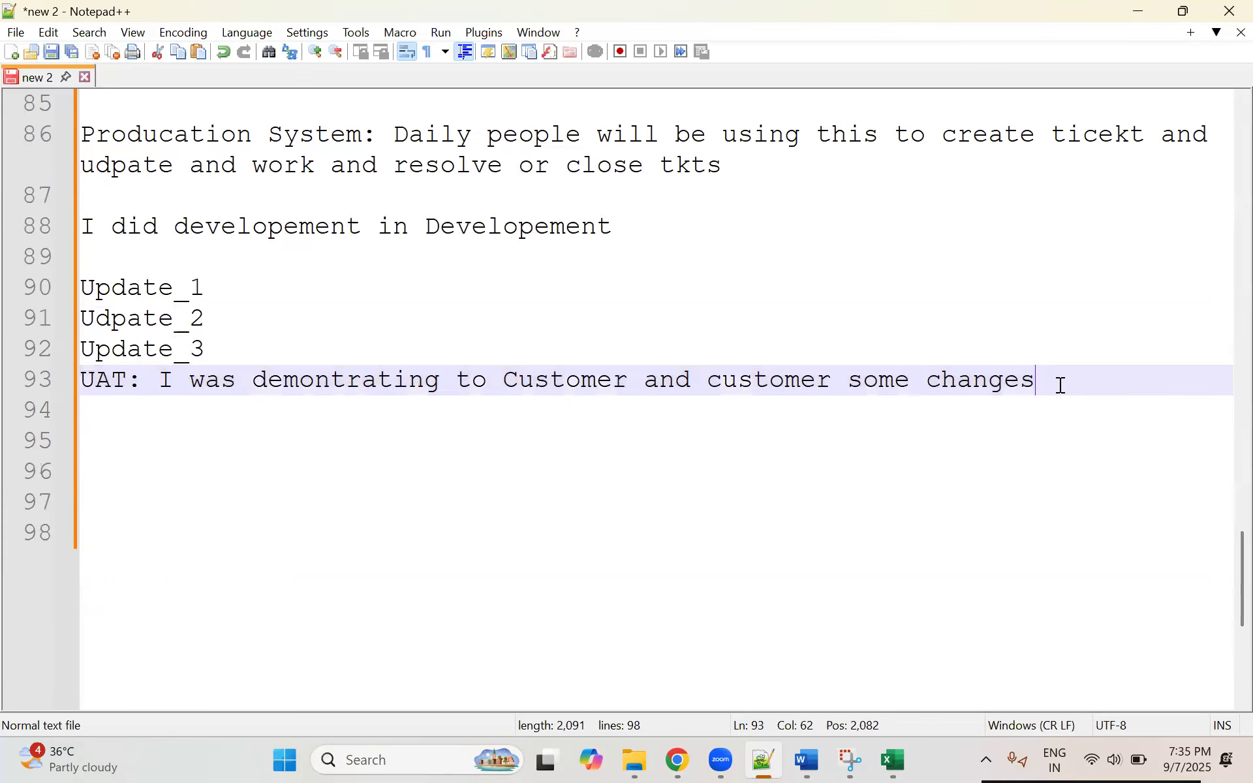
key("Return")
key("Return")
type("U")
key("BackSpace")
type("Moved")
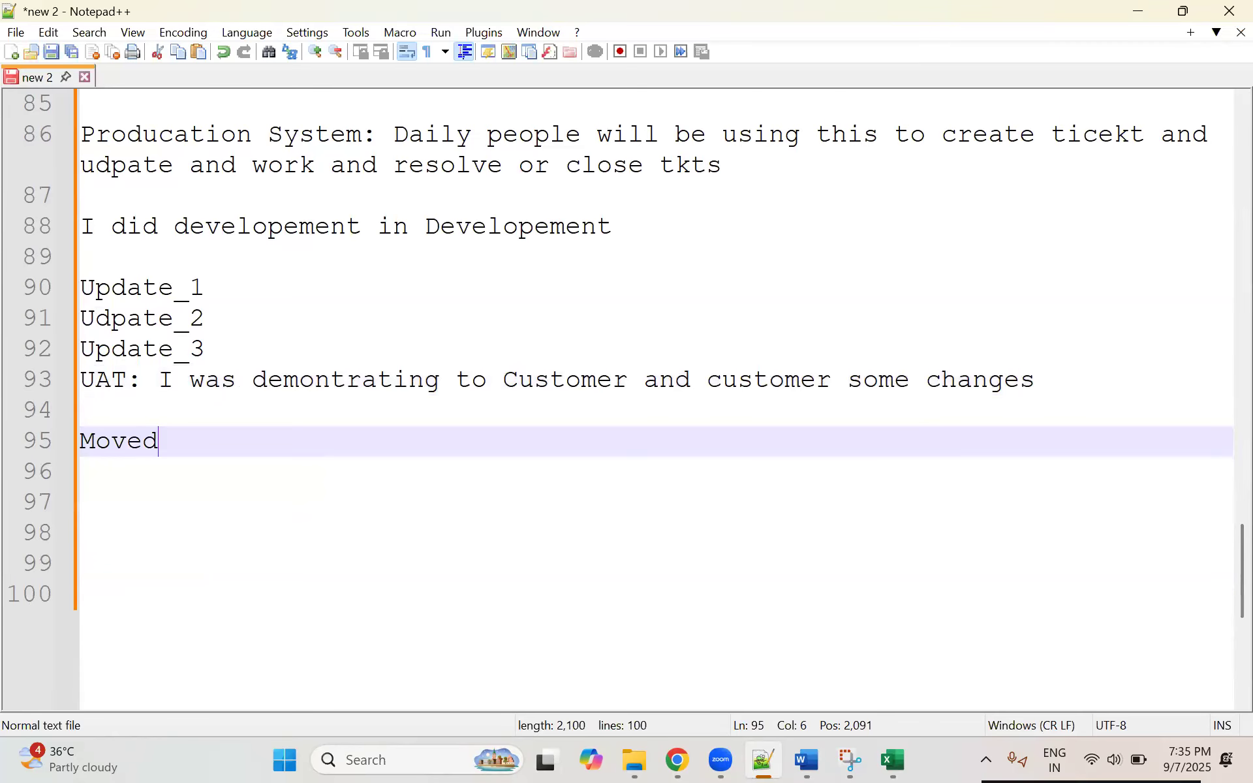
type(" production")
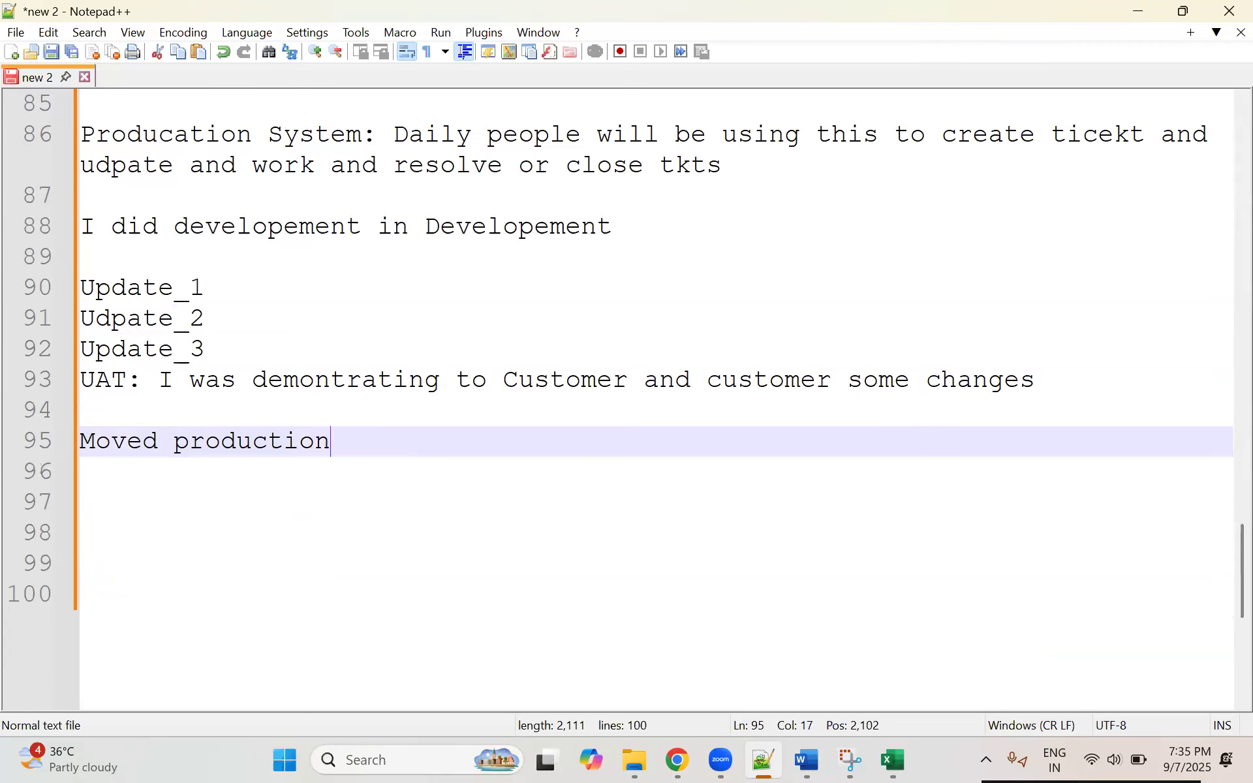
Step: Add the line "3 Udpate sets" below the "Moved production" note, followed by blank lines
key("Return")
key("Return")
type("3 Udpate")
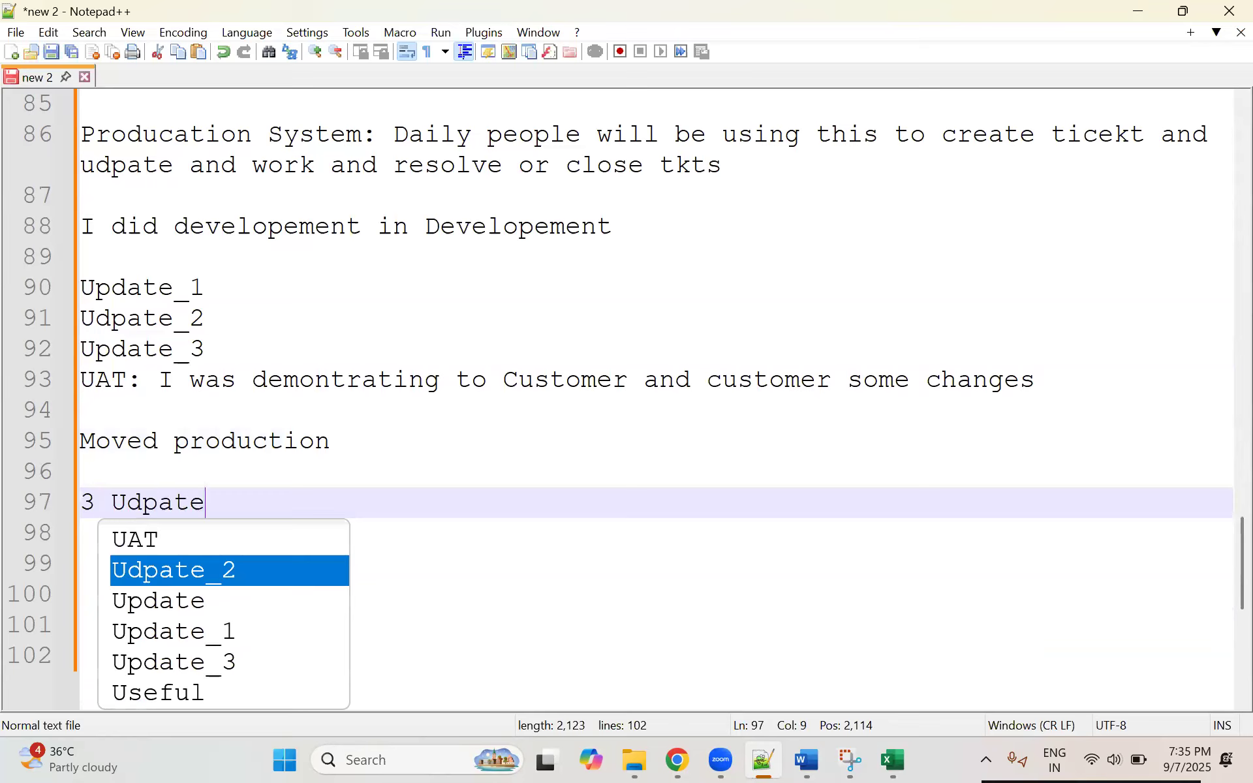
type(" sets")
key("Return")
key("Return")
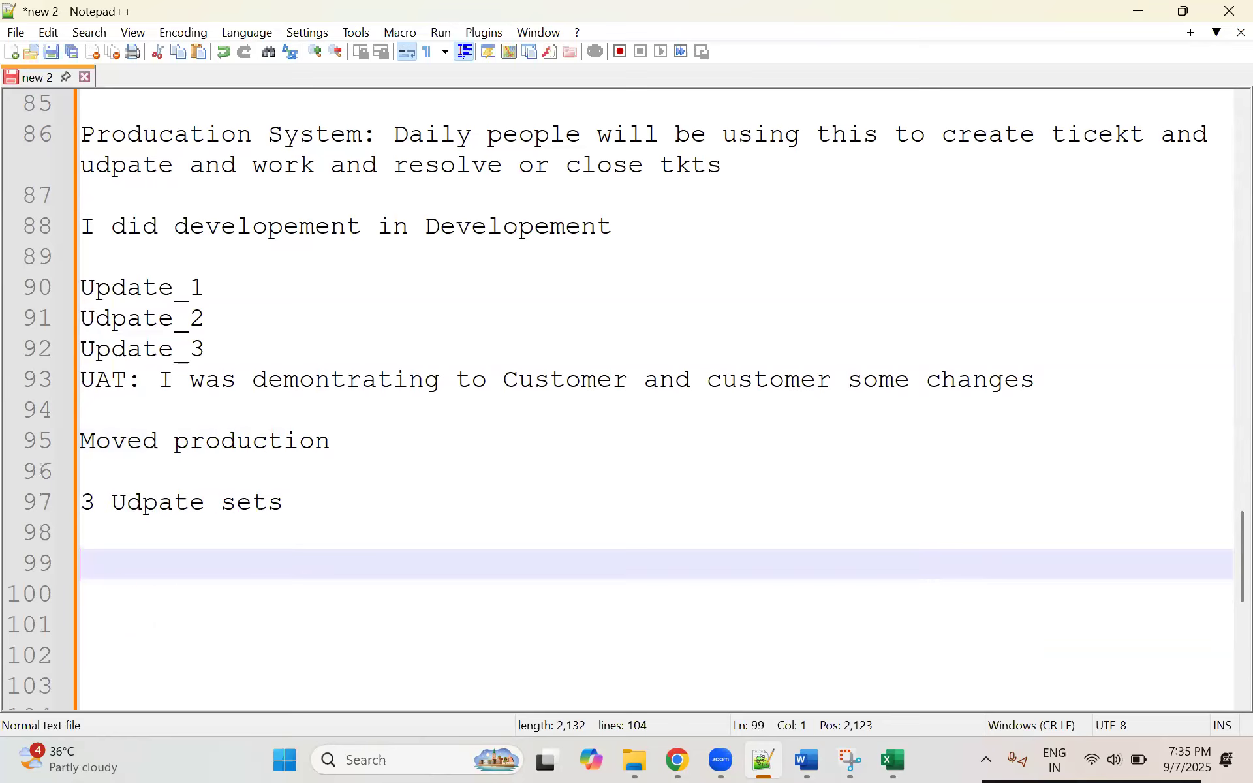
Step: Review the notes by highlighting the update entries one by one, then the production and "3 Udpate sets" lines
left_click_drag(209, 350, 59, 292)
left_click(149, 293)
left_click_drag(238, 285, 70, 290)
left_click_drag(224, 326, 63, 363)
left_click(215, 352)
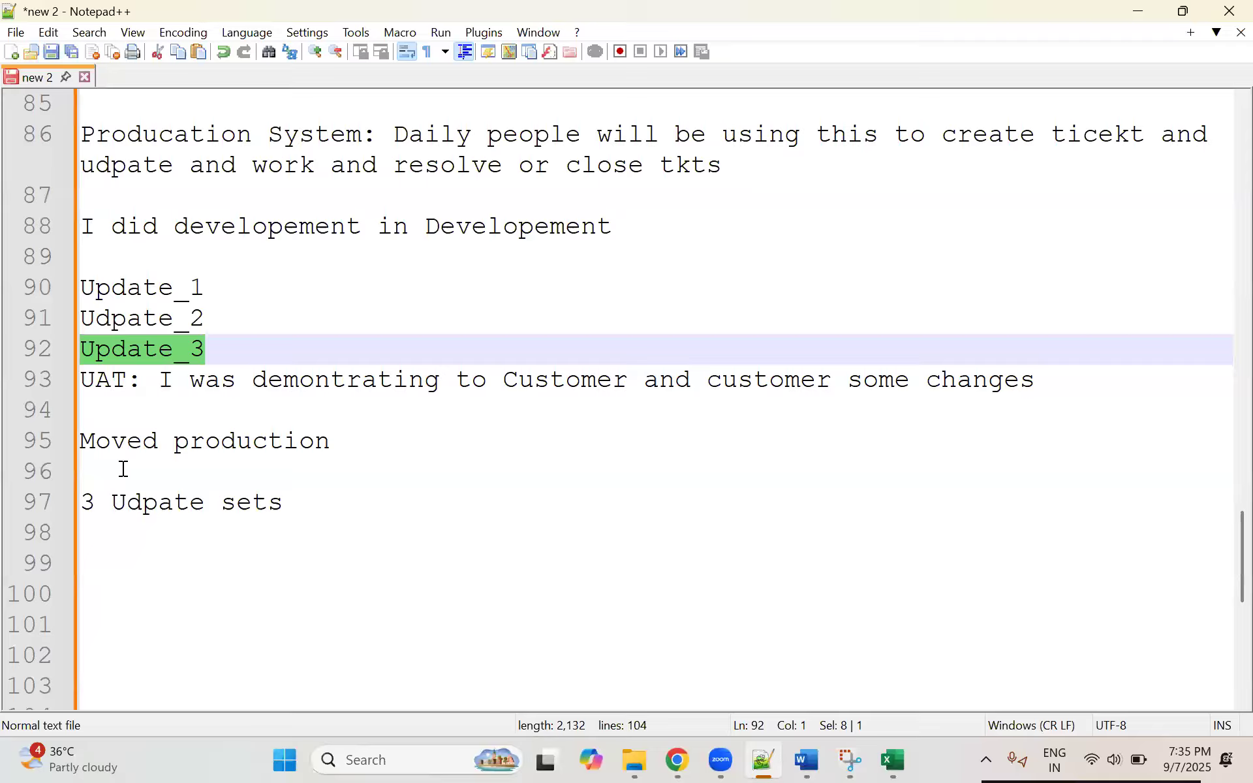
left_click(274, 521)
left_click_drag(280, 507, 50, 412)
left_click(360, 481)
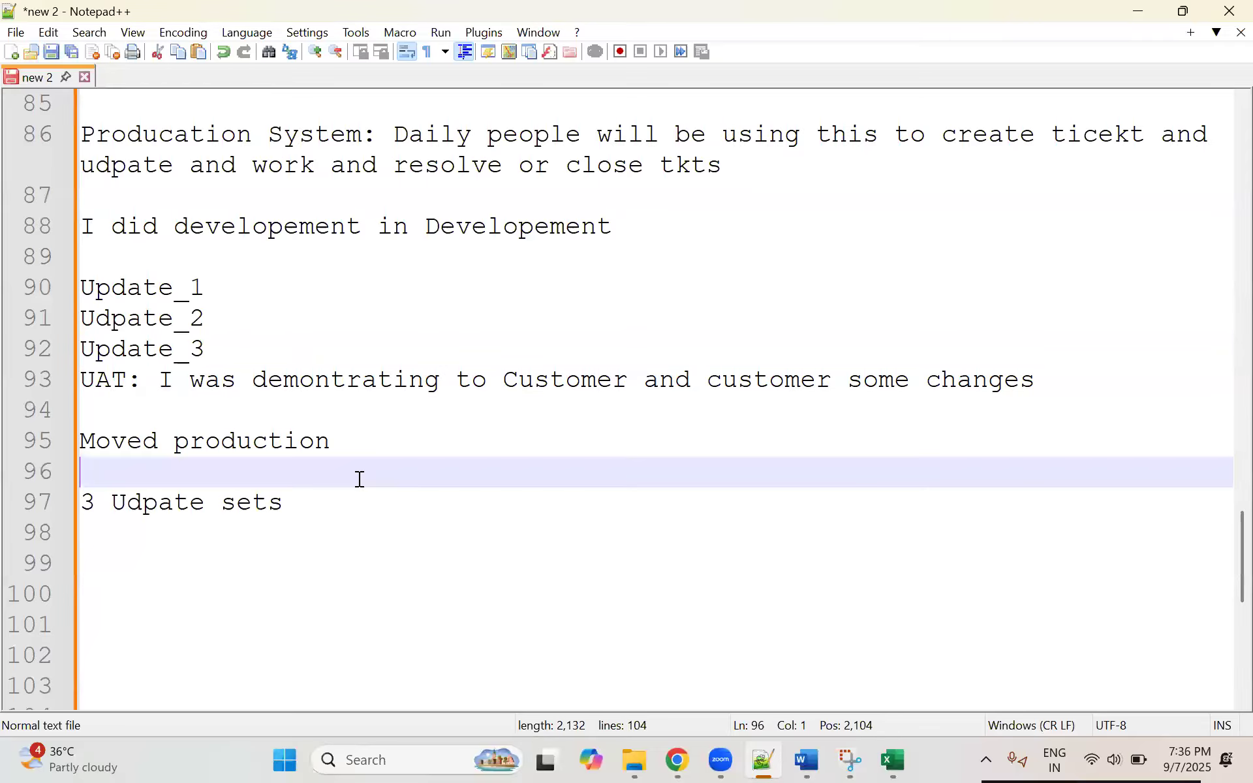
left_click(286, 503)
left_click_drag(285, 504, 73, 501)
left_click_drag(359, 512, 54, 500)
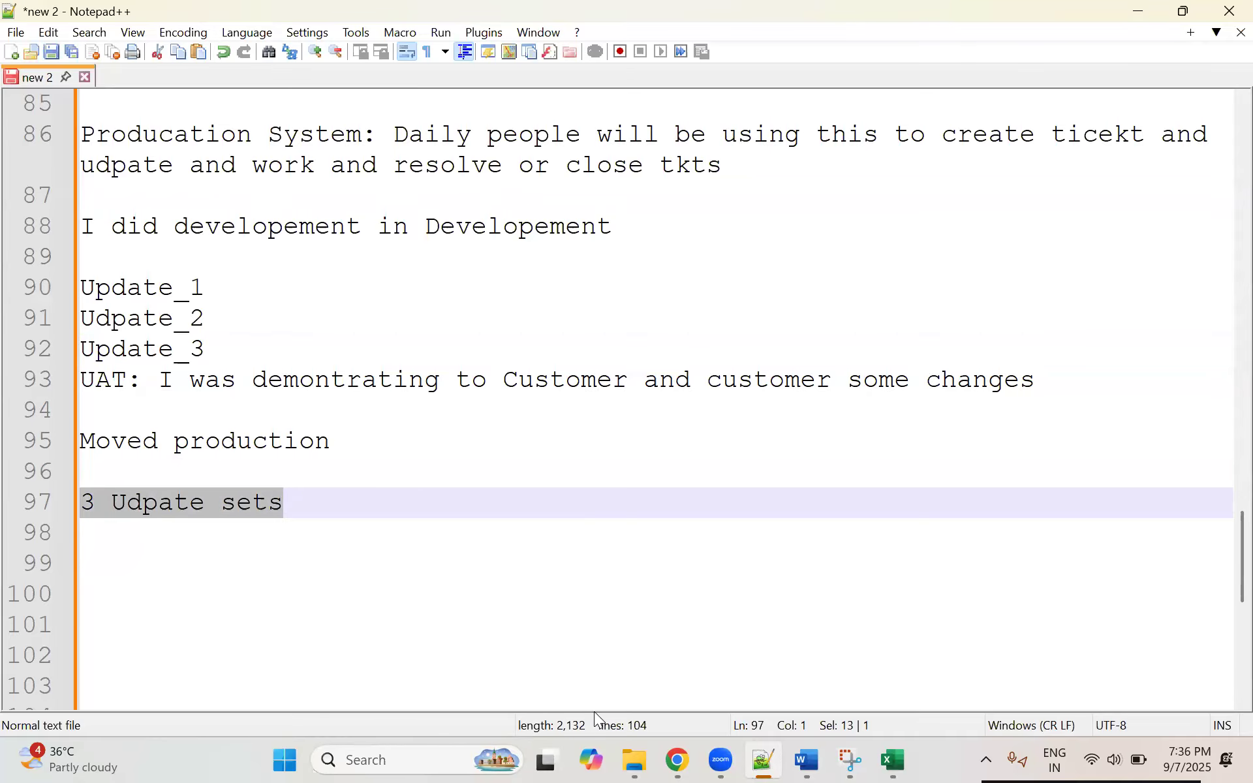
Step: Switch to Chrome to view the Business Rule Update RoundRobin System update set record, then return to Notepad++
left_click(677, 759)
left_click(555, 259)
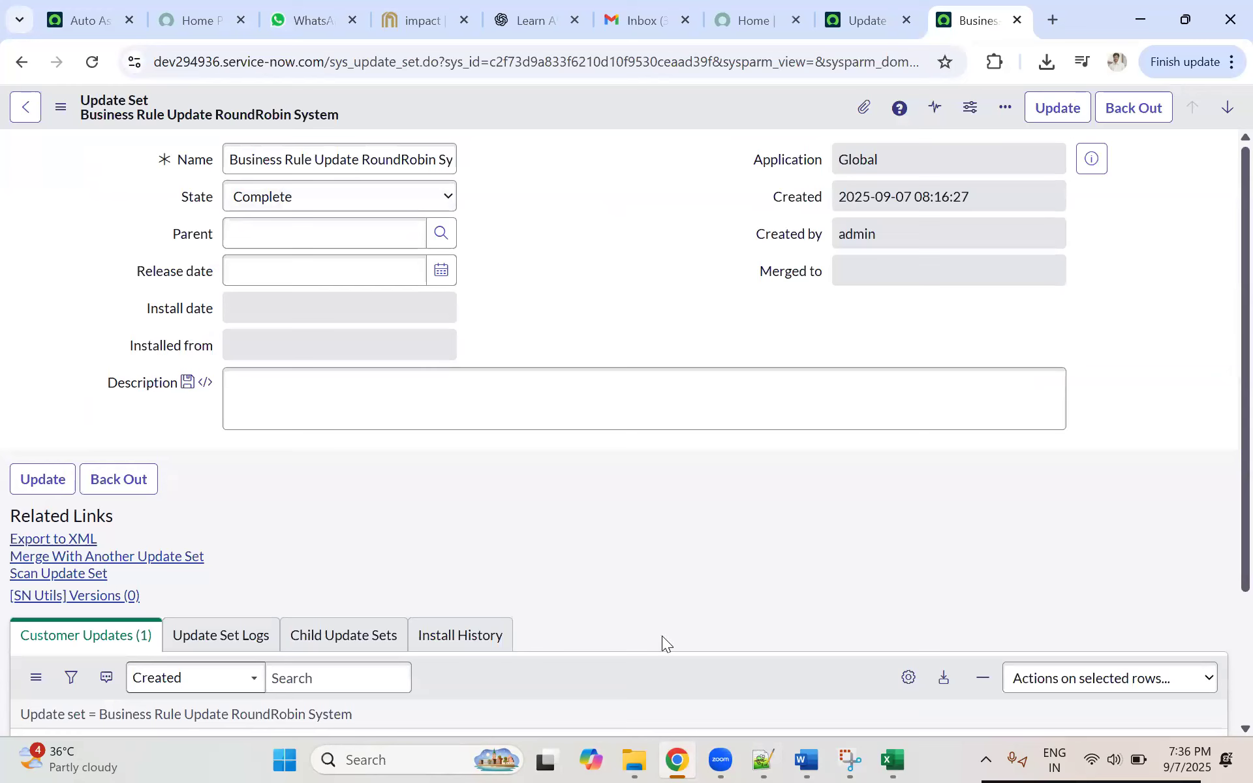
left_click(763, 760)
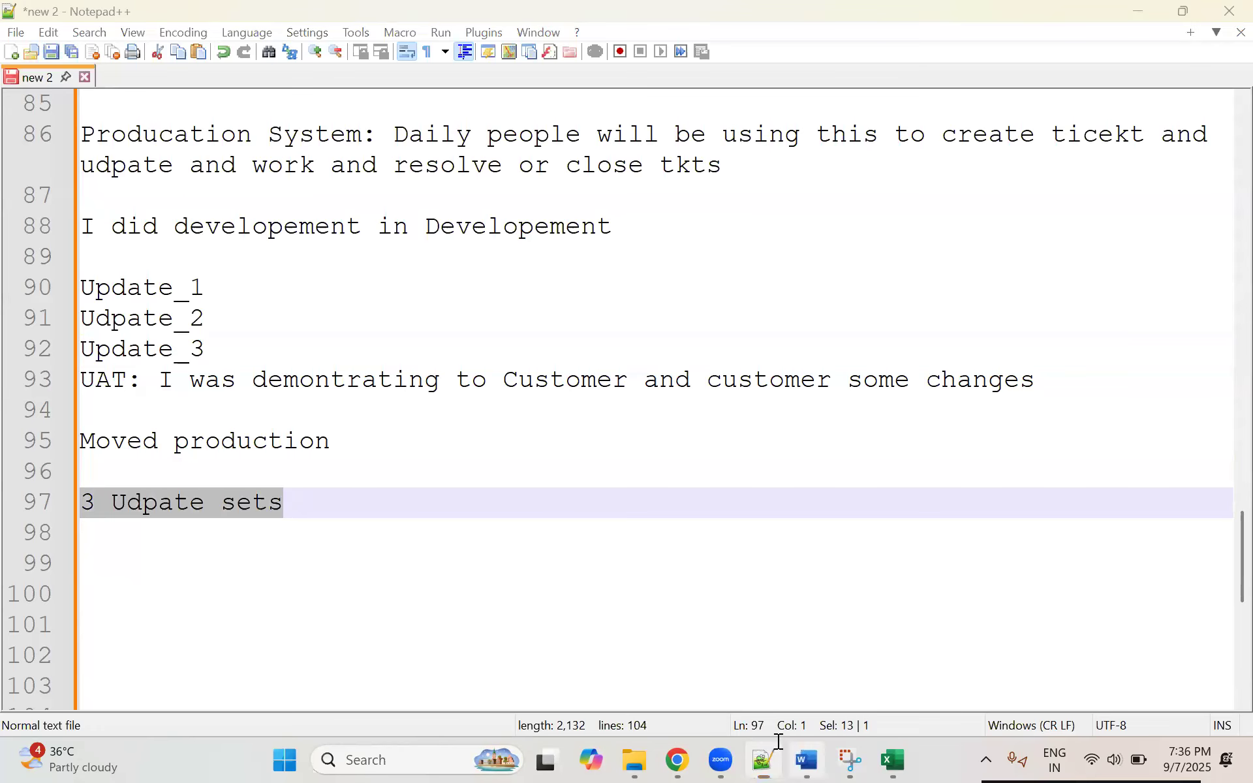
Step: Switch to the Topics_Day_18 document in Word and highlight the start of the Backup of XML and Restoring section
left_click(807, 760)
scroll(542, 341, "up", 3)
scroll(449, 383, "down", 10)
scroll(449, 382, "down", 3)
left_click_drag(349, 320, 447, 465)
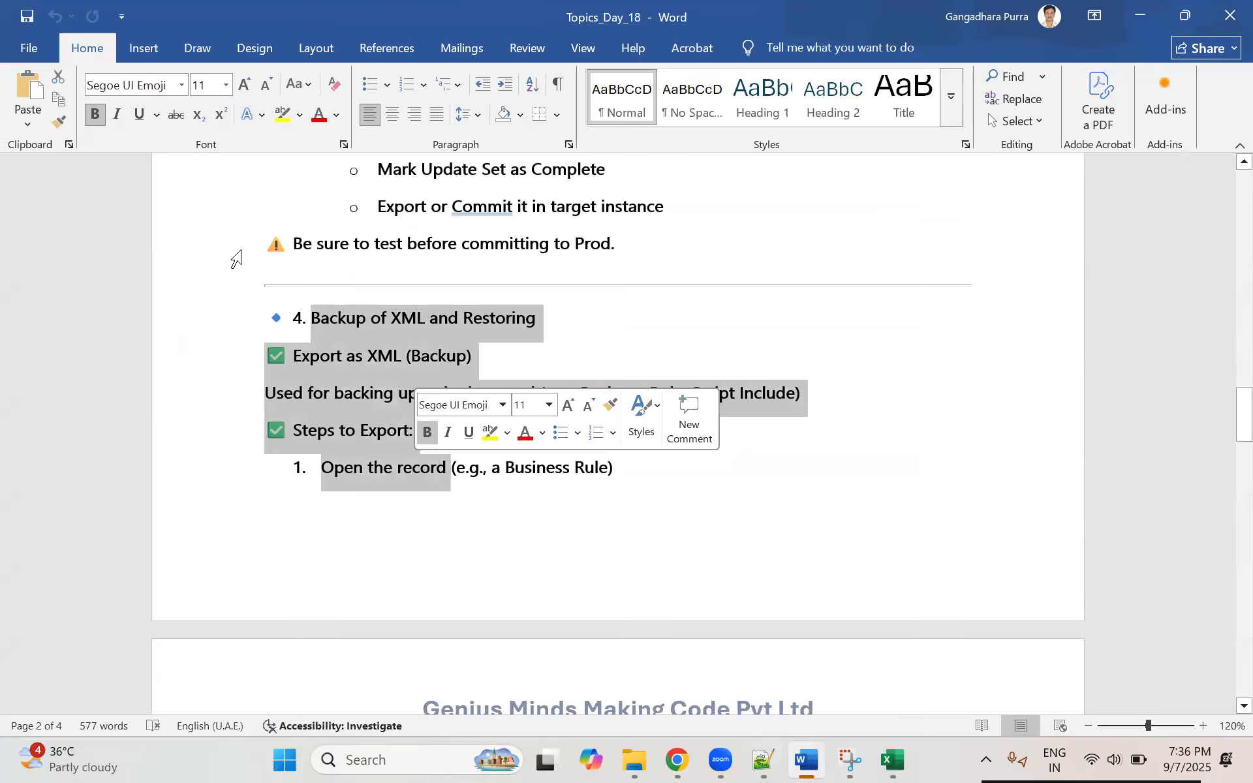
Step: Highlight the Update Set Creation section from its heading through the naming step, then go to the Scope section
scroll(344, 274, "up", 4)
scroll(344, 274, "up", 5)
left_click_drag(285, 319, 425, 577)
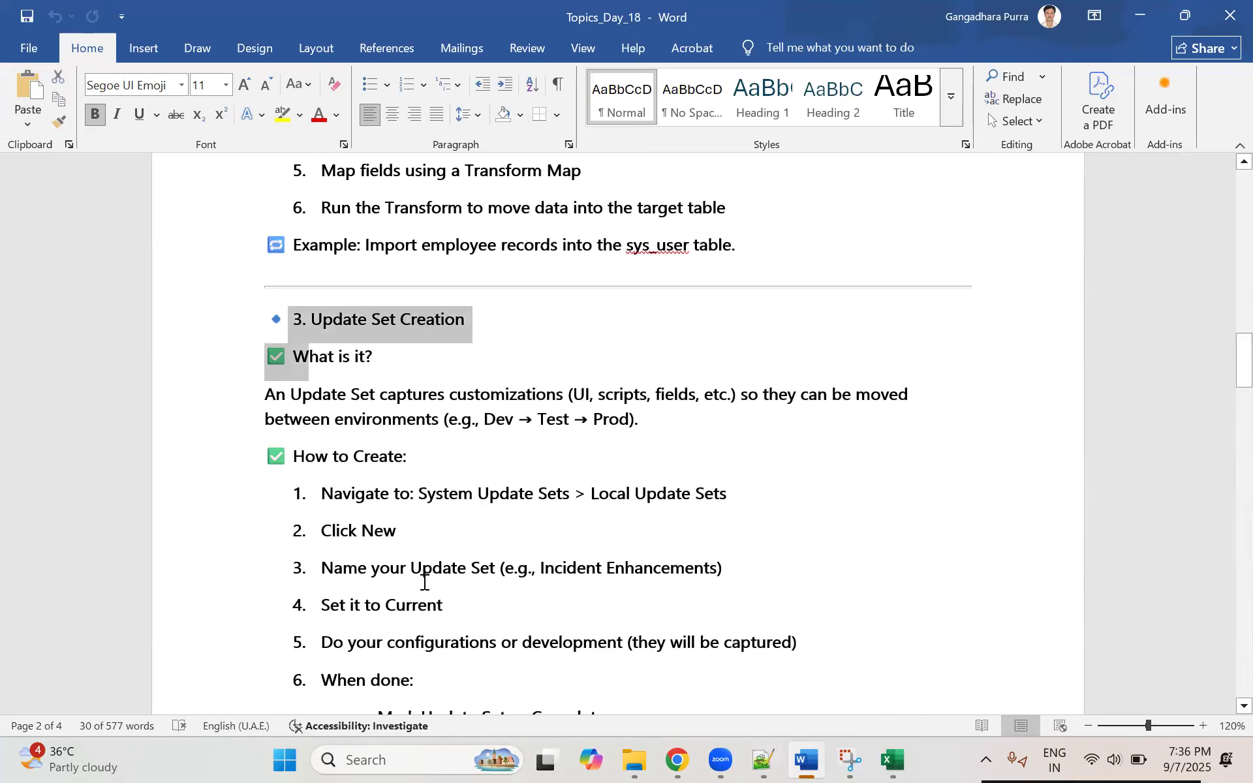
scroll(357, 477, "down", 10)
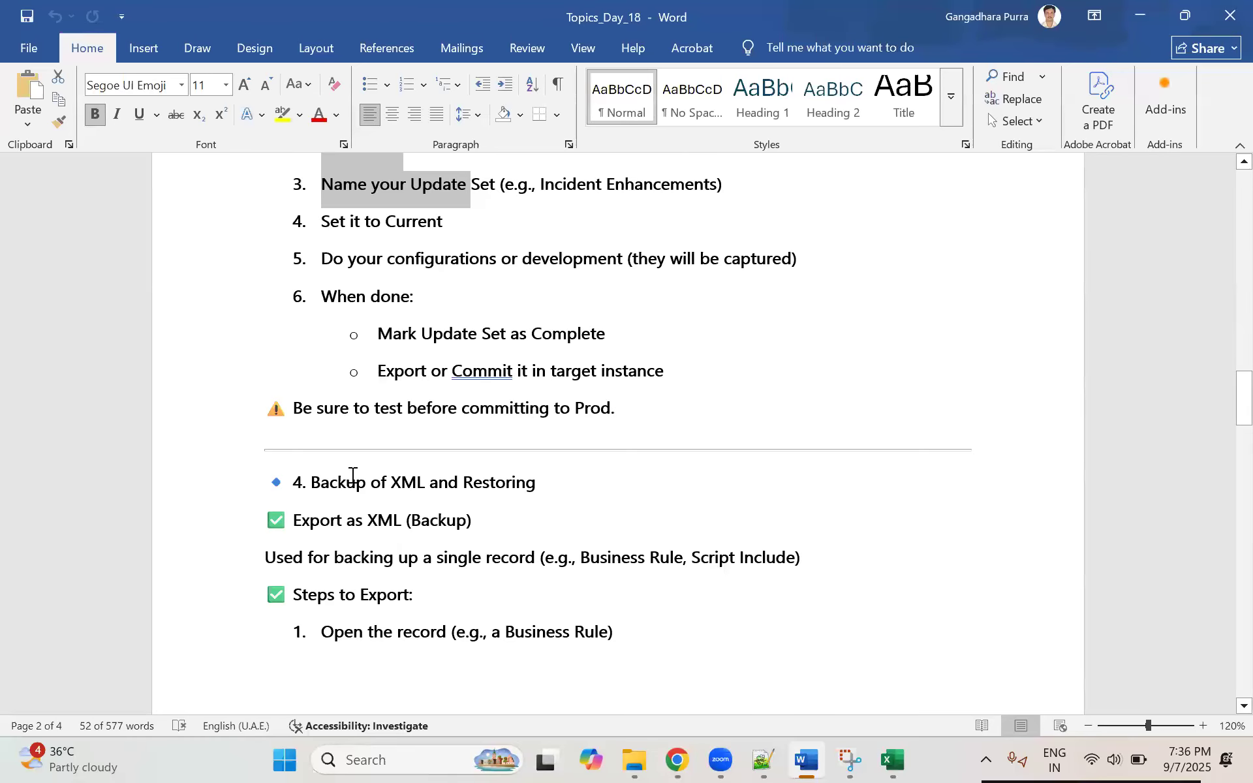
scroll(451, 340, "down", 20)
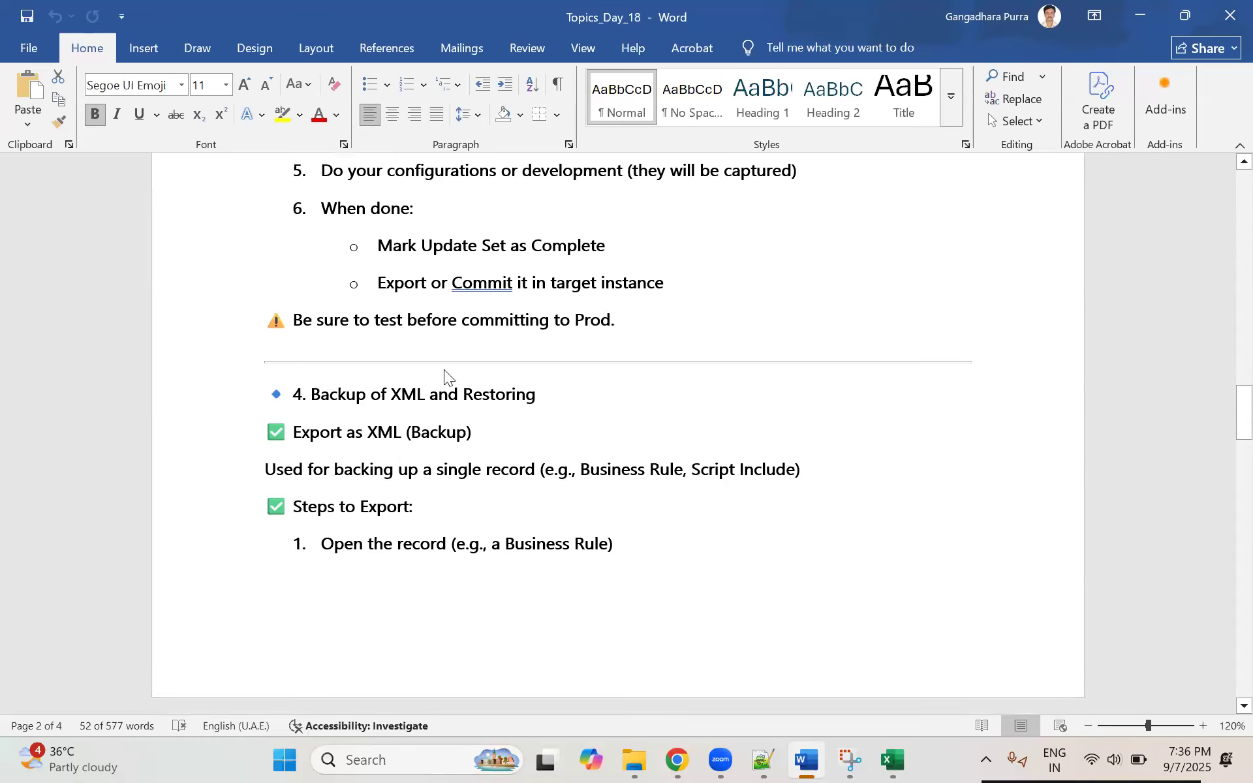
scroll(459, 437, "down", 5)
left_click(329, 268)
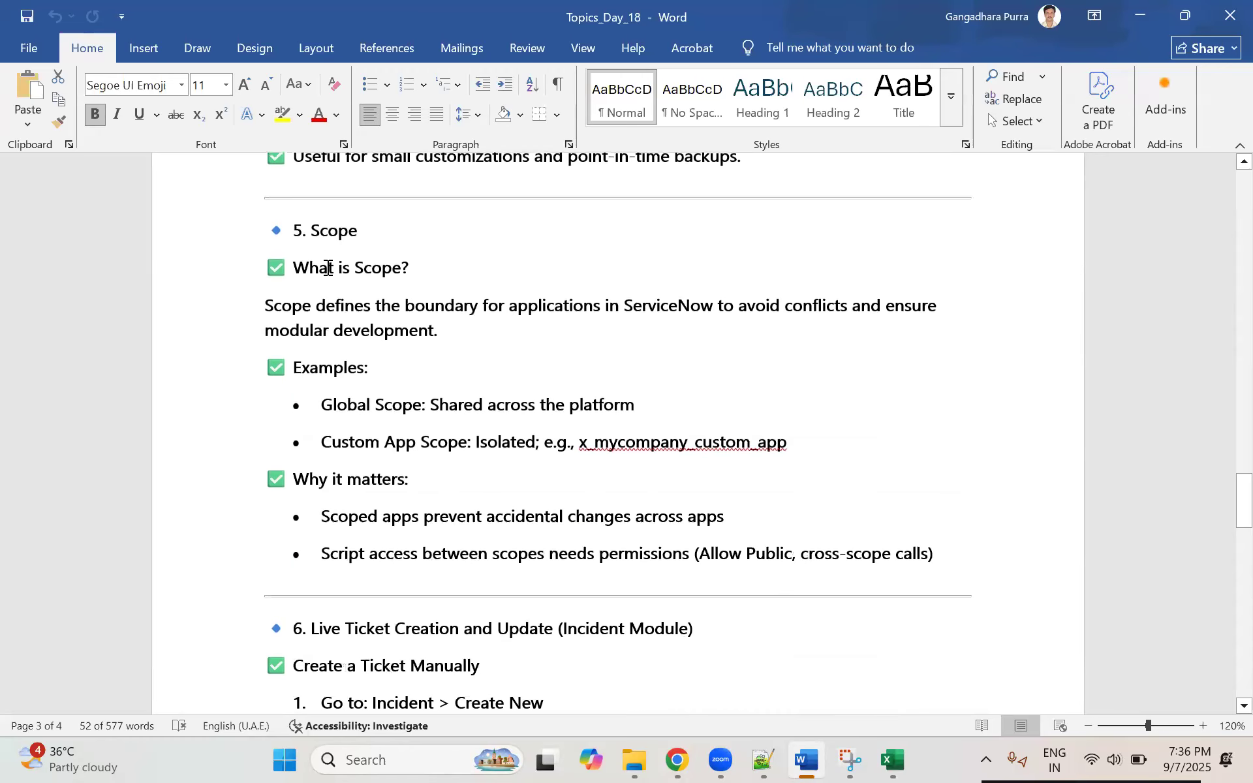
Step: Highlight the Scope section from its heading down through the examples, then go back to the document's Record Producer and Import Set sections
left_click(492, 520, "shift")
scroll(483, 522, "down", 3)
scroll(476, 526, "up", 20)
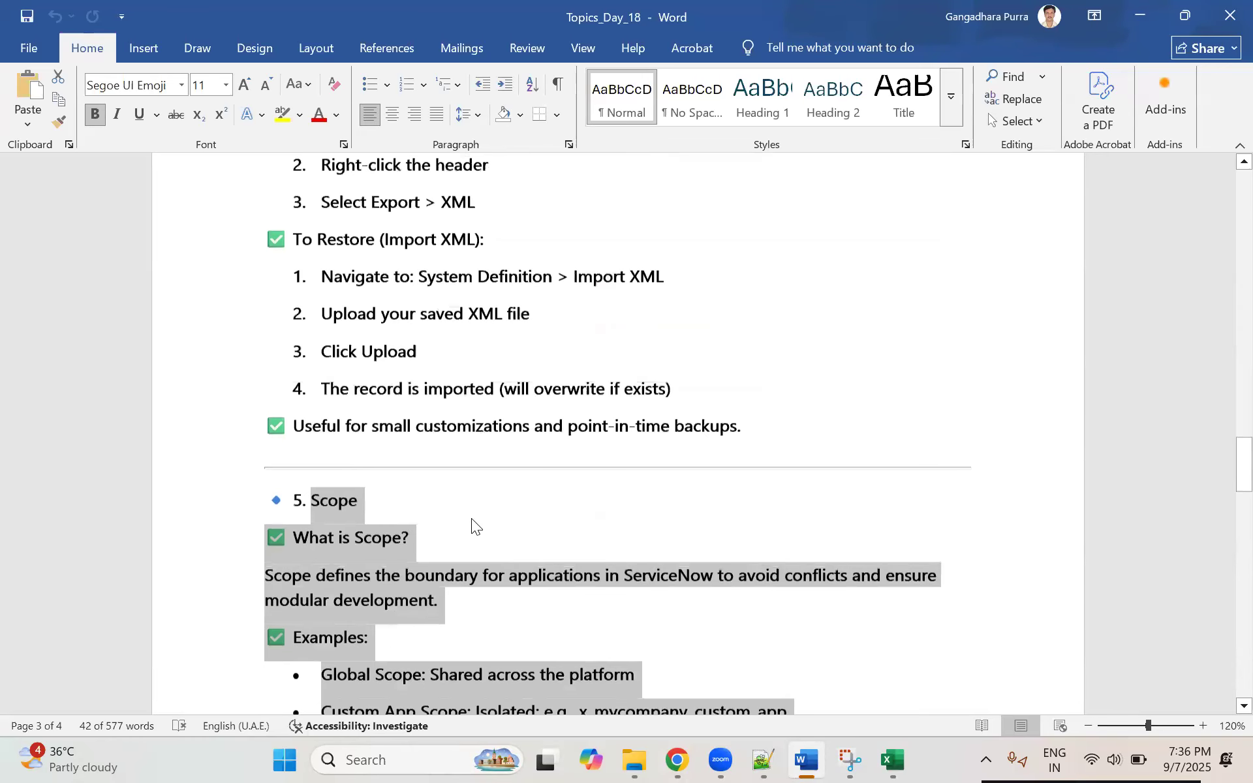
scroll(467, 514, "up", 10)
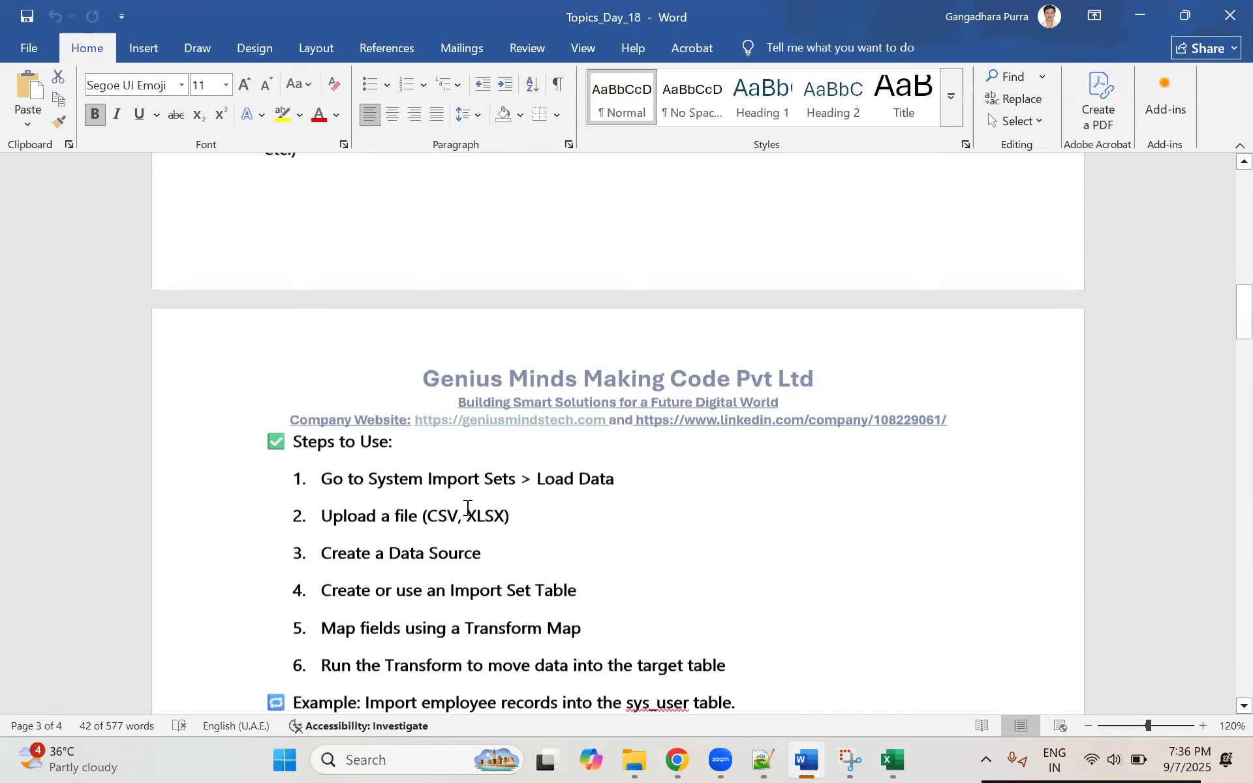
scroll(459, 470, "up", 2)
scroll(439, 496, "down", 2)
scroll(431, 492, "up", 4)
scroll(431, 492, "down", 3)
Step: Switch to Chrome to view the Auto Assigned for Openspace Group business rule, then return to the Word document
key("alt+Tab")
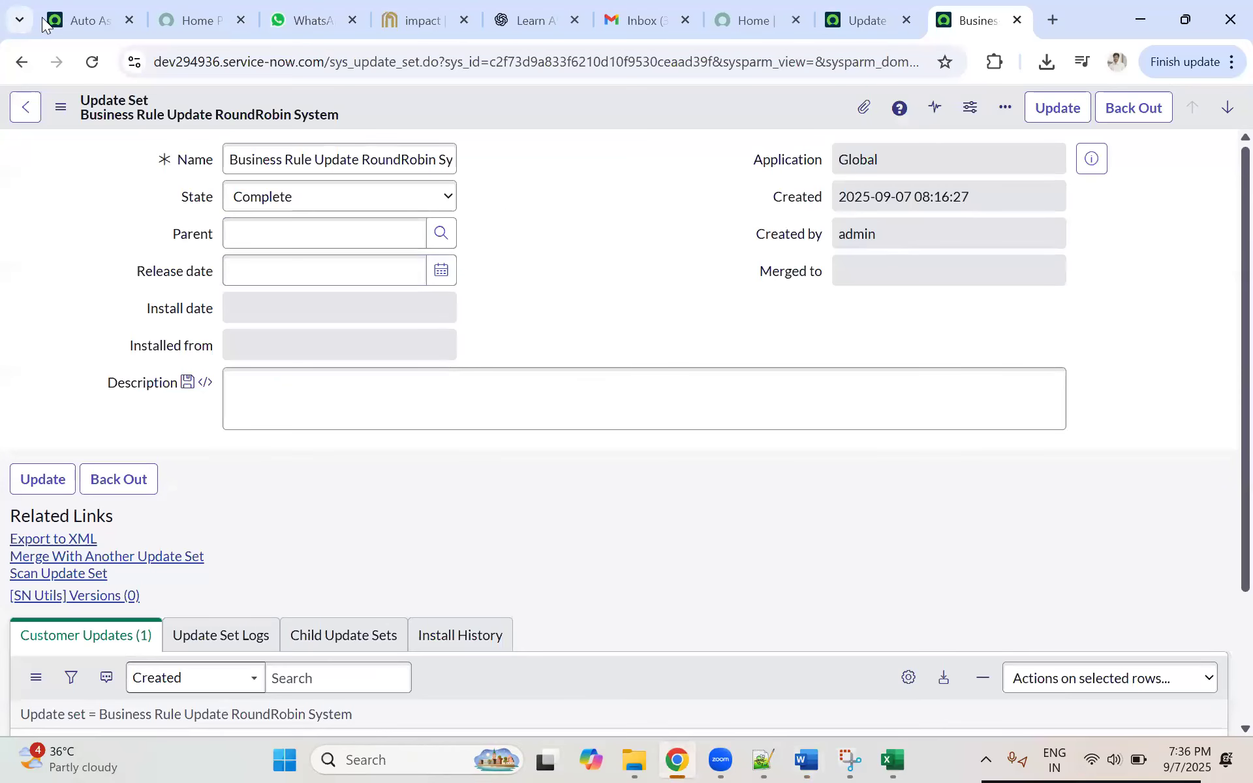
left_click(92, 19)
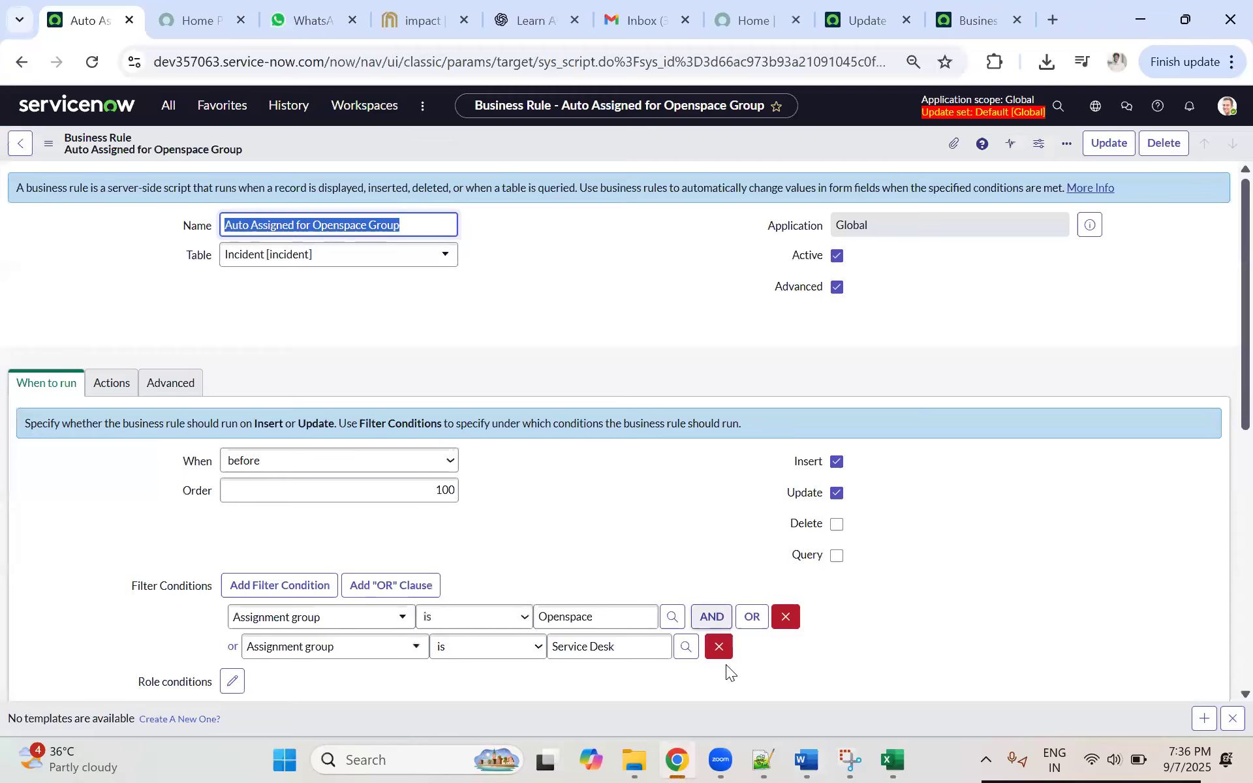
left_click(807, 760)
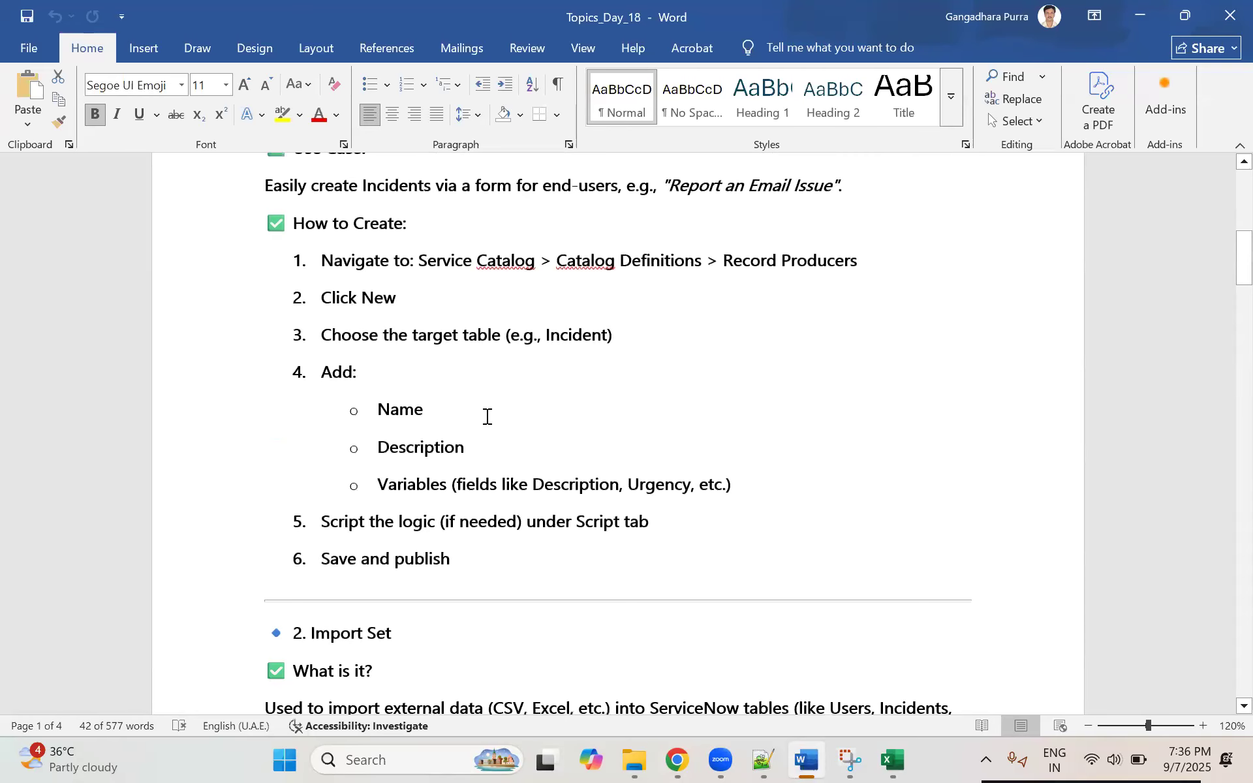
Step: Highlight the words Users and Incidents in the Import Set description
scroll(486, 416, "down", 5)
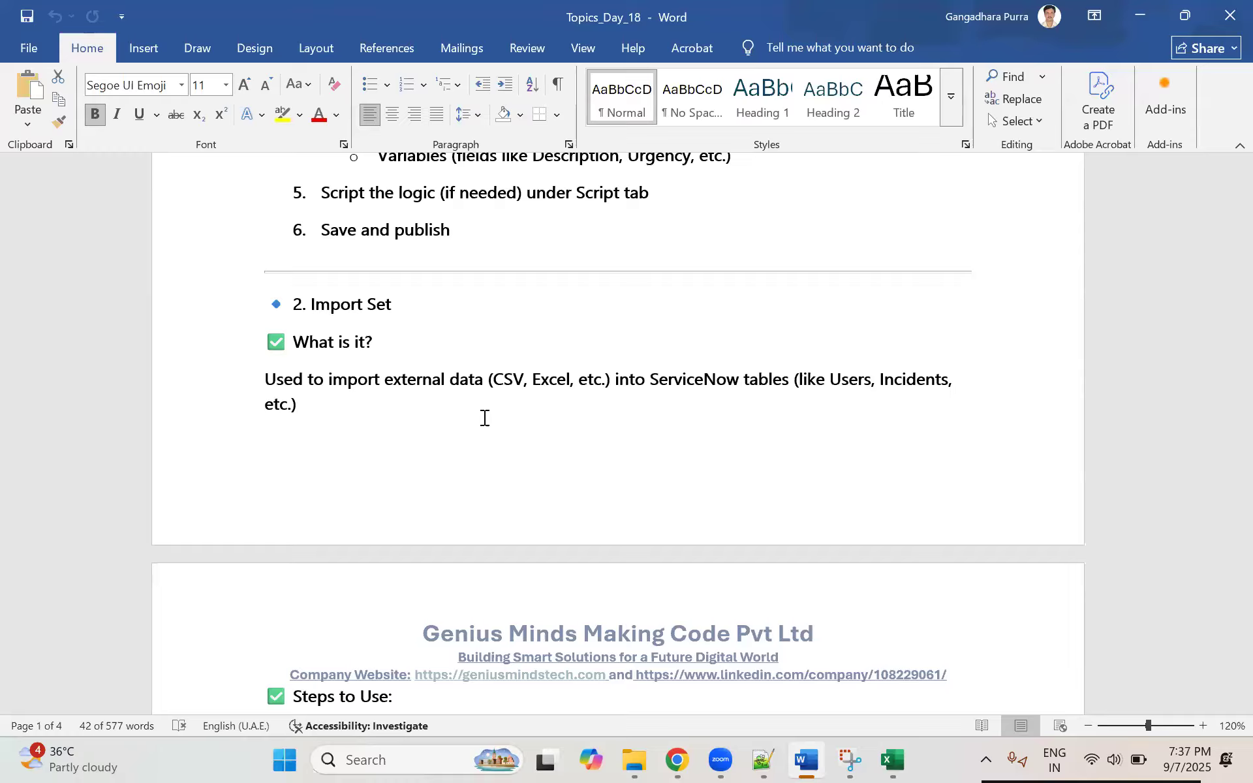
double_click(846, 385)
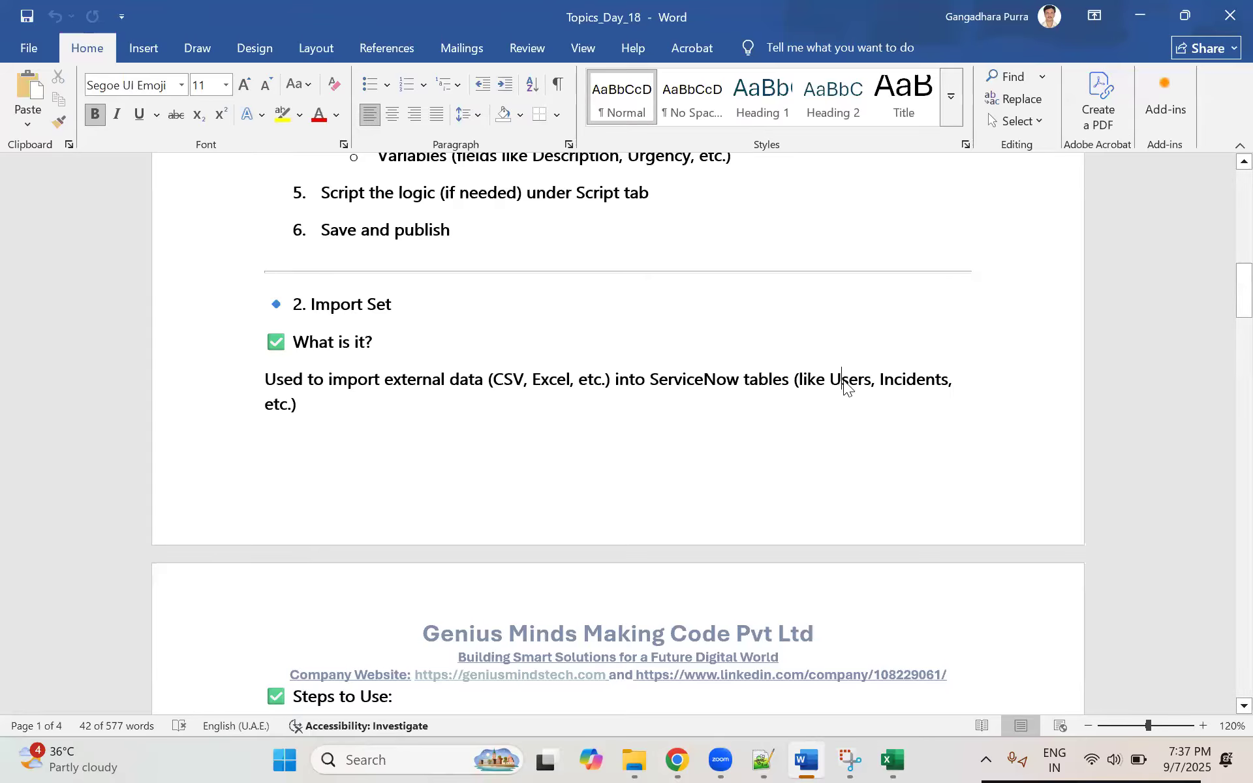
double_click(916, 385)
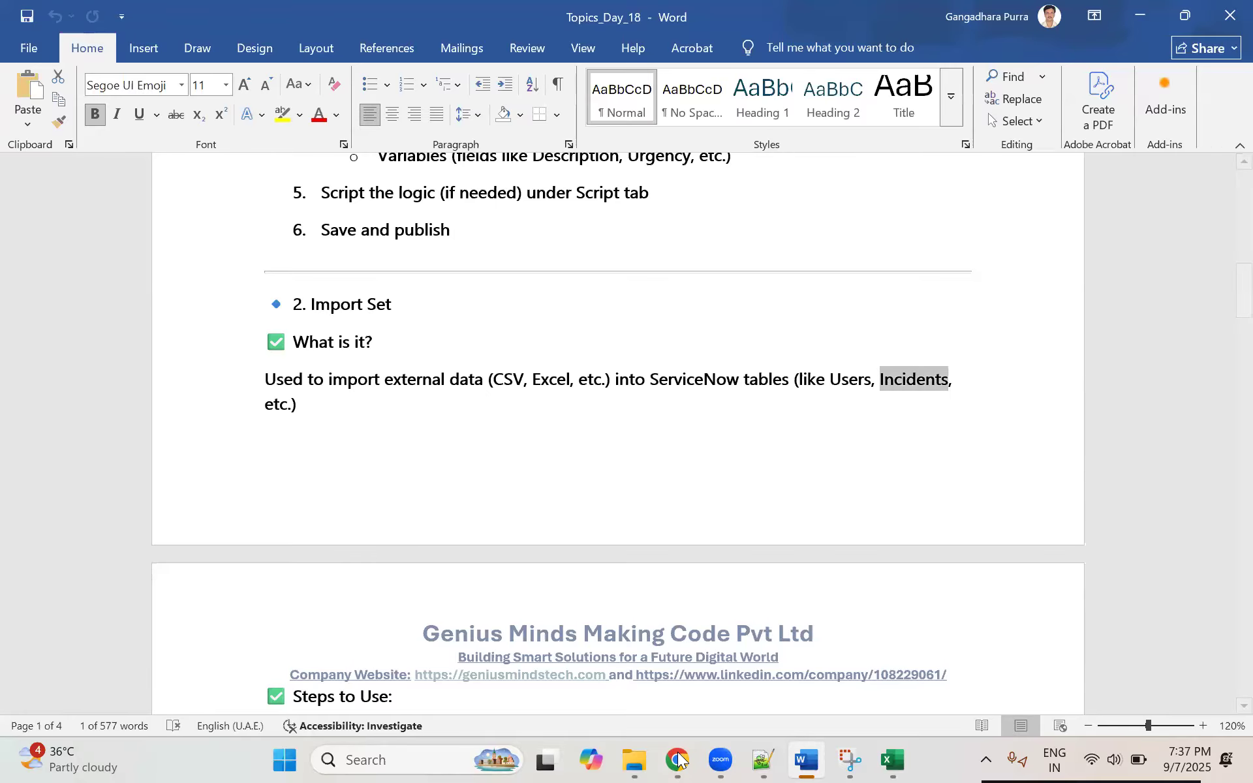
Step: Switch to Chrome, filter the ServiceNow navigator for "tables", and open Tables under System Definition in a new browser tab
key("alt+Tab")
left_click(168, 105)
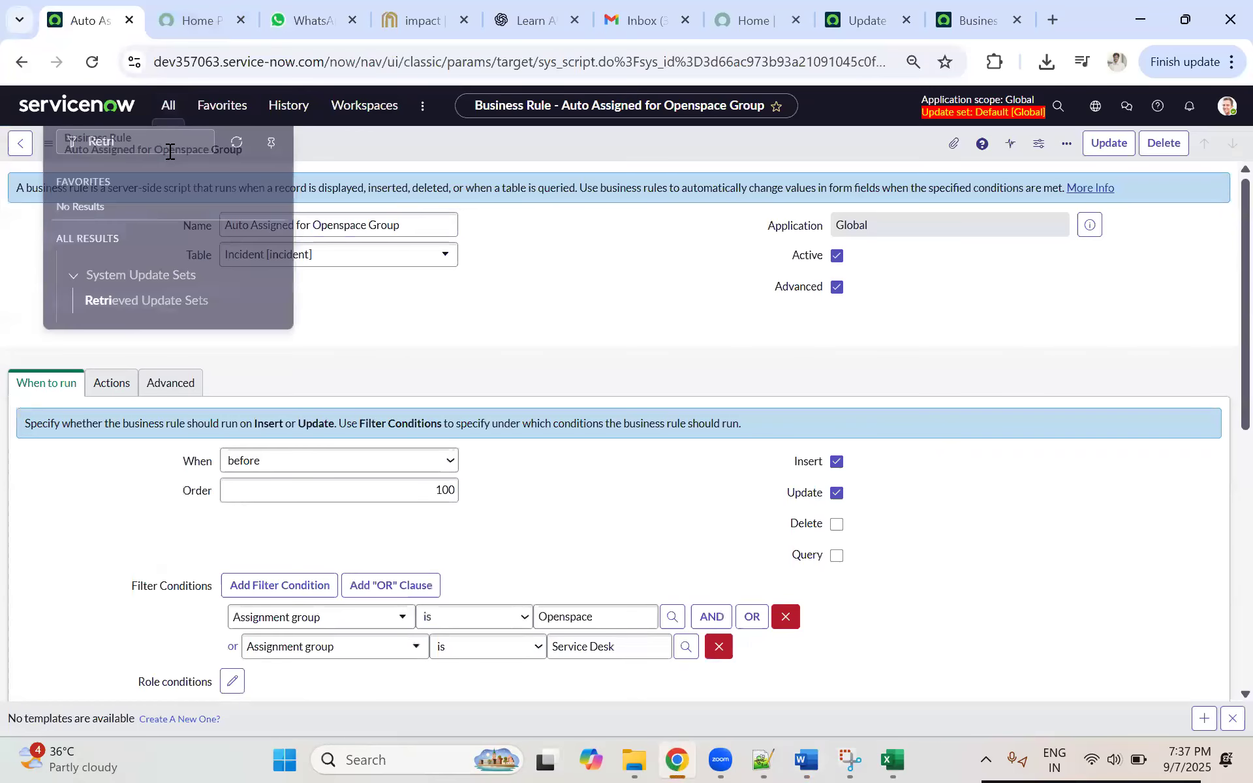
key("BackSpace")
type("tables")
key("ctrl+plus")
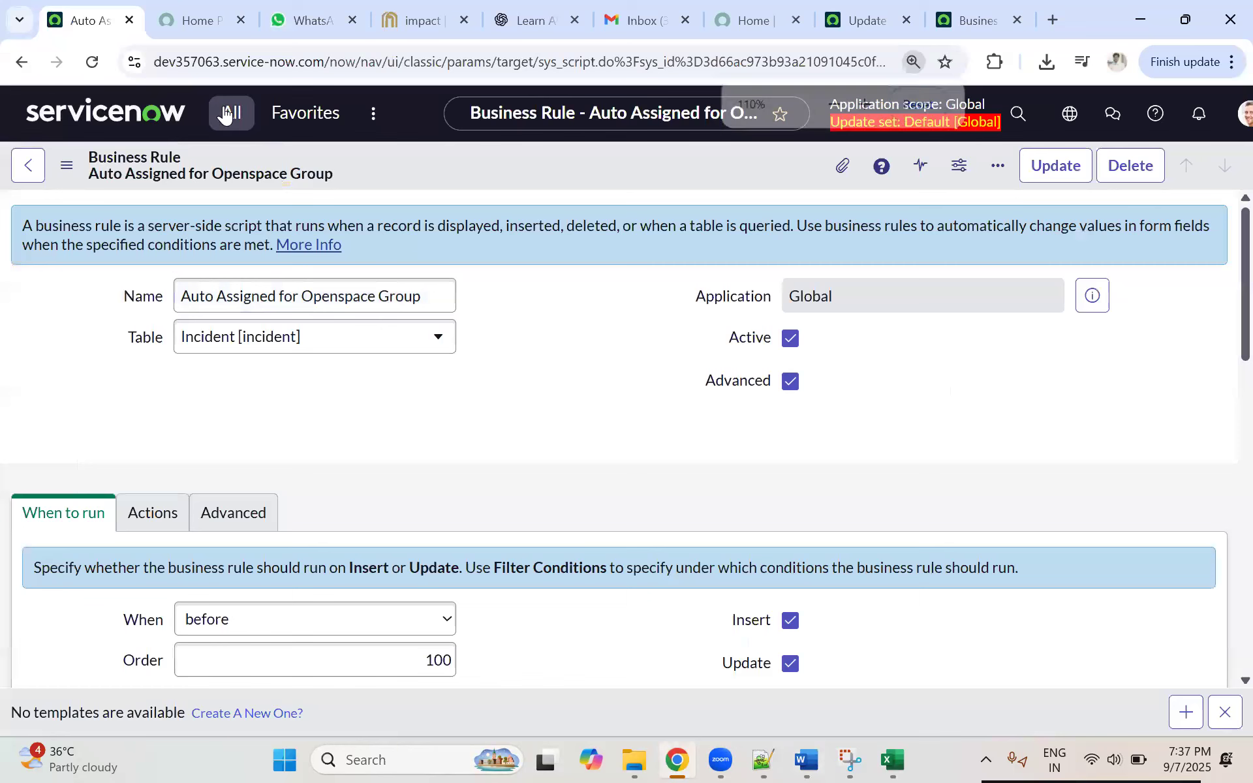
left_click(231, 112)
scroll(243, 352, "down", 10)
scroll(243, 370, "down", 2)
scroll(243, 372, "up", 3)
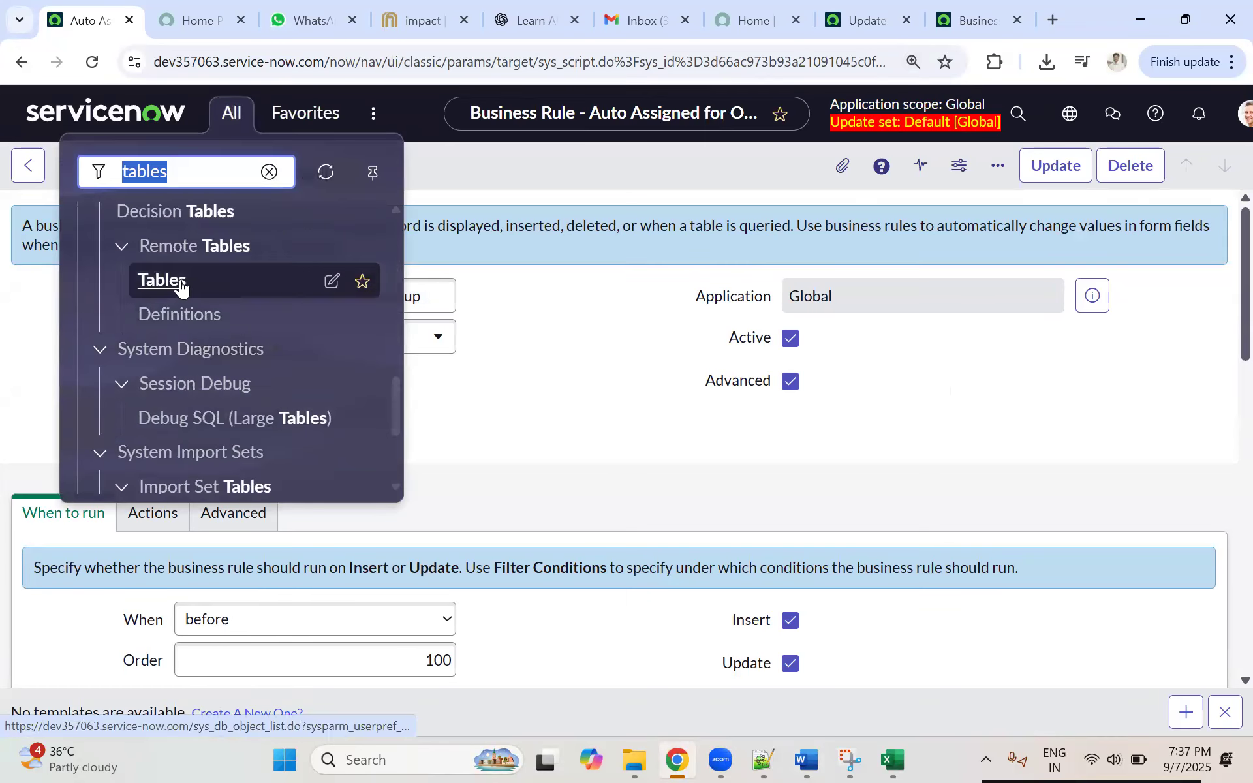
scroll(170, 307, "up", 3)
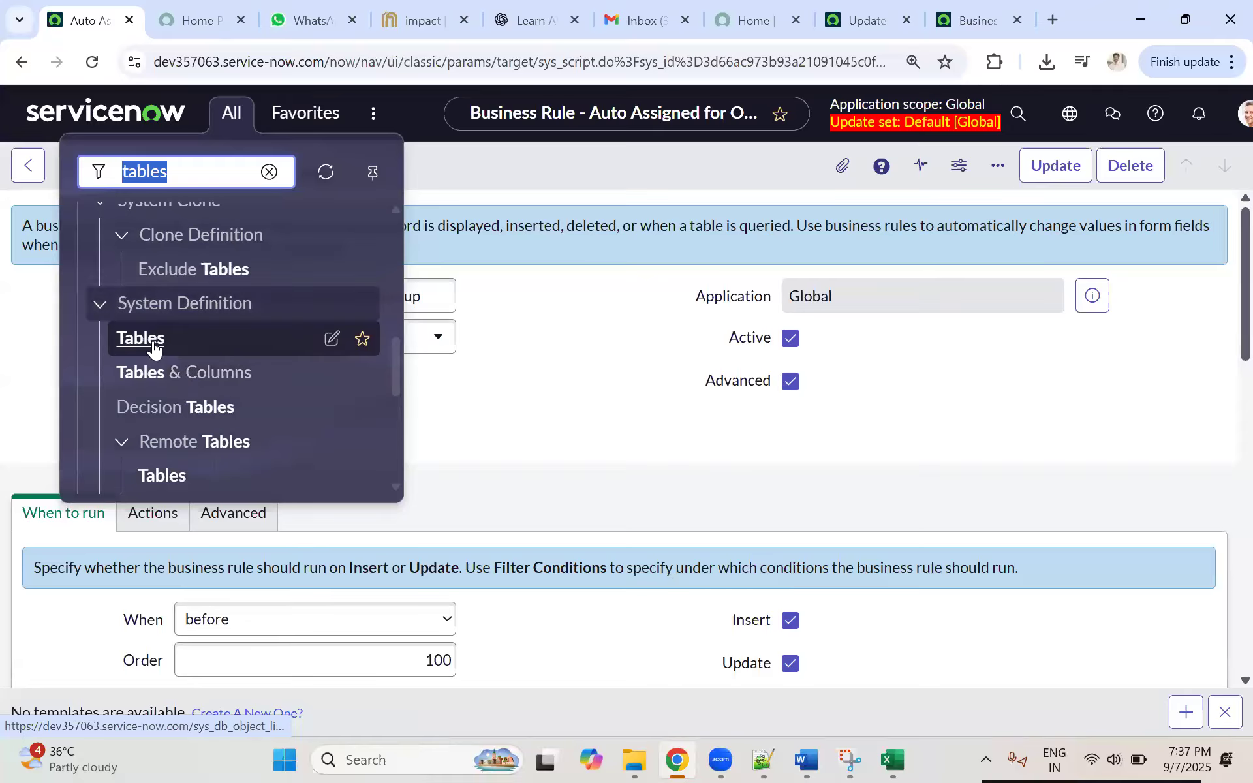
left_click(188, 29)
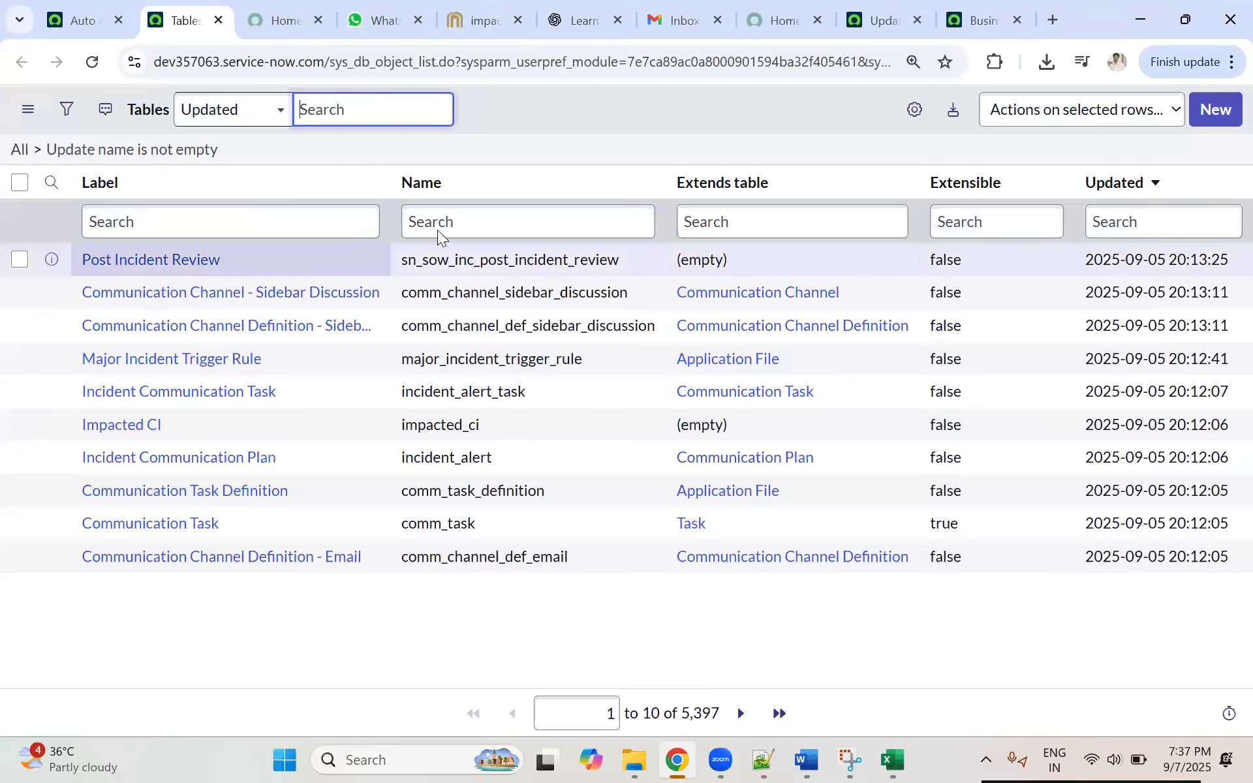
Step: Sort the tables list by Updated in ascending and back to descending order, then view the second page of records
left_click(1102, 184)
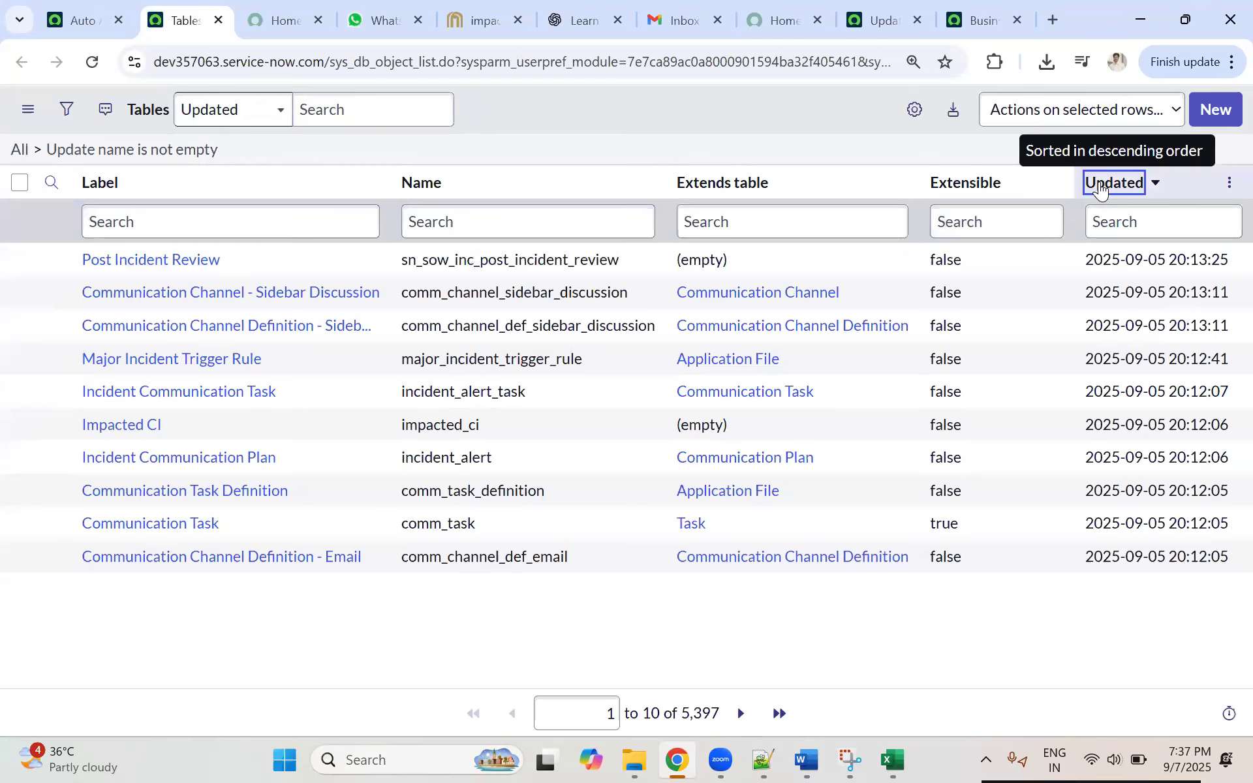
left_click(1103, 186)
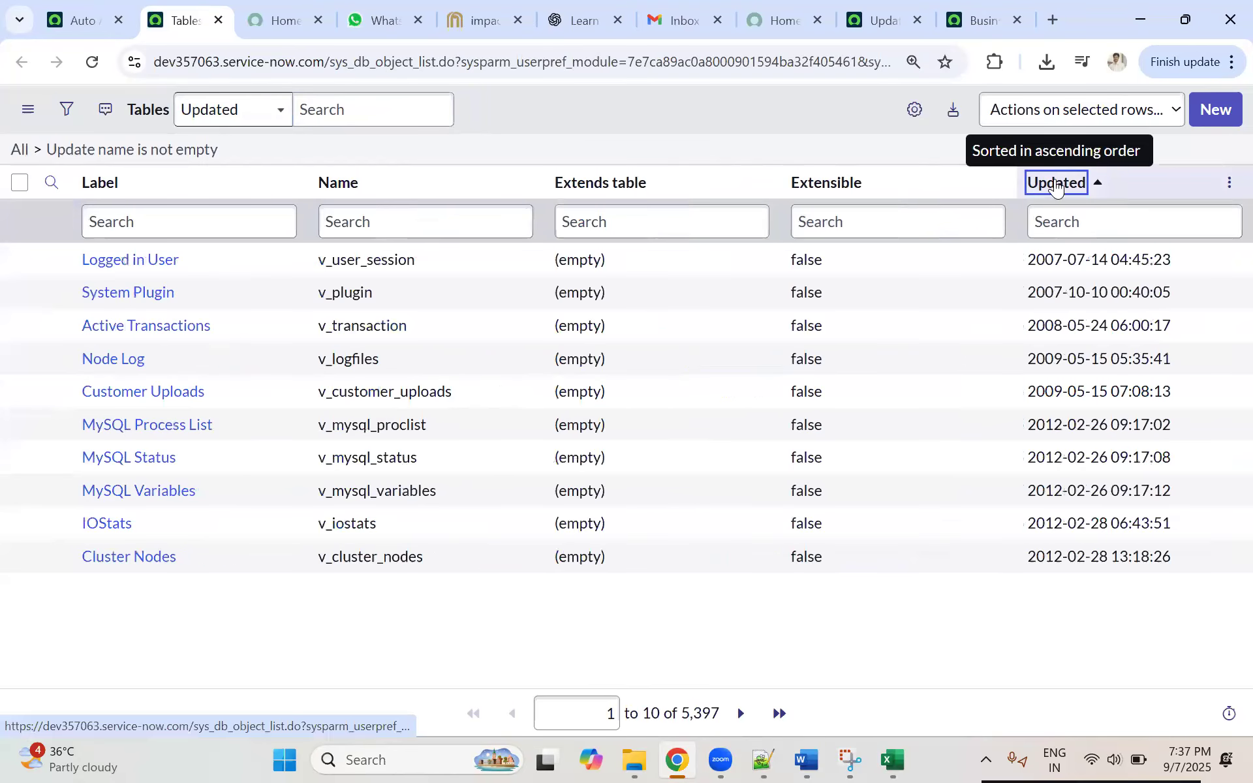
left_click(1057, 185)
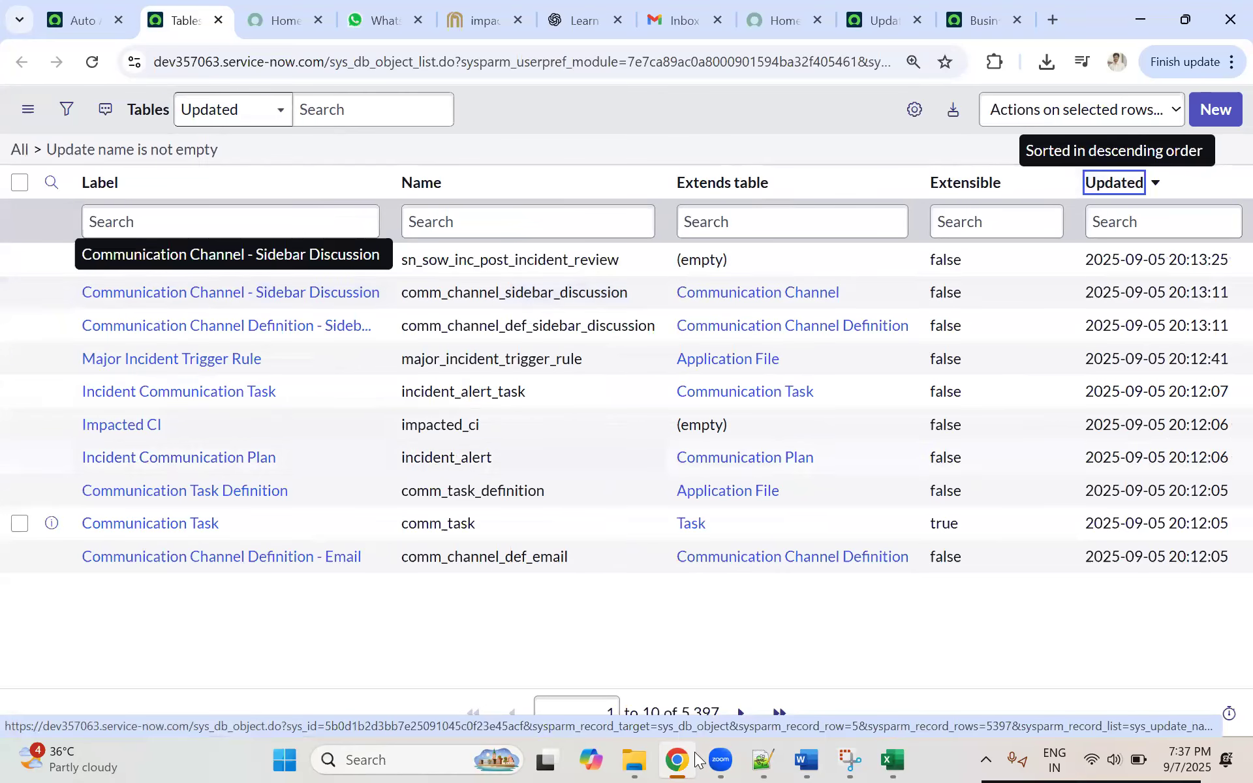
left_click(733, 708)
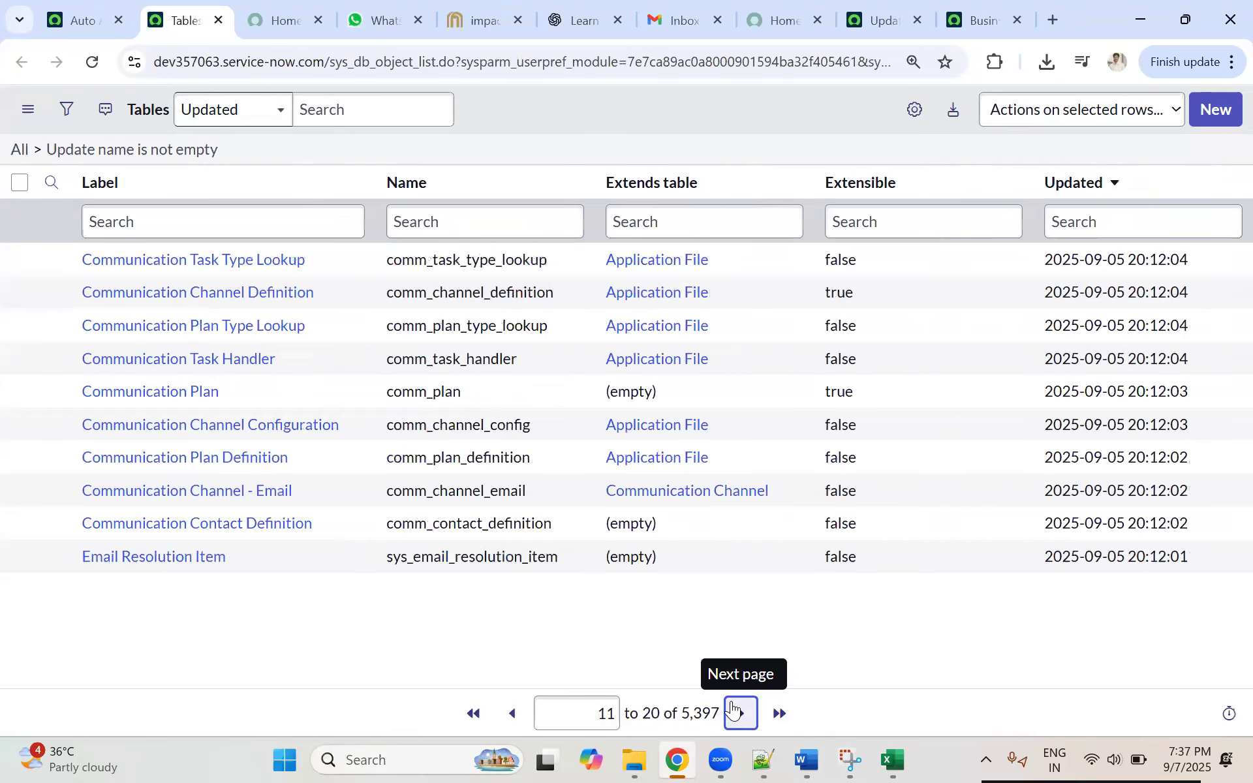
Step: Start a new table record with the label Applications and let its name fill in from the label
left_click(1218, 112)
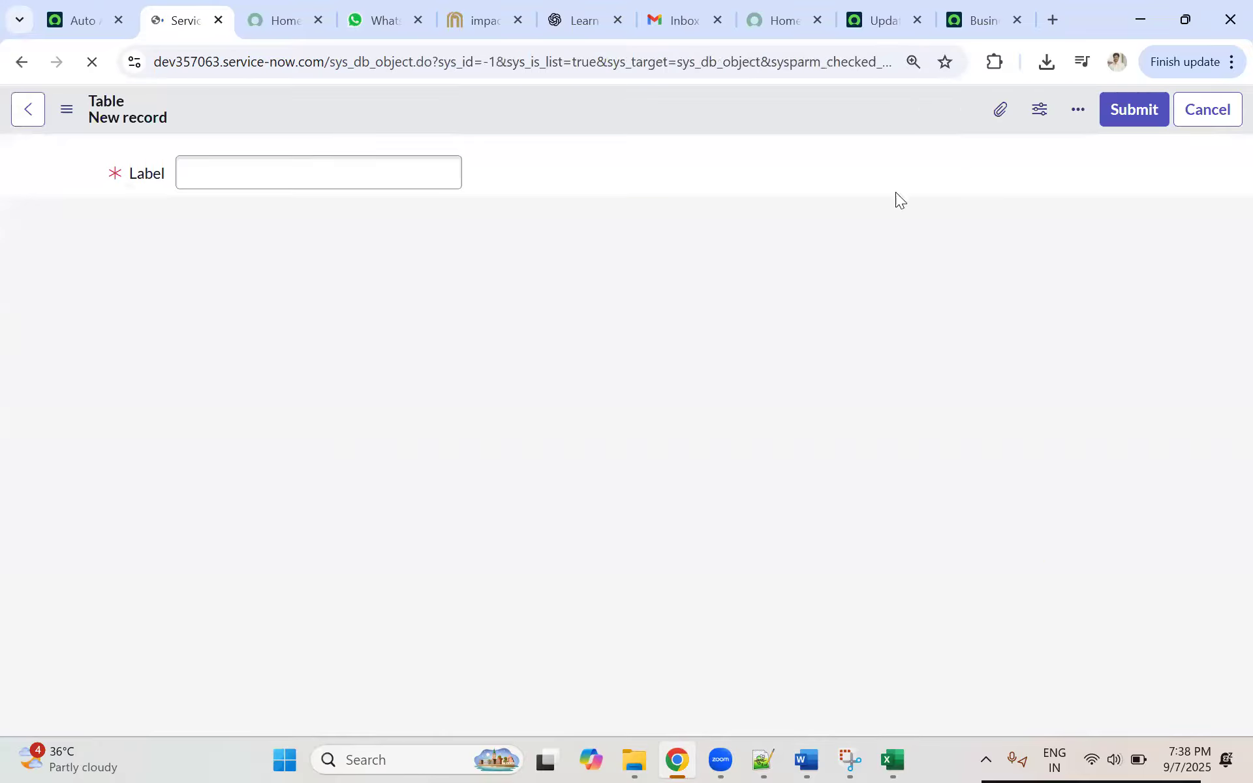
left_click(305, 168)
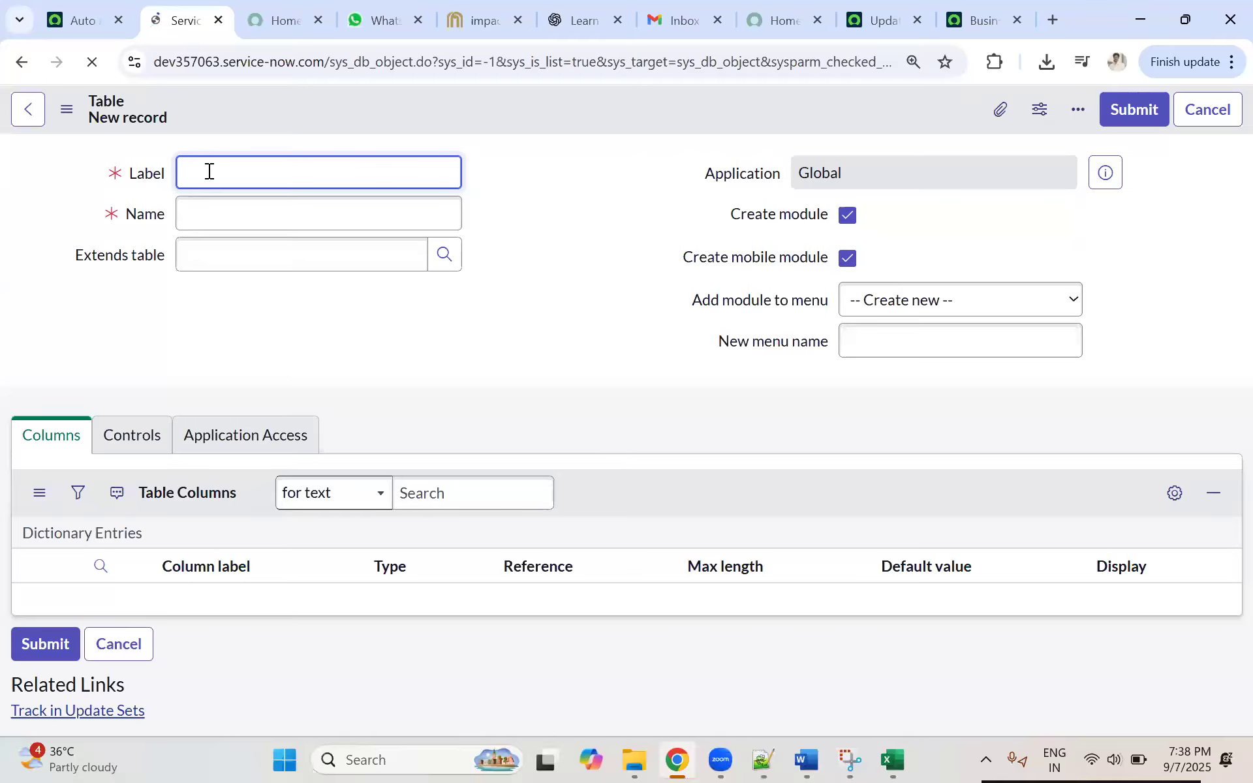
type("Application Ta")
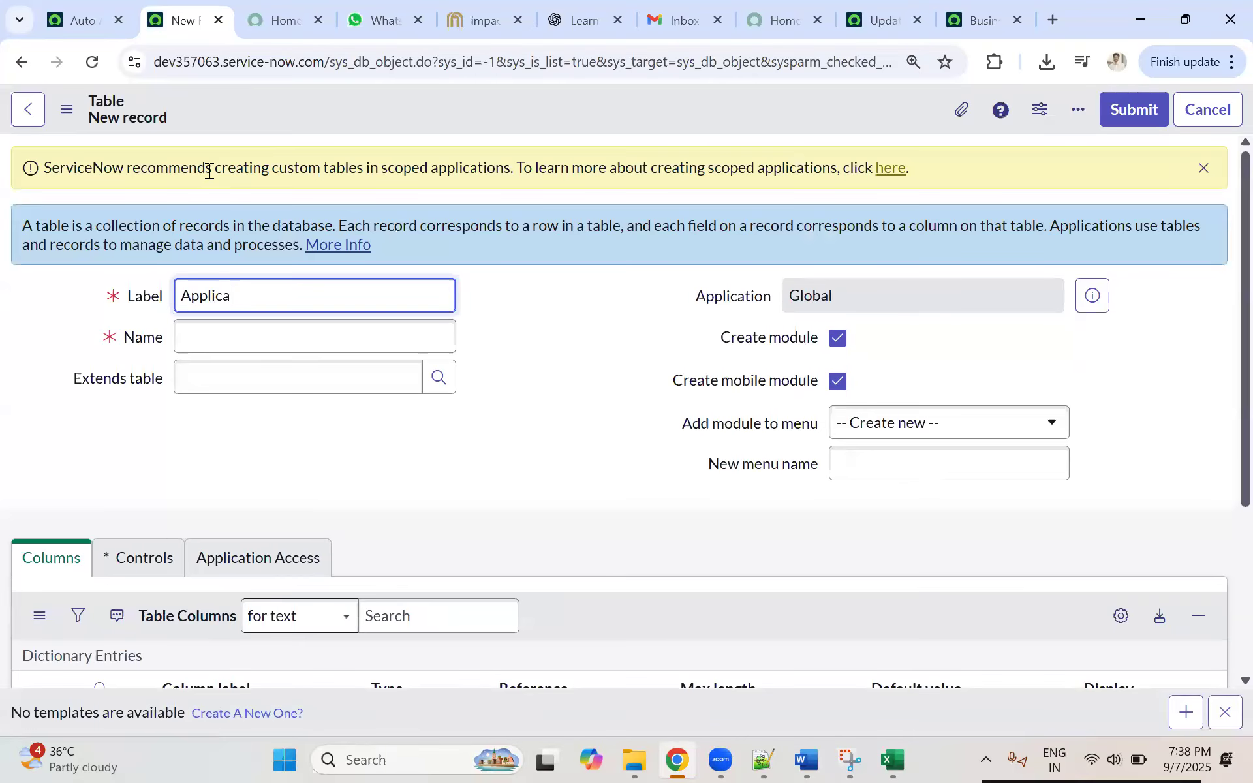
key("BackSpace")
key("BackSpace")
key("BackSpace")
type("s")
left_click(266, 346)
Step: Look over the whole new table form, including the Extends table field
scroll(573, 350, "down", 2)
scroll(573, 350, "up", 2)
scroll(571, 351, "down", 1)
scroll(569, 353, "up", 1)
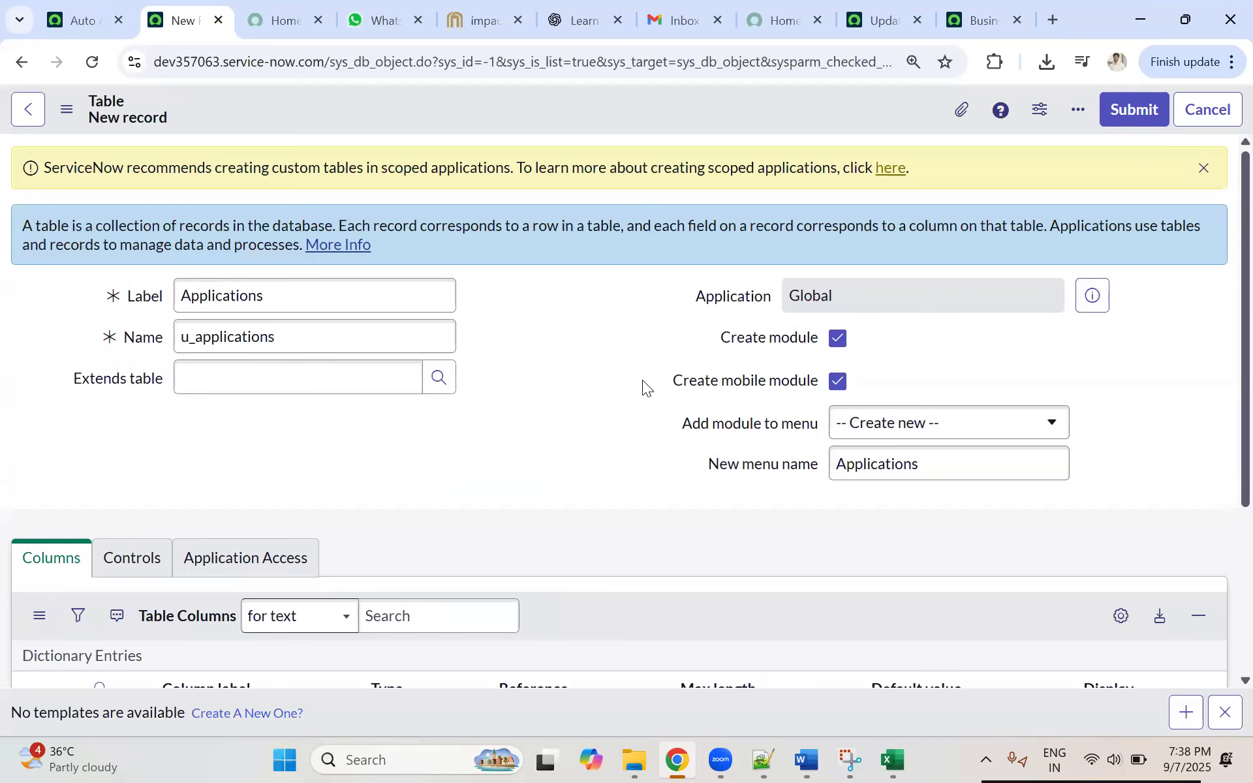
left_click(202, 373)
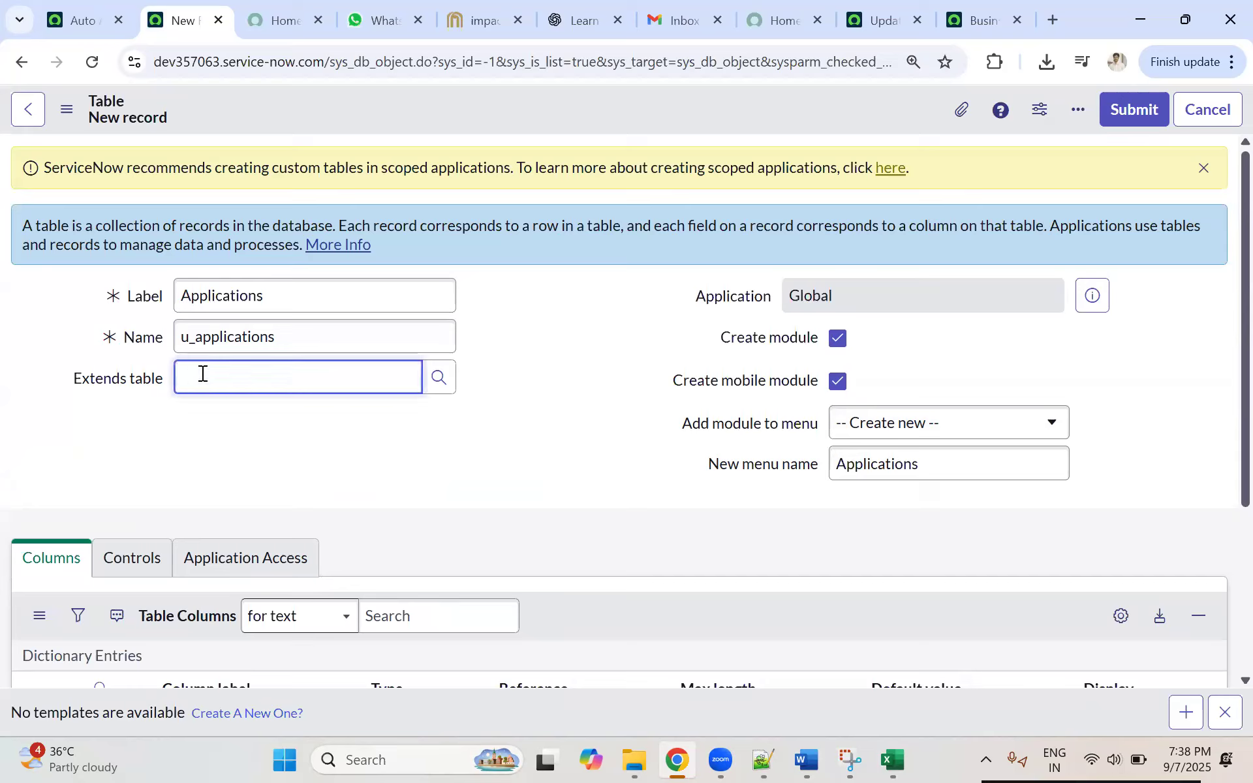
left_click(556, 331)
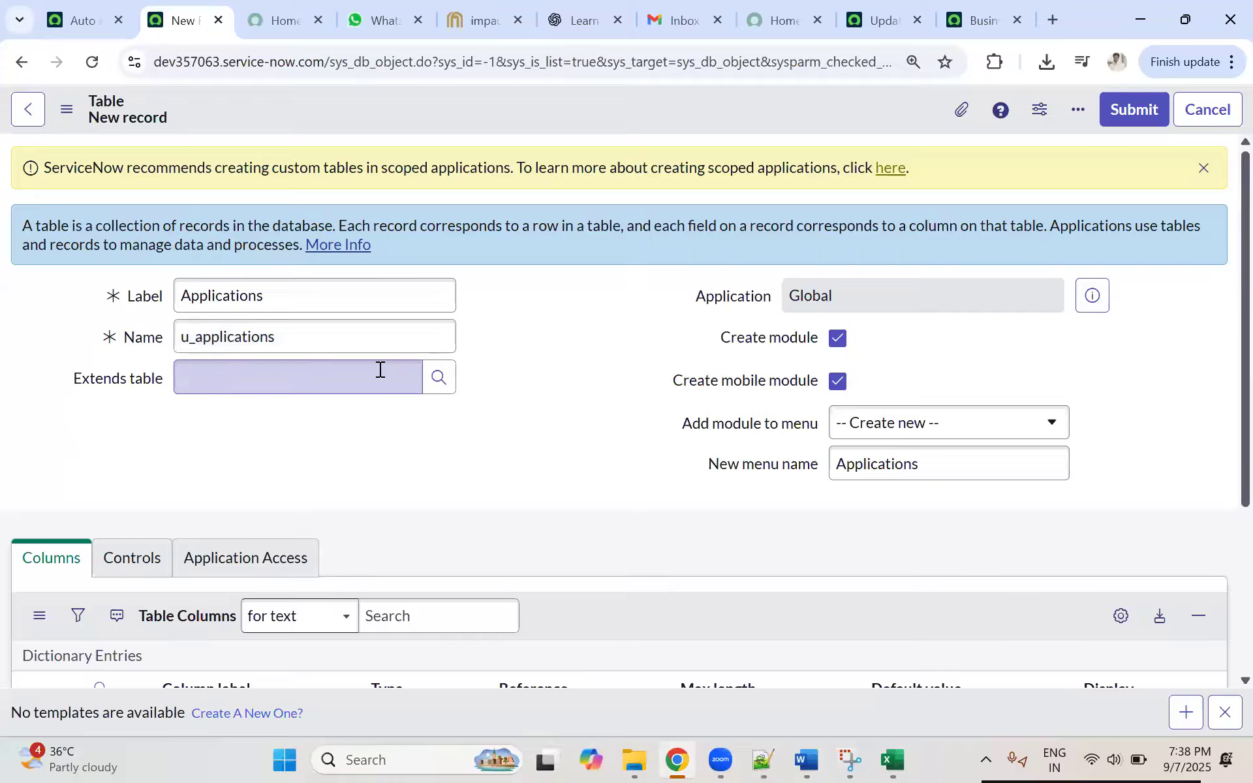
Step: Highlight parts of the notice recommending custom tables in scoped applications, then return to the table's Label field
left_click_drag(89, 168, 514, 163)
left_click(39, 177)
left_click_drag(62, 169, 352, 169)
left_click(176, 174)
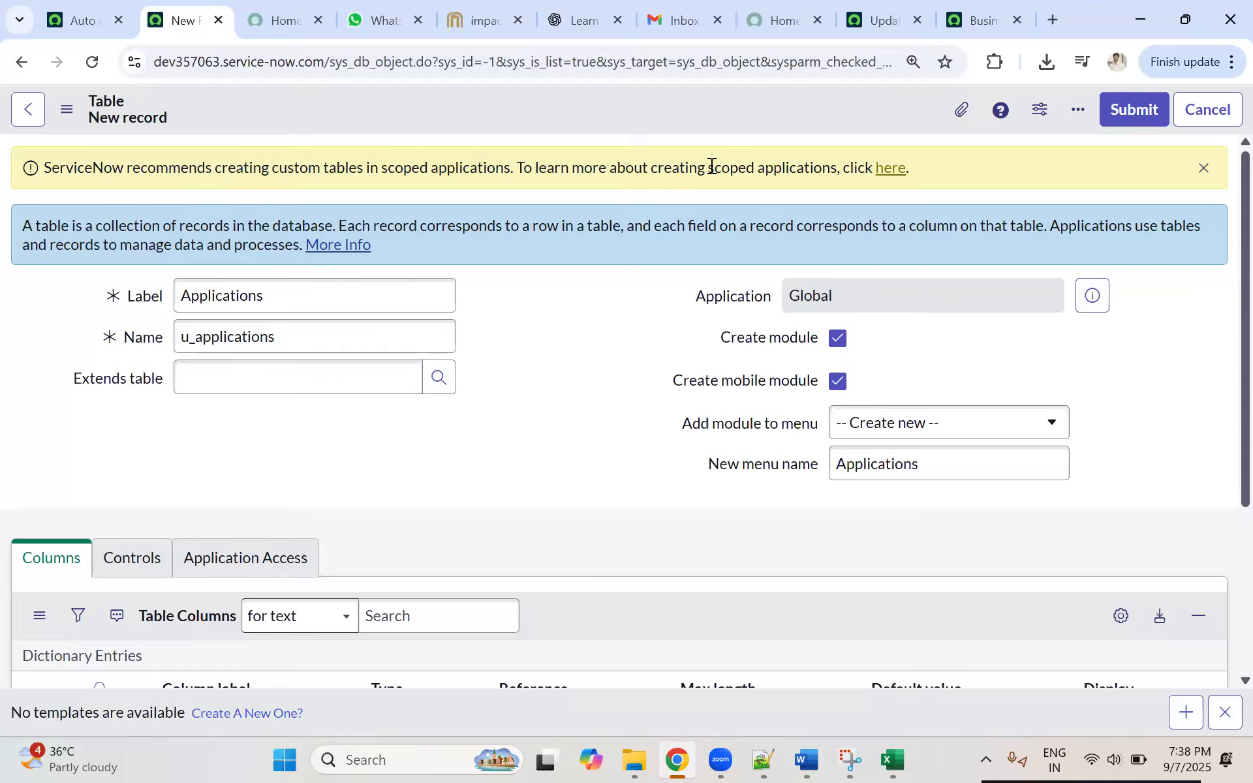
left_click_drag(178, 168, 859, 166)
left_click(566, 168)
left_click_drag(329, 169, 391, 168)
left_click(161, 173)
left_click_drag(139, 169, 457, 169)
left_click(232, 182)
scroll(402, 391, "down", 2)
scroll(505, 318, "up", 2)
left_click(274, 302)
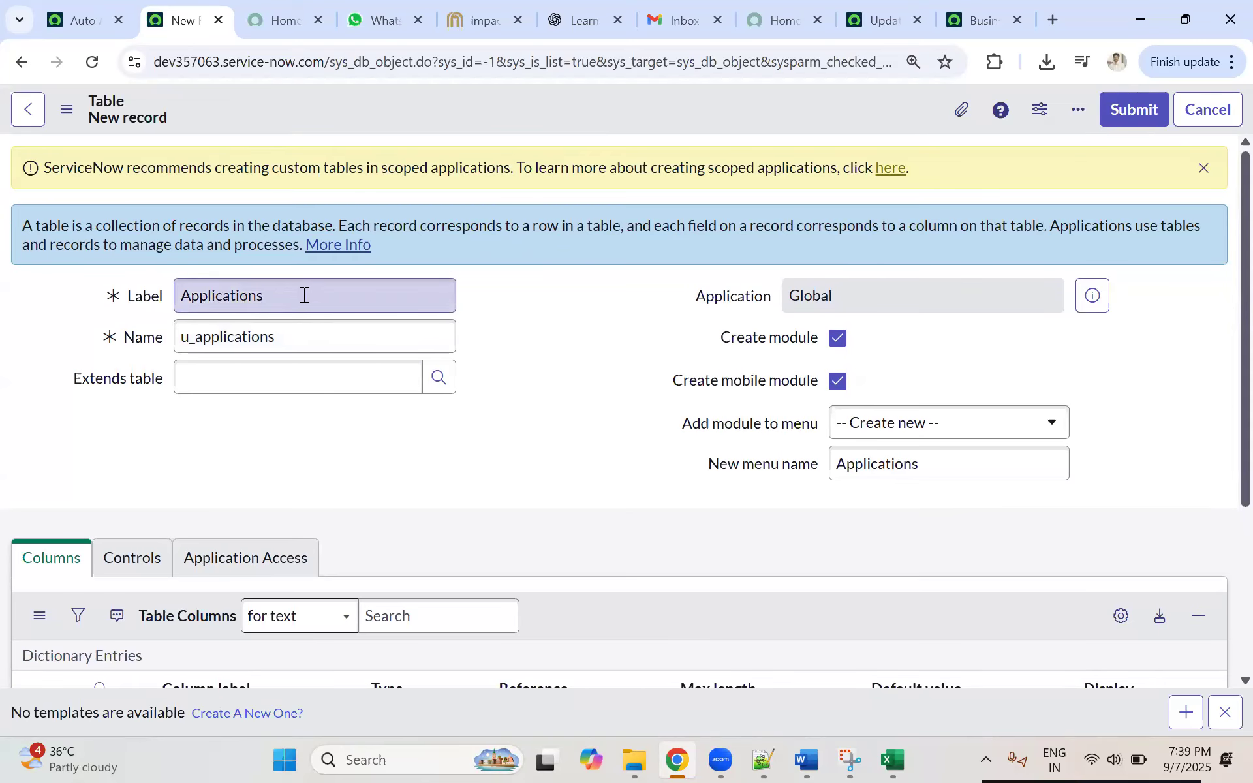
Step: Show the navigator menu in the business rule's browser tab, then return to the new table form
left_click(712, 428)
left_click(712, 428)
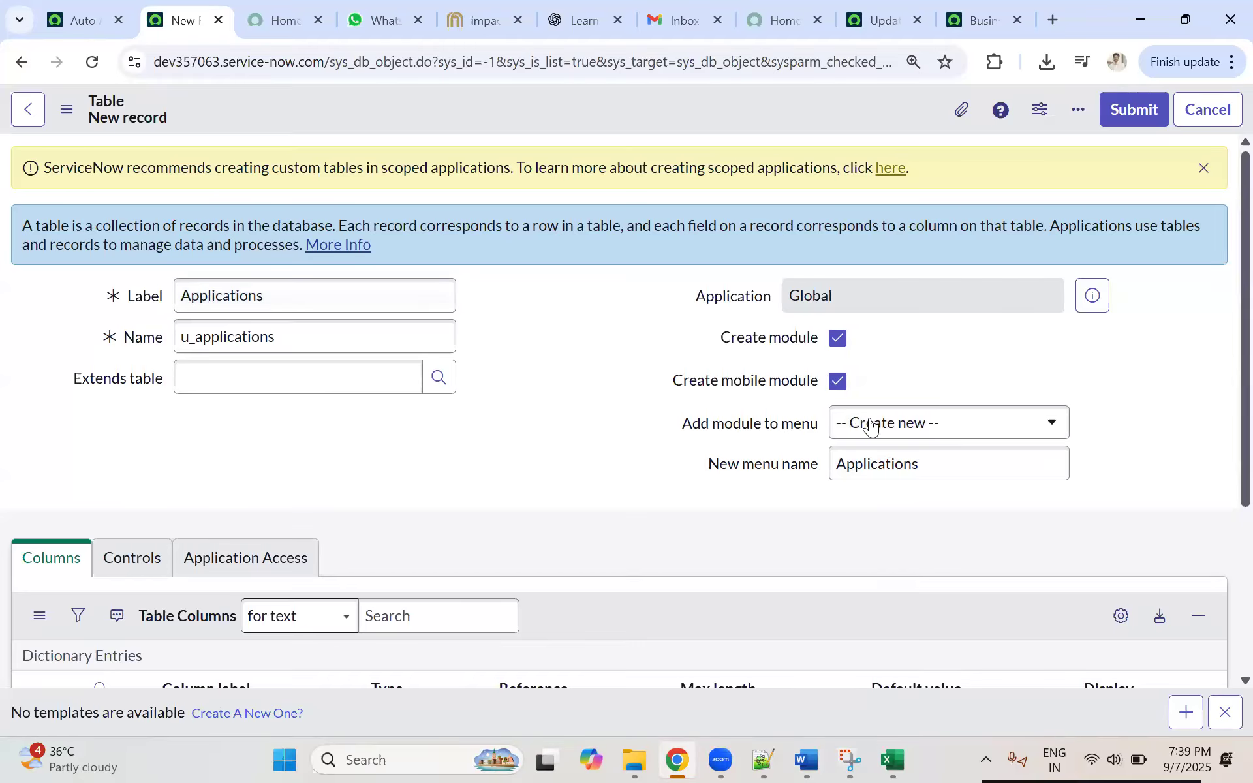
left_click(83, 19)
left_click(224, 124)
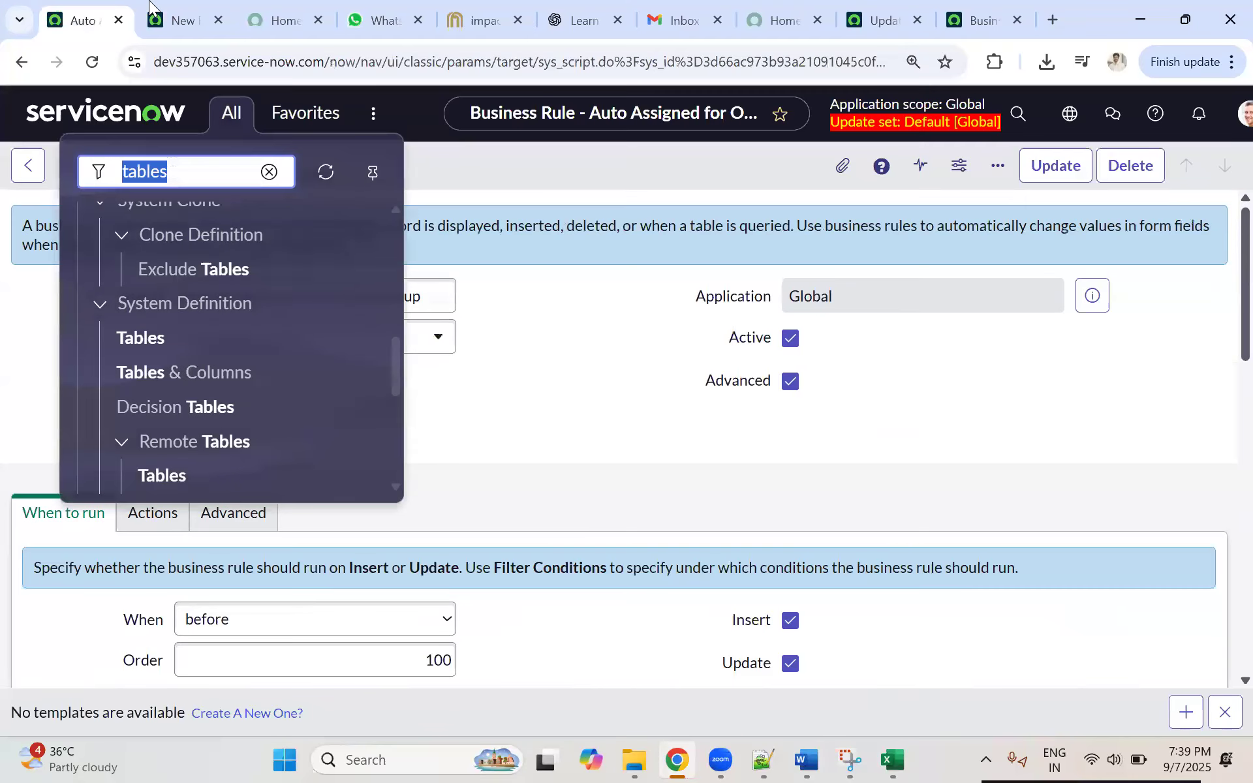
left_click(151, 7)
Step: Browse the Add module to menu choices, close them without a change, and highlight Applications in the New menu name field
left_click(927, 413)
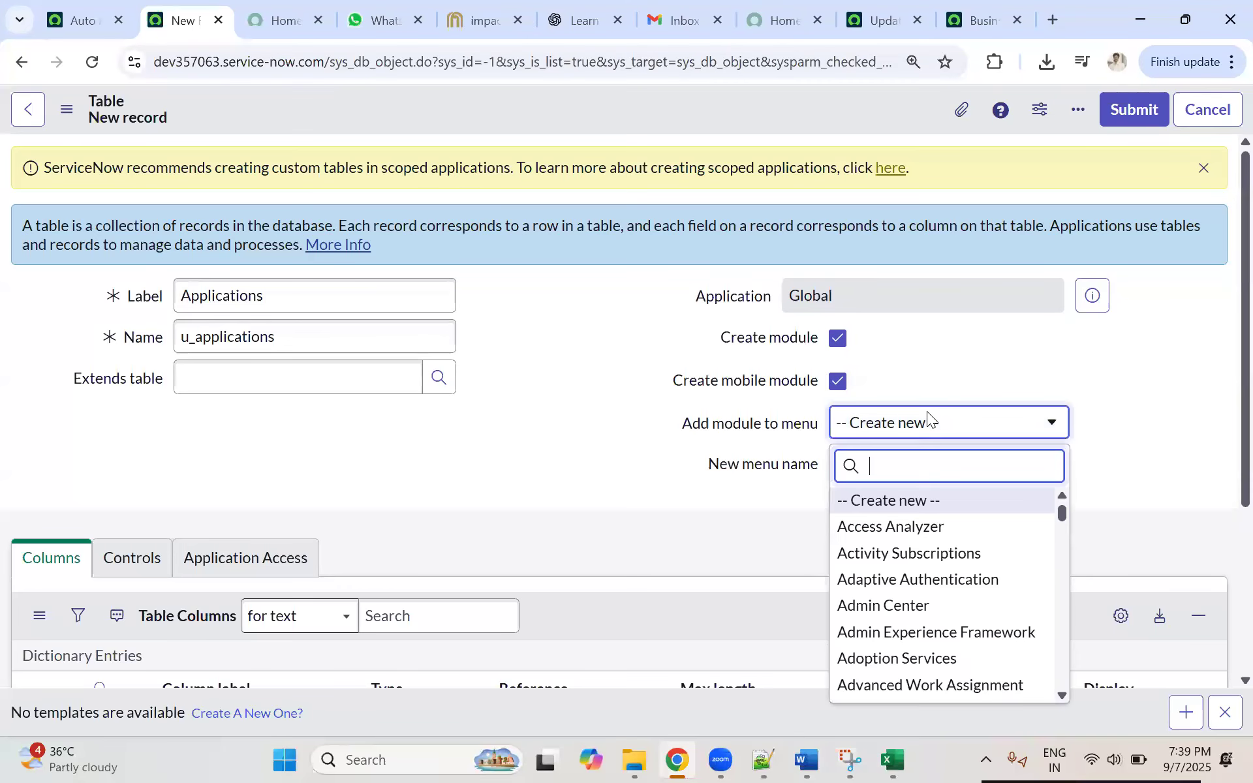
scroll(923, 534, "down", 2)
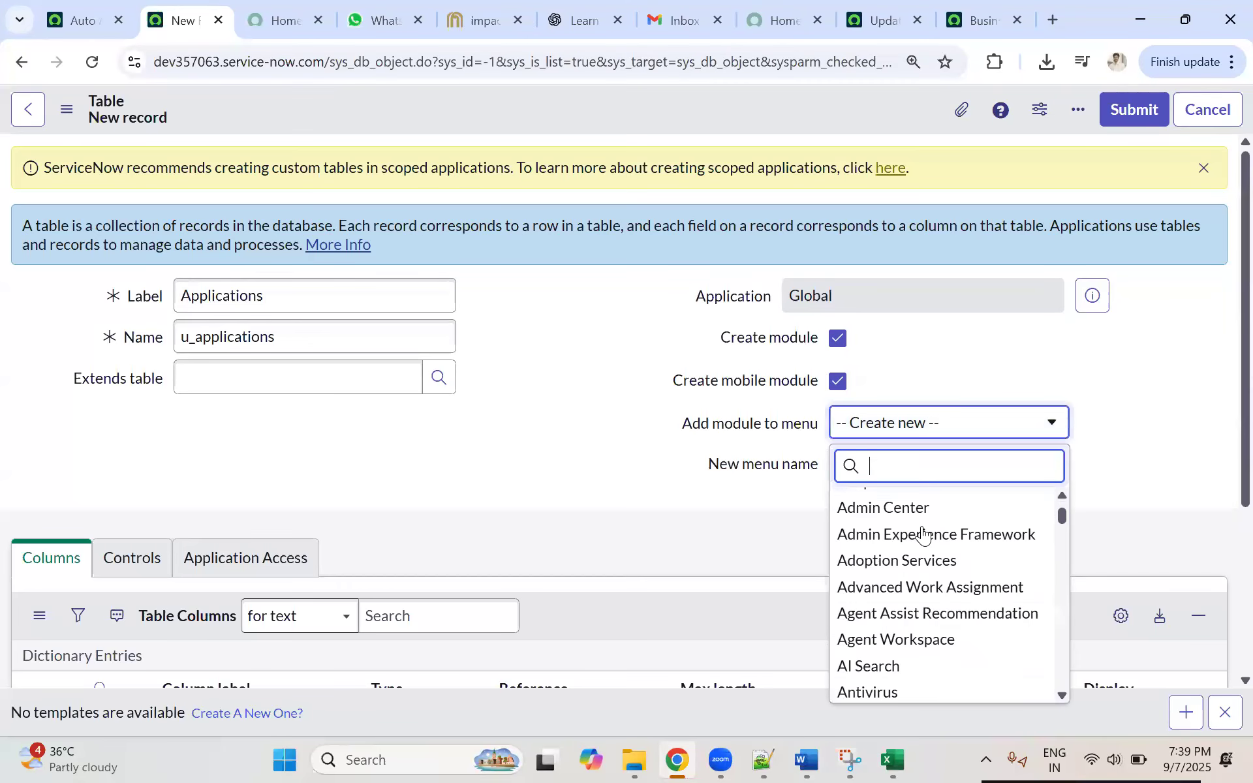
scroll(922, 533, "down", 3)
scroll(922, 529, "up", 6)
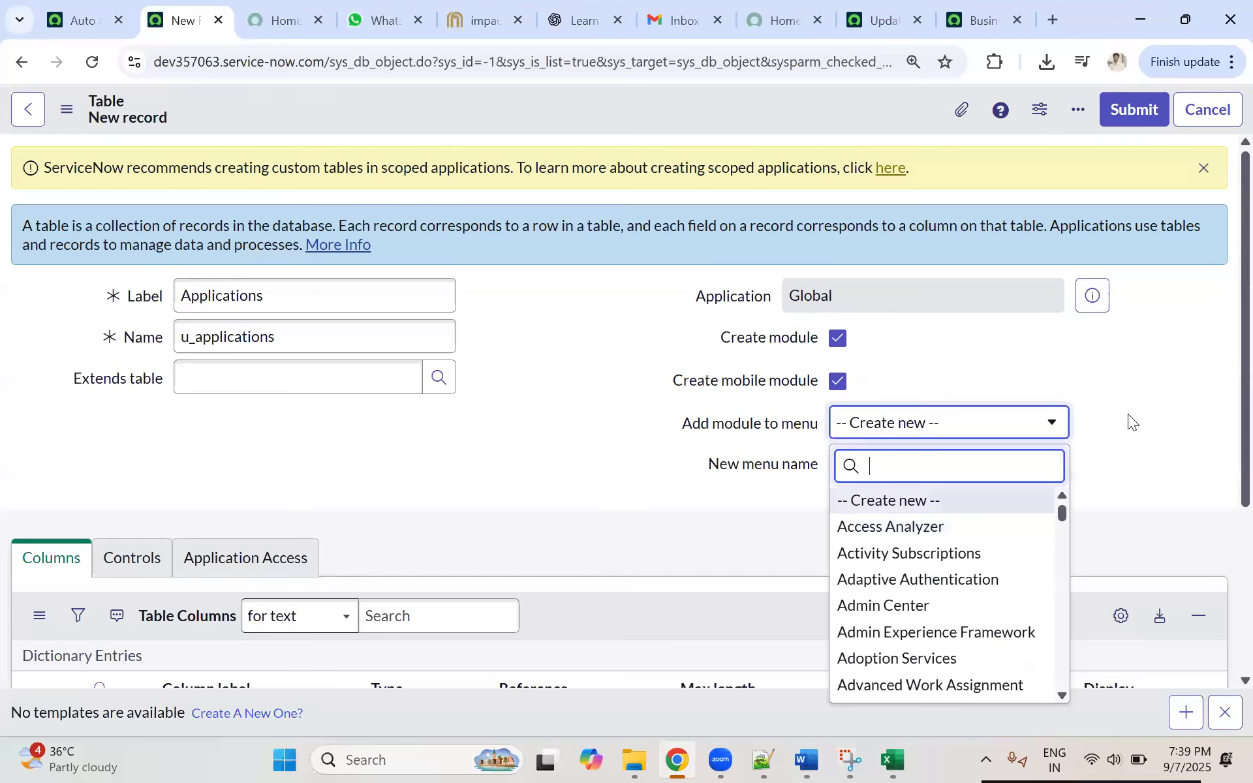
left_click(1091, 402)
left_click_drag(958, 460, 799, 456)
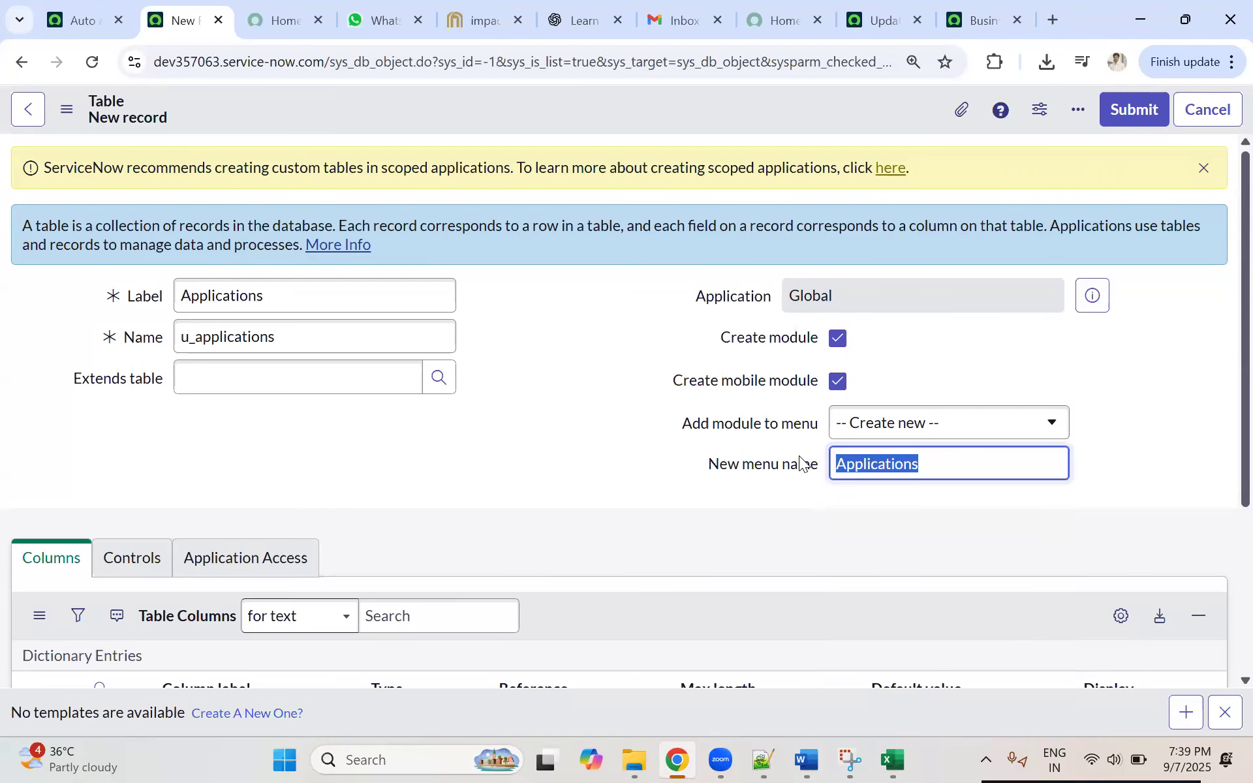
left_click(956, 466)
key("ctrl+a")
scroll(874, 445, "down", 3)
Step: Search the Add module to menu choices for "inciden", then clear the search and close the list without choosing another menu
left_click(878, 231)
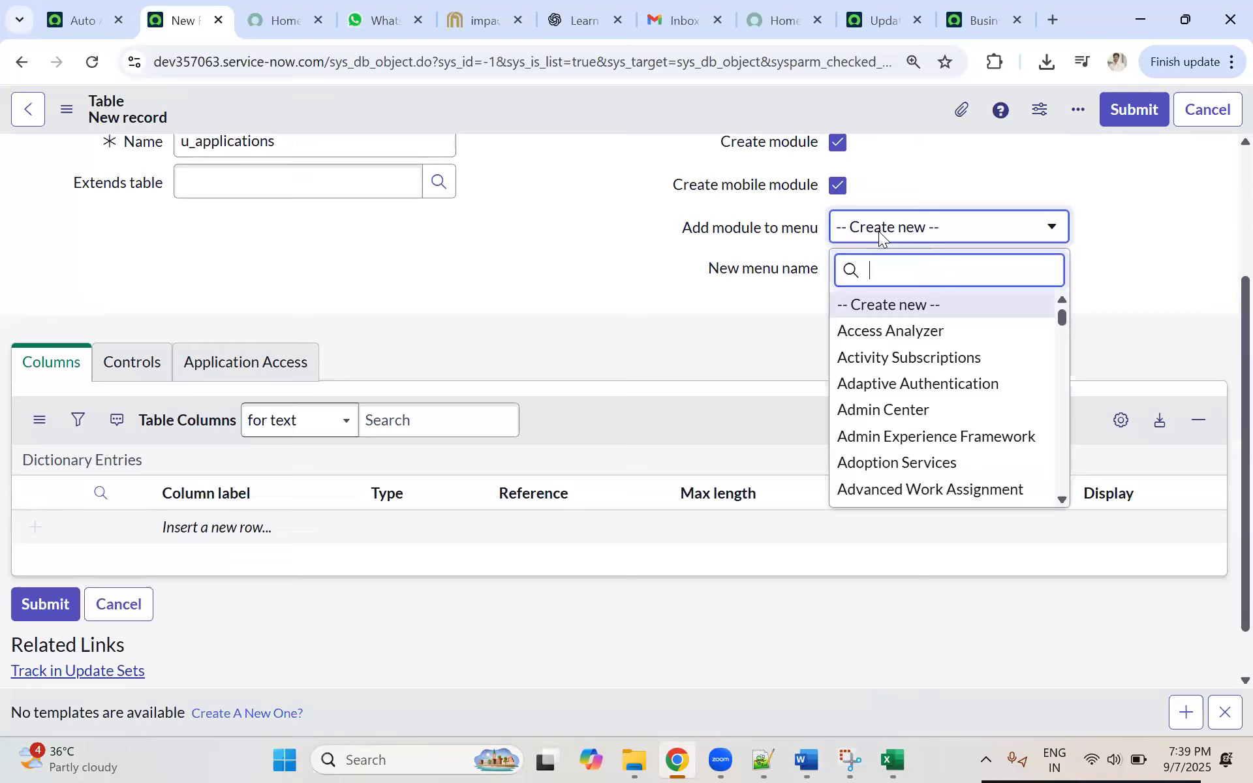
type("inciden")
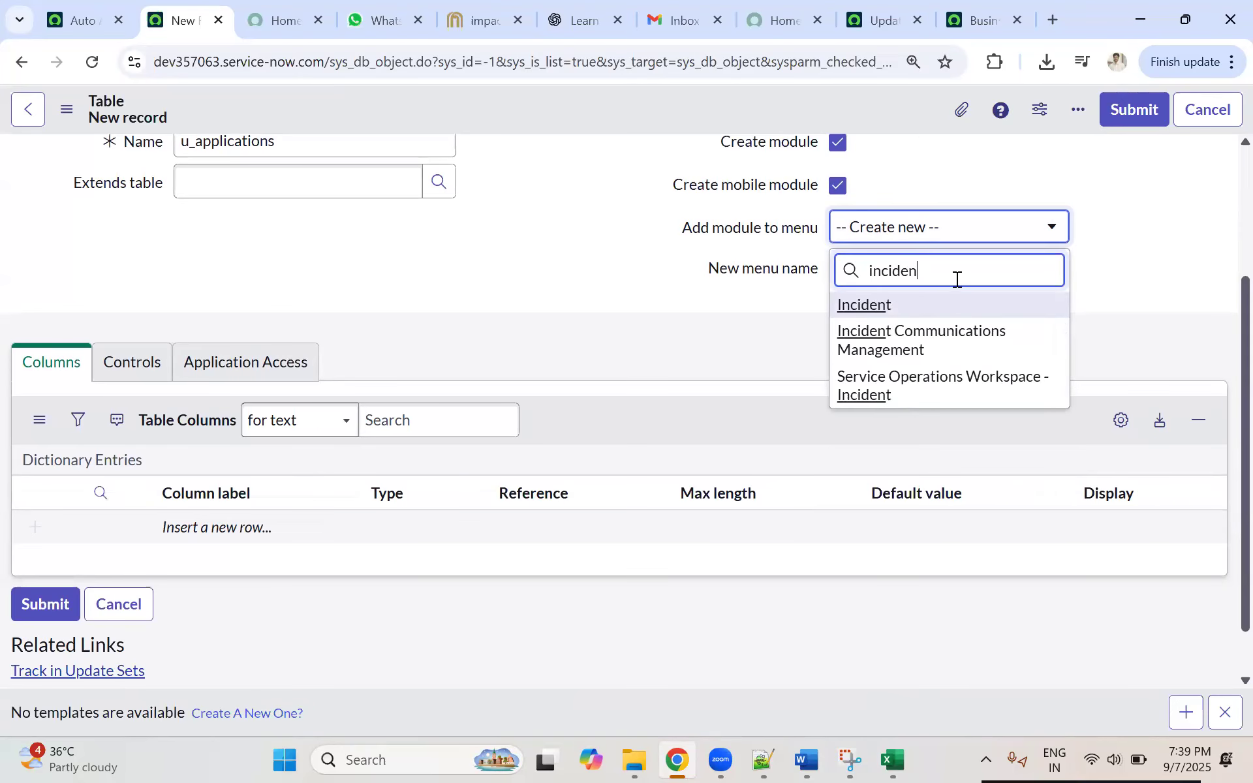
key("ctrl+a")
key("BackSpace")
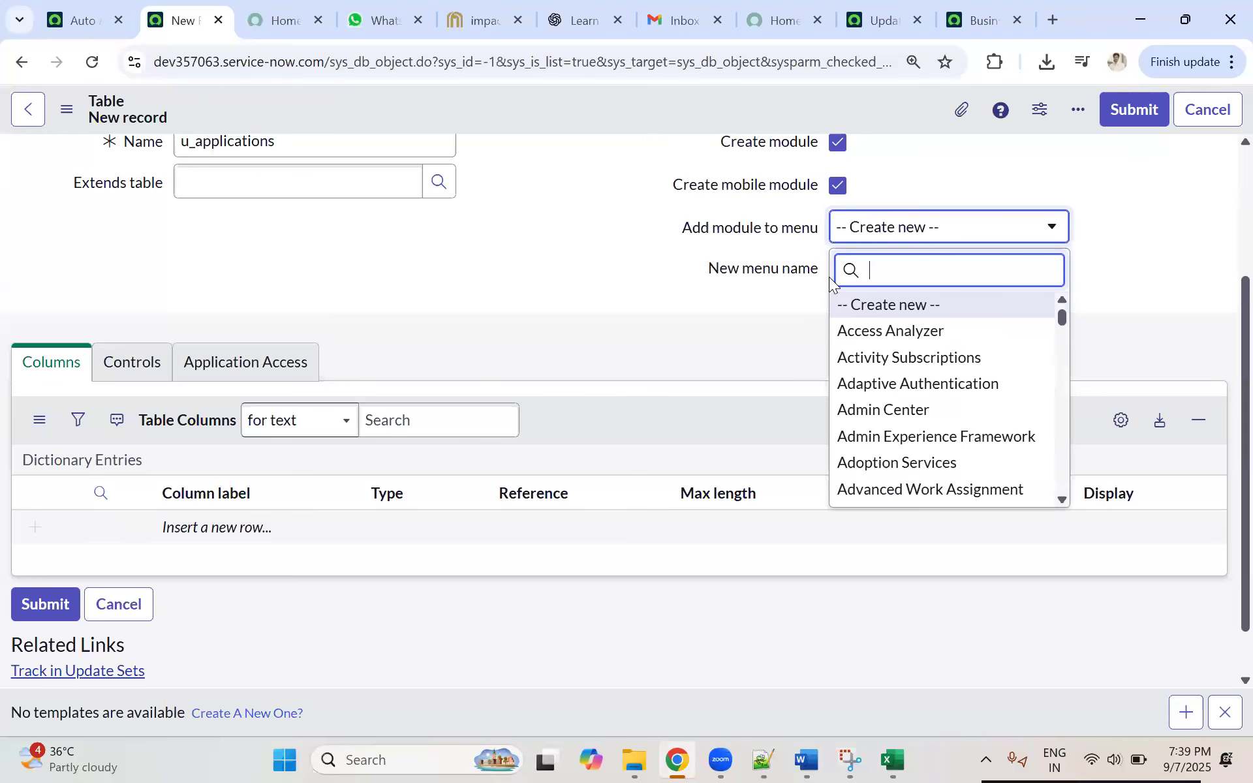
left_click(1127, 245)
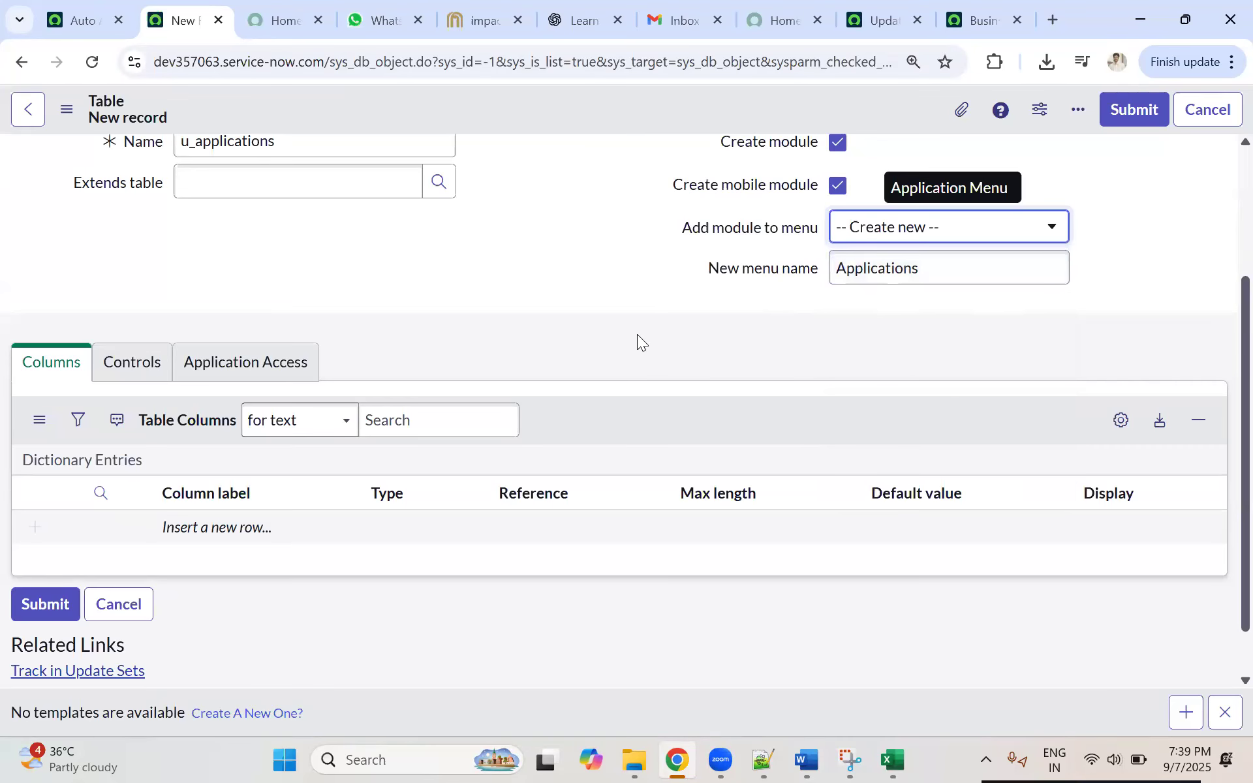
Step: Save the new Applications table record in the Global application and stay on its form
scroll(150, 386, "down", 1)
scroll(150, 386, "up", 4)
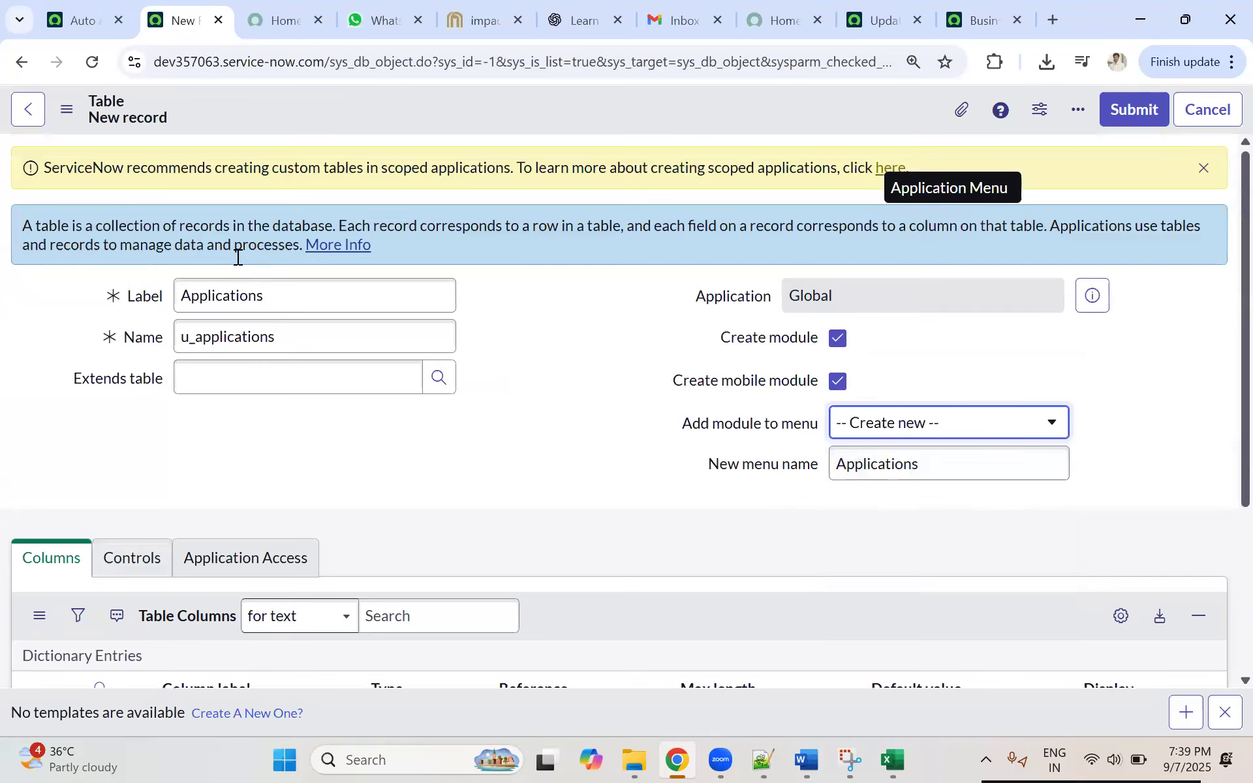
right_click(557, 106)
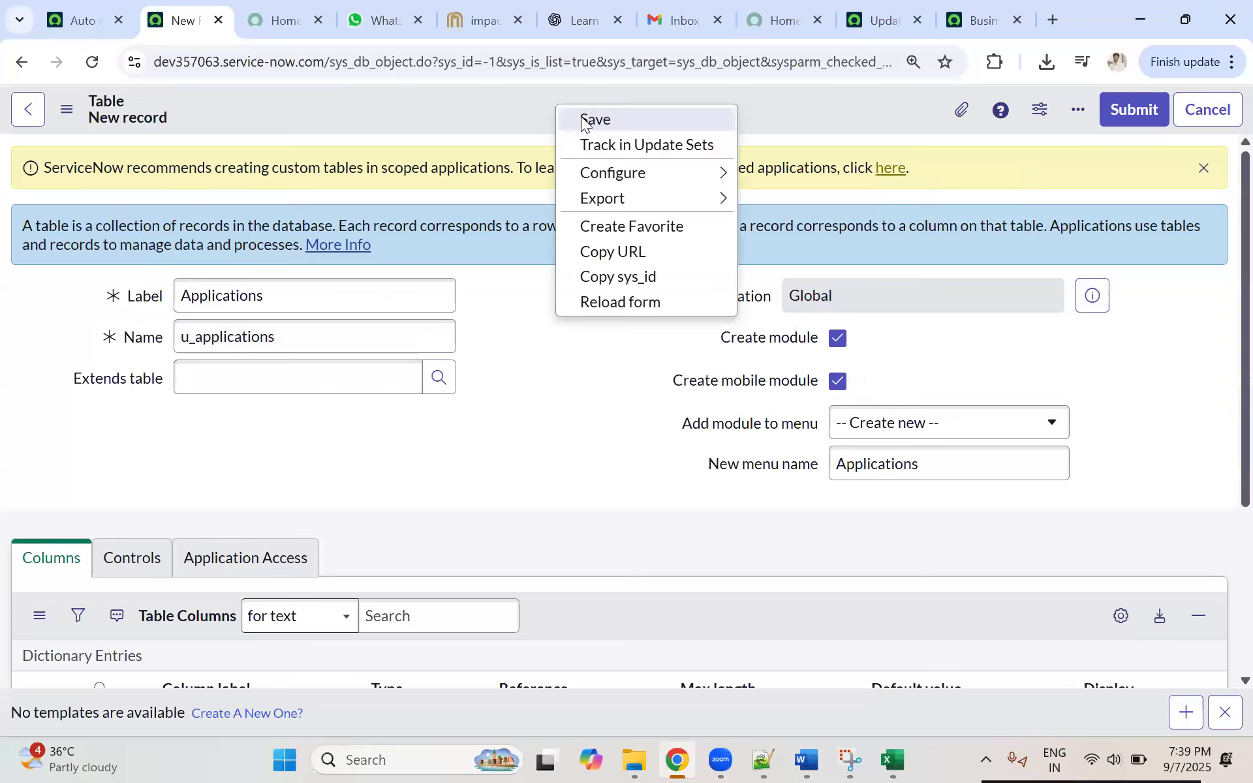
left_click(578, 120)
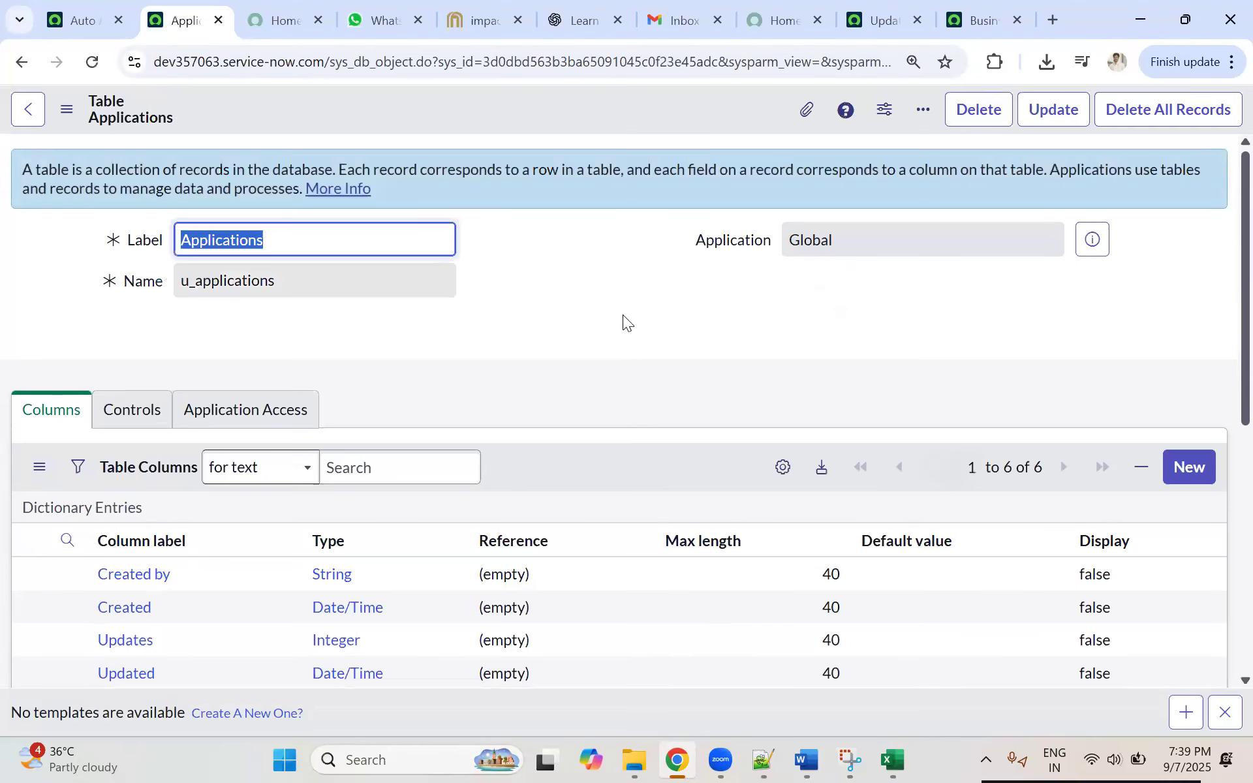
left_click(617, 311)
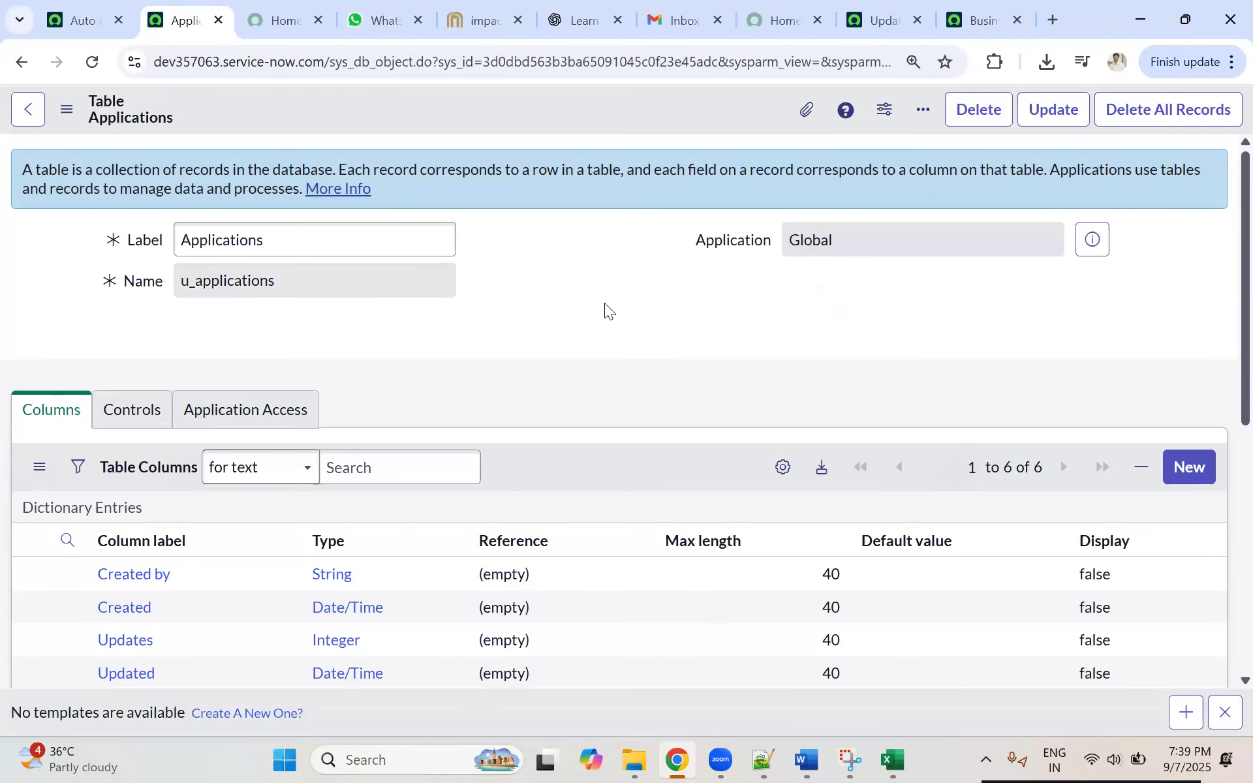
Step: Look over the table's default columns and start a new dictionary entry of type String for the Applications table
scroll(587, 313, "down", 3)
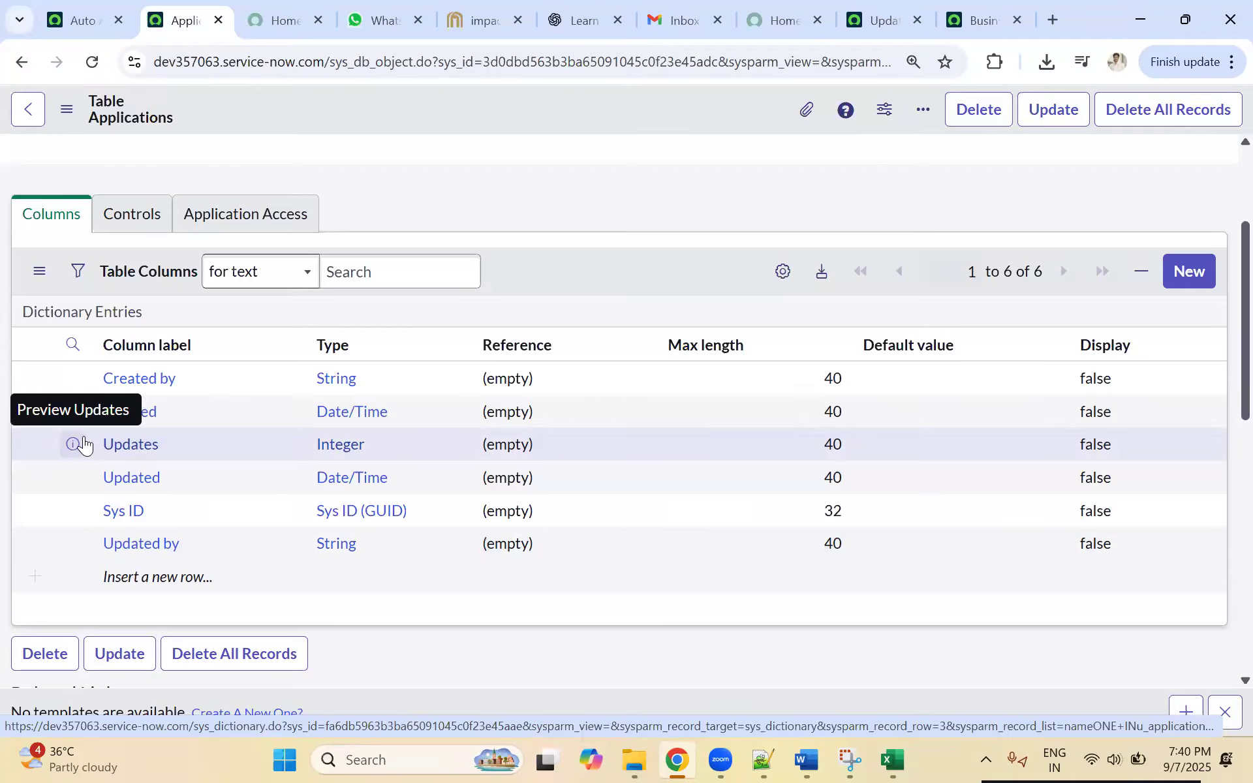
scroll(96, 391, "down", 2)
scroll(96, 389, "up", 4)
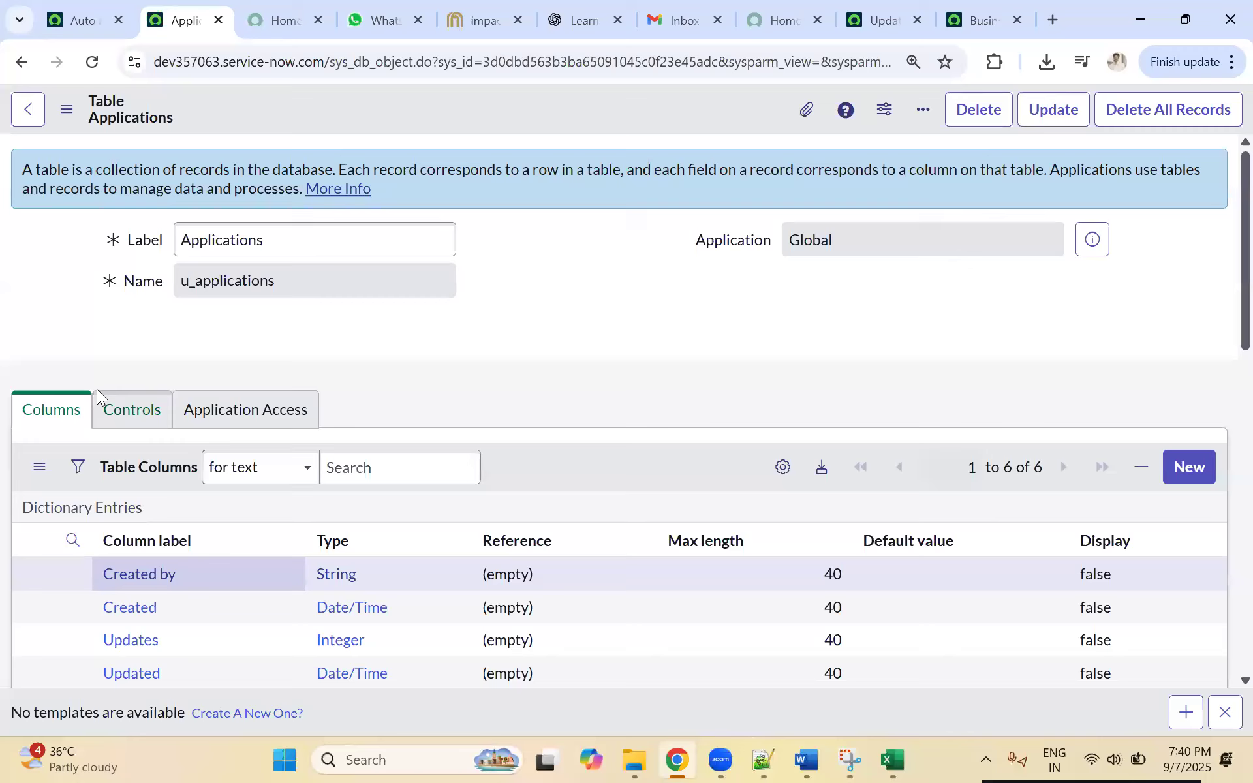
scroll(96, 389, "down", 3)
scroll(96, 389, "up", 1)
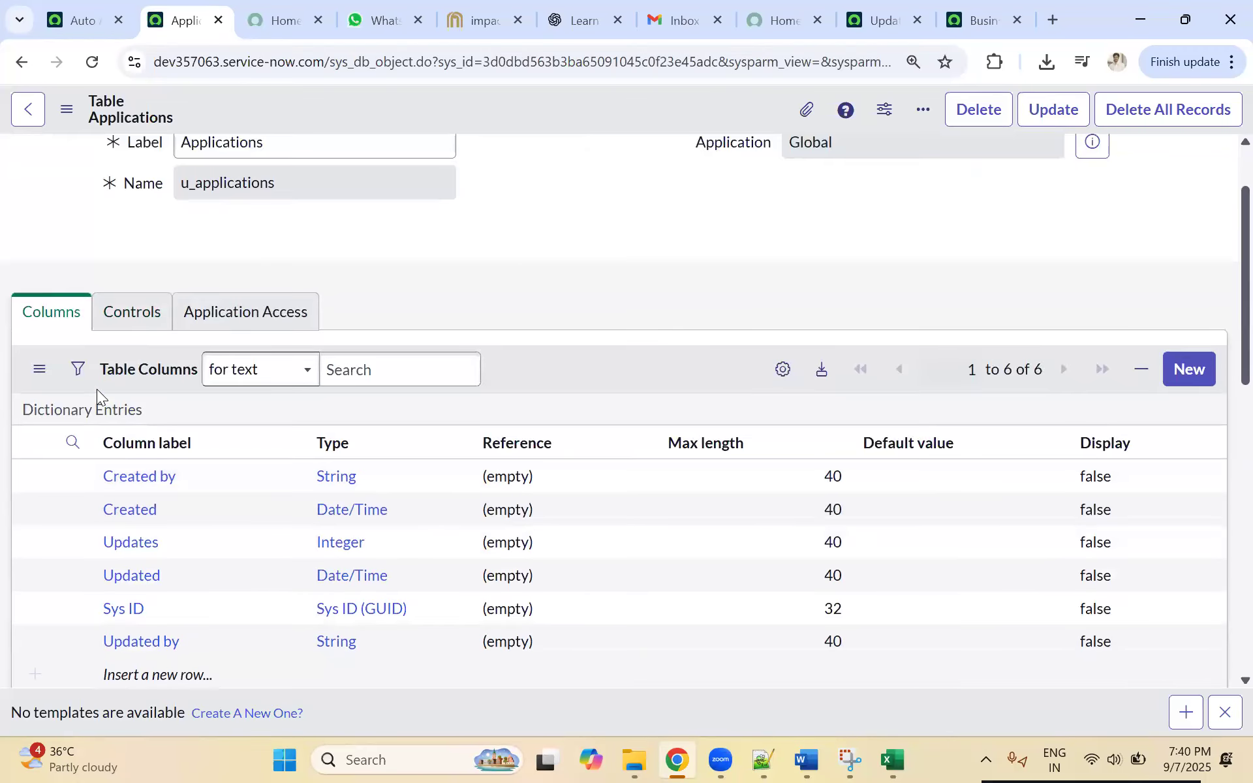
left_click(1191, 374)
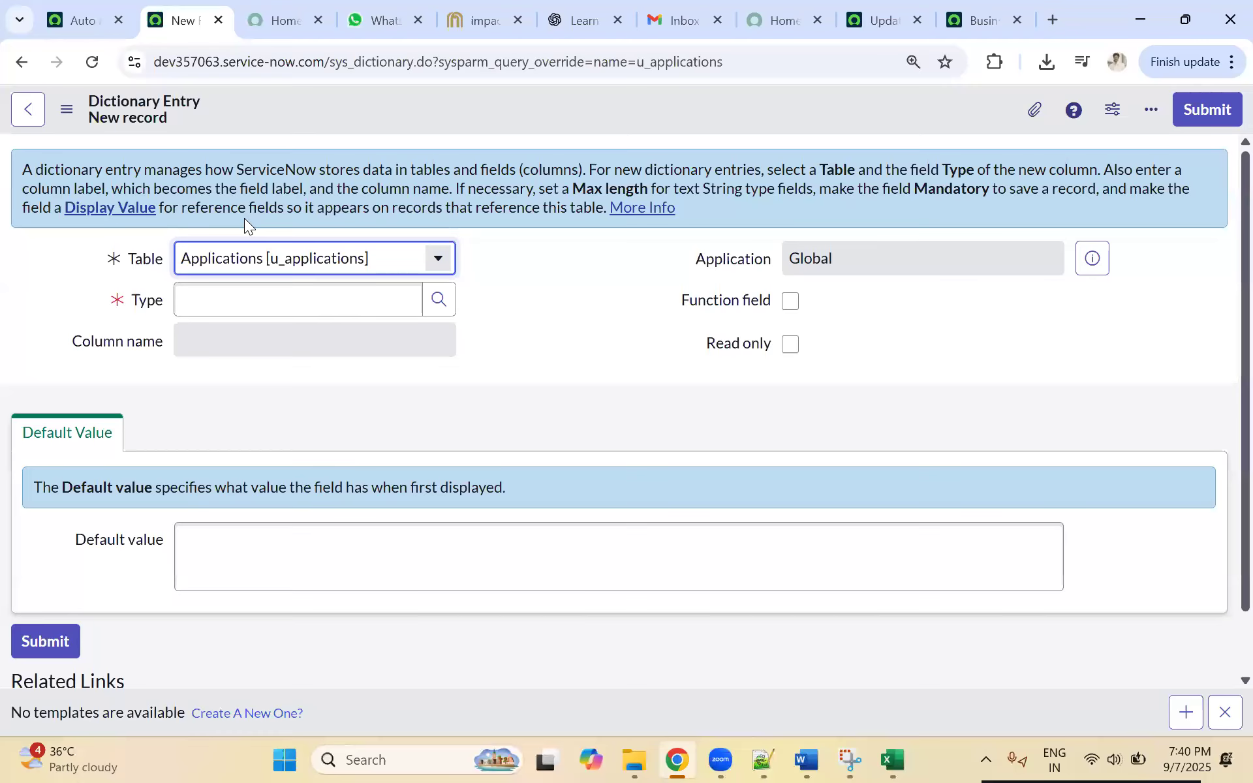
left_click(237, 297)
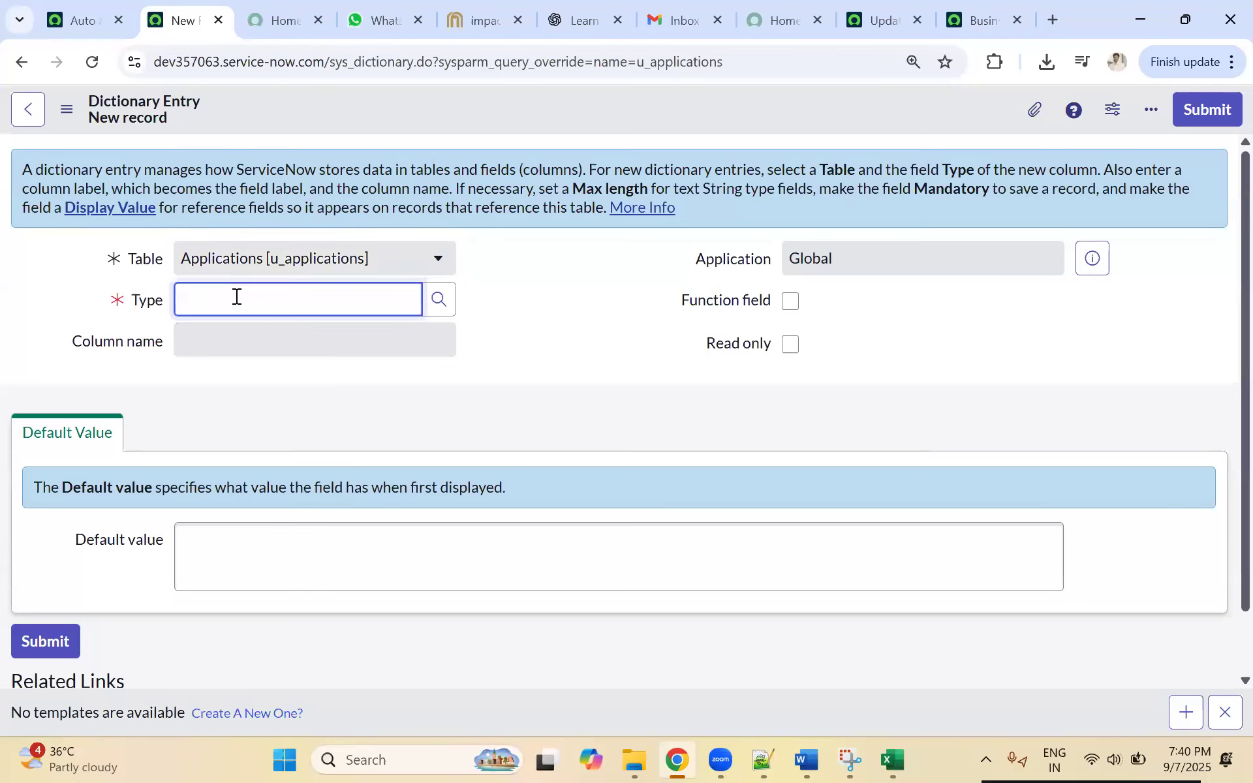
type("str")
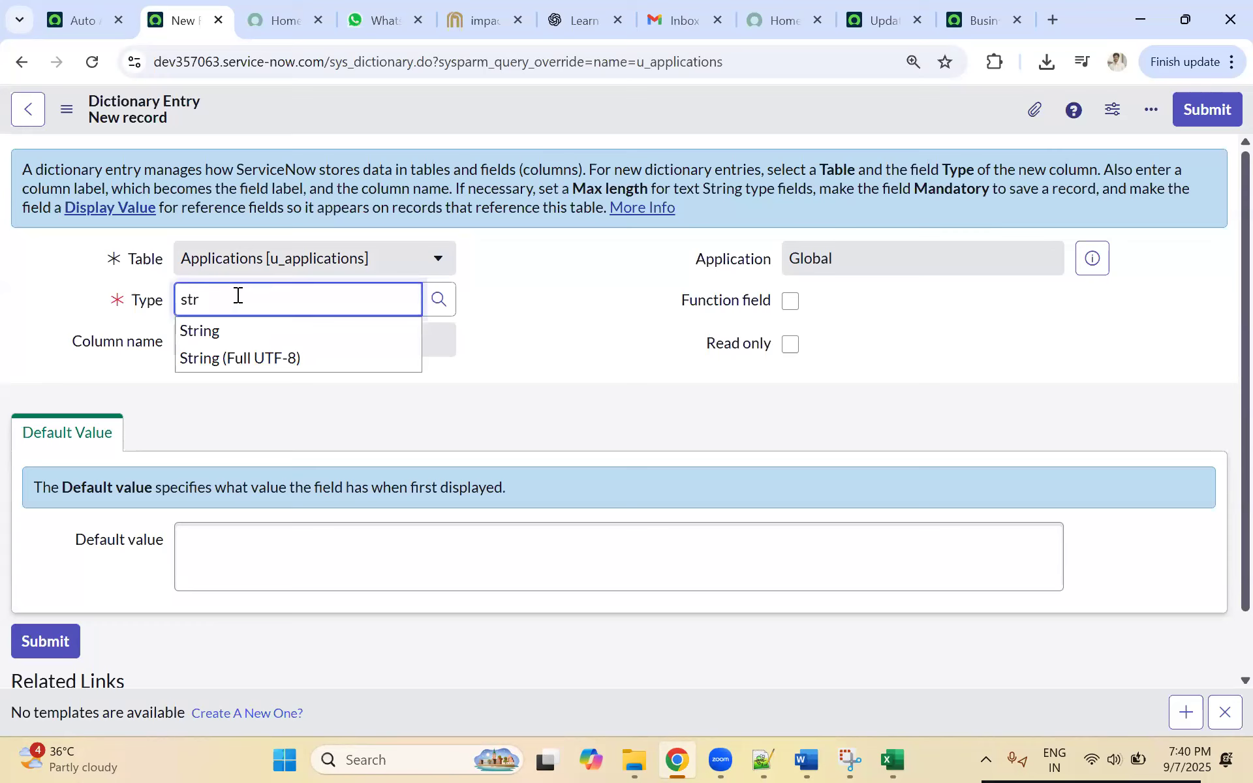
left_click(219, 328)
Step: Enter Application Name as the String column's label
left_click(212, 338)
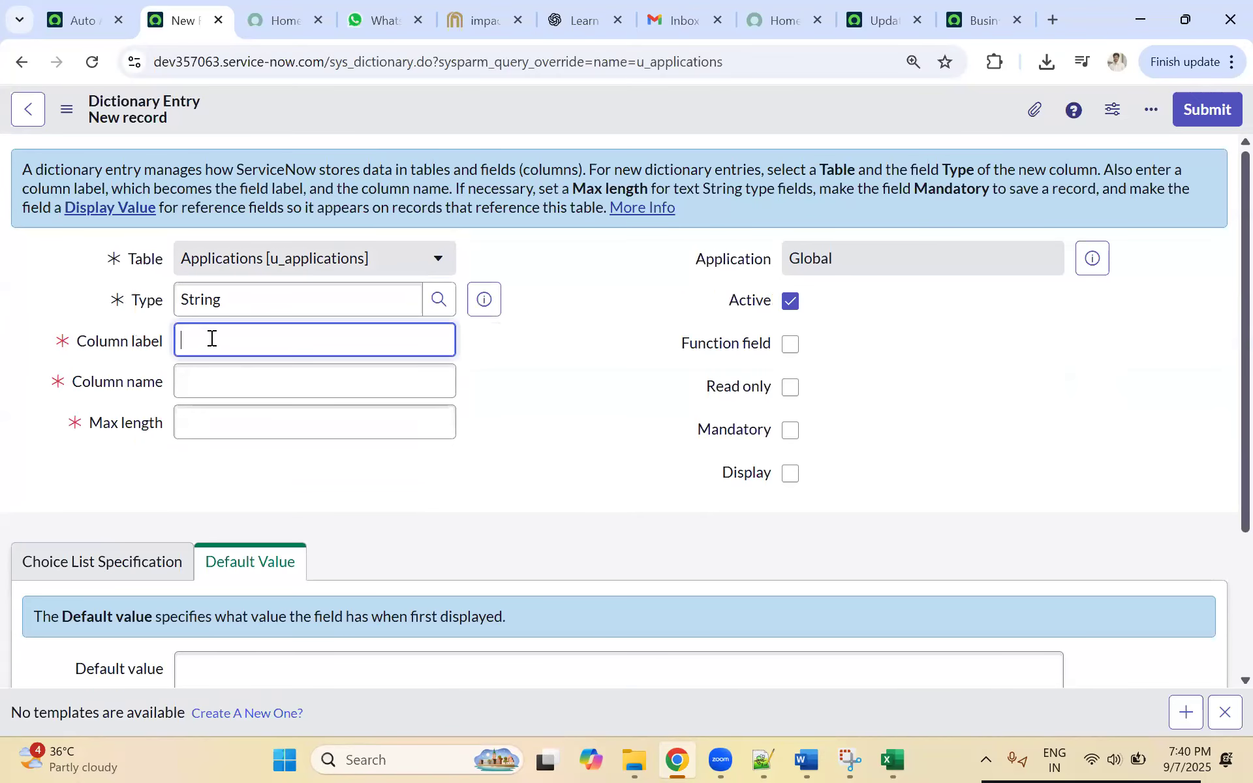
type("Application name")
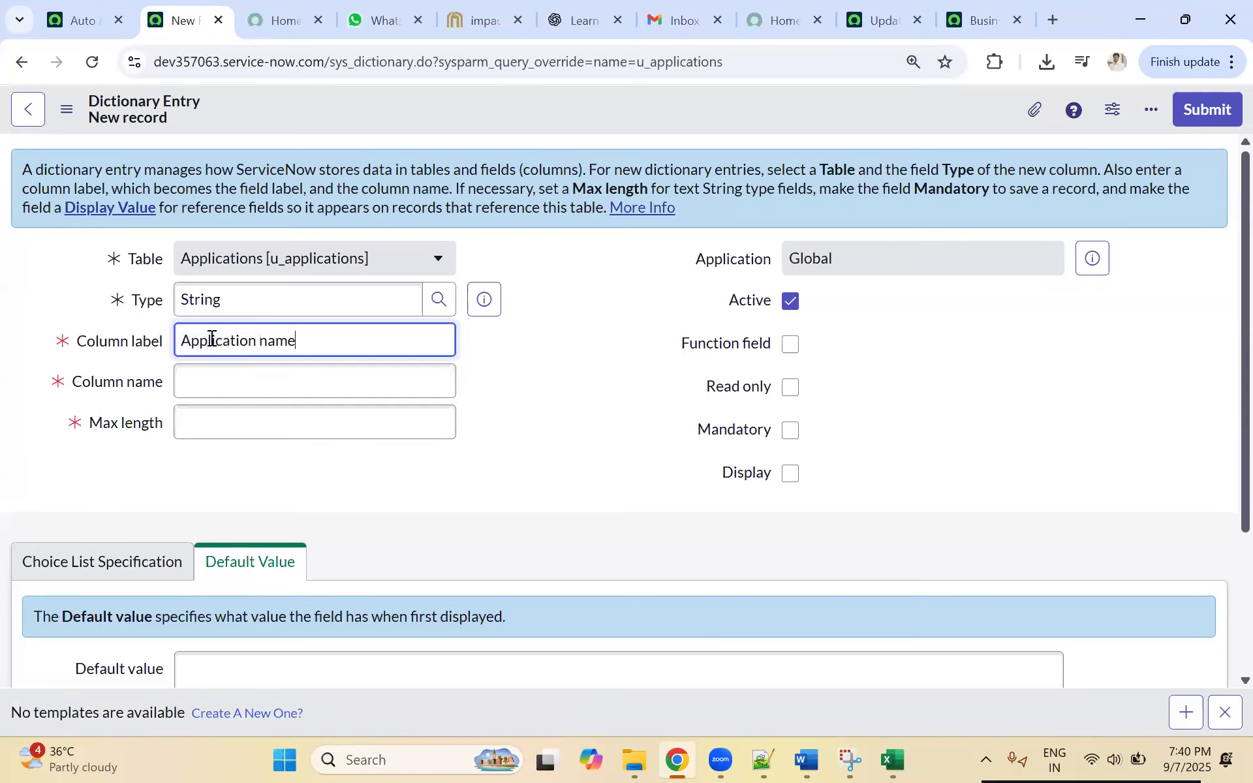
key("BackSpace")
key("BackSpace")
key("BackSpace")
type("me")
left_click(573, 400)
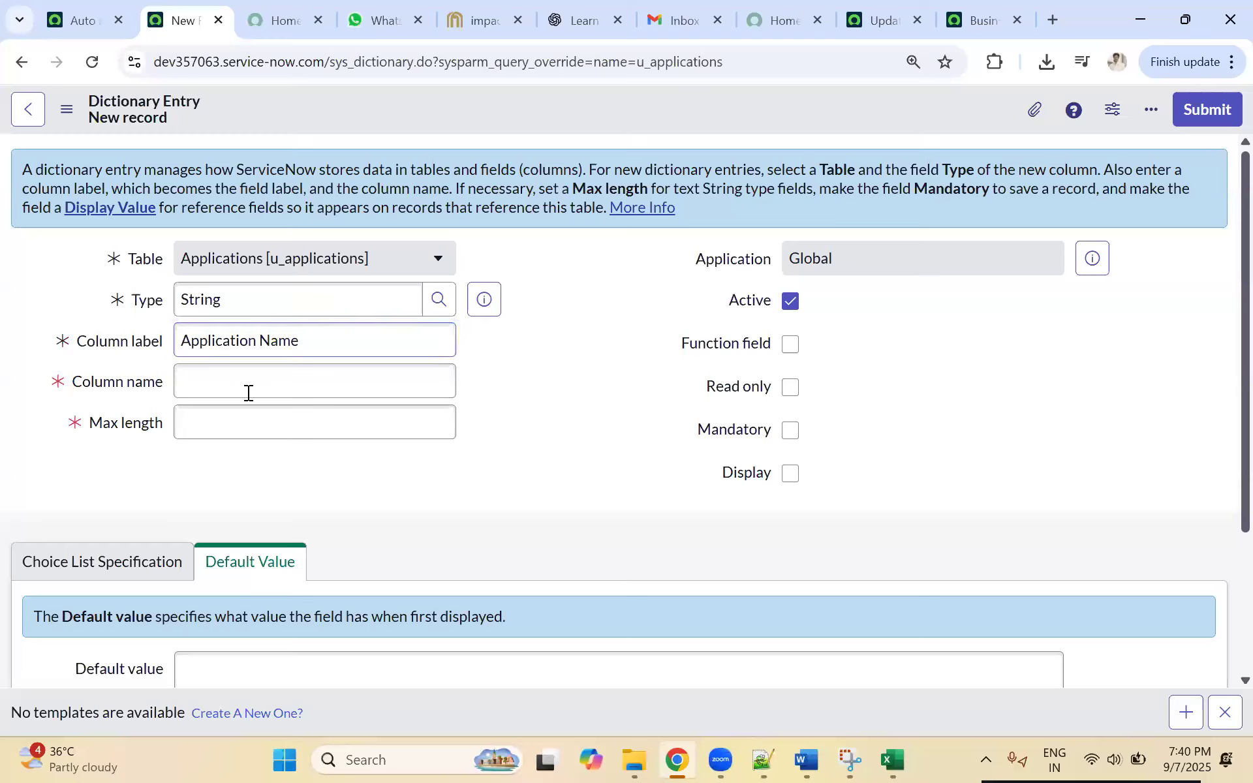
Step: Fill in the column name u_application_name and set the maximum length to 100
left_click(198, 388)
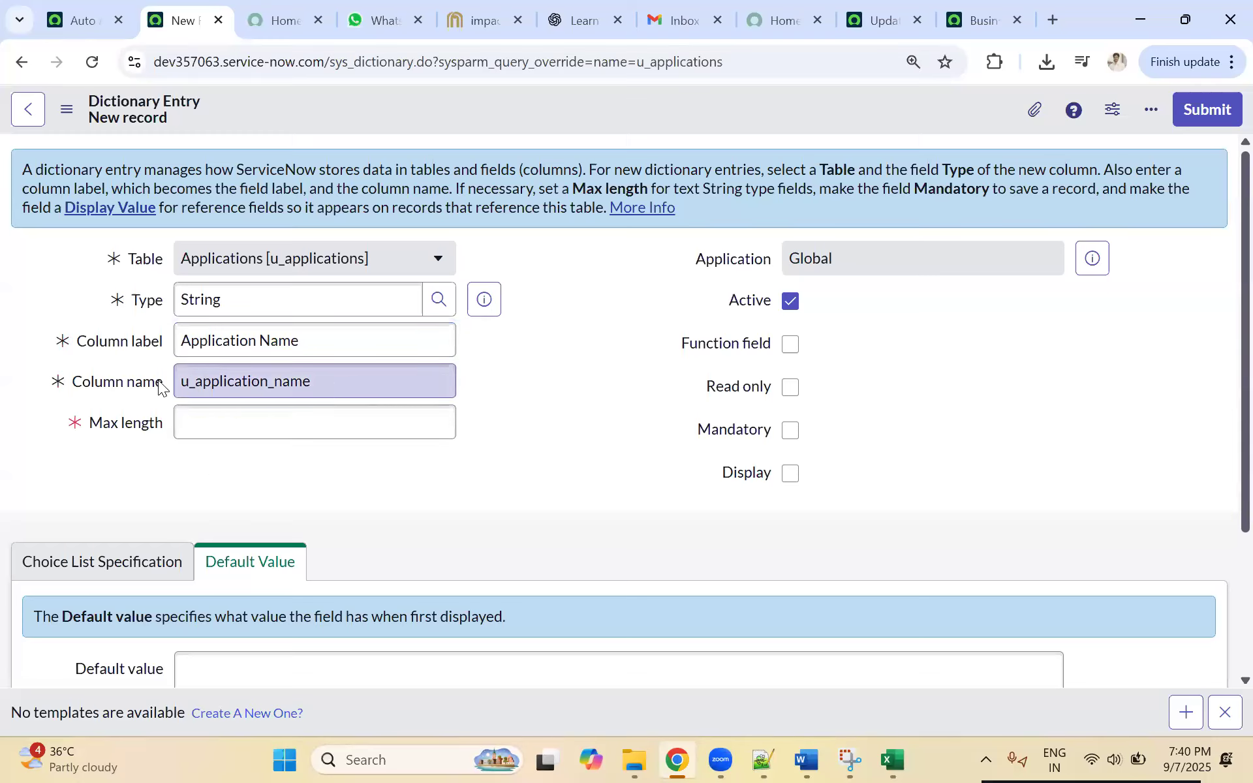
left_click(207, 418)
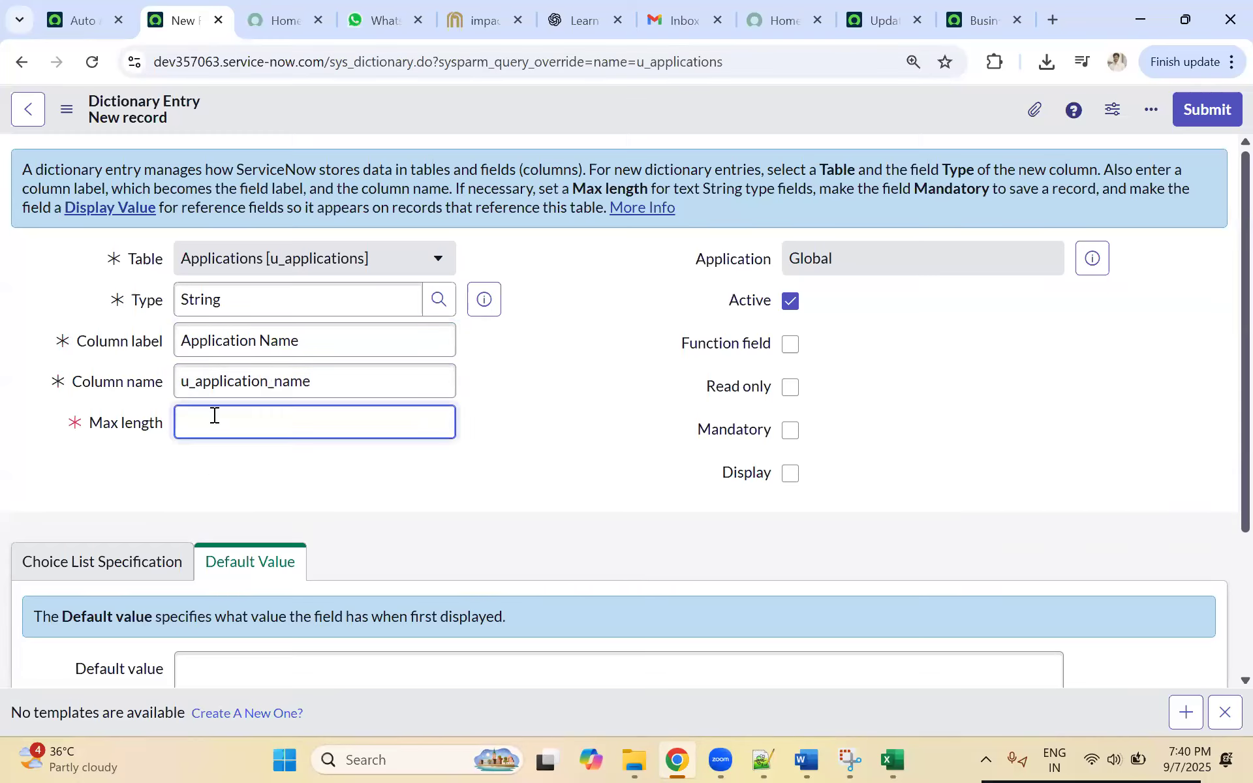
type("100")
left_click(530, 405)
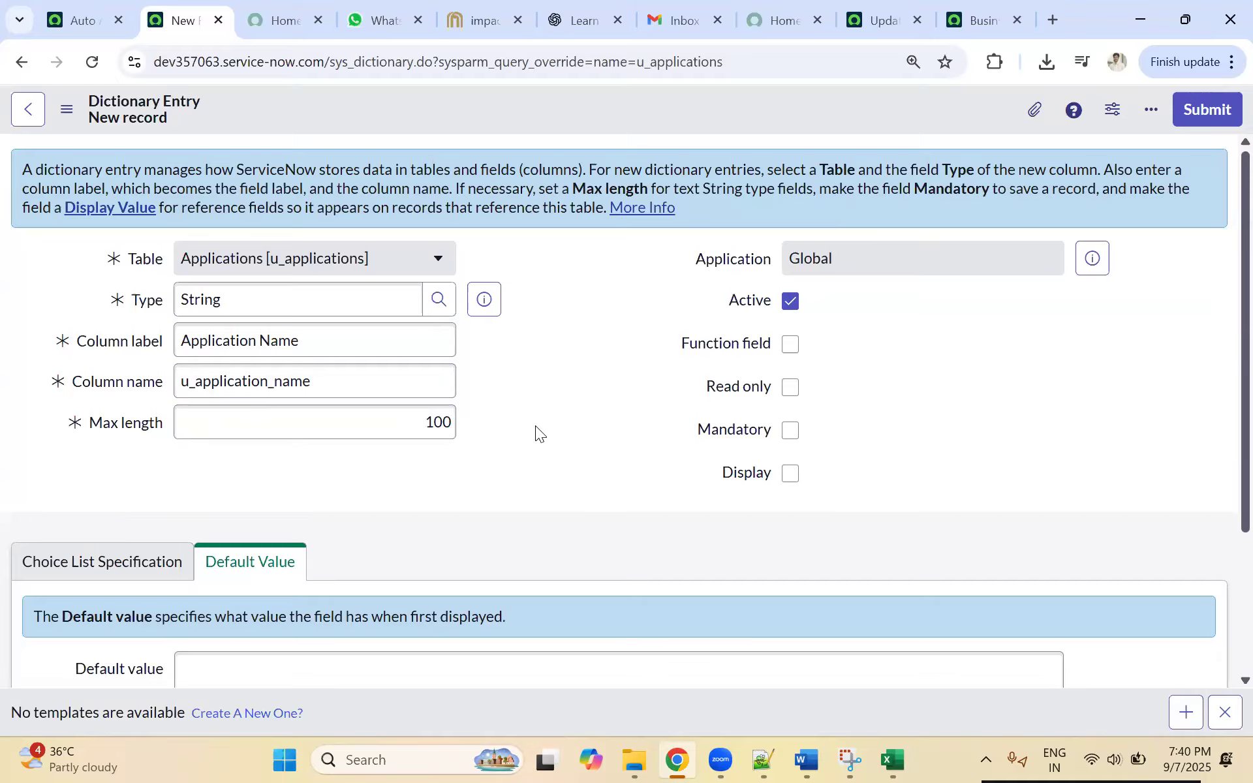
Step: Show the column's choice list settings, leave the choice at None, and save the Application Name dictionary entry
scroll(535, 426, "down", 1)
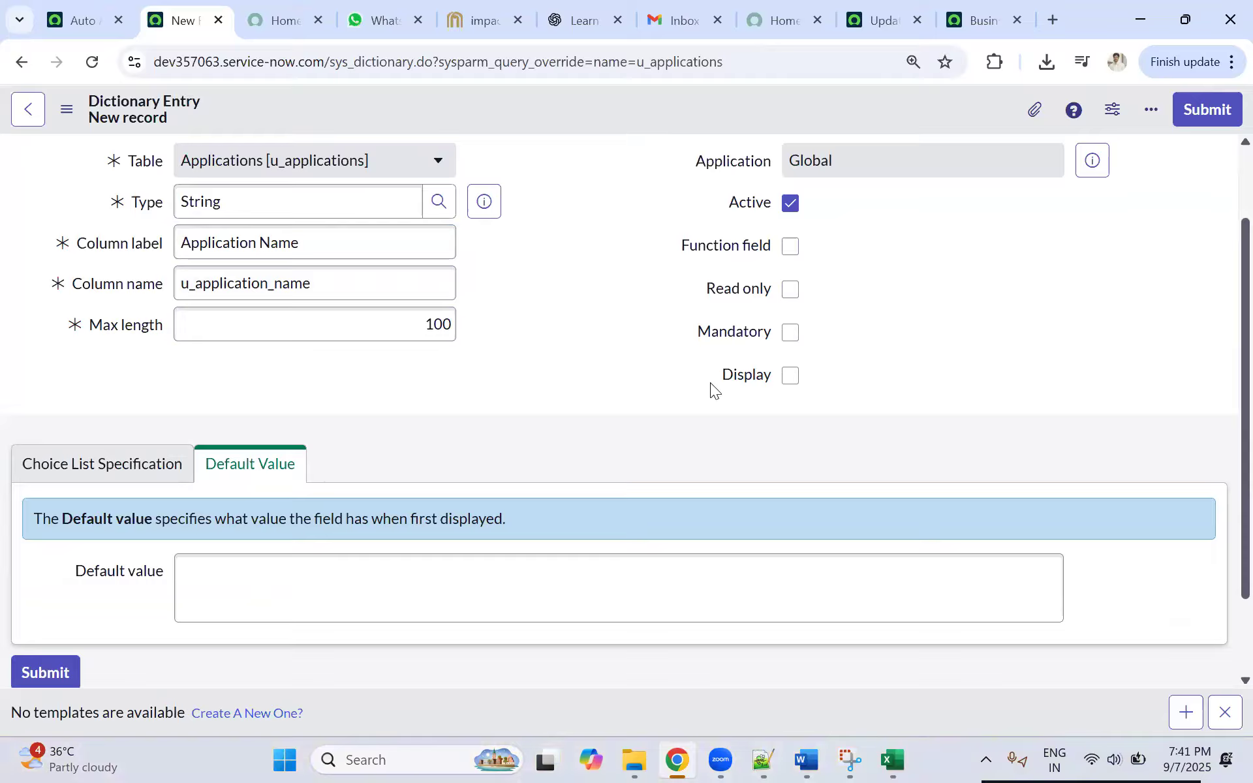
left_click(131, 475)
scroll(235, 491, "down", 2)
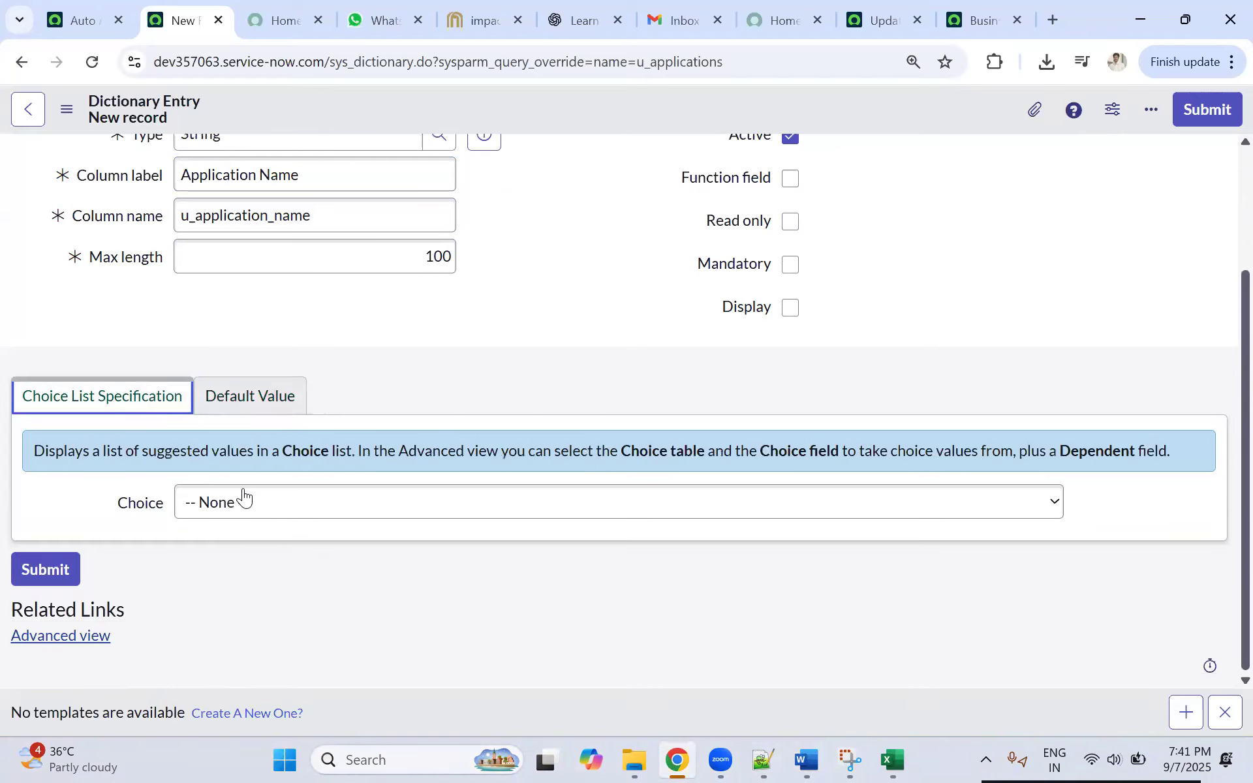
scroll(493, 355, "up", 3)
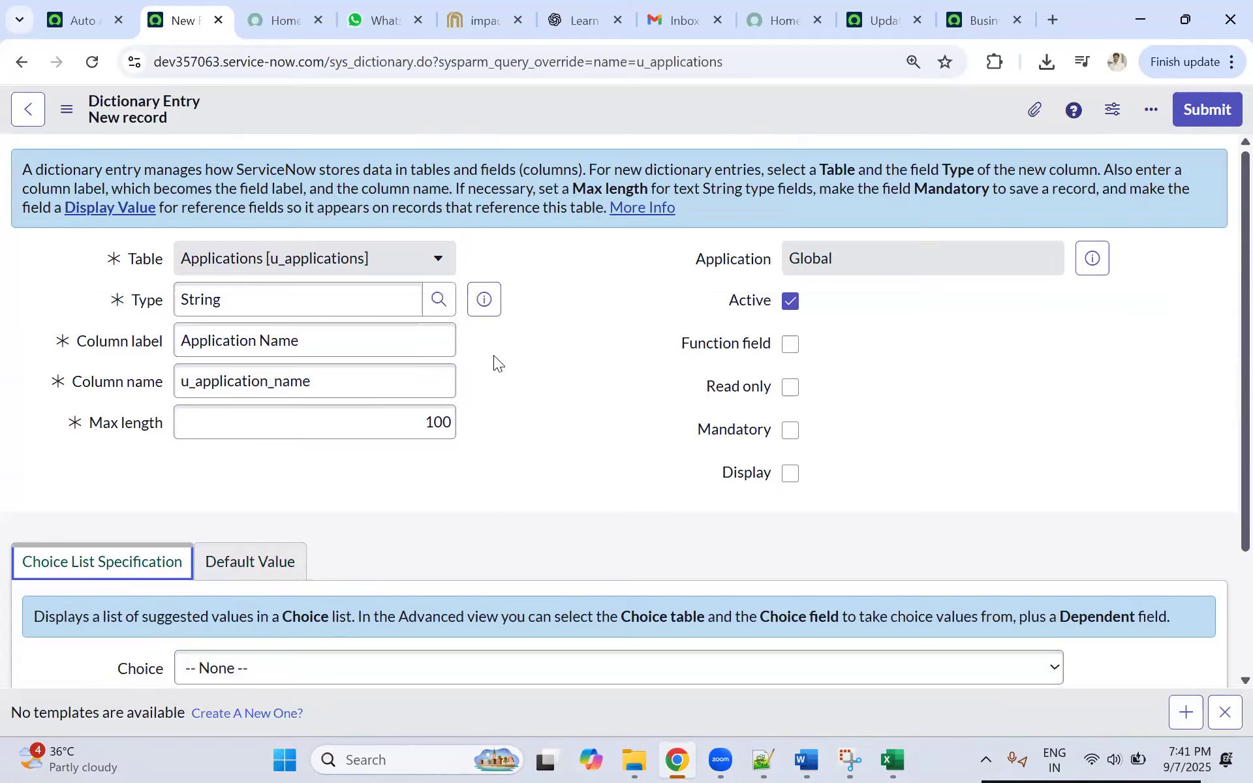
right_click(548, 109)
left_click(575, 123)
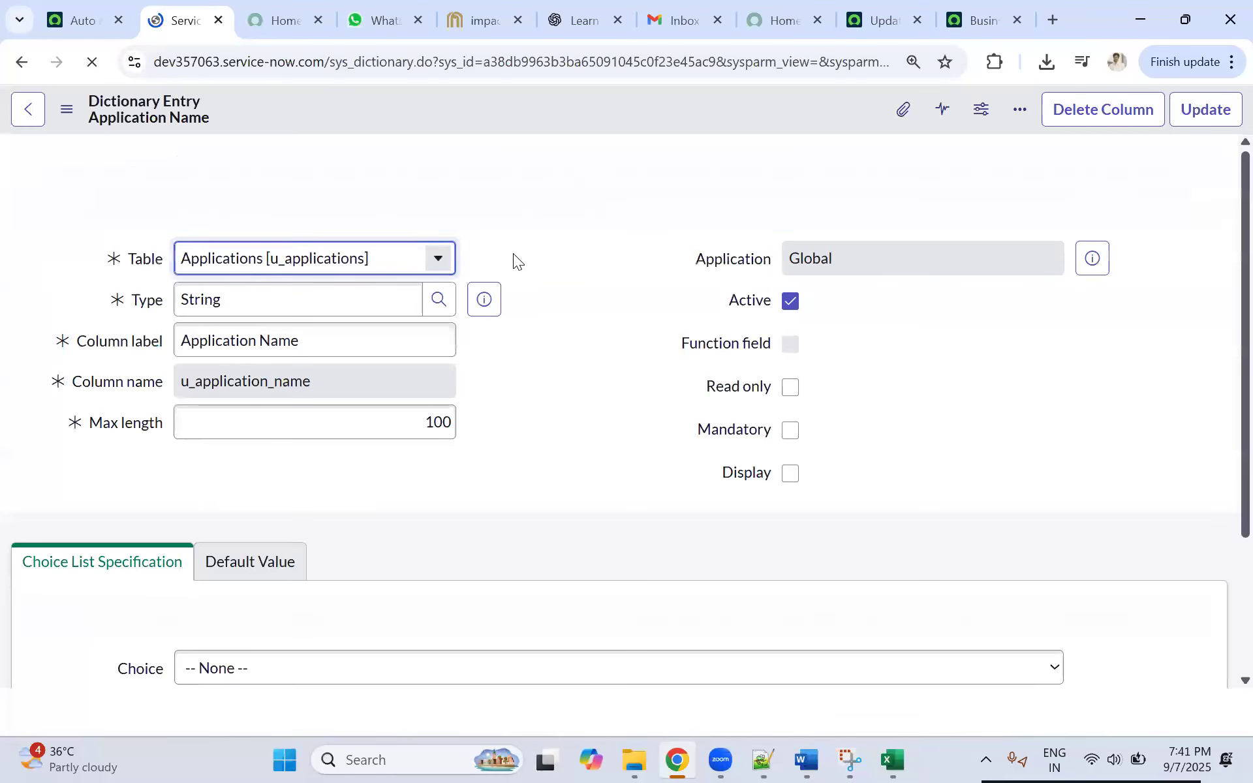
Step: Return to the Applications table and start another dictionary entry of type Reference
left_click(29, 112)
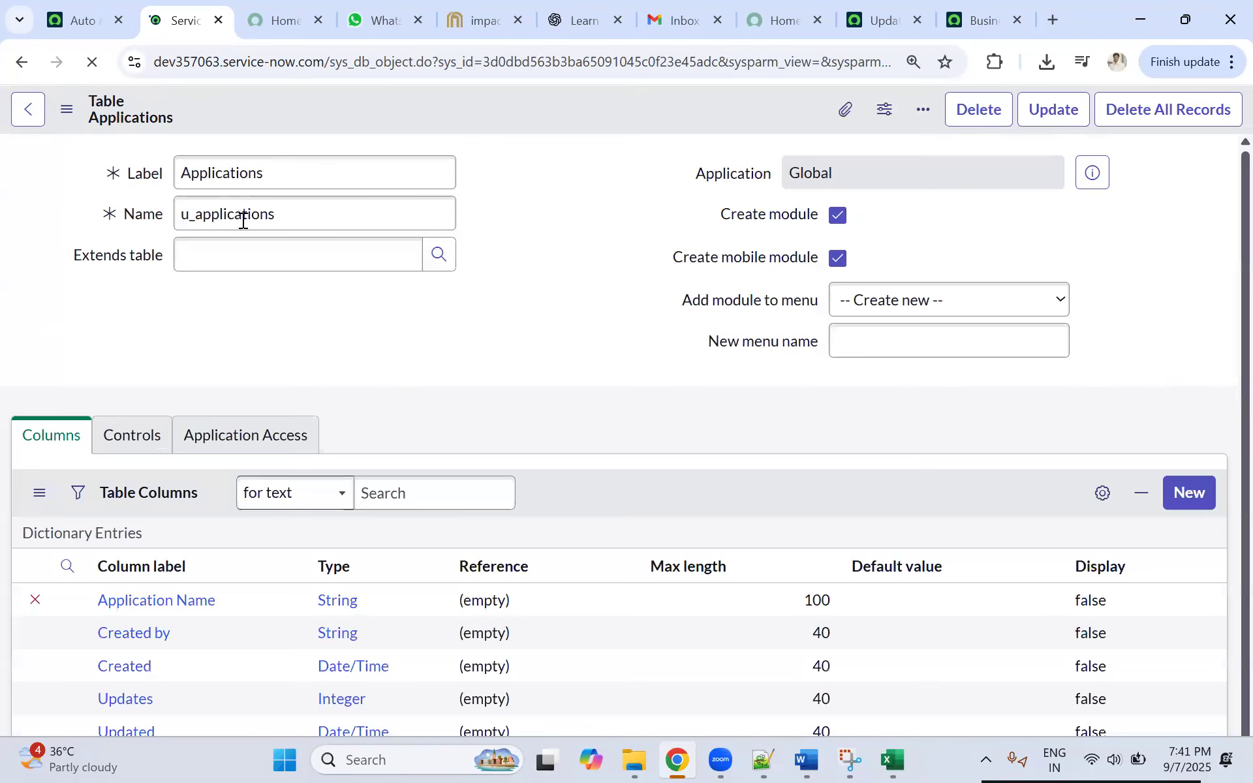
scroll(189, 562, "down", 1)
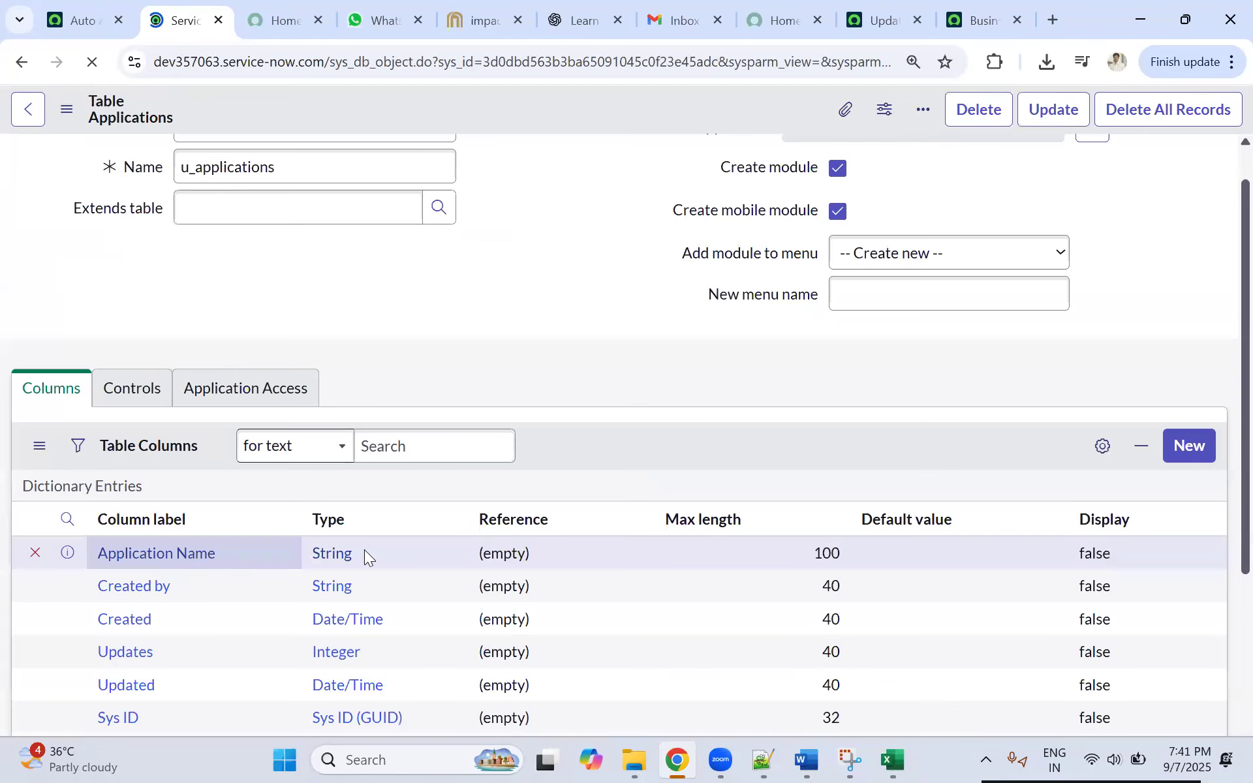
scroll(311, 457, "down", 1)
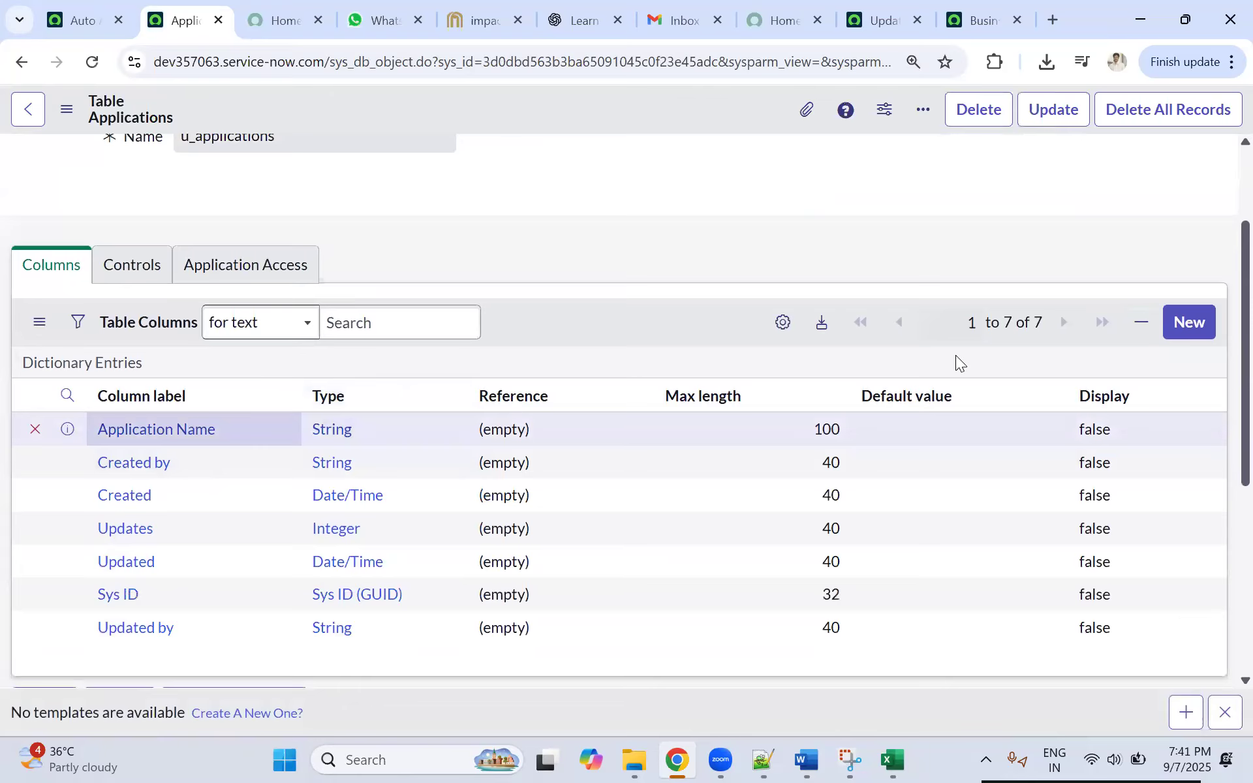
left_click(1188, 323)
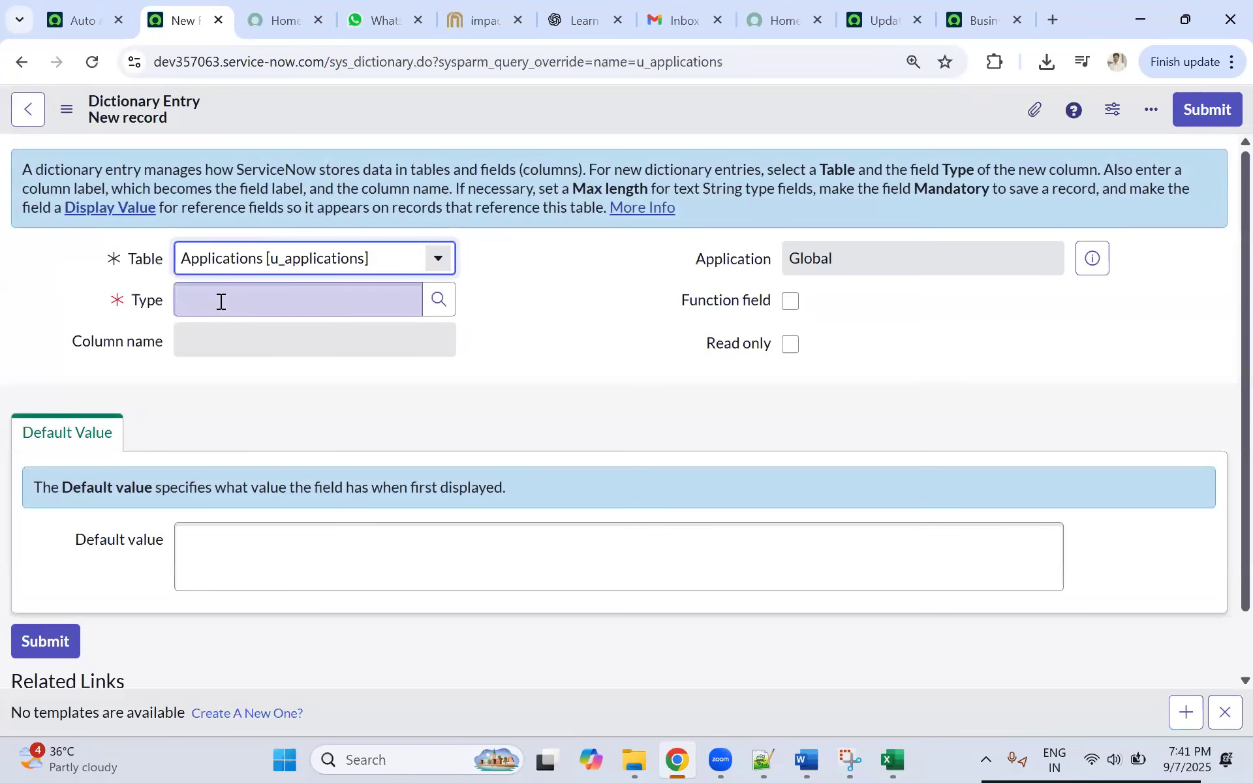
left_click(221, 301)
type("Re")
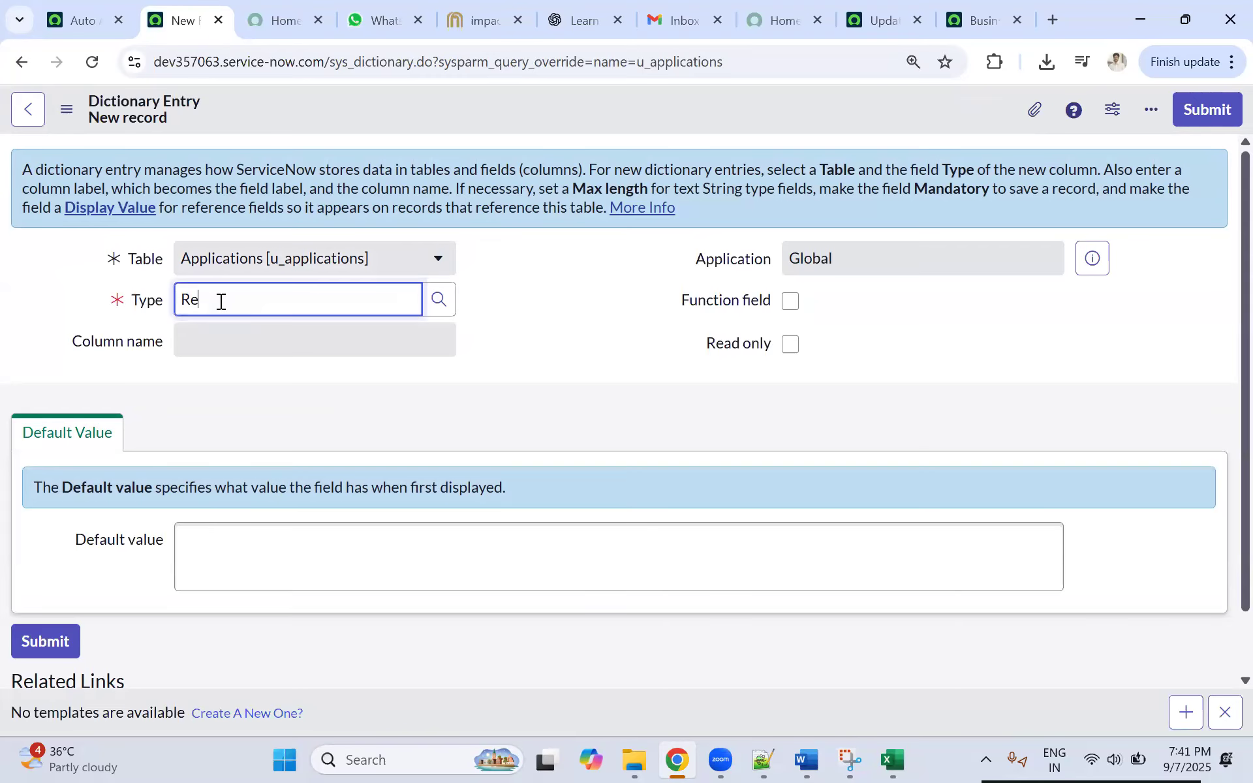
type("f")
left_click(214, 329)
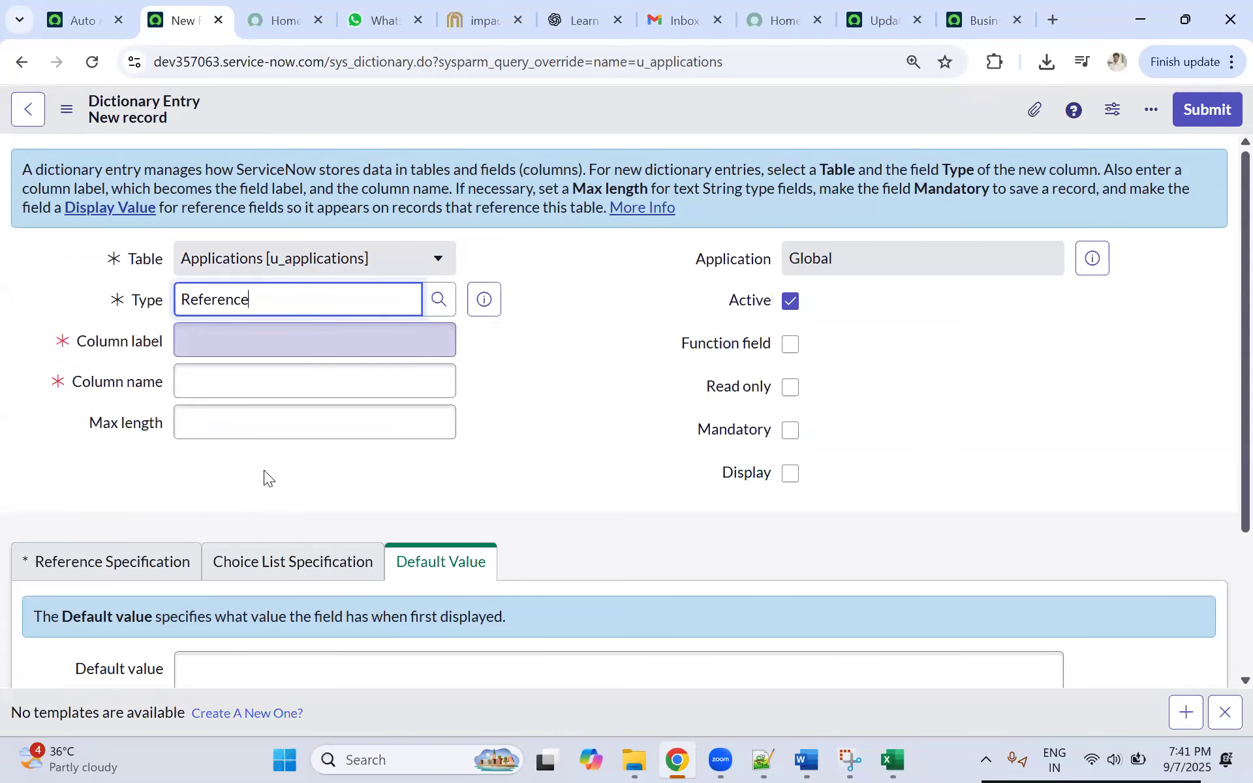
Step: Label the Reference column Application Owner, with the column name u_application_owner
left_click(222, 339)
type("Application")
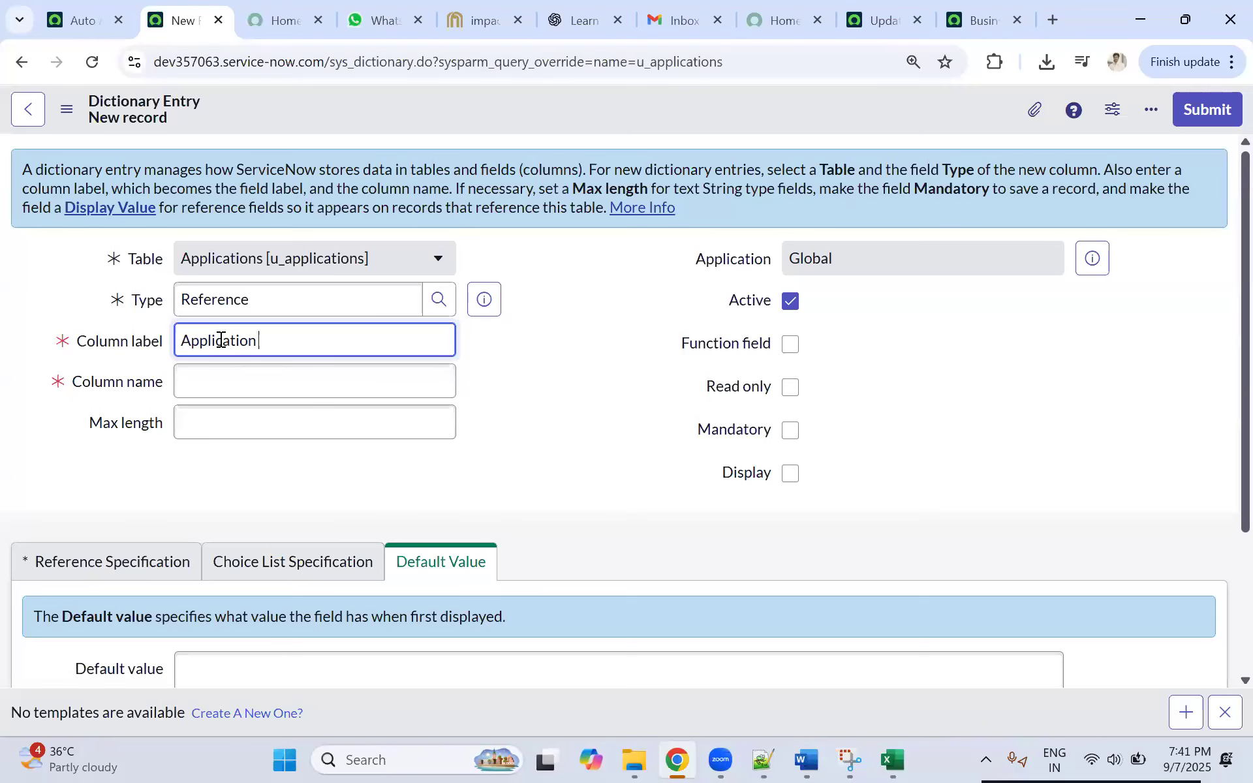
type(" Owner")
left_click(556, 371)
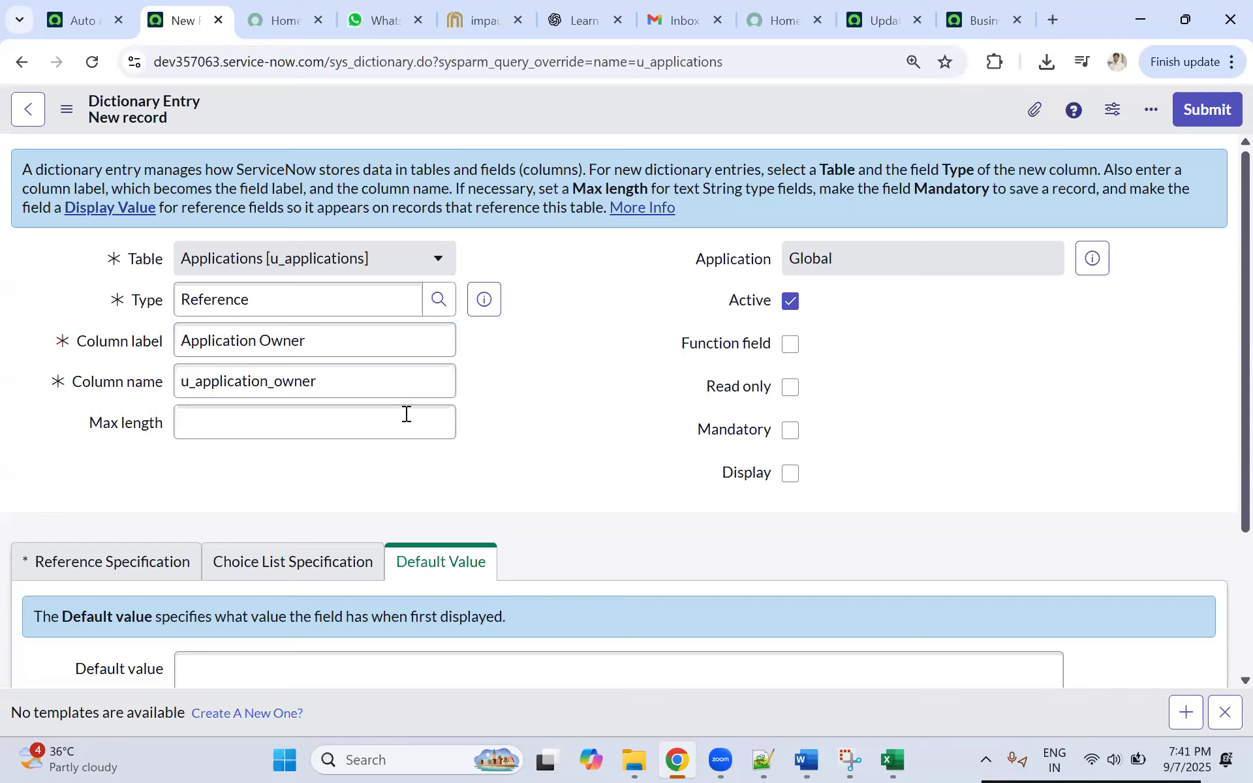
Step: Set the Application Owner column's reference table to User (sys_user)
scroll(344, 329, "down", 3)
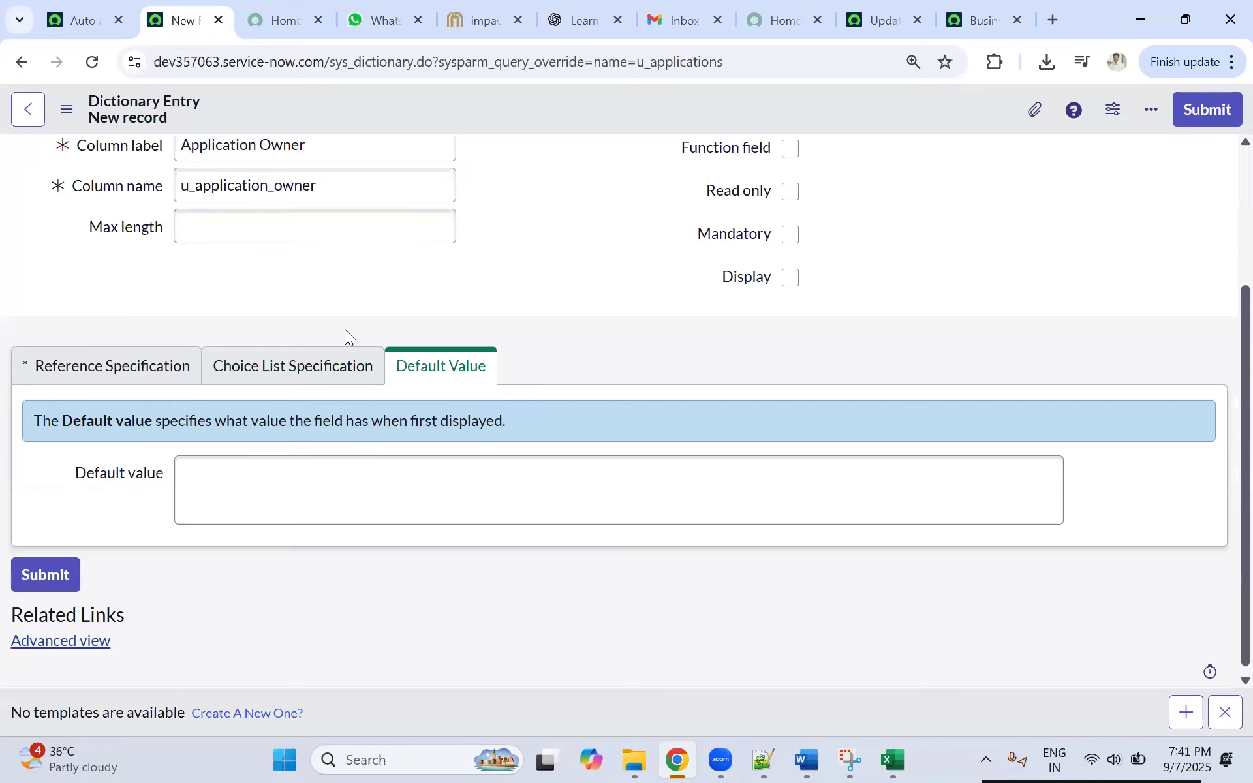
left_click(105, 366)
left_click(241, 466)
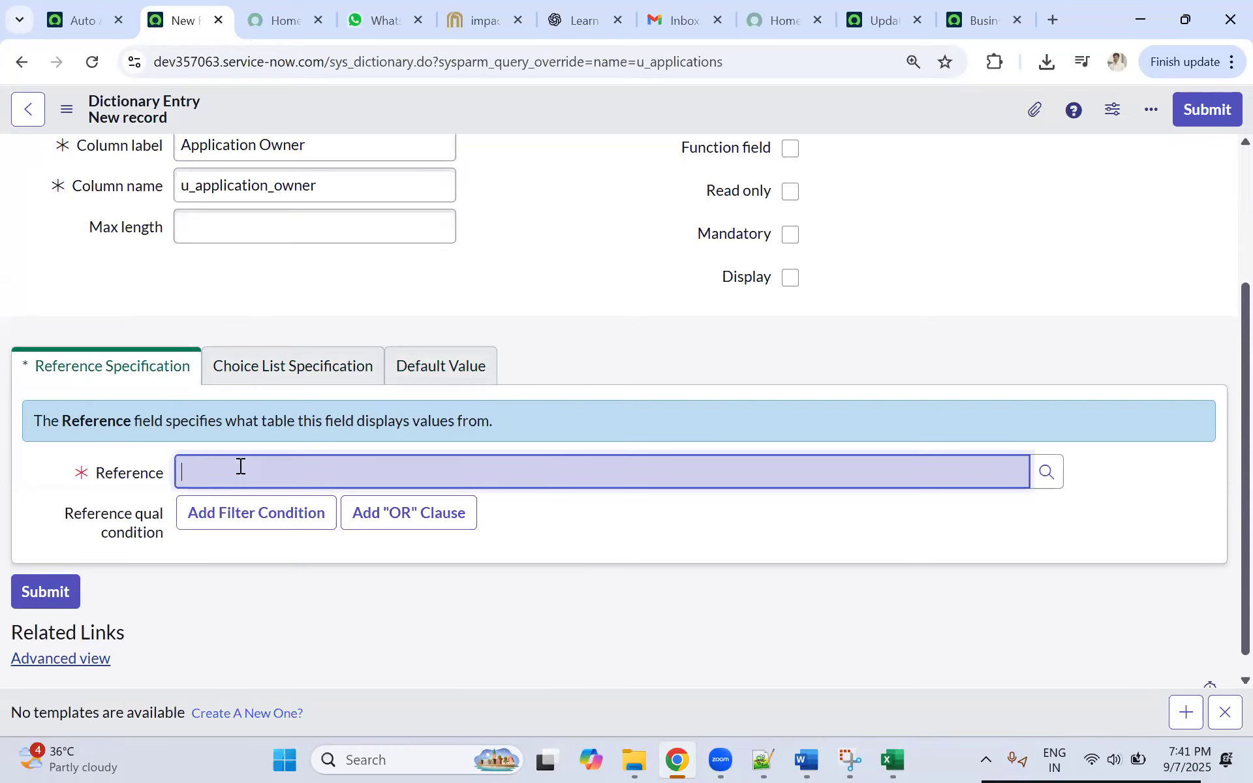
type("sys")
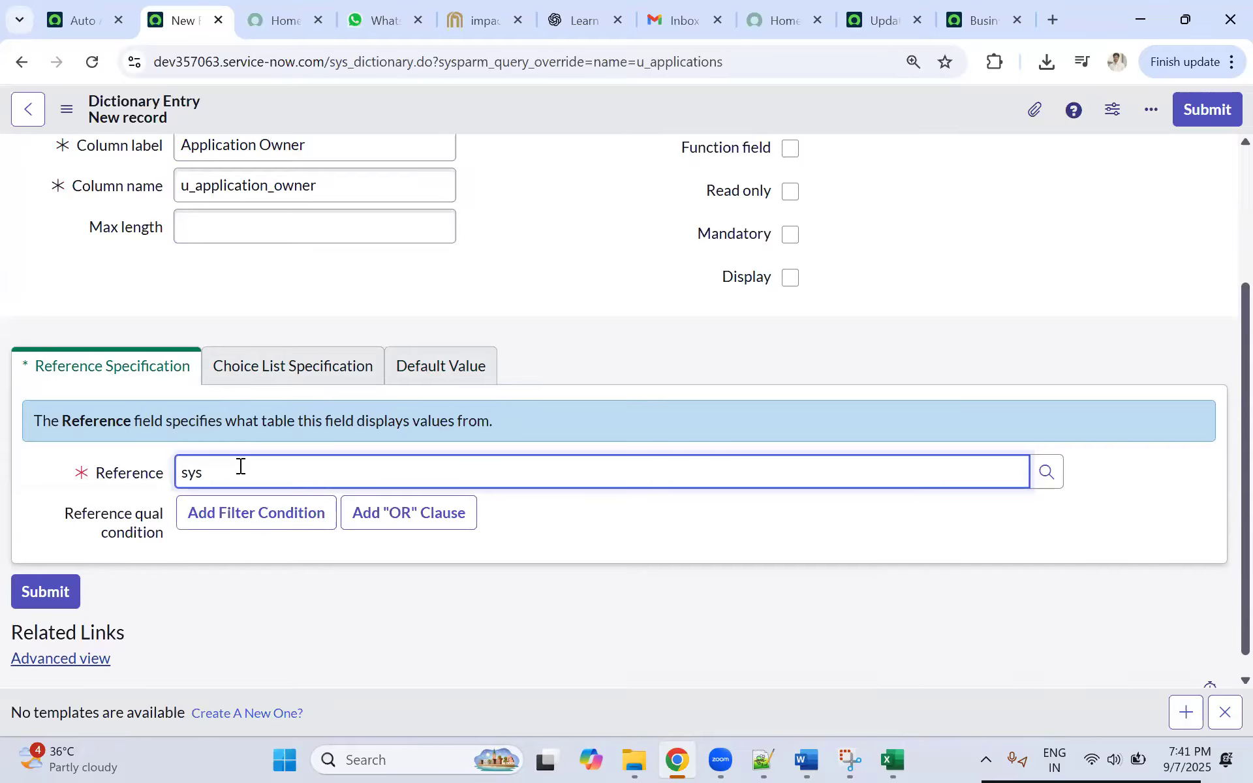
type("_user")
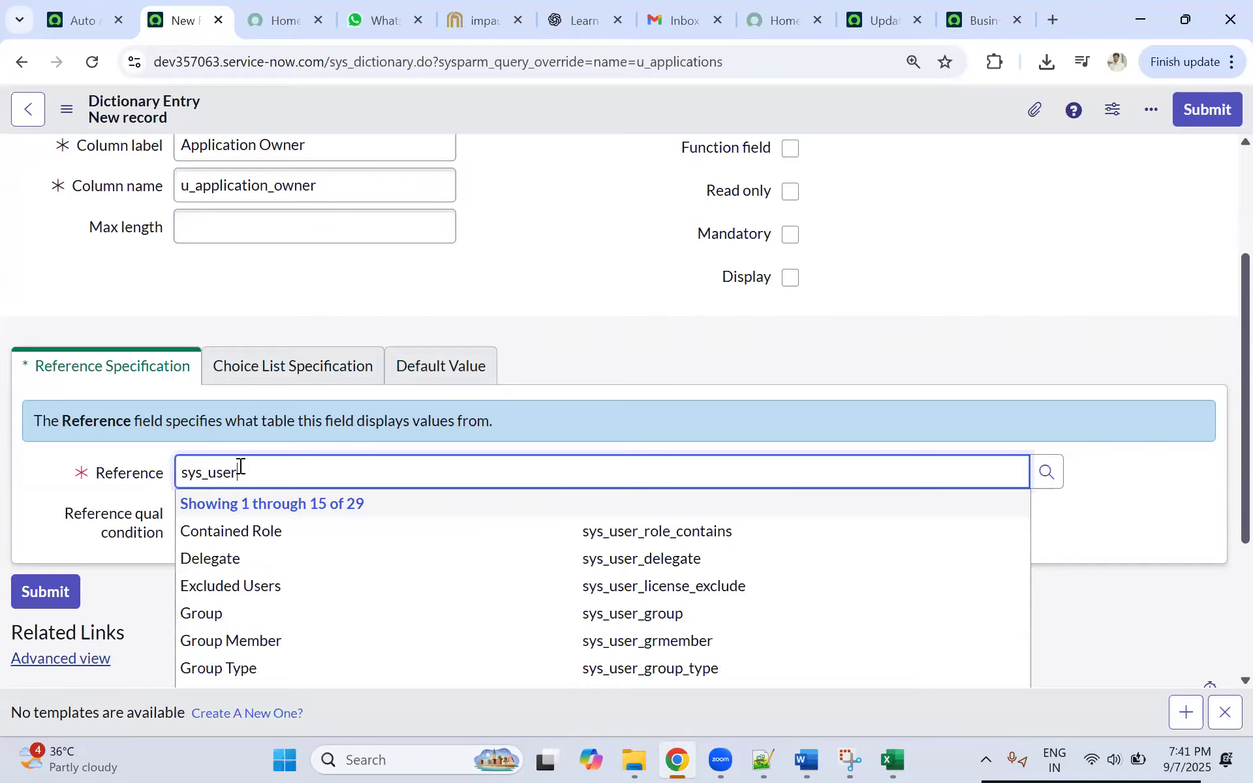
scroll(314, 504, "down", 3)
scroll(428, 609, "down", 1)
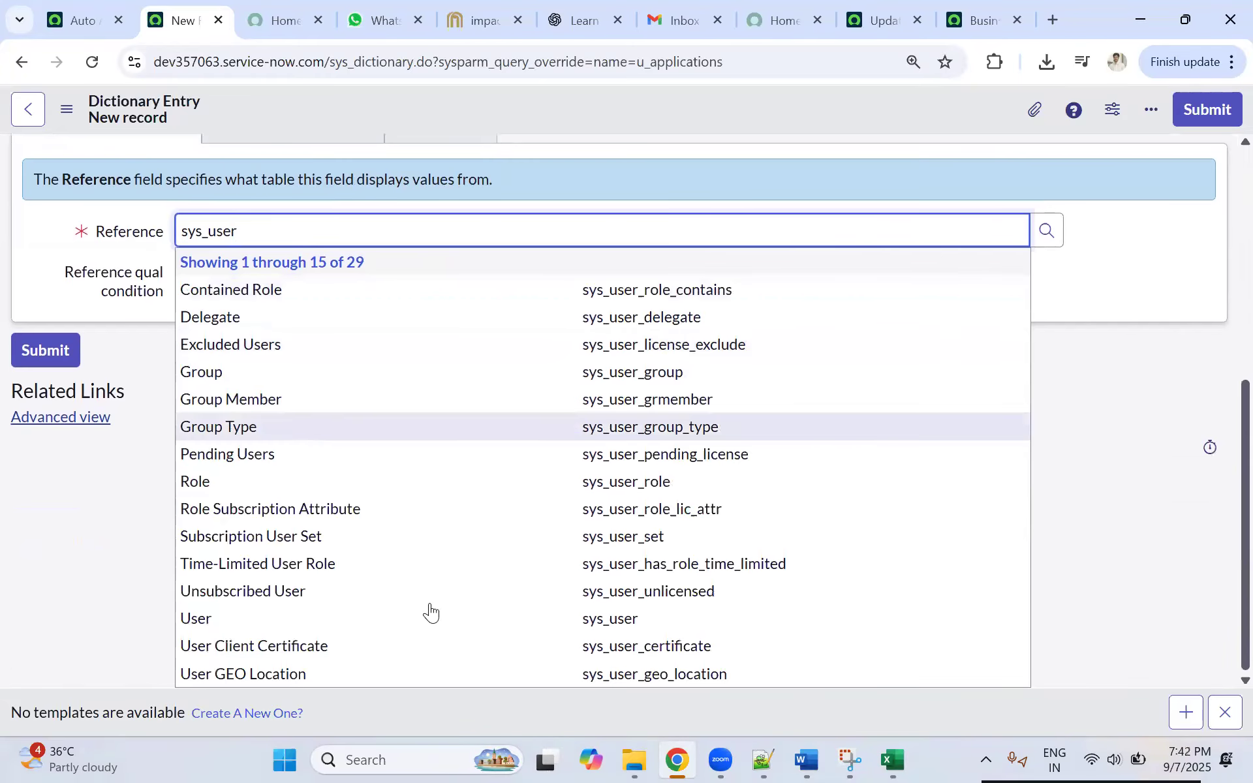
left_click(524, 628)
Step: Add a reference qualifier condition to the Application Owner column so that Active is true
left_click(260, 495)
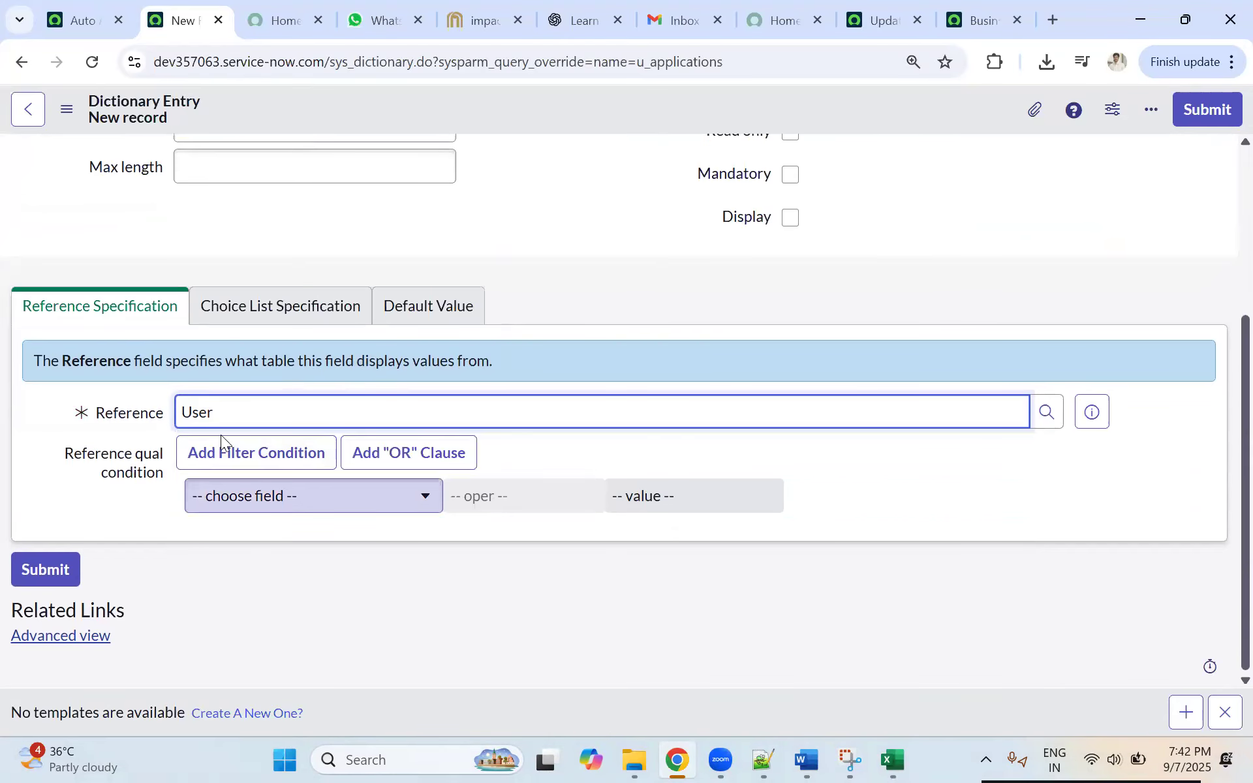
left_click(245, 494)
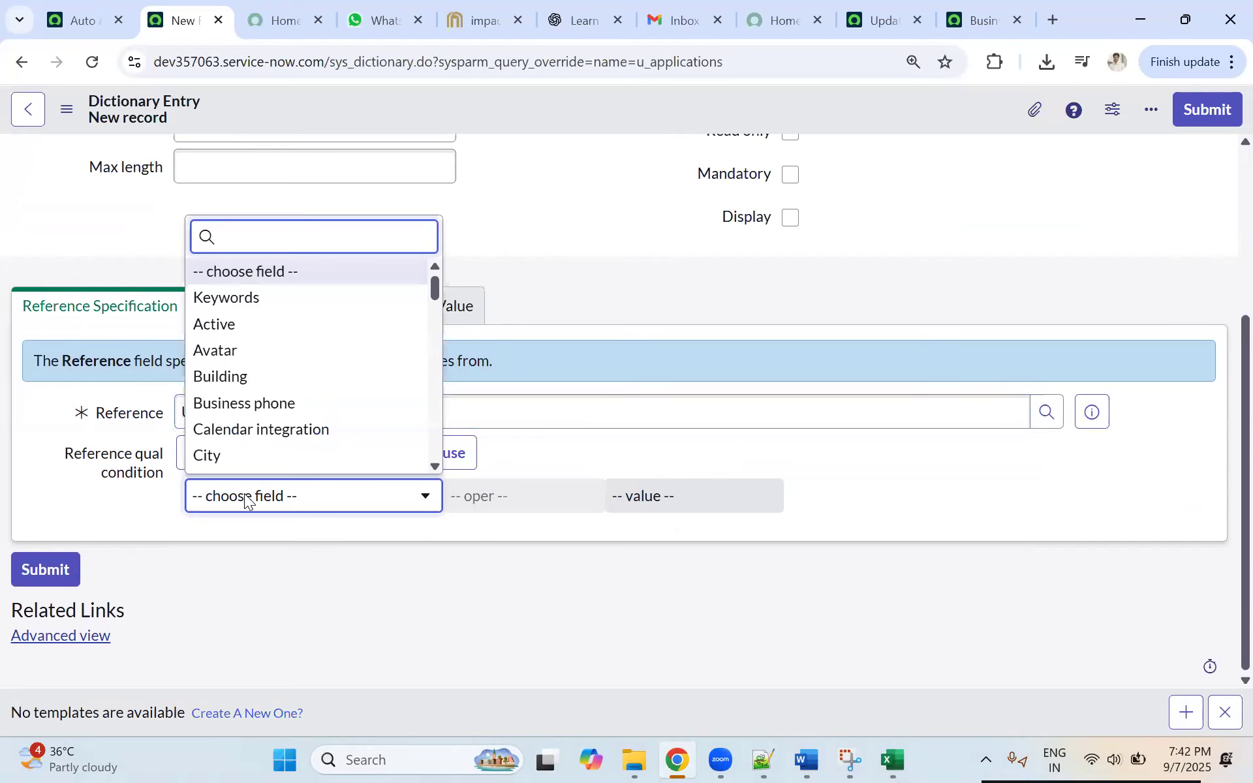
scroll(235, 356, "down", 1)
left_click(231, 306)
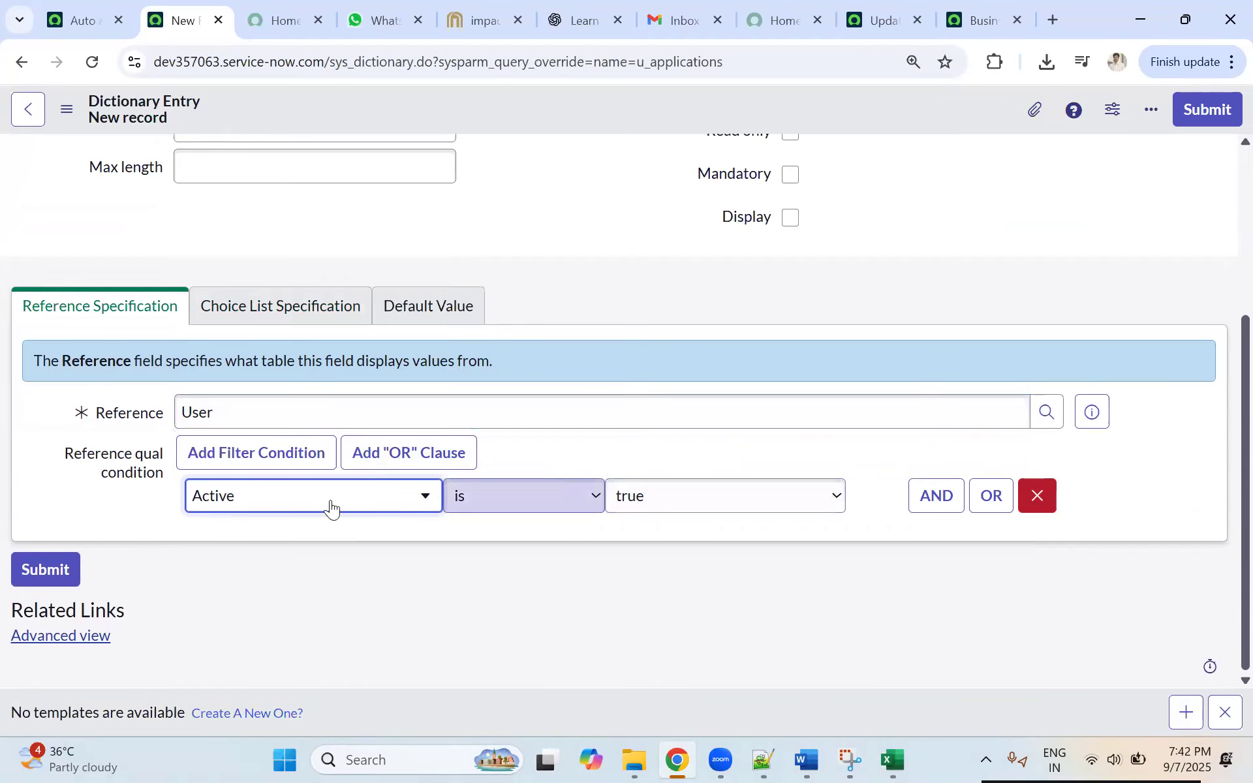
scroll(214, 470, "up", 3)
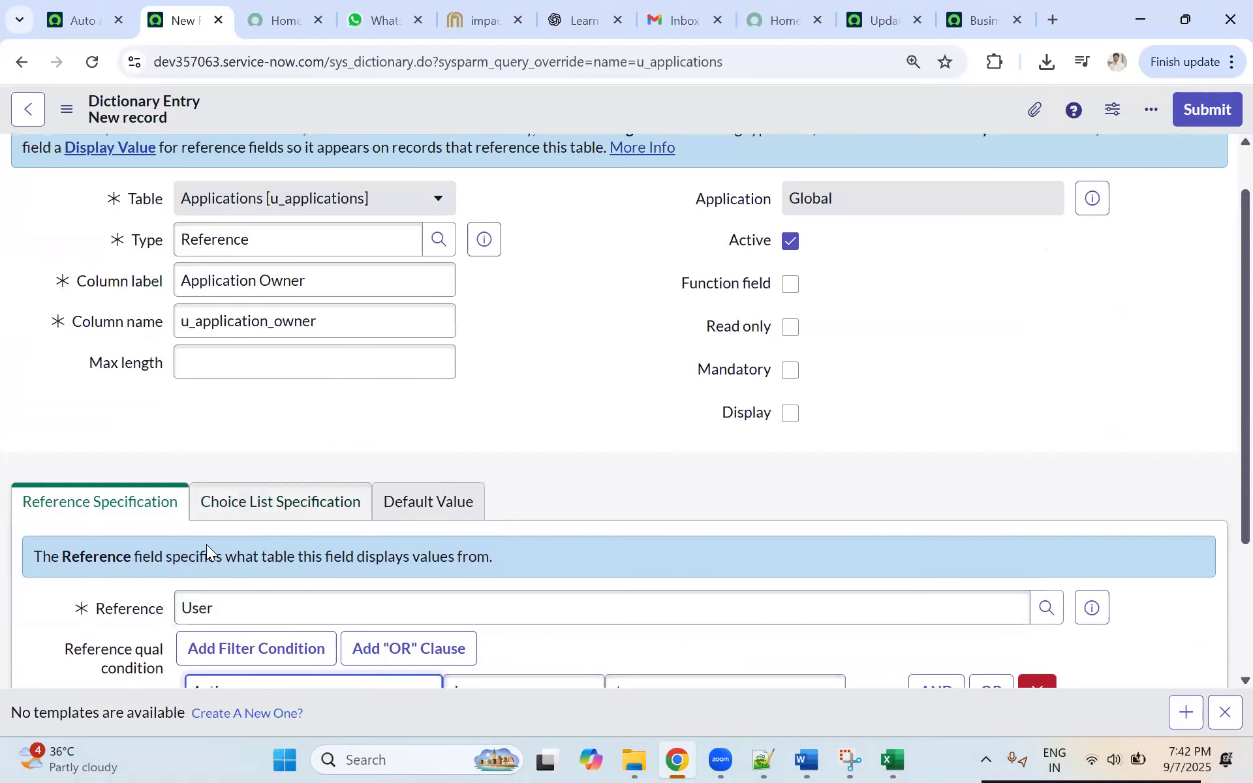
scroll(196, 627, "down", 3)
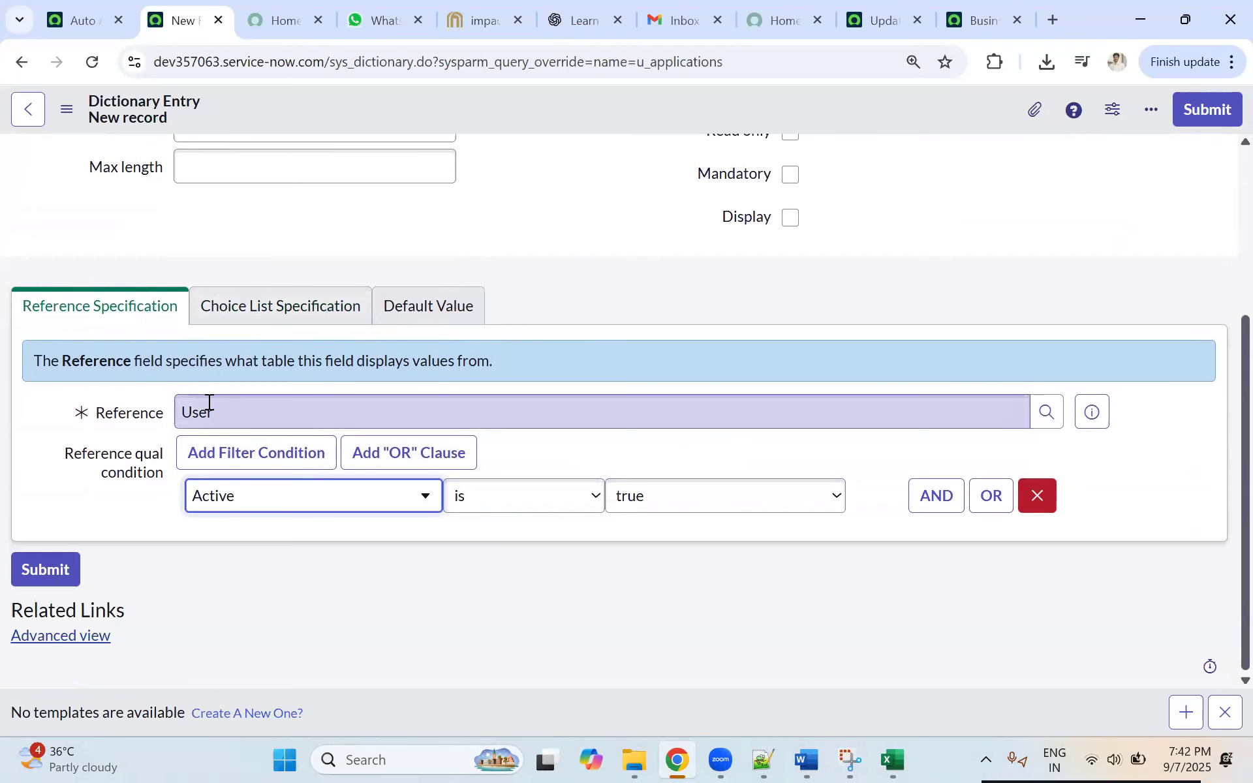
scroll(223, 305, "up", 2)
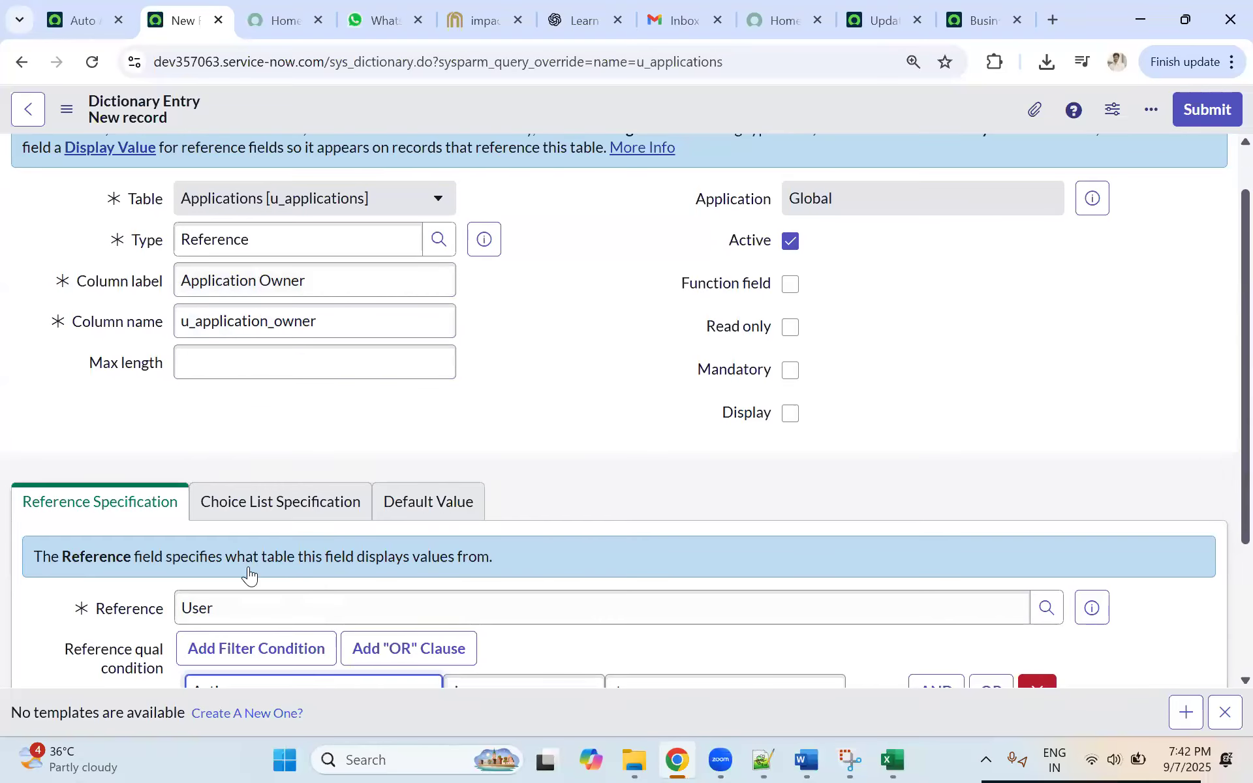
scroll(246, 574, "down", 1)
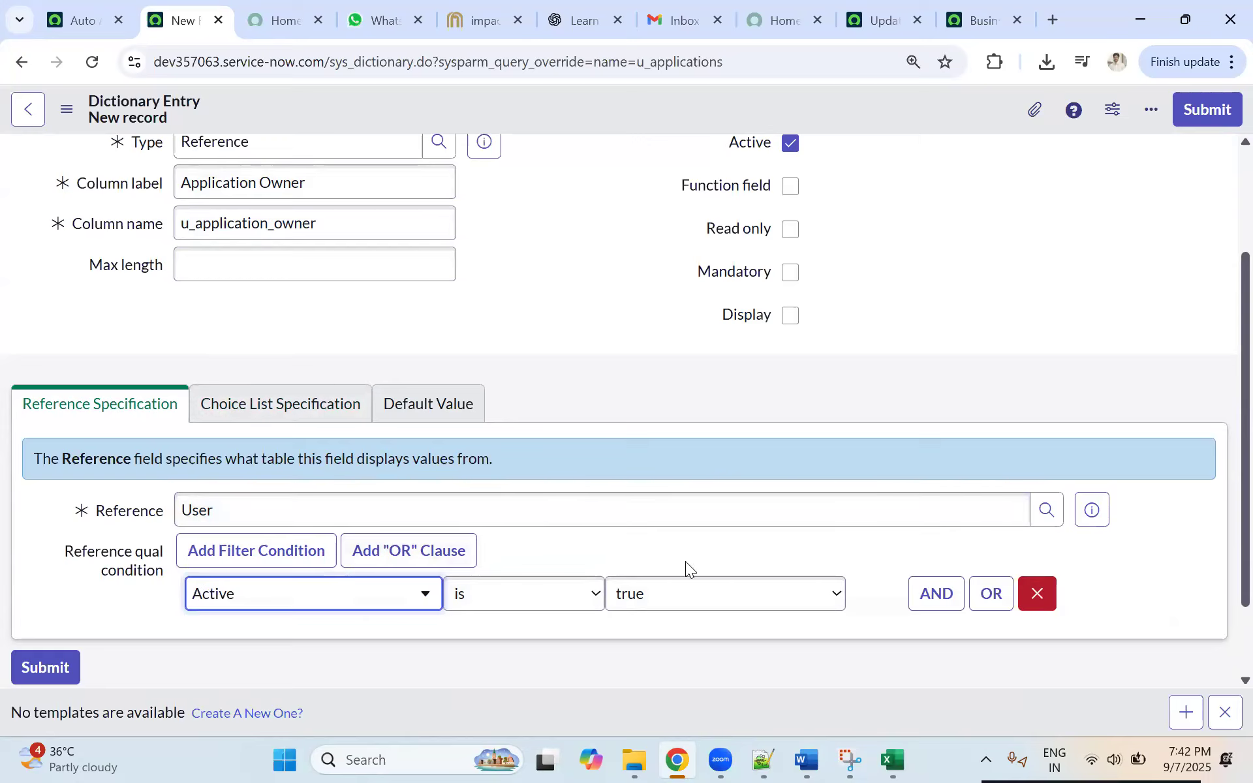
scroll(291, 412, "up", 3)
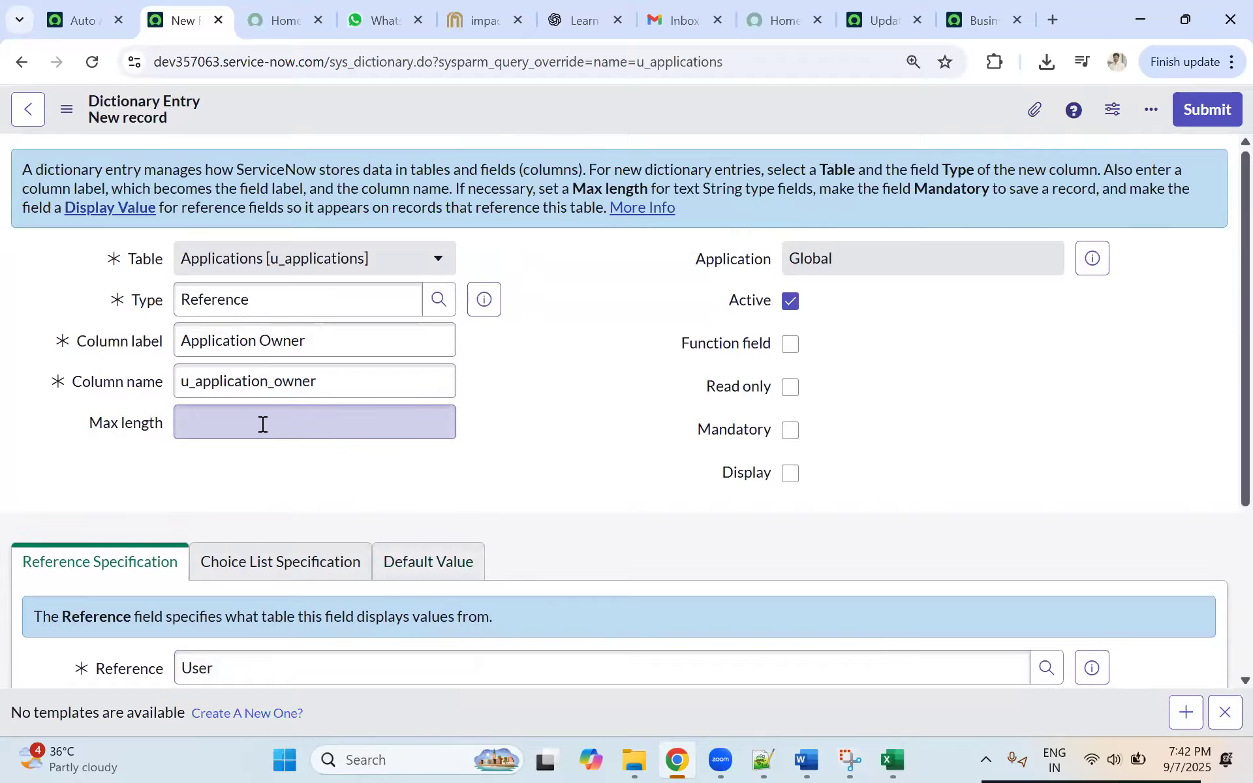
Step: Leave the max length empty and save the Application Owner dictionary entry
left_click(240, 436)
left_click(505, 399)
scroll(195, 423, "down", 4)
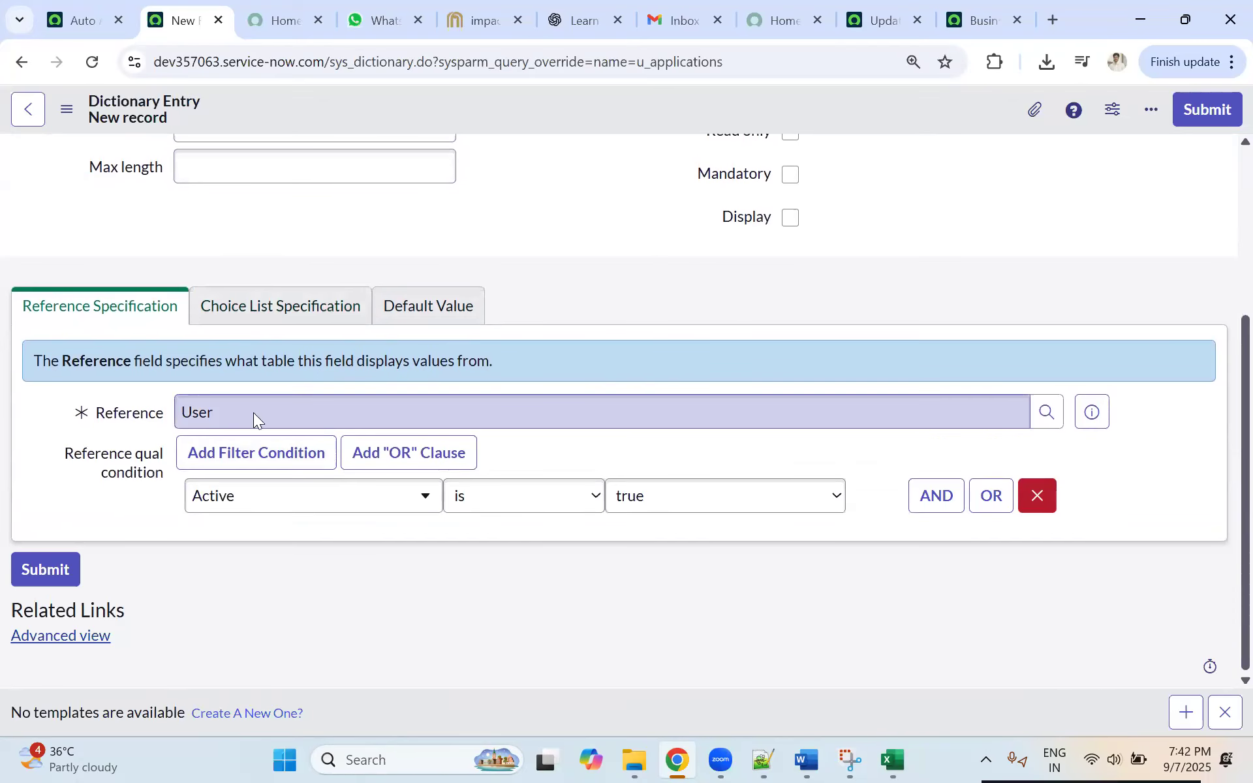
scroll(455, 399, "up", 4)
right_click(565, 116)
left_click(570, 122)
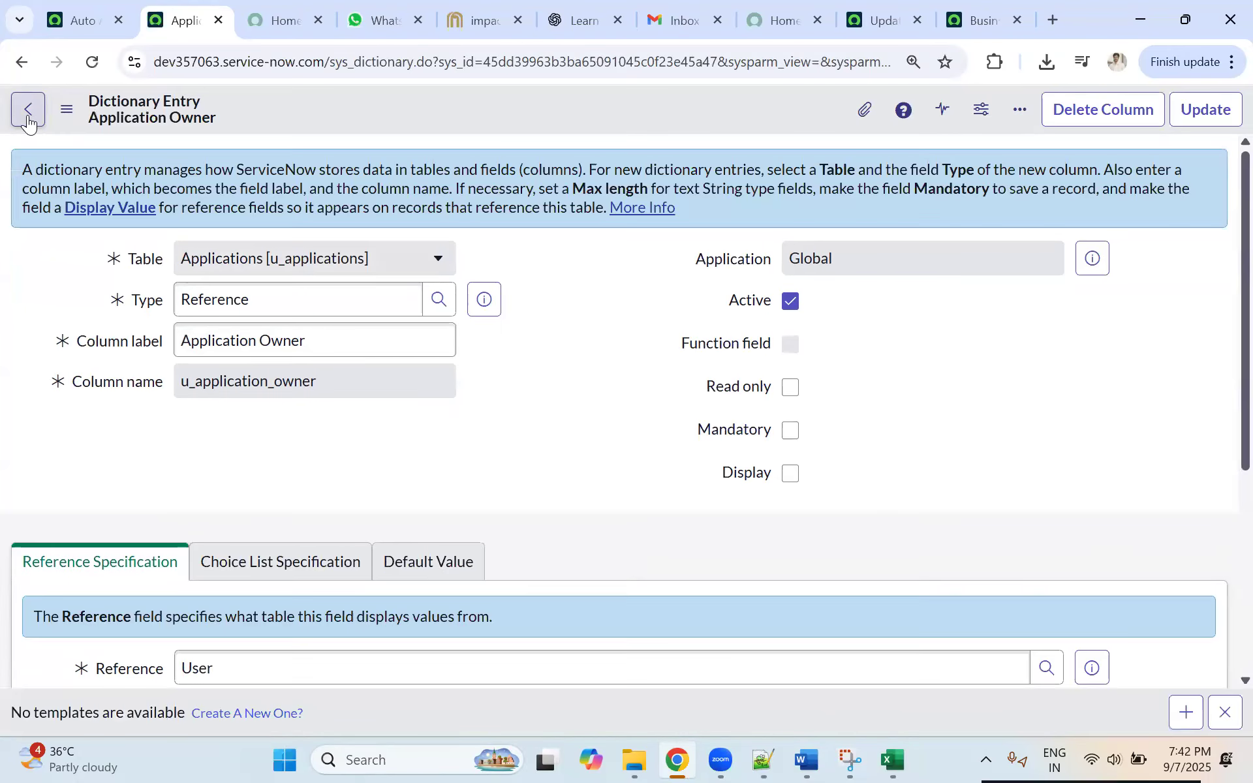
Step: Return to the Applications table and start a new dictionary entry from its column list
left_click(27, 115)
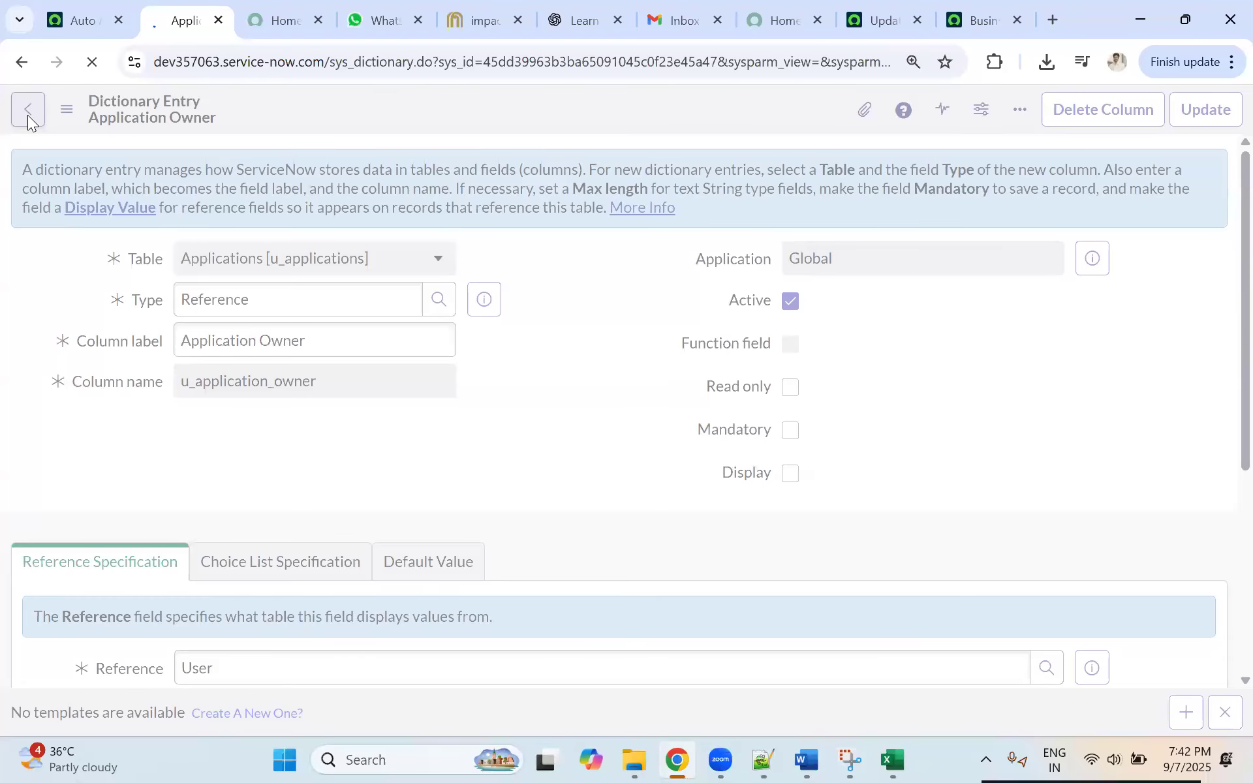
scroll(313, 353, "down", 4)
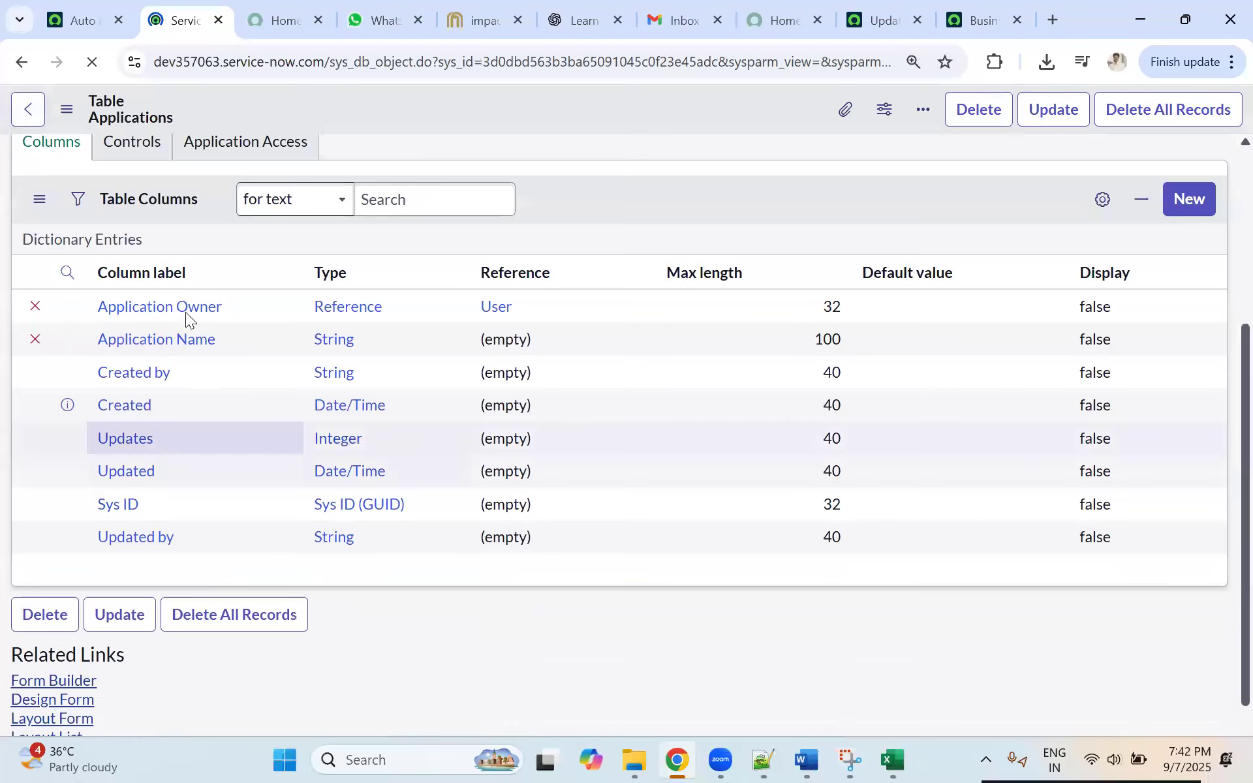
scroll(245, 551, "down", 2)
scroll(362, 475, "down", 1)
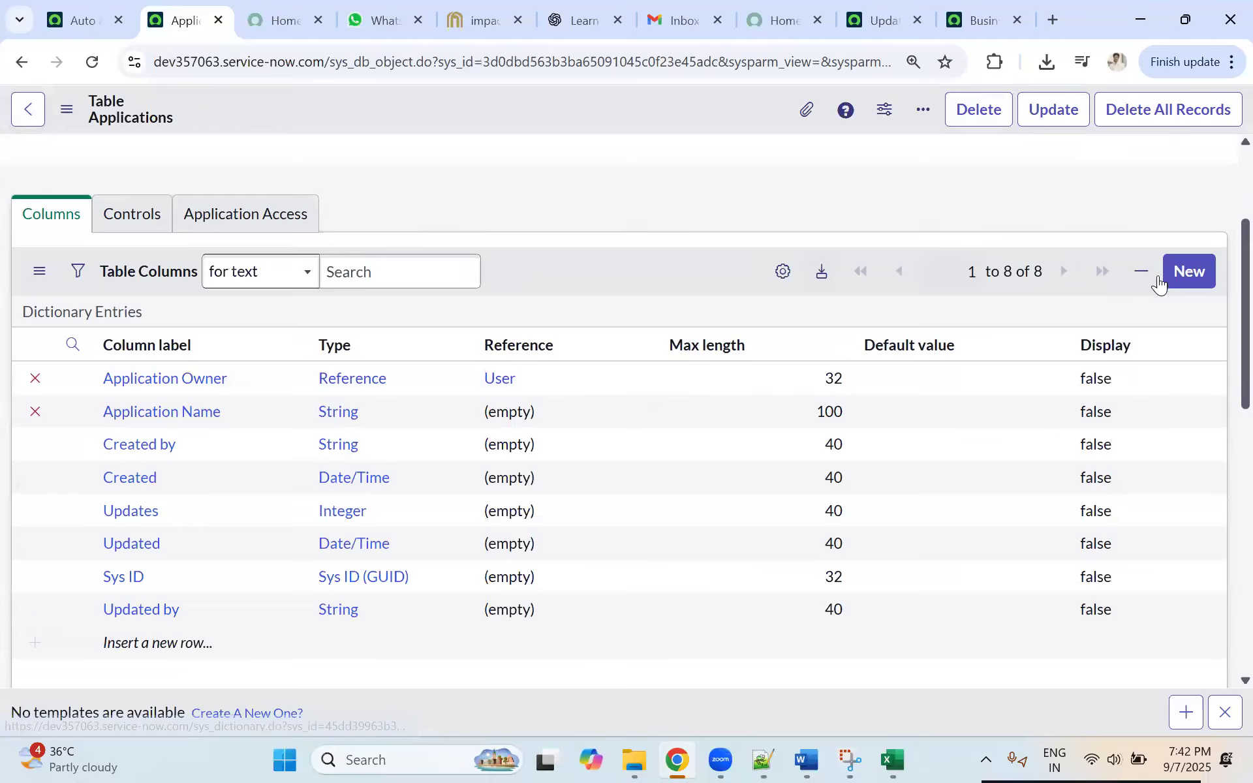
left_click(1175, 273)
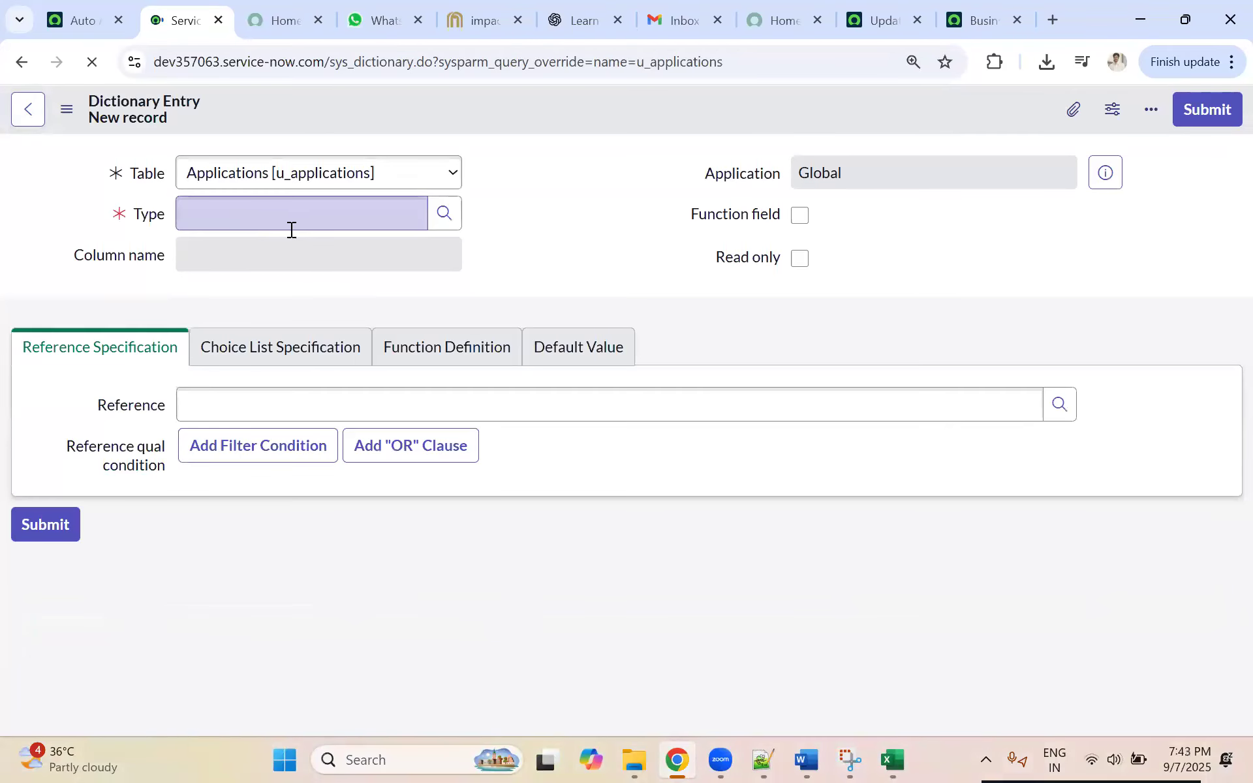
left_click(232, 210)
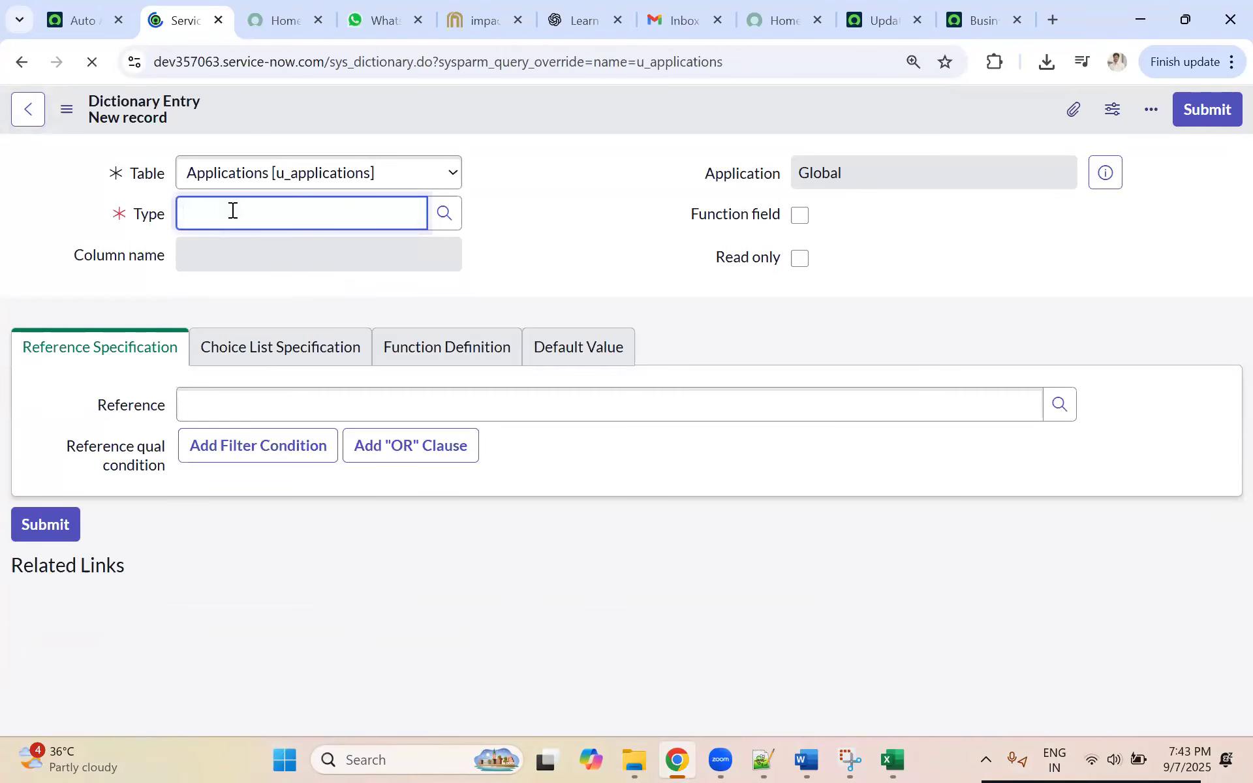
type("text")
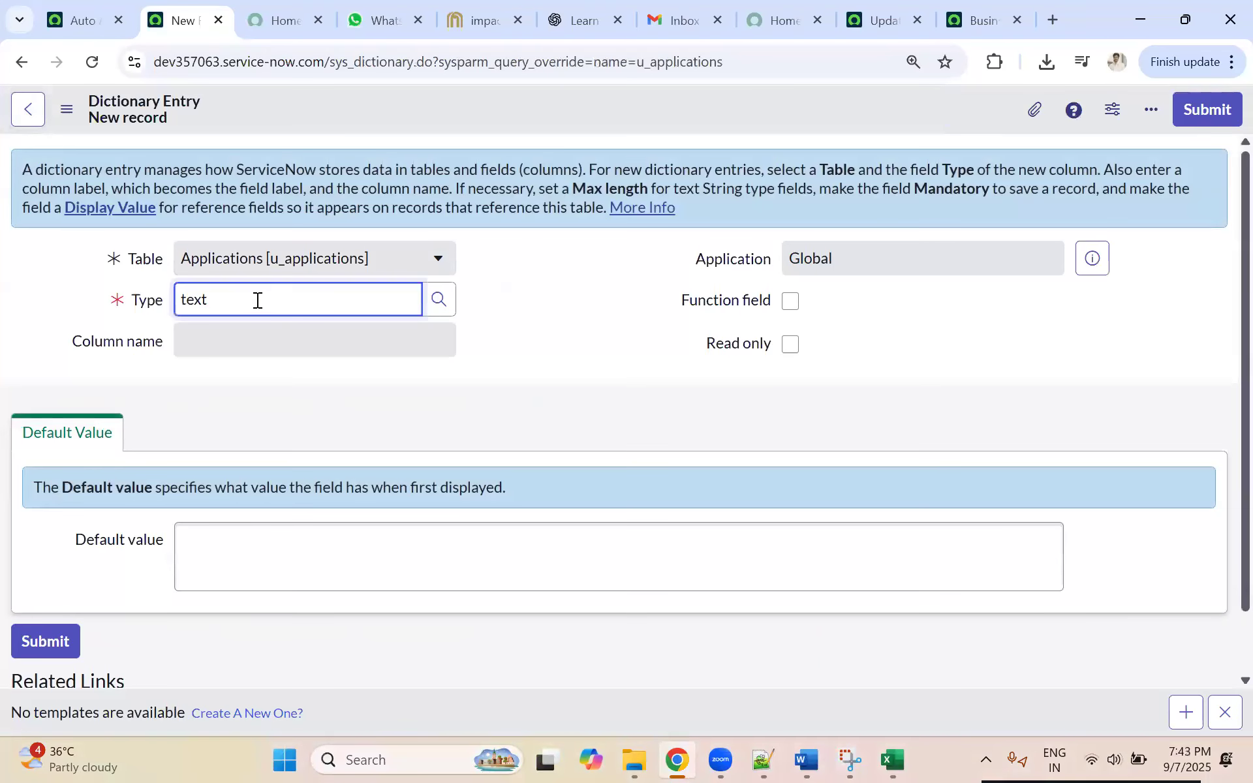
double_click(257, 301)
key("BackSpace")
key("BackSpace")
key("BackSpace")
key("BackSpace")
Step: Look through the available field types and set the new column's type to String
left_click(438, 303)
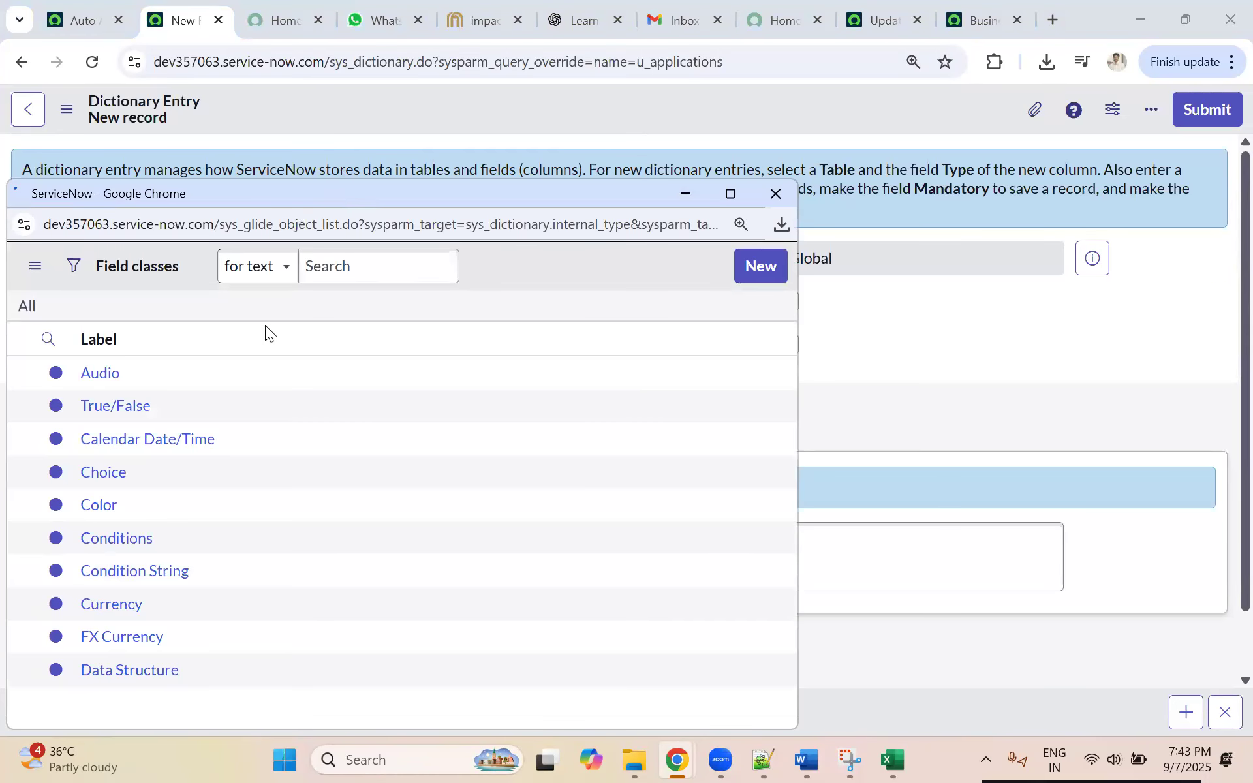
scroll(281, 379, "down", 2)
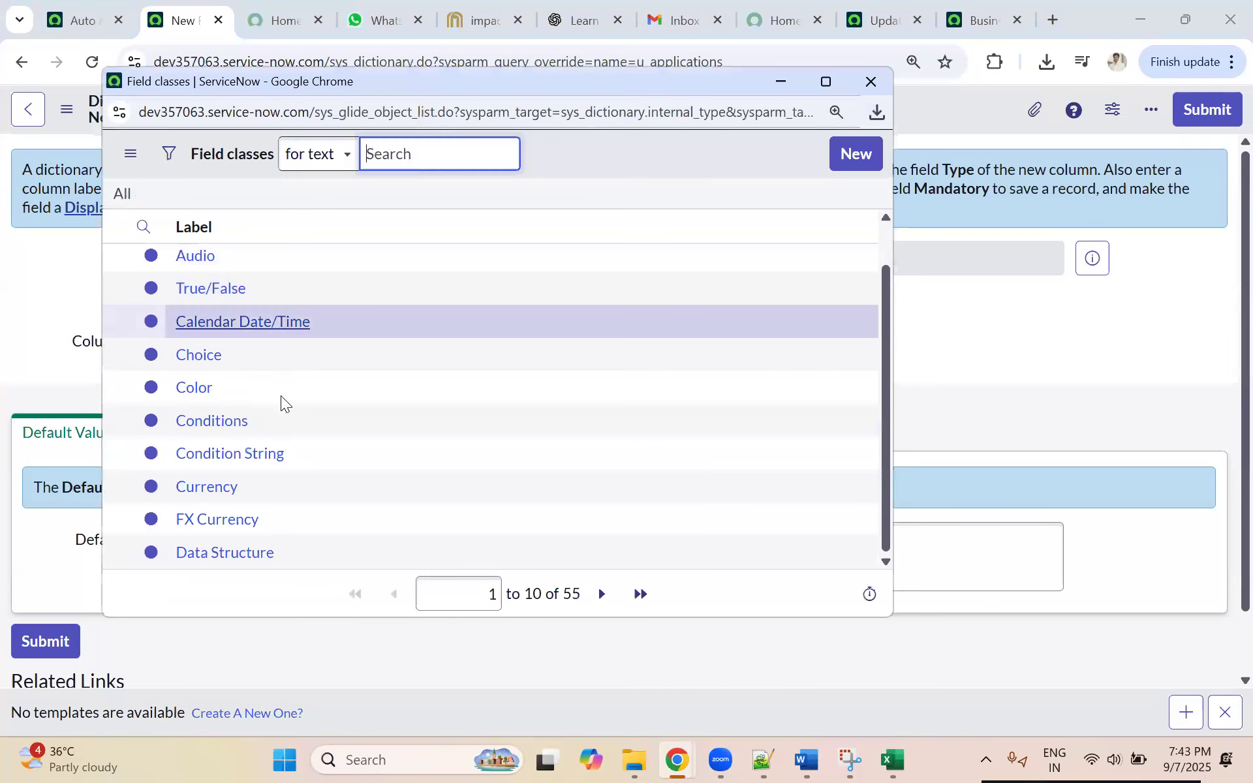
left_click(598, 601)
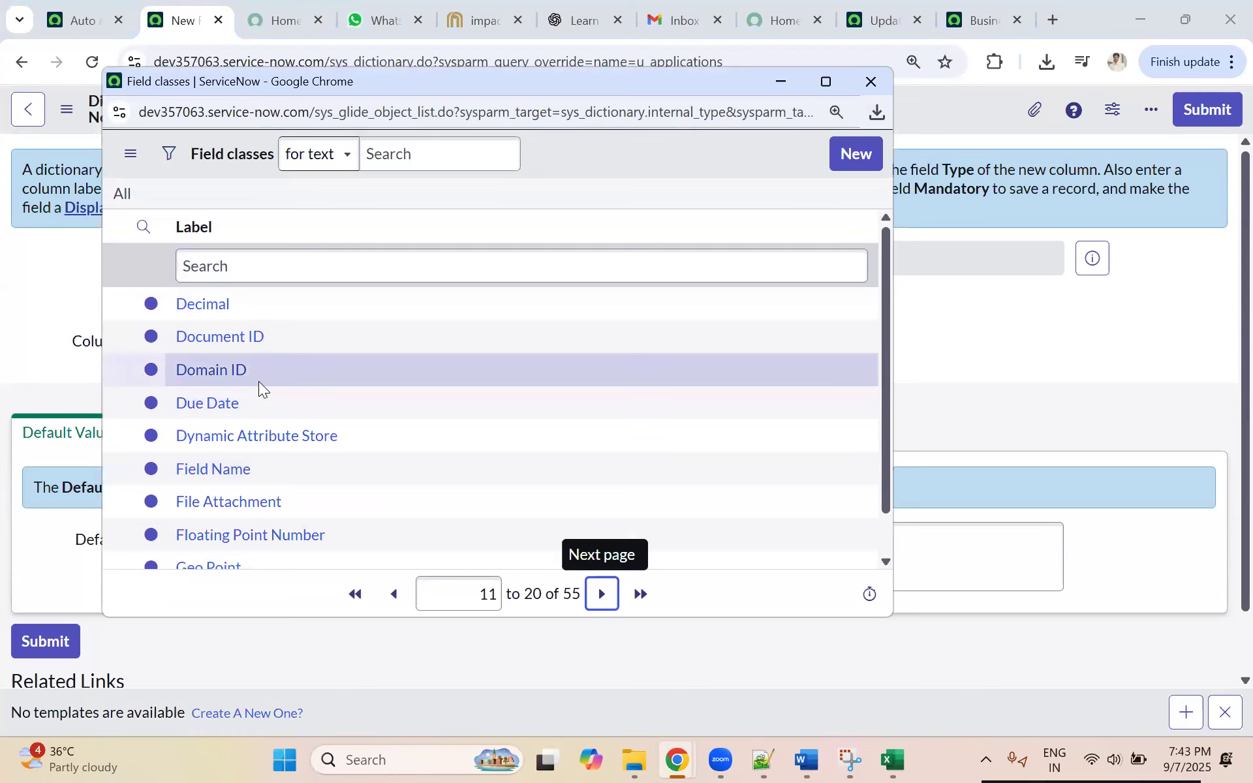
scroll(259, 381, "down", 1)
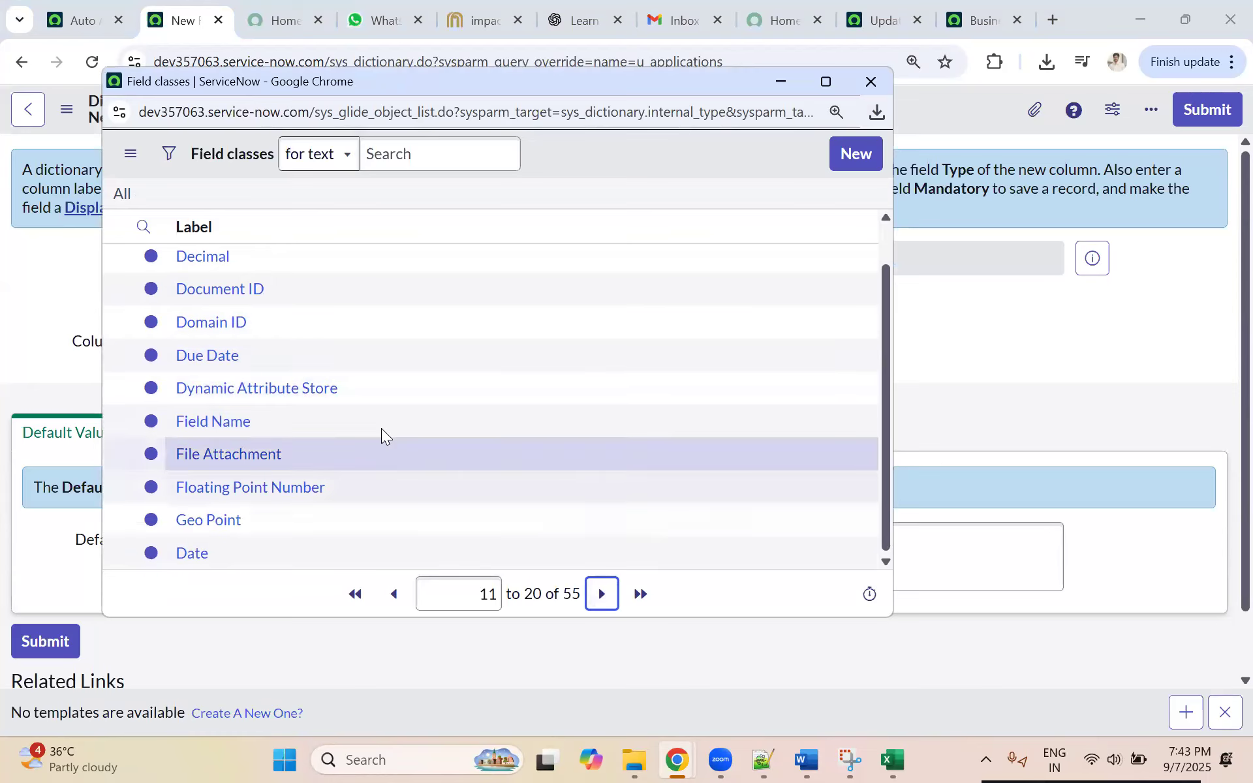
key("Return")
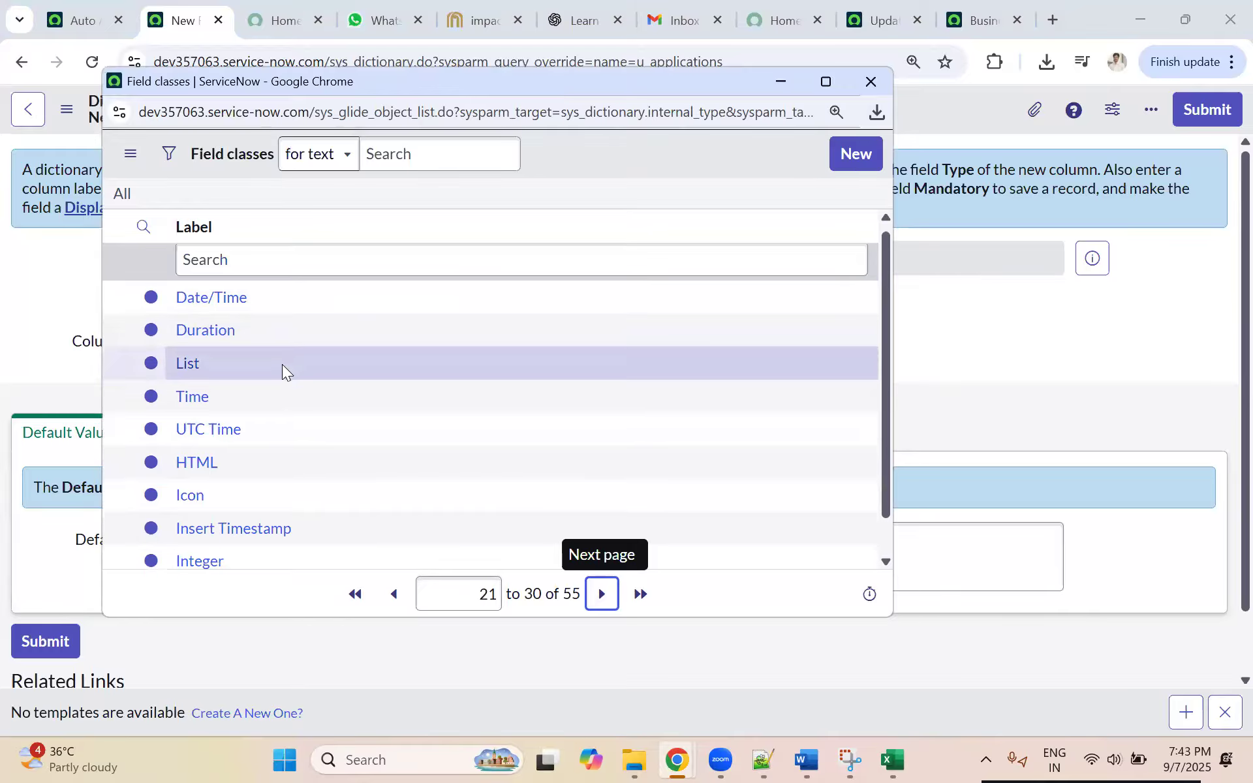
scroll(282, 366, "down", 1)
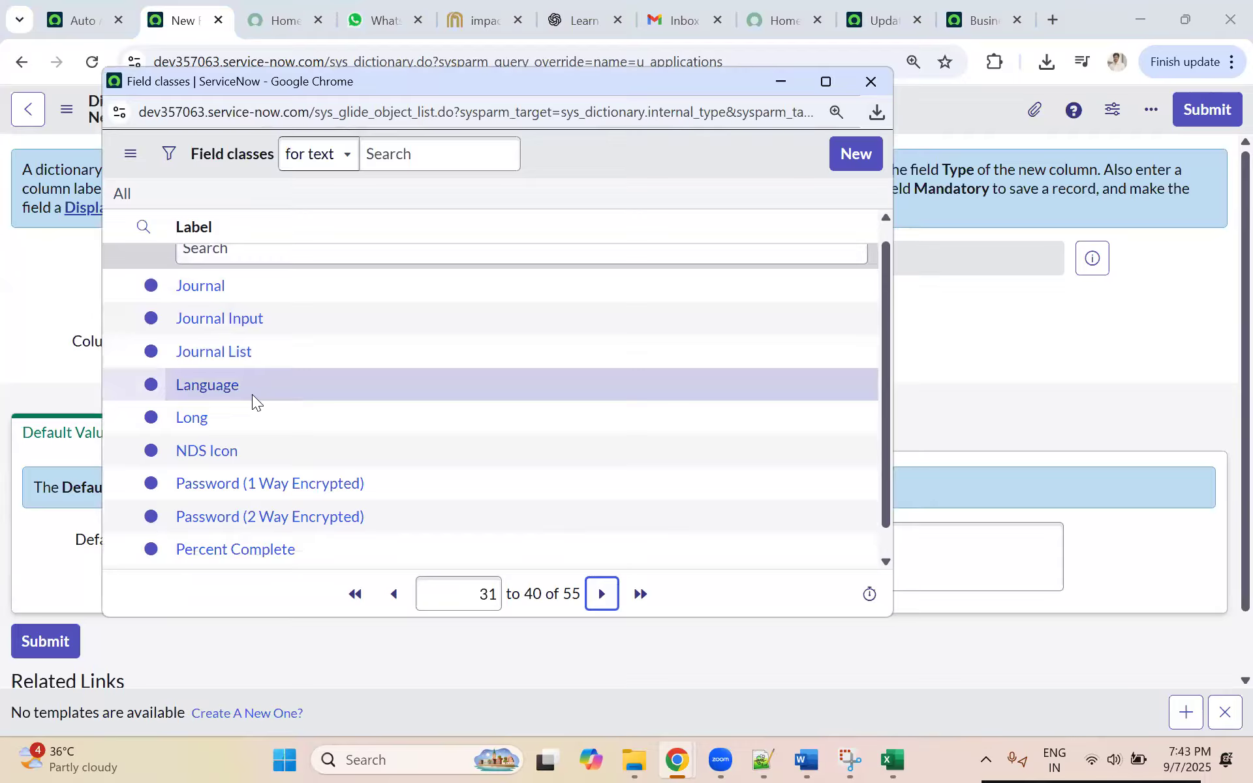
scroll(261, 404, "down", 1)
left_click(601, 593)
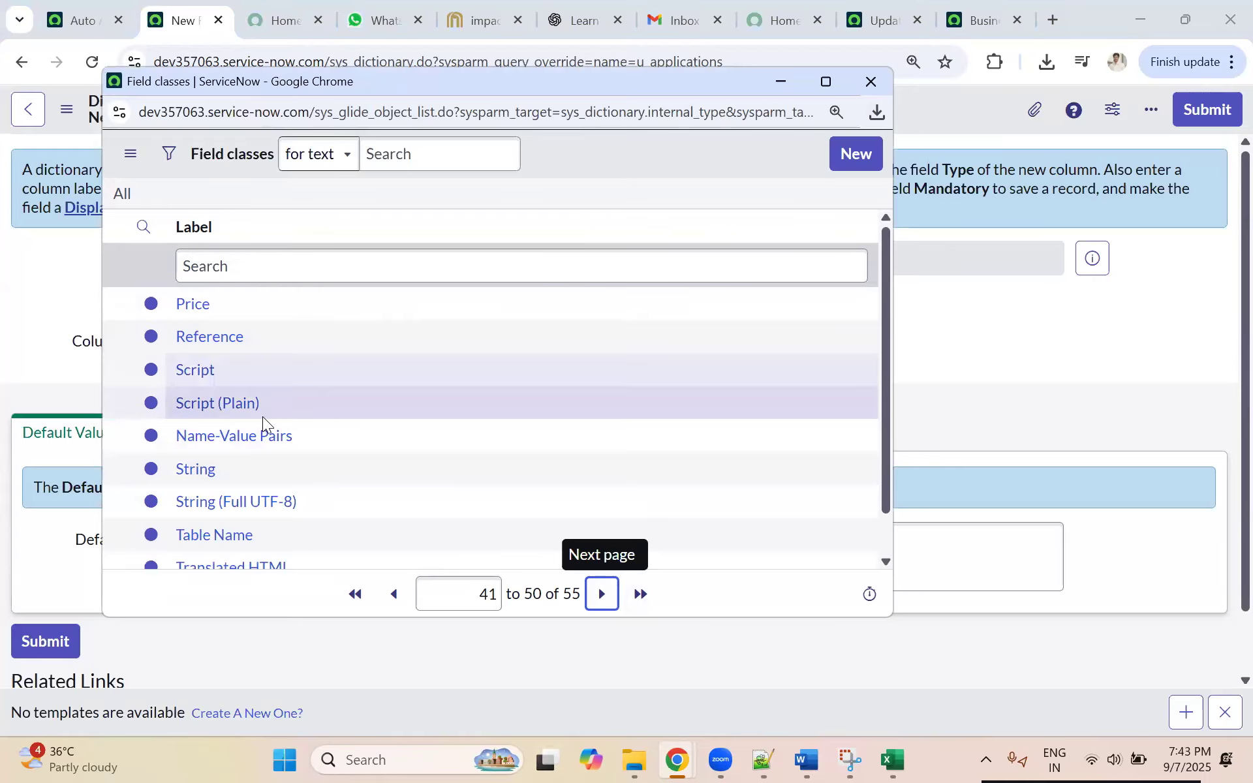
scroll(260, 456, "down", 1)
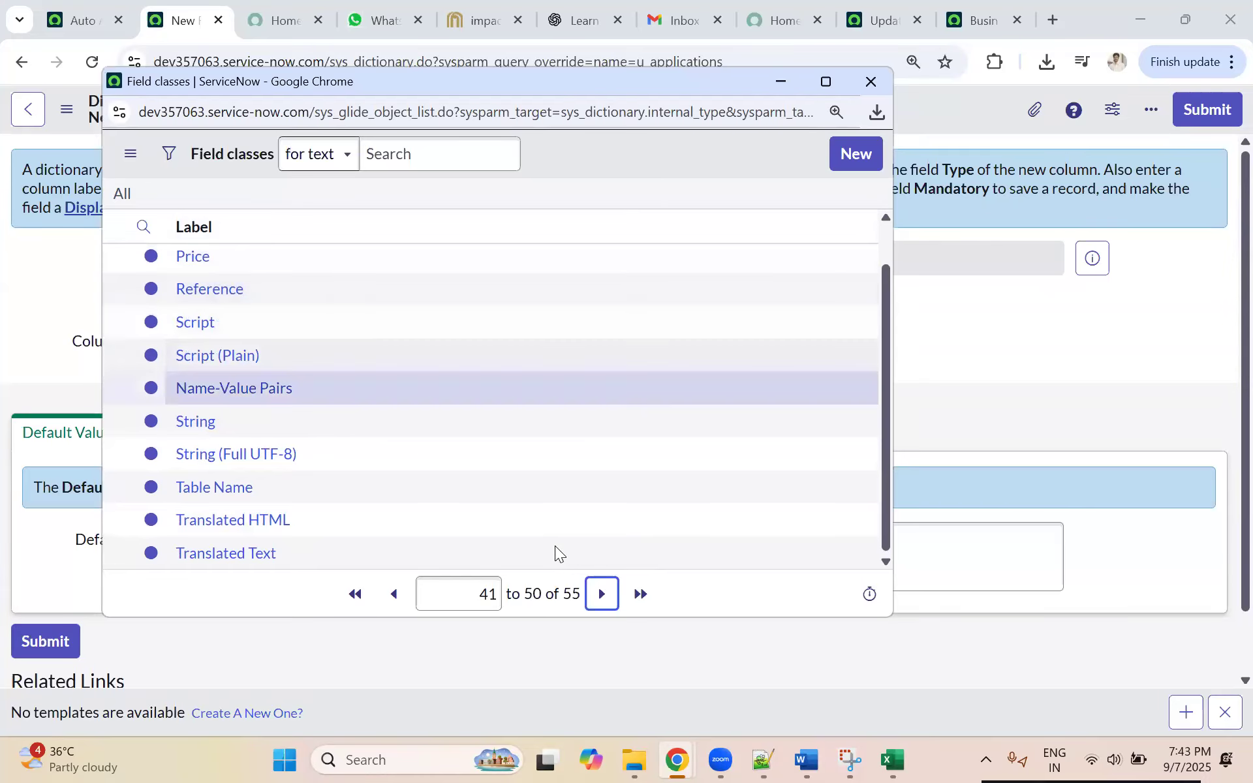
left_click(597, 591)
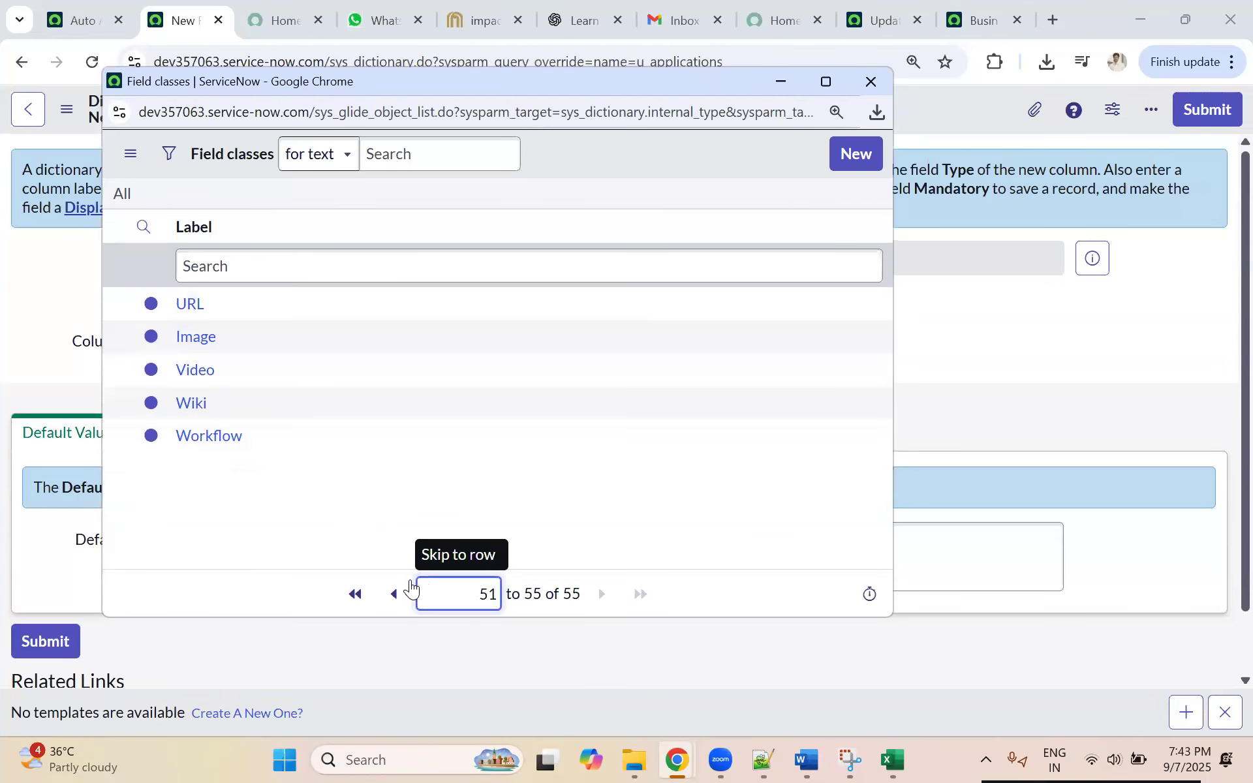
left_click(395, 594)
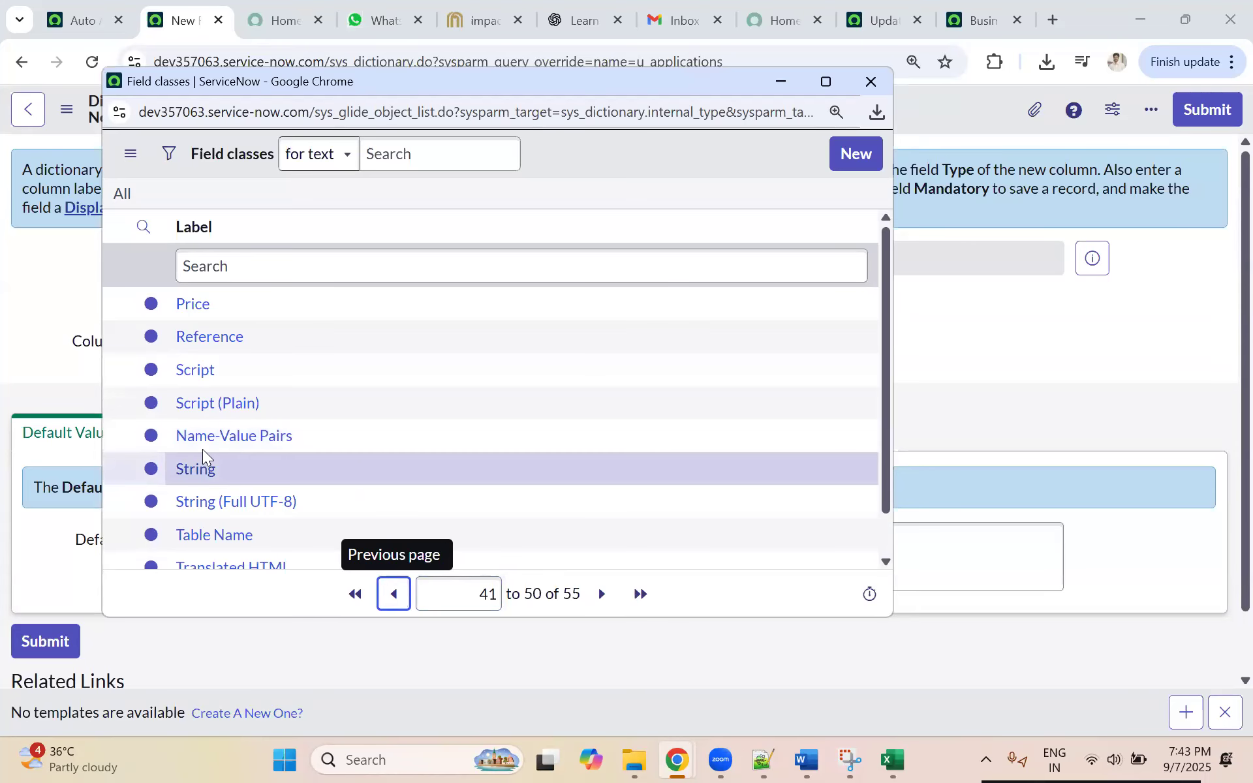
scroll(202, 457, "down", 1)
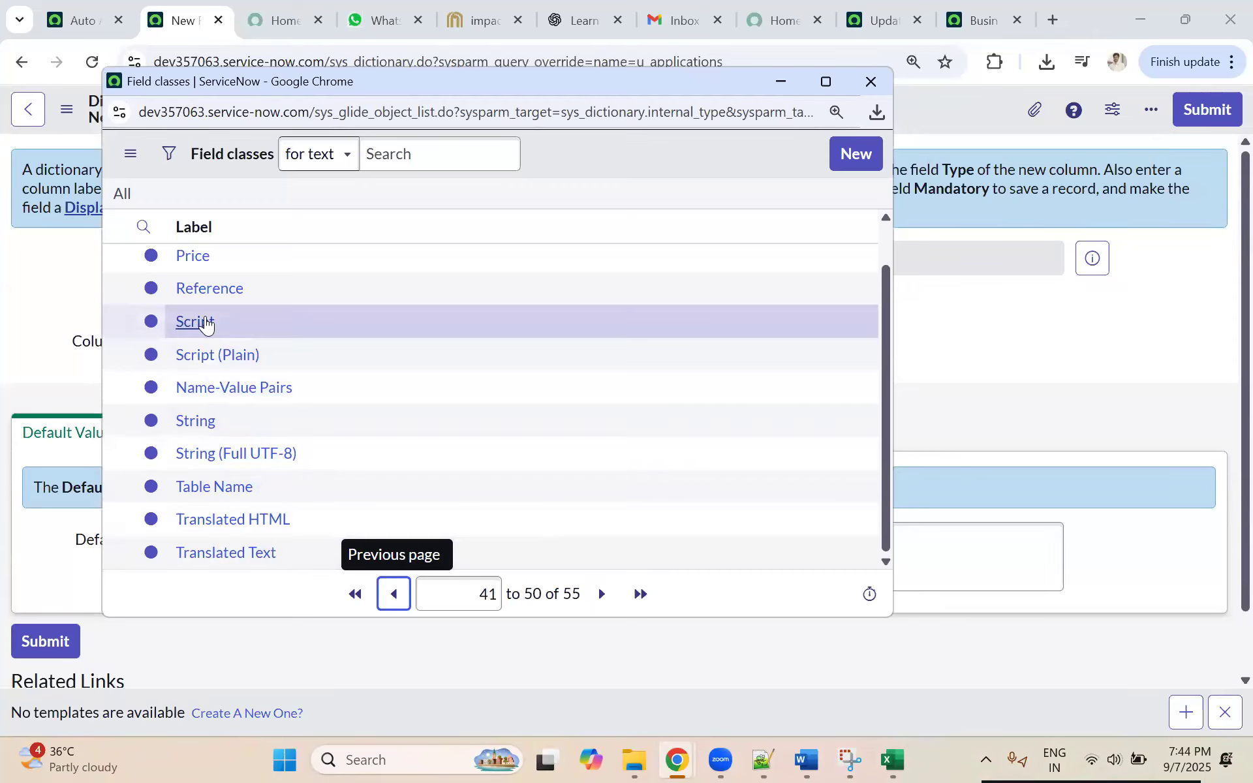
left_click(199, 422)
Step: Label the new String column Application Usage and set its max length to 100
left_click(243, 337)
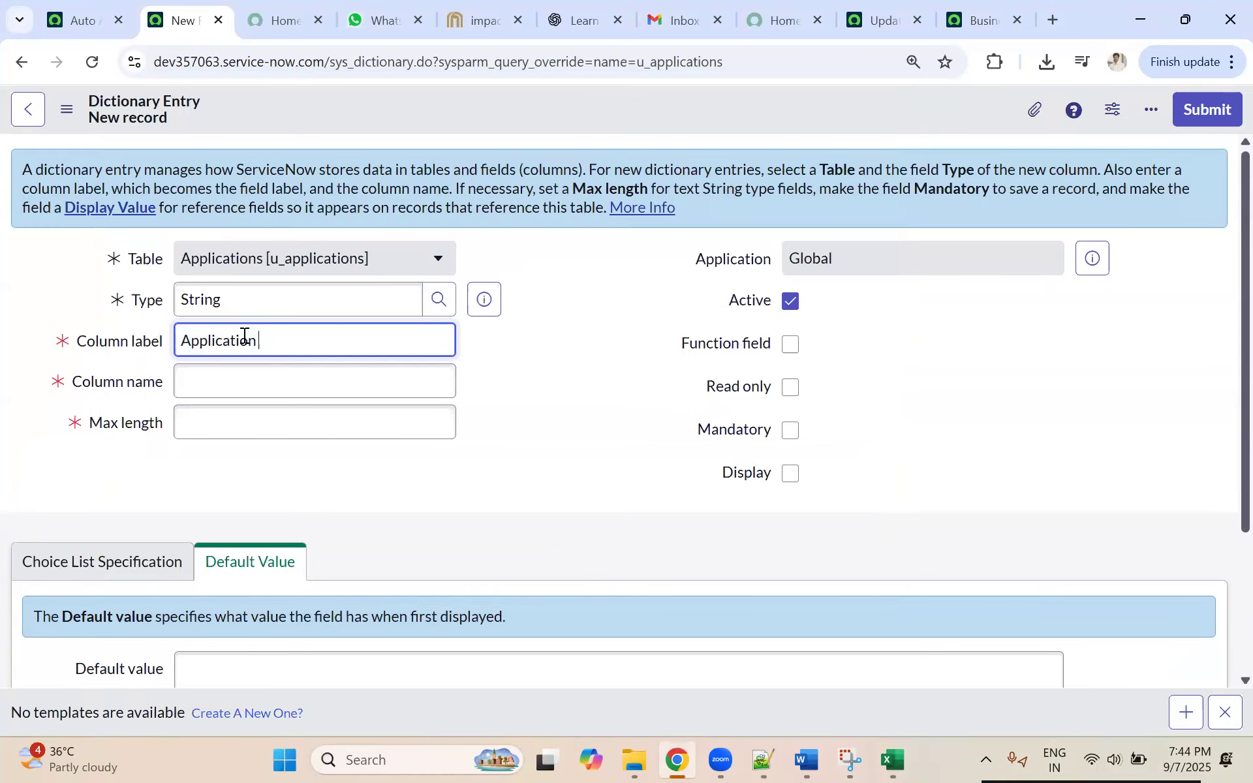
type("Application Usage")
left_click(531, 365)
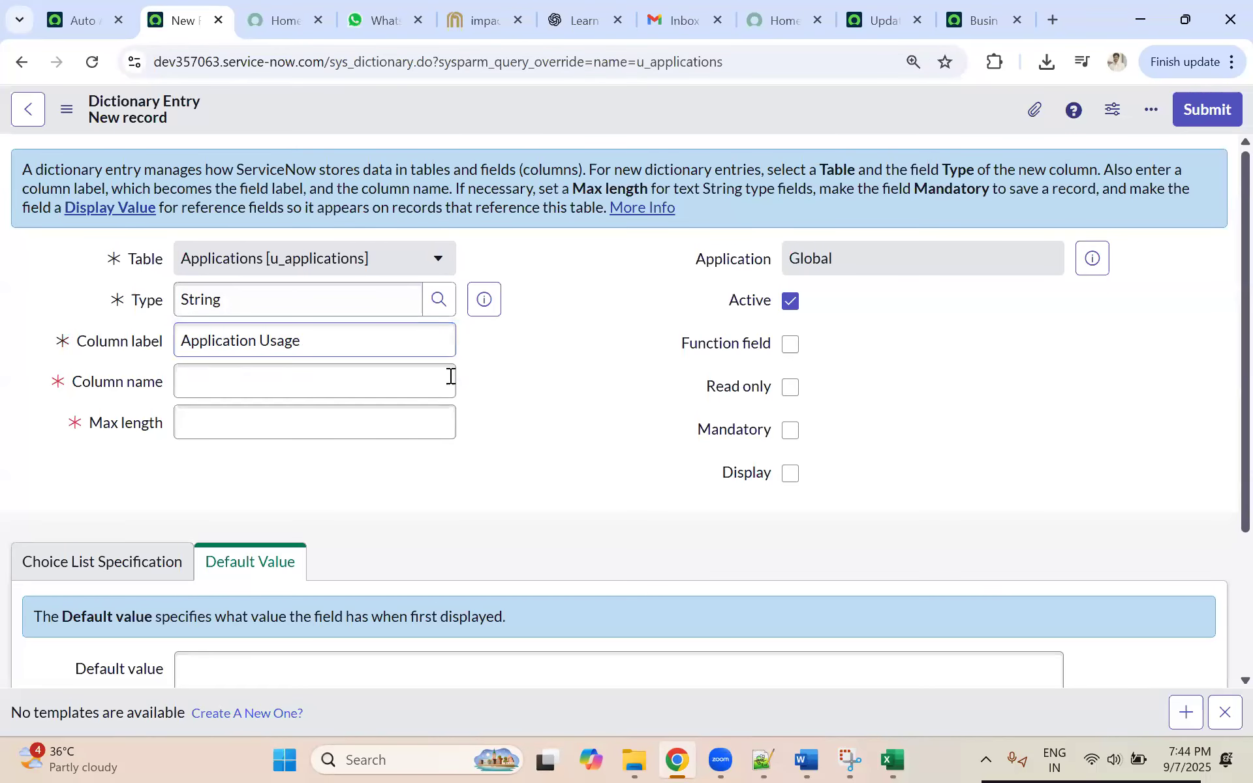
left_click(225, 424)
left_click(233, 463)
Step: Save the Application Usage dictionary entry and return to the Applications table
scroll(566, 418, "down", 3)
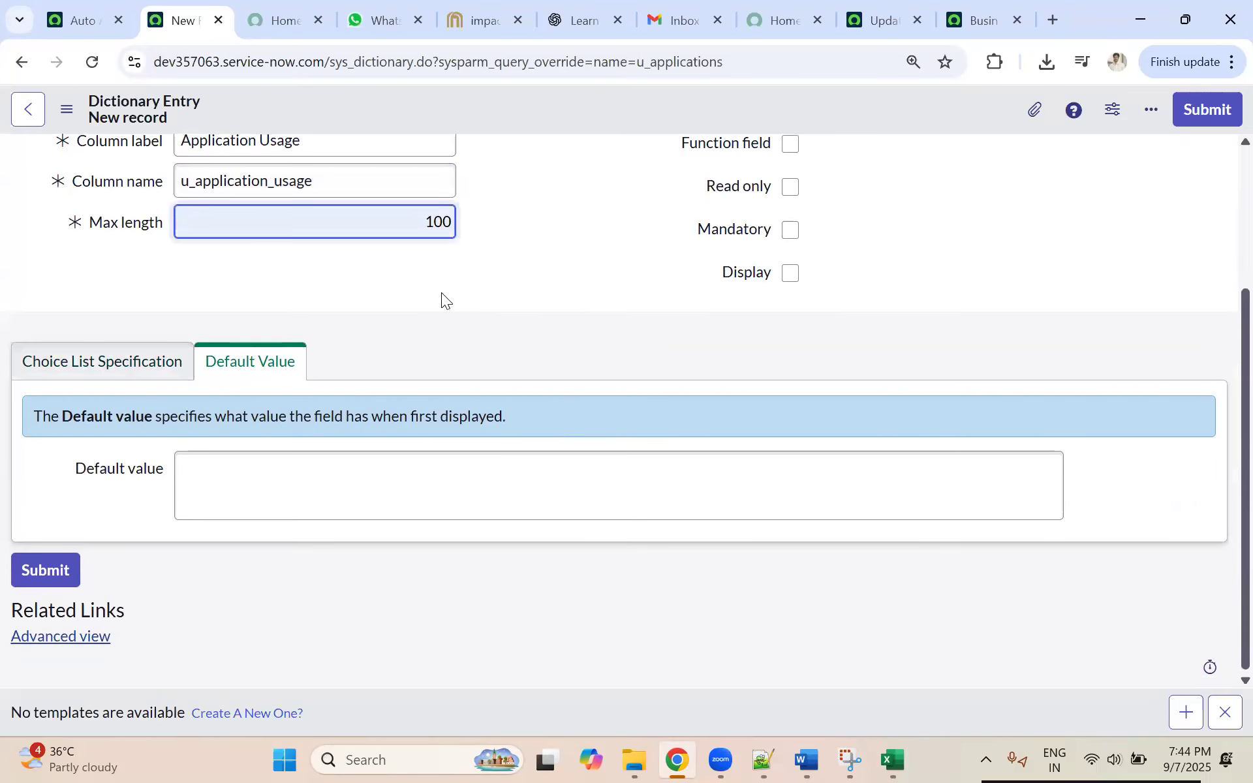
scroll(441, 292, "up", 3)
right_click(568, 114)
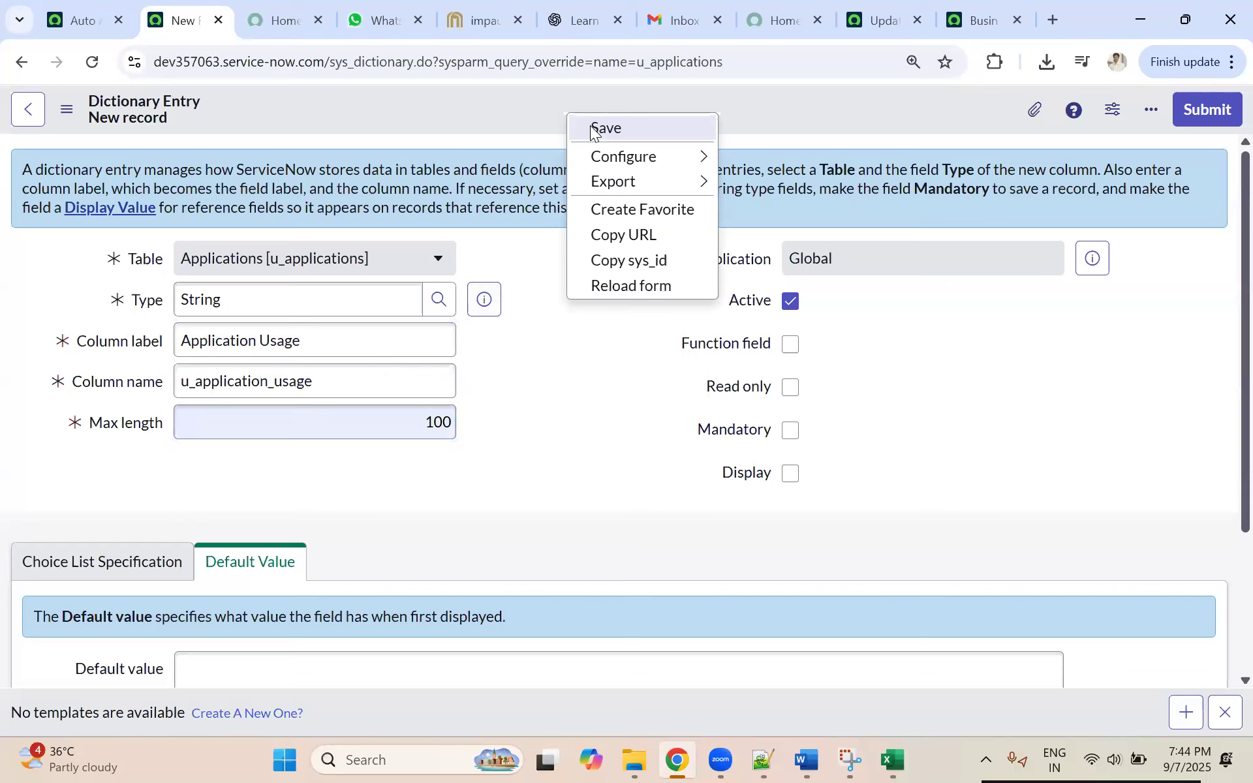
left_click(592, 130)
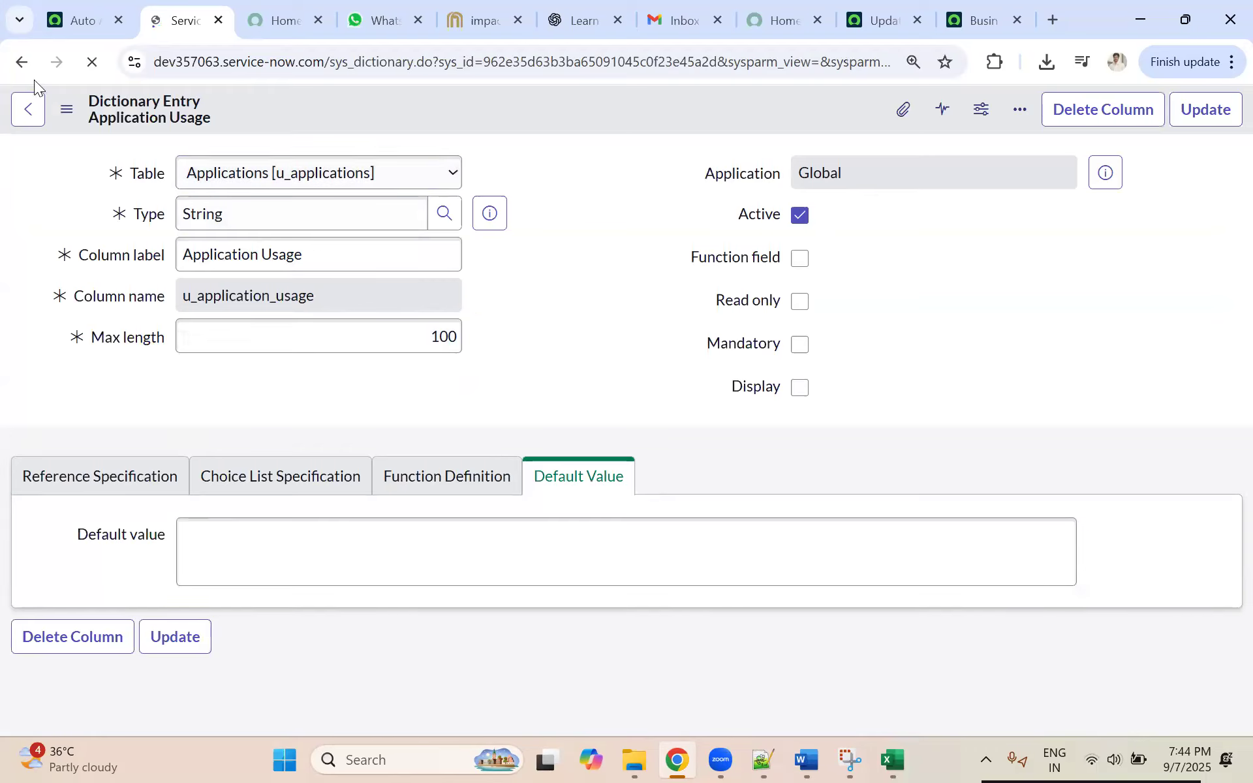
left_click(28, 112)
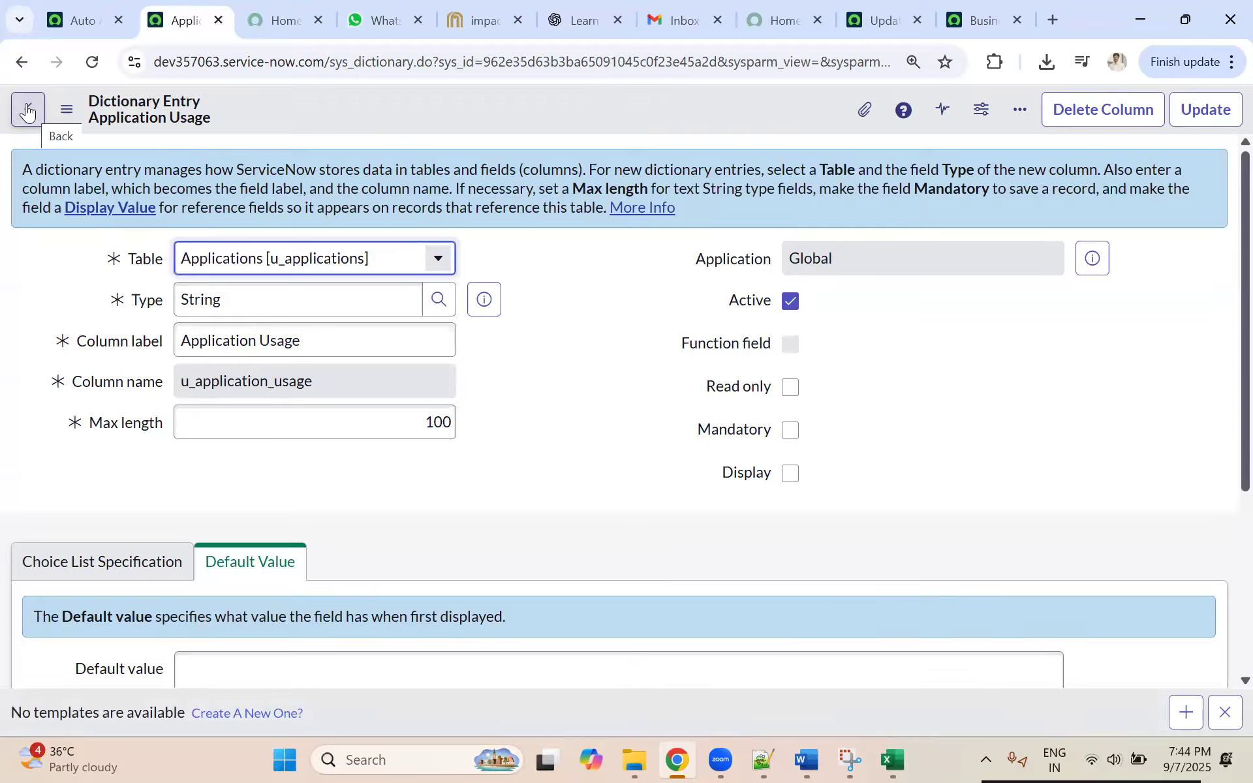
left_click(26, 107)
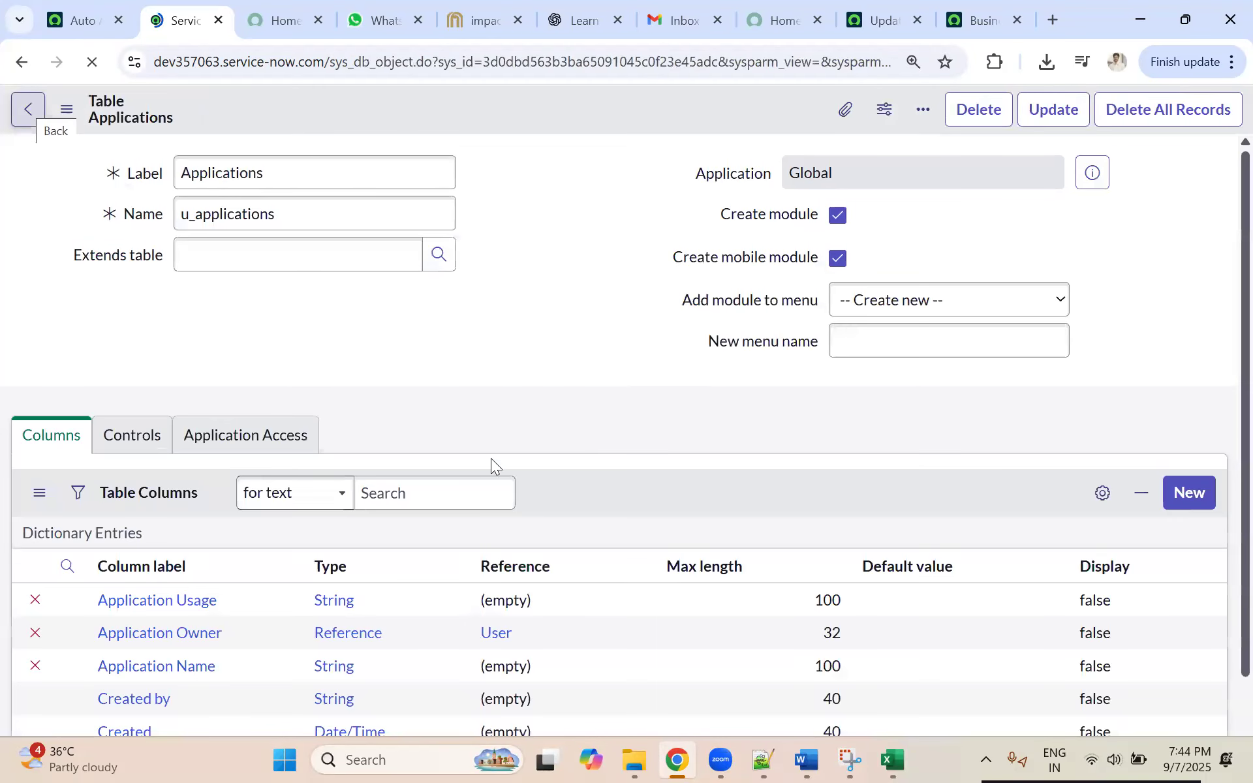
Step: Check the Applications table's columns, switch to the incident workbook in Excel and add a new blank sheet
scroll(234, 450, "down", 3)
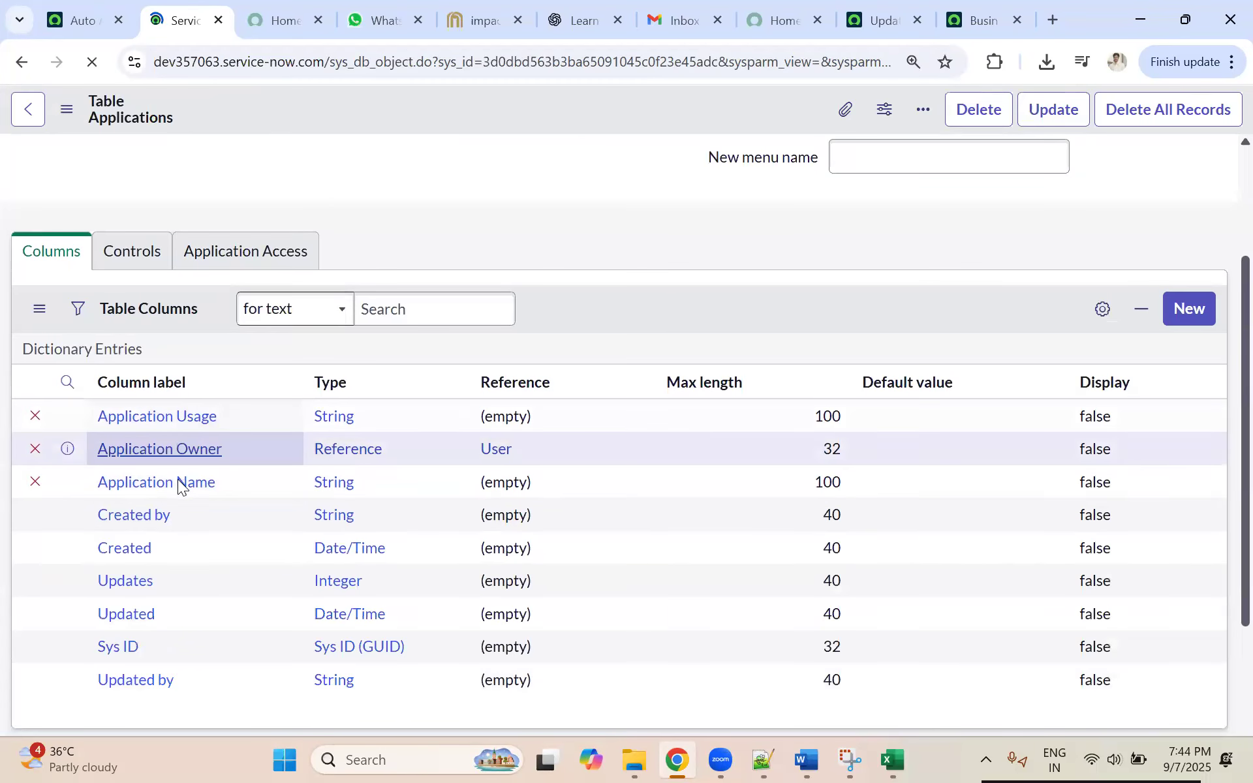
scroll(220, 468, "down", 1)
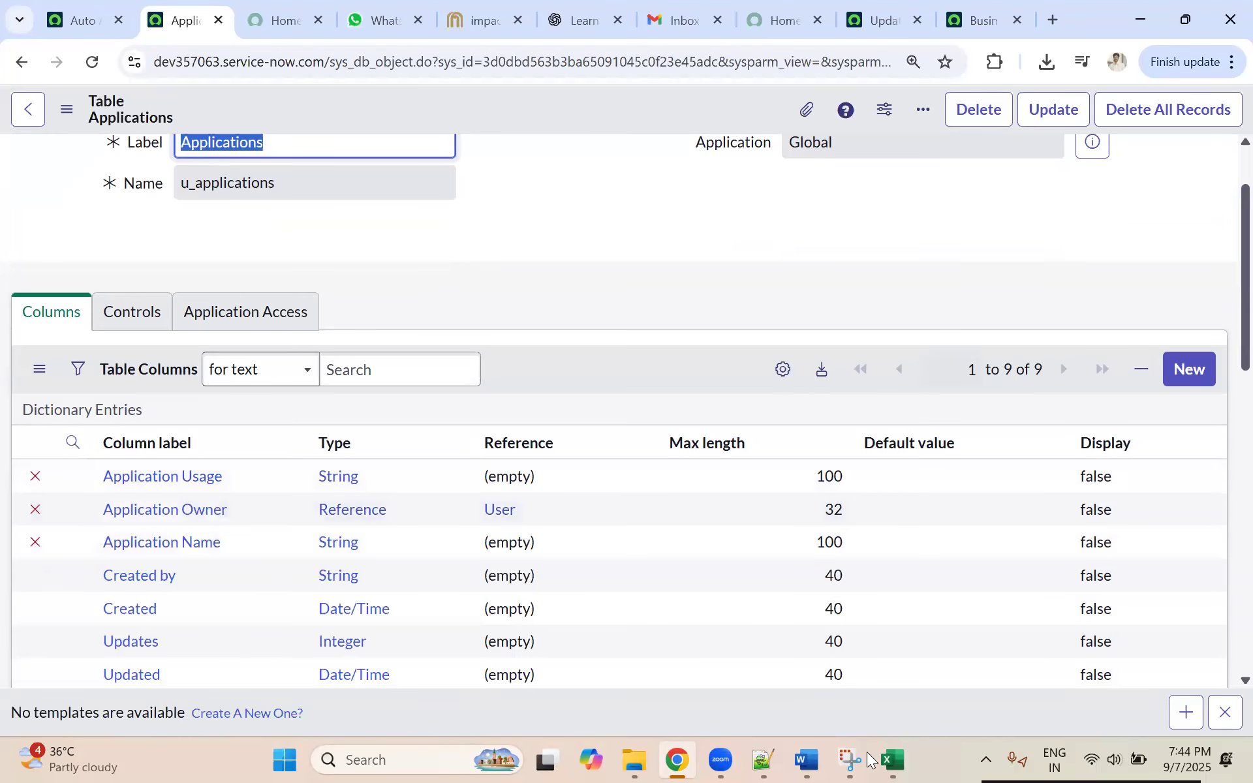
left_click(891, 760)
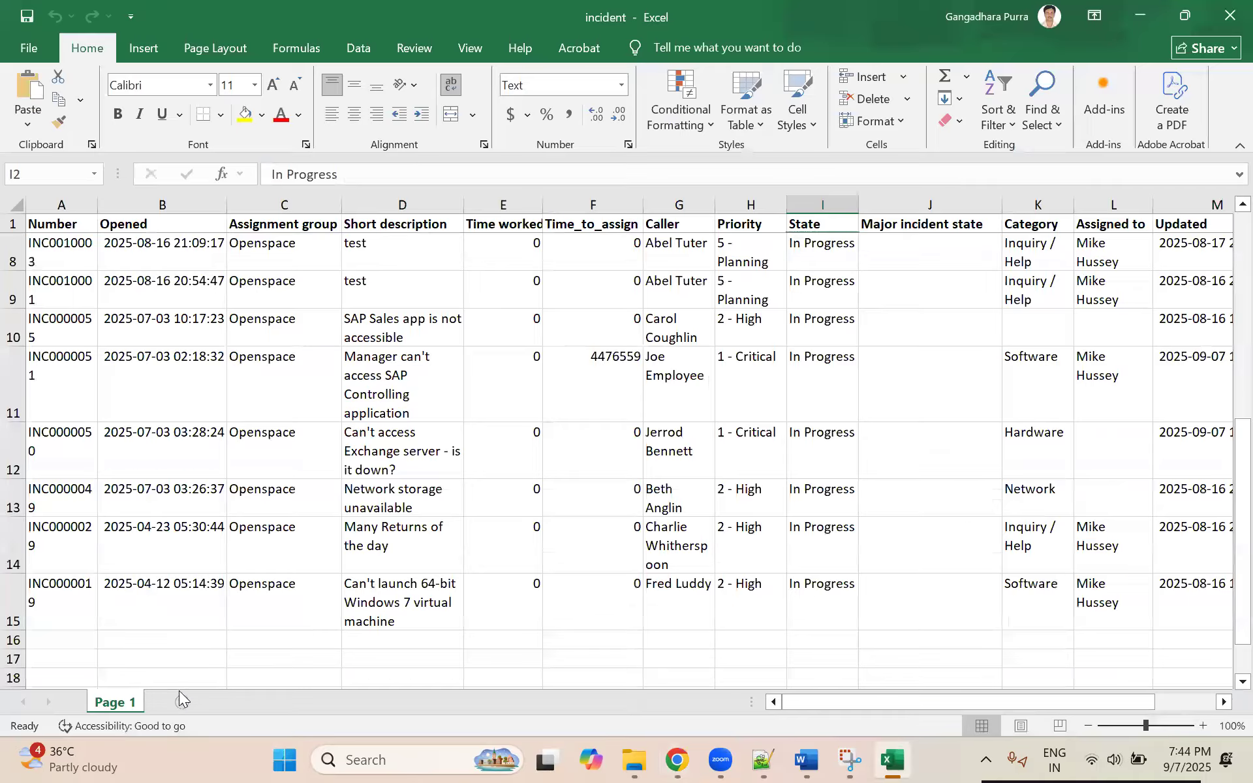
left_click(179, 697)
Step: List SAP, ServiceNow, Jira and Oracle App down column C starting in C1, and fit the column width to the text
left_click(178, 228)
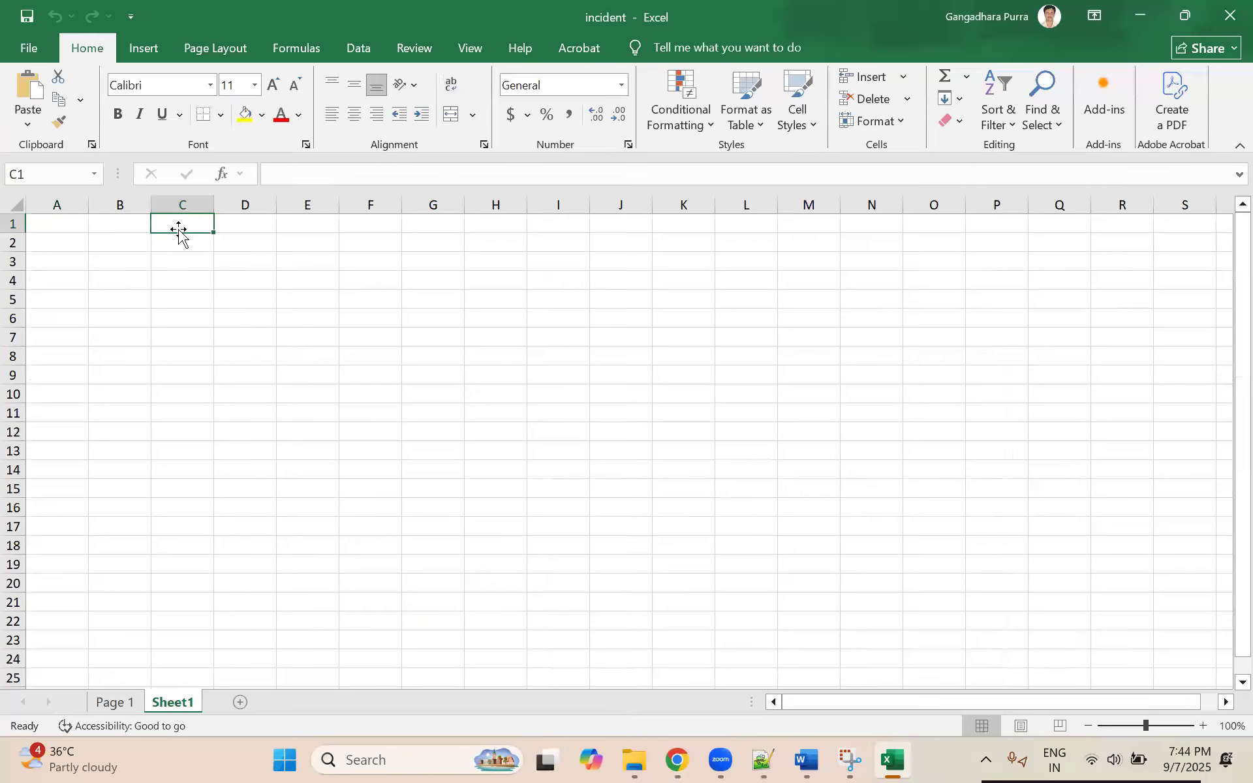
type("SAP")
key("Return")
type("ServiceNo")
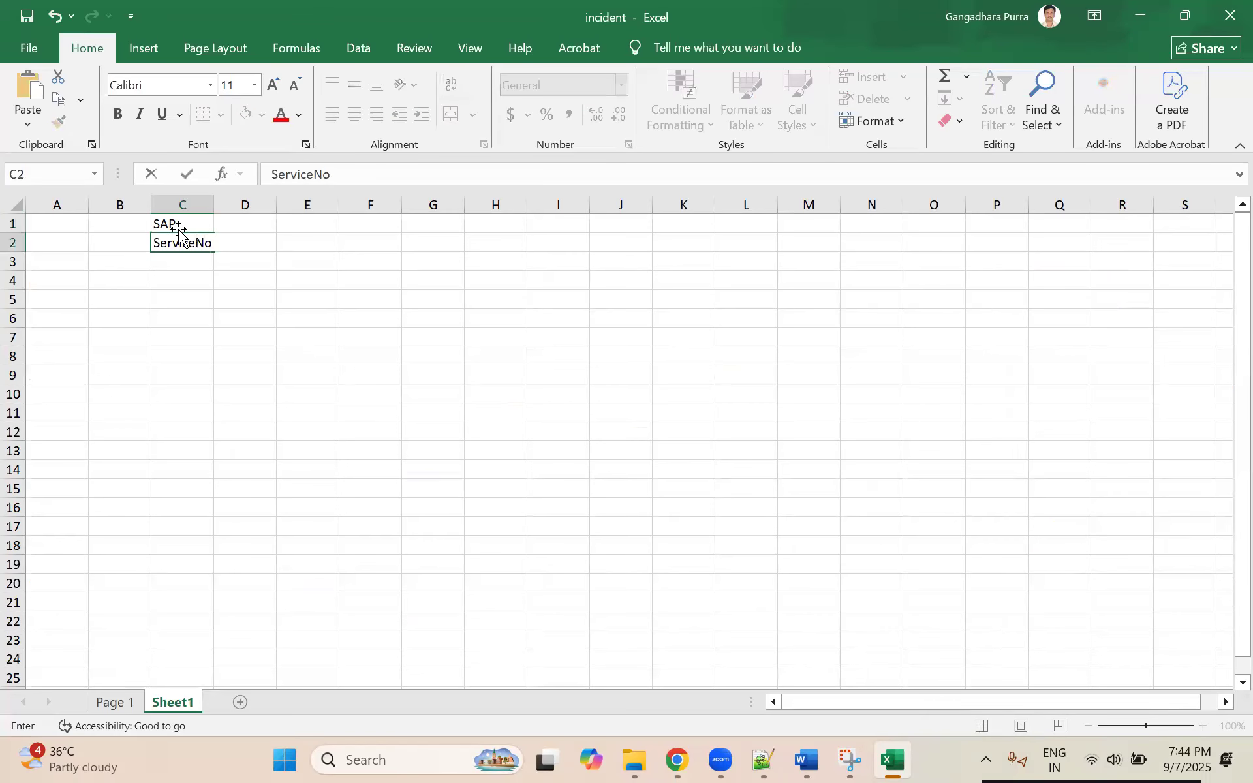
type("w")
key("Return")
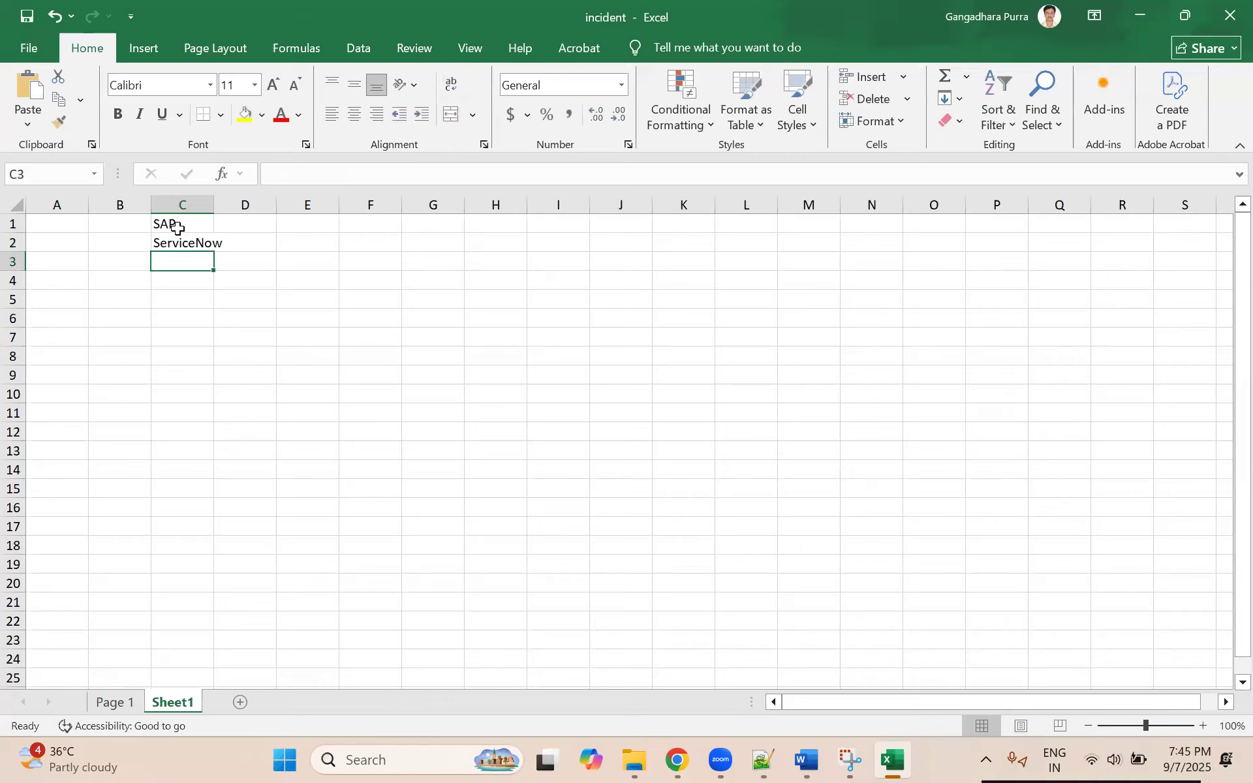
type("Jira")
key("Return")
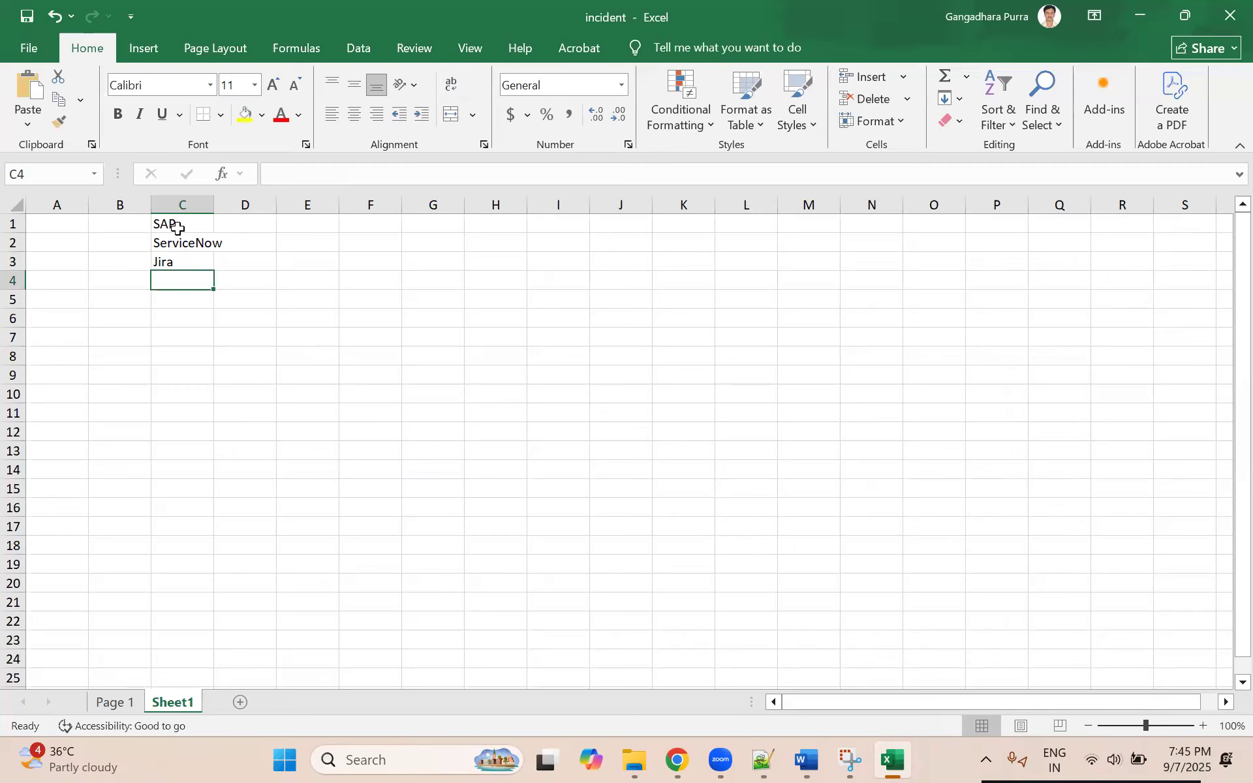
type("Oracle App")
left_click(209, 204)
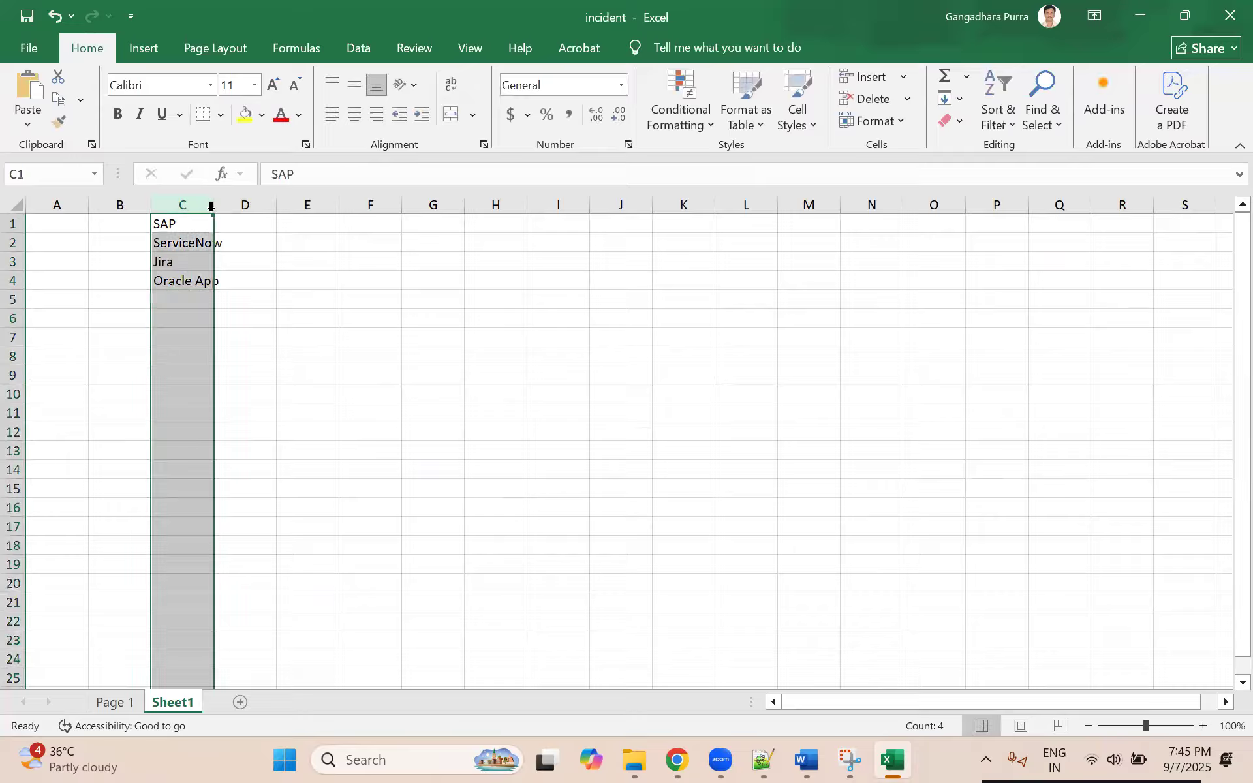
double_click(214, 204)
Step: Insert a blank row above the list of application names
left_click(258, 225)
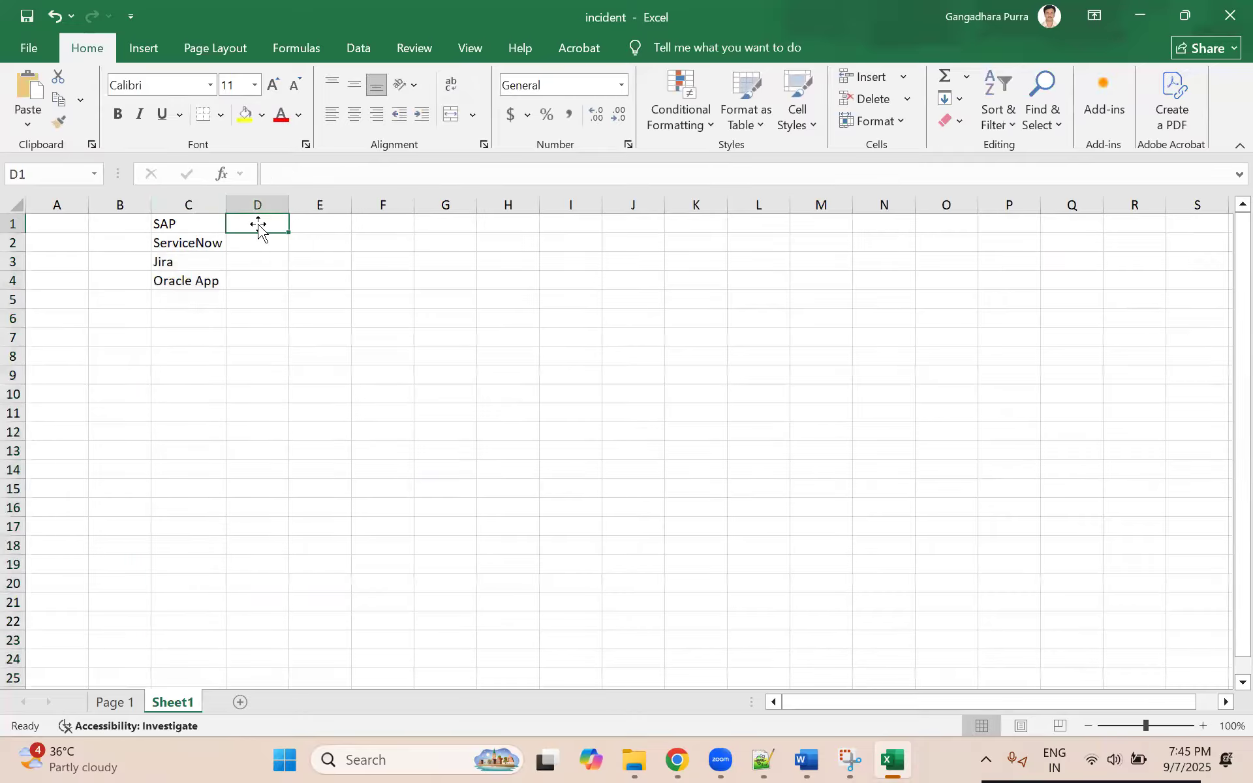
right_click(12, 224)
right_click(13, 223)
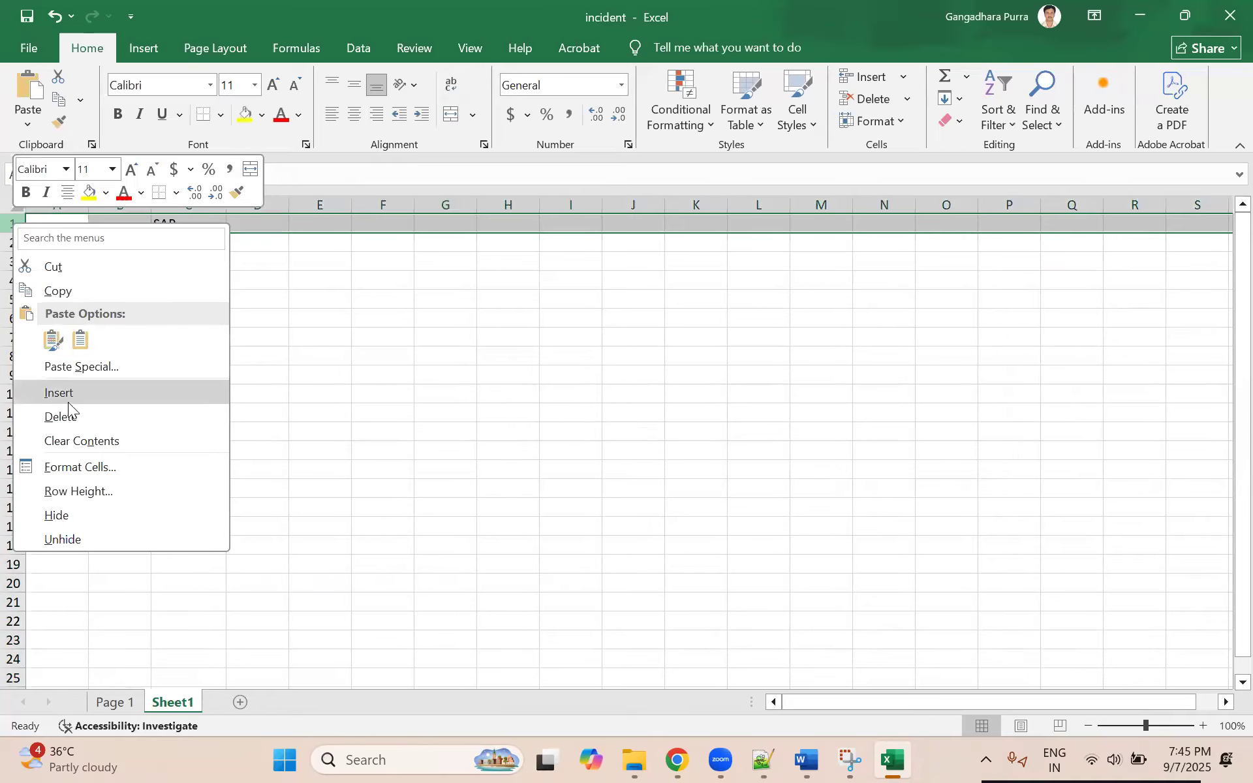
key("Return")
Step: Enter the headers Name, Used for and Owner in cells C1 to E1
left_click(175, 224)
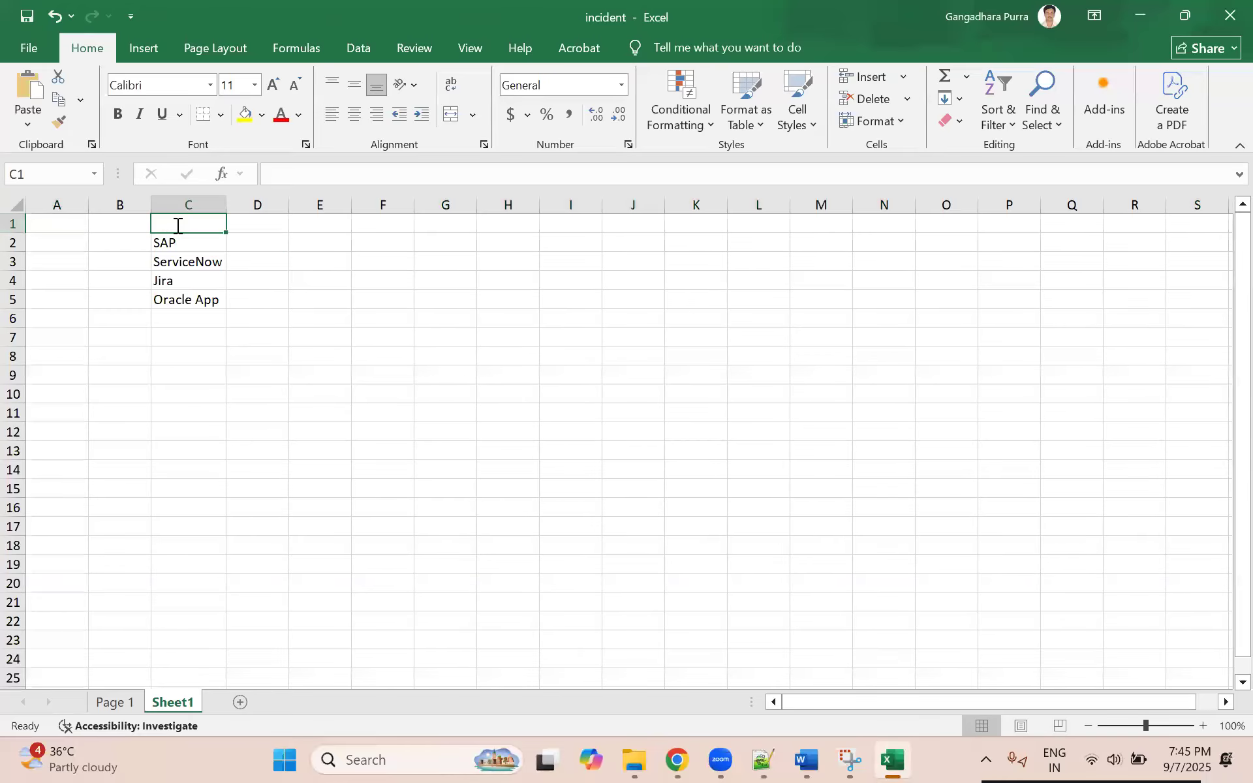
type("Name")
key("Tab")
type("Usa")
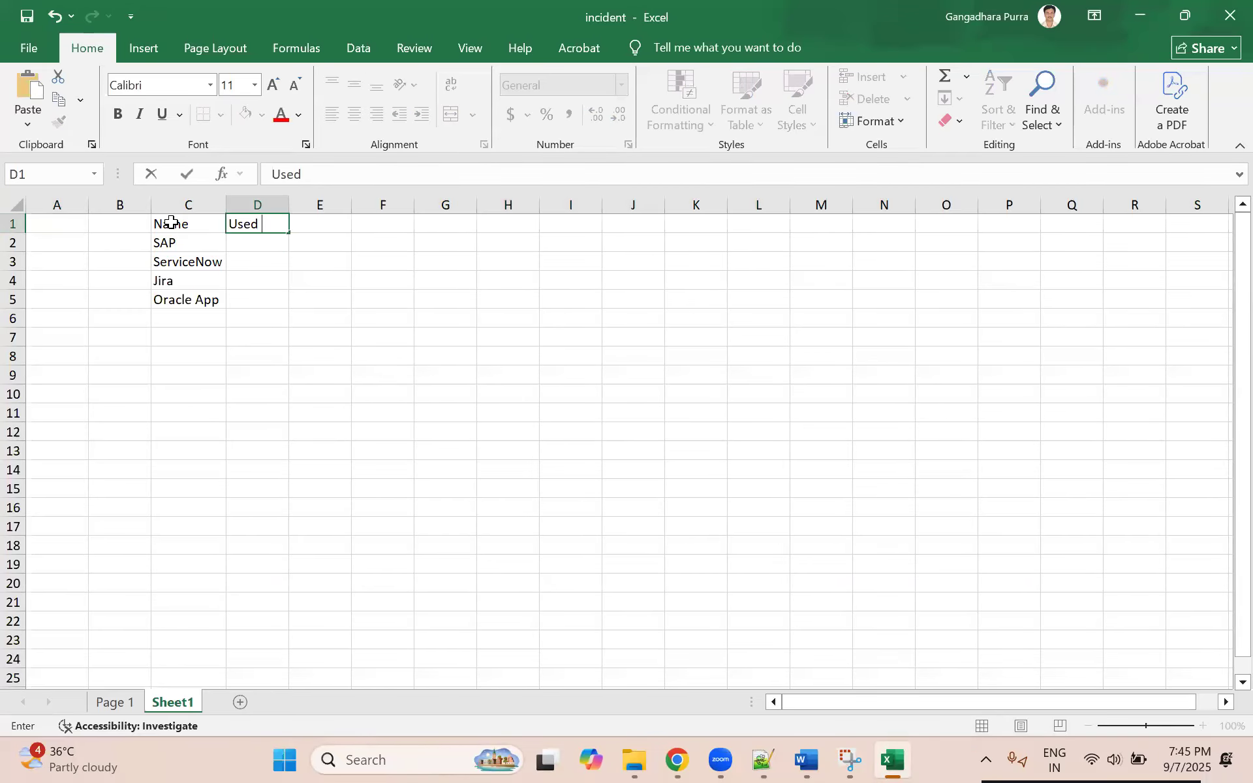
key("Tab")
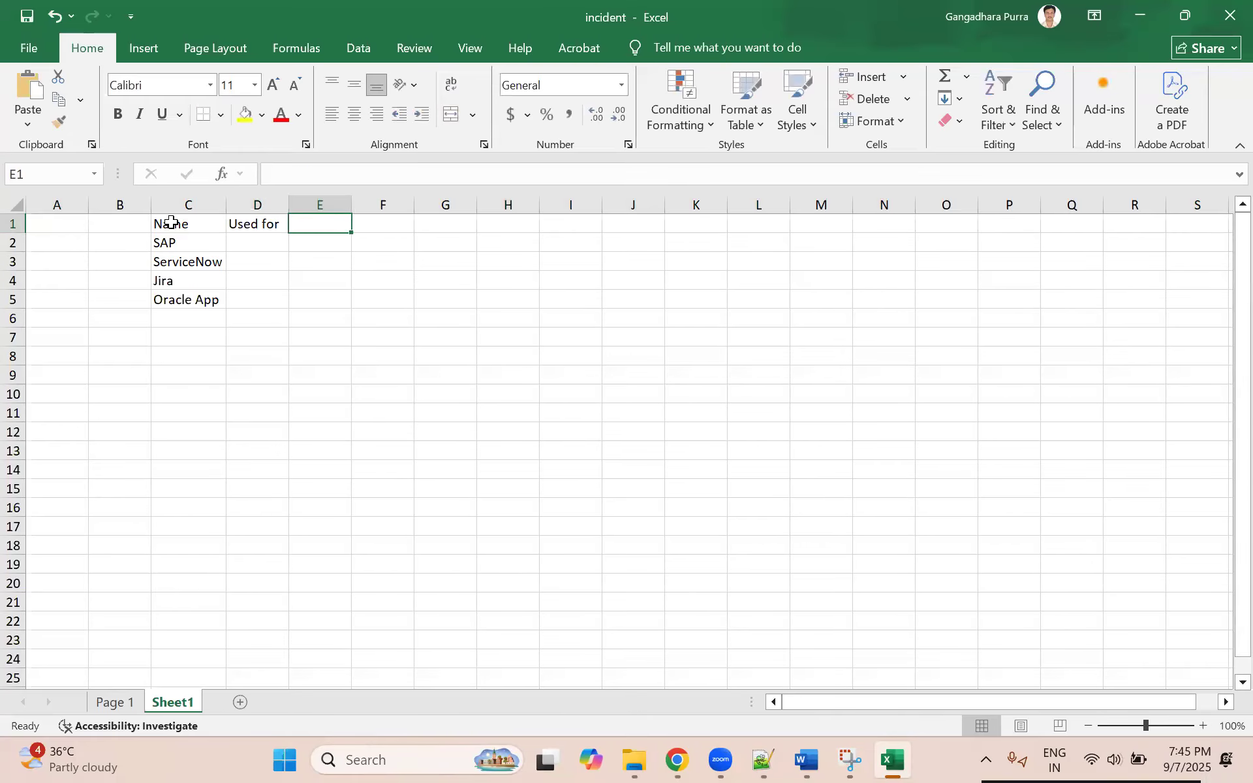
type("Owner")
key("Return")
type("\\")
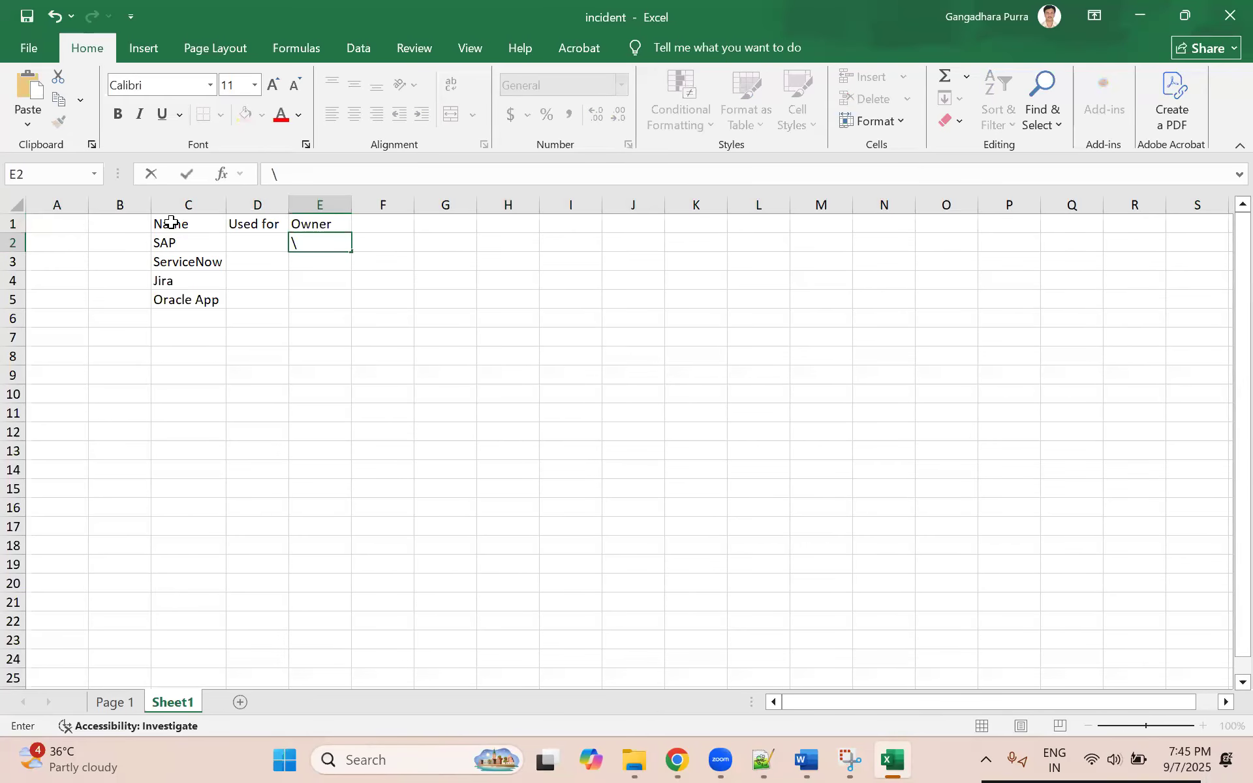
key("Escape")
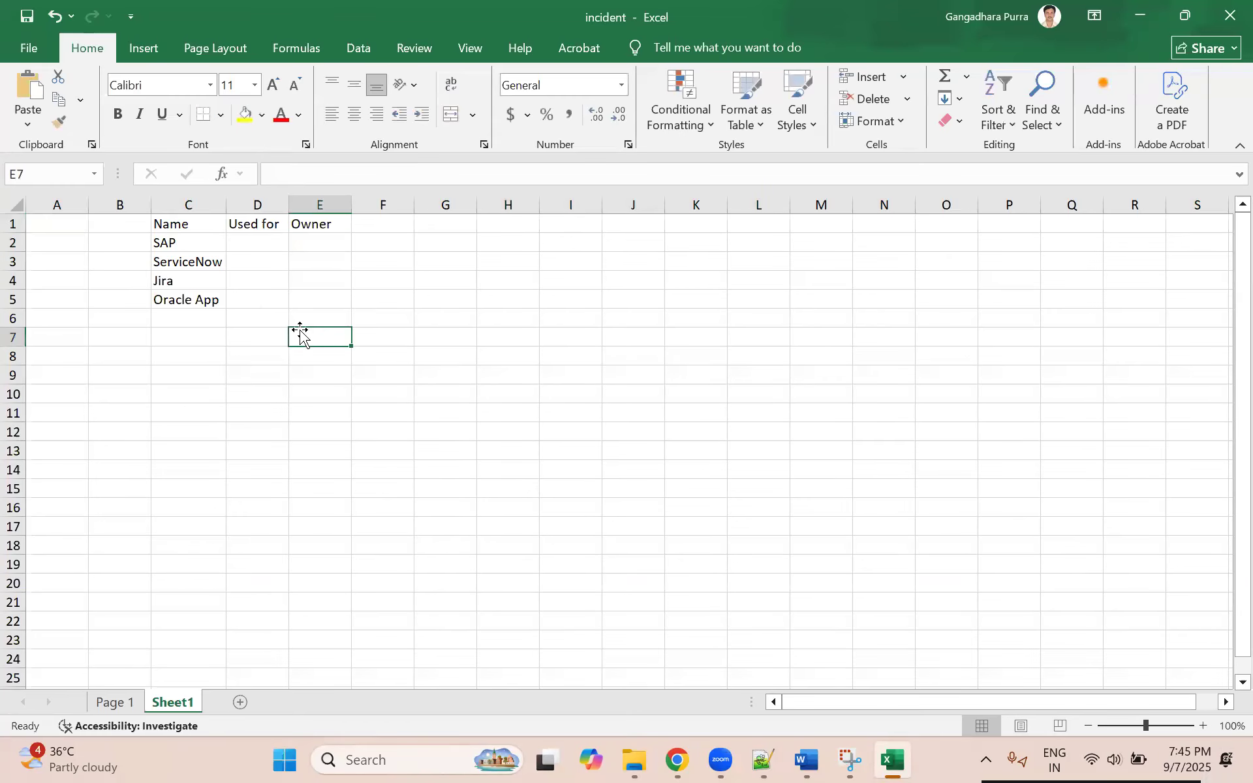
Step: Fill the Used for column with Salary for SAP, Ticketing for ServiceNow and Jira, and Database for Oracle App
left_click(252, 229)
left_click(262, 243)
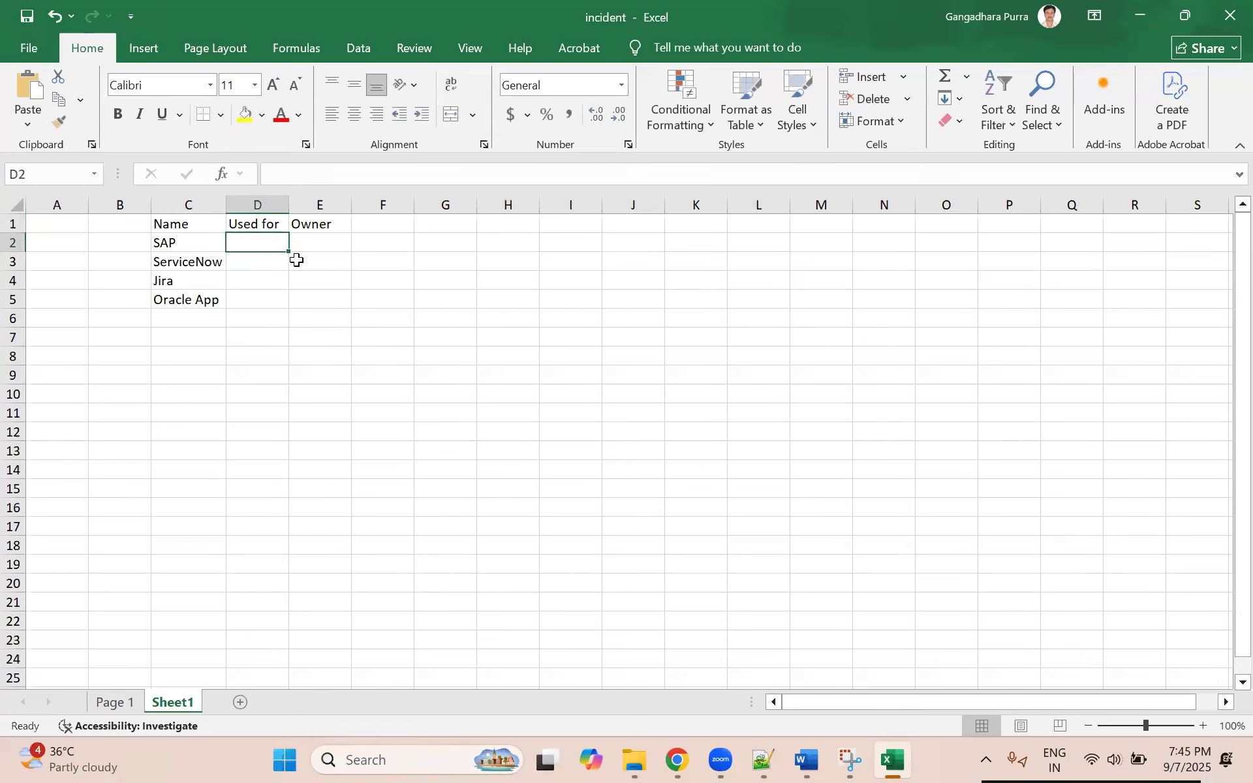
type("Salary")
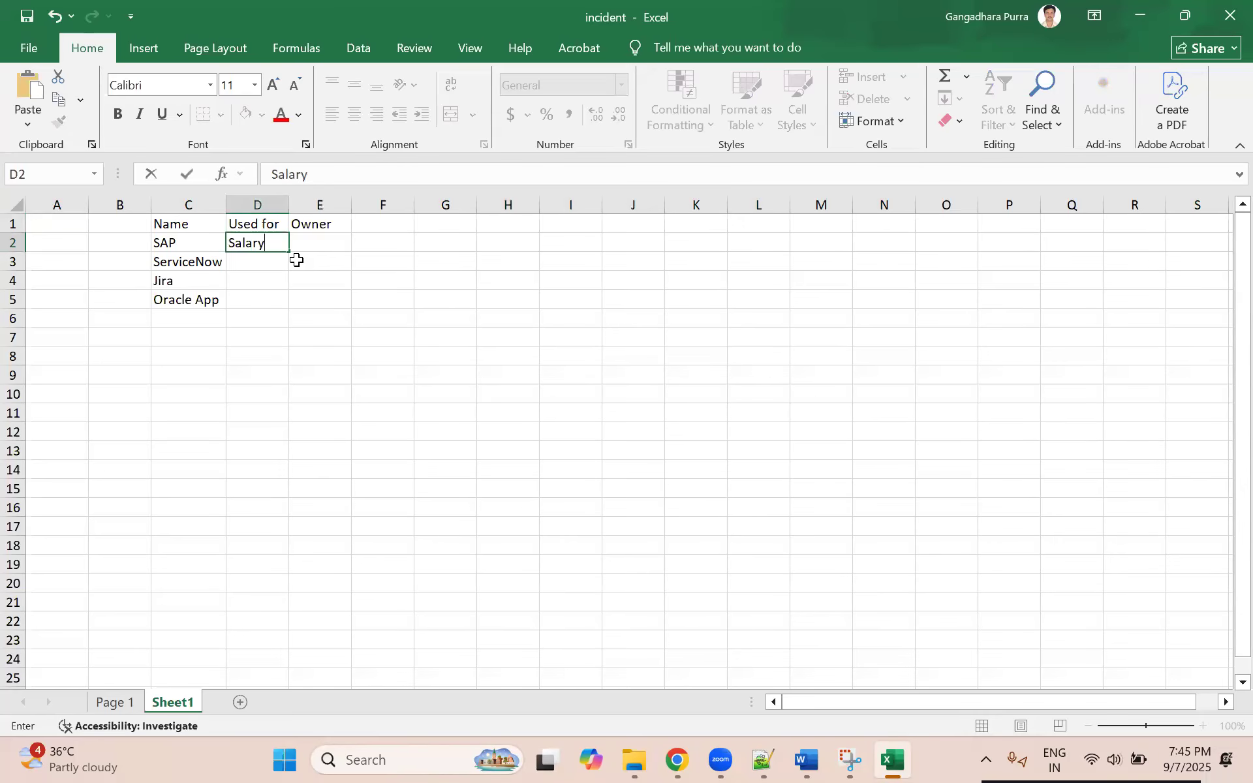
key("Return")
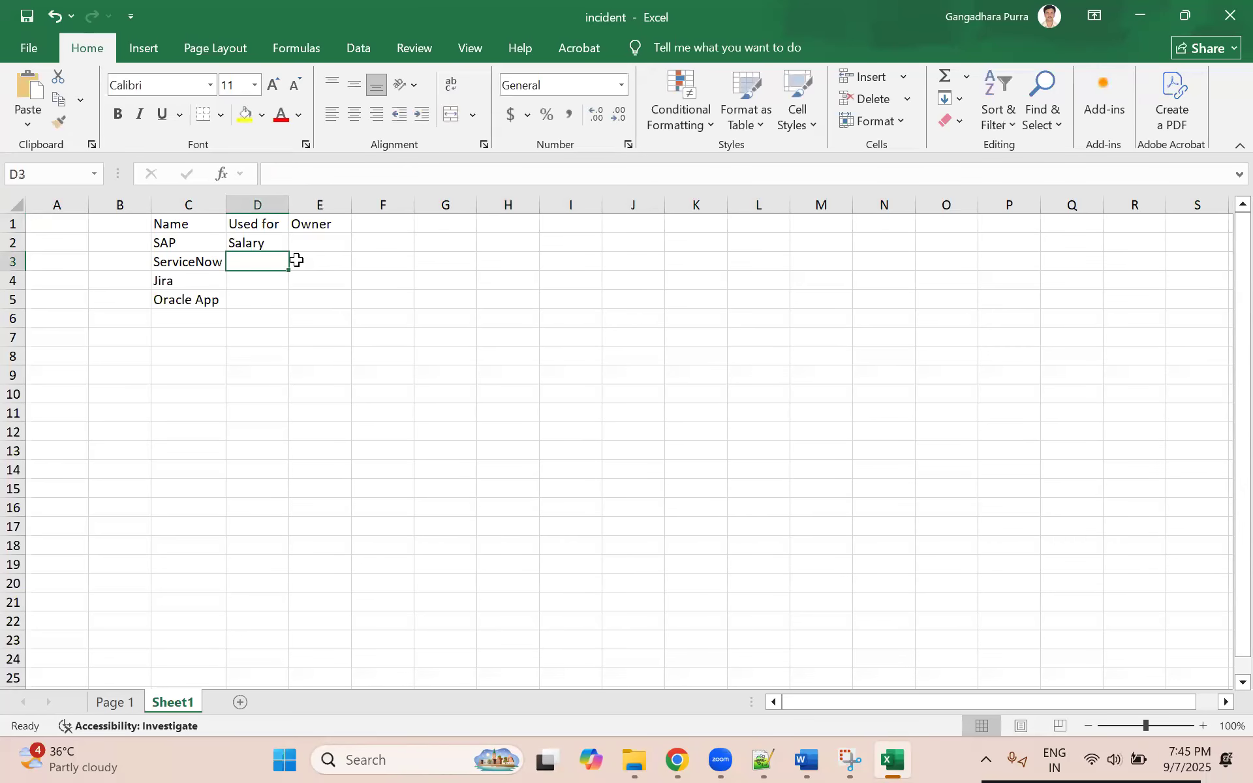
type("Ticketing")
key("Return")
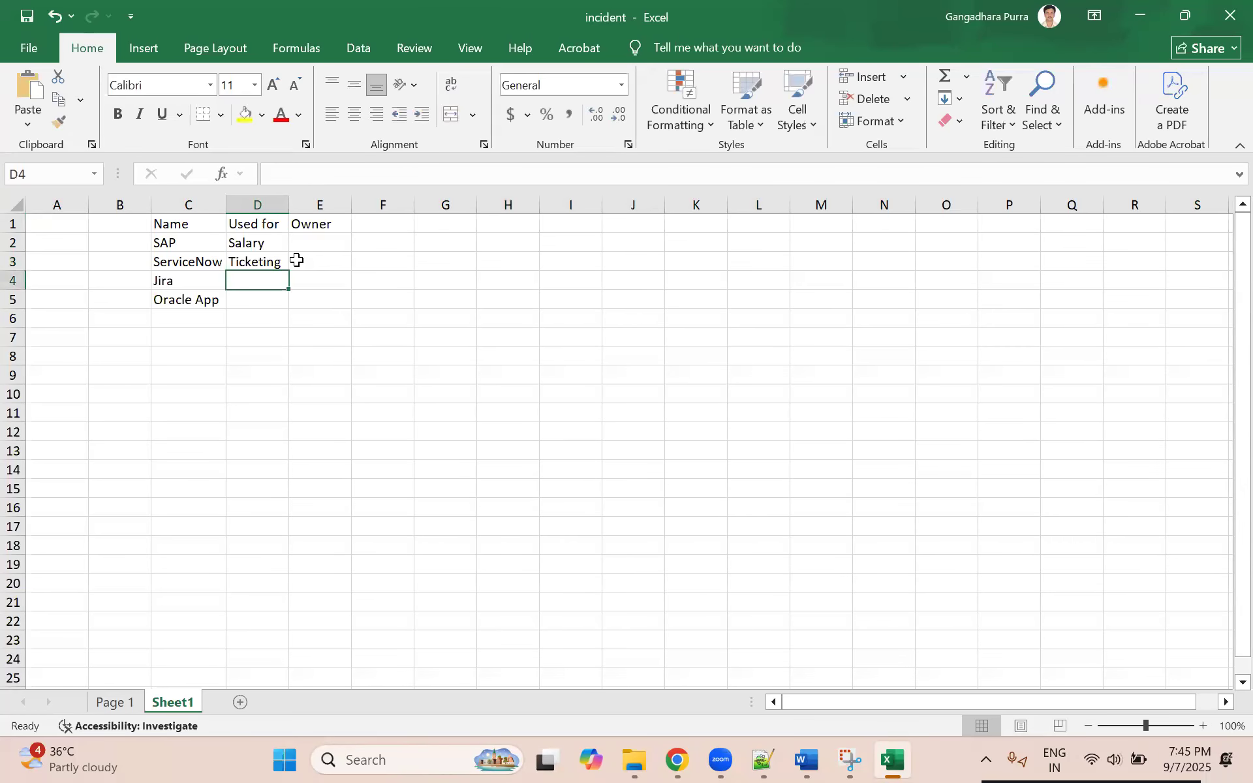
type("Tic")
key("Return")
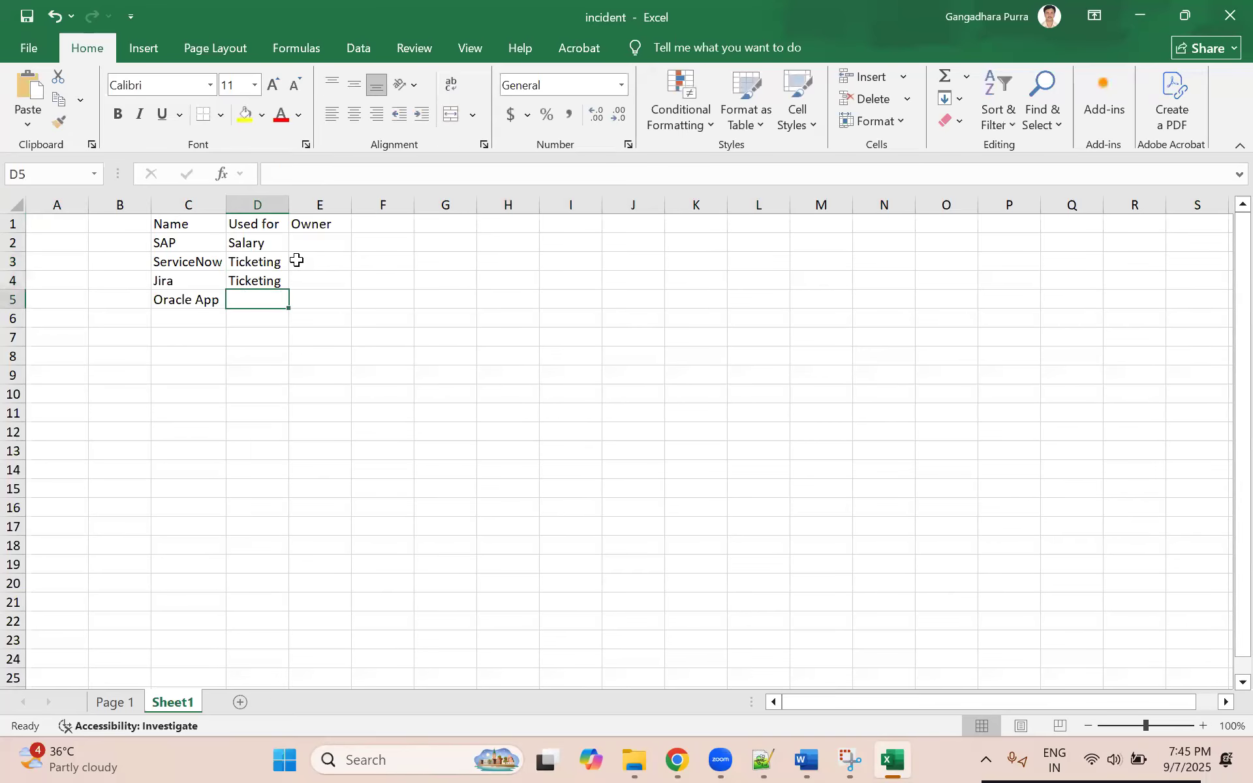
type("Database")
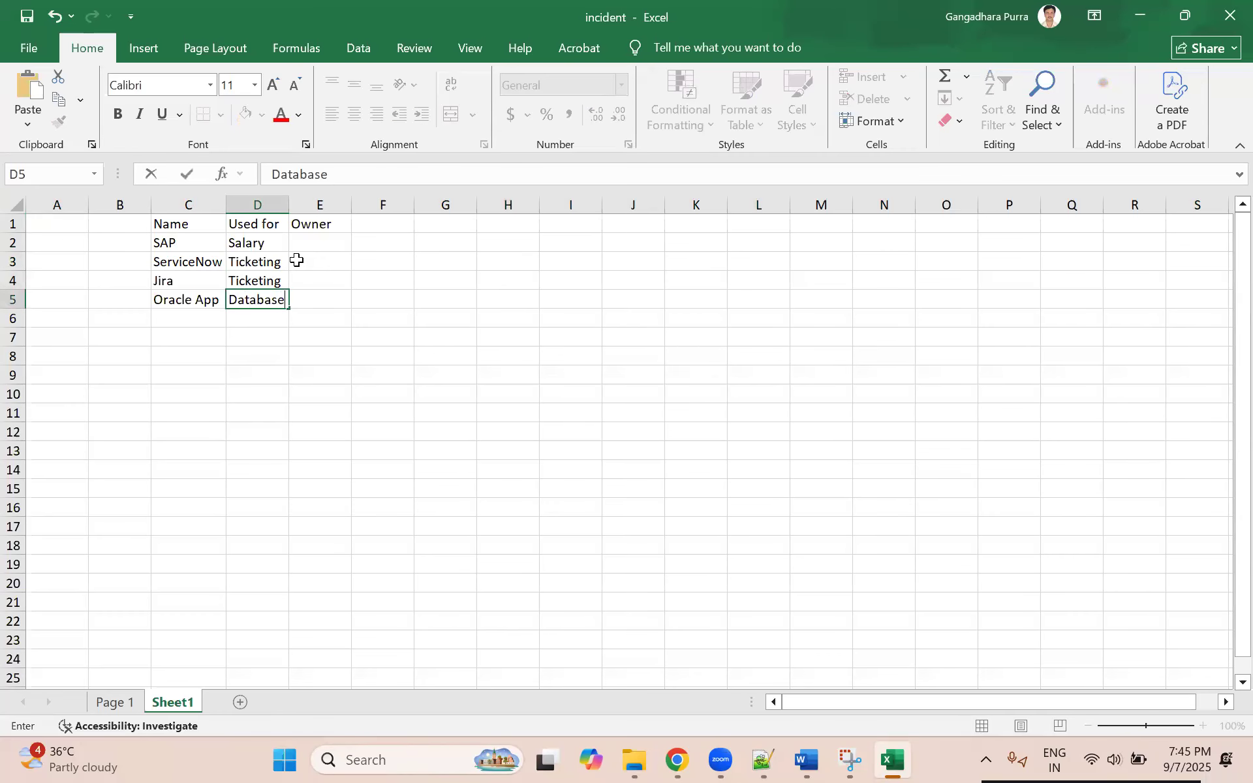
key("Return")
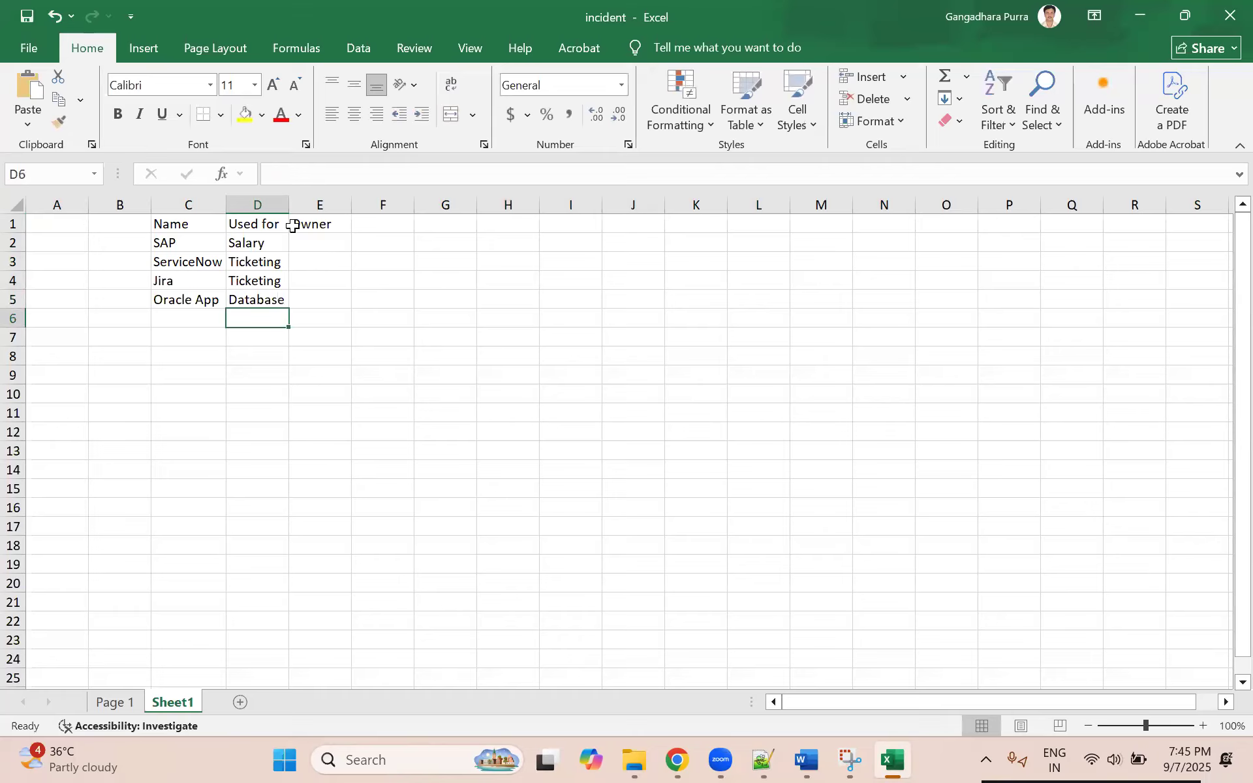
Step: Switch to ServiceNow in Chrome, find the User Administration users module and open the Users list in a new tab
left_click(306, 253)
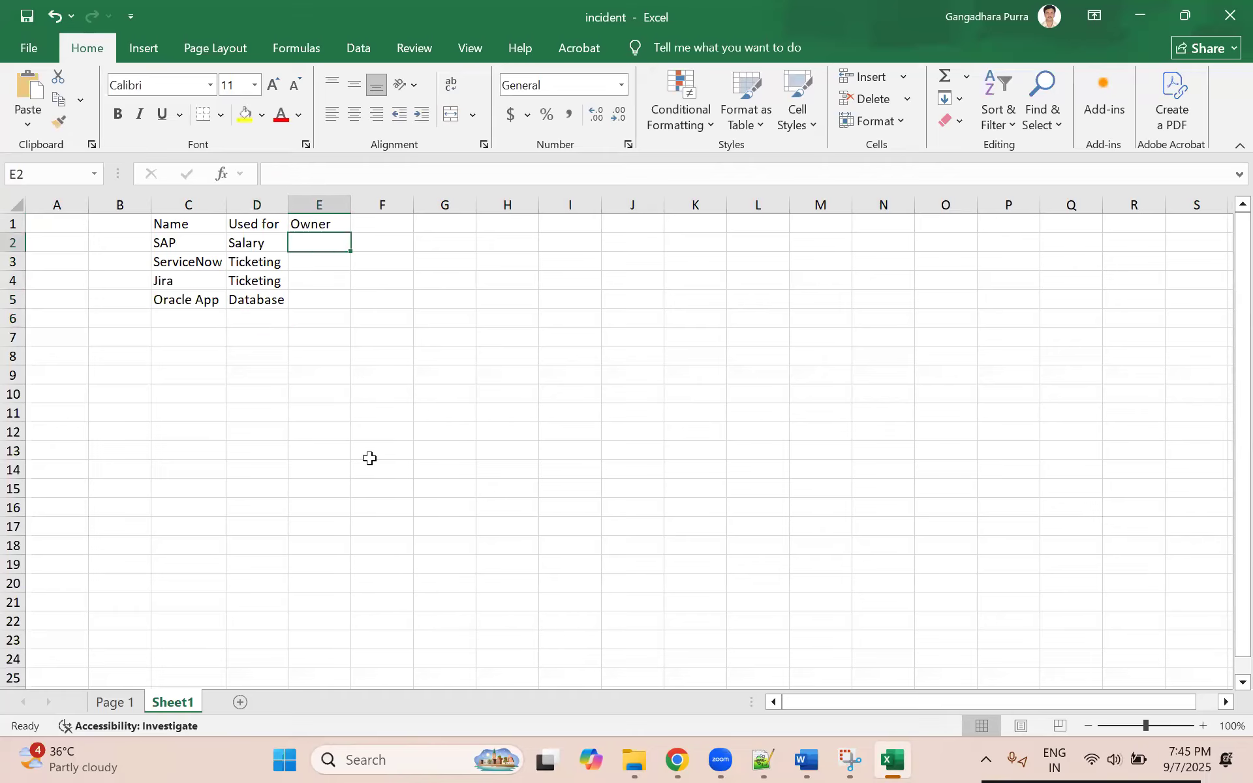
left_click_drag(184, 241, 247, 297)
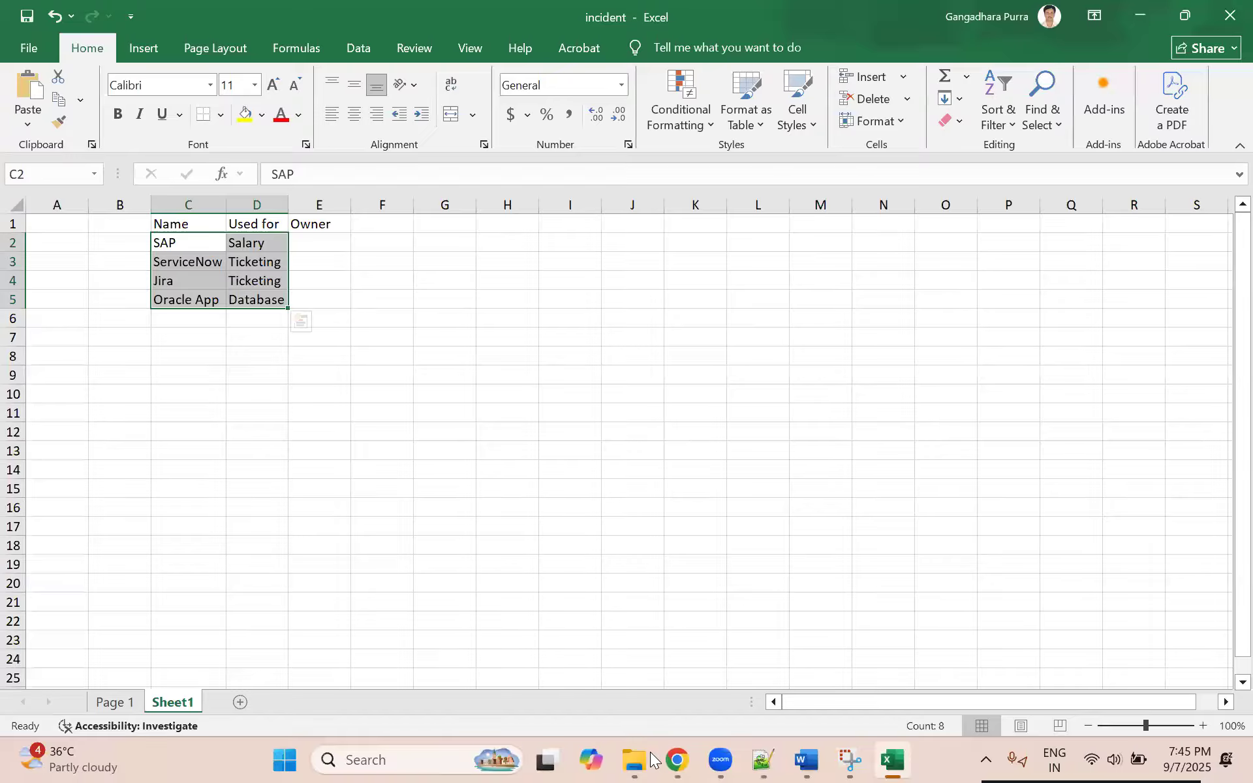
left_click(677, 760)
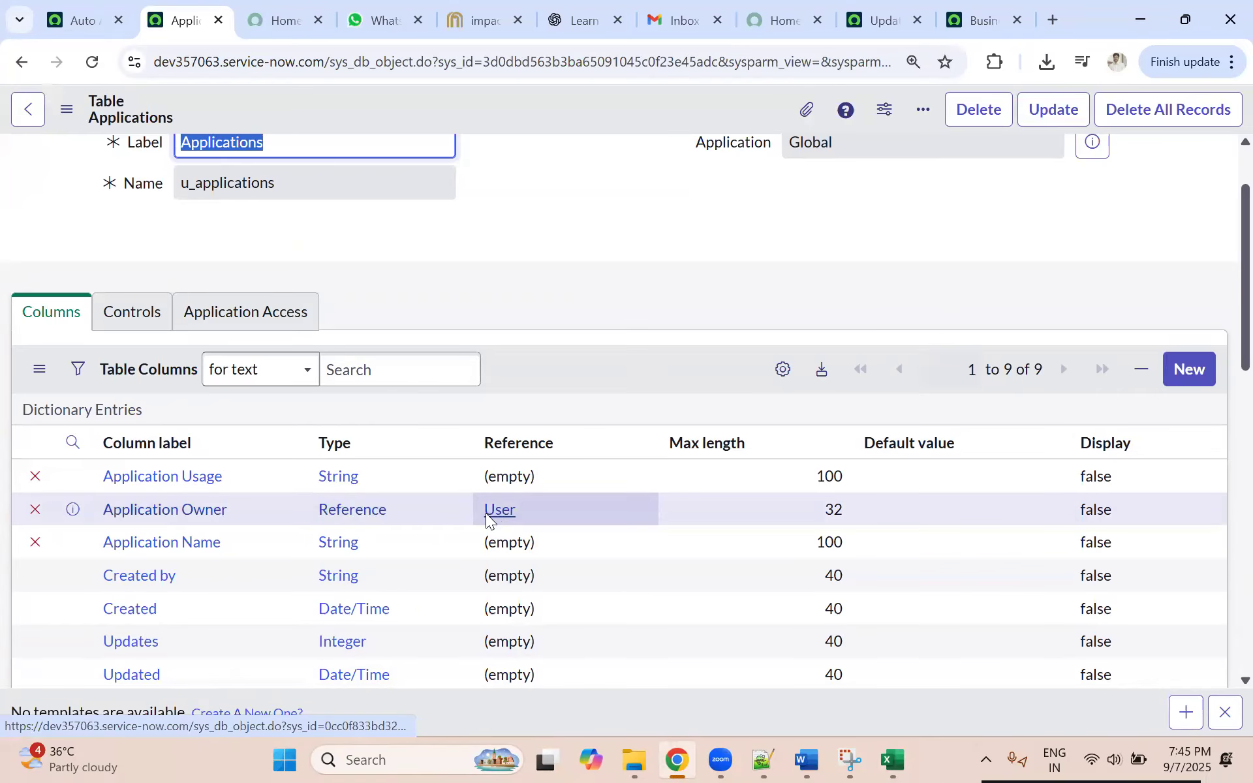
left_click(76, 15)
left_click(223, 124)
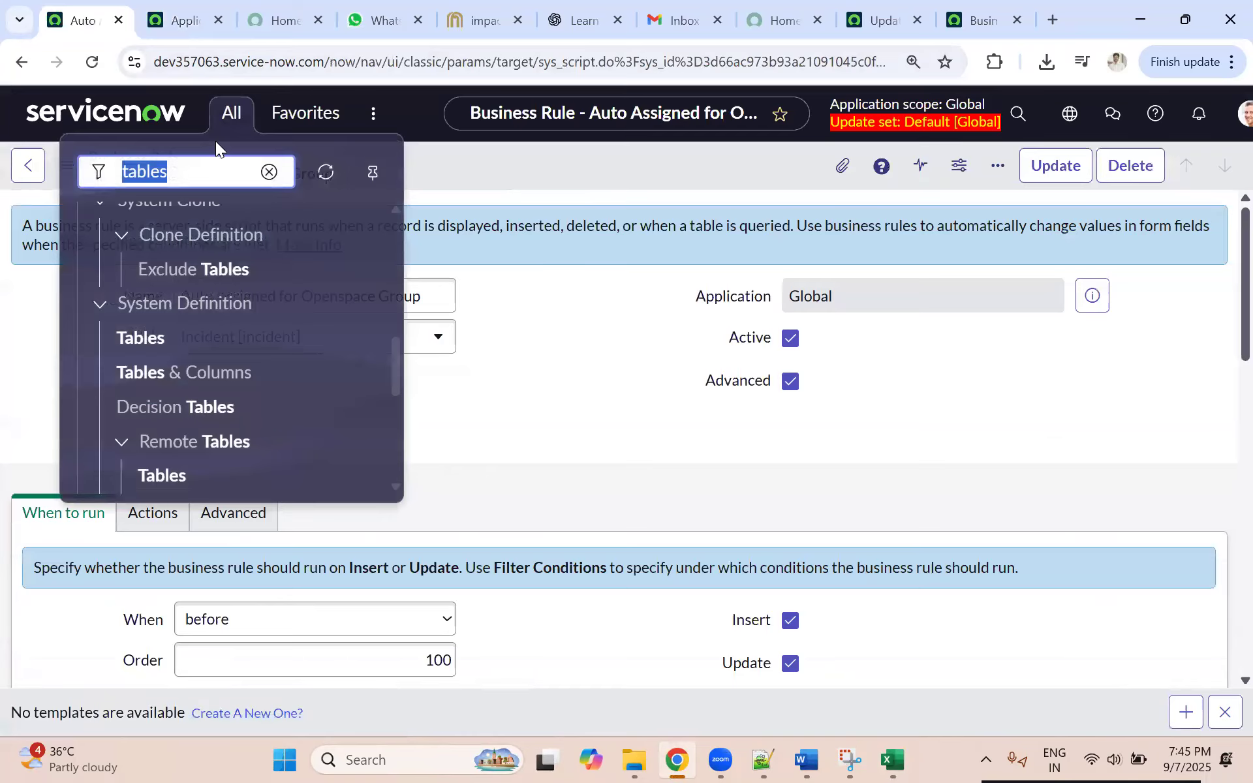
type("users")
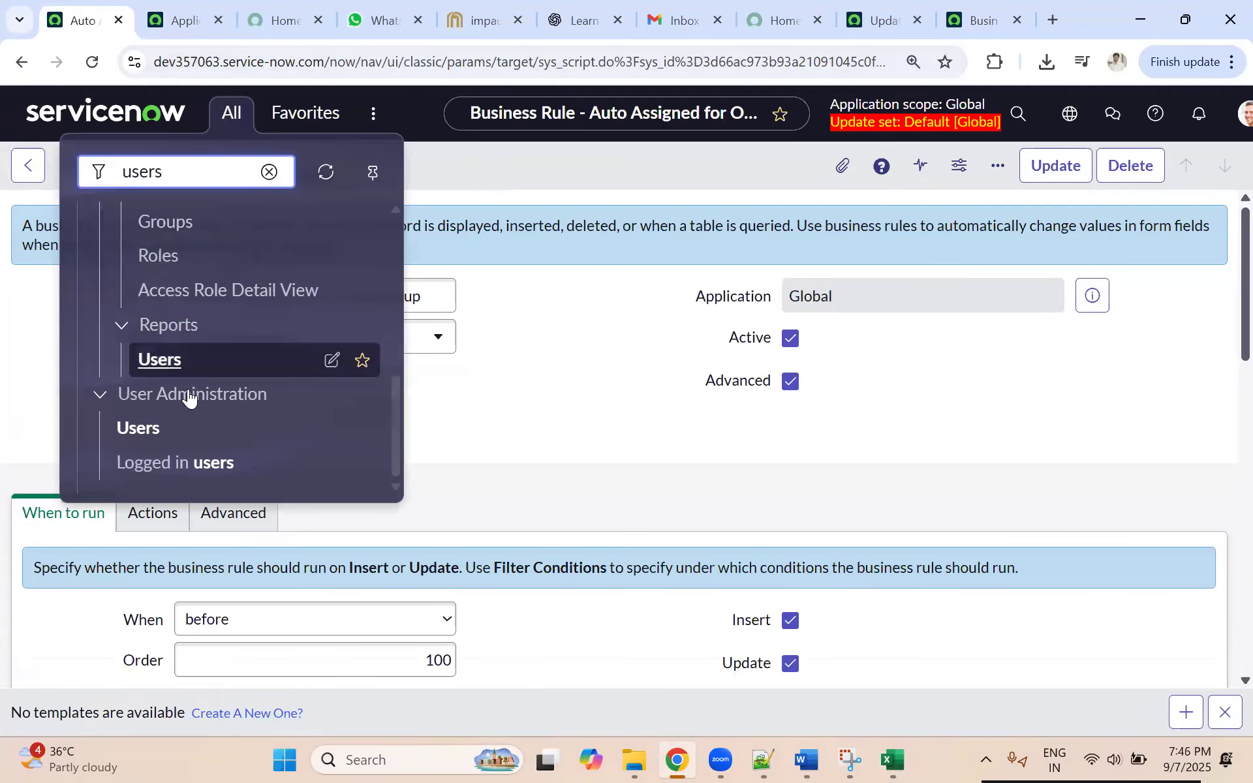
middle_click(158, 431)
left_click(186, 22)
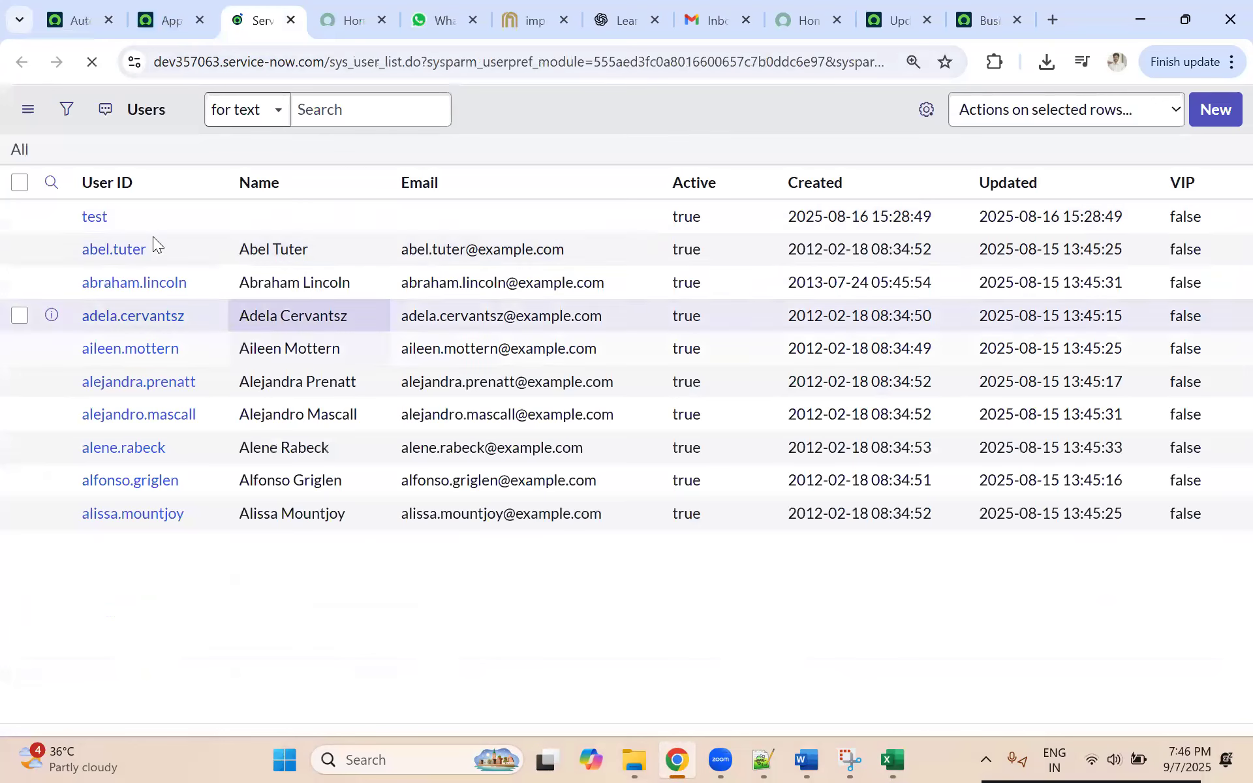
Step: Copy the full name from the second row of the Users list into Excel cell E2 as the SAP owner
double_click(263, 291)
key("ctrl+c")
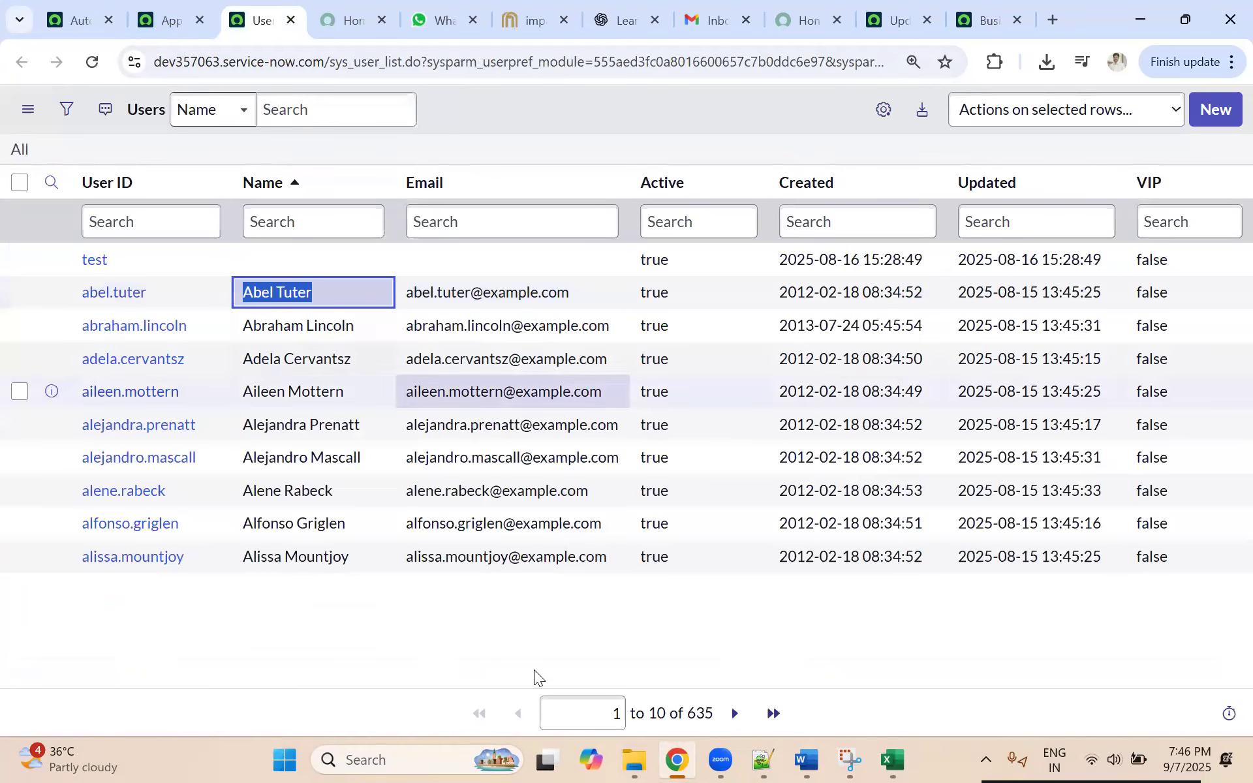
key("alt+Tab")
left_click(335, 246)
key("ctrl+v")
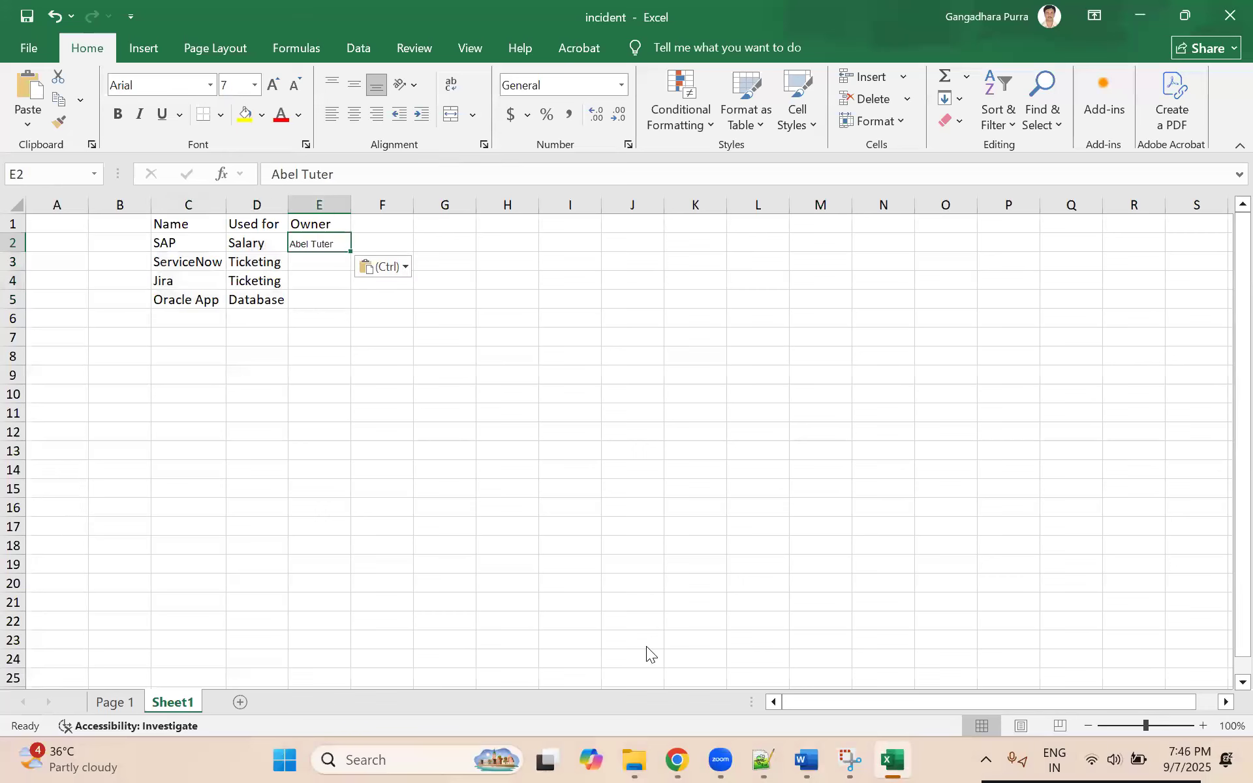
Step: Copy the full name from the third row of the Users list into Excel cell E3 as the ServiceNow owner
key("alt+Tab")
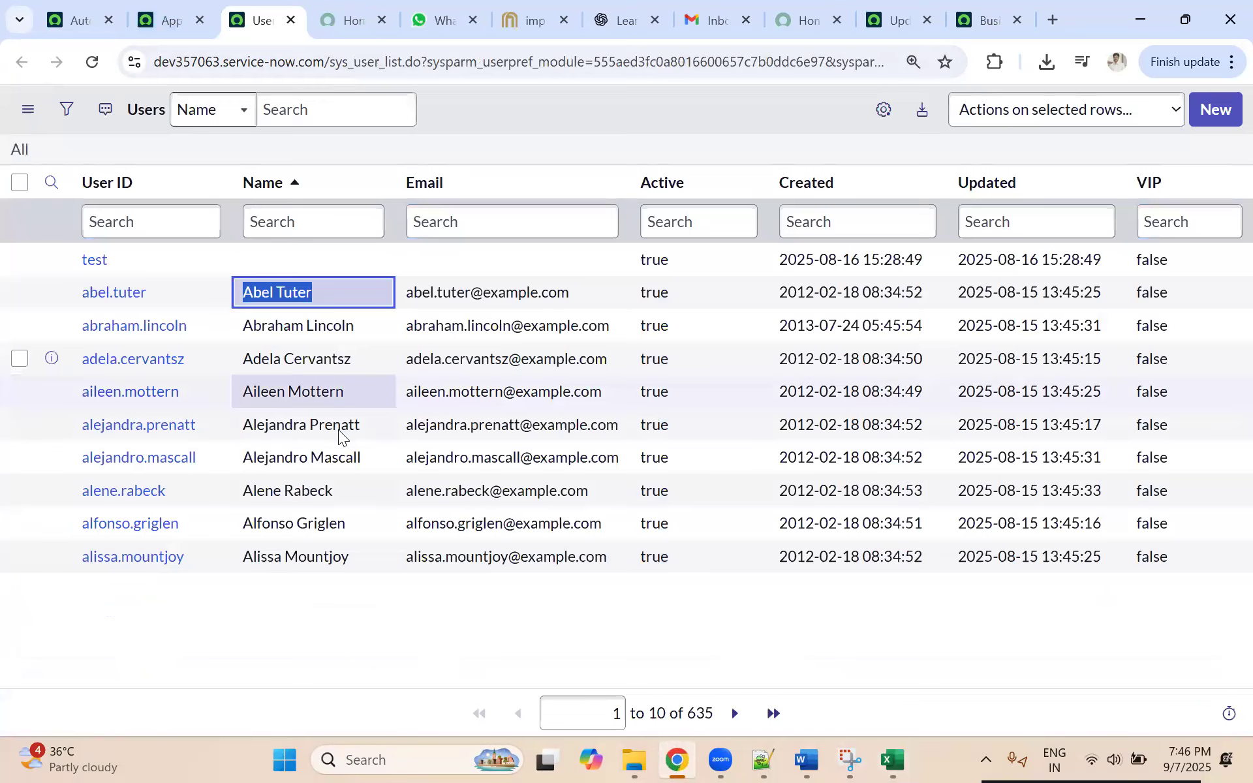
left_click(355, 333)
key("ctrl+c")
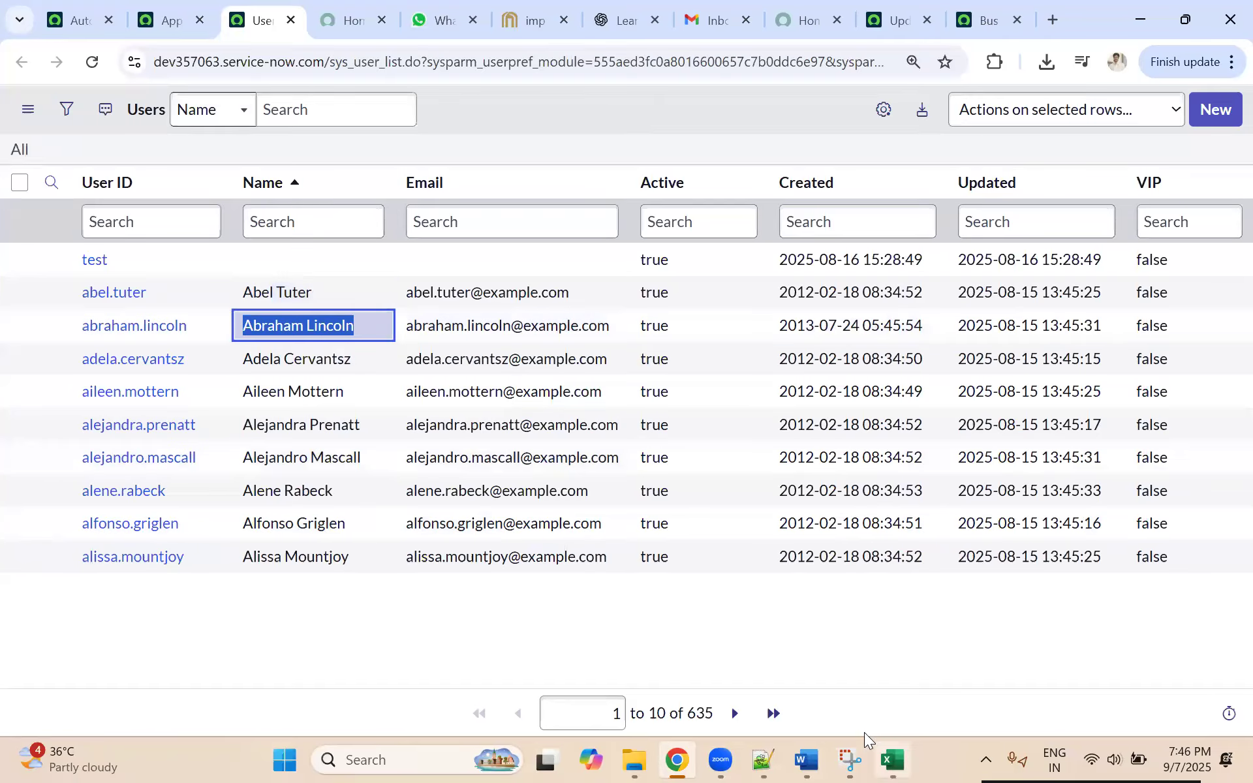
left_click(893, 760)
left_click(320, 263)
key("ctrl+v")
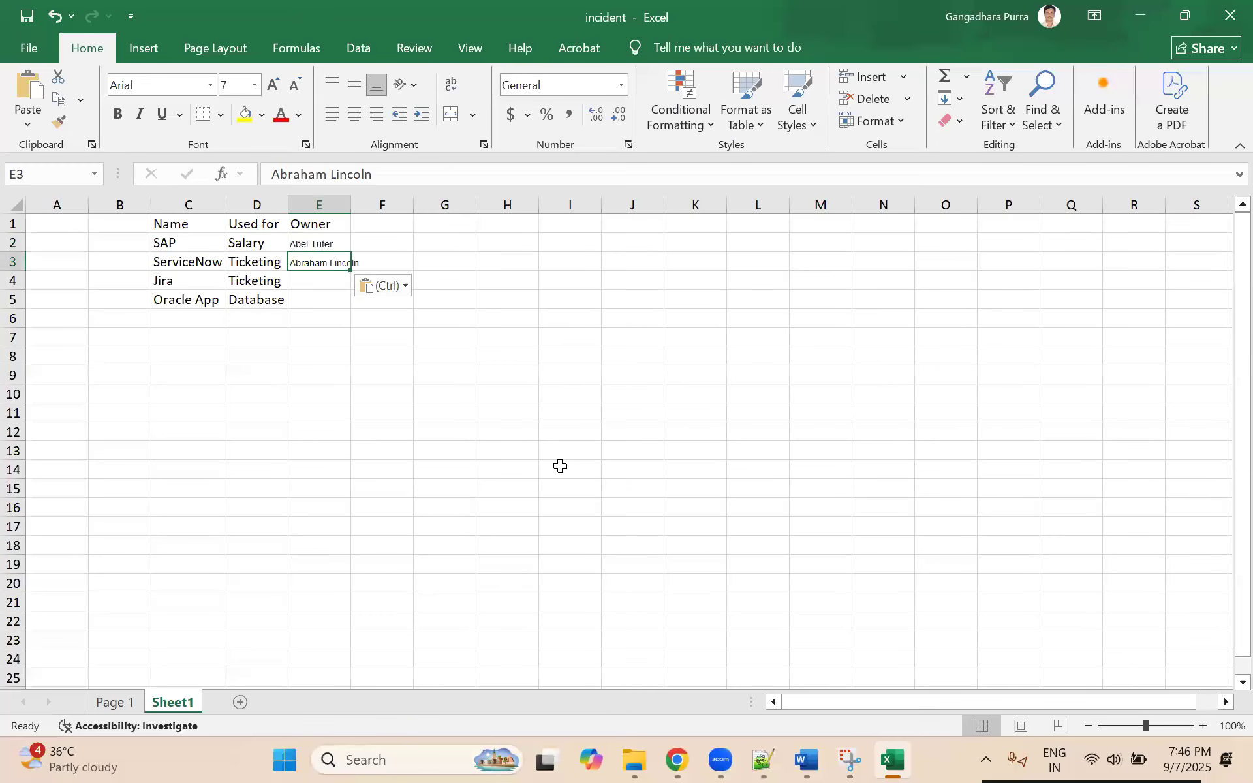
Step: Copy the full name from the fifth row of the Users list into Excel cell E4 as the Jira owner
left_click(682, 750)
left_click_drag(355, 398, 235, 400)
key("ctrl+c")
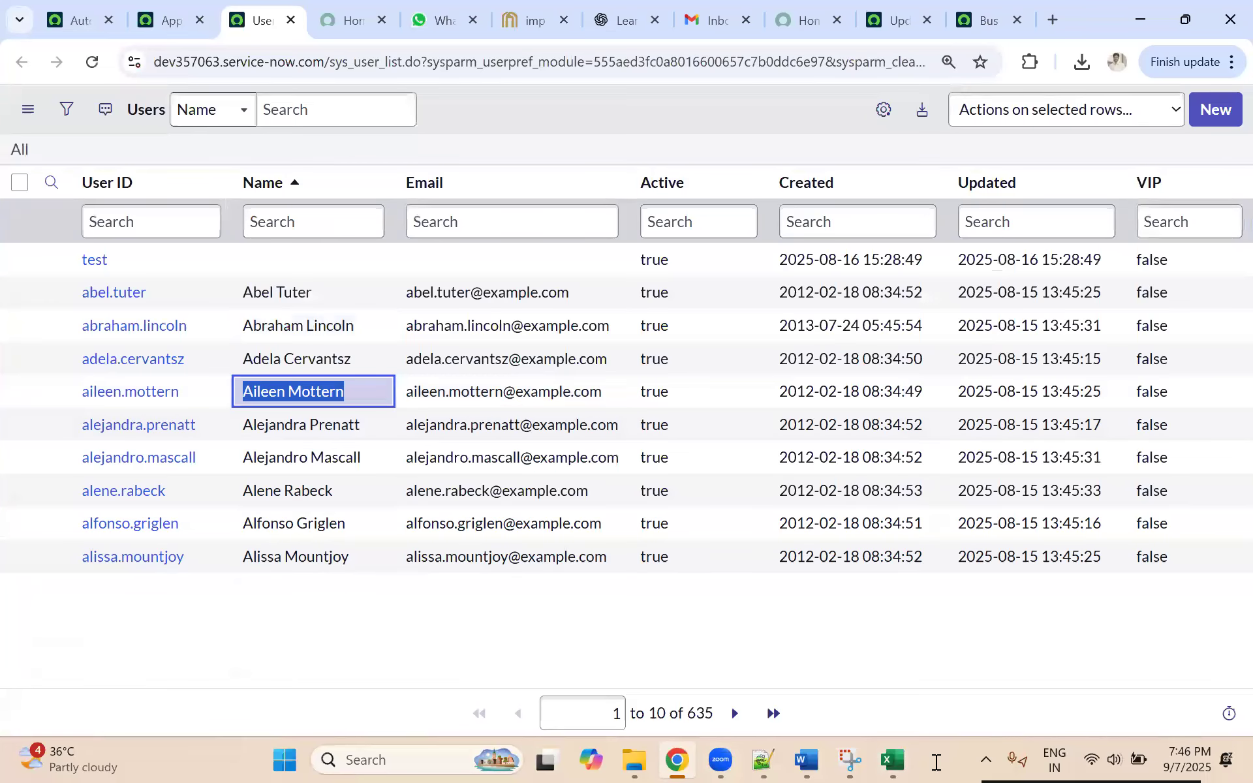
left_click(893, 761)
left_click(315, 282)
key("ctrl+v")
left_click(306, 304)
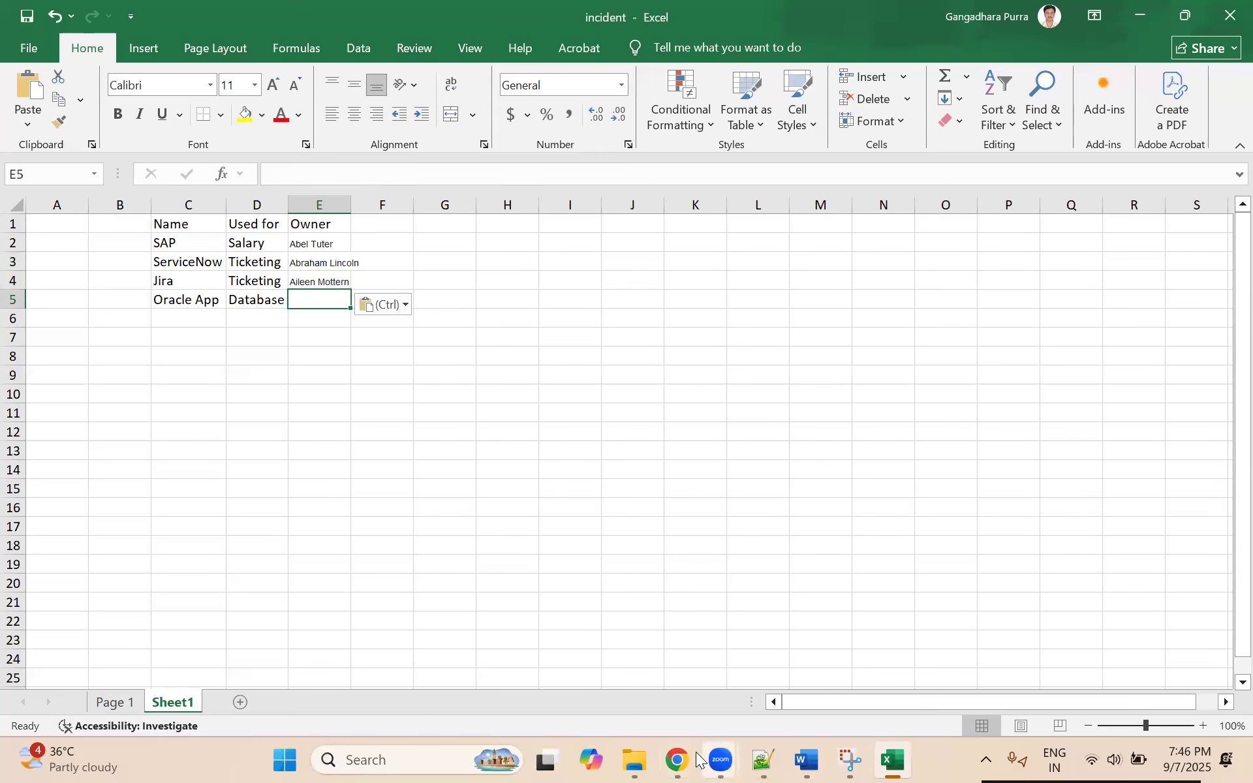
Step: Copy the full name from the eighth row of the Users list into Excel cell E5 as the Oracle App owner and autofit column E
left_click(676, 761)
left_click_drag(334, 495, 242, 491)
key("ctrl+c")
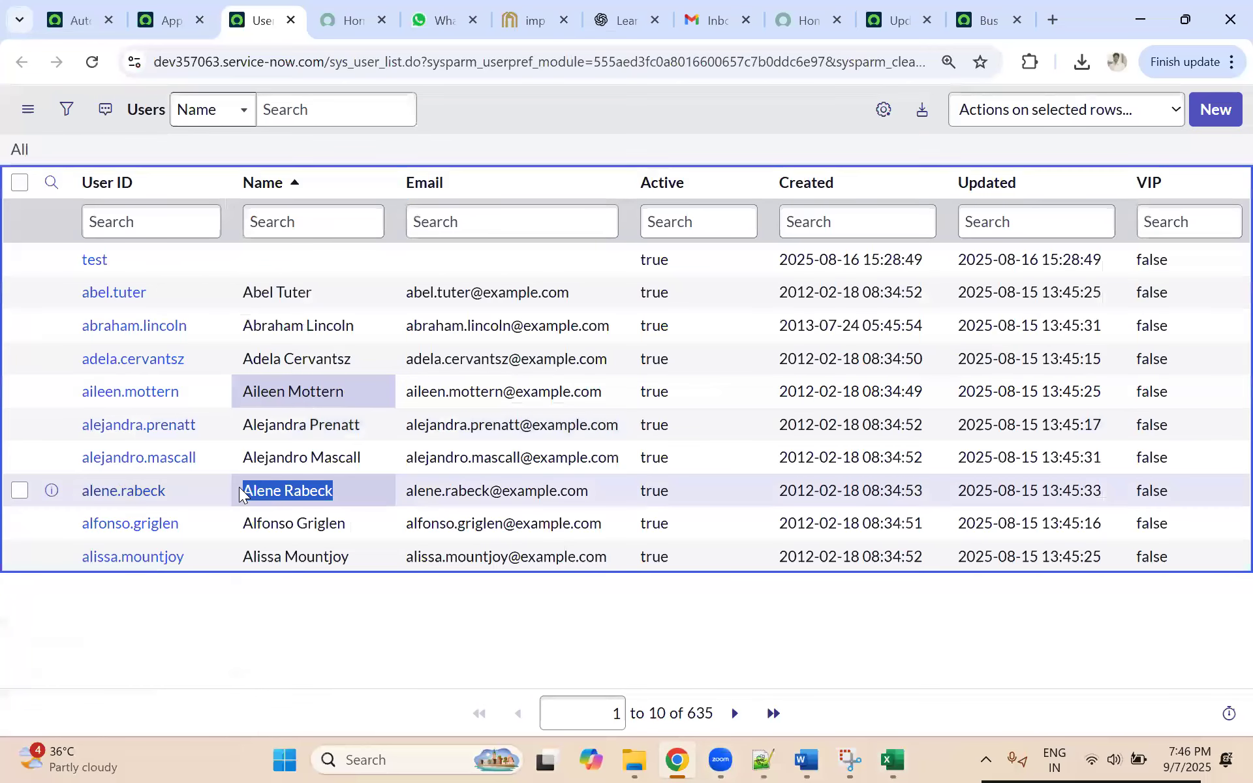
left_click(894, 761)
key("ctrl+v")
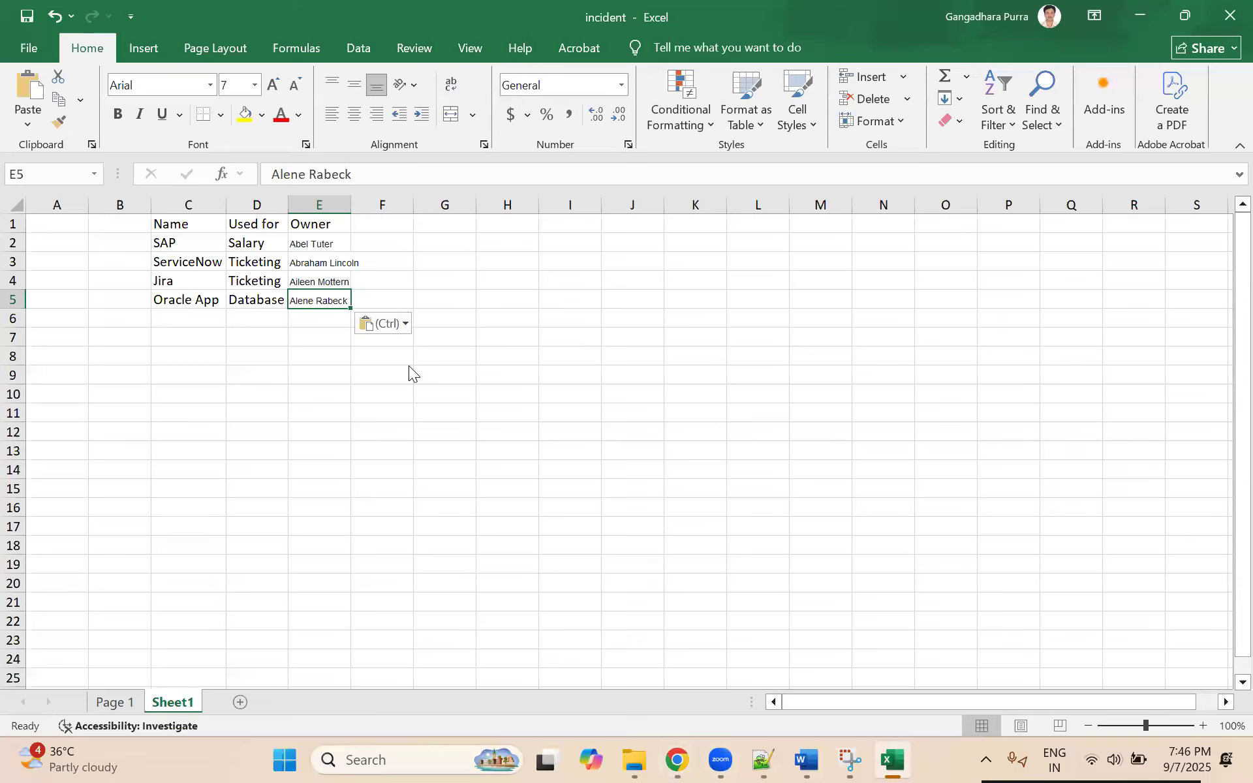
left_click(445, 392)
double_click(351, 205)
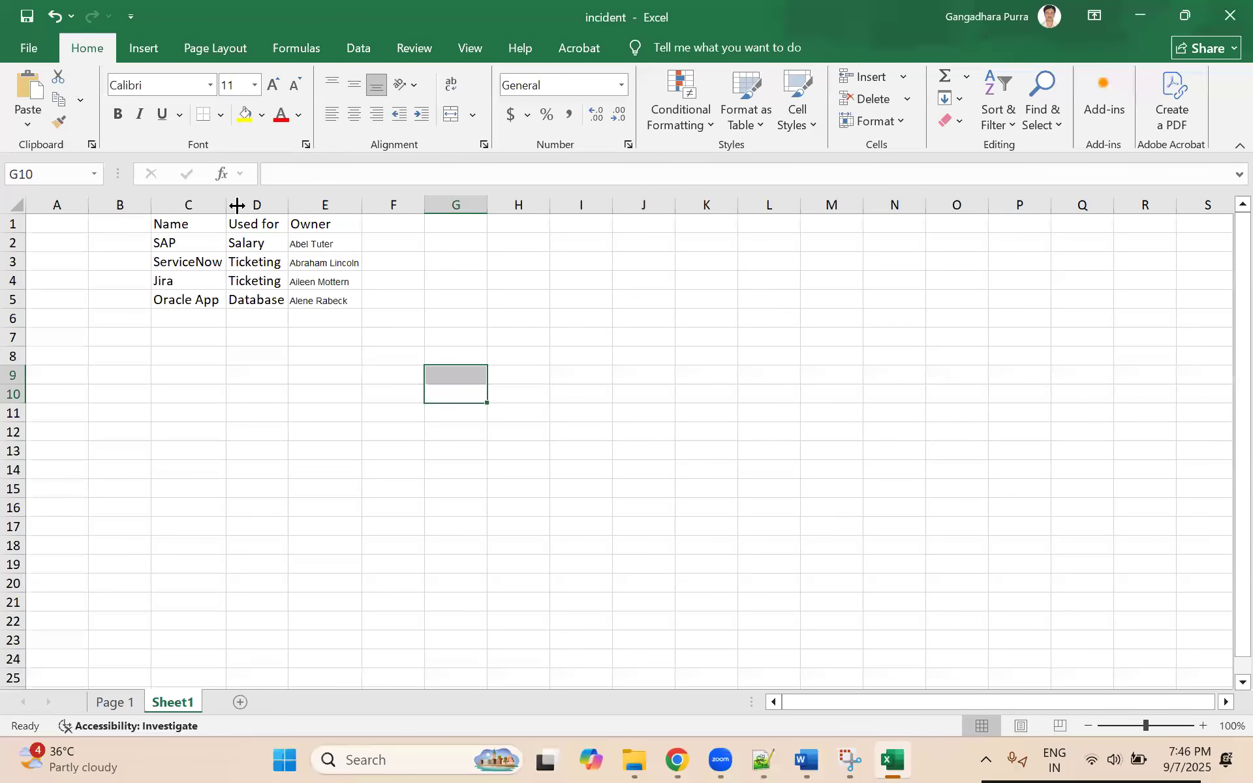
Step: Delete the empty columns A and B in front of the application data on Sheet1
left_click_drag(177, 224, 340, 306)
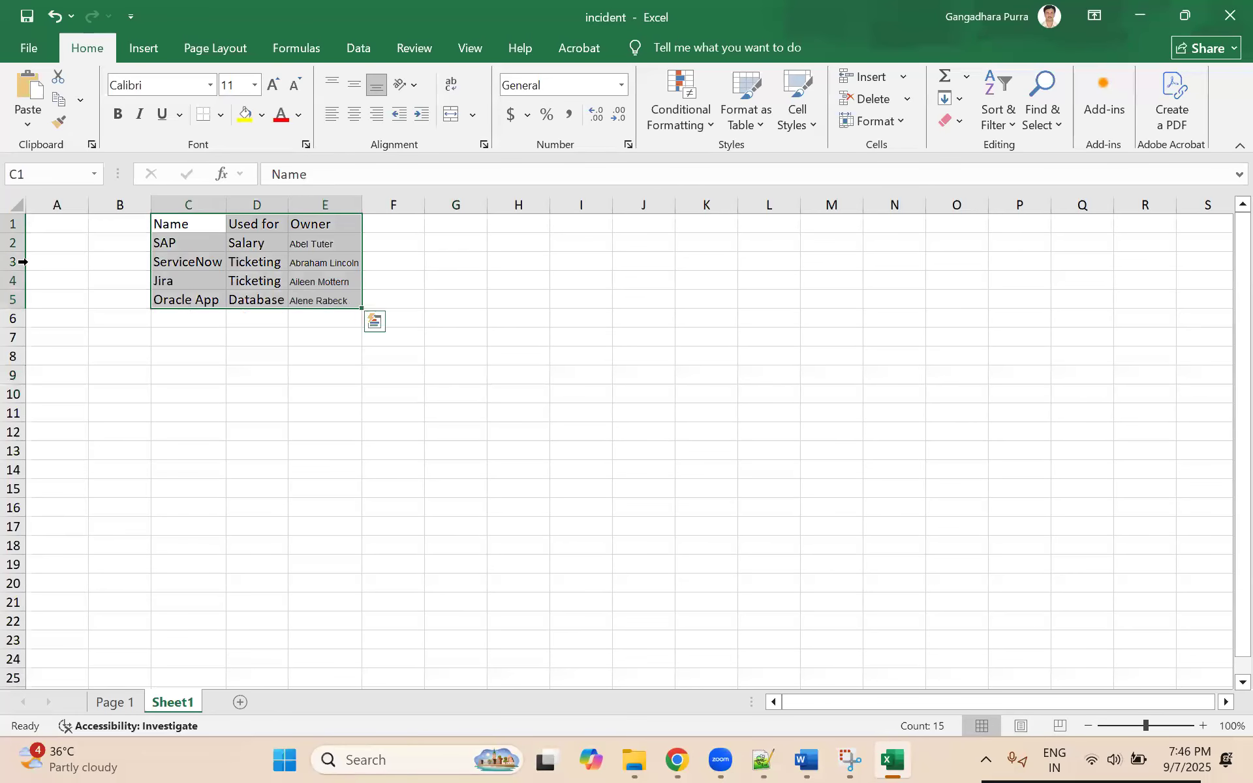
left_click(114, 205)
right_click(89, 319)
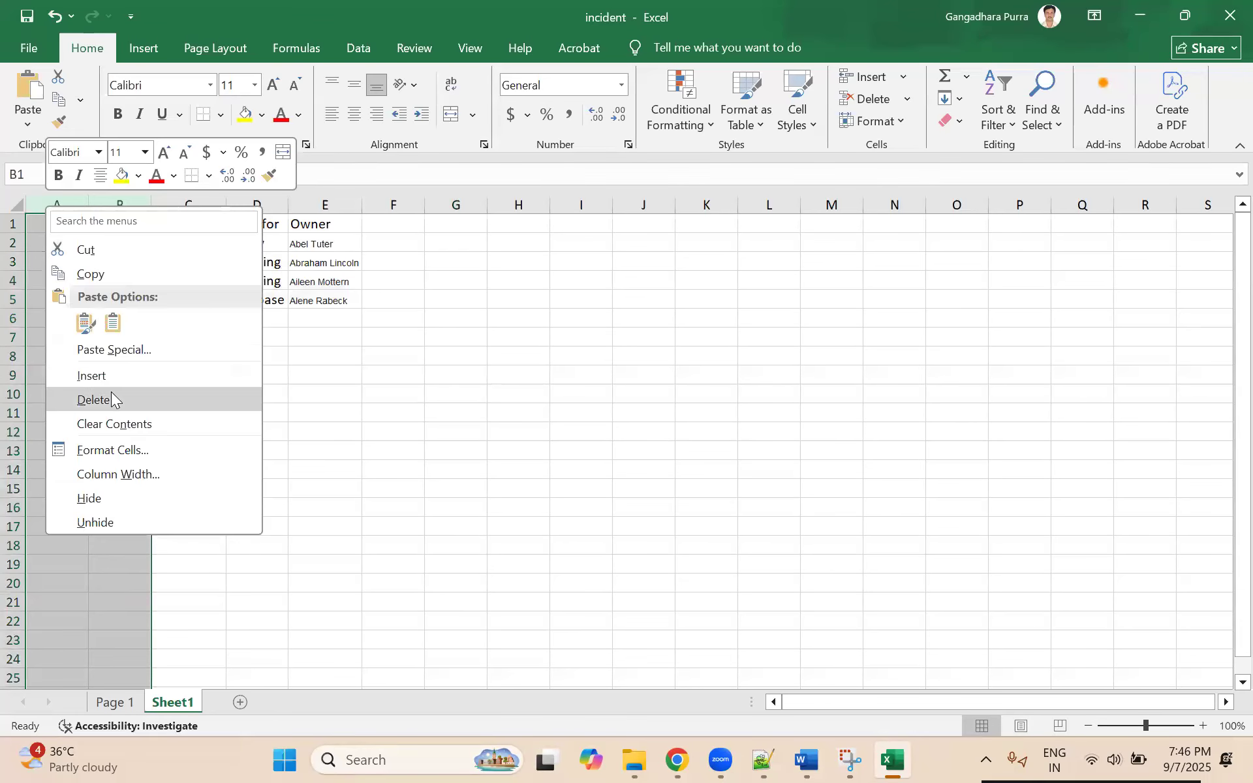
left_click(85, 397)
left_click(330, 412)
Step: Apply All Borders to the application data in cells A1:C5
left_click_drag(68, 225, 191, 302)
left_click(220, 115)
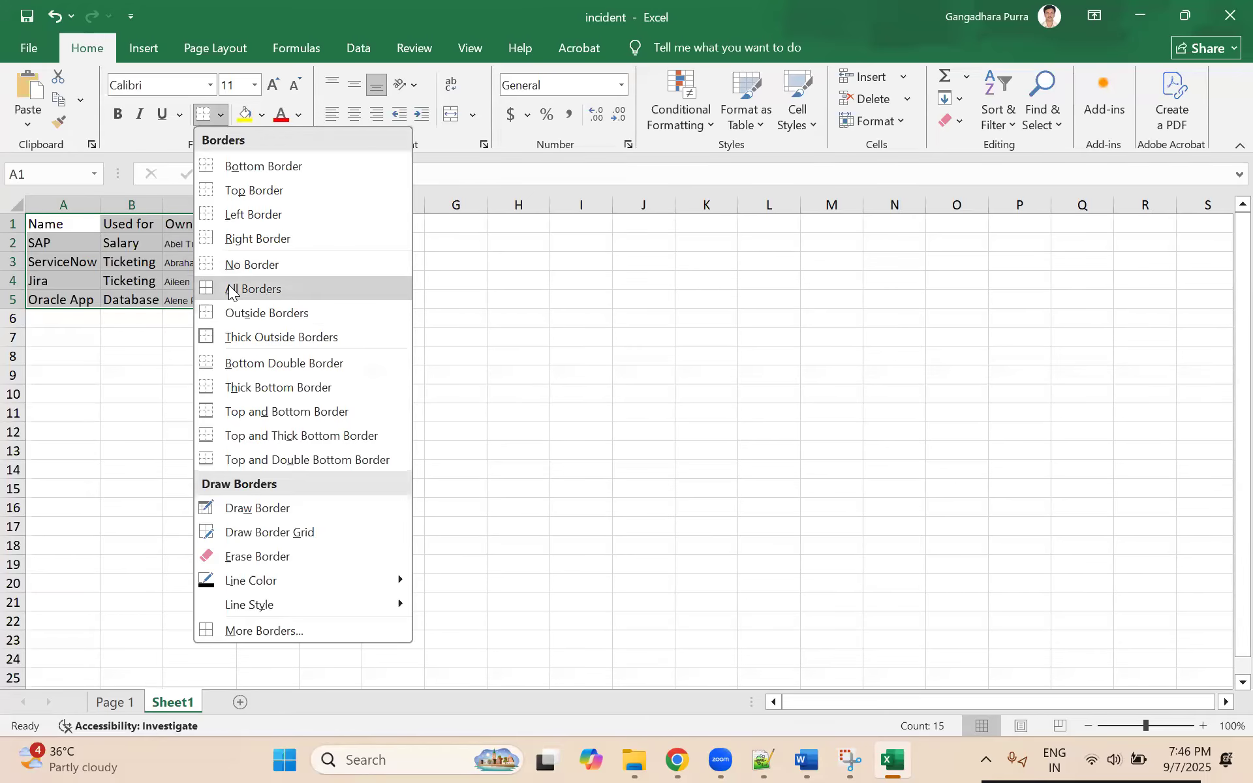
left_click(229, 292)
left_click(390, 337)
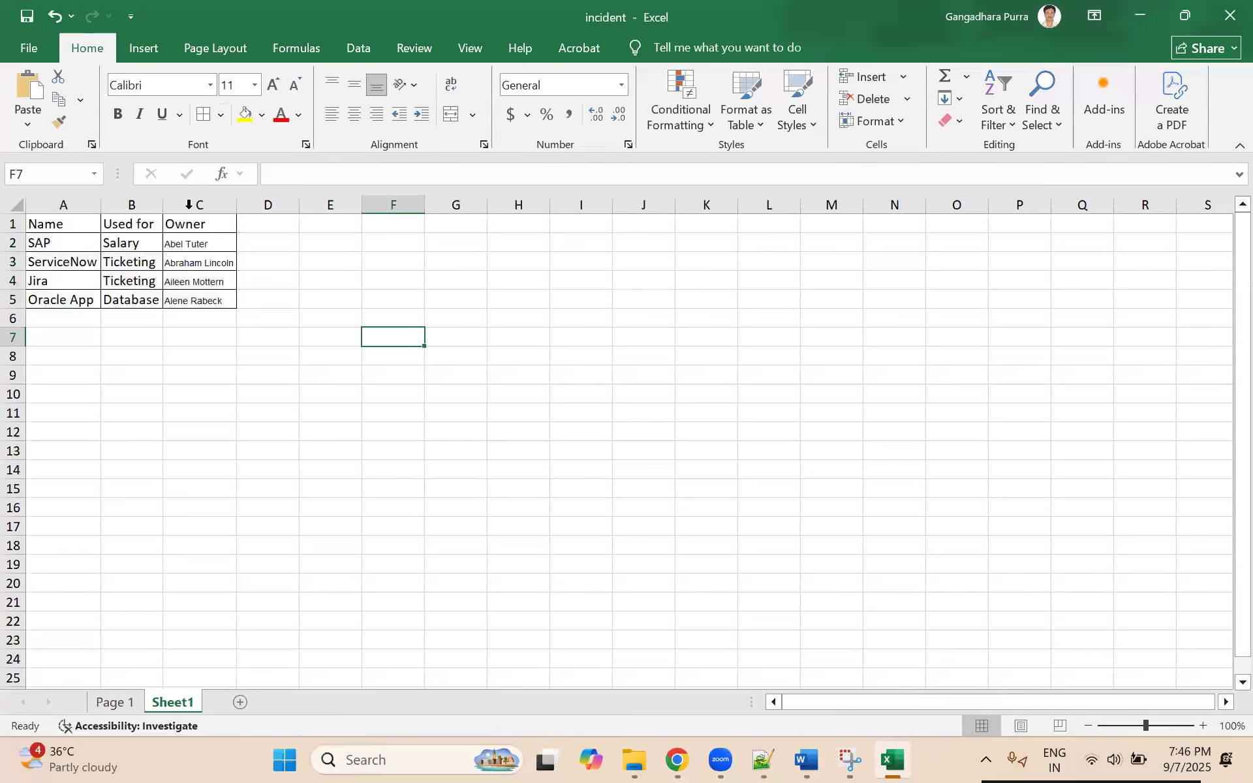
left_click(69, 204)
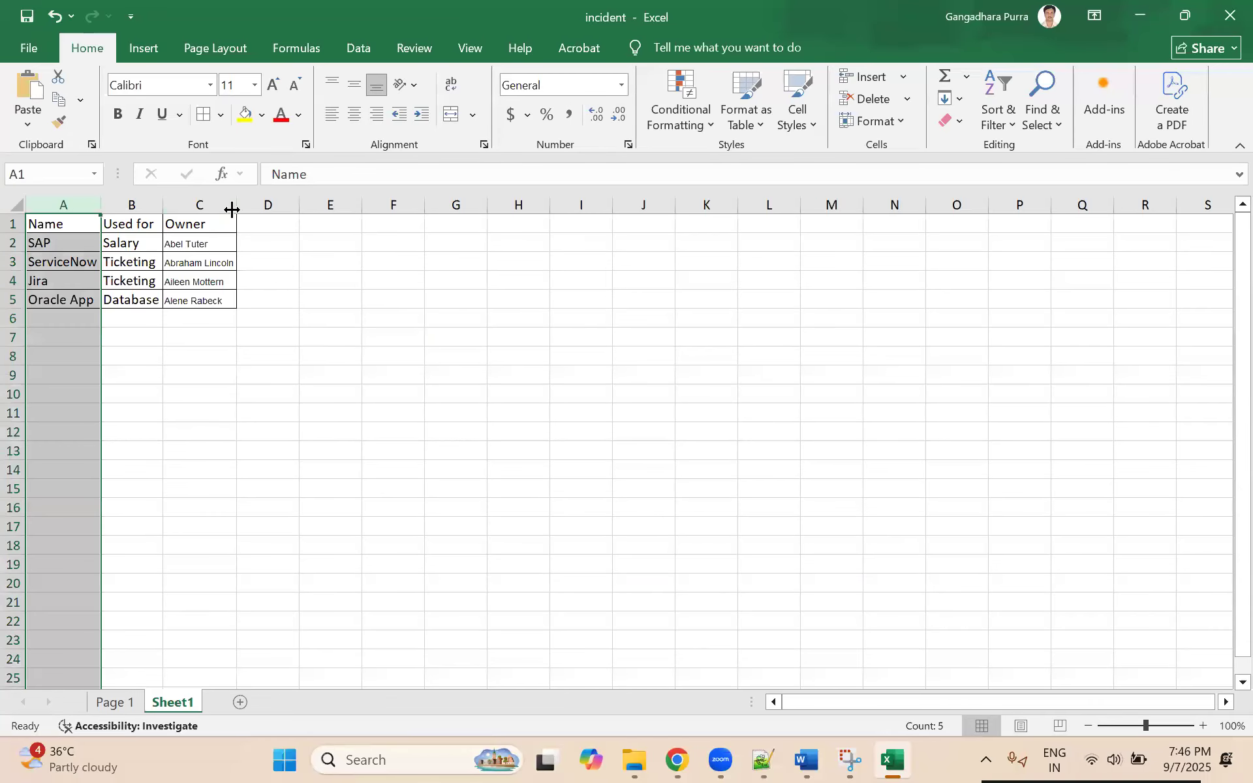
left_click(390, 318)
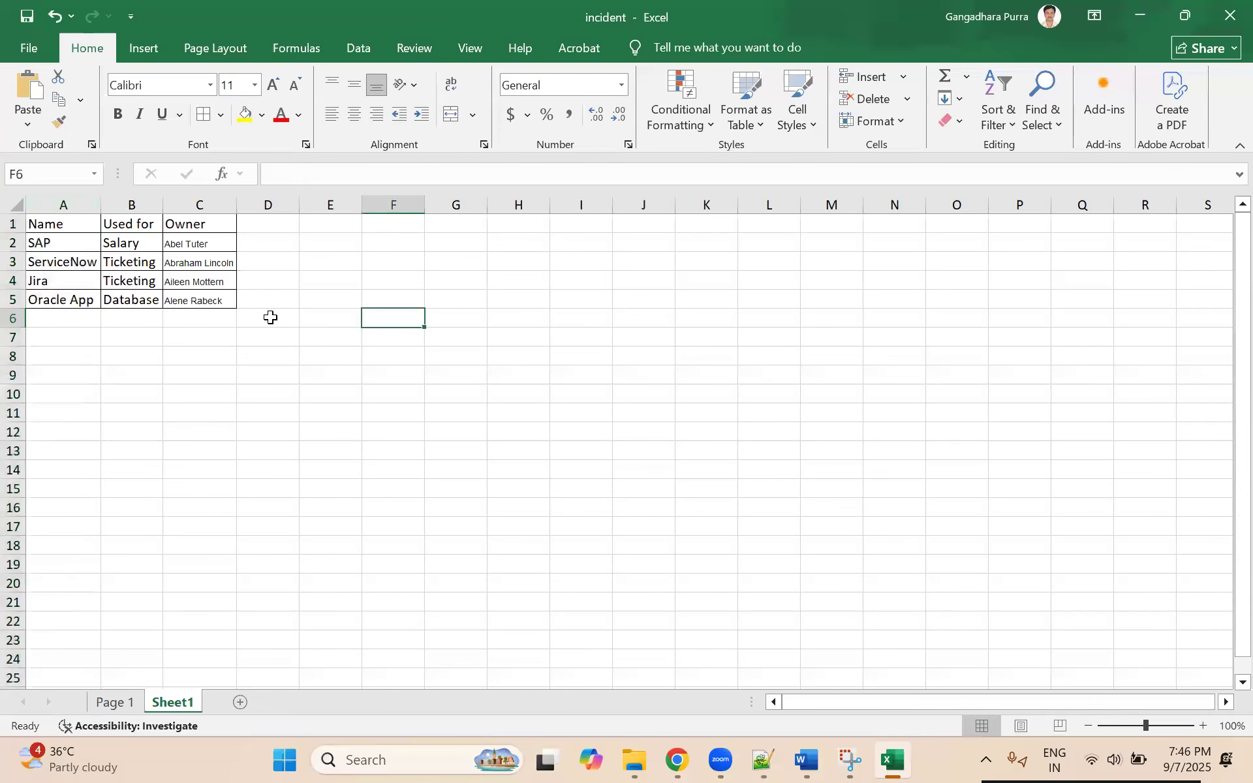
Step: Delete the Page 1 worksheet from the workbook, keeping Sheet1
left_click(118, 703)
right_click(119, 702)
left_click(163, 489)
left_click(595, 432)
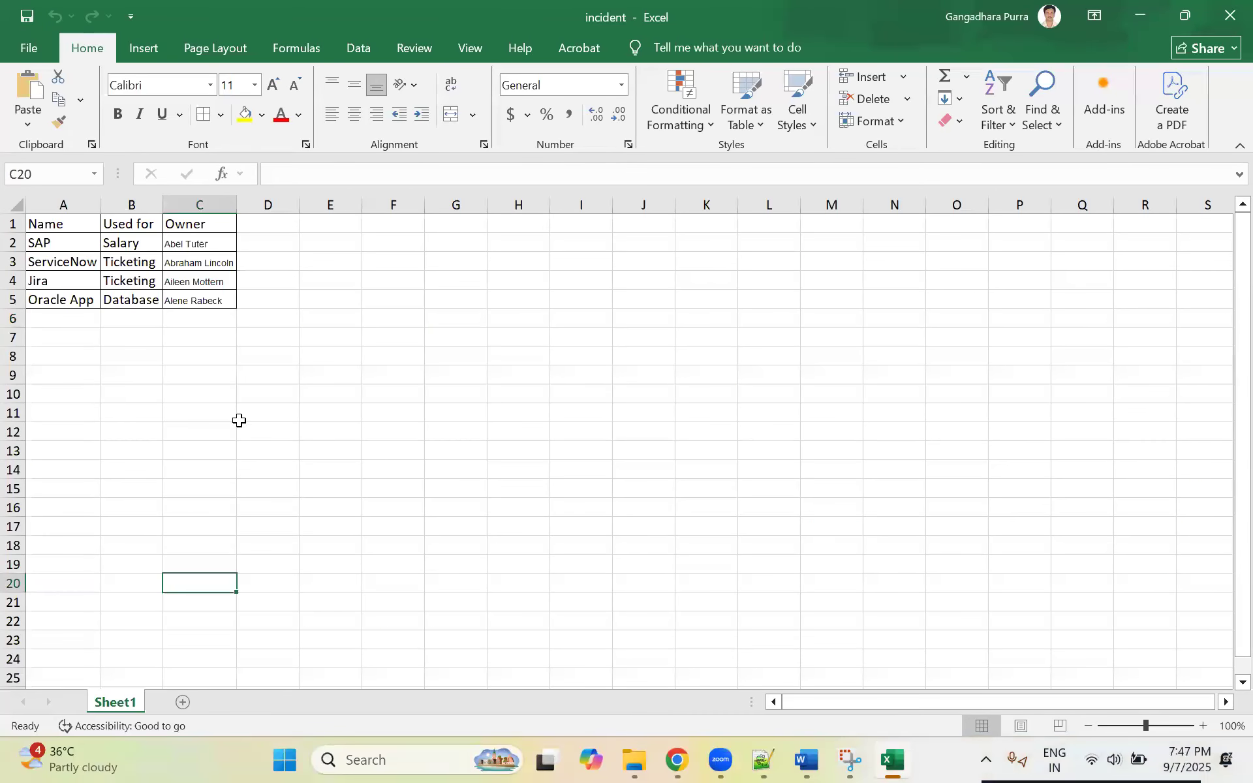
left_click(330, 451)
left_click(126, 434)
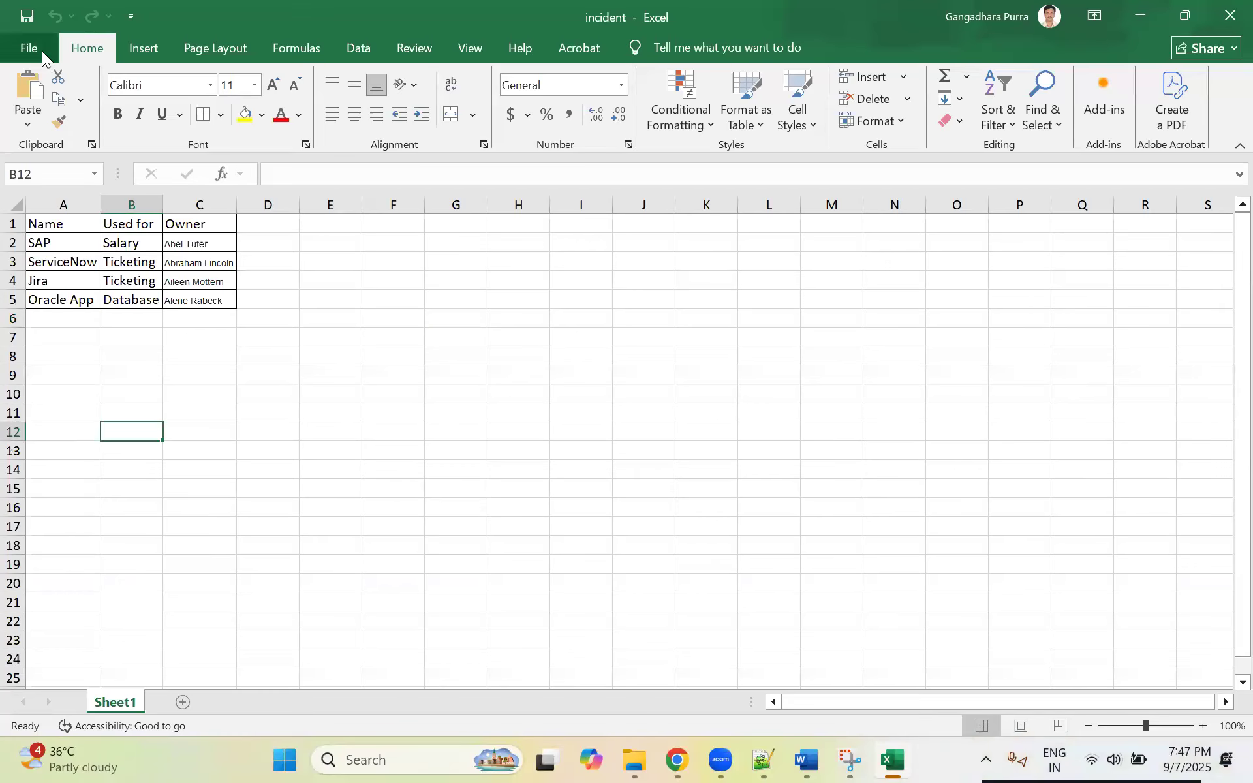
Step: Save the workbook in the Downloads folder as an Excel Workbook named Application Details
left_click(42, 51)
left_click(72, 313)
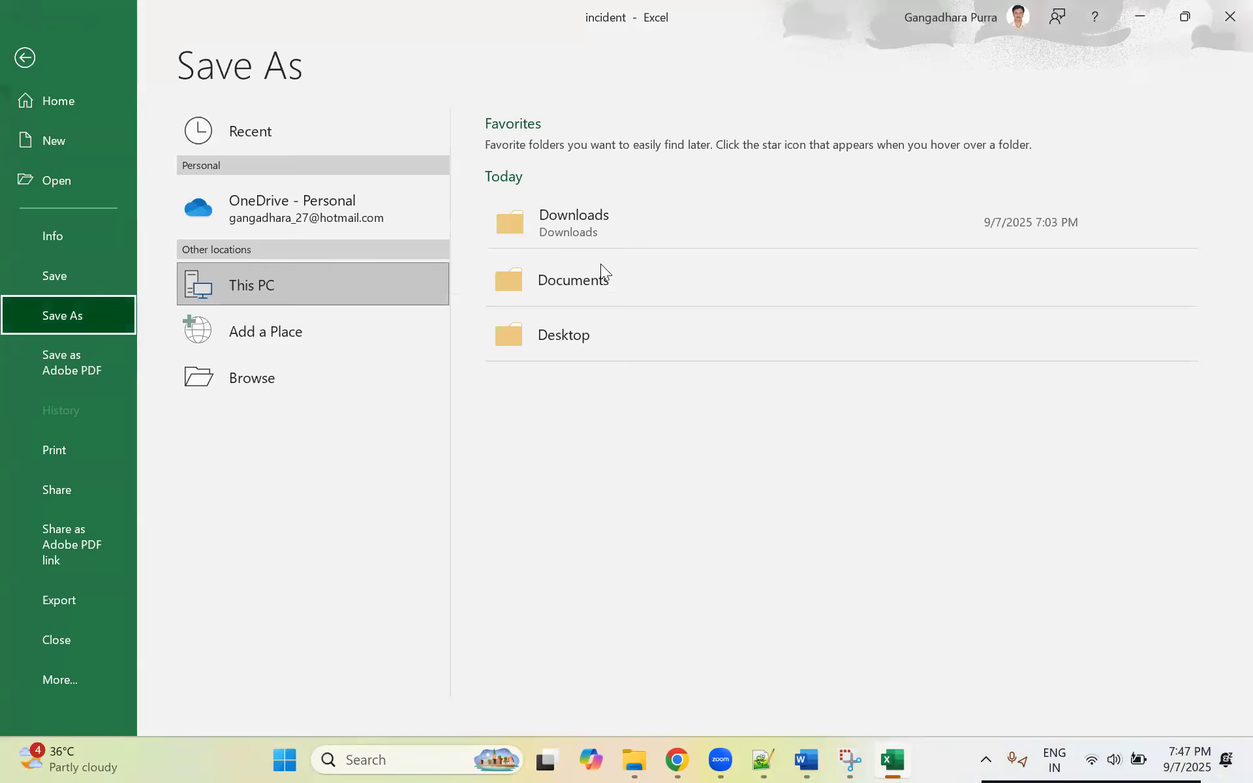
left_click(576, 220)
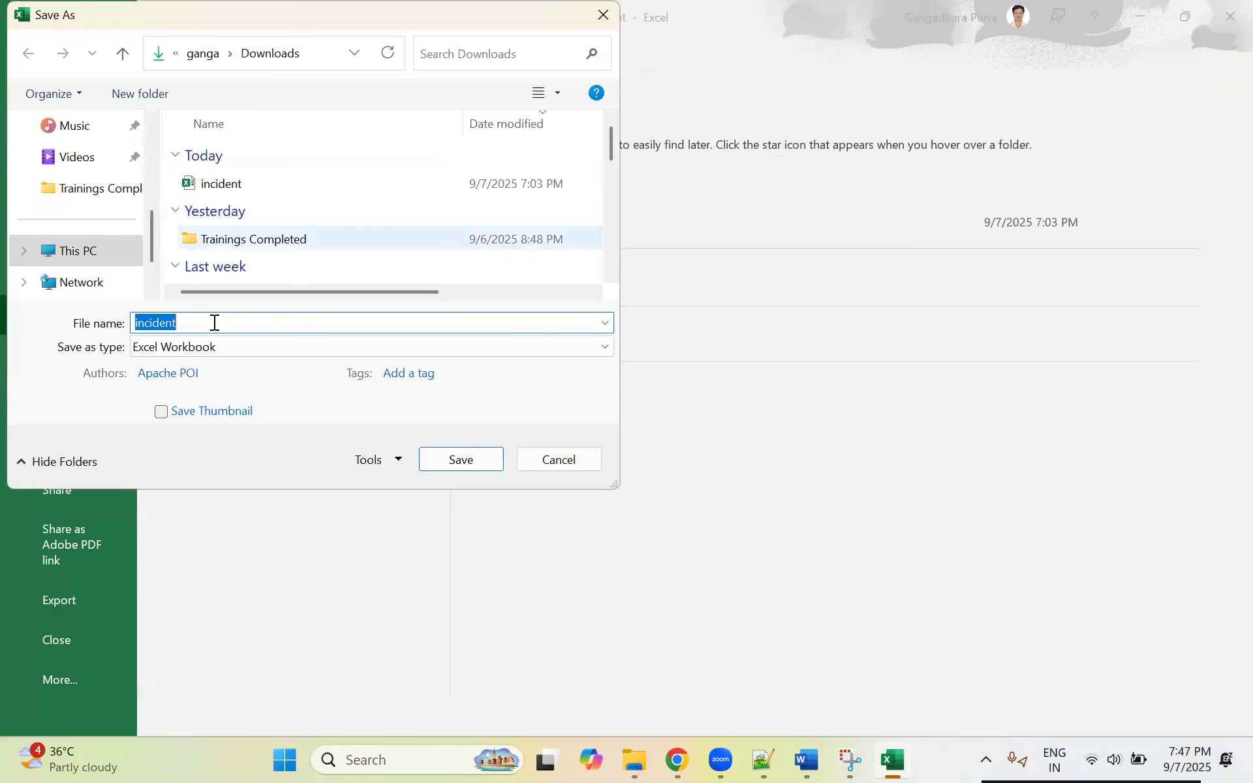
left_click(213, 322)
key("BackSpace")
key("BackSpace")
key("BackSpace")
key("BackSpace")
key("BackSpace")
key("BackSpace")
key("BackSpace")
key("BackSpace")
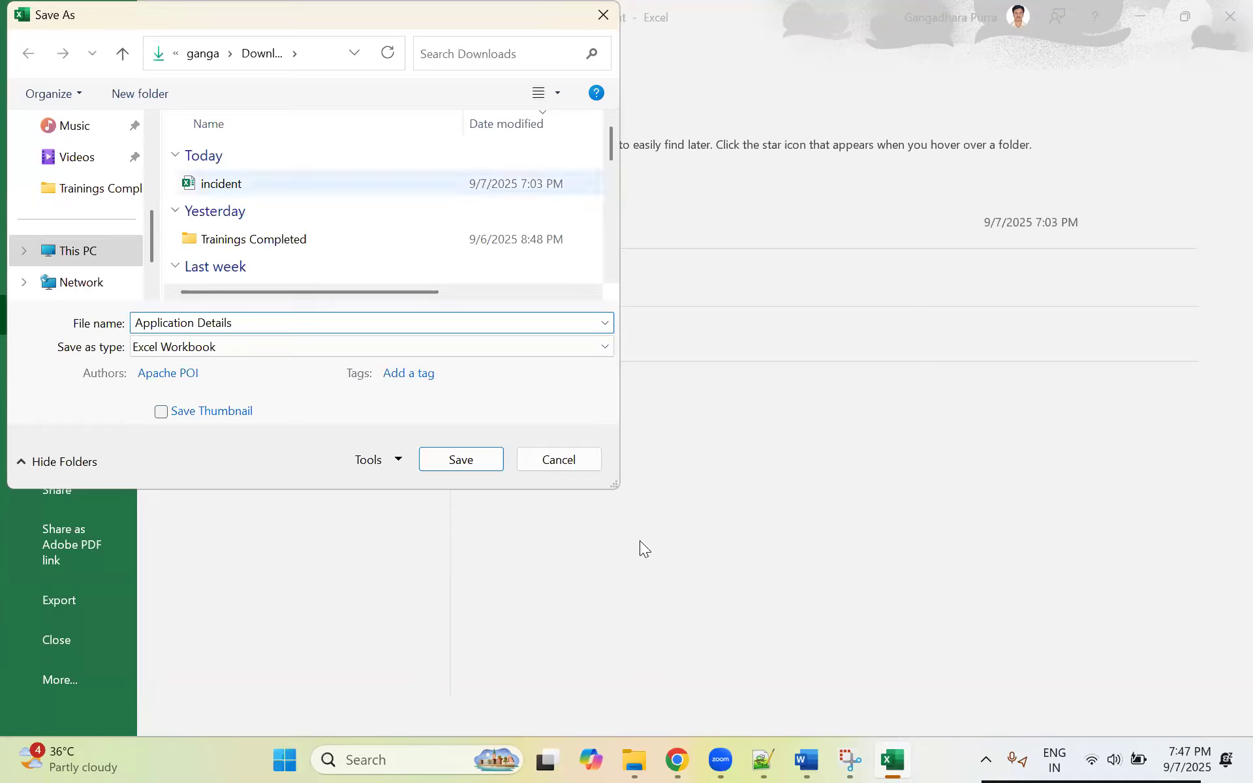
left_click(437, 455)
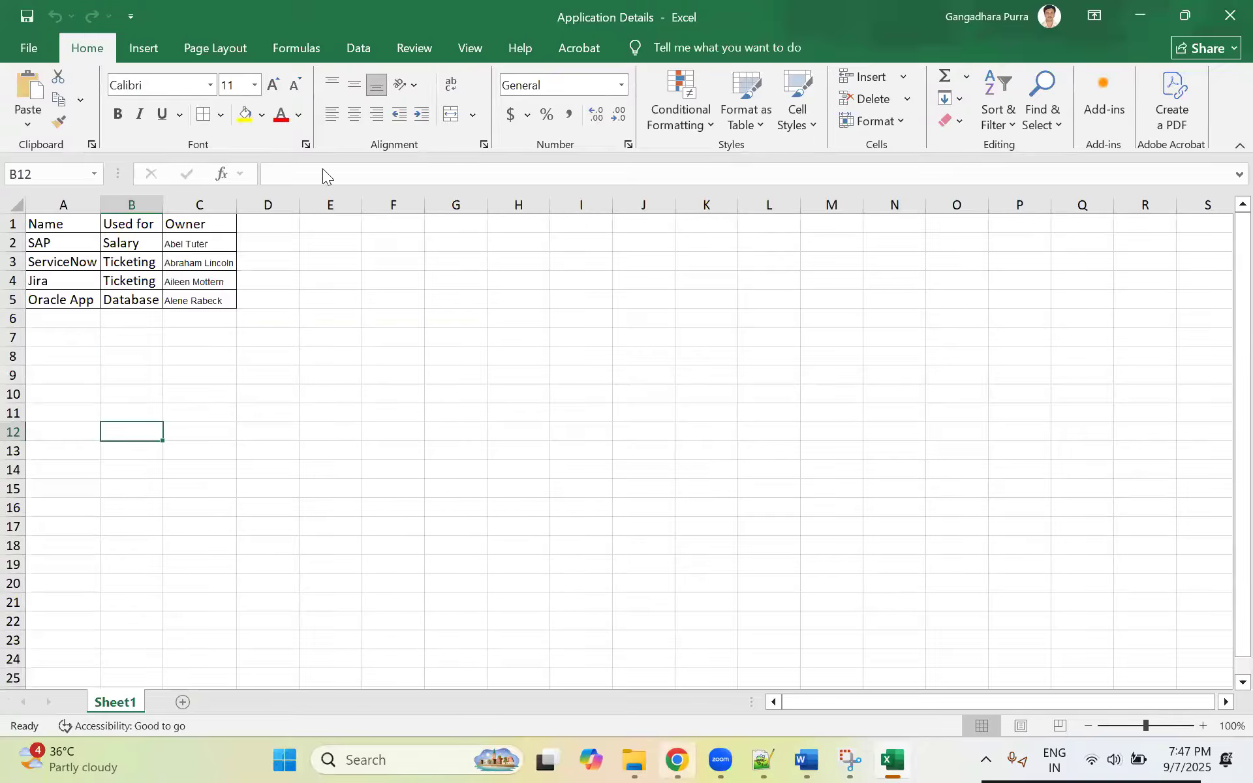
Step: Switch to Chrome and bring up the ServiceNow Applications table record
key("alt+Tab")
left_click(161, 9)
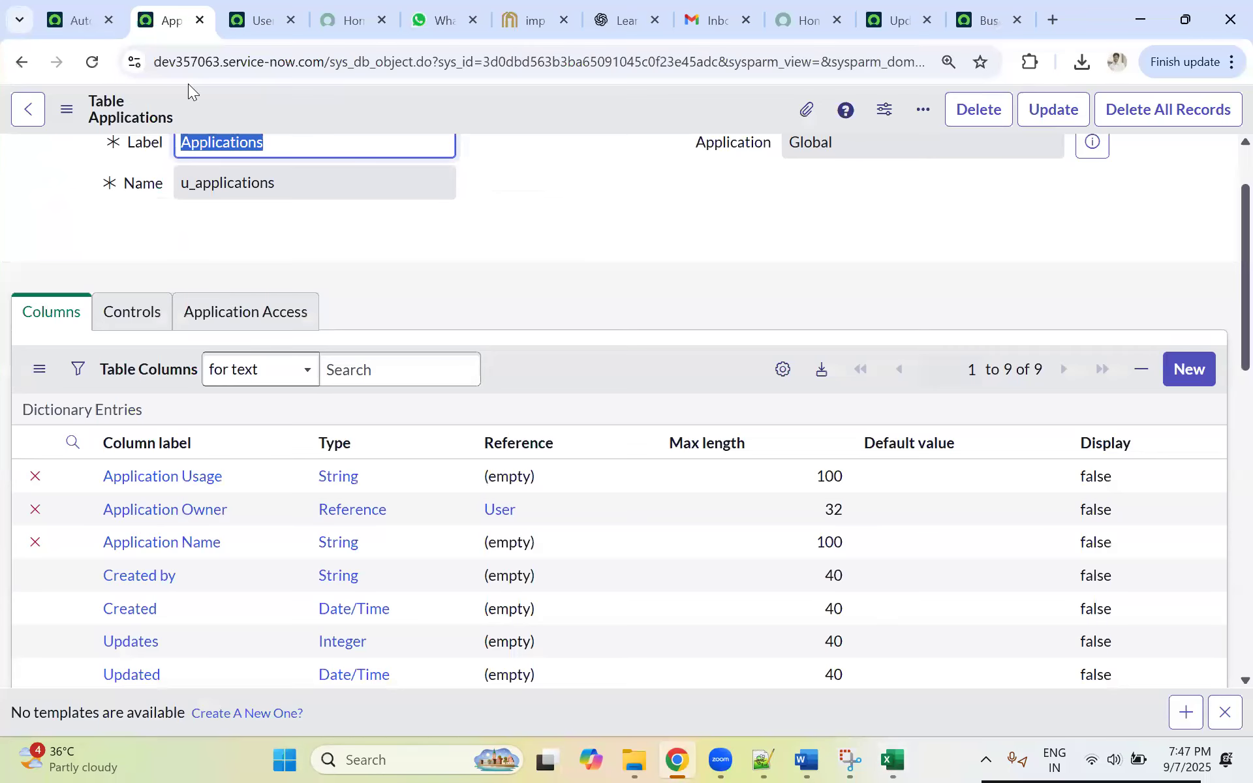
left_click(200, 20)
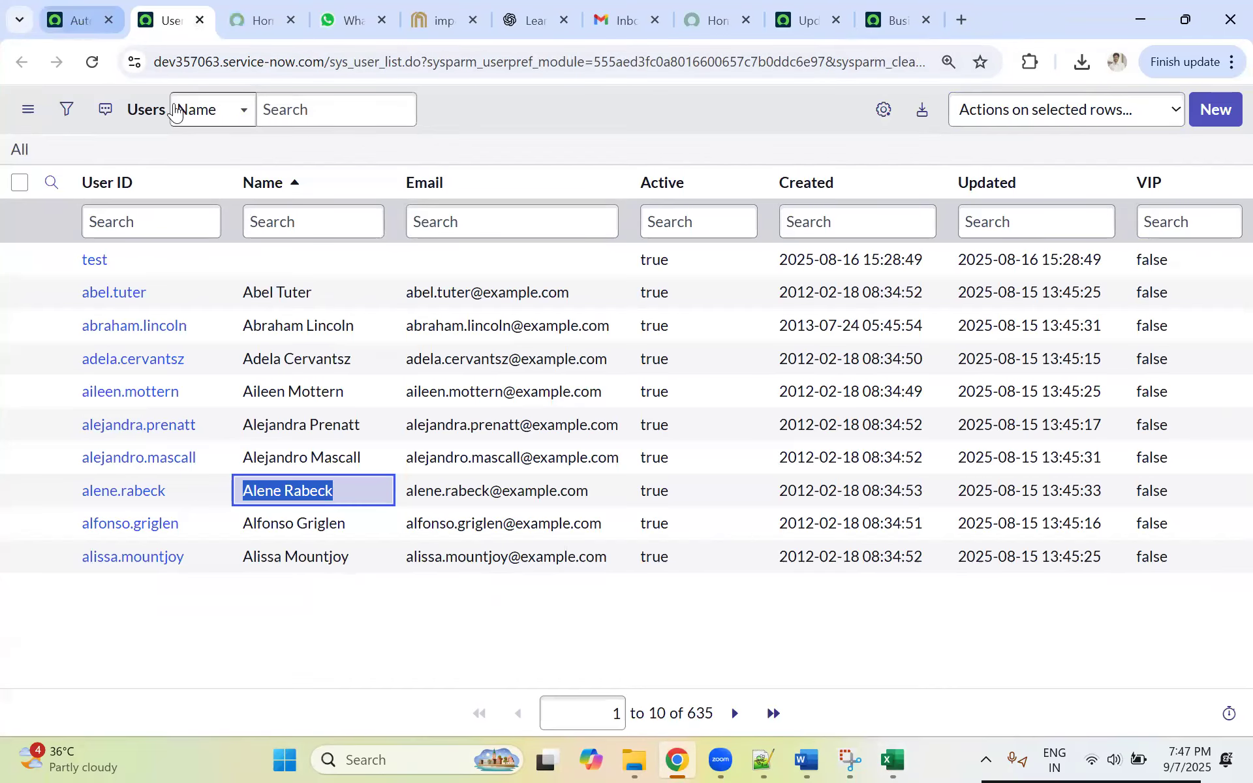
left_click(91, 19)
left_click(232, 113)
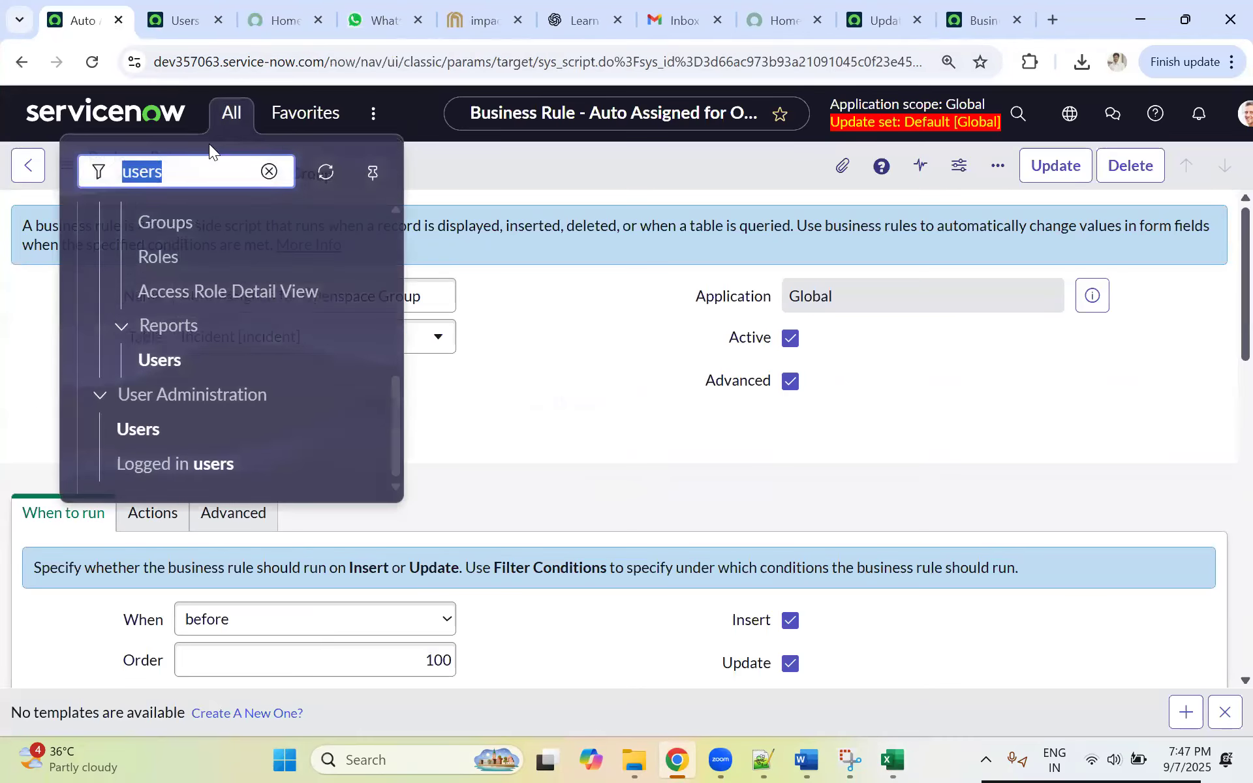
left_click(1222, 65)
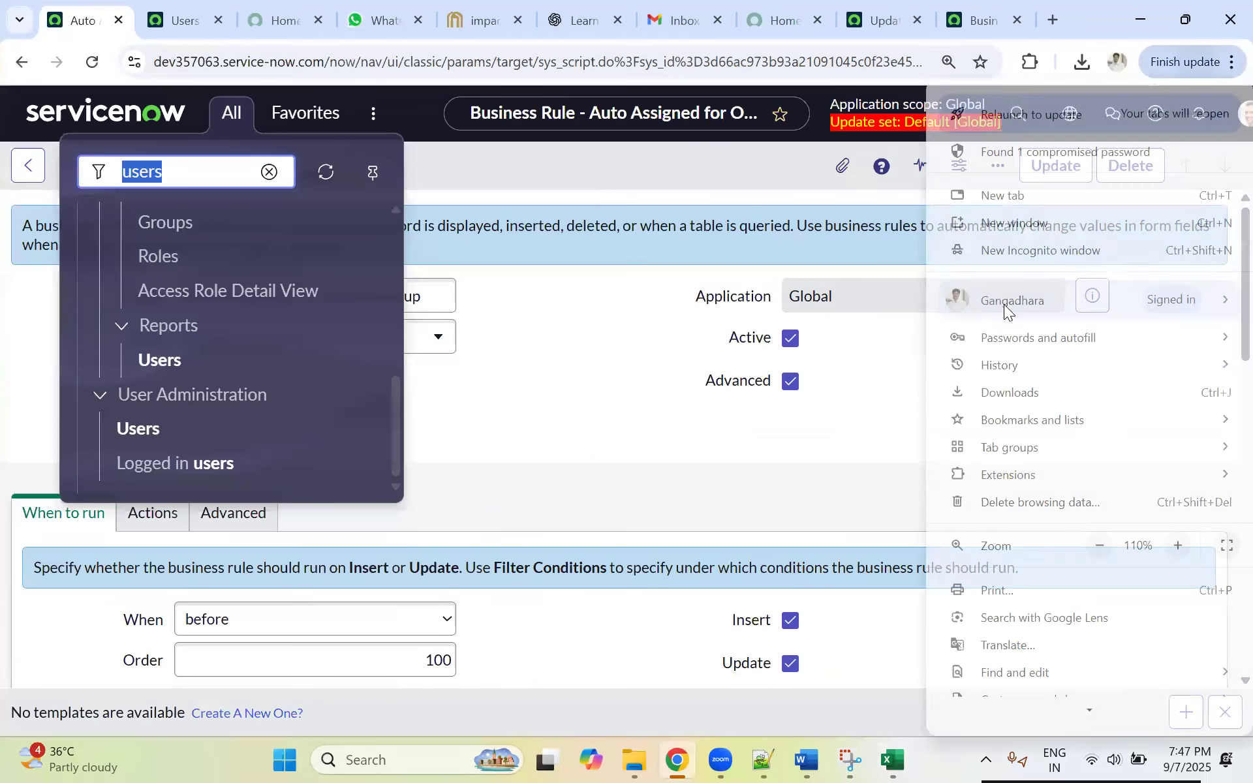
mouse_move(1009, 366)
left_click(585, 448)
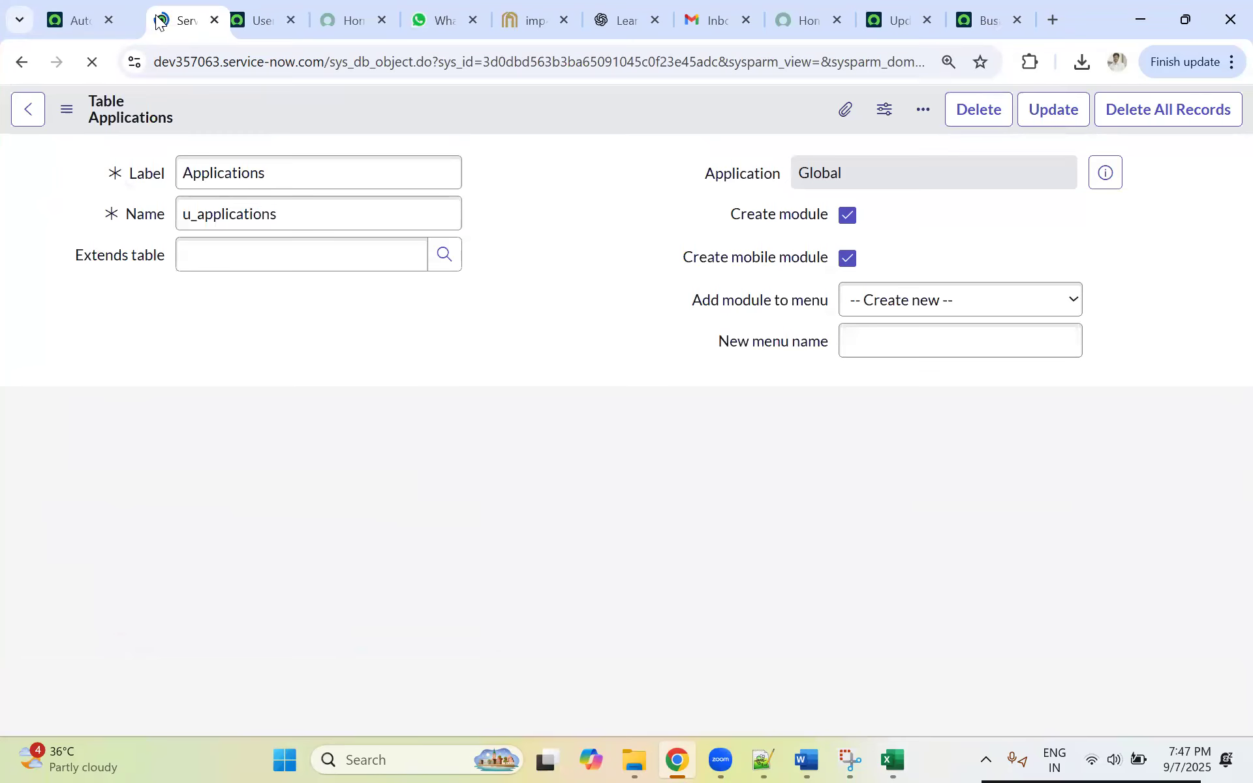
Step: Open the record list of the custom Applications table from its table definition
scroll(210, 434, "down", 3)
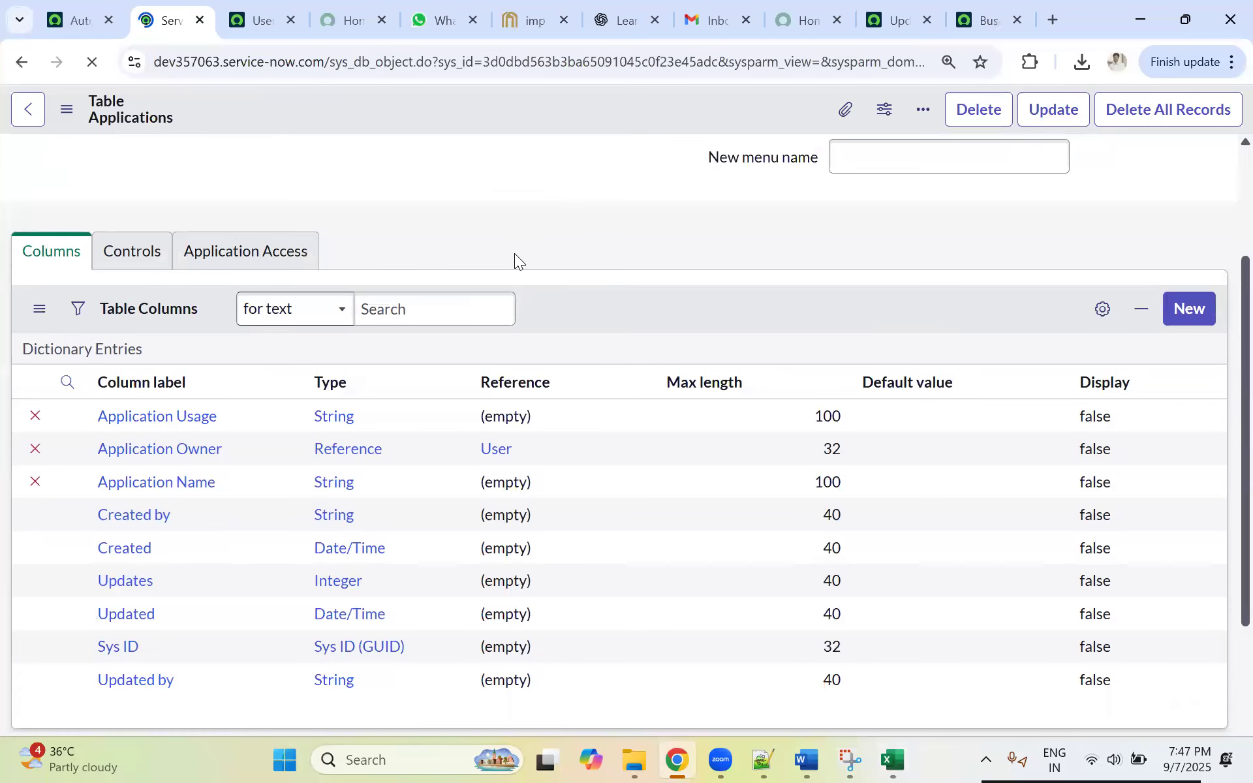
scroll(56, 573, "down", 7)
scroll(99, 540, "down", 3)
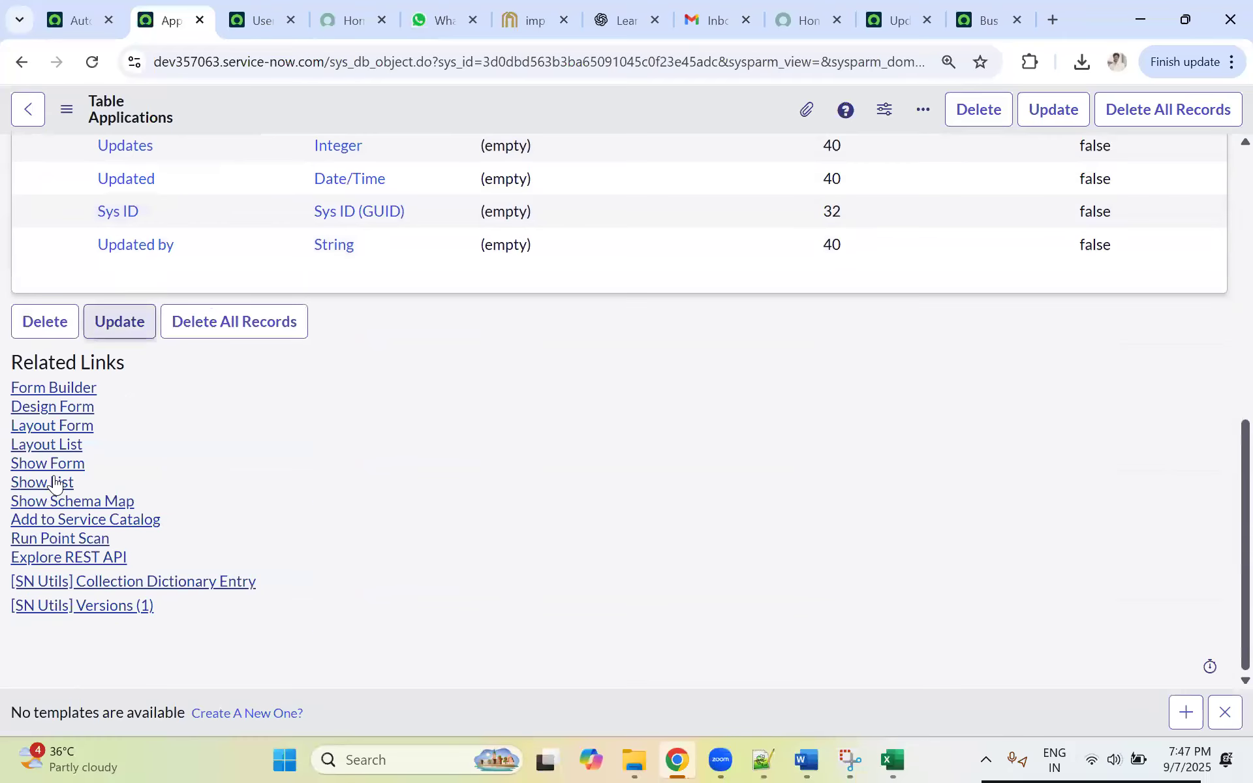
left_click(34, 481)
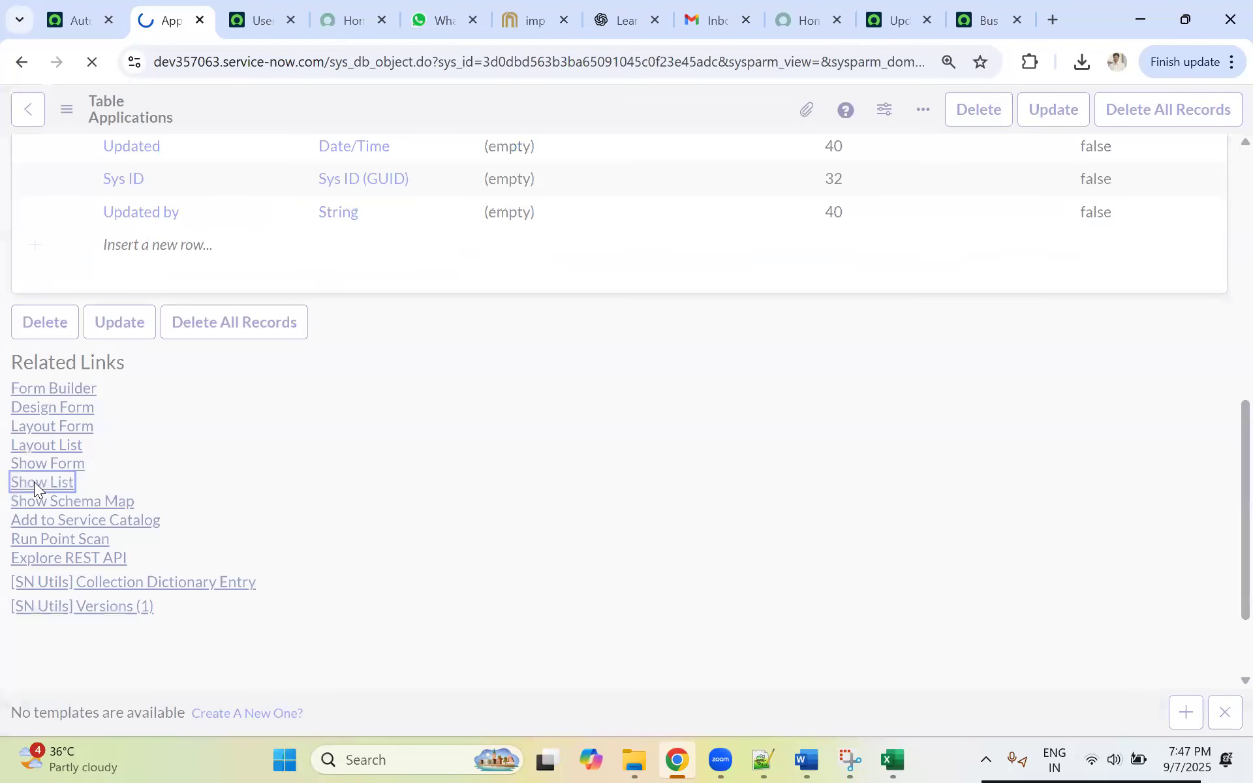
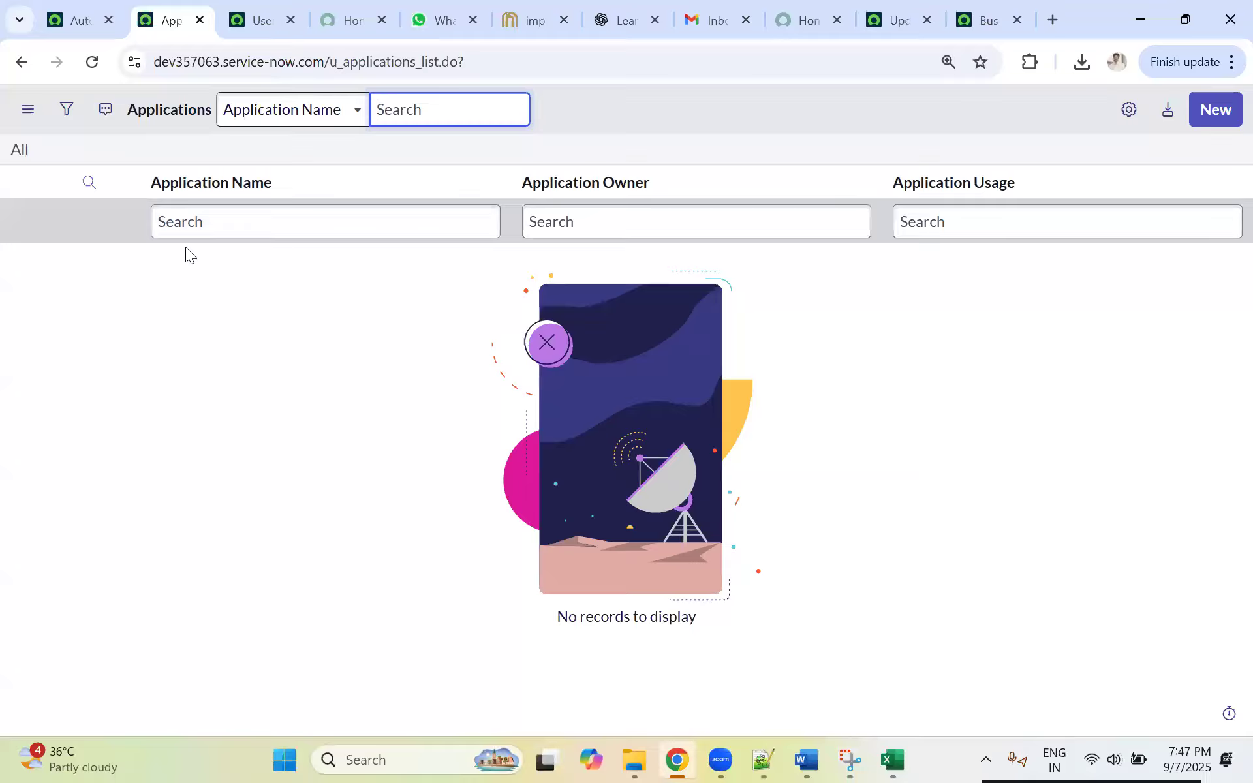
Step: Switch to the business rule page and search the application navigator for "load d"
left_click(245, 29)
left_click(166, 21)
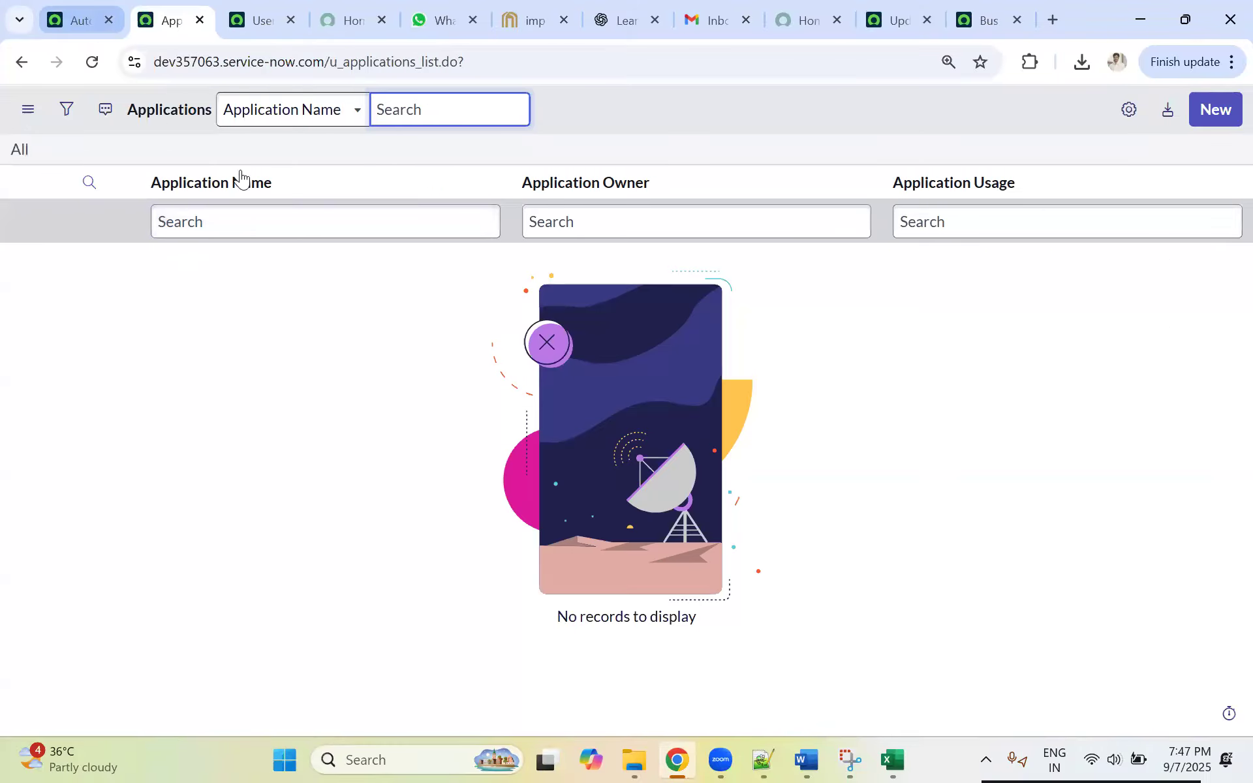
key("ctrl+shift+Tab")
left_click(230, 117)
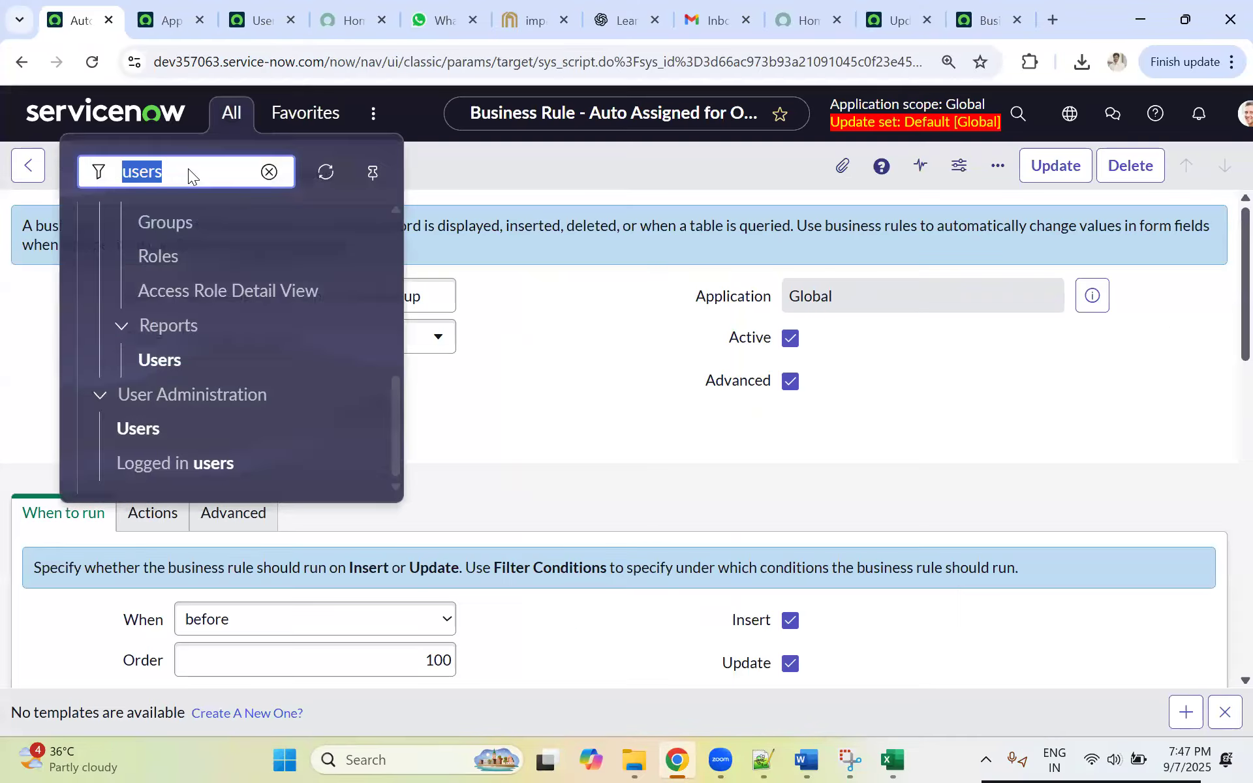
key("BackSpace")
type("load")
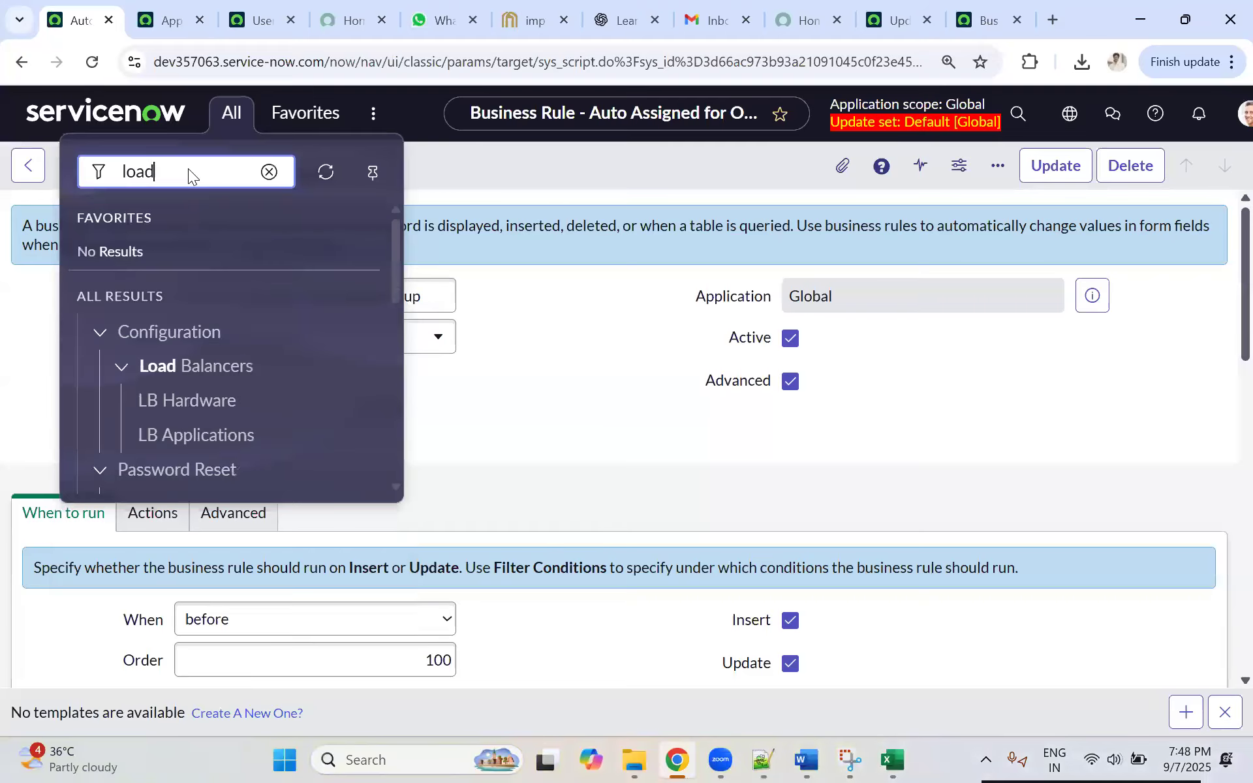
type(" d")
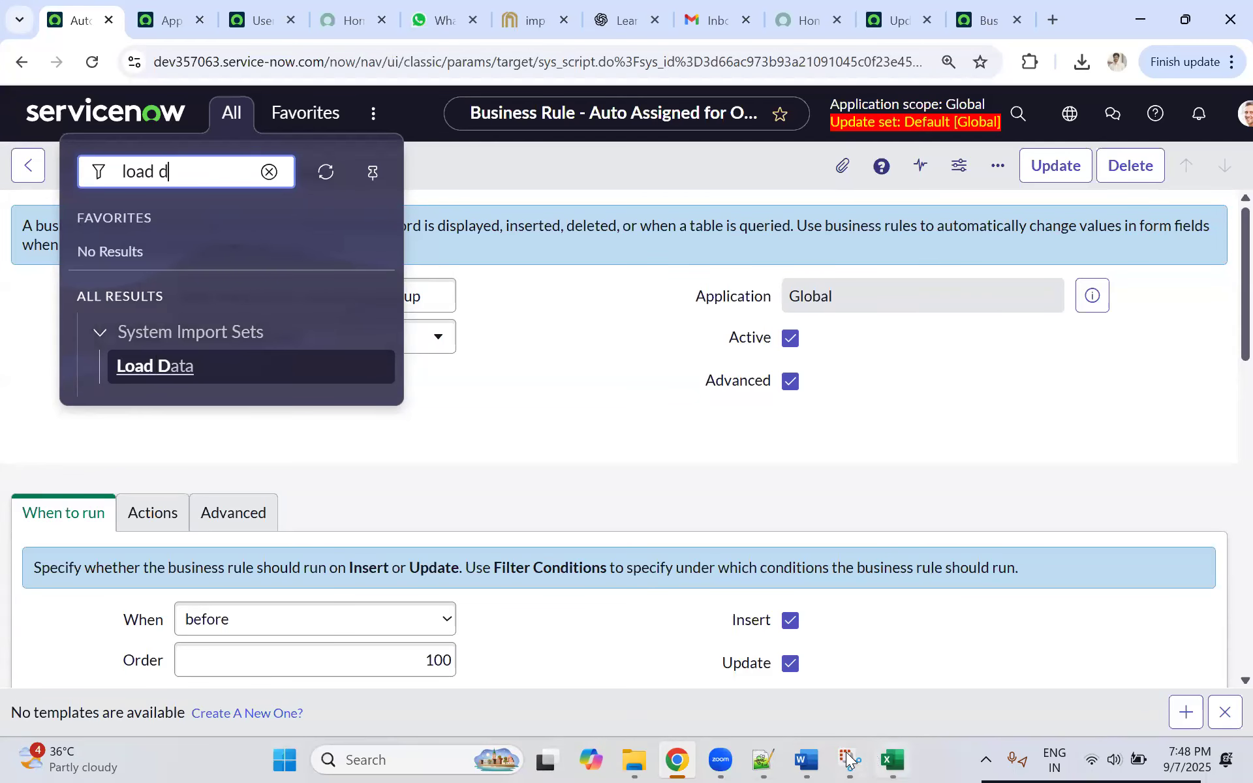
Step: Switch to the Topics_Day_18 document in Word and review the Import Set steps from loading data to running the transform
left_click(807, 759)
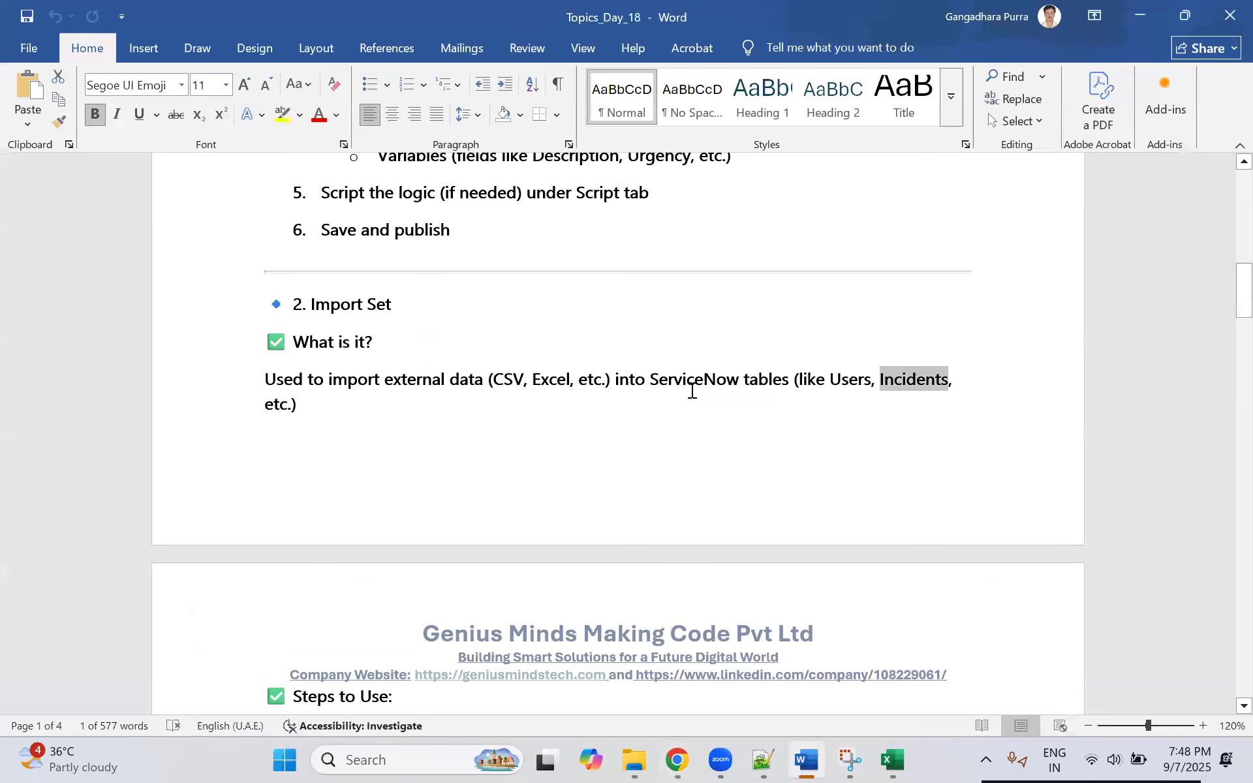
scroll(461, 369, "down", 5)
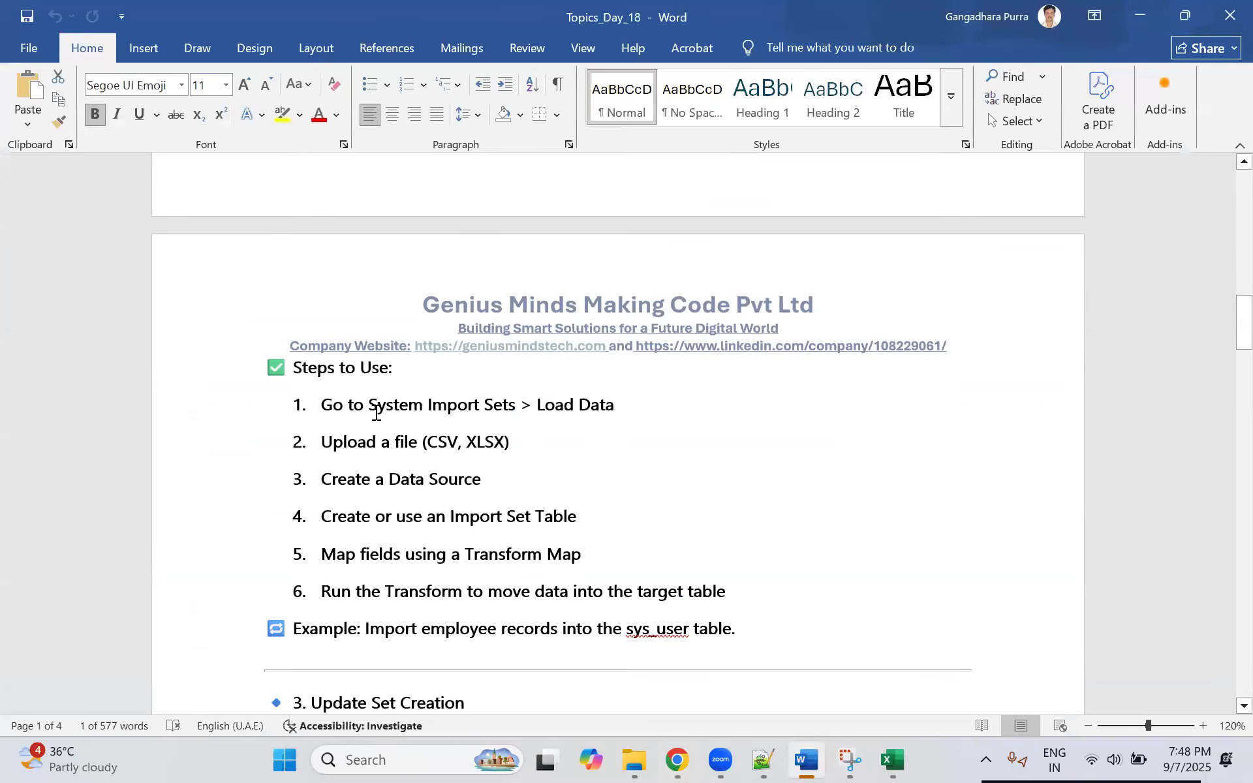
triple_click(454, 476)
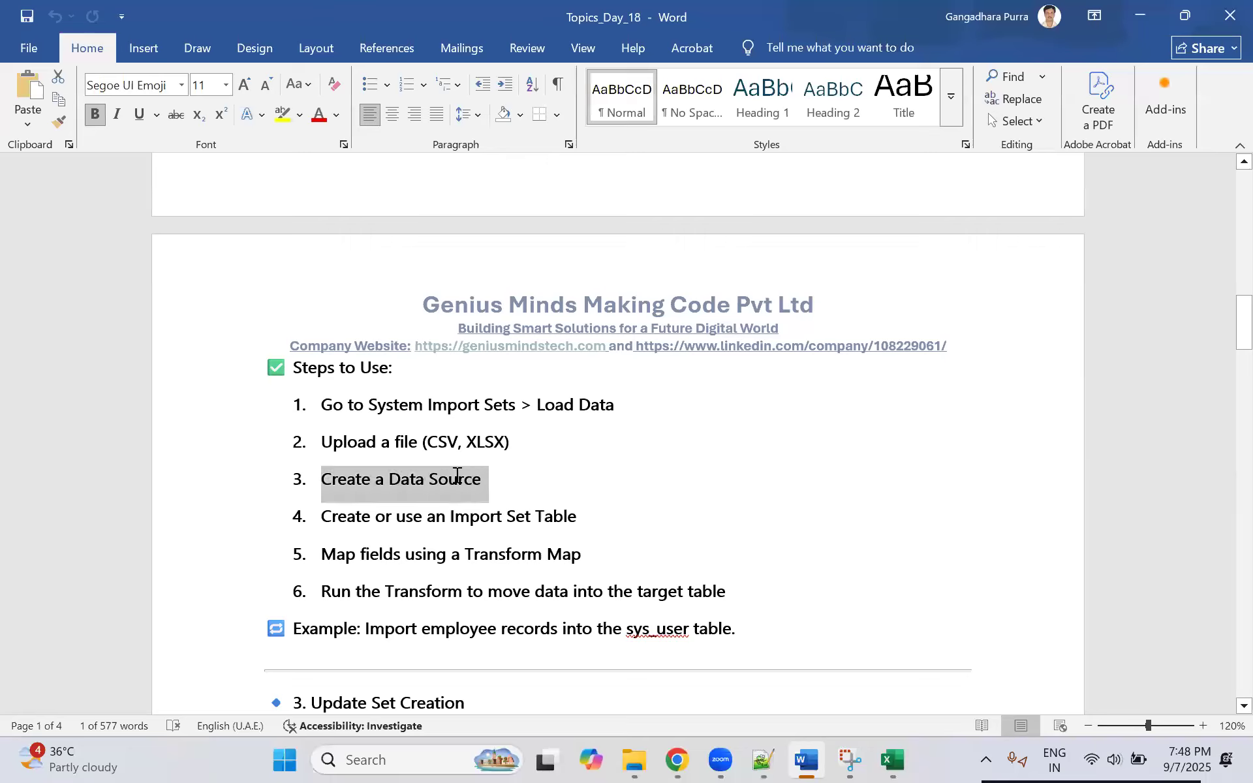
left_click_drag(322, 516, 568, 517)
left_click_drag(477, 441, 511, 446)
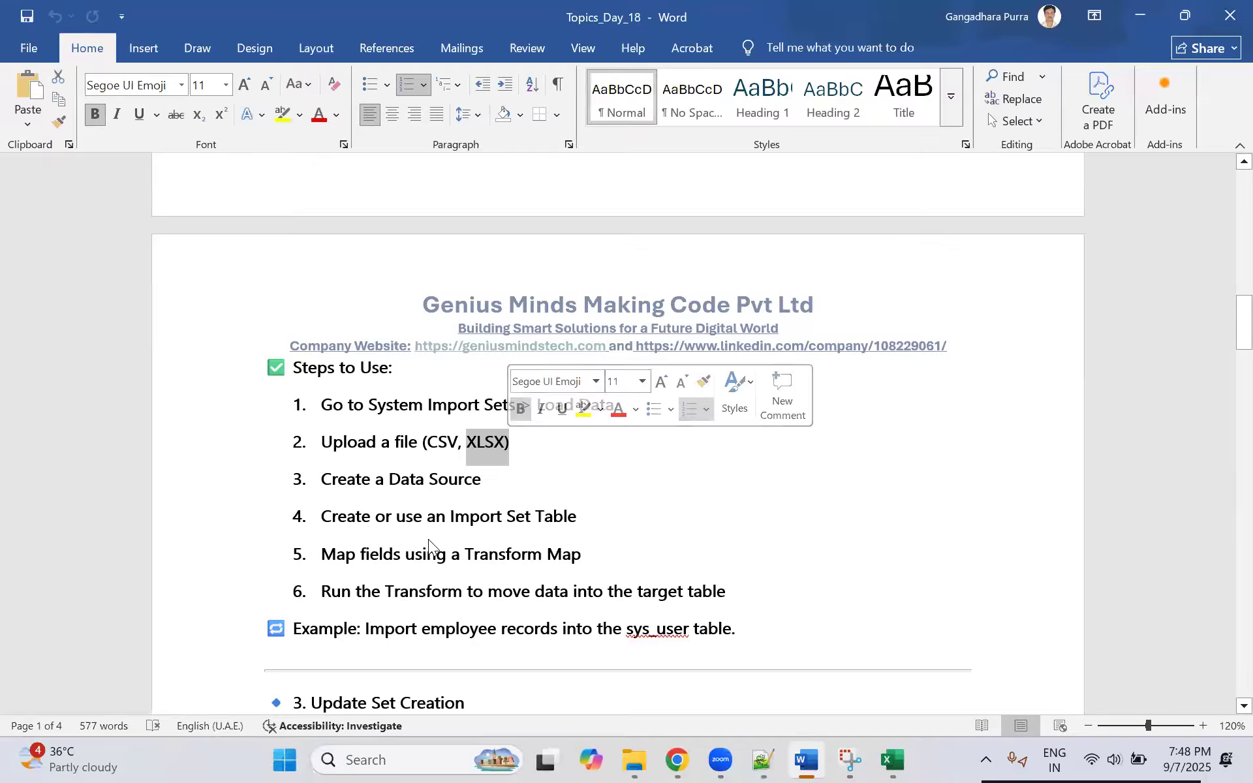
left_click_drag(376, 515, 729, 591)
scroll(846, 177, "down", 2)
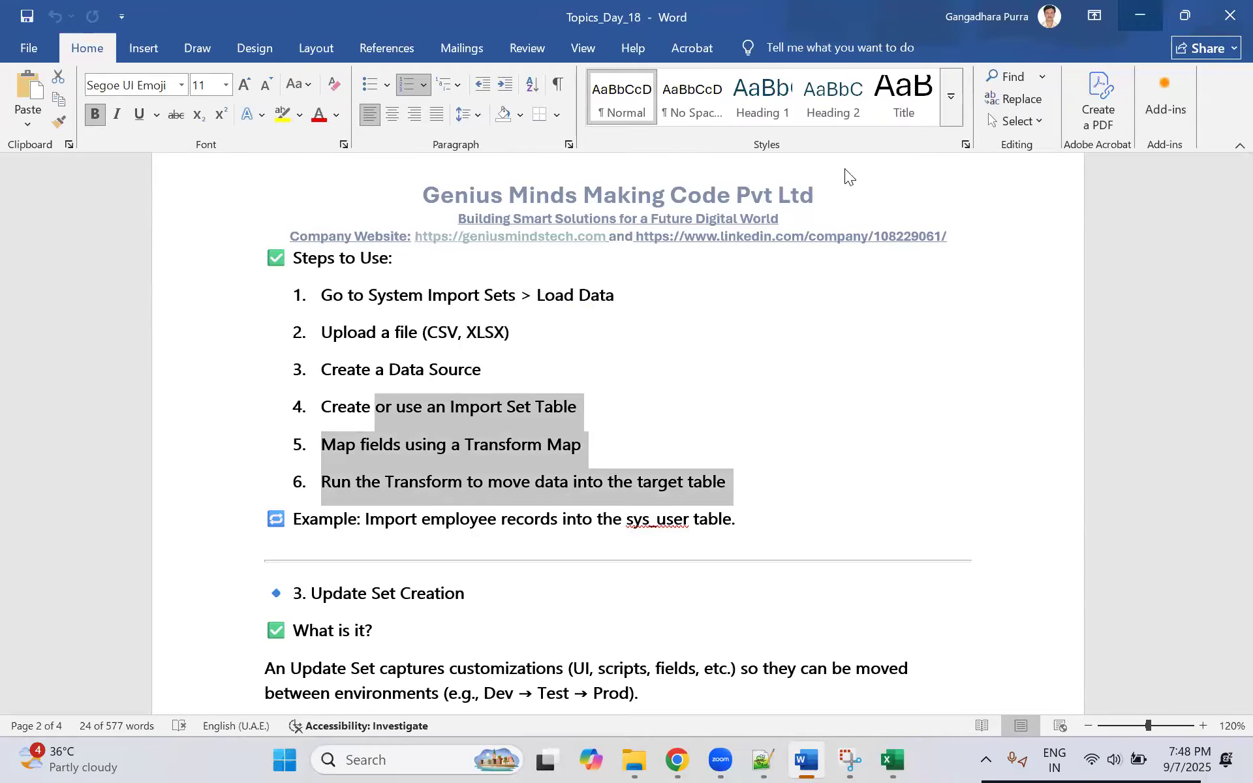
Step: Return to ServiceNow in the browser and open Load Data under System Import Sets
key("alt+Tab")
left_click(229, 114)
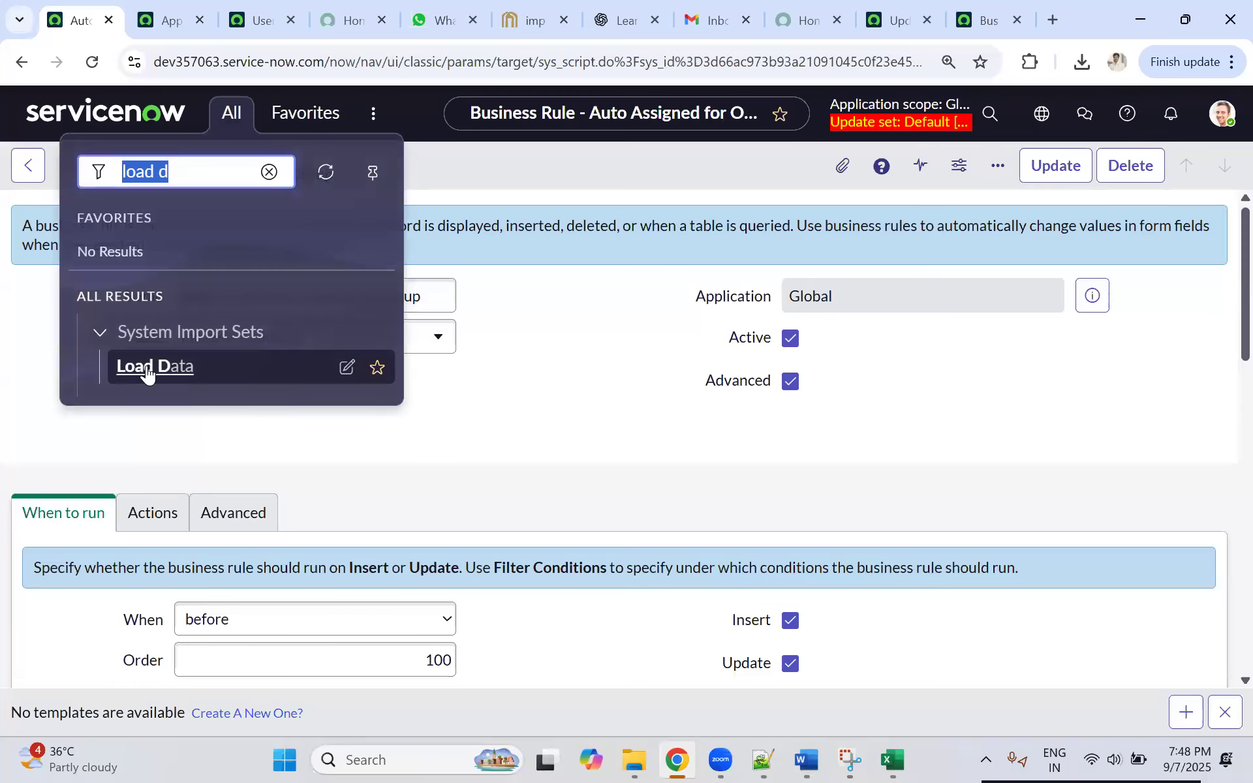
left_click(147, 369)
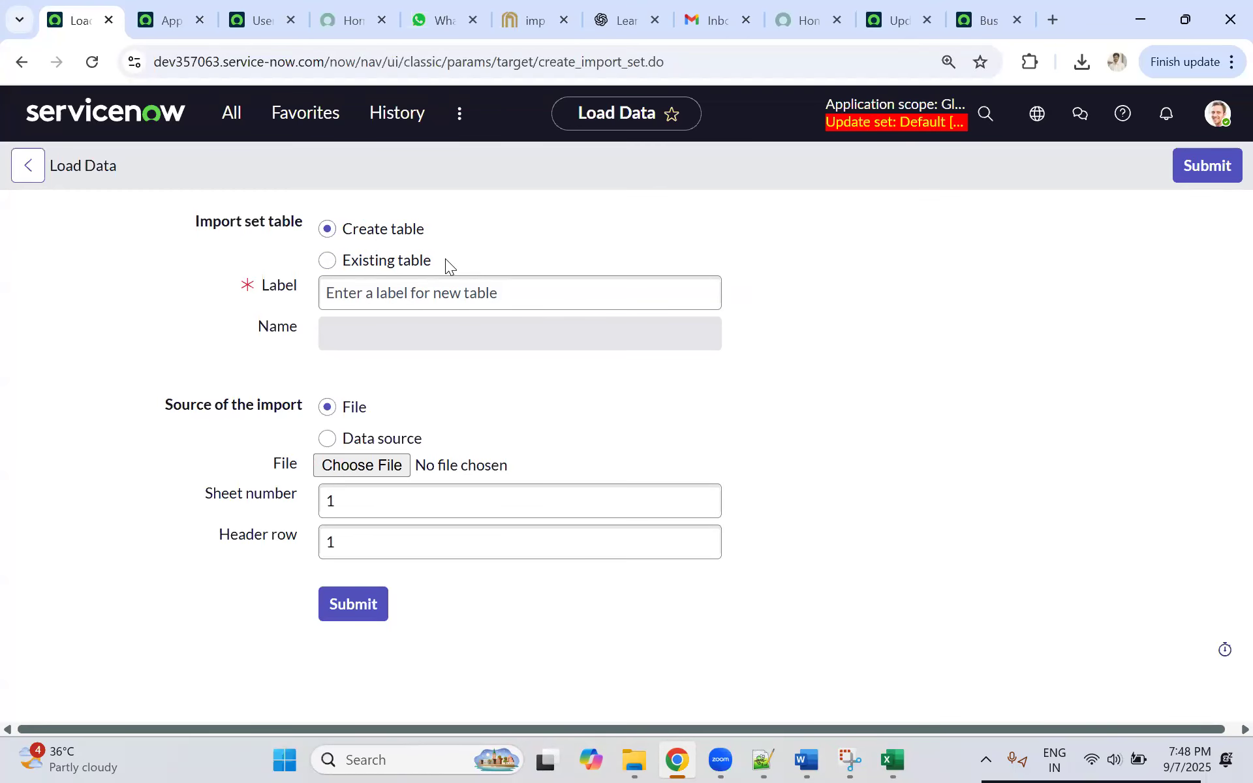
Step: Compare the Applications list with the Load Data form's import set table fields
left_click(173, 23)
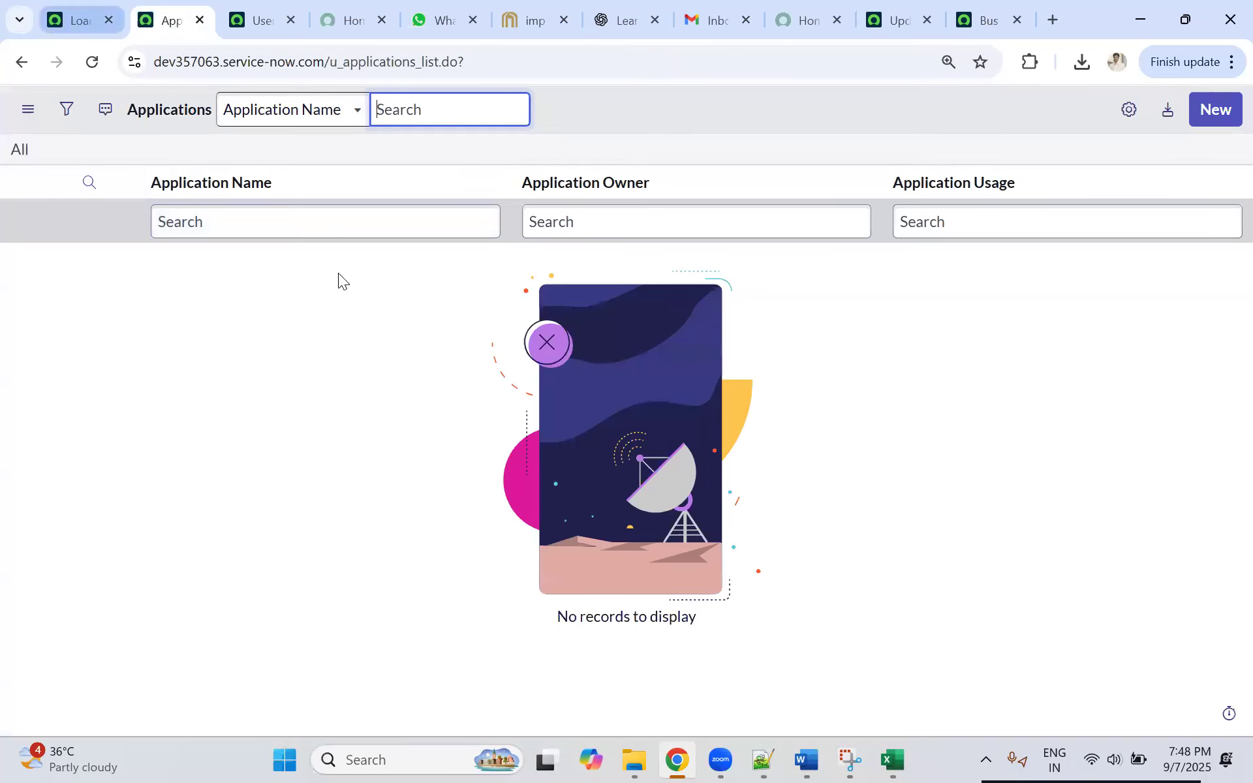
left_click(79, 21)
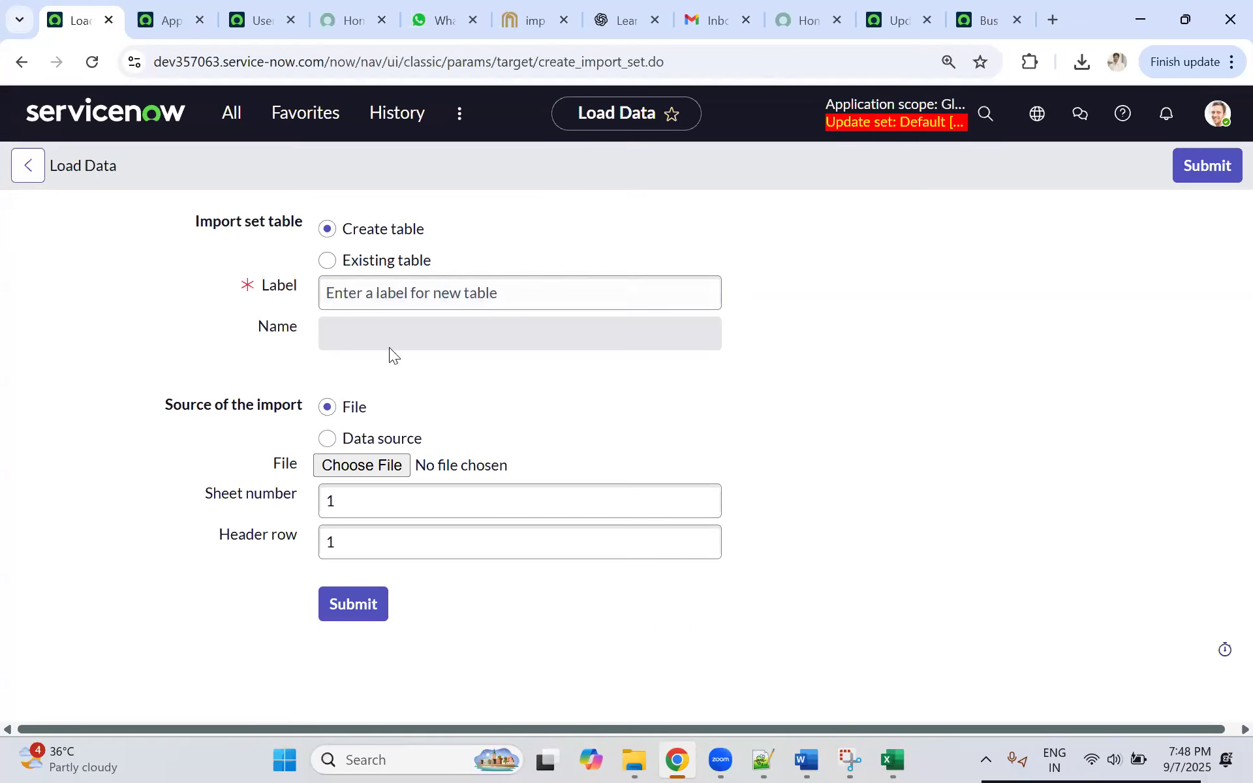
left_click(359, 294)
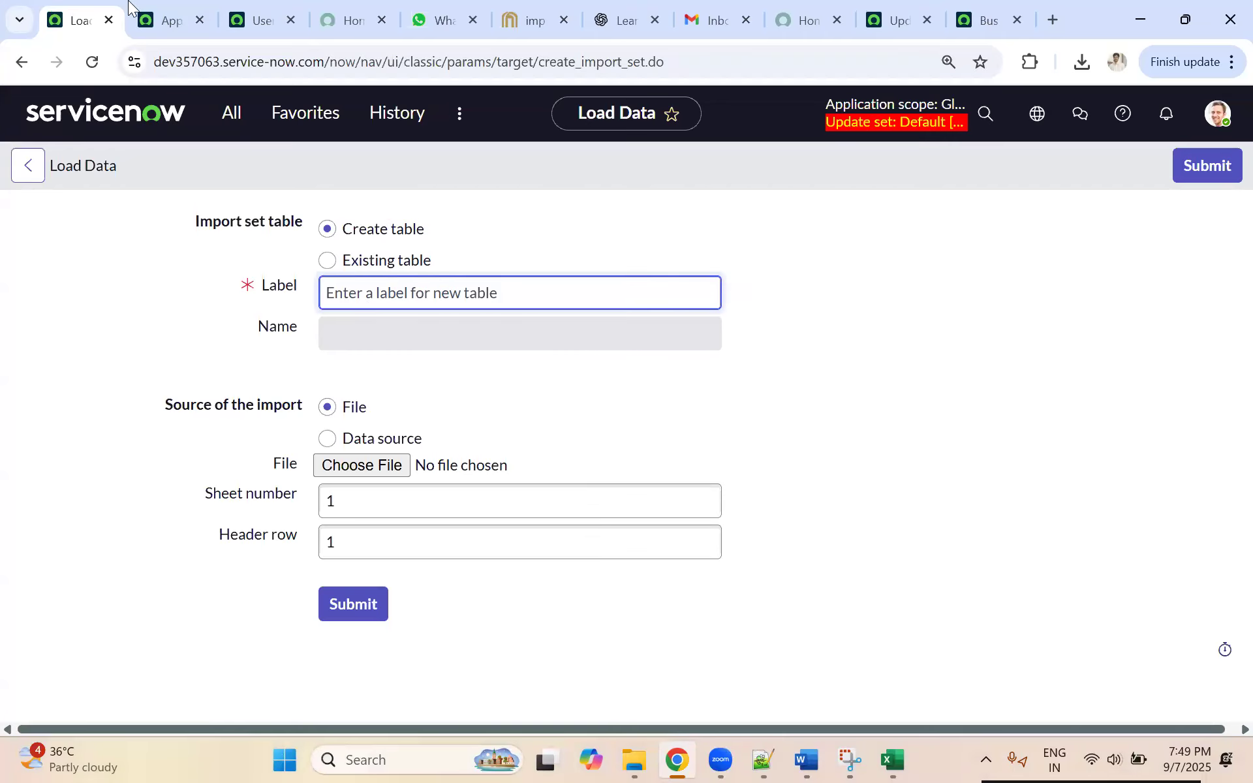
left_click(171, 20)
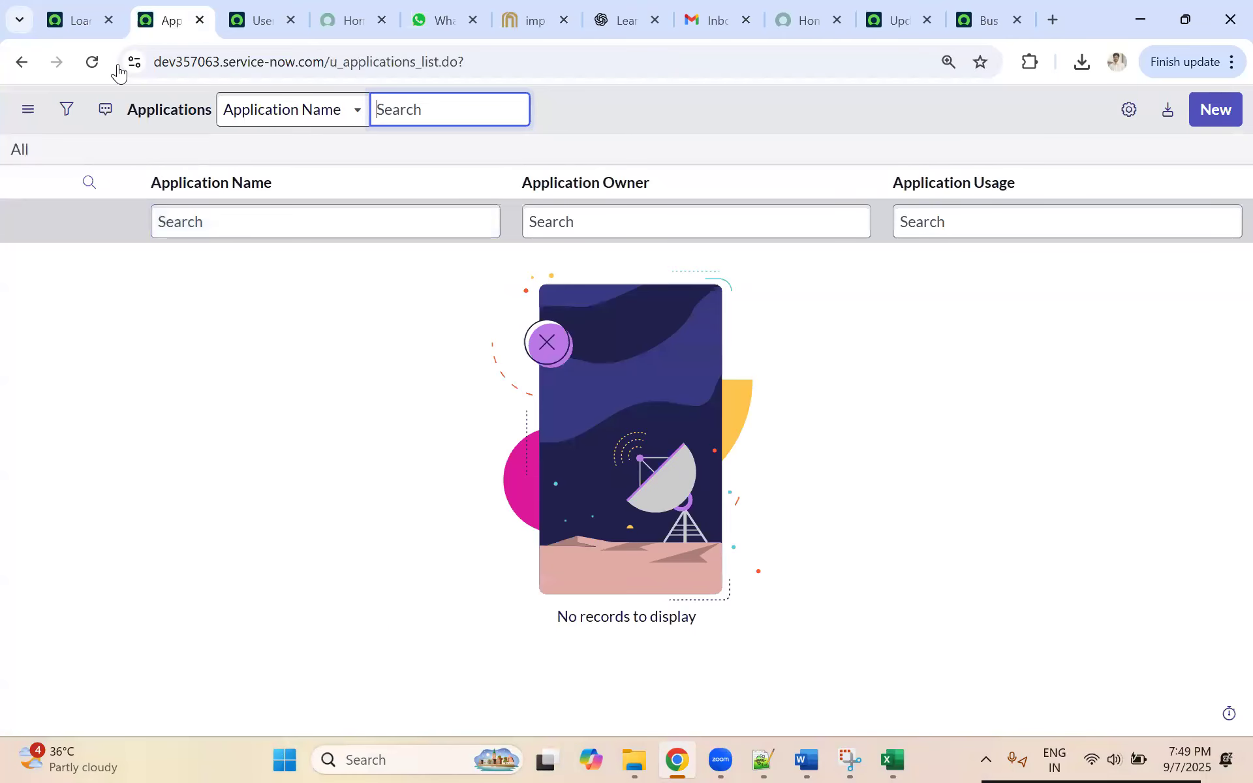
left_click(78, 20)
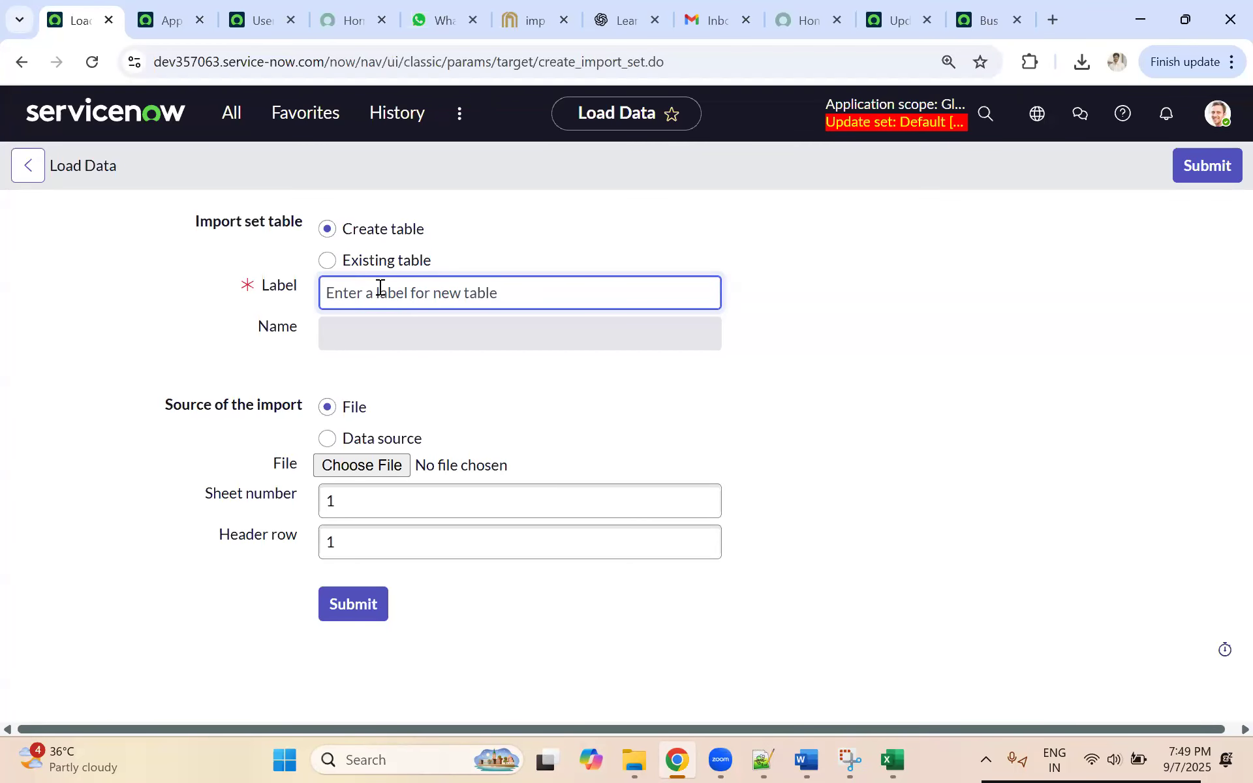
left_click(167, 21)
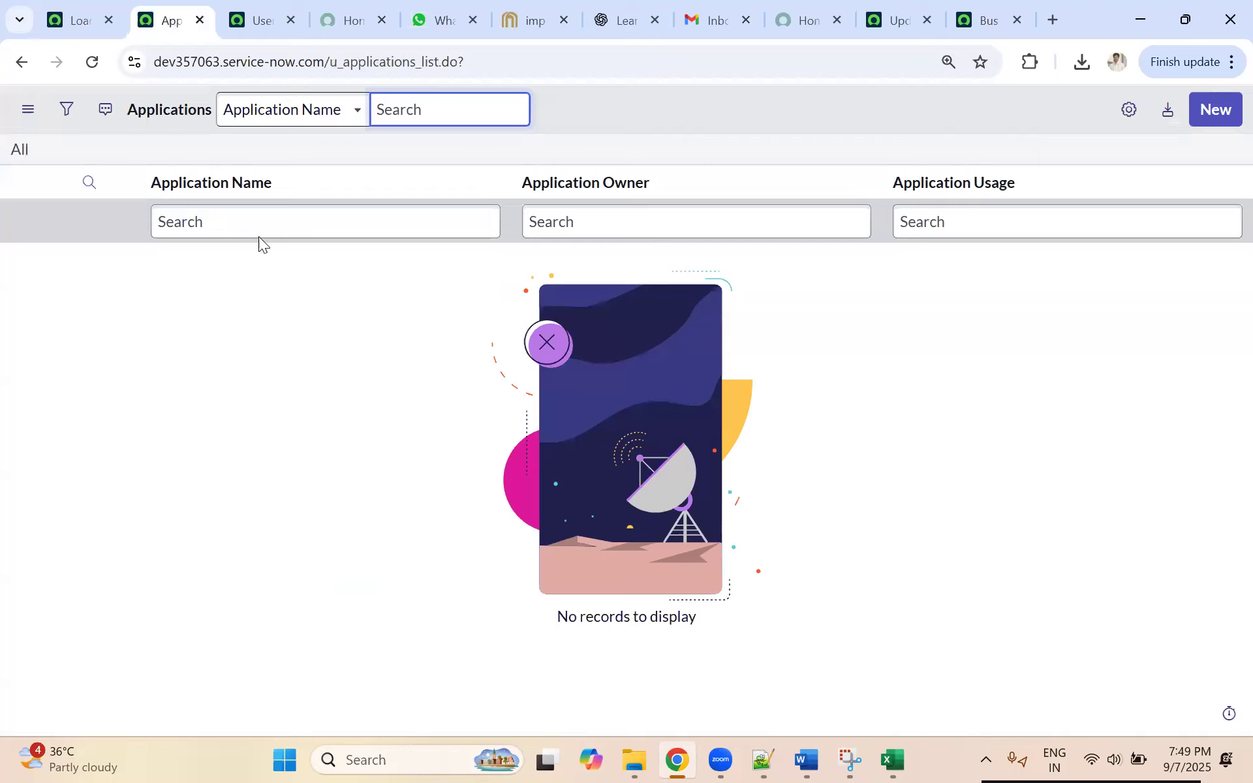
Step: Label the new import set table "application details" on the Load Data form
left_click(97, 7)
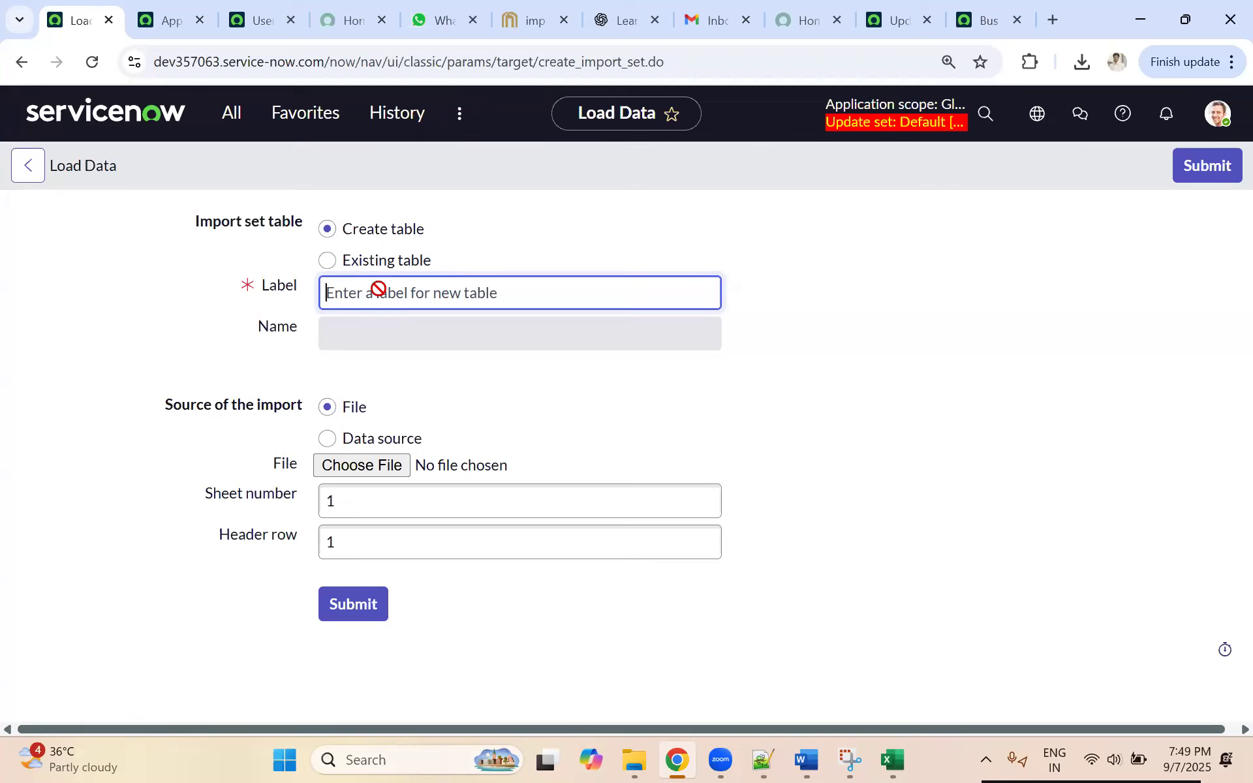
type("application")
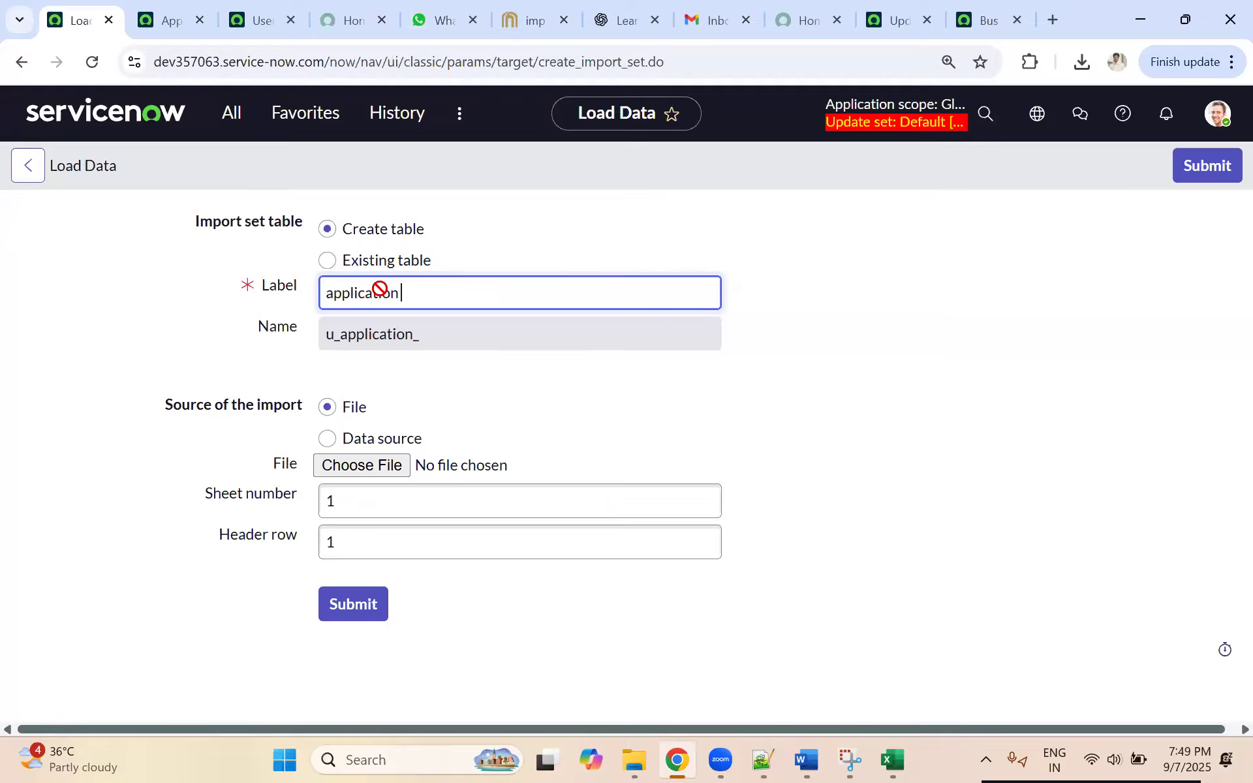
type(" details")
Step: Choose the Application Details Excel file as the import source, closing its workbook in Excel first
left_click(315, 409)
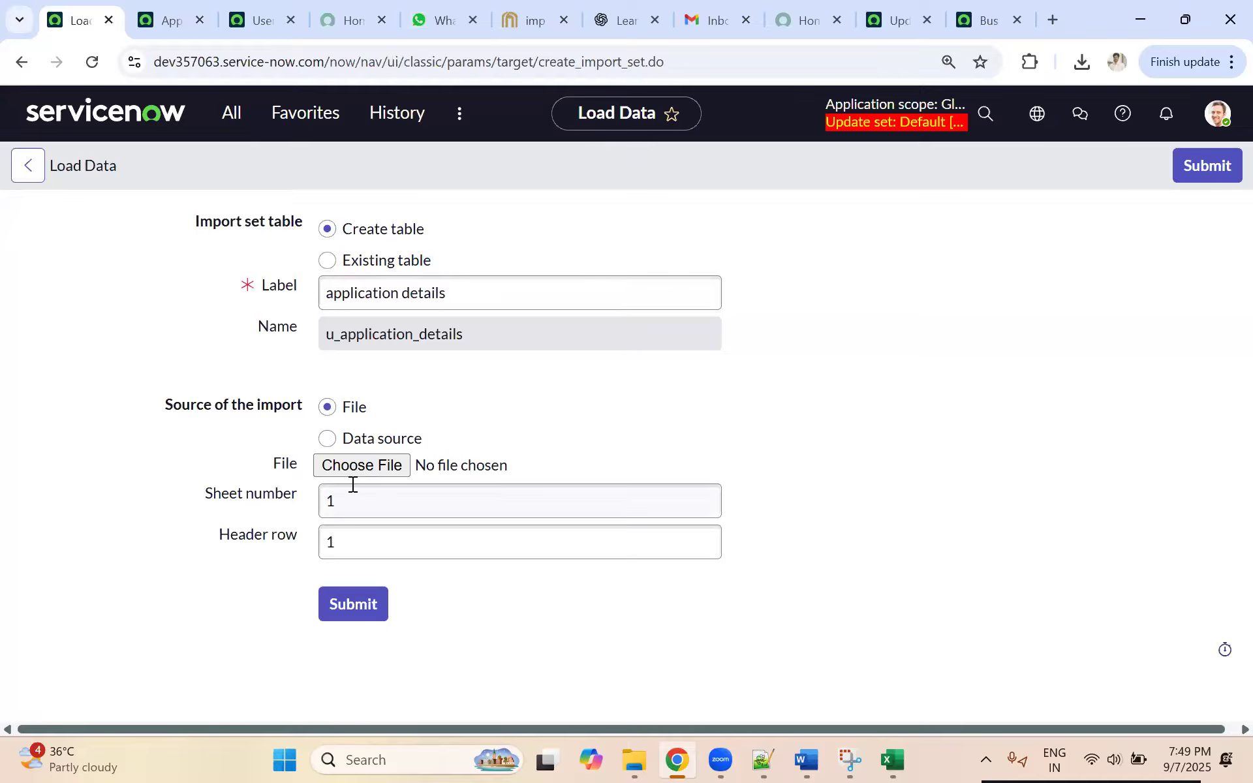
left_click(354, 416)
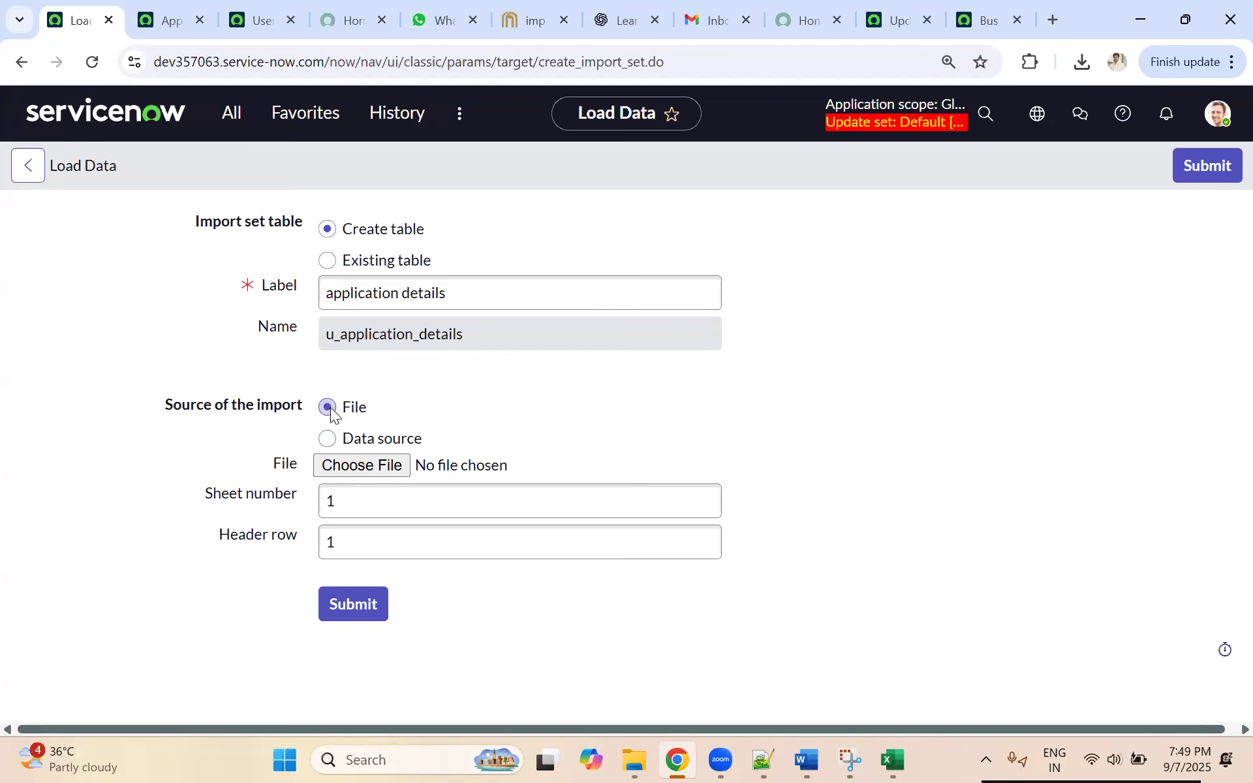
left_click(356, 469)
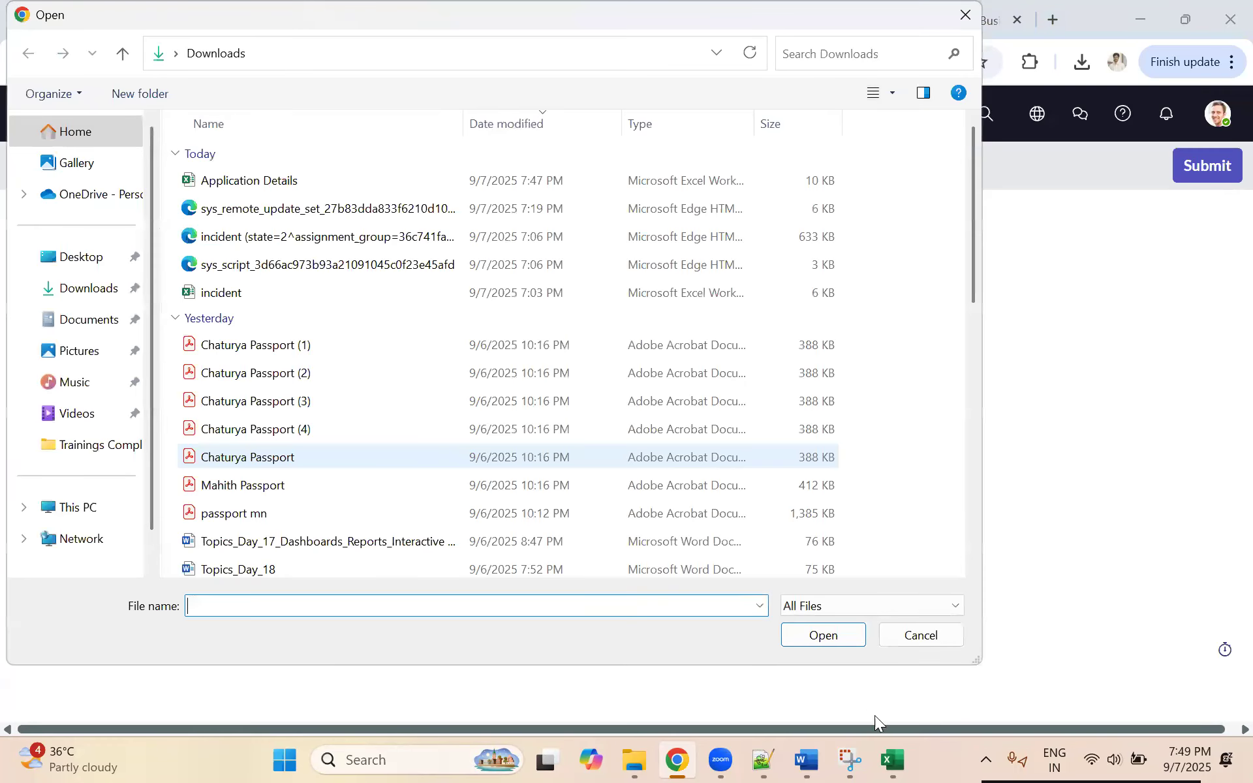
left_click(894, 760)
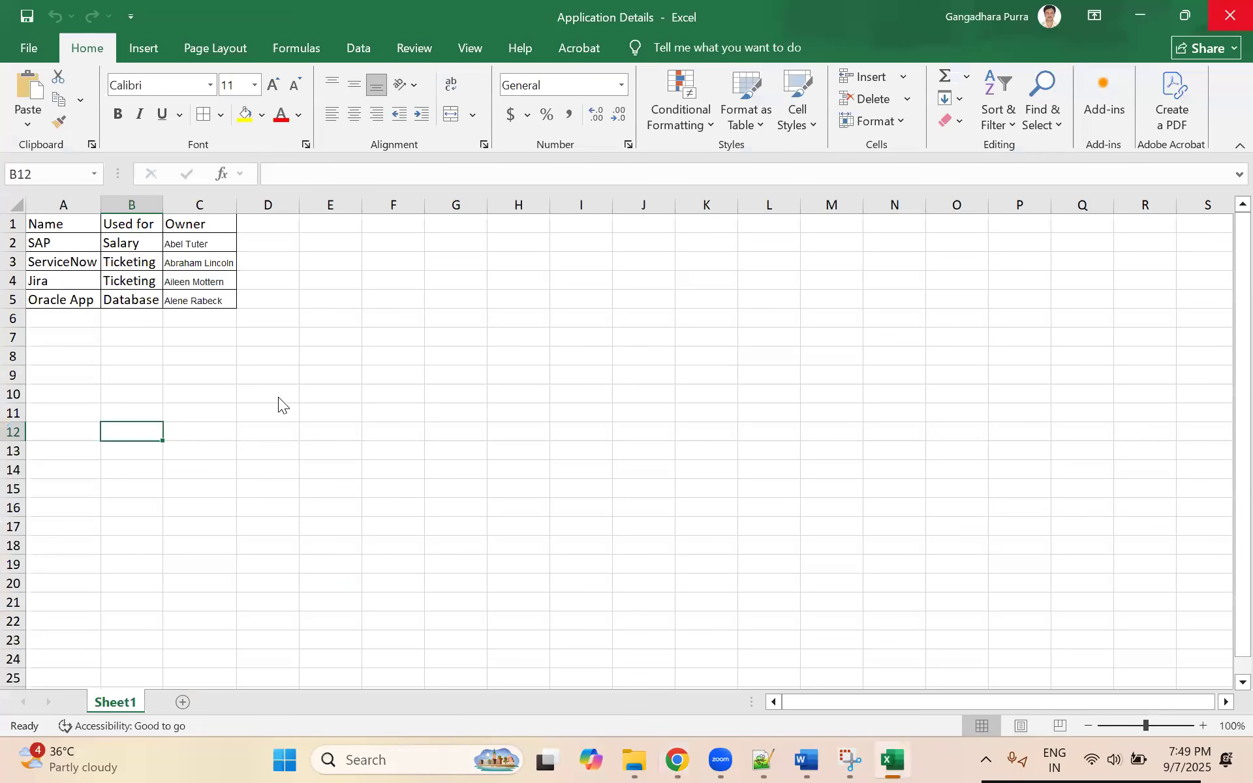
key("alt+F4")
left_click(803, 642)
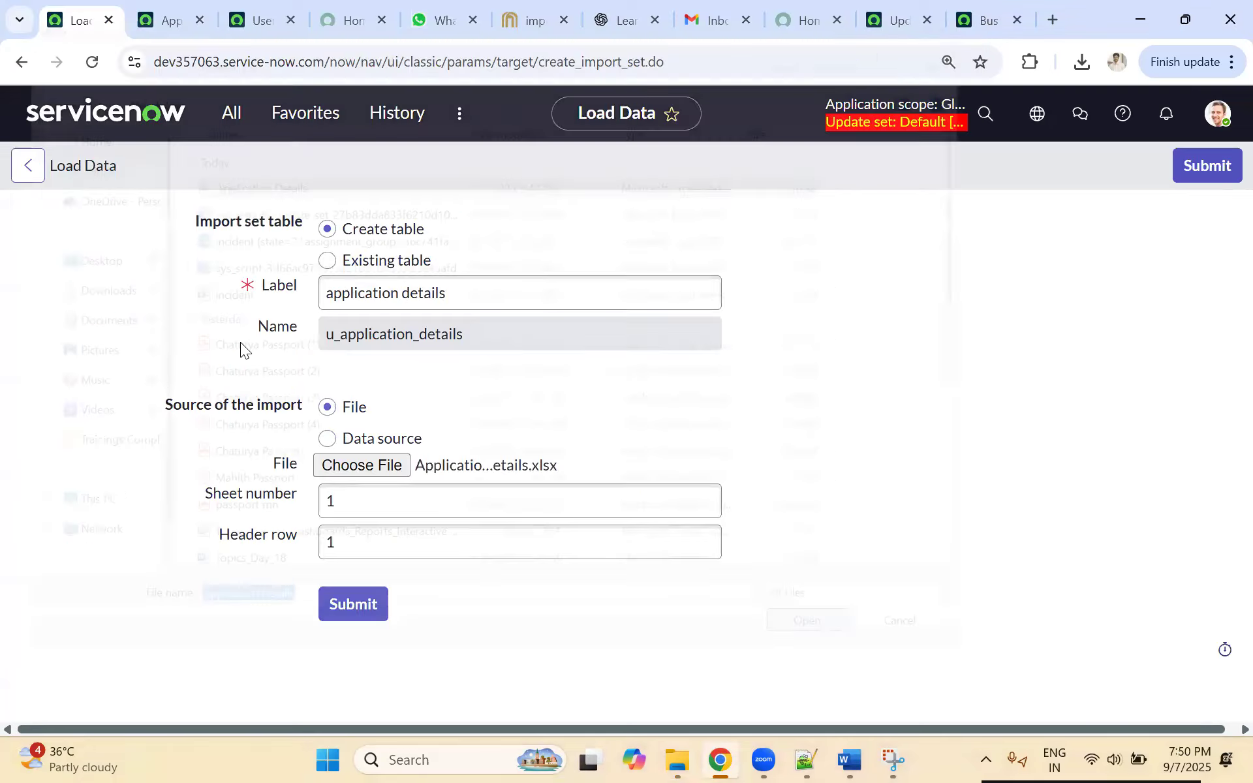
Step: Submit the data load and examine the import's state, completion code and message
left_click(372, 610)
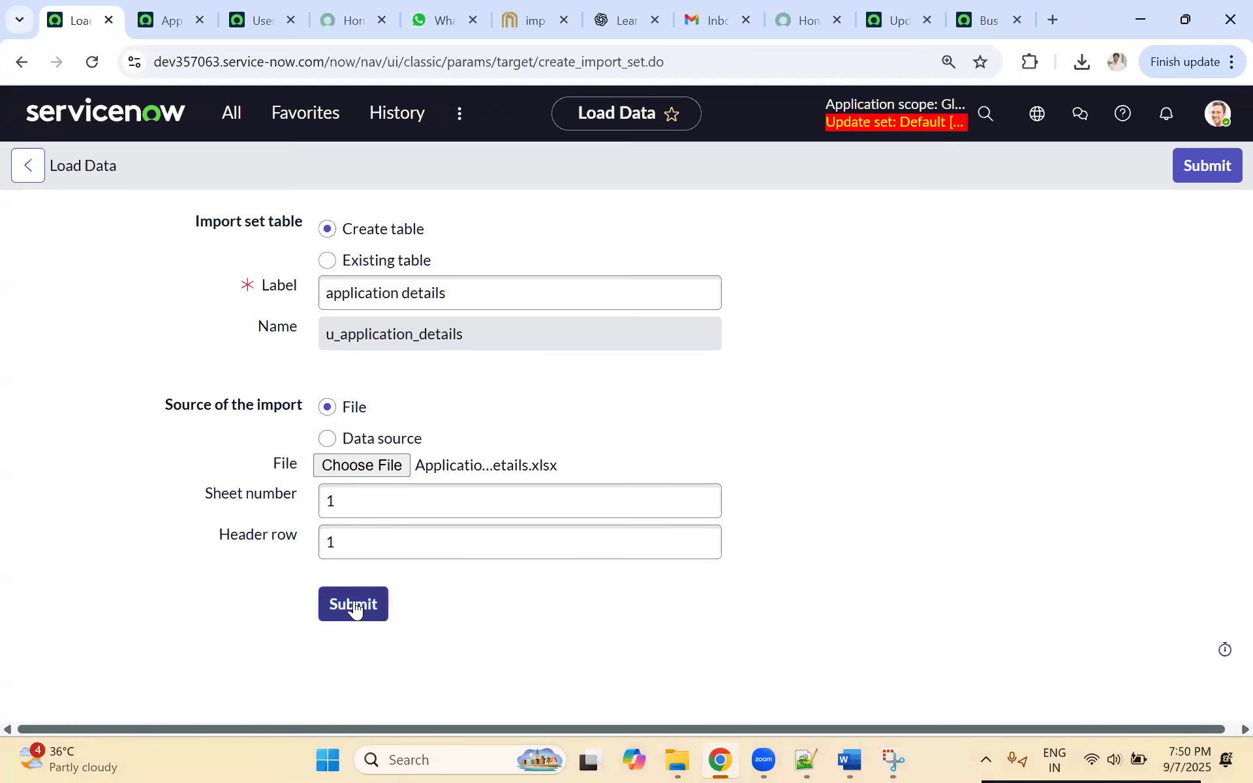
left_click(354, 607)
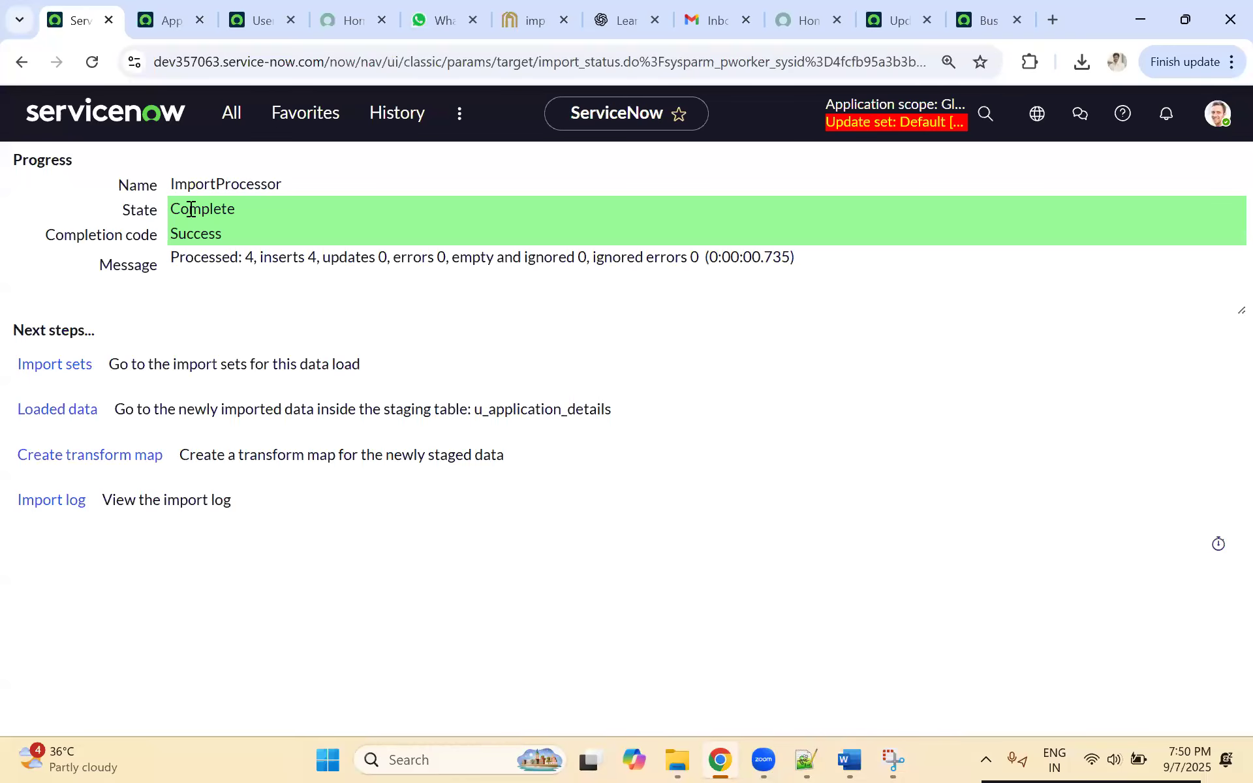
left_click_drag(194, 213, 160, 230)
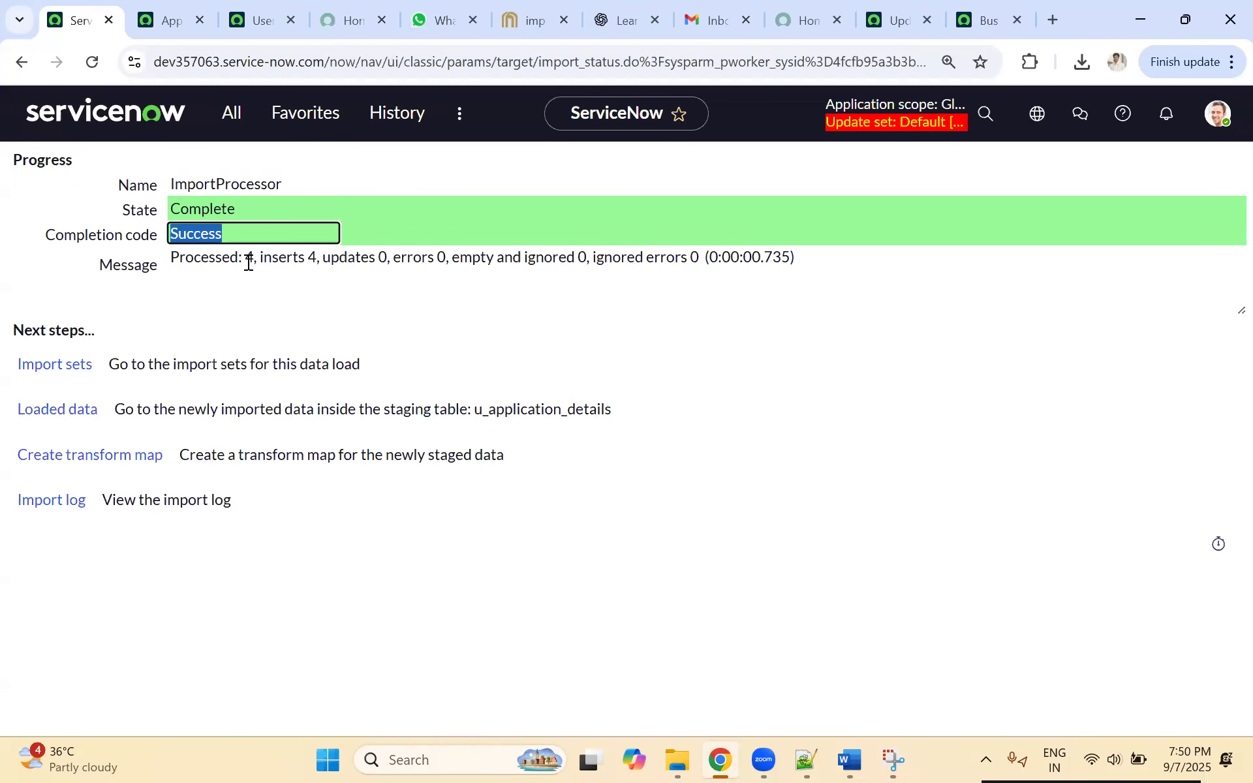
left_click_drag(240, 257, 332, 259)
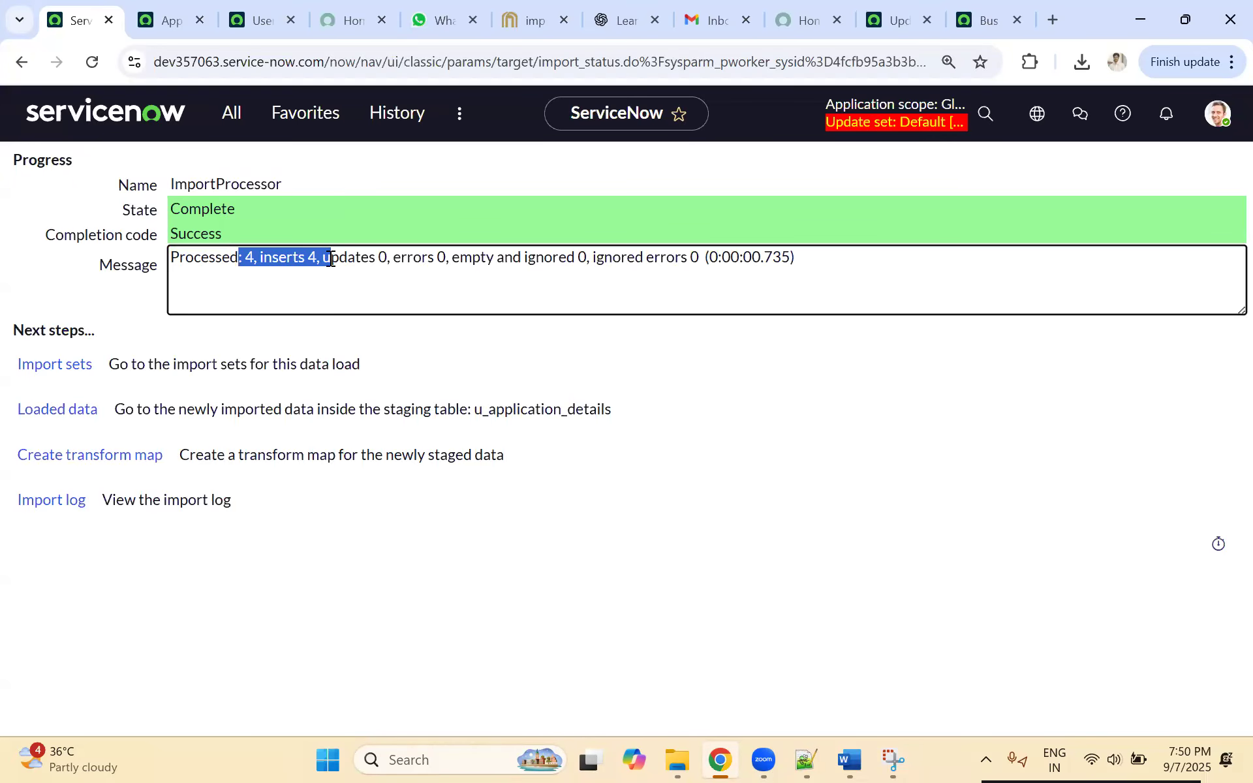
left_click_drag(446, 257, 811, 256)
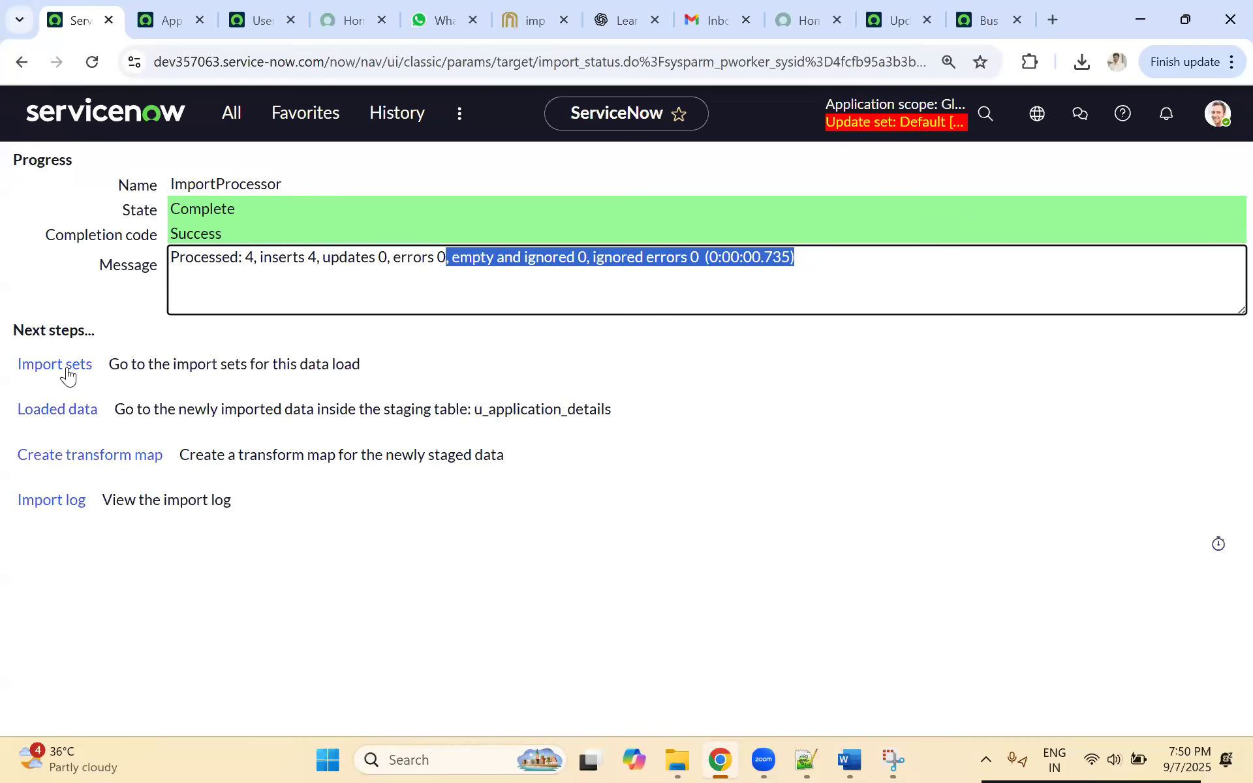
Step: Start a new transform map for the newly staged application details data
left_click(90, 455)
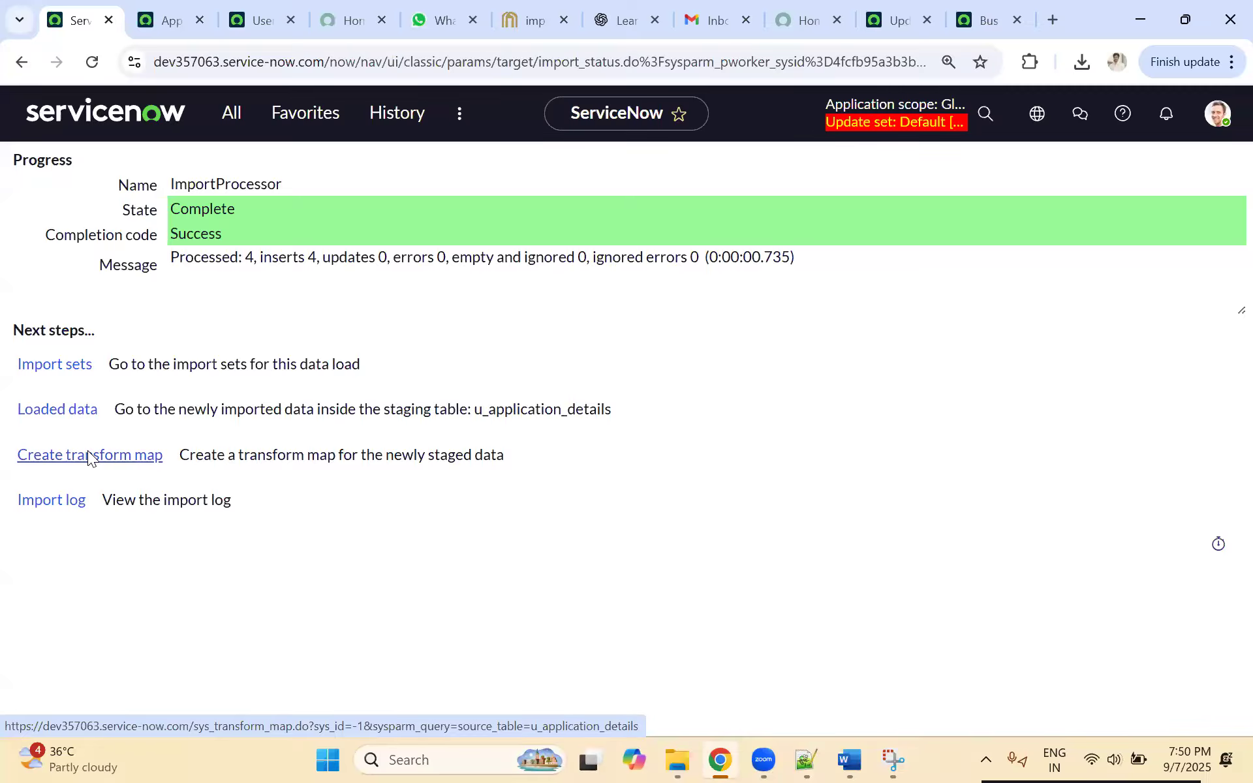
left_click(77, 469)
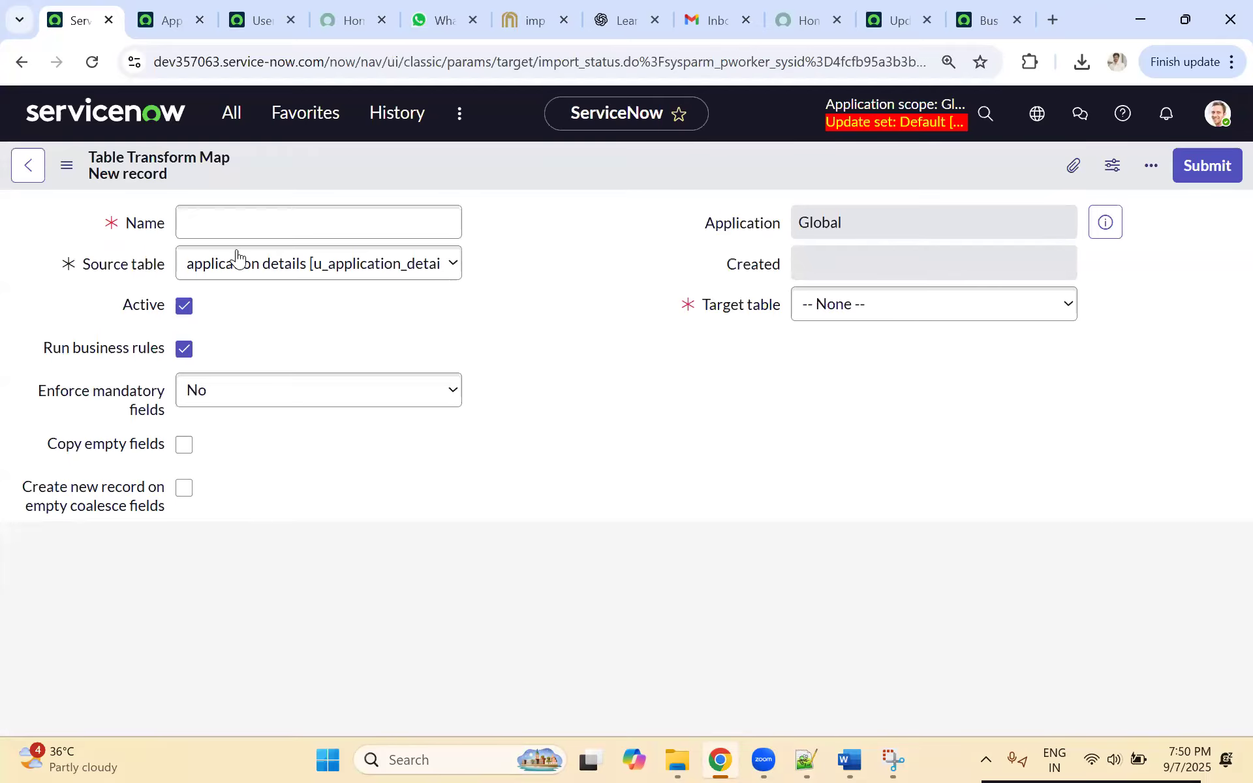
left_click(207, 223)
left_click(839, 306)
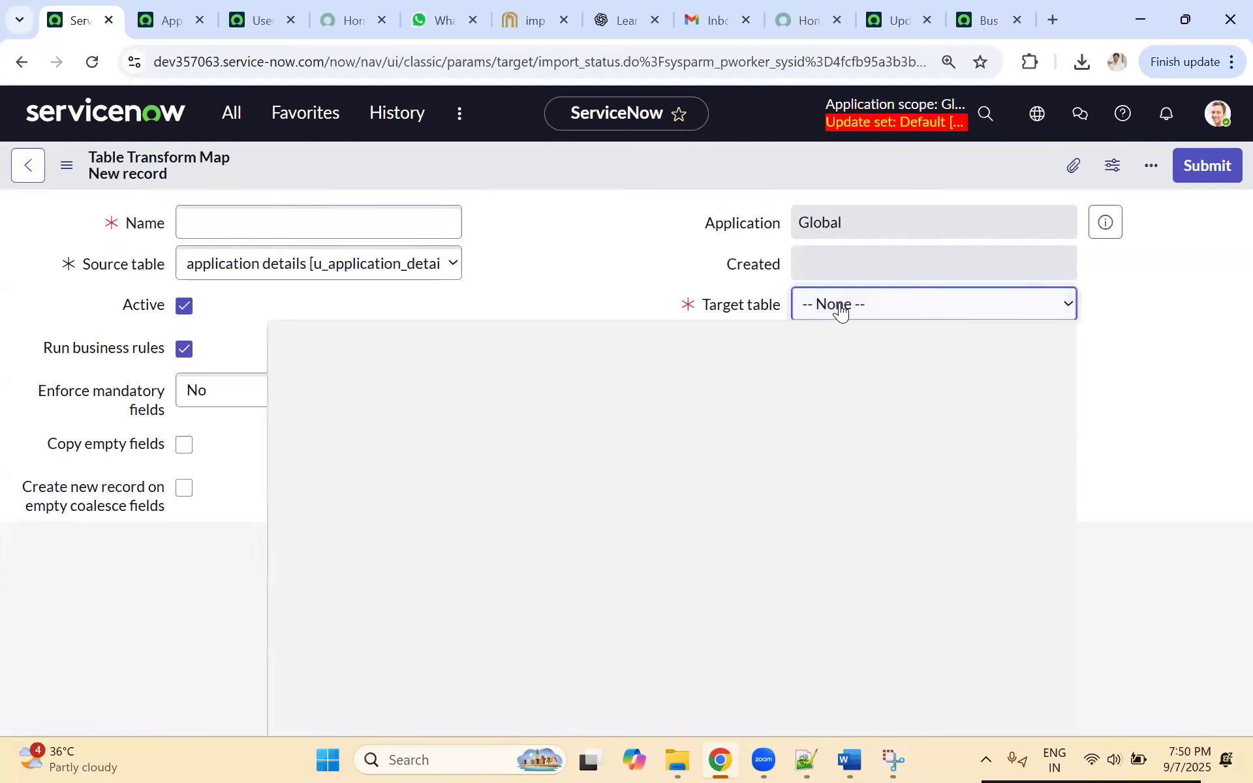
type("appl")
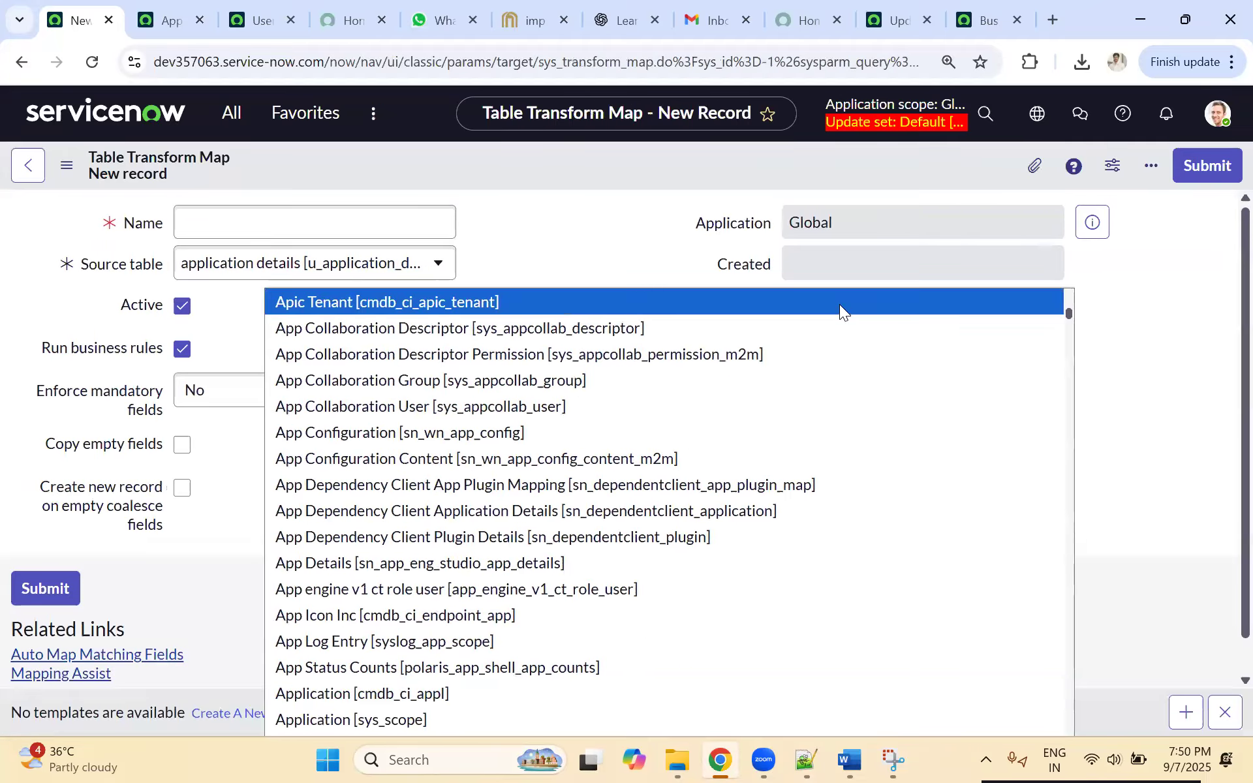
scroll(713, 534, "down", 6)
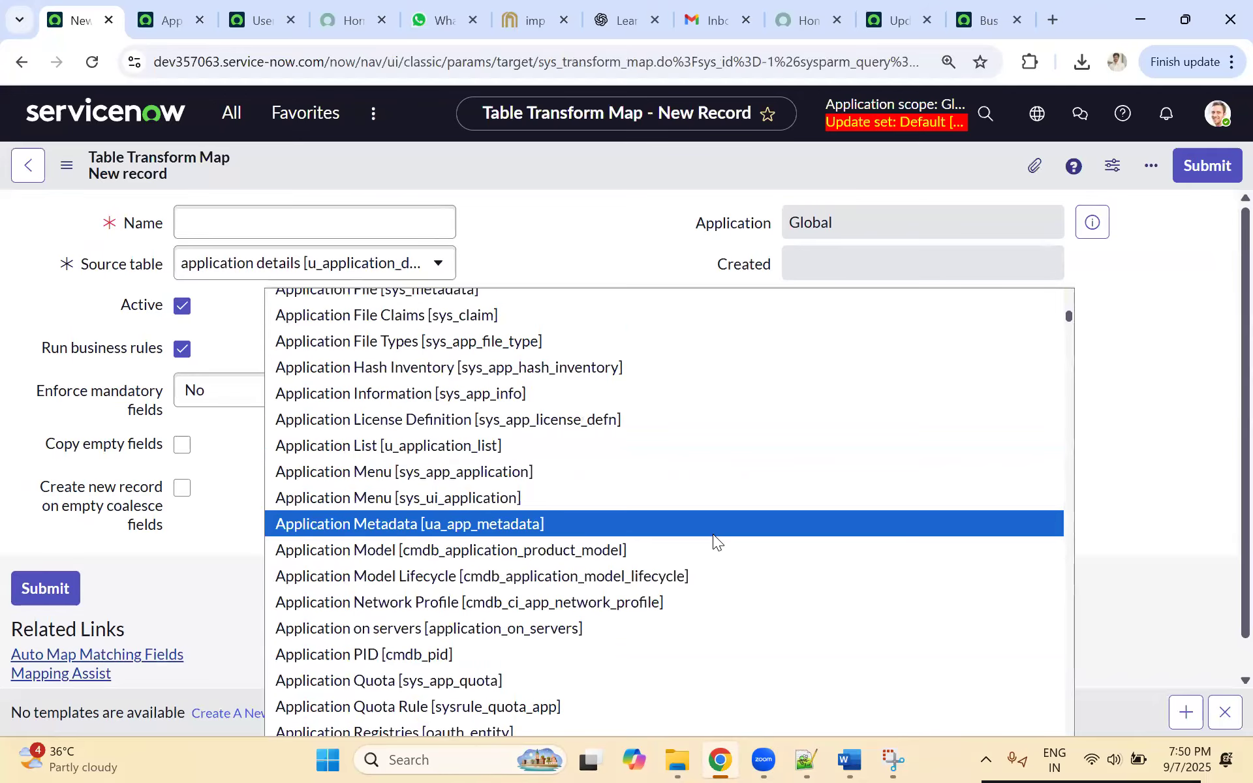
left_click(173, 9)
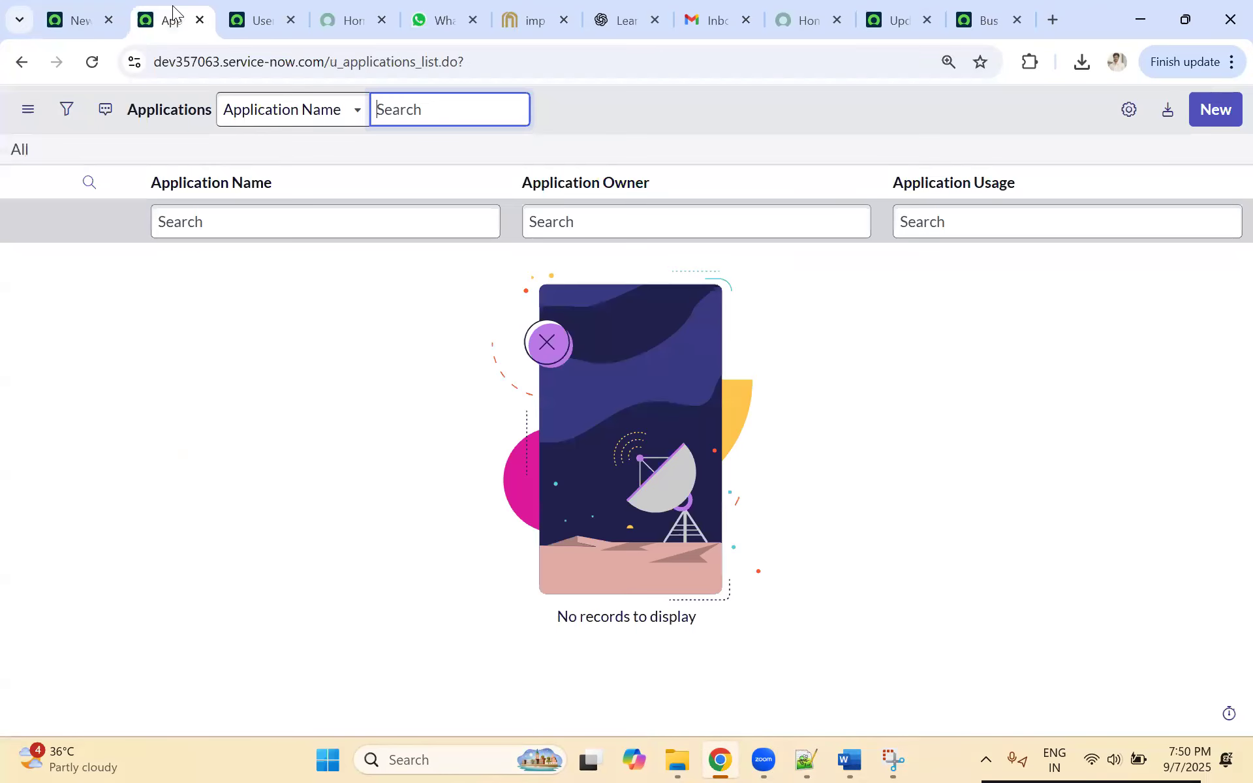
left_click(91, 23)
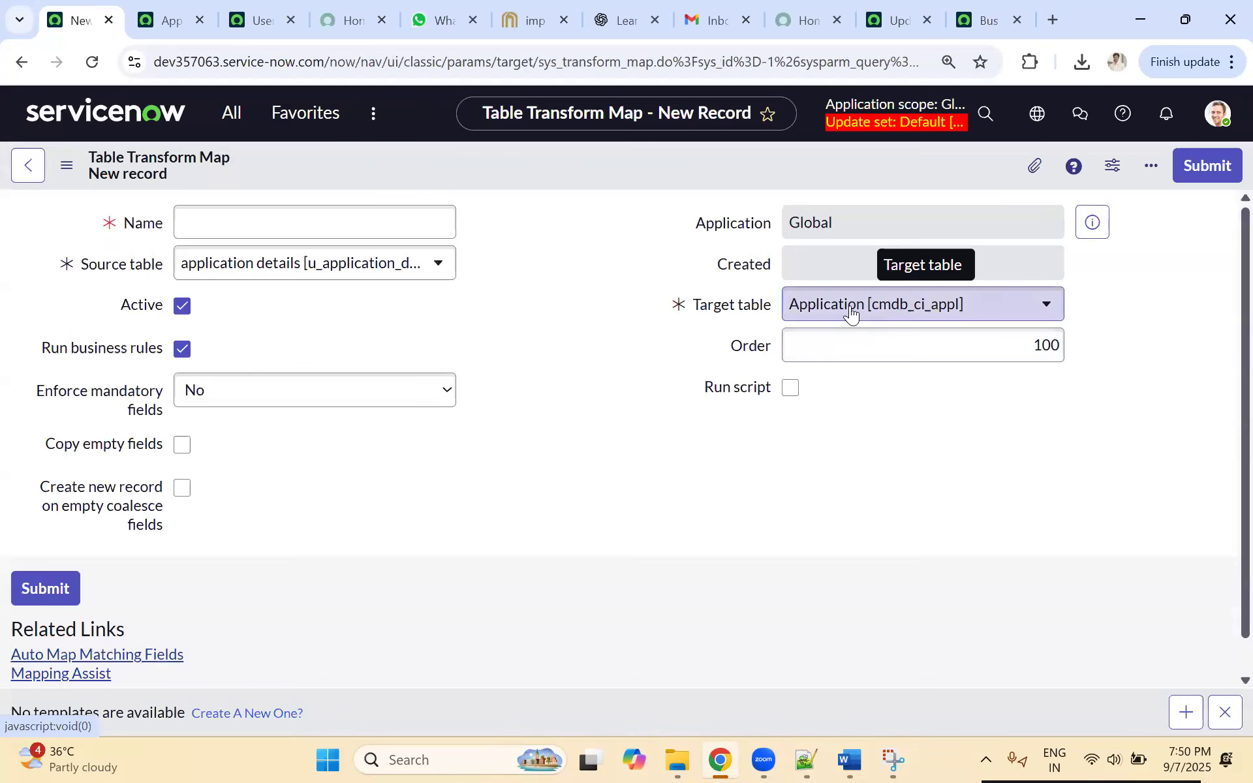
Step: Set the transform map's target table to Applications [u_applications], searching the tables for "application"
left_click(849, 306)
type("appl")
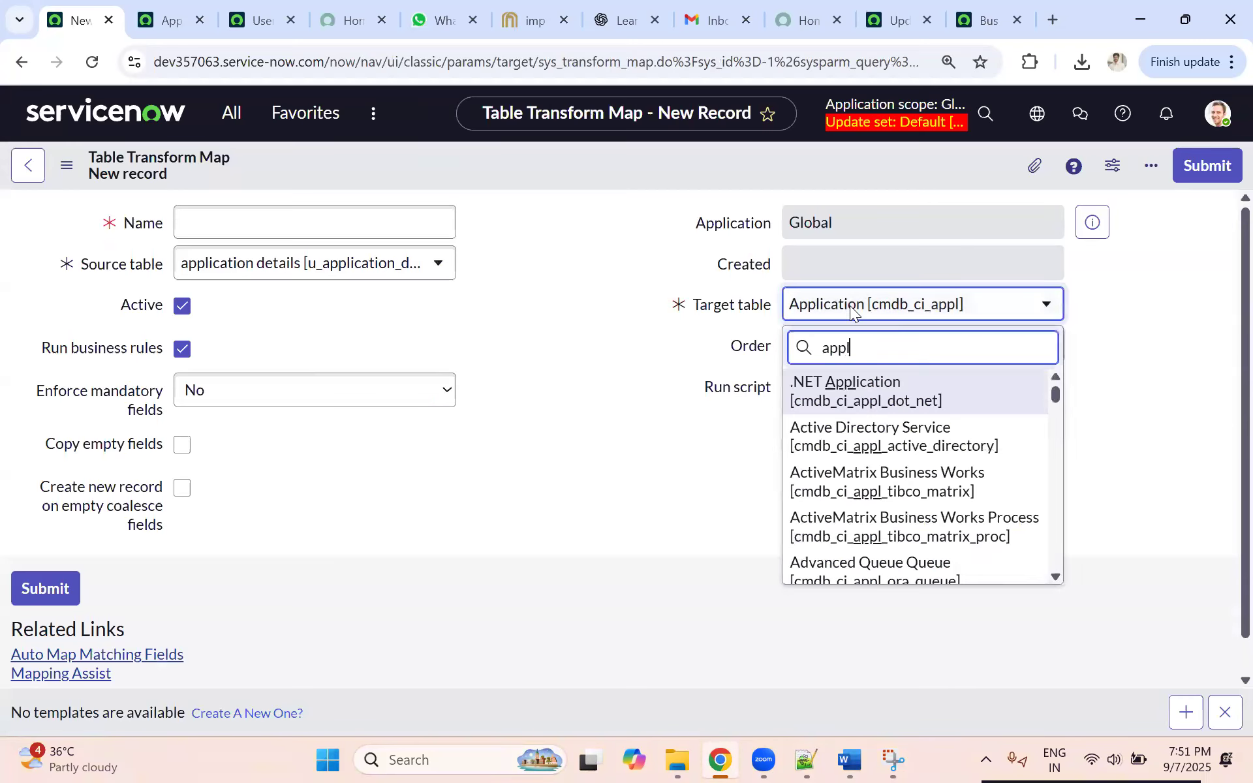
type("ication")
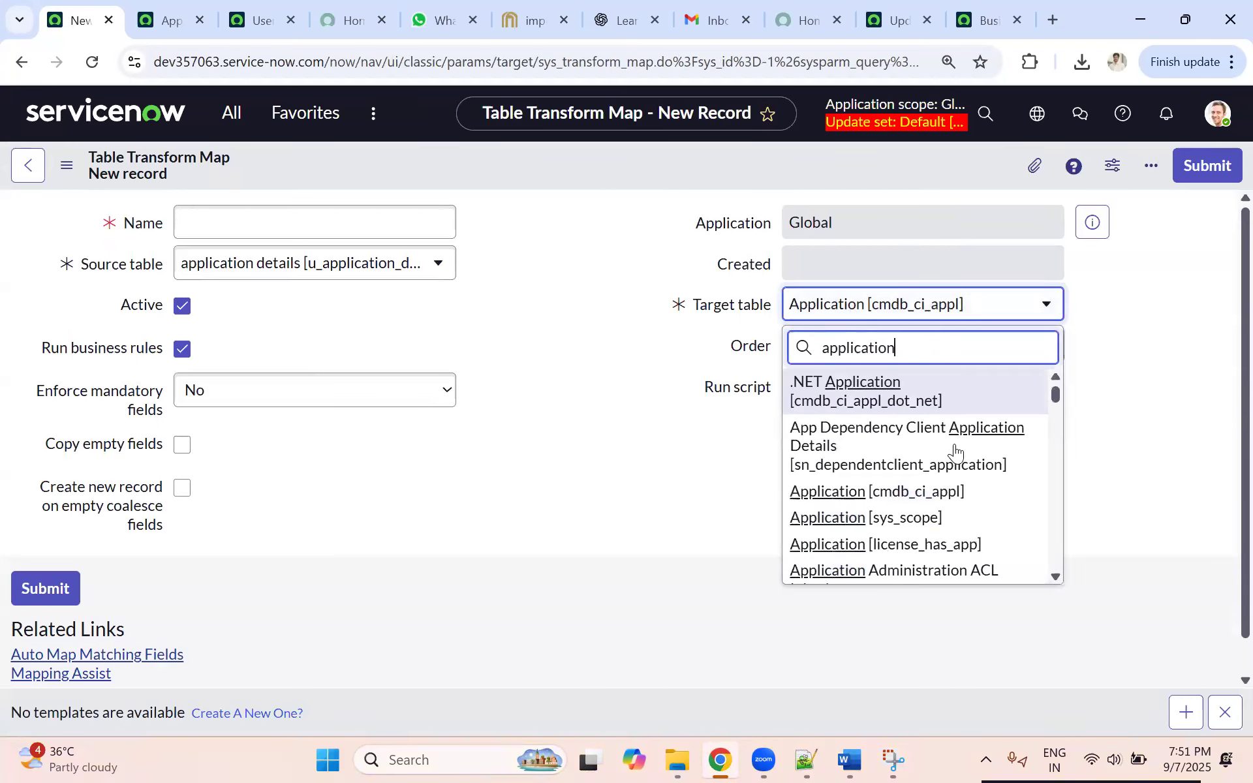
scroll(956, 457, "down", 3)
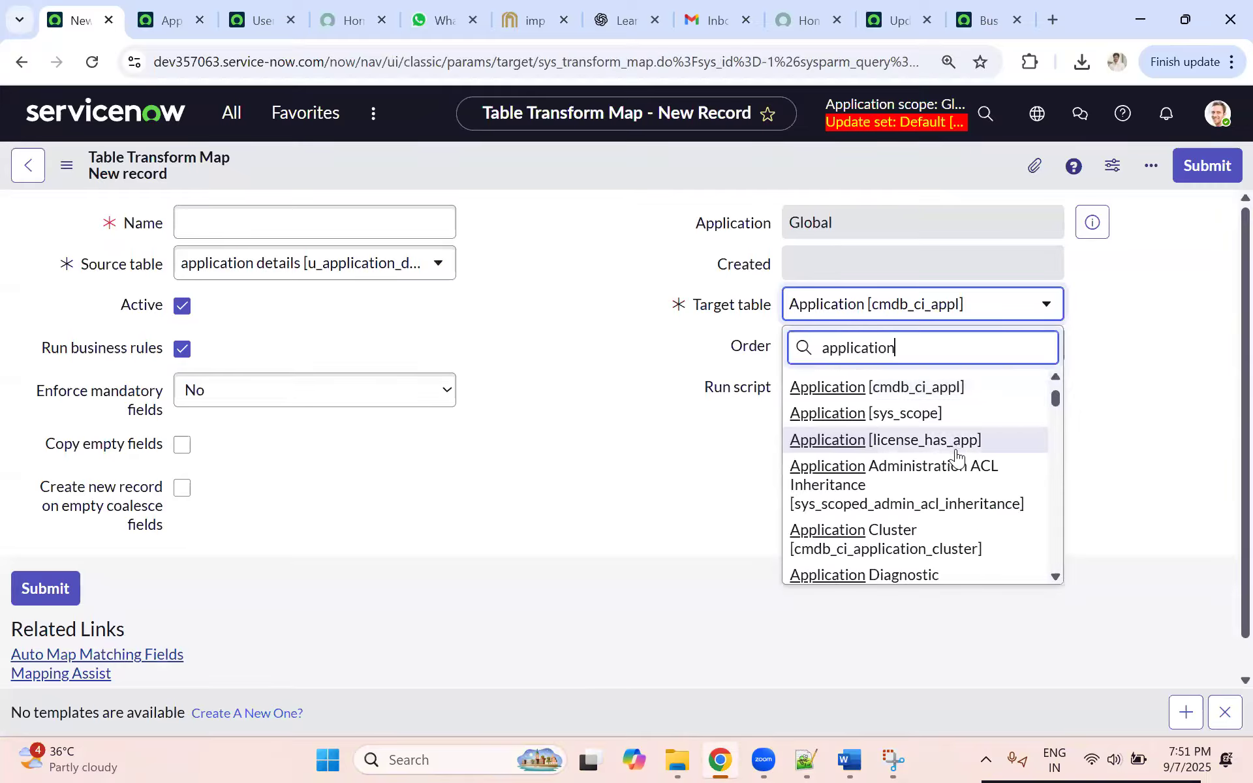
scroll(956, 457, "down", 2)
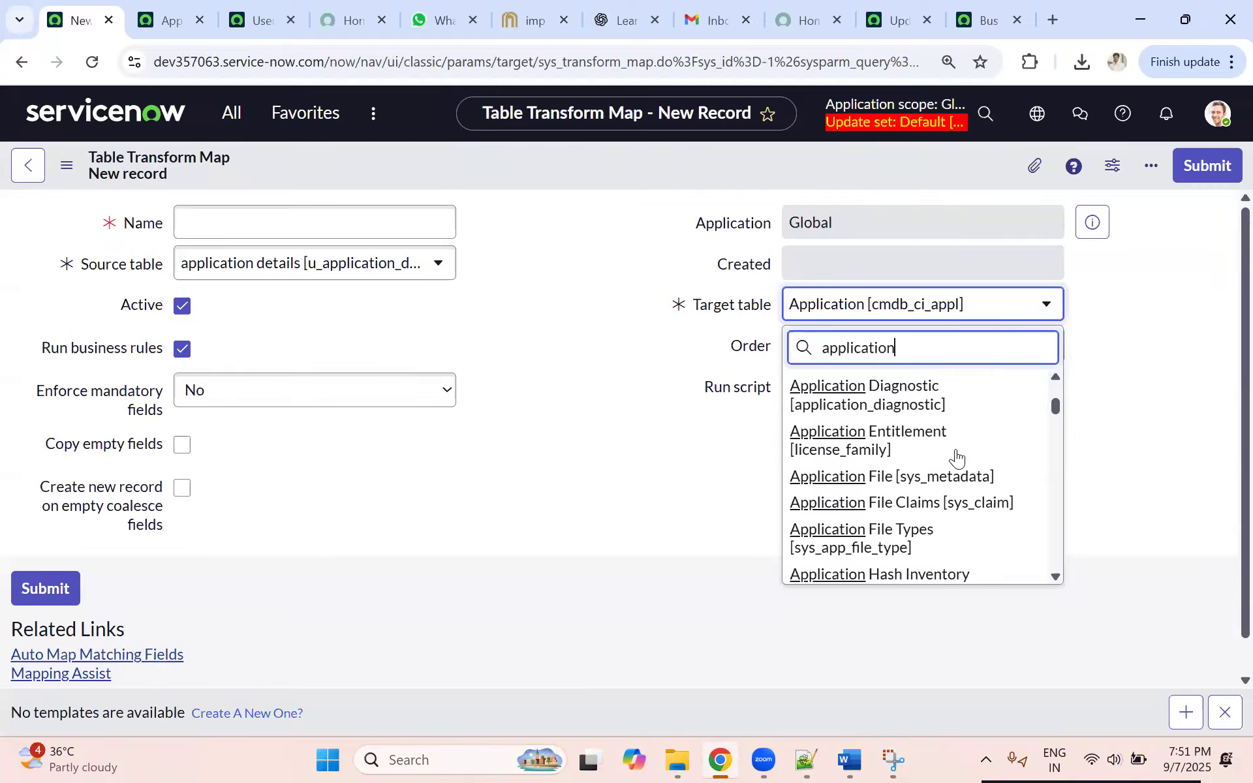
scroll(956, 457, "down", 3)
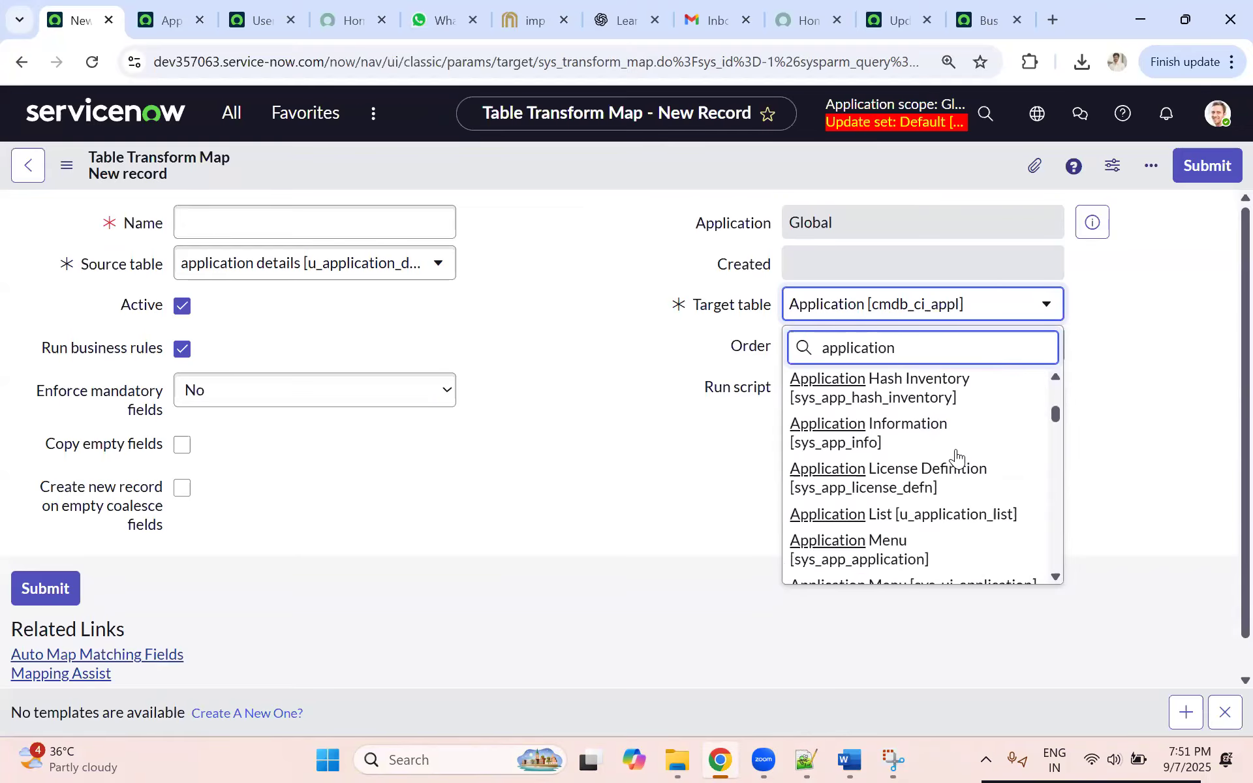
scroll(956, 457, "down", 5)
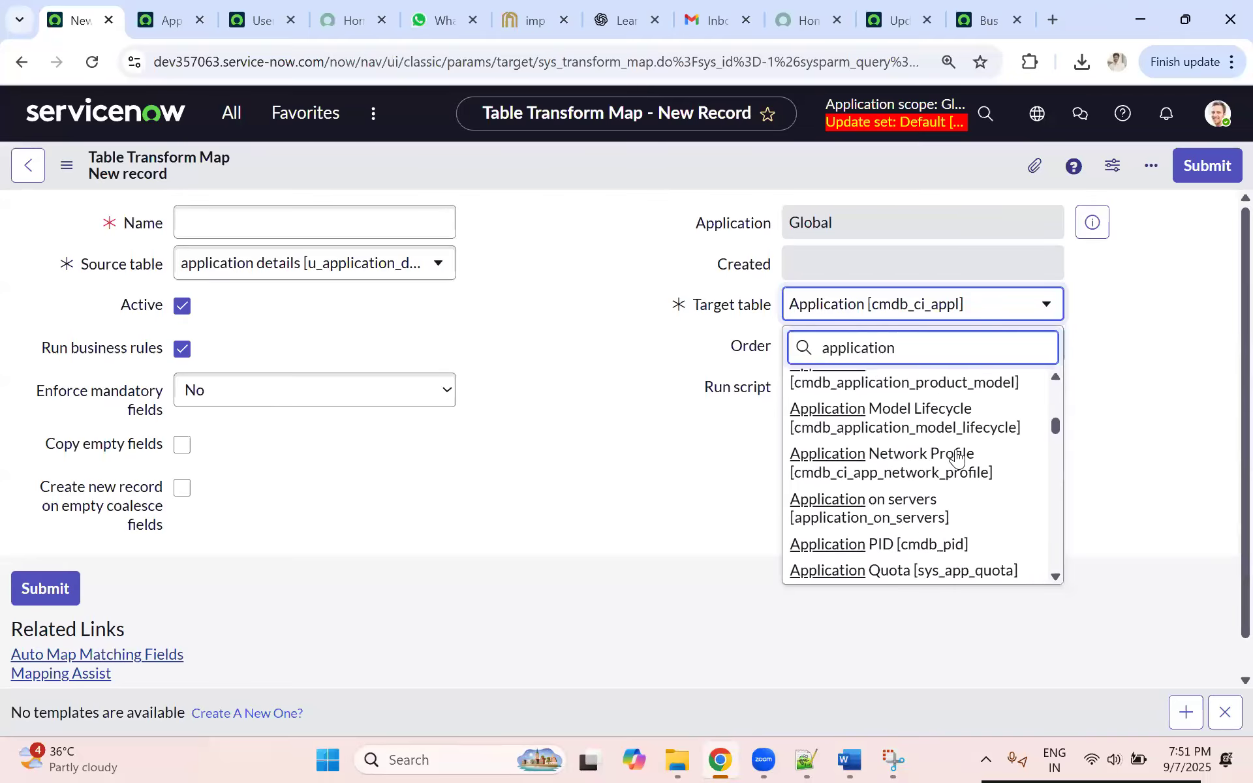
scroll(956, 456, "down", 5)
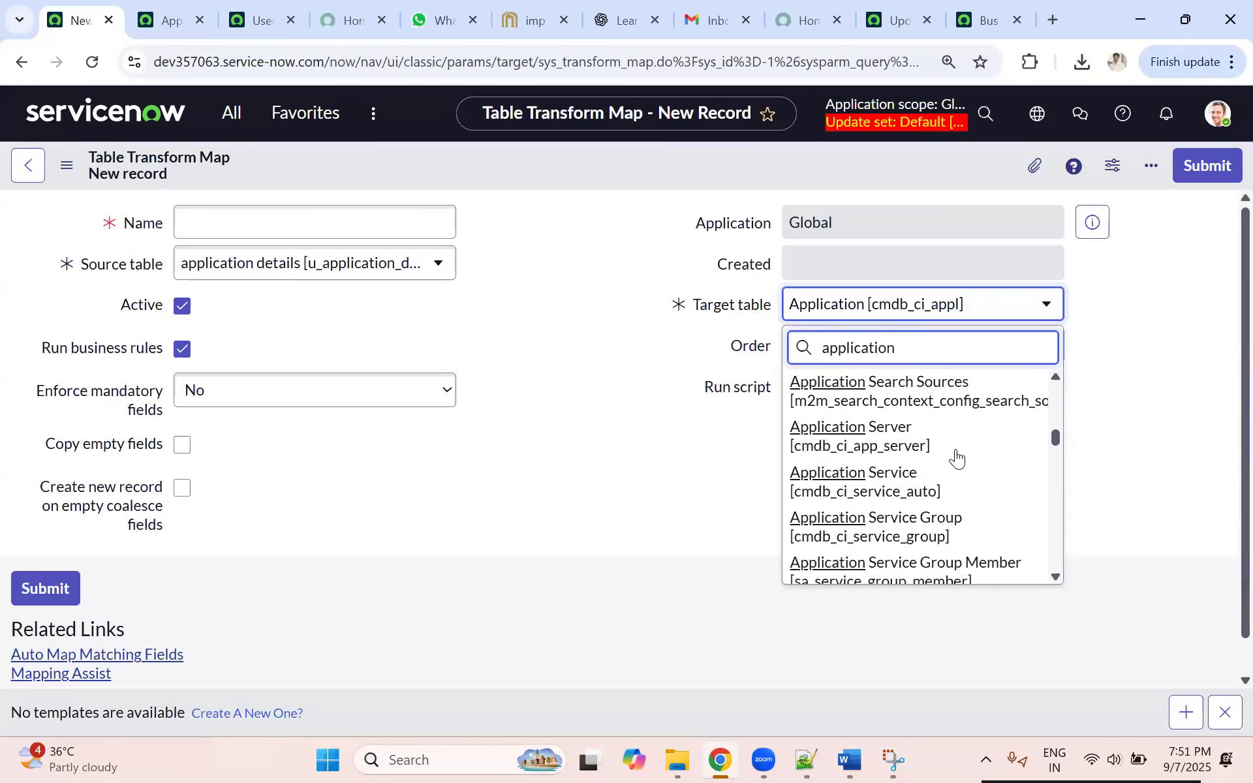
scroll(956, 457, "down", 5)
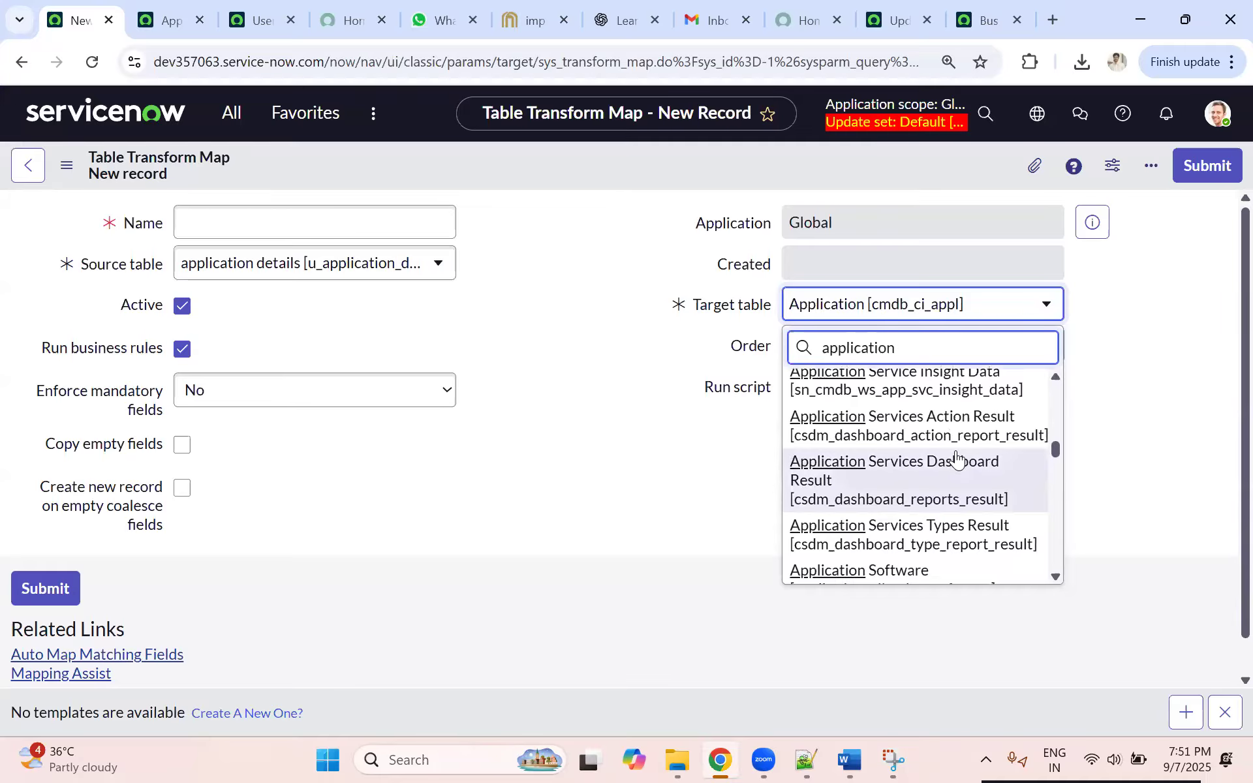
scroll(956, 459, "down", 2)
scroll(956, 458, "down", 3)
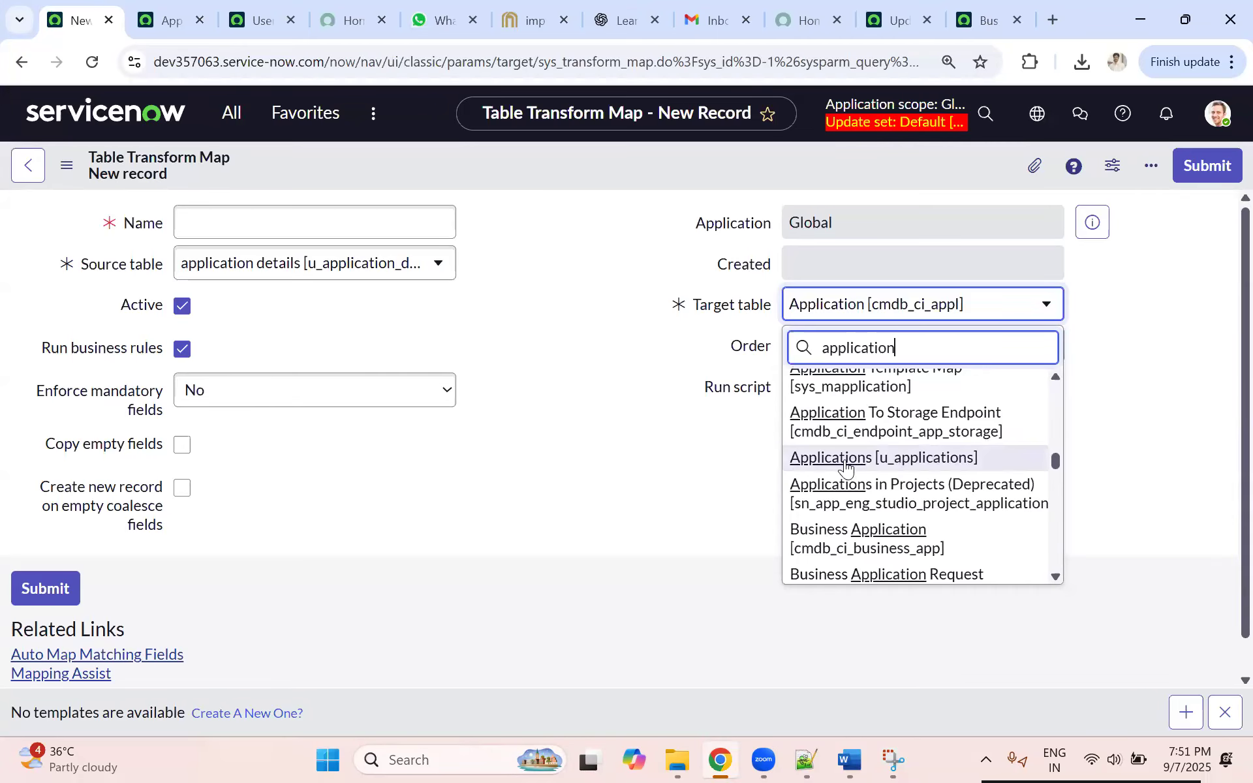
left_click(890, 461)
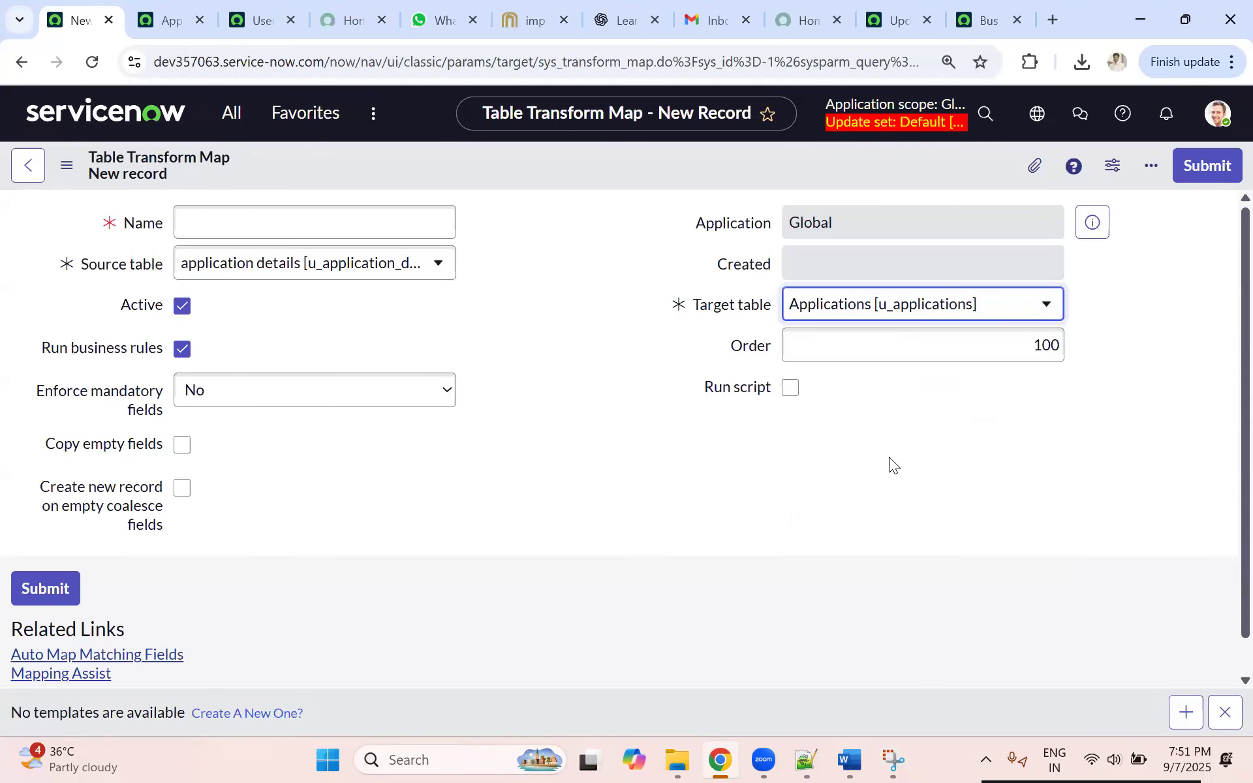
Step: Name the transform map "Application Data transform"
left_click(218, 222)
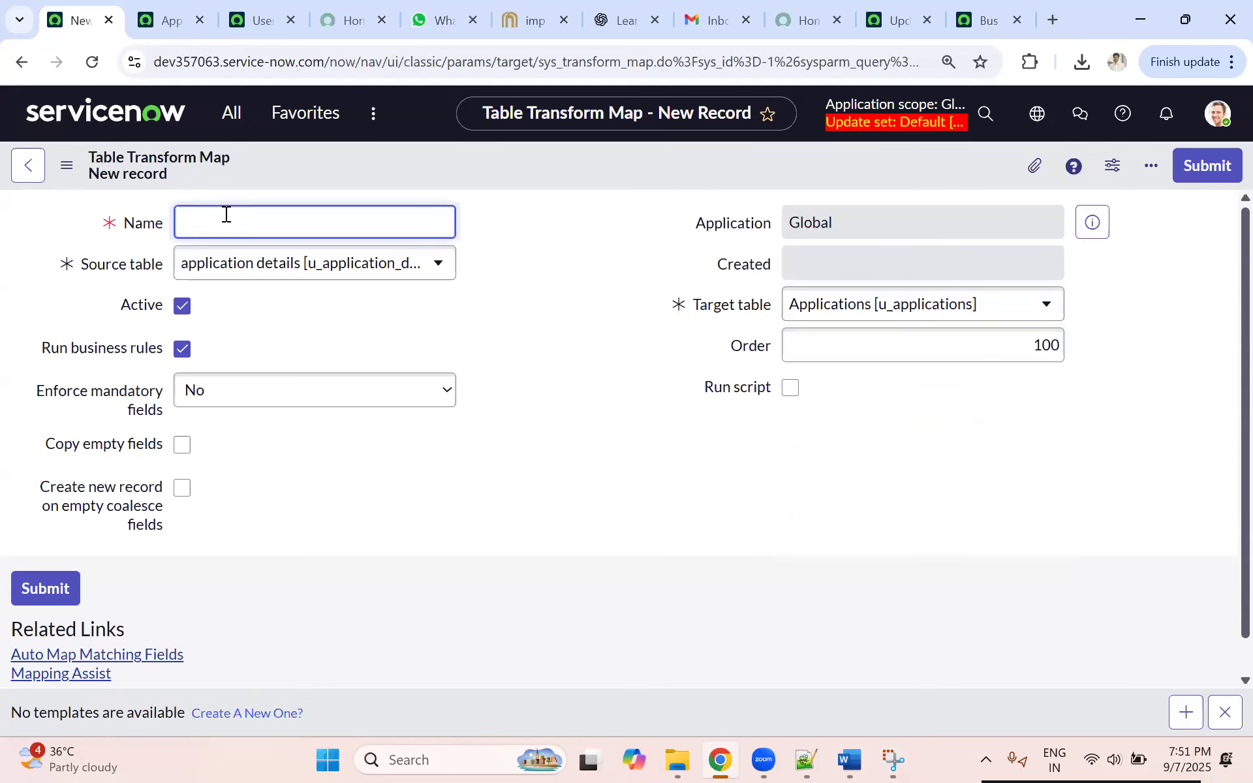
type("AP")
type("pplication")
type(" Data G")
type("trans")
type("form")
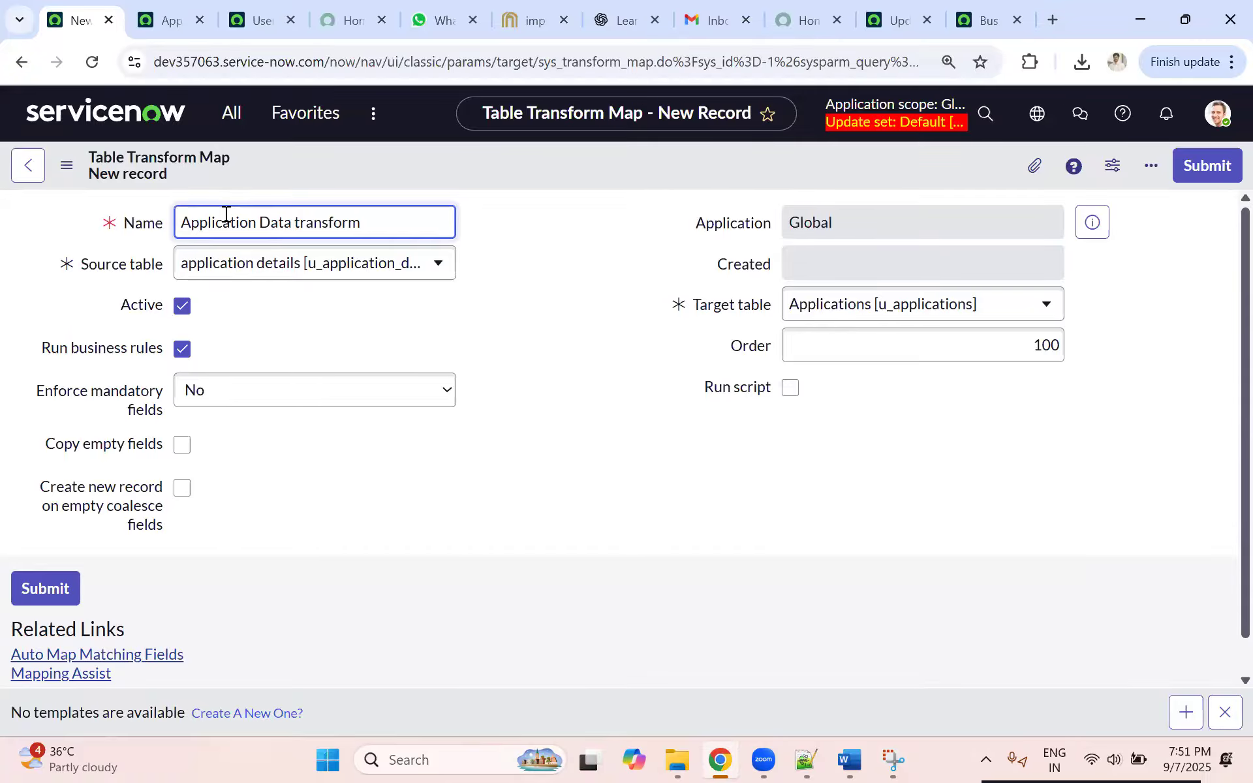
left_click(539, 283)
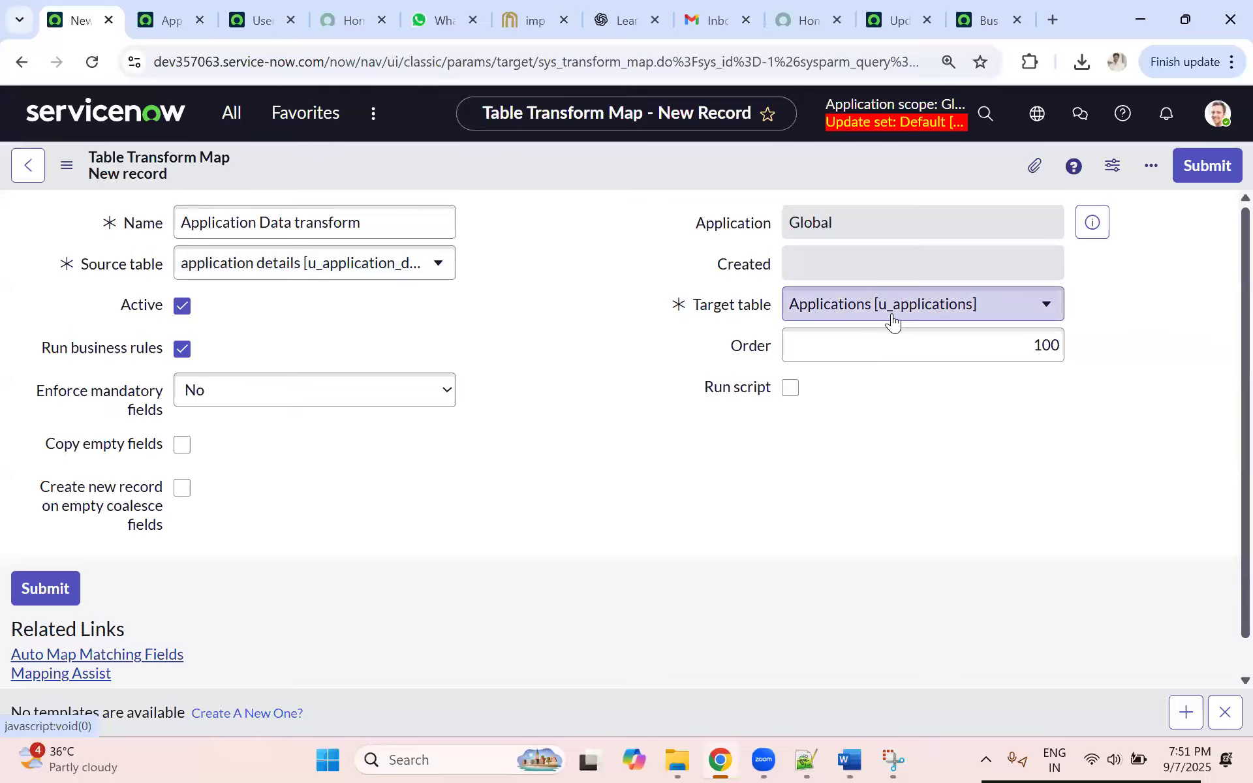
Step: Open Mapping Assist for the transform map and look through the application details source fields
scroll(401, 402, "down", 1)
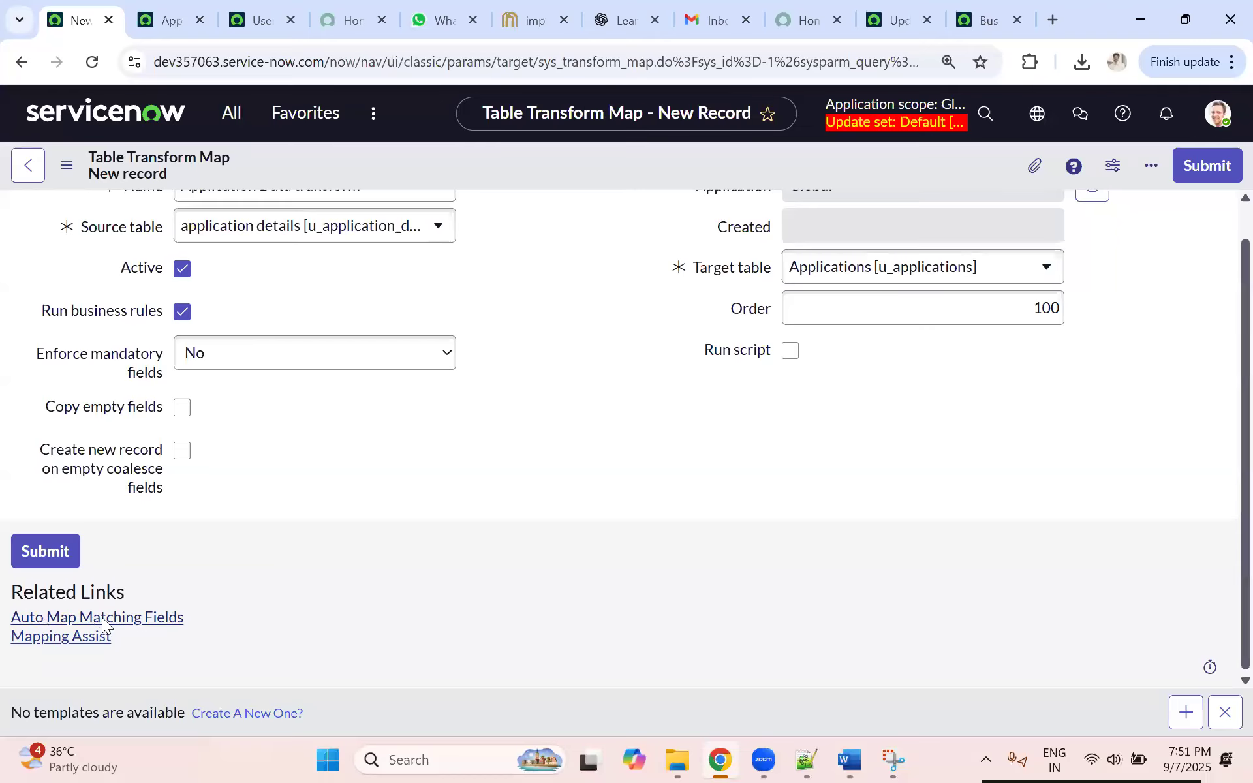
left_click(63, 635)
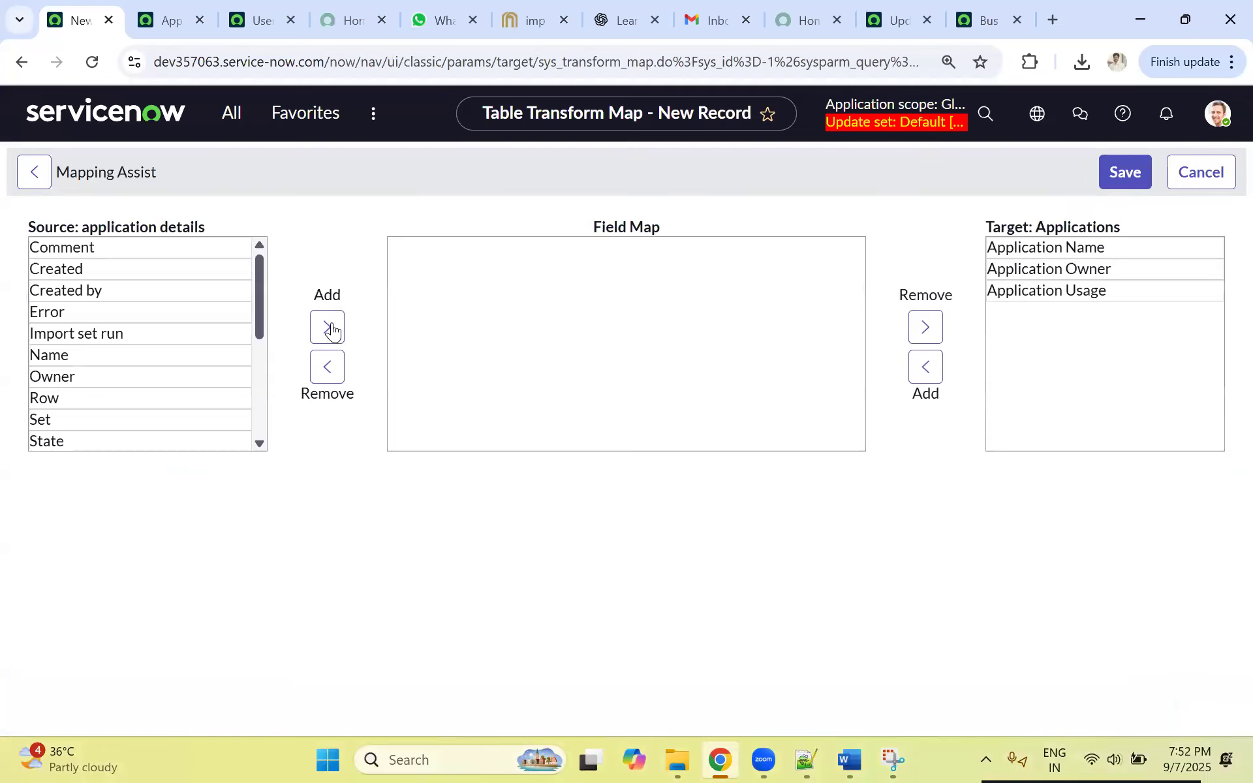
scroll(111, 357, "down", 4)
scroll(123, 327, "up", 3)
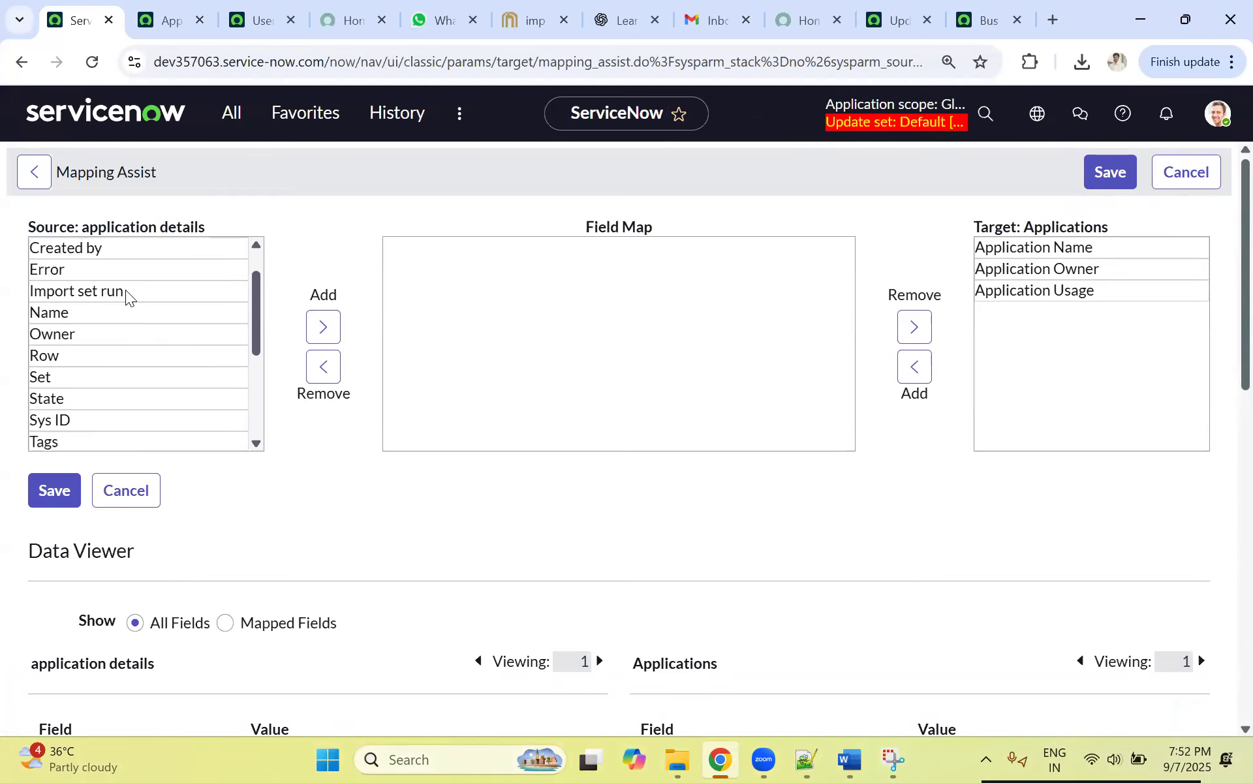
scroll(105, 299, "up", 1)
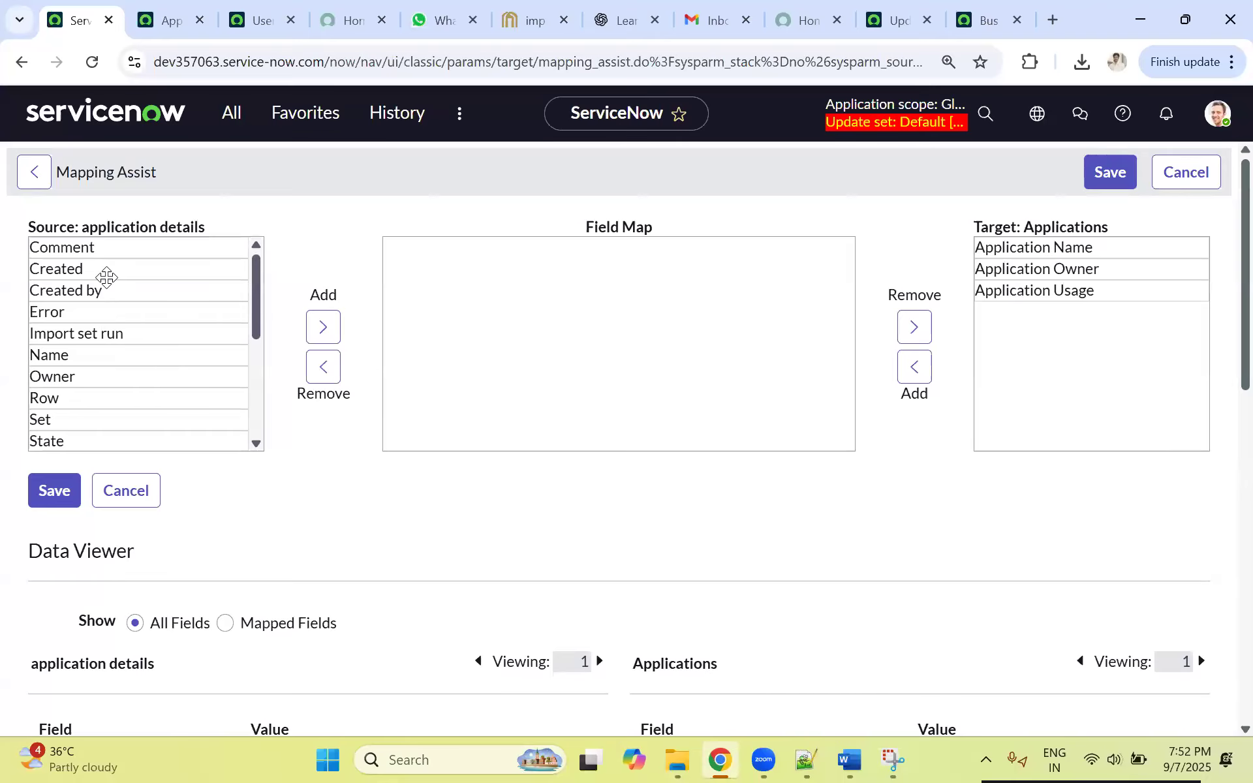
Step: Map the source field Owner to the target field Application Owner in the field map
left_click(59, 379)
scroll(106, 375, "down", 2)
scroll(180, 389, "down", 5)
scroll(154, 366, "up", 4)
scroll(149, 353, "up", 4)
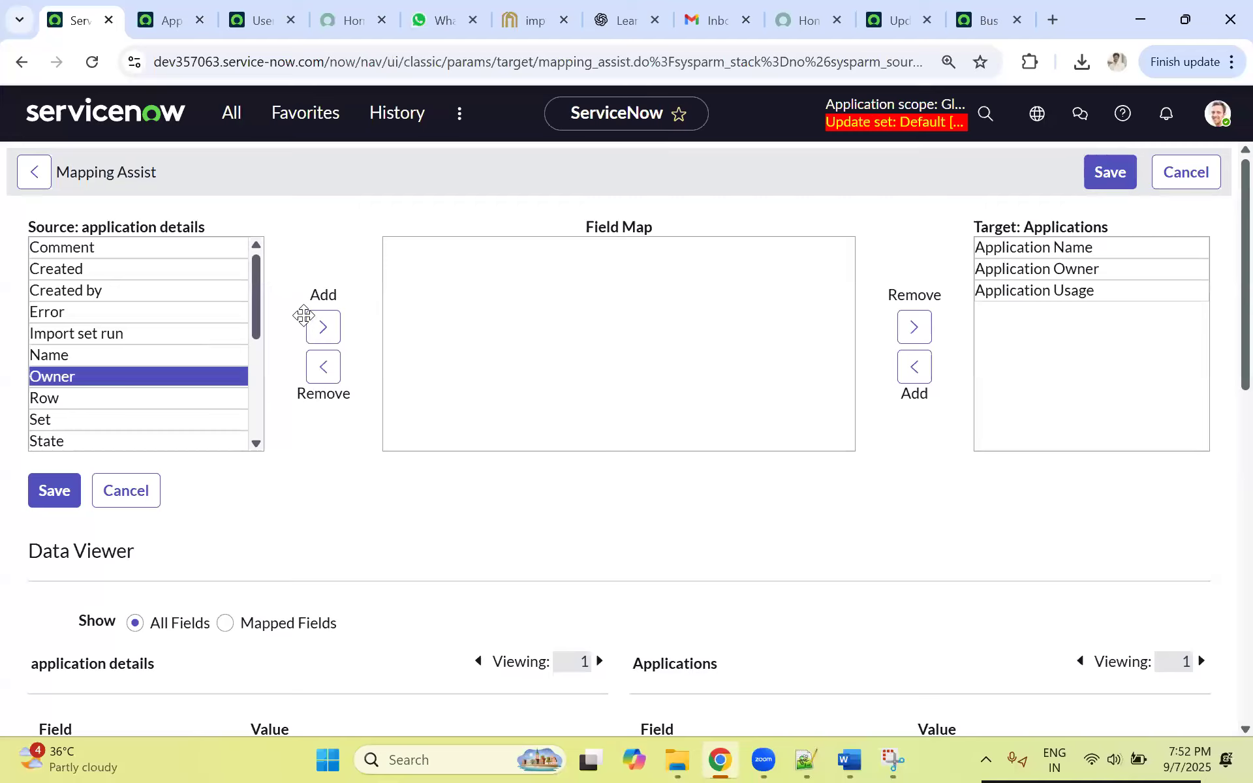
left_click(321, 331)
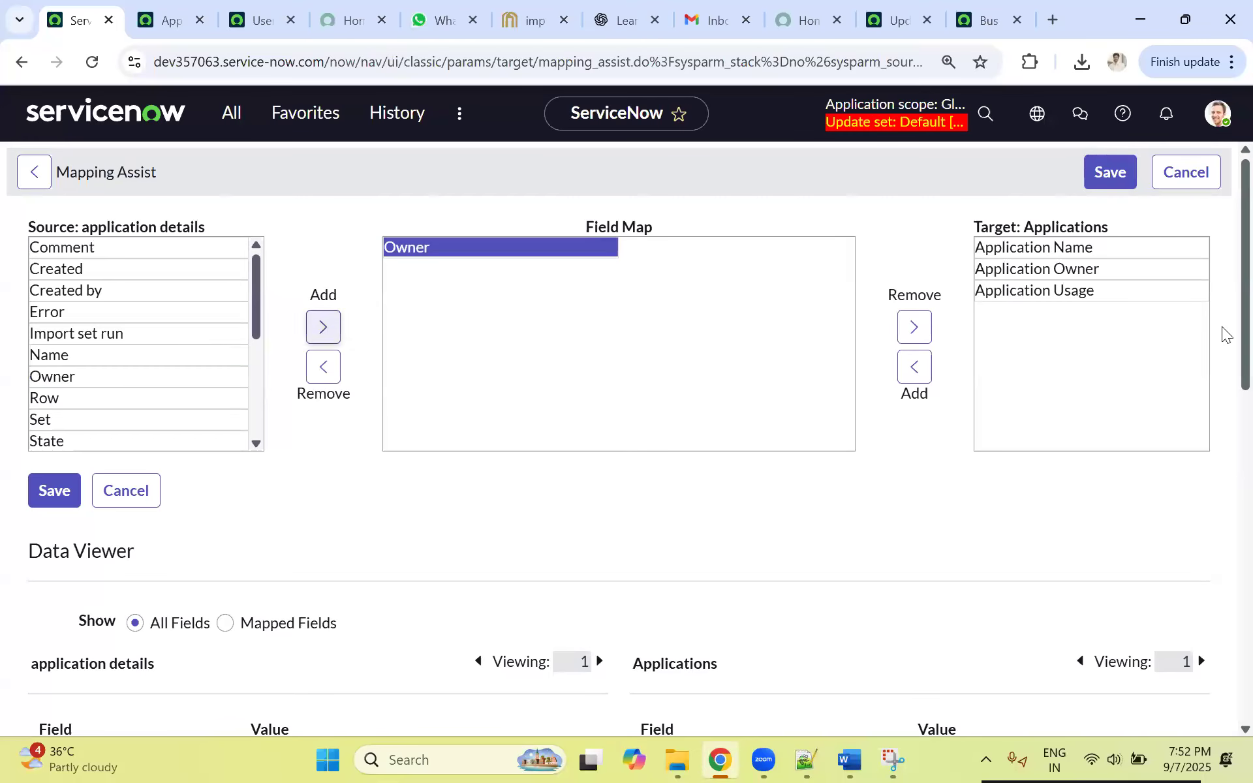
left_click(1034, 271)
left_click(917, 369)
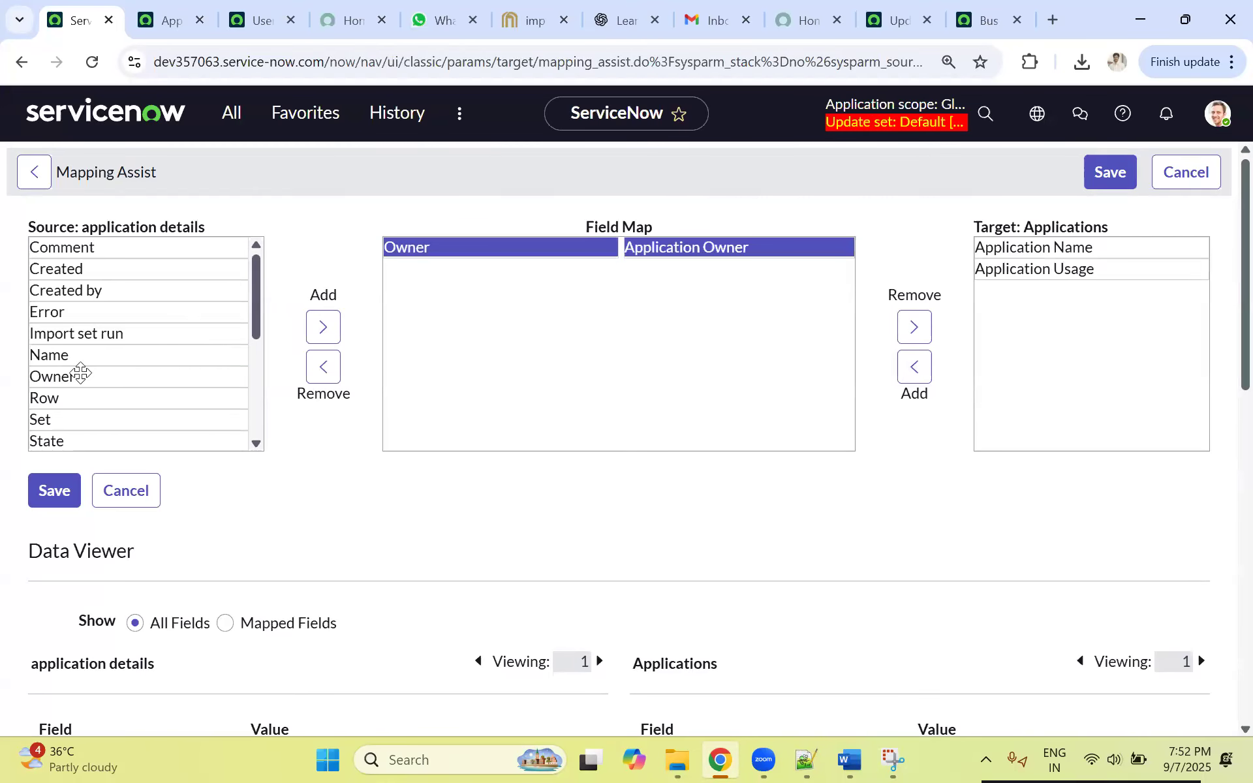
Step: Select the Name field among the application details source fields for mapping
scroll(107, 388, "down", 3)
scroll(109, 388, "down", 2)
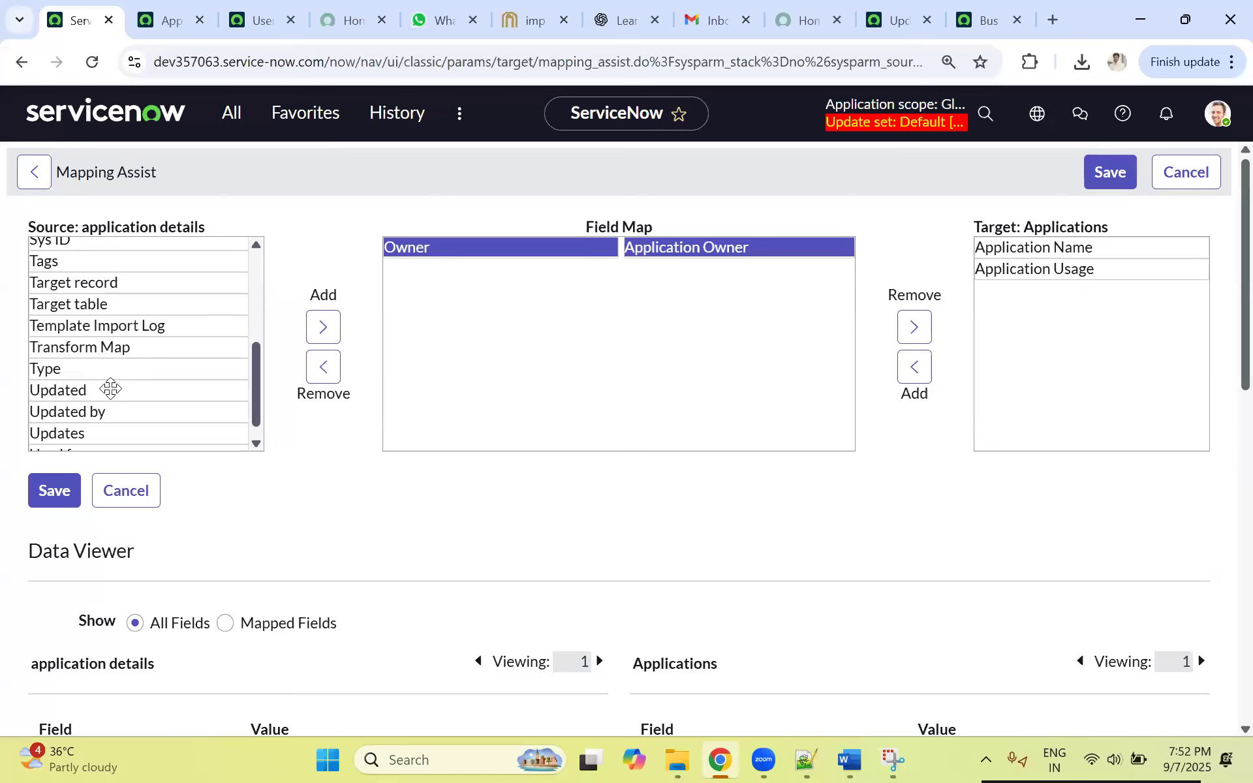
scroll(192, 415, "up", 5)
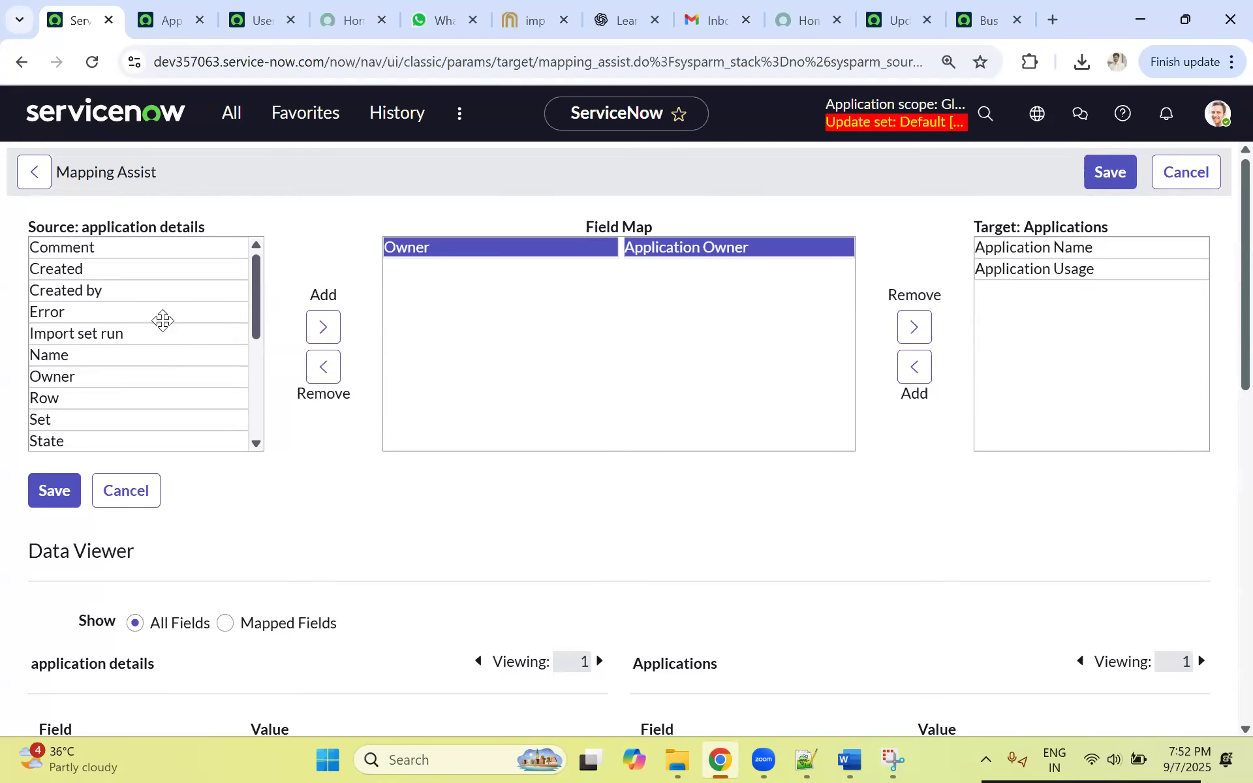
left_click(84, 357)
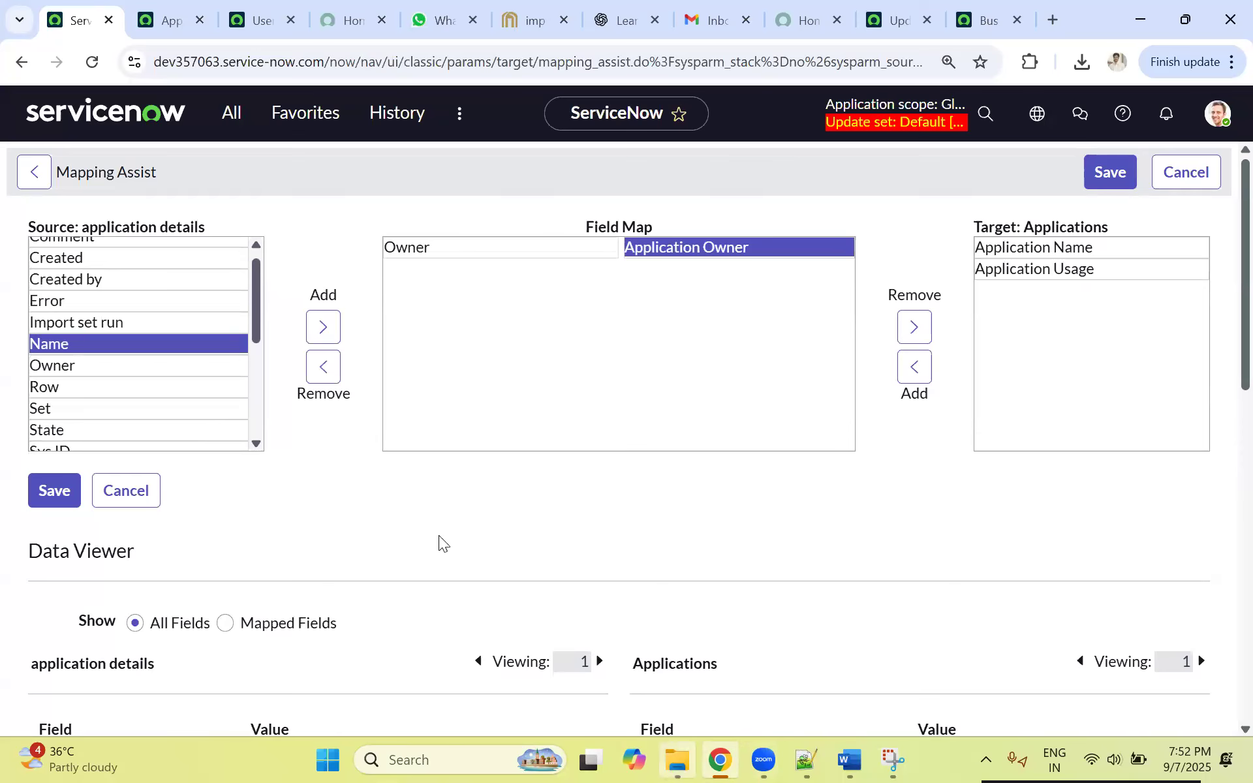
Step: Review the column headers of the Application Details workbook in Excel and return to Mapping Assist in the browser
left_click(677, 761)
left_click(219, 228)
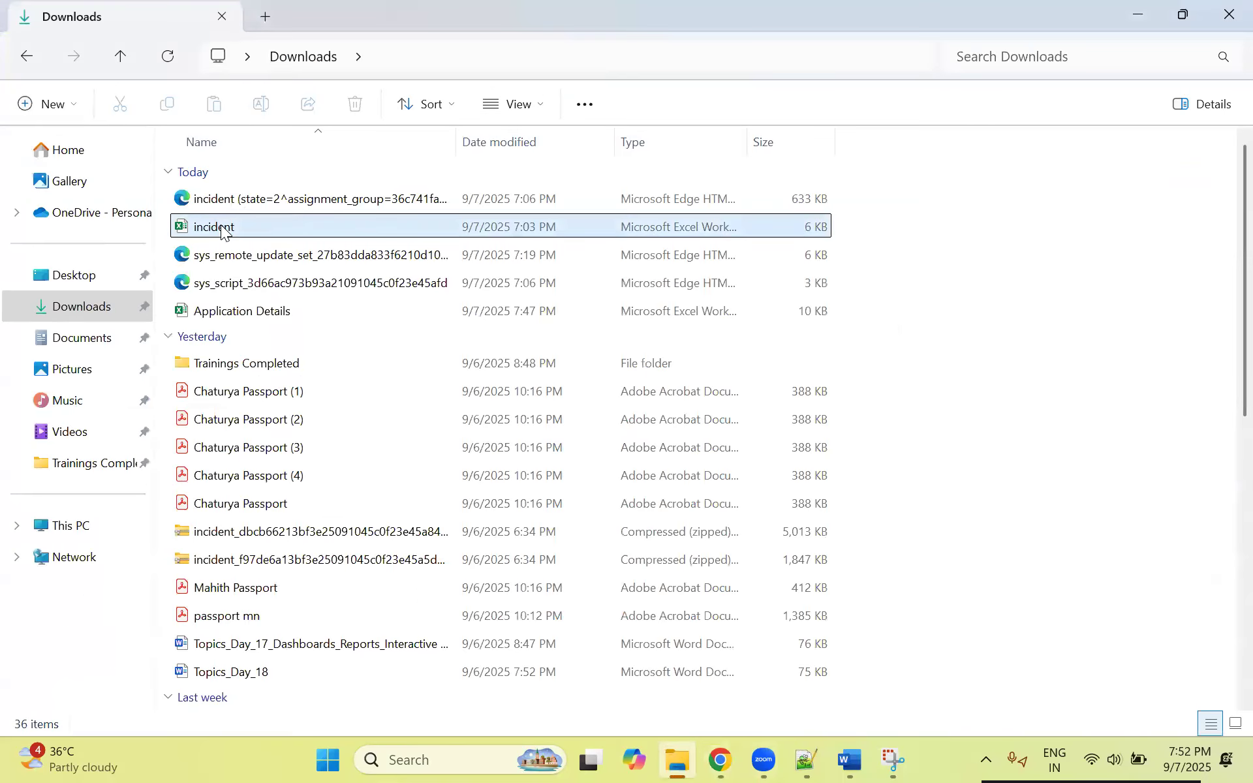
double_click(237, 315)
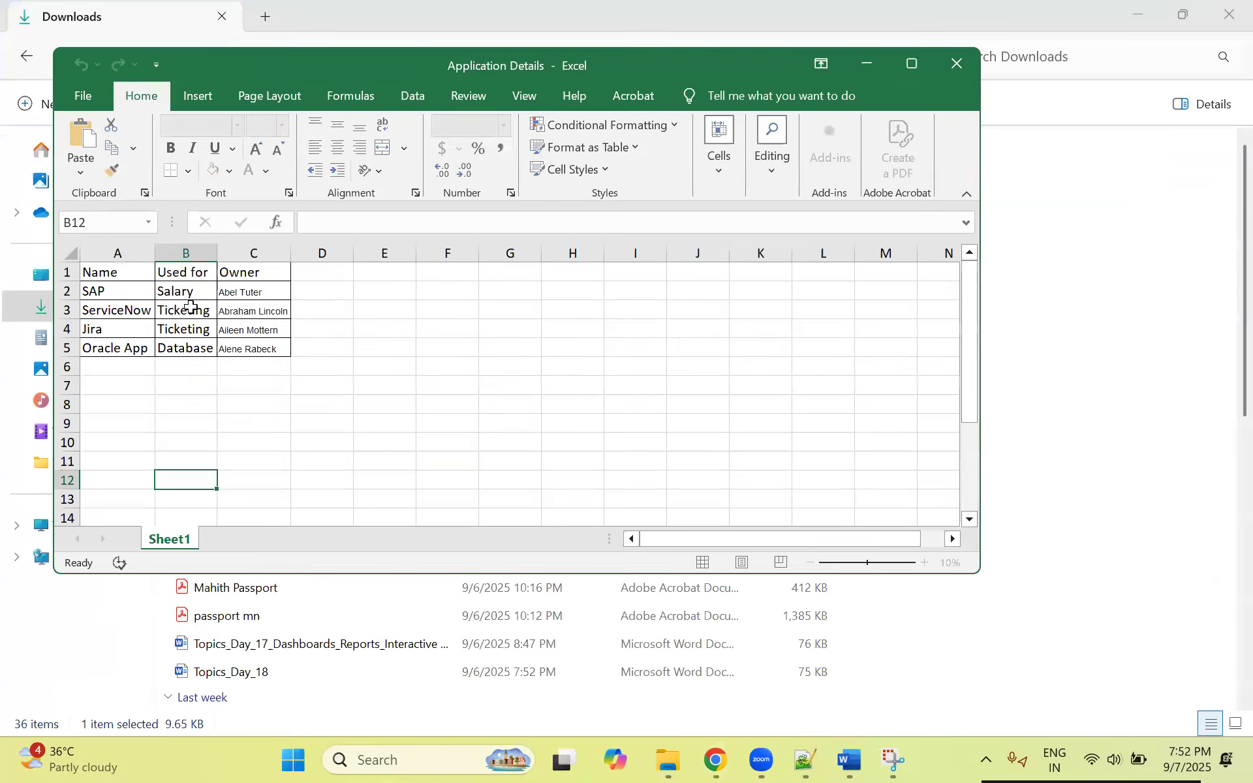
left_click(708, 535)
left_click(867, 63)
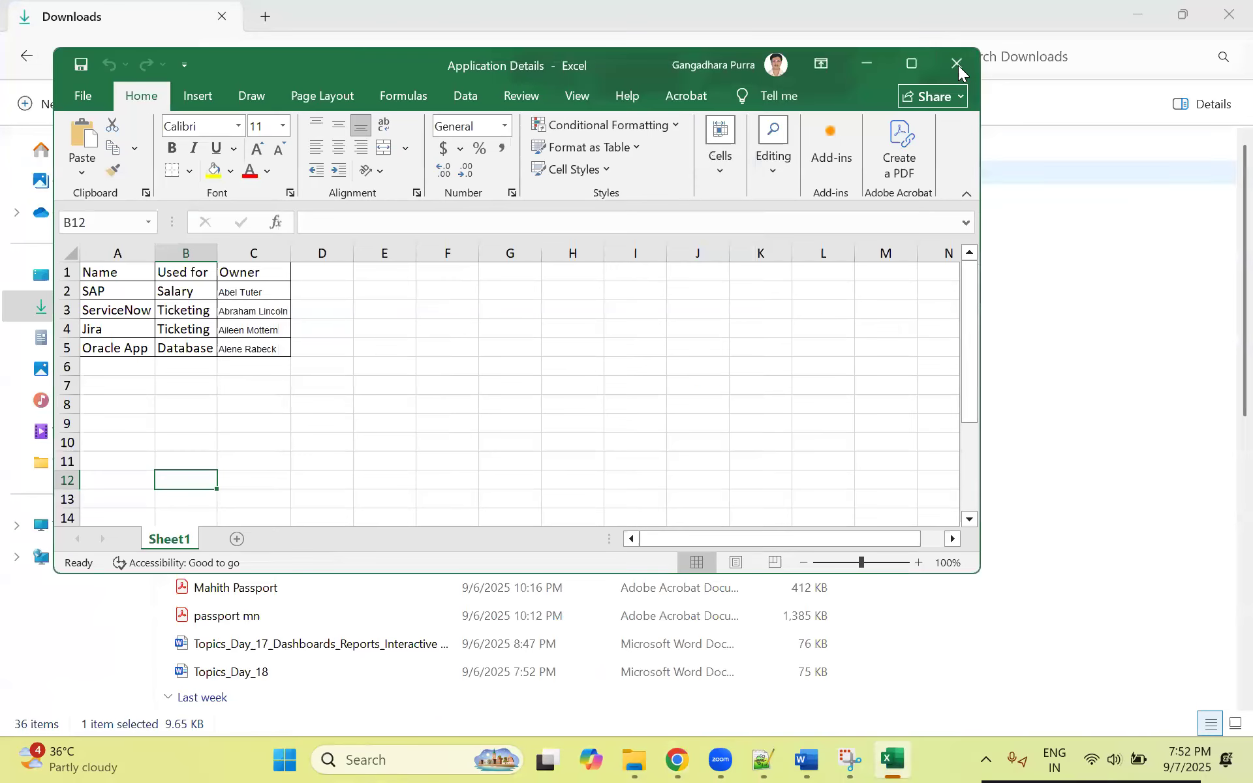
left_click(958, 65)
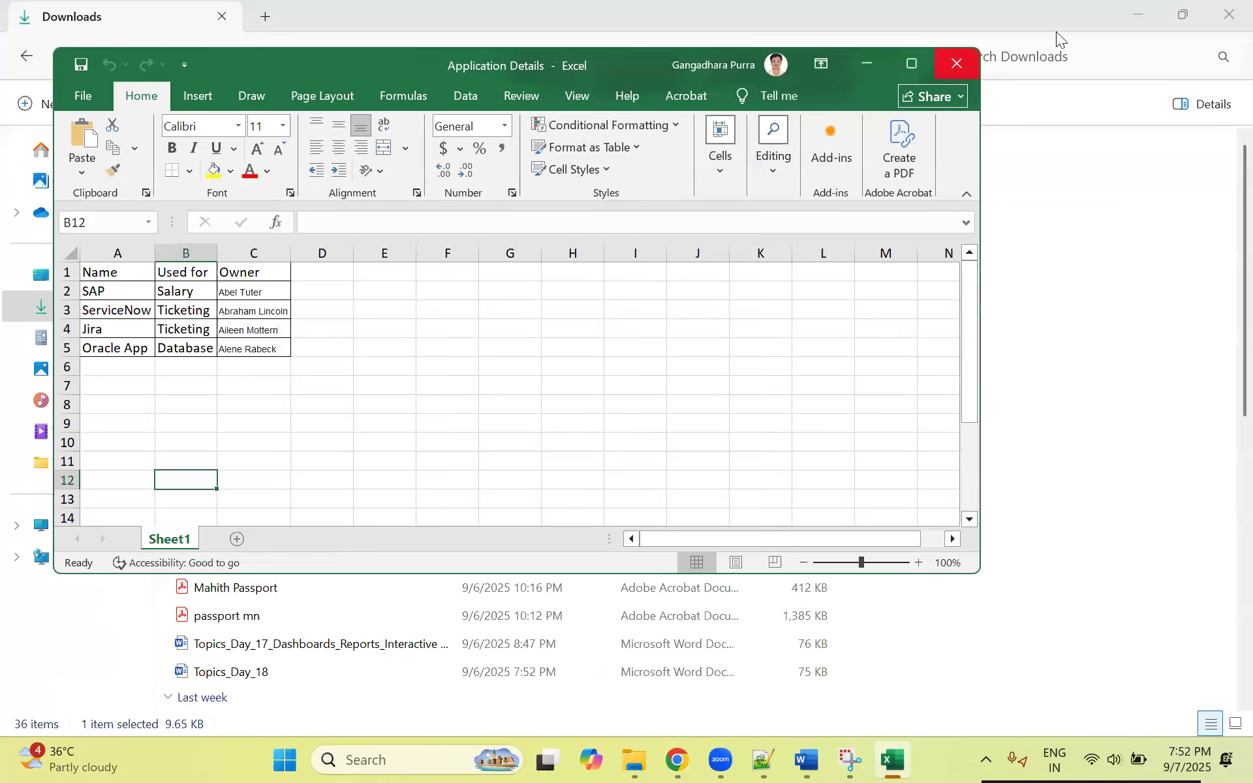
left_click(1136, 25)
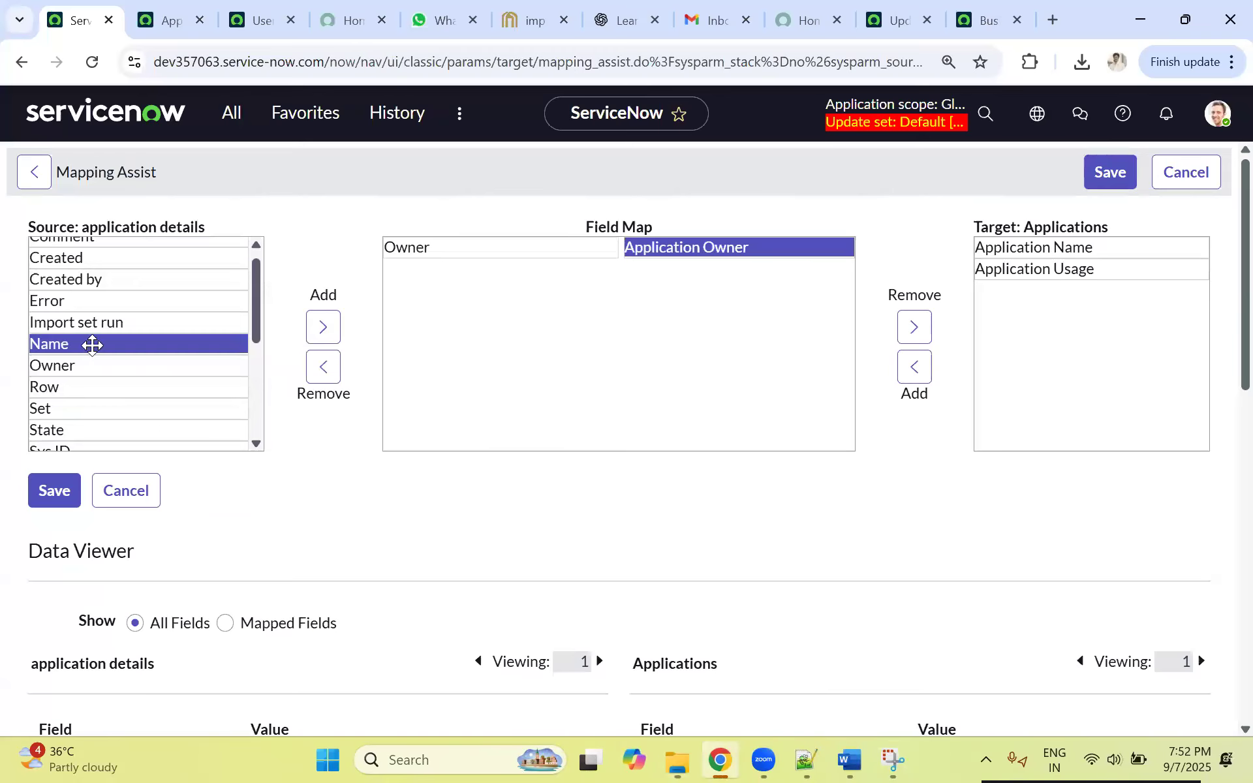
Step: Map the source field Name to the target field Application Name in the field map
left_click(323, 326)
left_click(1005, 250)
left_click(914, 367)
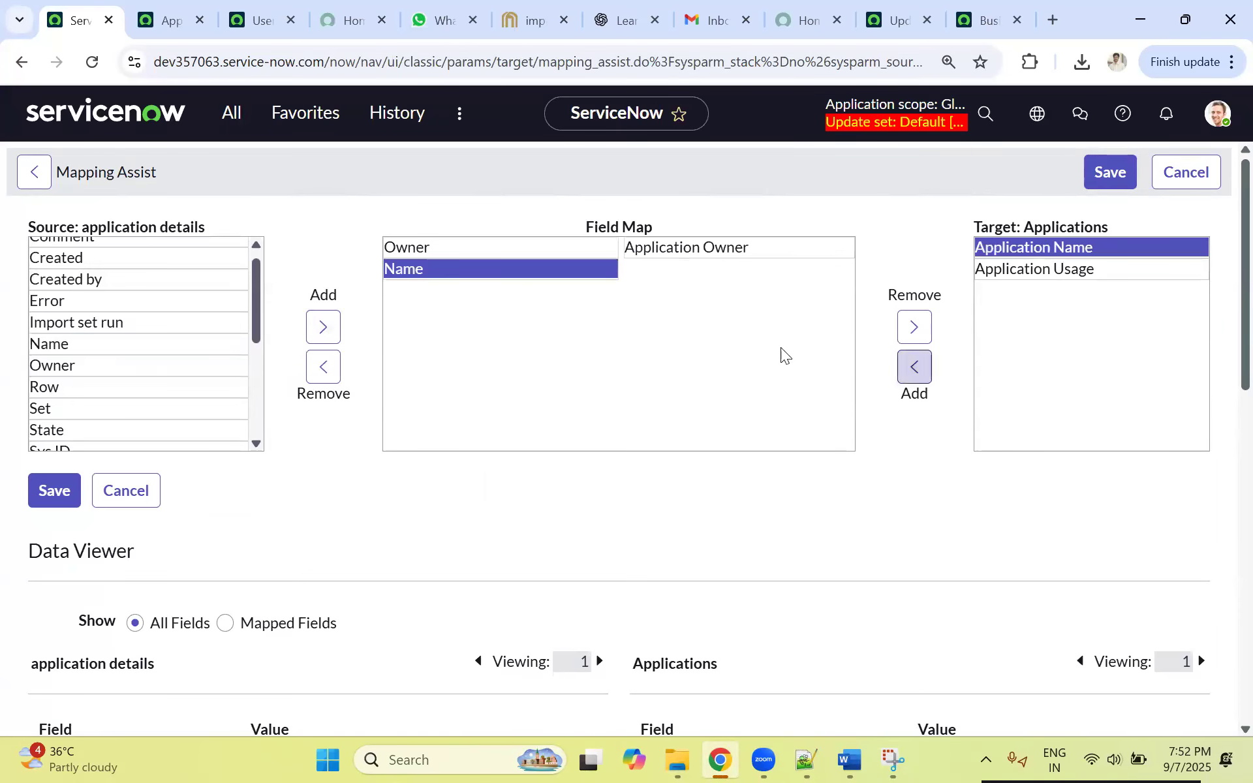
Step: Map the source field Used for to the target field Application Usage in the field map
left_click(999, 248)
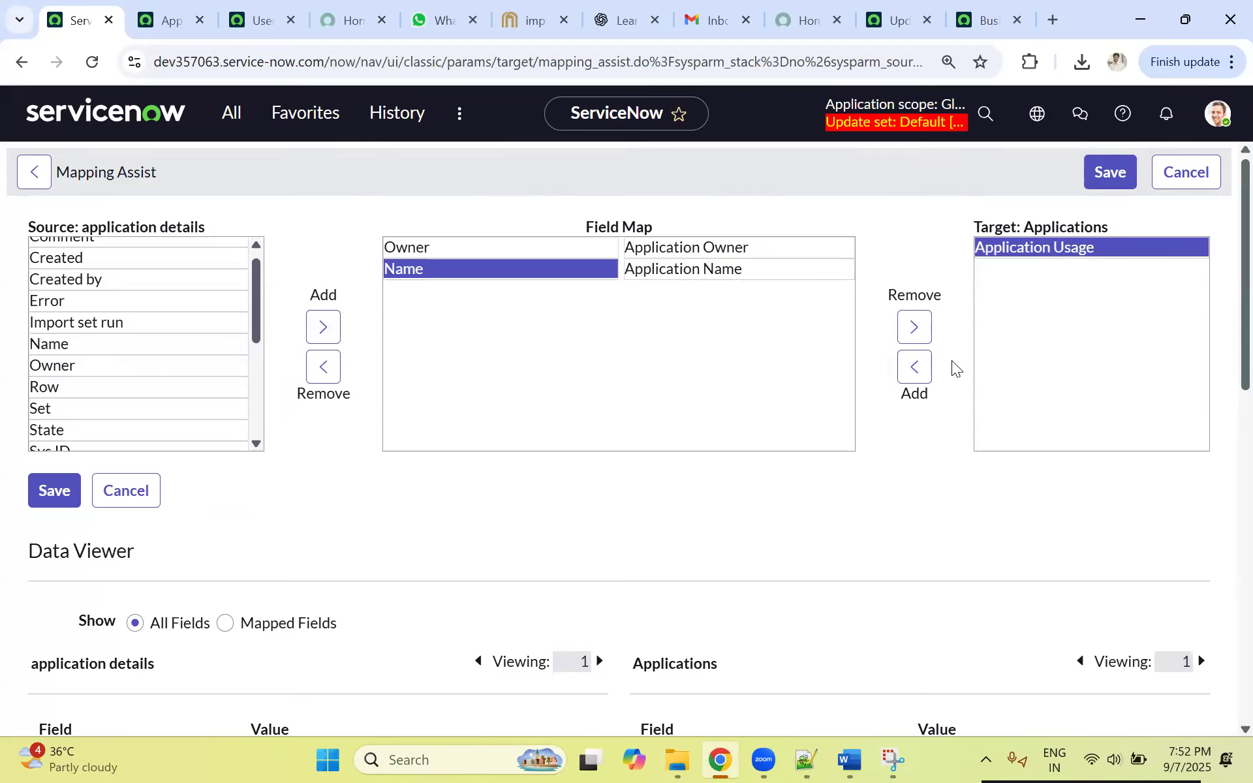
left_click(913, 366)
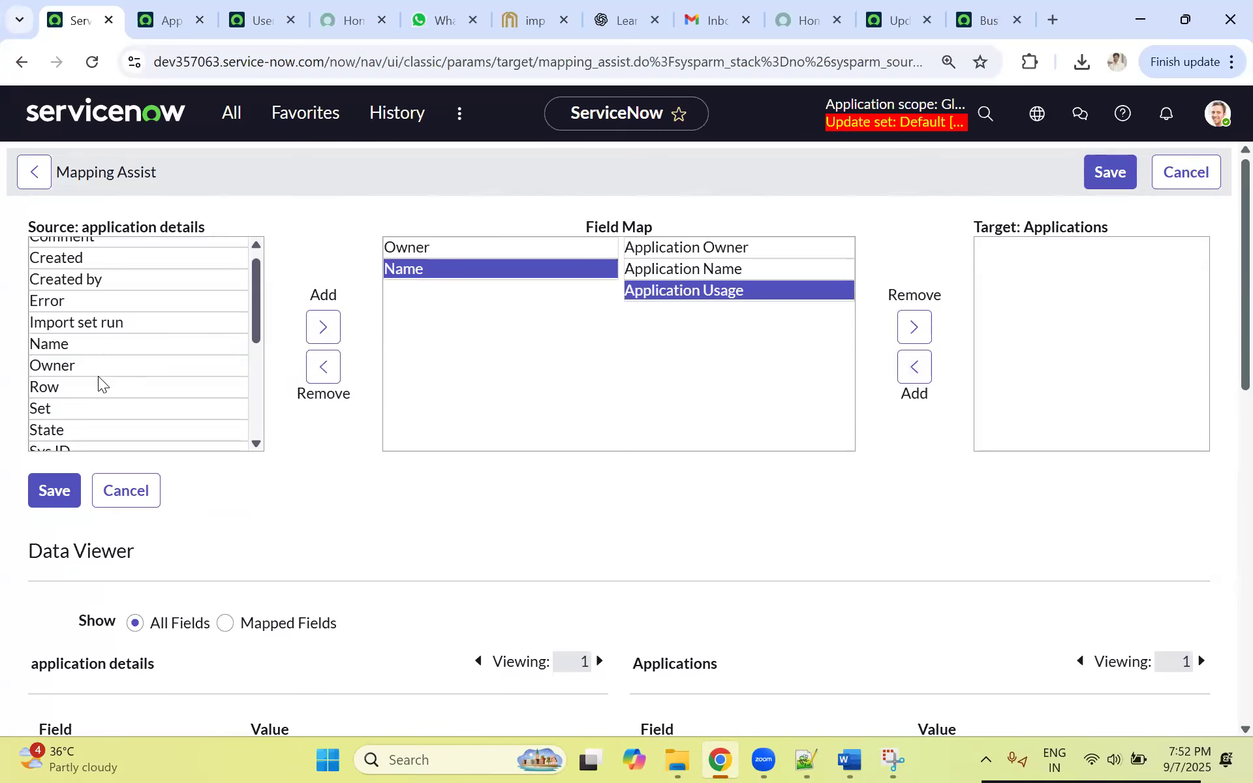
scroll(93, 350, "down", 1)
scroll(93, 350, "down", 1)
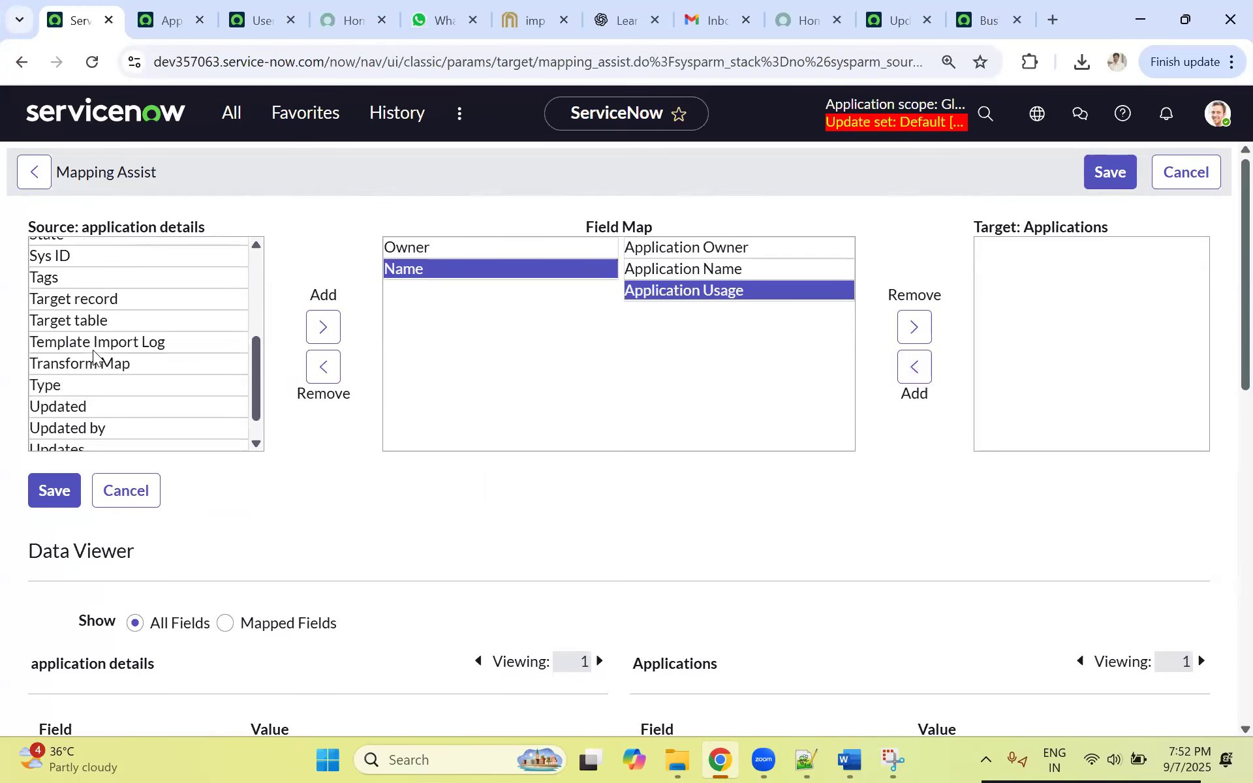
scroll(112, 356, "down", 1)
scroll(113, 357, "up", 3)
scroll(105, 425, "down", 3)
left_click(75, 439)
left_click(323, 330)
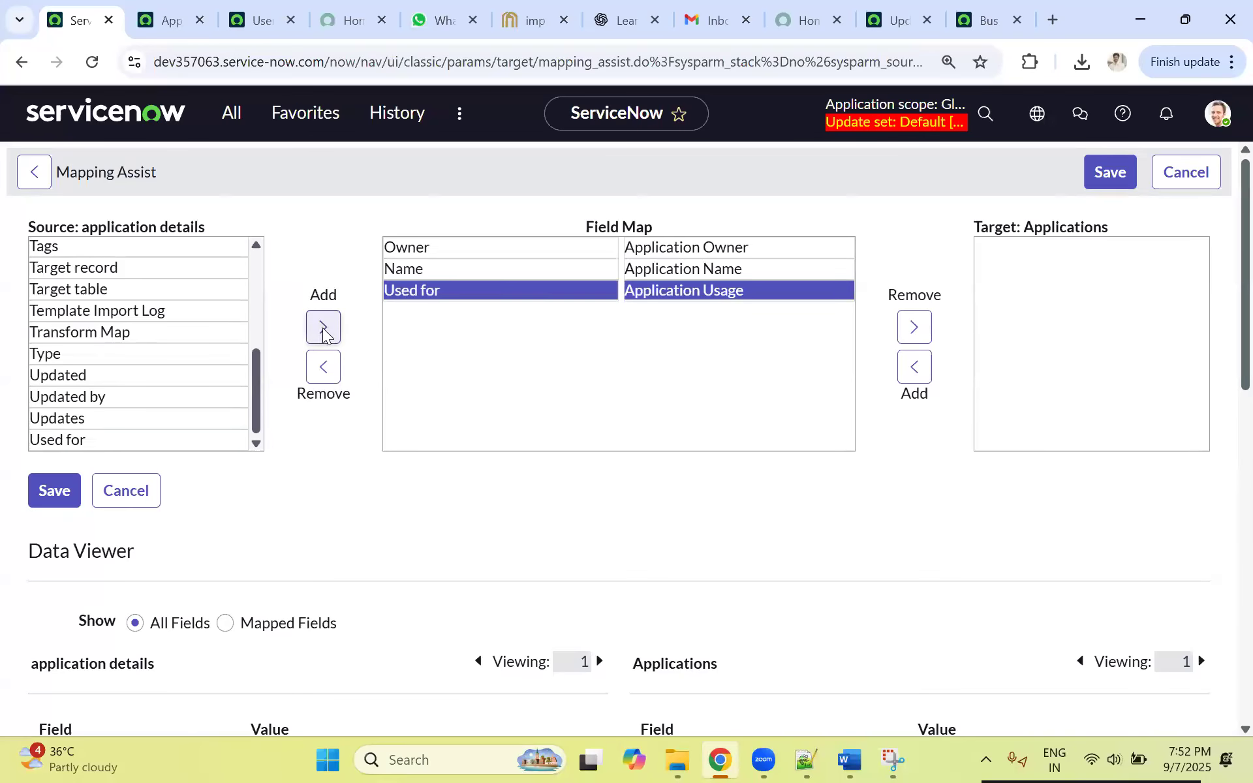
Step: Save the field mapping and review the resulting field maps on the Application Data transform record
scroll(807, 365, "down", 3)
scroll(803, 384, "down", 3)
scroll(802, 385, "up", 6)
left_click(1105, 183)
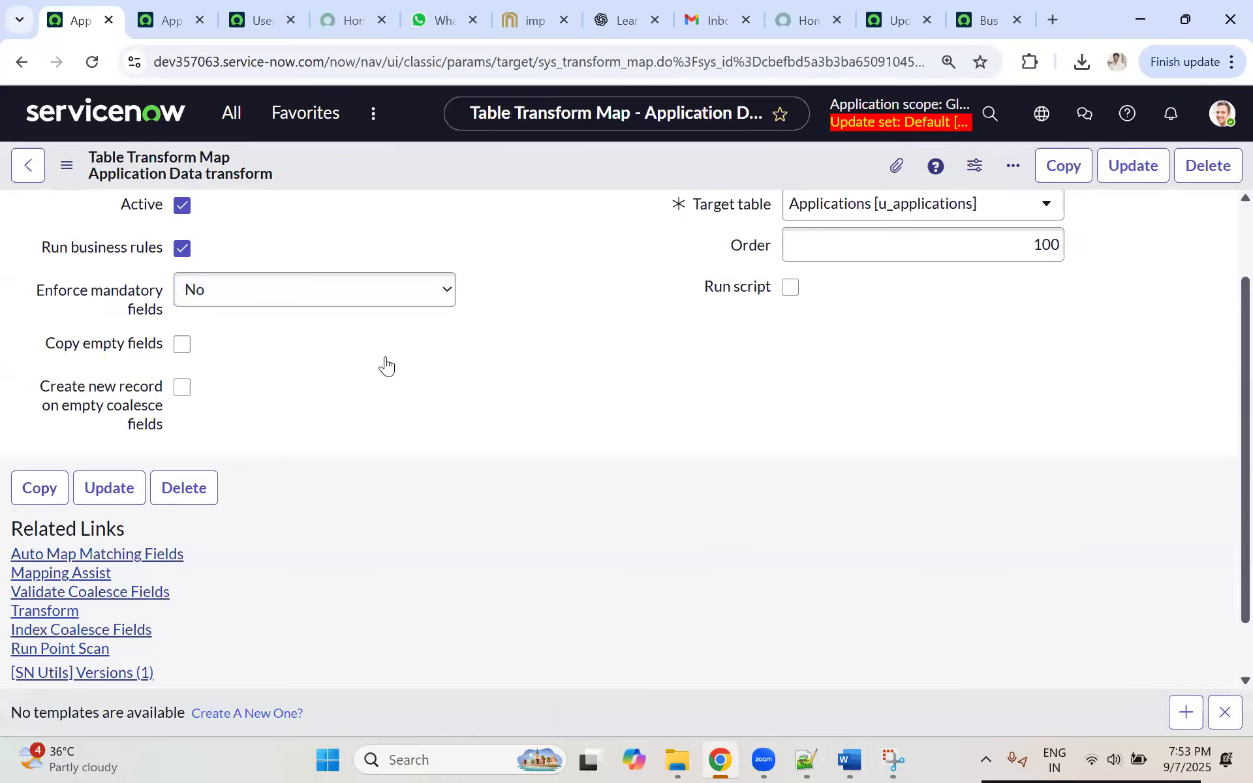
scroll(388, 366, "down", 1)
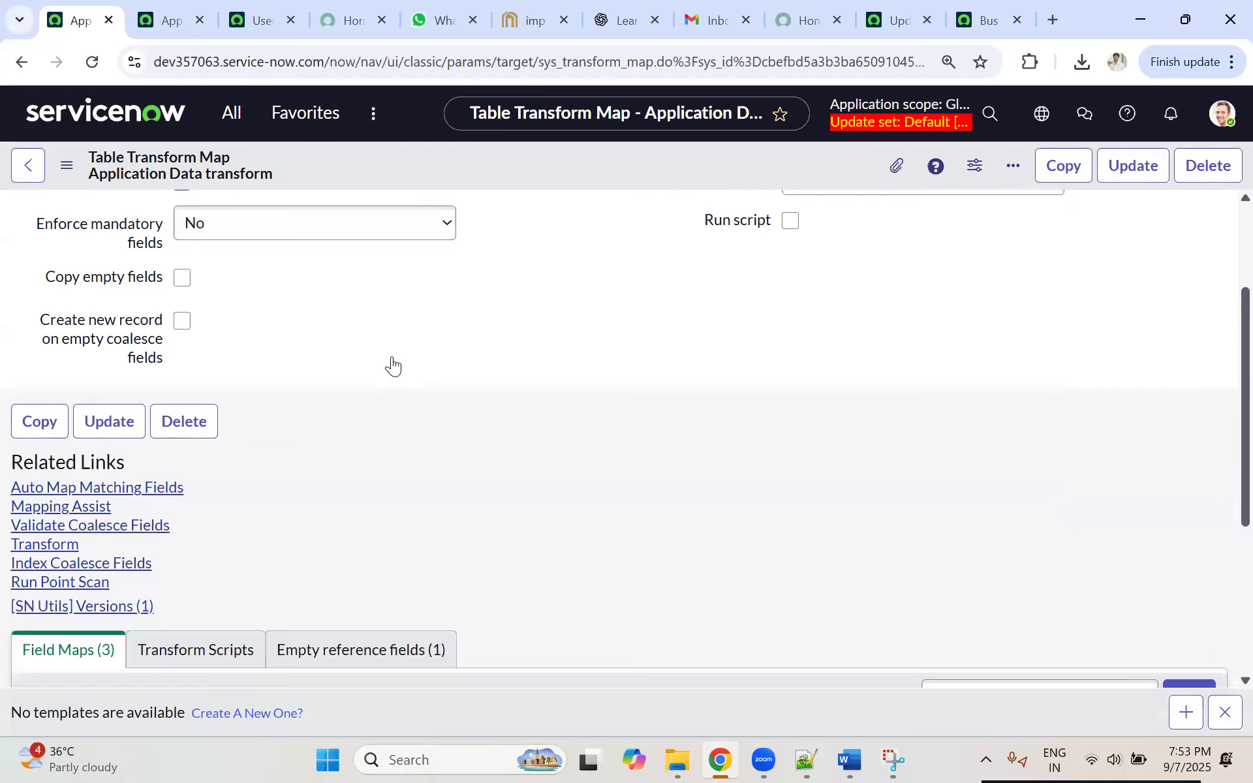
scroll(392, 365, "down", 3)
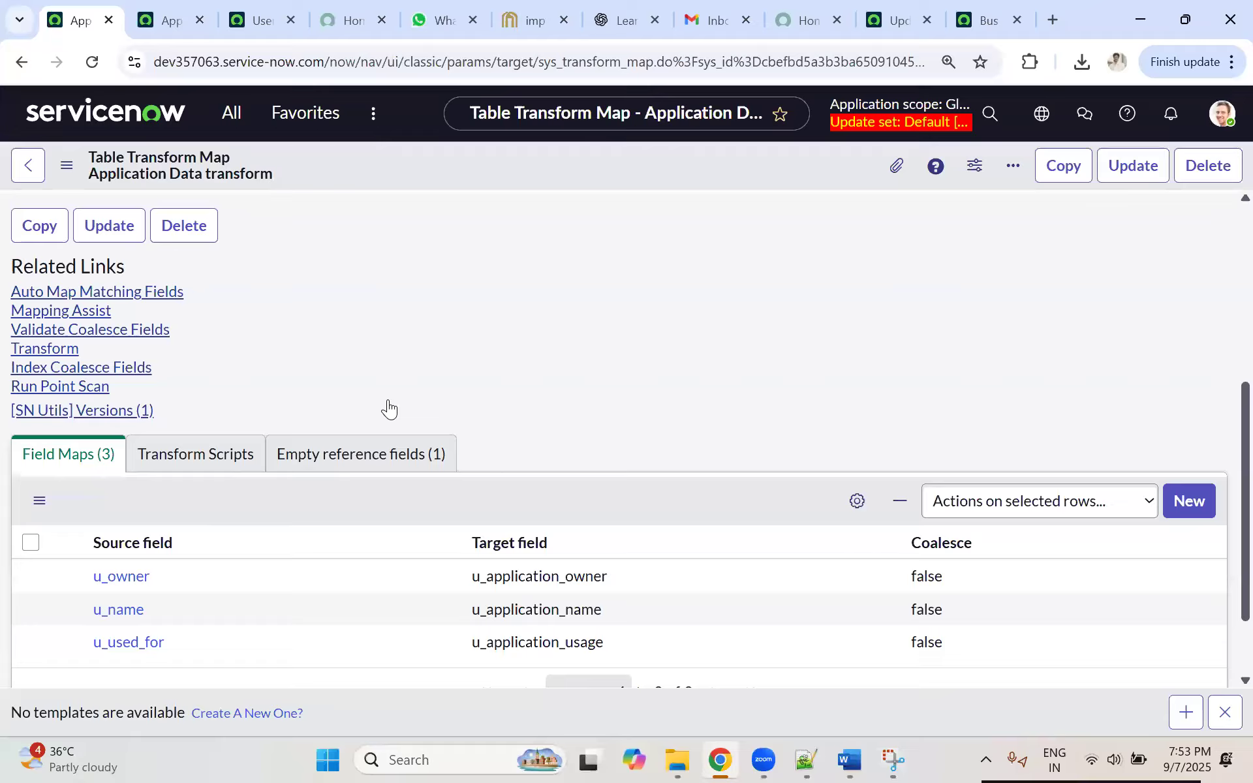
scroll(391, 411, "up", 4)
scroll(436, 551, "down", 4)
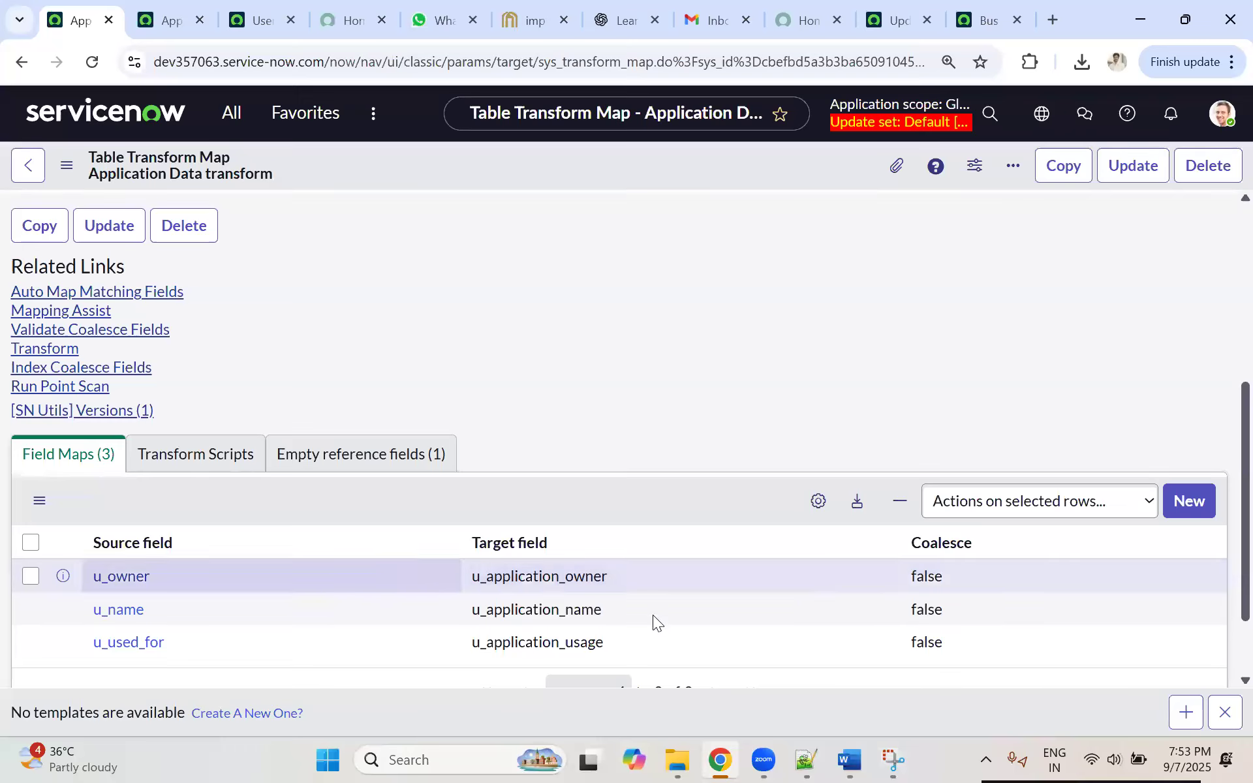
Step: Try setting Coalesce to true on the u_name field map, then put it back to false
double_click(604, 612)
left_click_drag(603, 610, 470, 609)
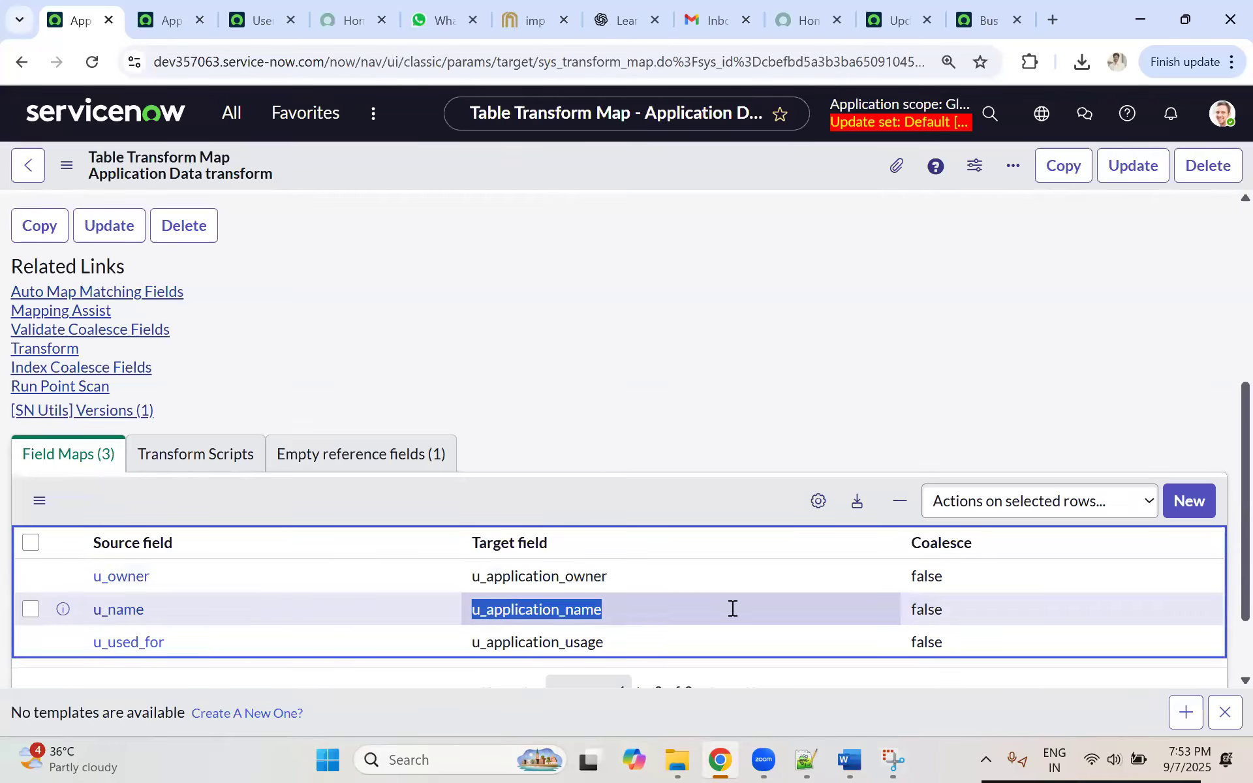
left_click(952, 608)
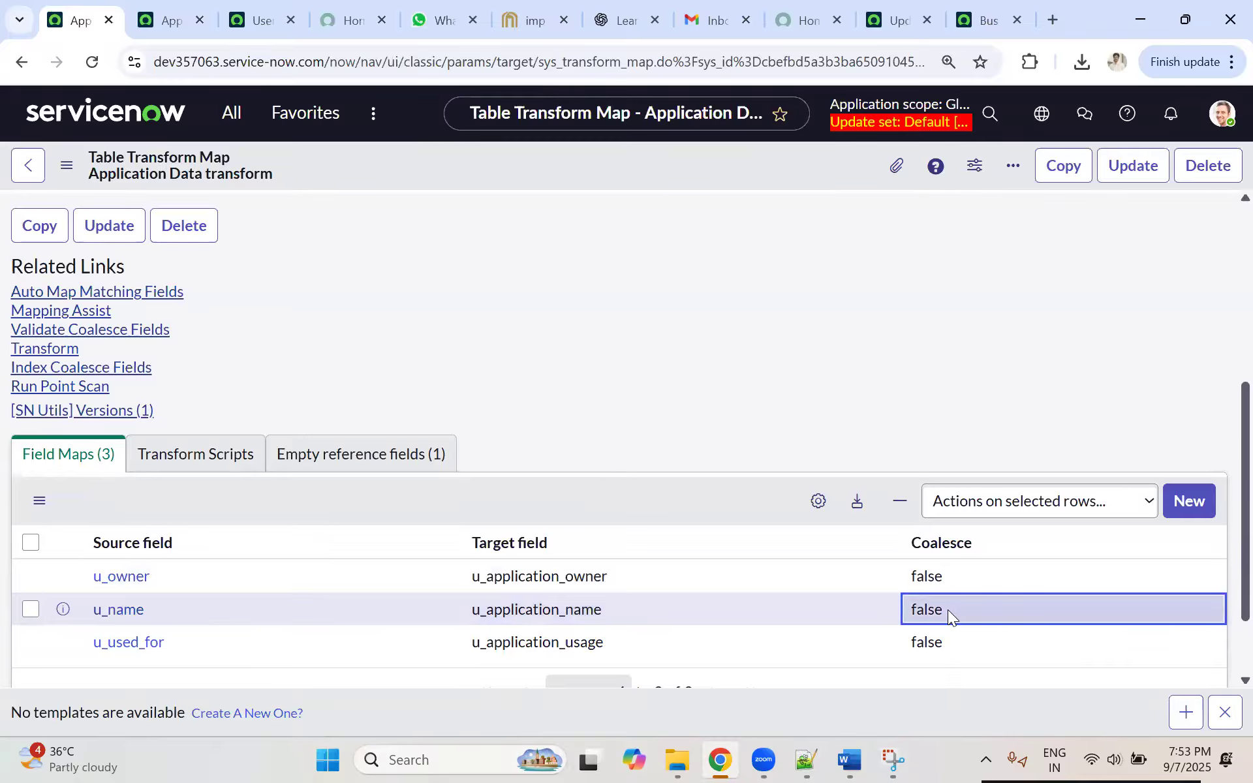
double_click(950, 623)
left_click(950, 623)
left_click(942, 648)
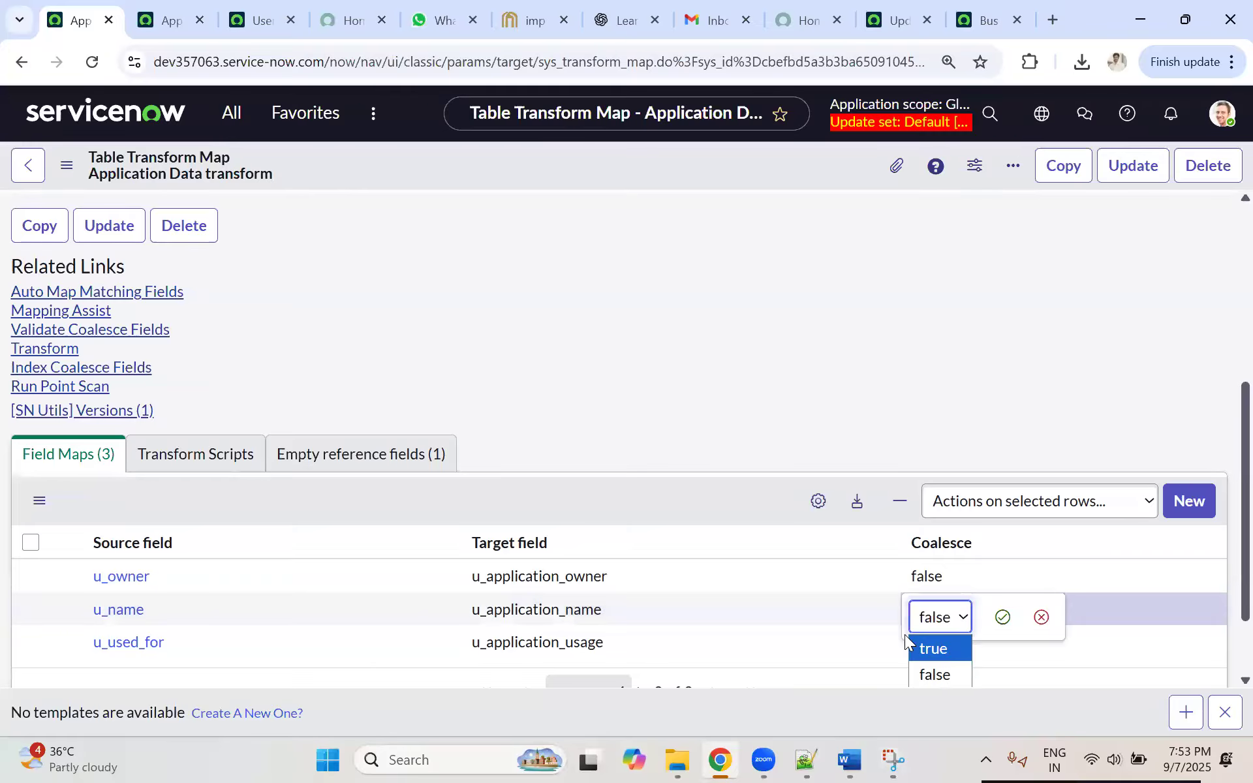
left_click(949, 623)
left_click(1003, 620)
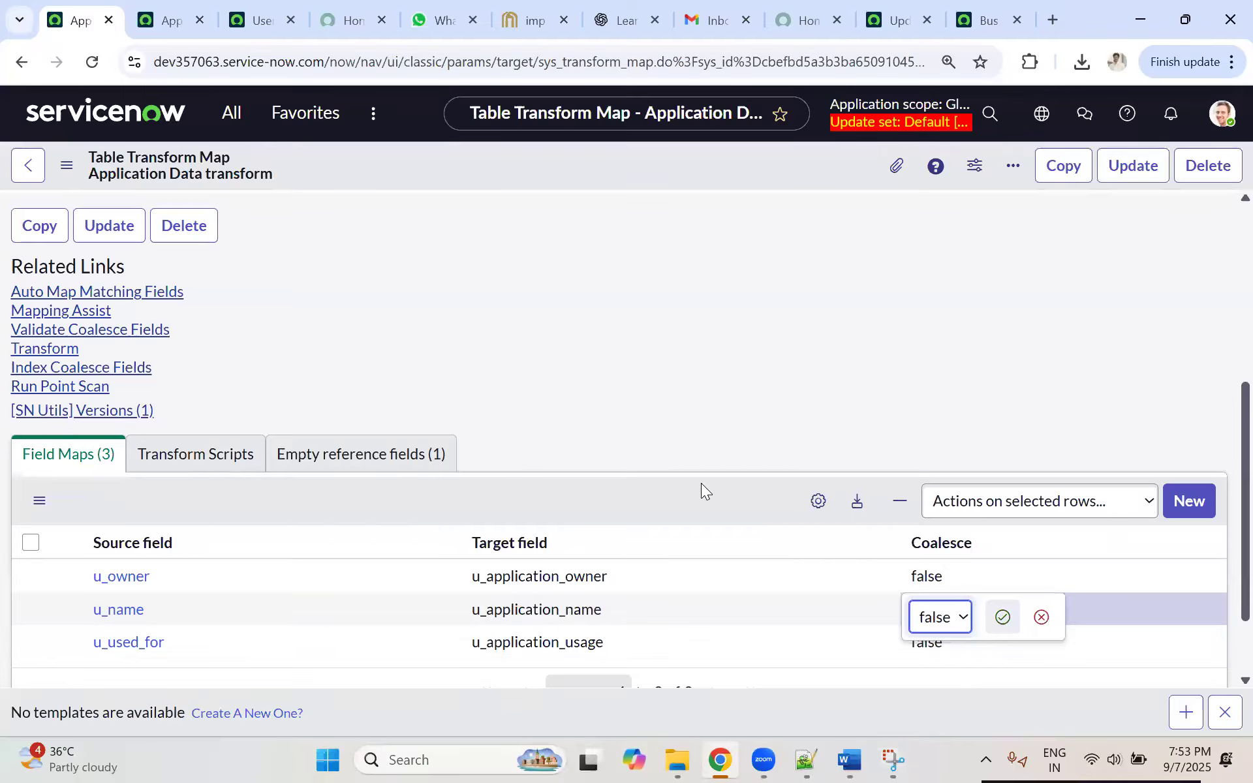
Step: Run the transform of import set ISET0010001 with the Application Data transform map
scroll(638, 484, "down", 2)
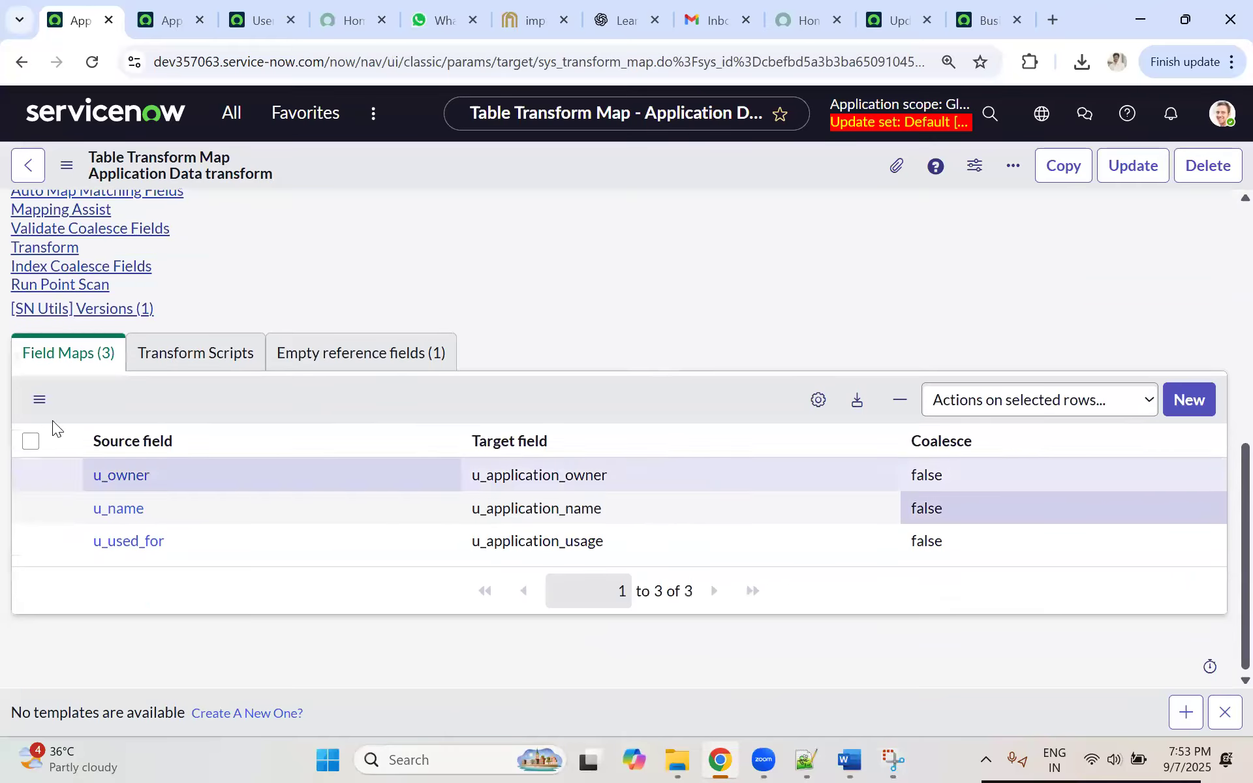
scroll(268, 350, "up", 1)
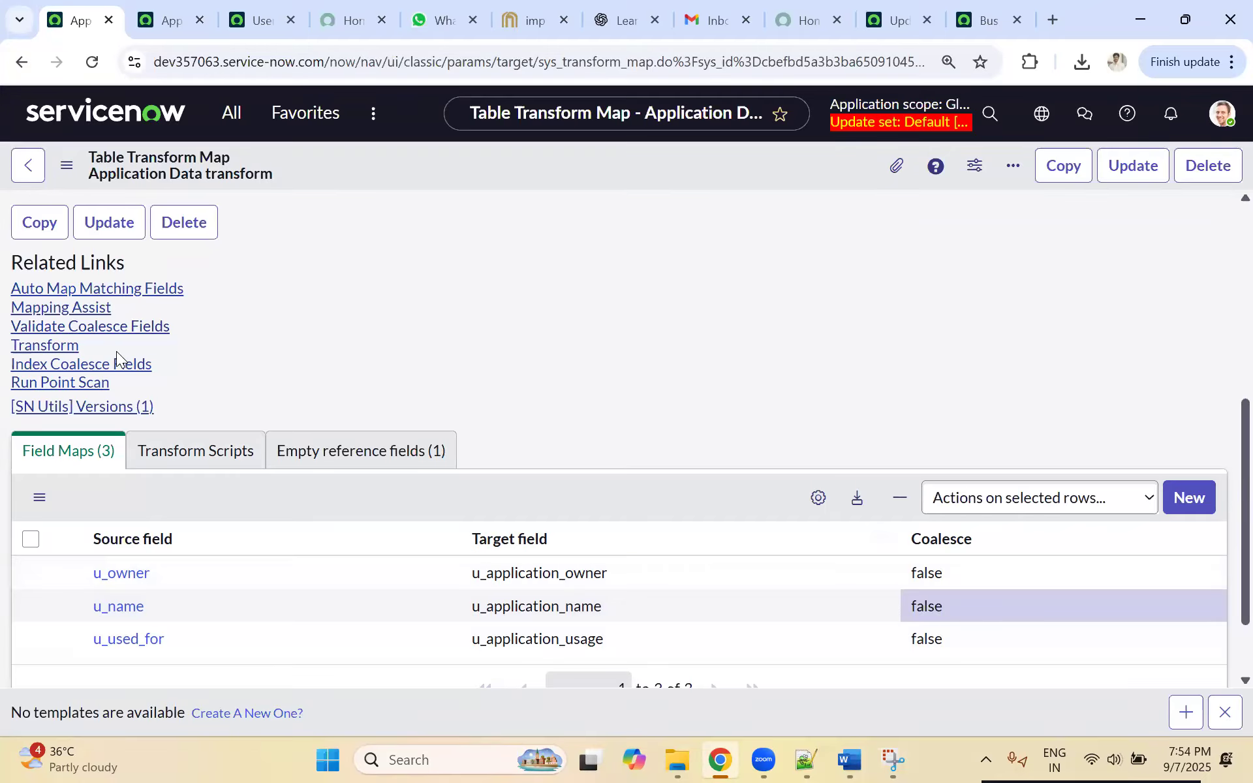
left_click(39, 346)
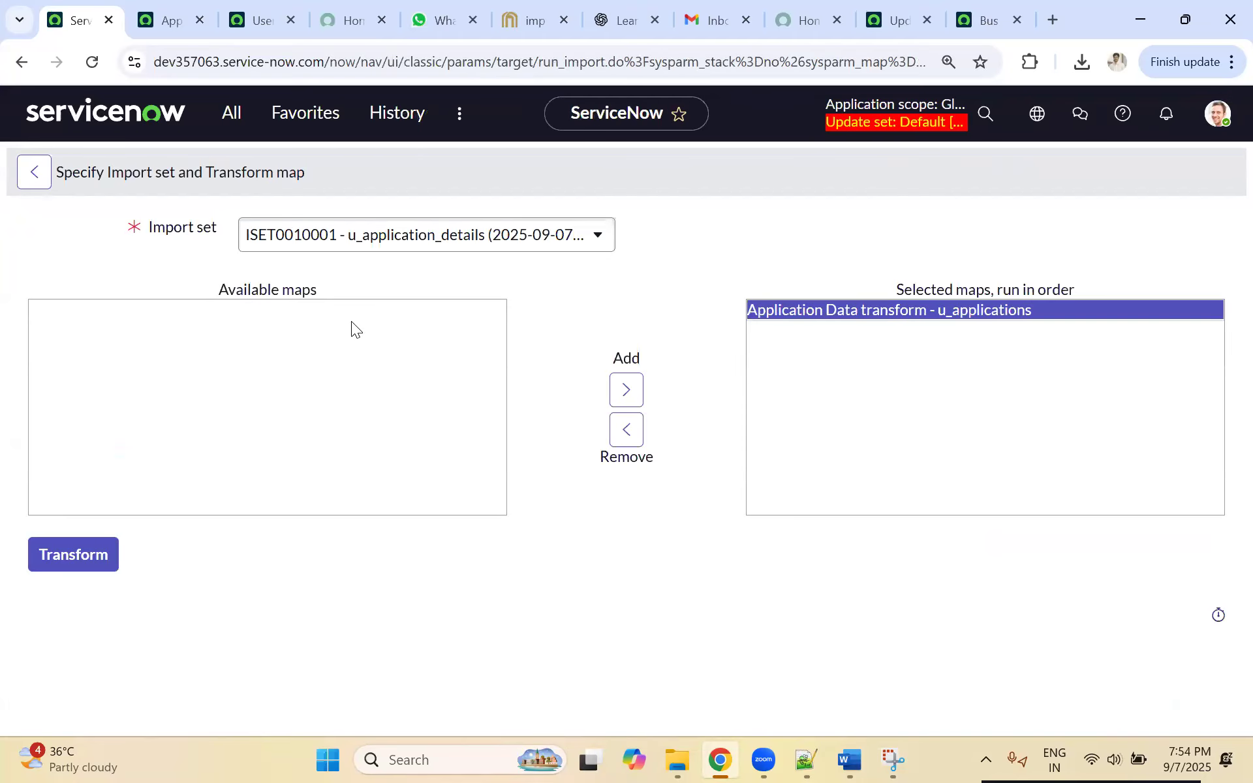
left_click(72, 553)
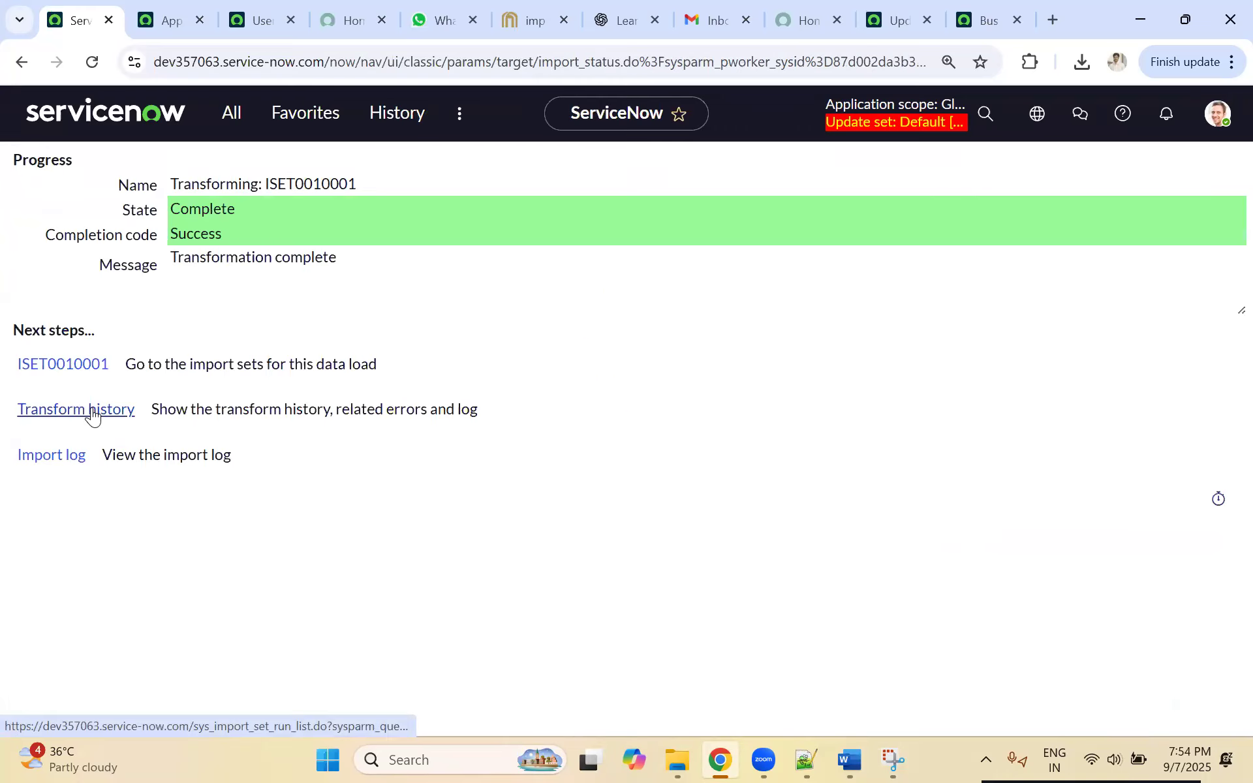
Step: Review the transform history of ISET0010001, including the import set's runs and rows
left_click(92, 414)
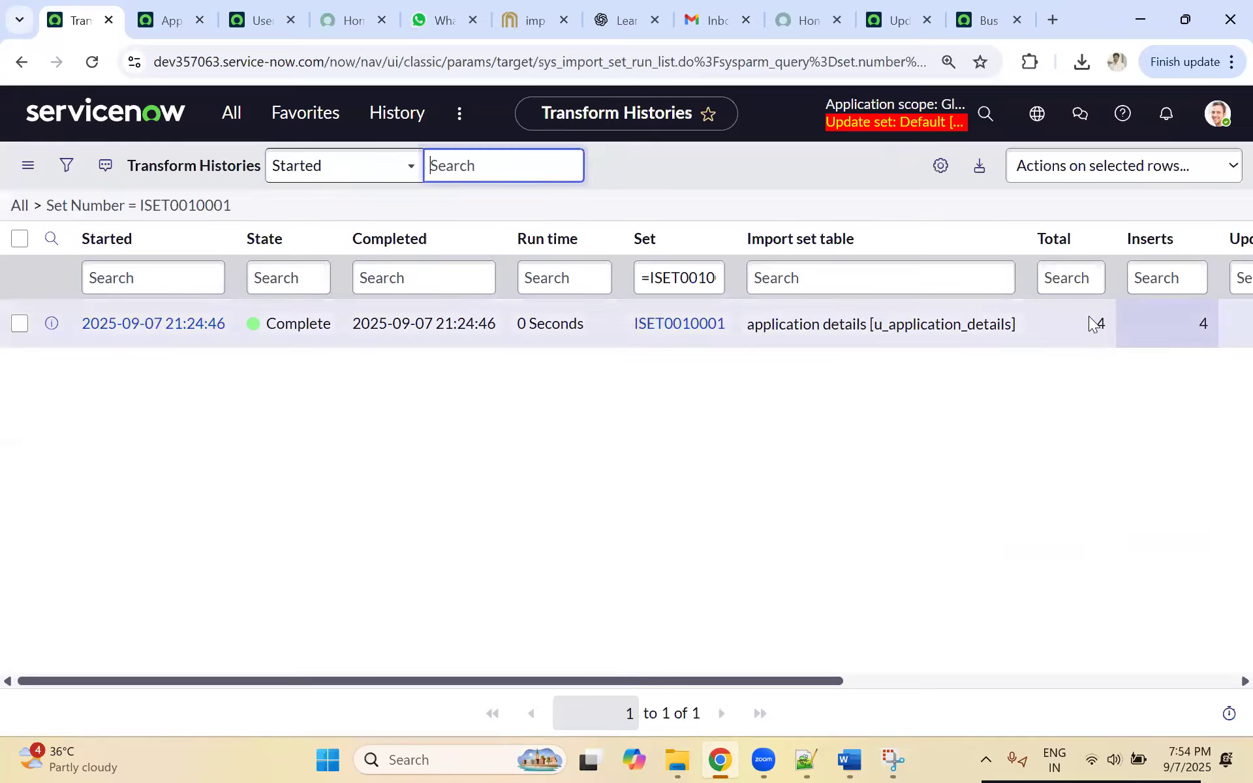
left_click(21, 61)
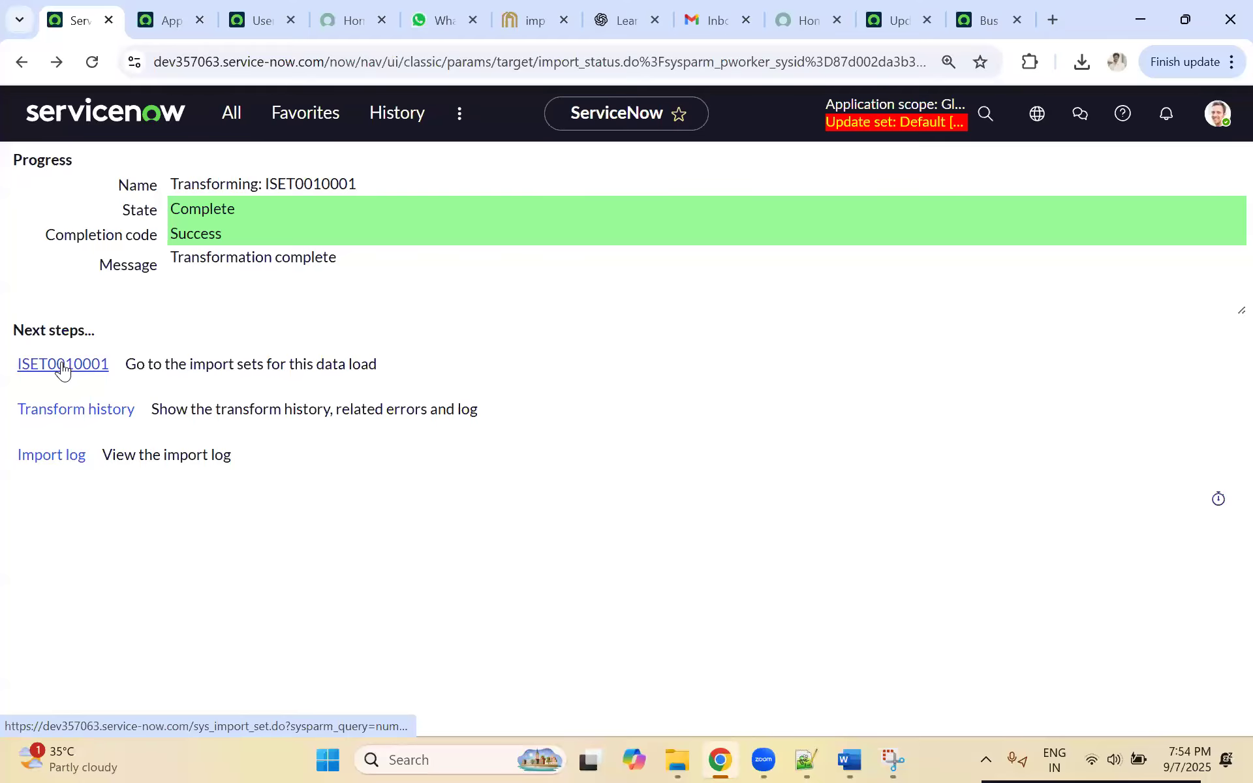
left_click(63, 365)
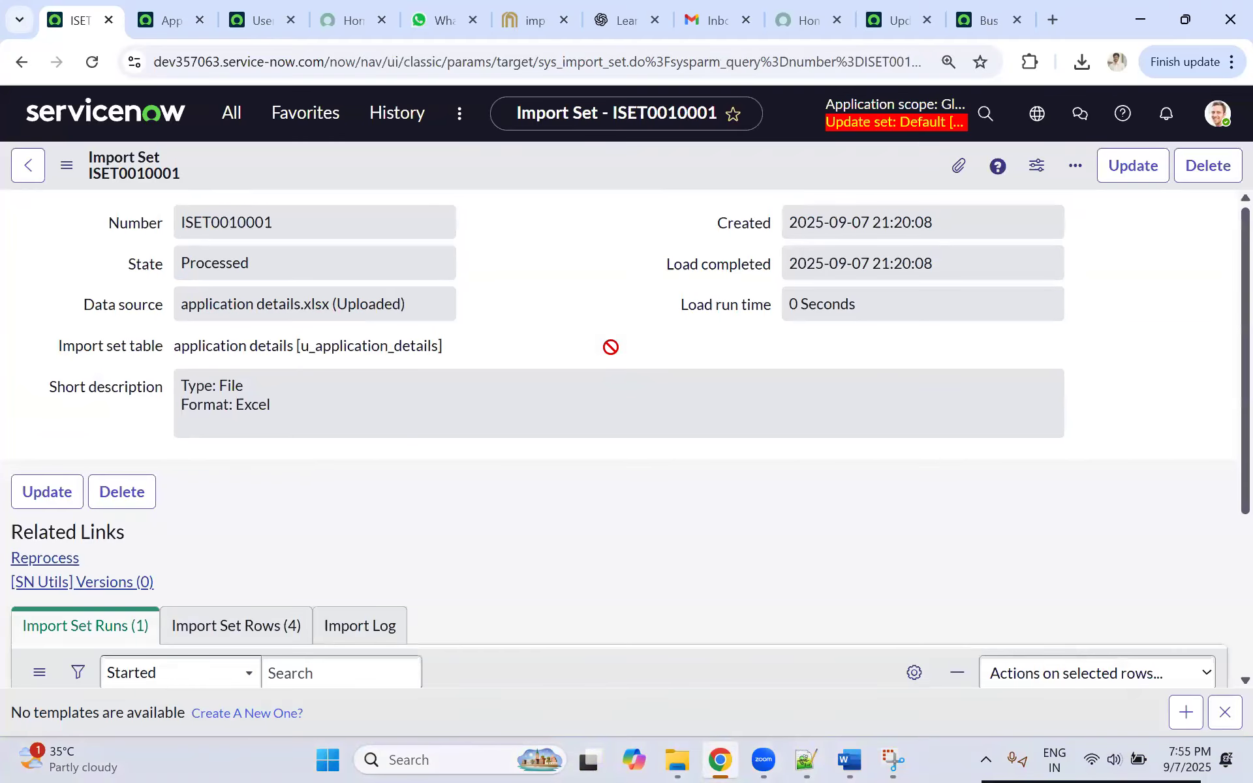
scroll(506, 428, "down", 3)
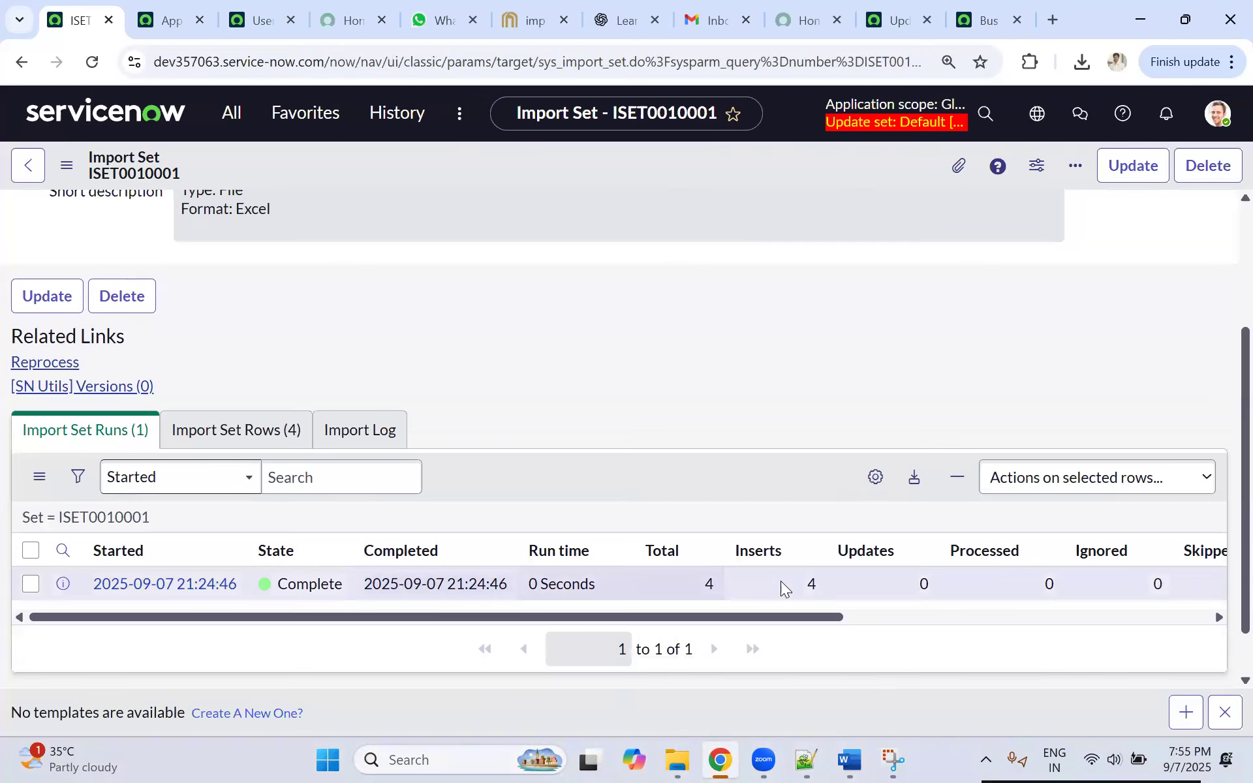
left_click(225, 433)
scroll(470, 516, "down", 2)
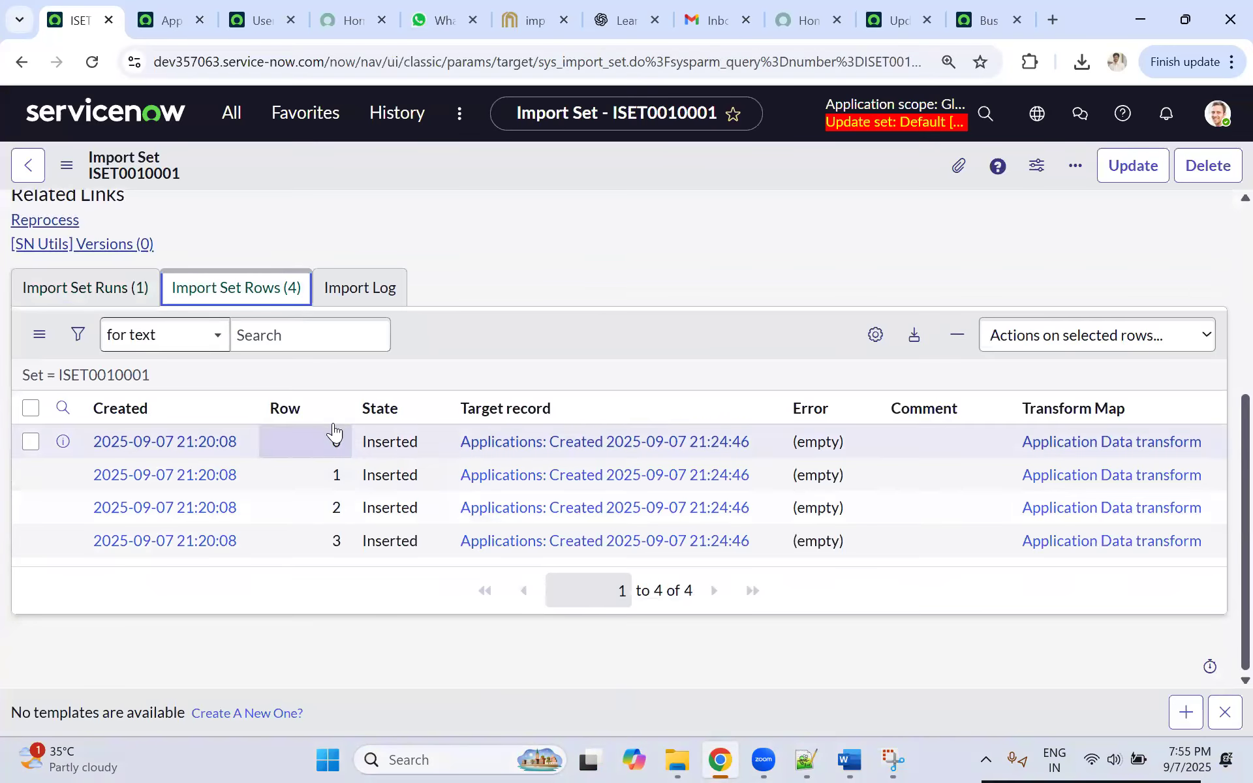
left_click(117, 305)
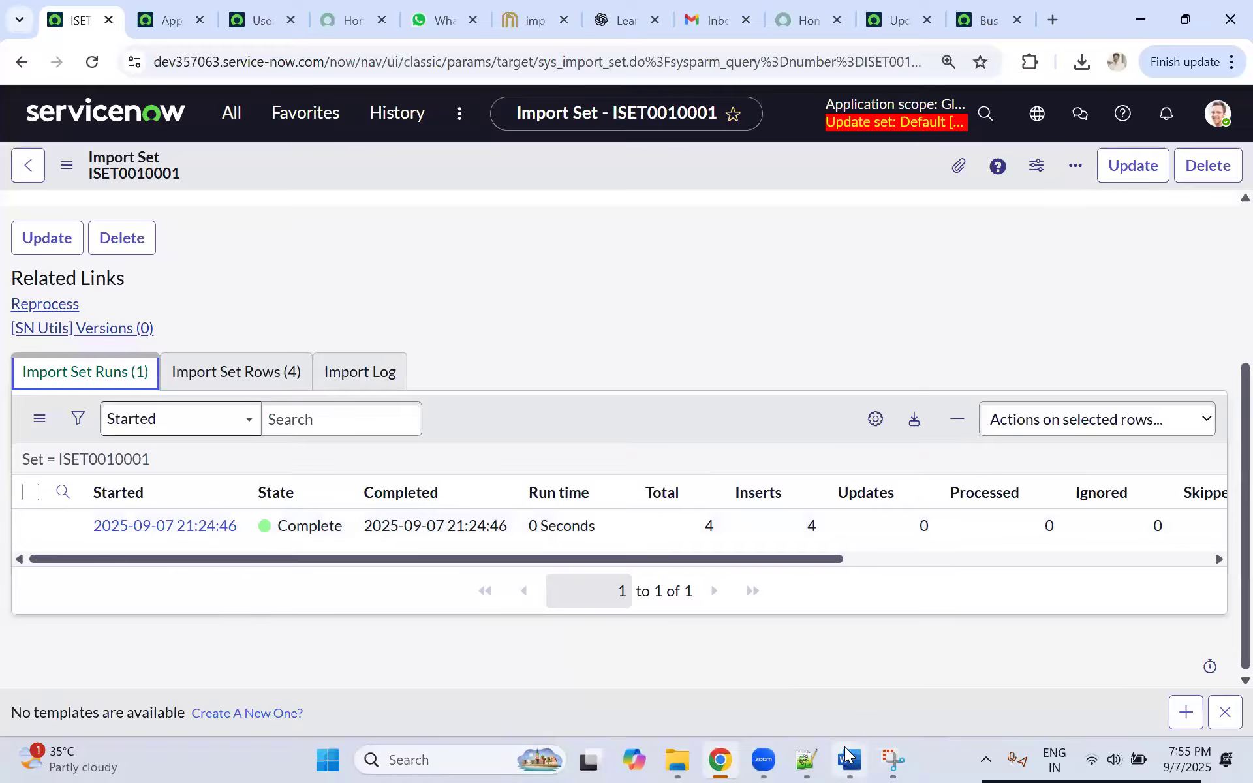
Step: Open the Application Details workbook from the Downloads folder in Excel and select cell A6
left_click(677, 759)
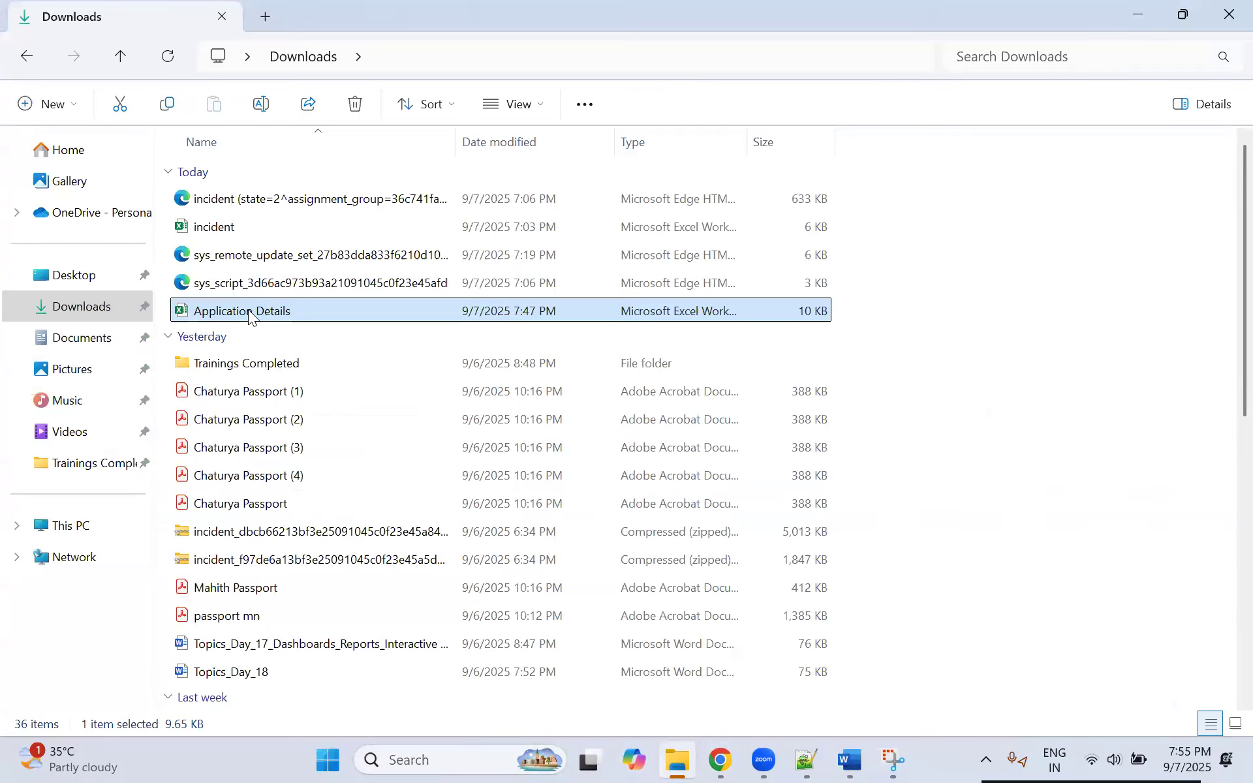
double_click(248, 310)
left_click(115, 364)
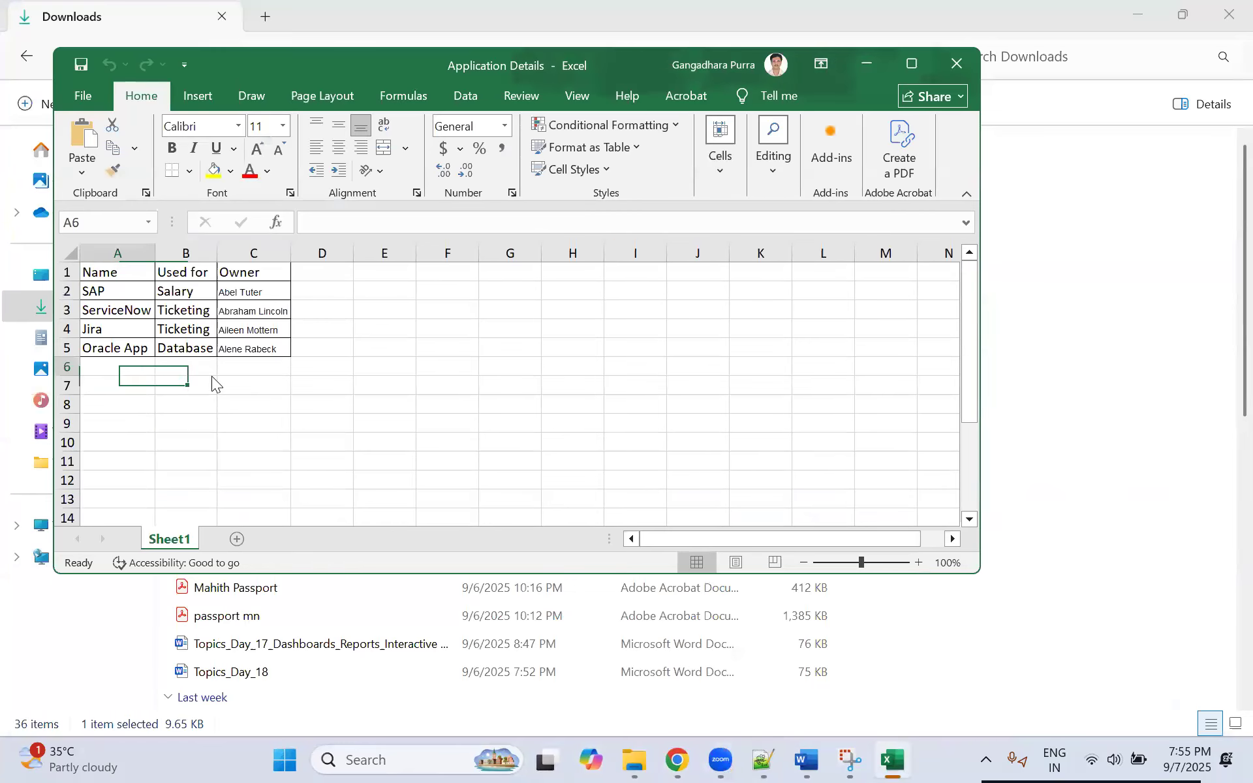
left_click(708, 539)
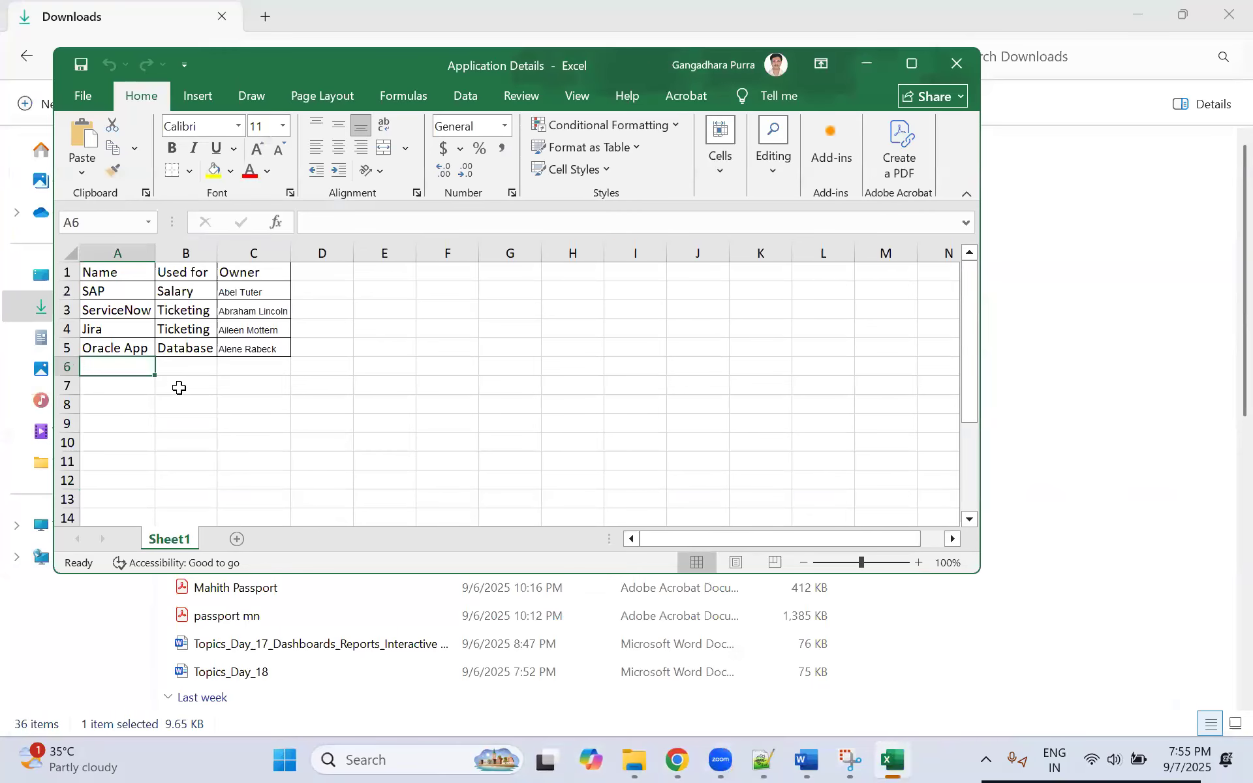
Step: Add a new application in row 6 with the name Finance System, used for Finance
type("SQ")
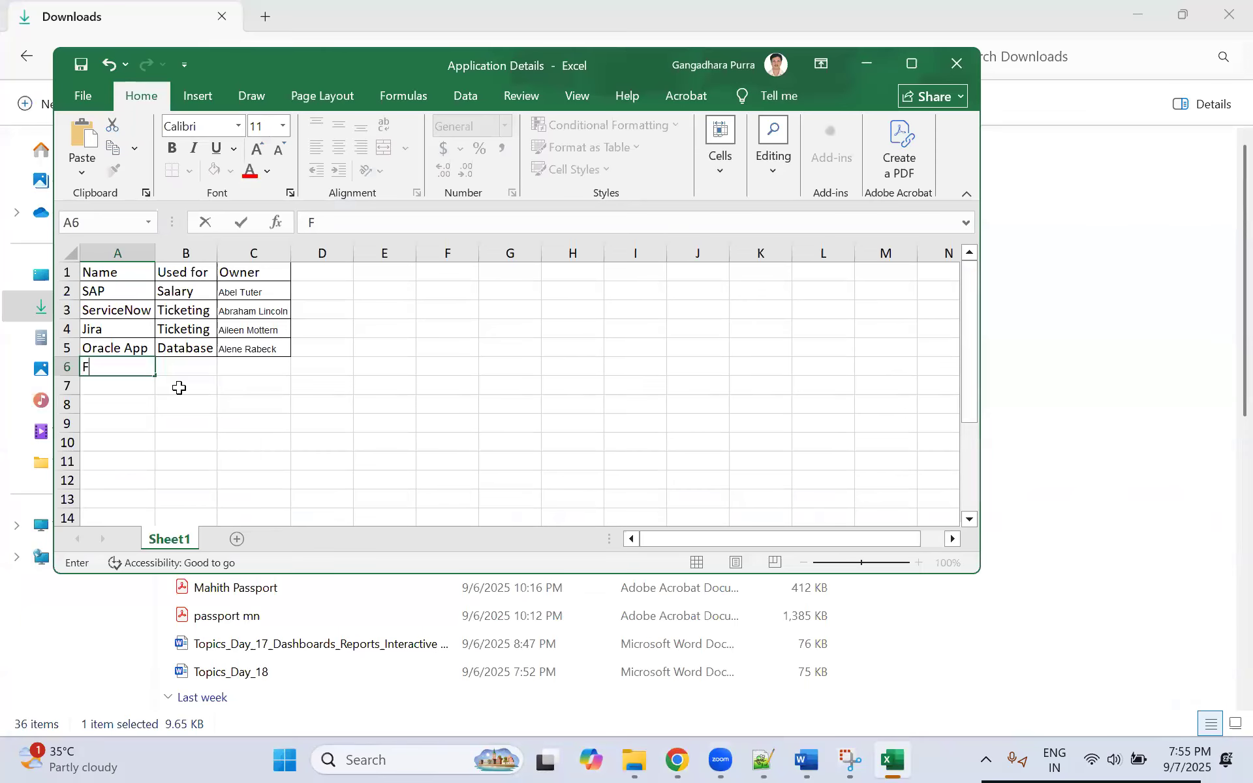
key("BackSpace")
key("BackSpace")
key("BackSpace")
key("BackSpace")
type("Finance System")
key("Tab")
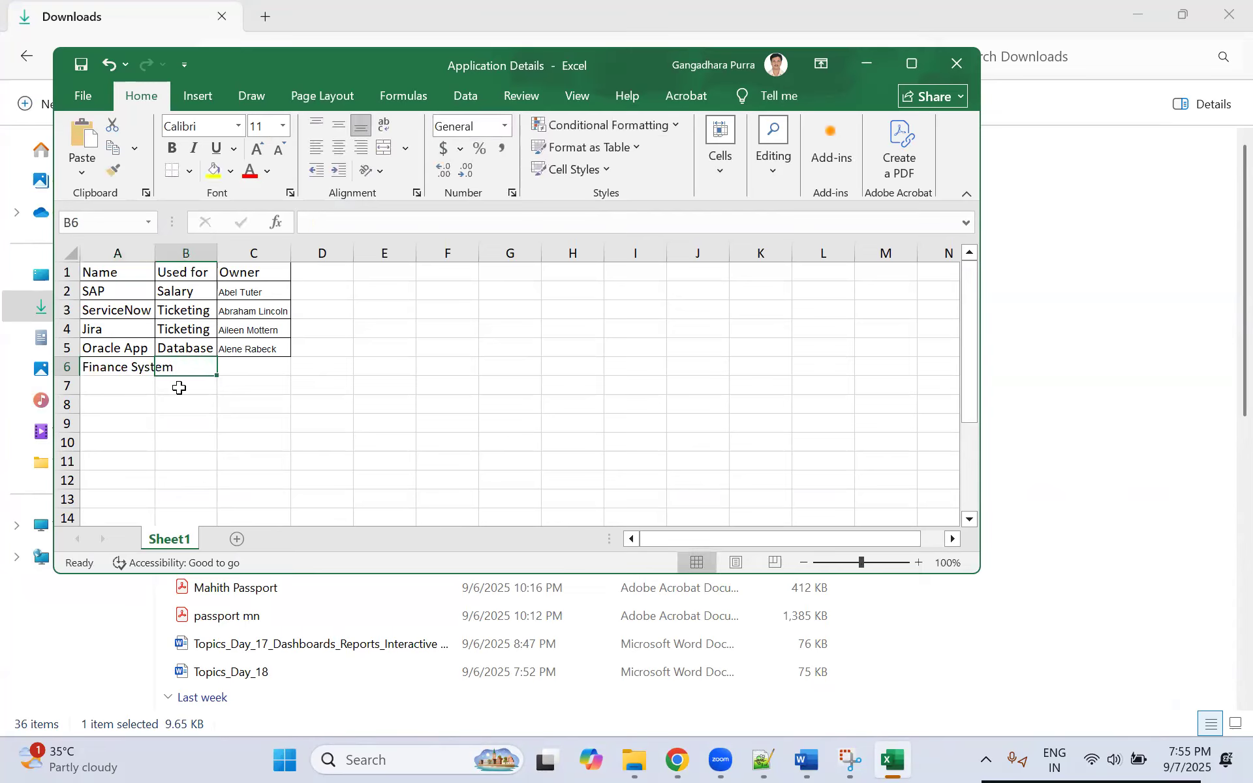
type("Fian")
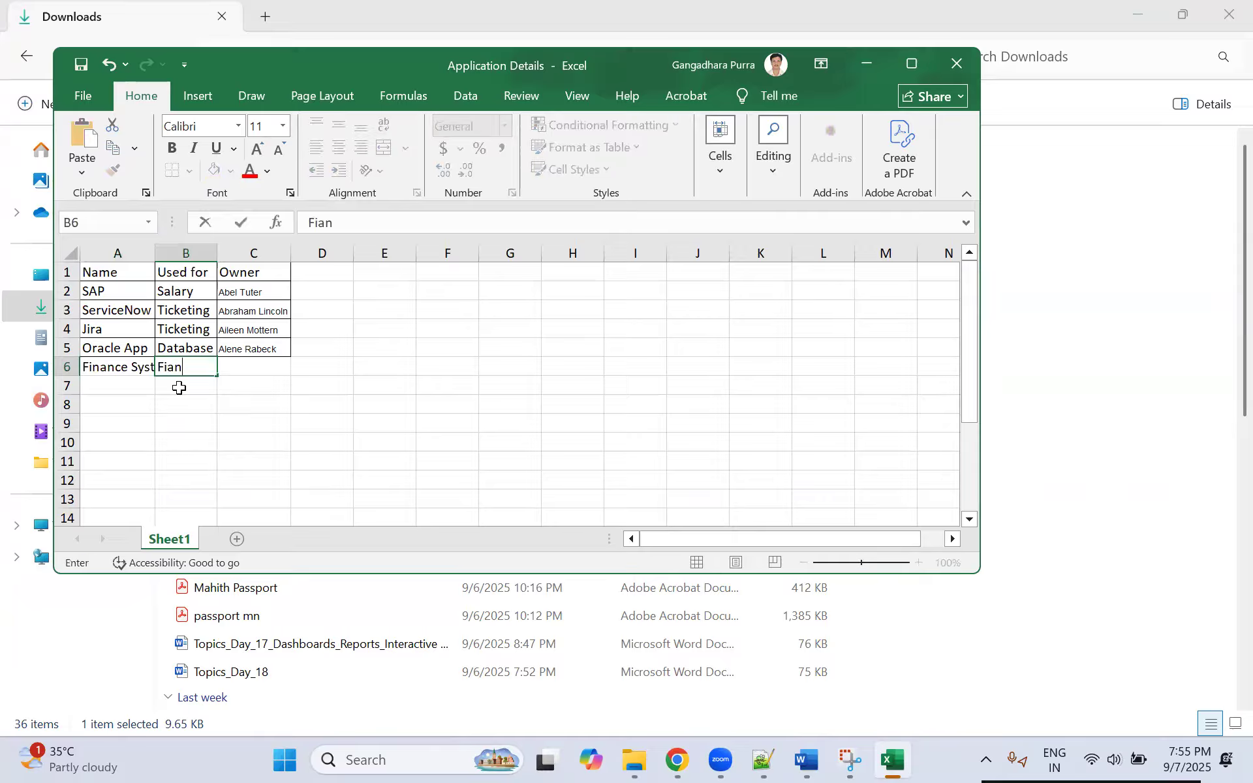
type("ance")
key("Tab")
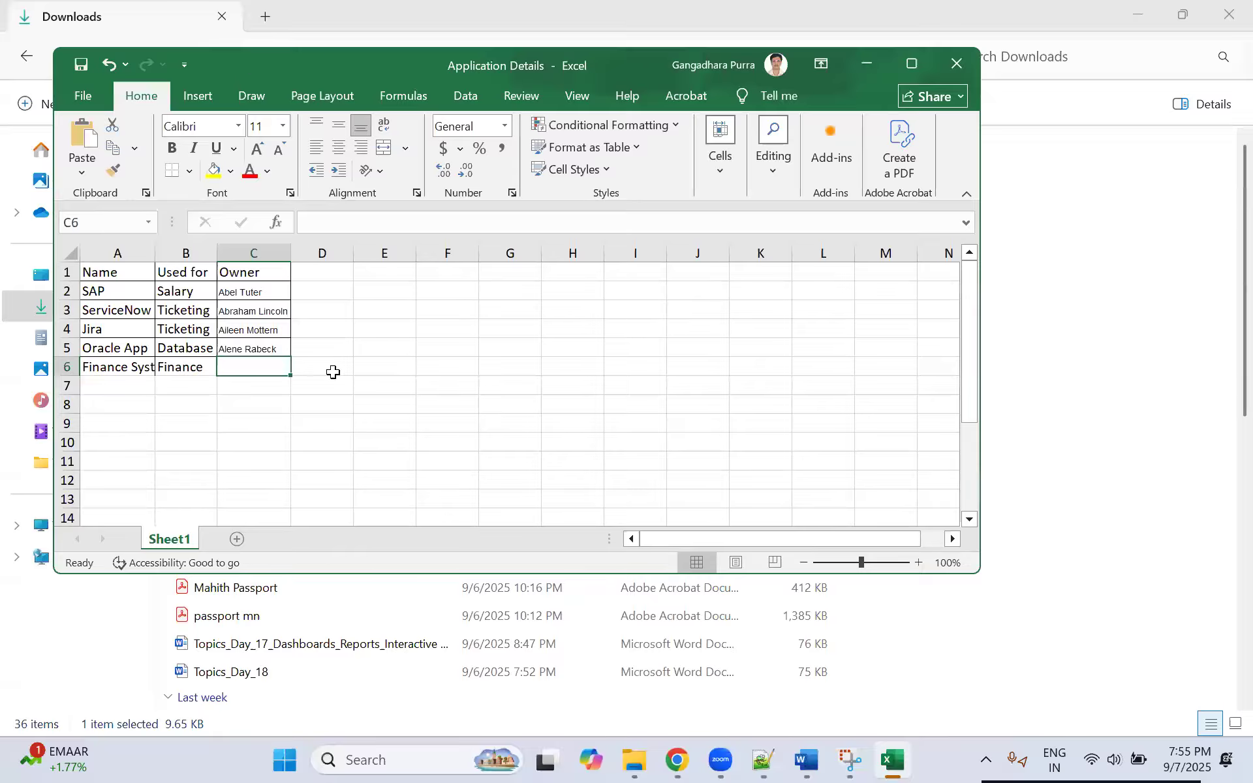
Step: Try to copy the SAP row's owner into the owner cell C6 of the Finance System row
left_click(264, 295)
key("ctrl+c")
left_click(241, 368)
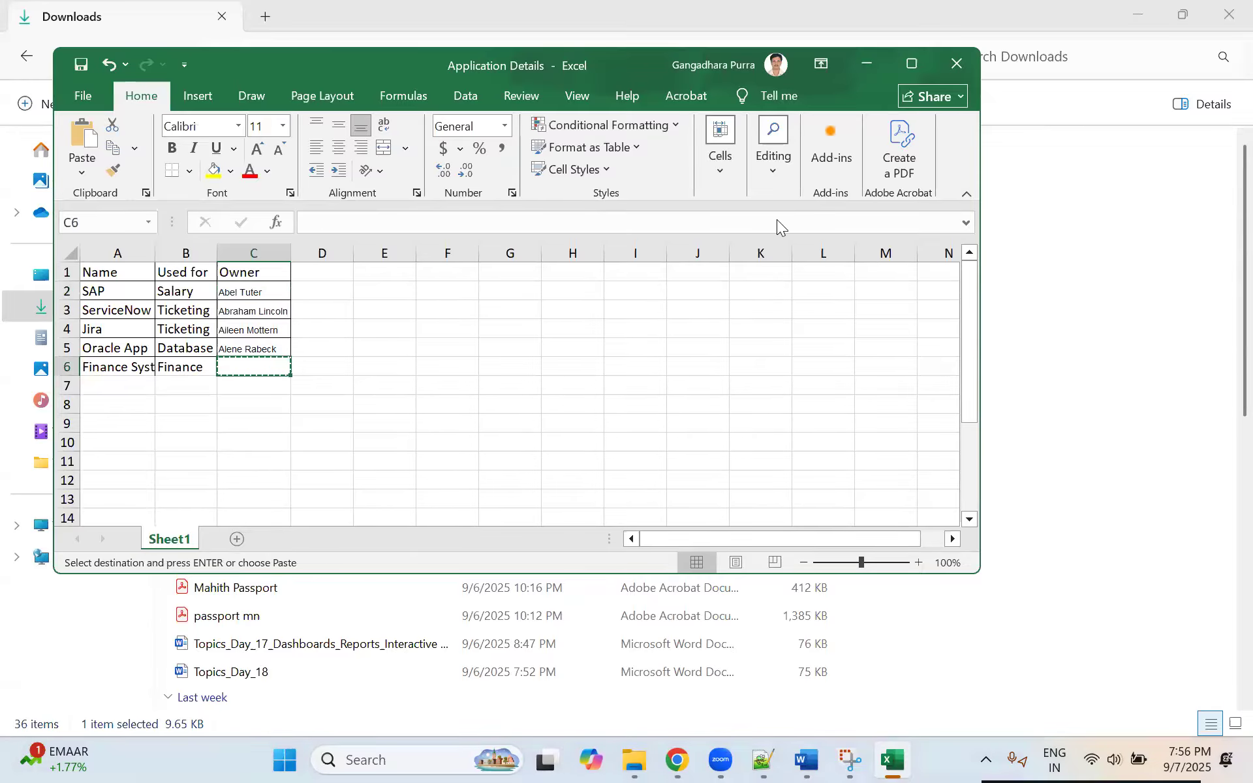
Step: Switch back to the browser, refresh the Applications list and open the SAP record to check the imported data
left_click(1126, 36)
left_click(1125, 26)
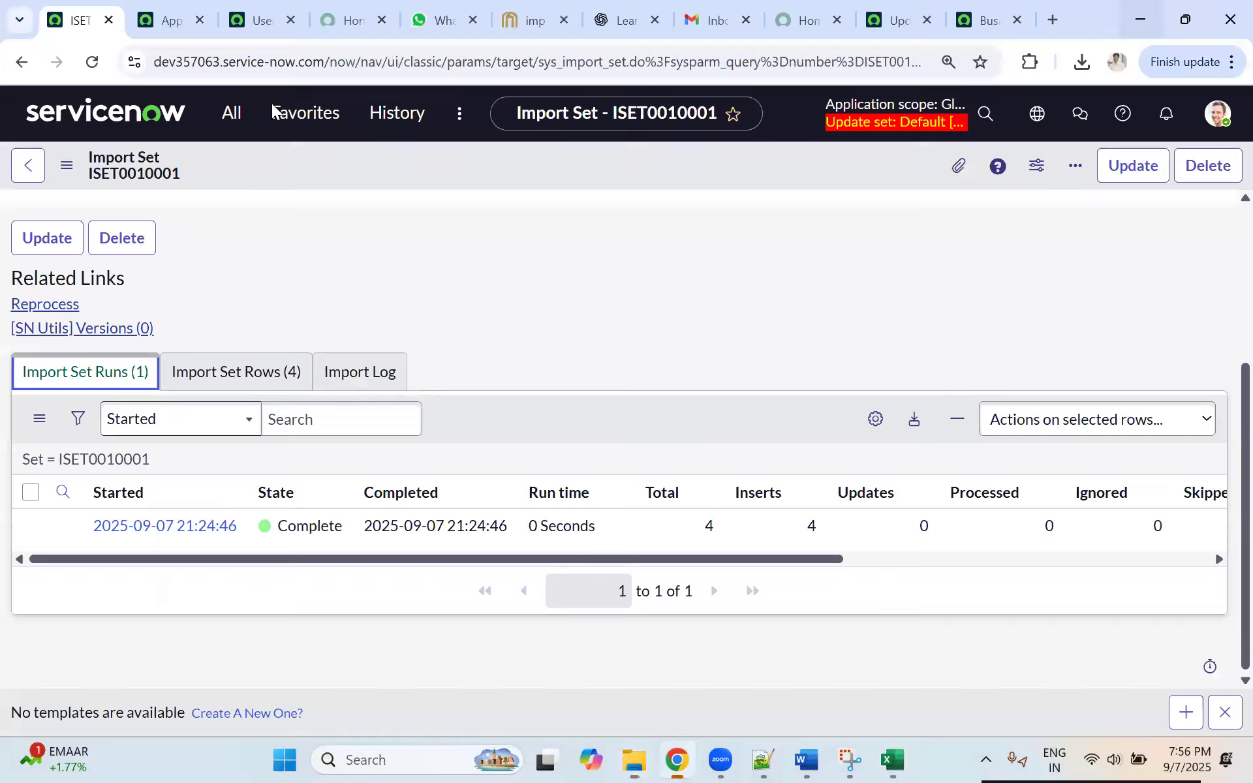
left_click(147, 10)
left_click(92, 62)
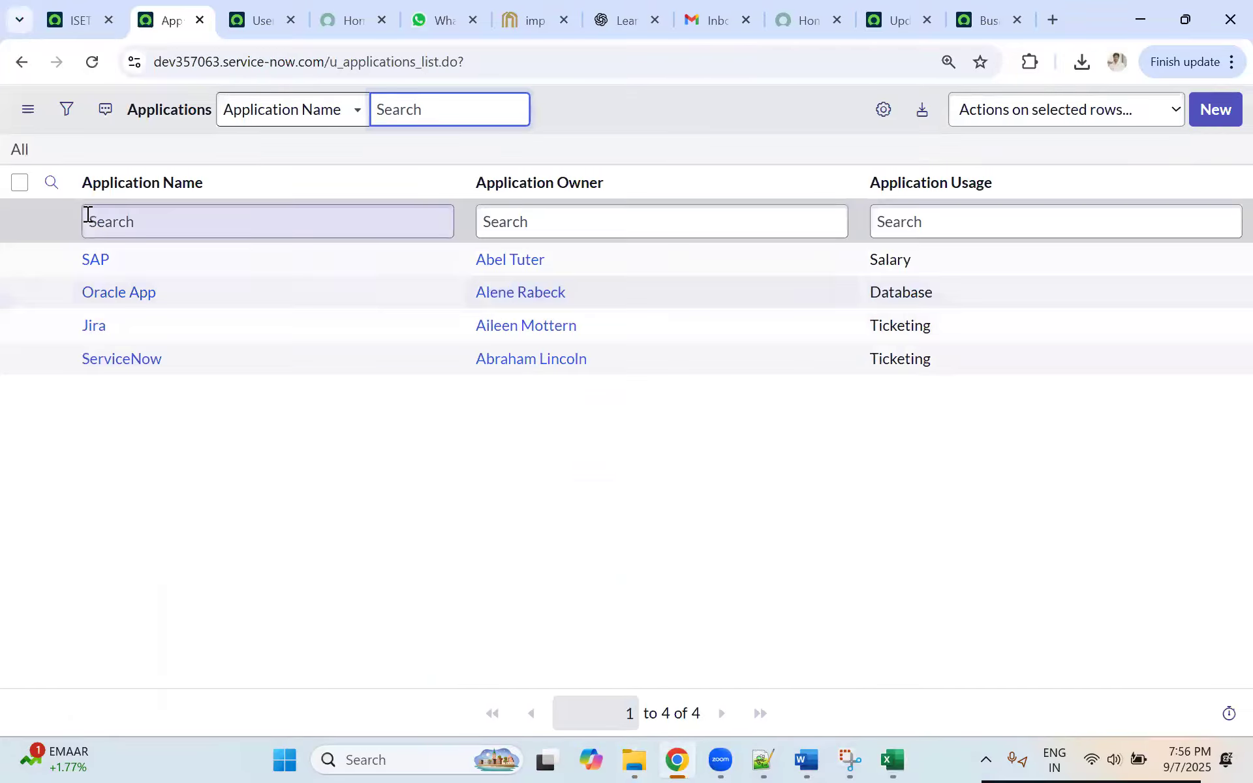
left_click(51, 260)
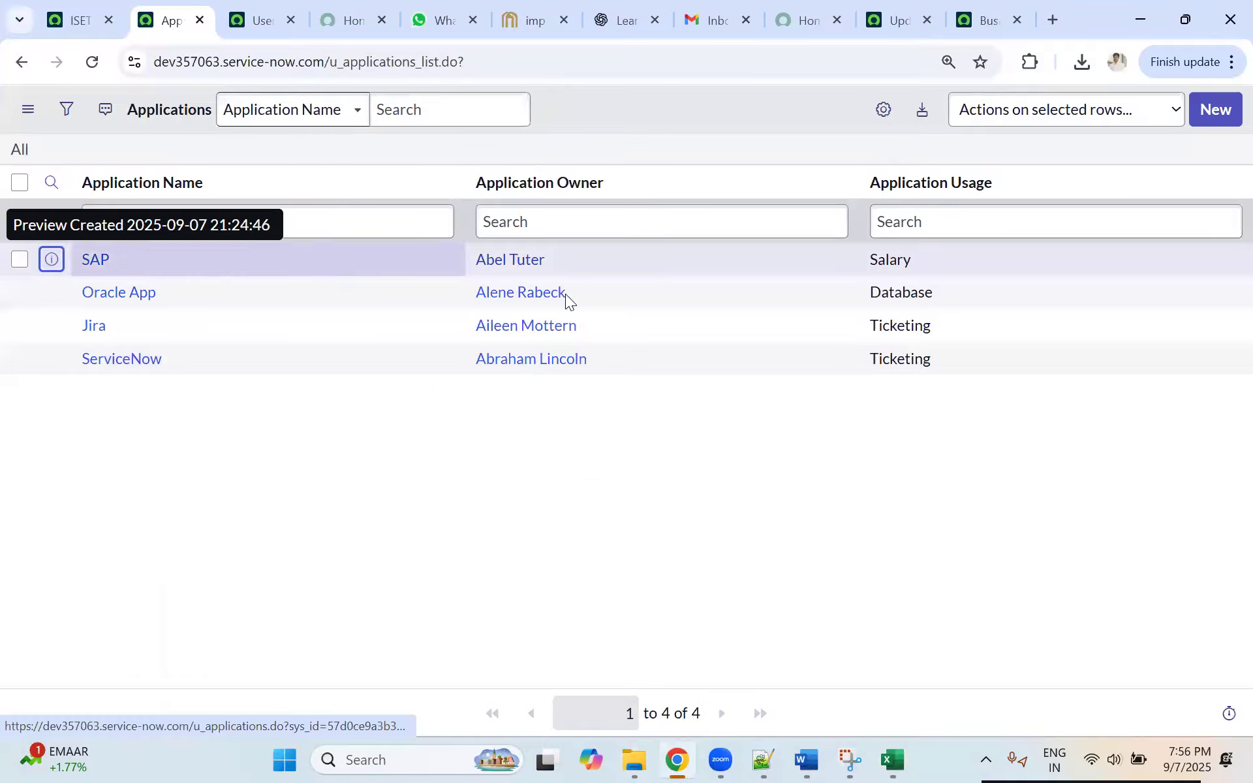
left_click(579, 308)
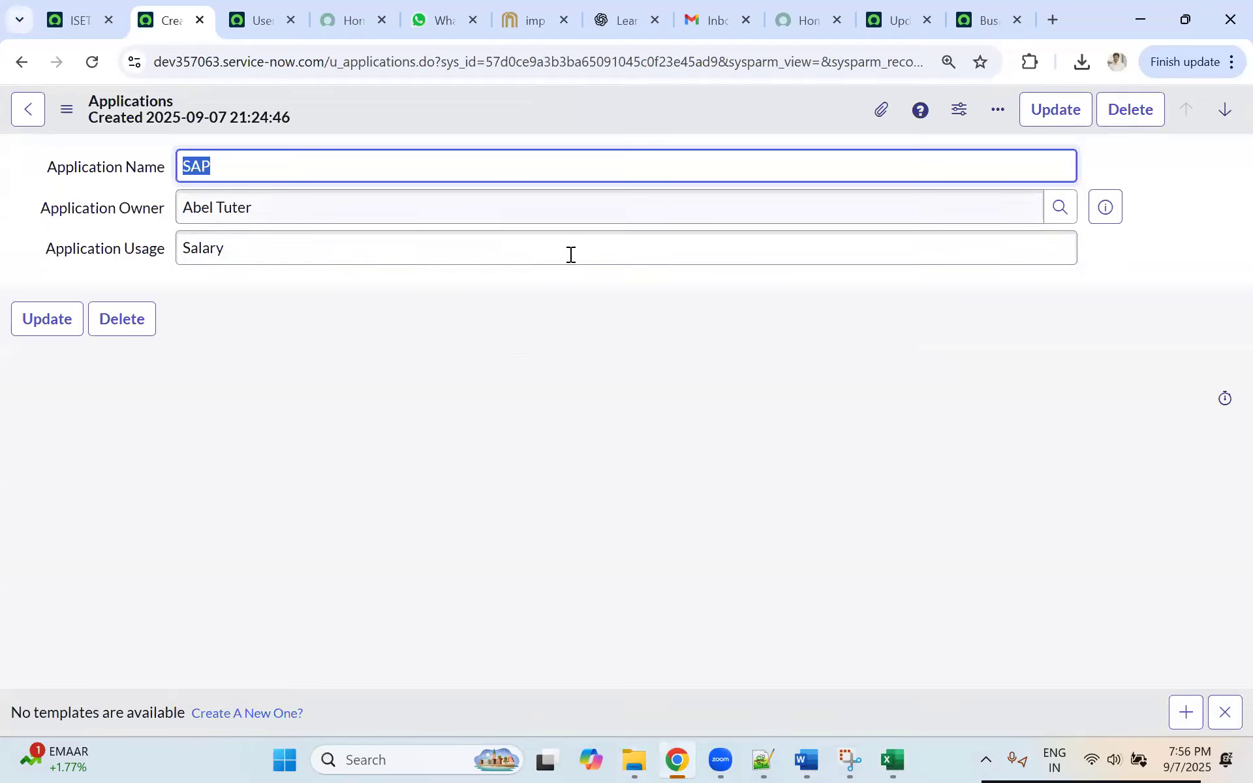
Step: Open the form layout configuration of the SAP application record, then return to the record and leave it
right_click(698, 108)
mouse_move(757, 233)
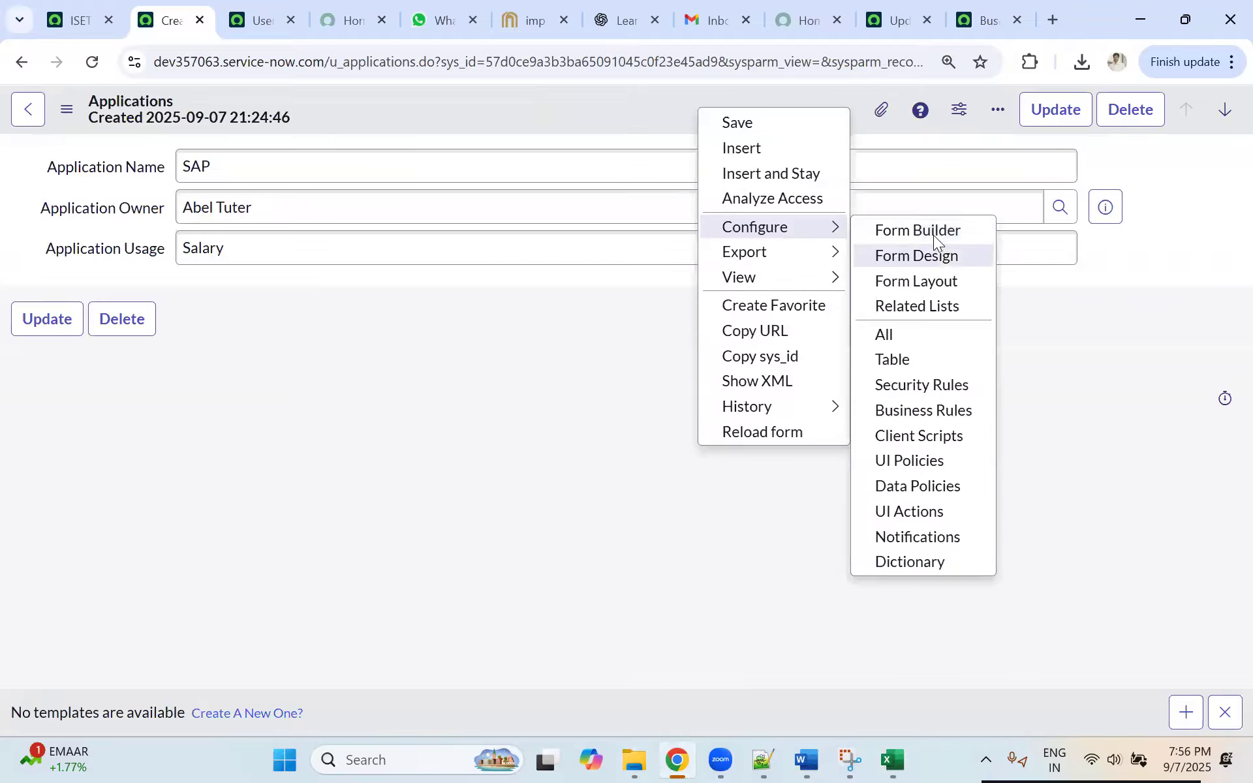
left_click(916, 281)
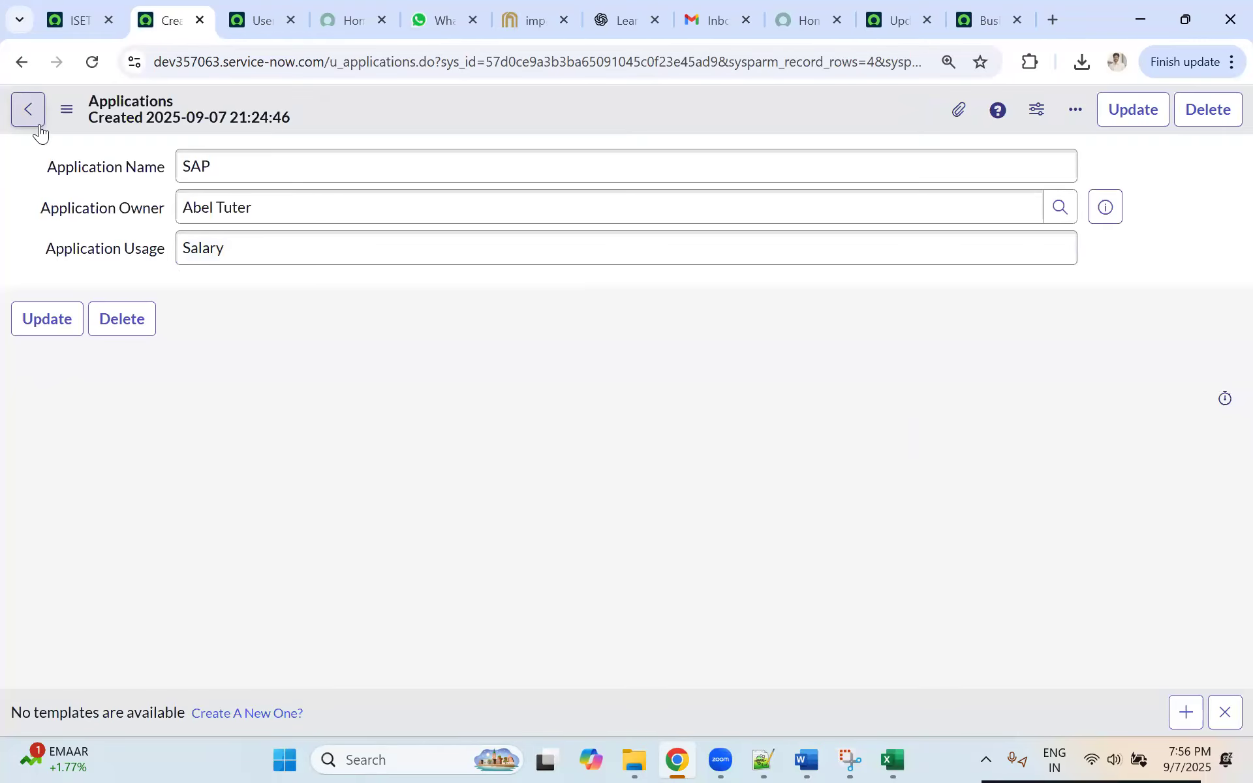
left_click(33, 121)
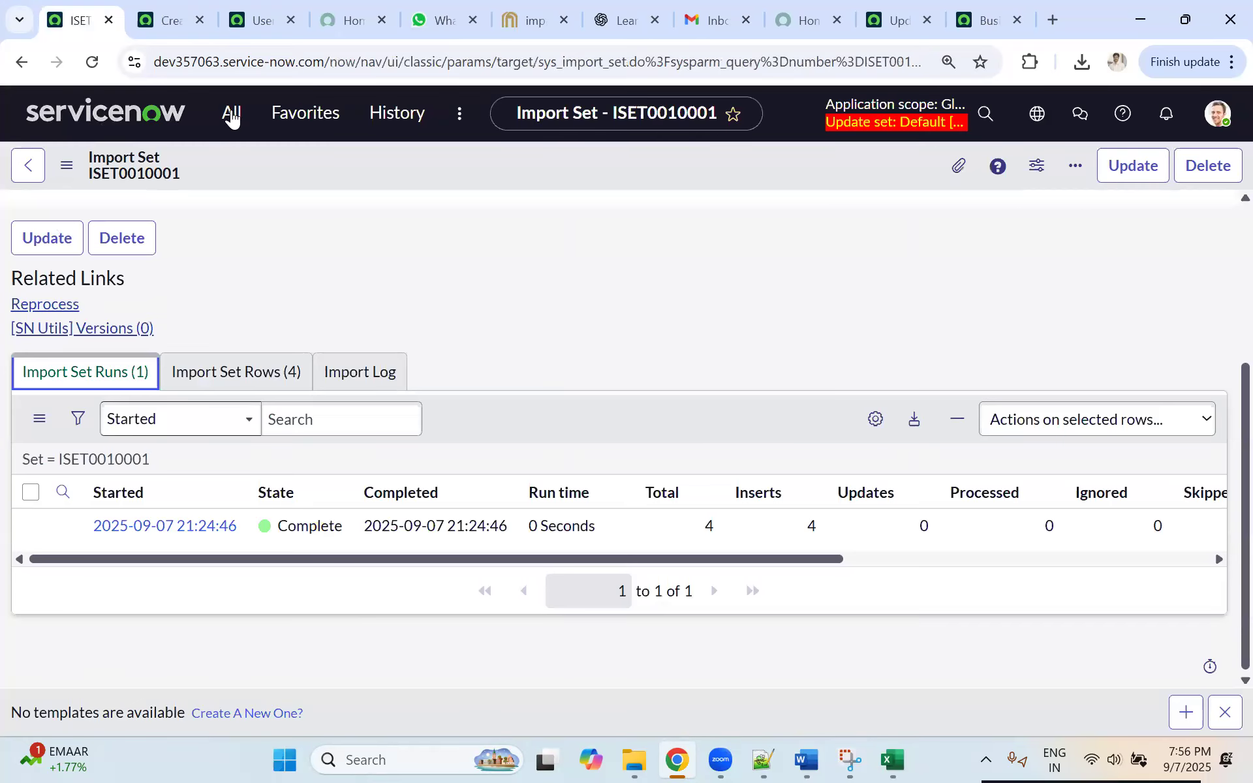
Step: Switch to the Application Details workbook in Excel and copy the SAP row's owner from C2 into C6 of the Finance System row
left_click(893, 760)
left_click(295, 380)
left_click(247, 293)
key("ctrl+c")
left_click(241, 364)
key("ctrl+v")
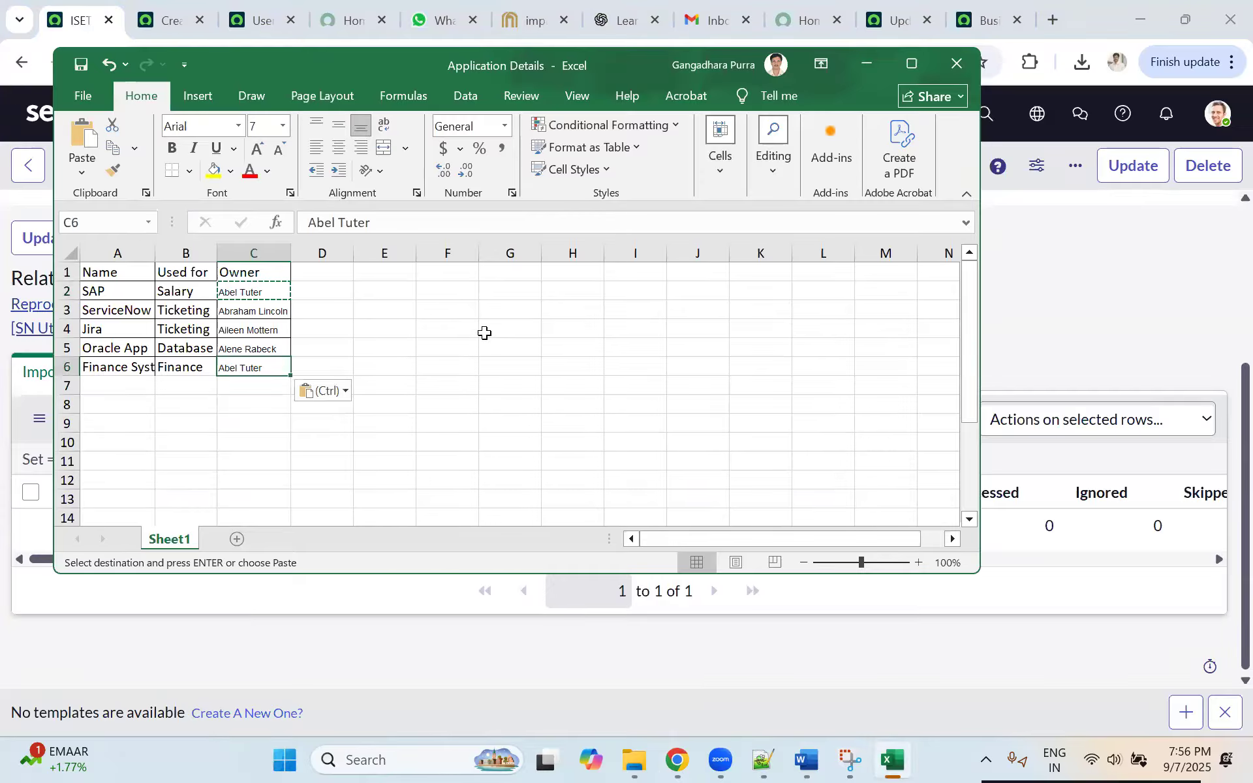
Step: Close the Application Details workbook, saving the changes to the Downloads folder
left_click(484, 331)
left_click(957, 63)
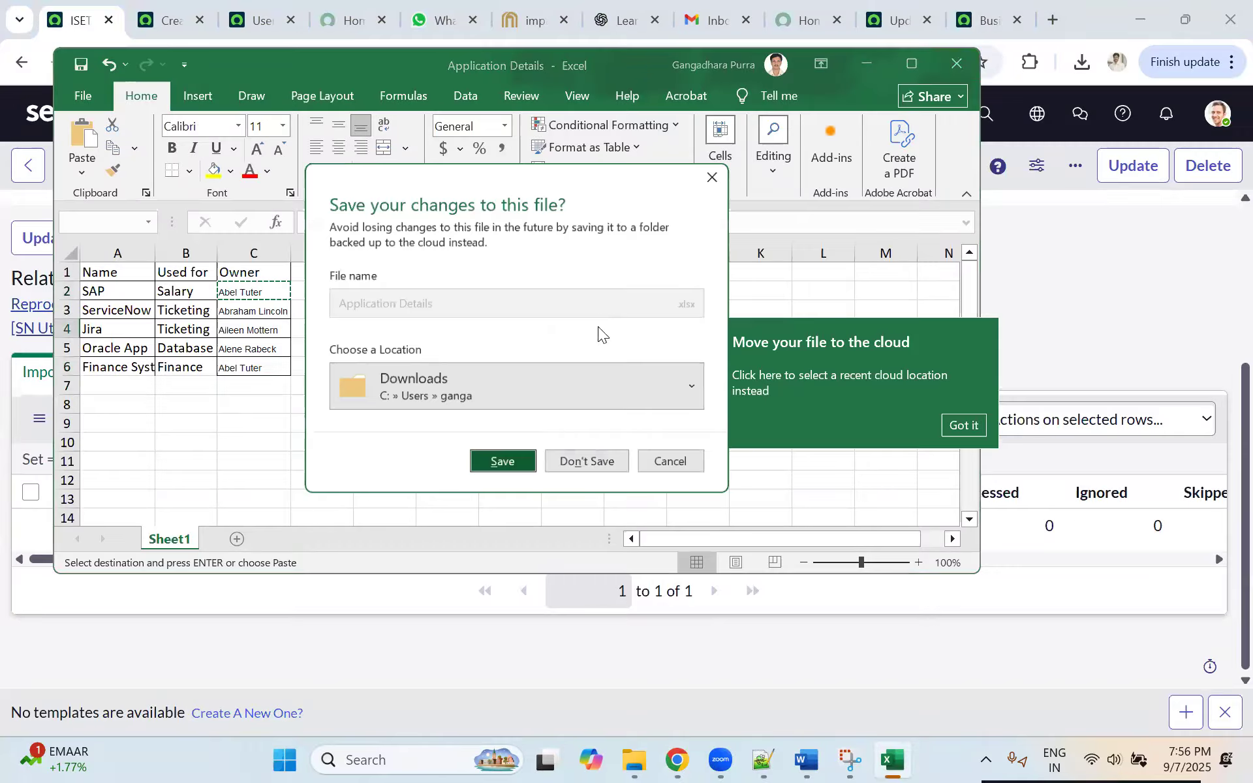
left_click(510, 466)
Step: Open Load Data in ServiceNow and select the existing import set table application details [u_application_details]
left_click(221, 126)
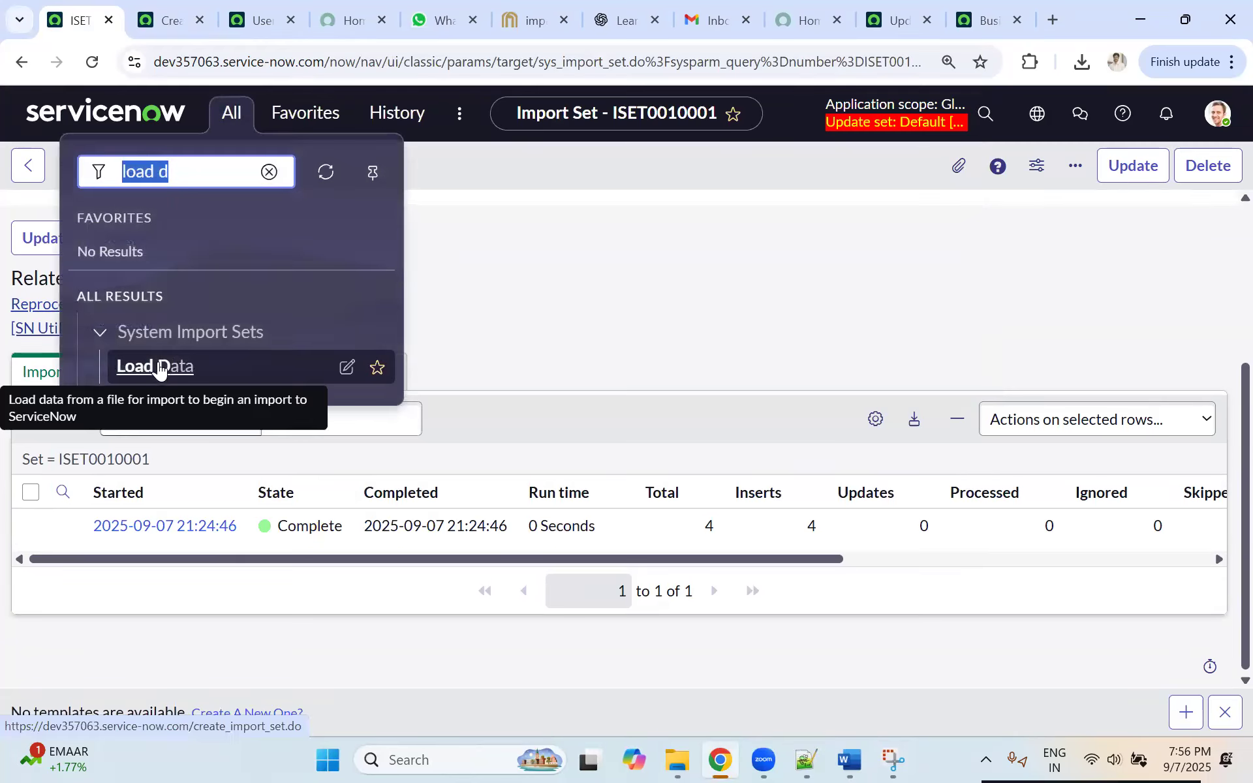
left_click(159, 374)
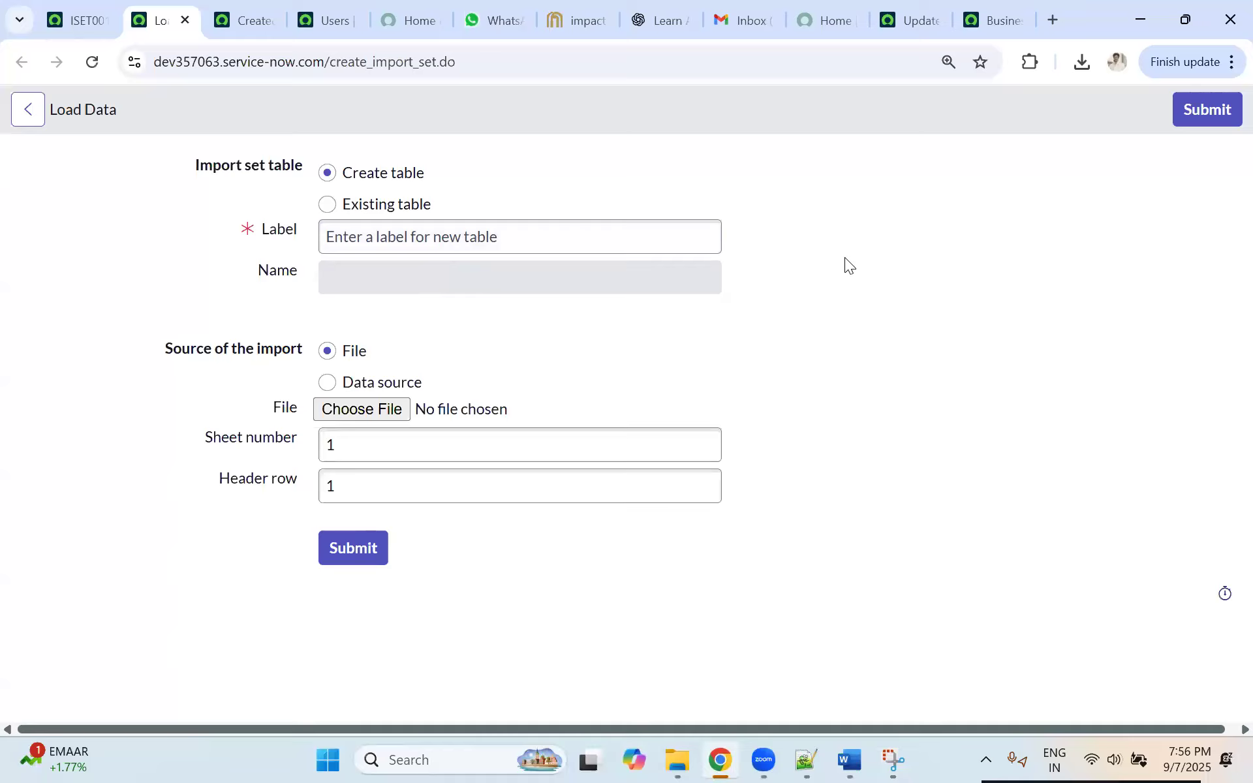
left_click(351, 206)
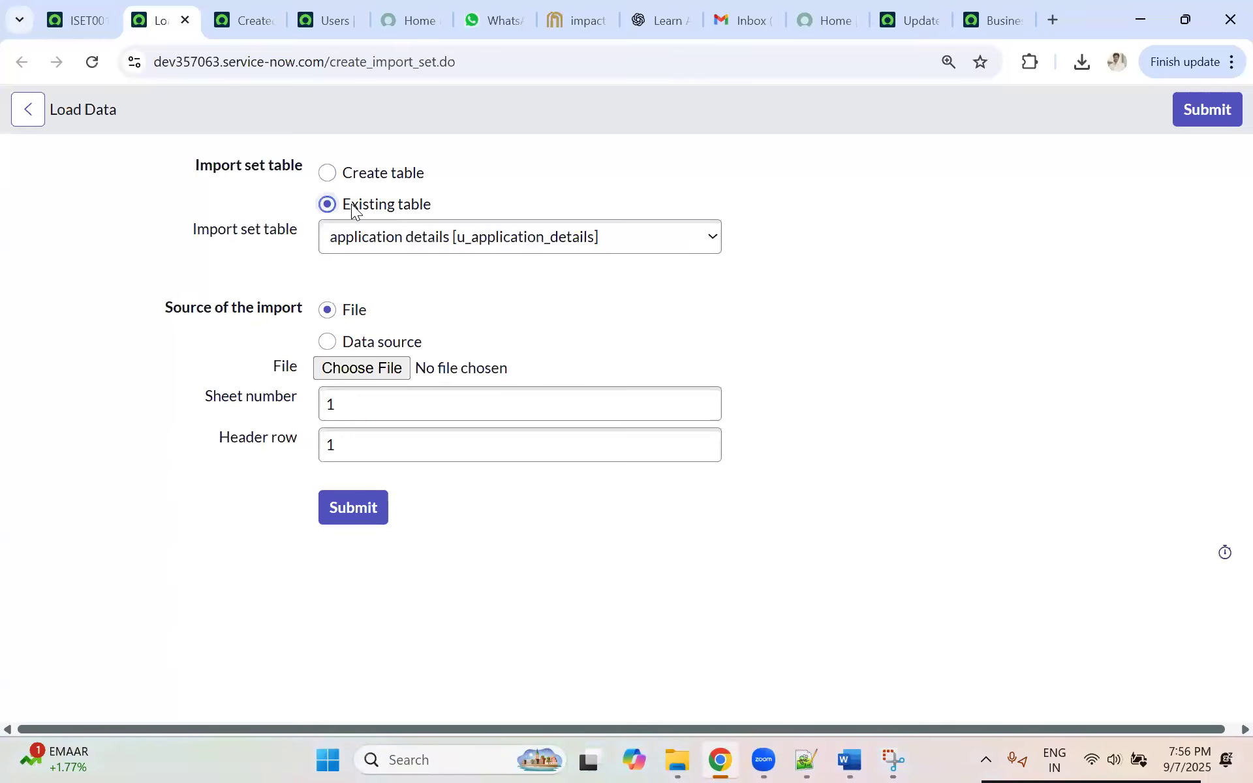
left_click(529, 240)
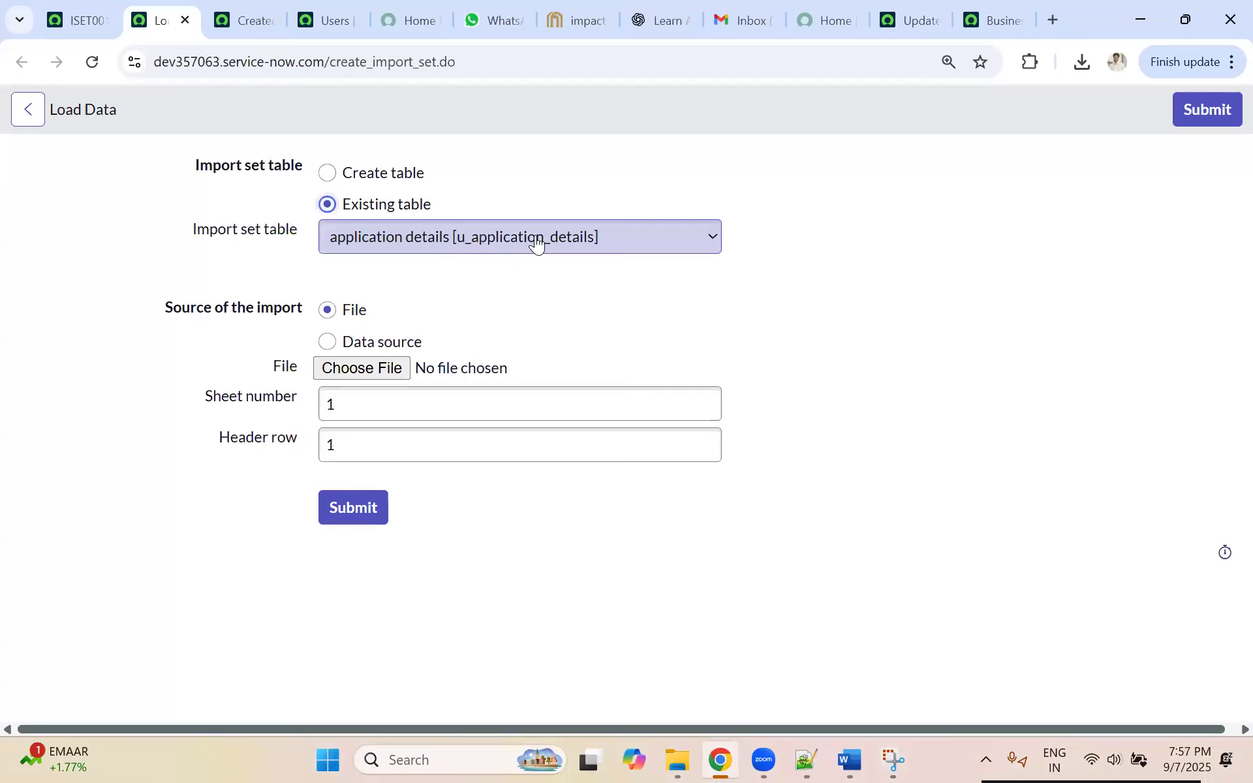
left_click(470, 244)
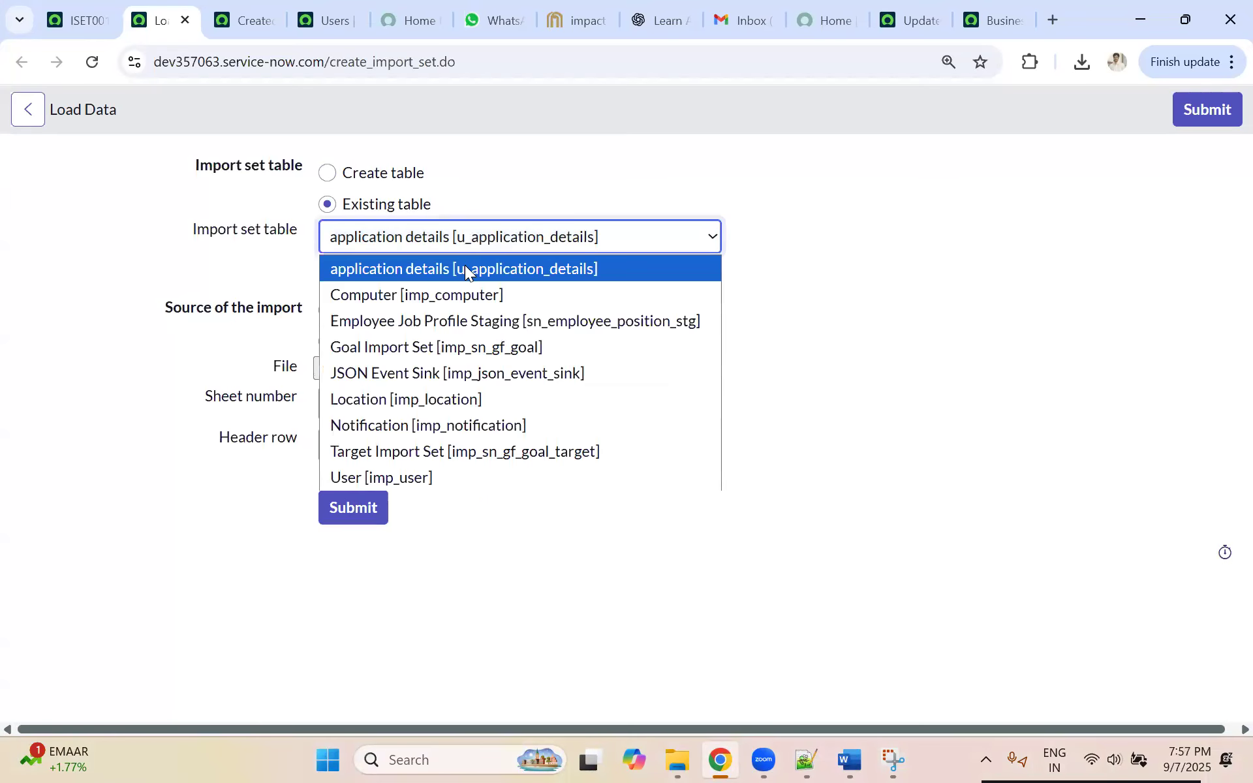
left_click(464, 267)
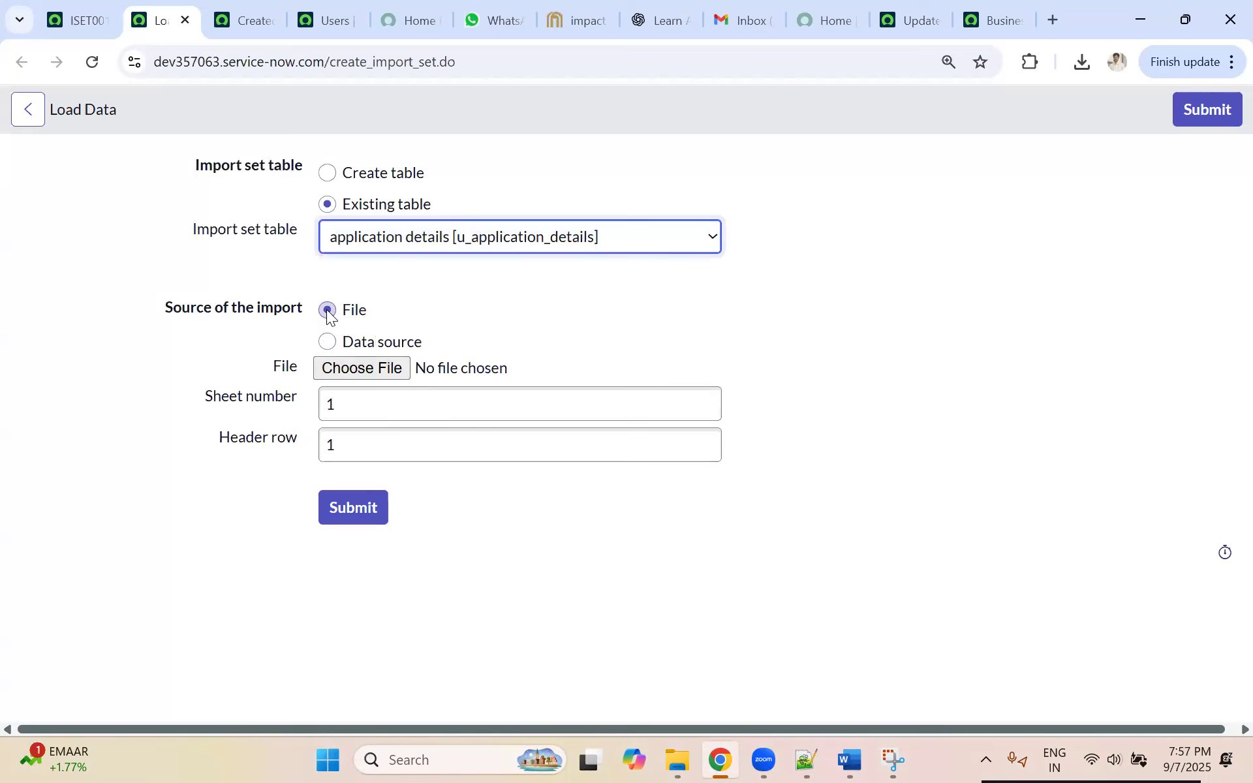
Step: Choose the Application Details workbook from Downloads as the import file and submit the data load
left_click(342, 370)
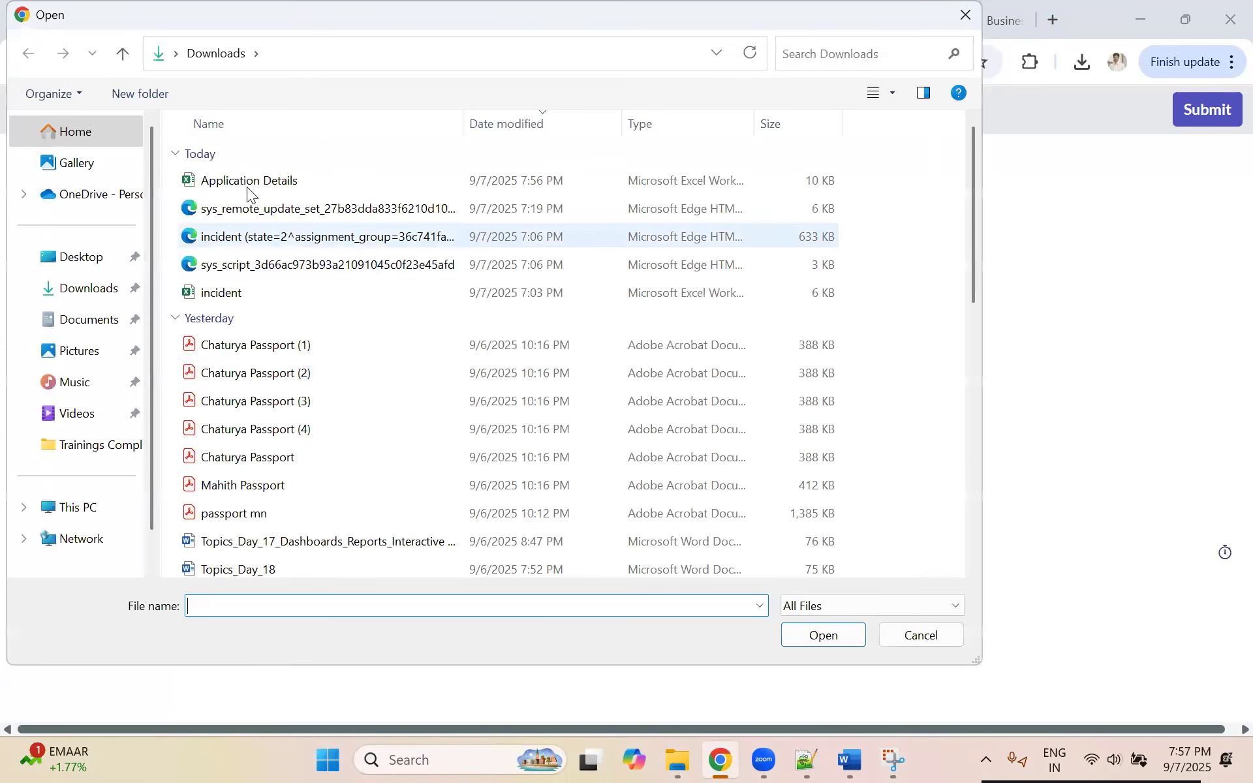
left_click(248, 183)
left_click(823, 630)
left_click(337, 520)
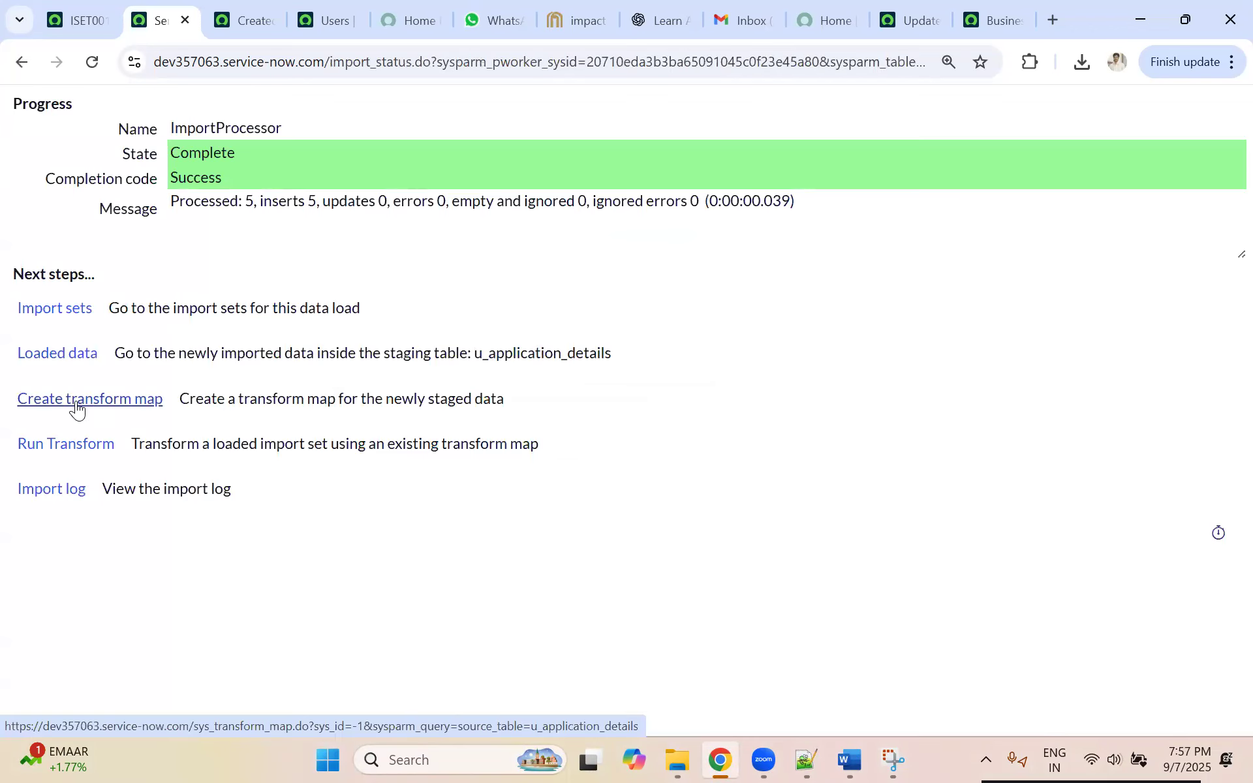
Step: Run the transform on the newly loaded import set using the existing Application Data transform map
left_click(81, 410)
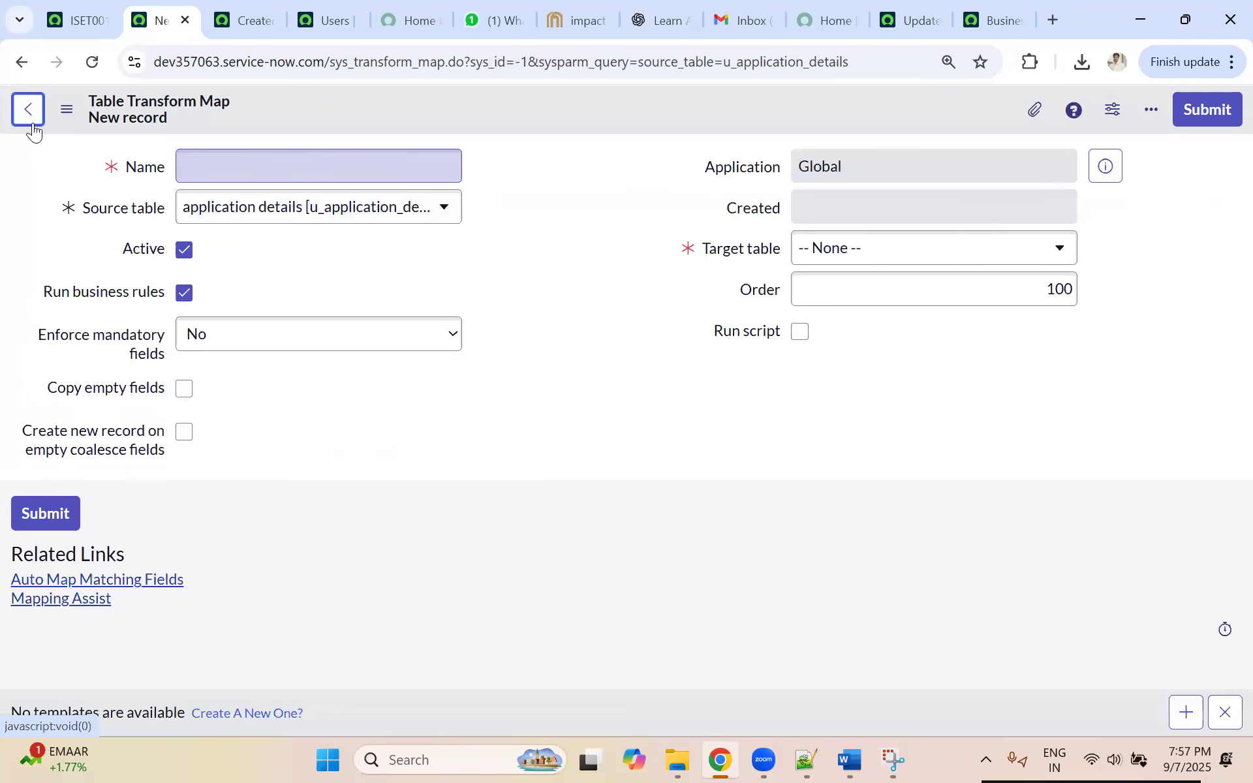
left_click(31, 122)
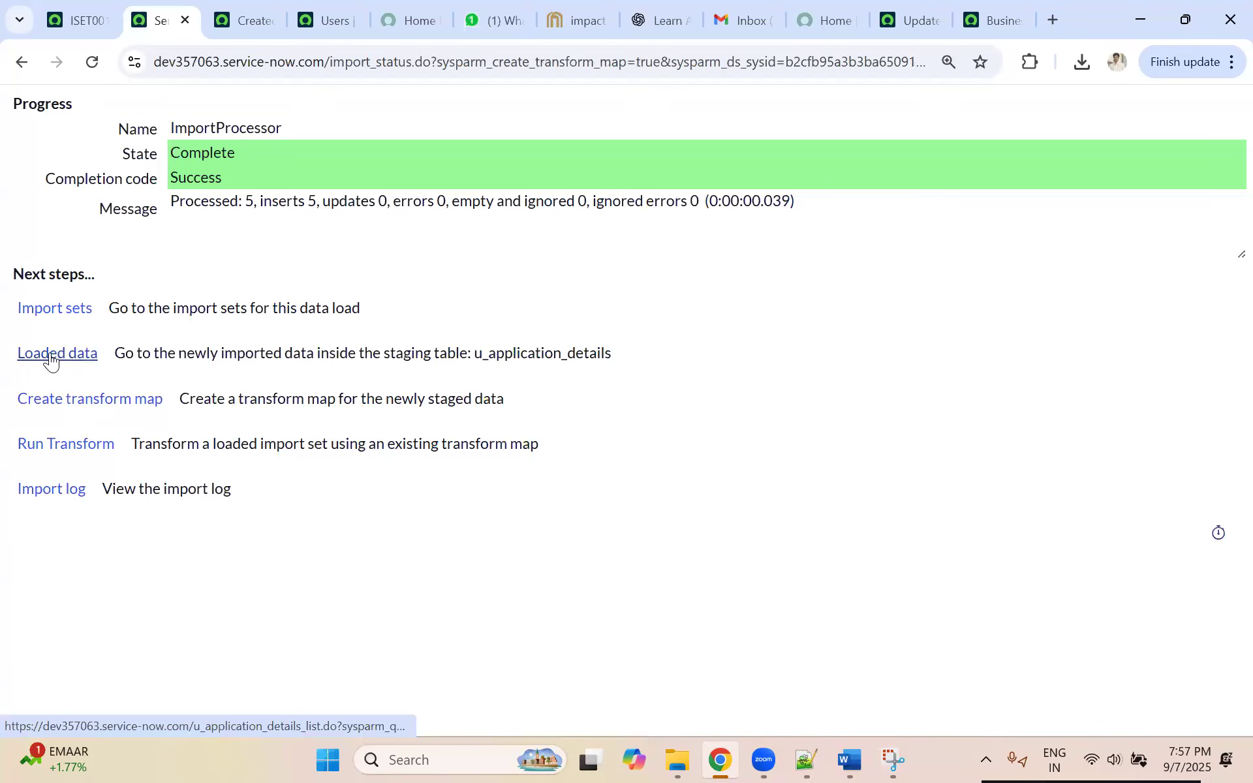
left_click(64, 446)
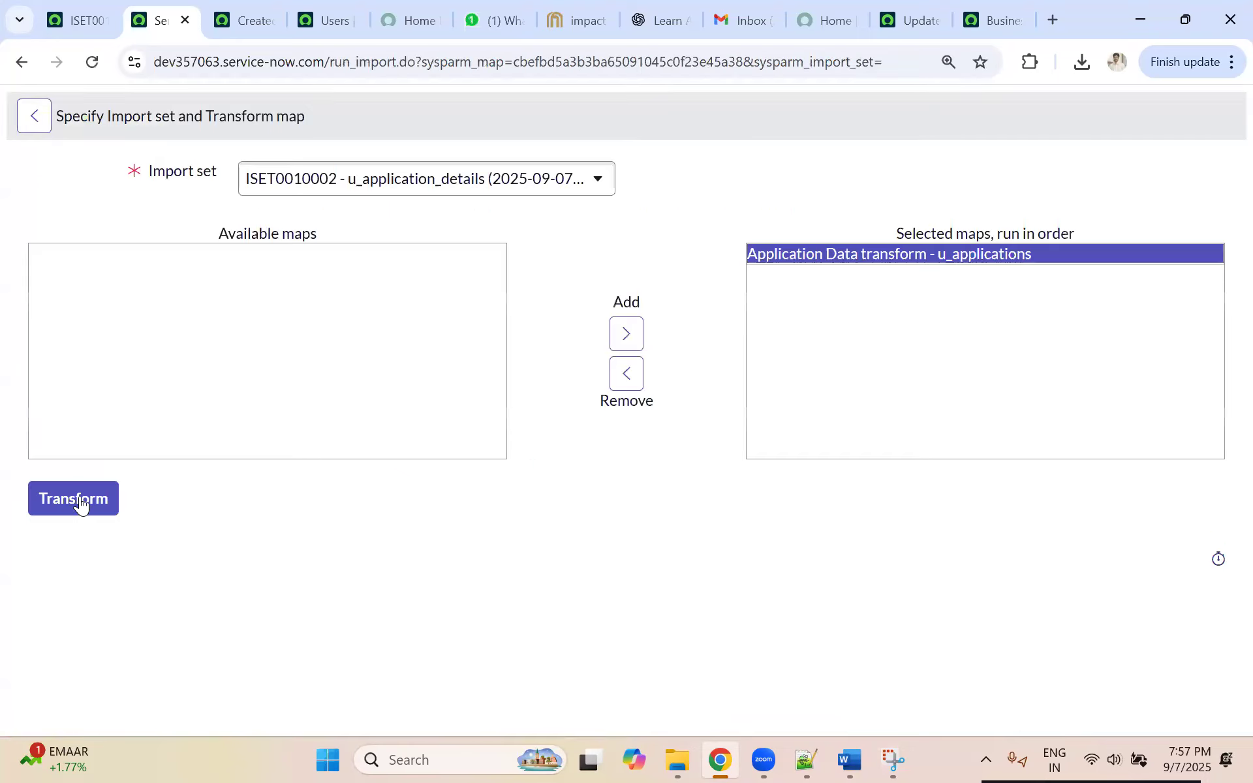
left_click(79, 504)
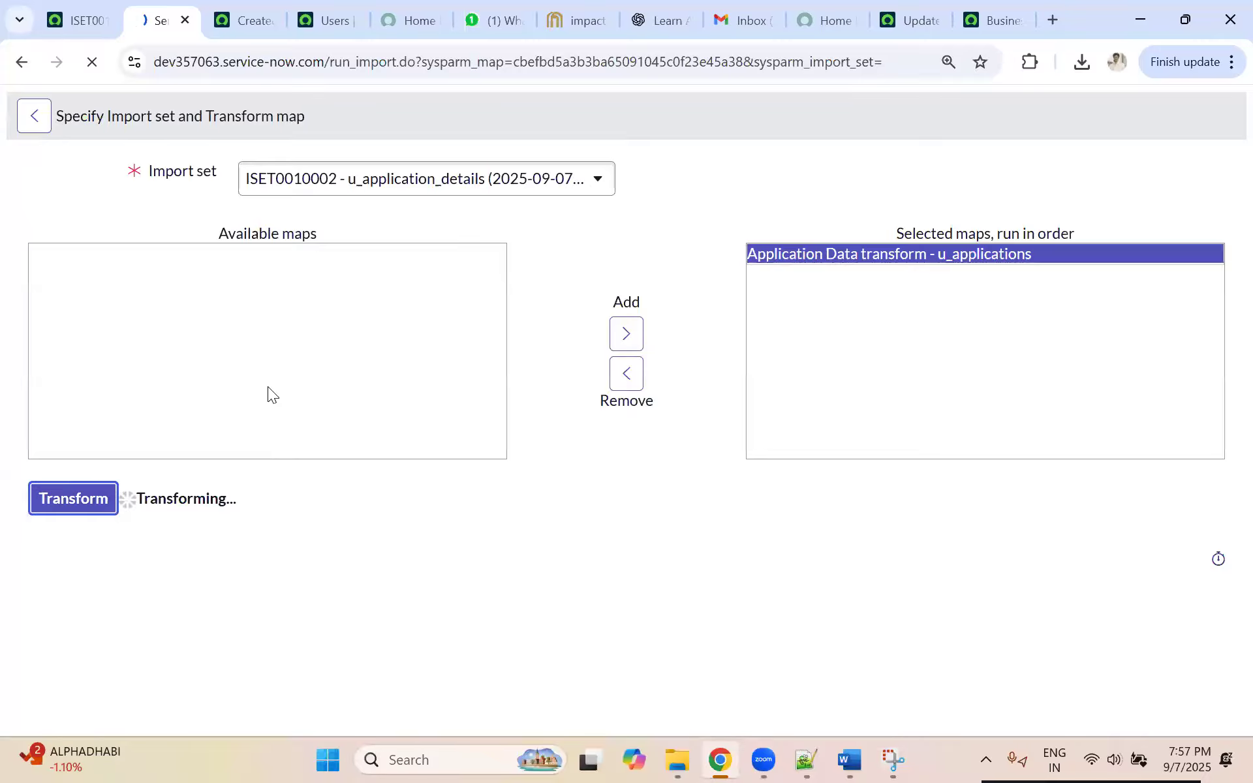
Step: Open the import set of this data load and examine its import set runs and import set rows
left_click(63, 309)
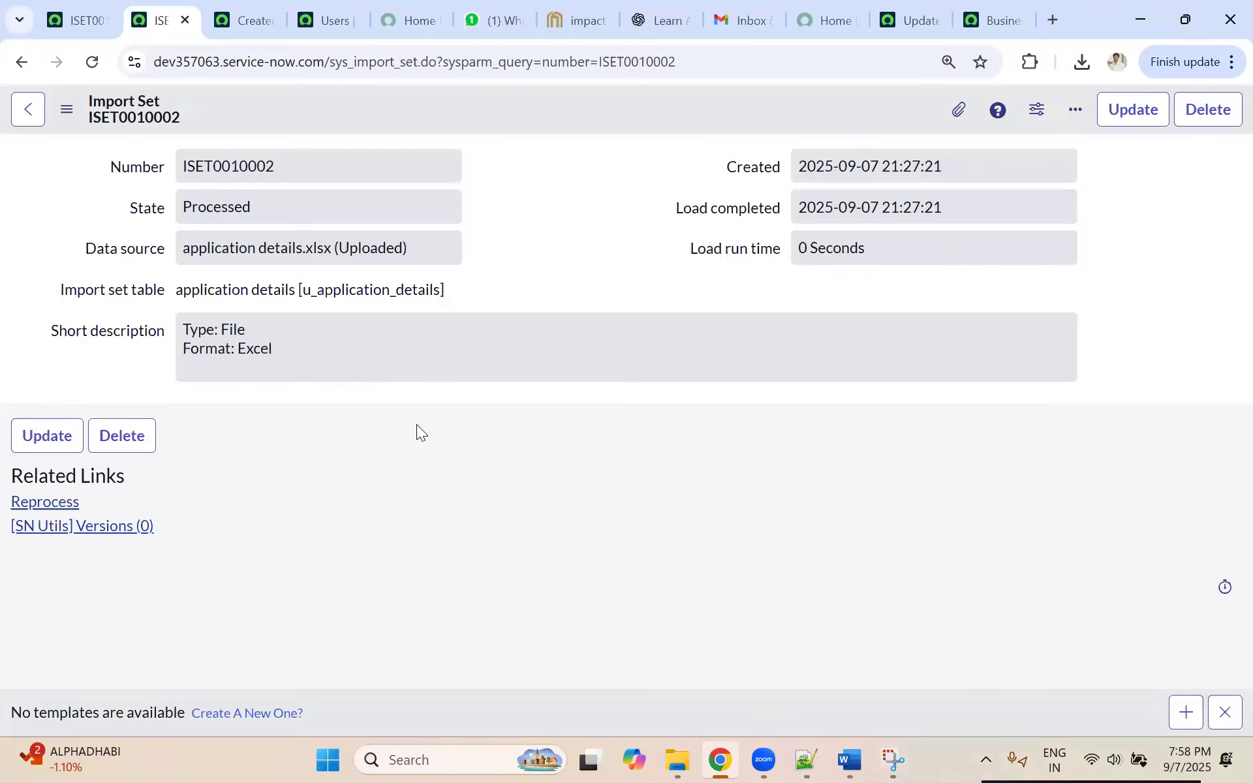
scroll(418, 424, "down", 3)
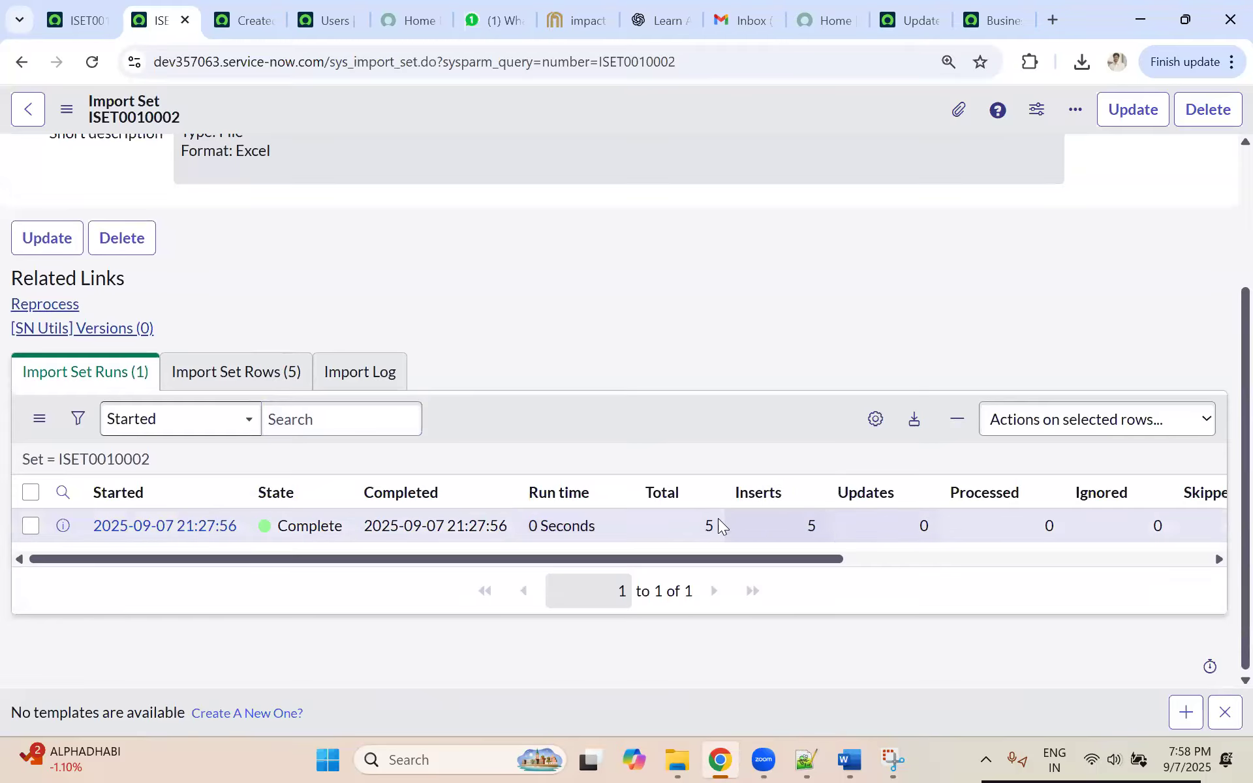
left_click(261, 380)
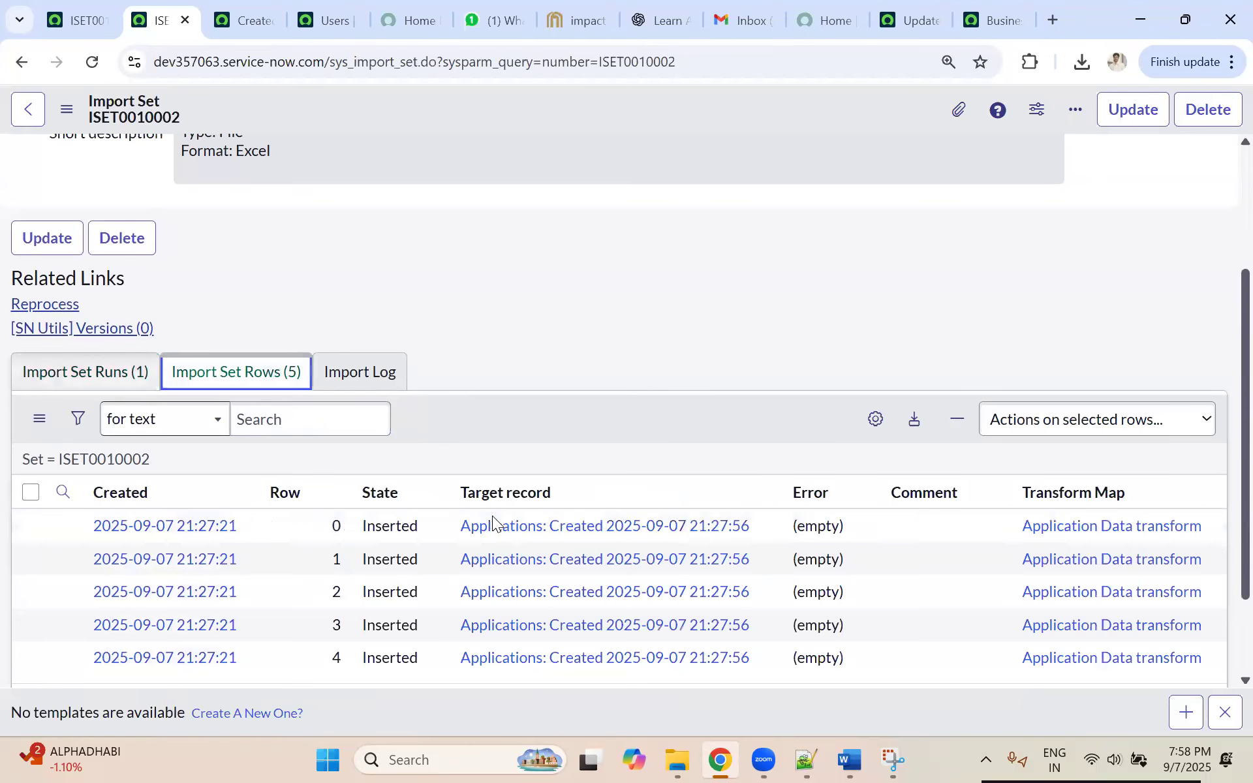
scroll(457, 522, "down", 1)
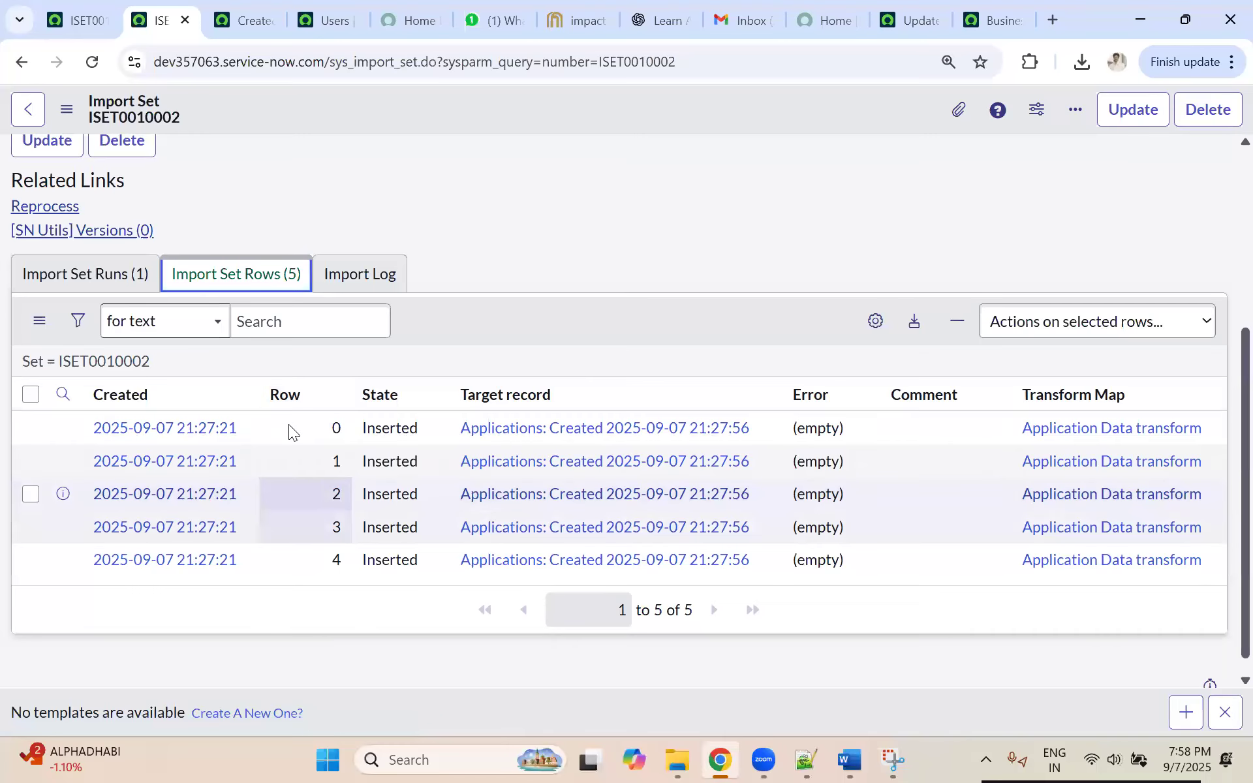
left_click(112, 274)
left_click(252, 385)
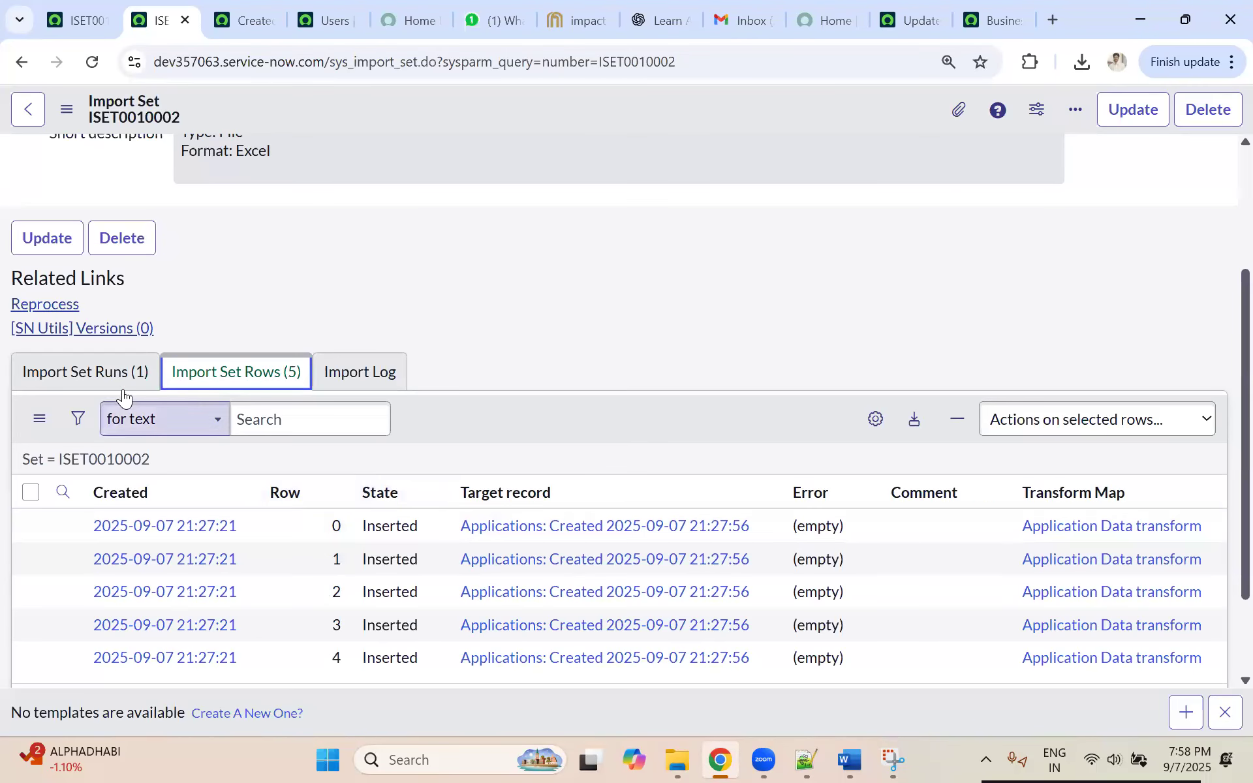
left_click(86, 372)
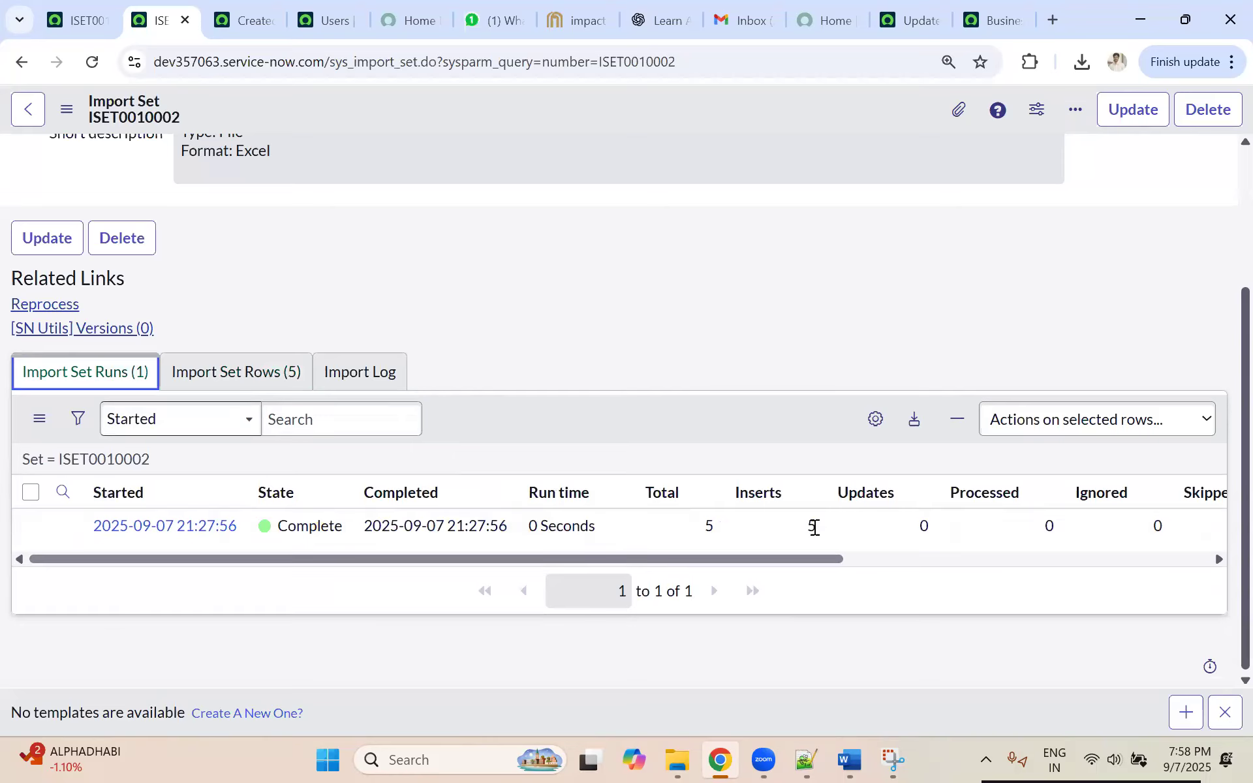
left_click(238, 21)
left_click(21, 116)
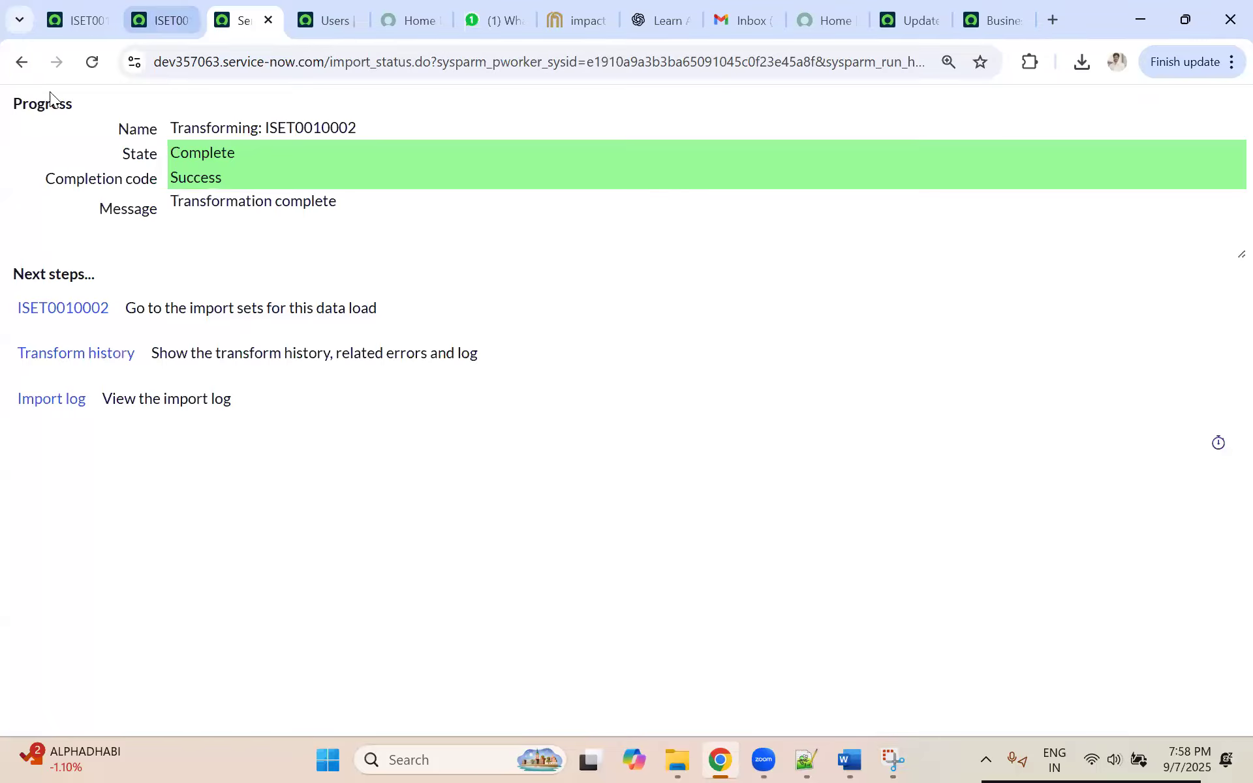
left_click(185, 14)
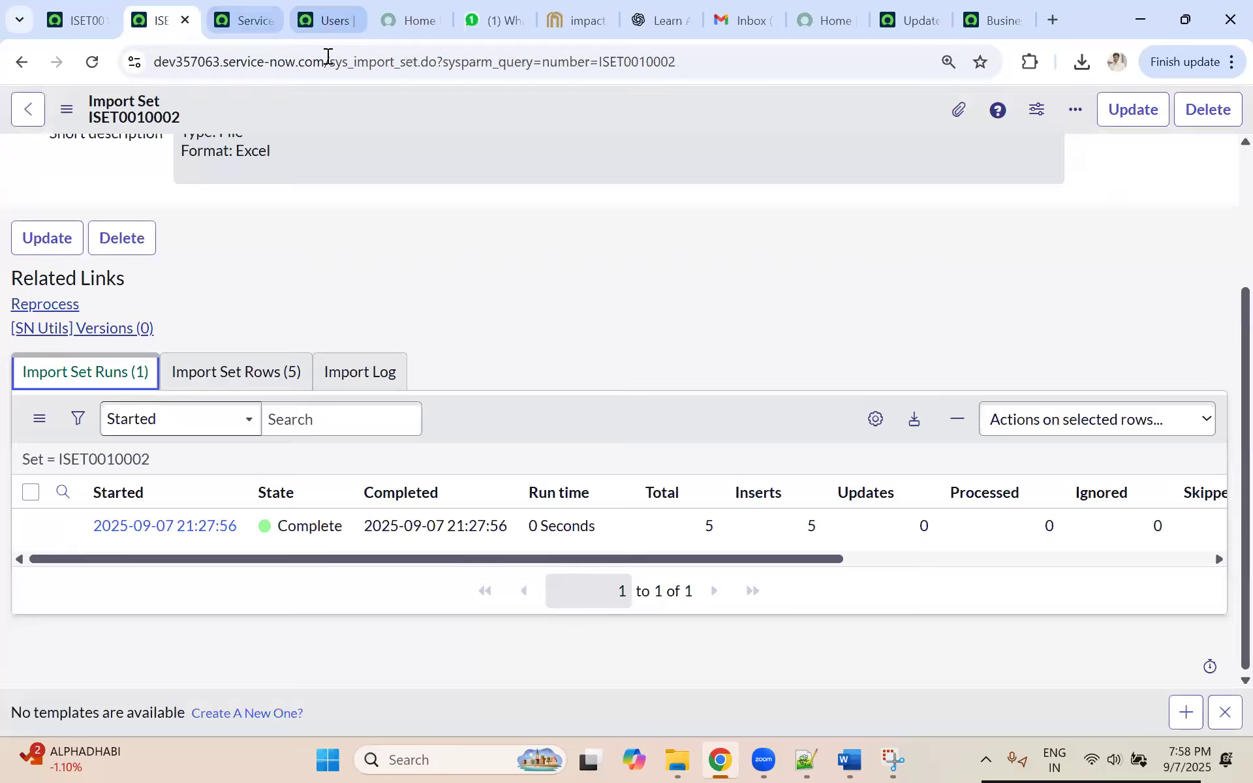
left_click(326, 20)
key("ctrl+shift+Tab")
left_click(21, 64)
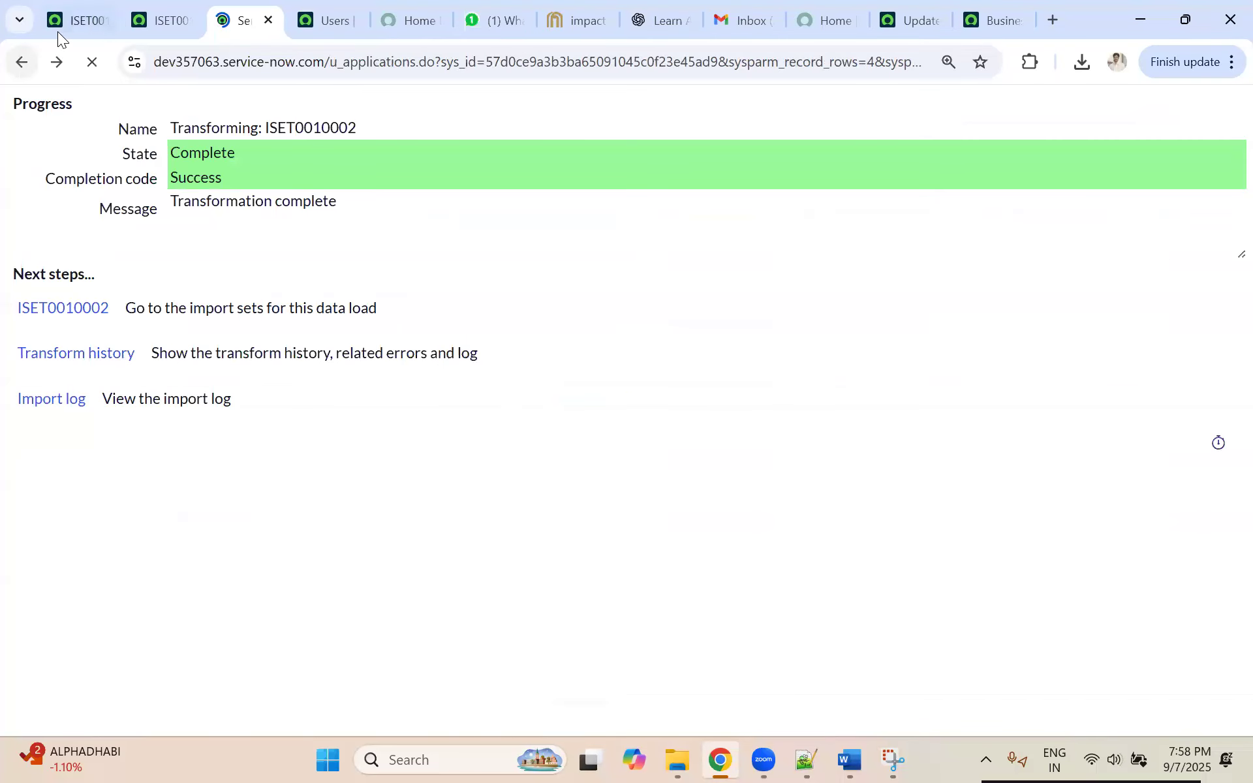
Step: Search the navigator for "tables" and open the system Tables list in a new browser tab
left_click(76, 20)
left_click(231, 114)
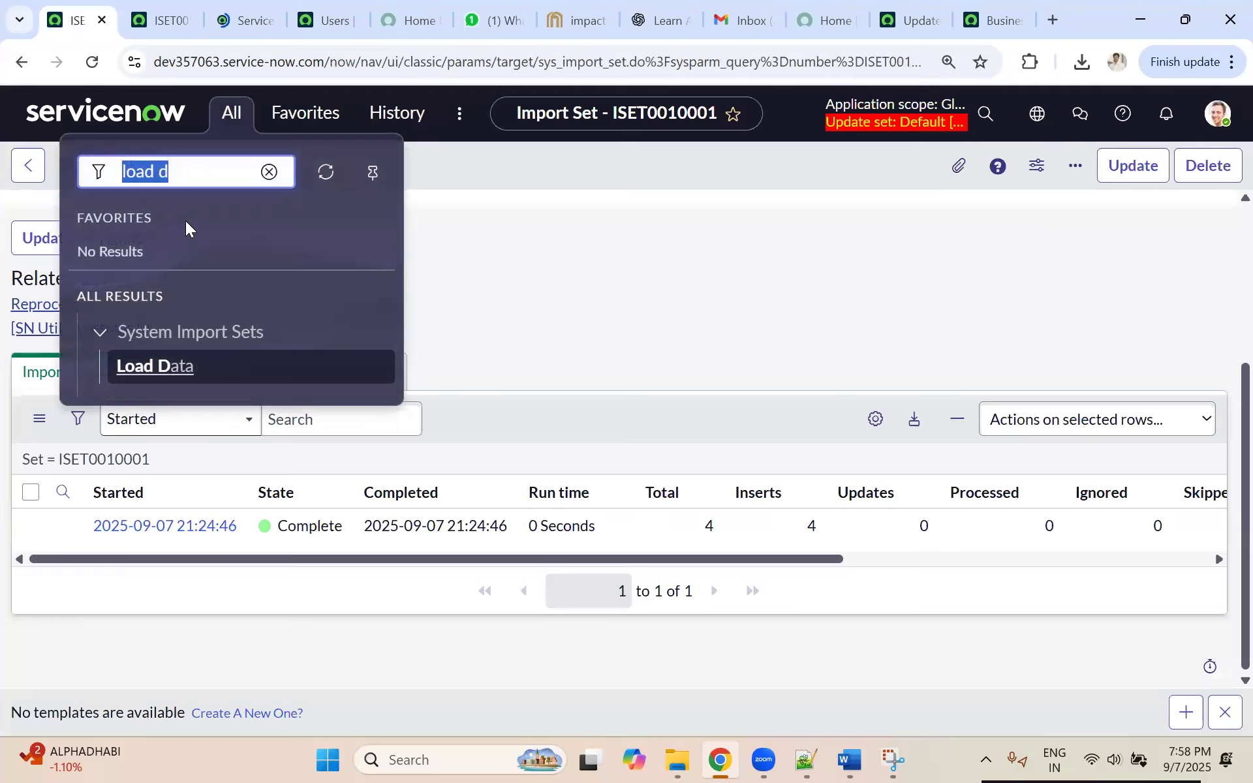
type("ap")
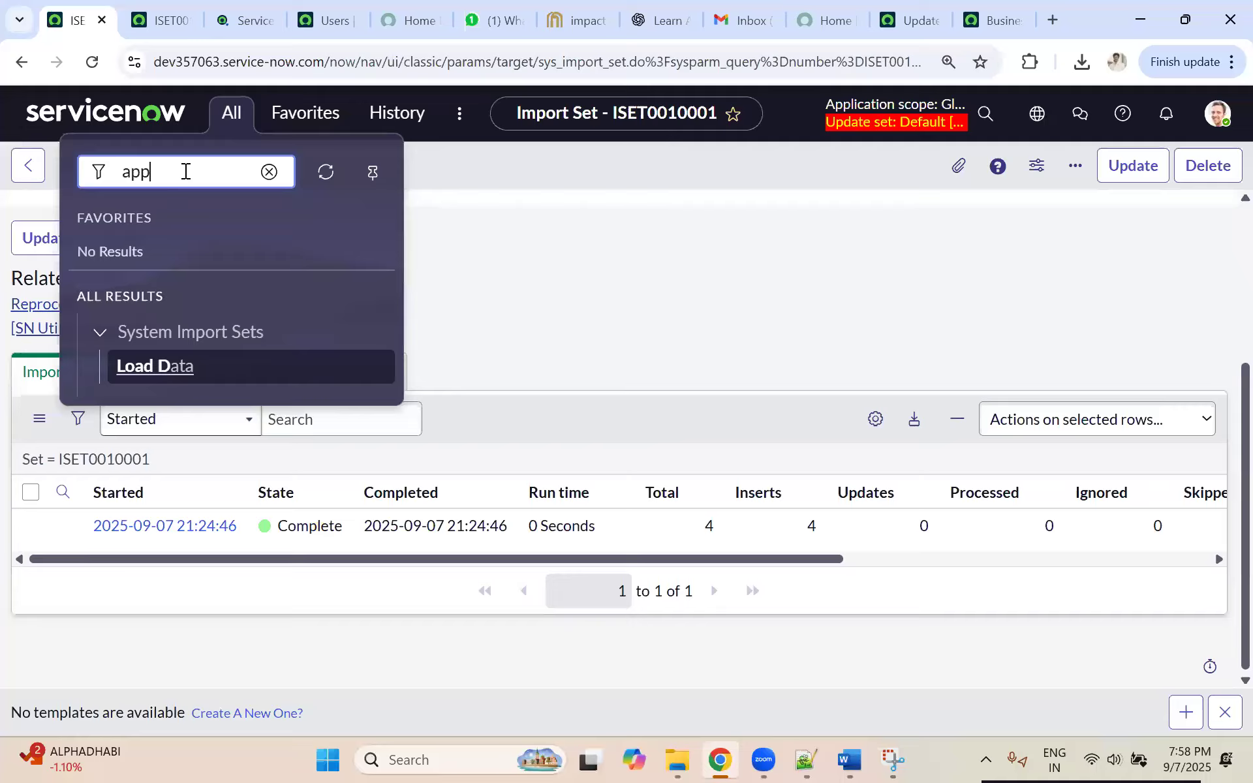
type("p")
key("BackSpace")
key("BackSpace")
key("BackSpace")
type("tables")
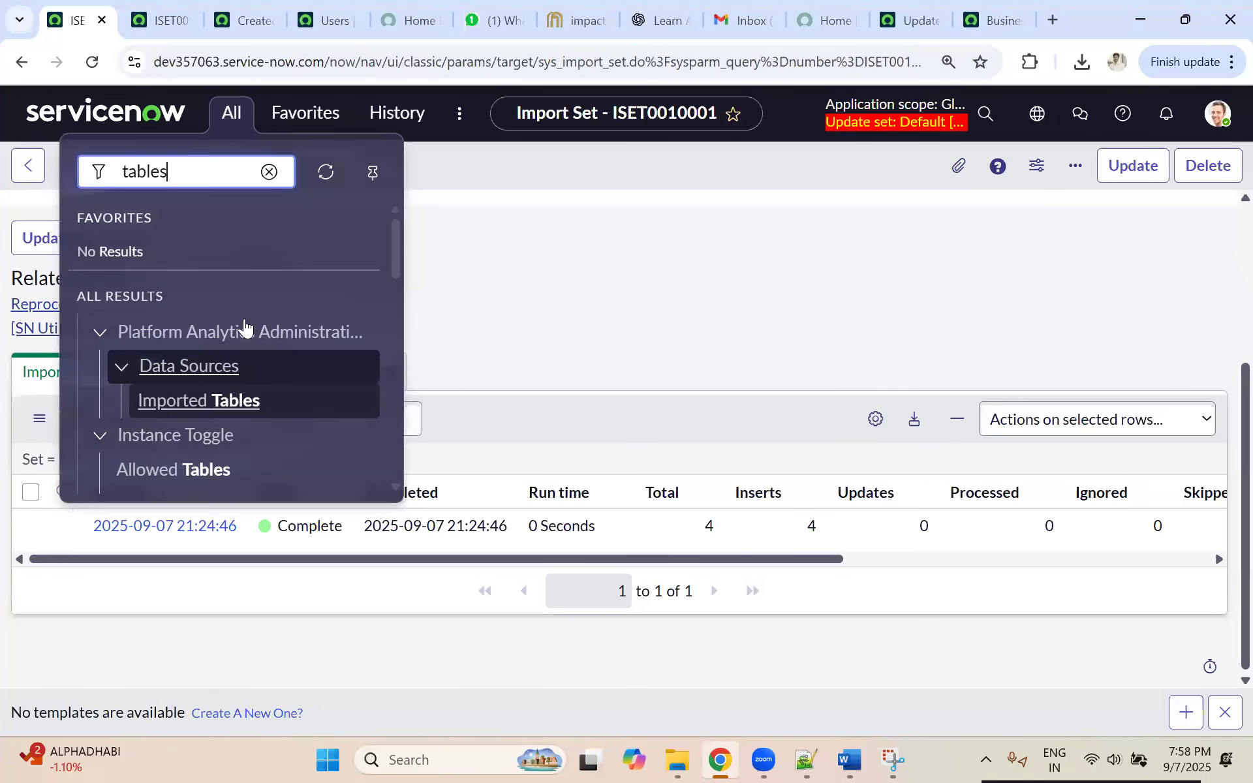
scroll(297, 378, "down", 5)
left_click(174, 331, "ctrl")
left_click(139, 26)
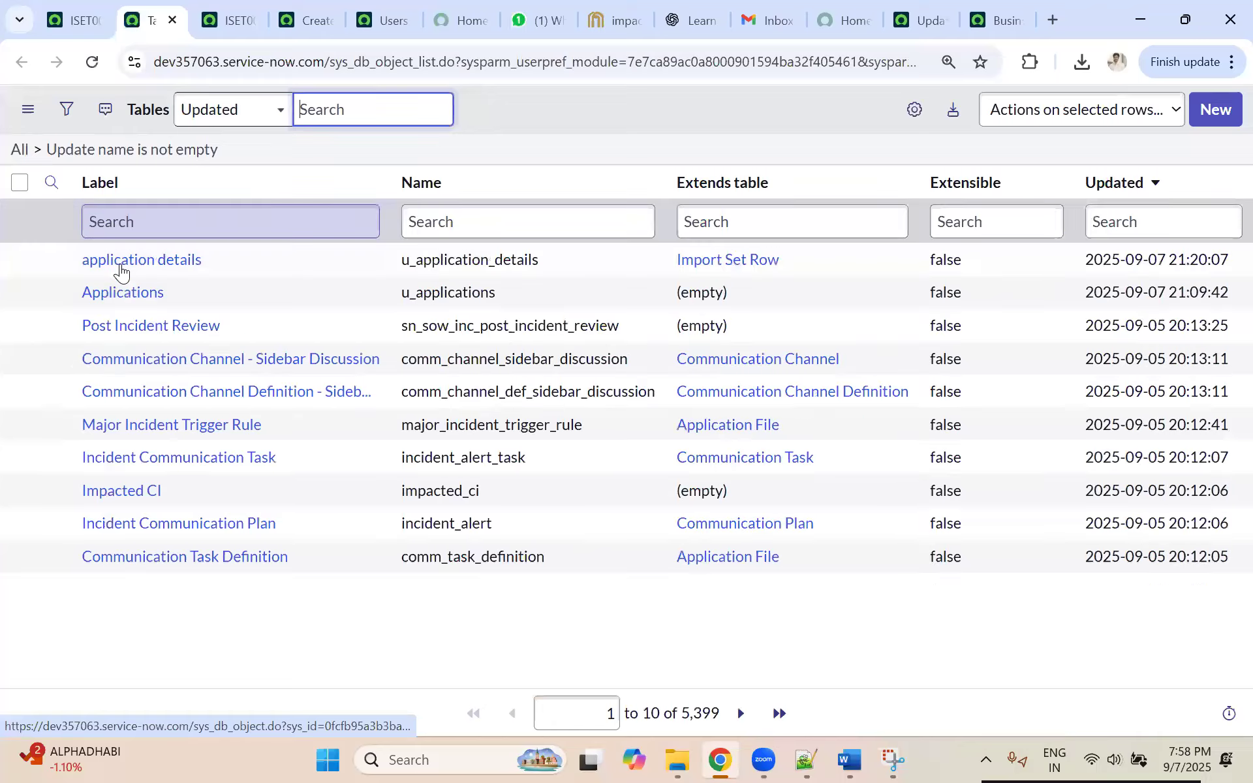
Step: Examine the application details table's definition, name and parent table in the Tables list, then open the Applications table's definition
left_click(122, 264)
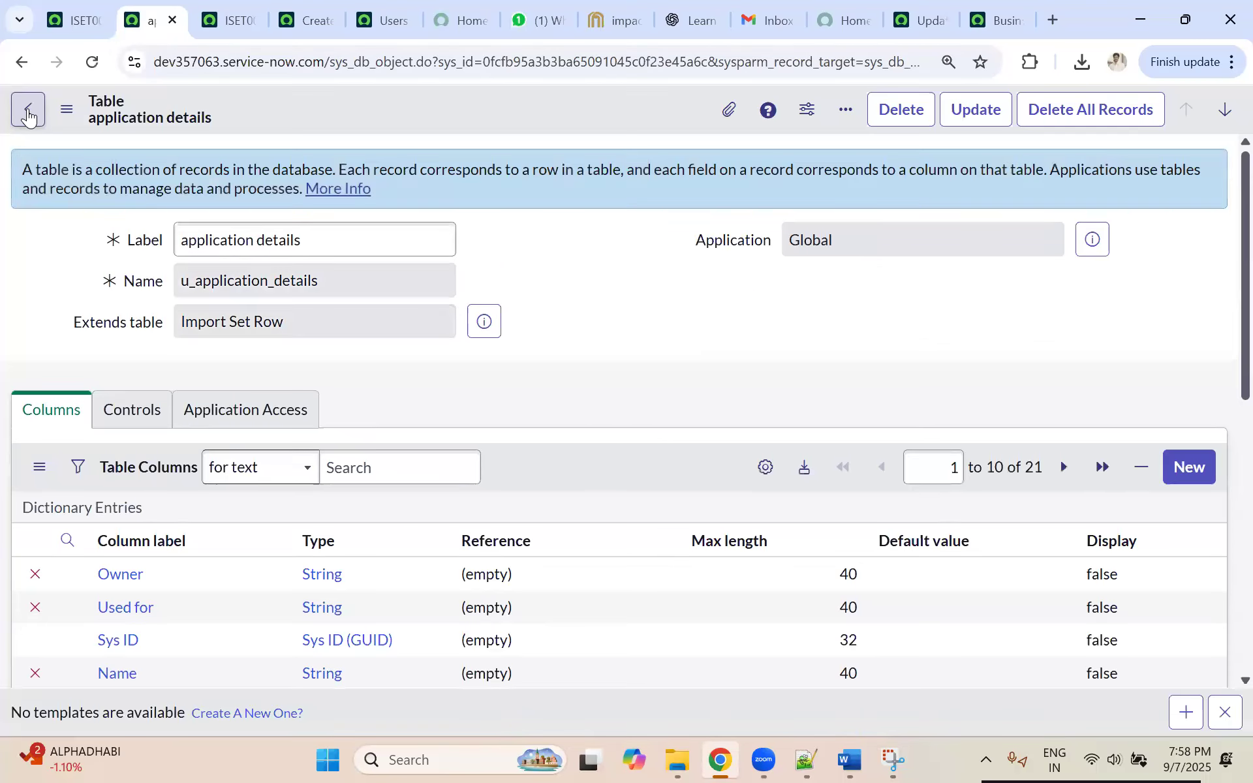
left_click(27, 115)
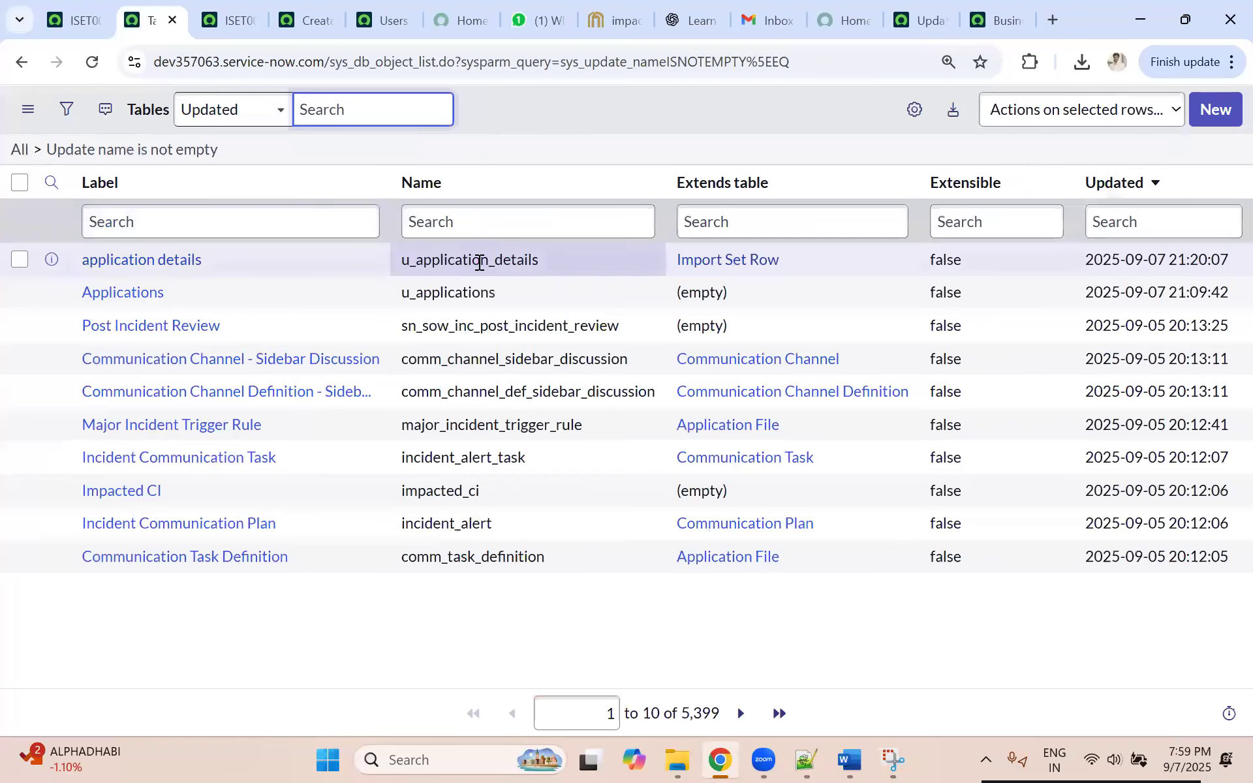
left_click_drag(541, 263, 405, 266)
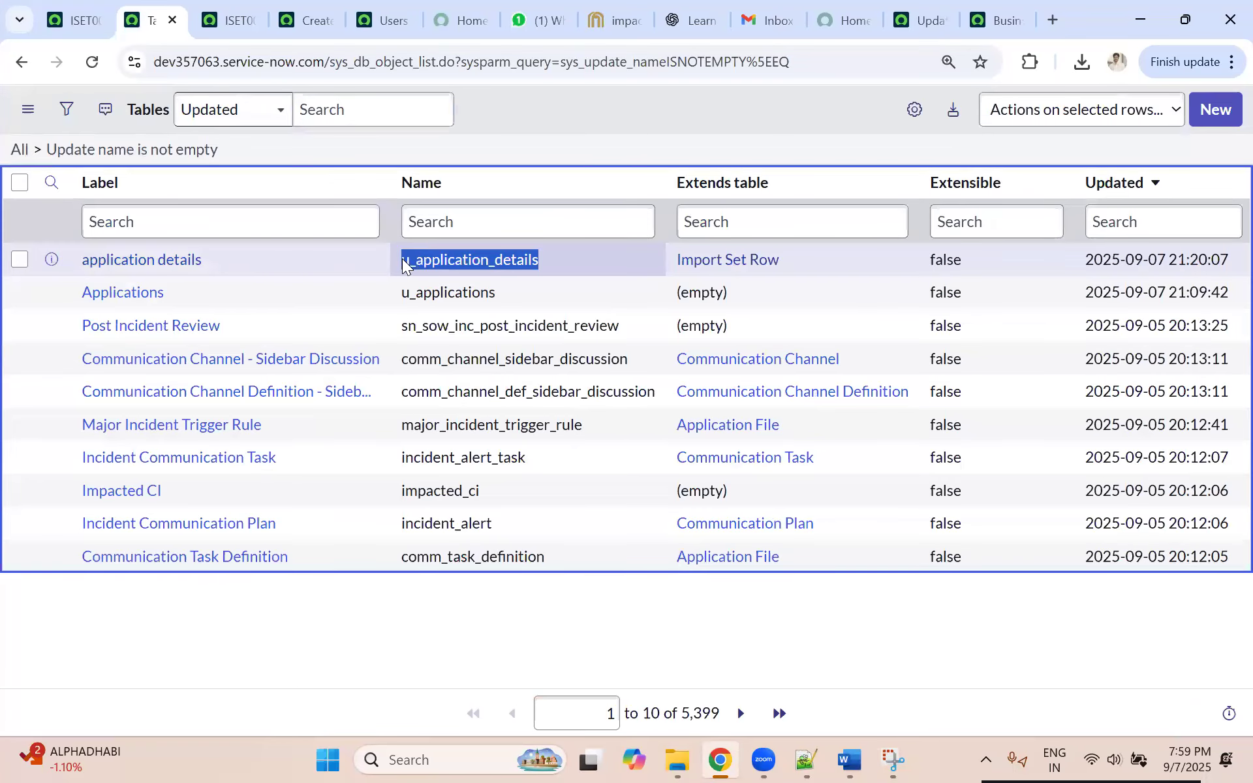
left_click_drag(790, 263, 681, 262)
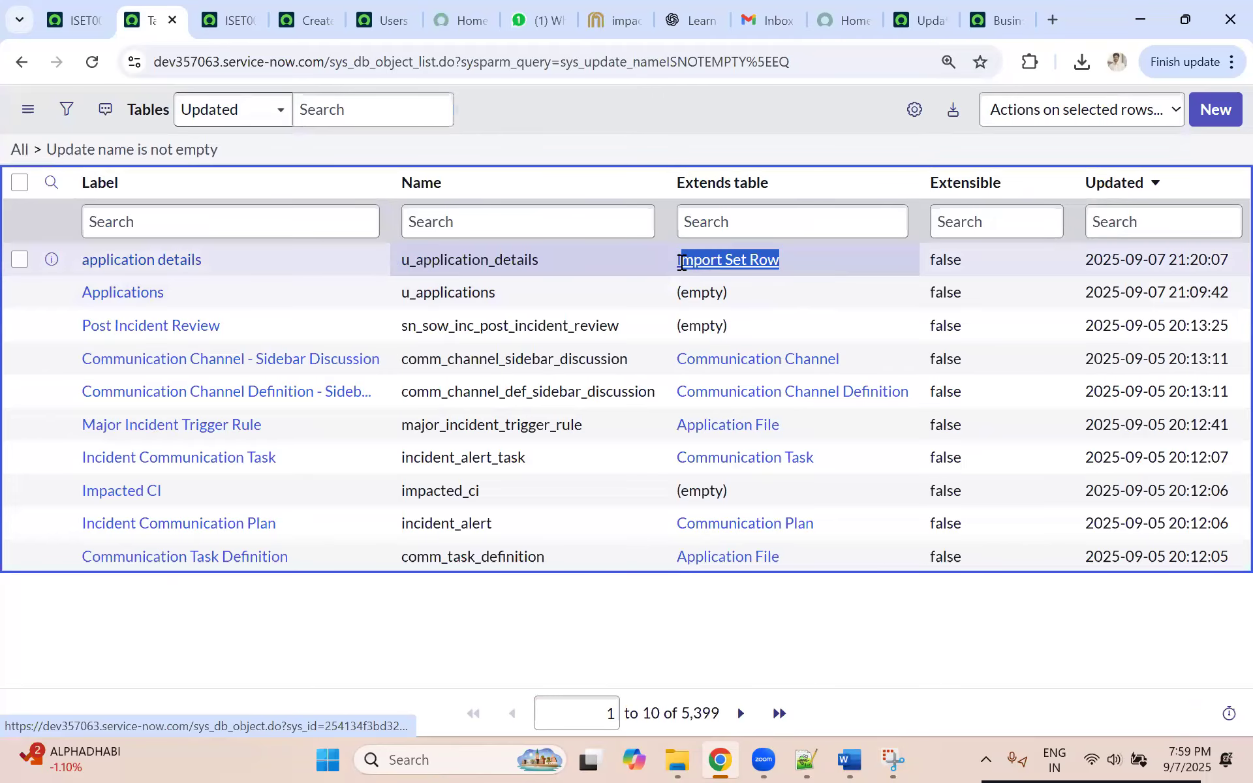
left_click(134, 294)
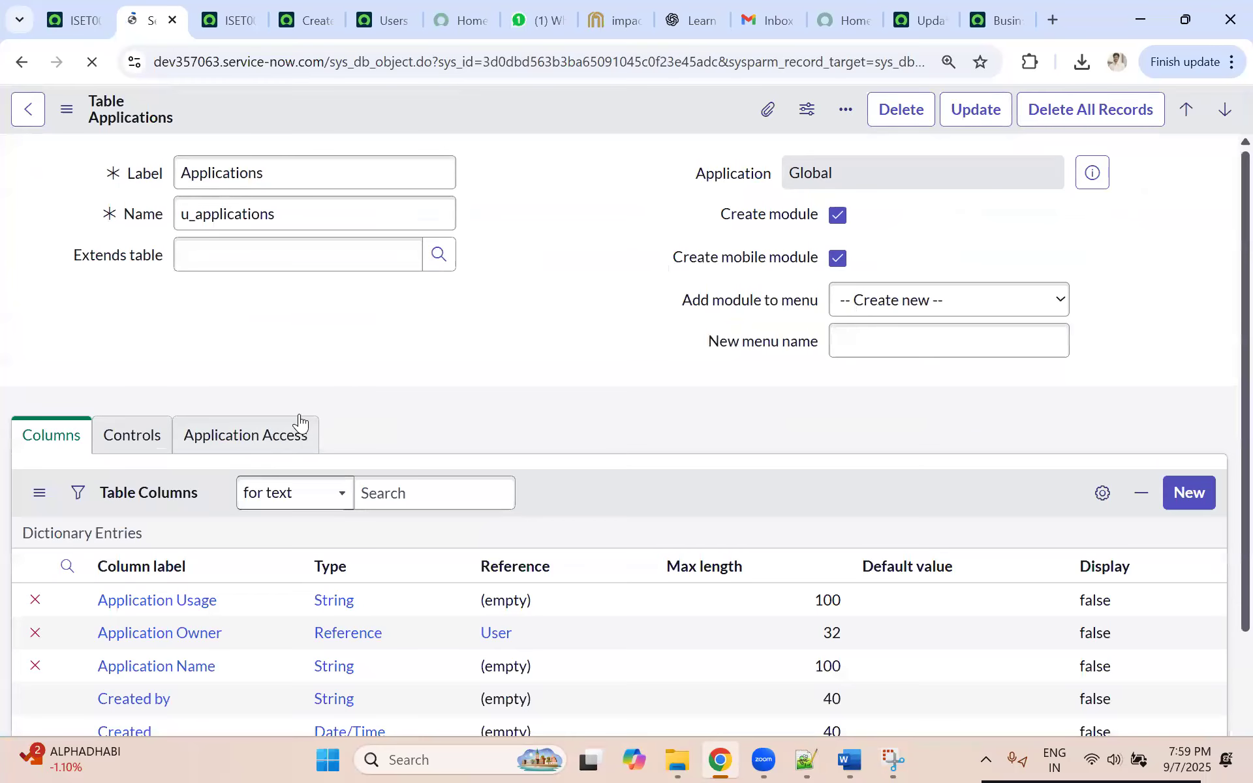
Step: Open the record list of the Applications table from the related links of its table definition
scroll(444, 363, "down", 6)
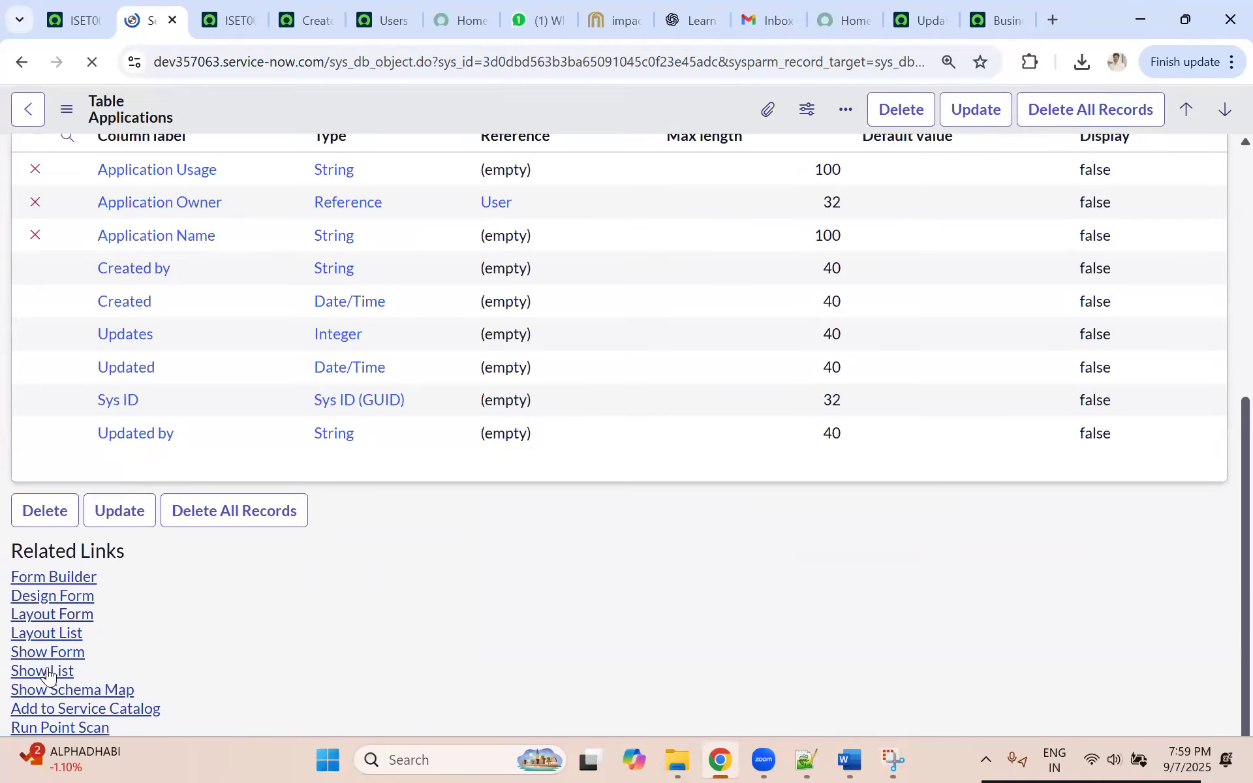
scroll(61, 433, "down", 10)
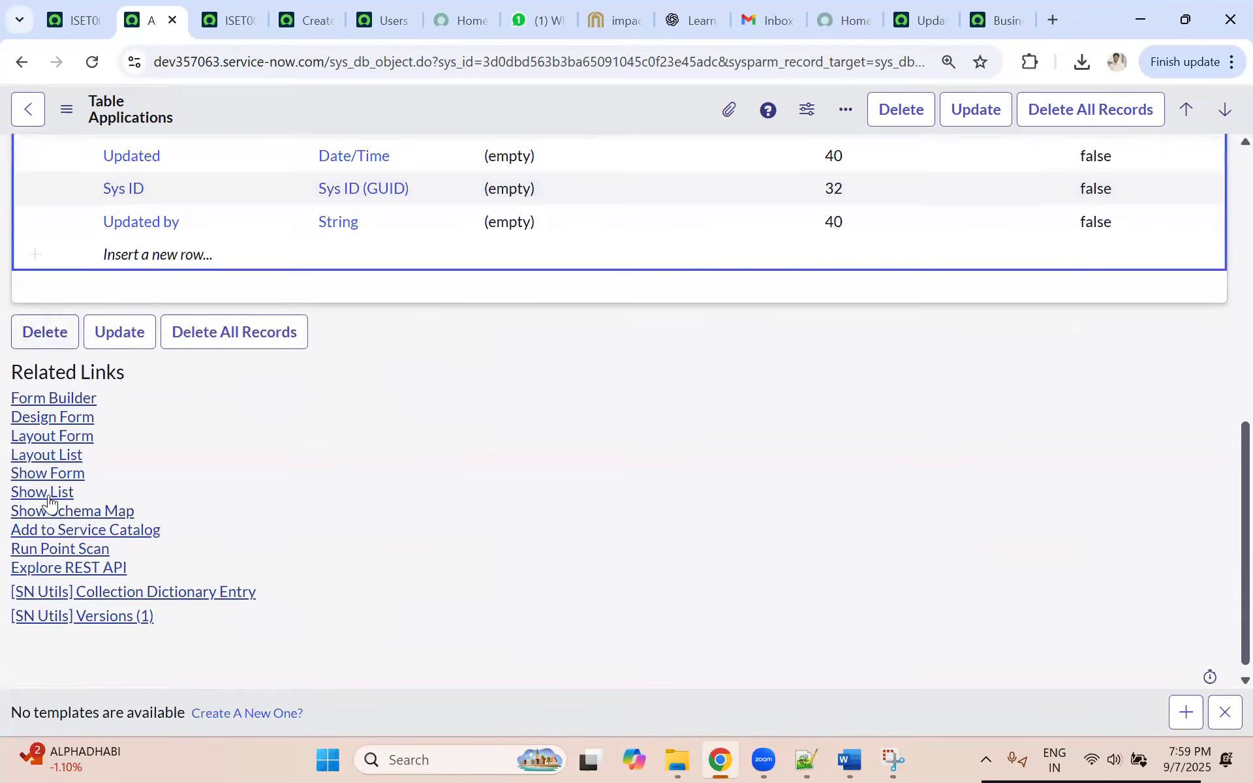
left_click(42, 484)
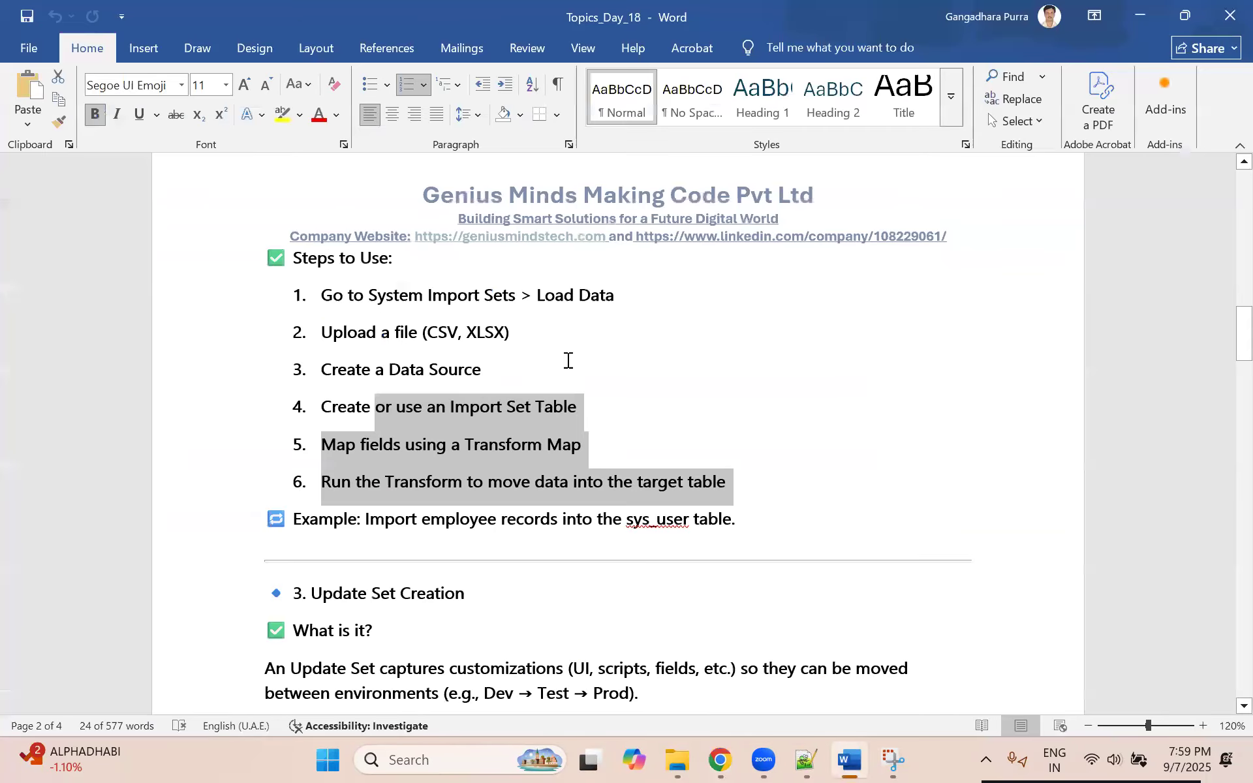
Step: Switch to the Topics_Day_18 document in Word and review its record producer, import set, update set and XML backup sections
left_click(569, 354)
scroll(554, 448, "down", 3)
scroll(554, 449, "up", 8)
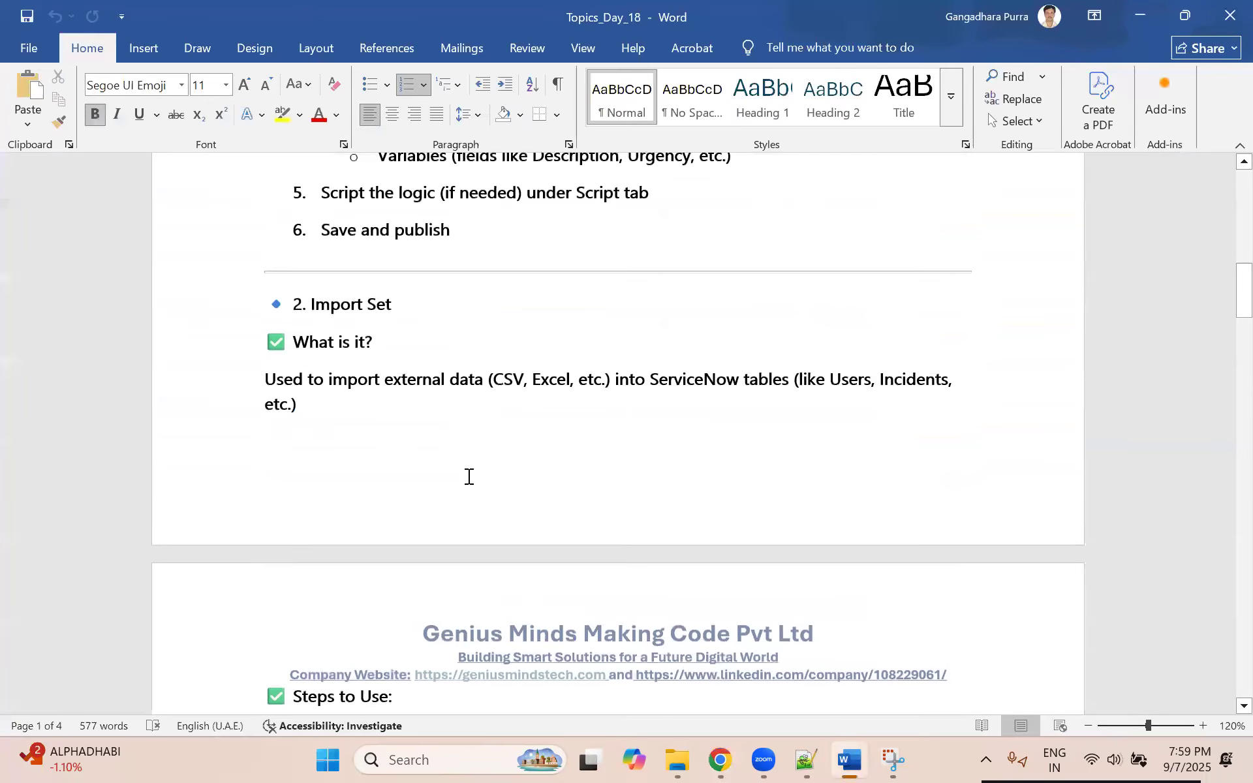
scroll(467, 475, "up", 5)
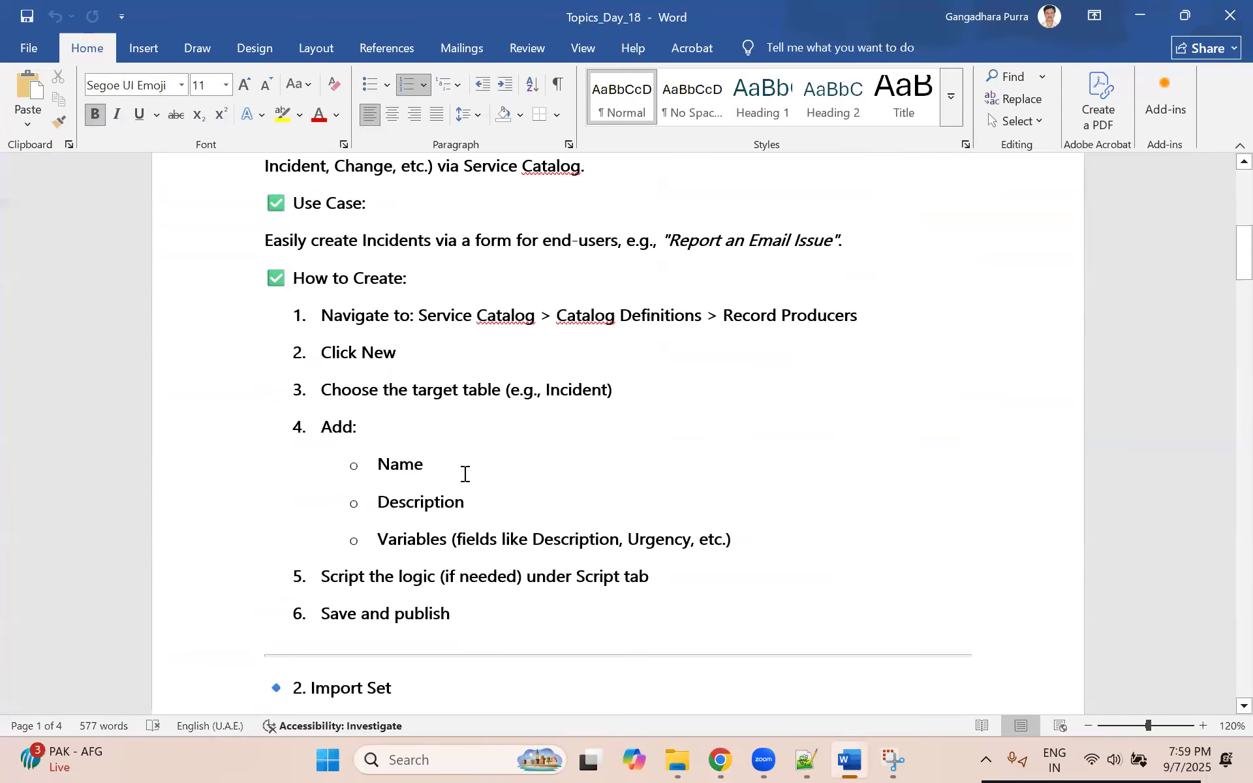
scroll(464, 474, "down", 10)
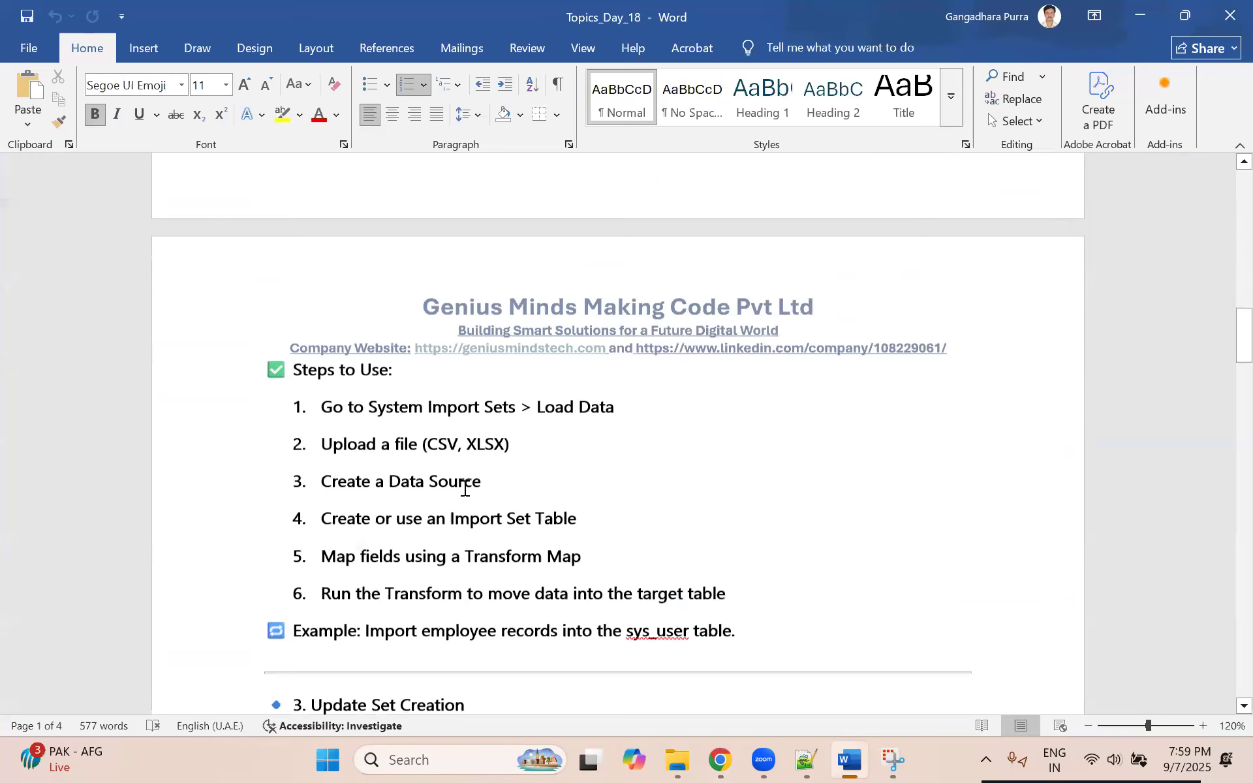
scroll(464, 500, "down", 3)
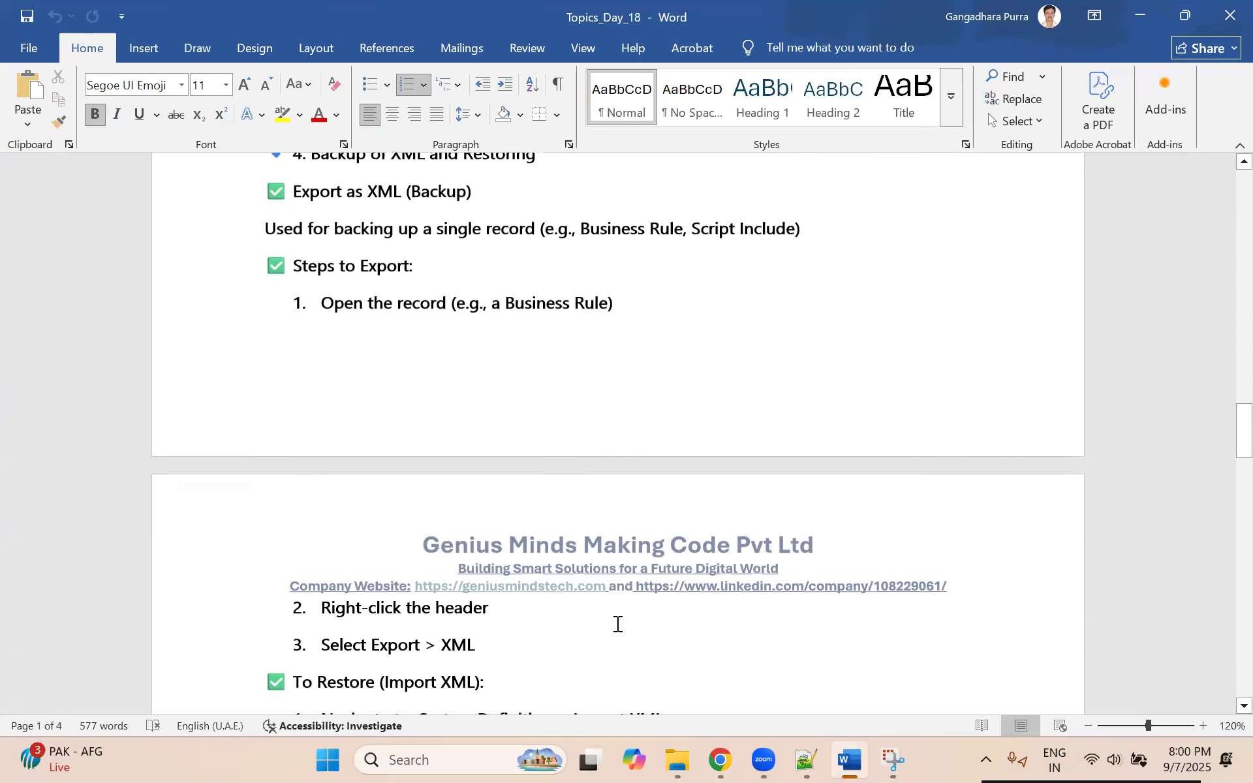